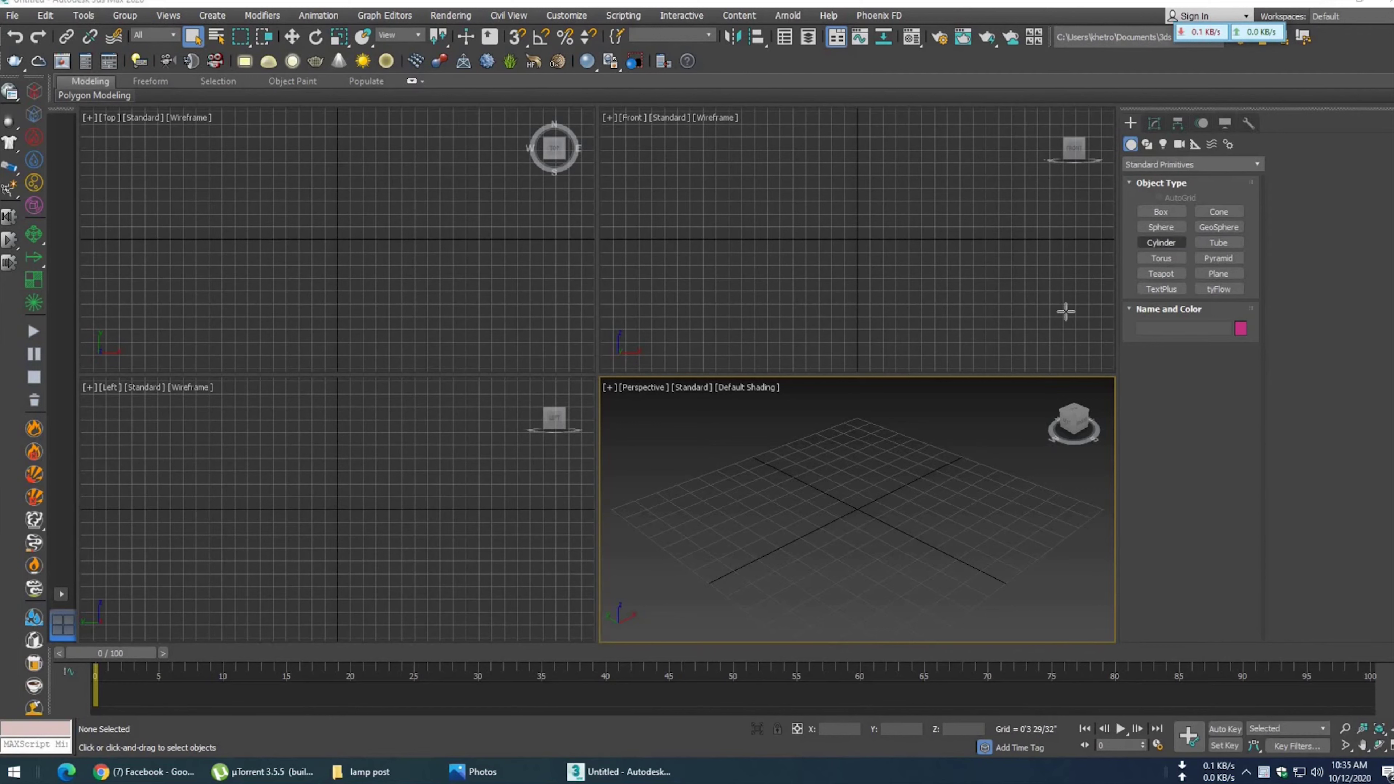
- Create a cylinder at the scene origin in the Perspective viewport
click(1160, 242)
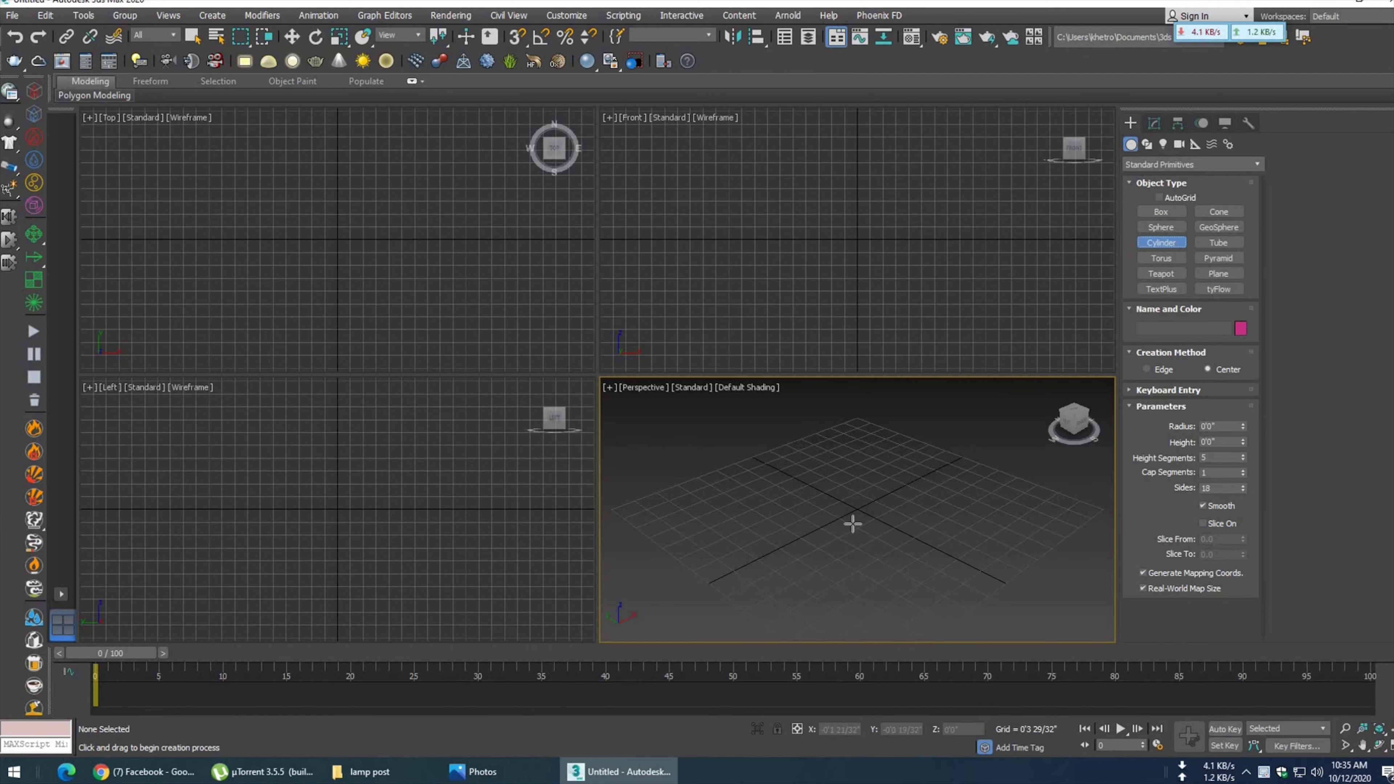
drag(853, 525, 854, 511)
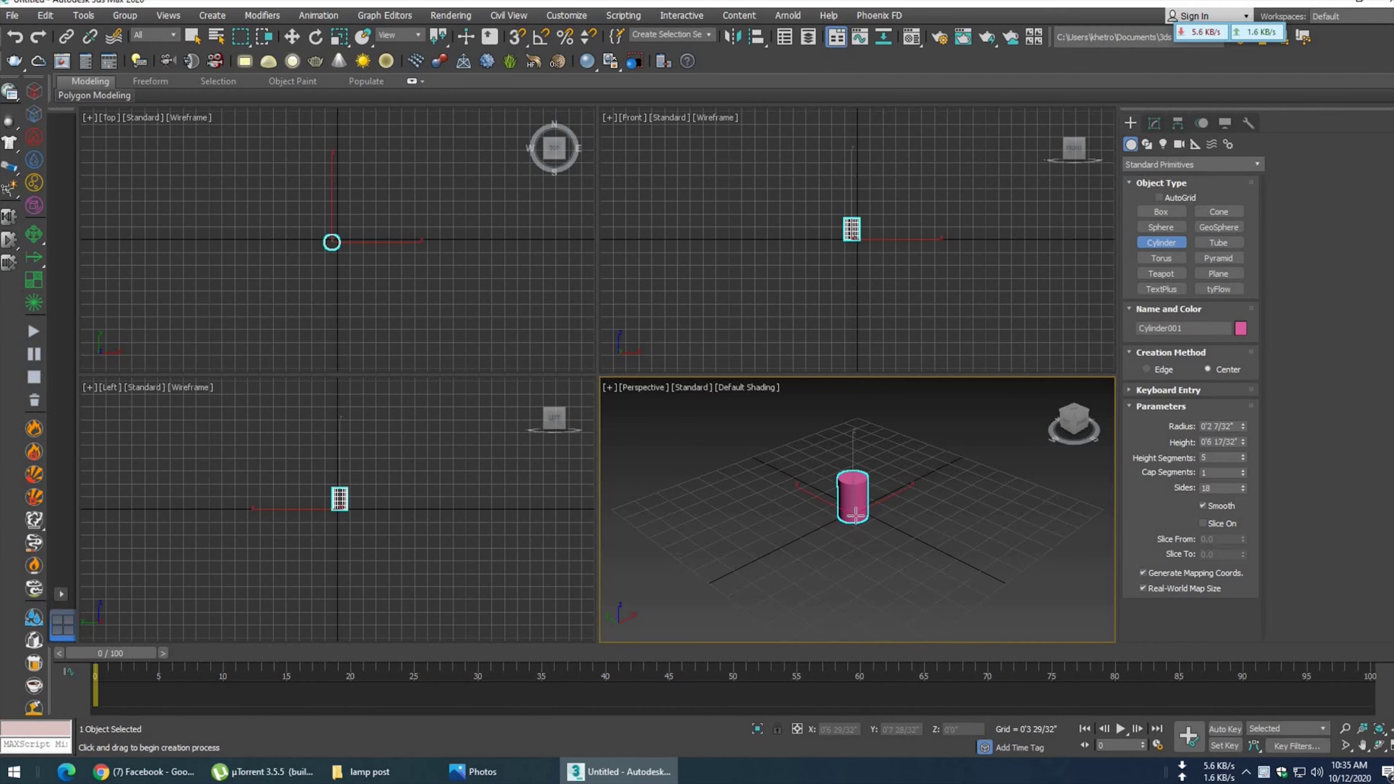
right_click(857, 518)
- Switch to a maximized, zoomed-in Front view and turn on snapping
key(f)
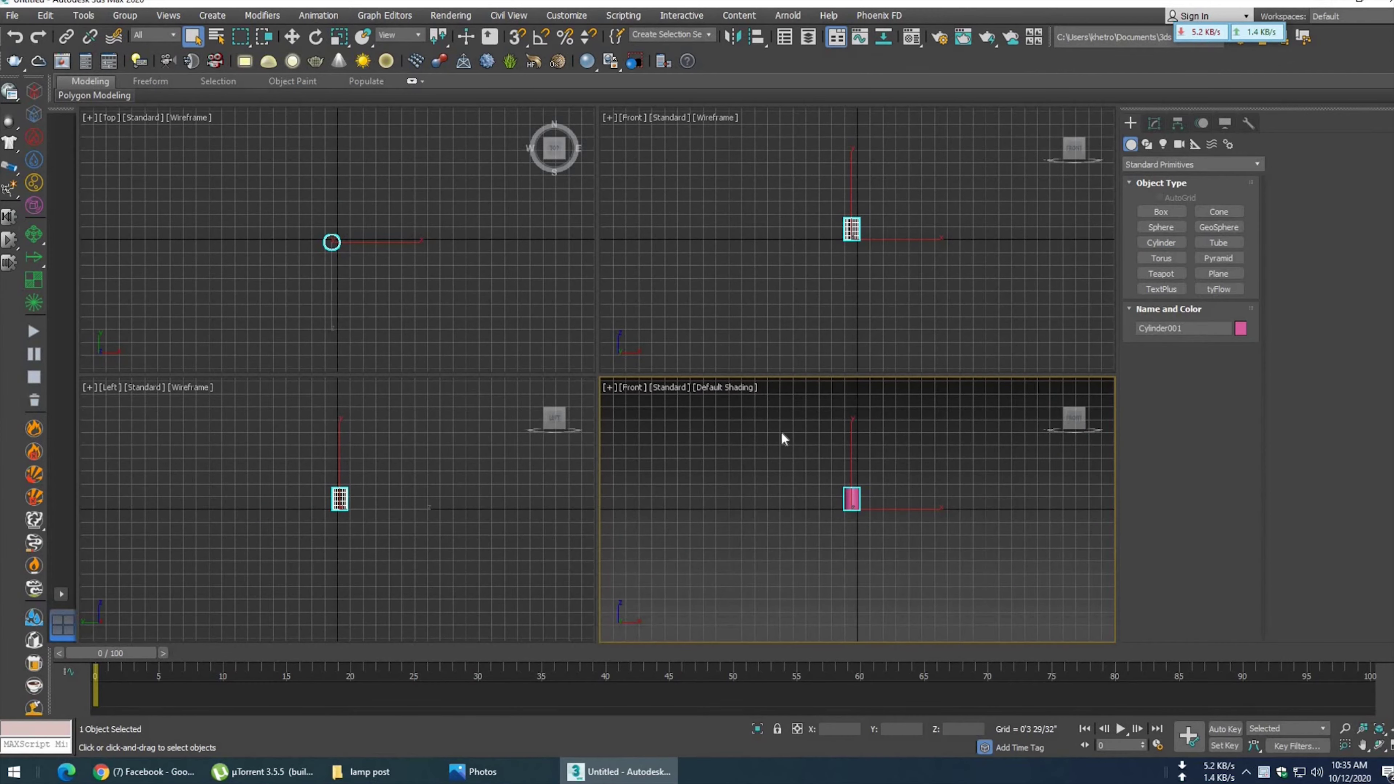
right_click(794, 311)
key(alt+w)
scroll(796, 318, up, 3)
scroll(796, 318, up, 6)
click(541, 37)
- Enable 45° angle snap and rotate the cylinder 90° onto its side
click(516, 36)
right_click(541, 36)
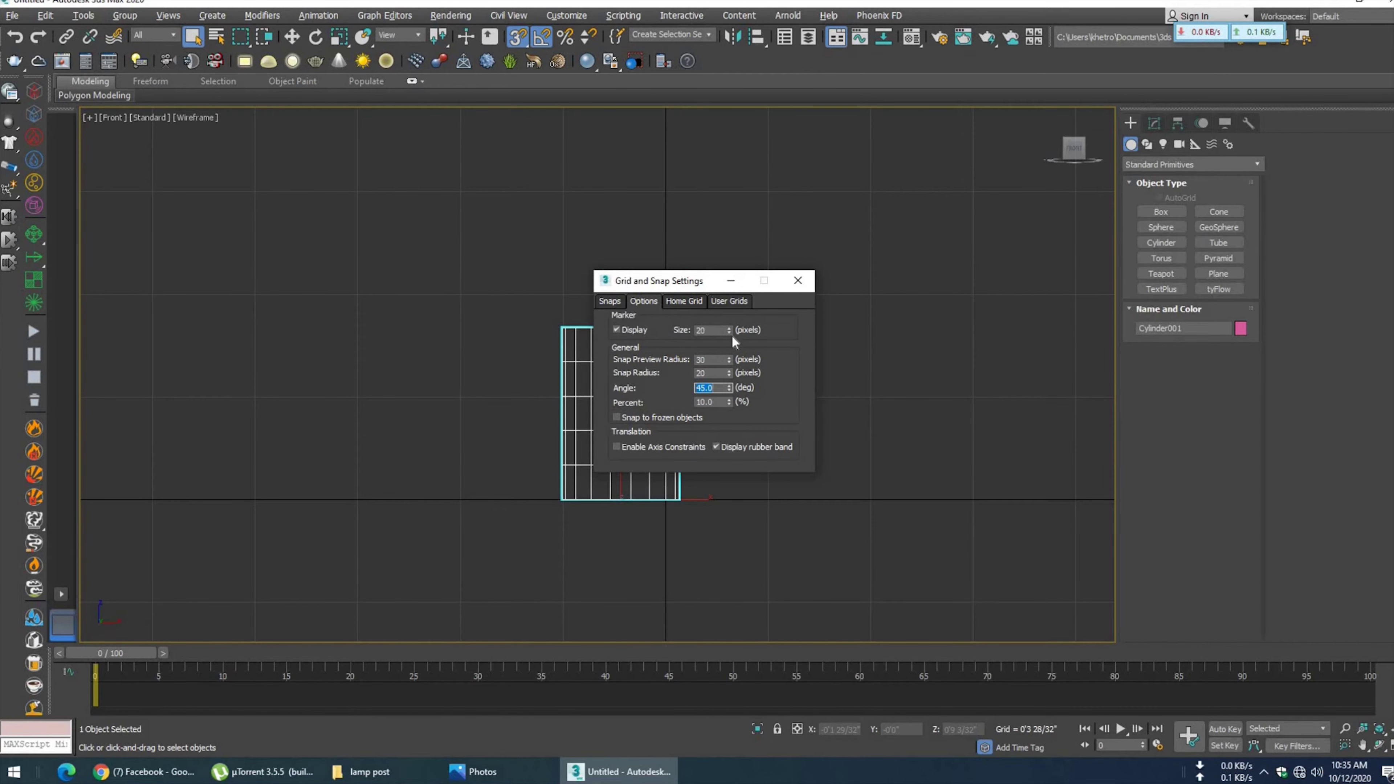
key(Escape)
click(315, 36)
key(s)
mouse_move(678, 436)
mouse_down()
mouse_move(691, 427)
mouse_move(731, 469)
mouse_up()
middle_drag(730, 469, 700, 333)
scroll(653, 302, up, 2)
- Give the cylinder 2 height segments and 36 sides, and convert it to an editable poly
click(1154, 123)
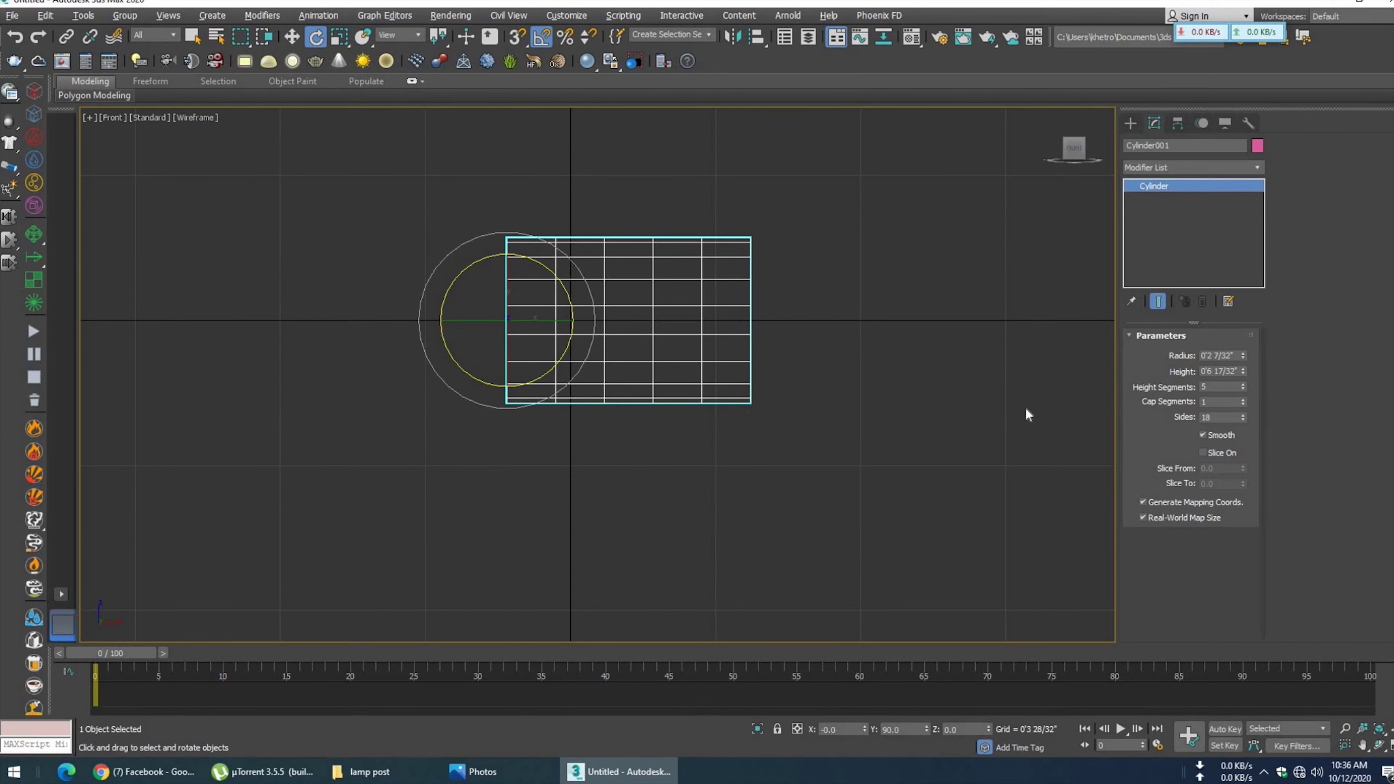
right_click(1243, 389)
text(2)
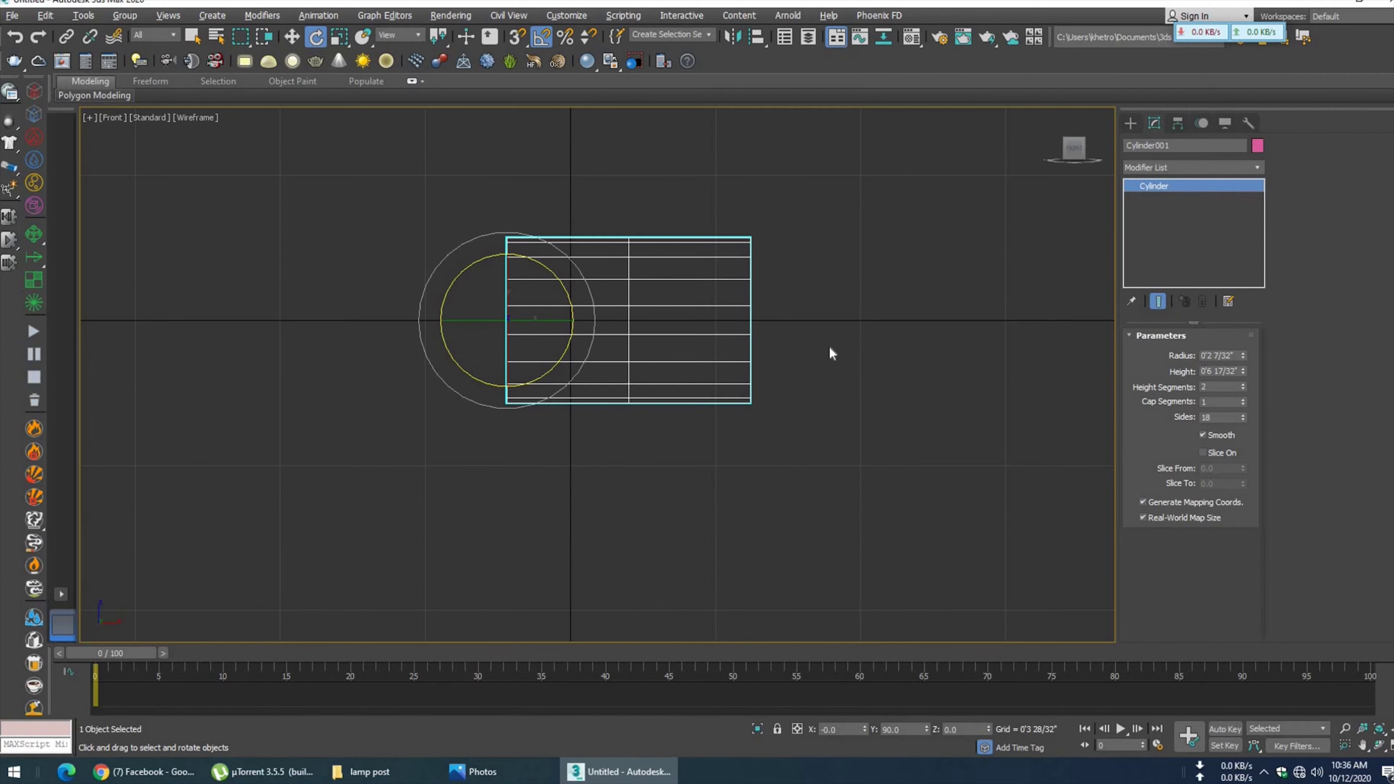
text(36)
key(Return)
right_click(625, 219)
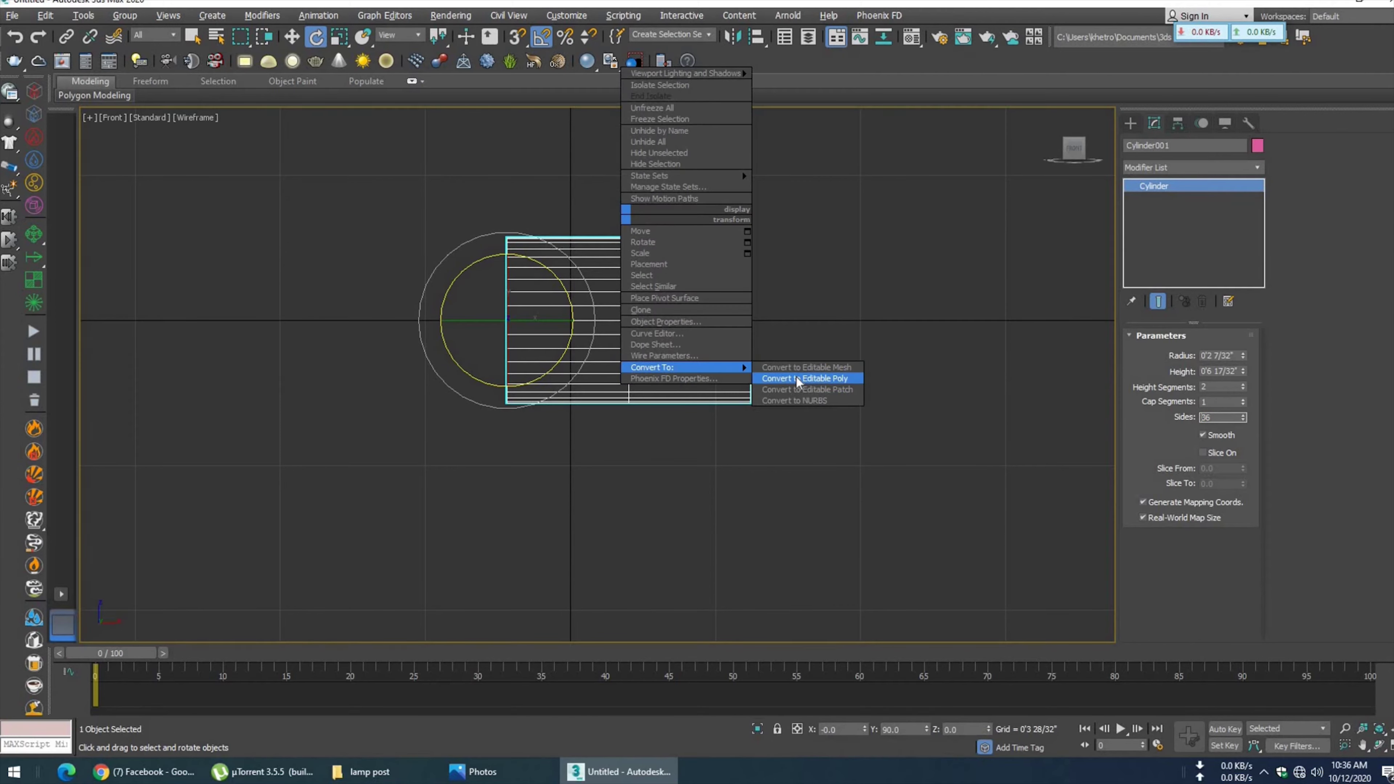
click(796, 377)
- Delete the lower half's vertices, leaving a half-cylinder shell
key(1)
drag(500, 330, 896, 504)
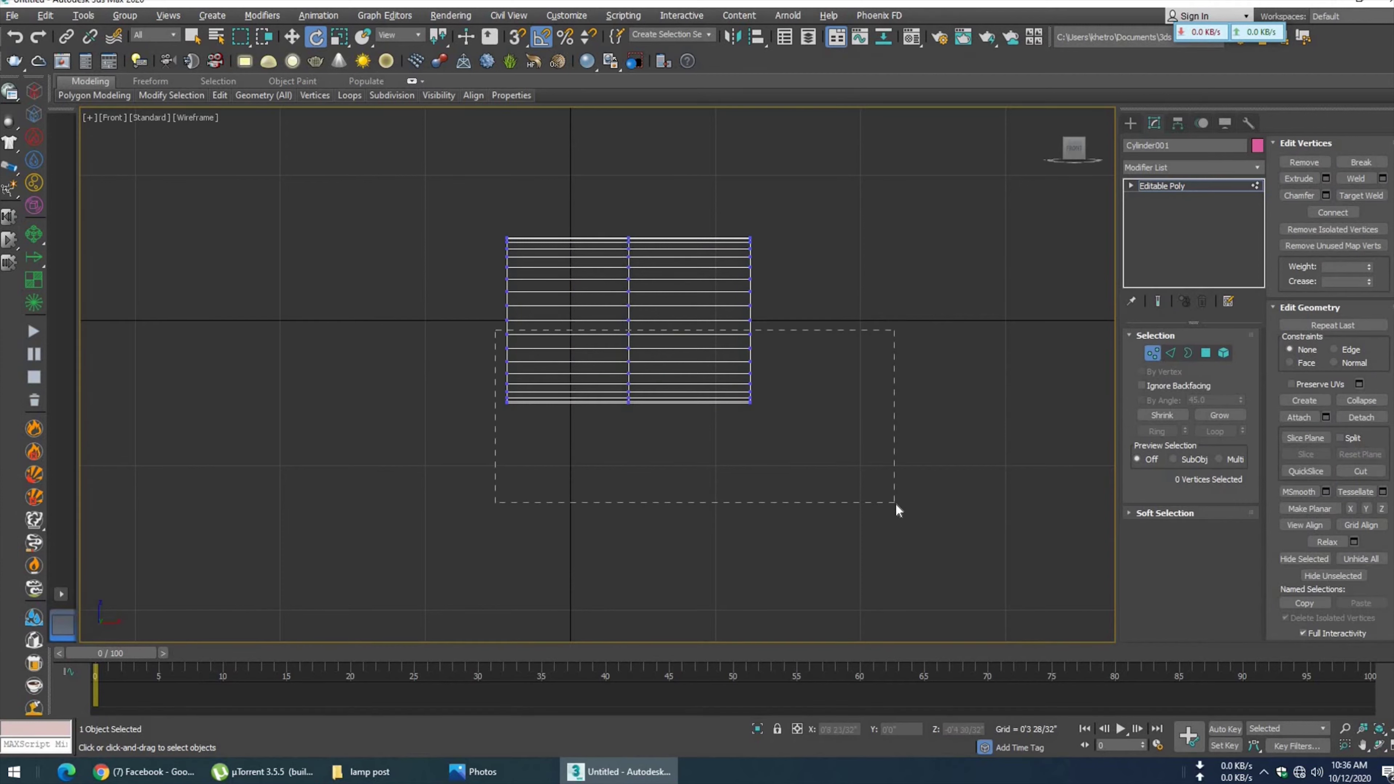
key(Delete)
middle_drag(628, 365, 619, 434)
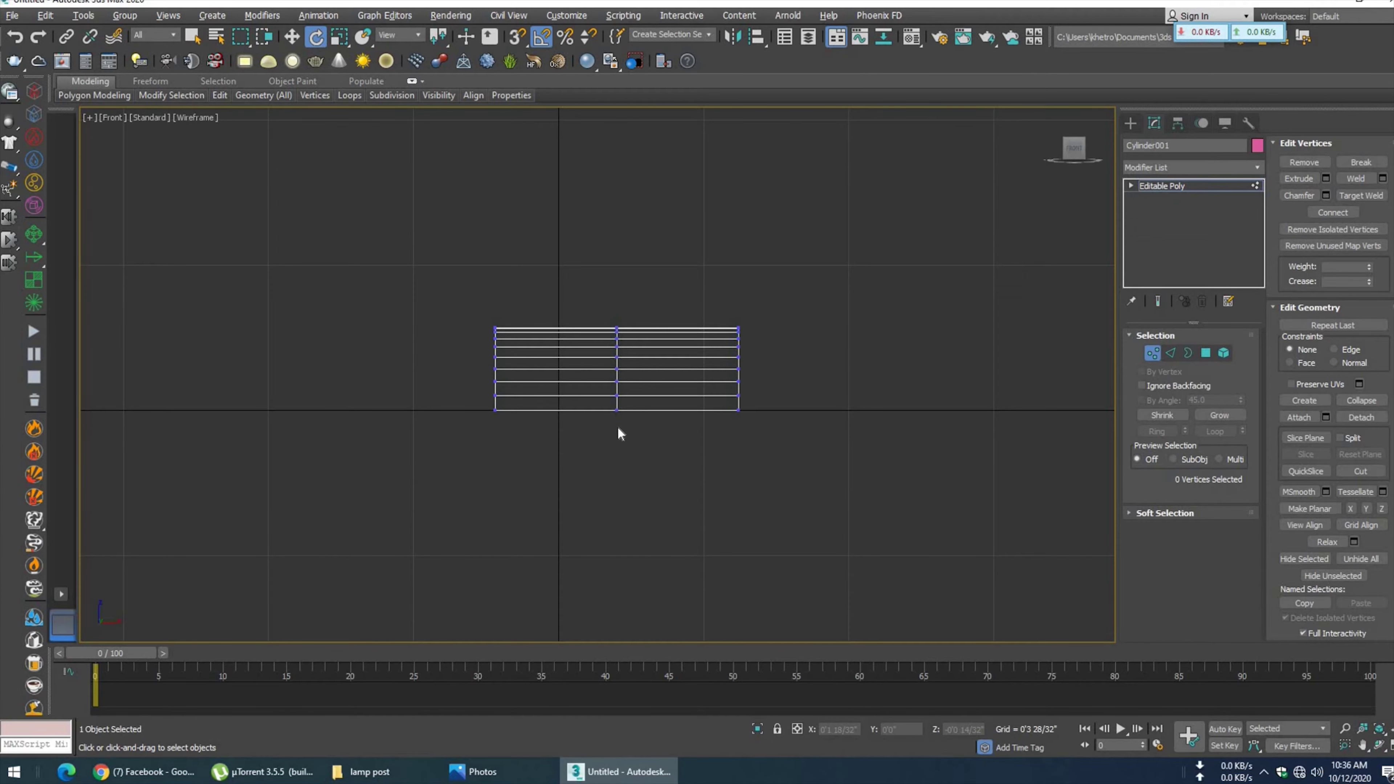
- Move the right-hand vertex column outward to lengthen the shell
drag(833, 478, 680, 313)
key(w)
drag(787, 360, 950, 361)
click(523, 779)
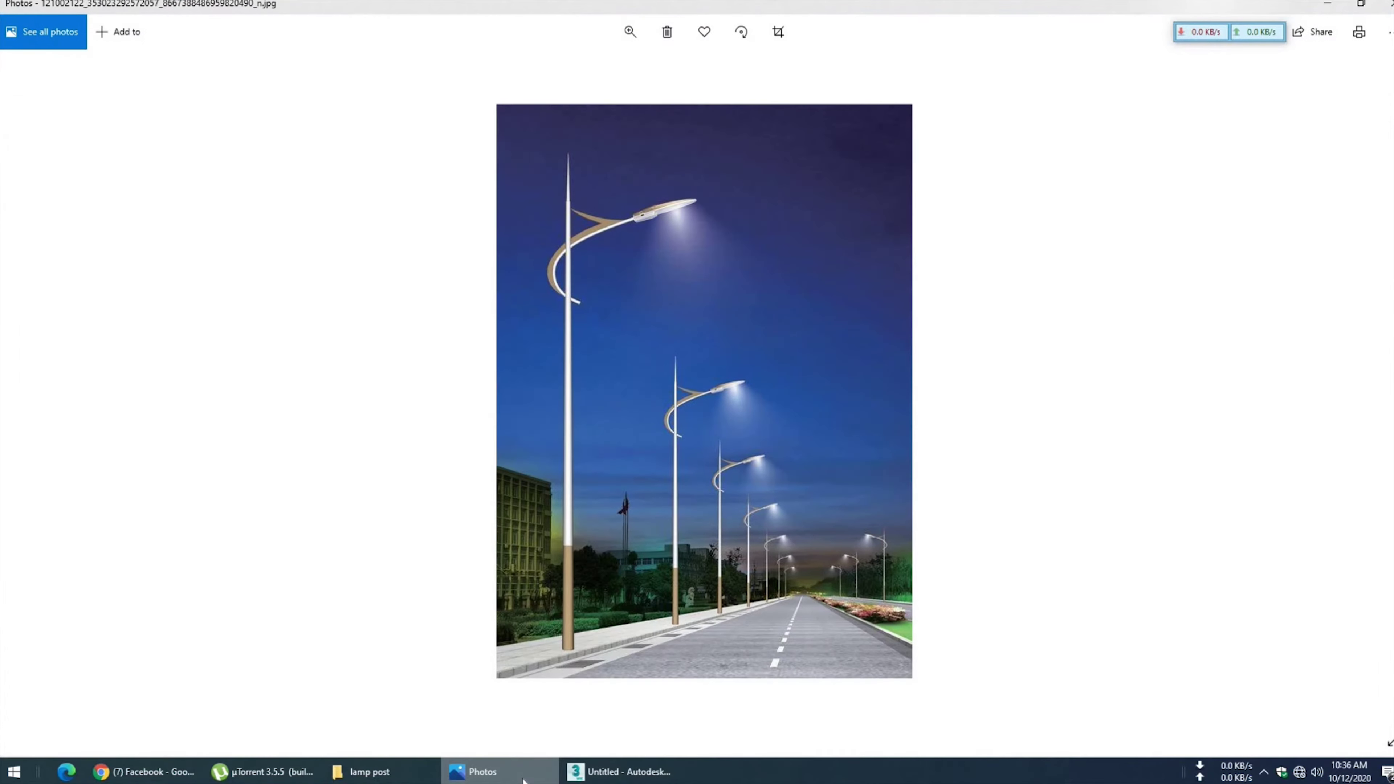
key(alt+Tab)
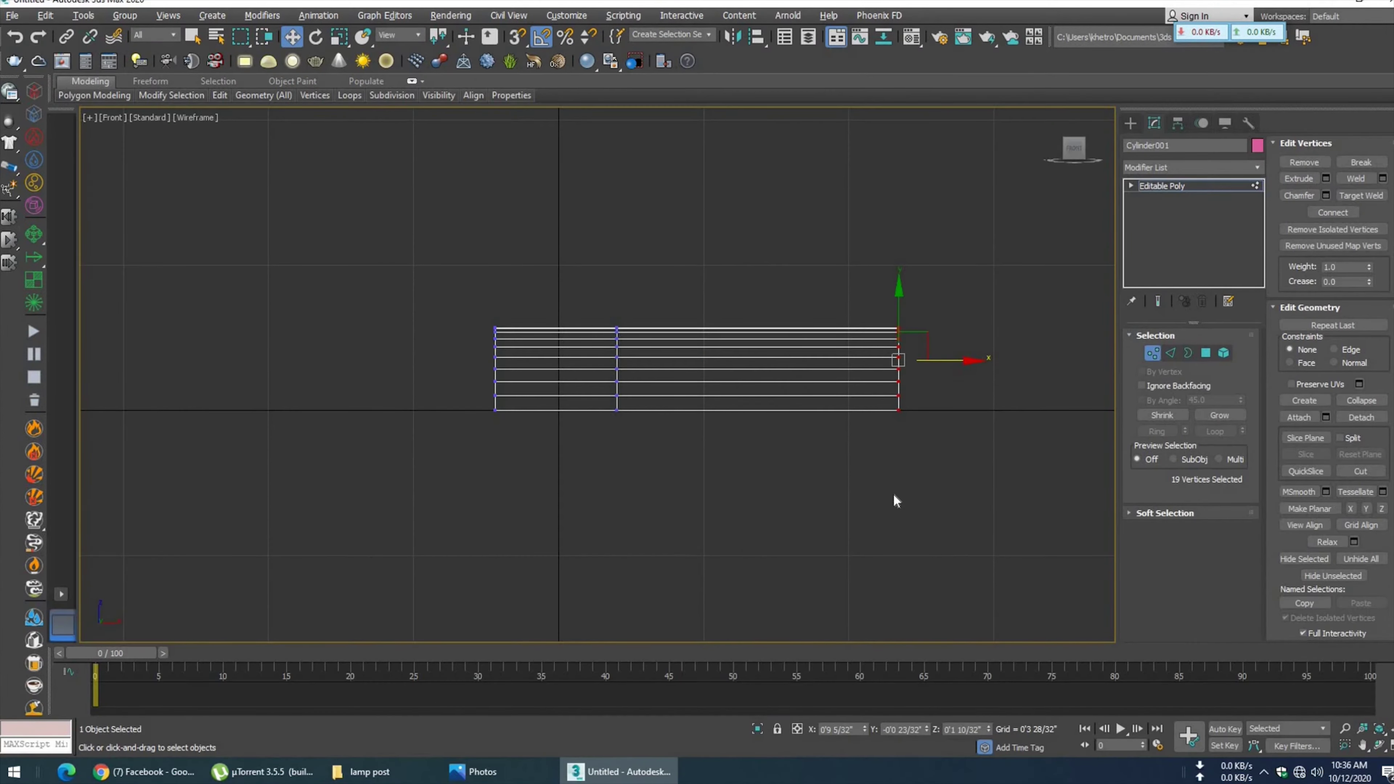
- Flatten the shell vertically with non-uniform scale and display it shaded with edges
key(p)
scroll(654, 480, down, 5)
mouse_move(654, 480)
alt+middle_down()
mouse_move(708, 456)
mouse_move(606, 349)
alt+middle_up()
key(1)
key(r)
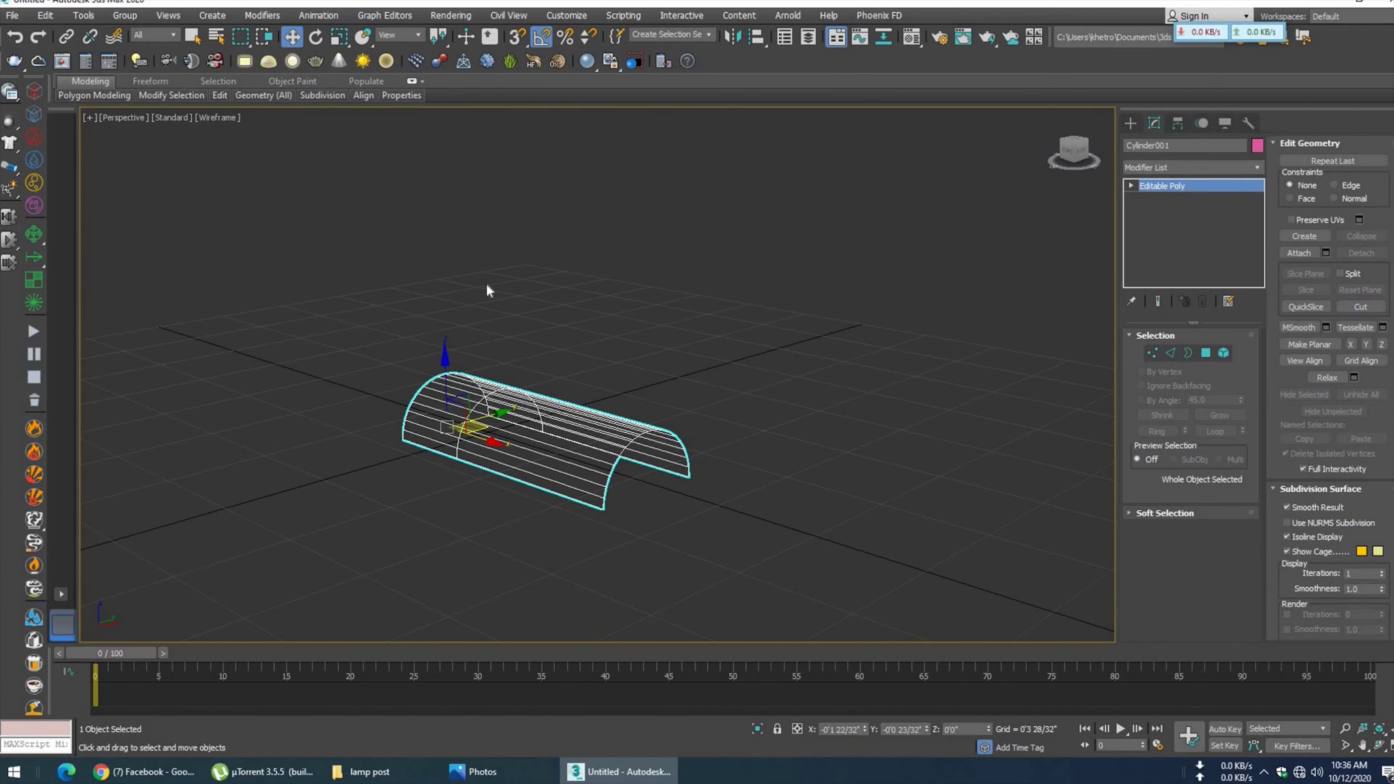
drag(444, 343, 447, 383)
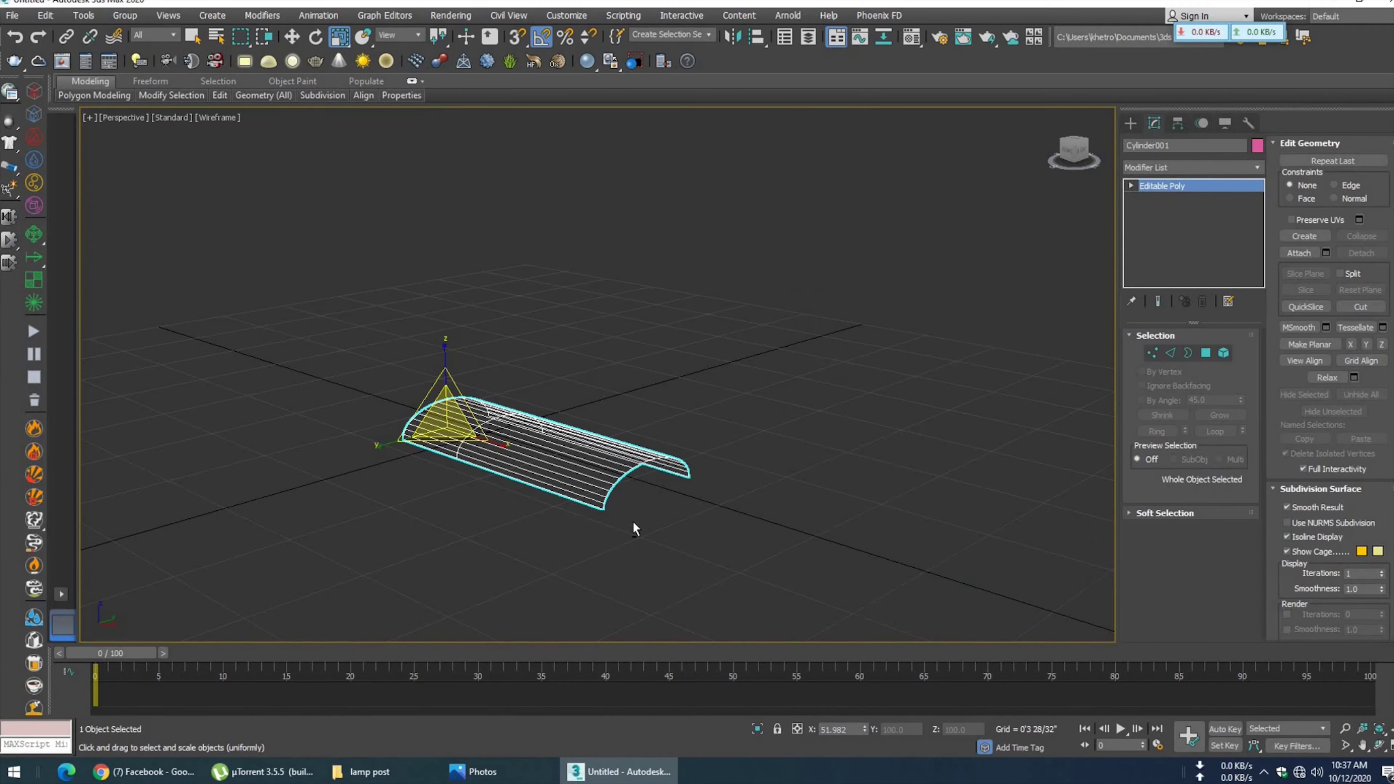
mouse_move(633, 522)
alt+middle_down()
mouse_move(588, 500)
mouse_move(623, 487)
mouse_move(620, 508)
mouse_move(539, 483)
mouse_move(573, 450)
mouse_move(633, 476)
mouse_move(455, 474)
mouse_move(569, 492)
alt+middle_up()
key(F3)
scroll(467, 454, up, 5)
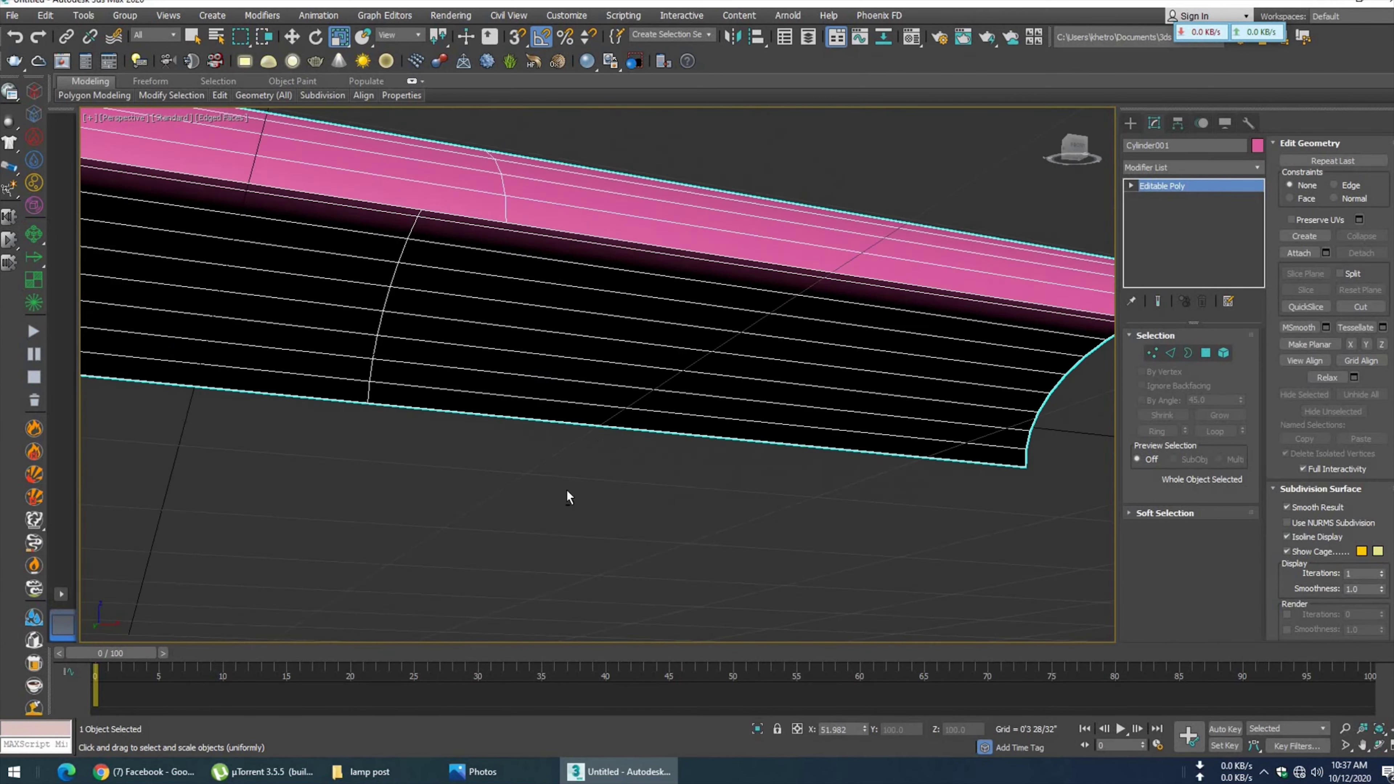
scroll(569, 492, down, 5)
- Add an FFD 3x3x3 modifier to the shell and zoom in on the Front view
click(1166, 169)
key(f)
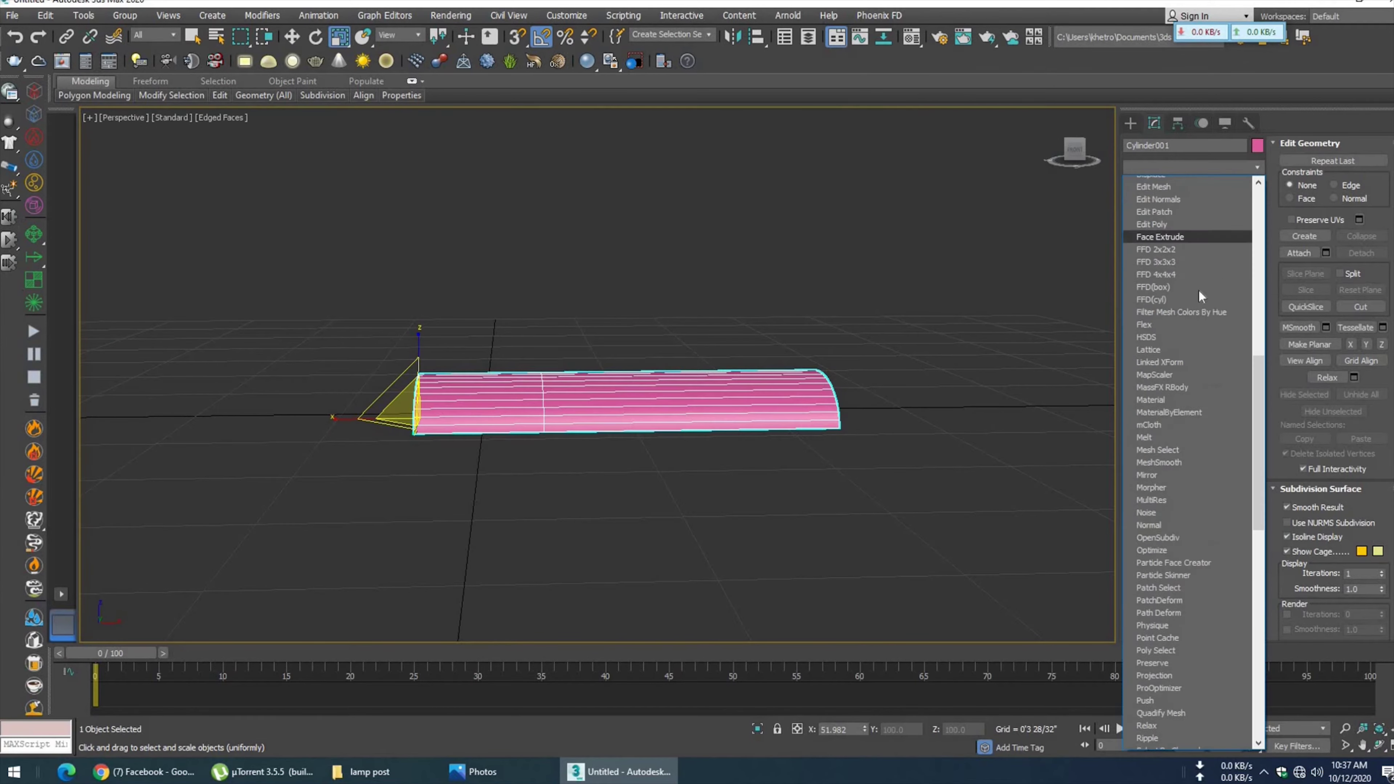
click(1155, 207)
key(f)
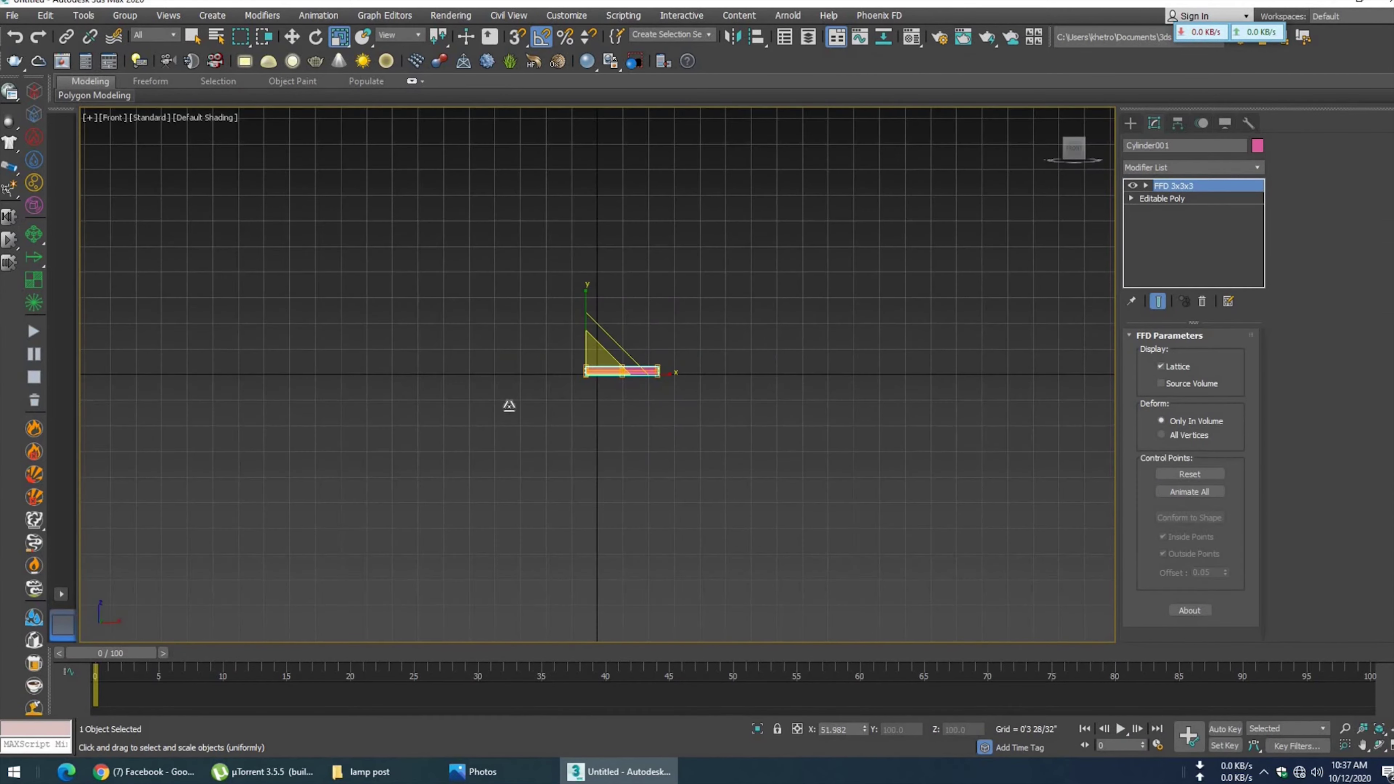
scroll(672, 360, up, 5)
scroll(515, 429, up, 3)
- Scale and lower the FFD's right-end control points into a tip, then view the reference photo
key(1)
mouse_move(592, 328)
mouse_down()
mouse_move(633, 439)
mouse_move(569, 554)
mouse_up()
middle_drag(569, 554, 783, 551)
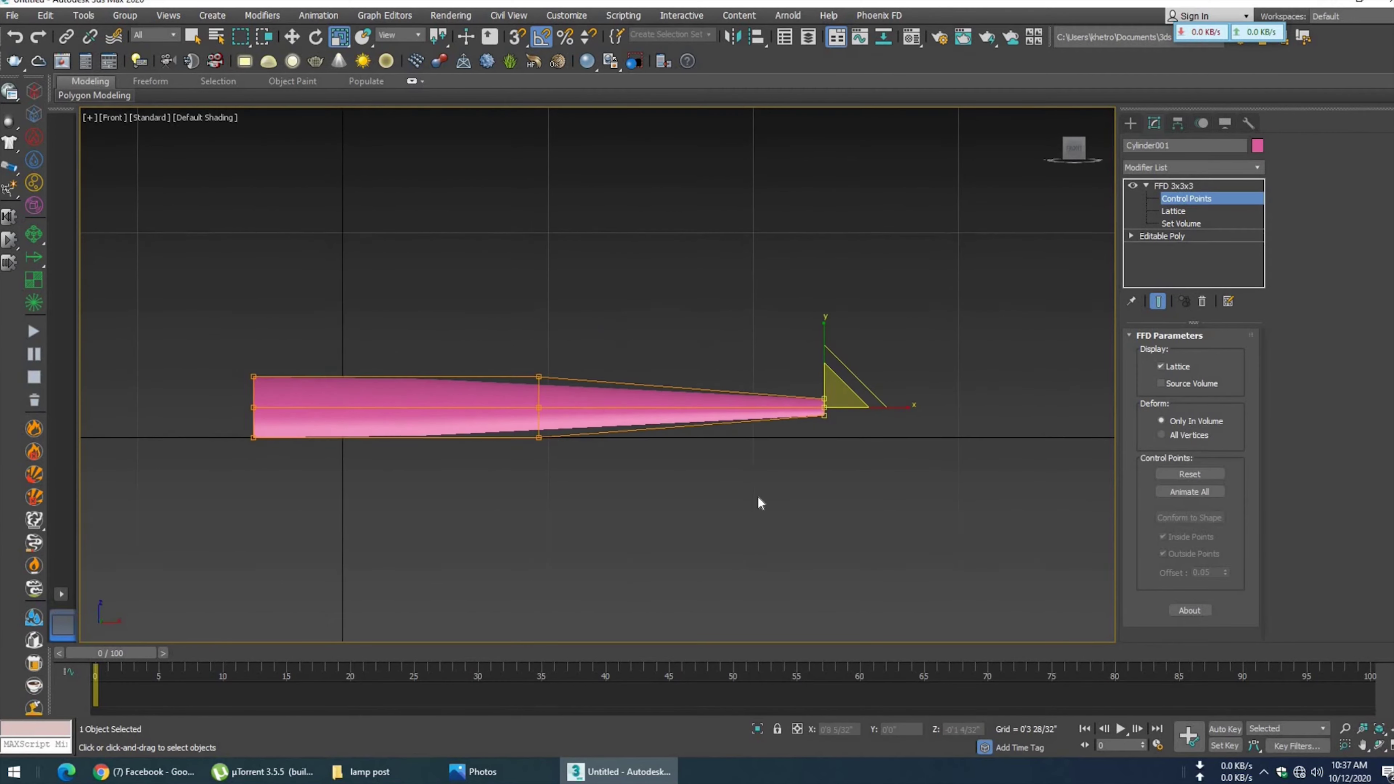
drag(826, 406, 498, 216)
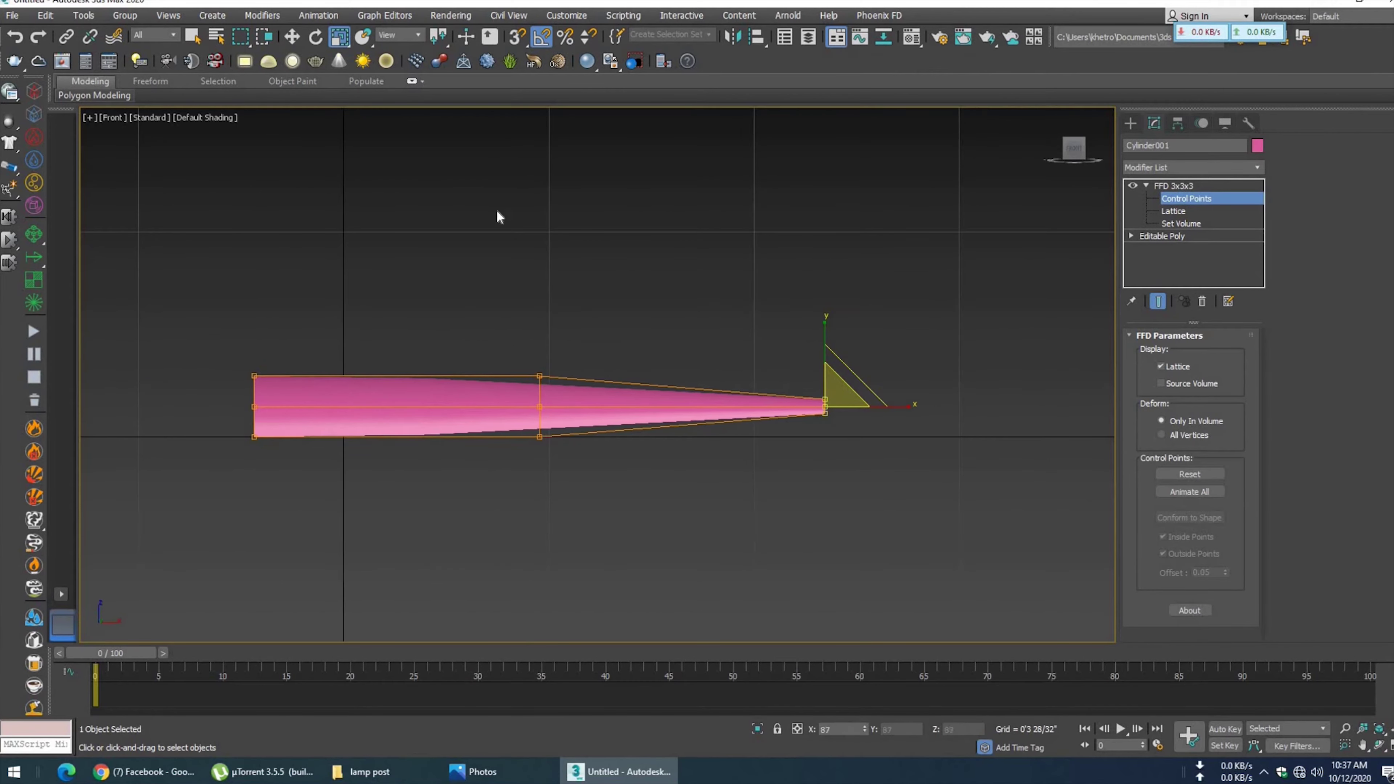
click(293, 37)
drag(827, 360, 827, 385)
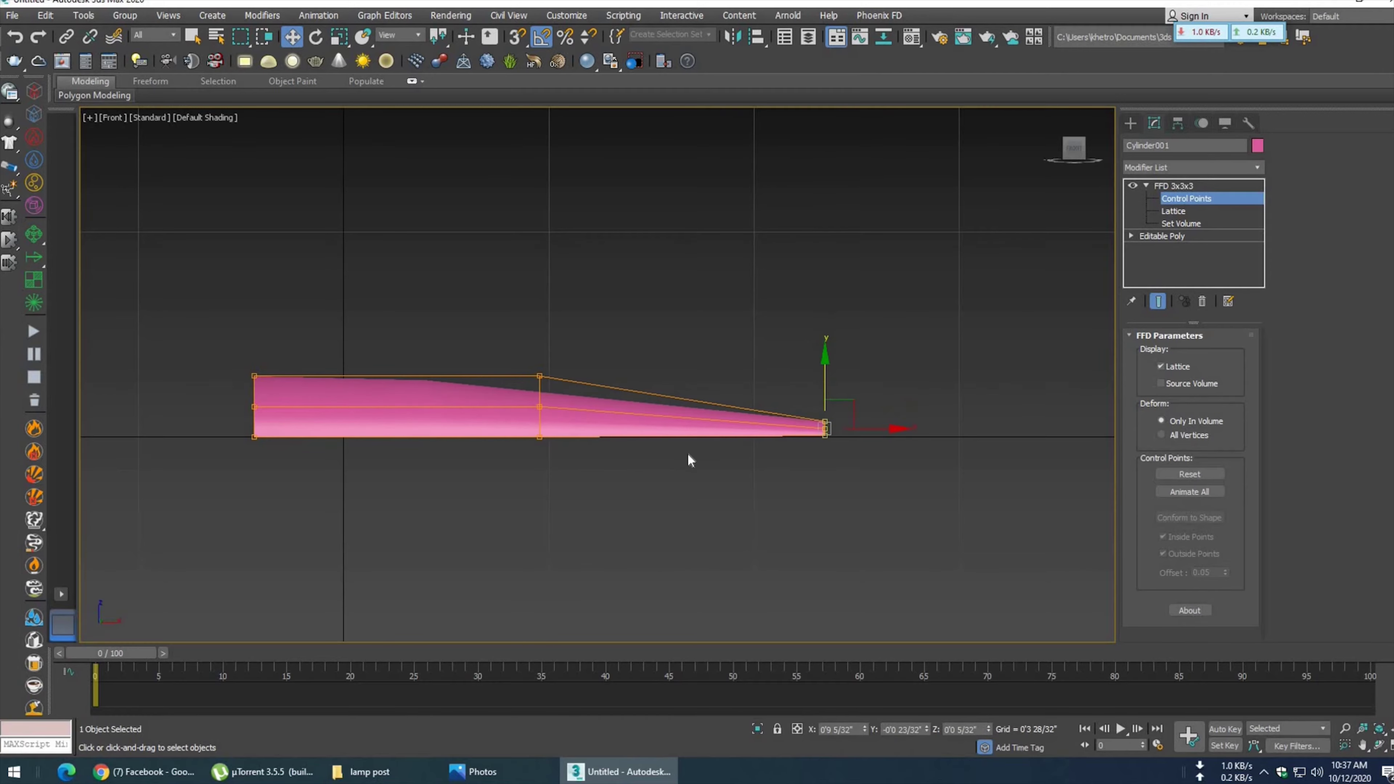
key(p)
alt+middle_drag(583, 494, 717, 534)
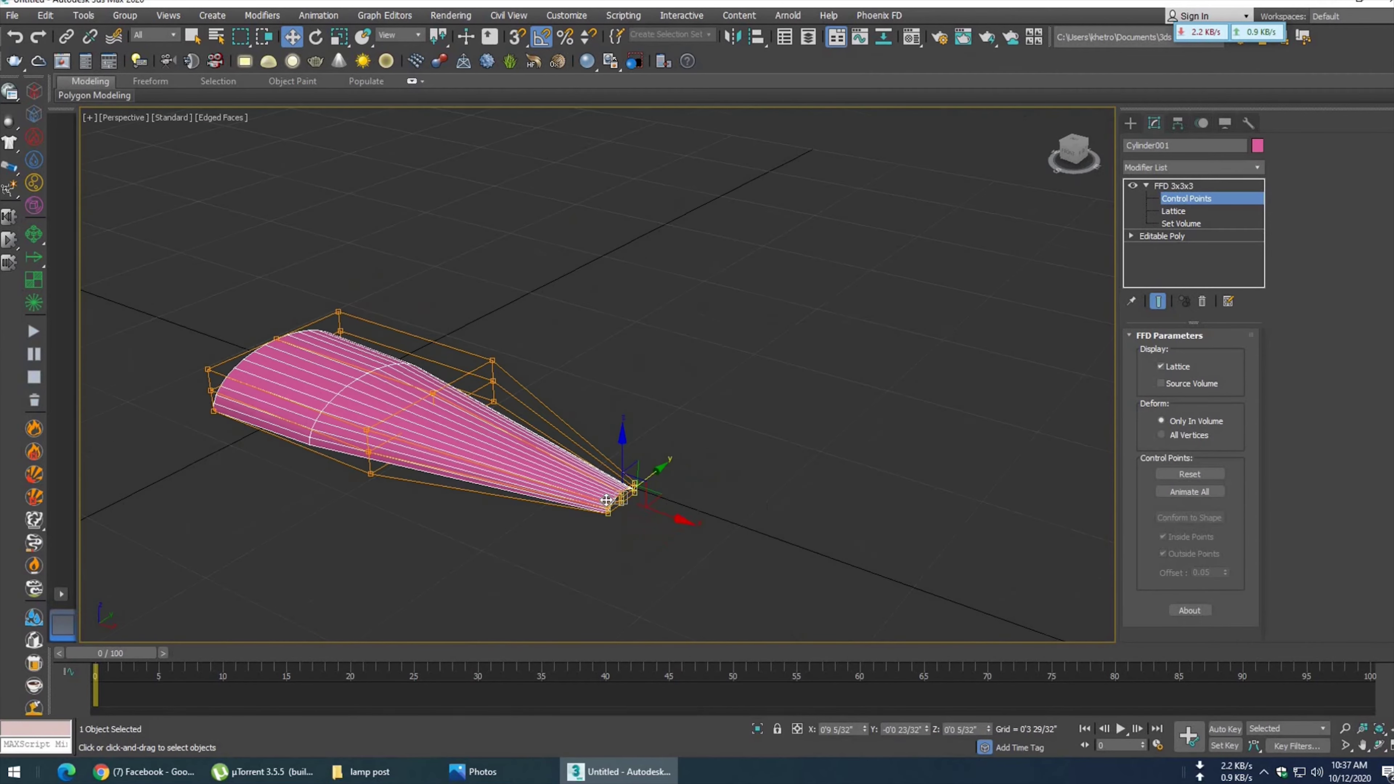
click(516, 773)
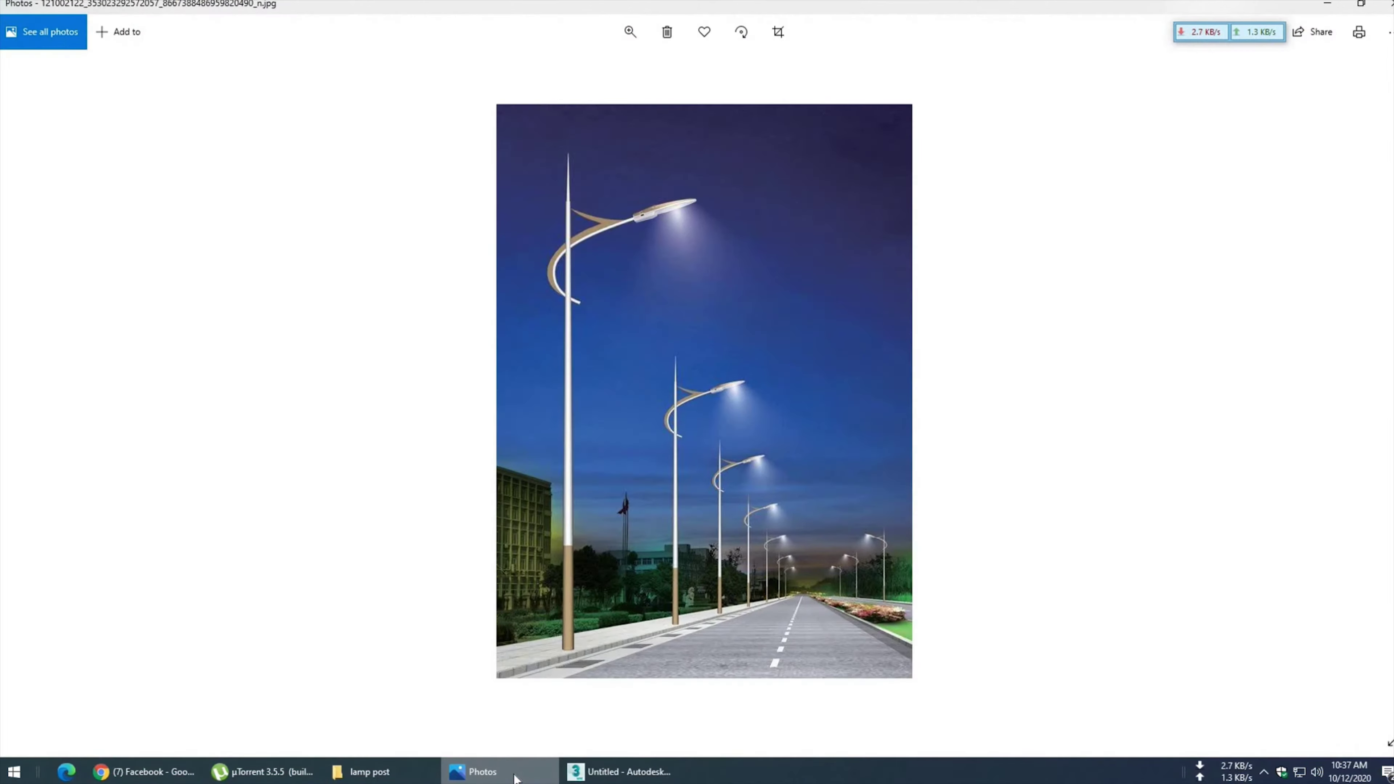
- Hide the photo and collapse the FFD-tapered shell into an editable poly
click(516, 773)
mouse_move(739, 574)
middle_down()
mouse_move(625, 541)
mouse_move(800, 440)
mouse_move(607, 268)
middle_up()
right_click(603, 261)
click(788, 400)
- Inspect the tapered shell from the Left and Perspective views
alt+middle_drag(691, 458, 663, 433)
scroll(663, 433, down, 5)
key(l)
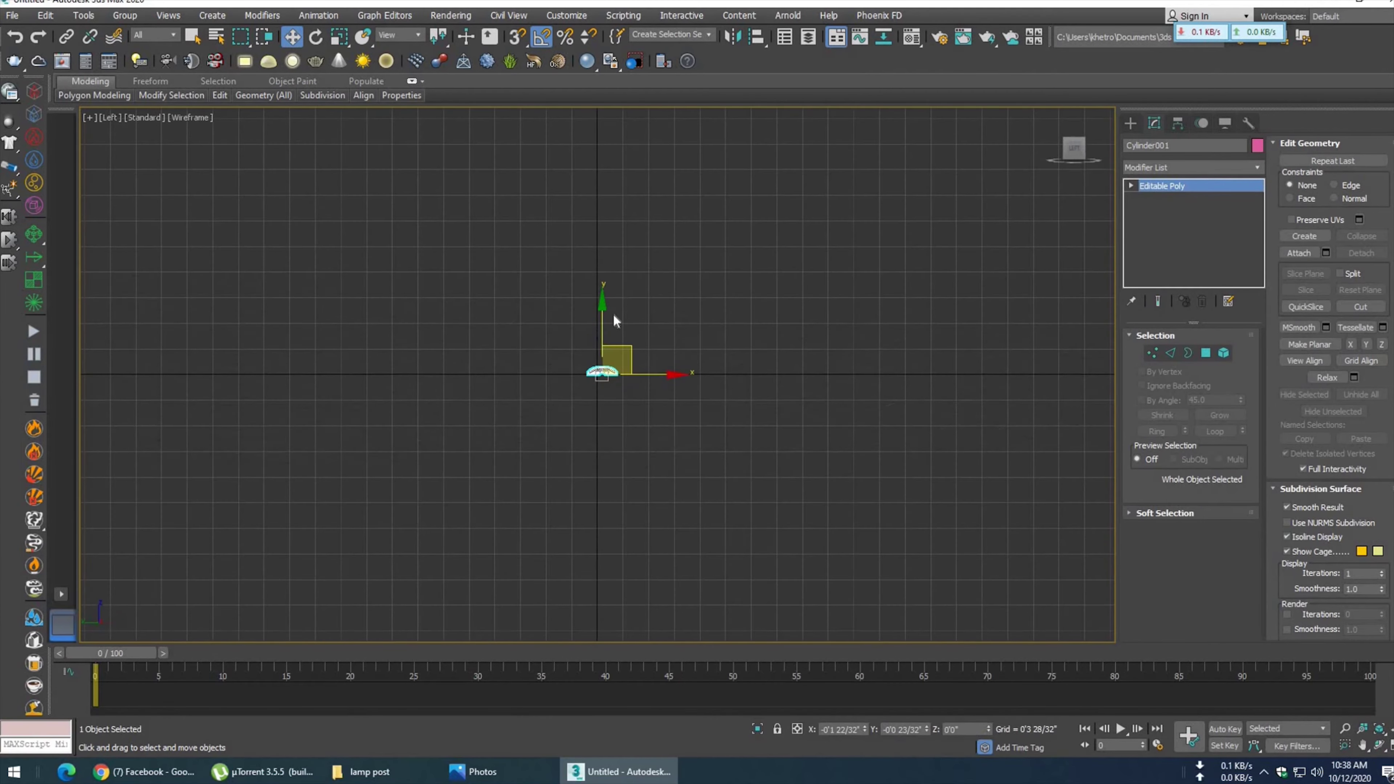
key(p)
scroll(564, 423, up, 3)
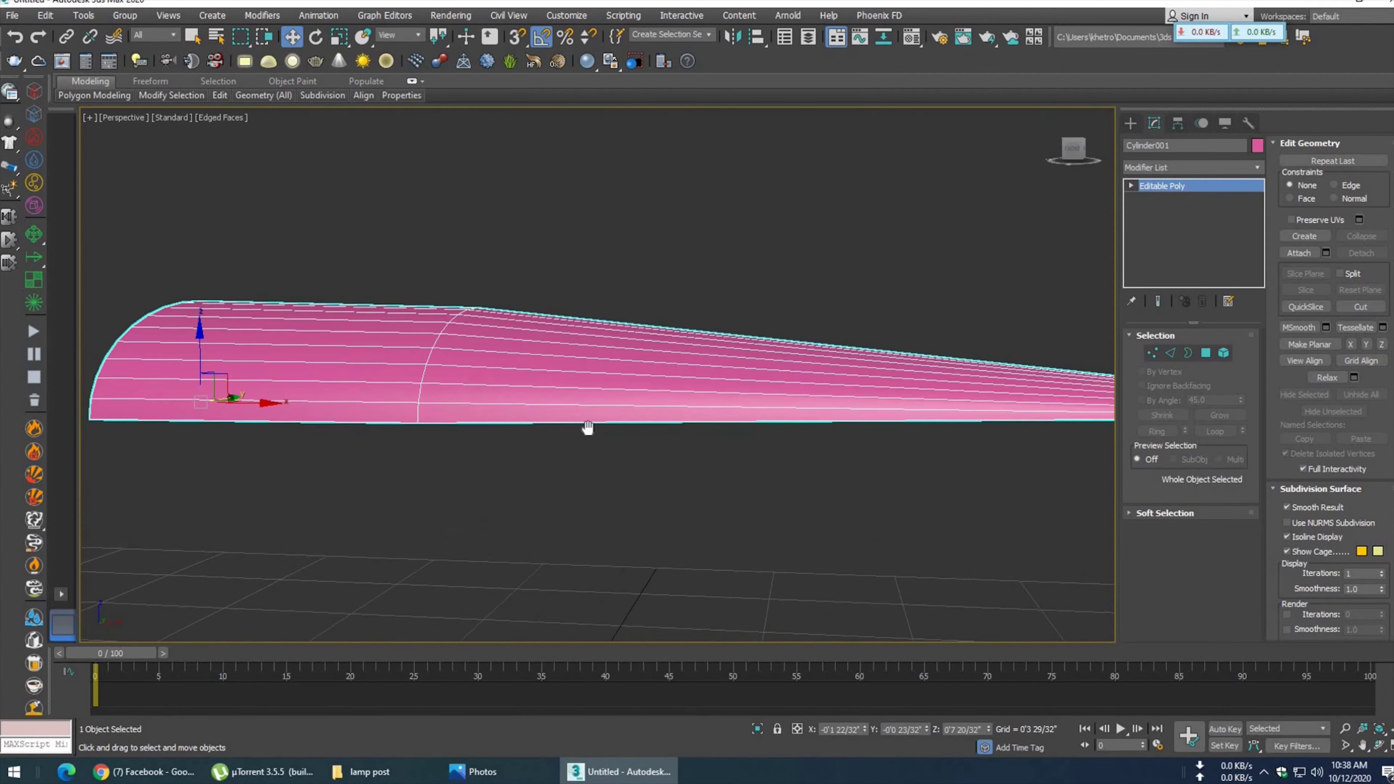
scroll(625, 384, up, 3)
alt+middle_drag(625, 383, 1197, 258)
- Select and deselect edges along the shell in Edge mode, then orbit to its open end
click(1171, 354)
click(465, 311)
click(449, 498)
click(536, 374)
mouse_move(535, 373)
alt+middle_down()
mouse_move(579, 445)
mouse_move(626, 412)
alt+middle_up()
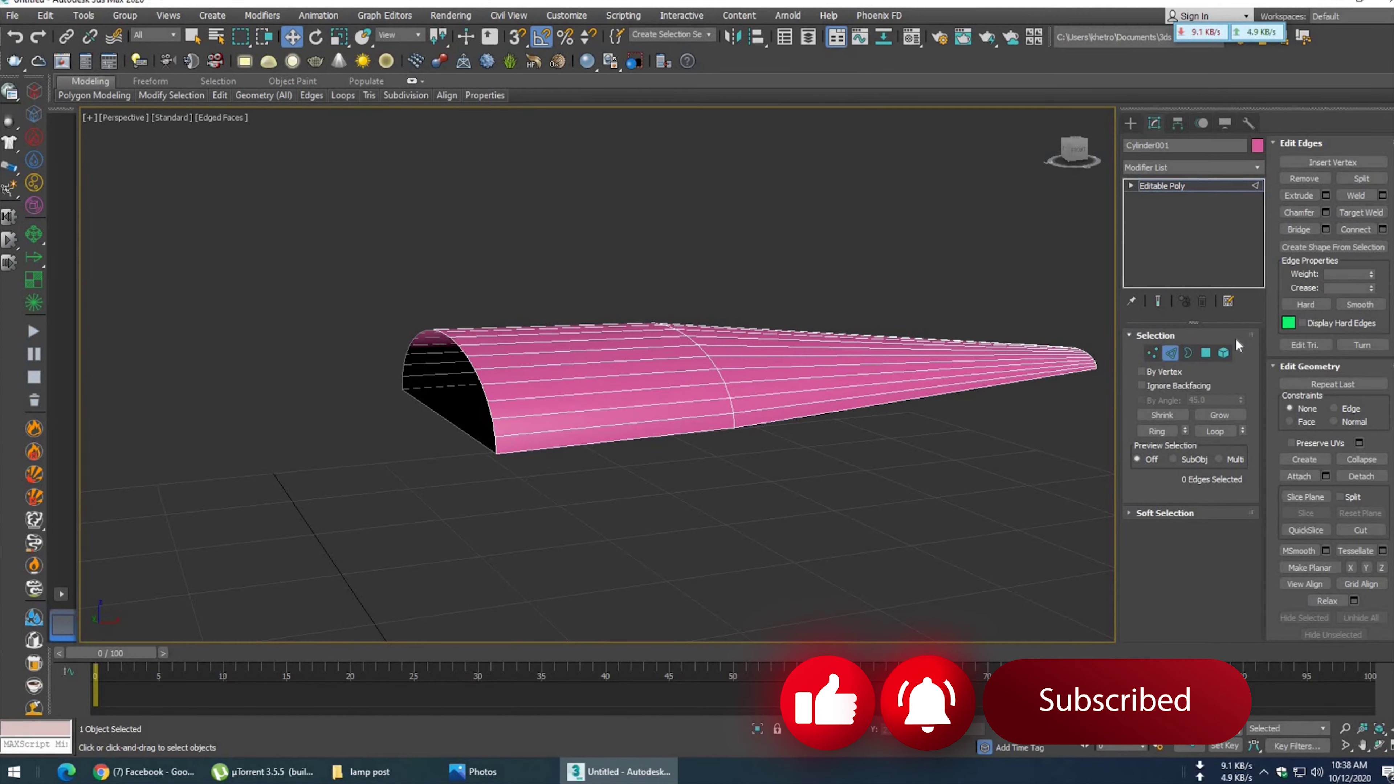
click(1188, 353)
click(461, 428)
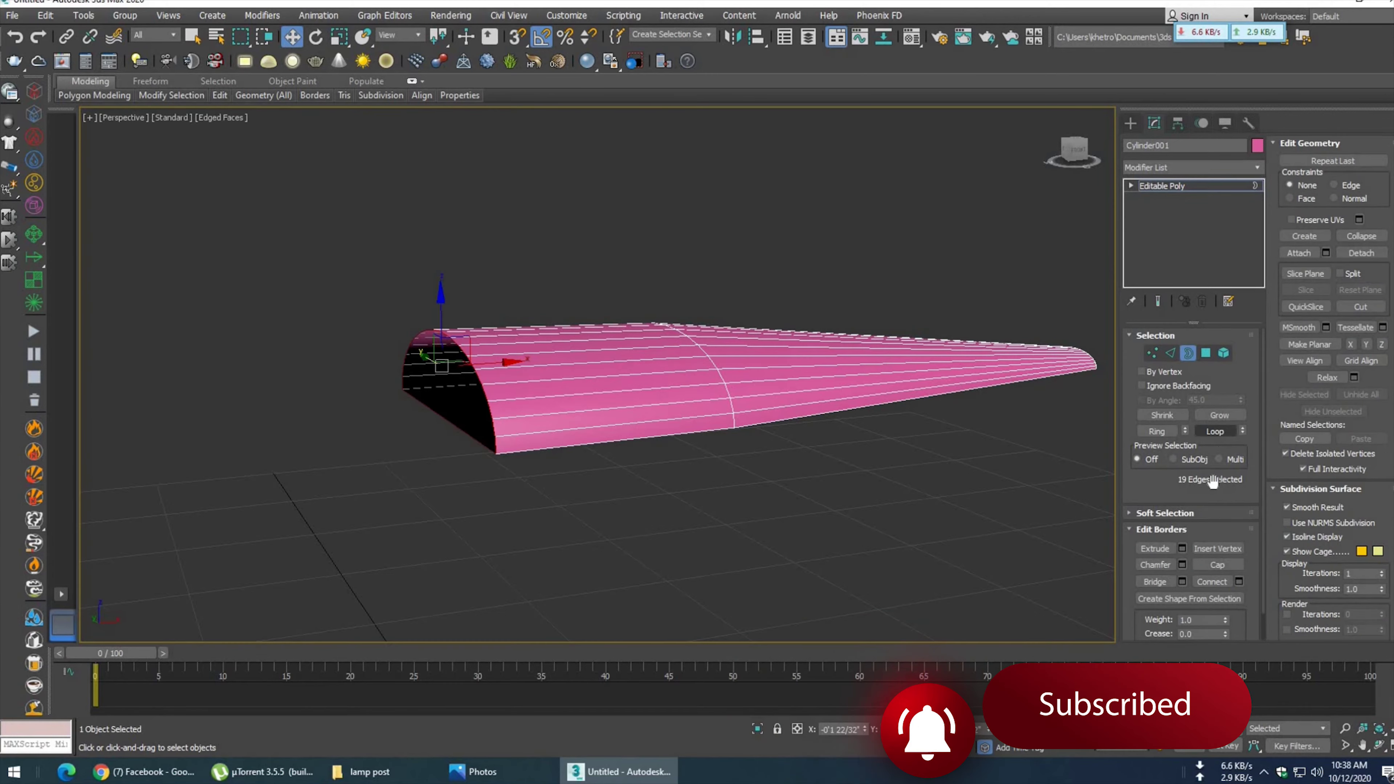
click(637, 489)
alt+middle_drag(538, 473, 571, 439)
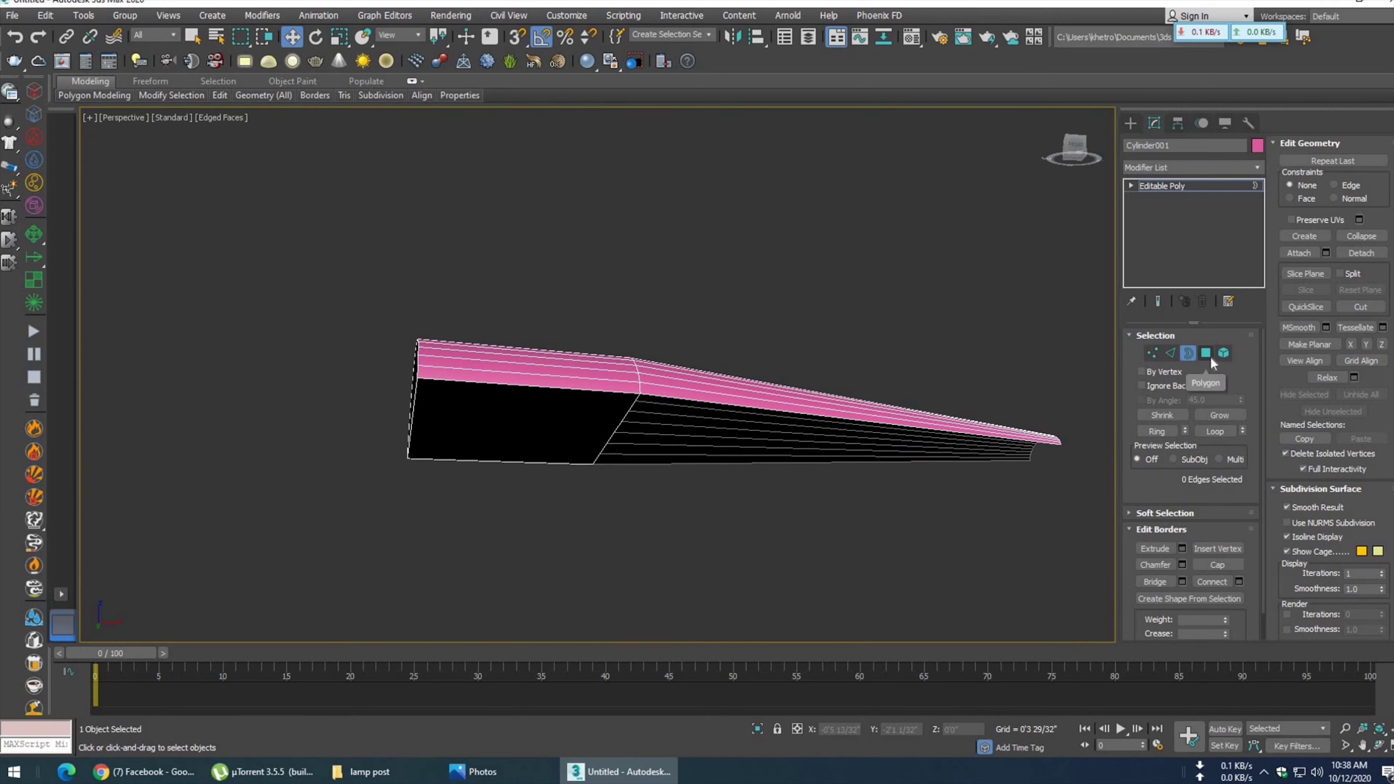
click(1206, 354)
click(576, 426)
scroll(591, 434, up, 2)
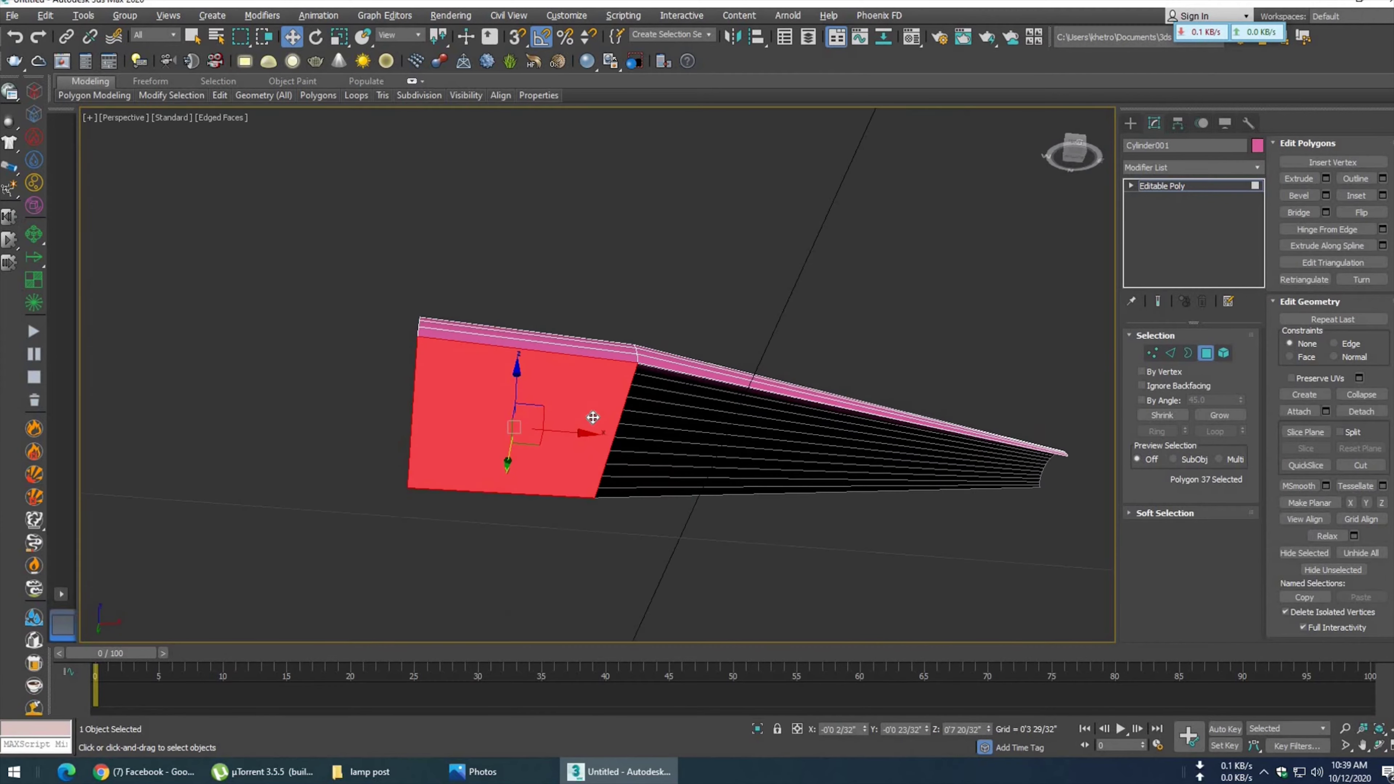
scroll(593, 419, up, 2)
alt+middle_drag(694, 379, 705, 465)
key(f)
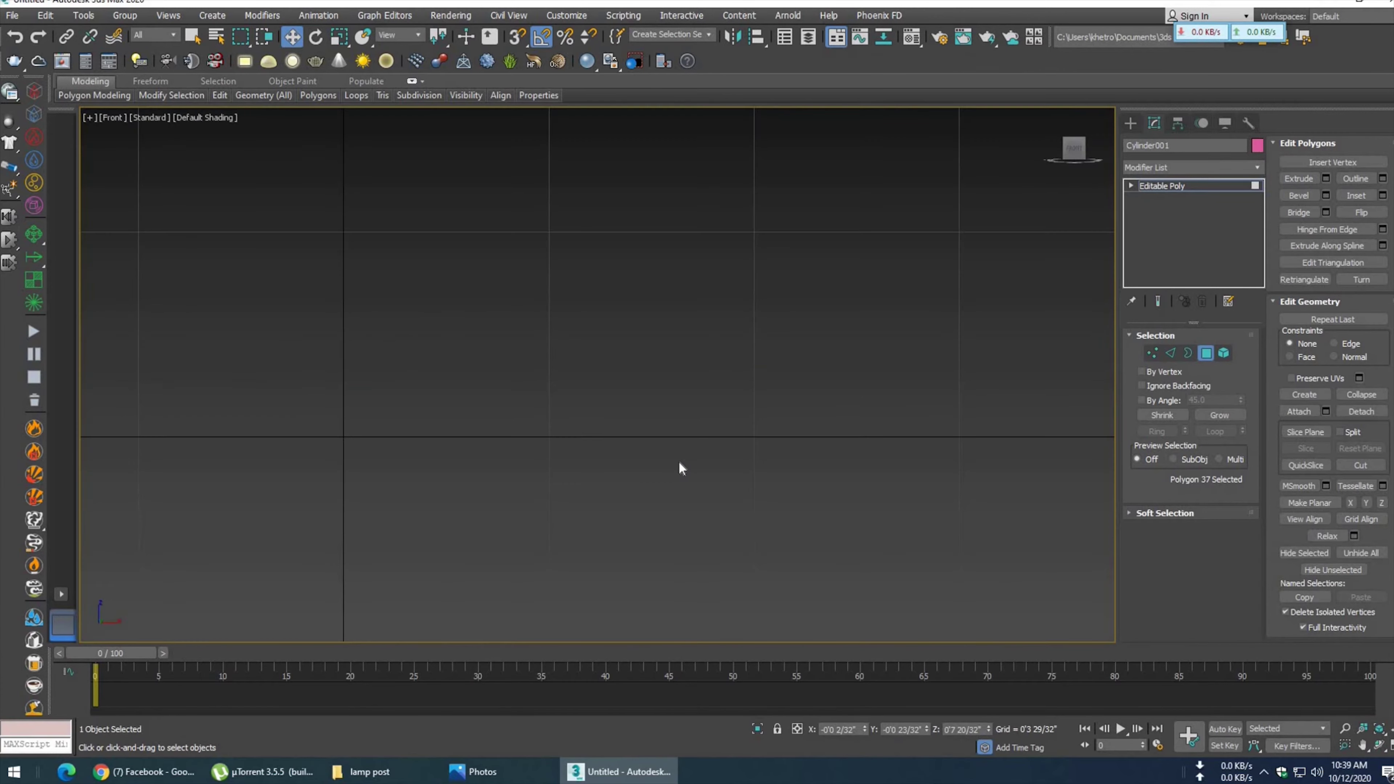
key(z)
scroll(634, 485, down, 4)
key(F4)
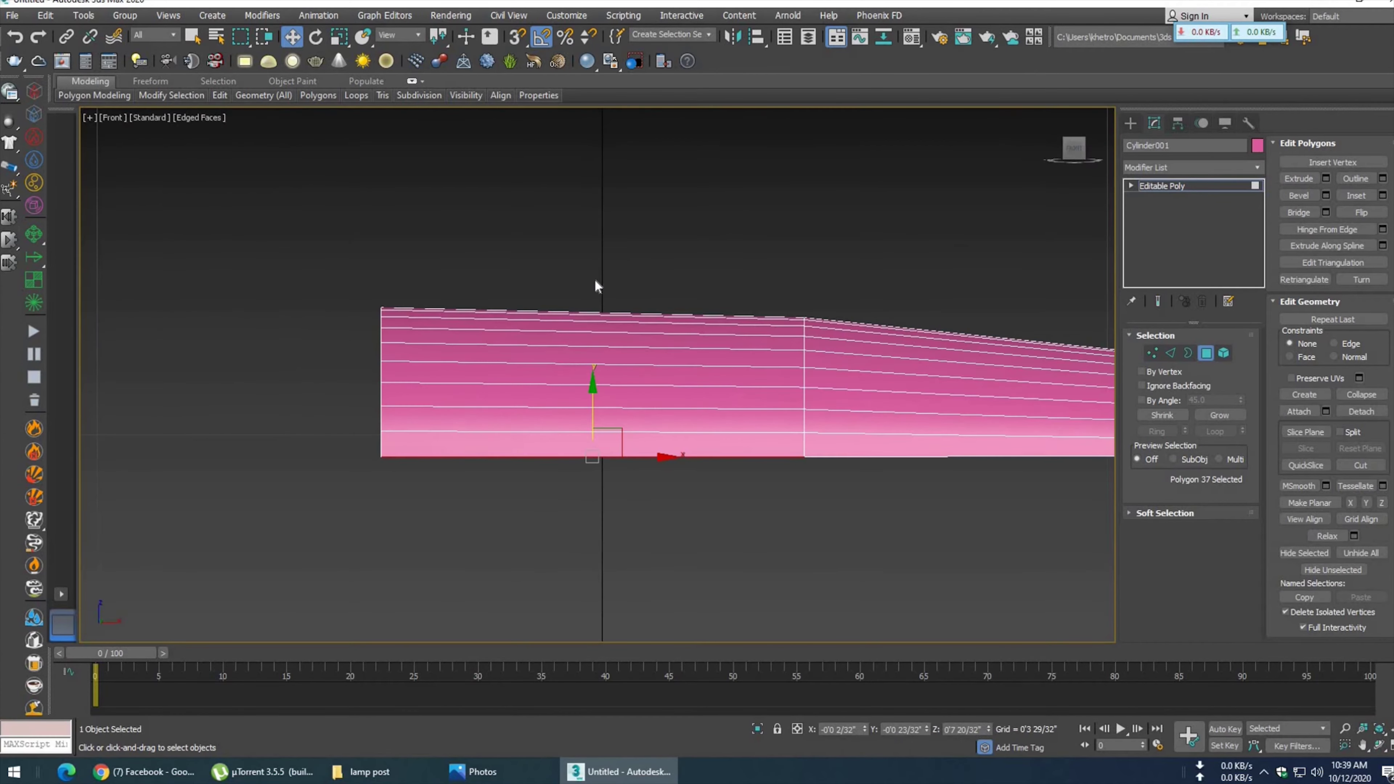
middle_drag(763, 401, 678, 405)
scroll(578, 365, down, 3)
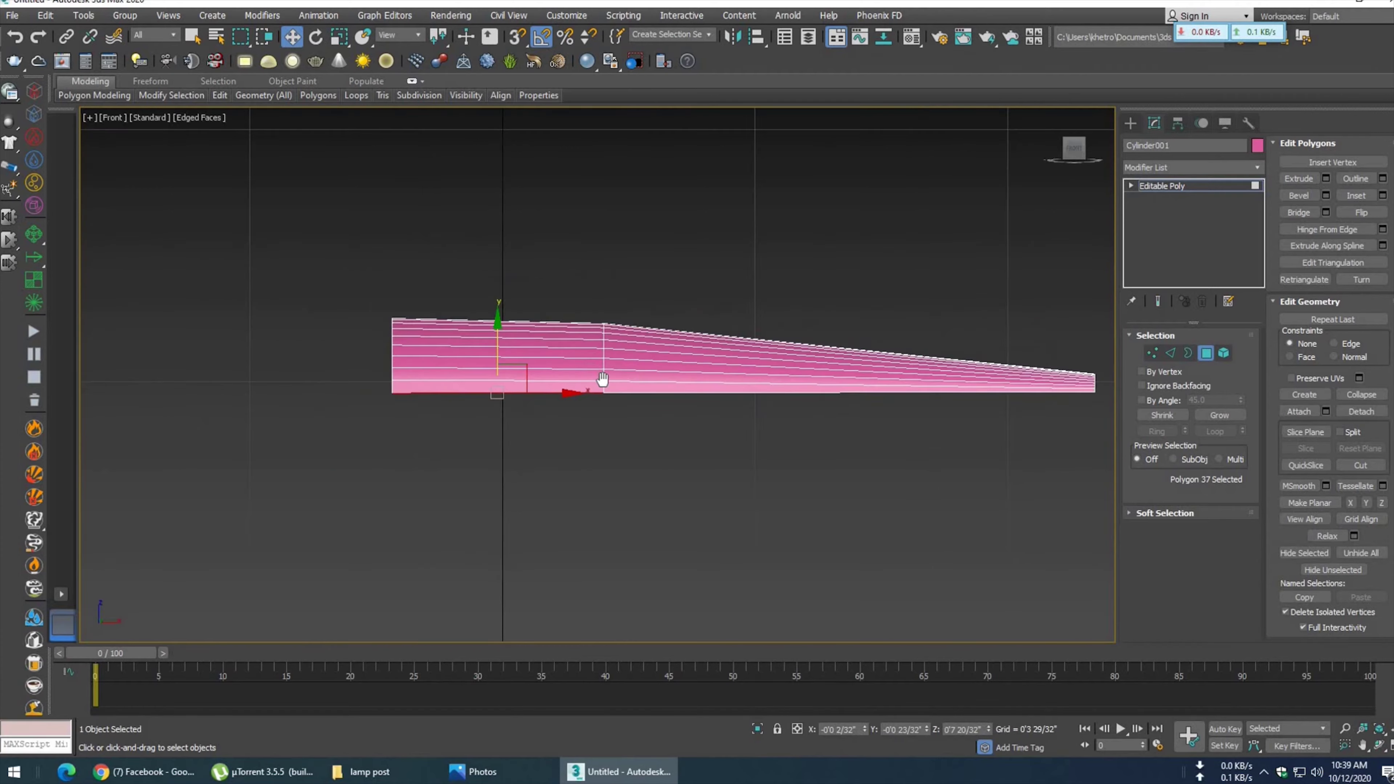
scroll(638, 385, up, 2)
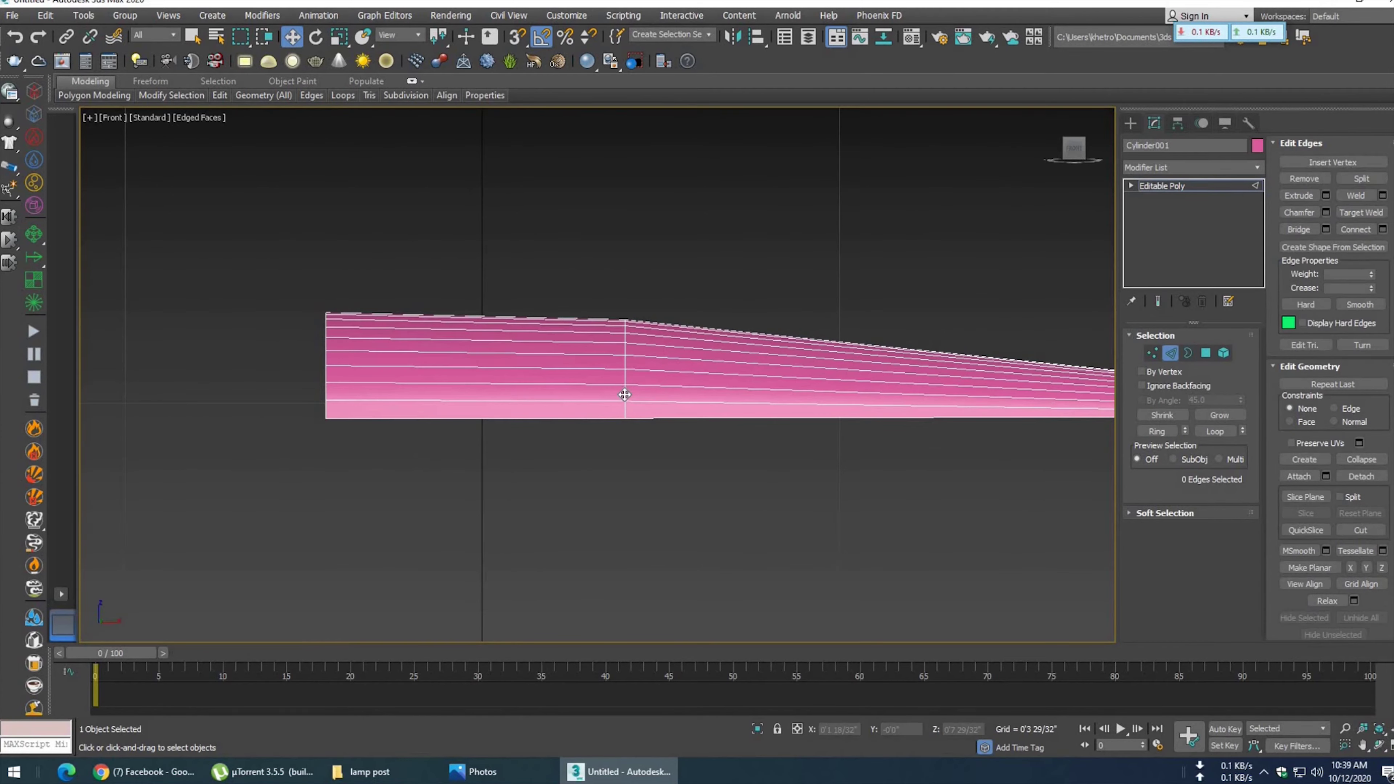
click(475, 771)
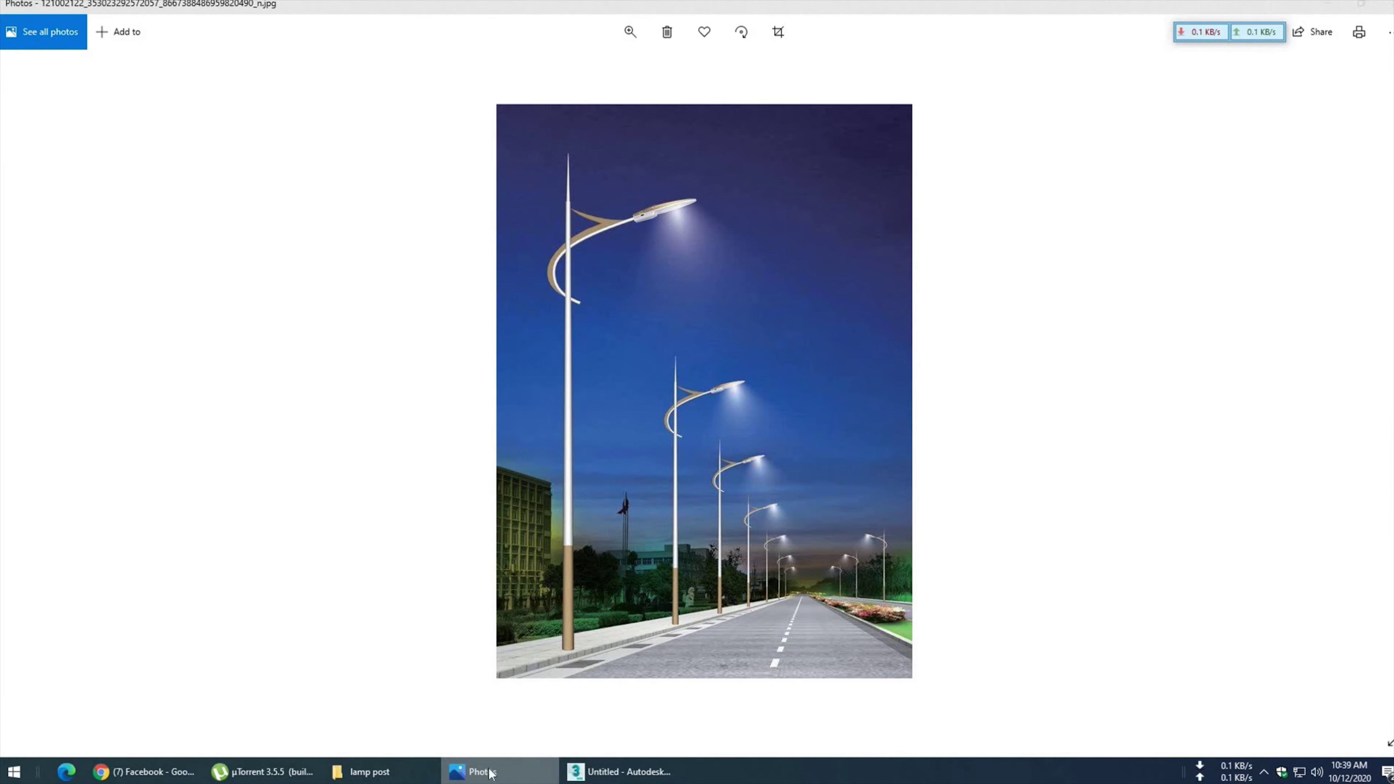
- Raise the arm's middle vertex ring slightly
click(485, 774)
key(1)
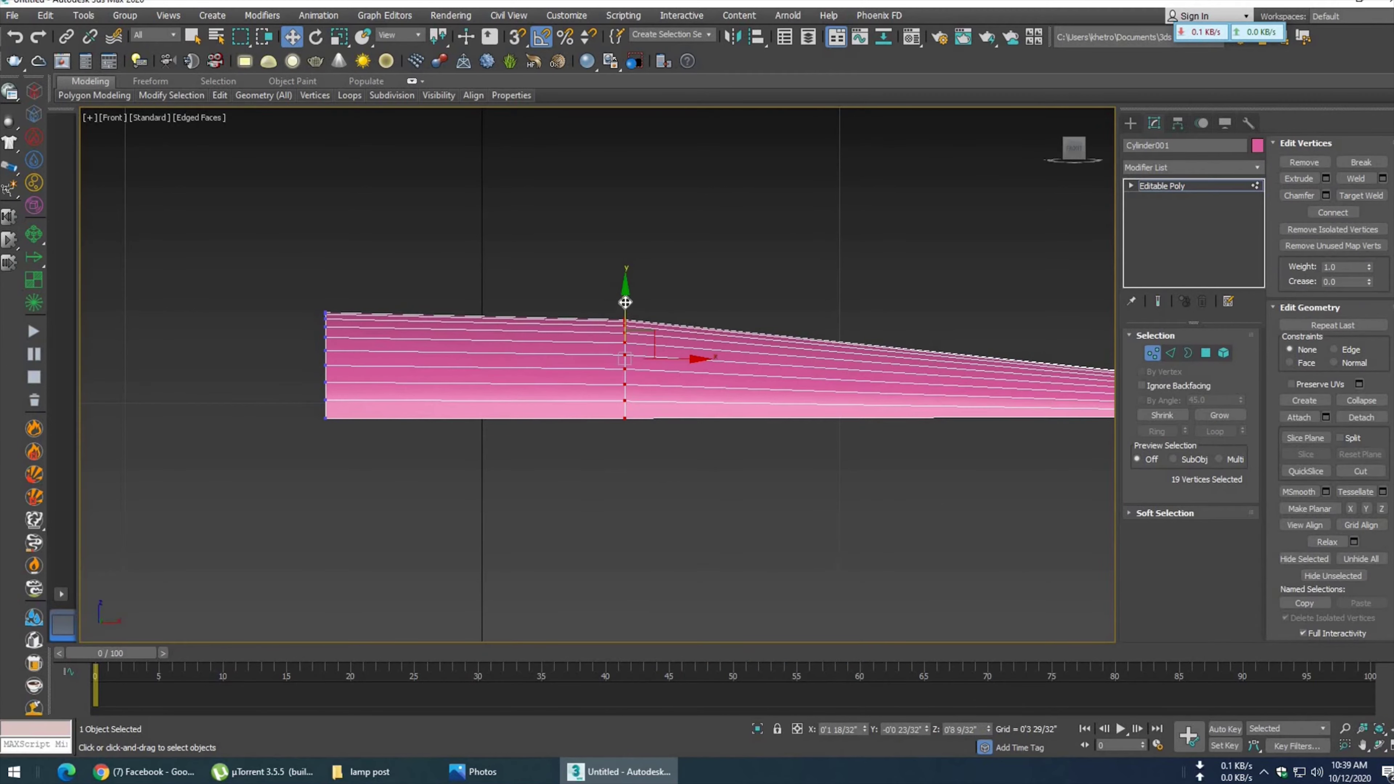
drag(625, 302, 622, 299)
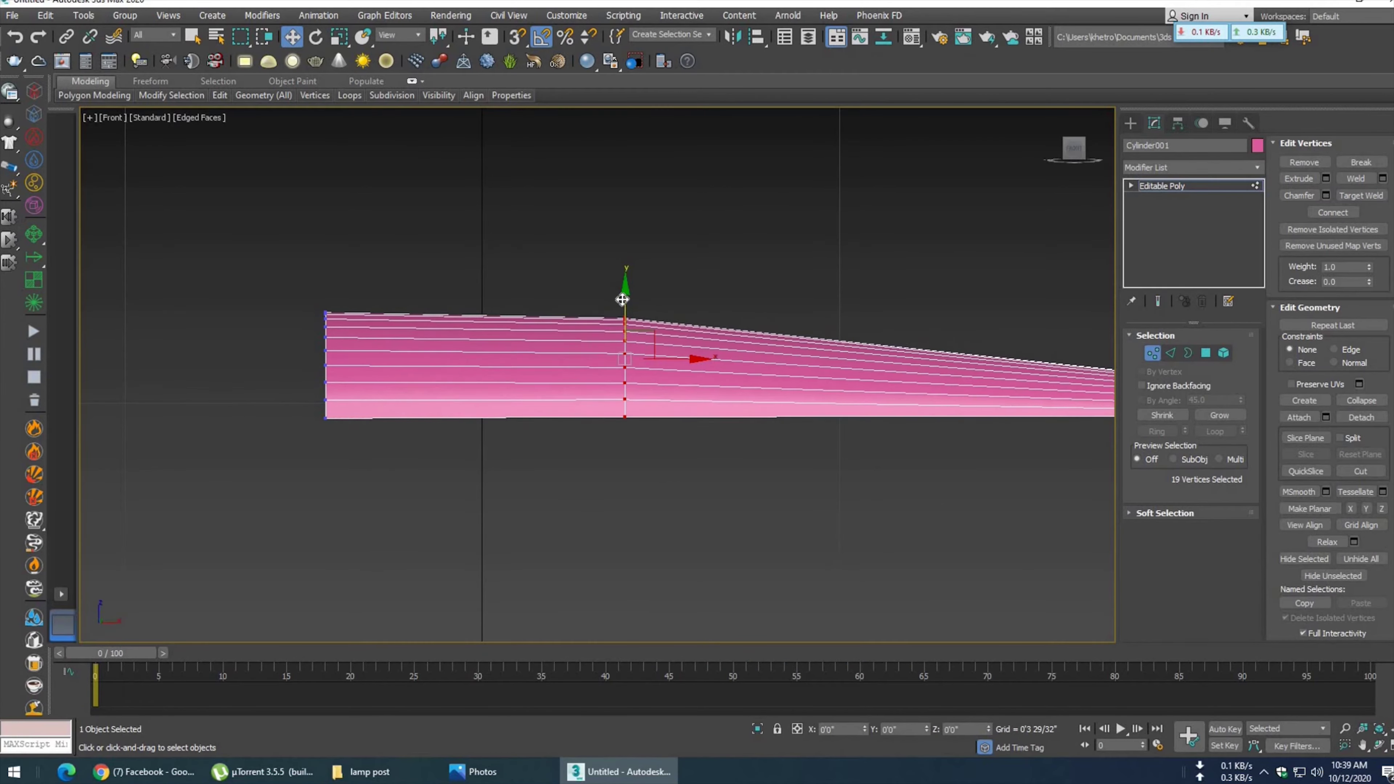
drag(622, 299, 630, 292)
- Chamfer the bend's edge loop with 4 segments and an amount of 0'0 6/32"
click(1171, 353)
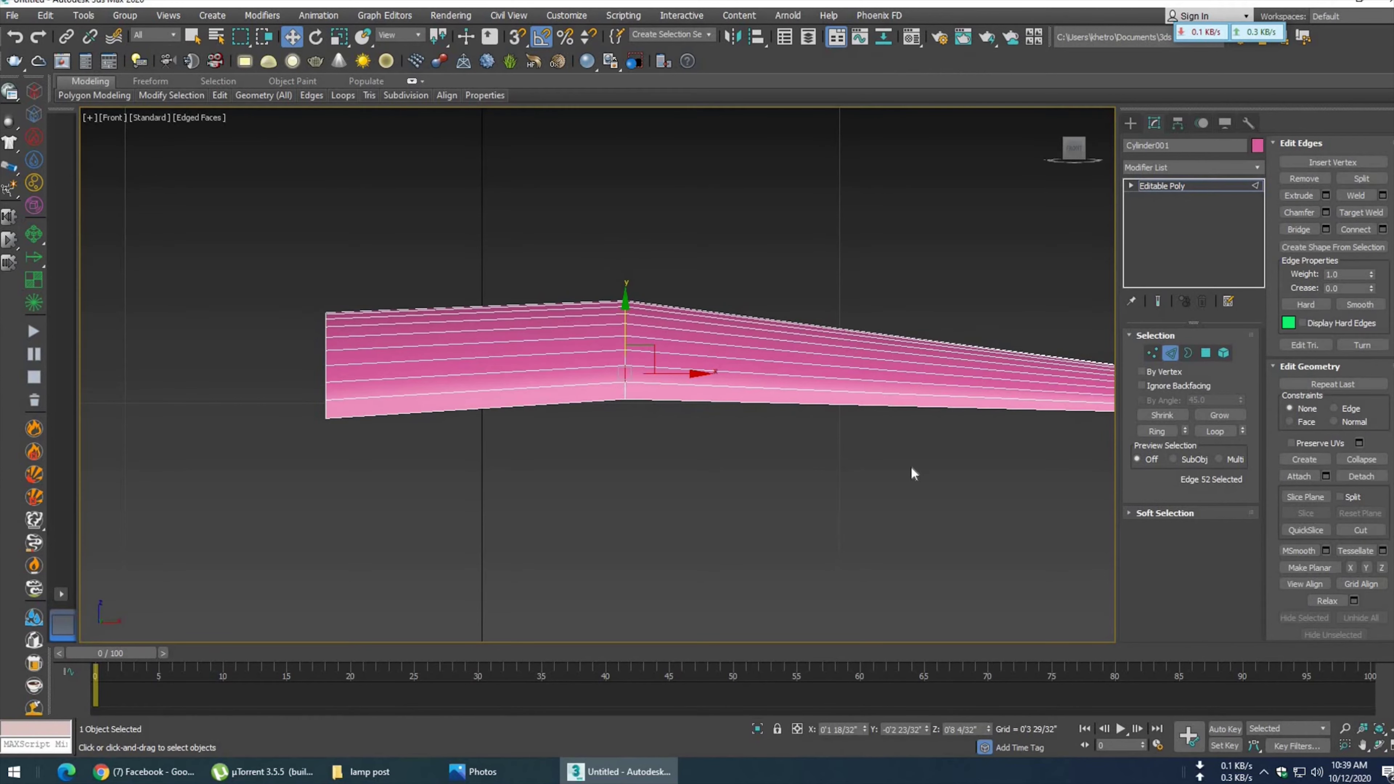
click(1217, 432)
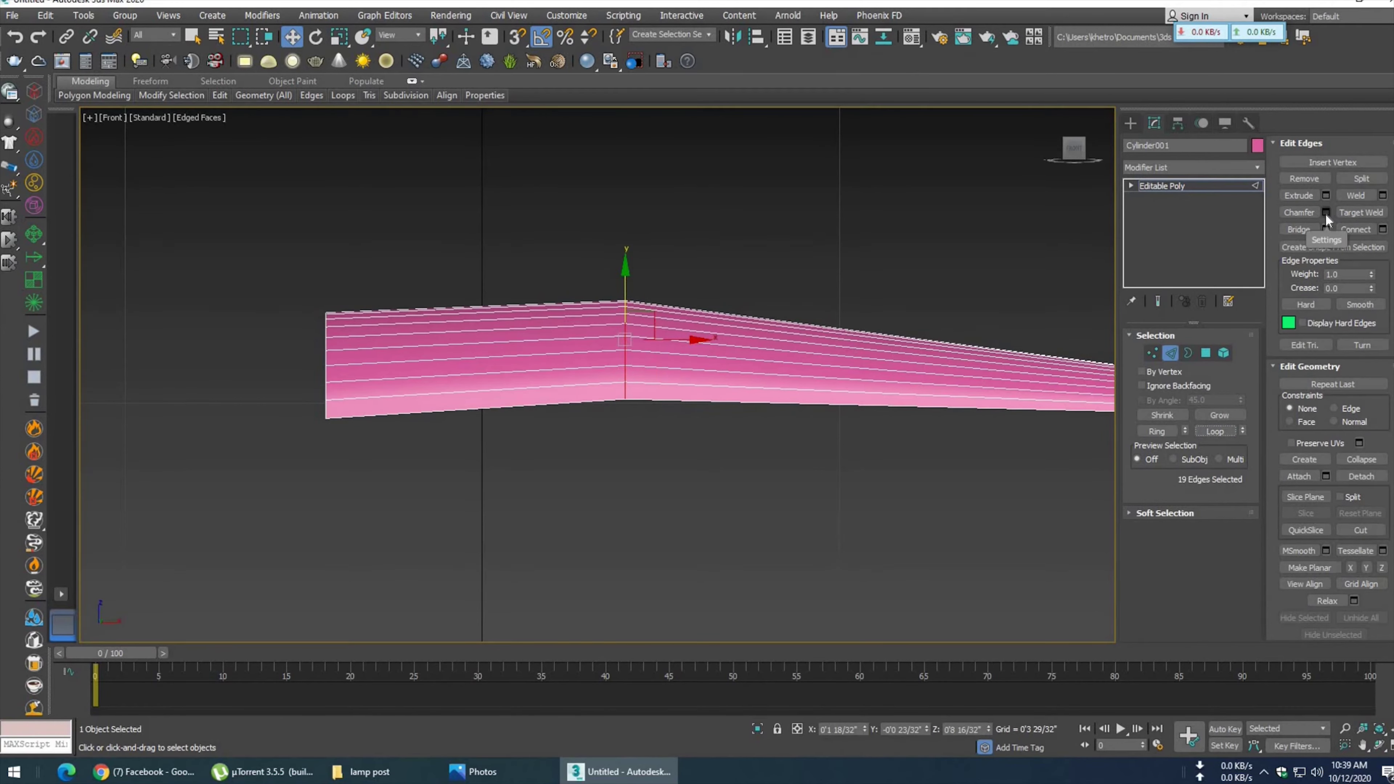
click(1326, 213)
click(612, 428)
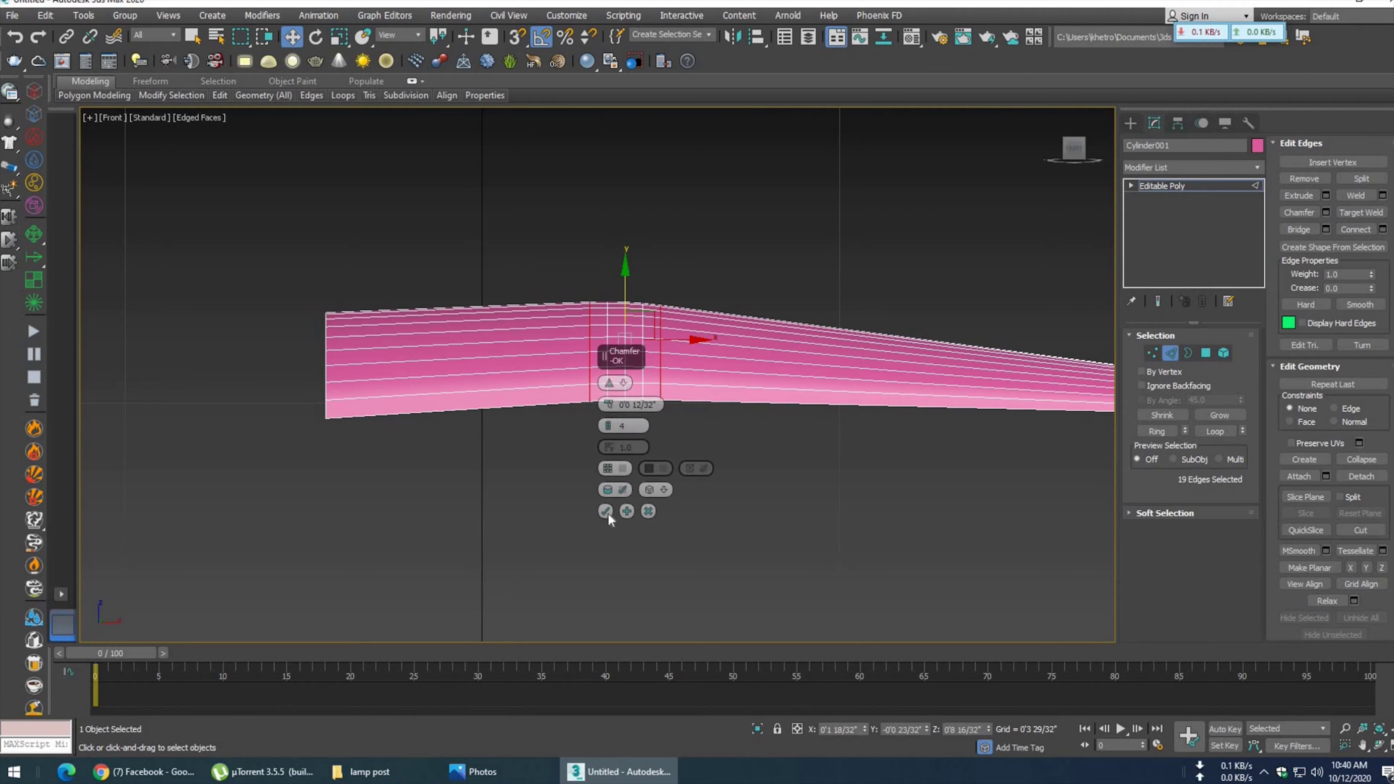
drag(612, 409, 609, 423)
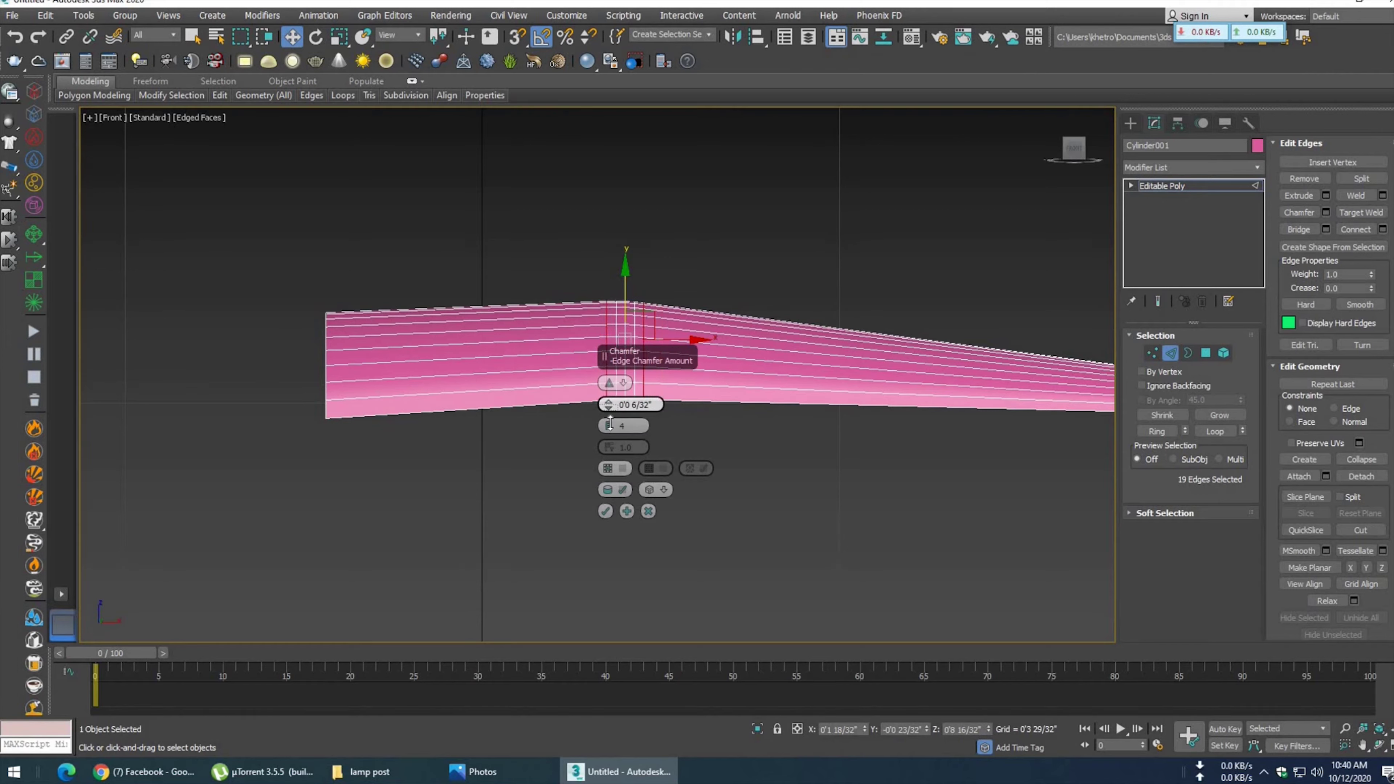
click(606, 512)
- Frame the whole arm, compare it with the reference photo, and orbit to its side faces
middle_drag(675, 476, 610, 498)
scroll(572, 467, down, 2)
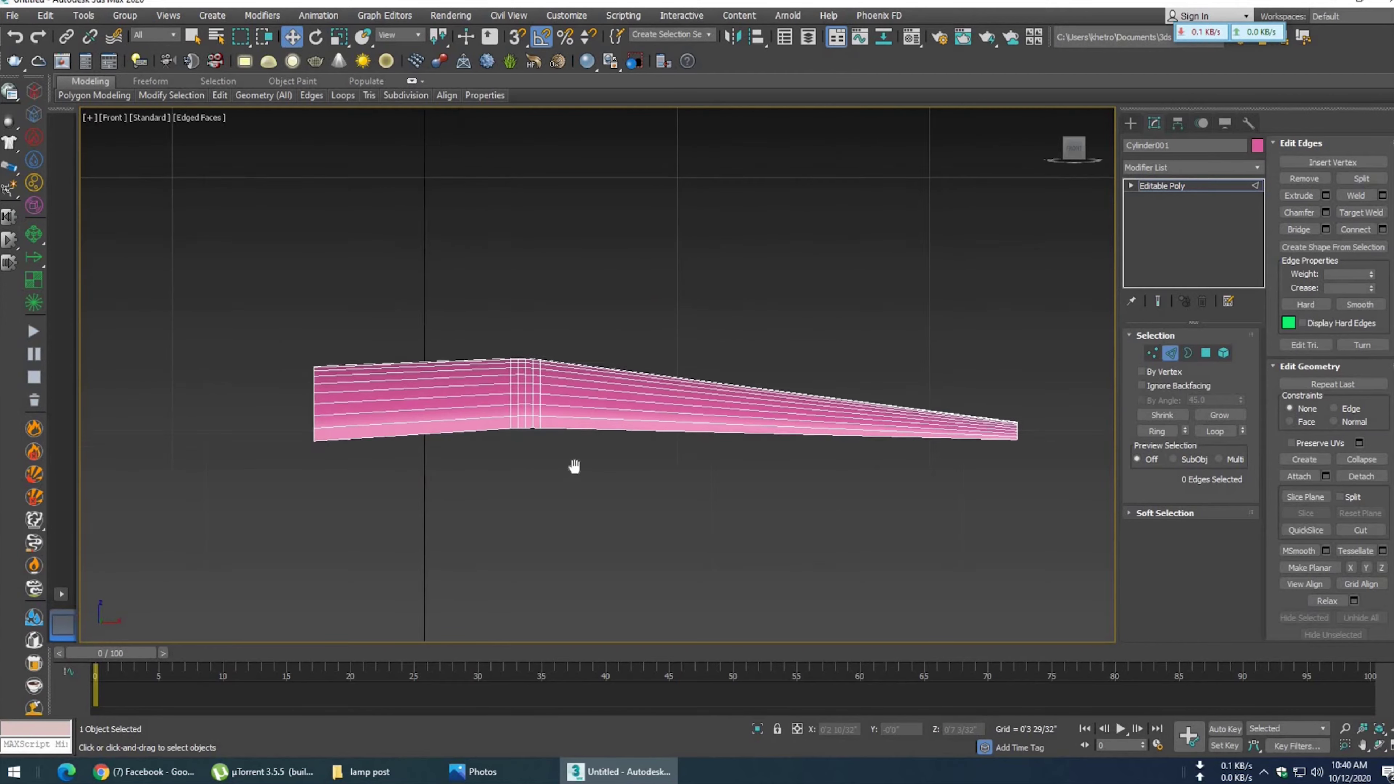
click(518, 779)
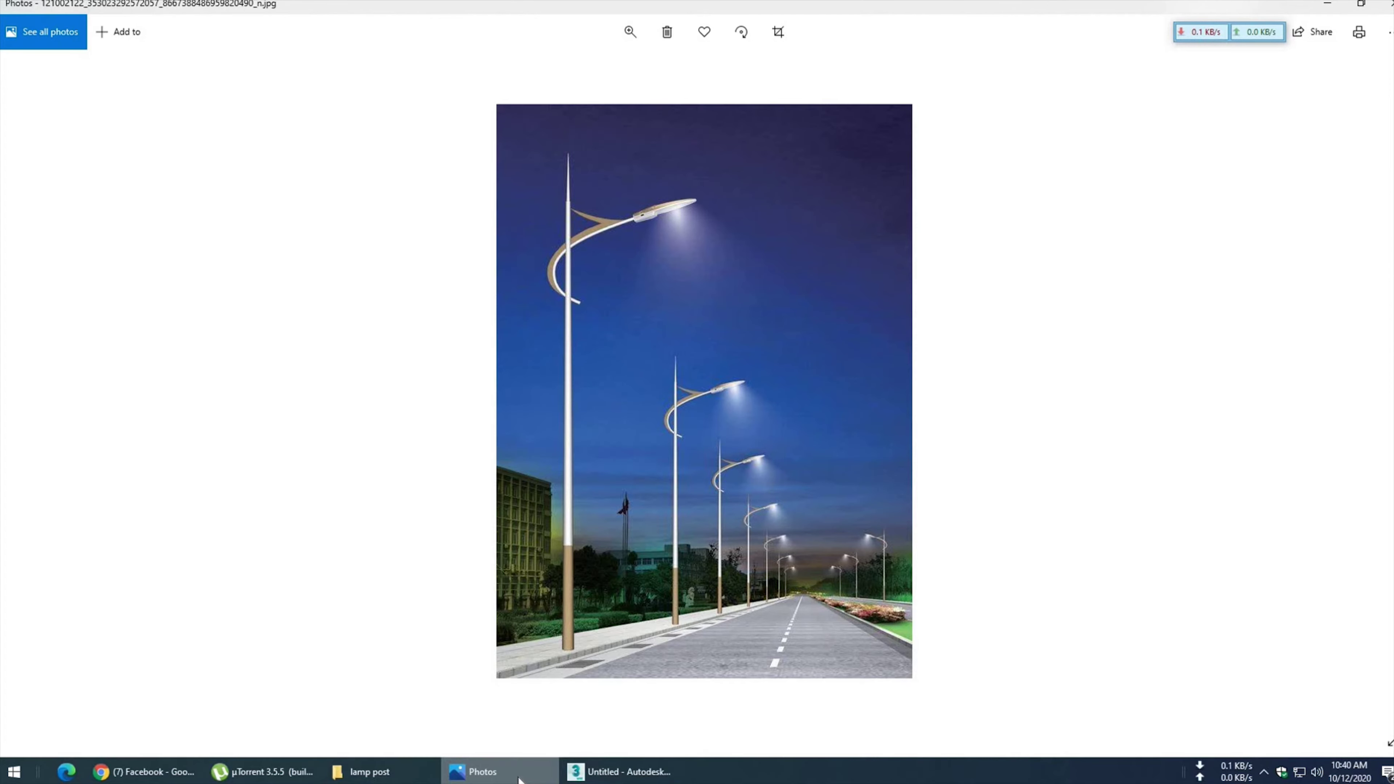
click(519, 779)
middle_drag(601, 523, 590, 521)
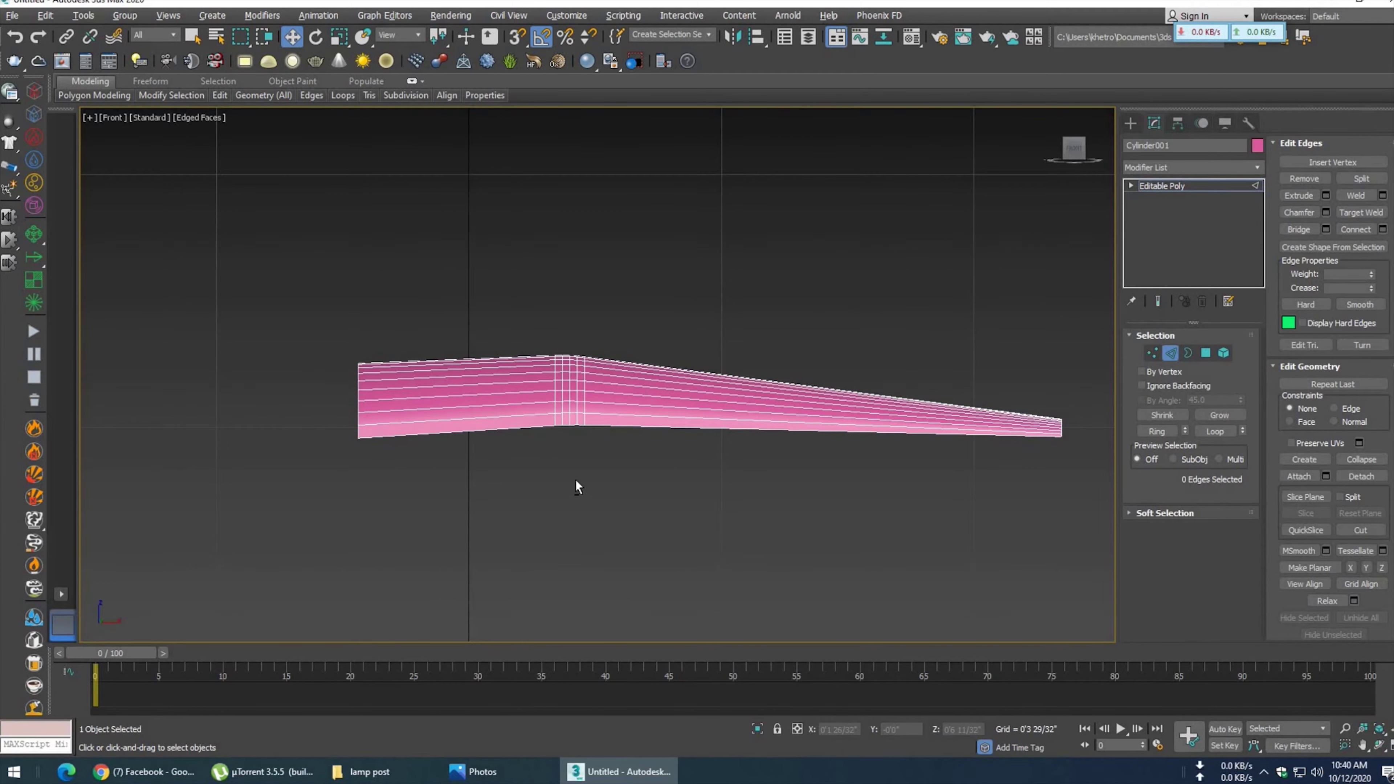
alt+middle_drag(576, 483, 595, 433)
- Enter Border sub-object mode on the arm and check the reference photo again
scroll(594, 434, up, 2)
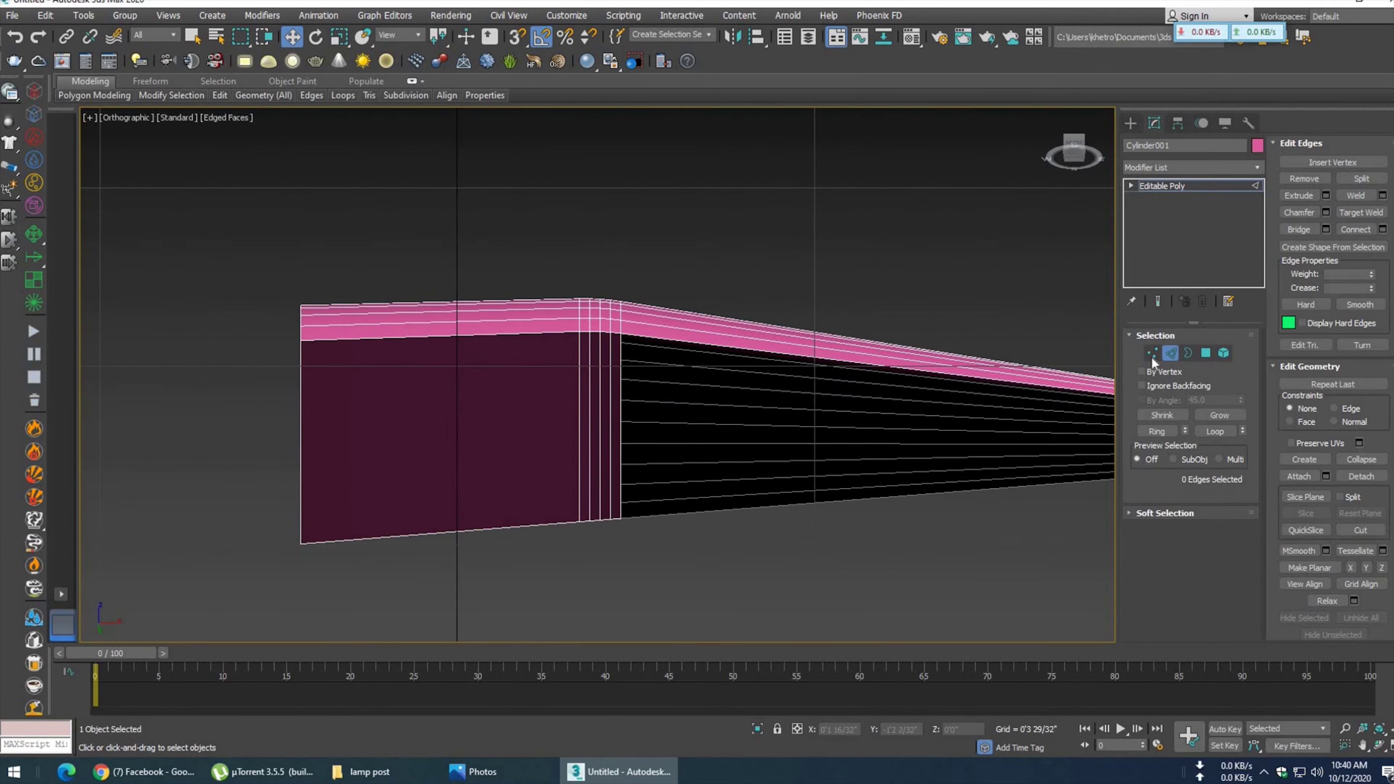
key(4)
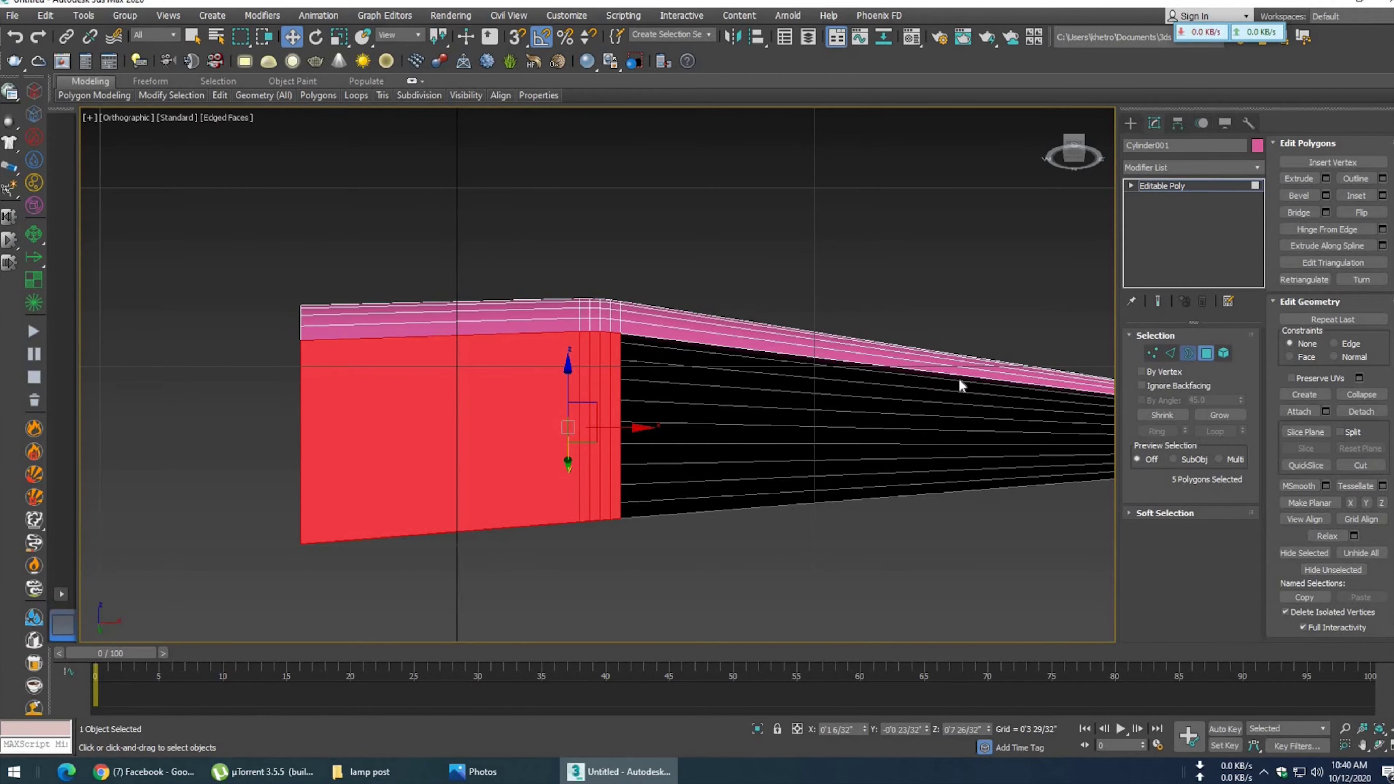
key(3)
click(523, 771)
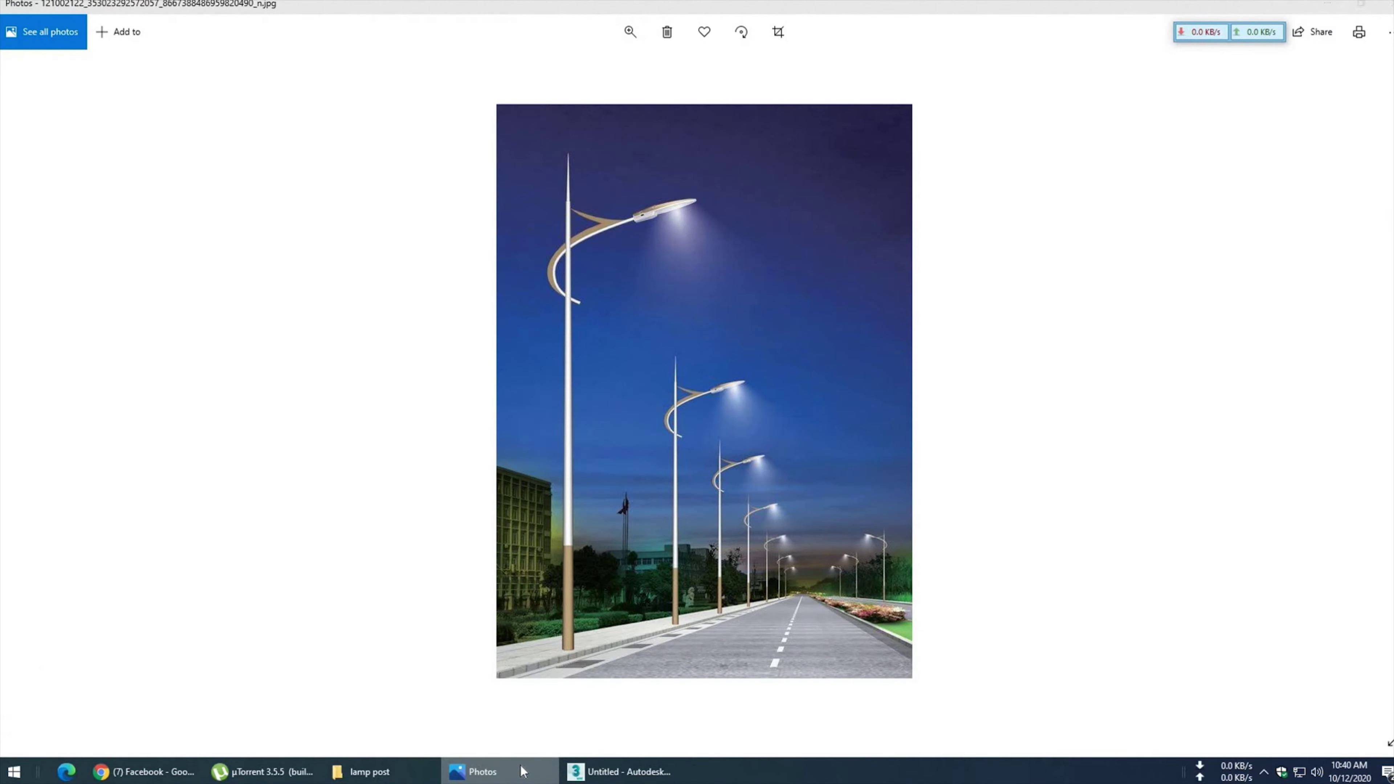
click(522, 772)
- Cap the arm's open side and check it against the reference photo
click(1219, 565)
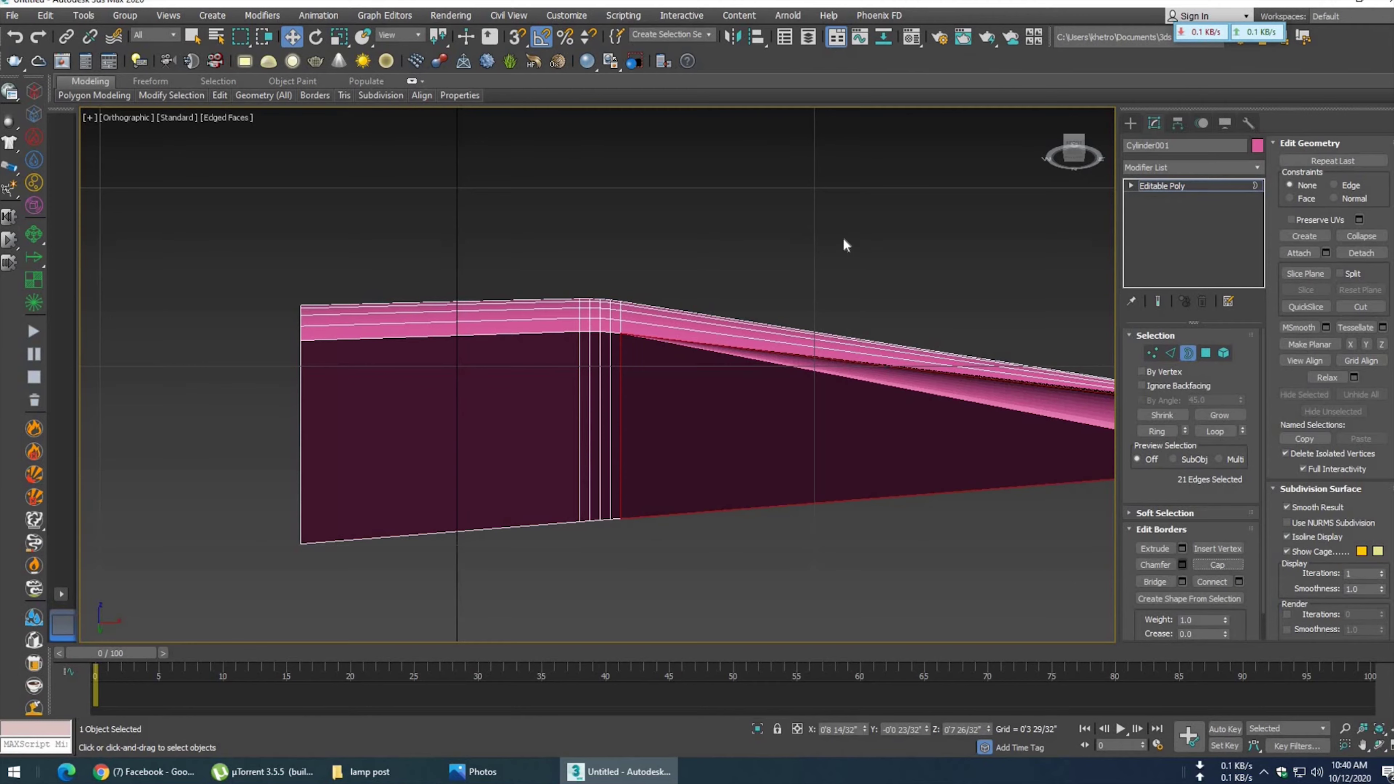
scroll(780, 363, down, 2)
scroll(709, 360, down, 2)
mouse_move(709, 359)
alt+middle_down()
mouse_move(734, 407)
mouse_move(696, 368)
mouse_move(858, 427)
mouse_move(1006, 418)
mouse_move(865, 439)
alt+middle_up()
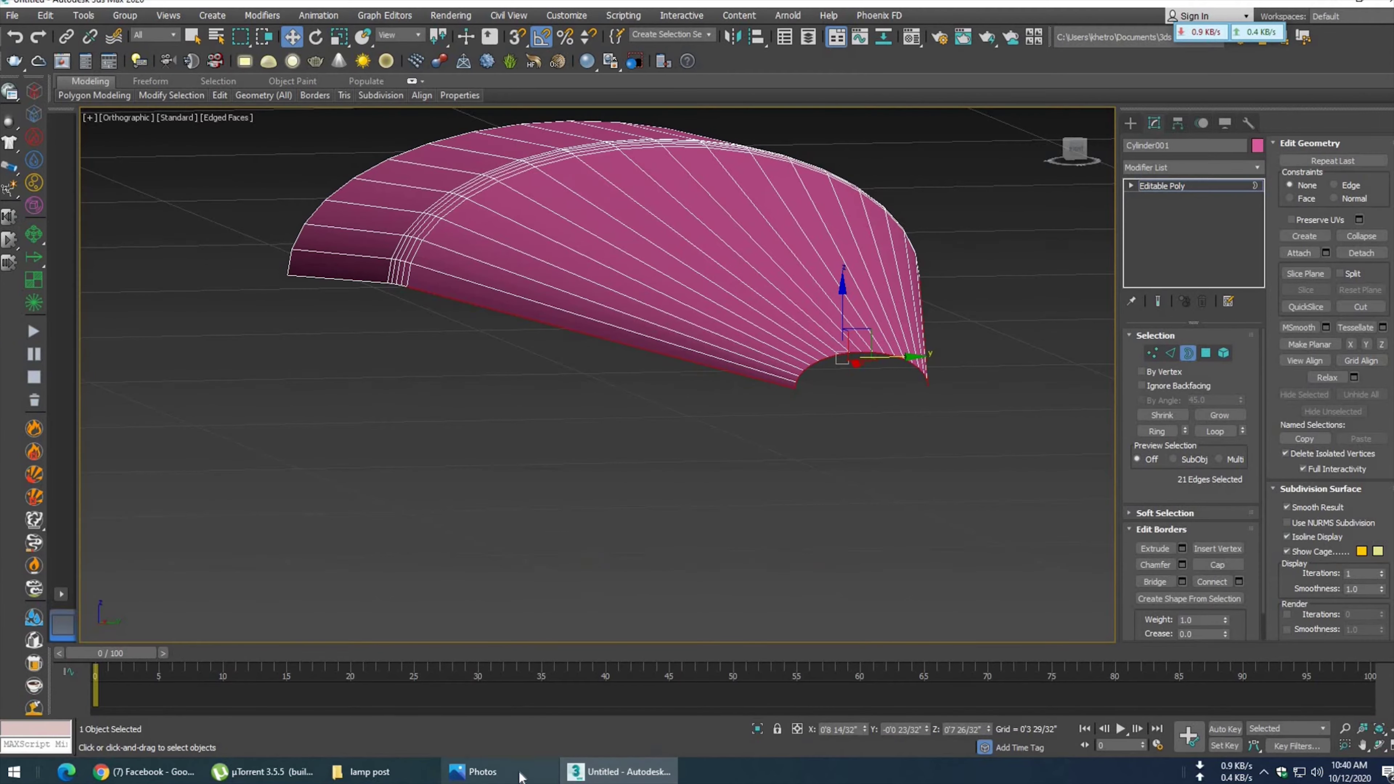
click(520, 773)
click(537, 775)
mouse_move(691, 482)
middle_down()
mouse_move(713, 486)
mouse_move(691, 445)
mouse_move(732, 492)
mouse_move(803, 445)
mouse_move(582, 457)
mouse_move(631, 401)
mouse_move(548, 414)
mouse_move(548, 458)
mouse_move(618, 438)
mouse_move(514, 430)
mouse_move(529, 386)
middle_up()
scroll(513, 429, up, 3)
key(p)
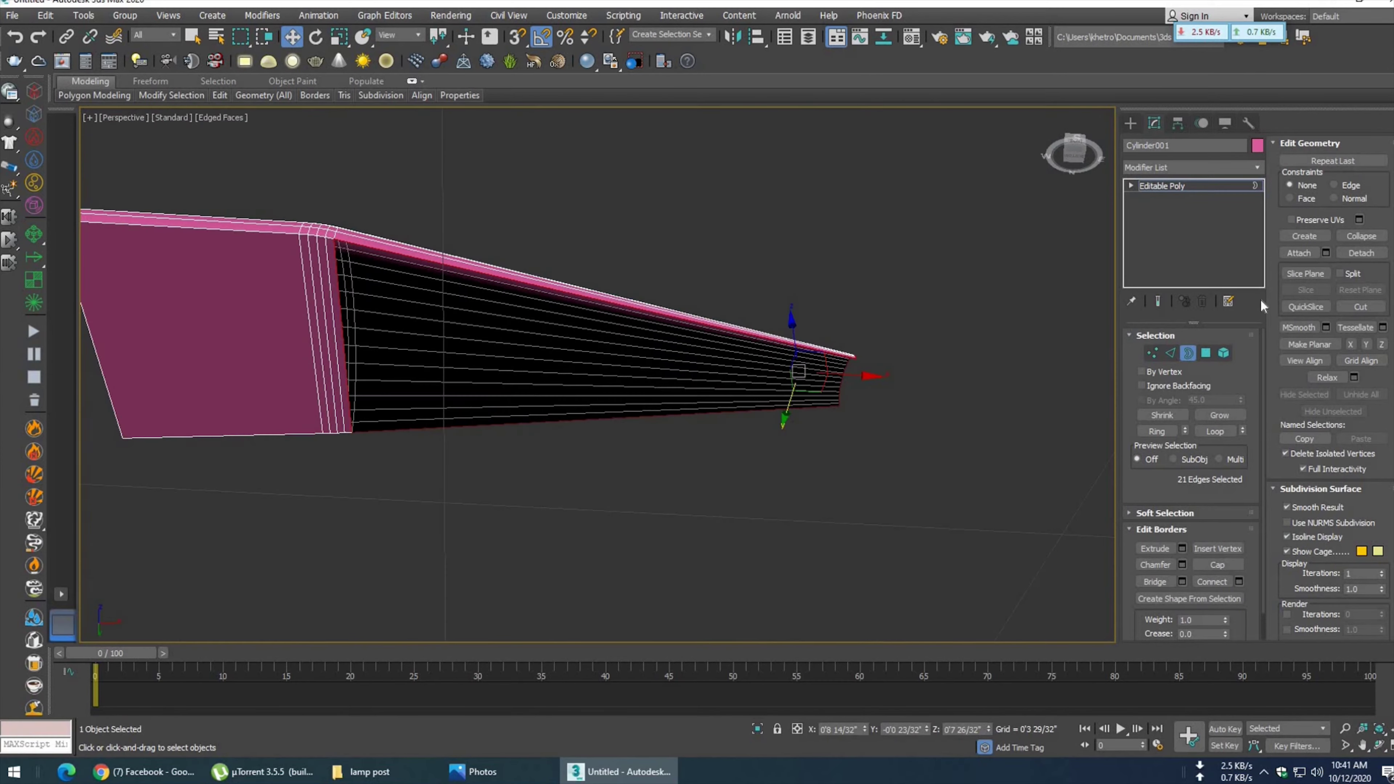
- Bridge the two edges of the open gap to fill the arm's other side
key(2)
click(576, 289)
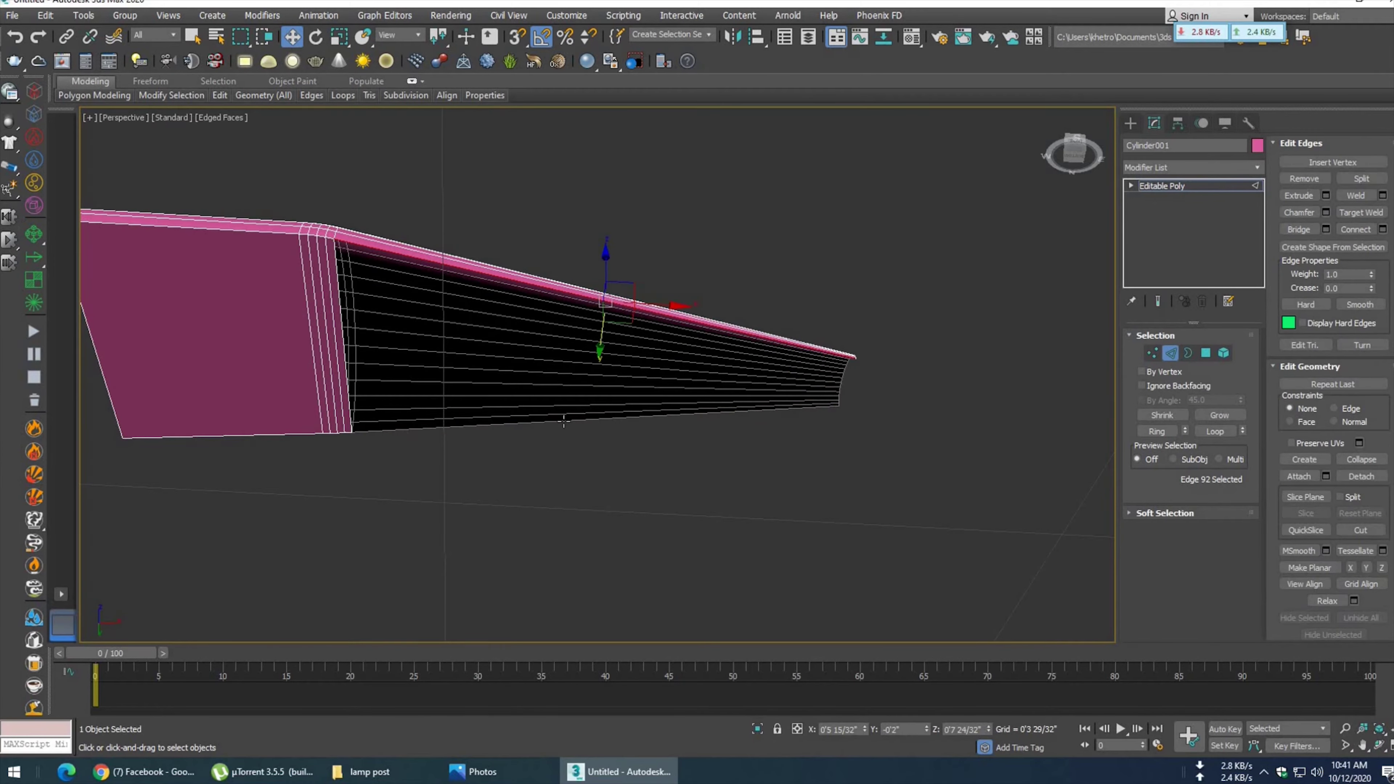
click(569, 434)
click(1297, 233)
mouse_move(841, 420)
alt+middle_down()
mouse_move(766, 429)
mouse_move(750, 417)
mouse_move(759, 472)
mouse_move(1225, 382)
alt+middle_up()
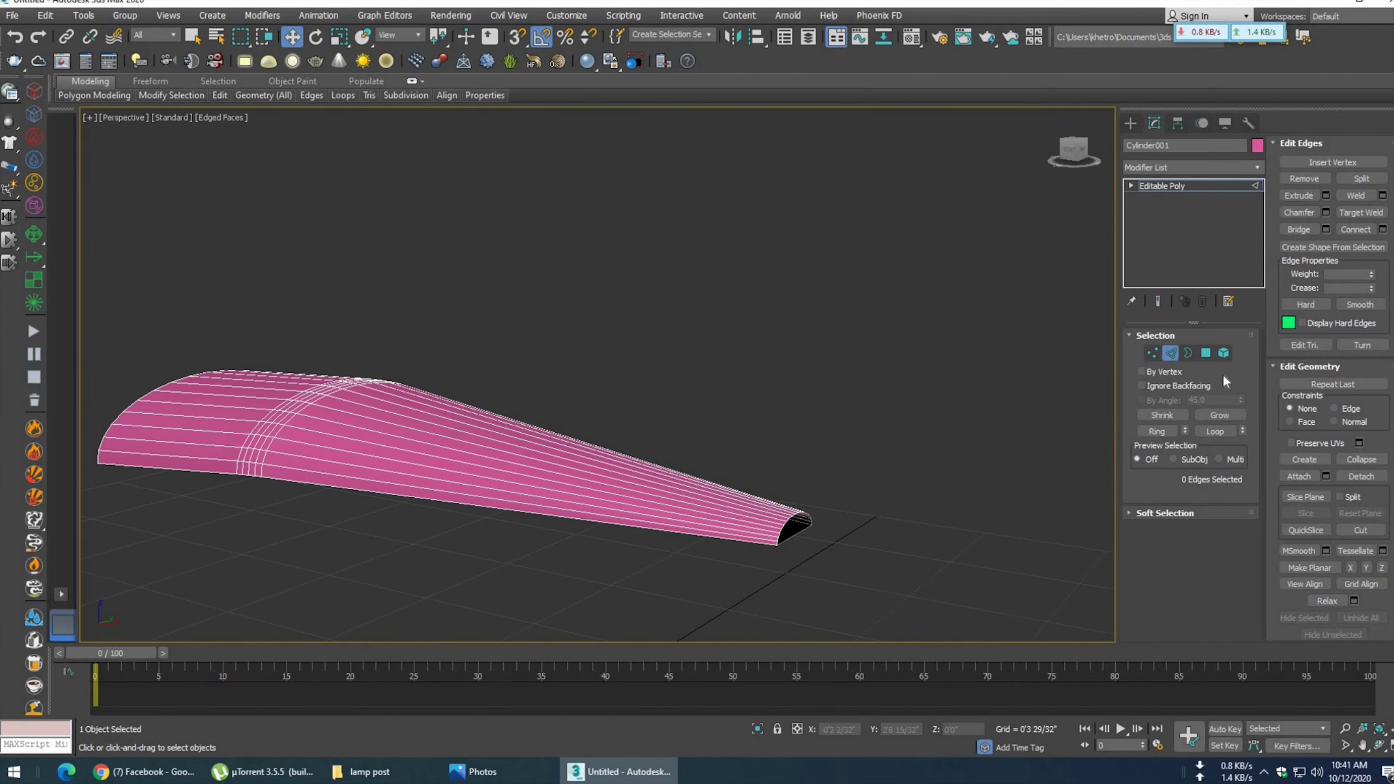
- Cap the open border at the arm's end
key(3)
click(796, 516)
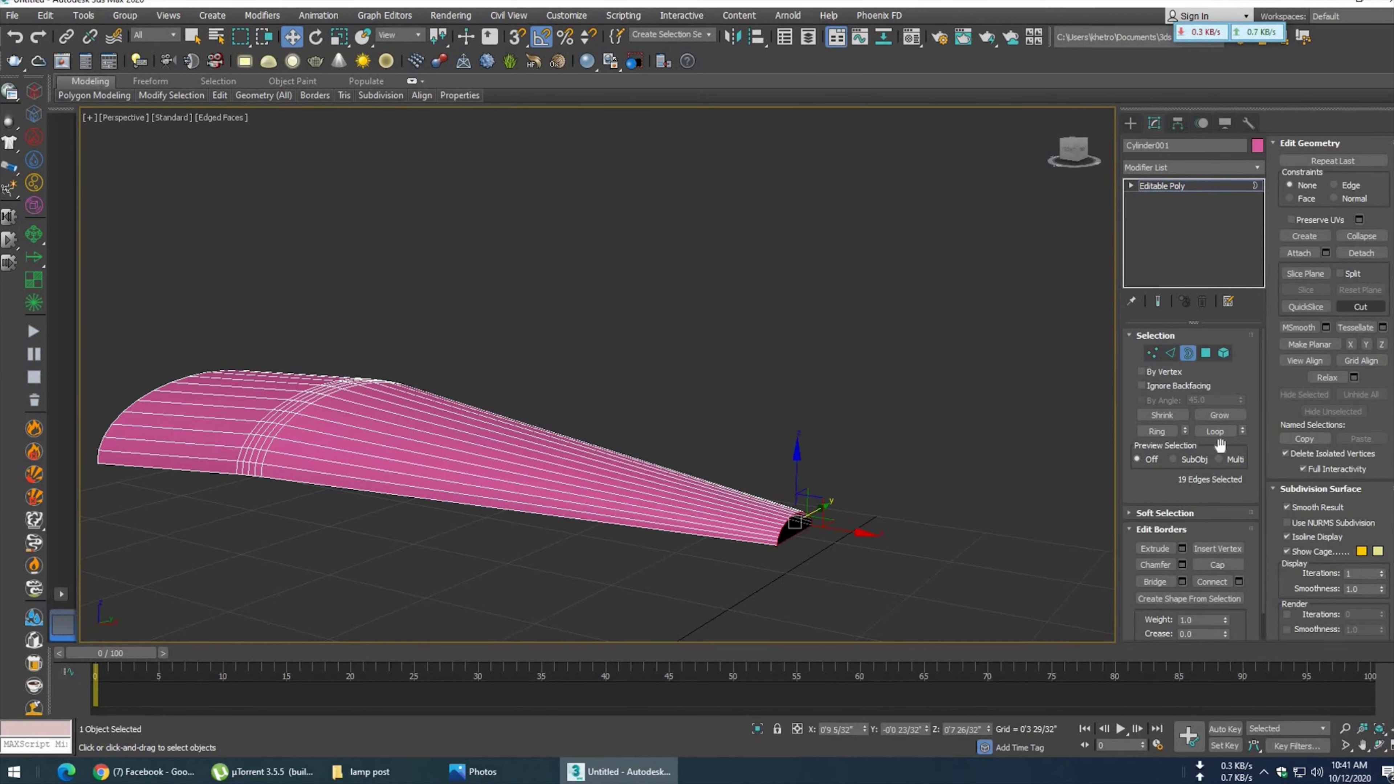
click(1217, 565)
alt+middle_drag(694, 492, 708, 472)
click(510, 776)
mouse_move(757, 517)
alt+middle_down()
mouse_move(815, 548)
mouse_move(710, 508)
mouse_move(806, 463)
mouse_move(725, 461)
mouse_move(796, 522)
alt+middle_up()
- Box-select the tip vertices and scale them together into a point
key(1)
drag(825, 538, 925, 485)
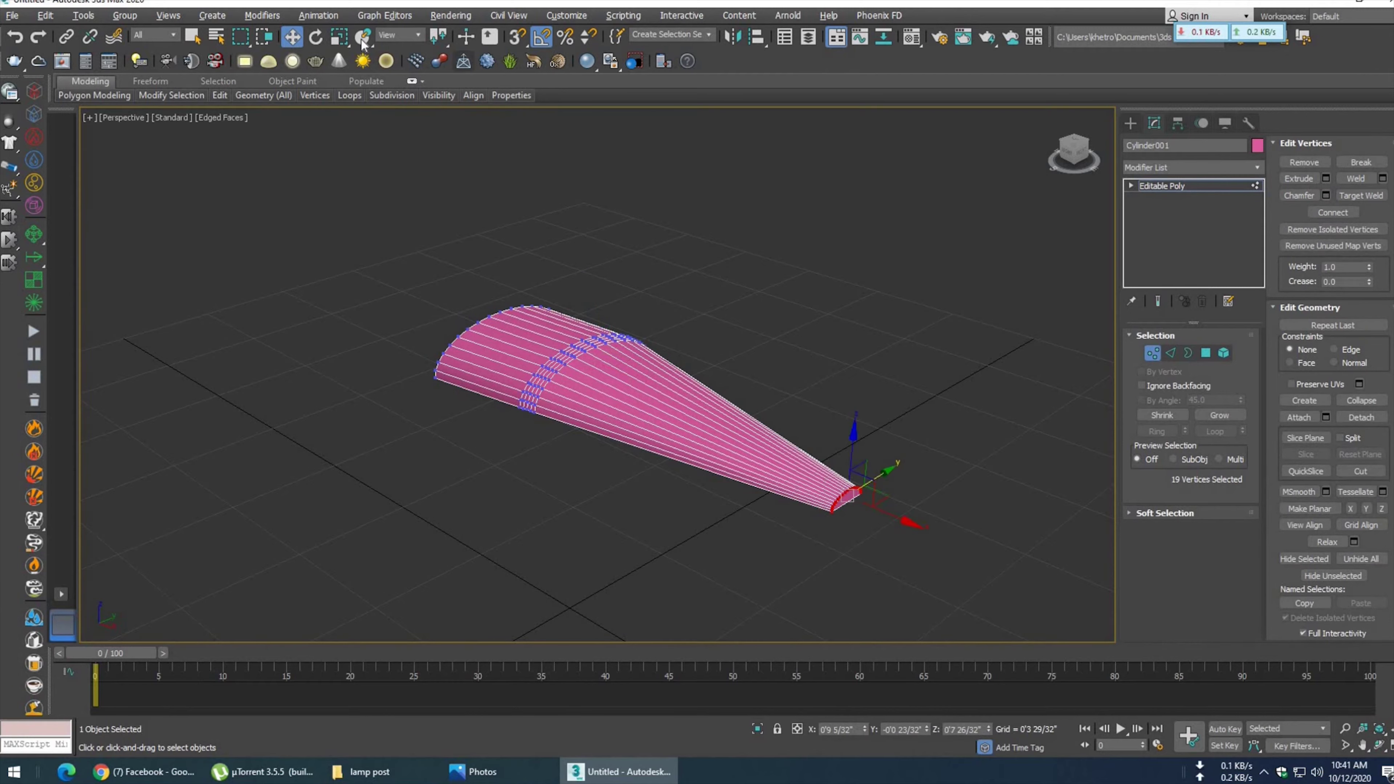
click(340, 37)
drag(848, 493, 845, 503)
click(521, 769)
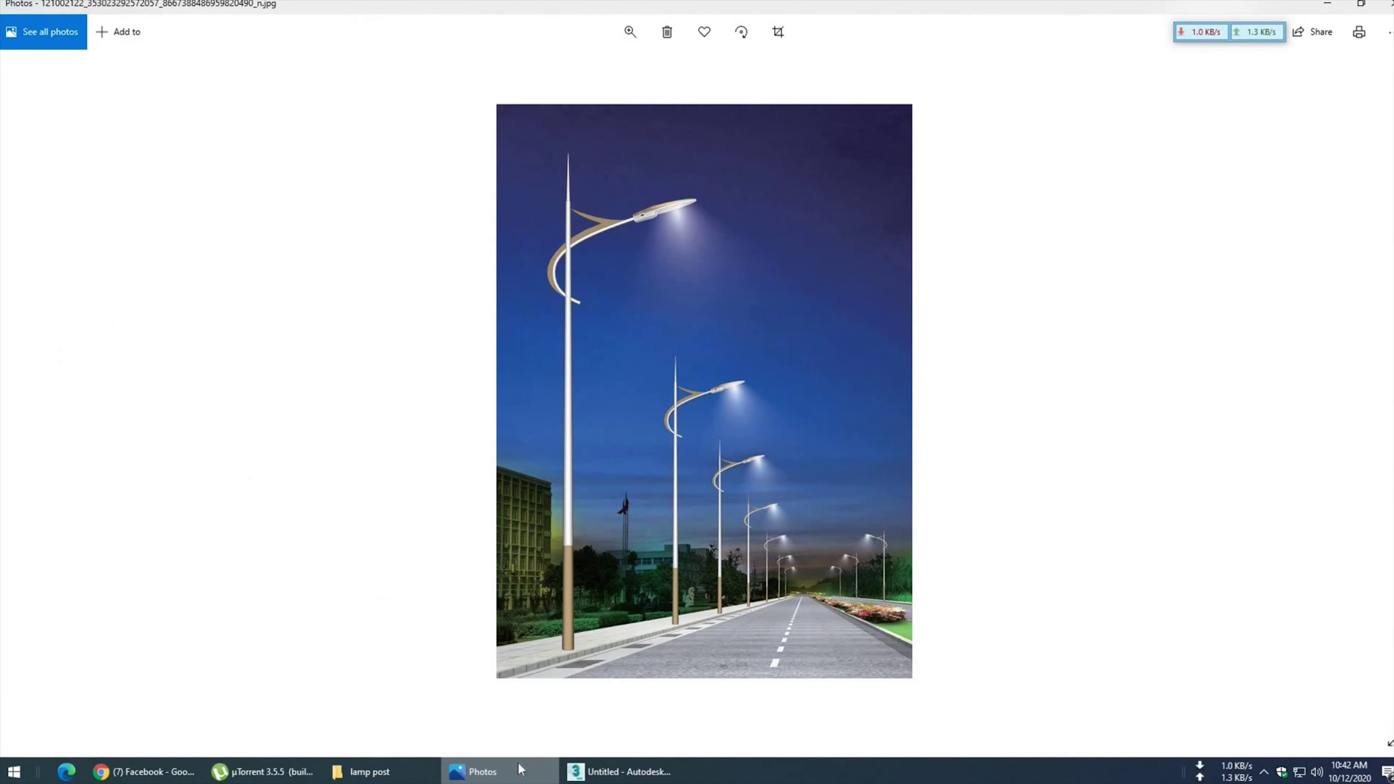
- Enable Use NURMS Subdivision, orbit the smoothed arm, and compare it with the reference photo
click(615, 770)
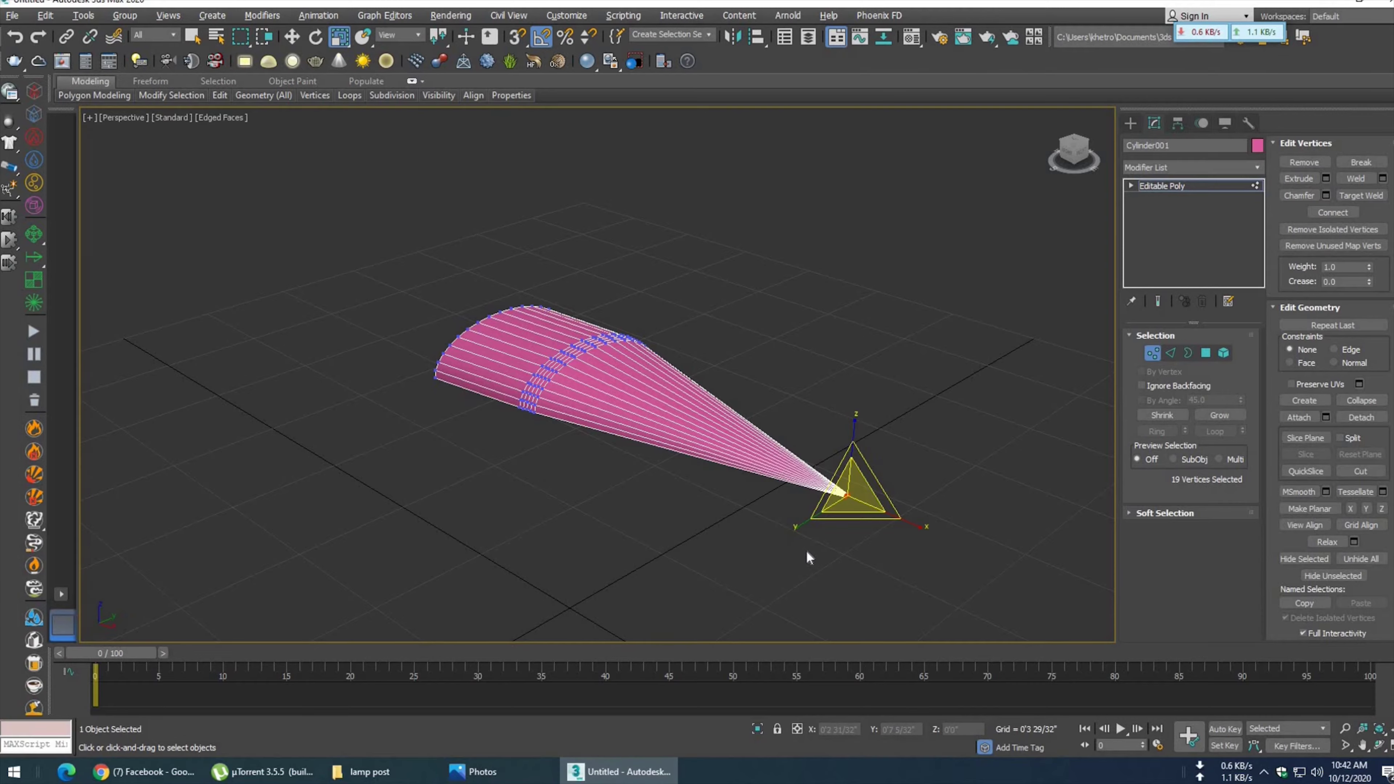
scroll(1274, 576, down, 6)
scroll(1285, 522, down, 4)
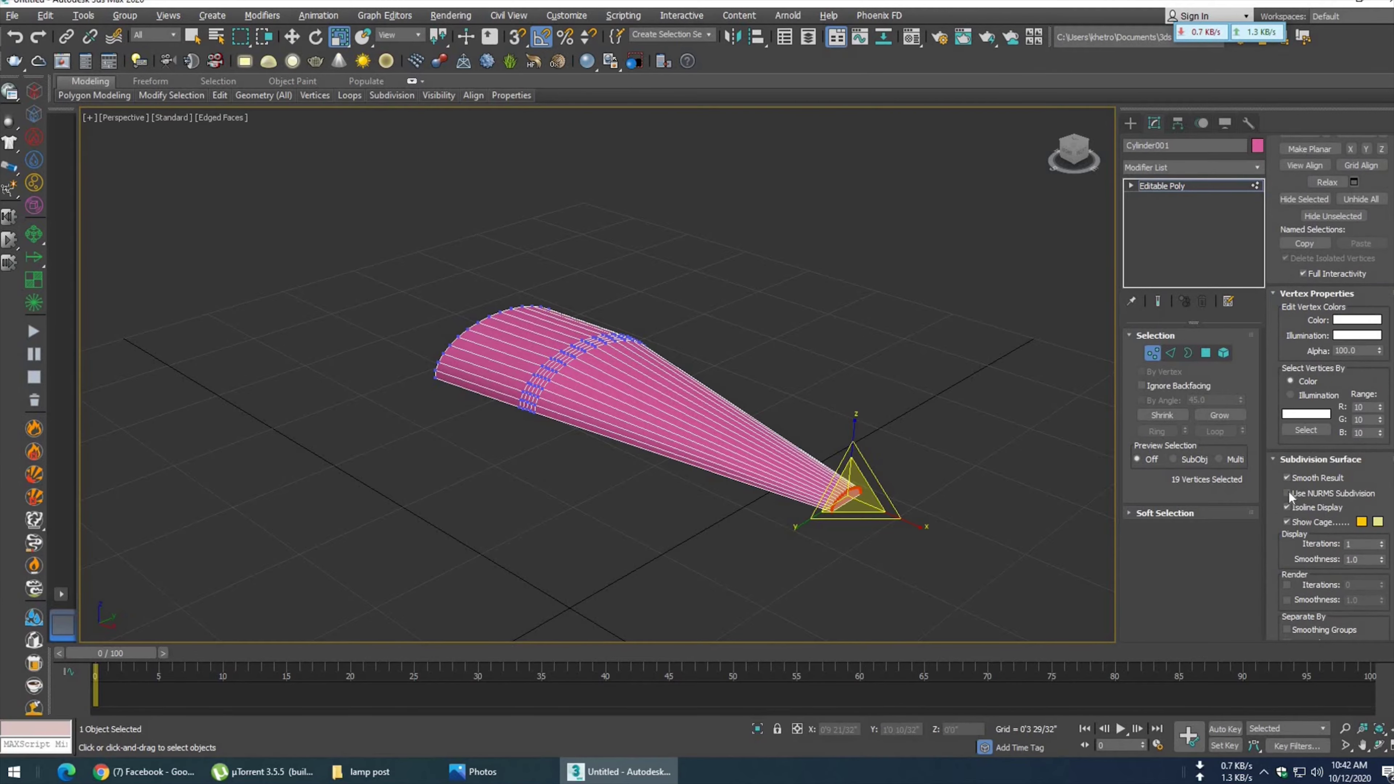
click(1287, 493)
alt+middle_drag(894, 526, 818, 332)
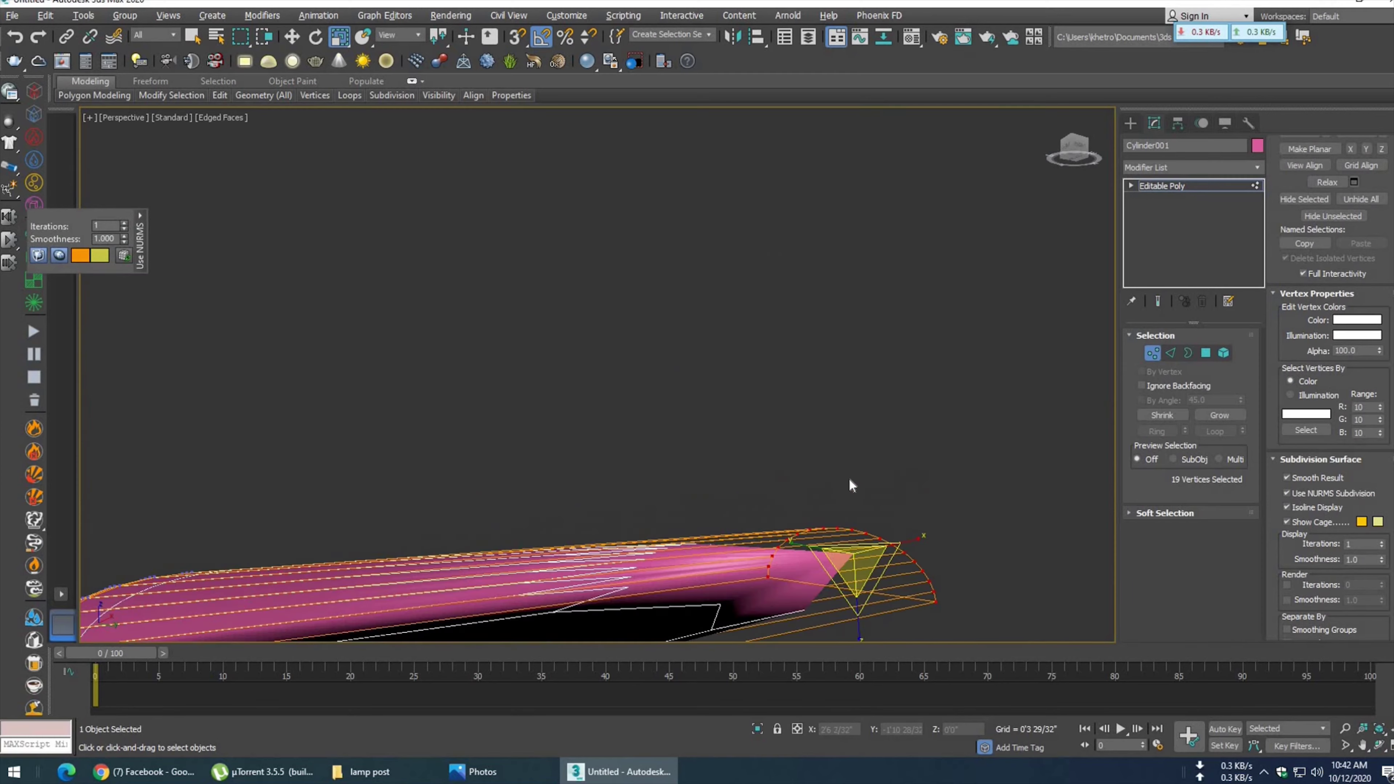
mouse_move(782, 477)
alt+middle_down()
mouse_move(843, 545)
mouse_move(738, 395)
mouse_move(737, 439)
alt+middle_up()
click(622, 780)
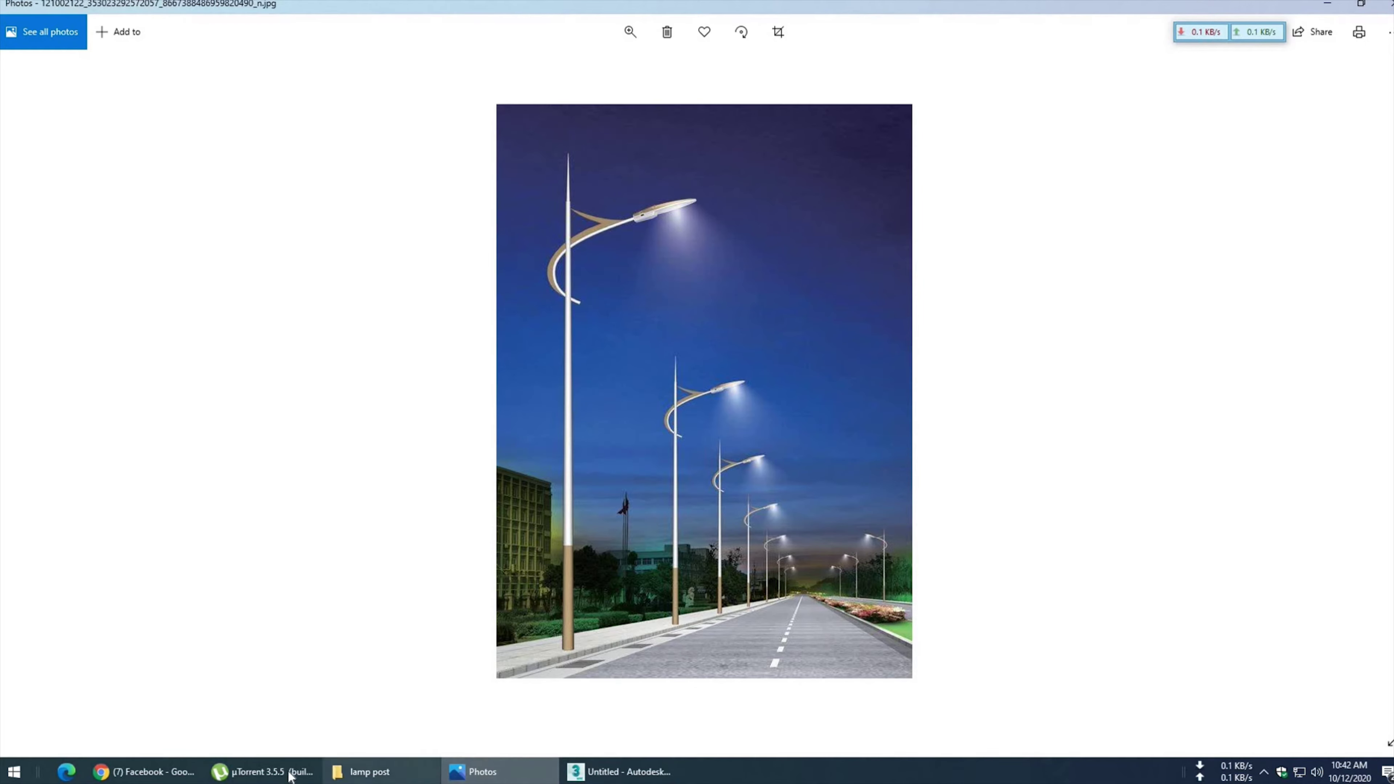
click(622, 771)
mouse_move(621, 441)
alt+middle_down()
mouse_move(644, 443)
mouse_move(632, 420)
mouse_move(573, 399)
mouse_move(638, 467)
mouse_move(701, 399)
mouse_move(694, 387)
mouse_move(476, 467)
mouse_move(535, 536)
mouse_move(549, 495)
alt+middle_up()
- Extrude the face under the arm's thick end a short height downward
key(4)
click(490, 457)
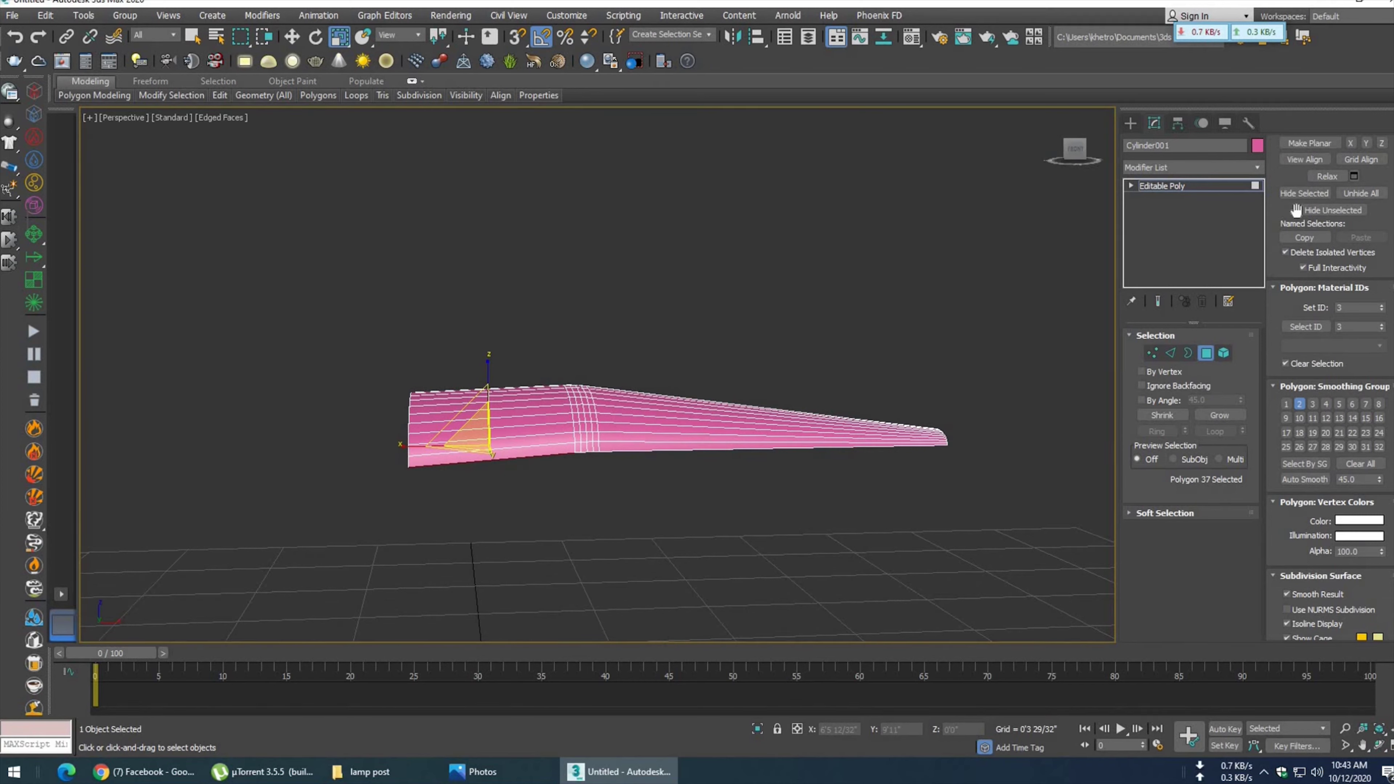
scroll(1273, 390, down, 3)
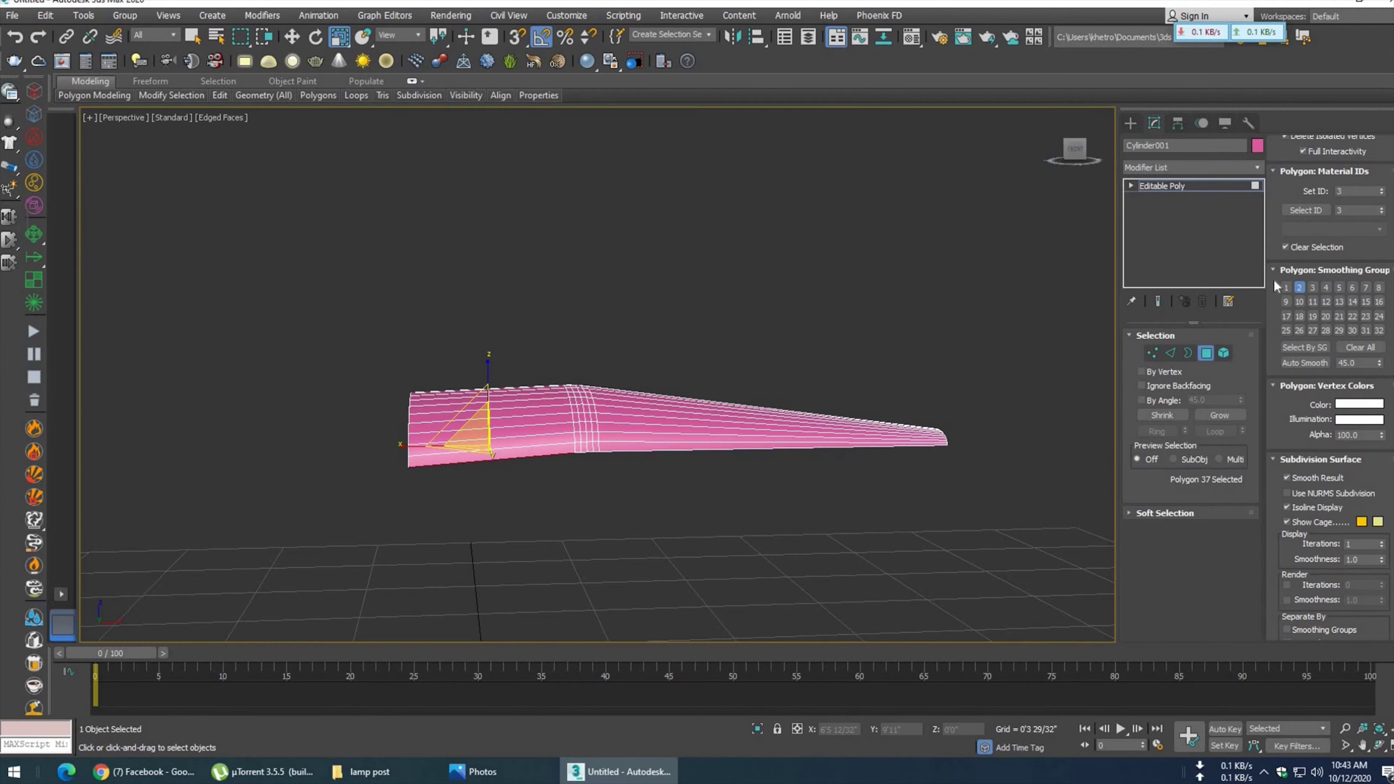
scroll(1275, 291, up, 4)
scroll(1274, 291, up, 4)
scroll(1318, 198, up, 4)
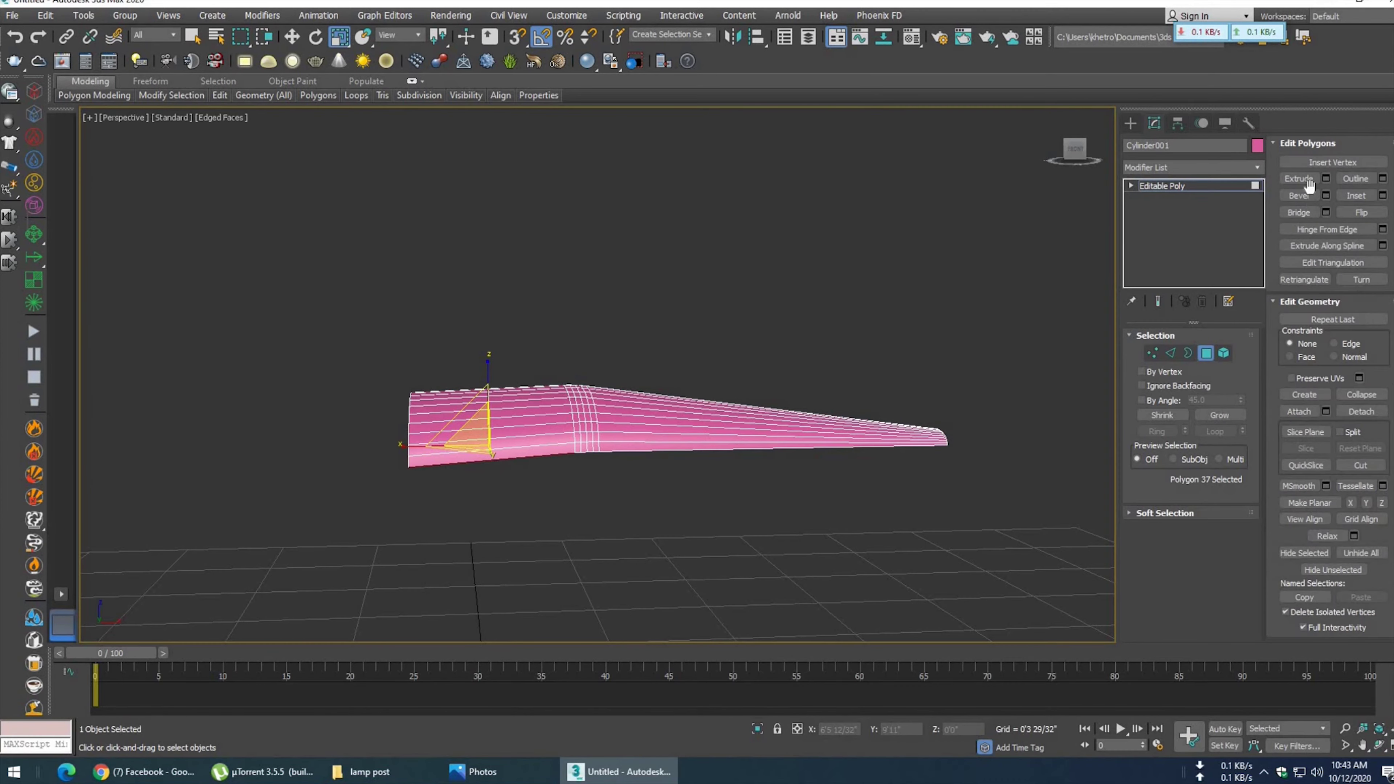
click(1327, 179)
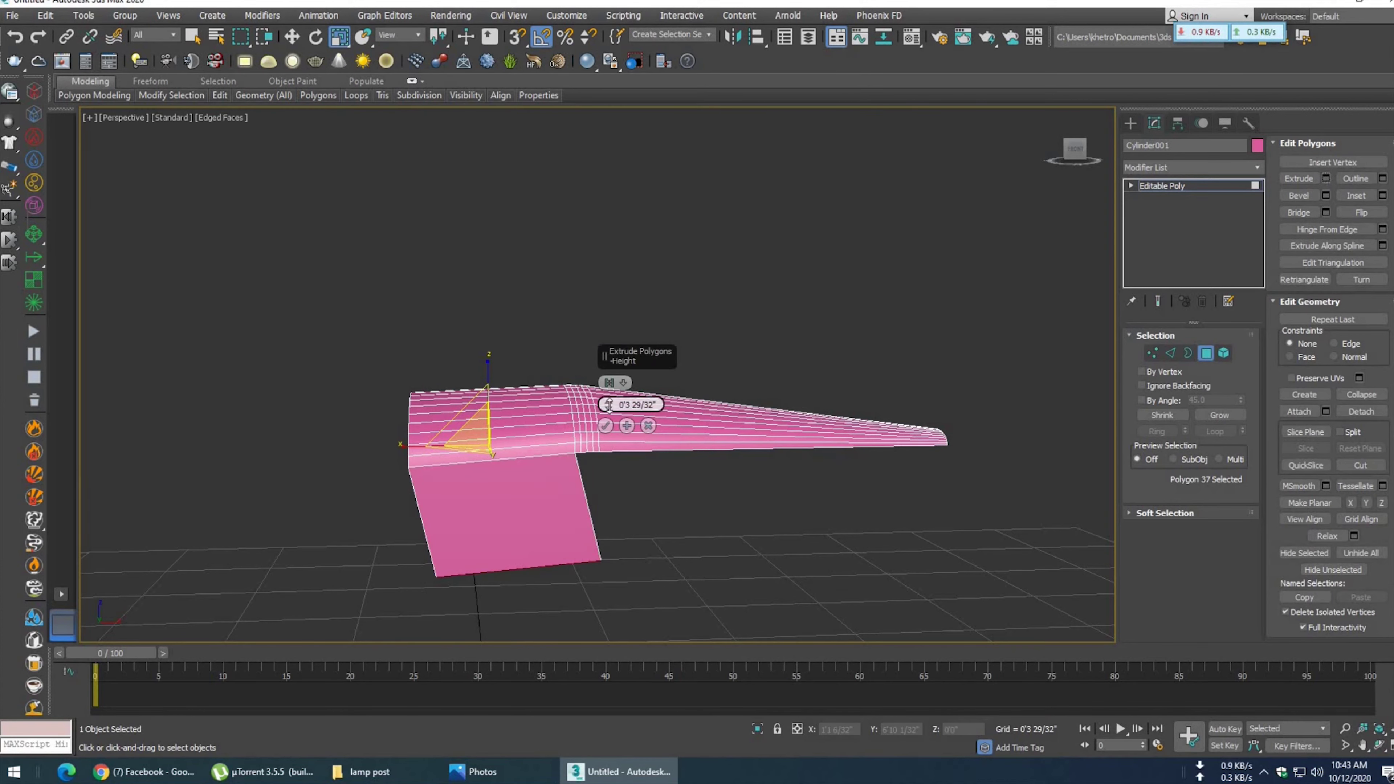
drag(609, 412, 609, 434)
click(606, 427)
- Box-select the vertices at the arm's thick end in the Front view
key(f)
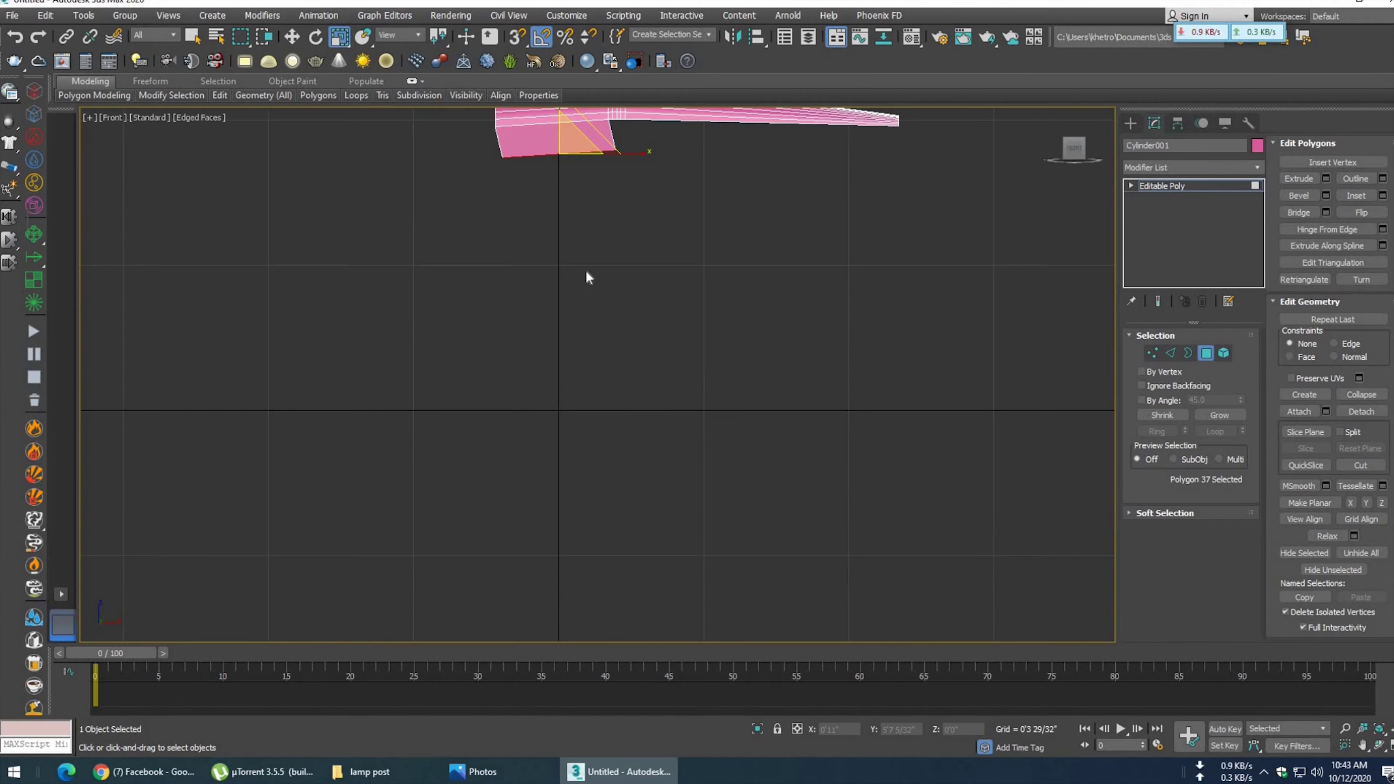
key(1)
drag(429, 196, 544, 444)
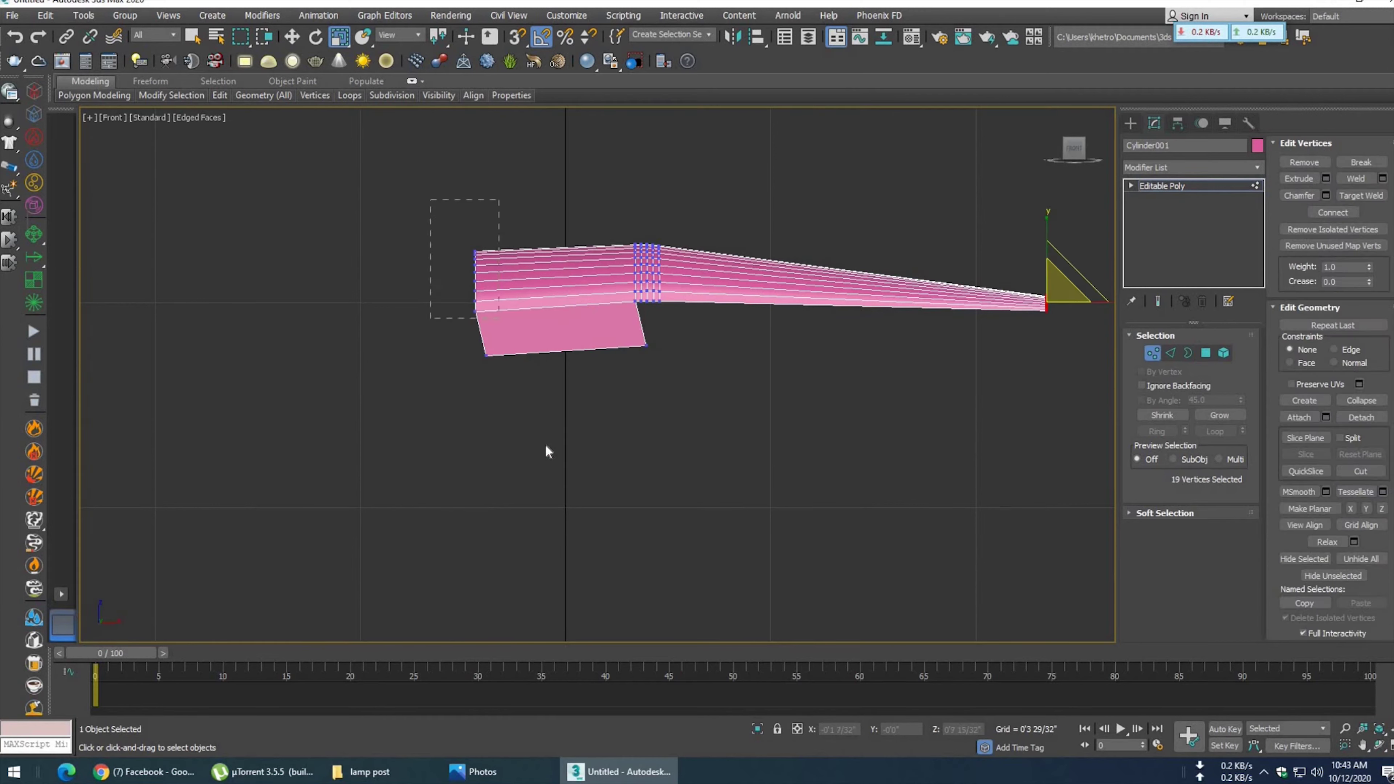
- Straighten the block's thick end vertical by moving its lower corner vertices in the front view
drag(566, 282, 125, 286)
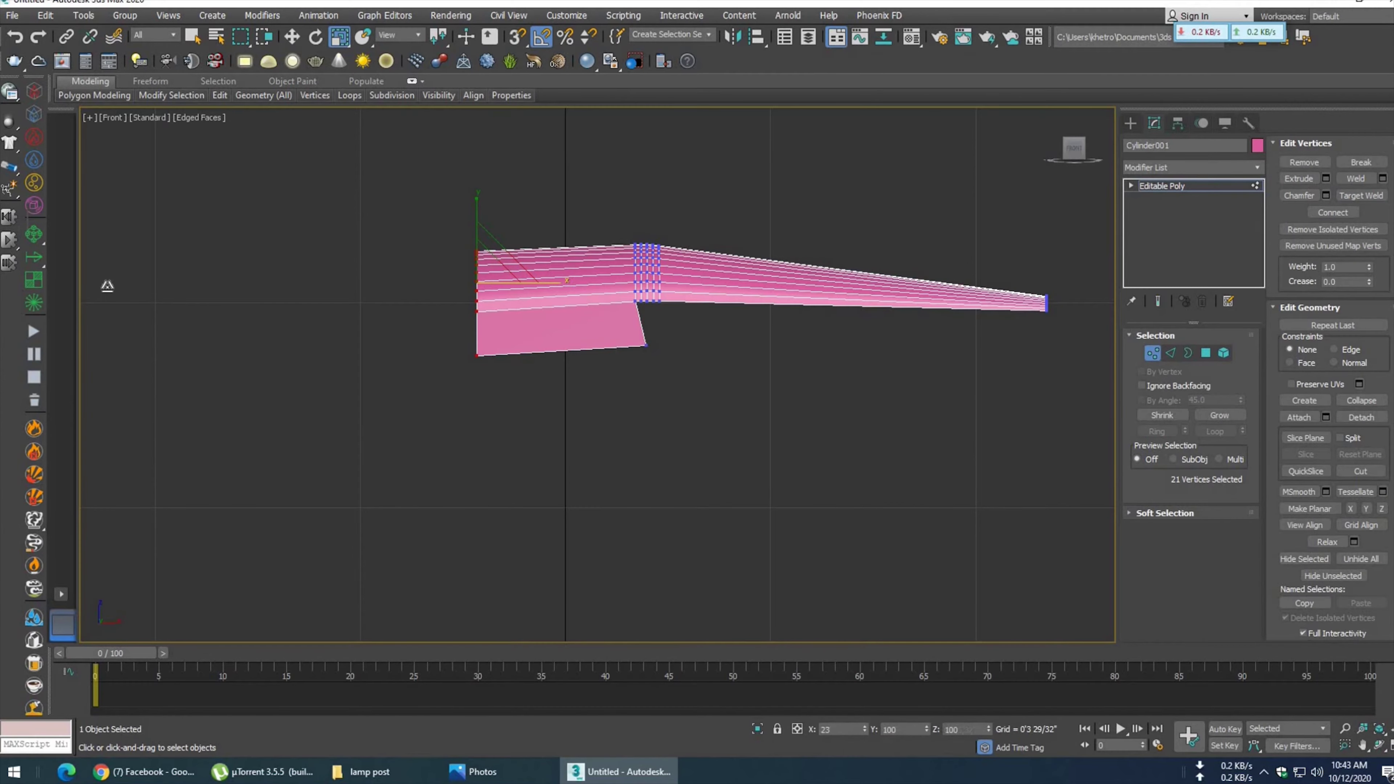
scroll(640, 406, up, 5)
mouse_move(641, 405)
mouse_down()
mouse_move(560, 324)
mouse_move(587, 344)
mouse_up()
key(w)
scroll(551, 444, down, 5)
middle_drag(552, 445, 588, 464)
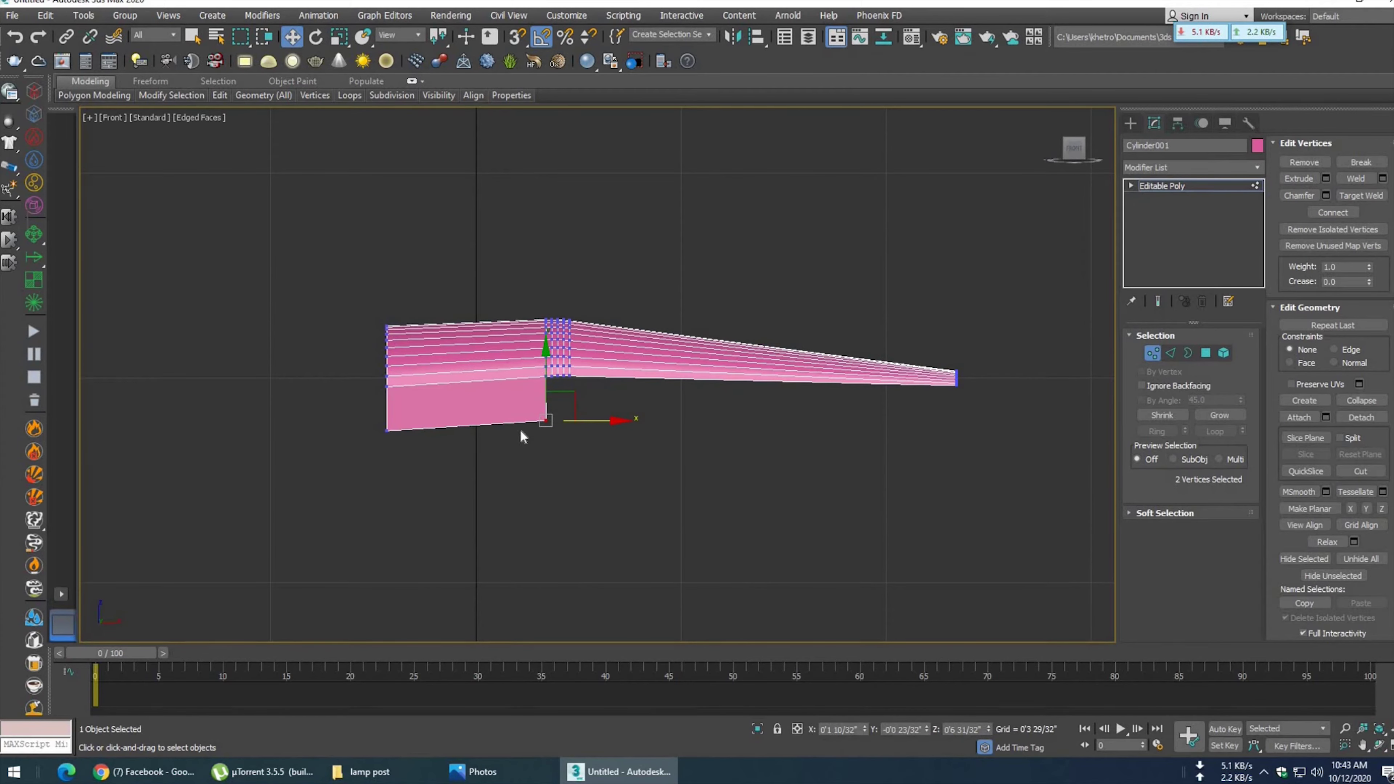
- In Perspective view at Edge level, select an edge at the arm's inner corner
key(p)
scroll(521, 431, up, 5)
scroll(498, 446, down, 5)
mouse_move(516, 473)
middle_down()
mouse_move(549, 437)
mouse_move(555, 502)
middle_up()
mouse_move(826, 574)
middle_down()
mouse_move(792, 530)
mouse_move(825, 498)
middle_up()
scroll(563, 405, up, 5)
click(1171, 352)
click(530, 385)
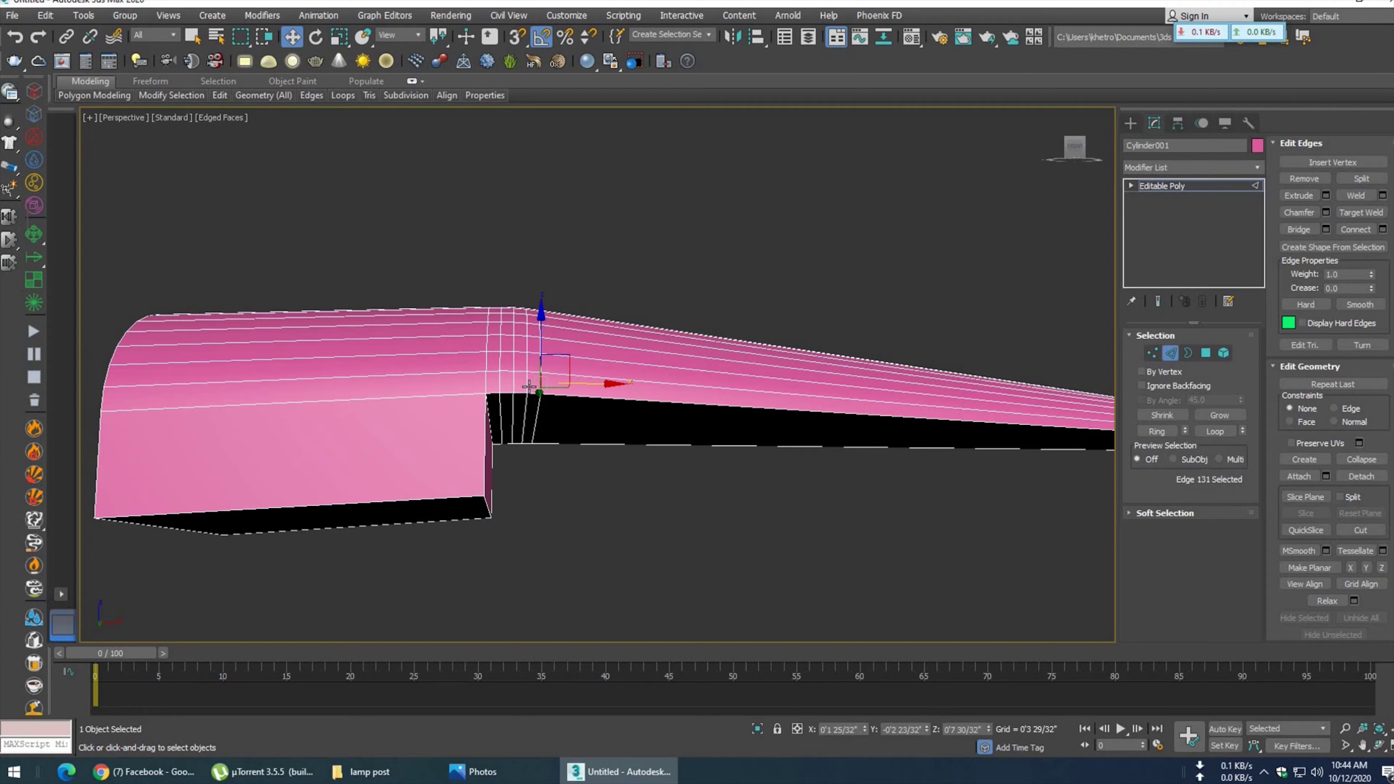
- Try extending the selection to an edge loop, clear it, and check the reference photo
ctrl+click(521, 386)
click(1216, 433)
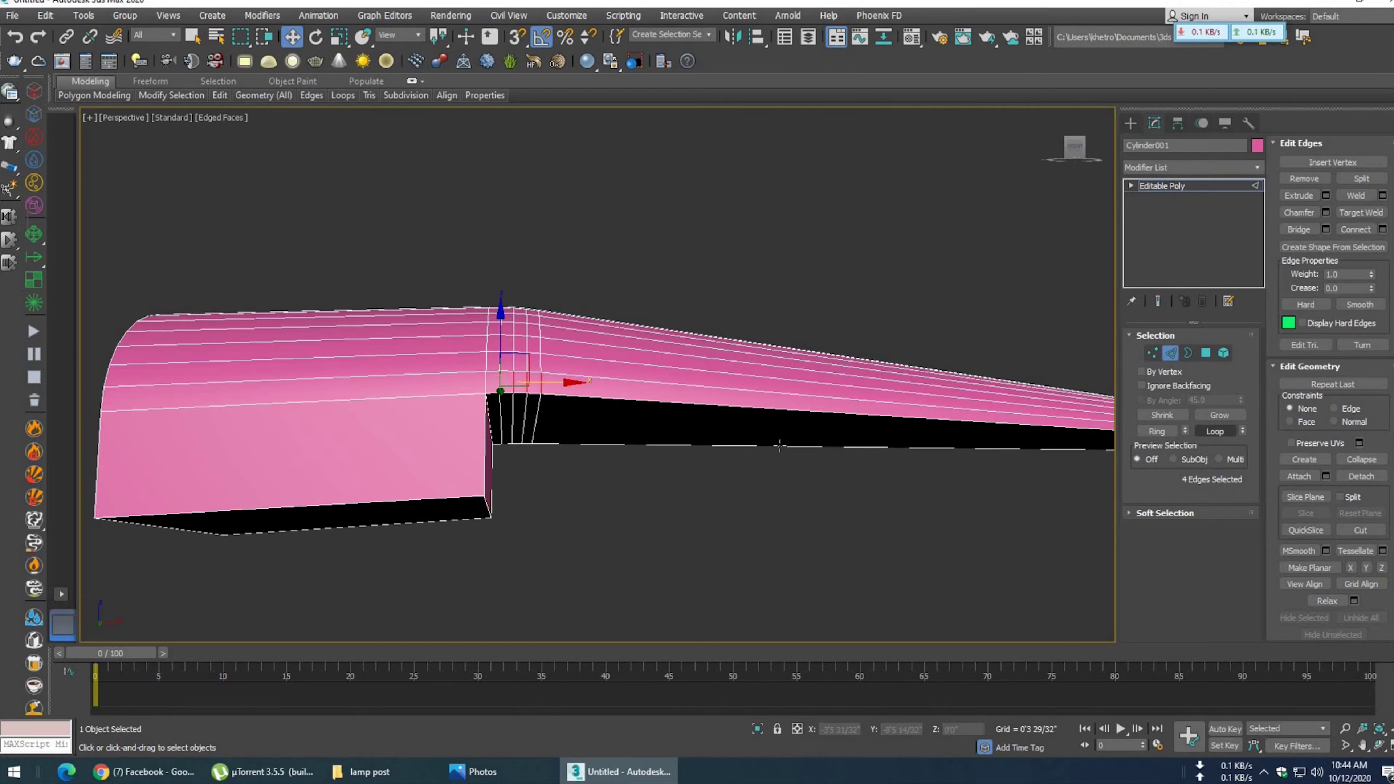
click(698, 462)
scroll(655, 460, down, 4)
mouse_move(655, 460)
alt+middle_down()
mouse_move(614, 496)
mouse_move(644, 437)
alt+middle_up()
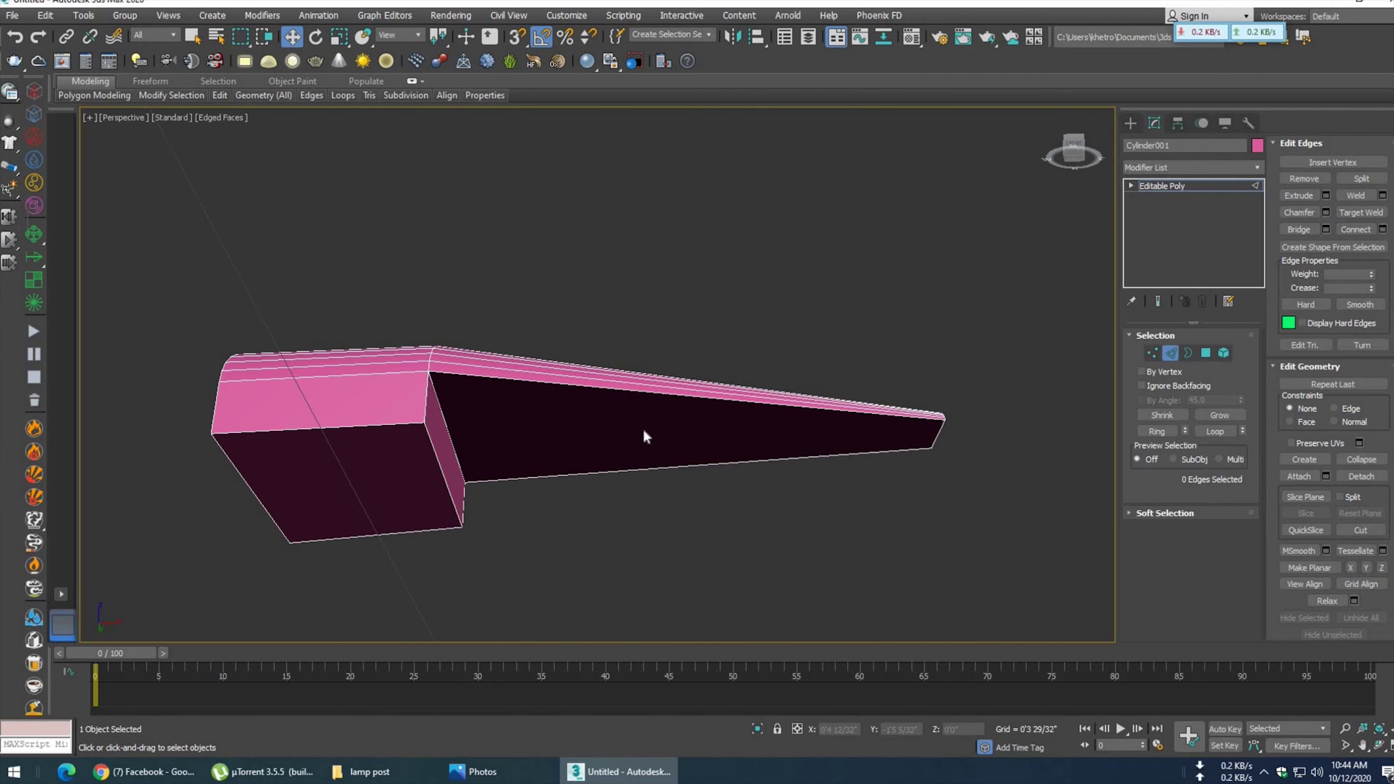
click(620, 772)
click(621, 772)
- Select the two edges at the arm's tip and attempt to Bridge them
click(937, 433)
ctrl+click(446, 489)
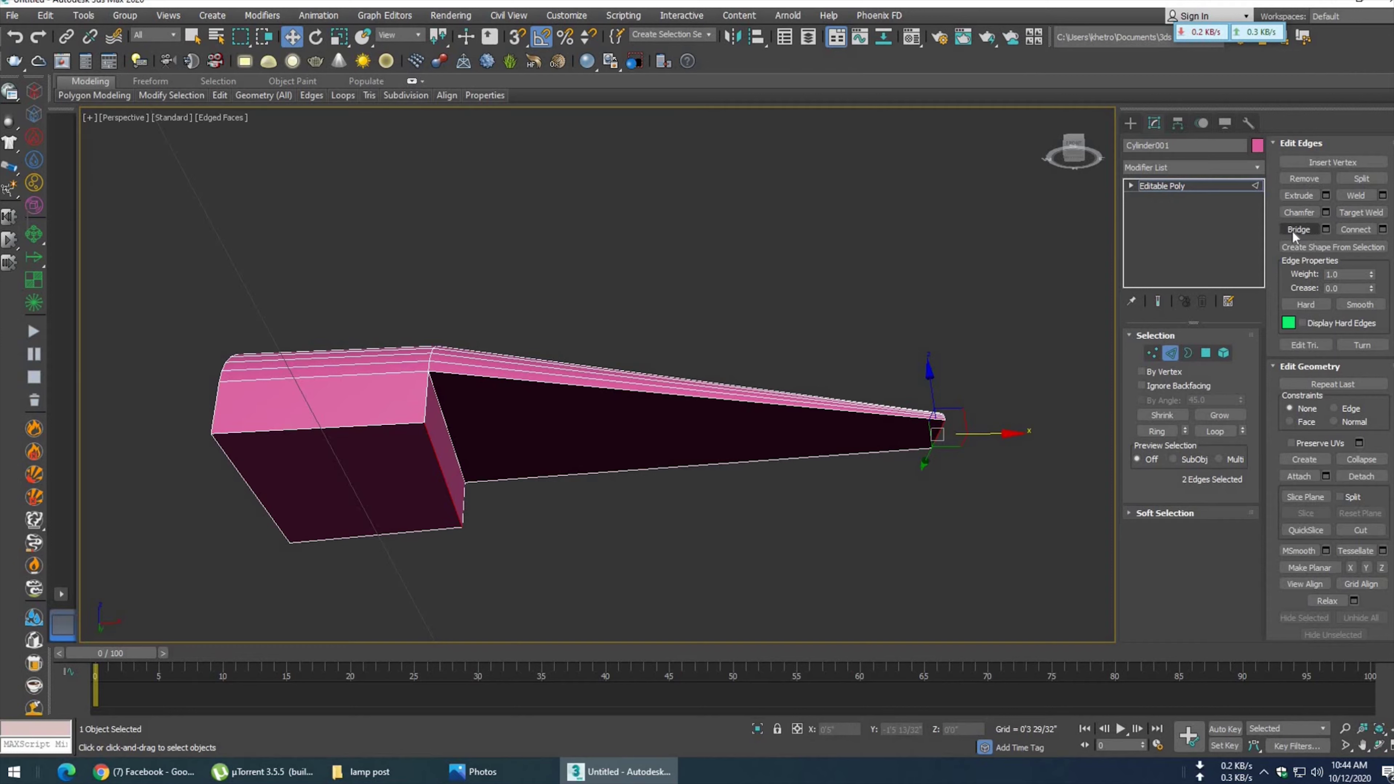
click(1358, 233)
mouse_move(461, 483)
alt+middle_down()
mouse_move(498, 483)
mouse_move(643, 424)
alt+middle_up()
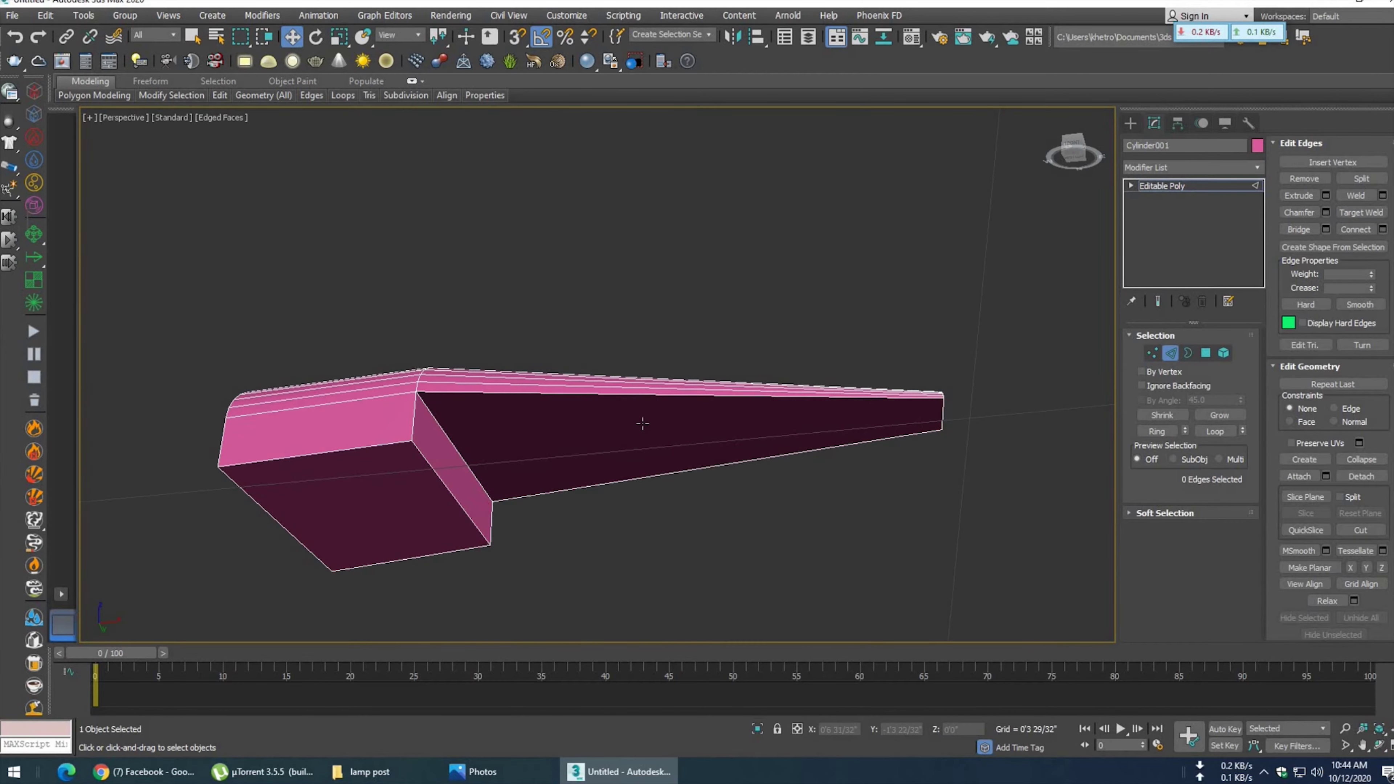
- Delete the arm's large slanted side face at Polygon level, then return to Edge level
click(1205, 353)
click(362, 505)
click(560, 429)
click(460, 475)
key(Delete)
click(1171, 353)
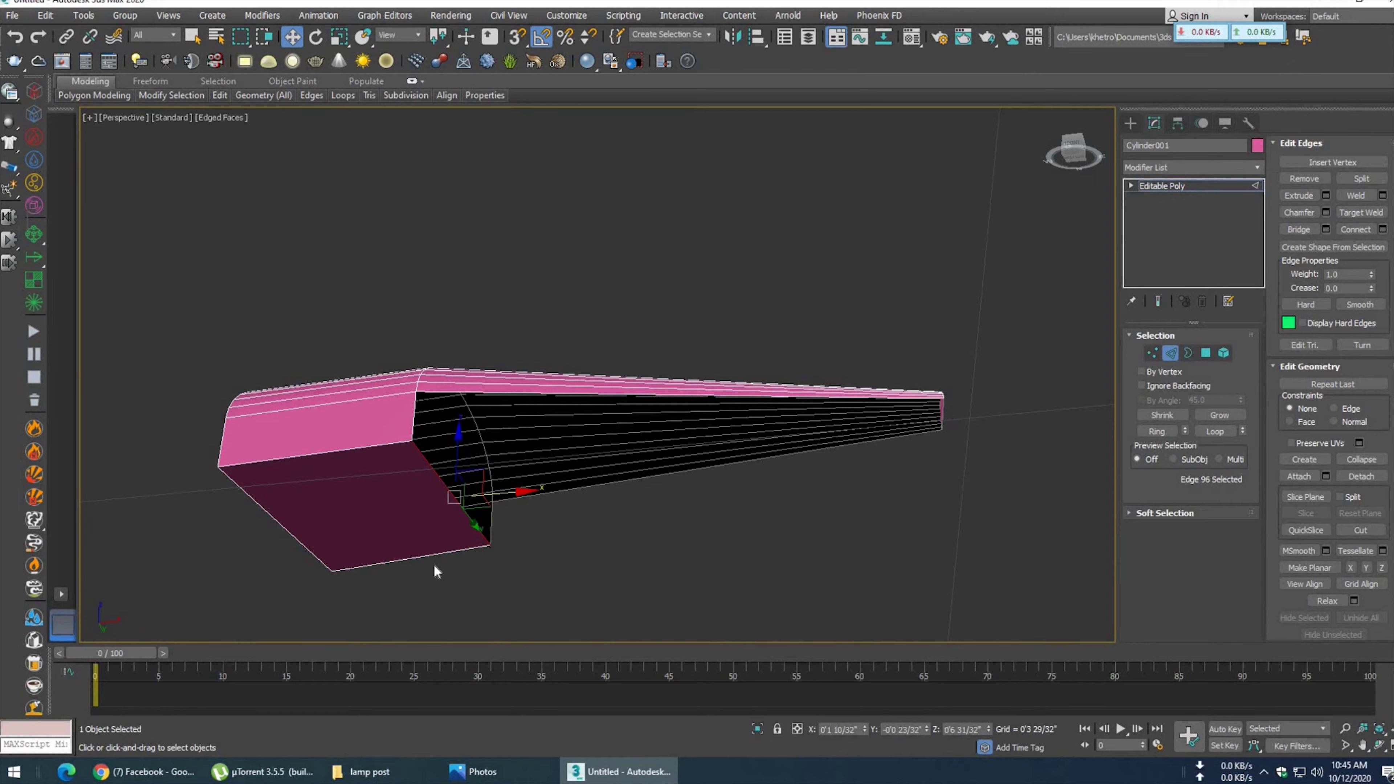
alt+middle_drag(922, 458, 854, 483)
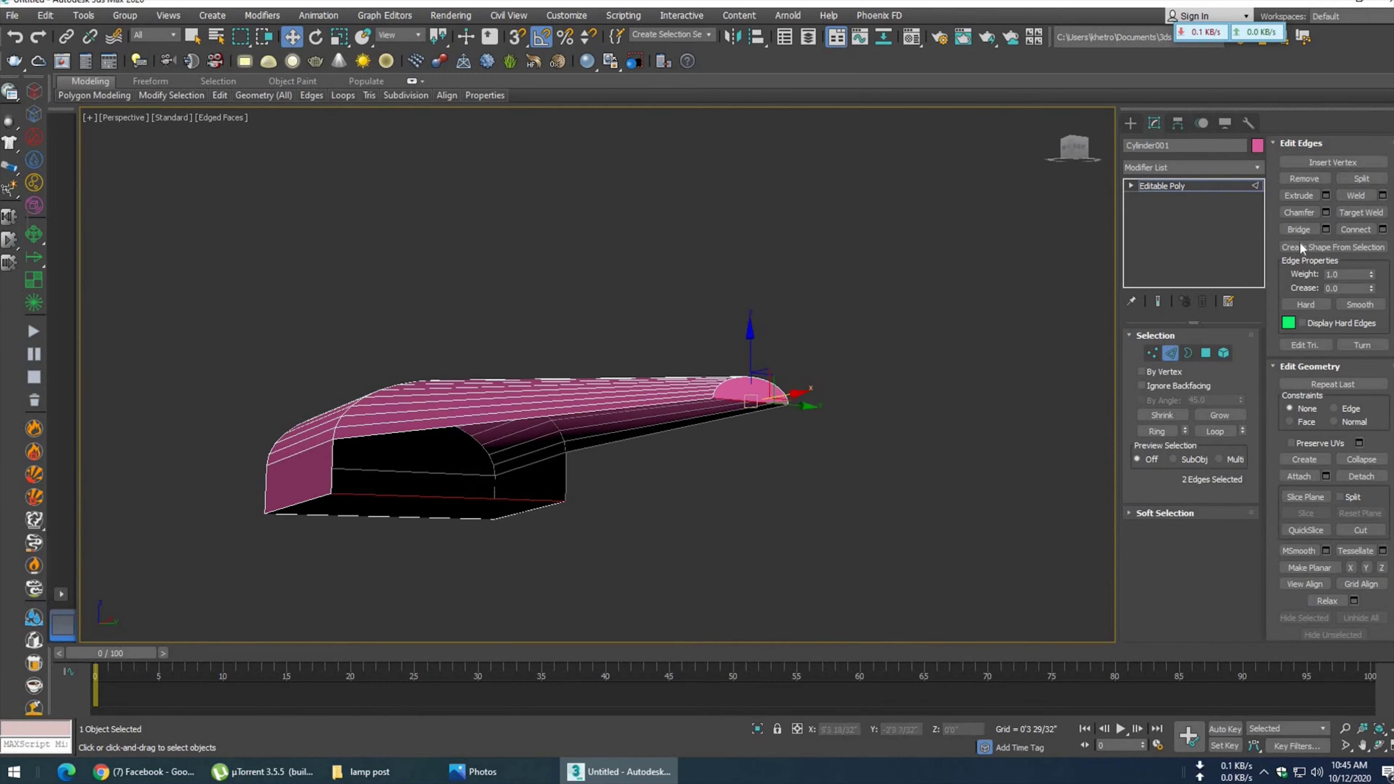
click(757, 490)
mouse_move(757, 490)
alt+middle_down()
mouse_move(700, 406)
mouse_move(663, 473)
alt+middle_up()
scroll(641, 443, up, 3)
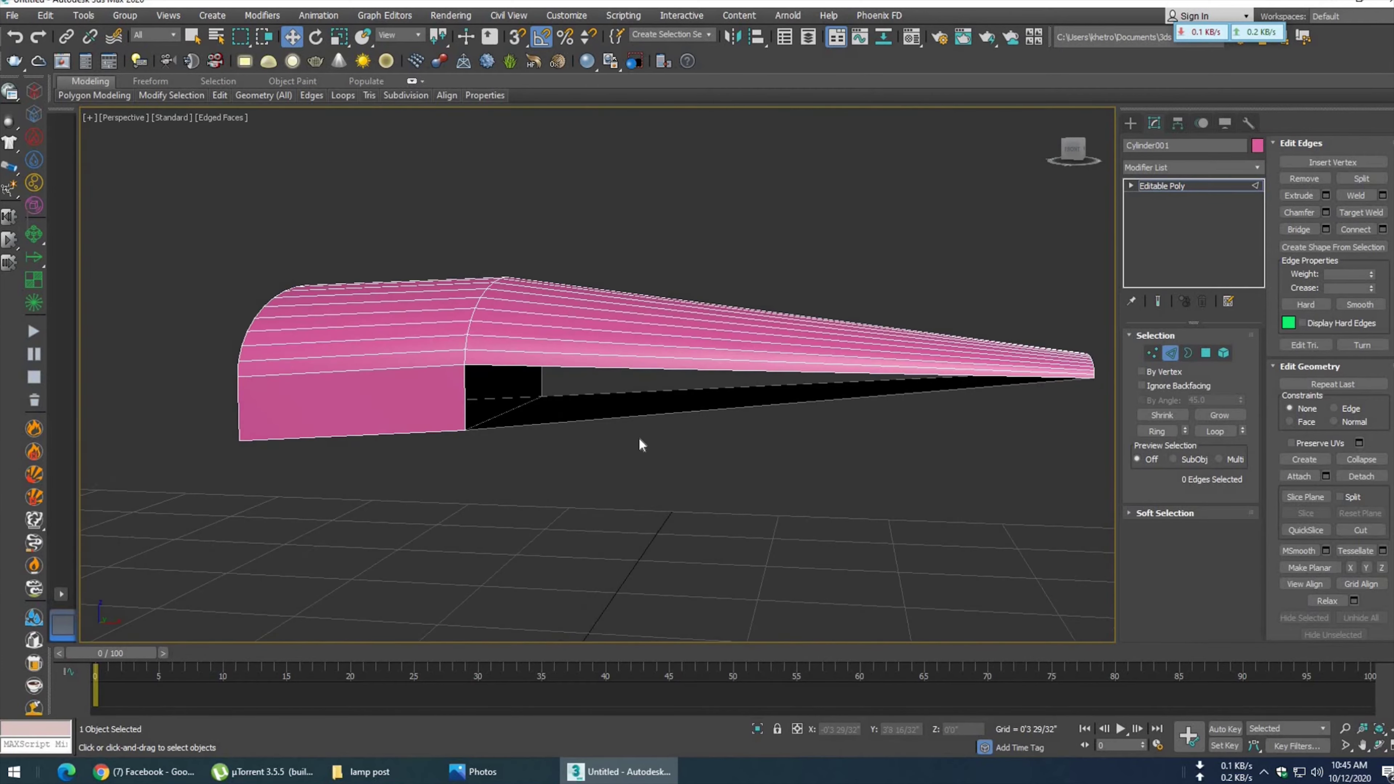
- Cap the arm's side opening by selecting its border and applying Cap
click(1190, 353)
click(731, 372)
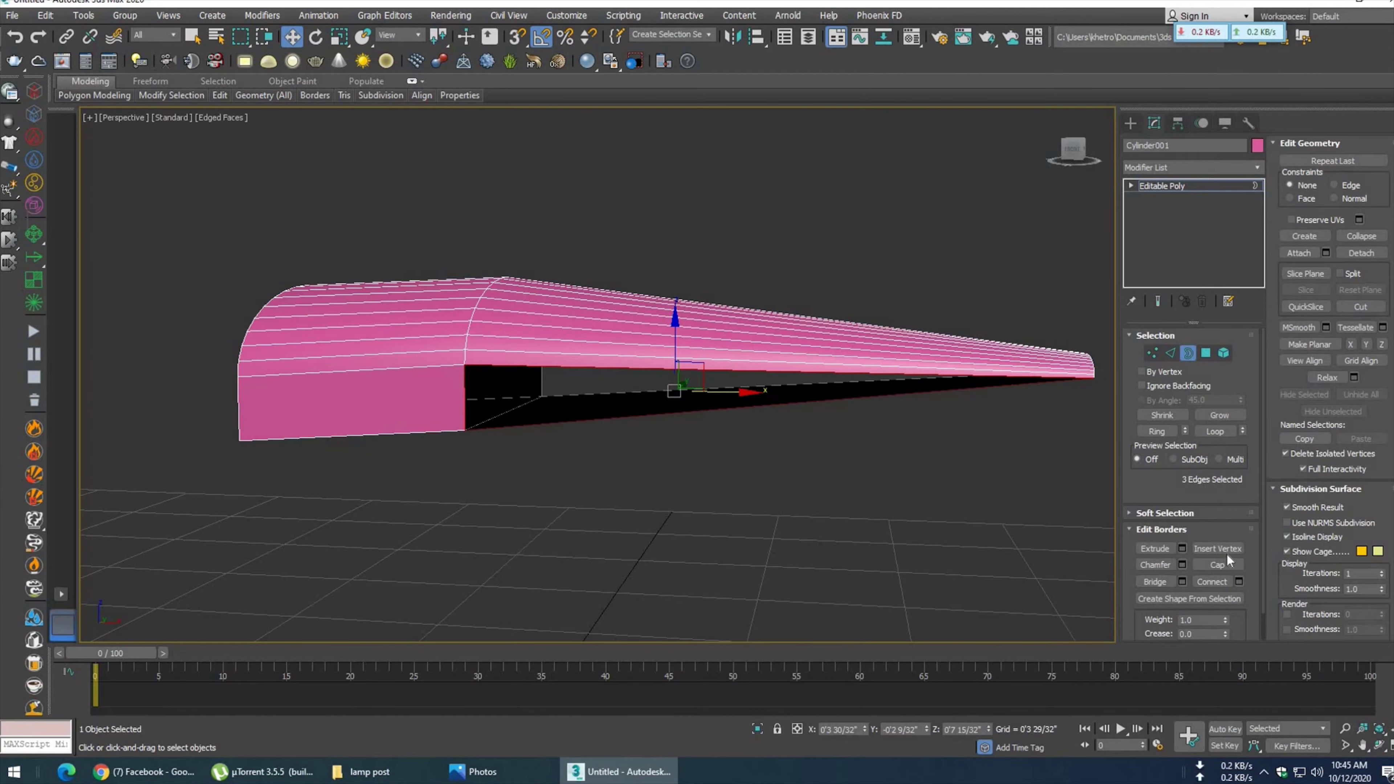
click(1217, 564)
scroll(772, 445, down, 5)
- Orbit around the capped arm, then bring up the reference lamp photo
mouse_move(772, 451)
alt+middle_down()
mouse_move(566, 452)
mouse_move(840, 416)
alt+middle_up()
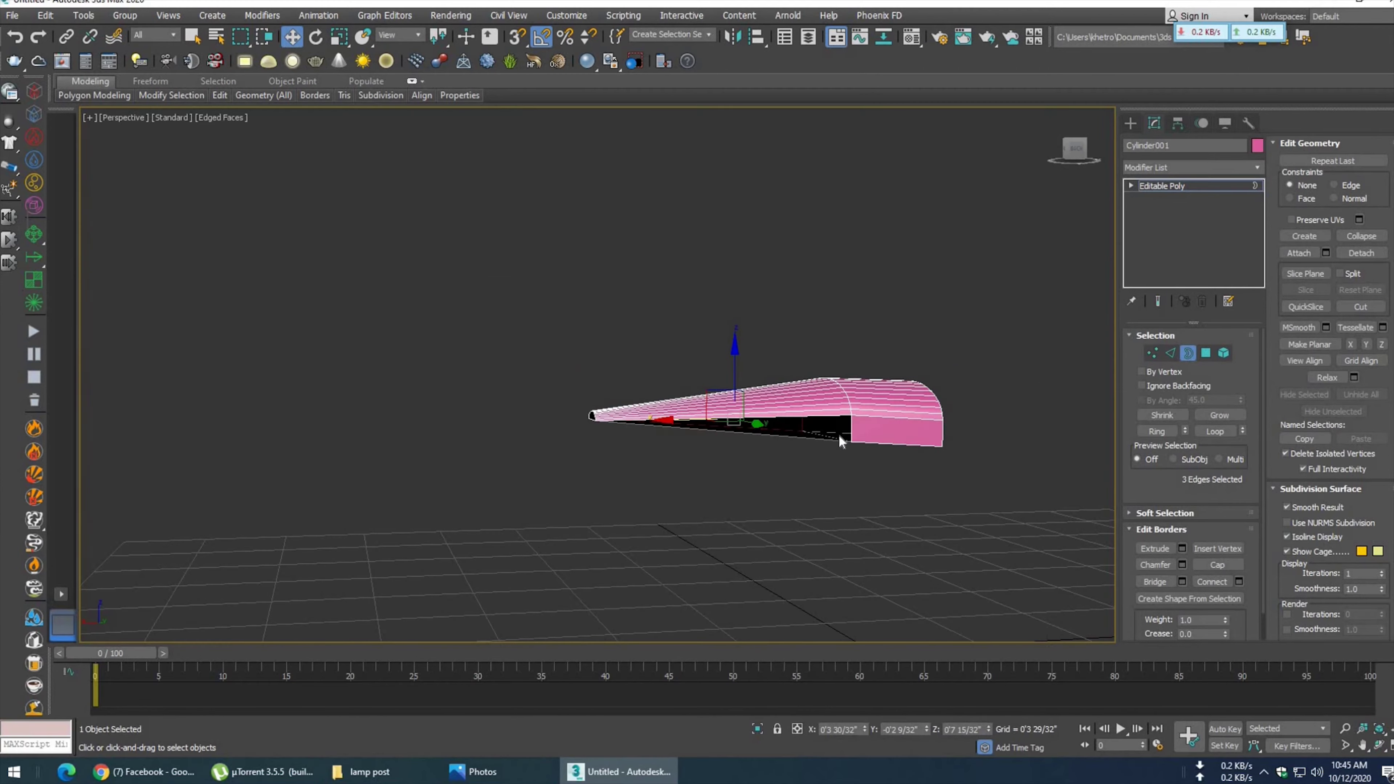
click(824, 491)
mouse_move(780, 494)
alt+middle_down()
mouse_move(987, 474)
mouse_move(766, 455)
mouse_move(753, 442)
mouse_move(768, 452)
mouse_move(834, 358)
mouse_move(781, 446)
mouse_move(712, 465)
mouse_move(658, 522)
alt+middle_up()
click(631, 773)
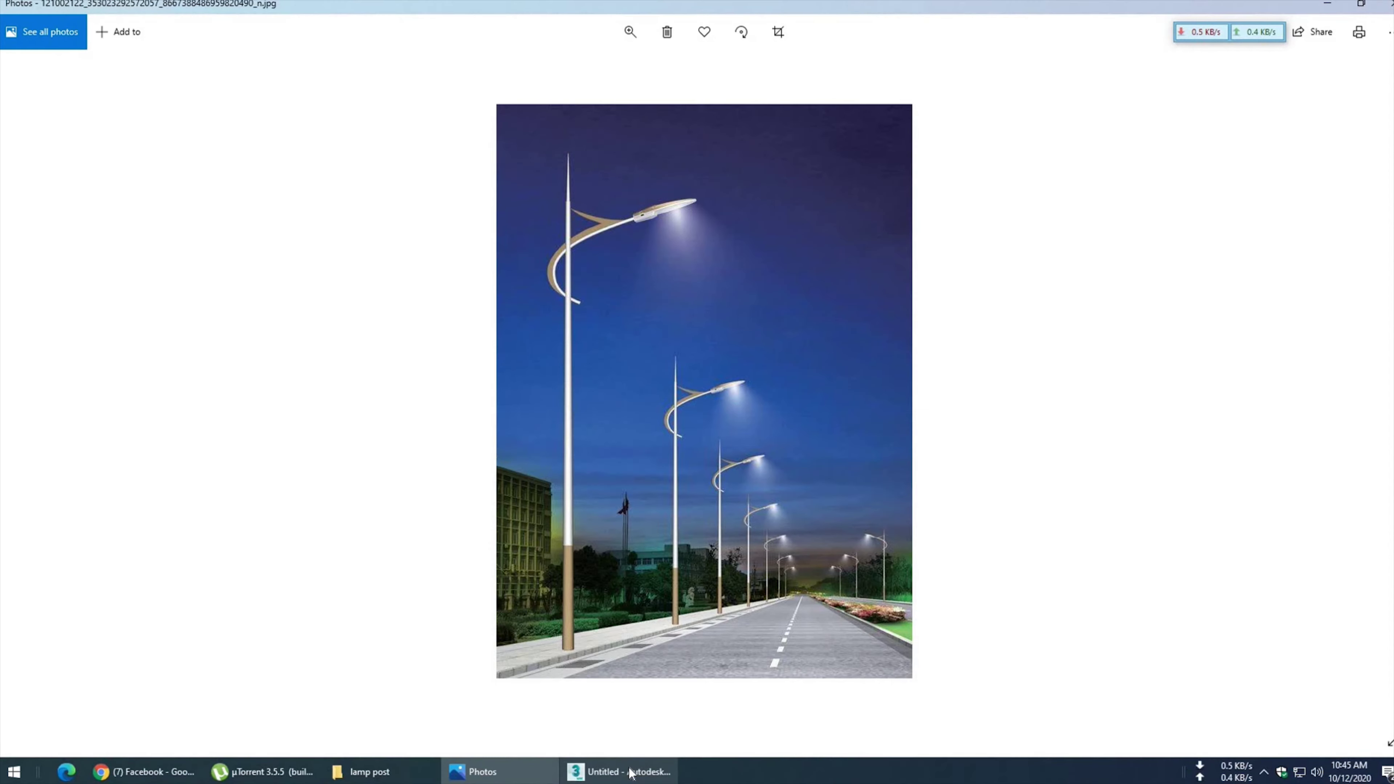
- Study the street-lamp reference image in Photos, then switch back to 3ds Max
key(alt+Tab)
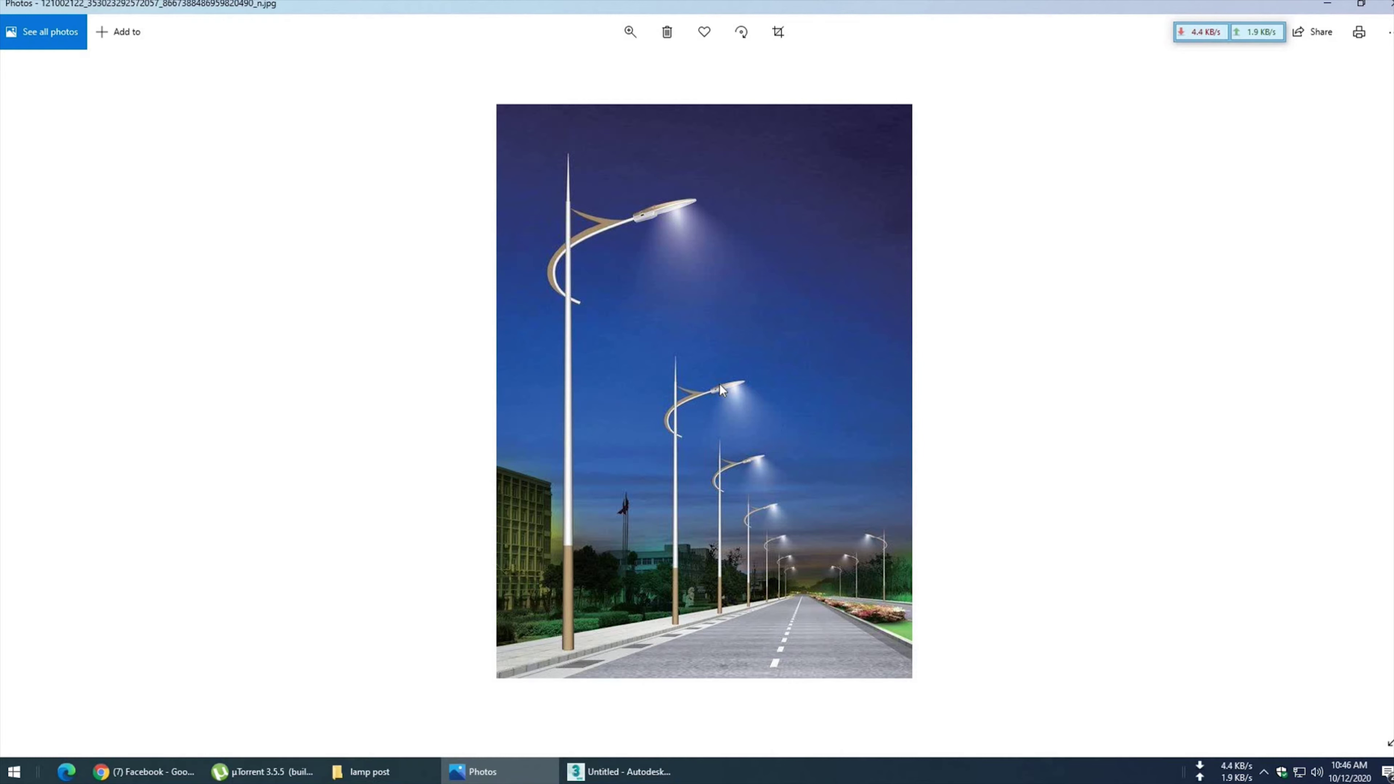
click(619, 772)
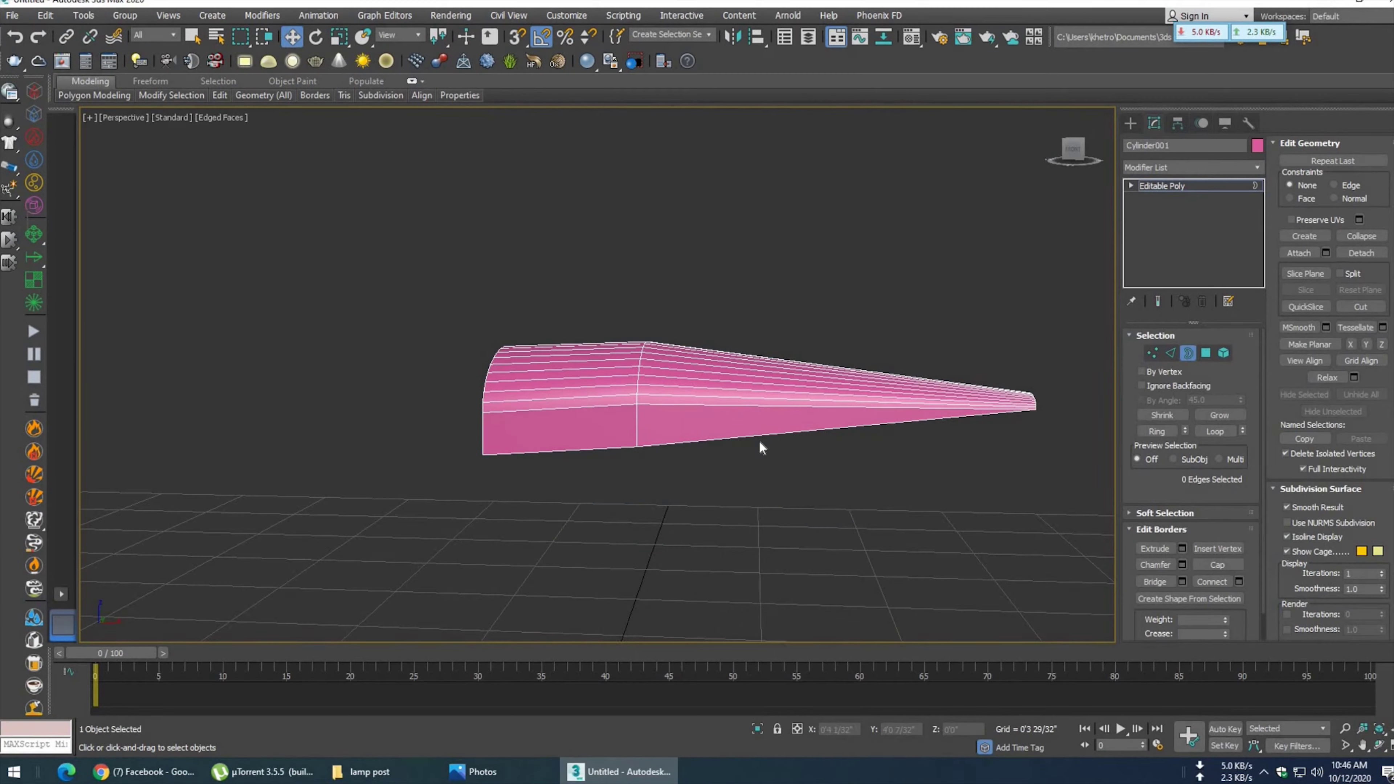
- Reset to an empty scene and draw a flat box 1'7 28/32" × 0'8 22/32" × 0'2 9/32"
mouse_move(731, 446)
alt+middle_down()
mouse_move(640, 497)
mouse_move(689, 489)
mouse_move(945, 326)
alt+middle_up()
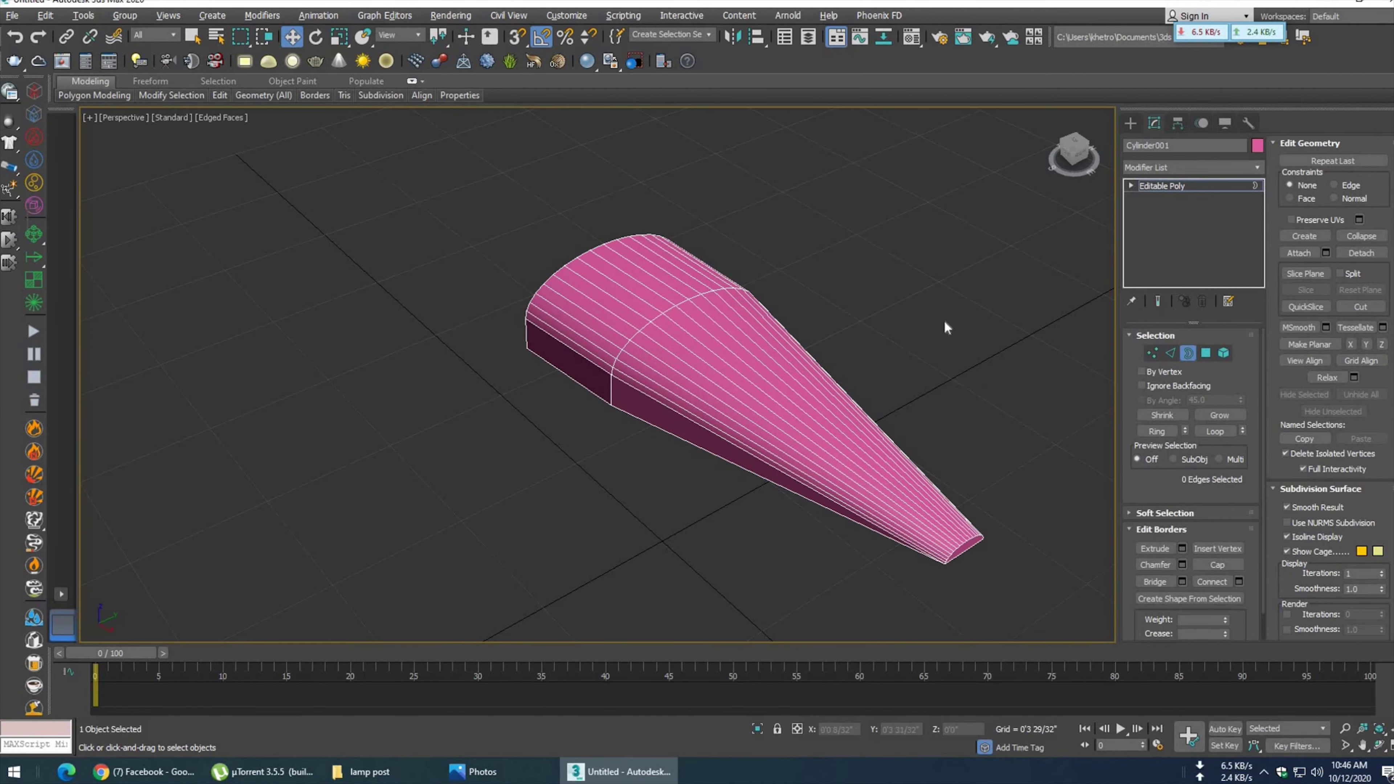
click(12, 15)
click(22, 41)
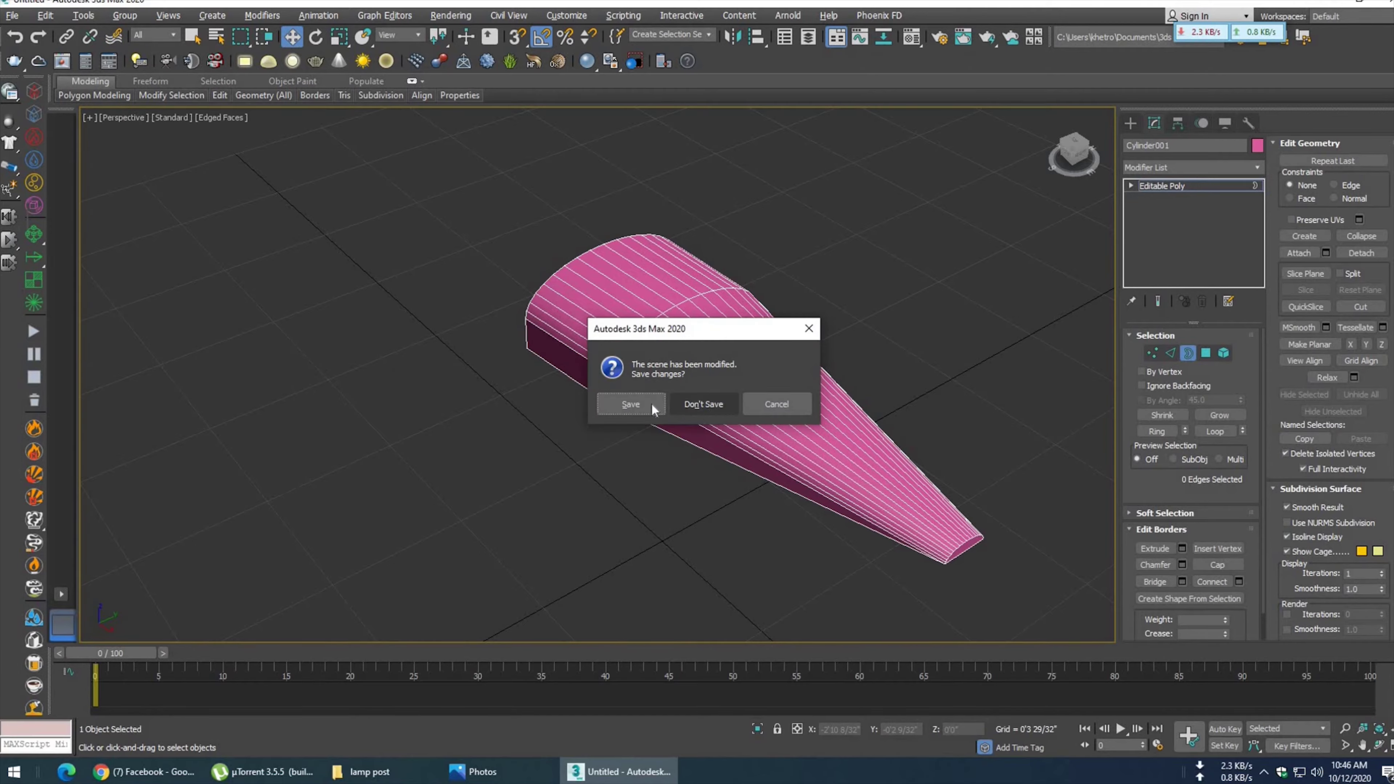
click(661, 405)
click(1161, 211)
drag(853, 497, 911, 572)
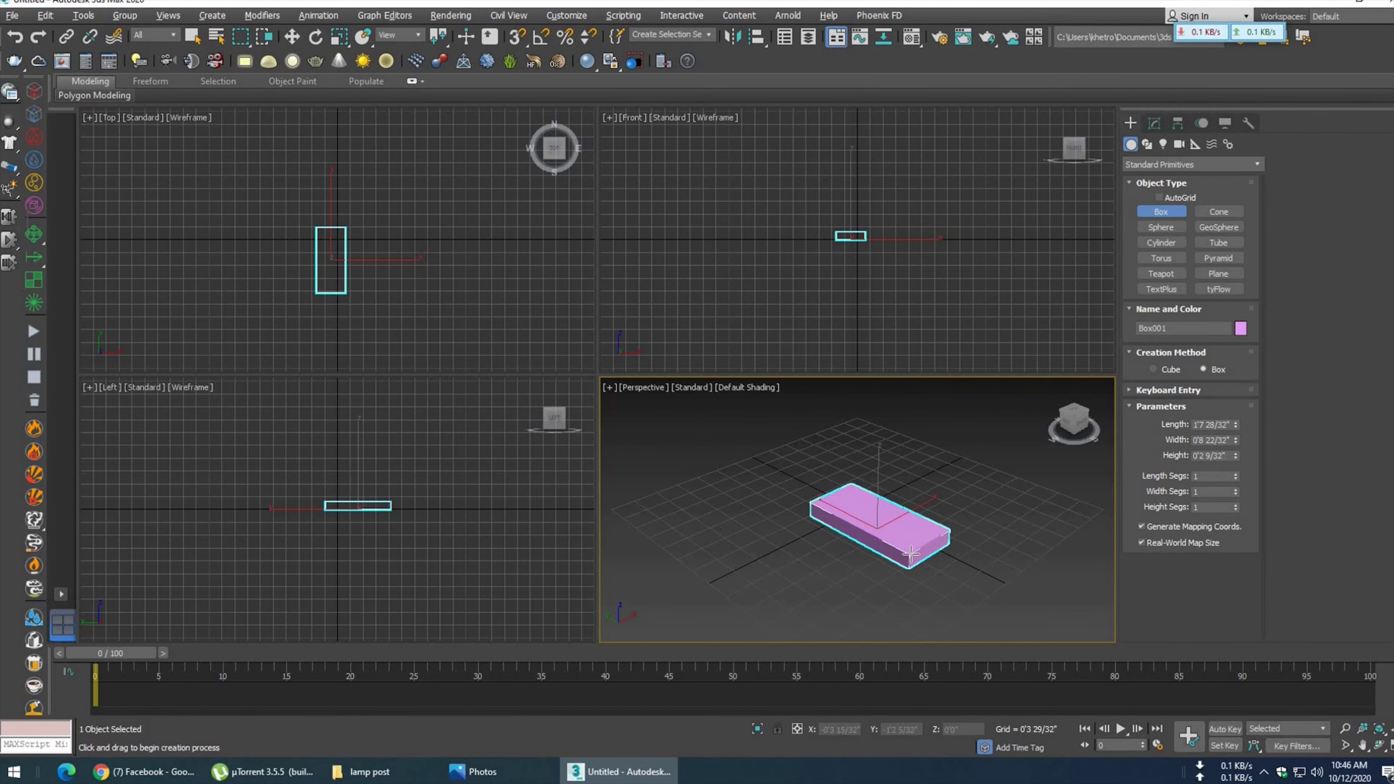
- Convert Box001 to an Editable Poly from the Top view
right_click(875, 546)
key(t)
scroll(746, 490, up, 5)
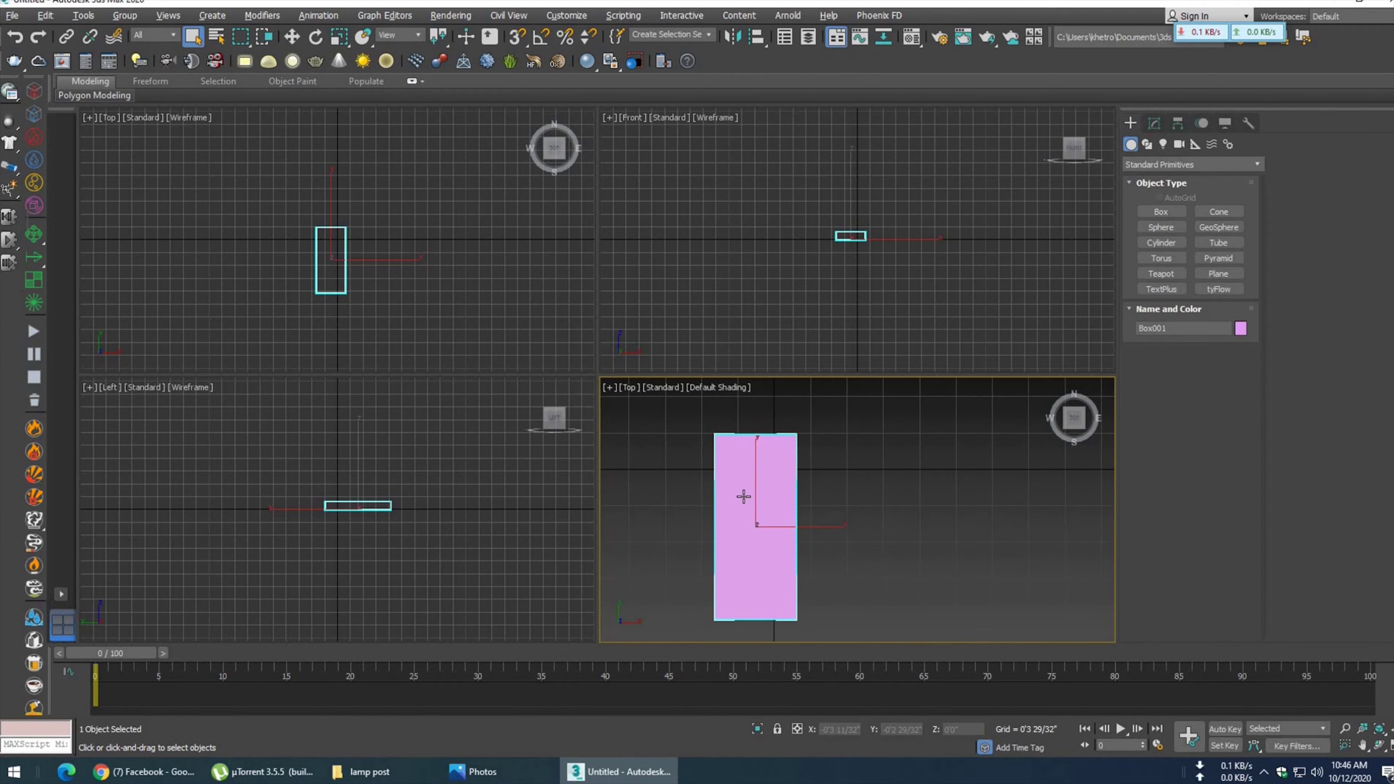
right_click(721, 434)
click(900, 596)
- Scale the box's vertices to make it narrower side to side
click(1152, 352)
key(w)
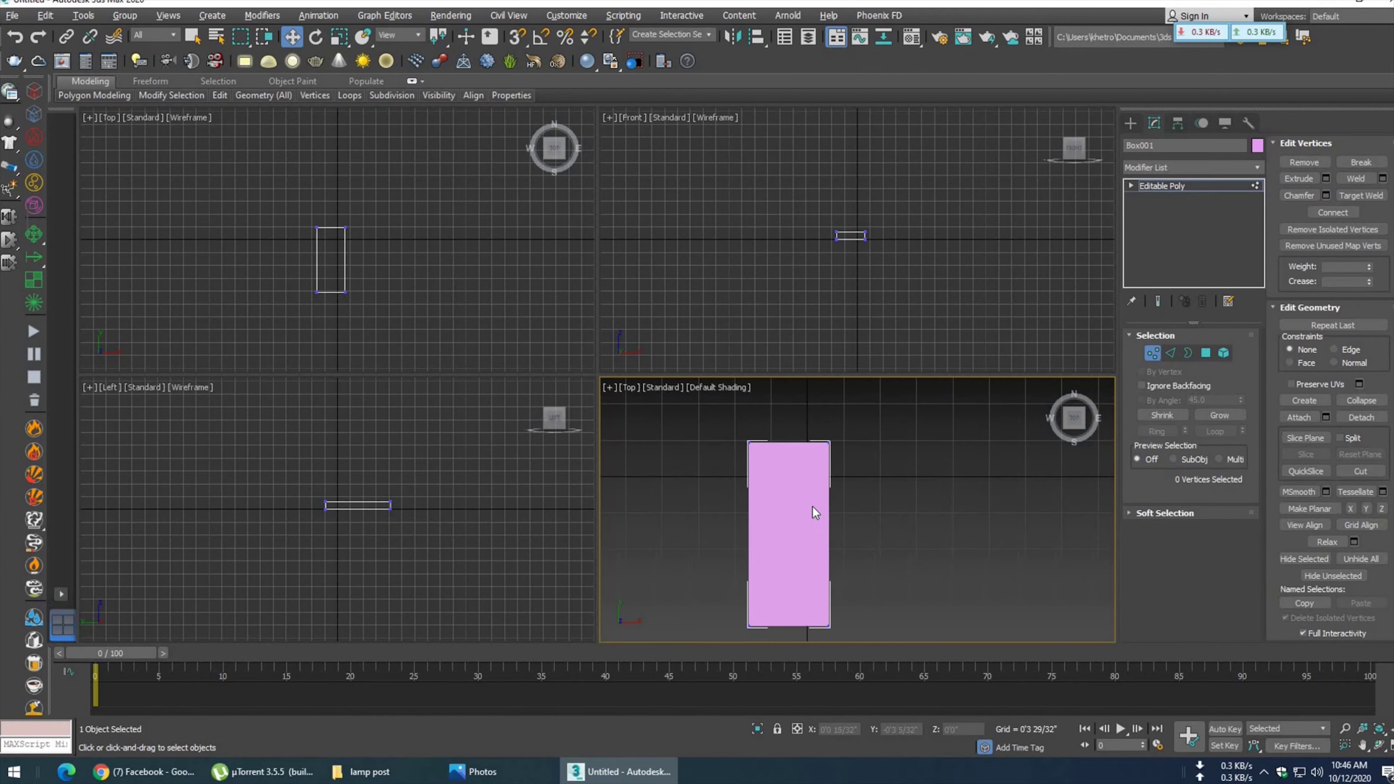
key(alt+w)
middle_drag(633, 466, 754, 456)
scroll(755, 461, down, 2)
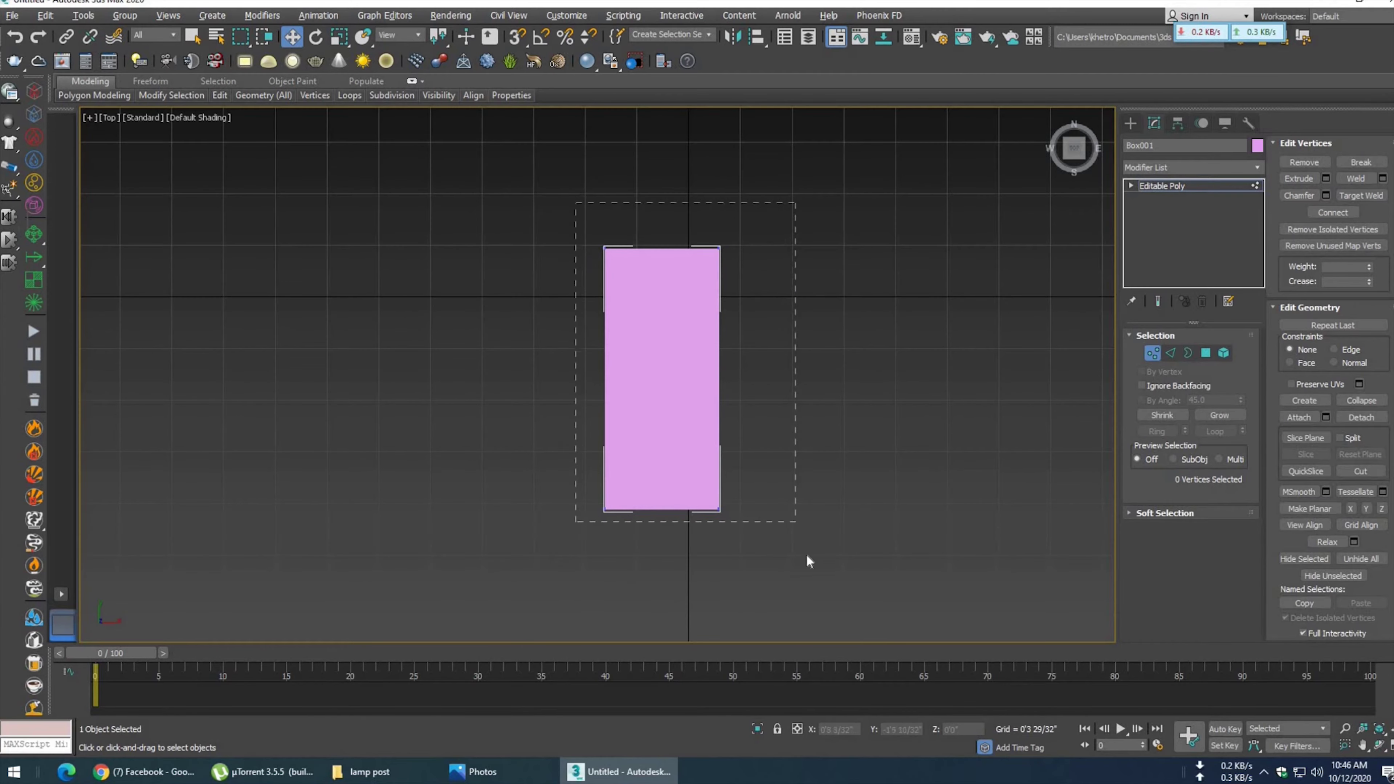
drag(807, 560, 802, 551)
key(r)
drag(747, 378, 714, 379)
- Connect the long edges with a crosswise edge and move it toward the top end
key(2)
drag(934, 351, 552, 414)
click(1382, 229)
click(604, 450)
key(1)
drag(571, 354, 747, 401)
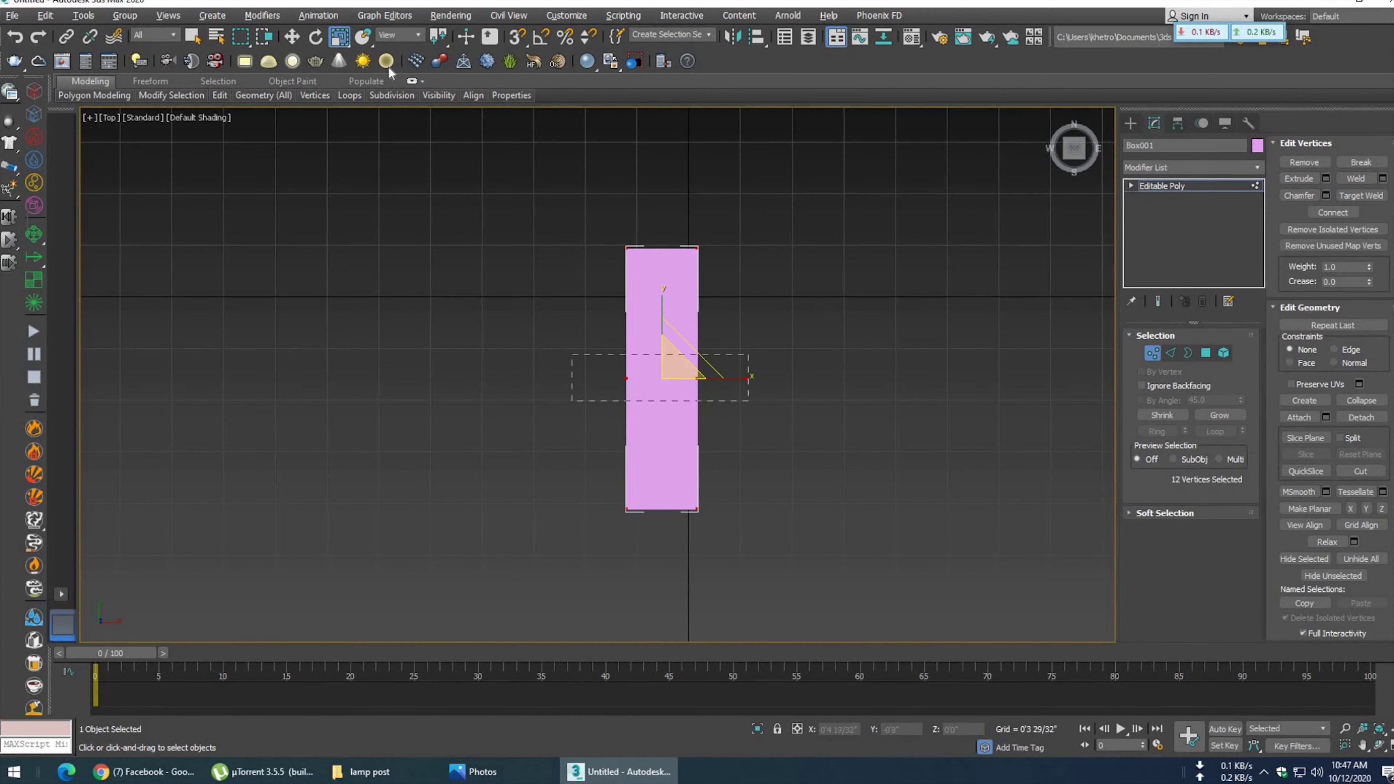
click(292, 39)
drag(669, 319, 677, 266)
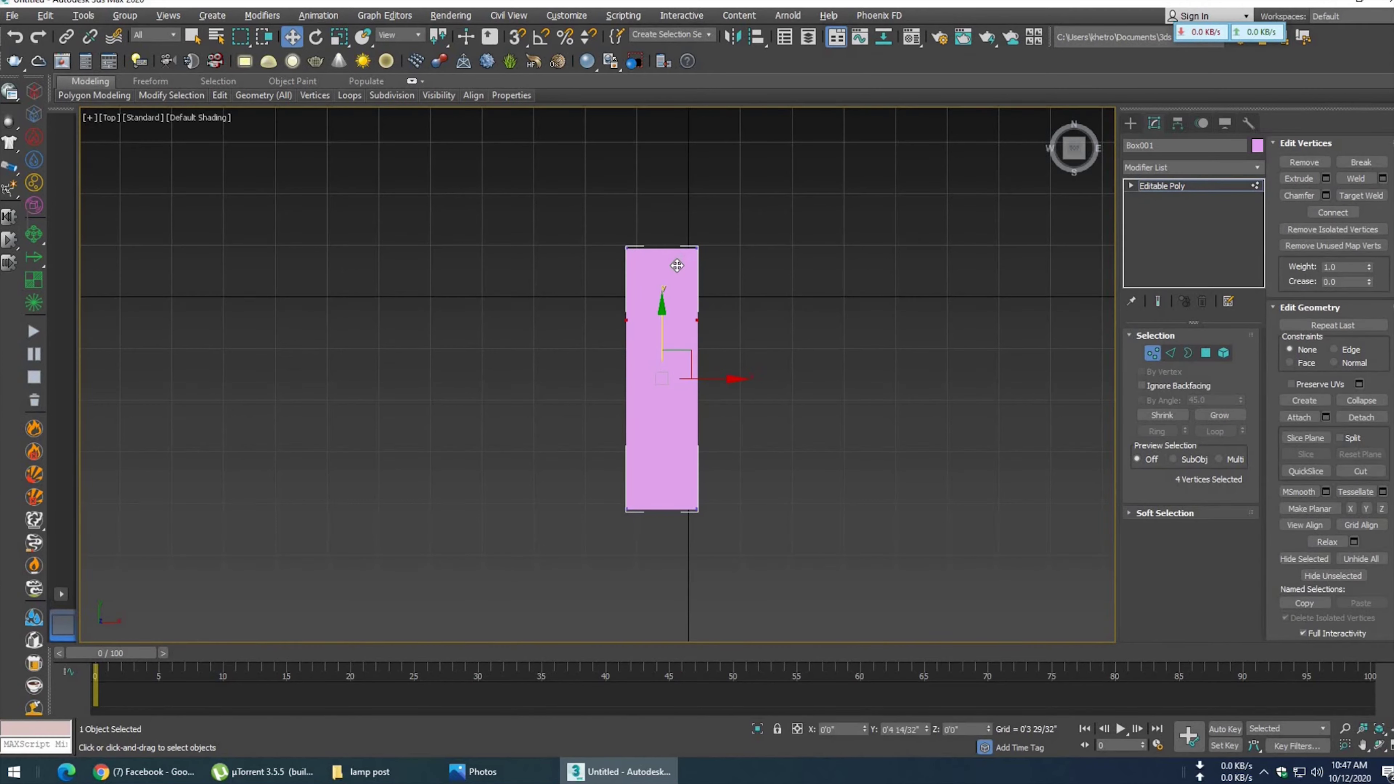
- Connect the crosswise edge ring to add a lengthwise centre edge loop, shown with Edged Faces
key(p)
mouse_move(786, 473)
alt+middle_down()
mouse_move(706, 503)
mouse_move(672, 392)
alt+middle_up()
key(F3)
key(F3)
mouse_move(805, 466)
alt+middle_down()
mouse_move(781, 476)
mouse_move(833, 471)
alt+middle_up()
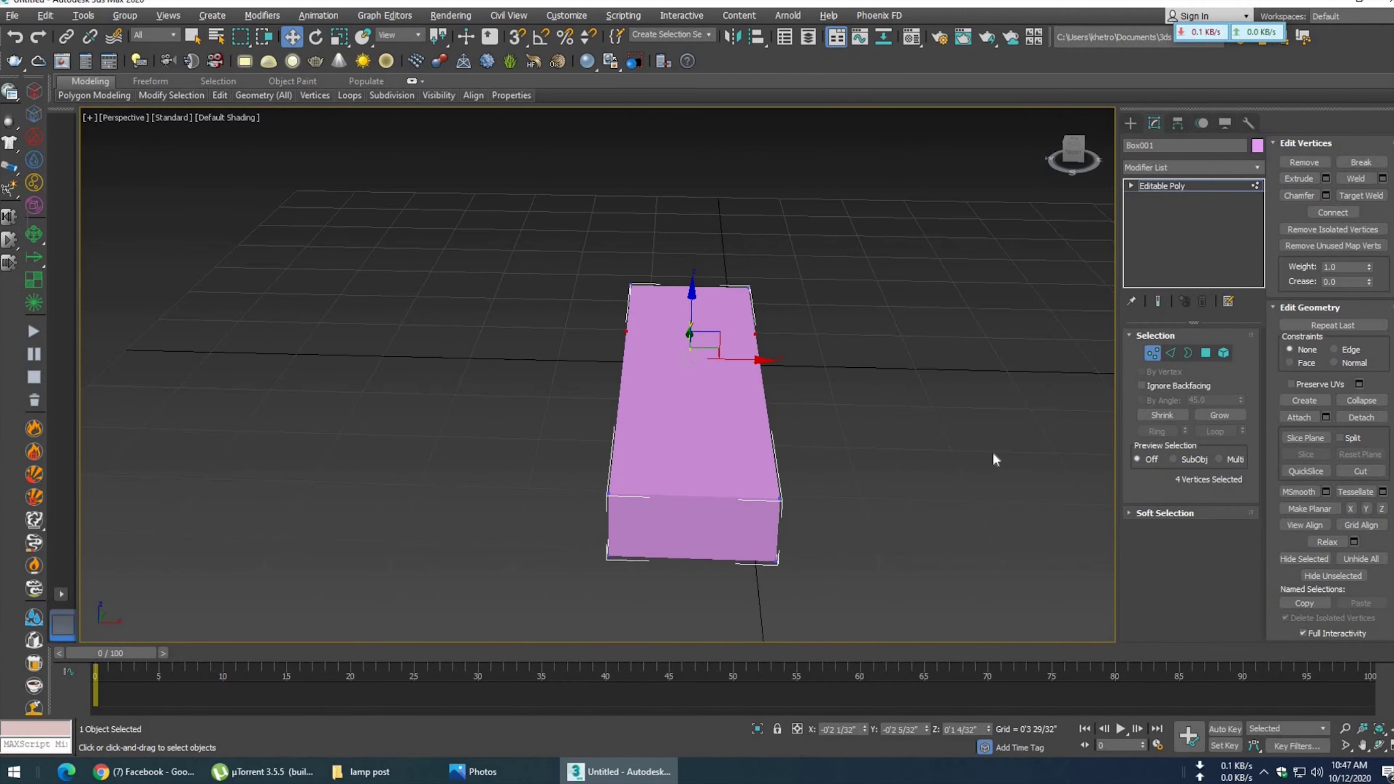
click(1171, 353)
key(ctrl+z)
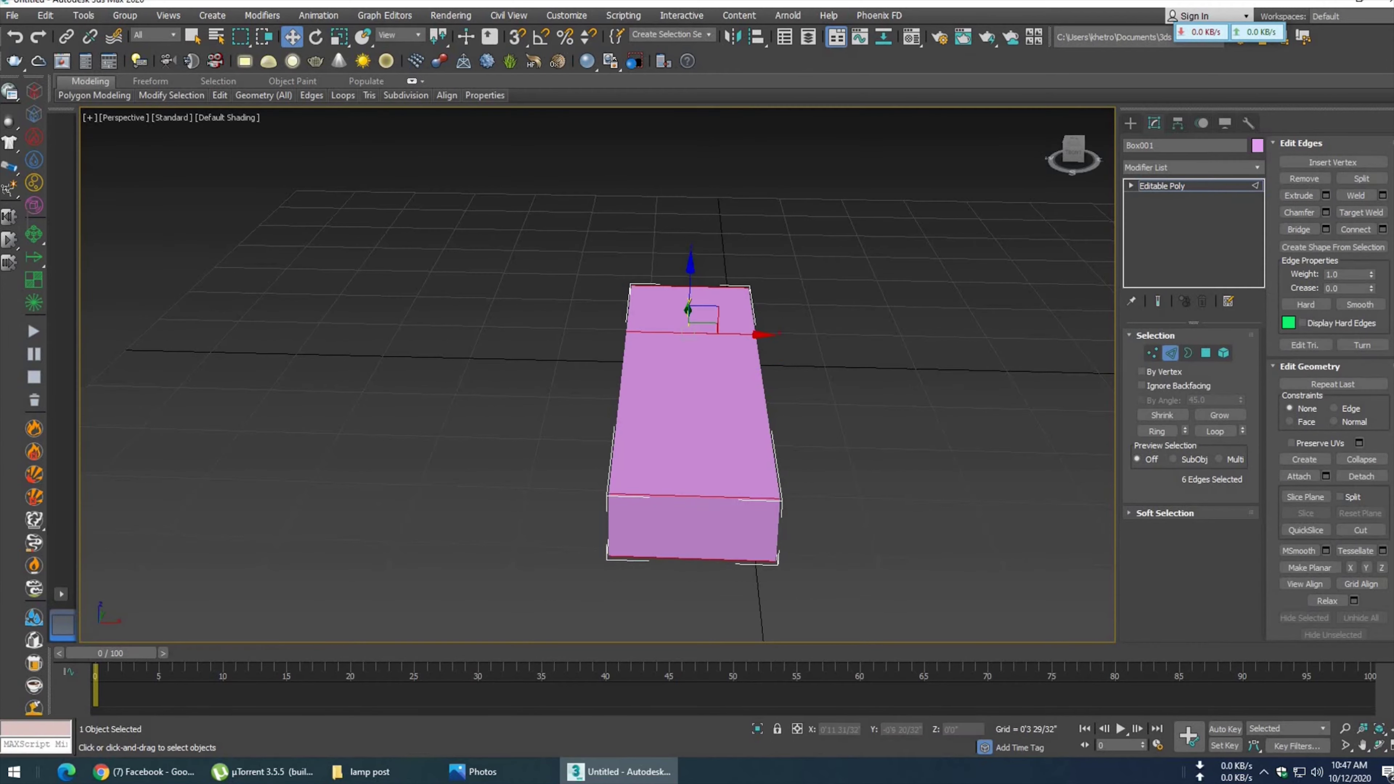
click(1382, 229)
click(605, 447)
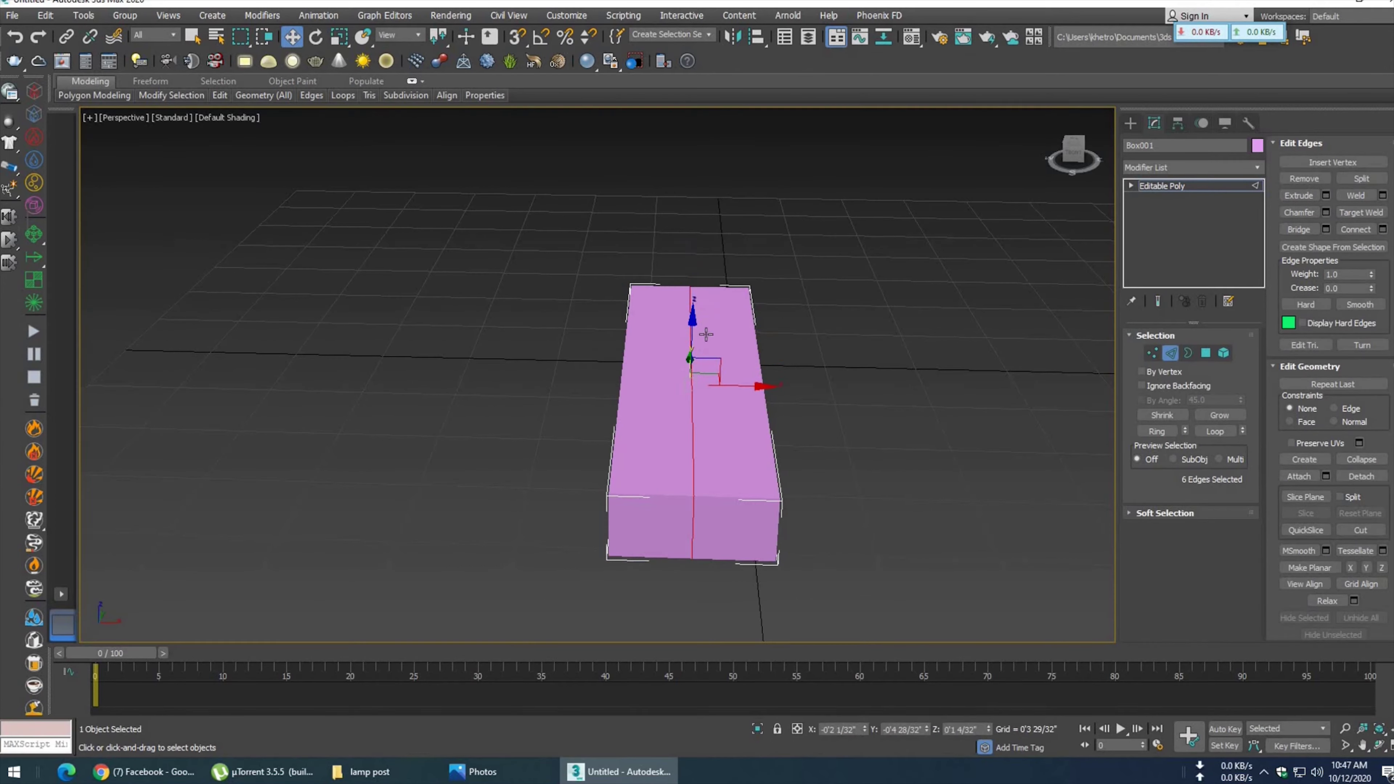
key(F4)
alt+middle_drag(706, 327, 778, 348)
- Raise two top edges of the centre loop into a ridge, checking the reference photo
click(1174, 354)
key(2)
click(623, 344)
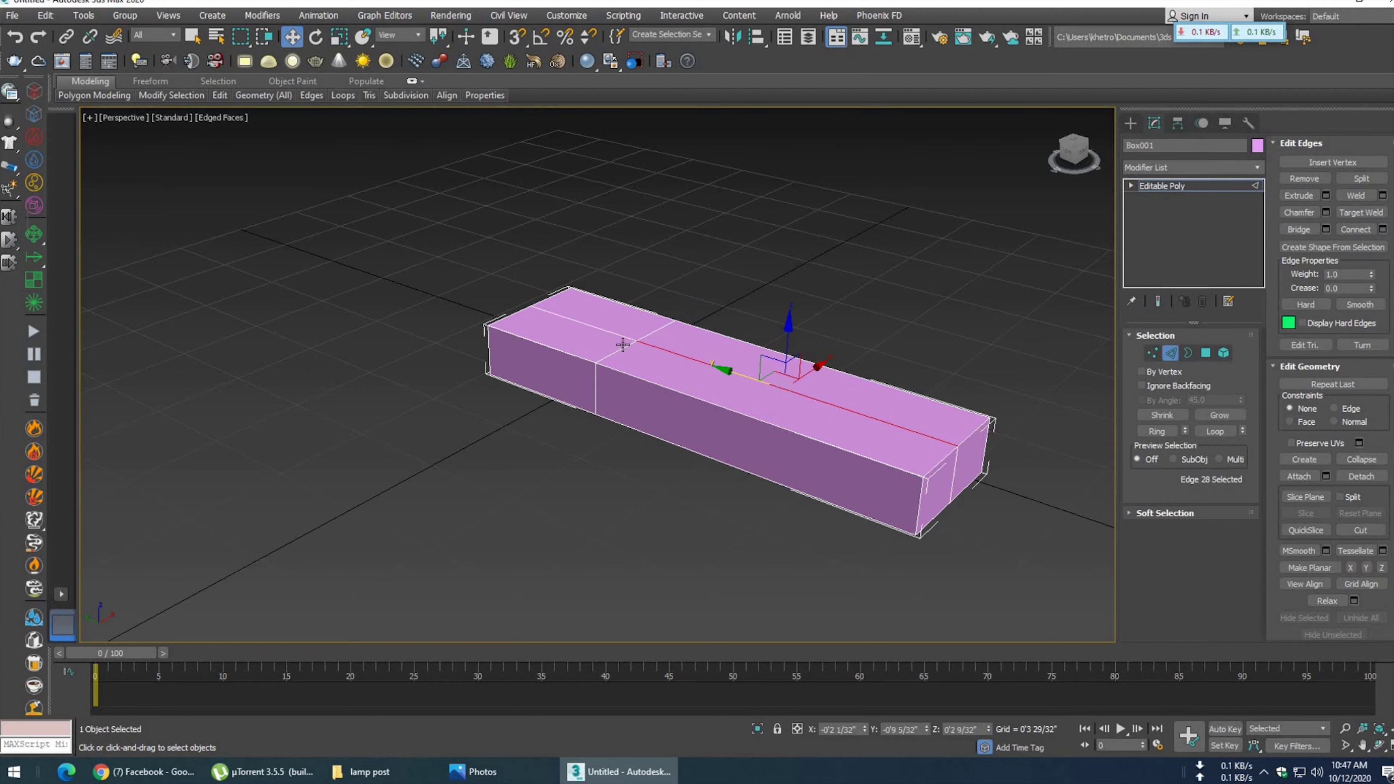
ctrl+click(607, 333)
drag(679, 294, 678, 275)
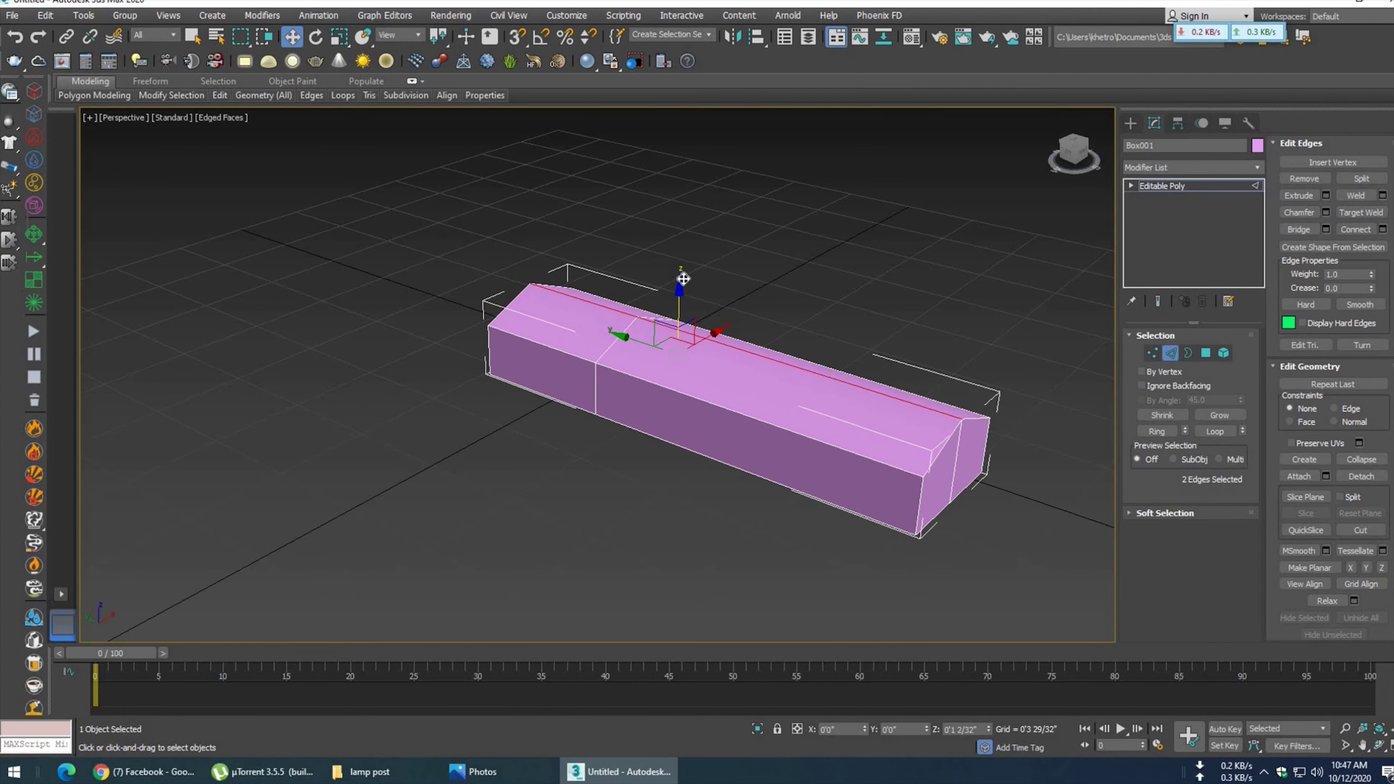
click(528, 776)
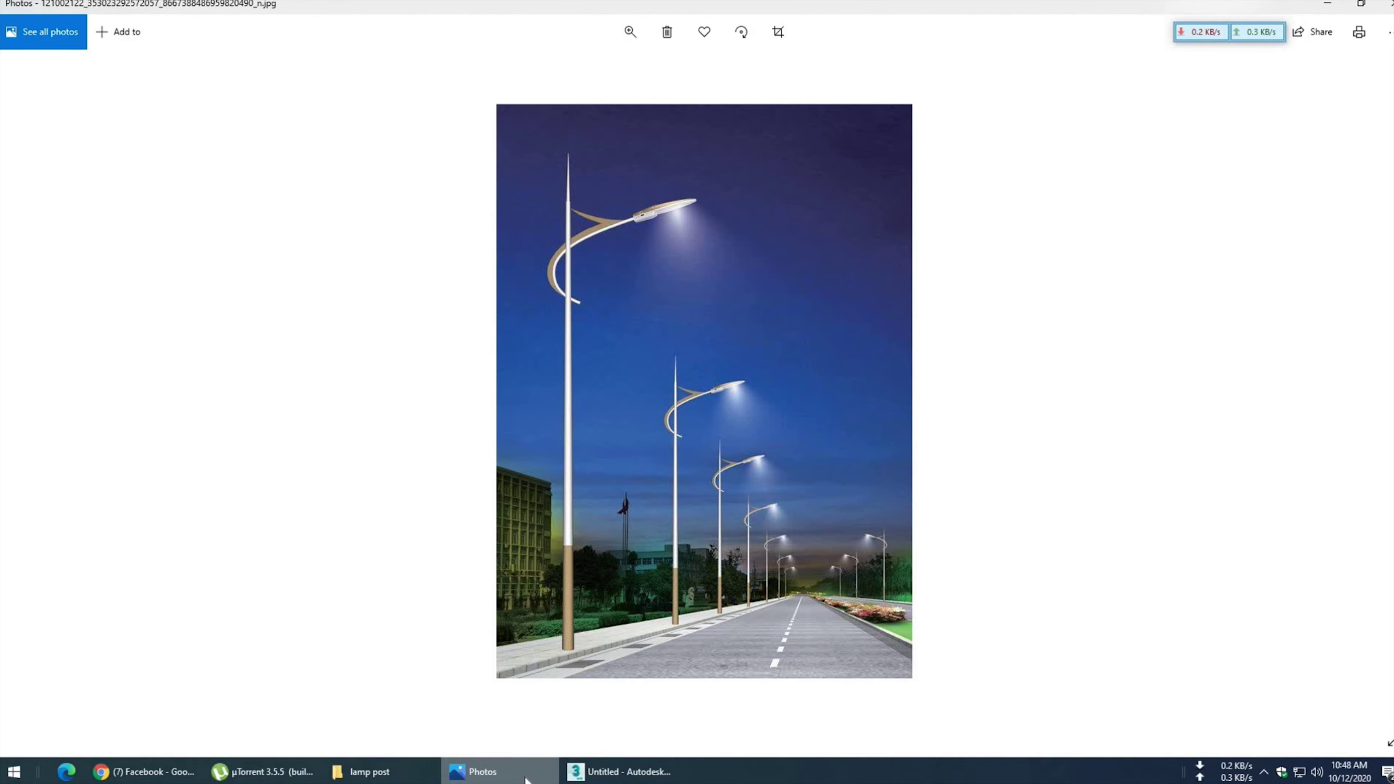
click(525, 776)
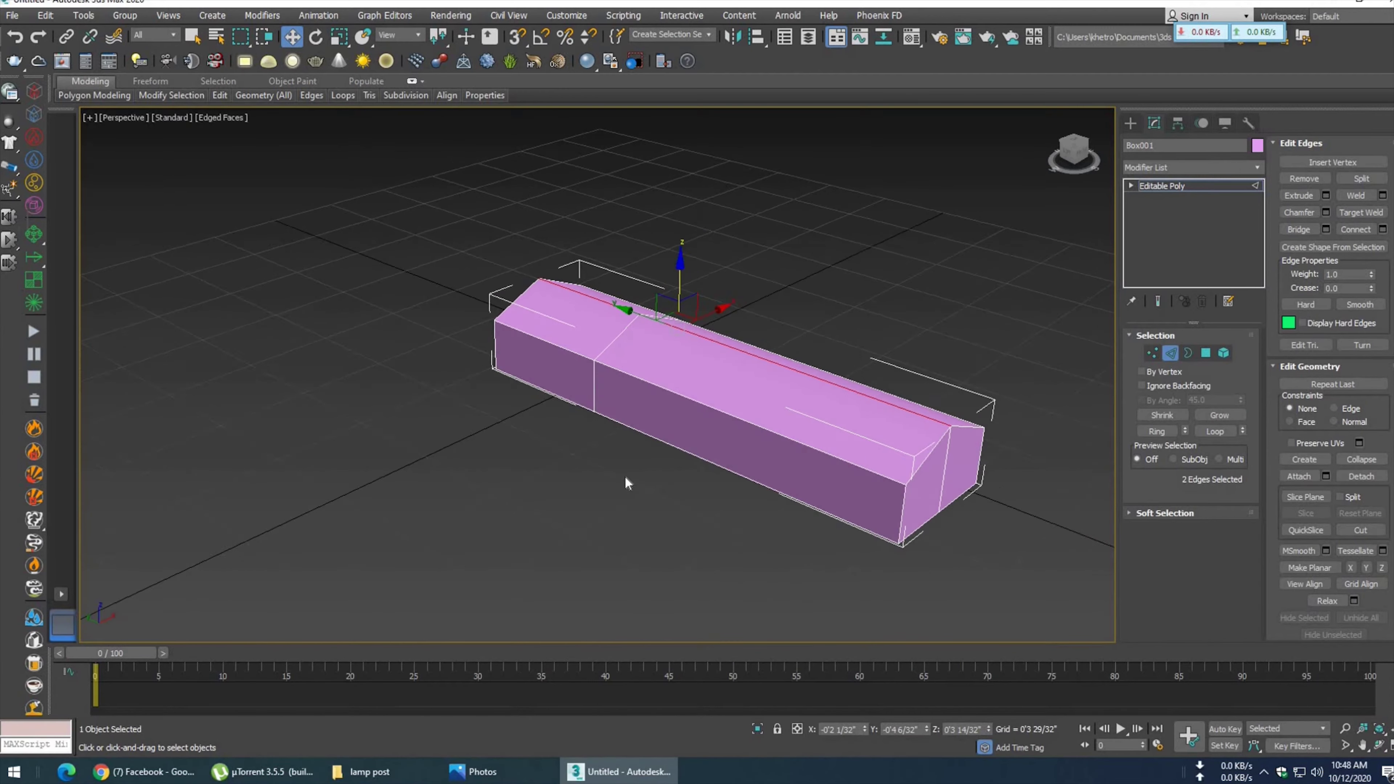
- In Top view, move the two centre end vertices out to slant the box into a point
alt+middle_drag(607, 436, 576, 439)
click(1153, 353)
key(1)
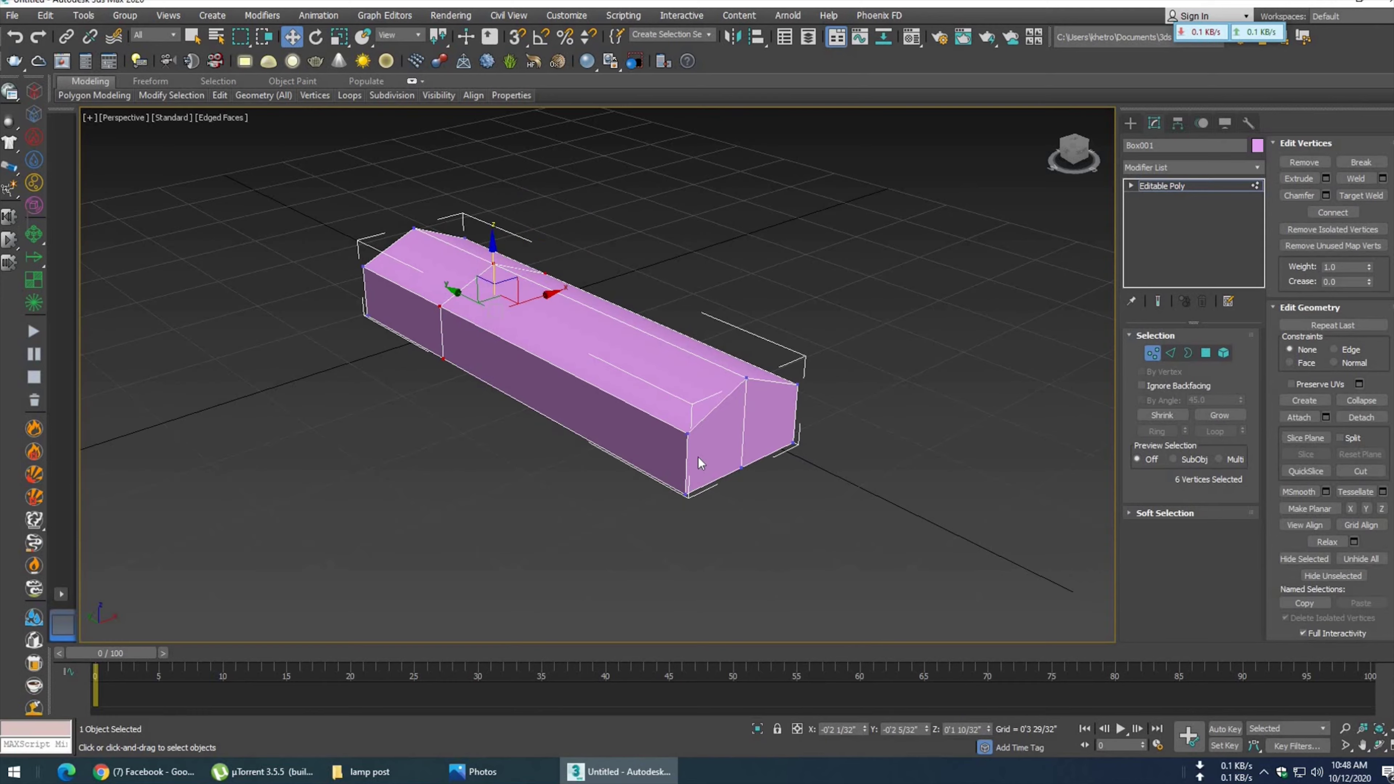
click(530, 776)
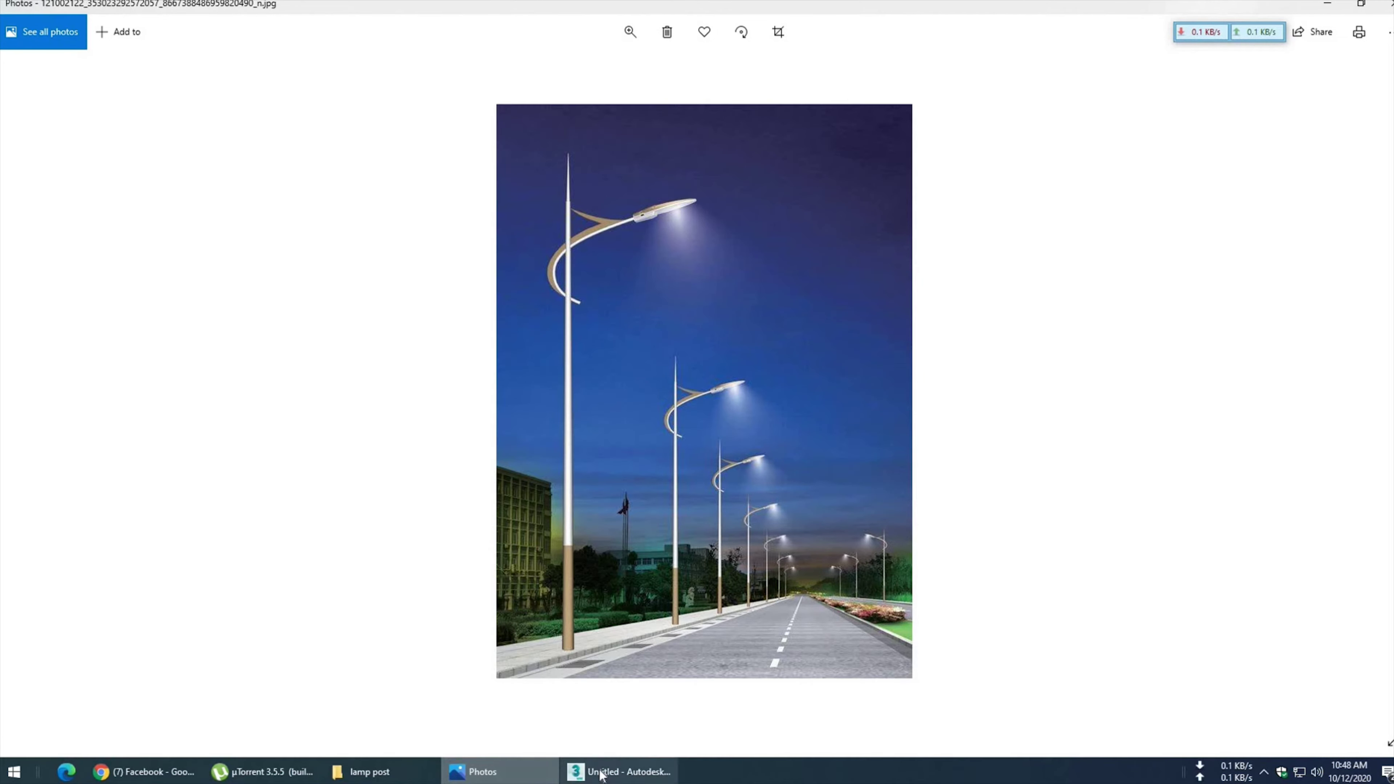
click(620, 772)
key(t)
scroll(601, 445, up, 3)
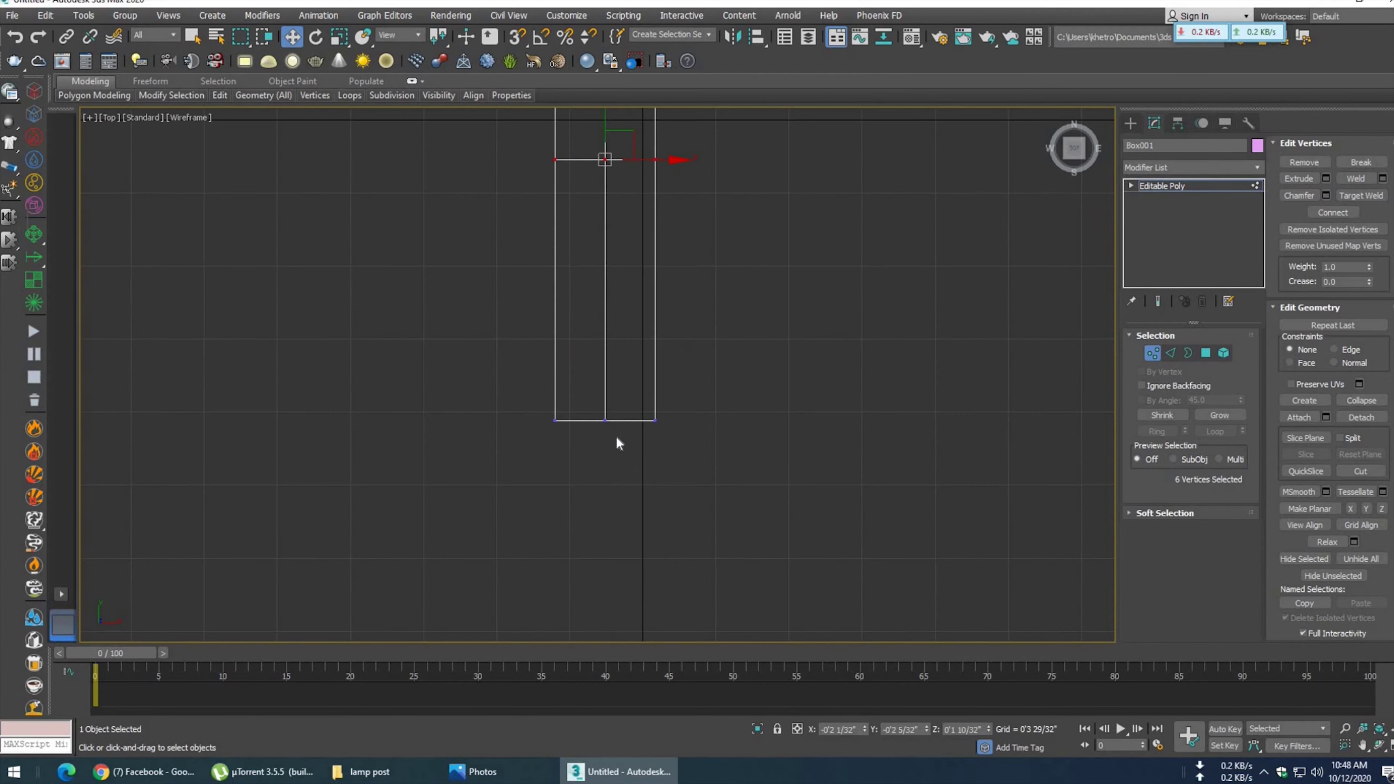
drag(587, 417, 617, 443)
drag(602, 390, 603, 421)
key(p)
scroll(616, 407, down, 6)
alt+middle_drag(560, 364, 631, 379)
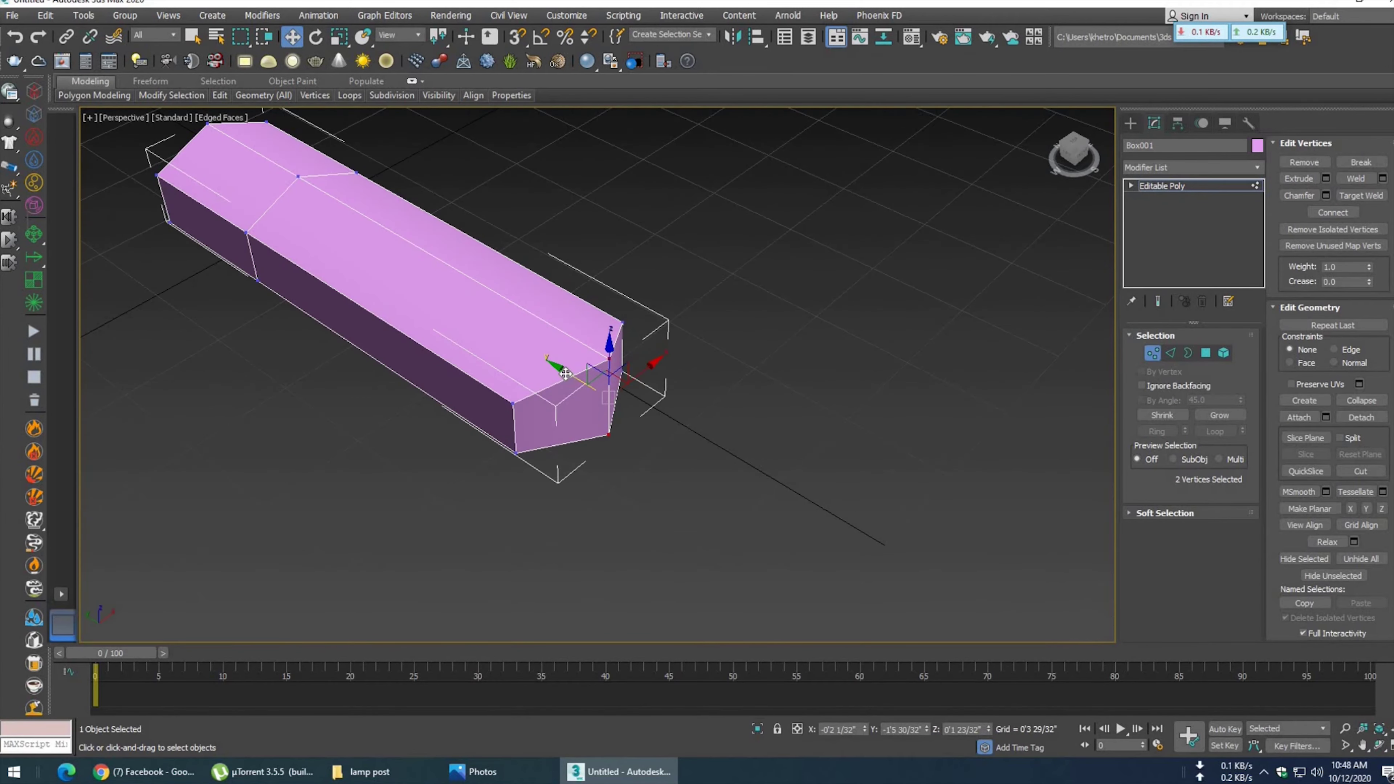
- Try a 4-segment chamfer on the single tip edge, then cancel it
click(1171, 353)
click(635, 418)
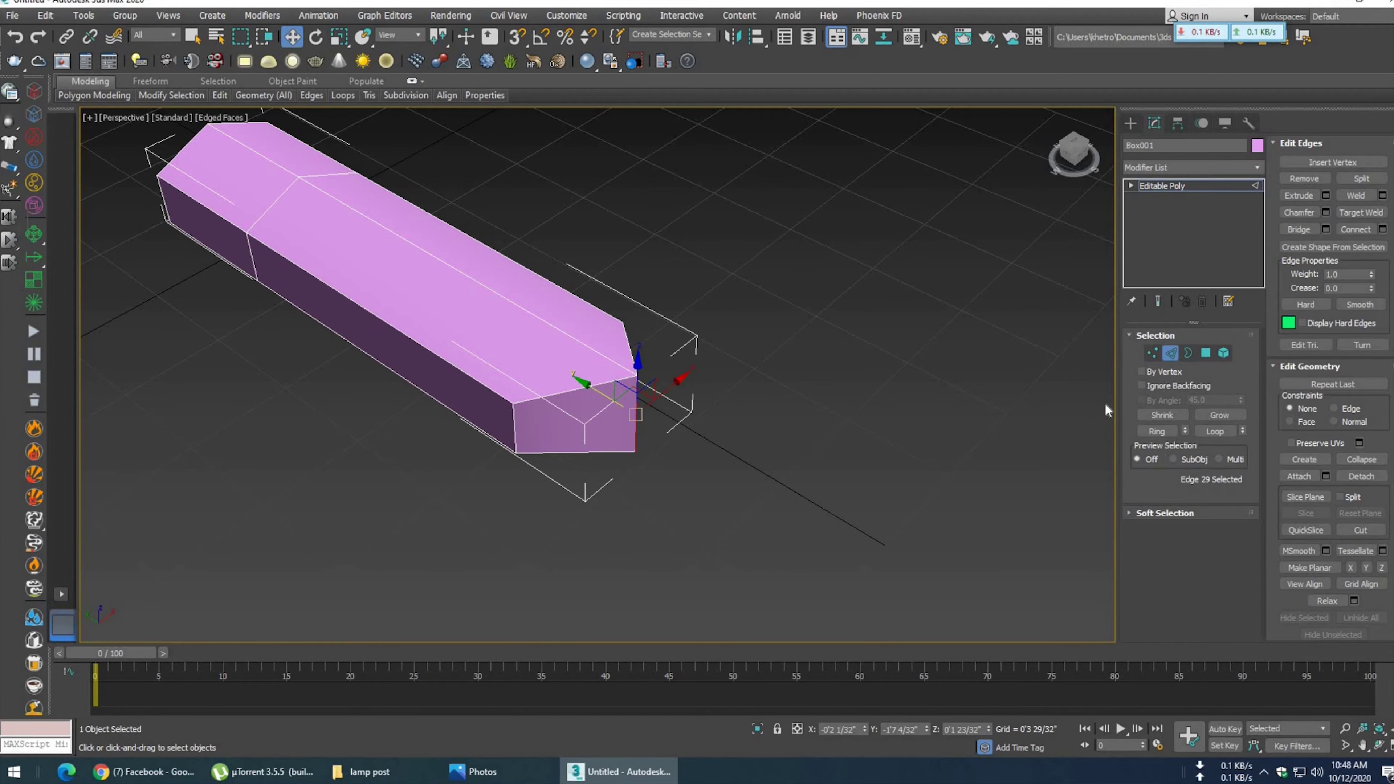
click(1325, 212)
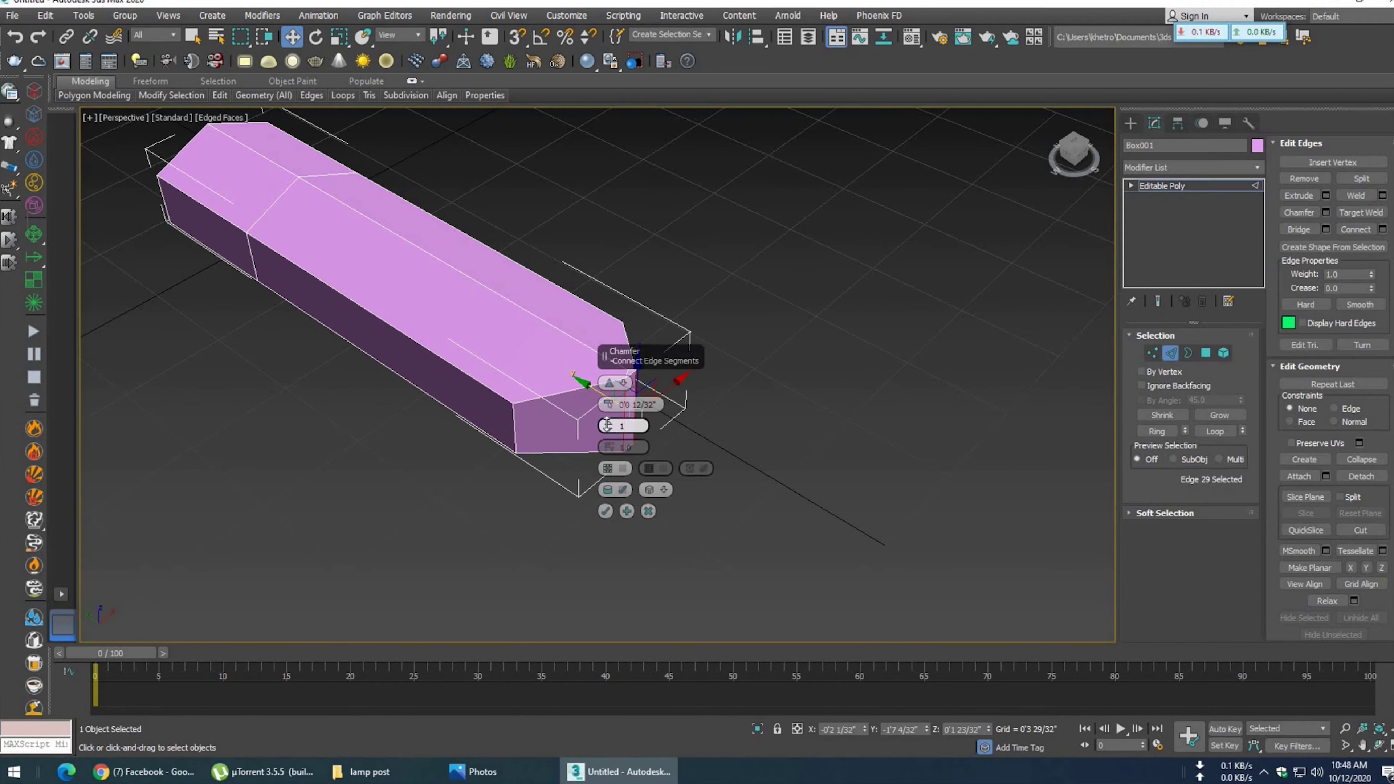
drag(608, 428, 610, 421)
scroll(440, 456, up, 3)
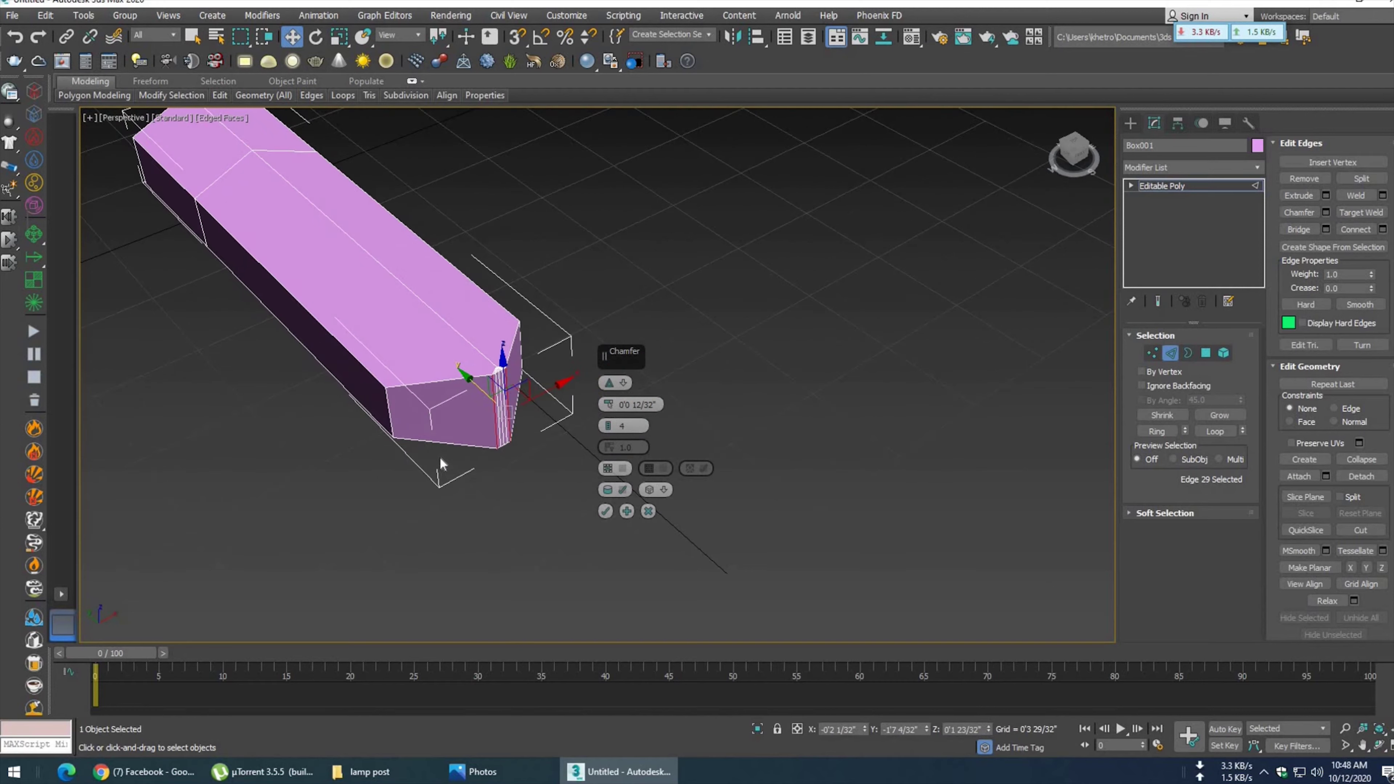
scroll(440, 456, up, 2)
click(648, 511)
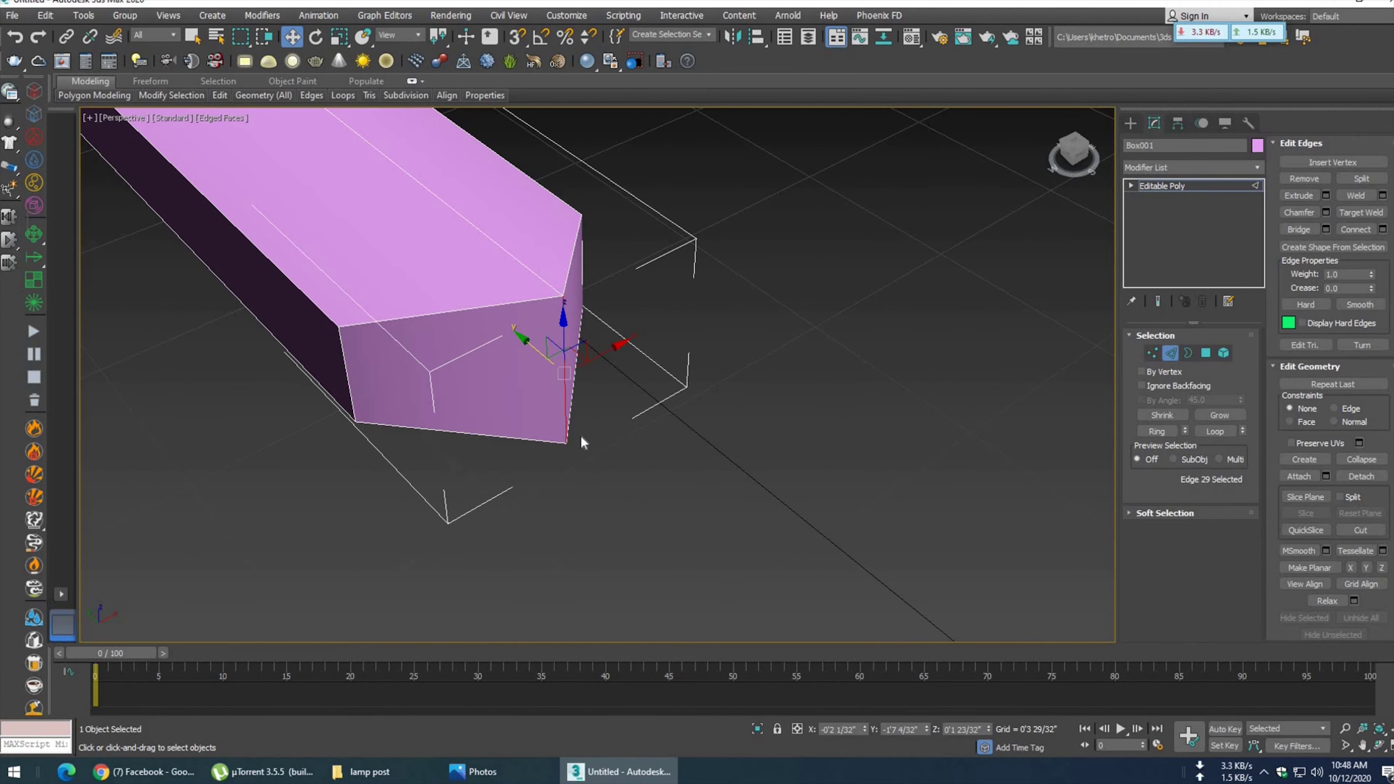
- Chamfer the whole tip edge loop 0'1 21/32" with 4 segments, then exit sub-object mode
click(1215, 431)
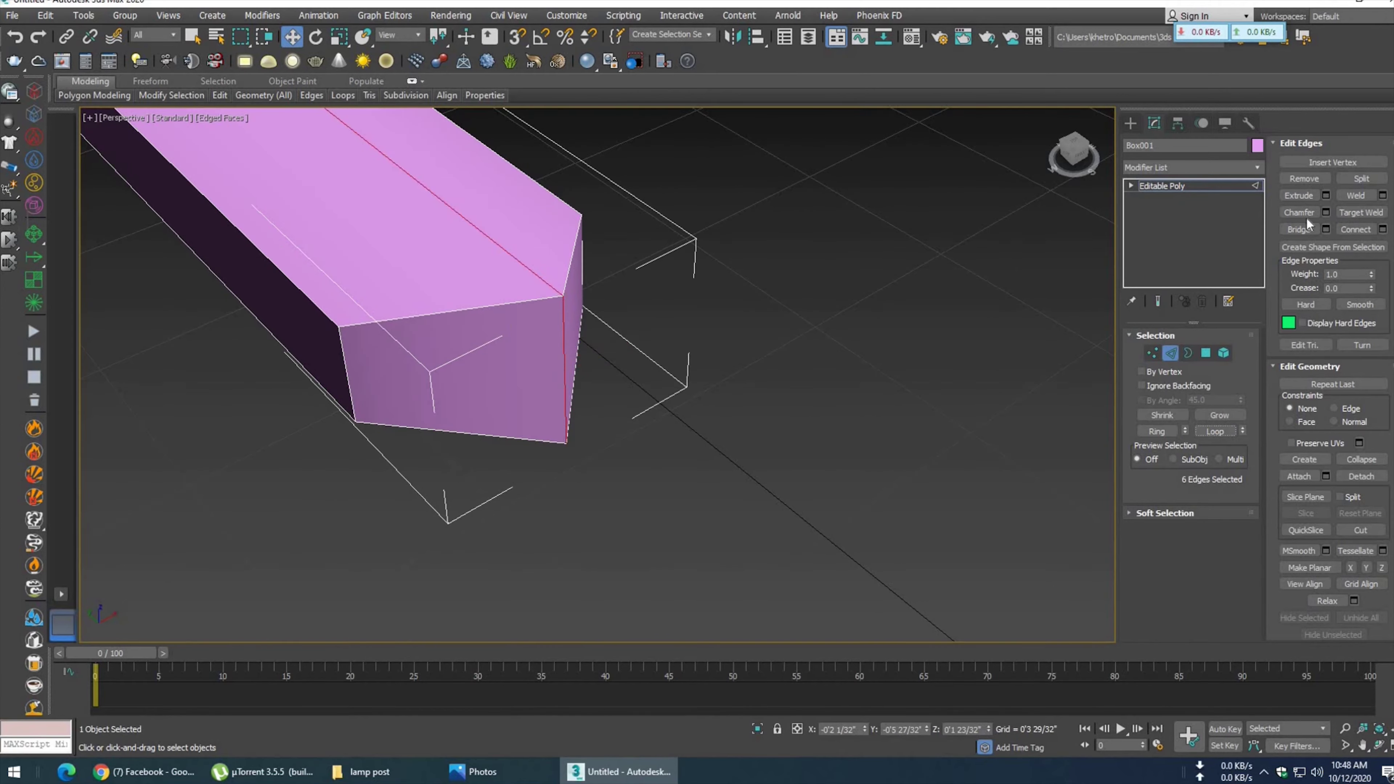
click(1327, 212)
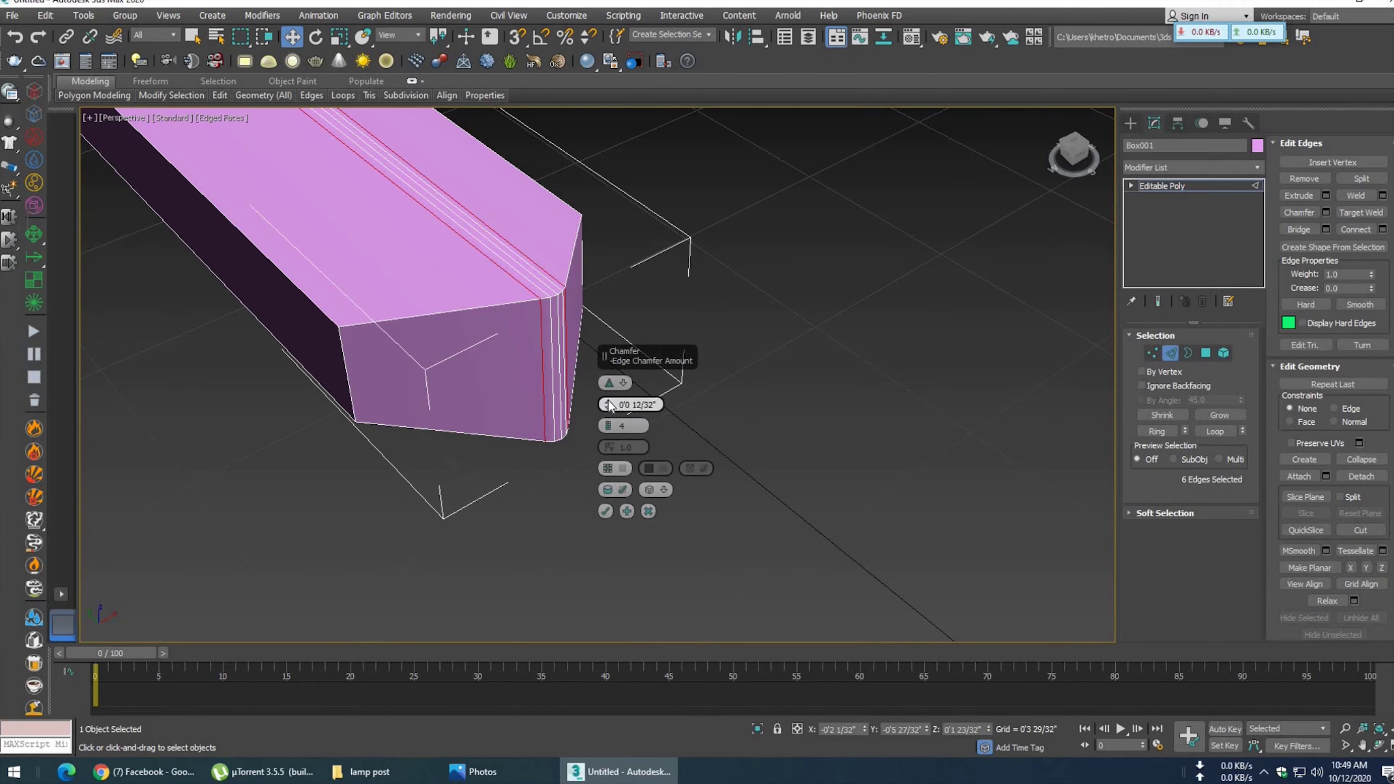
drag(615, 374, 616, 362)
click(605, 511)
click(592, 778)
click(591, 775)
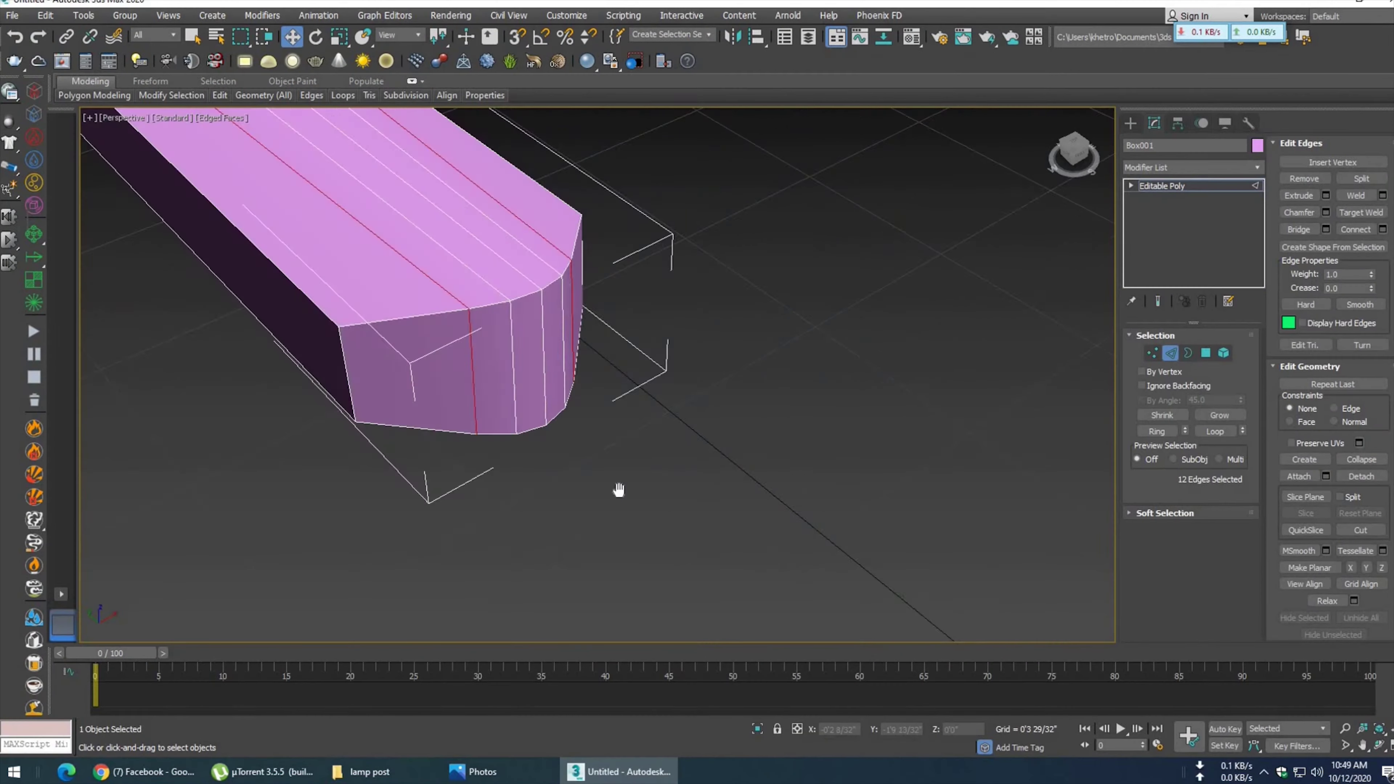
scroll(916, 487, down, 5)
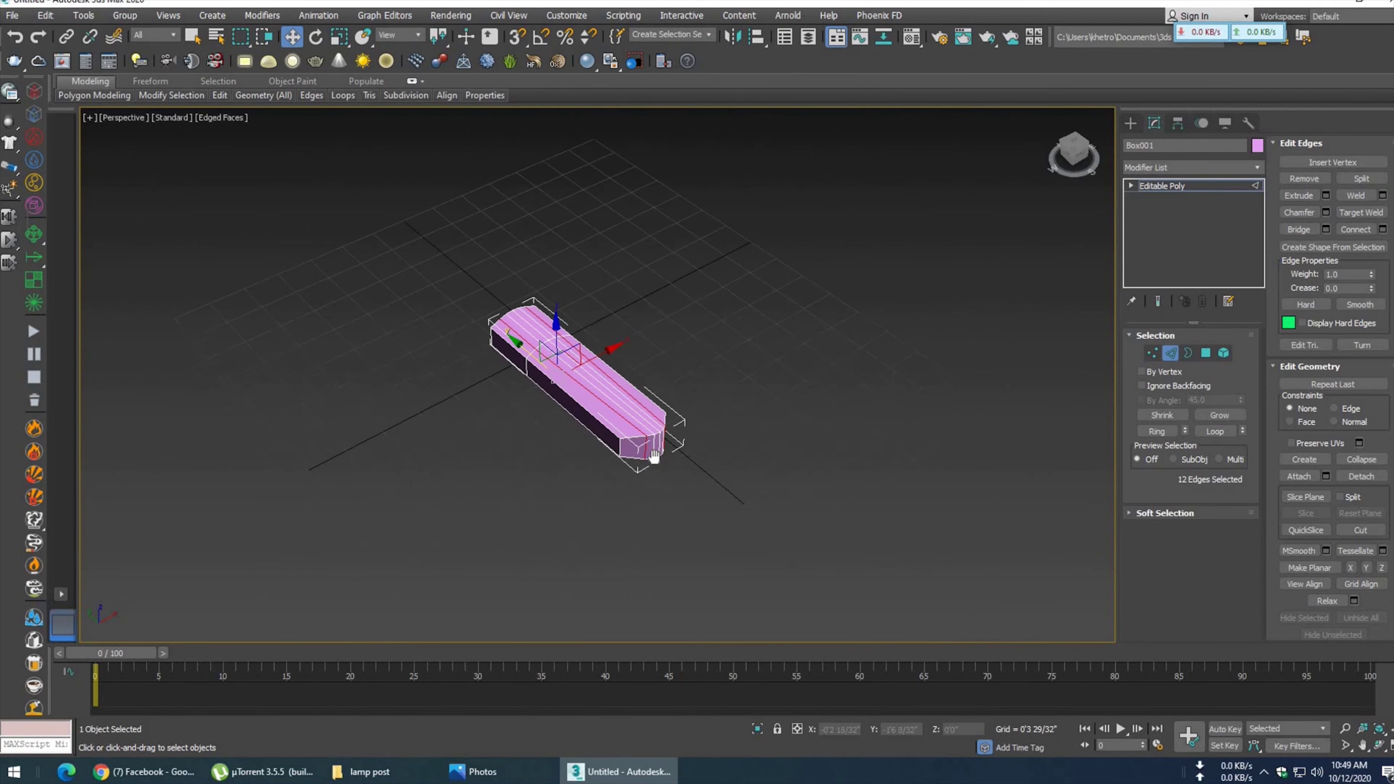
click(1172, 350)
scroll(601, 436, up, 3)
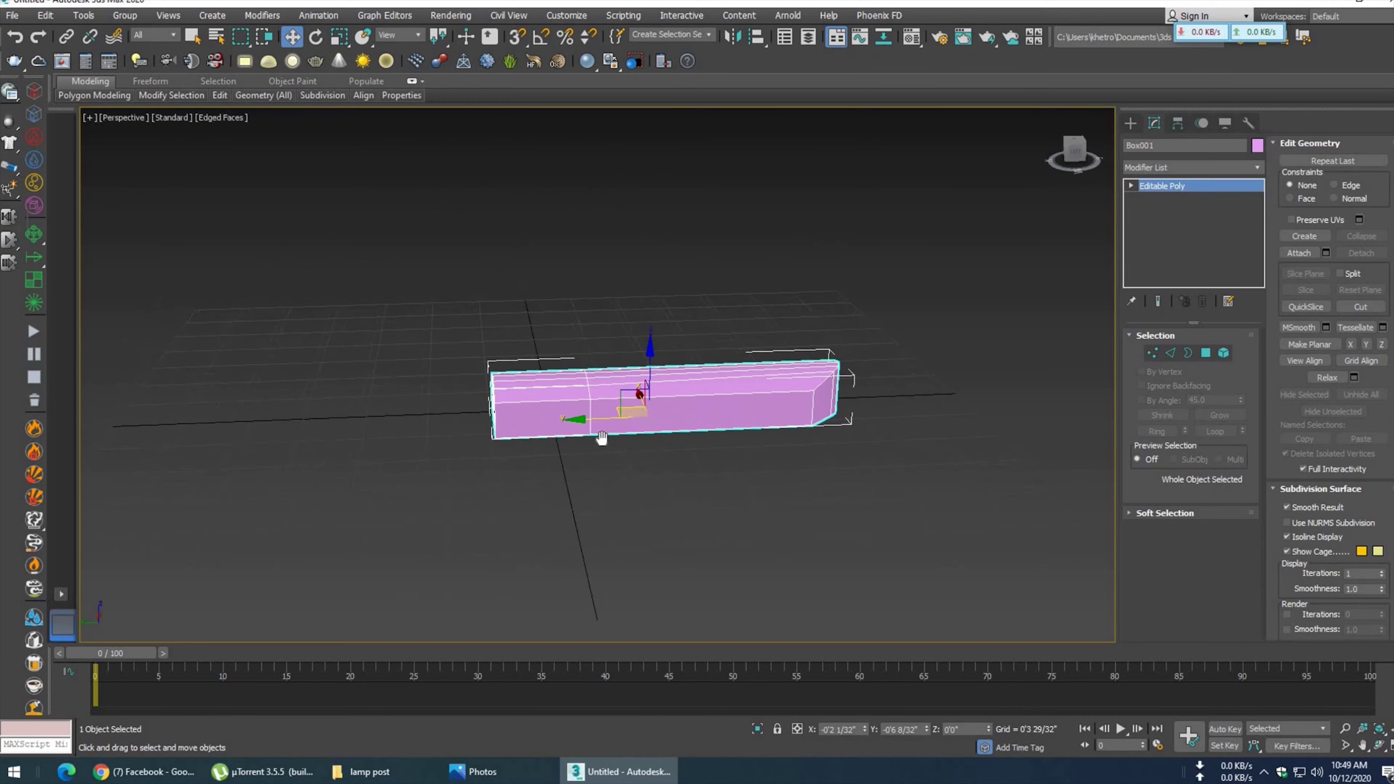
- Select six polygons along the underside of the box's end using Grow
click(596, 774)
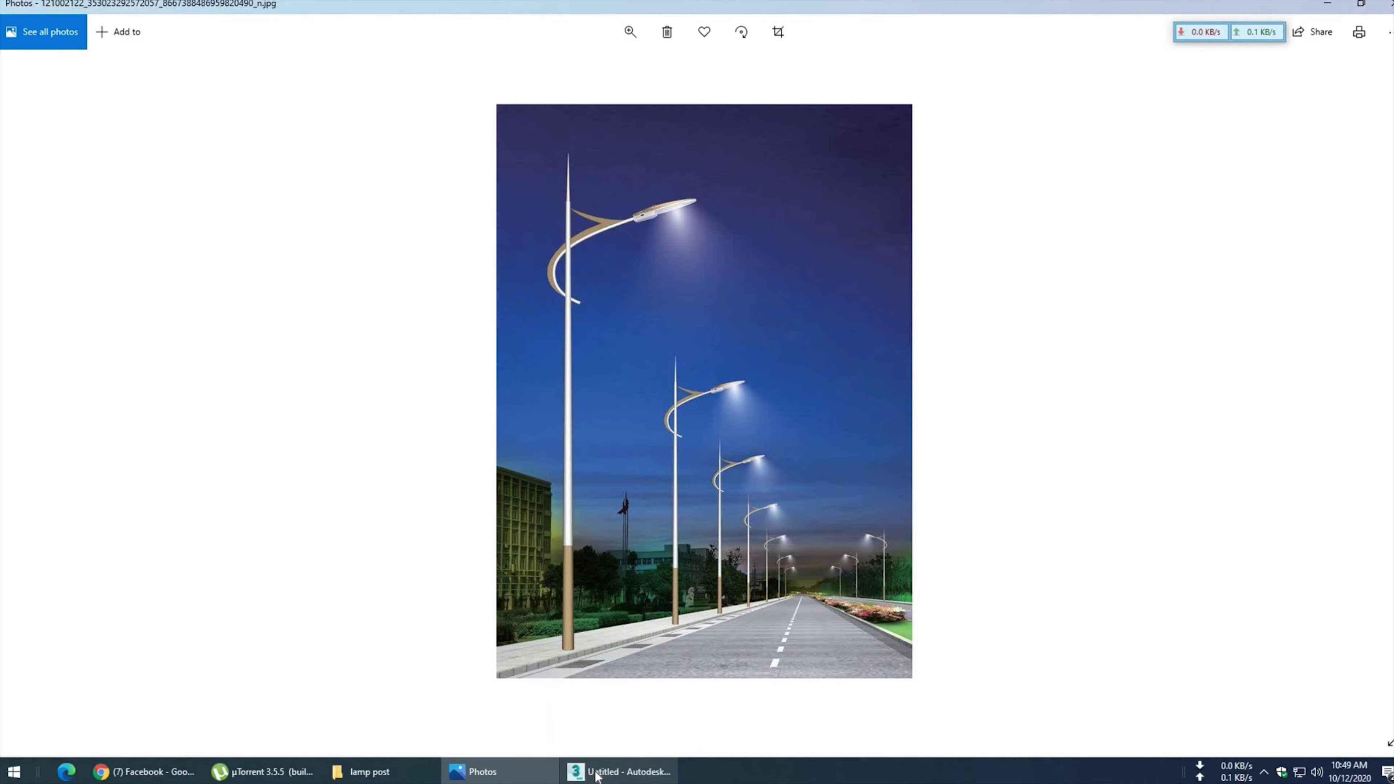
click(595, 774)
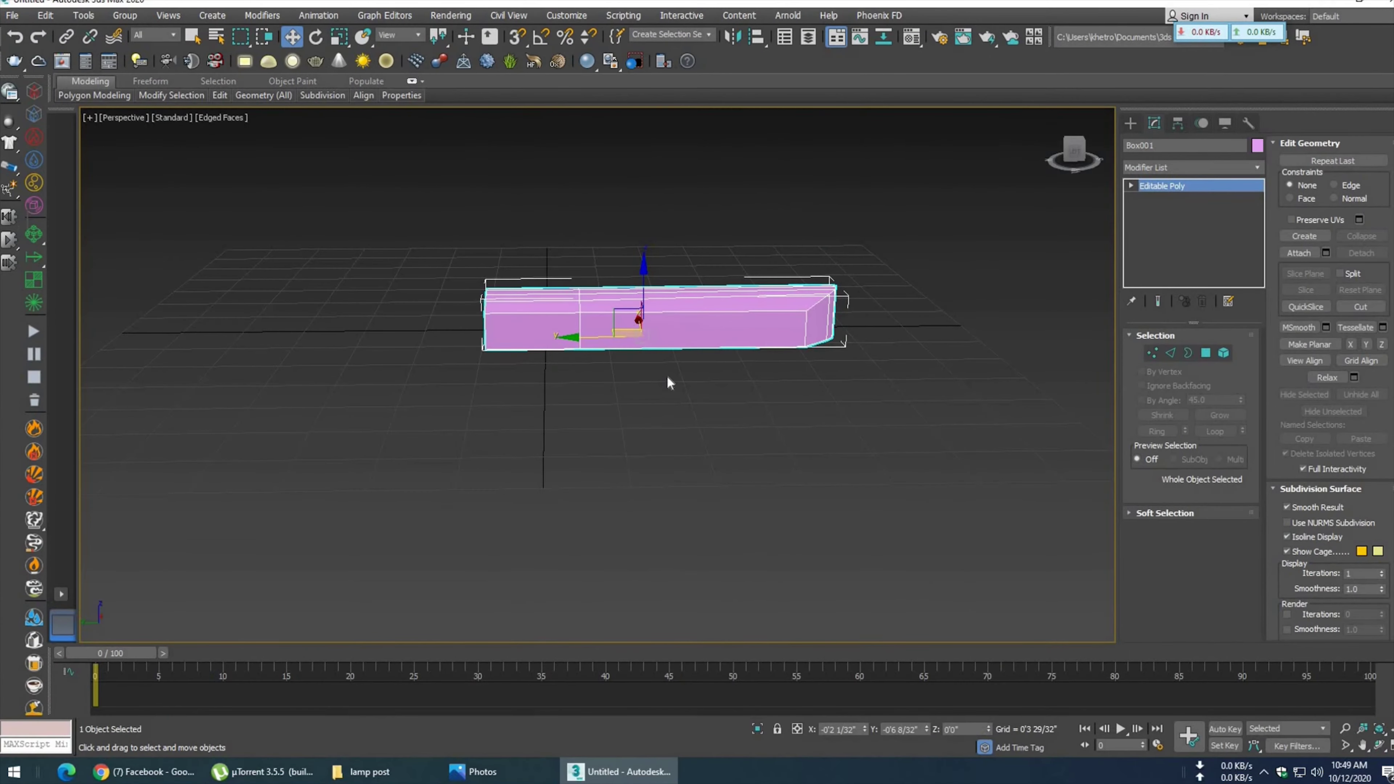
alt+middle_drag(668, 383, 546, 360)
scroll(560, 383, up, 5)
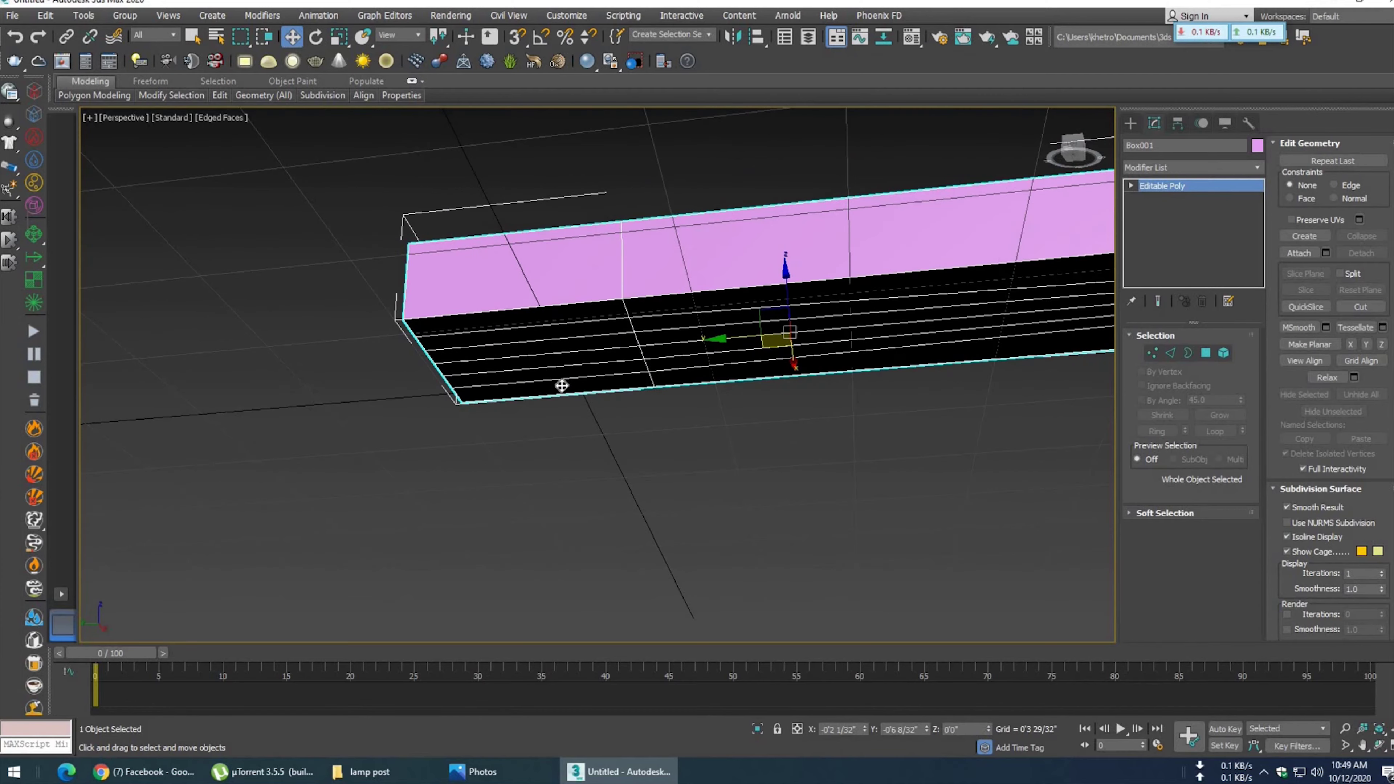
click(1206, 353)
mouse_move(604, 380)
alt+middle_down()
mouse_move(602, 430)
mouse_move(576, 299)
alt+middle_up()
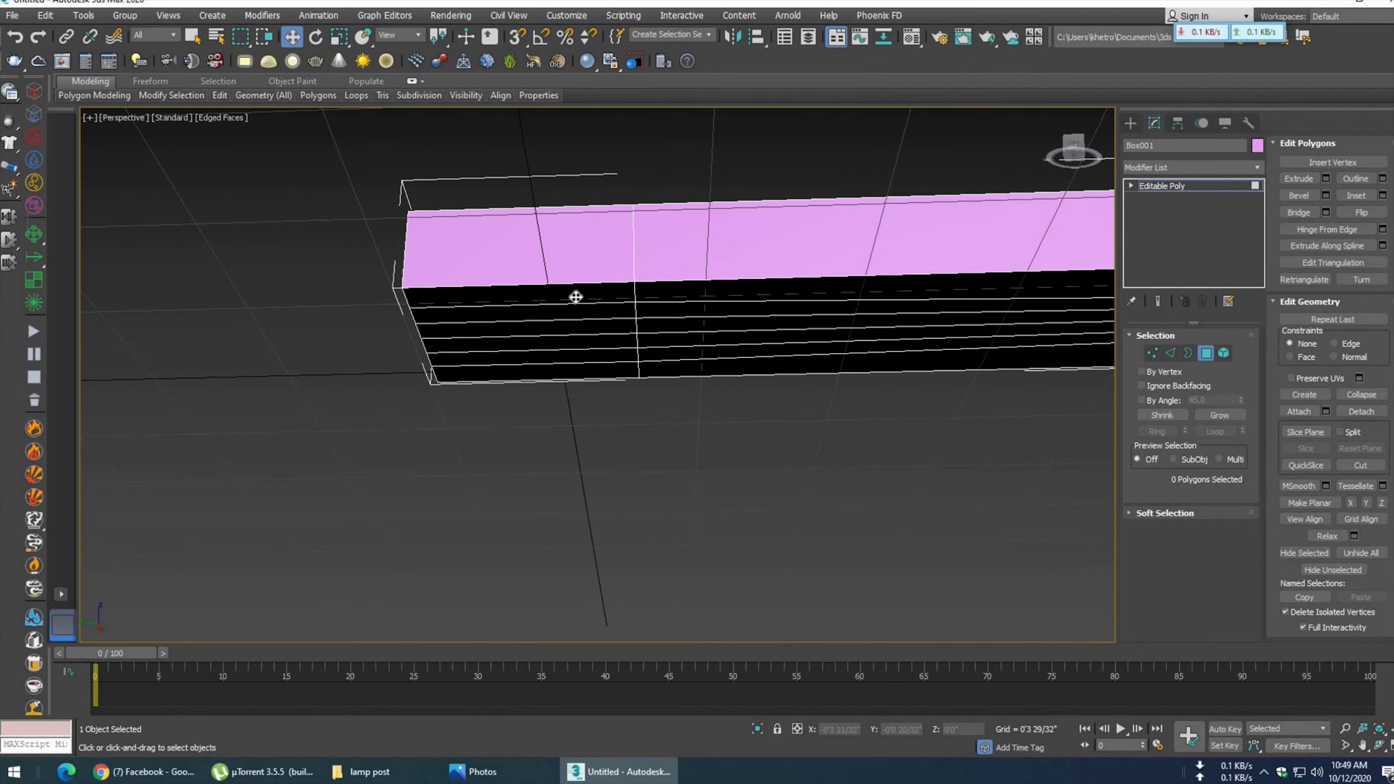
click(576, 297)
ctrl+click(597, 339)
ctrl+click(597, 374)
- Inset the six underside polygons by 0'0 4/32"
alt+middle_drag(591, 380, 625, 758)
click(625, 769)
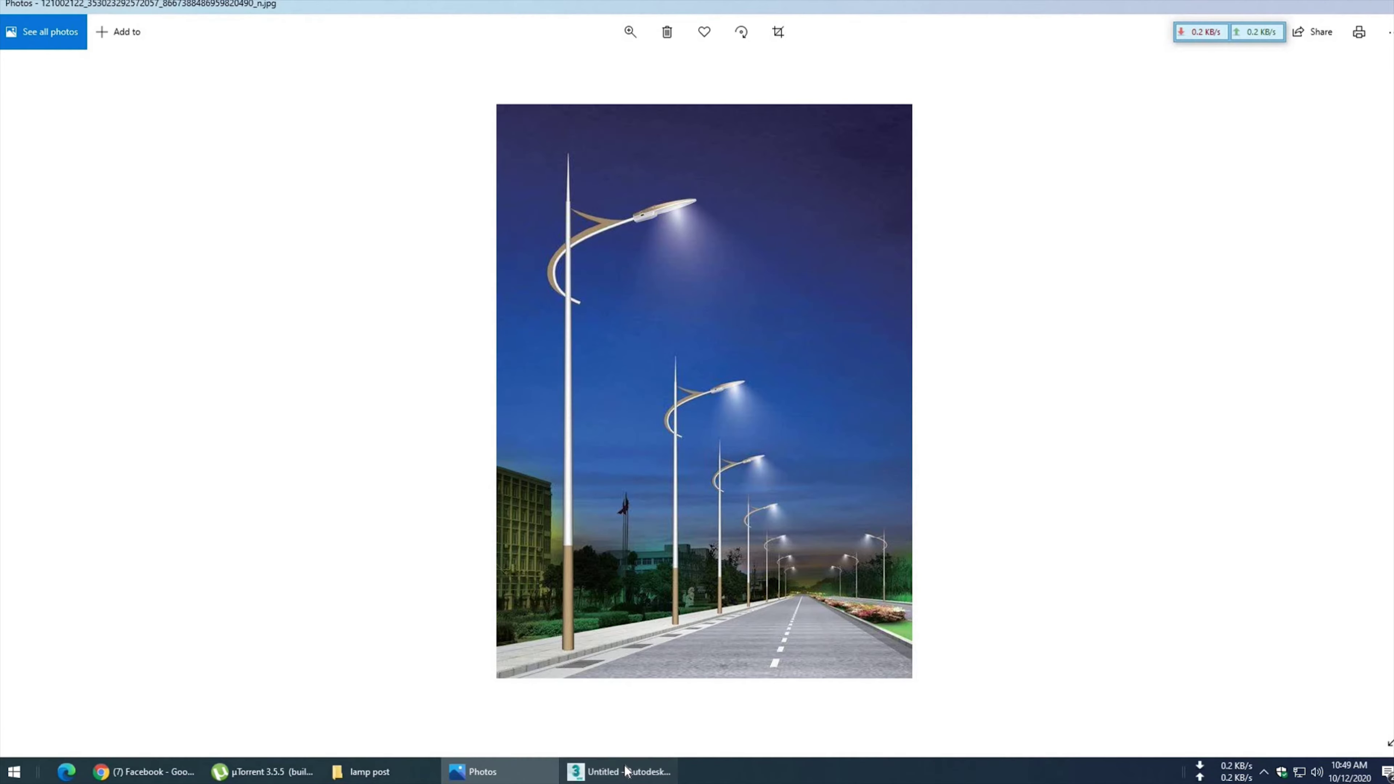
click(619, 772)
click(1383, 196)
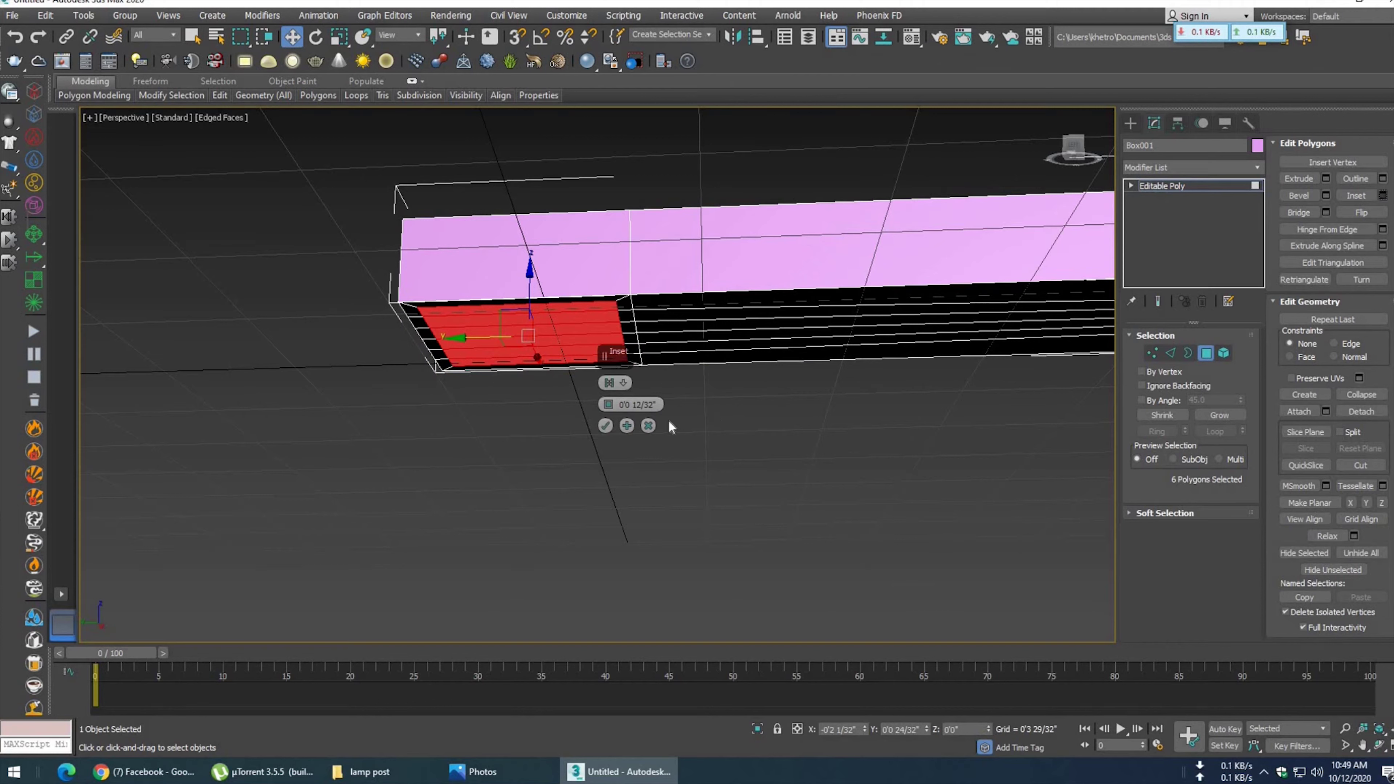
drag(608, 404, 609, 405)
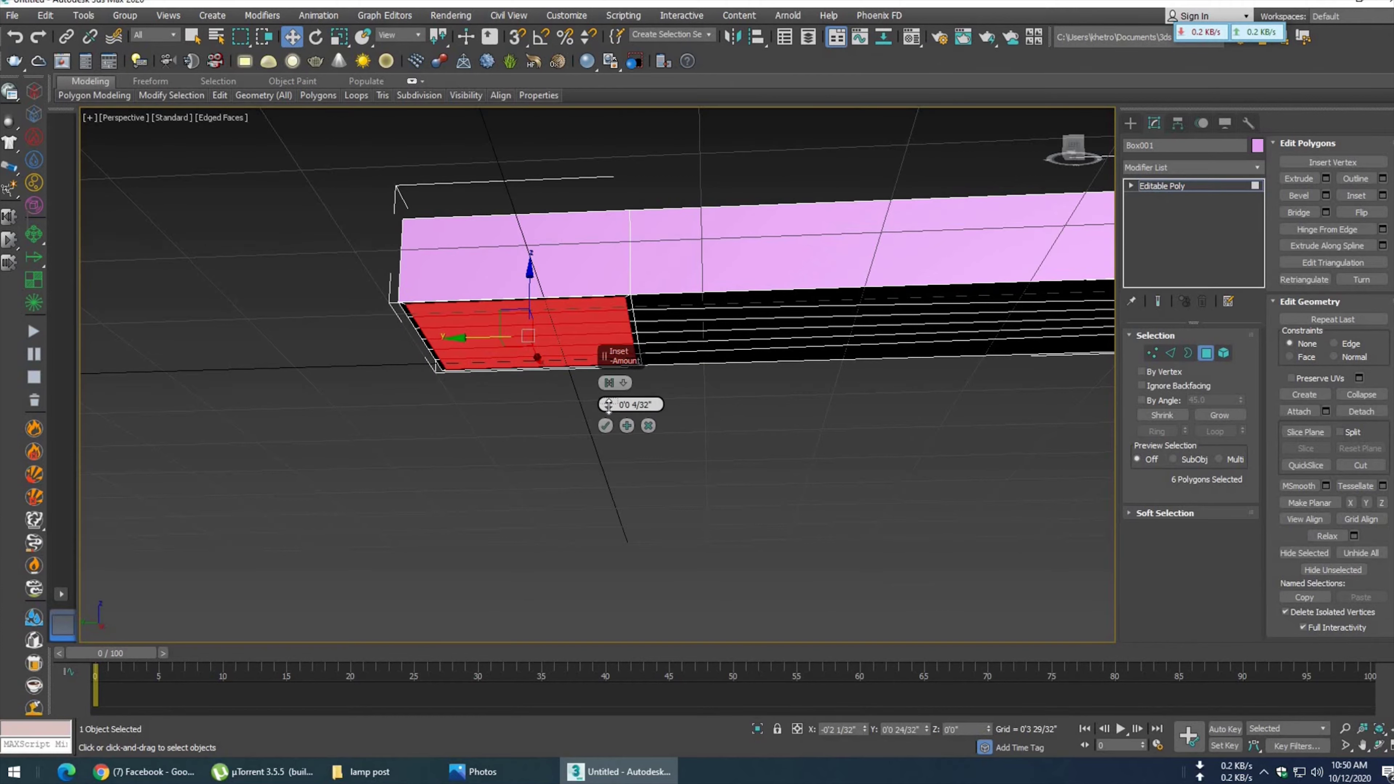
click(606, 426)
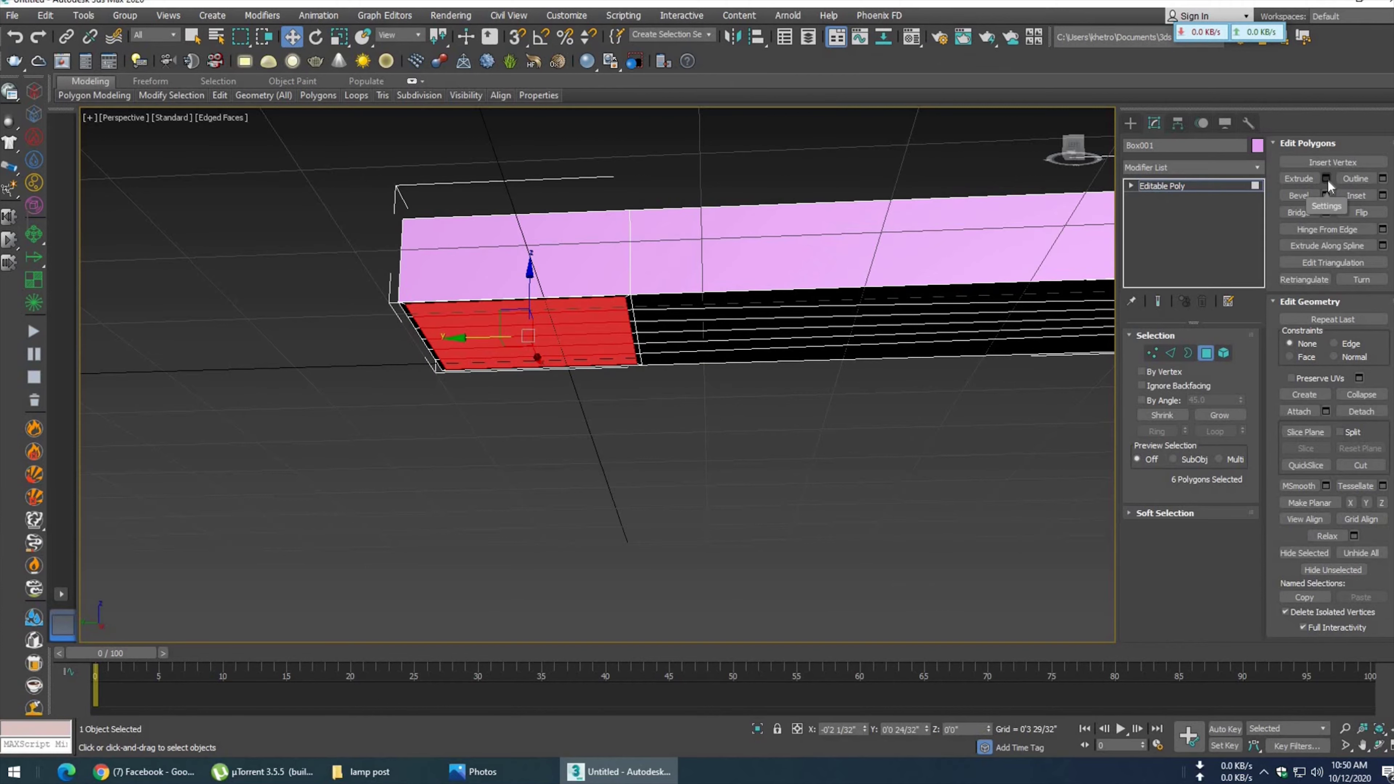
- Try a 0'1 2/32" extrusion on them, then undo it so they stay flush
click(1325, 178)
drag(609, 406, 618, 459)
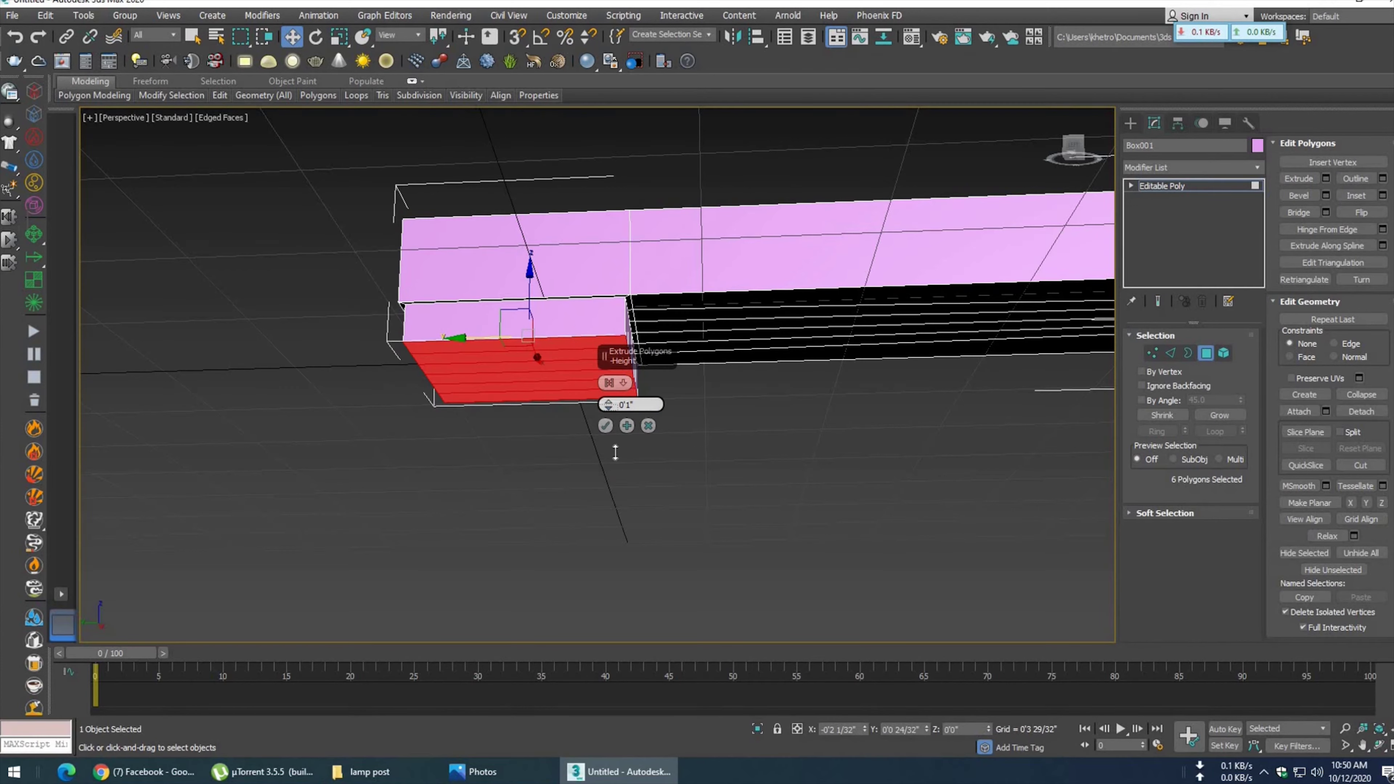
click(607, 426)
click(592, 773)
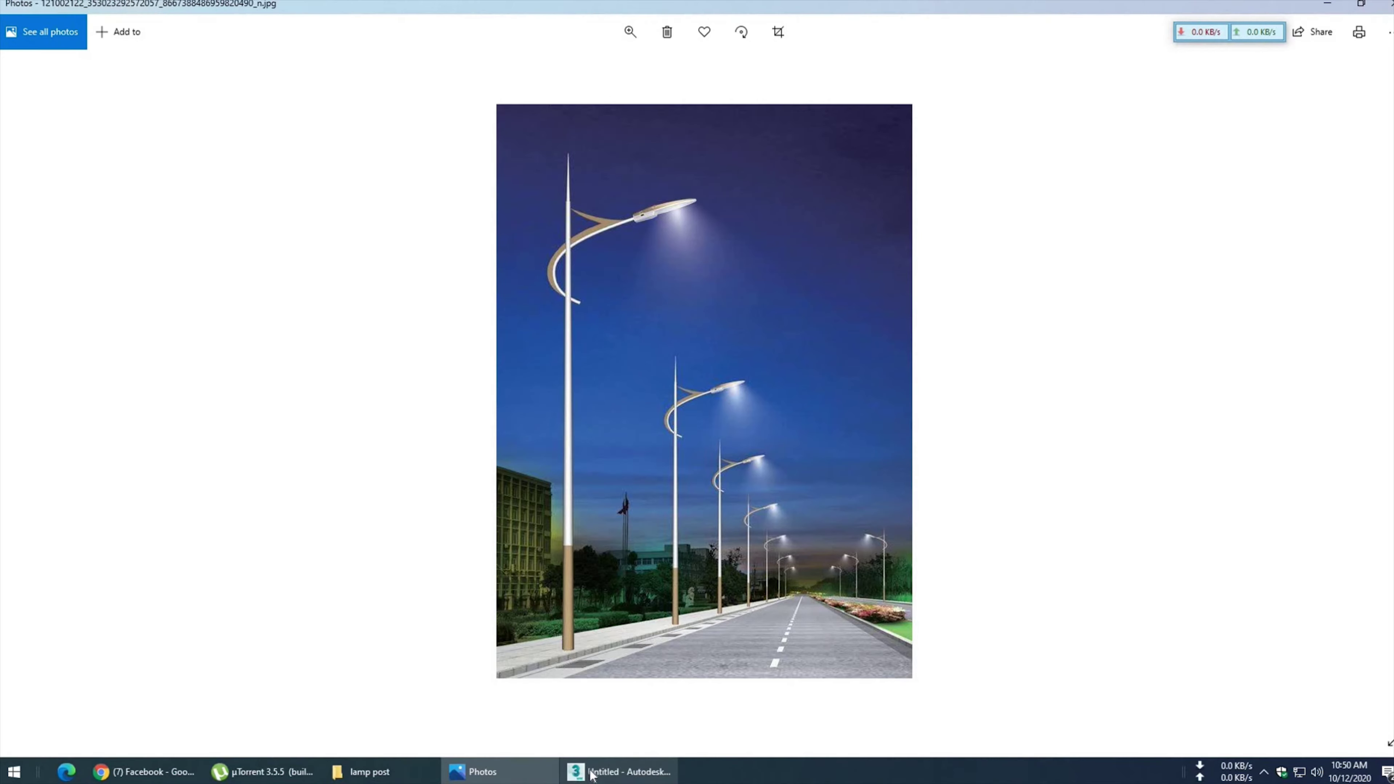
click(592, 772)
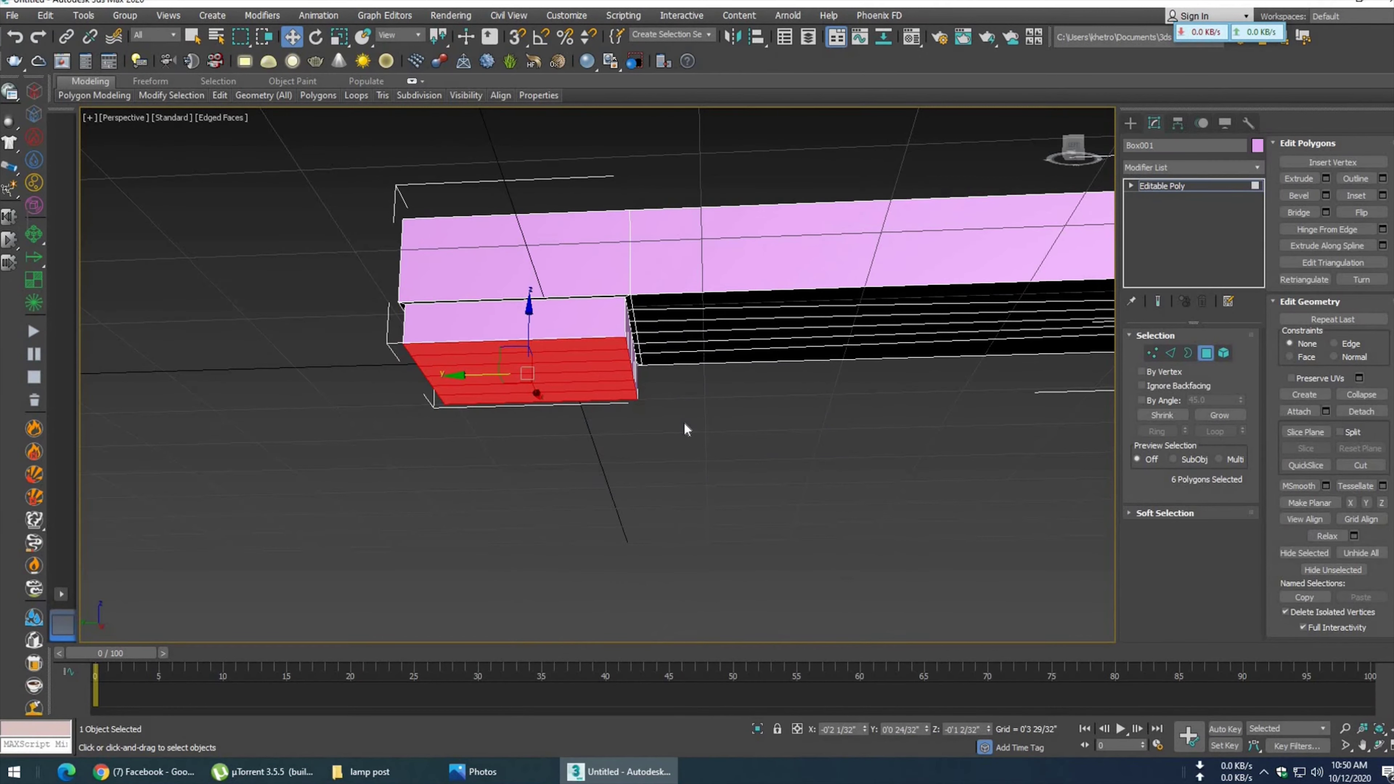
key(ctrl+z)
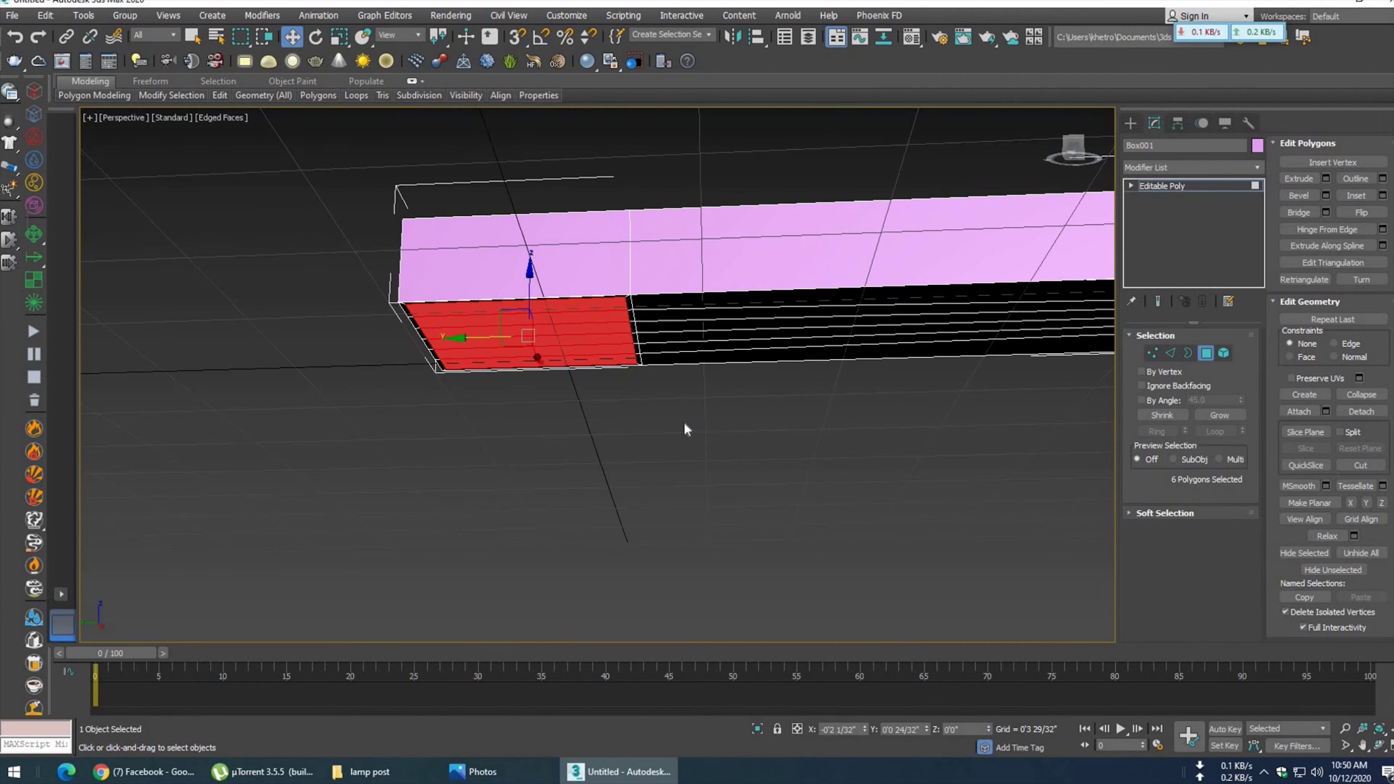
- In the left view, select all of the box's vertices and tilt them about 16.63°
key(l)
scroll(637, 448, up, 5)
scroll(637, 451, up, 5)
click(1160, 353)
key(ctrl+a)
key(e)
drag(650, 221, 674, 224)
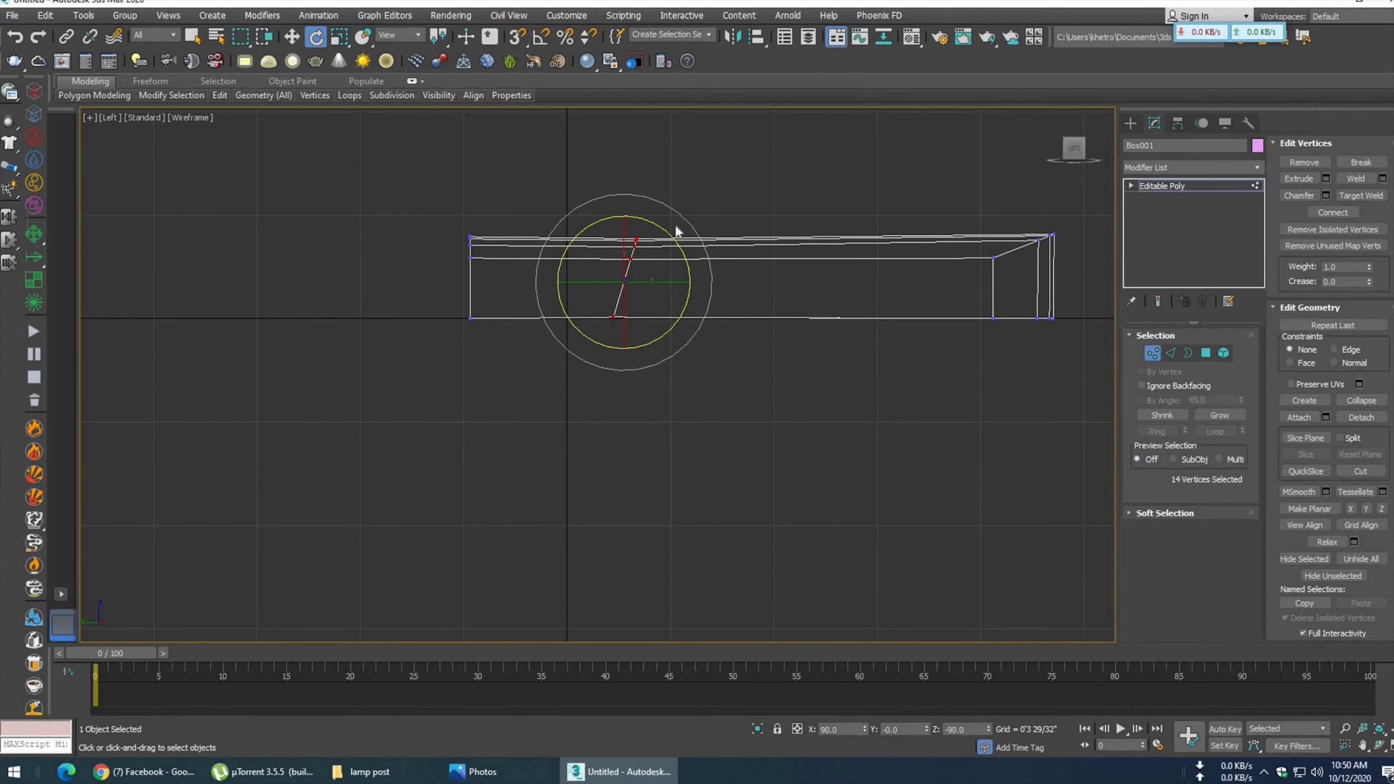
- Fine-tune the vertex rotation and return to the perspective view with the Move tool
click(615, 772)
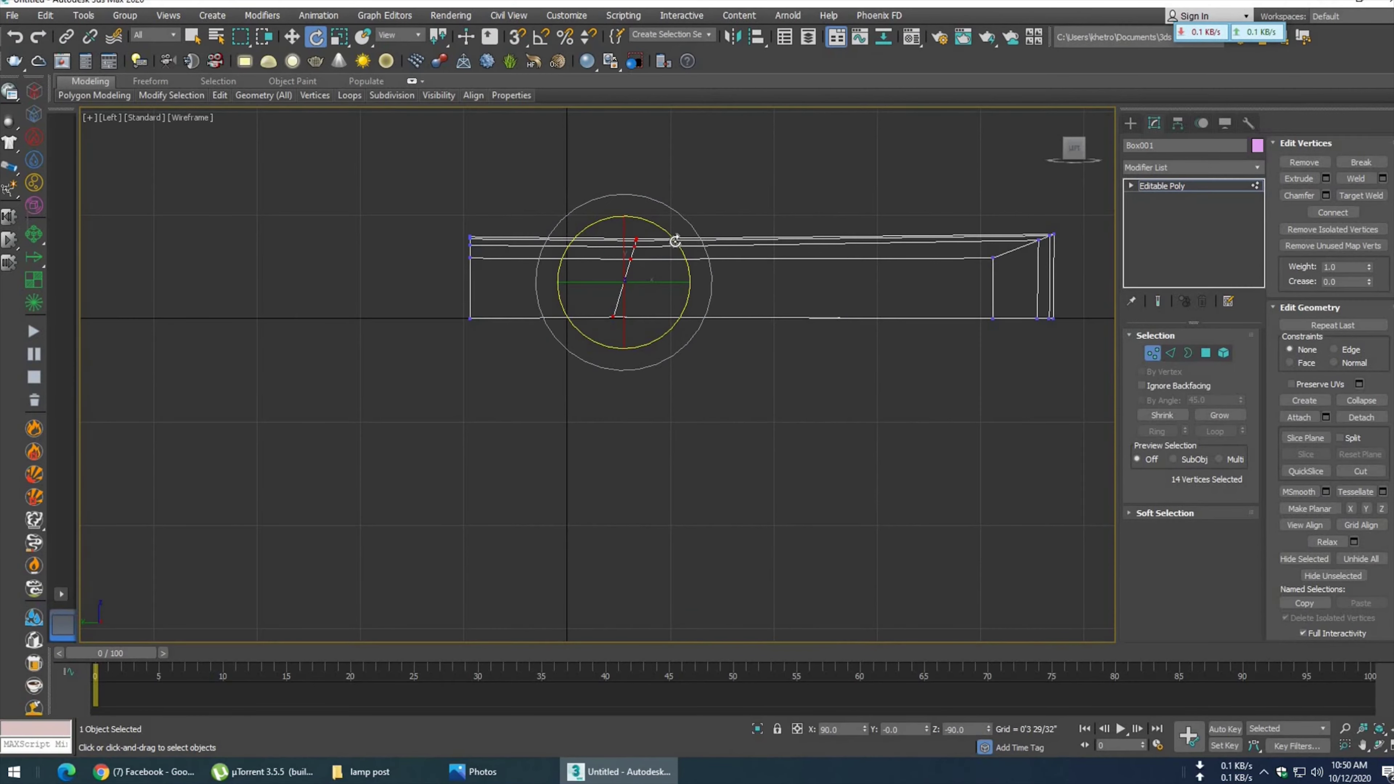
drag(674, 241, 671, 238)
key(p)
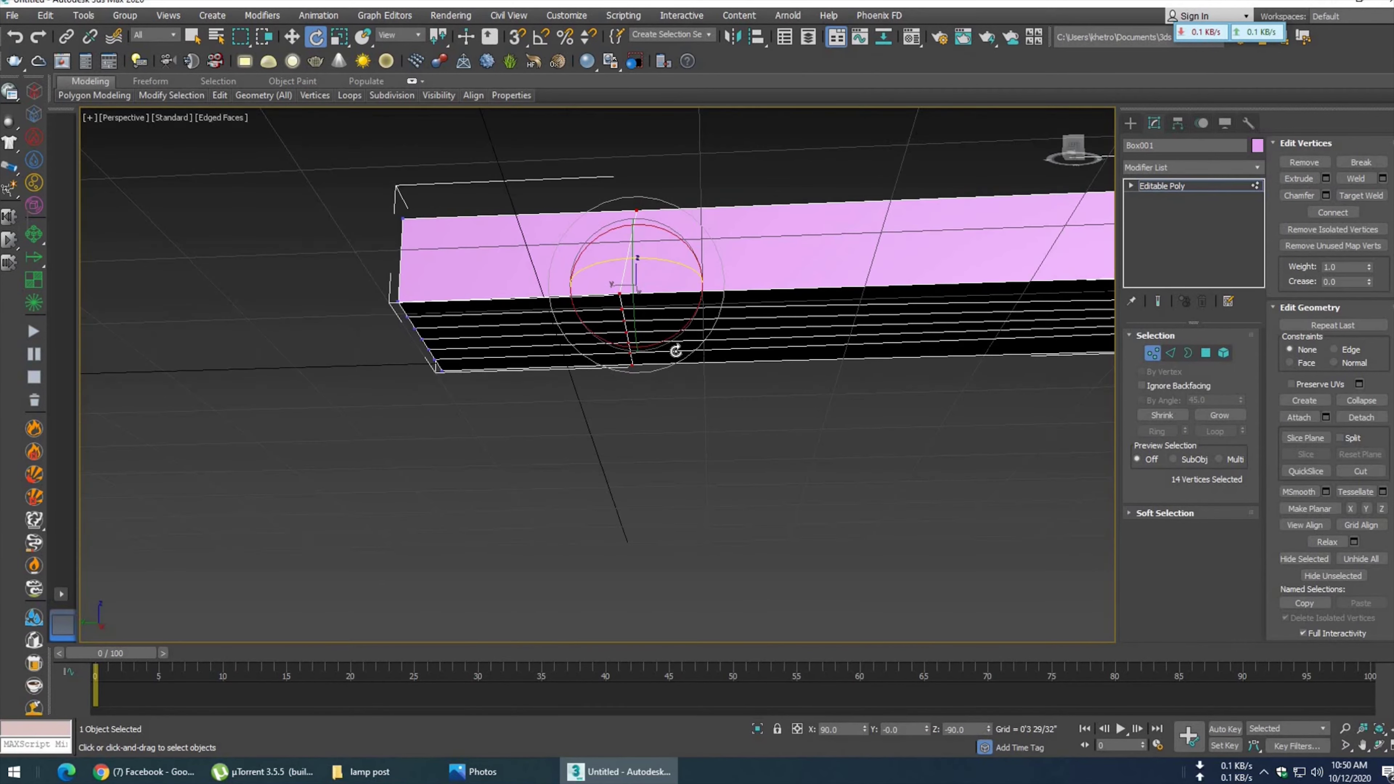
scroll(676, 351, up, 3)
scroll(669, 382, down, 3)
click(292, 36)
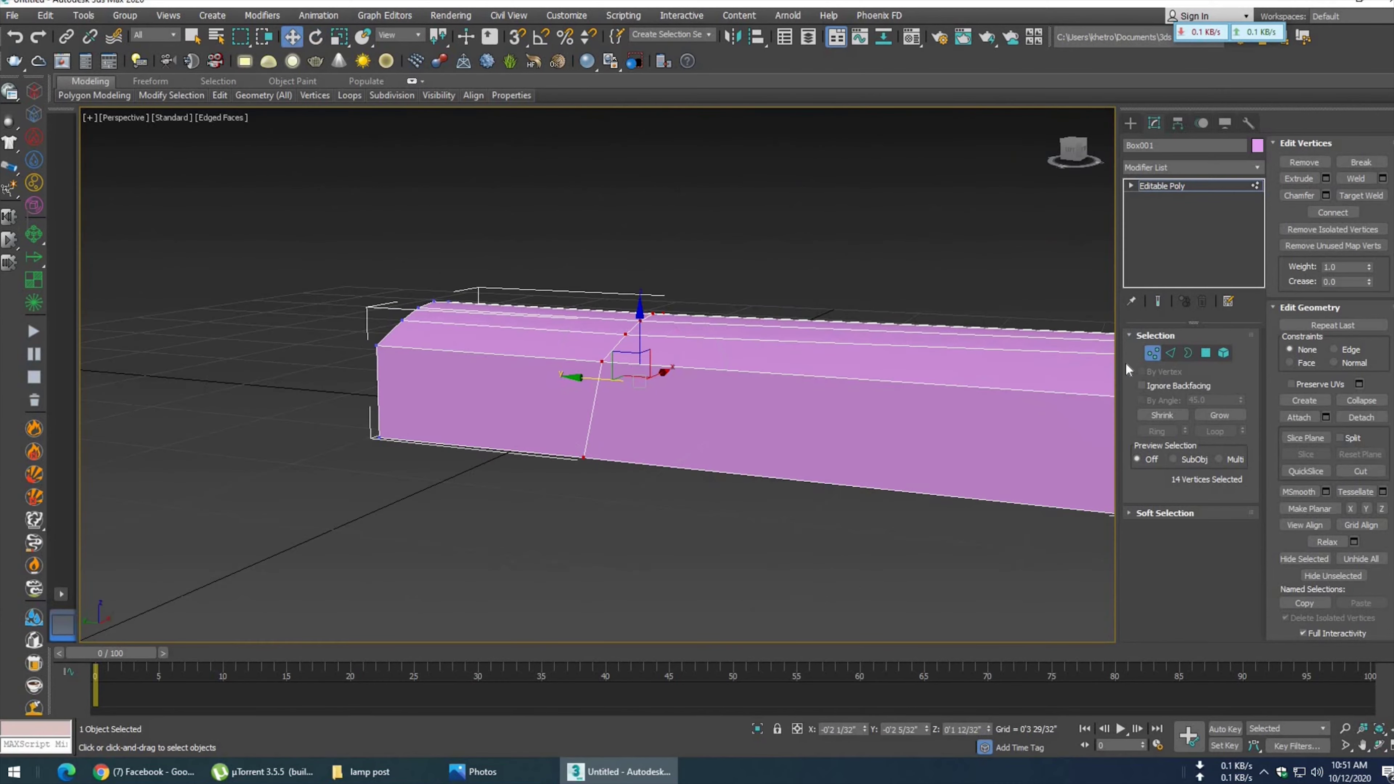
click(1152, 353)
- Extrude the six underside polygons downward by 0'0 29/32"
drag(796, 305, 791, 203)
alt+middle_drag(722, 419, 653, 476)
scroll(653, 476, down, 3)
scroll(741, 399, up, 4)
alt+middle_drag(740, 399, 694, 345)
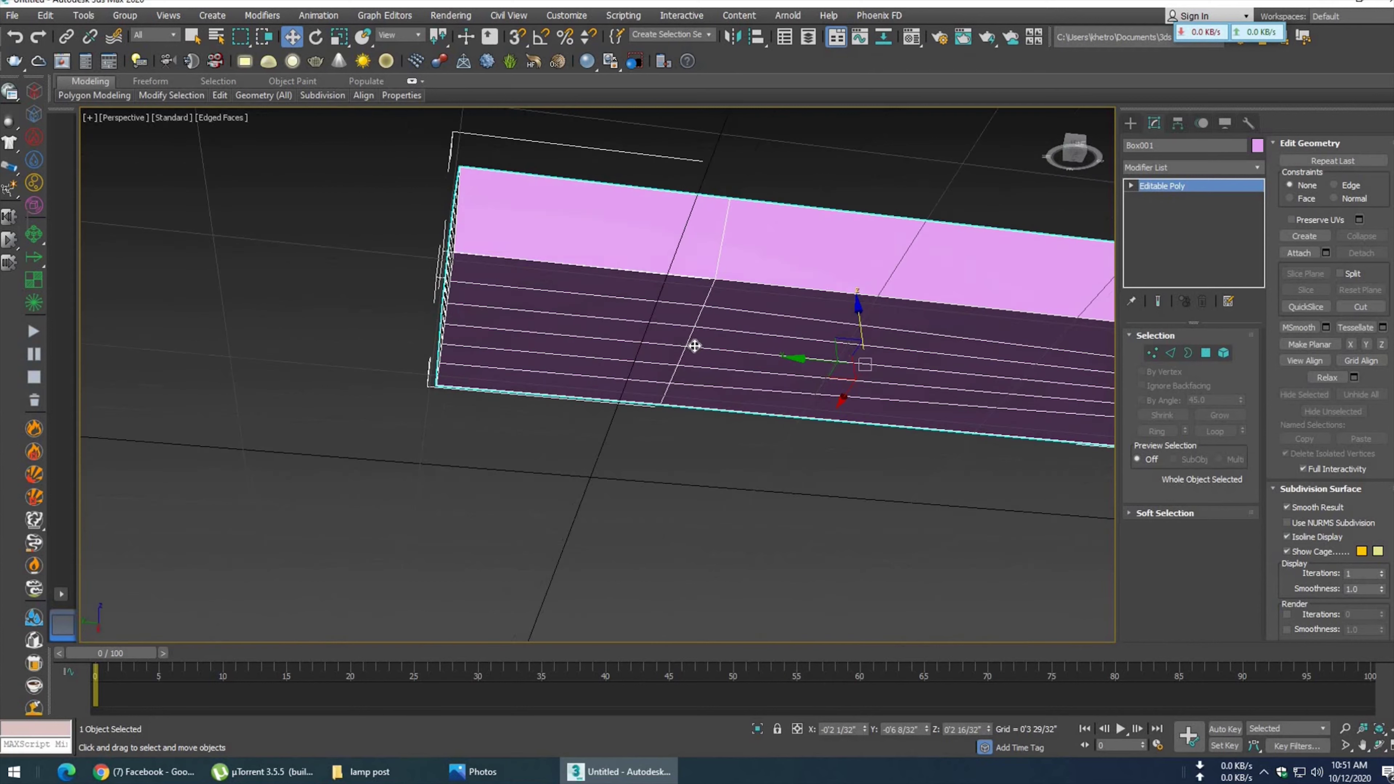
key(4)
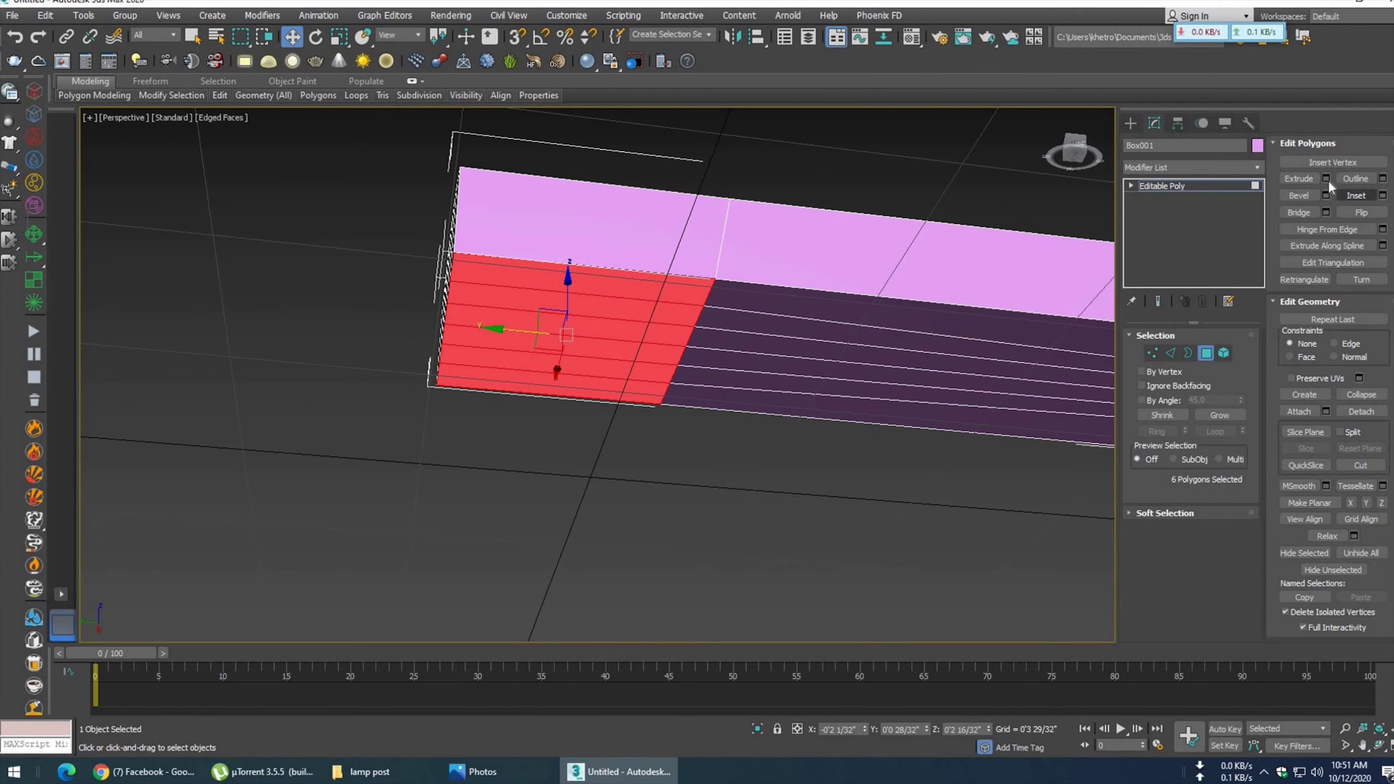
click(1327, 179)
drag(608, 405, 617, 460)
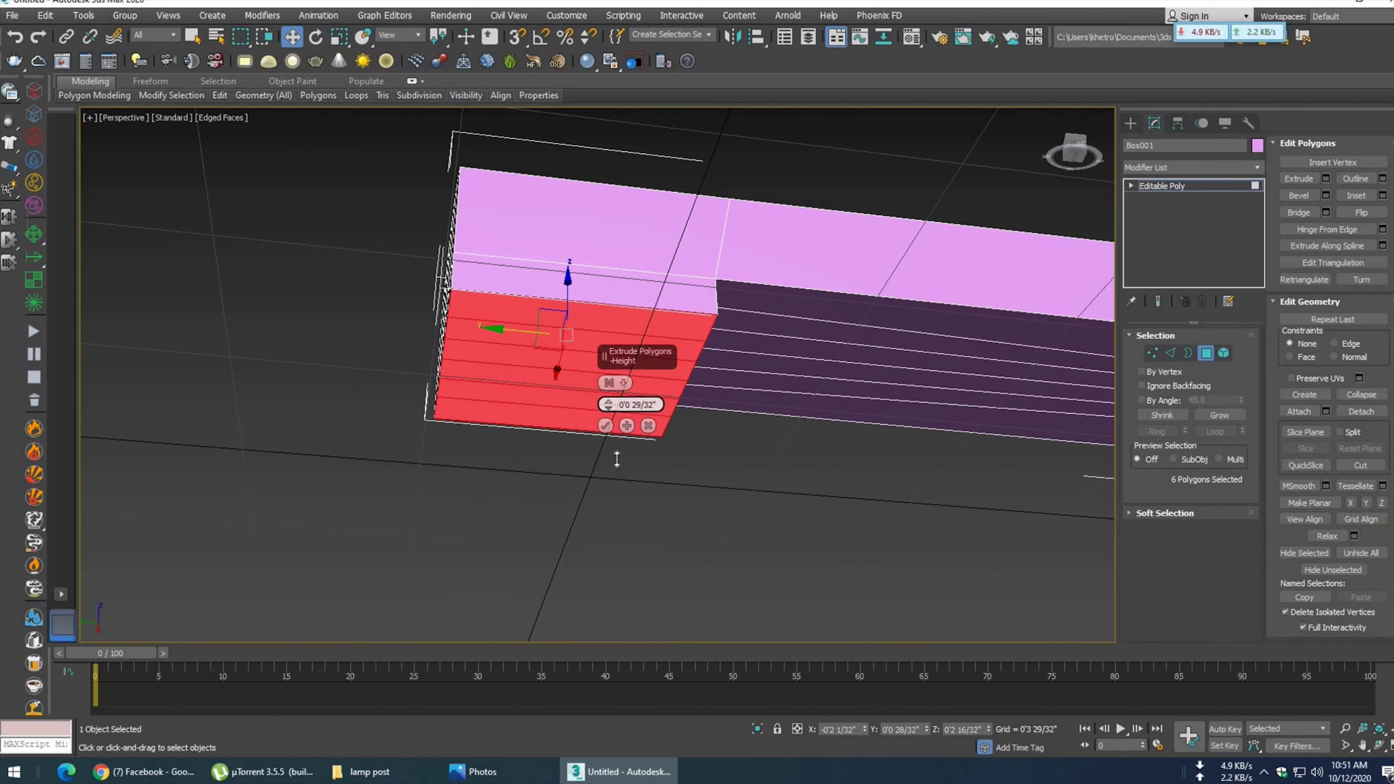
- Compare with the reference photo in front and side views, then commit the downward extrusion
click(503, 772)
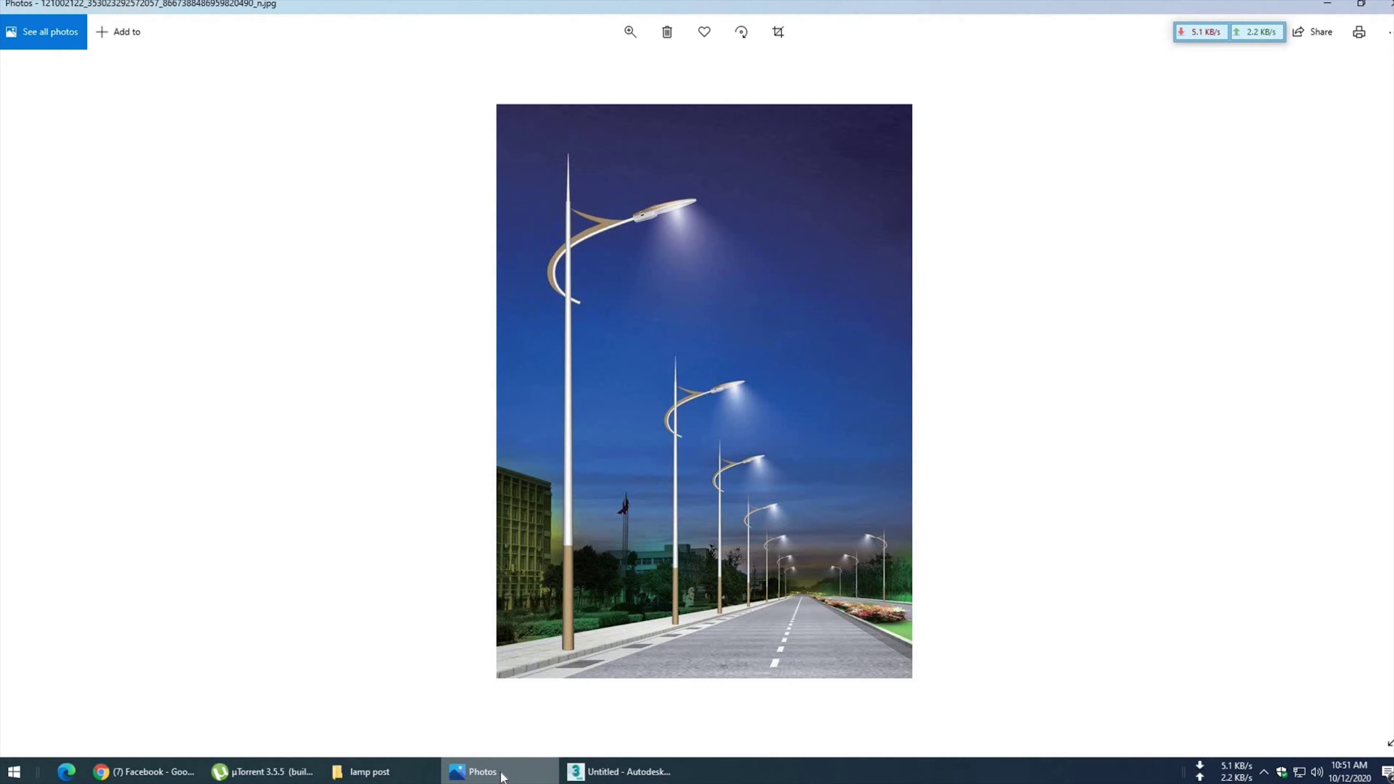
click(503, 771)
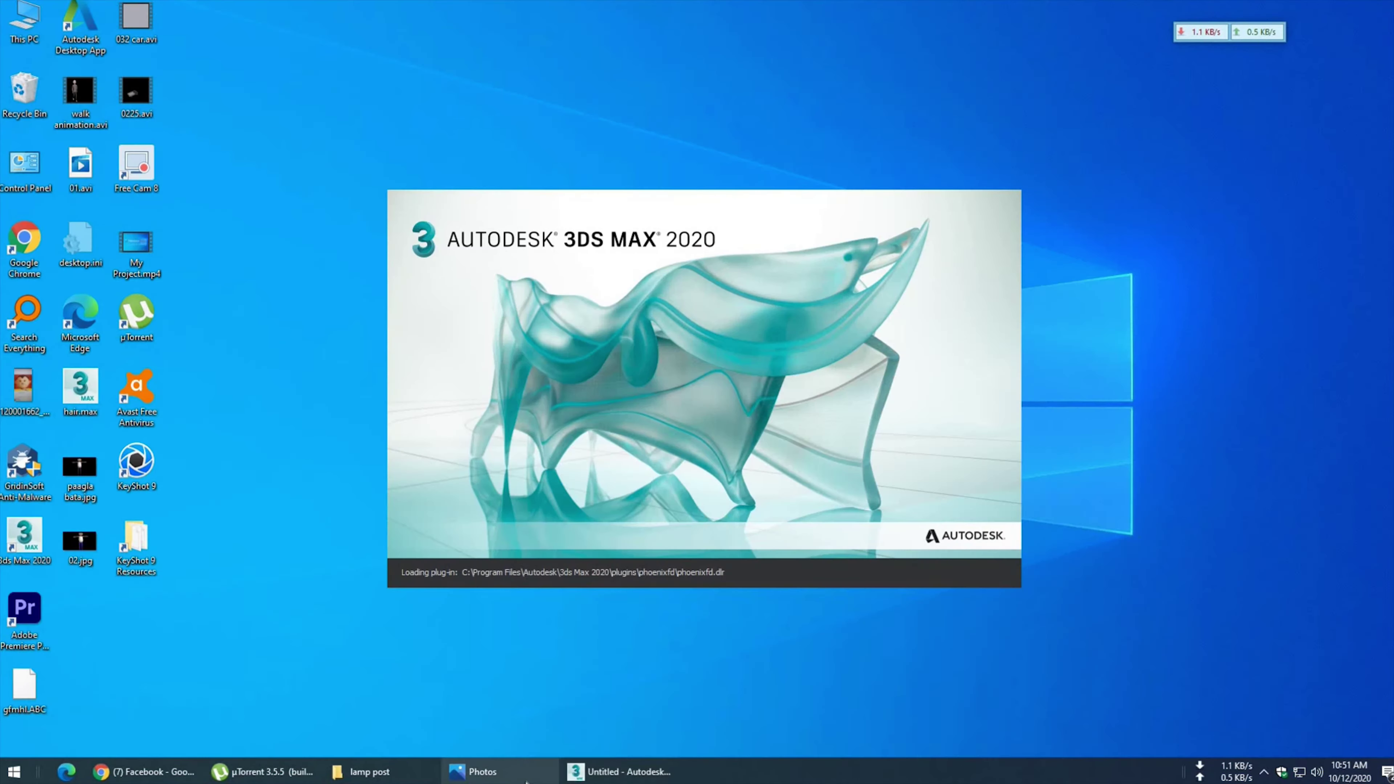
click(526, 779)
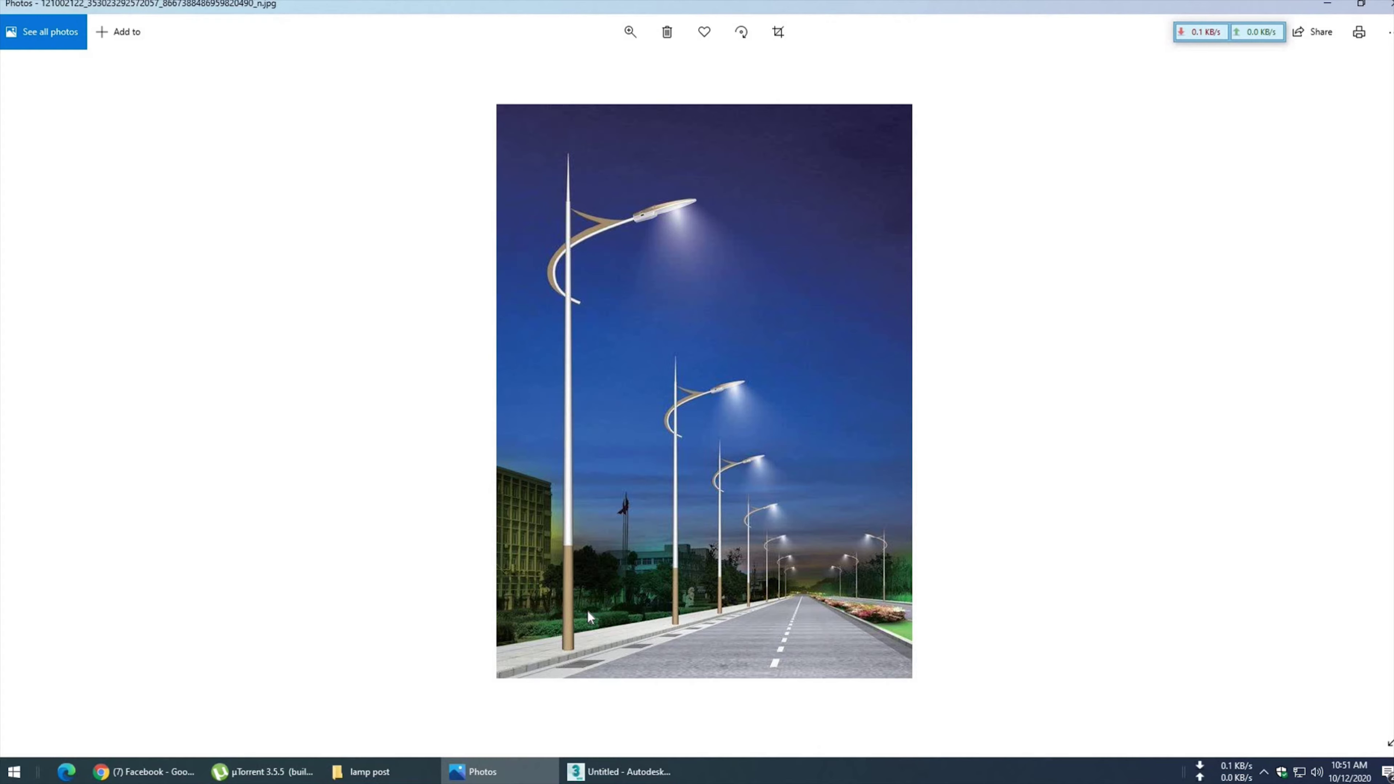
click(582, 772)
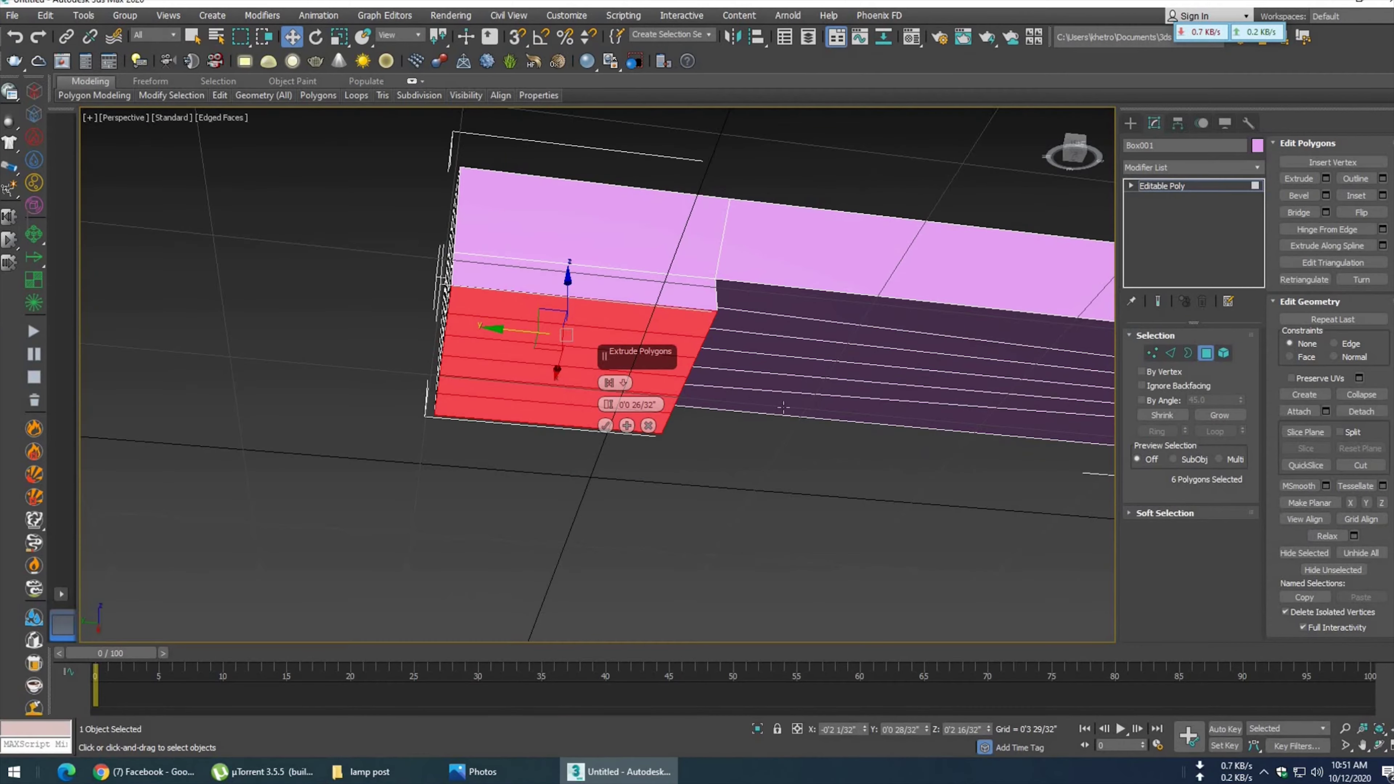
key(f)
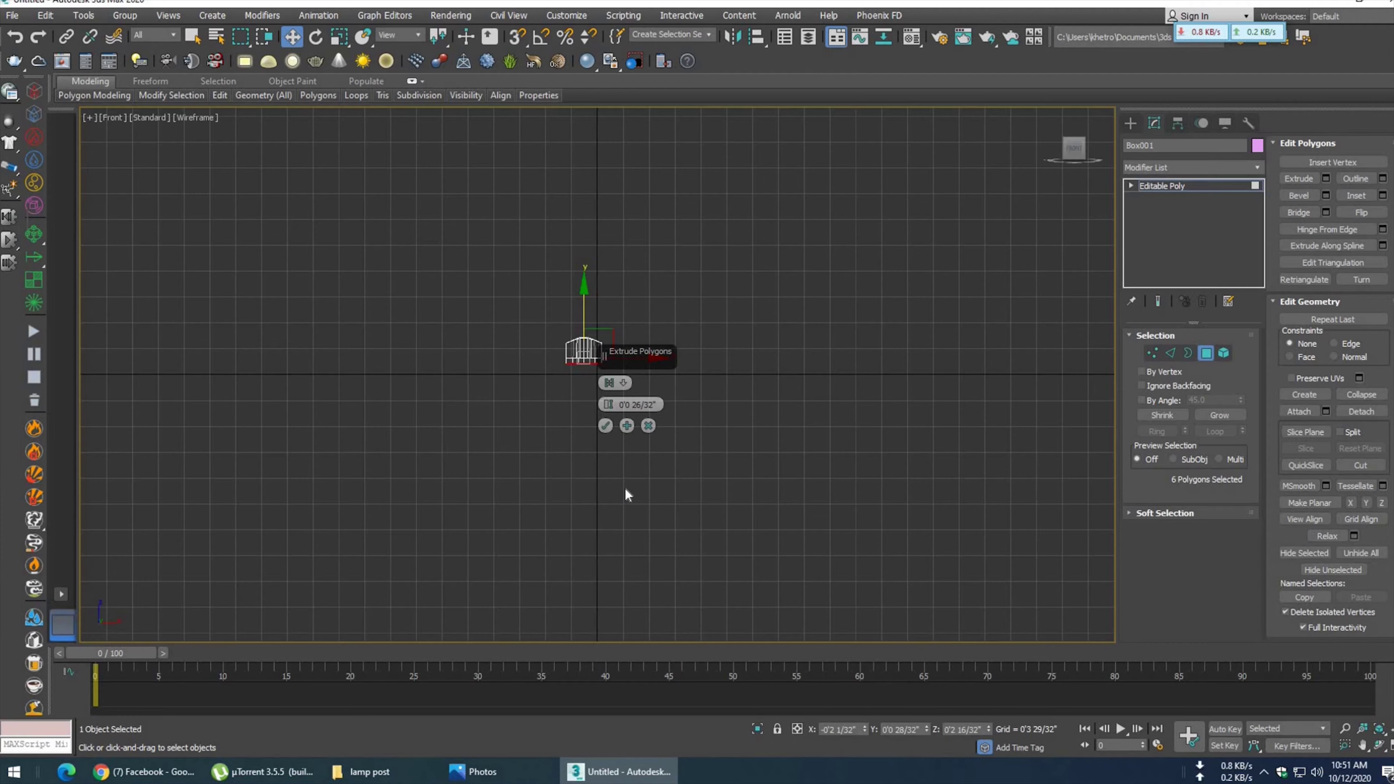
key(l)
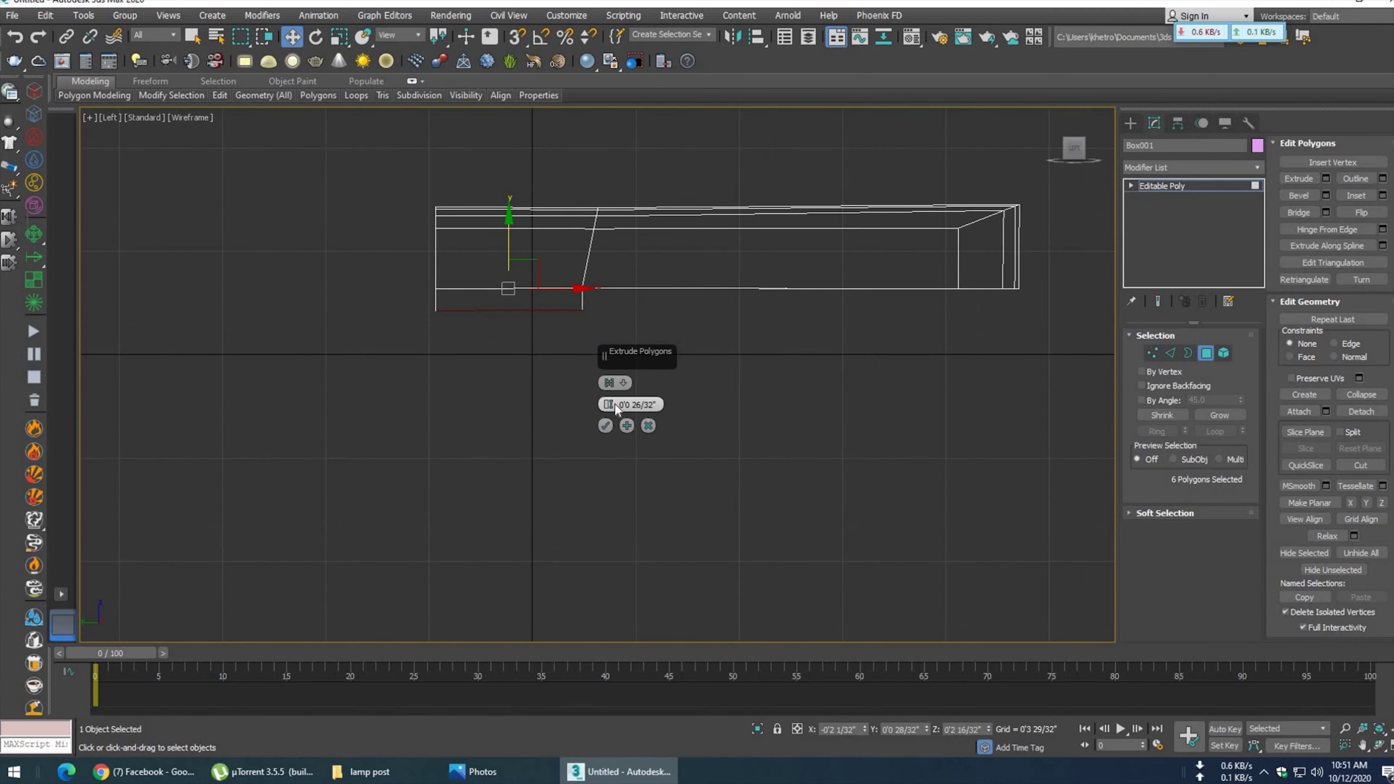
click(605, 426)
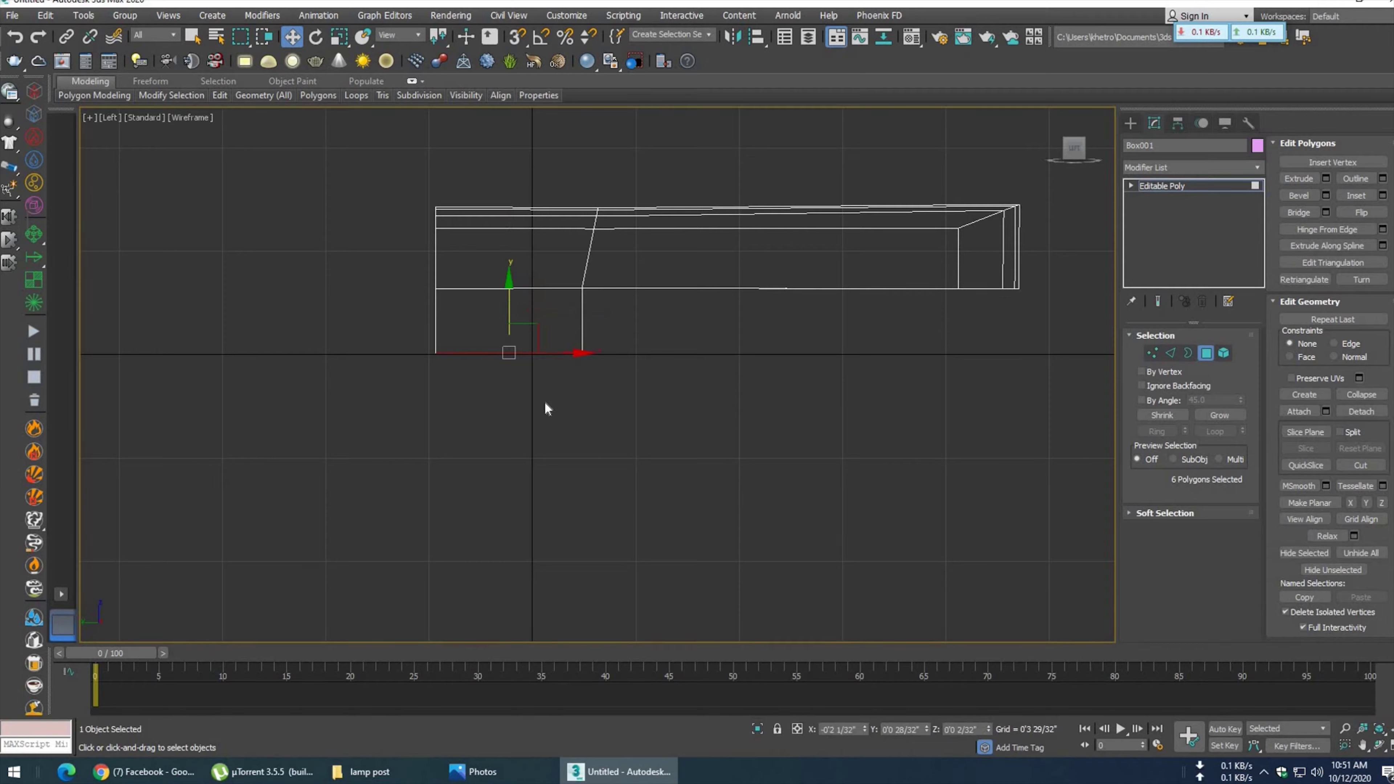
- Move vertices to slant the lower block's inner edge, then reopen the reference photo
click(618, 772)
click(618, 771)
key(1)
drag(632, 349, 623, 355)
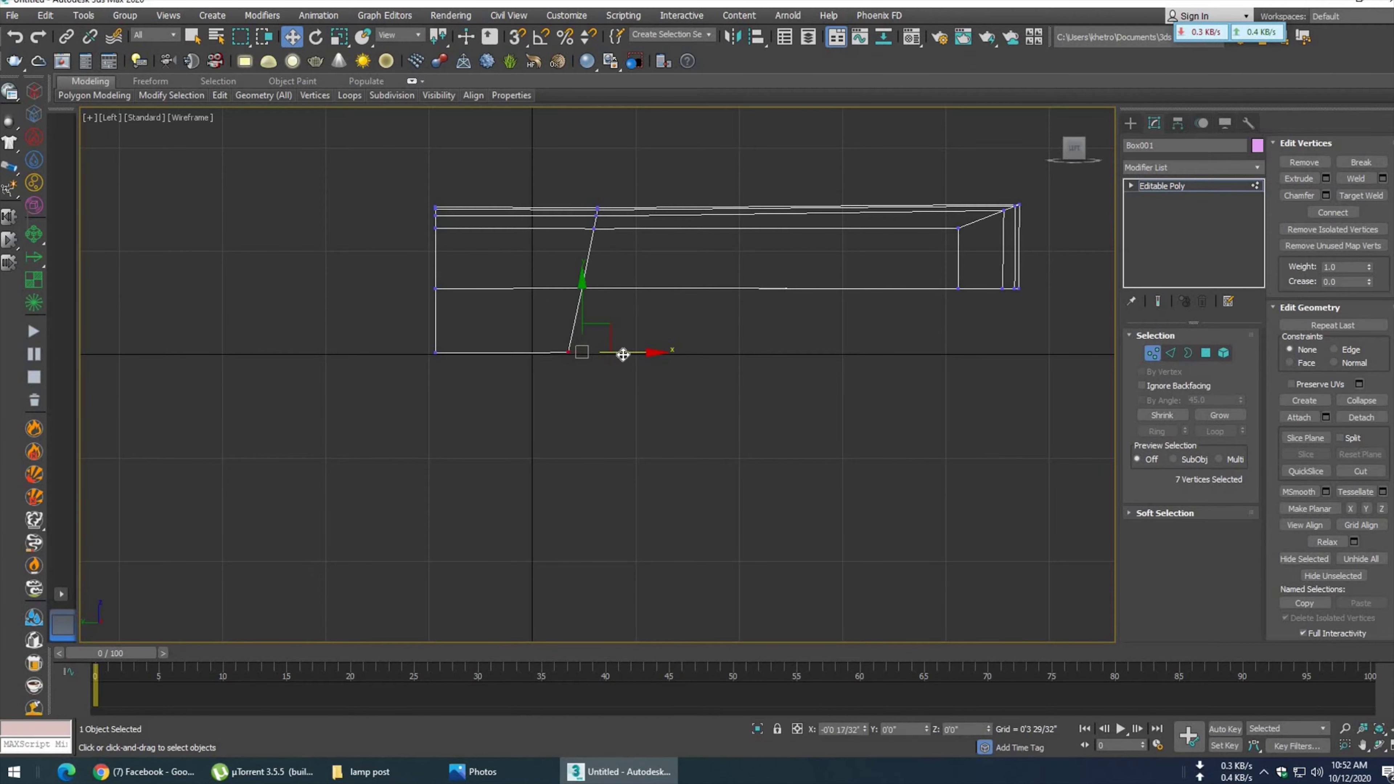
middle_drag(566, 421, 505, 464)
drag(340, 230, 406, 418)
mouse_move(359, 329)
middle_down()
mouse_move(744, 346)
mouse_move(712, 349)
mouse_move(778, 405)
mouse_move(647, 420)
mouse_move(616, 495)
mouse_move(644, 486)
mouse_move(628, 506)
mouse_move(626, 464)
mouse_move(626, 488)
mouse_move(701, 464)
middle_up()
key(p)
scroll(647, 412, down, 5)
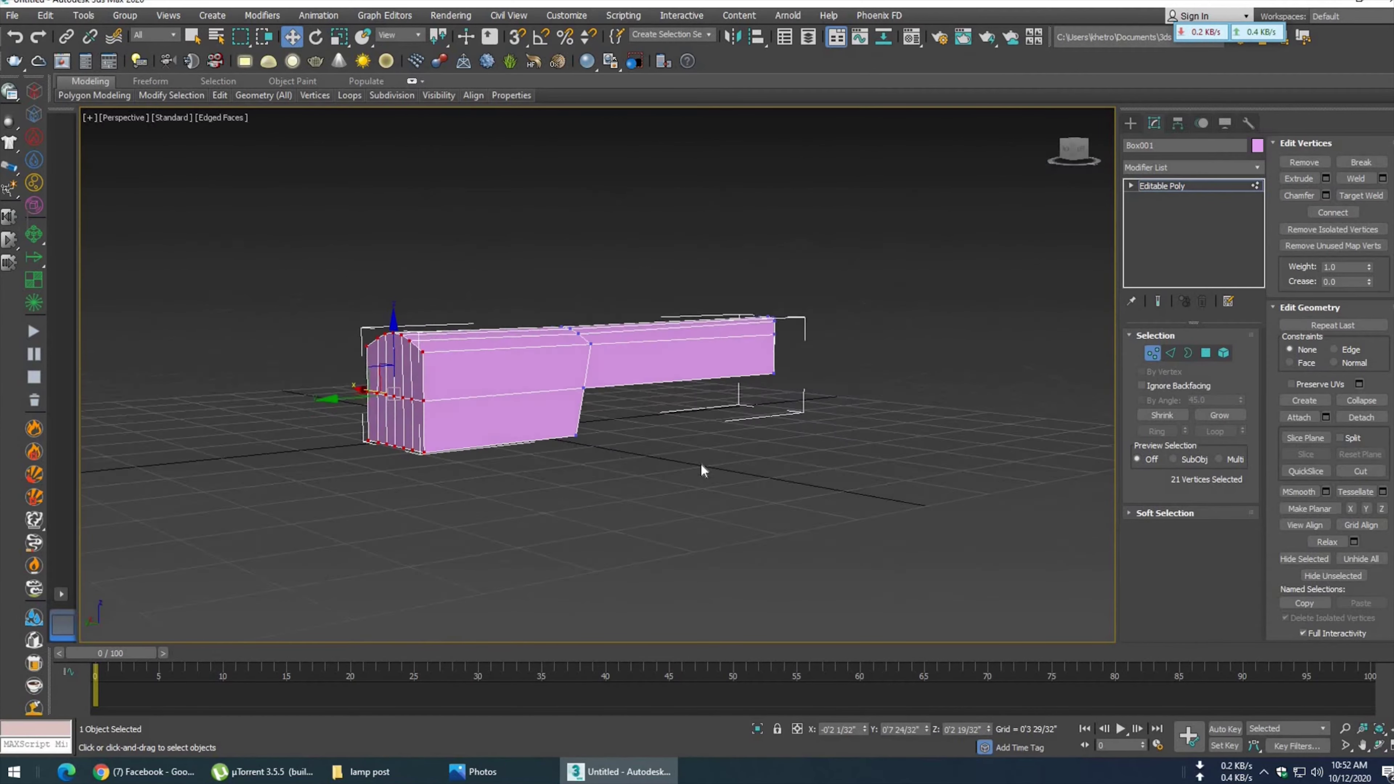
click(616, 769)
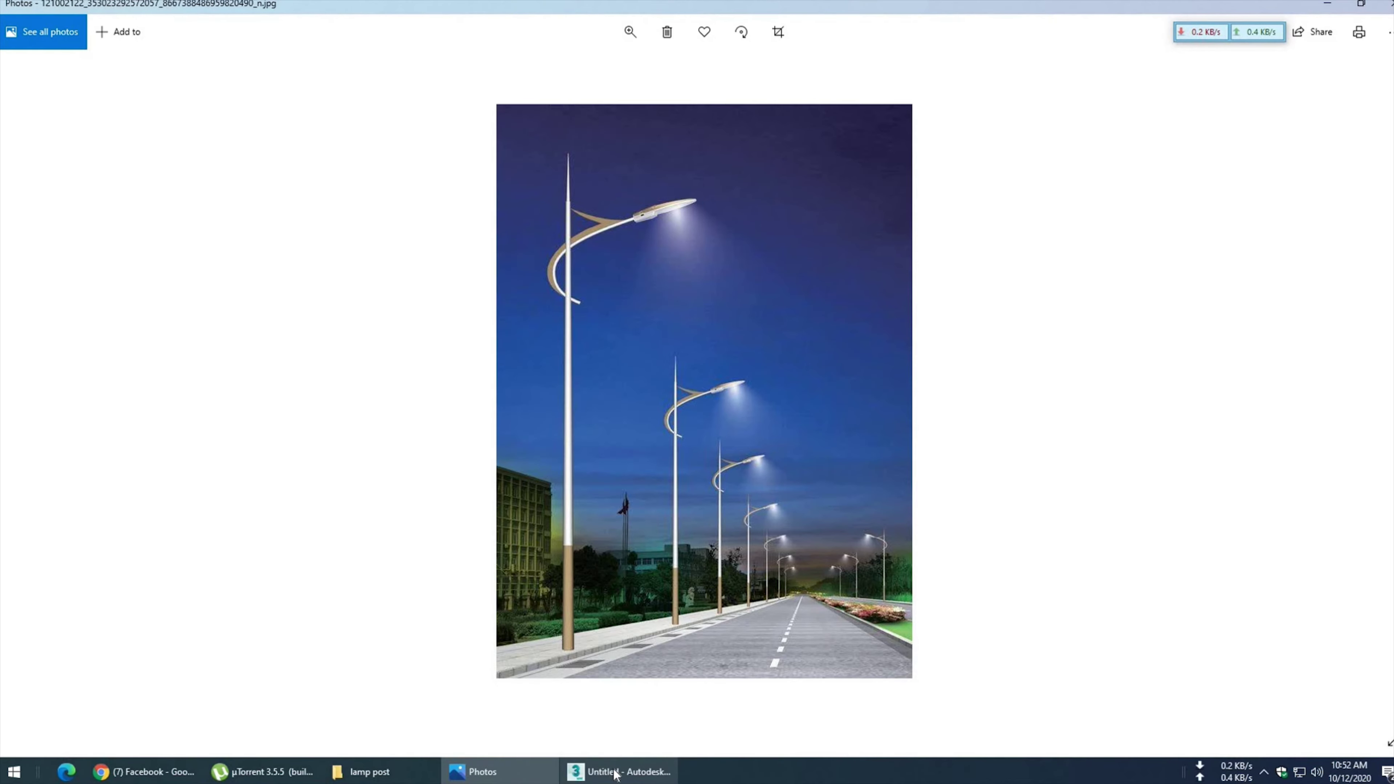
- Select the curved polygon strips at the arm's end
click(615, 772)
alt+middle_drag(610, 413, 500, 460)
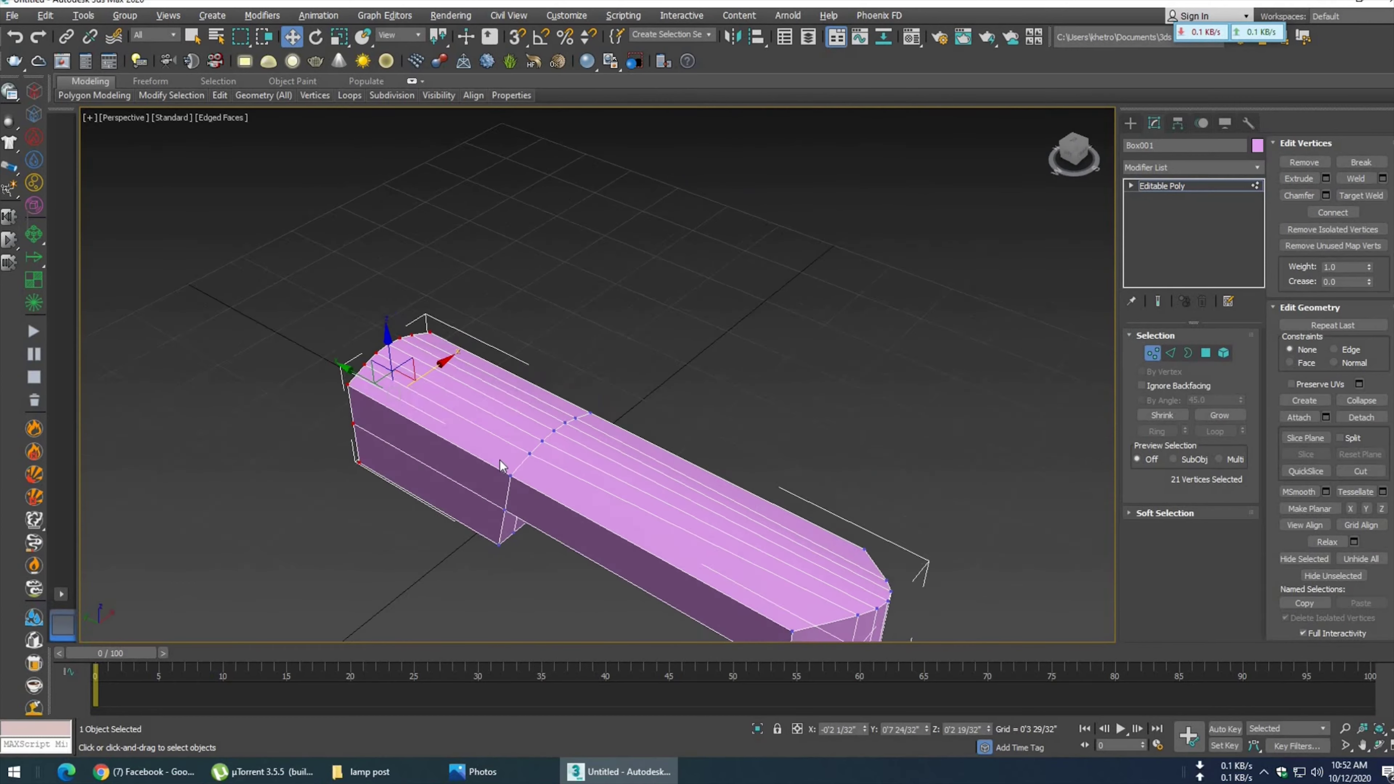
scroll(500, 460, up, 2)
click(1206, 353)
click(439, 423)
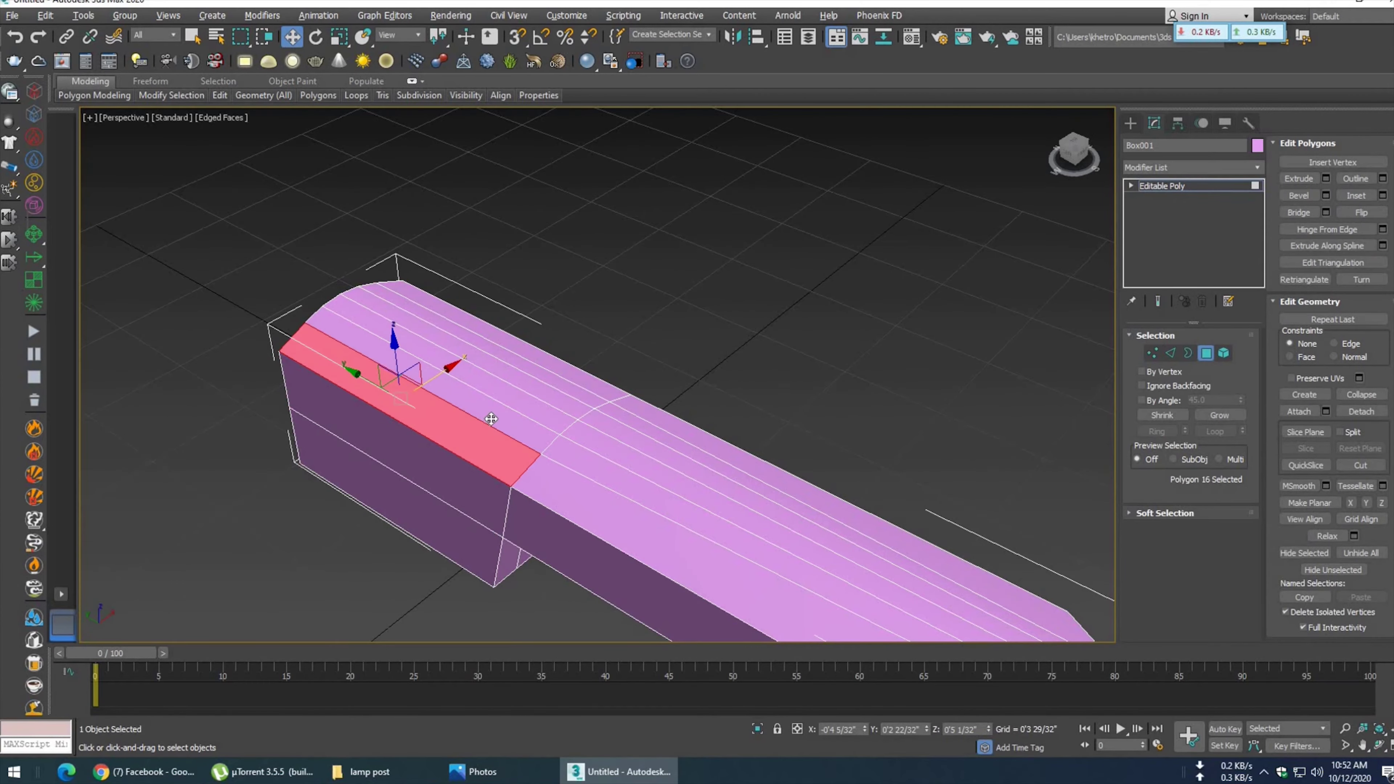
ctrl+click(487, 418)
ctrl+click(555, 387)
ctrl+click(572, 377)
ctrl+click(590, 406)
ctrl+click(607, 434)
- Extrude the selected end faces further down
alt+middle_drag(608, 437, 575, 426)
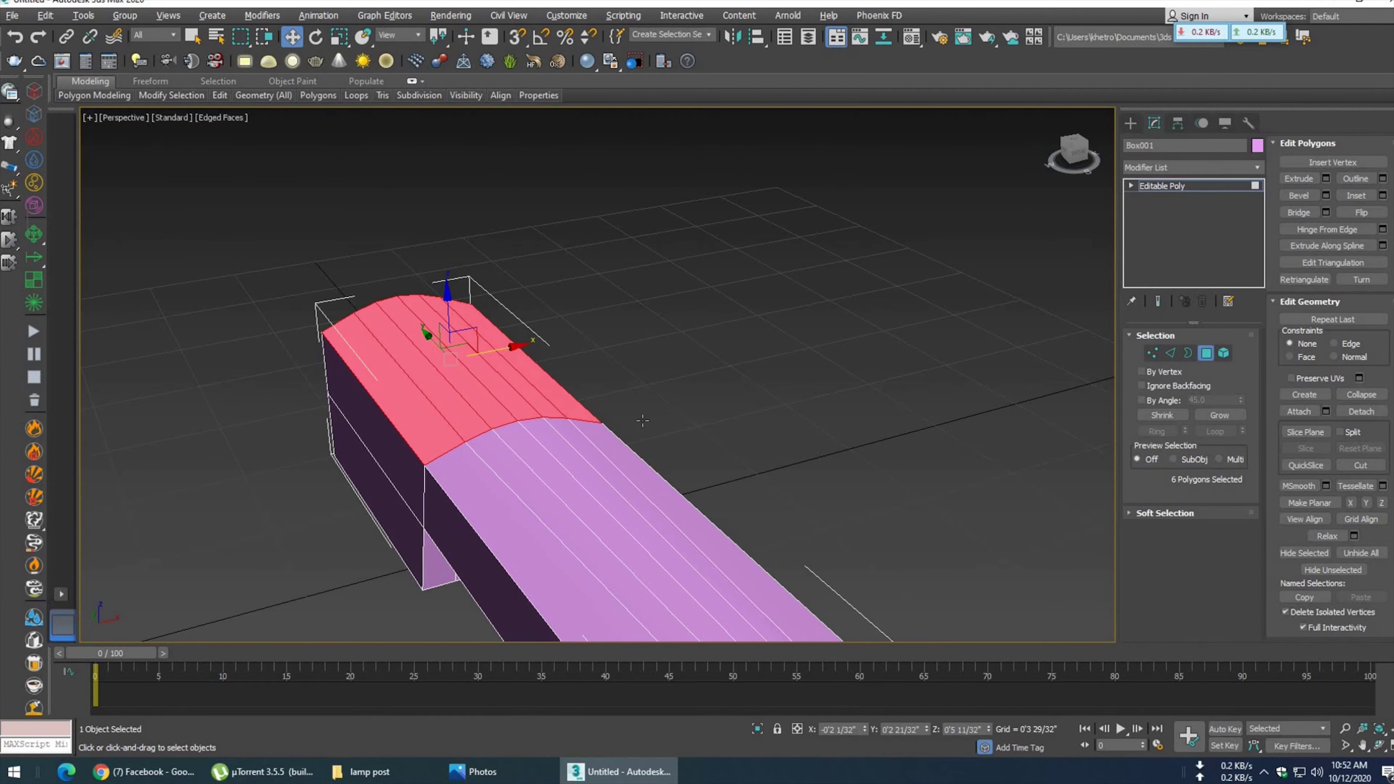
alt+middle_drag(643, 421, 648, 392)
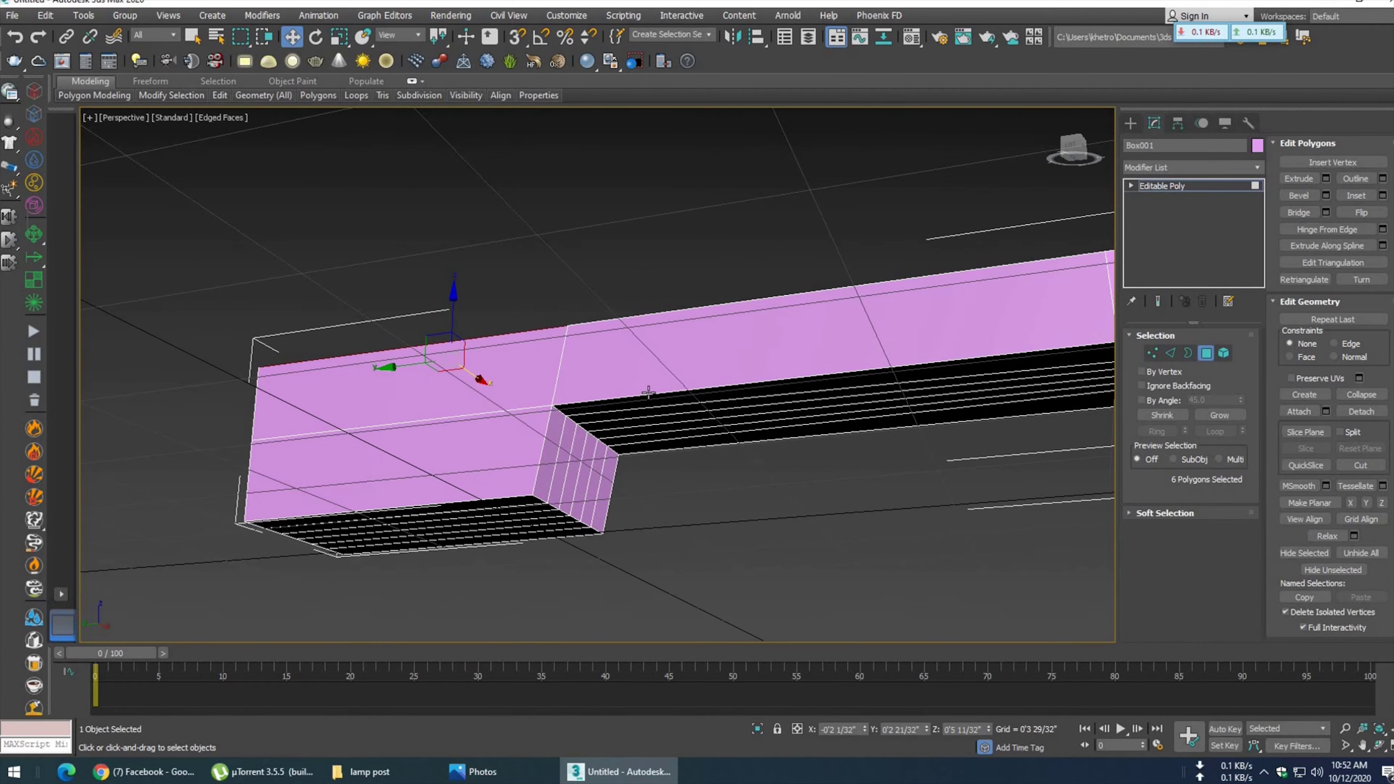
alt+middle_drag(648, 392, 654, 384)
click(1383, 195)
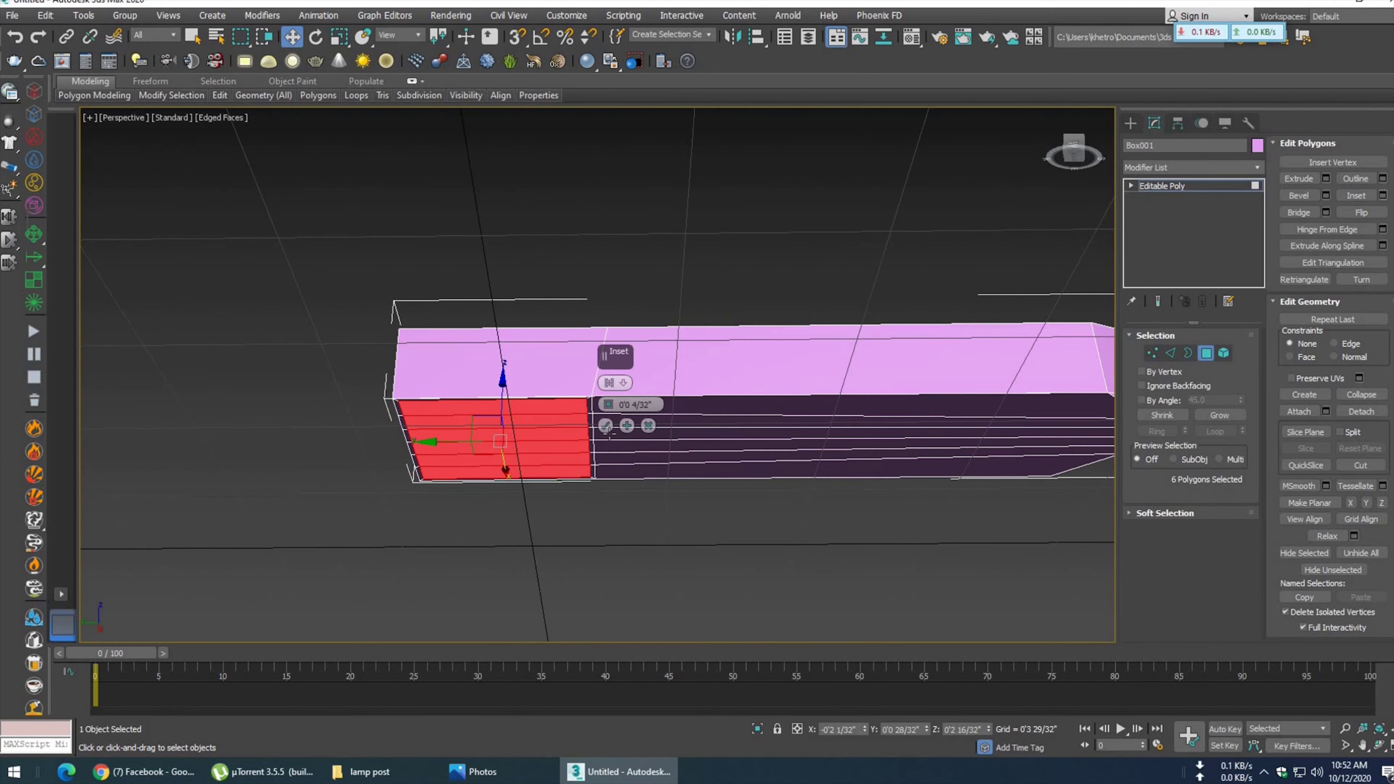
click(1327, 179)
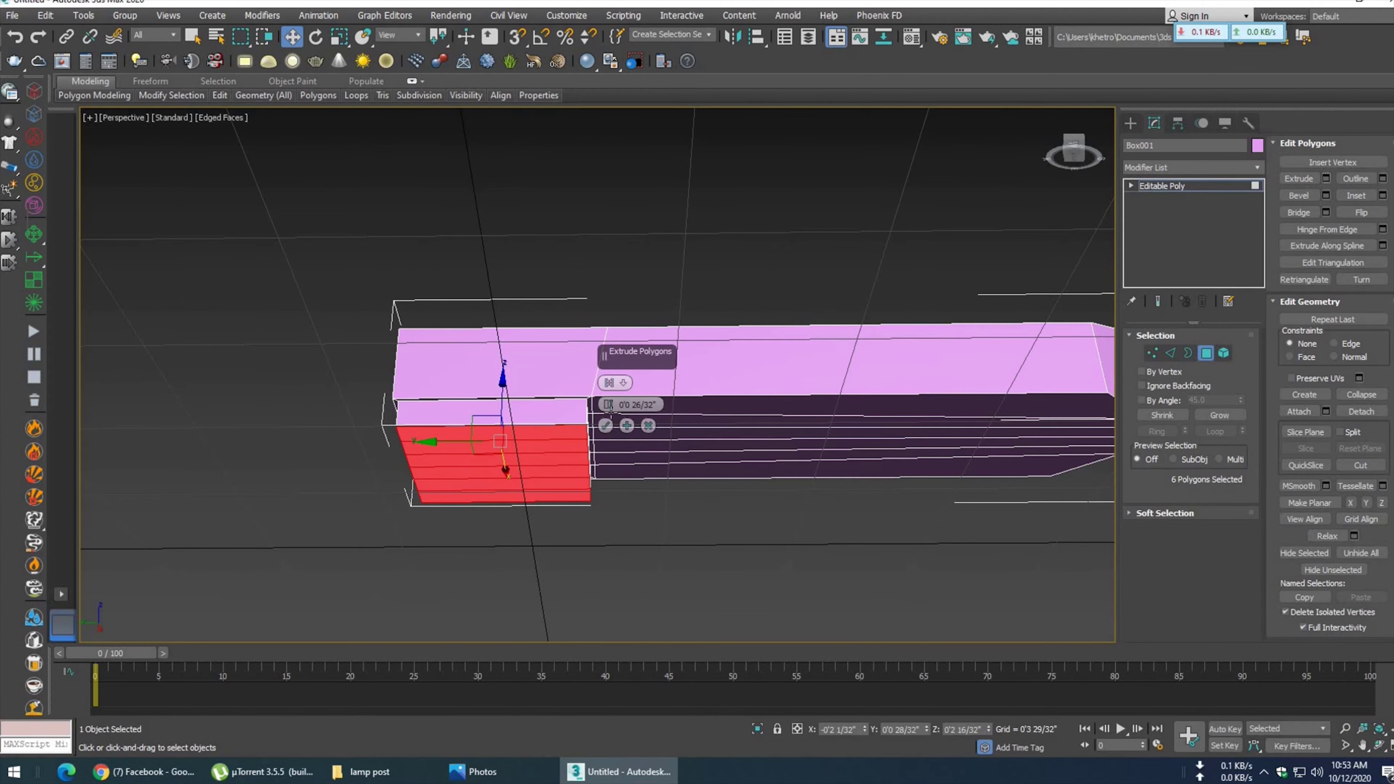
drag(609, 407, 610, 379)
click(606, 426)
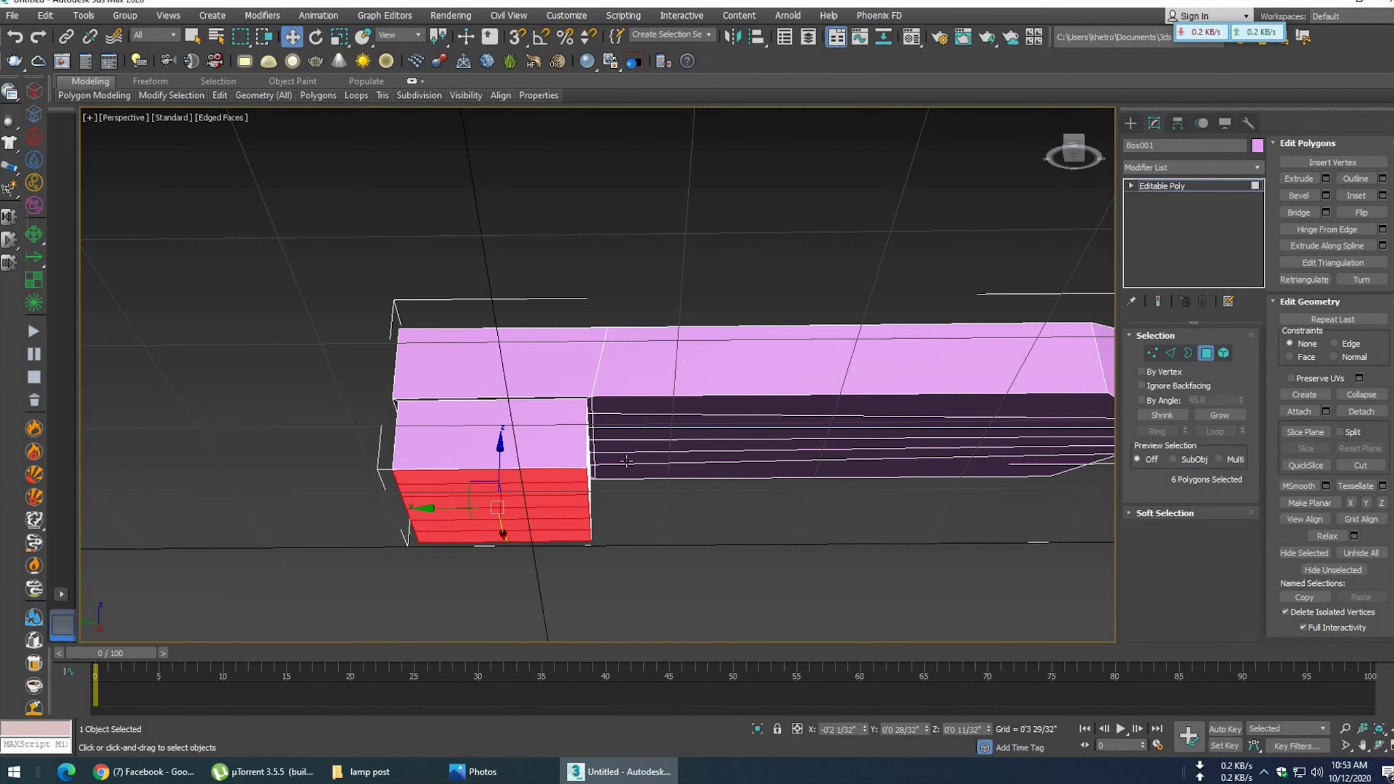
- In the left view, push the arm's end vertices further left along X
key(f)
key(l)
scroll(599, 484, up, 3)
scroll(600, 478, up, 3)
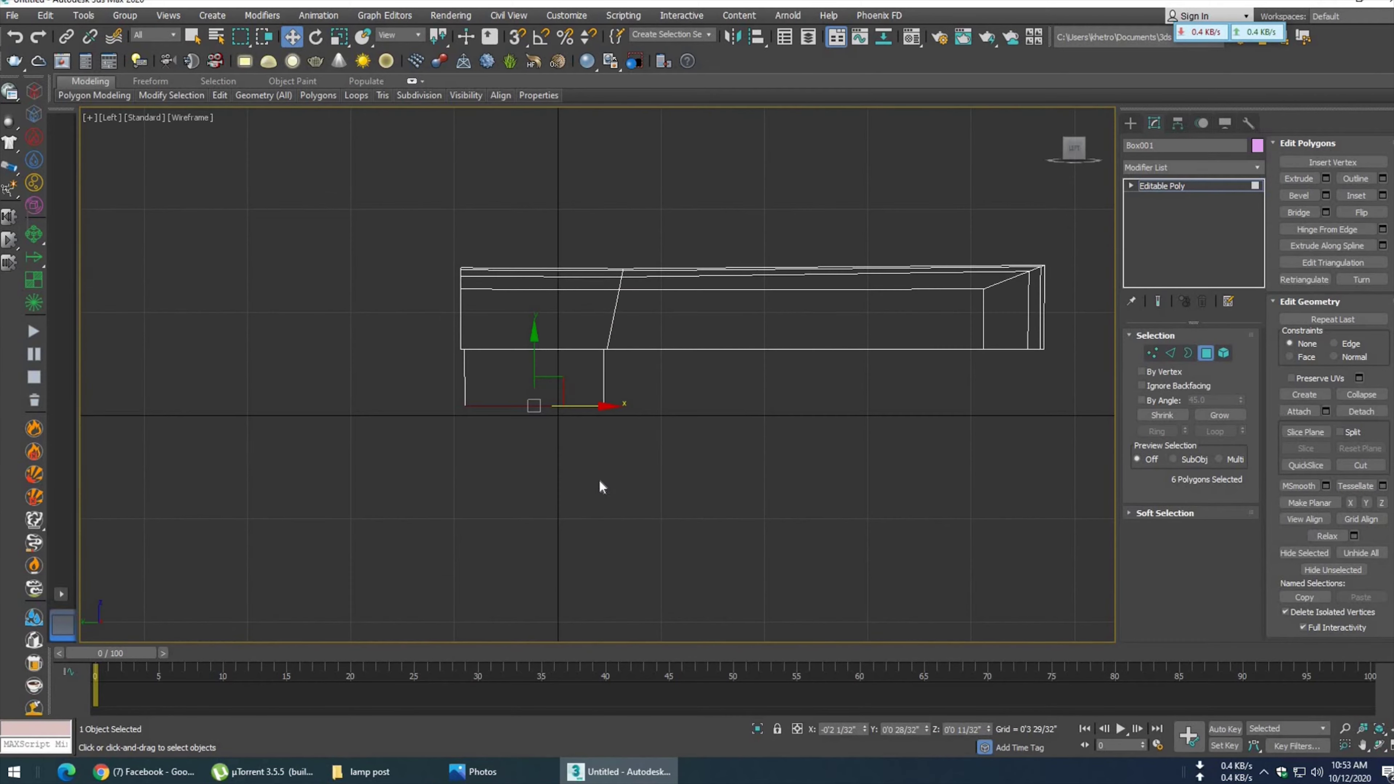
key(1)
drag(650, 408, 651, 411)
drag(430, 250, 494, 420)
drag(527, 347, 473, 350)
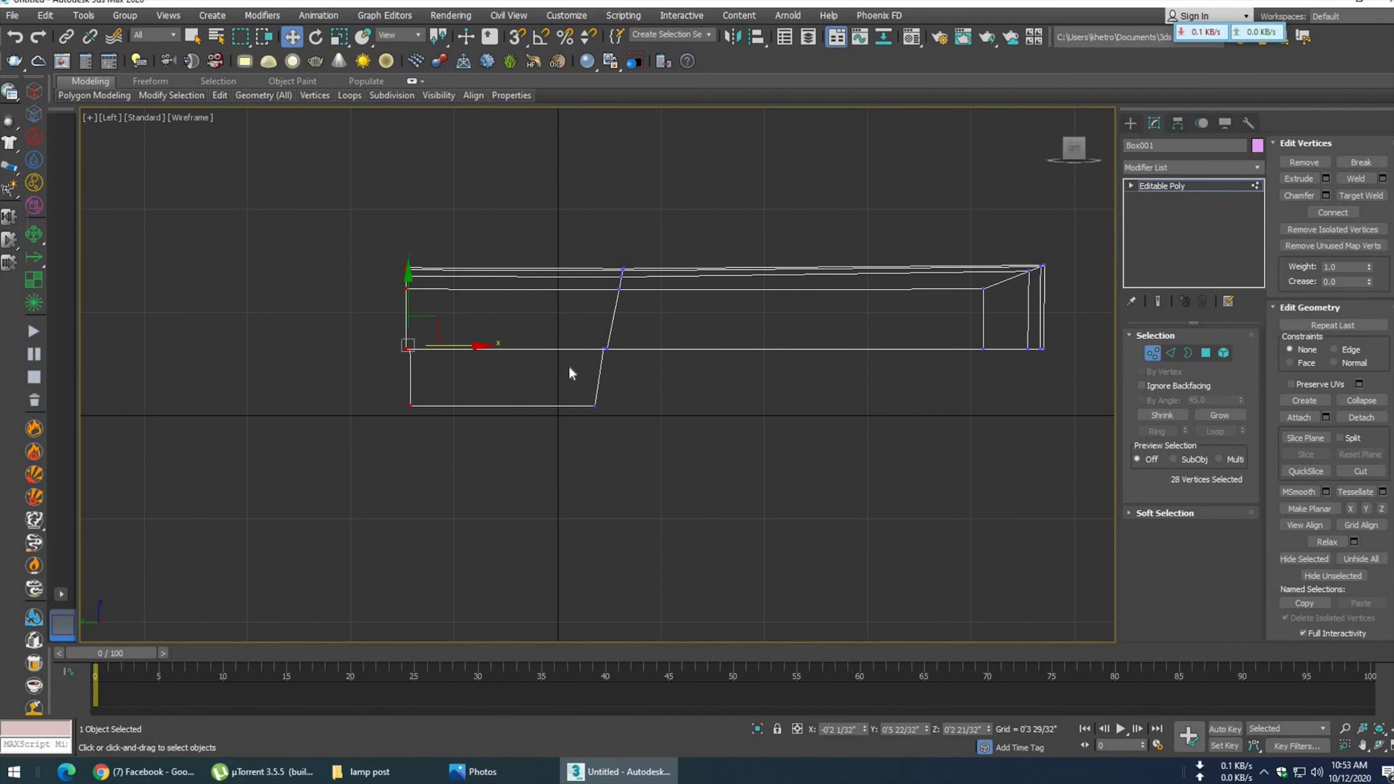
key(p)
alt+middle_drag(569, 460, 632, 570)
click(1205, 354)
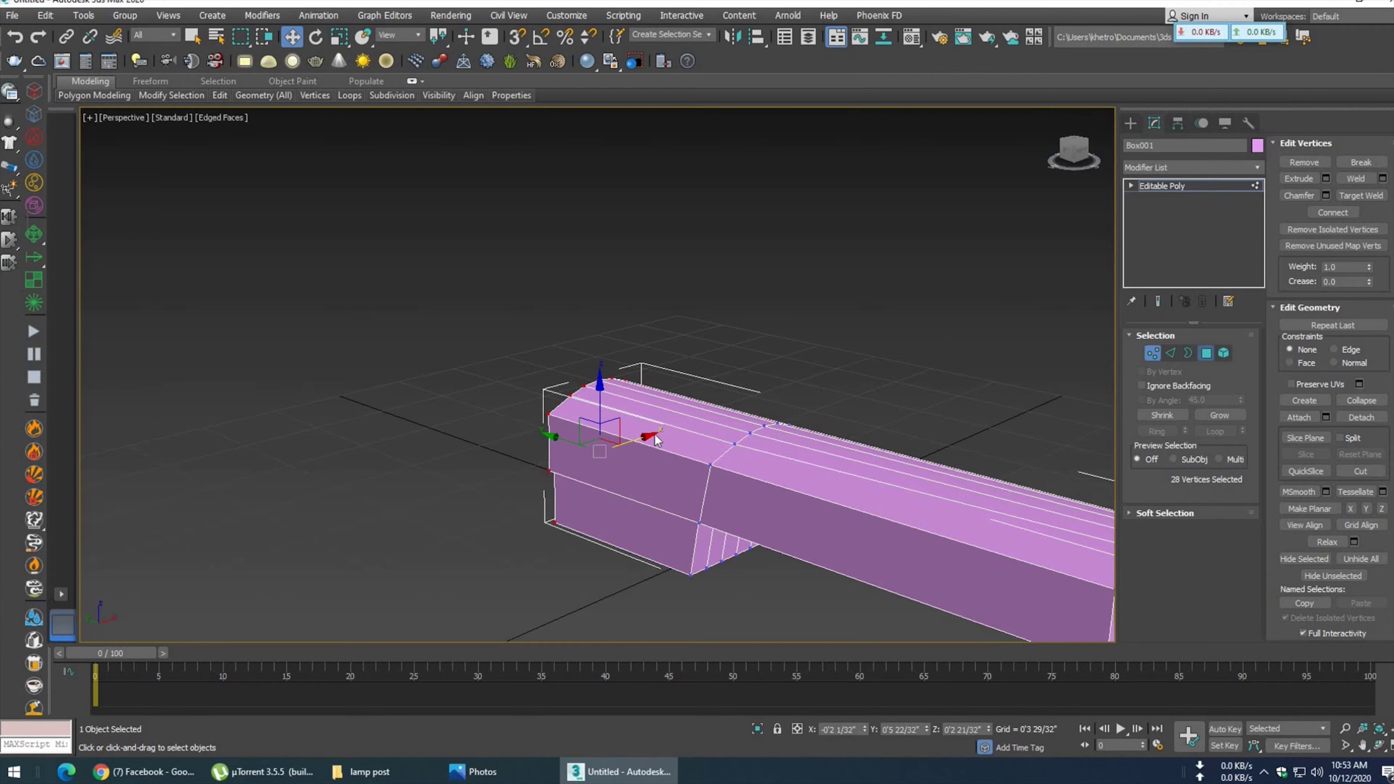
- Select the six curved top polygons and inset them by 0'0 4/32"
click(643, 434)
alt+middle_drag(627, 499, 580, 453)
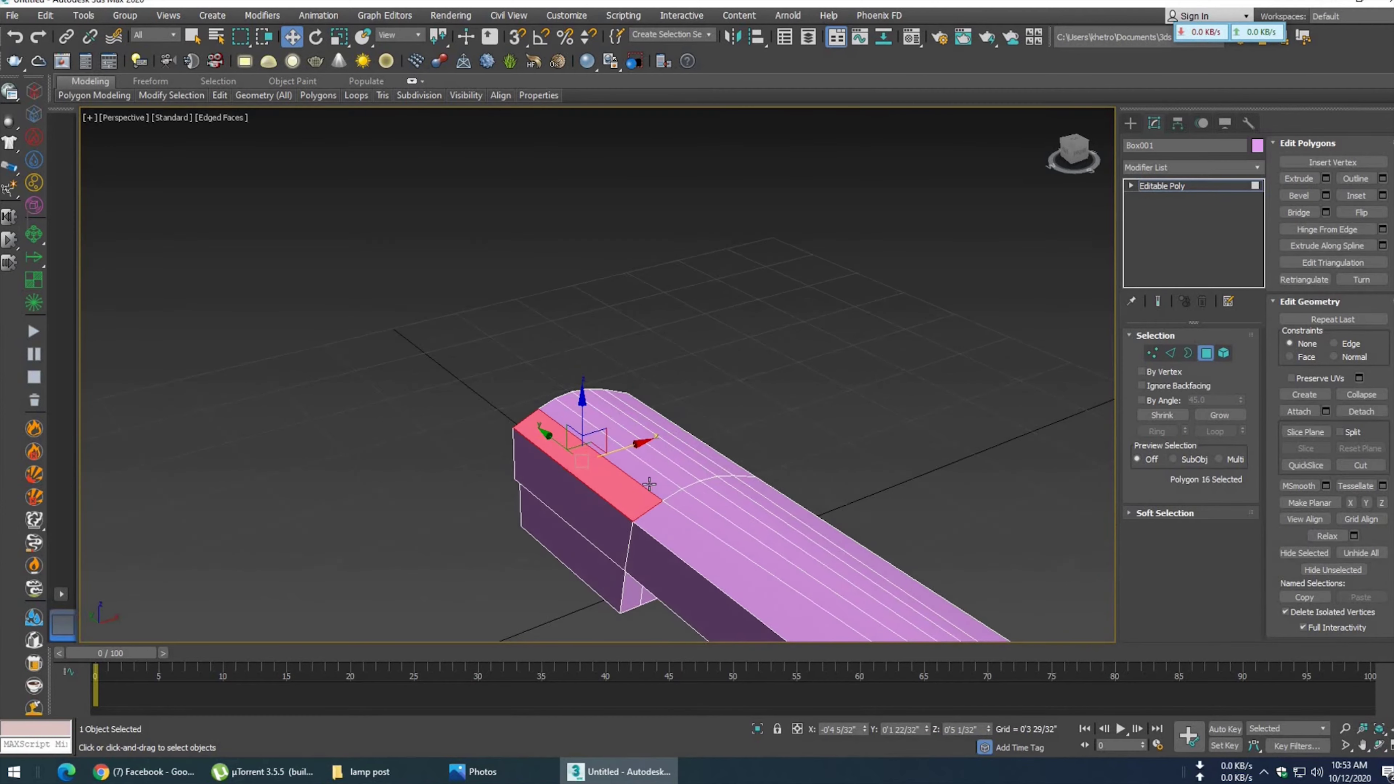
ctrl+click(579, 453)
ctrl+click(631, 433)
ctrl+click(684, 413)
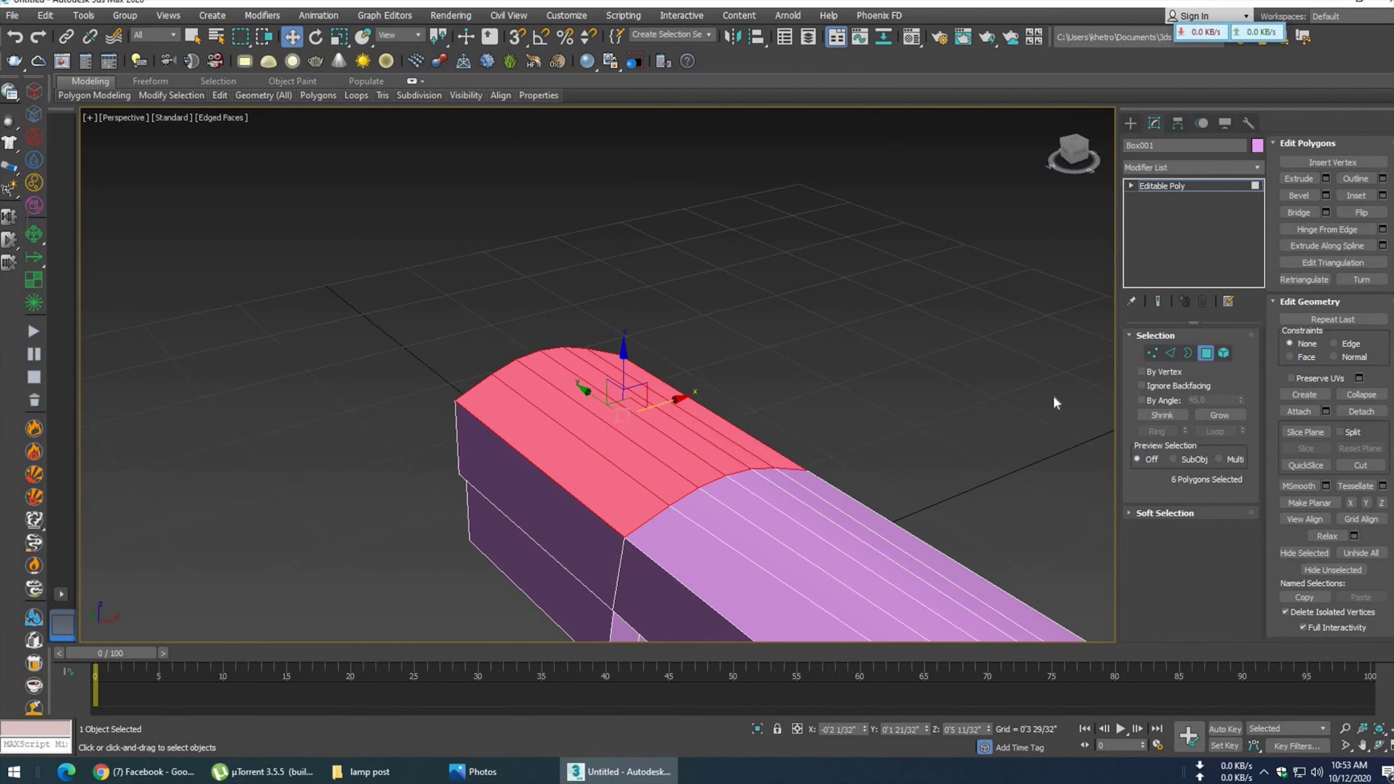
click(1383, 195)
click(605, 427)
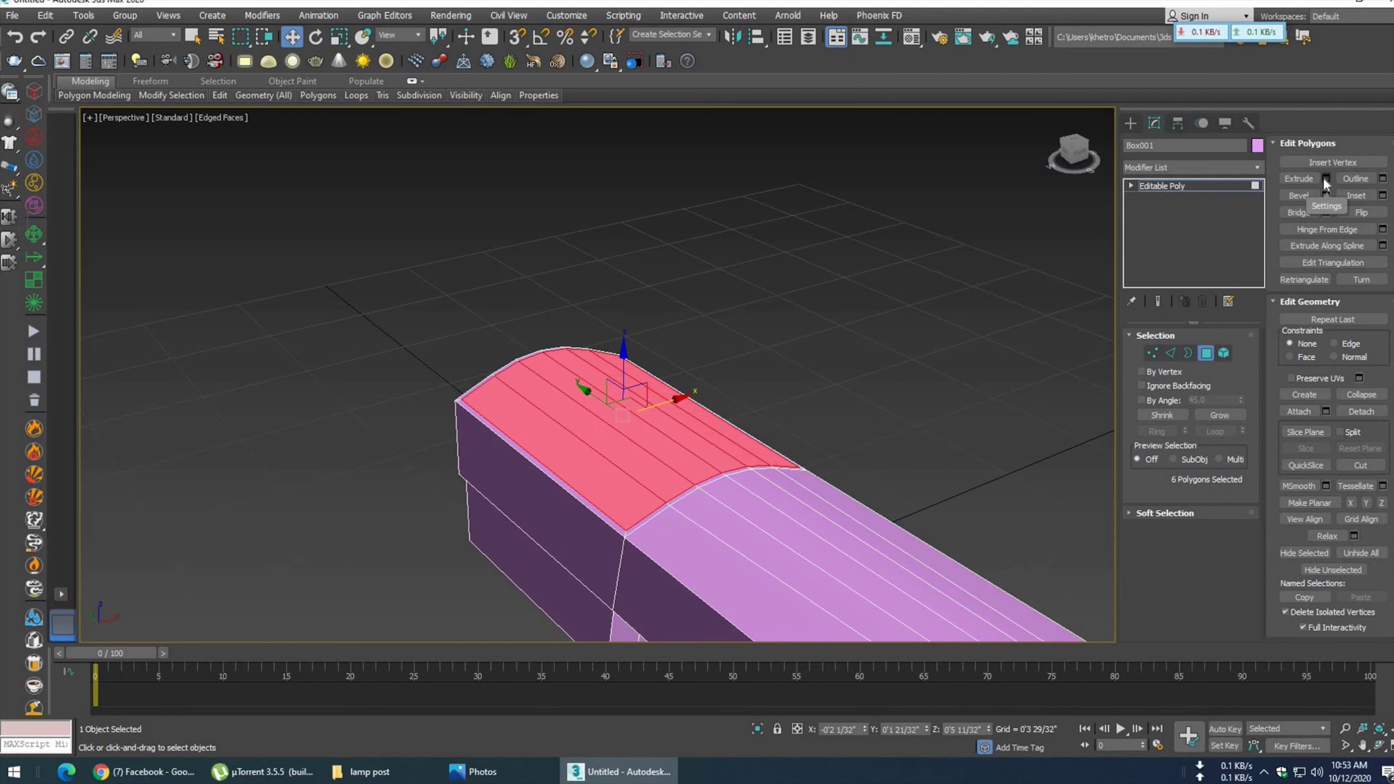
- Raise the inset top faces with a 0'0 6/32" extrusion and clear the selection
click(1326, 179)
drag(611, 415, 611, 434)
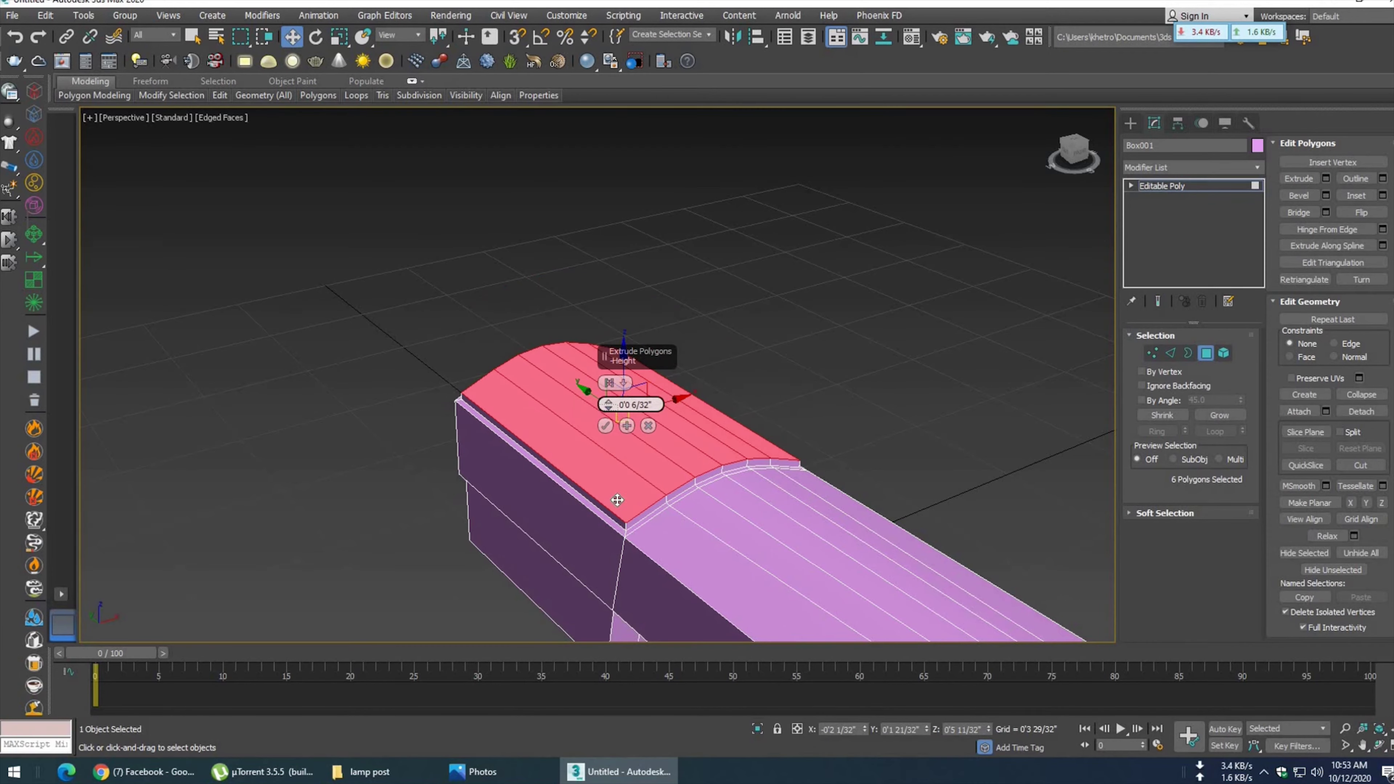
click(509, 775)
click(619, 772)
click(610, 434)
key(ctrl+d)
- Pan and zoom around the box and compare it with the lamp reference photo
scroll(691, 431, down, 5)
mouse_move(691, 431)
alt+middle_down()
mouse_move(734, 398)
mouse_move(702, 351)
mouse_move(731, 363)
mouse_move(631, 433)
alt+middle_up()
scroll(632, 433, up, 3)
scroll(631, 433, up, 3)
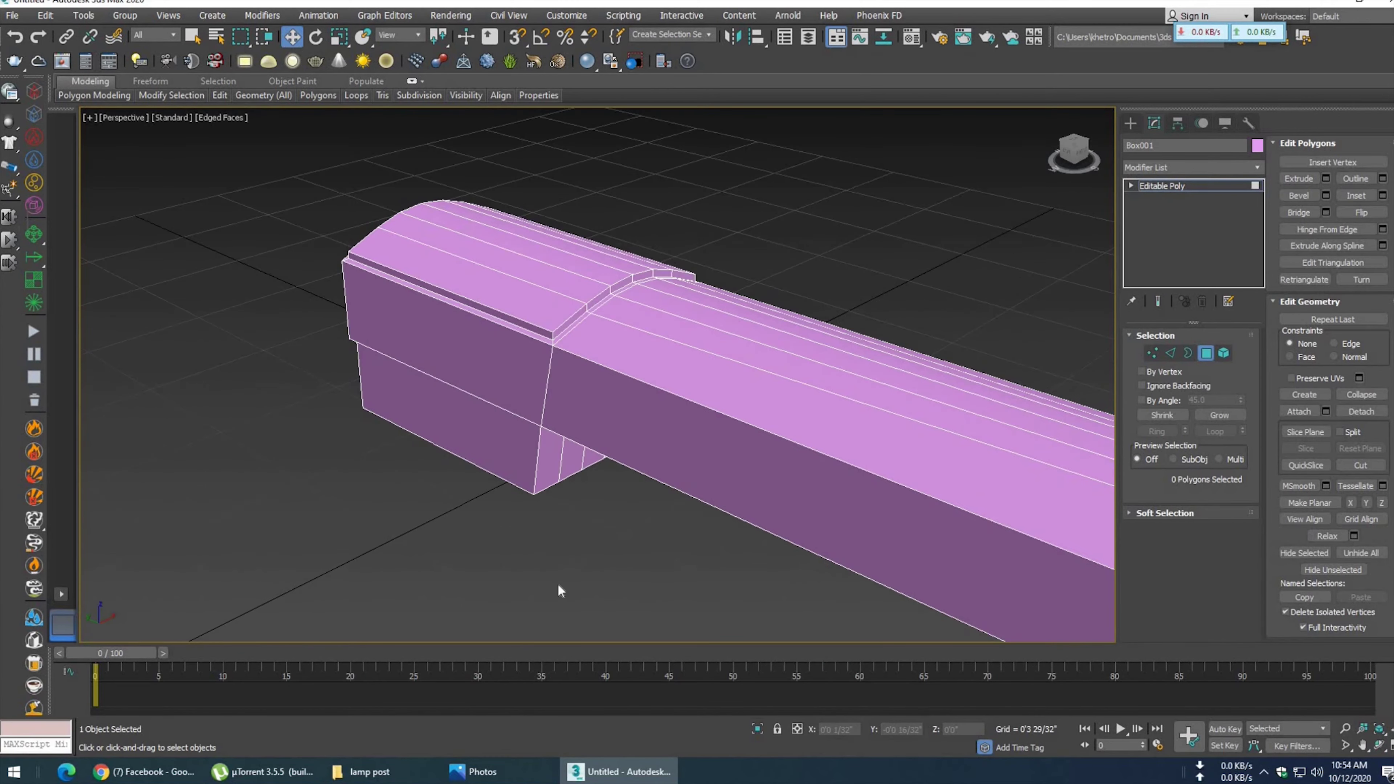
click(532, 772)
click(582, 772)
mouse_move(473, 771)
click(516, 775)
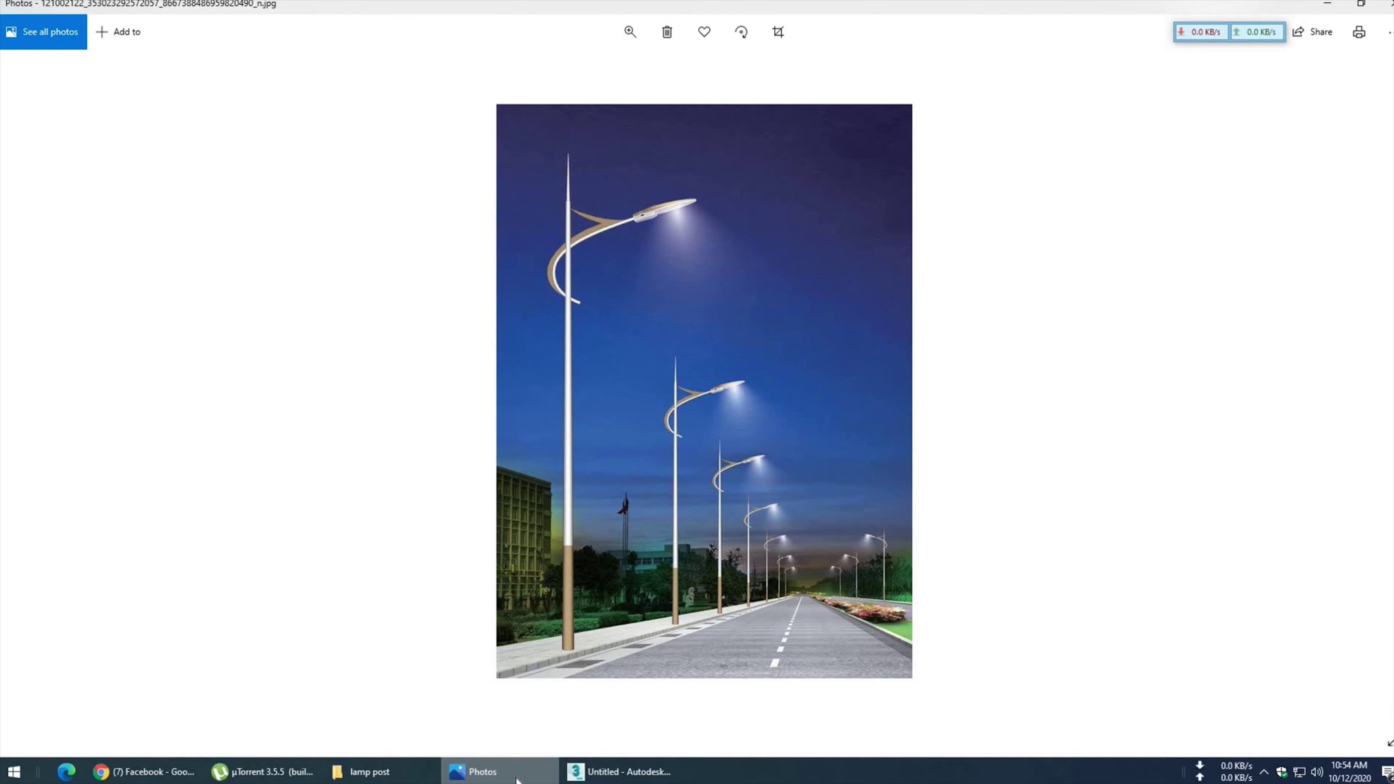
- In Edge mode, select and loop edges on the lower block, checking the reference photo
click(516, 776)
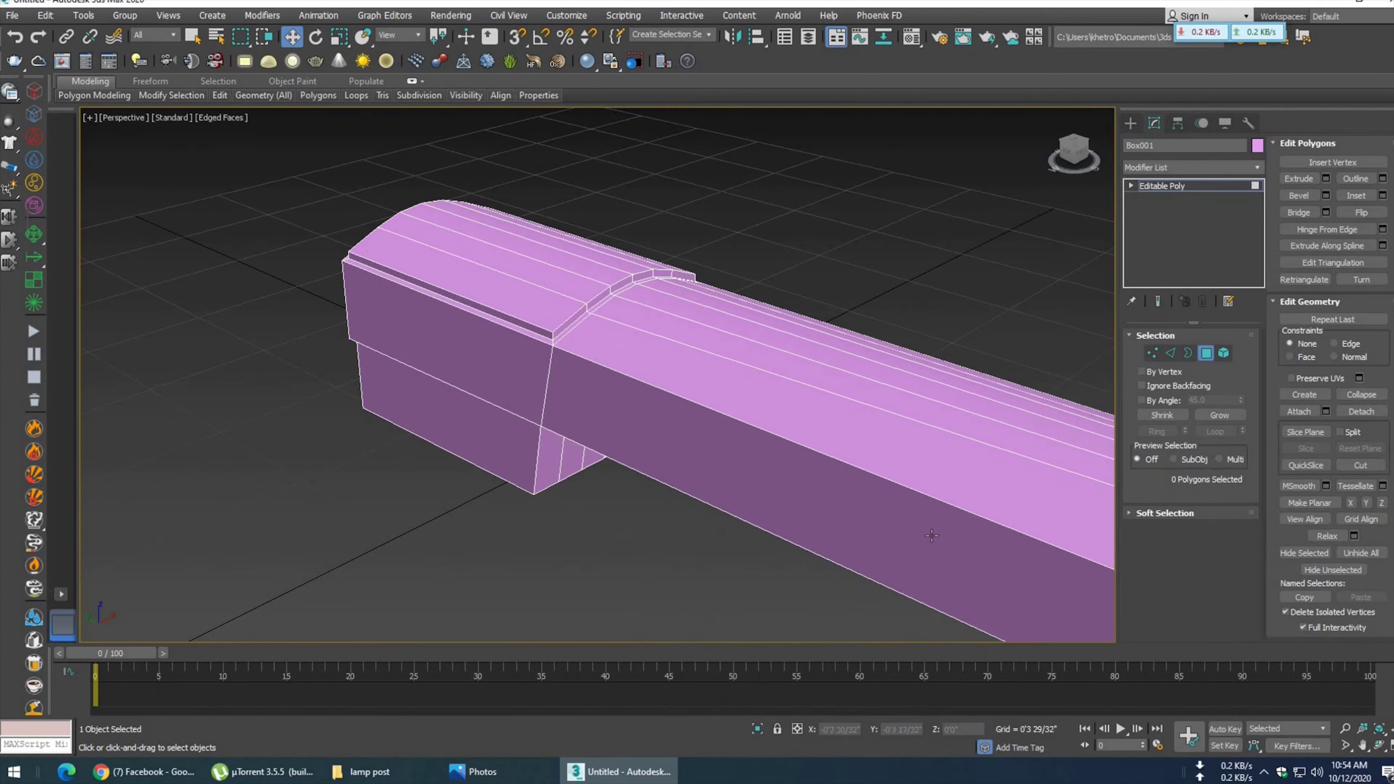
click(1171, 355)
alt+middle_drag(647, 492, 574, 686)
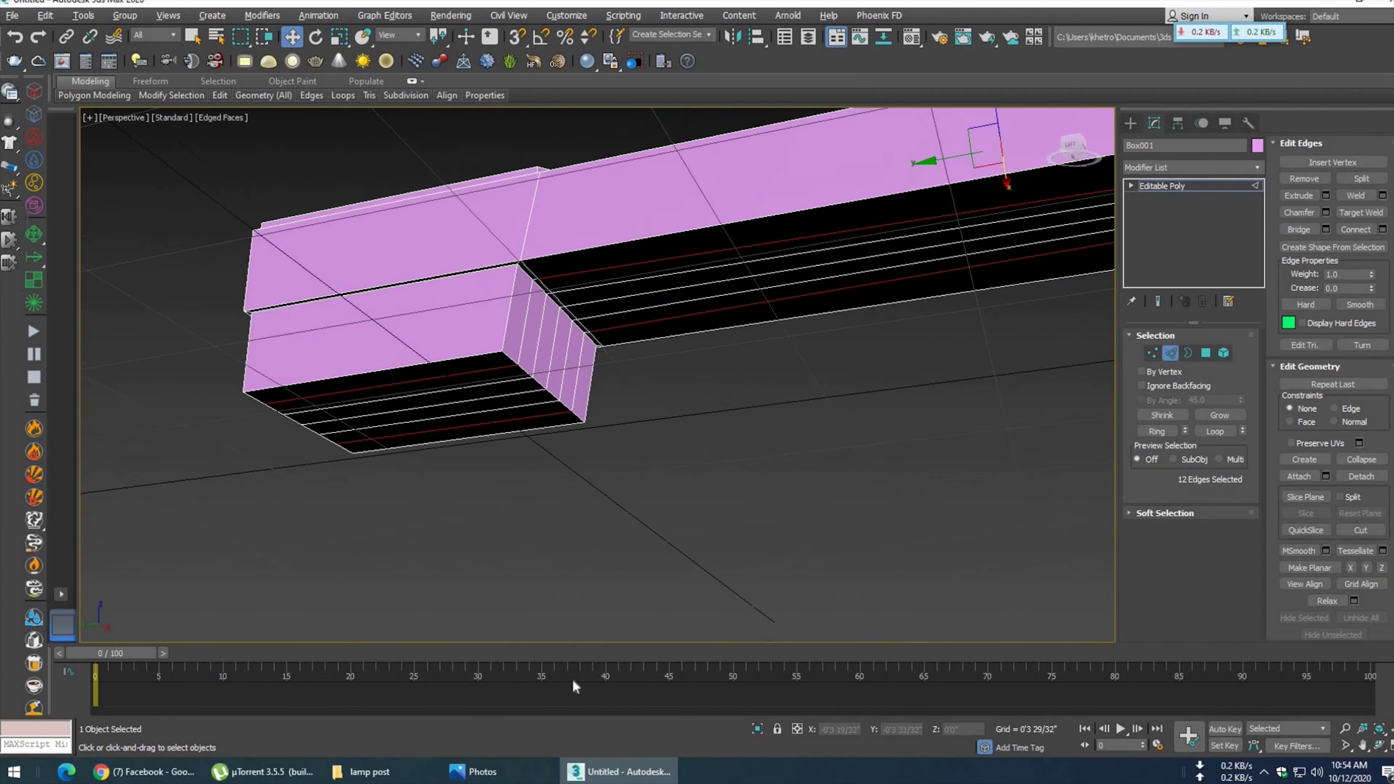
click(508, 774)
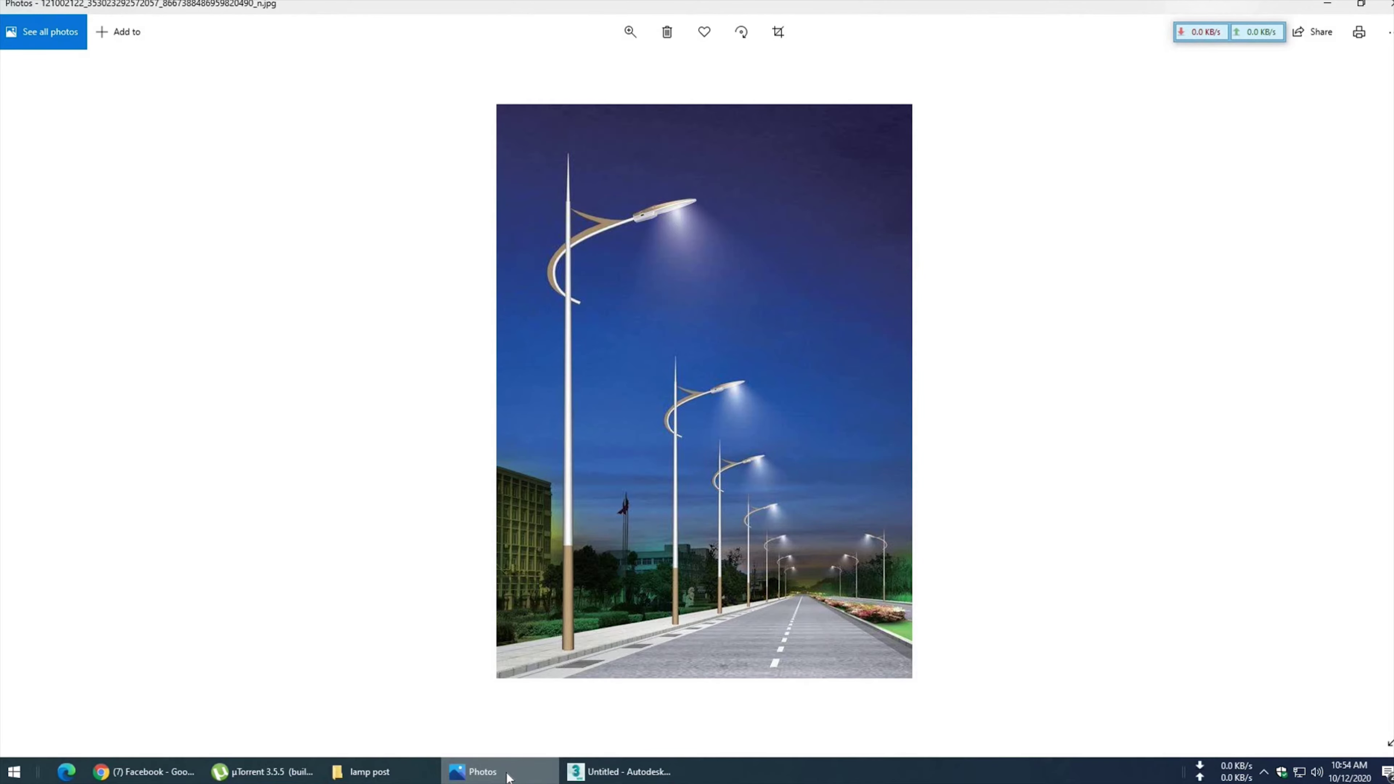
click(507, 774)
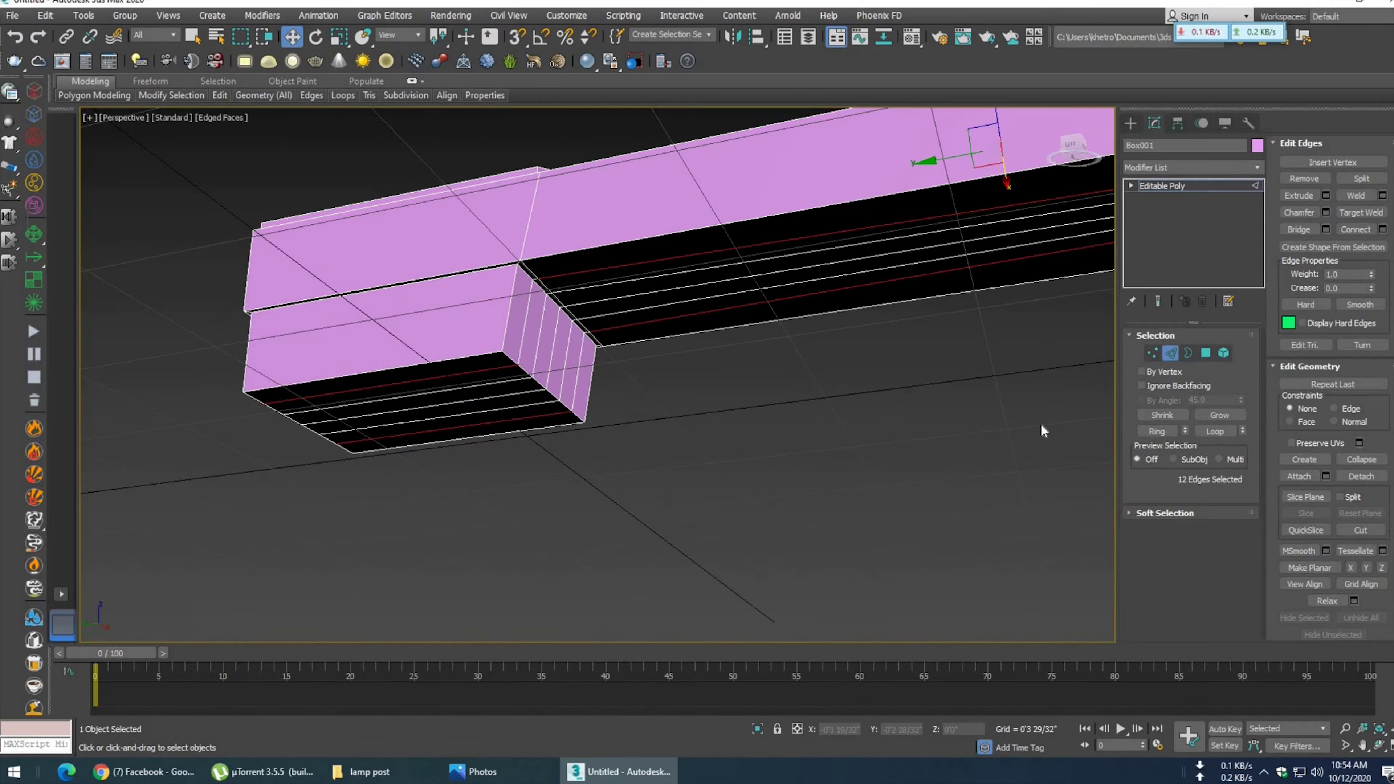
click(508, 309)
click(1216, 432)
- Chamfer the lower block's vertical corner edge loop
alt+middle_drag(536, 533, 515, 346)
scroll(518, 343, up, 2)
click(509, 336)
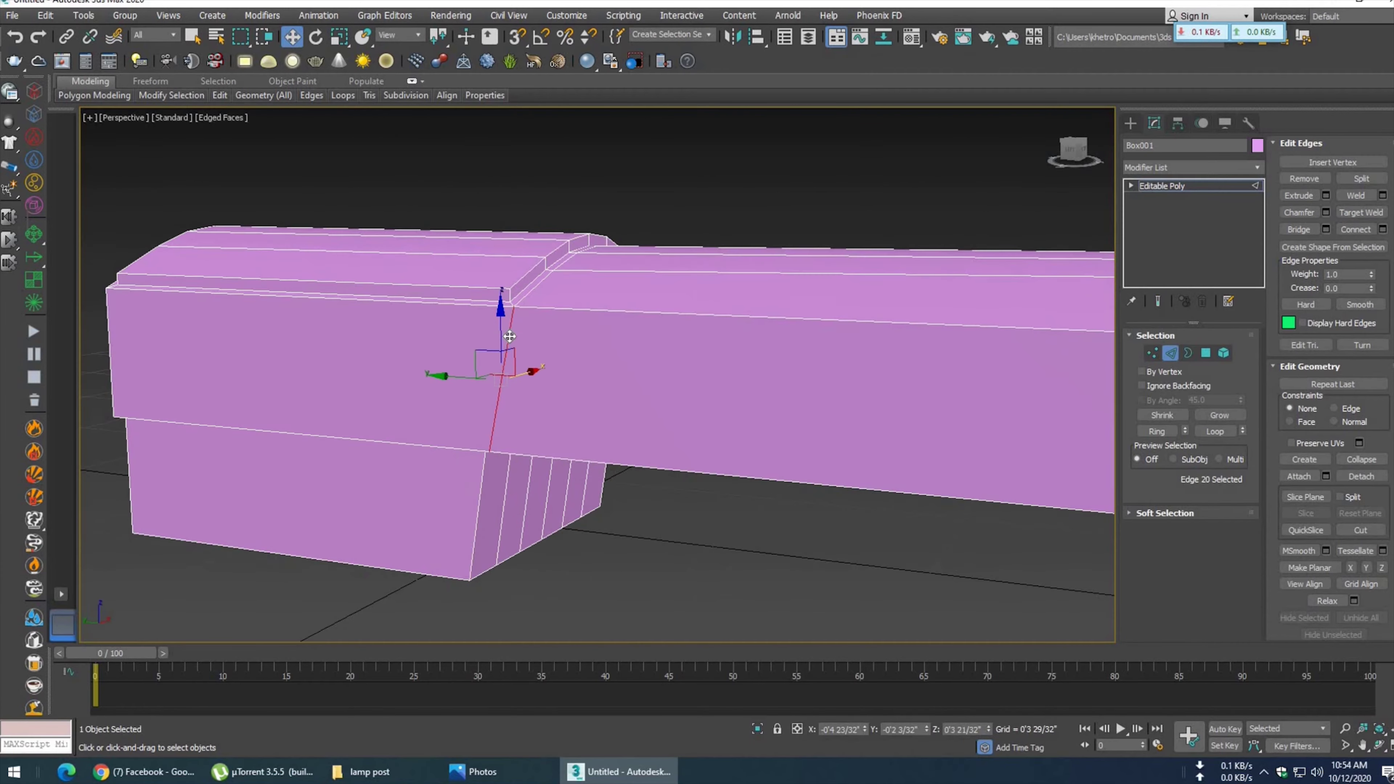
double_click(510, 336)
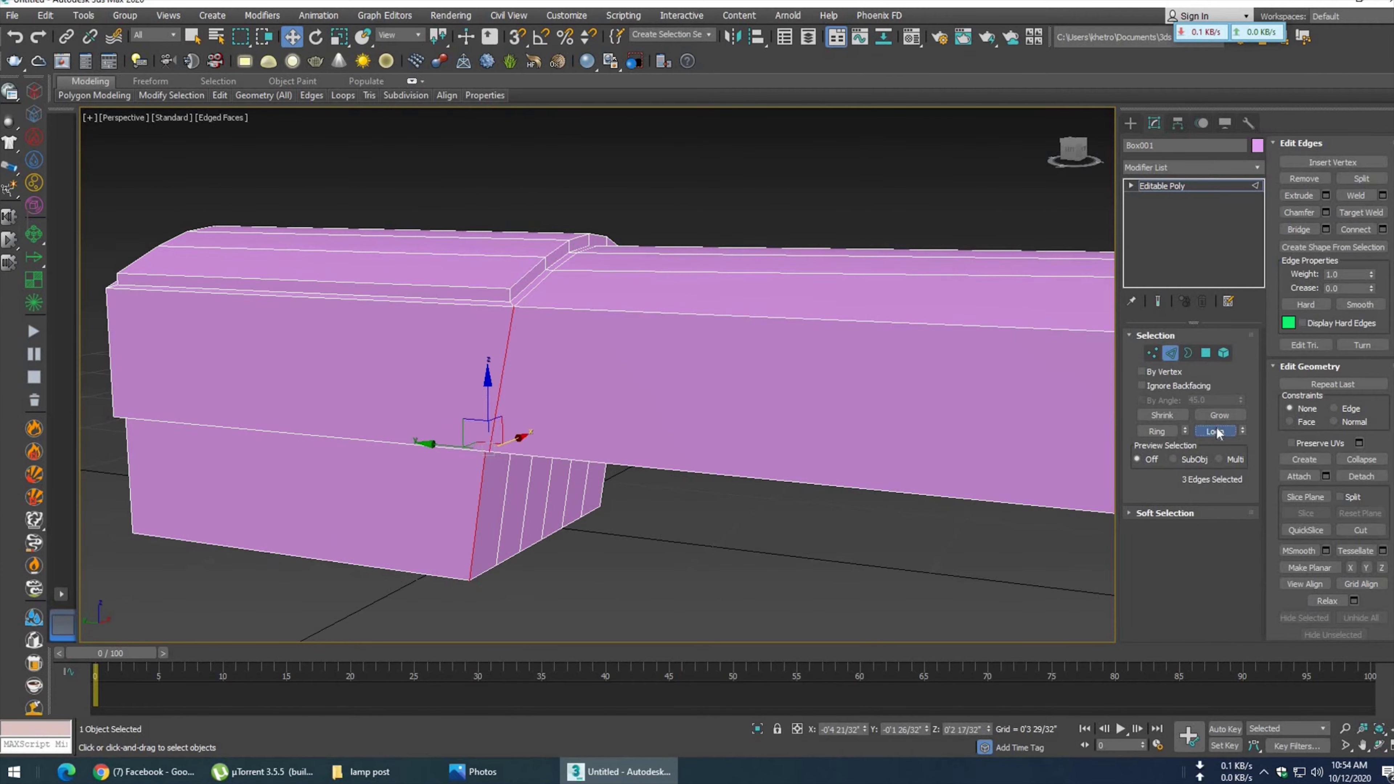
click(1327, 214)
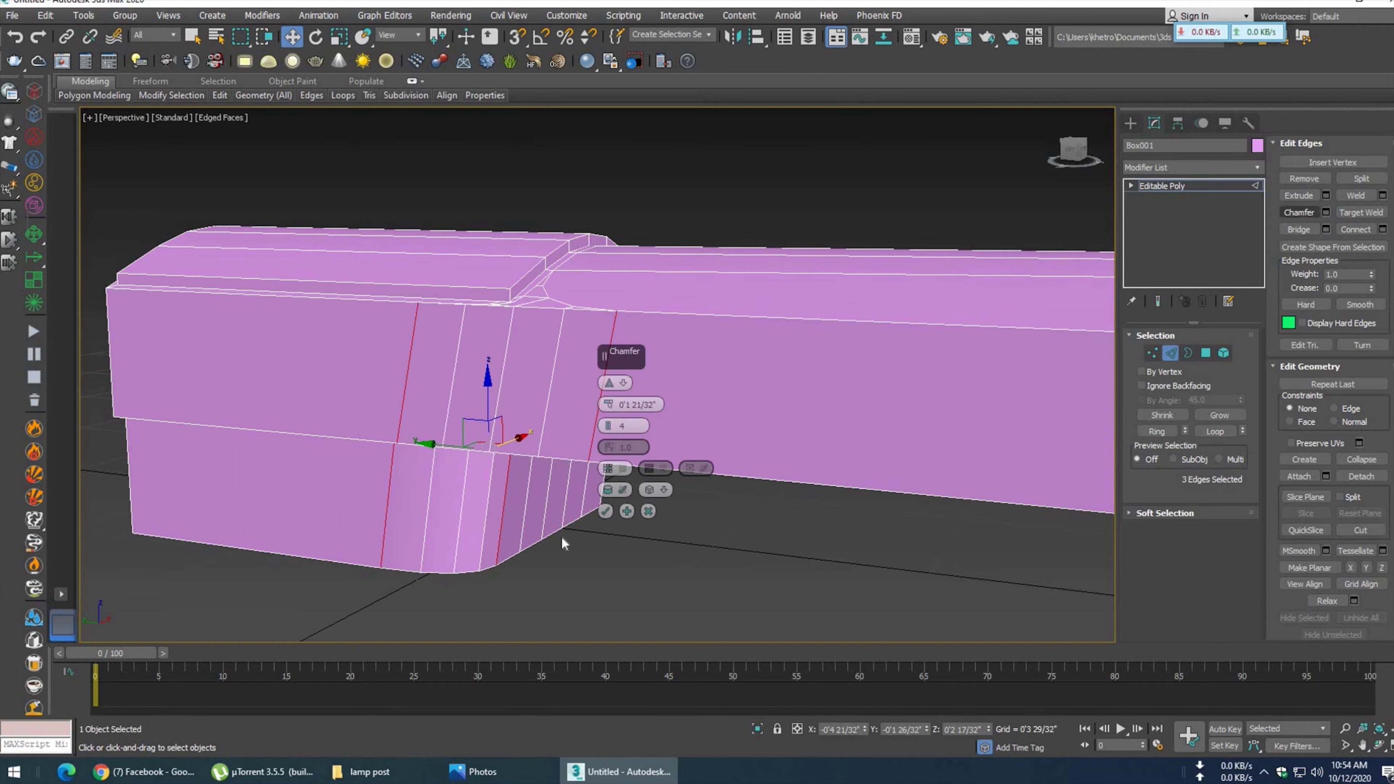
mouse_move(610, 427)
mouse_down()
mouse_move(607, 415)
mouse_move(607, 432)
mouse_up()
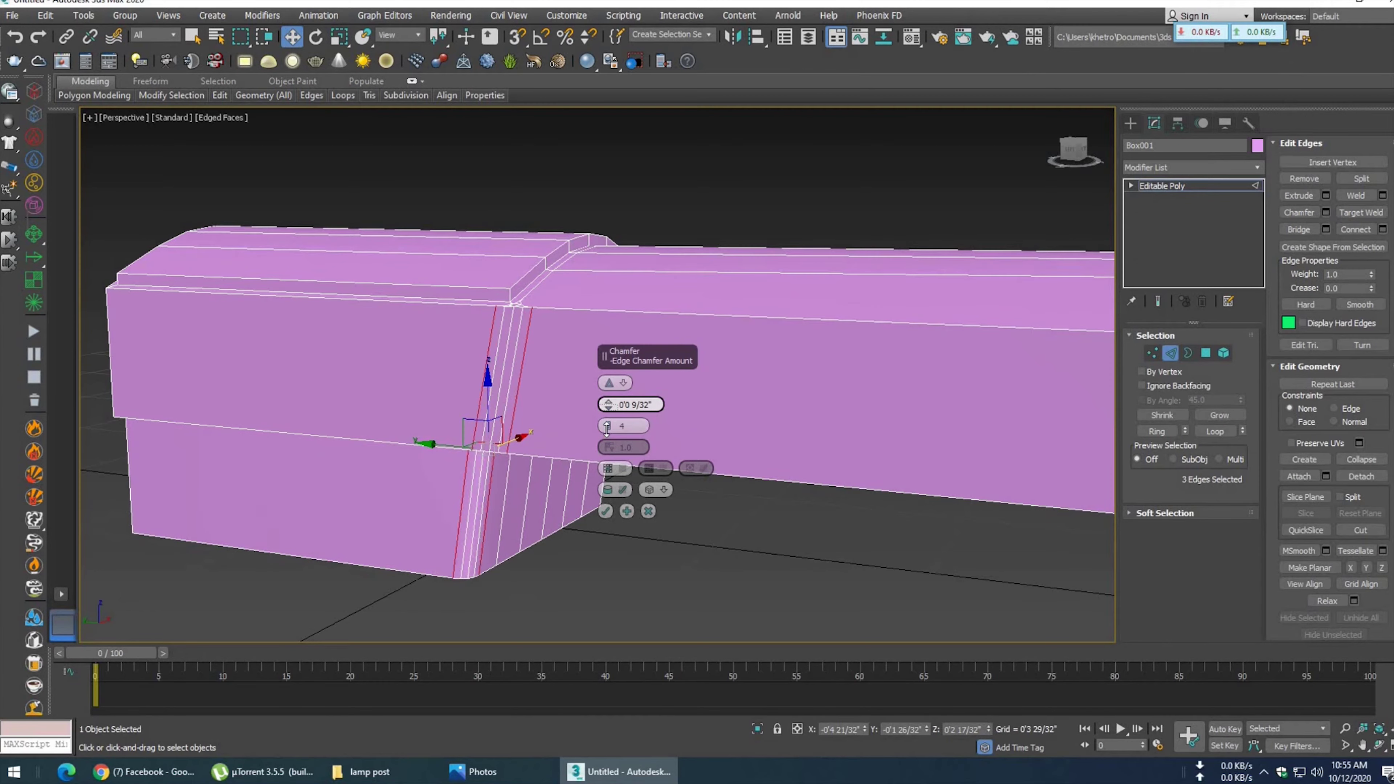
click(607, 511)
- Chamfer the end block's vertical corner edge loops
key(F4)
scroll(615, 518, down, 3)
alt+middle_drag(668, 521, 440, 513)
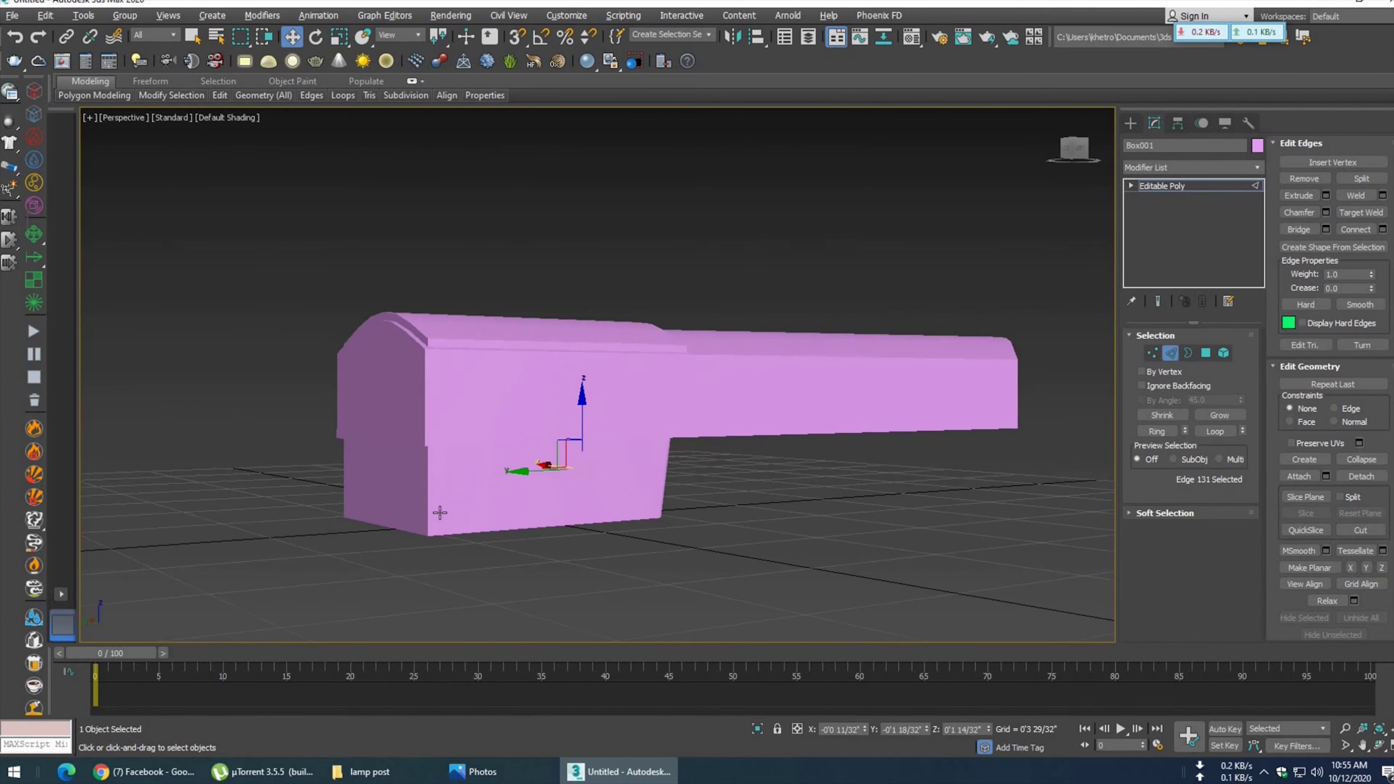
click(426, 508)
ctrl+click(423, 395)
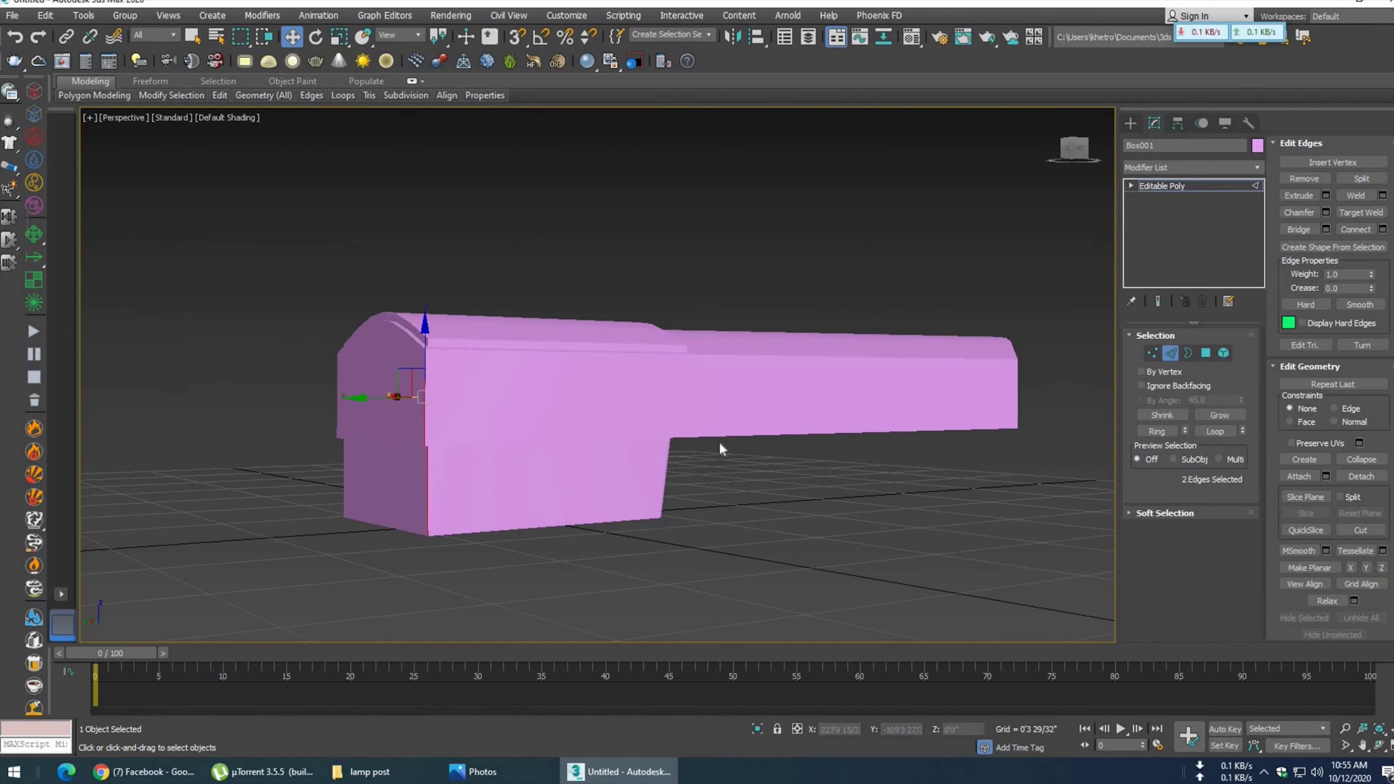
mouse_move(711, 462)
alt+middle_down()
mouse_move(658, 472)
mouse_move(762, 453)
alt+middle_up()
key(F4)
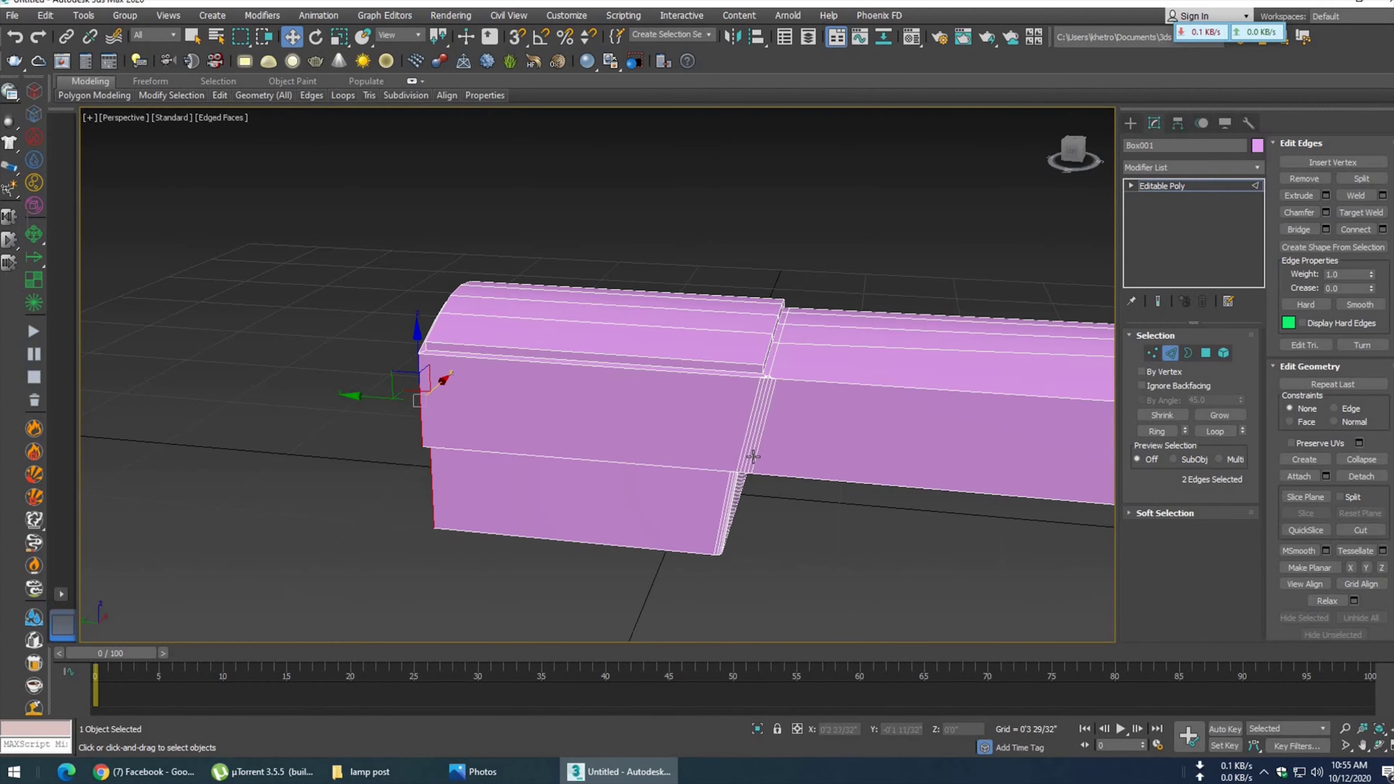
scroll(645, 488, down, 3)
alt+middle_drag(645, 488, 686, 478)
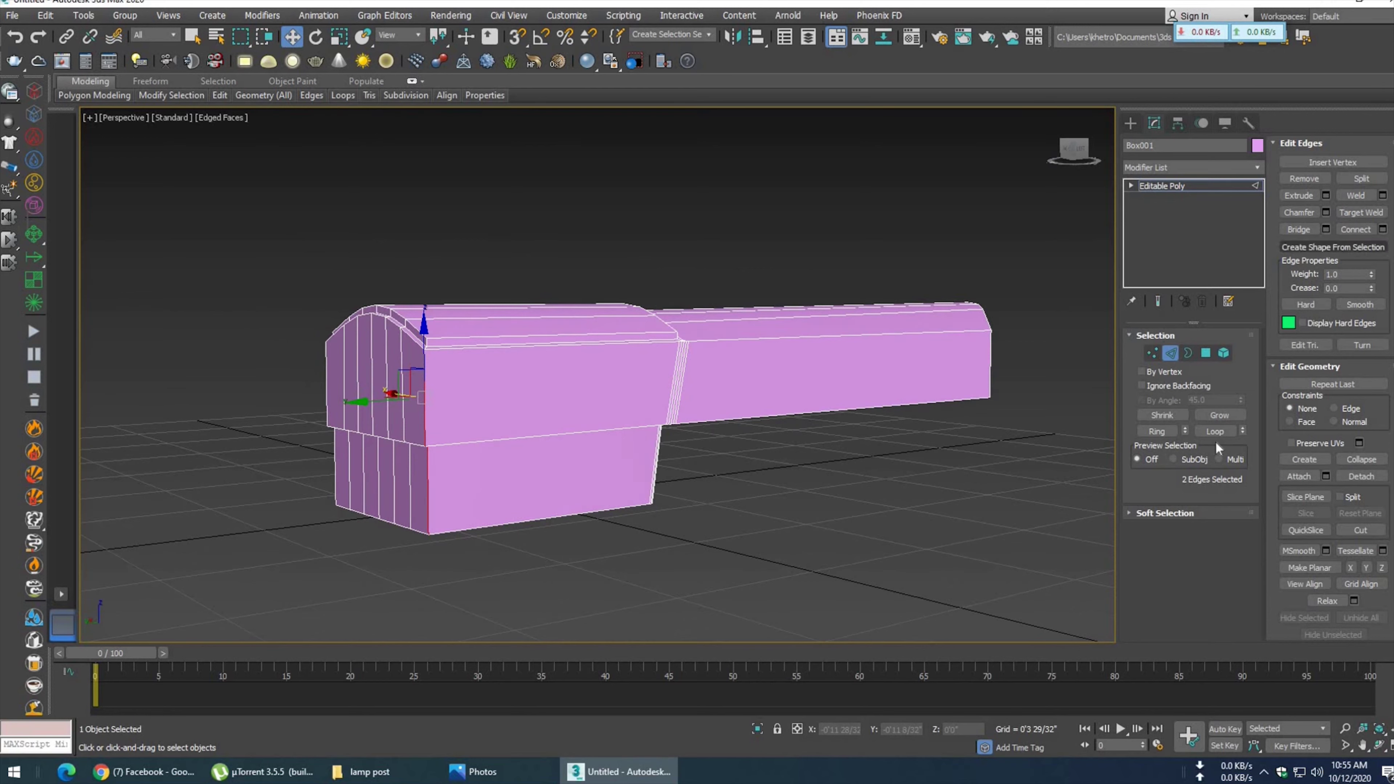
click(1215, 432)
click(1327, 212)
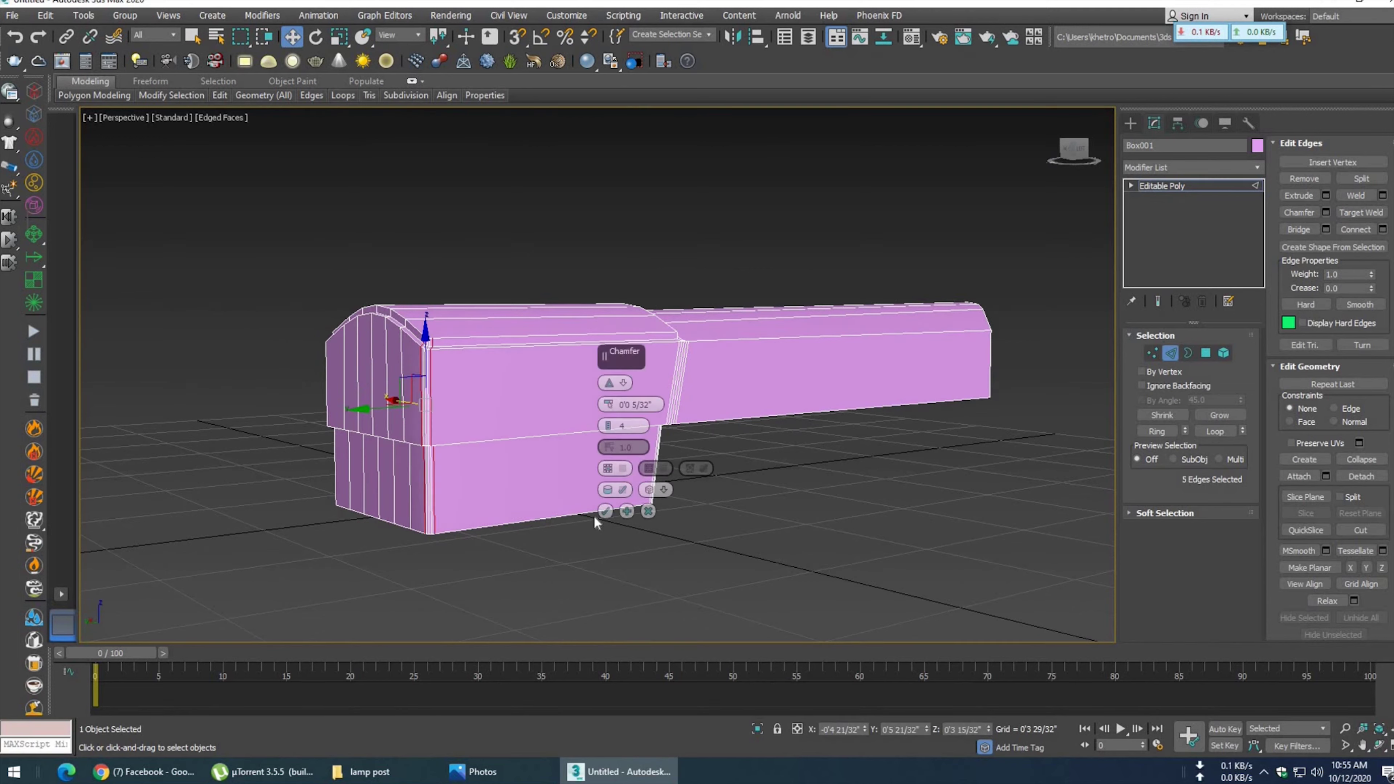
click(611, 487)
- Chamfer two edges at the box's curved end
alt+middle_drag(513, 513, 687, 494)
click(1171, 415)
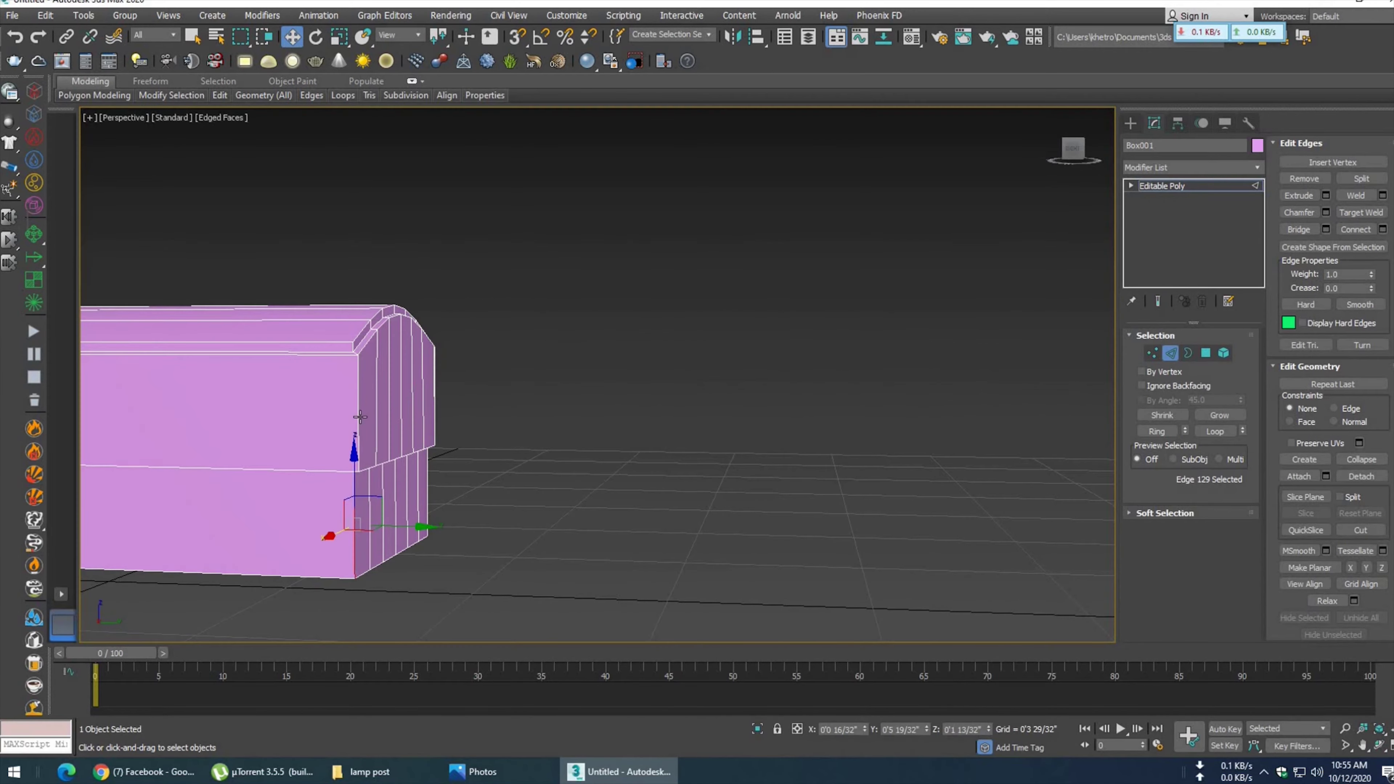
click(1326, 212)
click(625, 497)
- Chamfer the edge loop where the arm meets the end block
alt+middle_drag(585, 428, 500, 548)
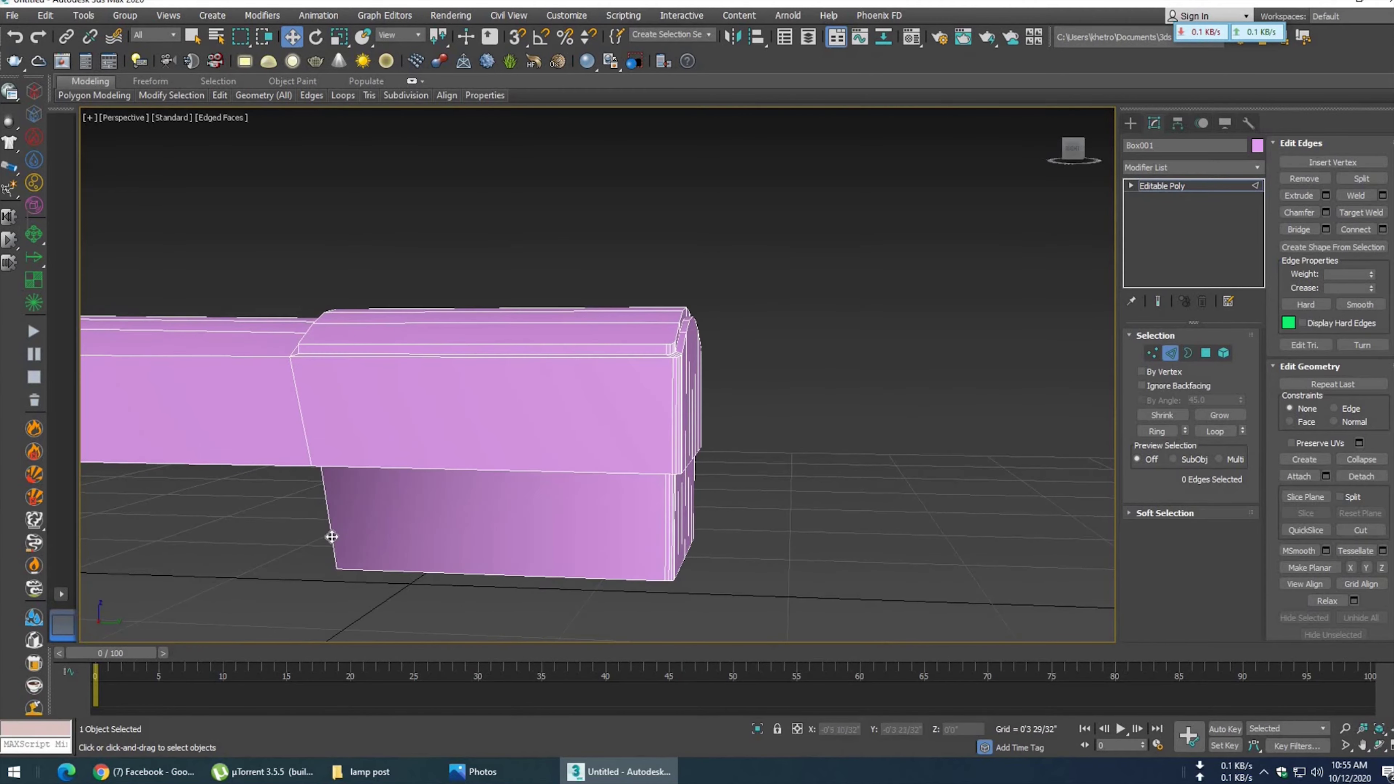
click(328, 536)
alt+middle_drag(328, 536, 455, 520)
click(1216, 432)
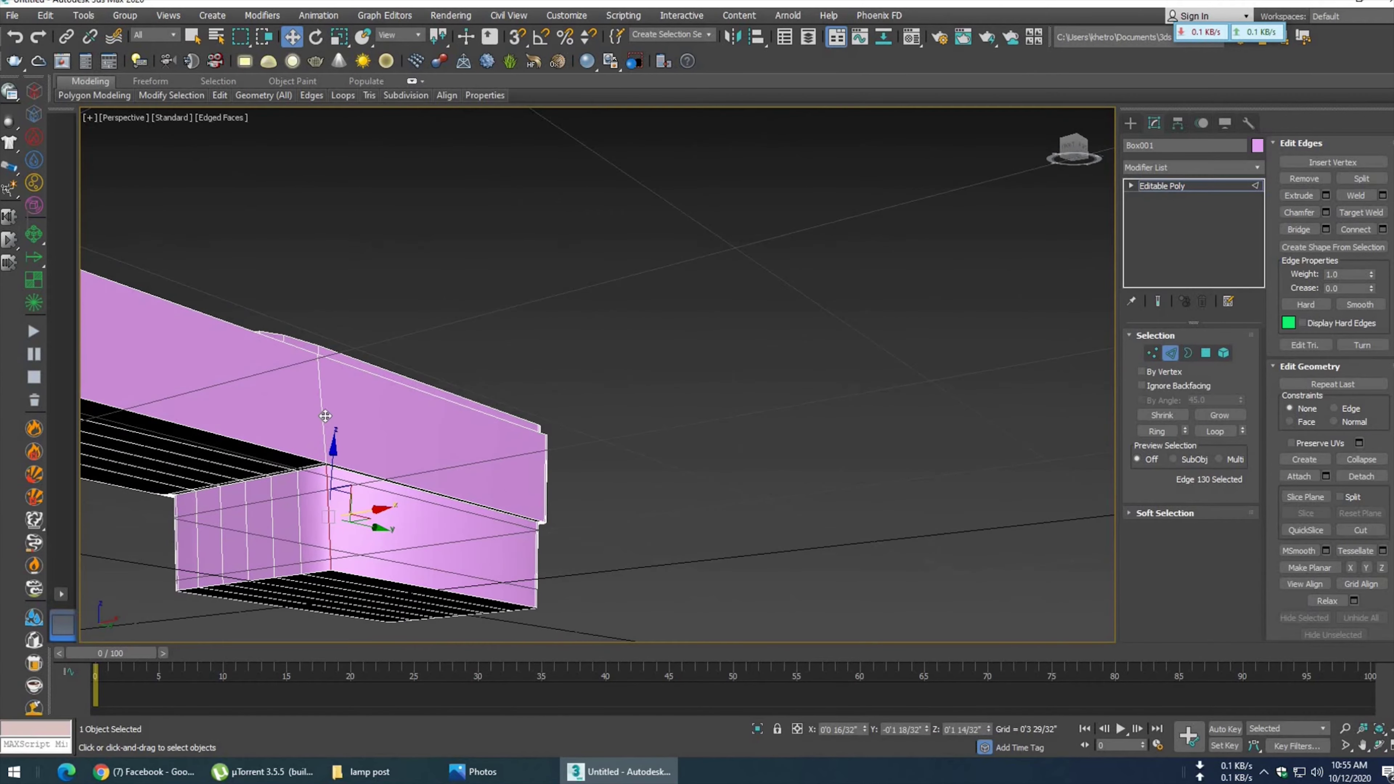
click(1216, 432)
click(1326, 212)
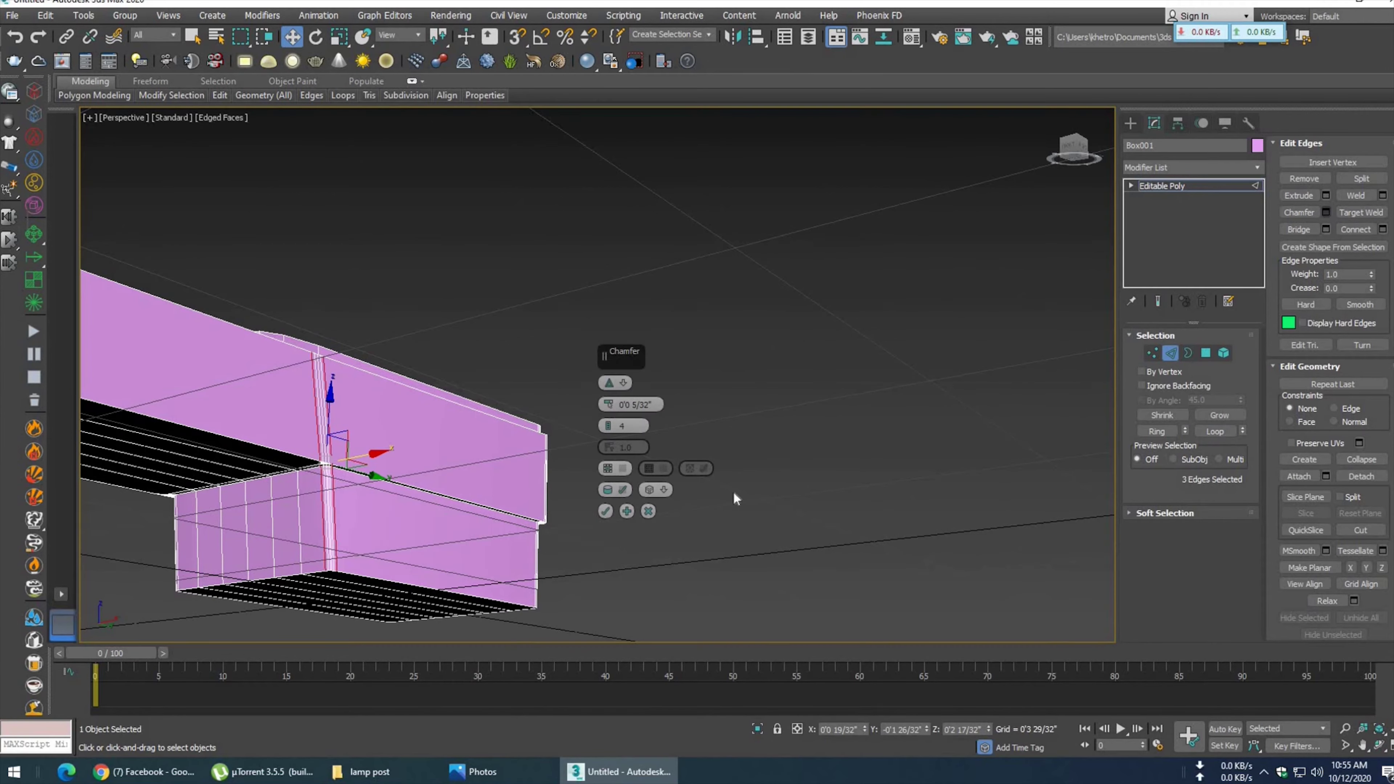
click(606, 512)
- Orbit around the box to inspect the chamfers, toggling edged faces
key(F4)
mouse_move(560, 432)
alt+middle_down()
mouse_move(558, 472)
mouse_move(351, 536)
mouse_move(207, 503)
mouse_move(508, 480)
alt+middle_up()
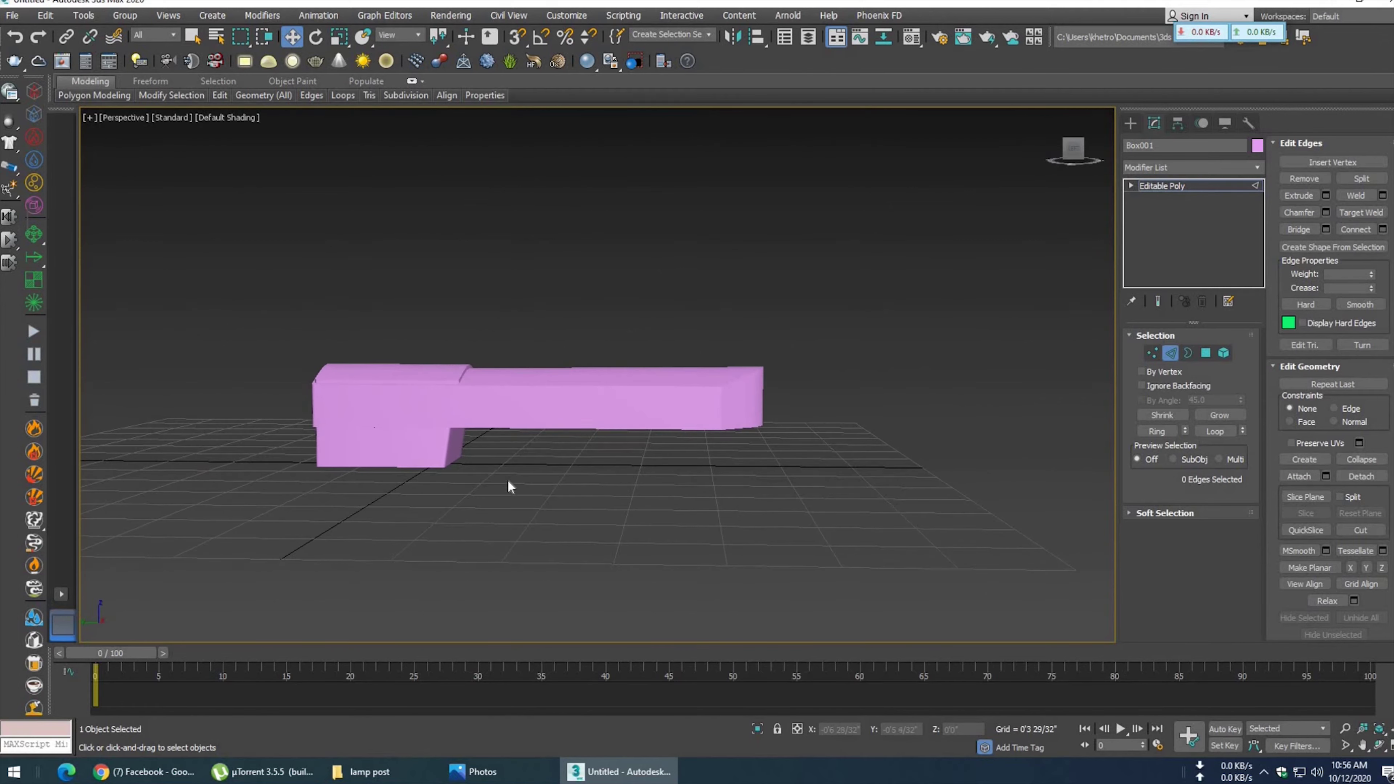
alt+middle_drag(615, 455, 523, 489)
key(F4)
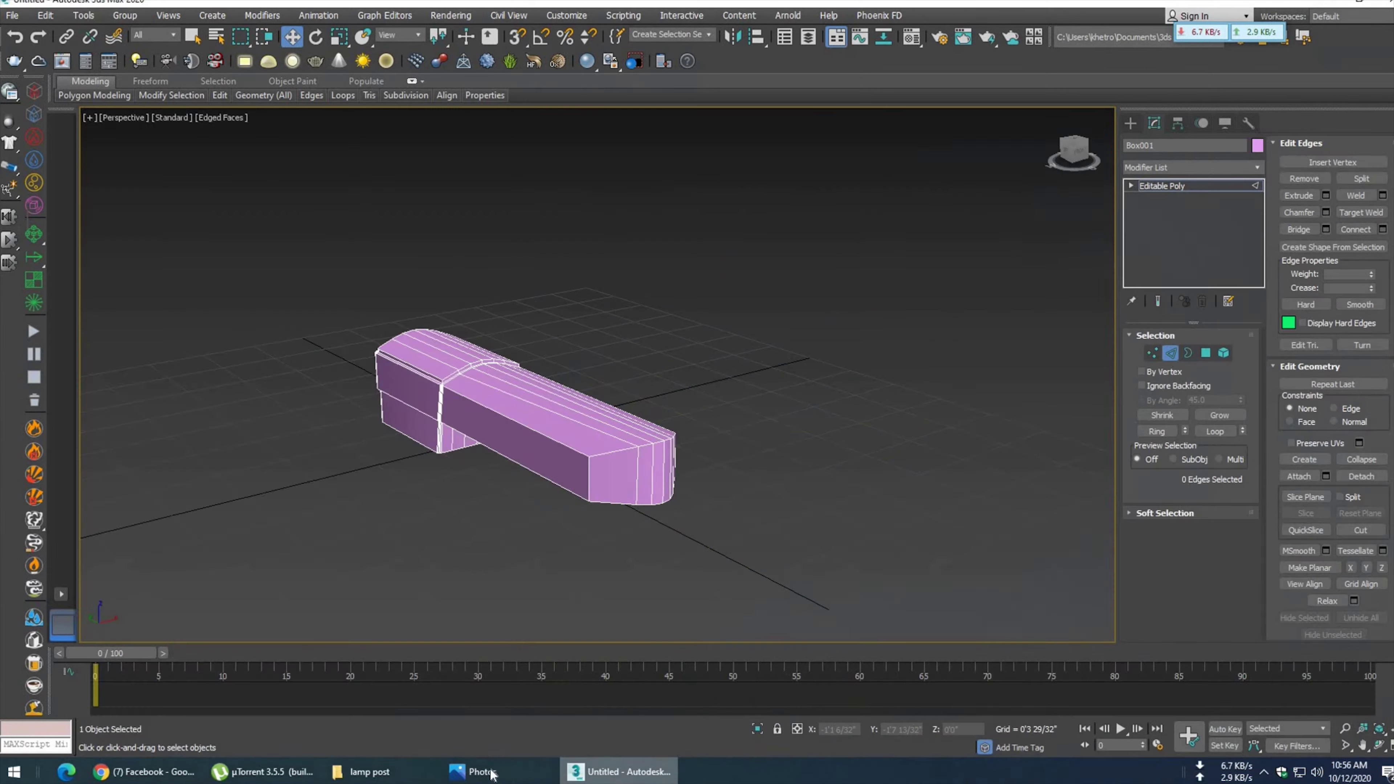
click(496, 772)
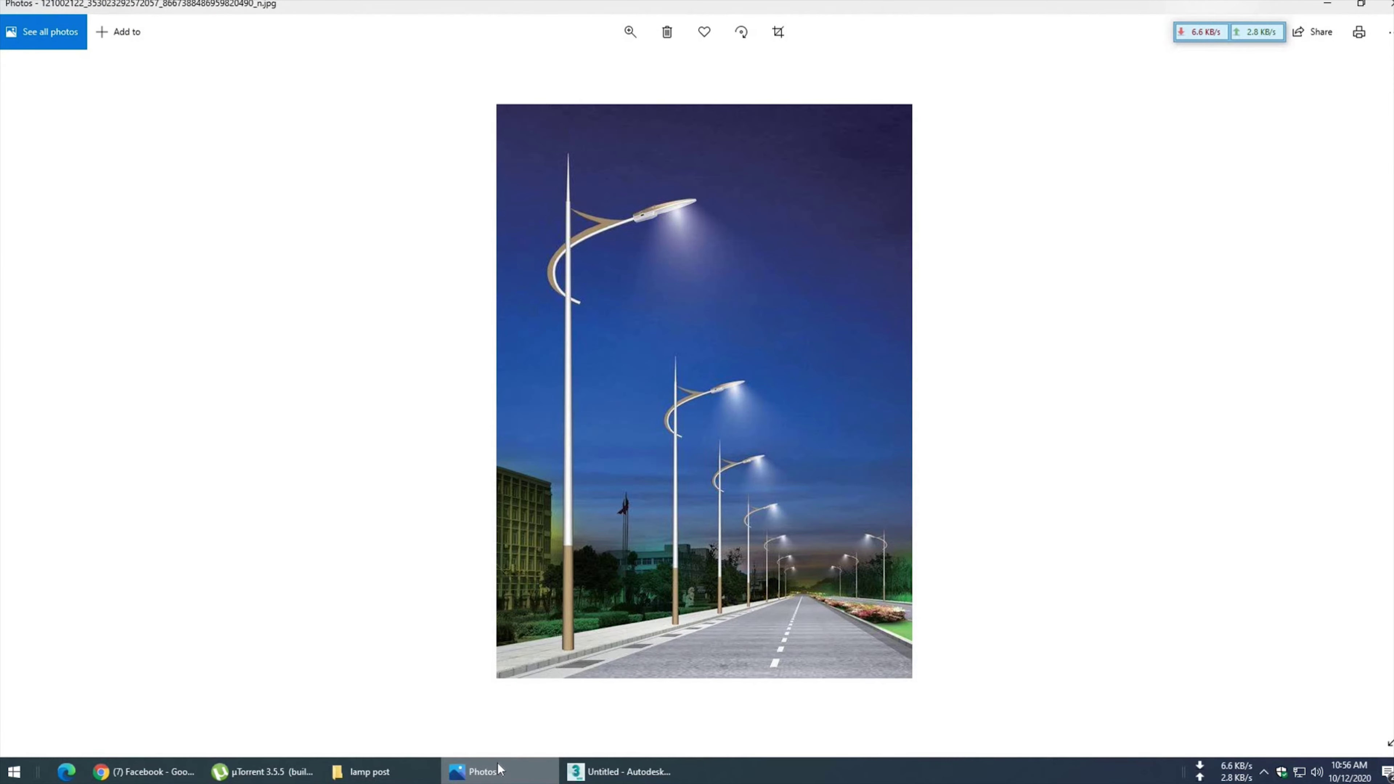
click(618, 772)
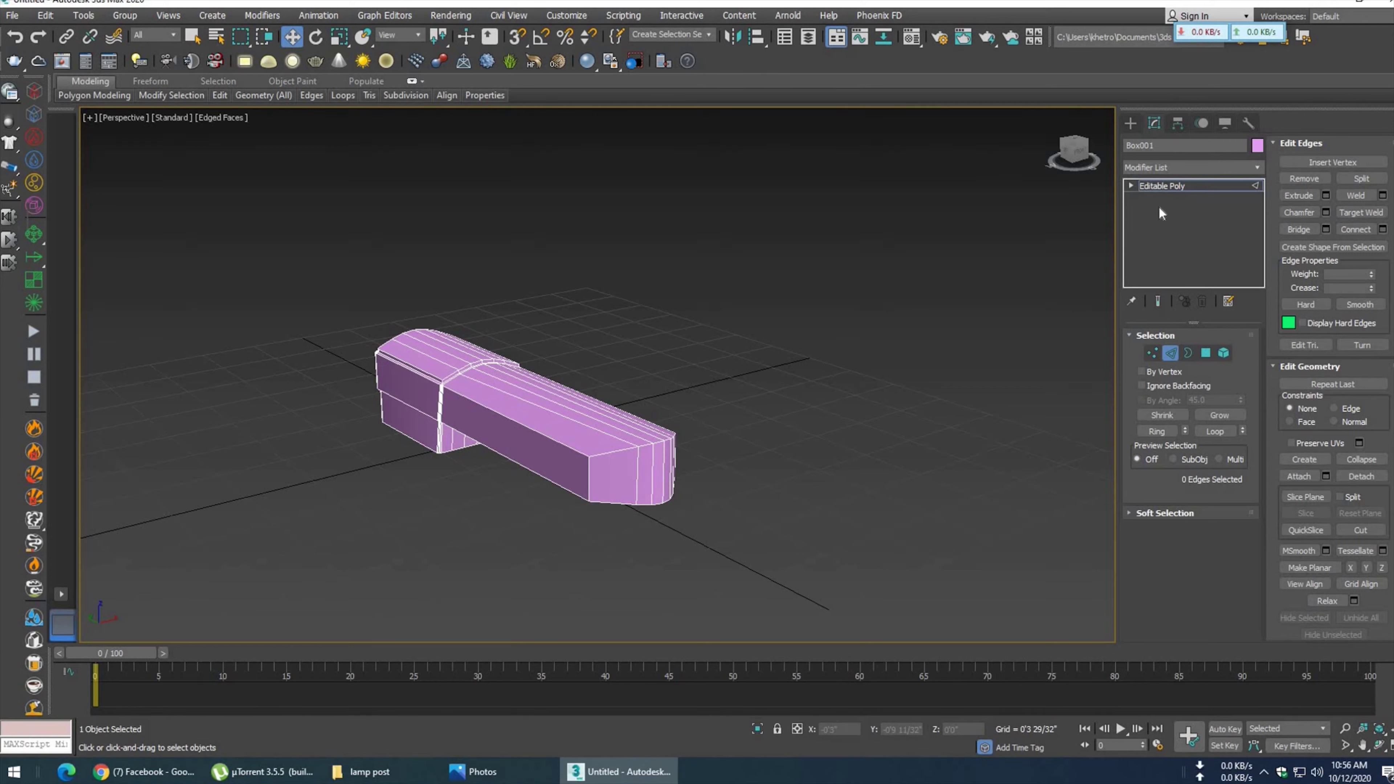
click(1164, 164)
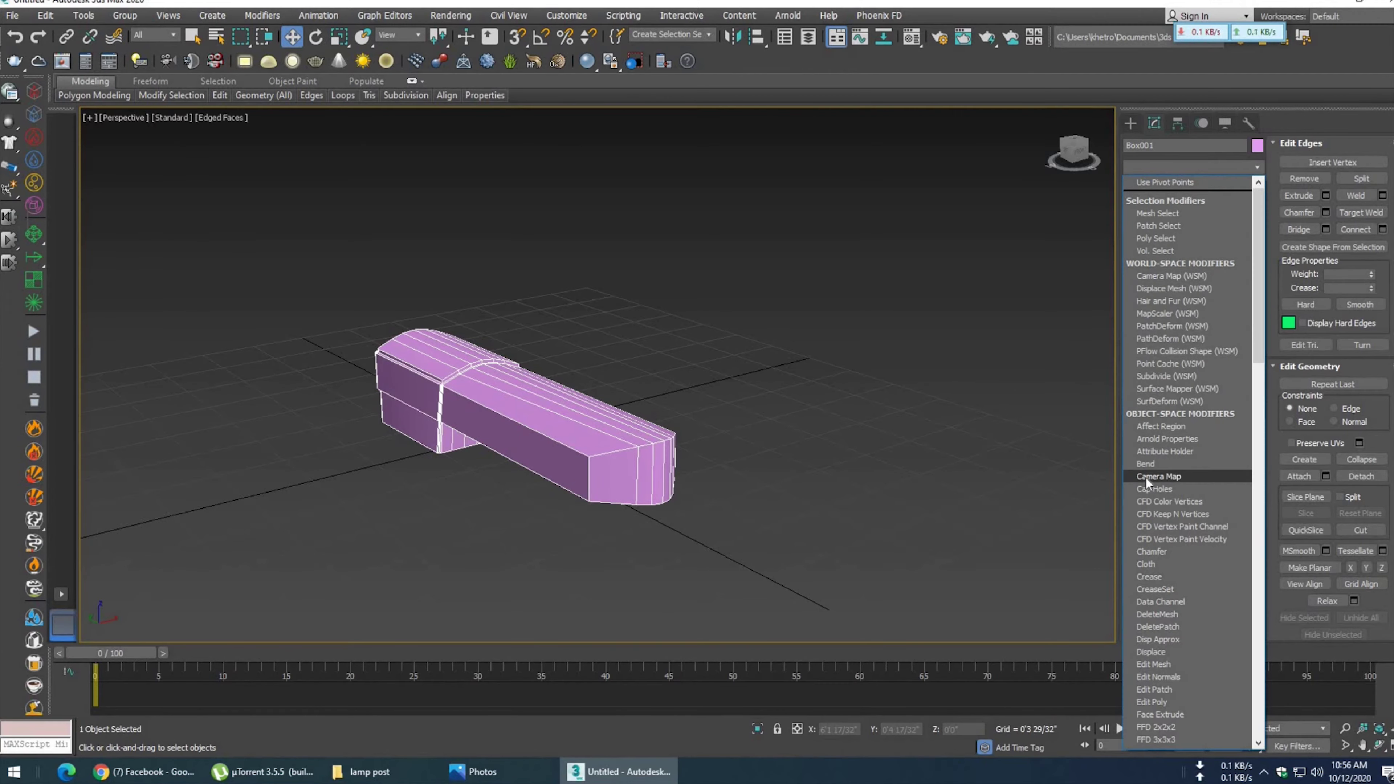
scroll(1147, 478, down, 10)
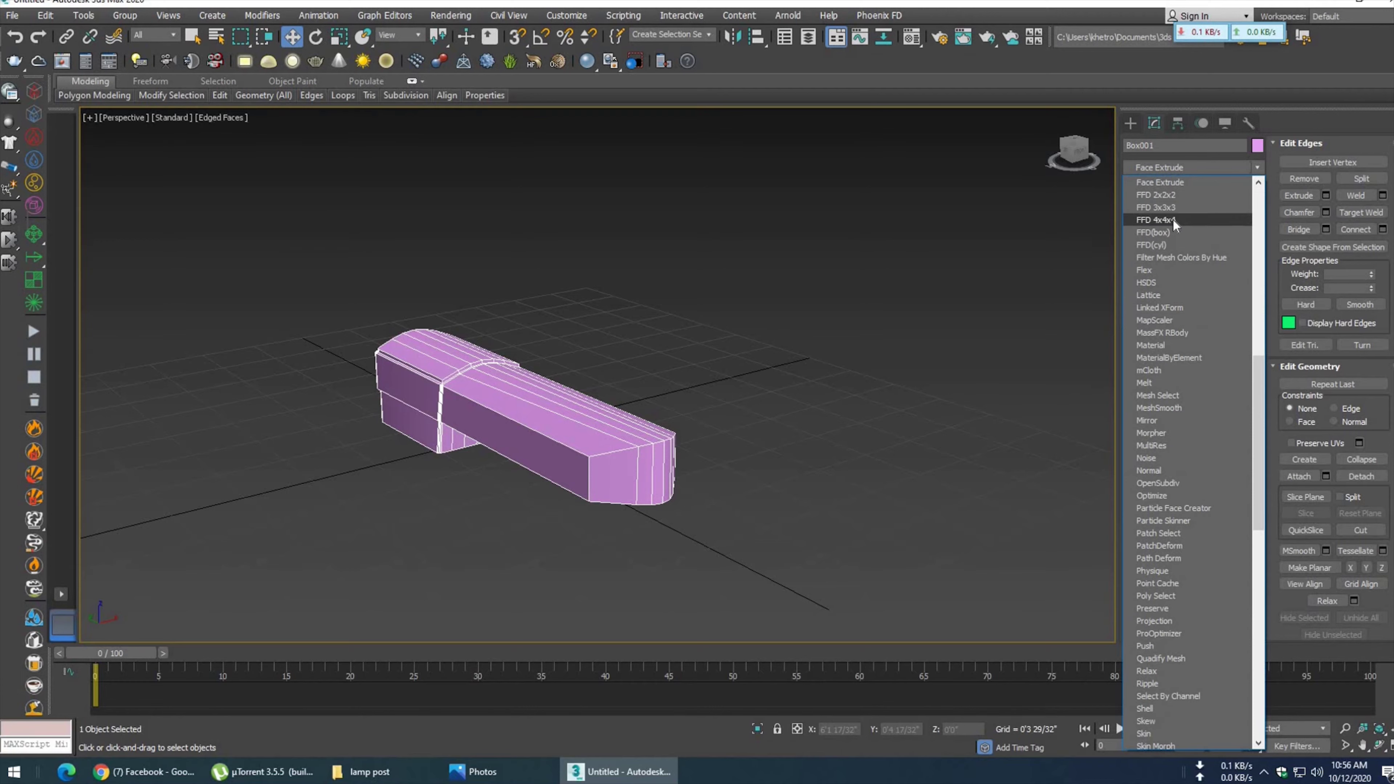
click(1173, 218)
click(1146, 185)
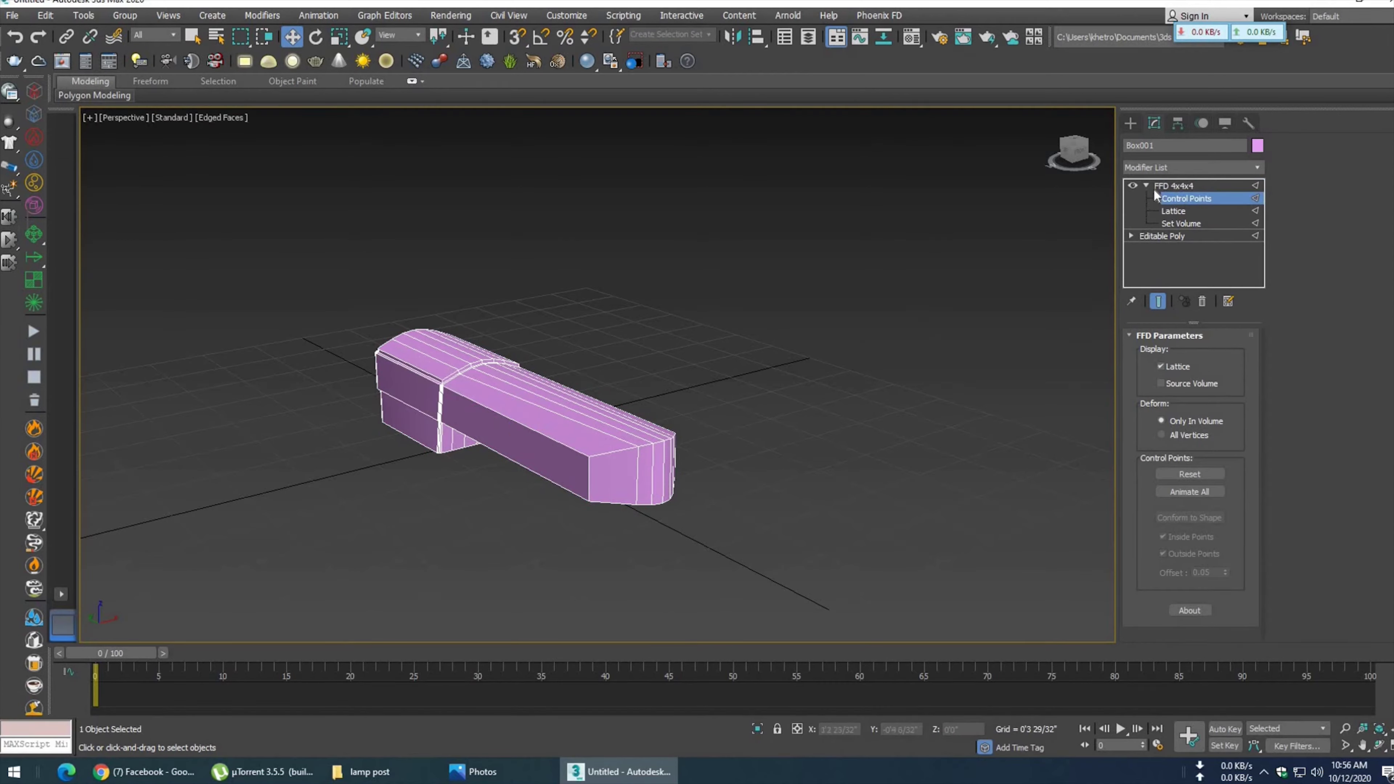
middle_drag(720, 509, 662, 453)
right_click(1198, 203)
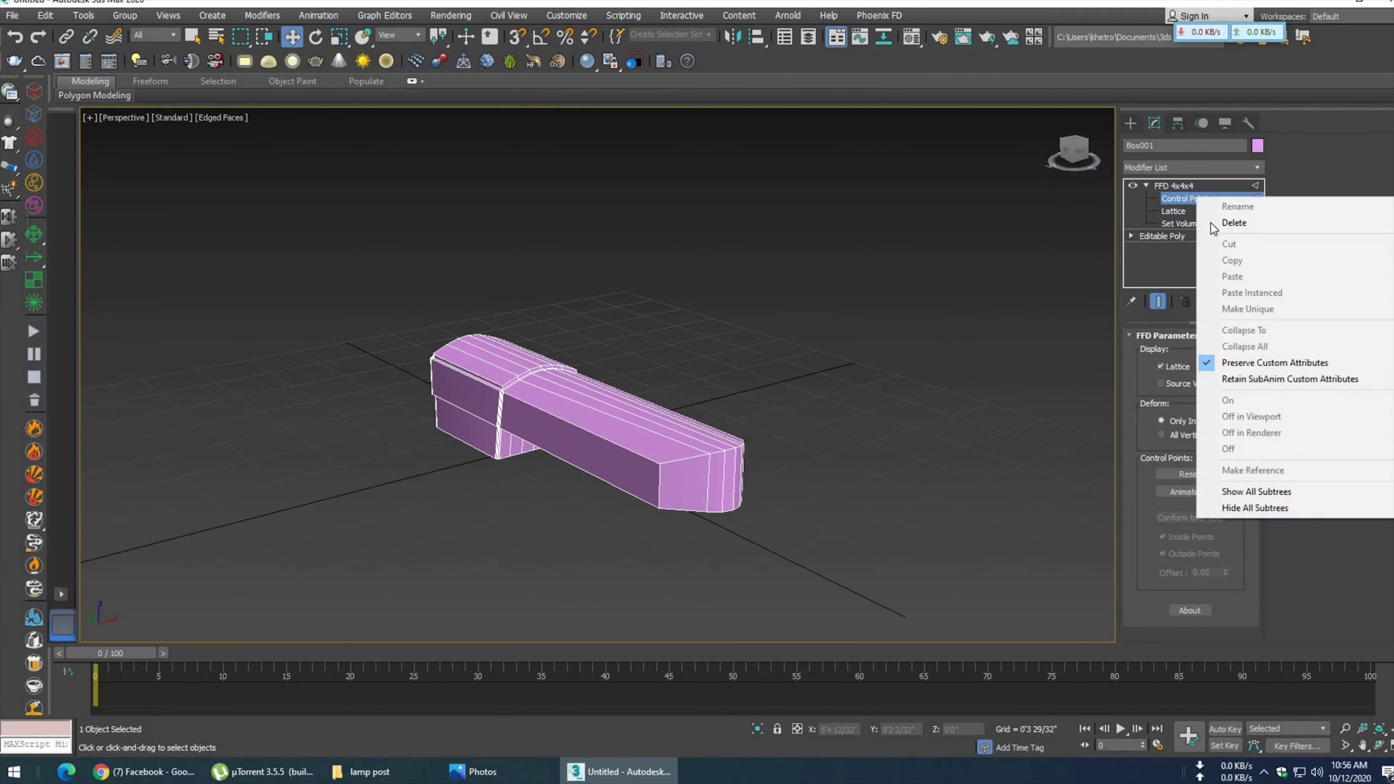
click(1212, 223)
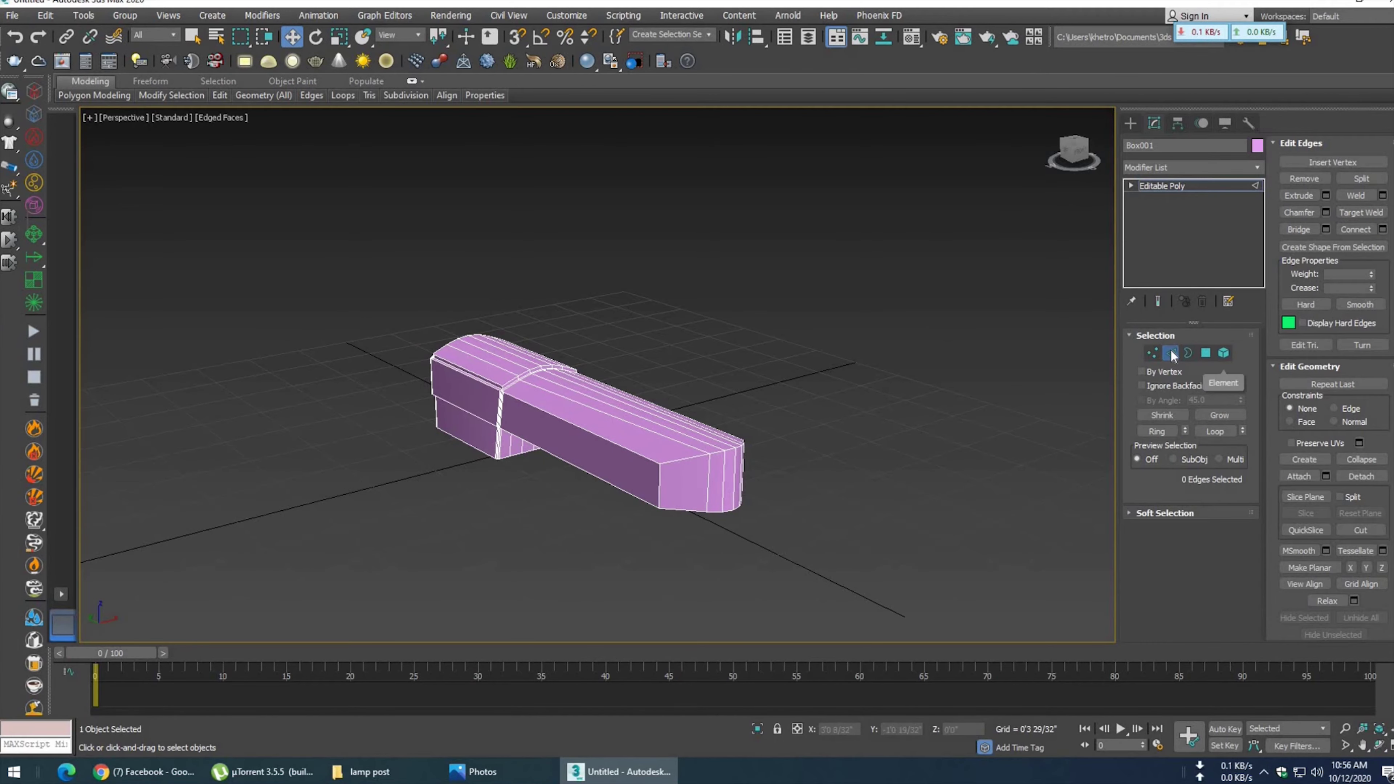
click(1171, 354)
click(1160, 169)
scroll(1180, 474, down, 10)
click(1203, 225)
key(t)
scroll(549, 461, down, 2)
scroll(547, 457, down, 1)
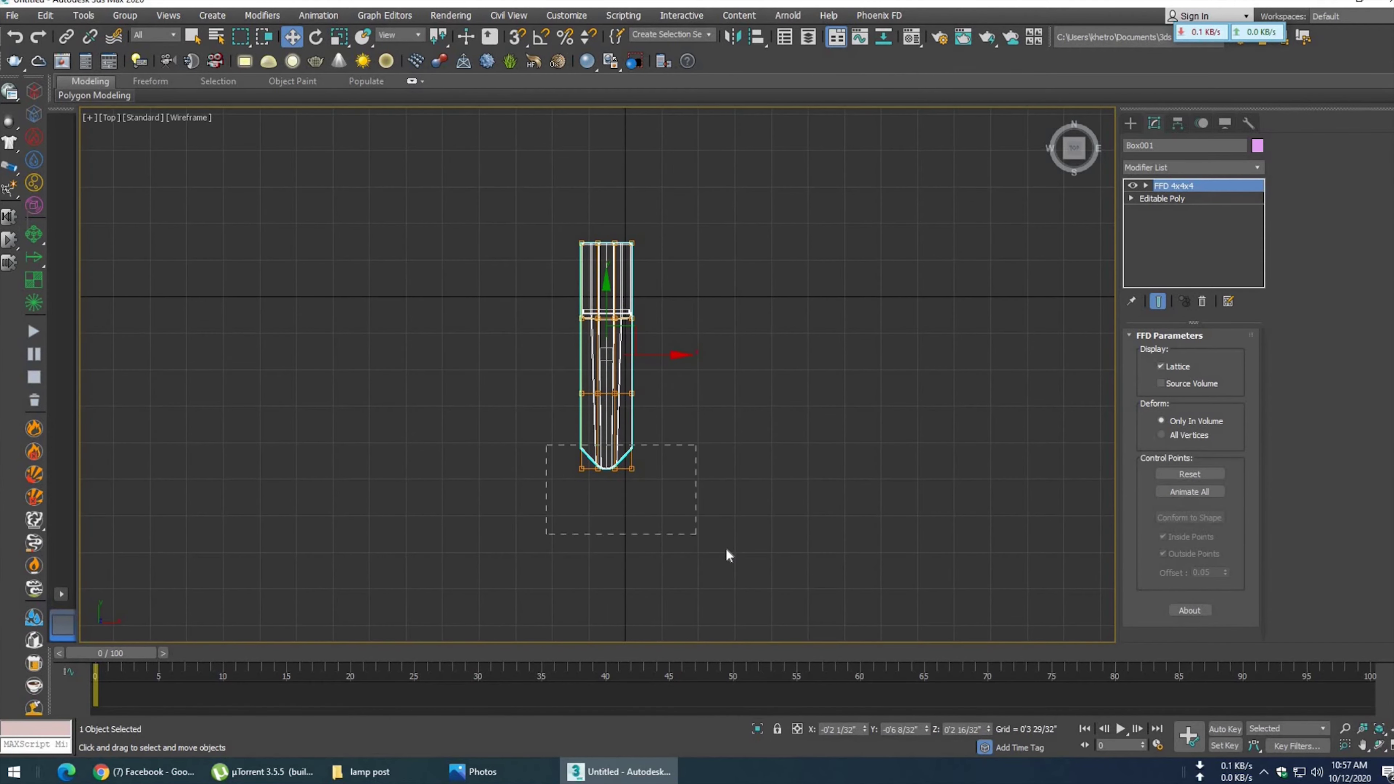
drag(505, 520, 506, 521)
click(591, 379)
click(1147, 185)
click(1186, 198)
drag(733, 546, 582, 510)
key(p)
scroll(636, 494, down, 3)
mouse_move(636, 494)
middle_down()
mouse_move(670, 345)
mouse_move(495, 219)
middle_up()
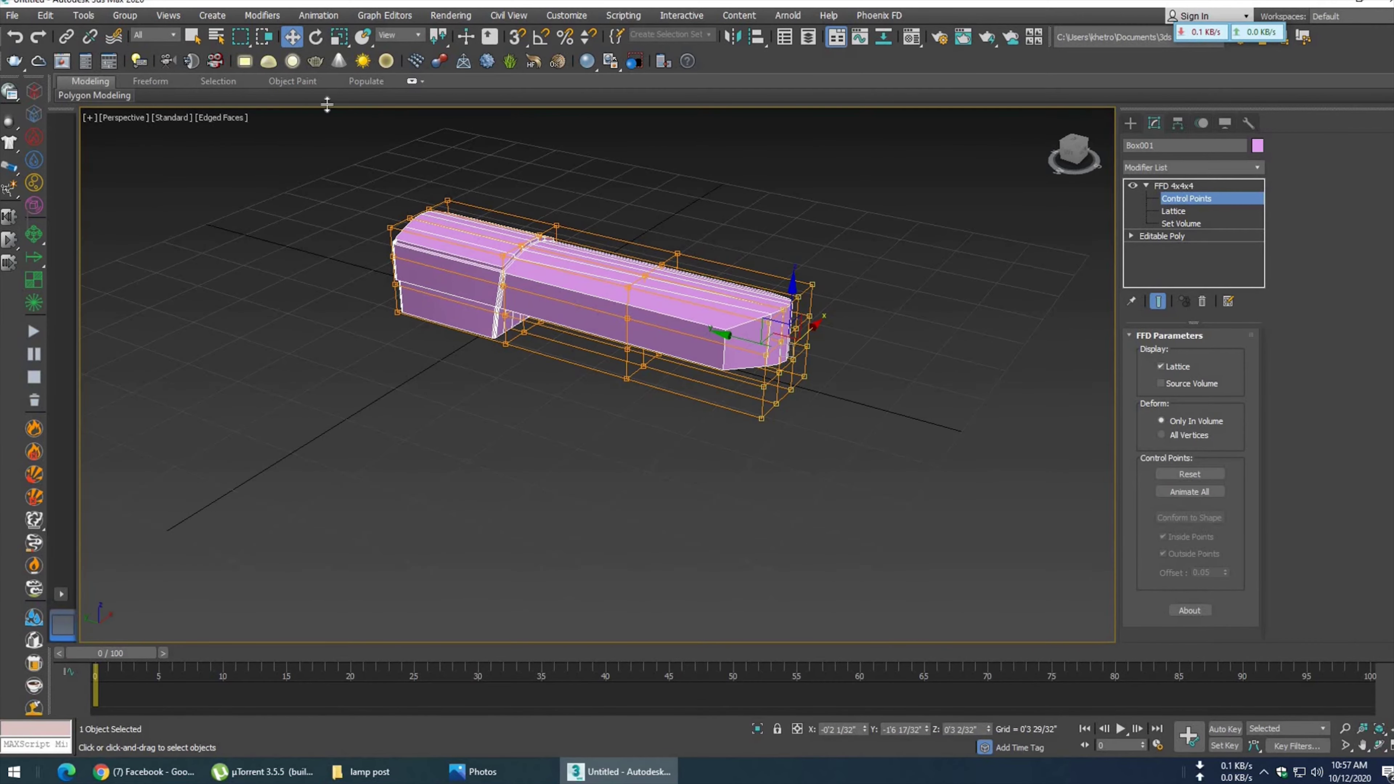
key(r)
drag(795, 352, 807, 466)
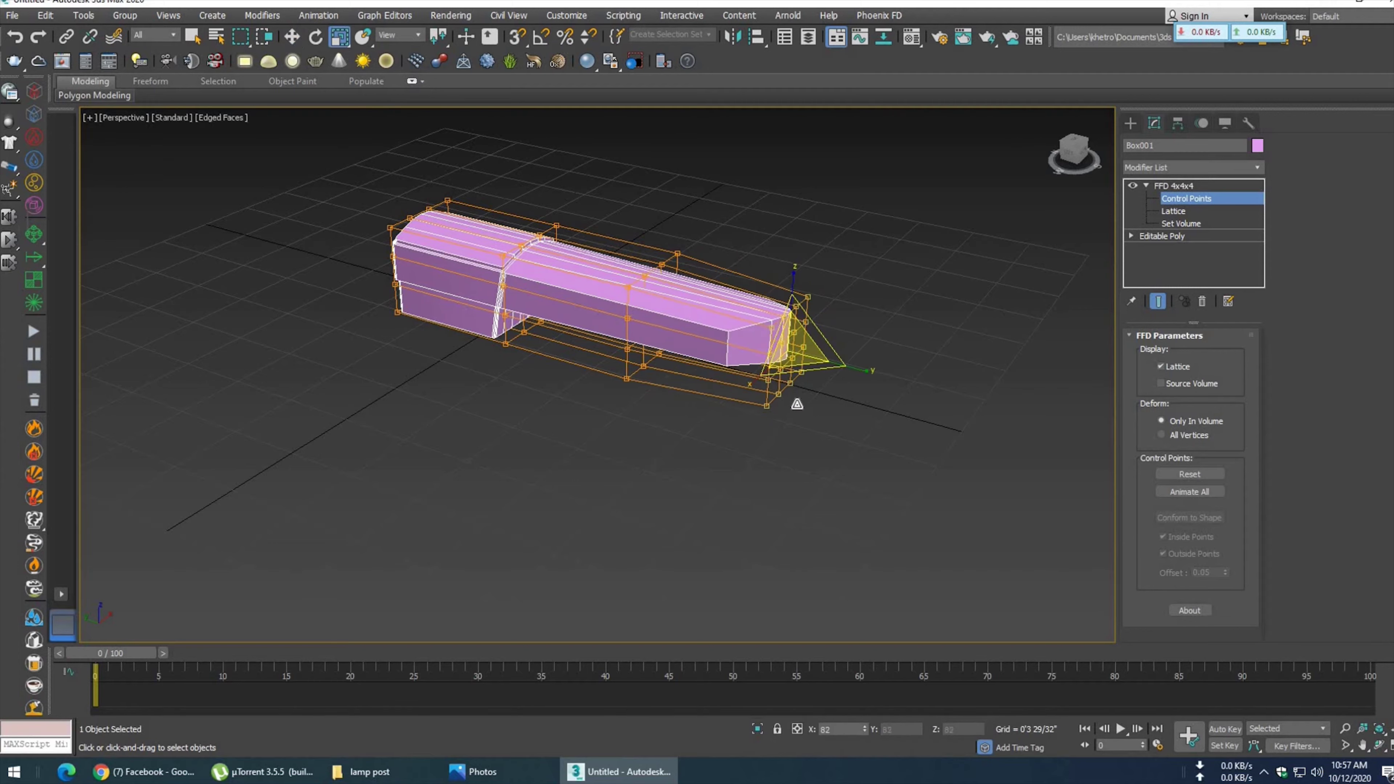
click(523, 773)
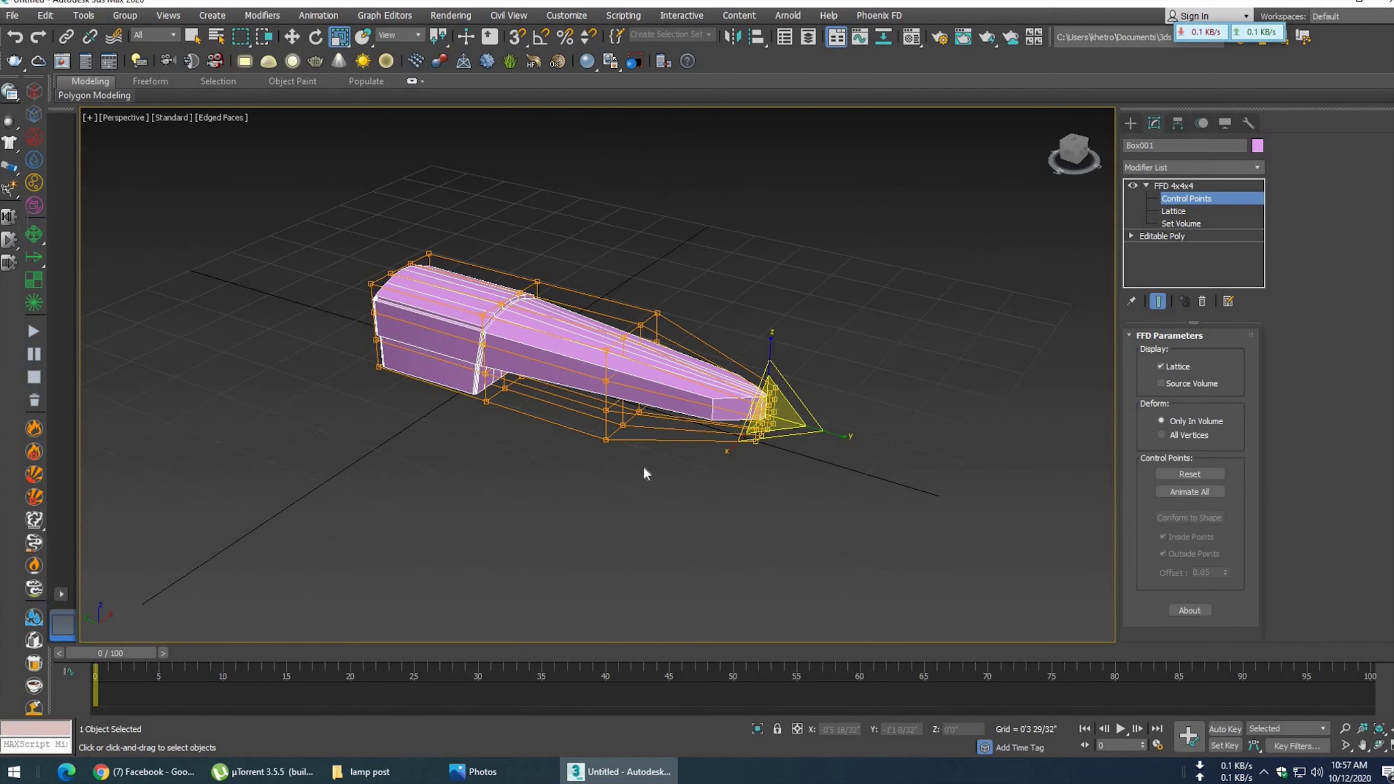
key(ctrl+z)
key(ctrl+z)
key(ctrl+y)
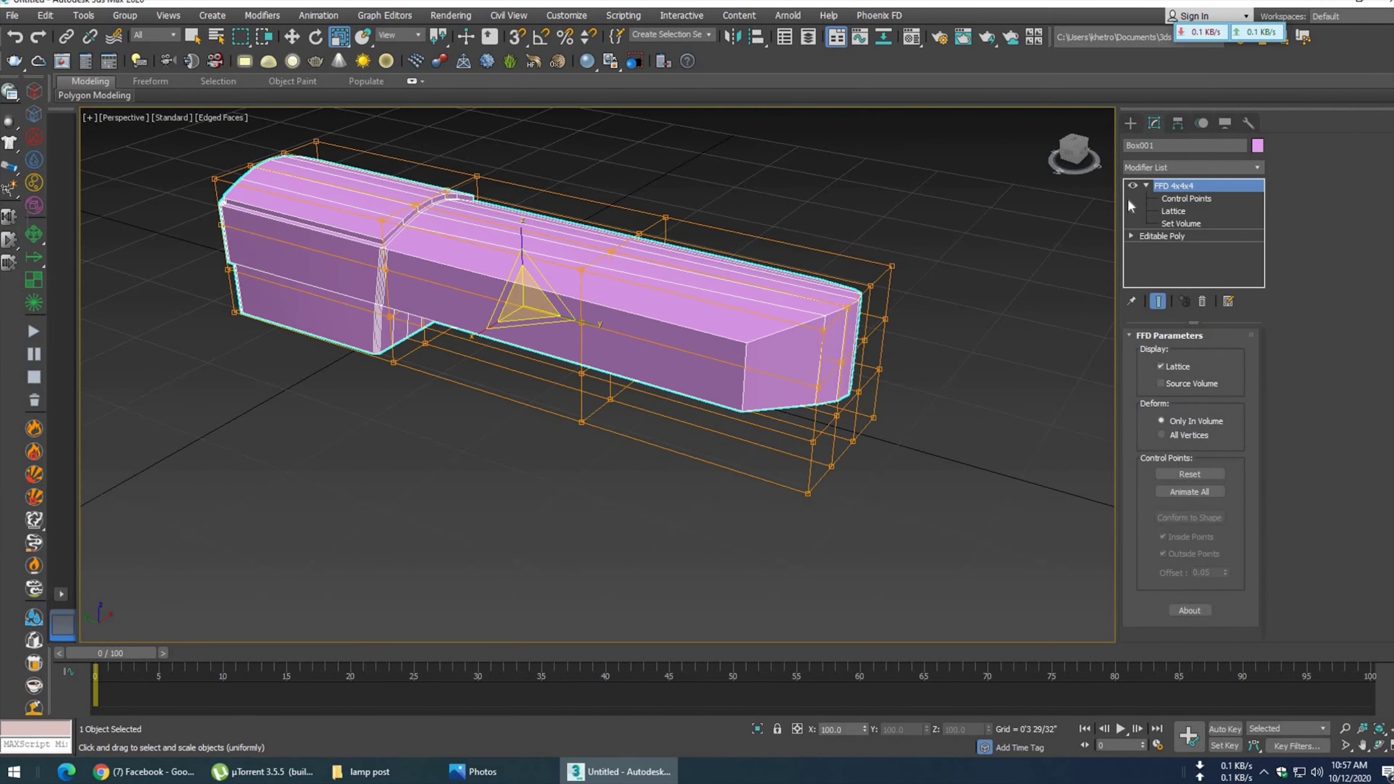
right_click(1194, 205)
click(1208, 286)
click(1171, 353)
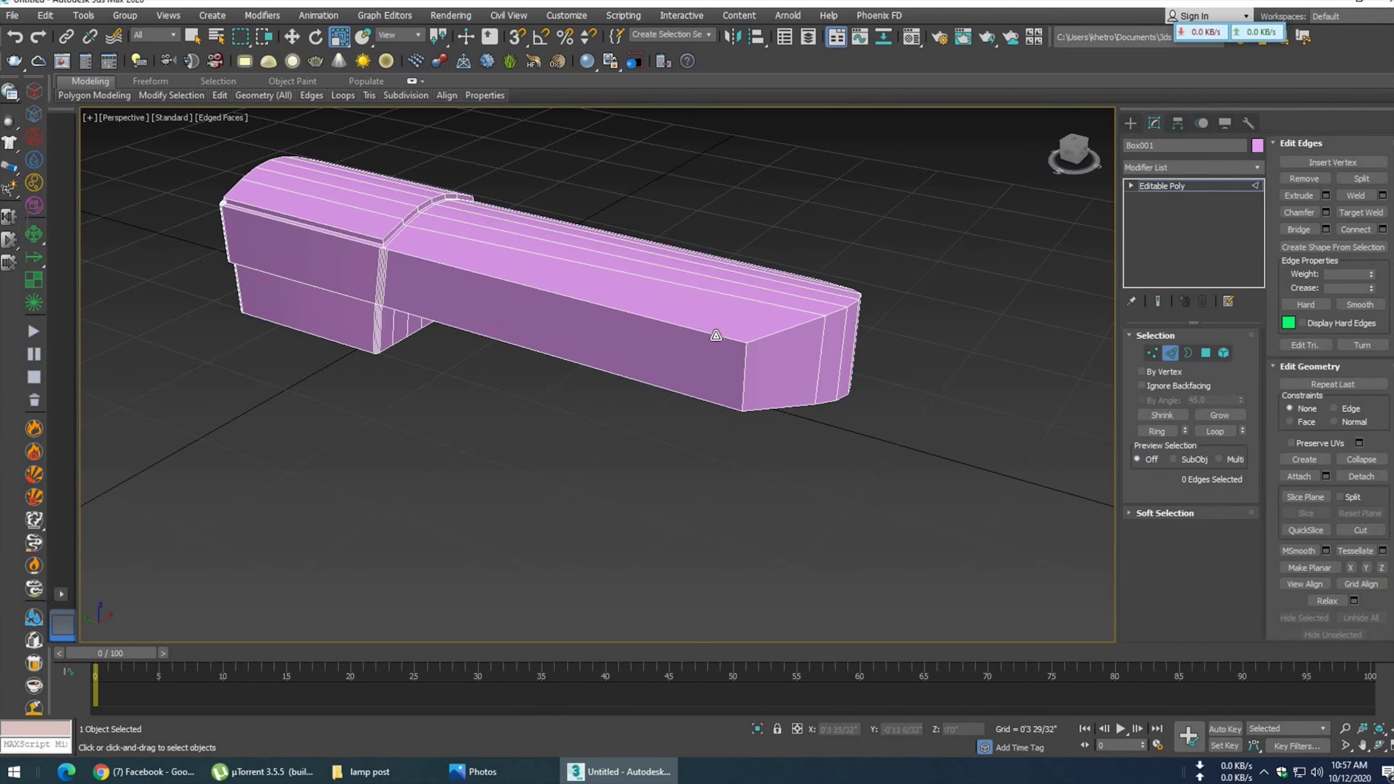
- Grow the edge selection to several loops running along the box's side
click(1208, 432)
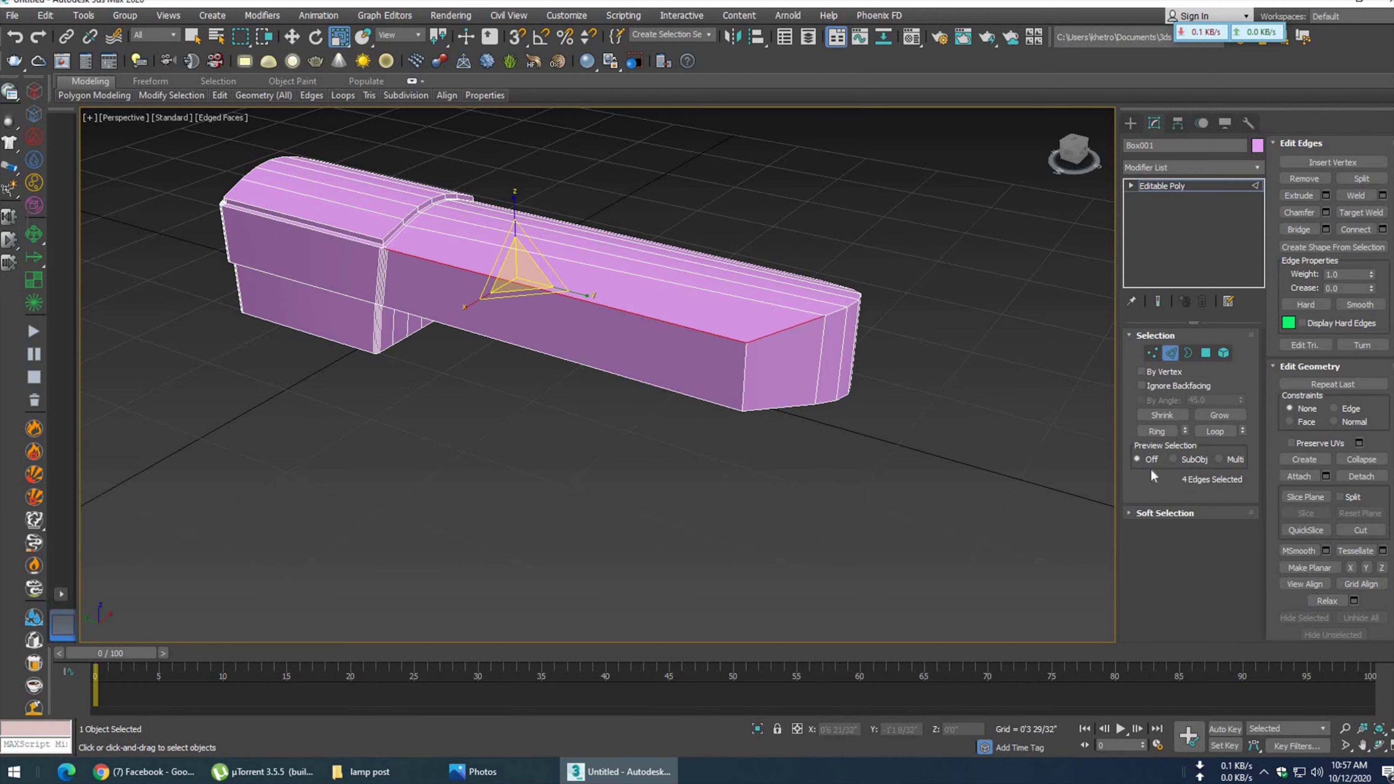
scroll(599, 328, up, 2)
scroll(599, 328, up, 3)
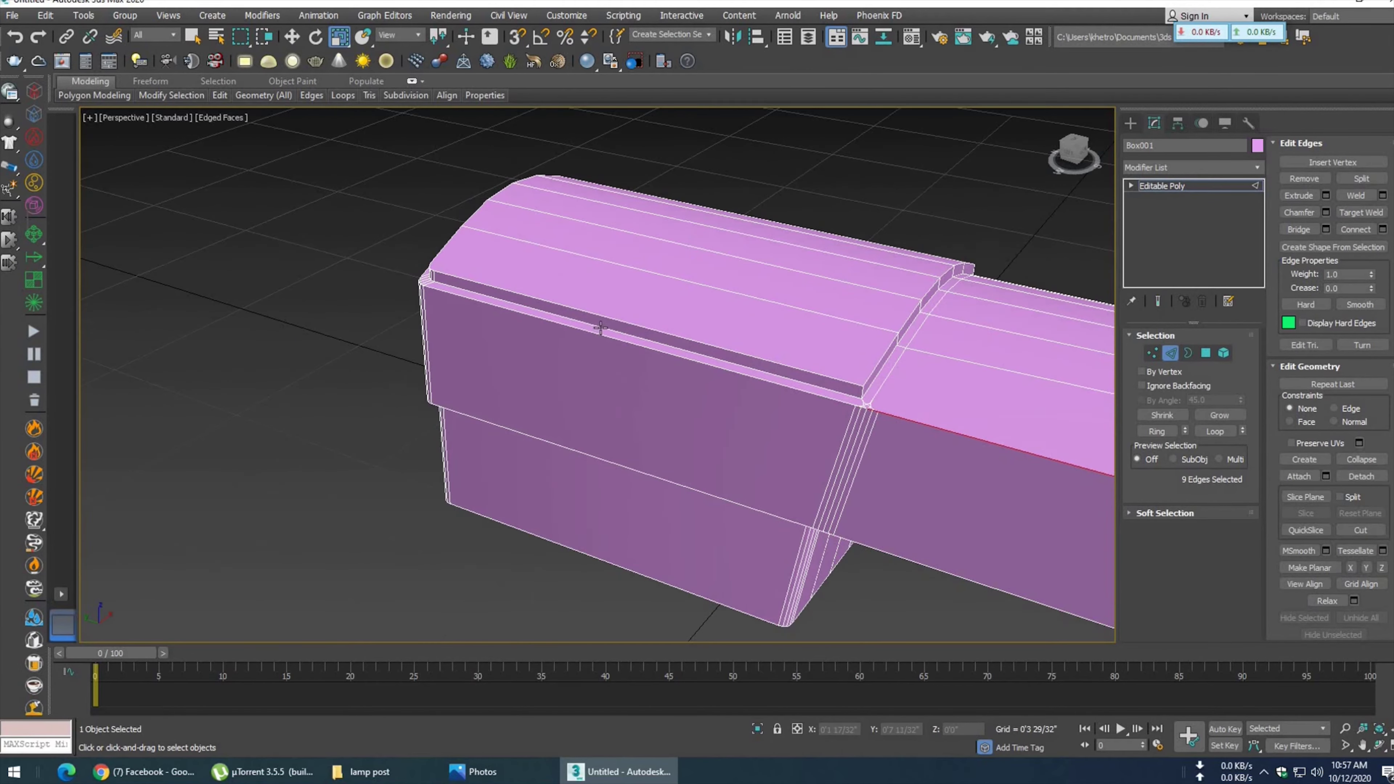
click(1215, 432)
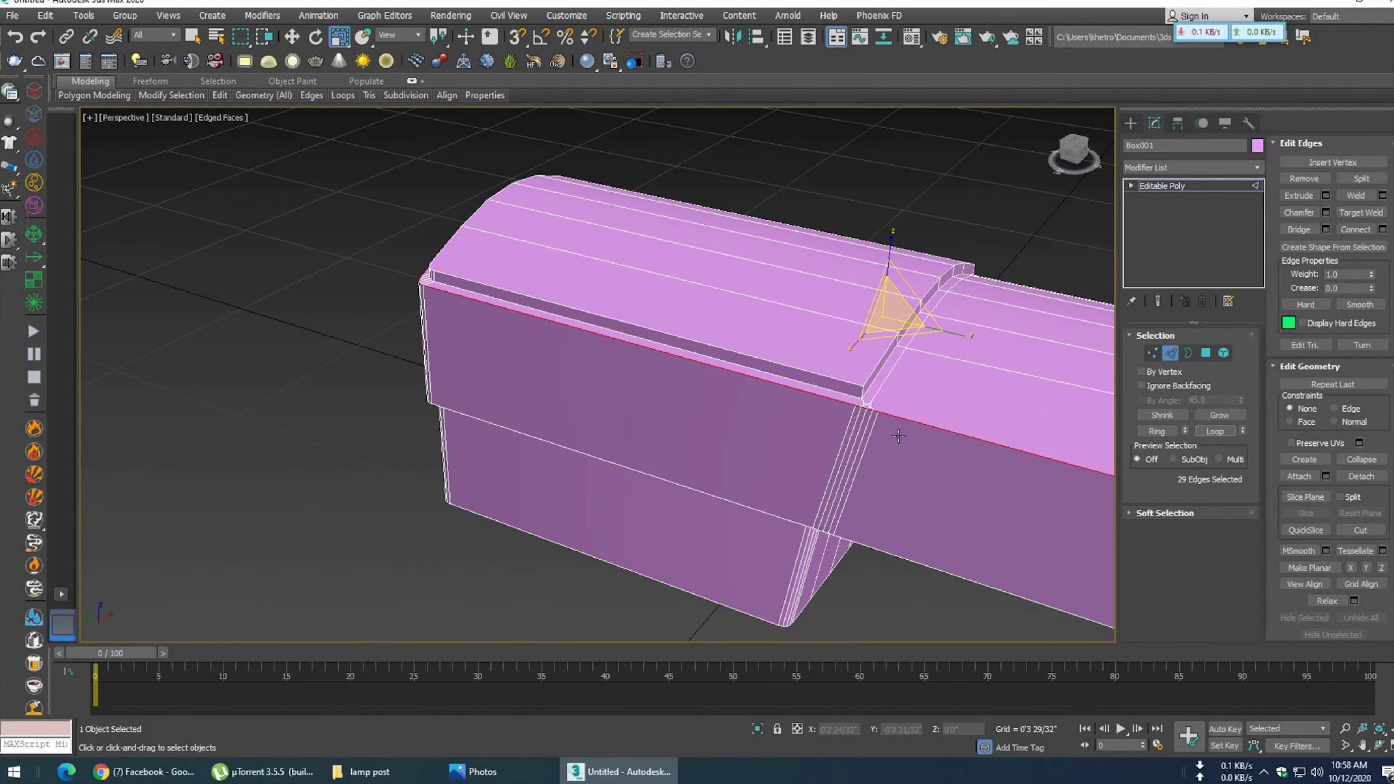
middle_drag(899, 437, 588, 397)
scroll(756, 404, down, 5)
mouse_move(756, 405)
alt+middle_down()
mouse_move(523, 402)
mouse_move(538, 383)
alt+middle_up()
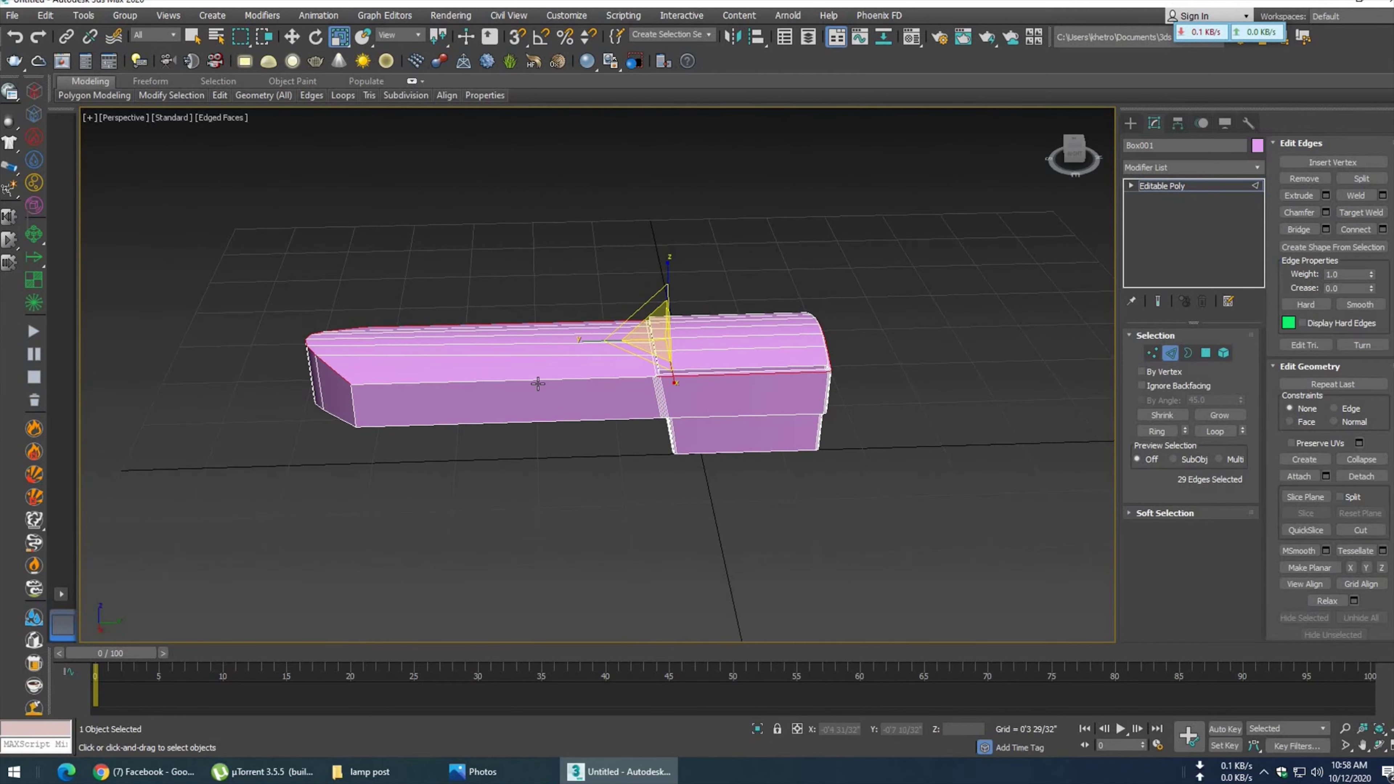
click(1214, 430)
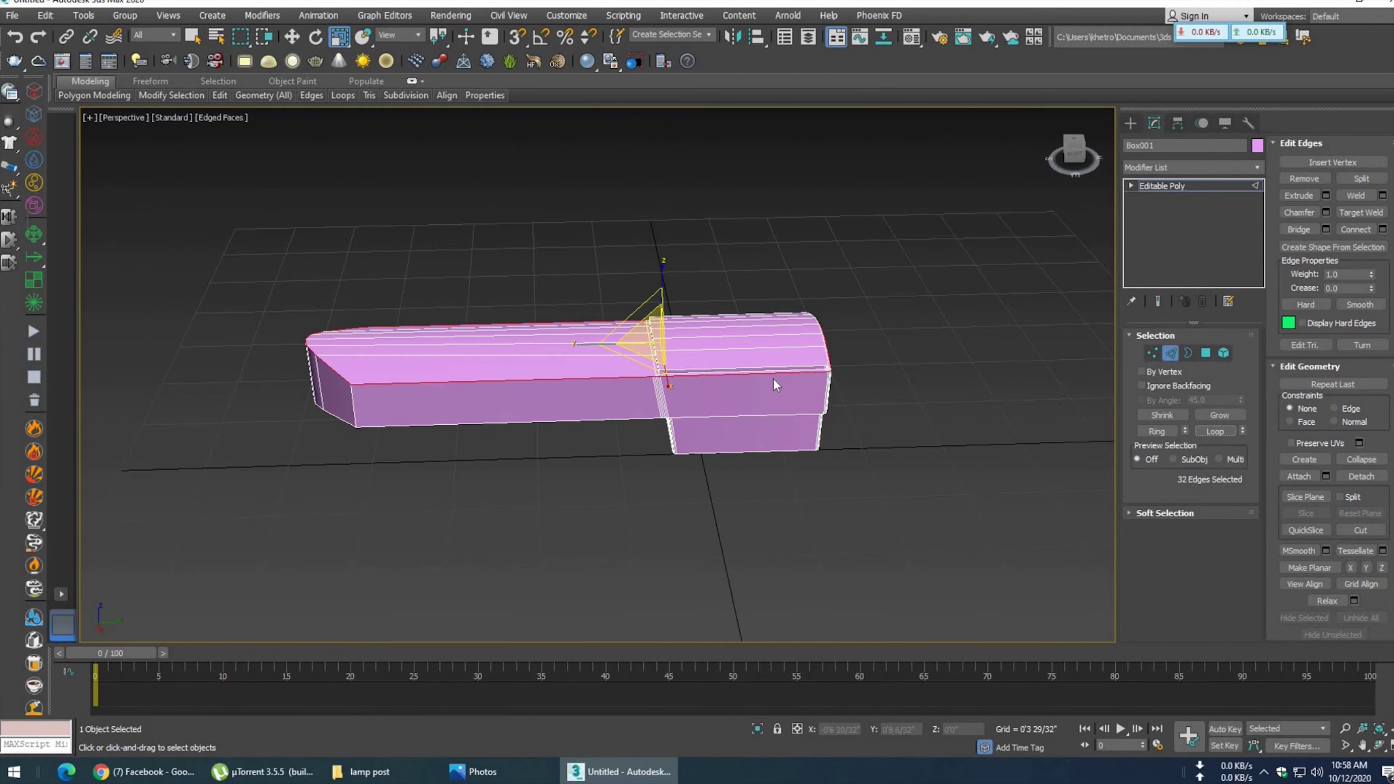
alt+middle_drag(774, 380, 775, 421)
scroll(777, 420, up, 2)
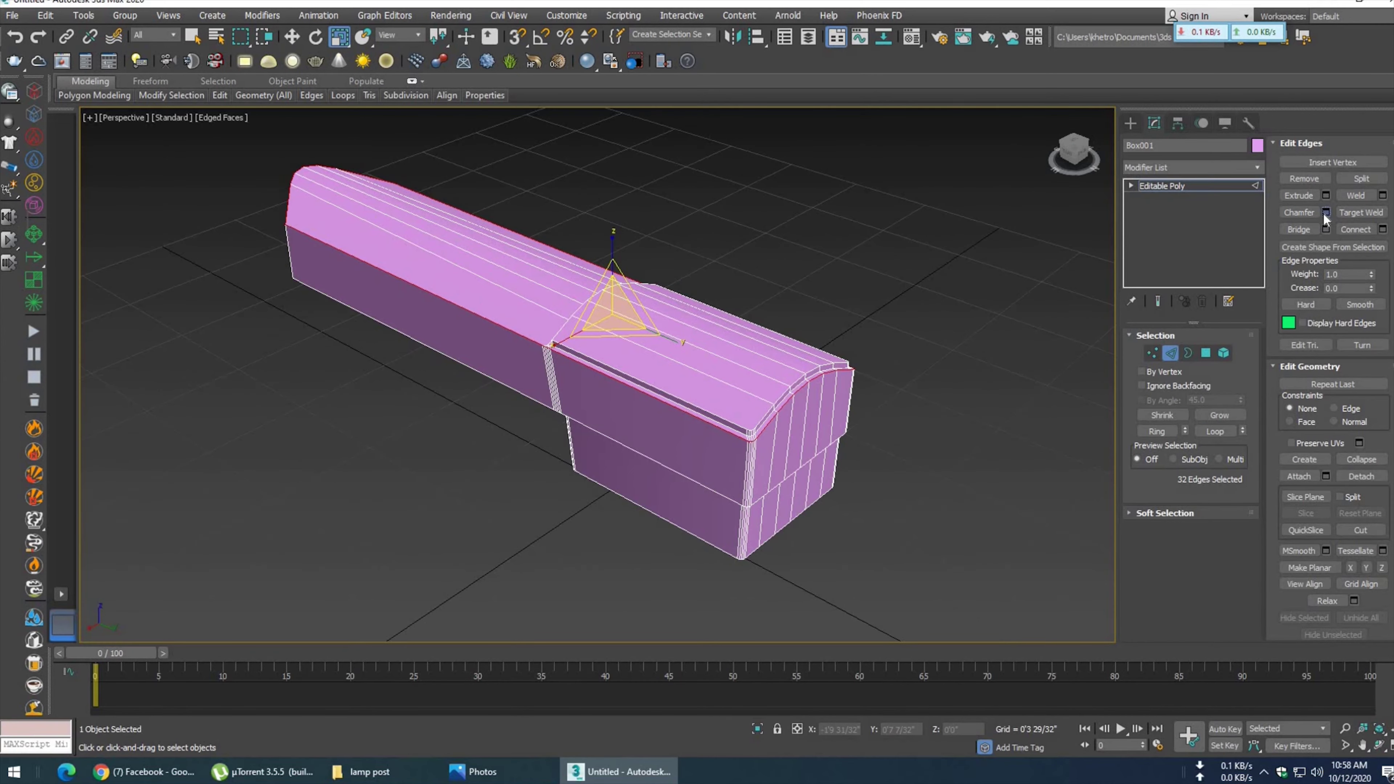
- Chamfer the selected edge loops with a wider amount and more segments
click(1326, 214)
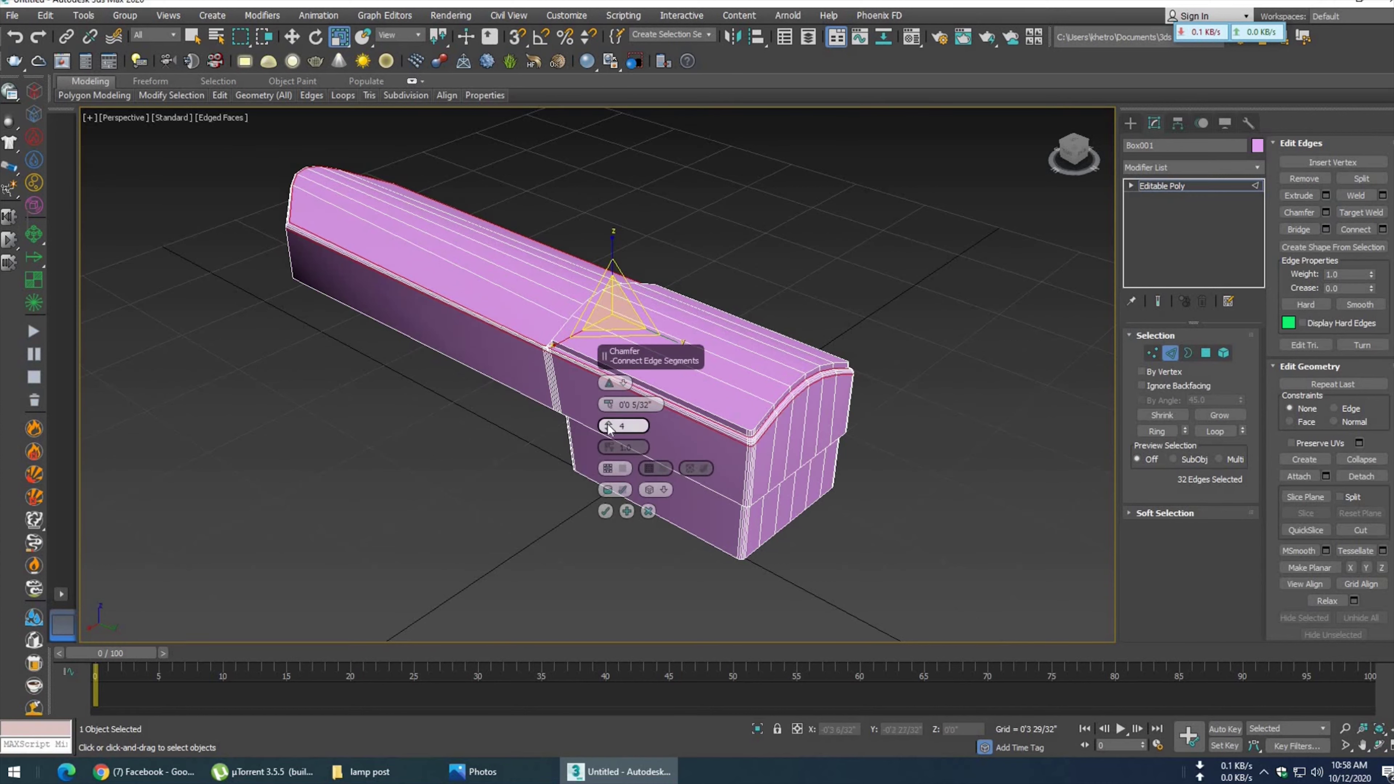
drag(607, 420, 609, 397)
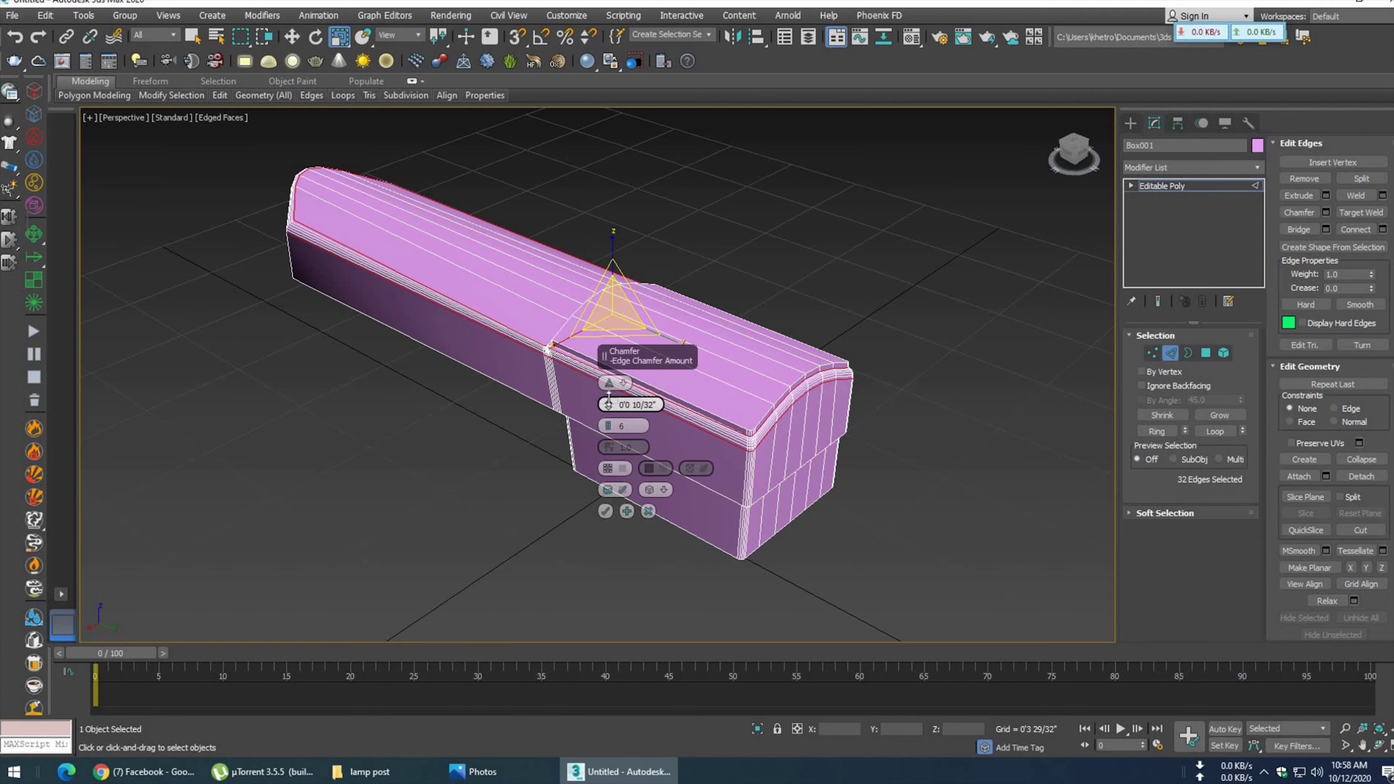
click(605, 511)
click(747, 398)
key(F4)
- Select the side edge loop and undo the earlier chamfer
mouse_move(750, 398)
alt+middle_down()
mouse_move(861, 378)
mouse_move(1023, 388)
mouse_move(582, 346)
mouse_move(523, 321)
alt+middle_up()
scroll(523, 321, up, 2)
scroll(523, 321, up, 1)
scroll(523, 321, up, 1)
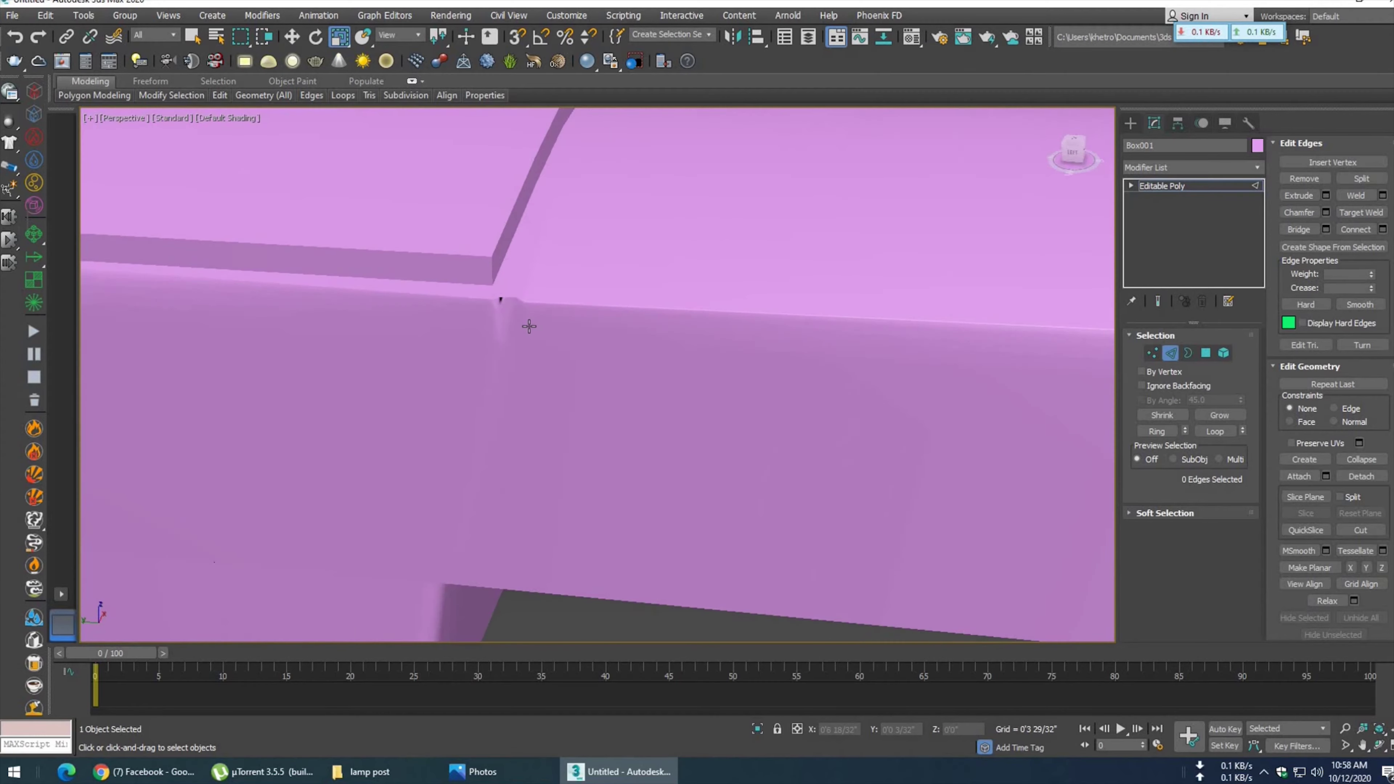
scroll(527, 324, down, 2)
double_click(529, 326)
scroll(529, 326, up, 2)
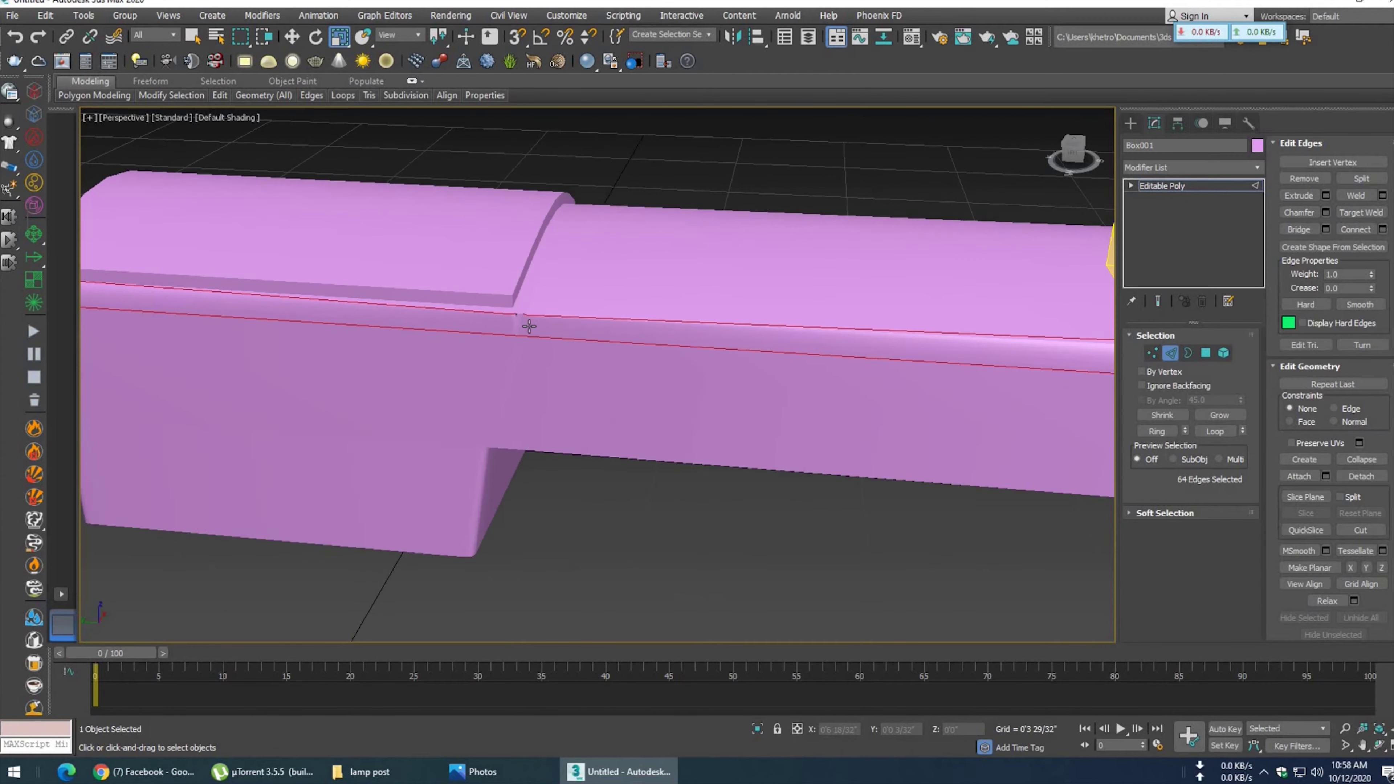
key(F4)
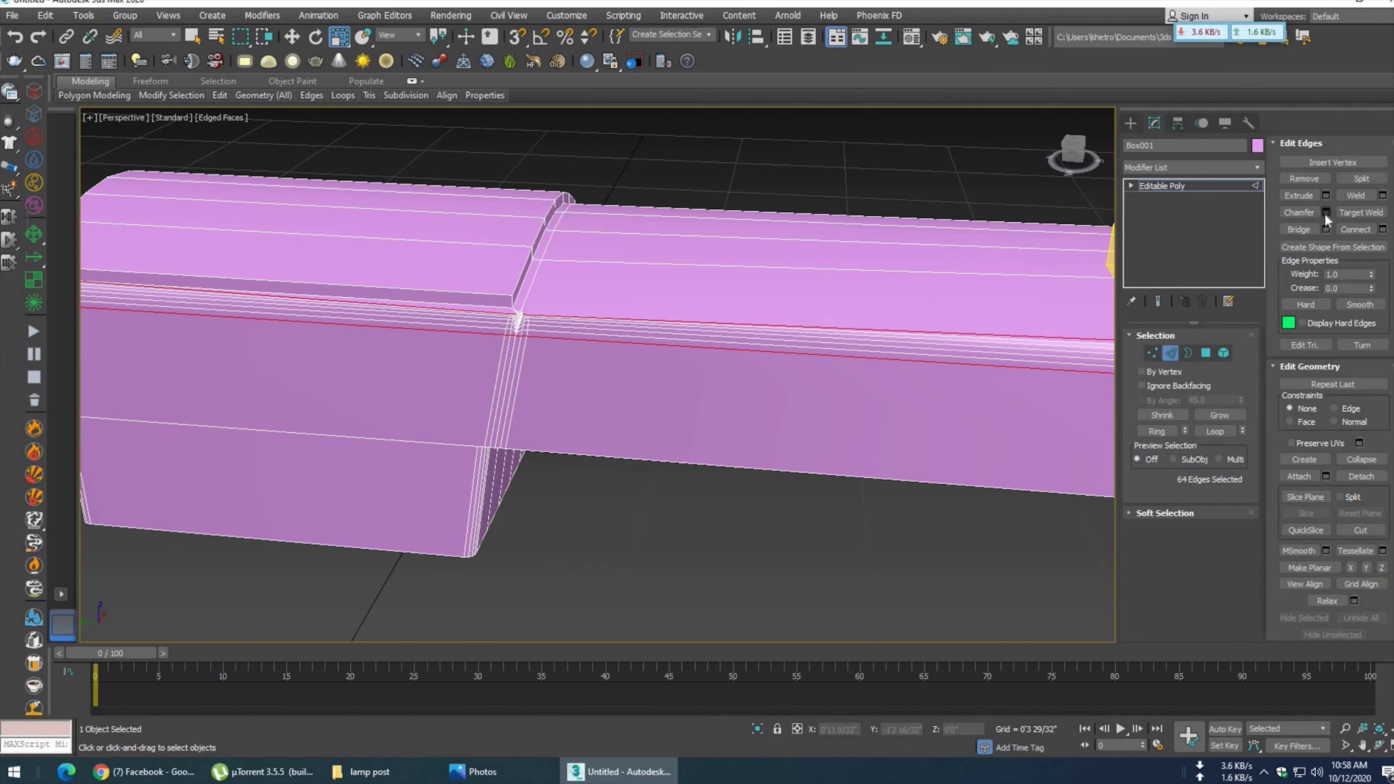
key(ctrl+z)
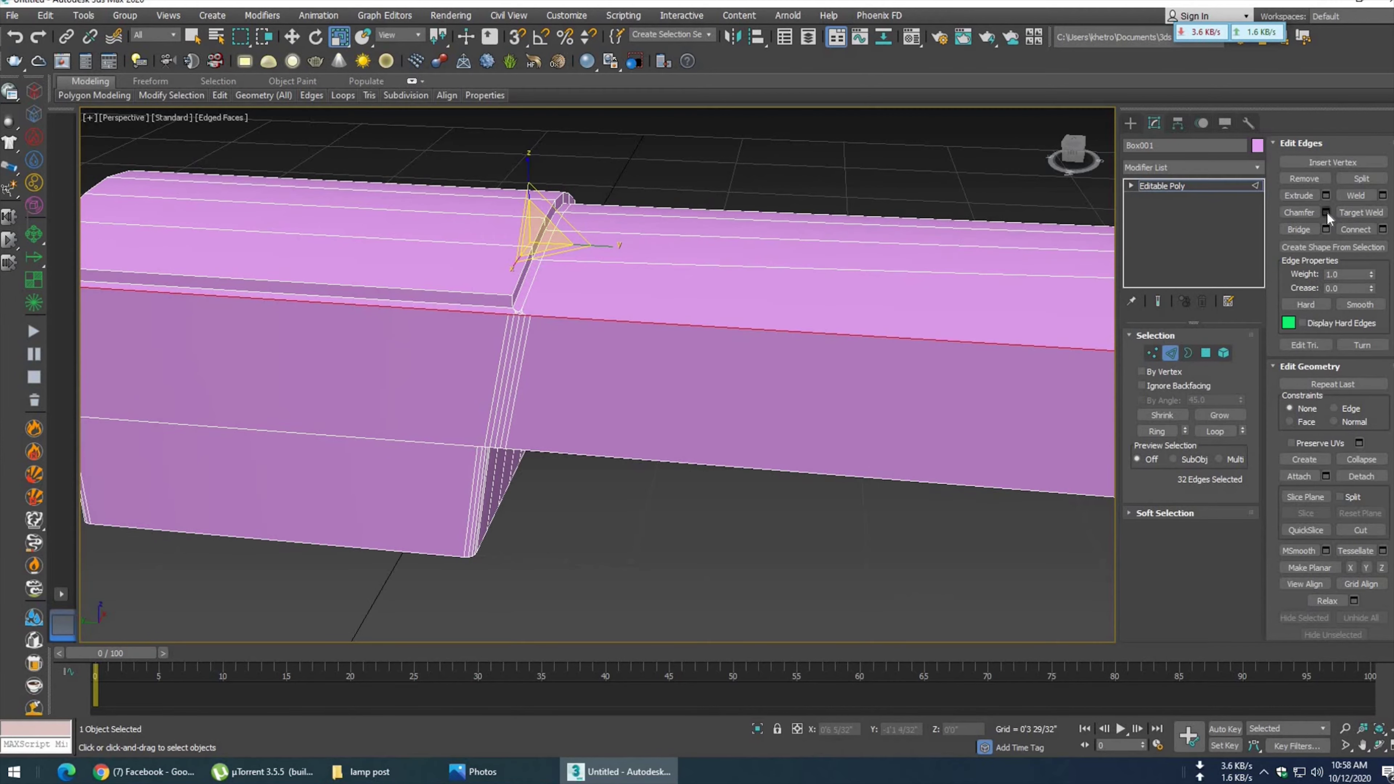
- Rechamfer the side edge loop with 4 segments at 0'0 5/32", then minimize 3ds Max
click(1327, 212)
drag(610, 434, 602, 499)
click(610, 429)
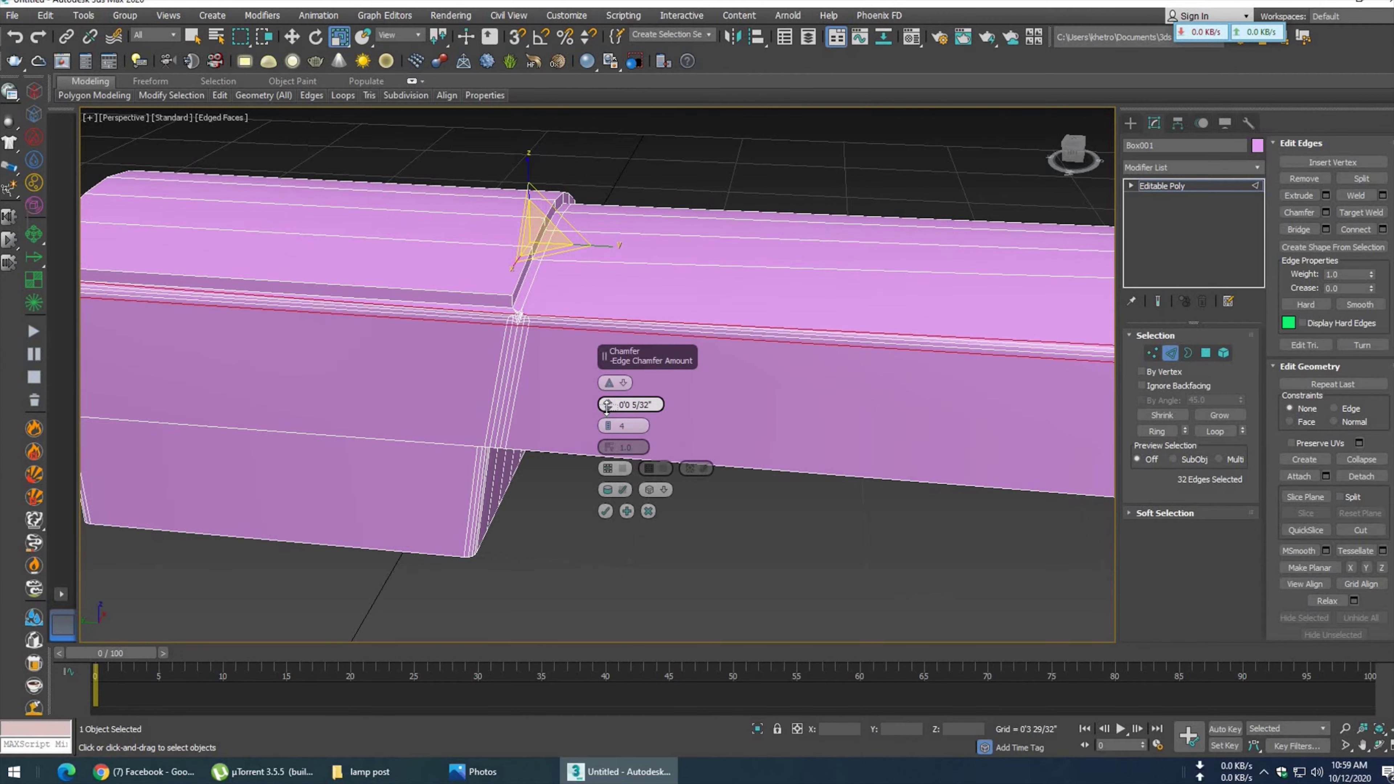
click(604, 510)
scroll(541, 439, down, 3)
scroll(669, 499, down, 4)
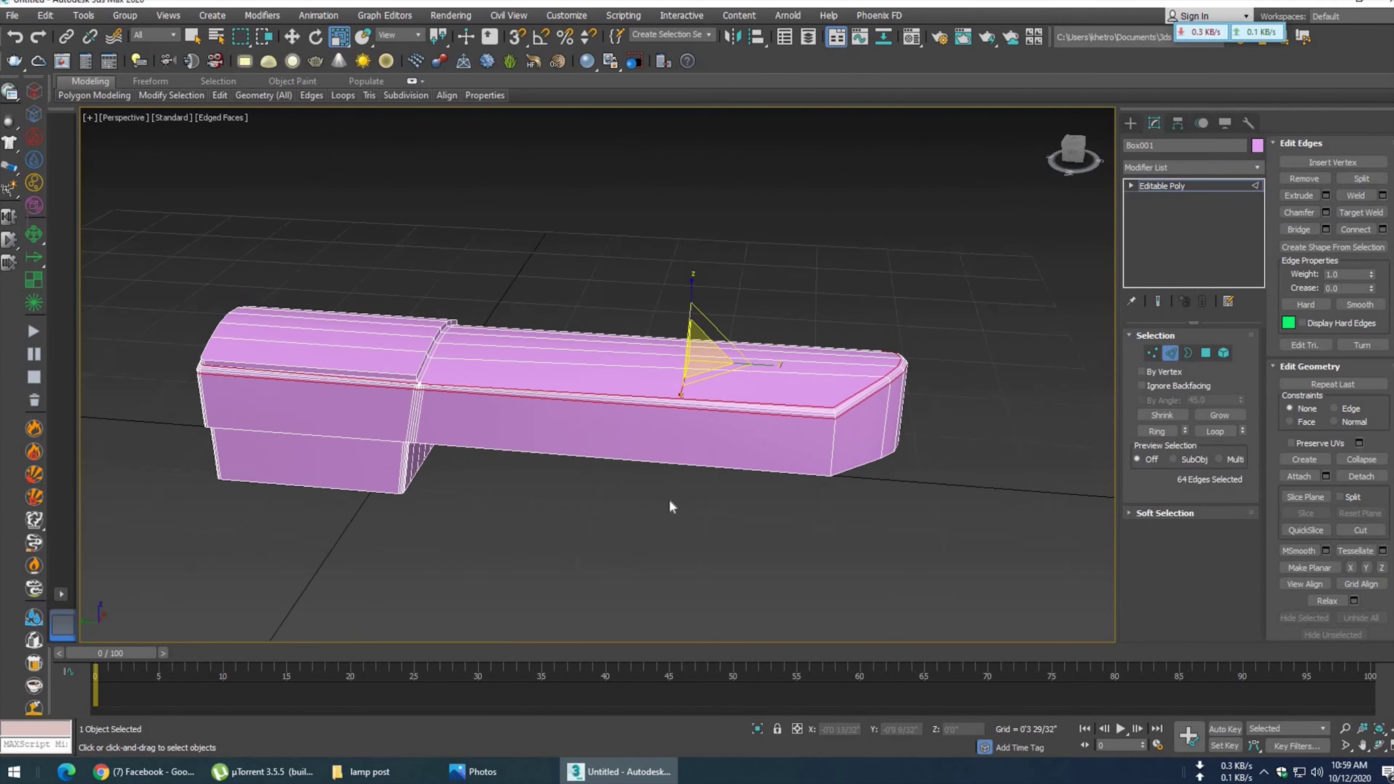
key(F4)
click(592, 772)
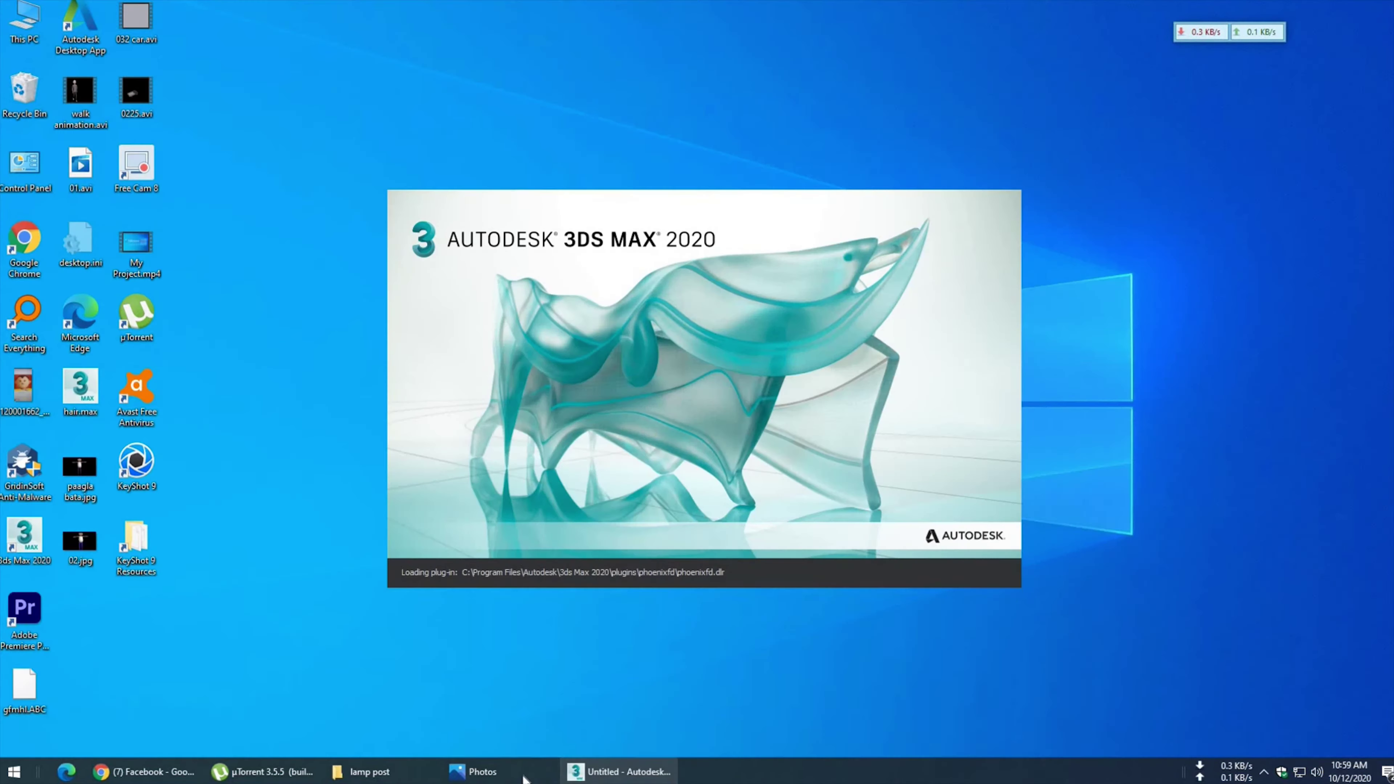
- Add an FFD 4x4x4 modifier to Box001 from the Modifier List, then check the reference photo
mouse_move(617, 771)
click(593, 774)
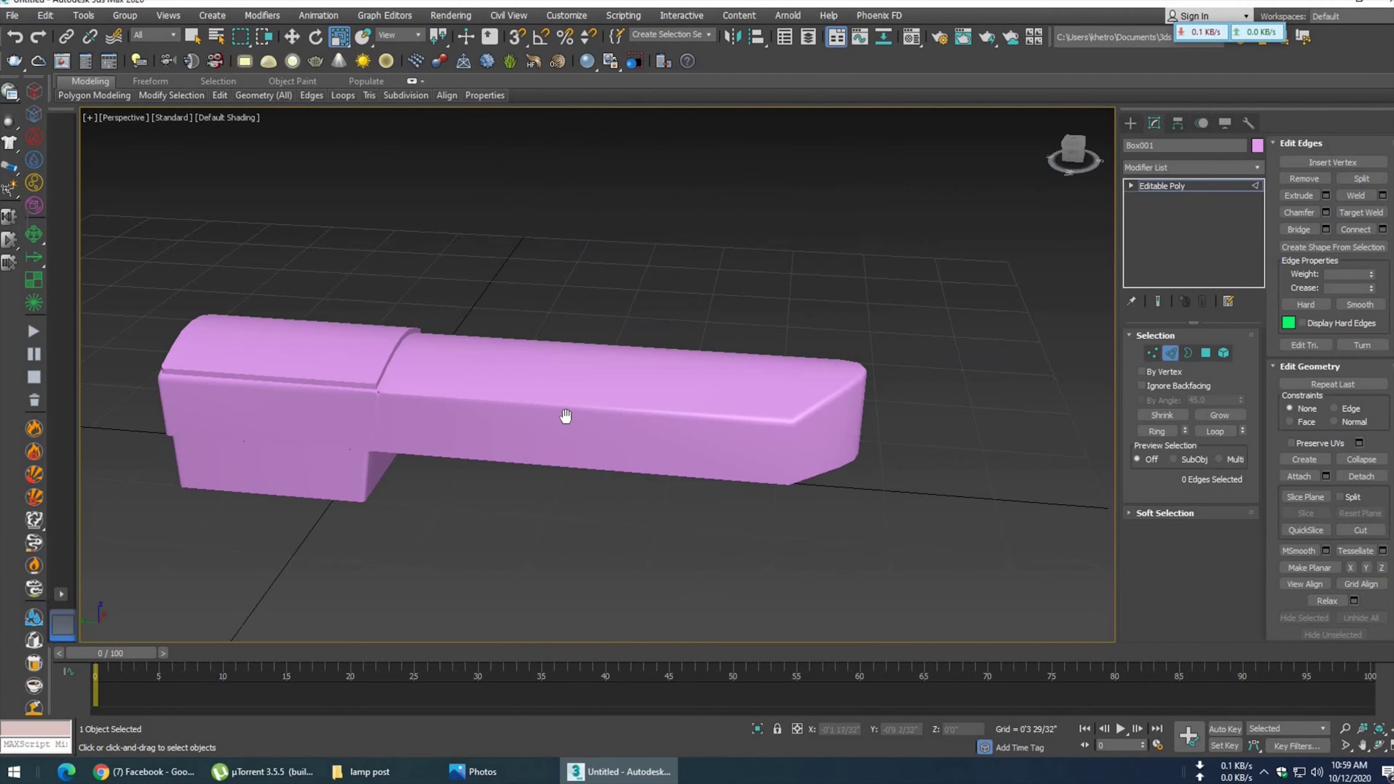
scroll(569, 428, down, 3)
mouse_move(544, 406)
alt+middle_down()
mouse_move(662, 413)
mouse_move(610, 399)
mouse_move(516, 413)
mouse_move(554, 410)
alt+middle_up()
click(1149, 167)
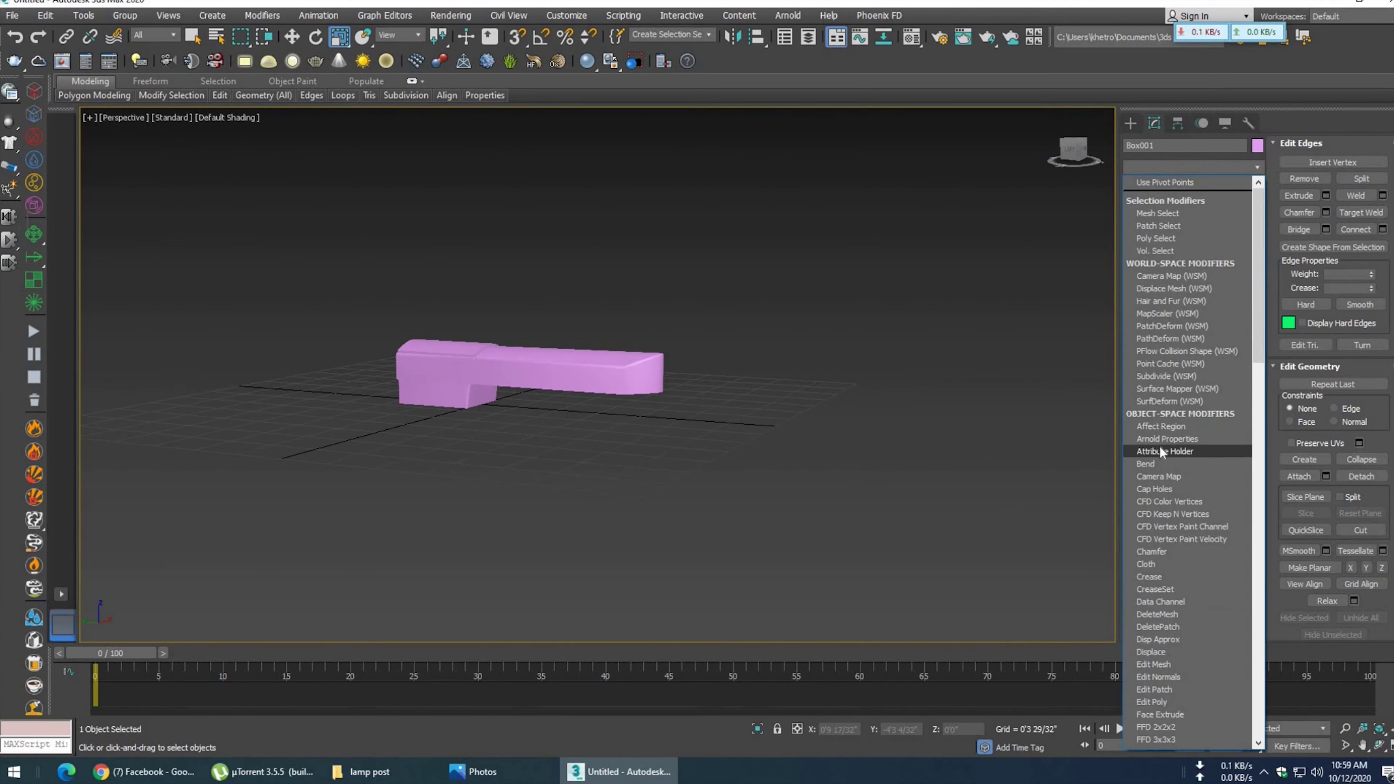
text(f)
key(Return)
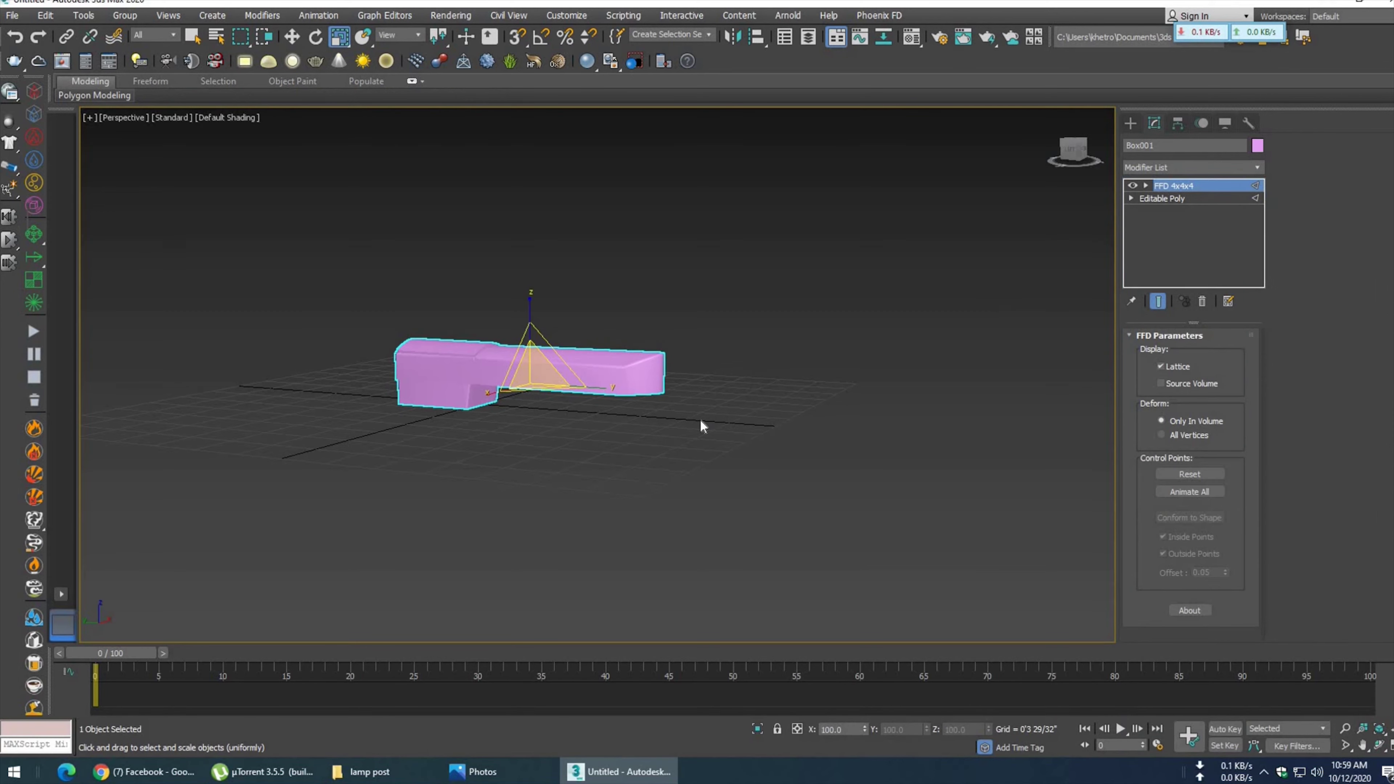
mouse_move(623, 505)
alt+middle_down()
mouse_move(683, 496)
mouse_move(655, 501)
alt+middle_up()
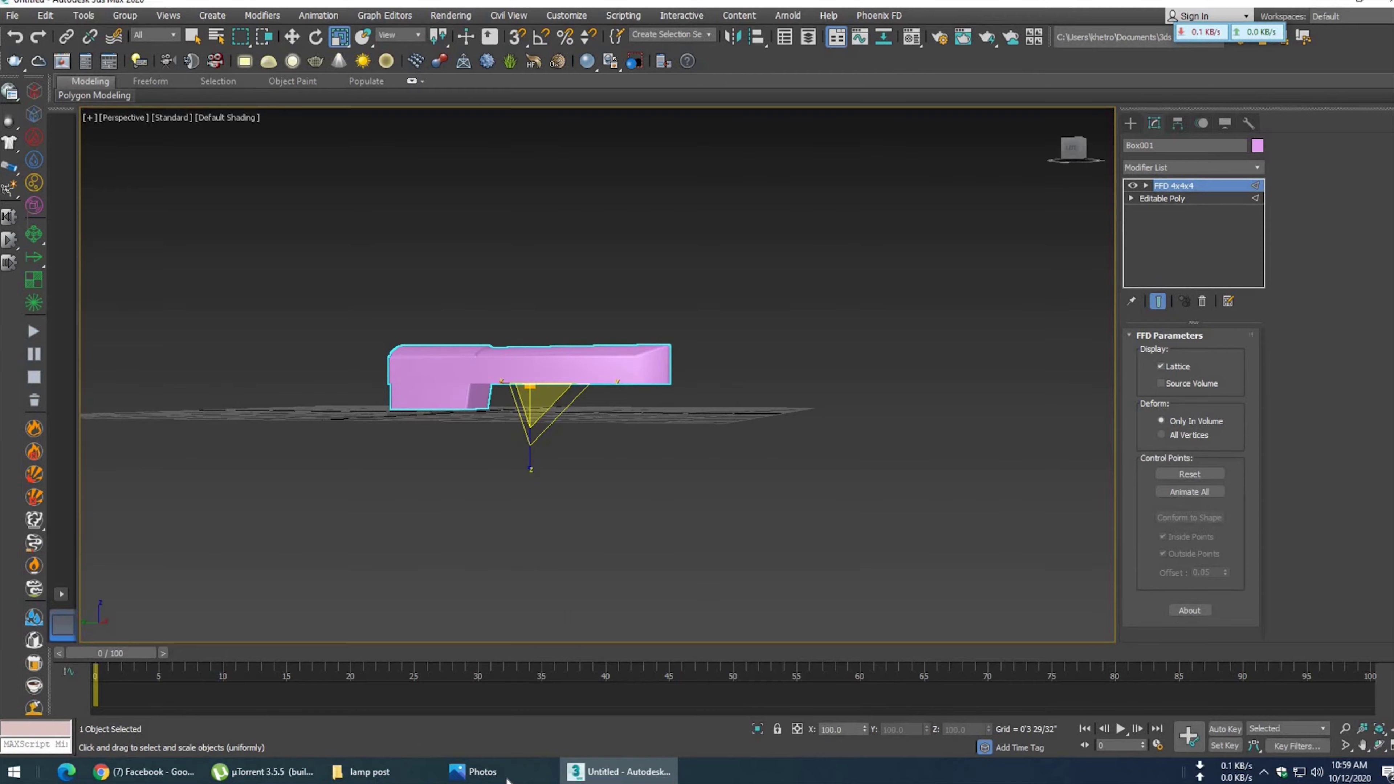
click(506, 776)
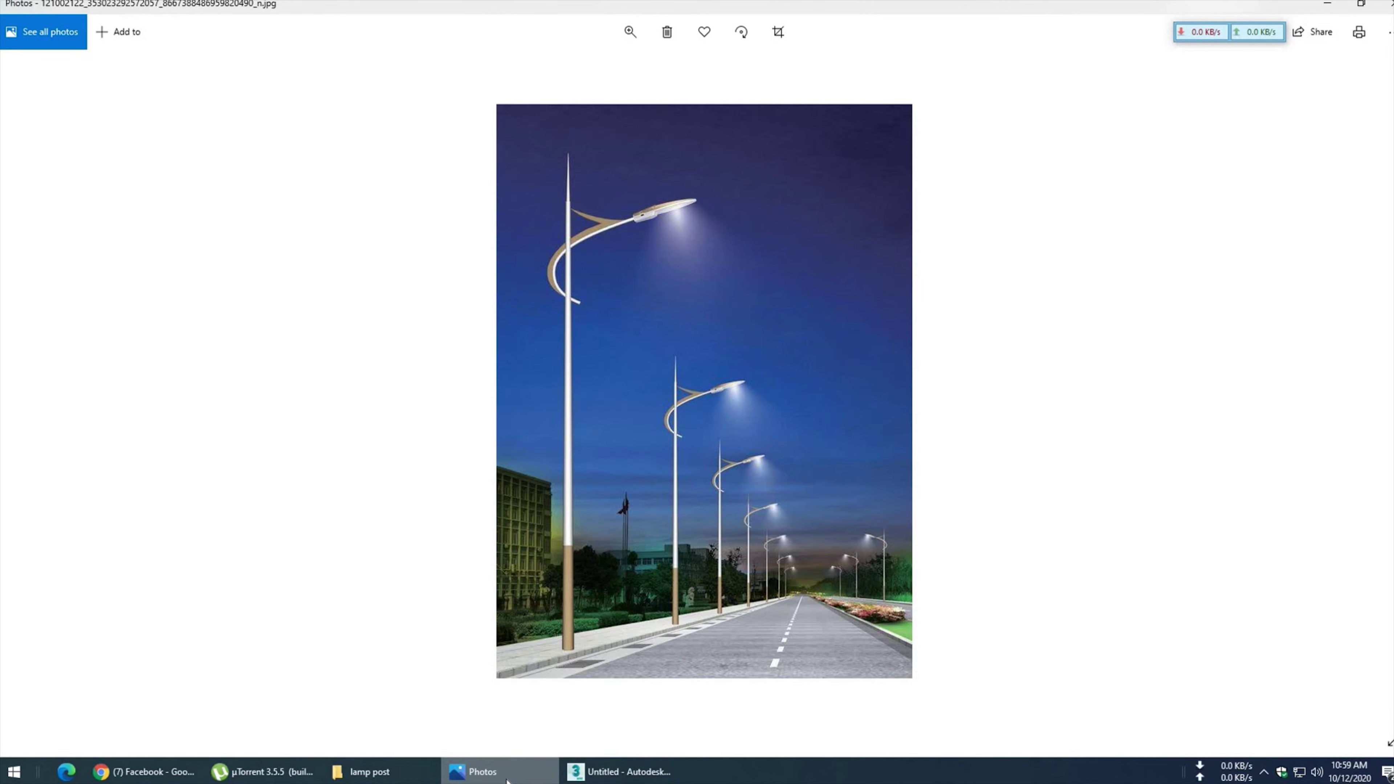
- In Left view, delete the existing FFD 4x4x4 modifier from the stack
click(507, 775)
key(l)
middle_drag(1022, 352, 659, 392)
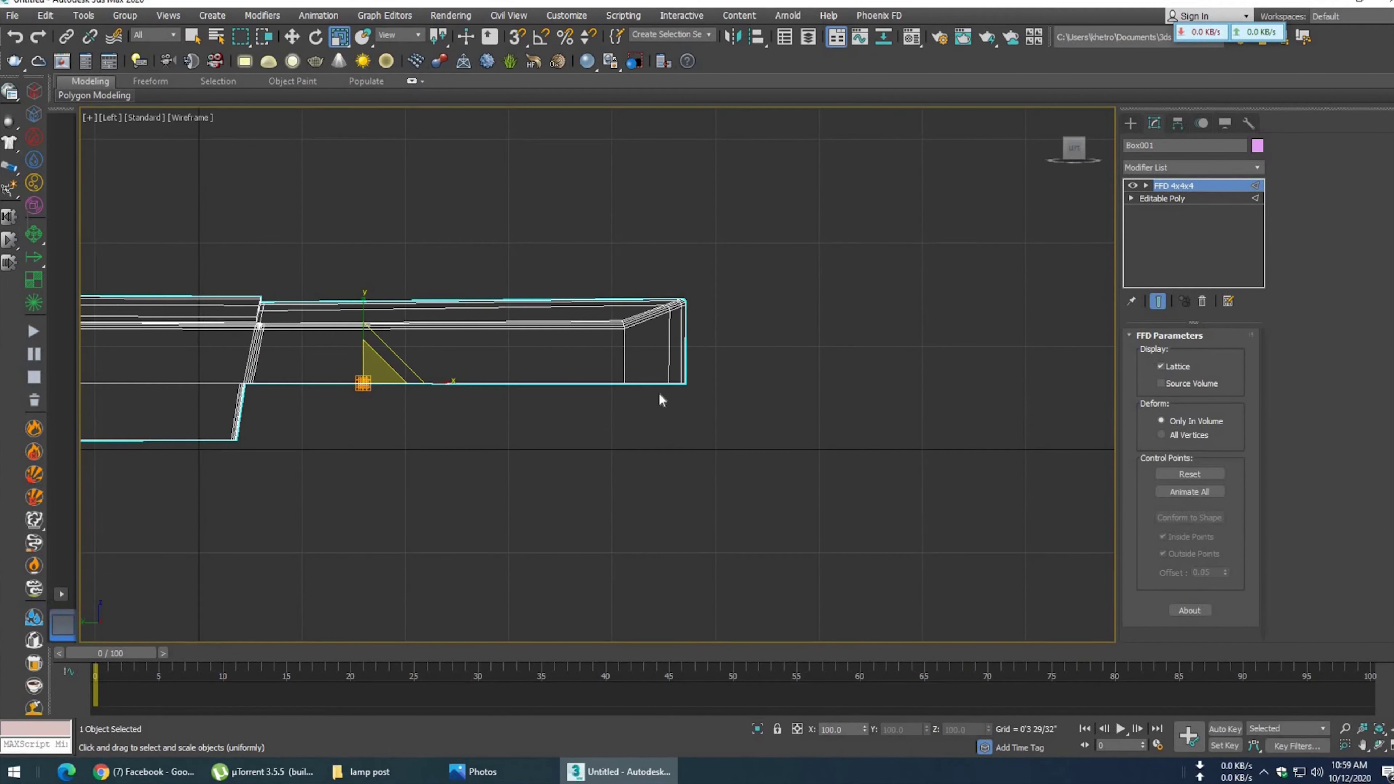
click(1146, 186)
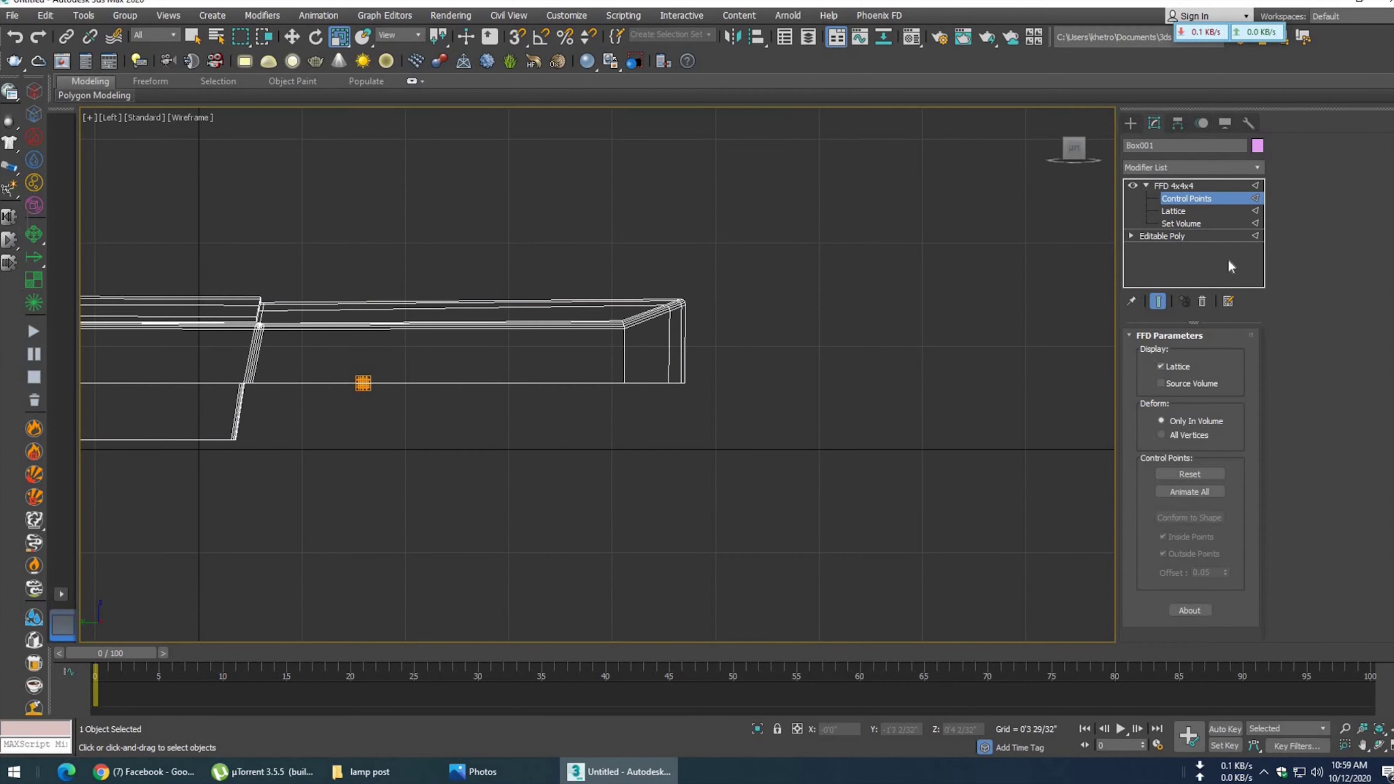
middle_drag(460, 451, 676, 464)
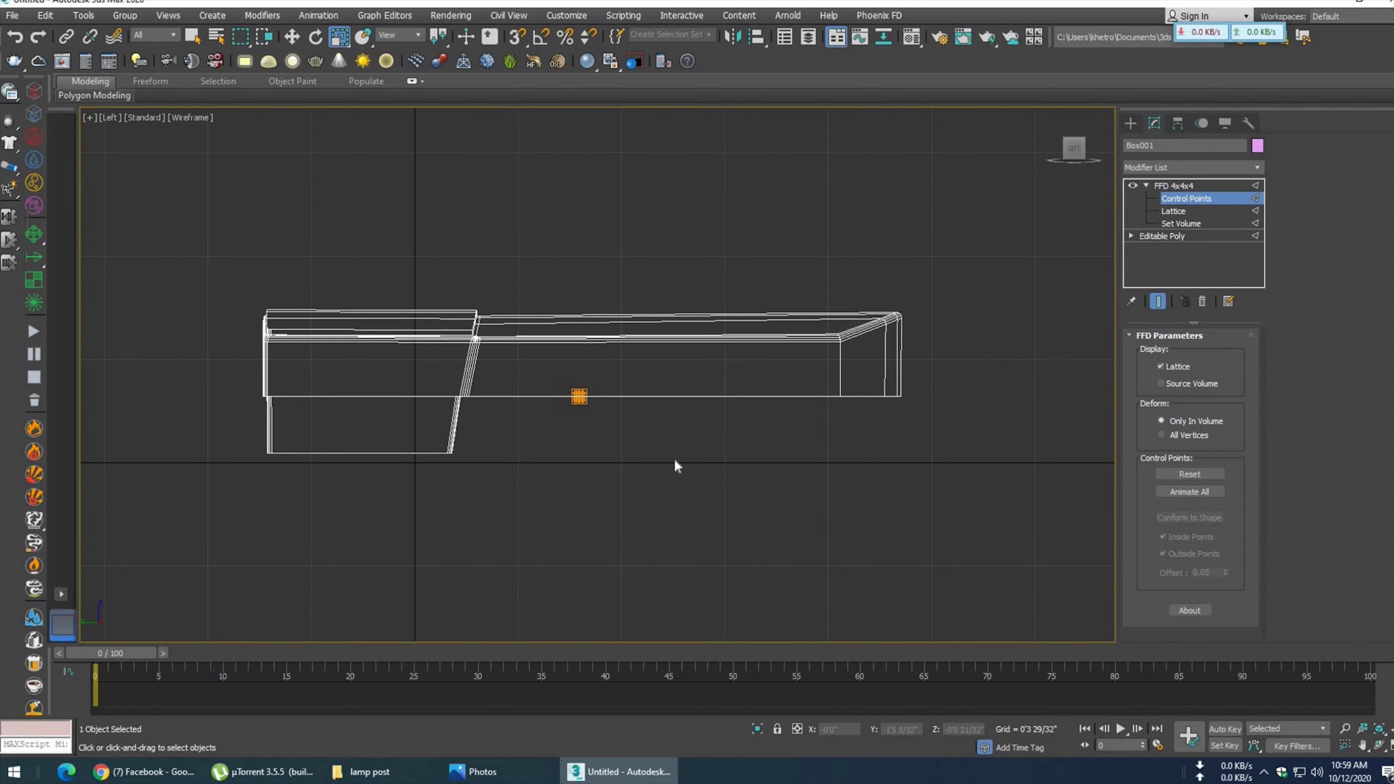
click(1167, 187)
right_click(1181, 215)
click(1180, 246)
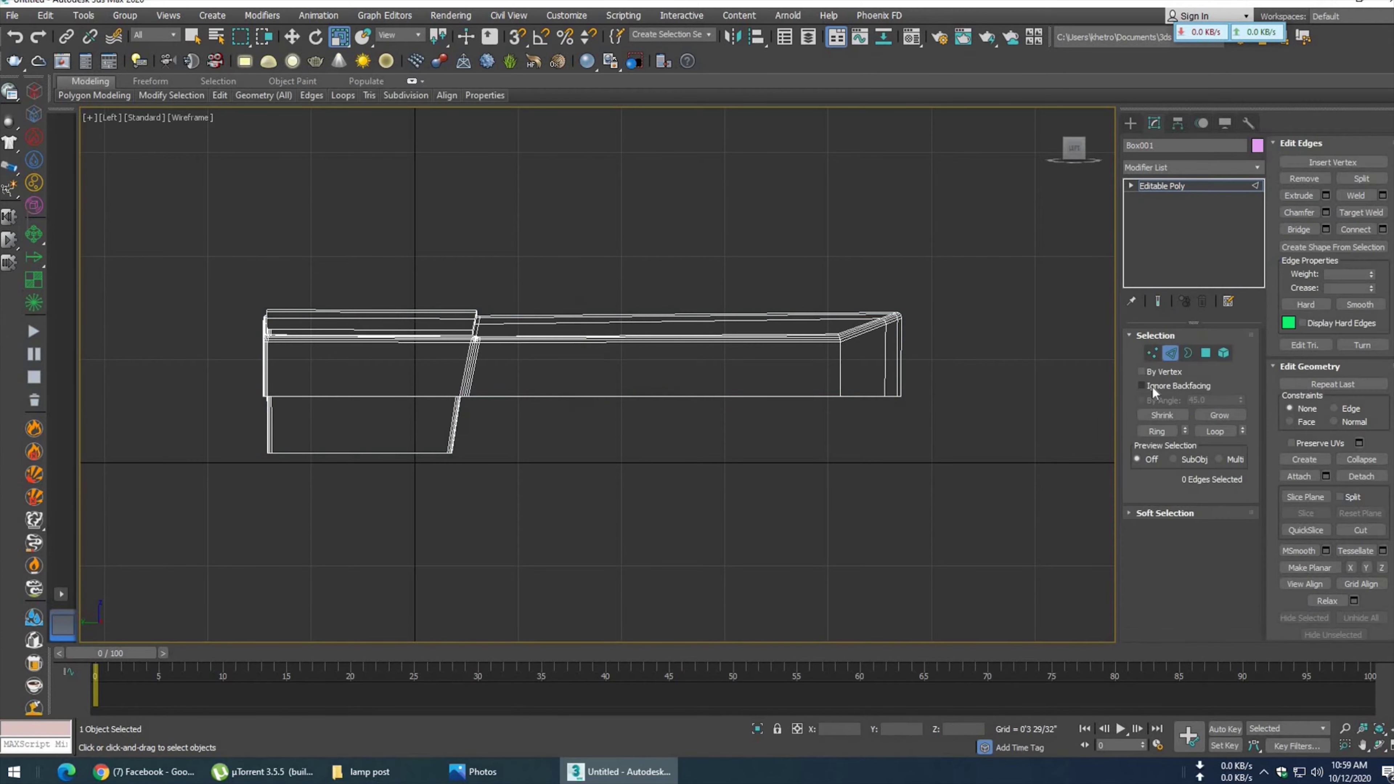
- Leave edge mode, reselect the whole box and re-add FFD 4x4x4
click(1171, 353)
click(970, 460)
click(900, 384)
click(1186, 167)
key(f)
click(1179, 220)
- Scale down the right-end column of control points to taper the box, then view the photo
click(1147, 186)
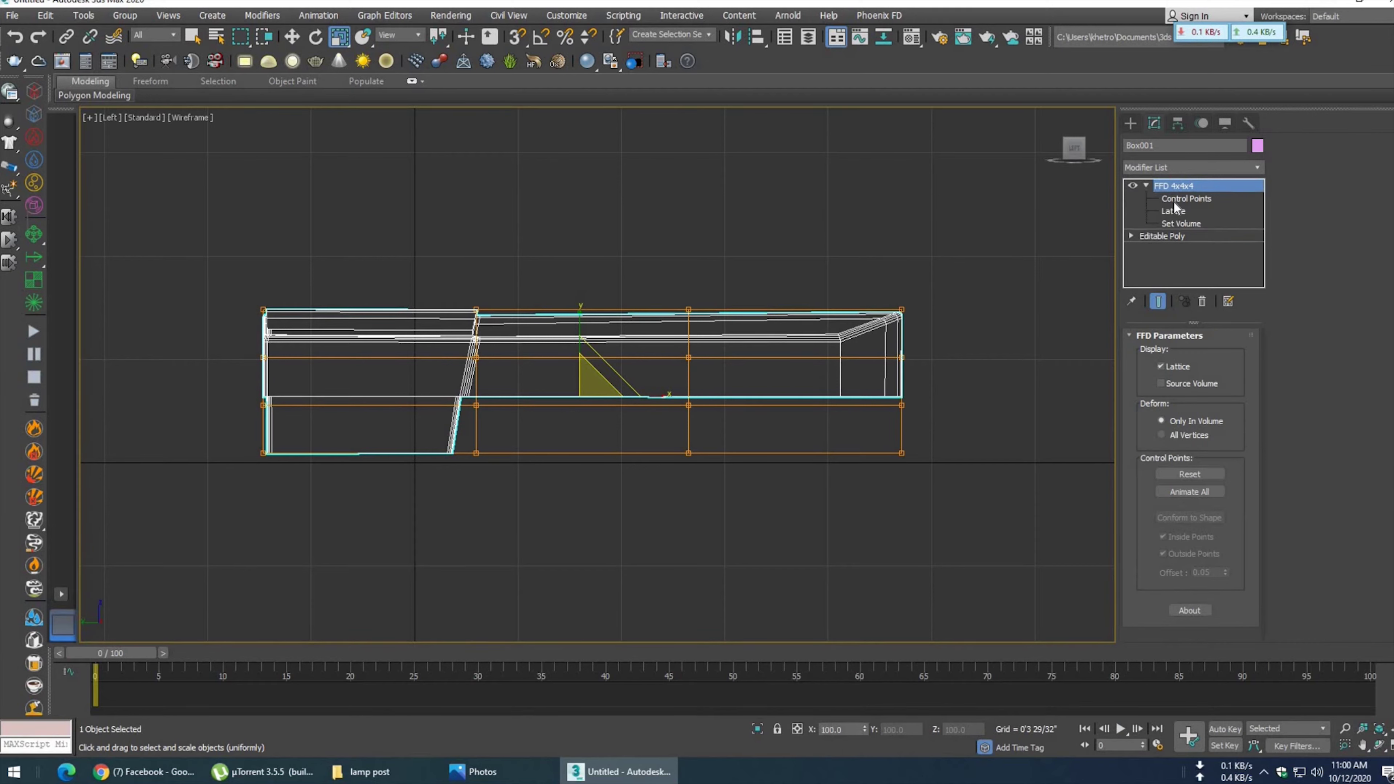
click(1183, 199)
drag(1011, 528, 856, 275)
drag(905, 380, 938, 559)
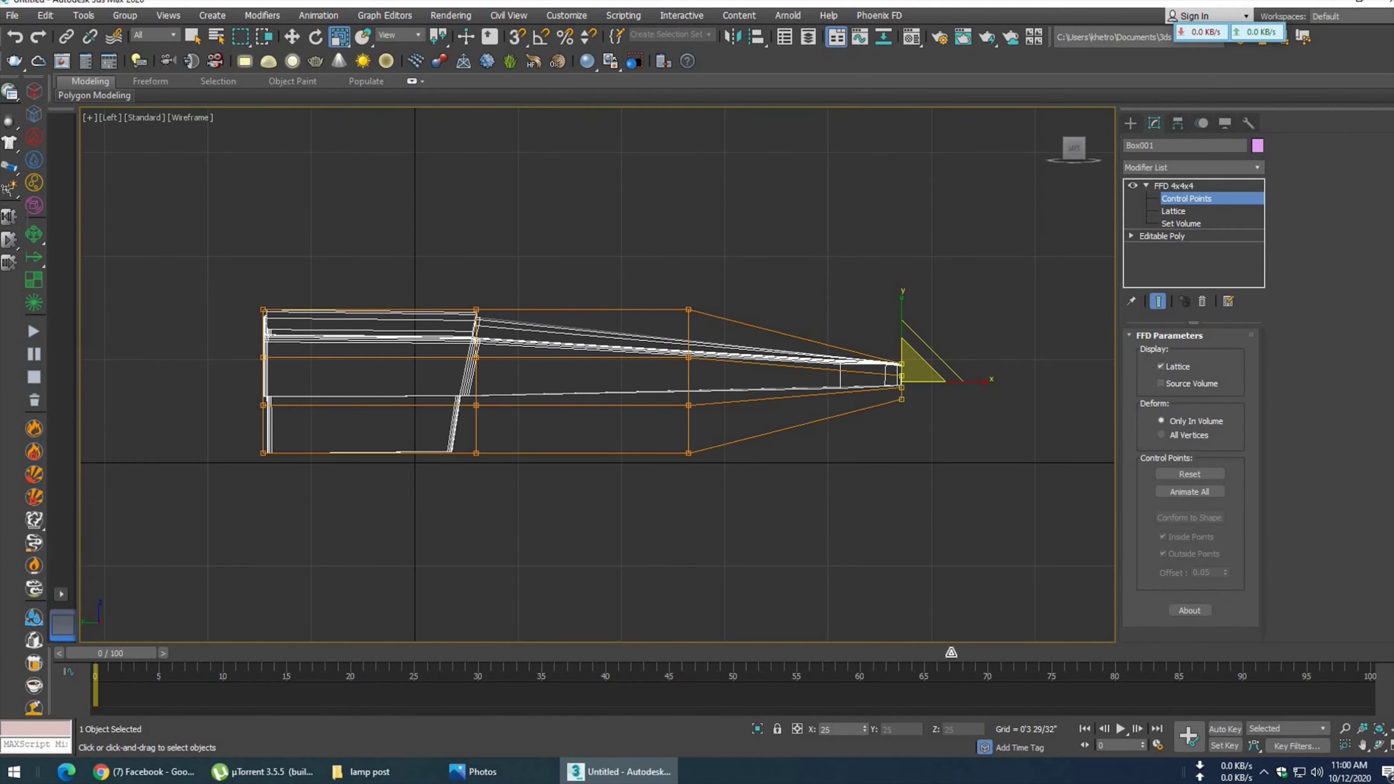
click(503, 775)
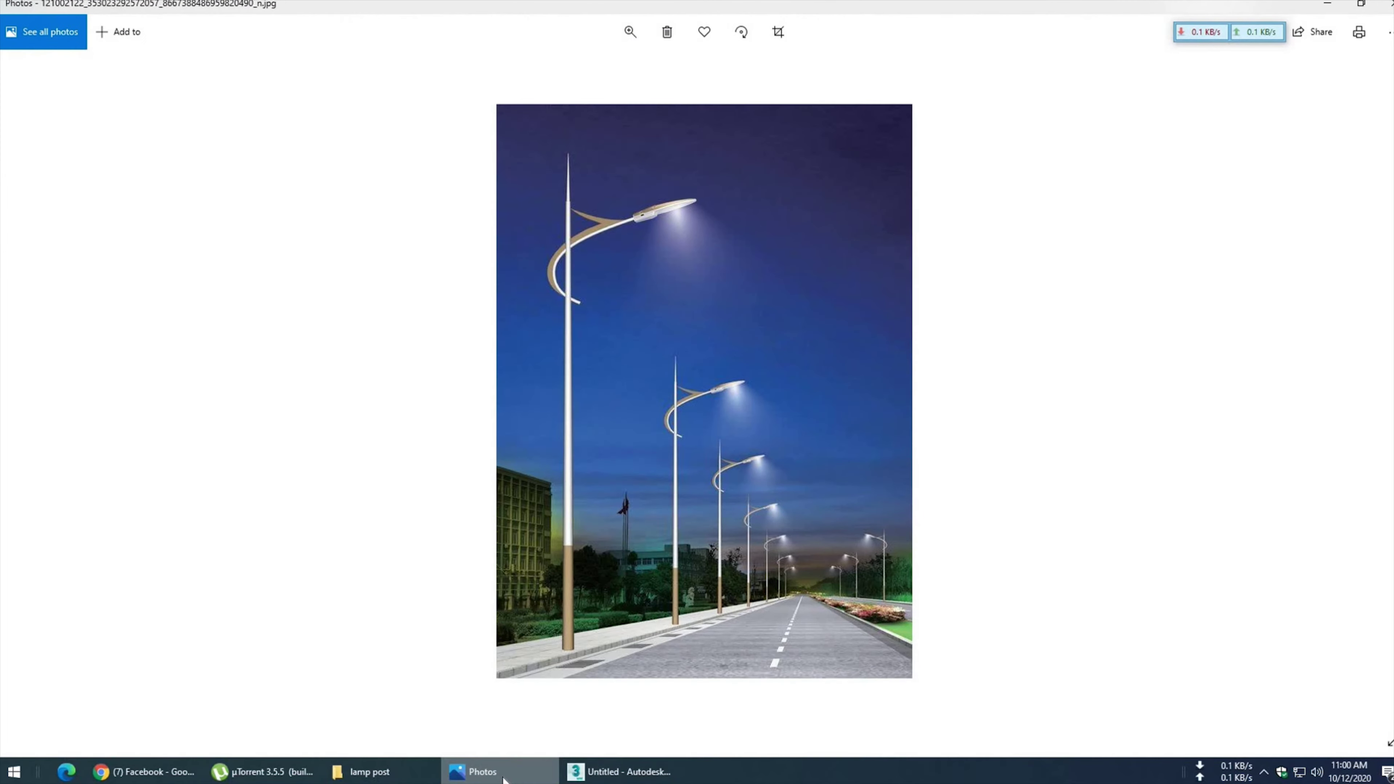
- In Top view, scale the middle row of FFD control points wider
click(503, 776)
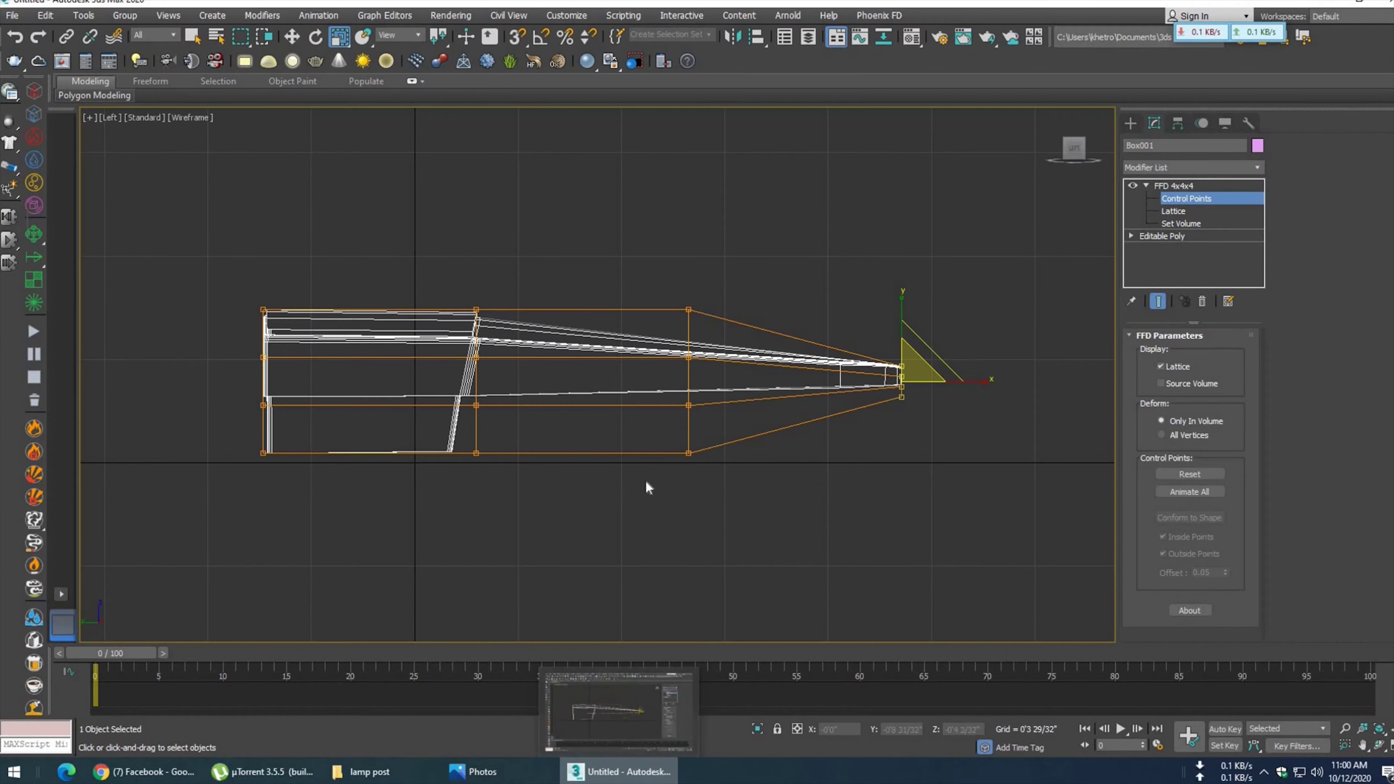
key(t)
middle_drag(556, 426, 514, 487)
drag(668, 403, 505, 357)
drag(642, 379, 690, 383)
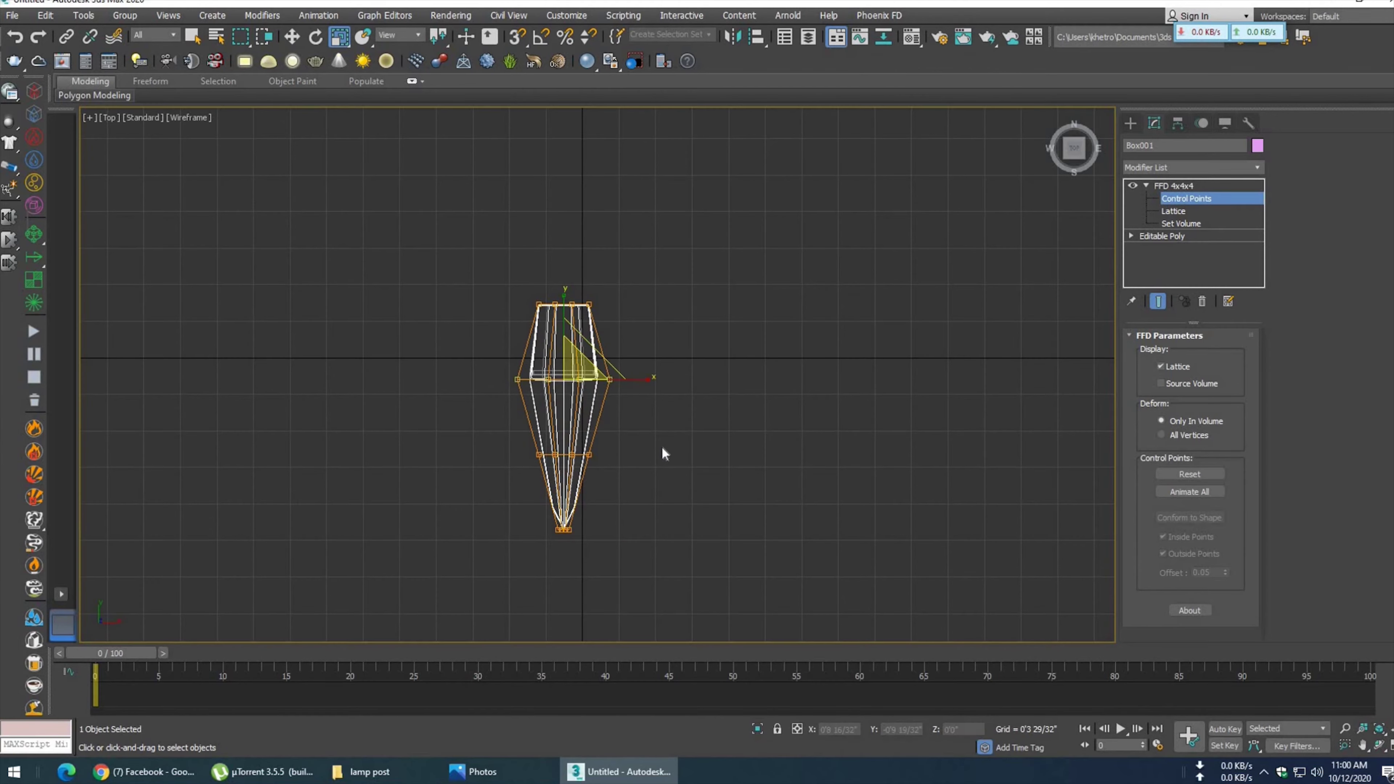
- View the swollen arm shaded in Perspective, then check the reference photo
key(p)
scroll(571, 493, down, 5)
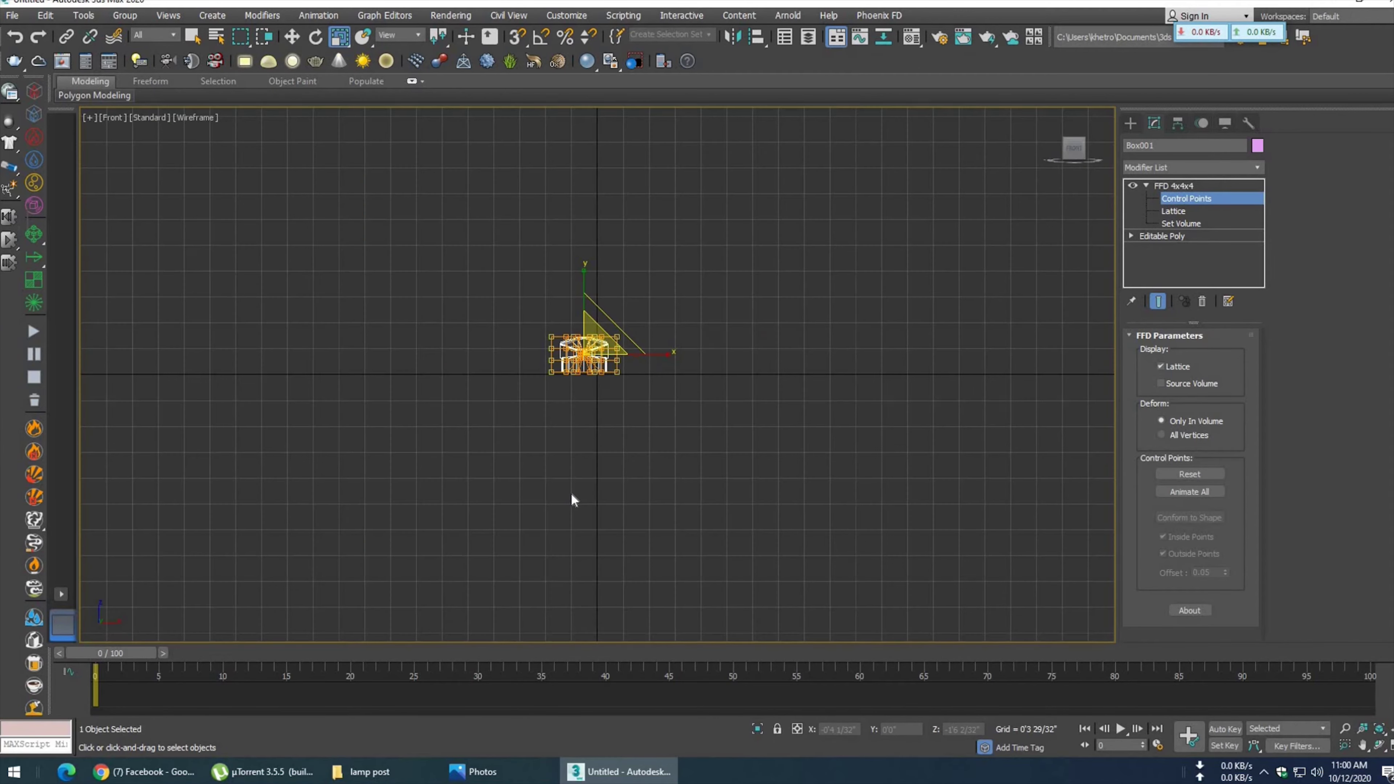
scroll(571, 493, up, 5)
alt+middle_drag(577, 488, 761, 246)
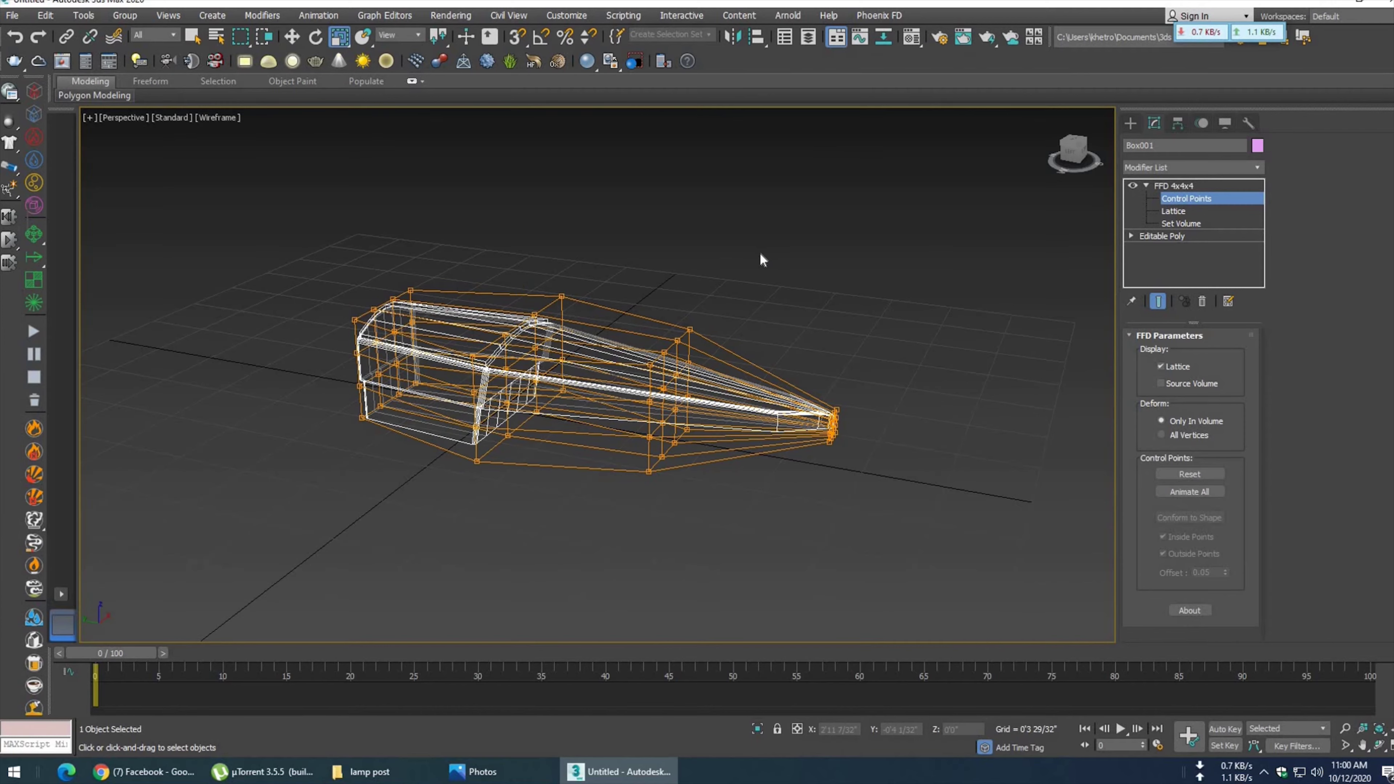
key(F3)
mouse_move(576, 412)
alt+middle_down()
mouse_move(531, 416)
mouse_move(661, 444)
mouse_move(638, 408)
mouse_move(668, 402)
mouse_move(659, 428)
mouse_move(617, 424)
mouse_move(640, 418)
alt+middle_up()
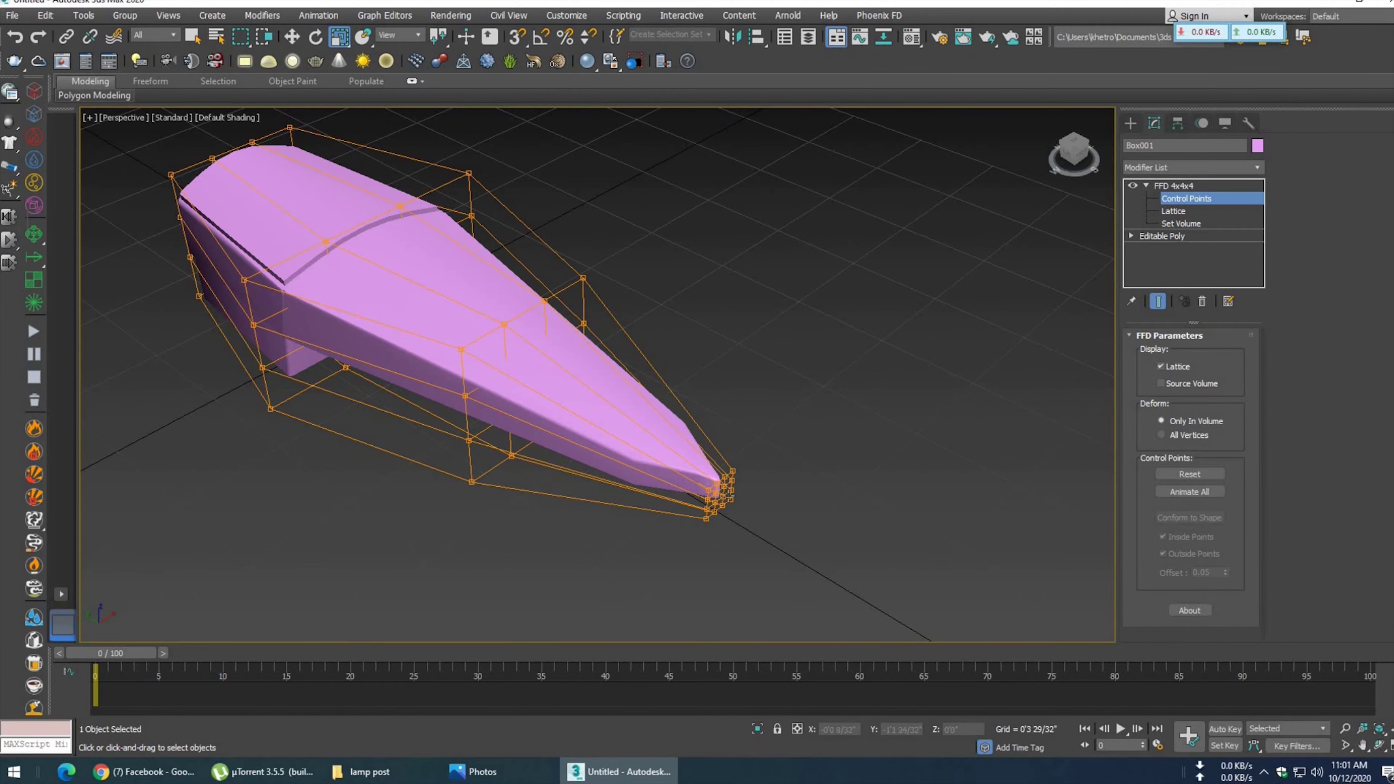
click(525, 773)
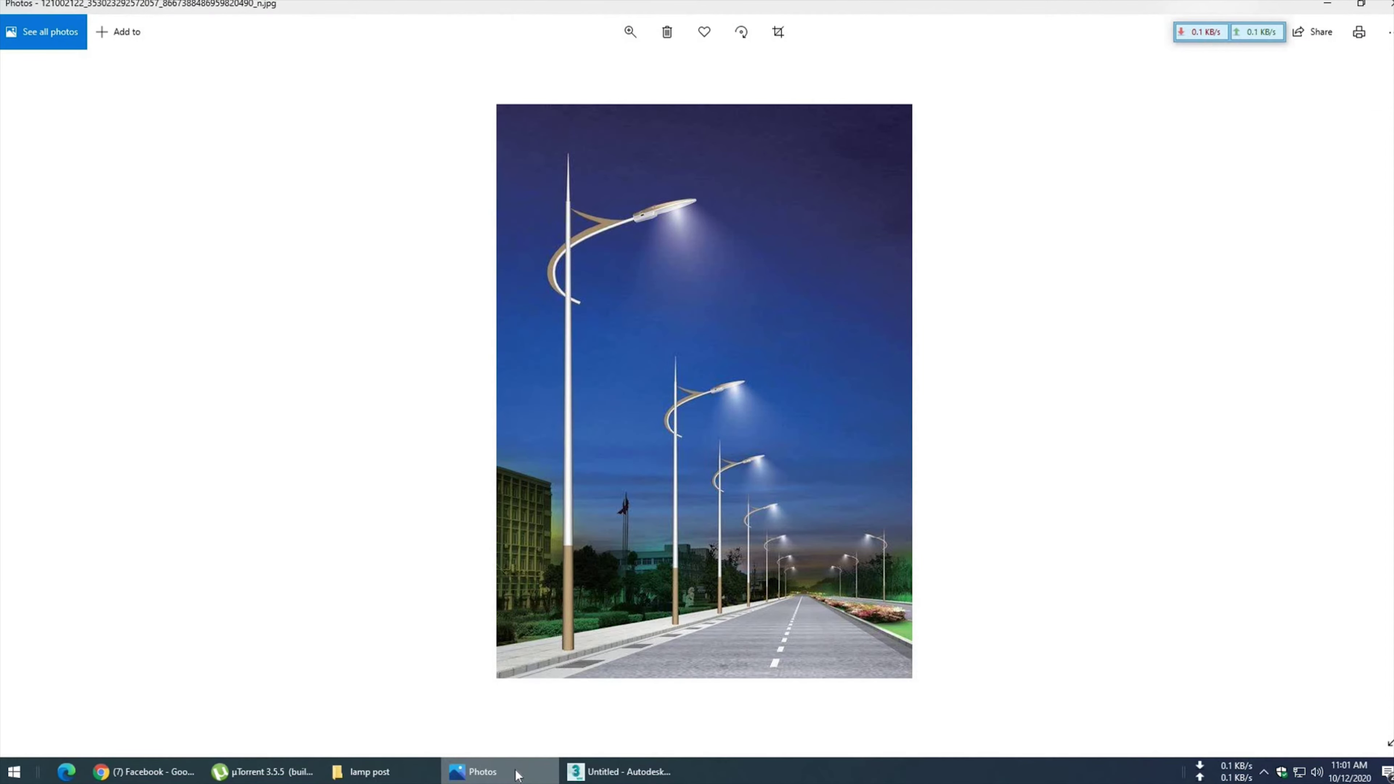
- Delete the FFD 4x4x4 modifier from Box001's stack and check the reference photo
click(619, 774)
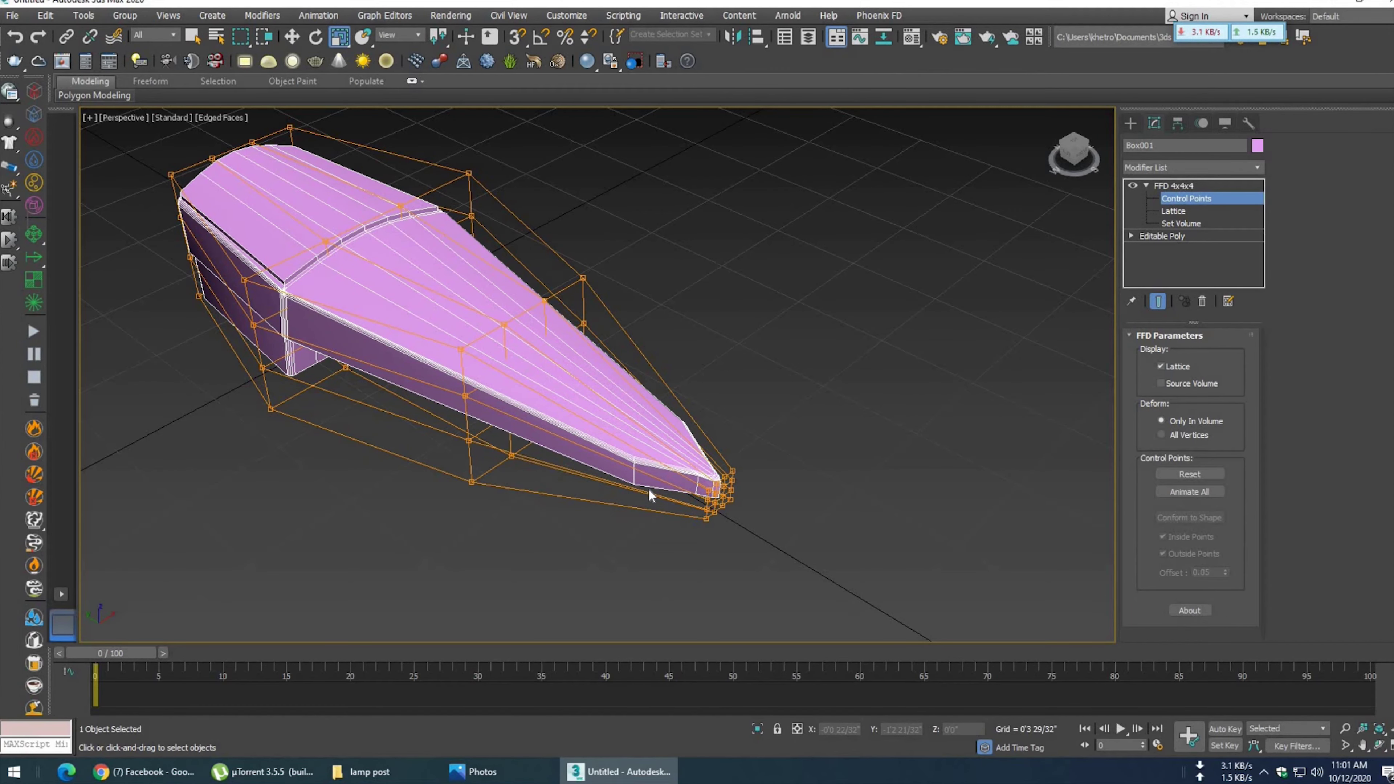
right_click(1184, 199)
click(1224, 451)
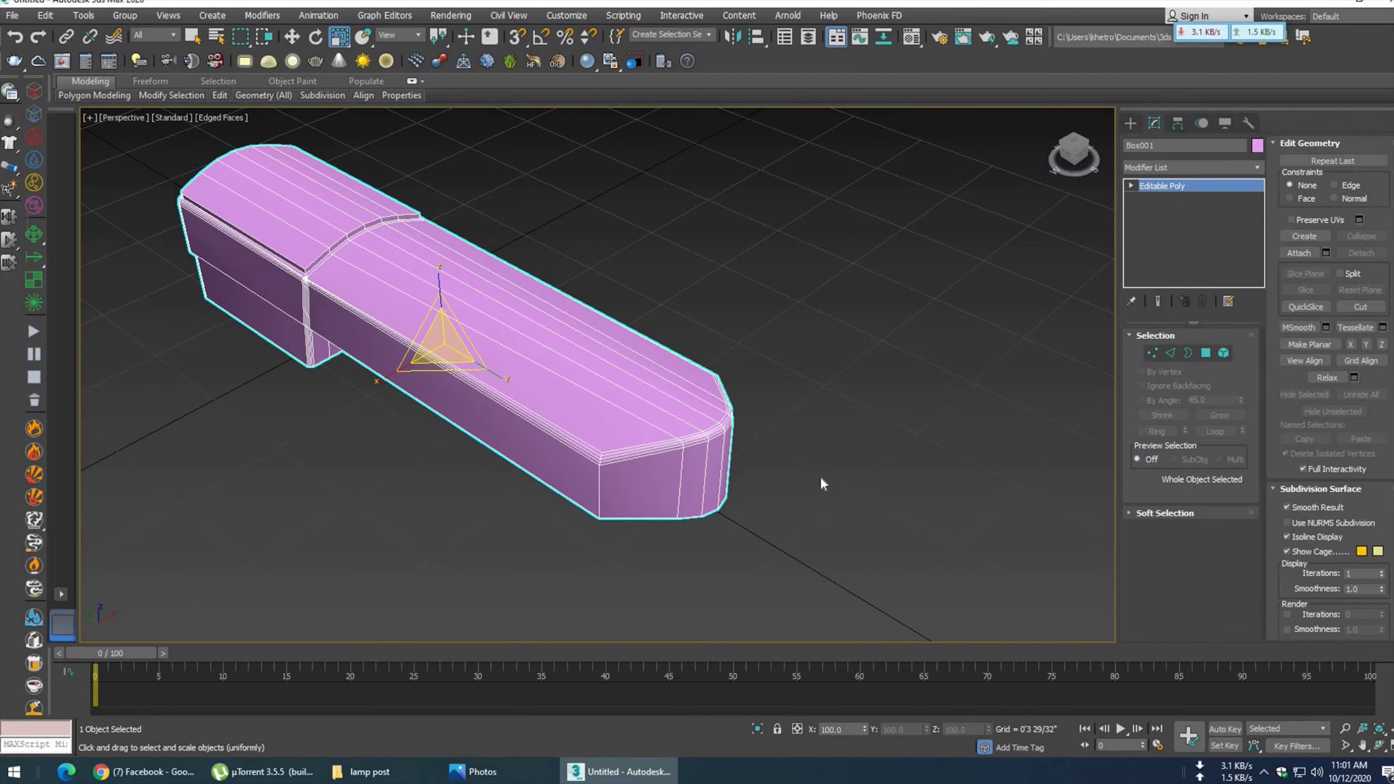
alt+middle_drag(709, 467, 737, 453)
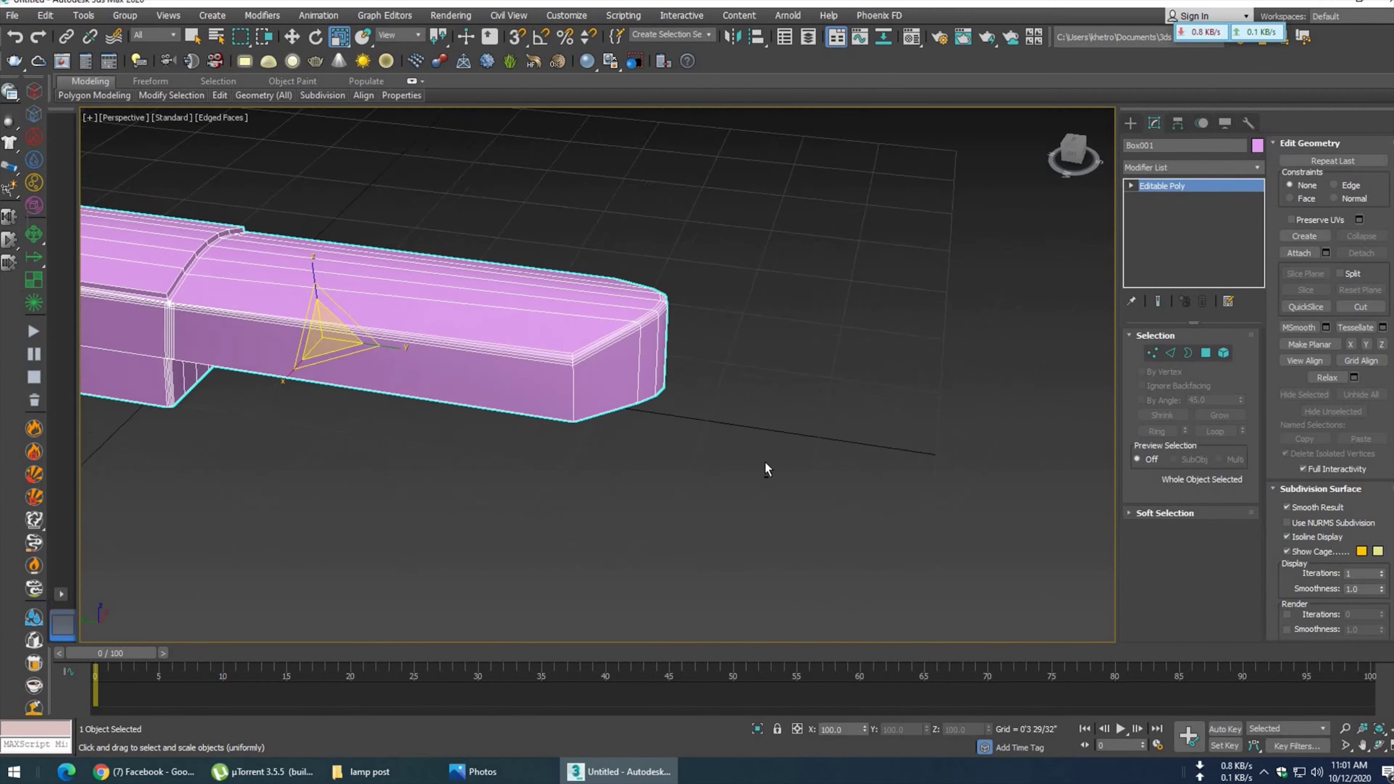
click(500, 777)
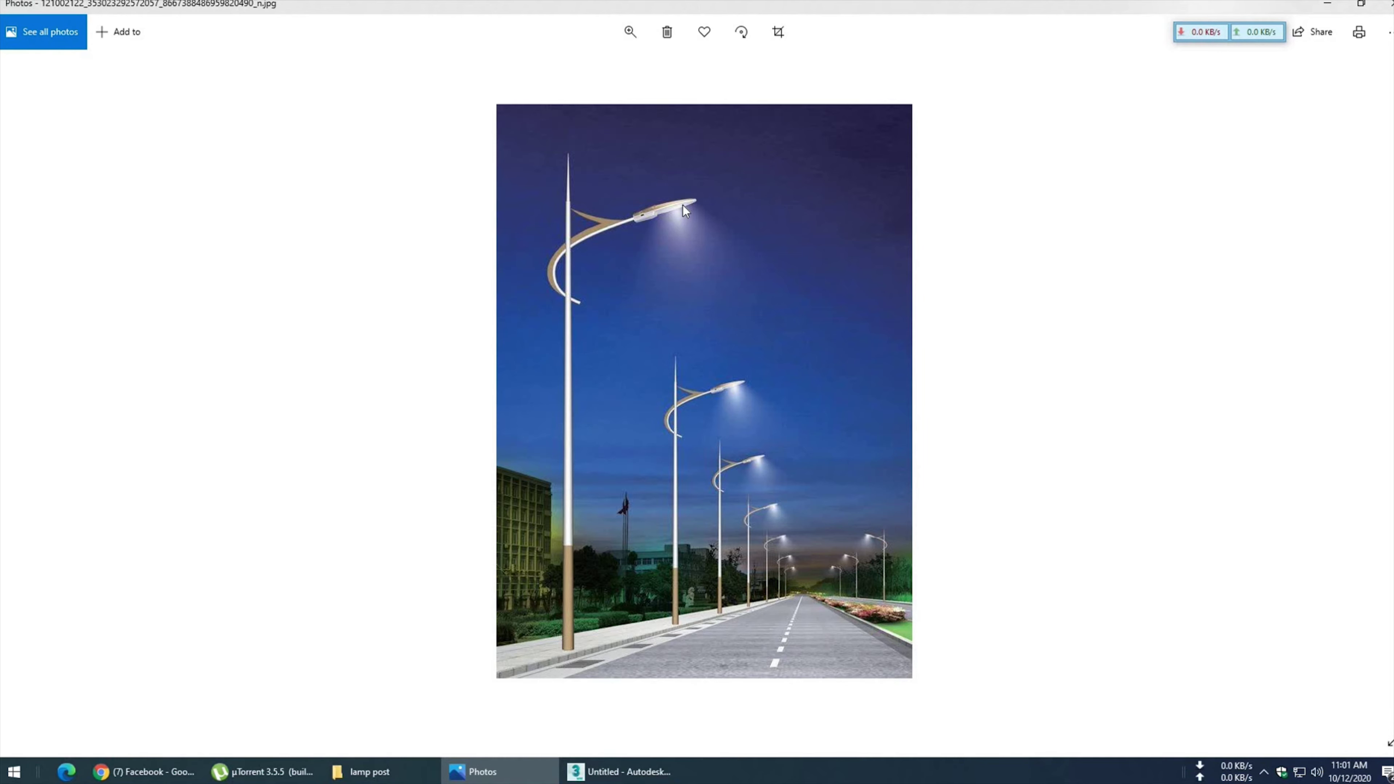
- Zoom the photo to 28 and drag it down to show the nearest lamp's top head
click(630, 31)
drag(560, 70, 600, 70)
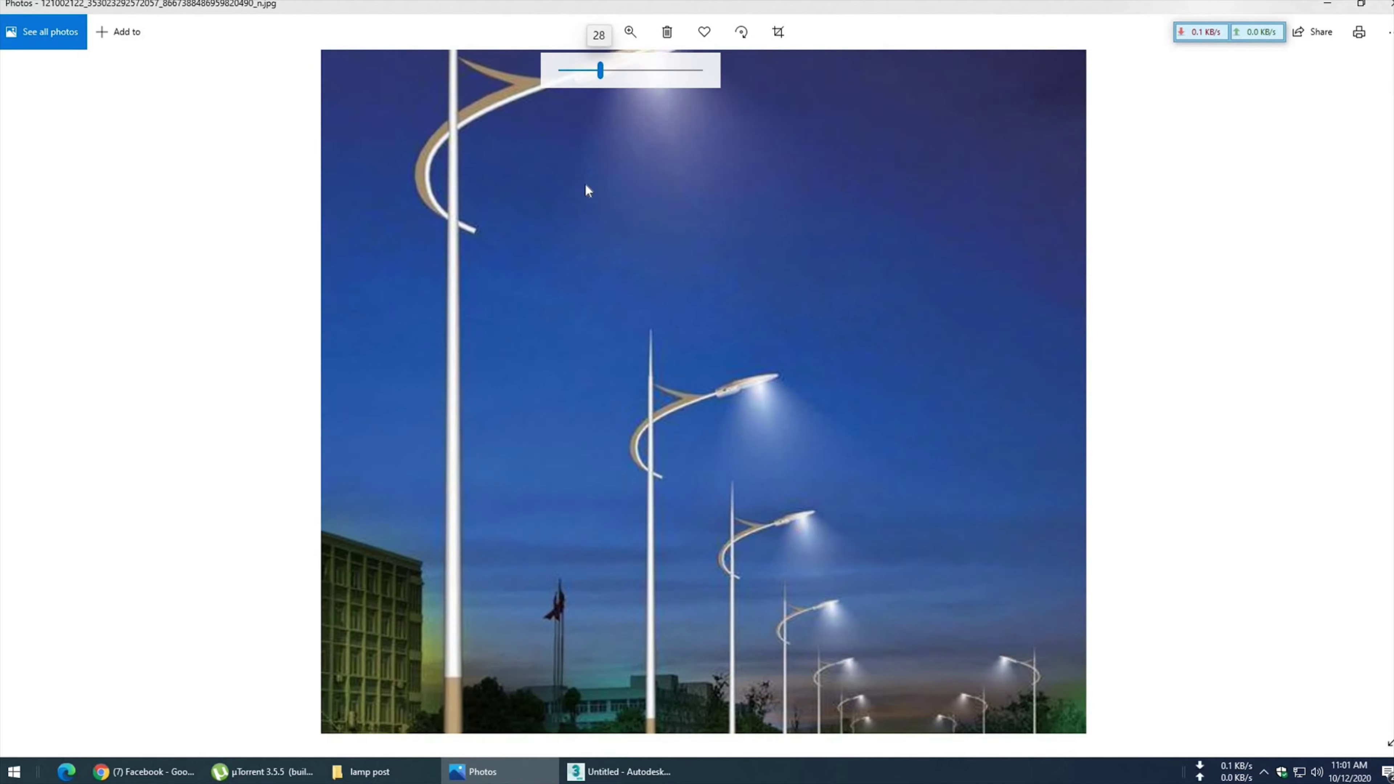
drag(586, 187, 582, 461)
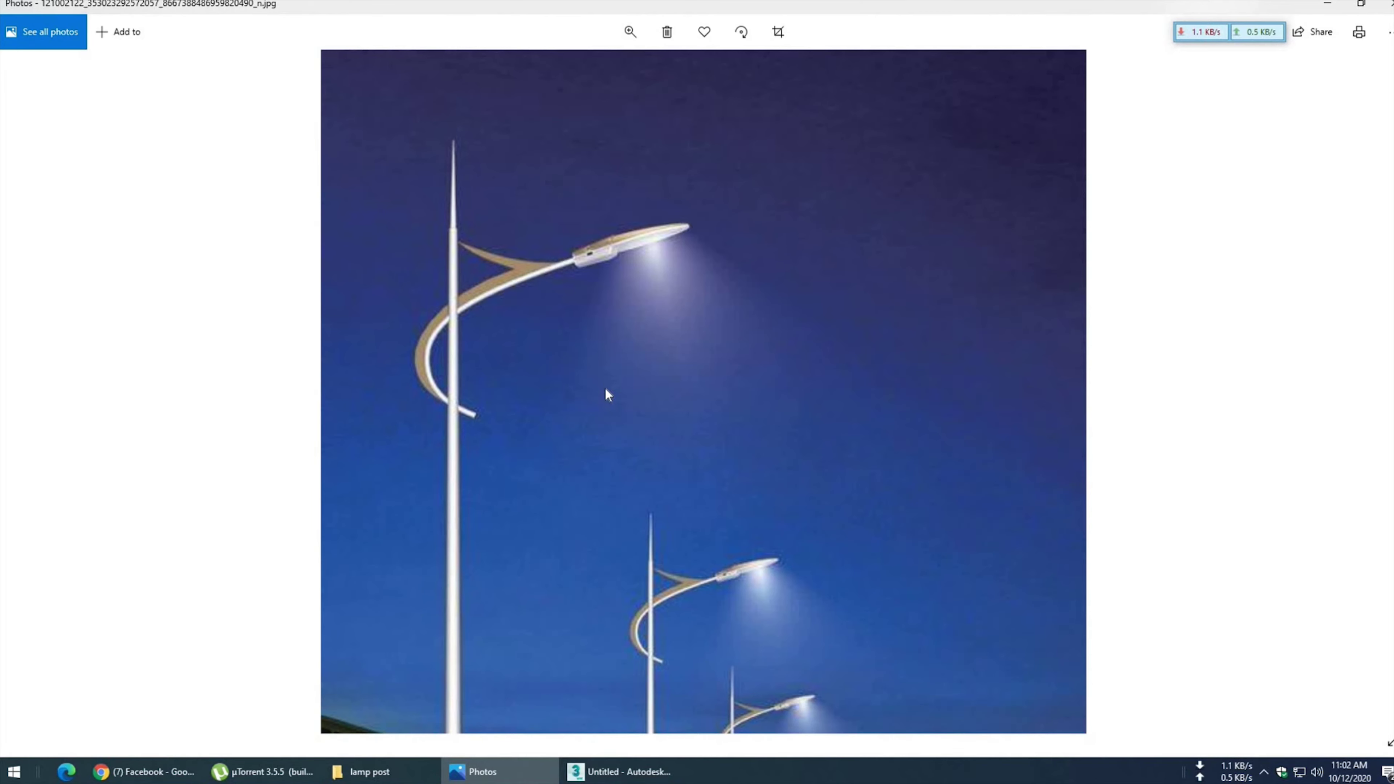
- Return to 3ds Max and look over the old lamp-head model's edges
click(619, 772)
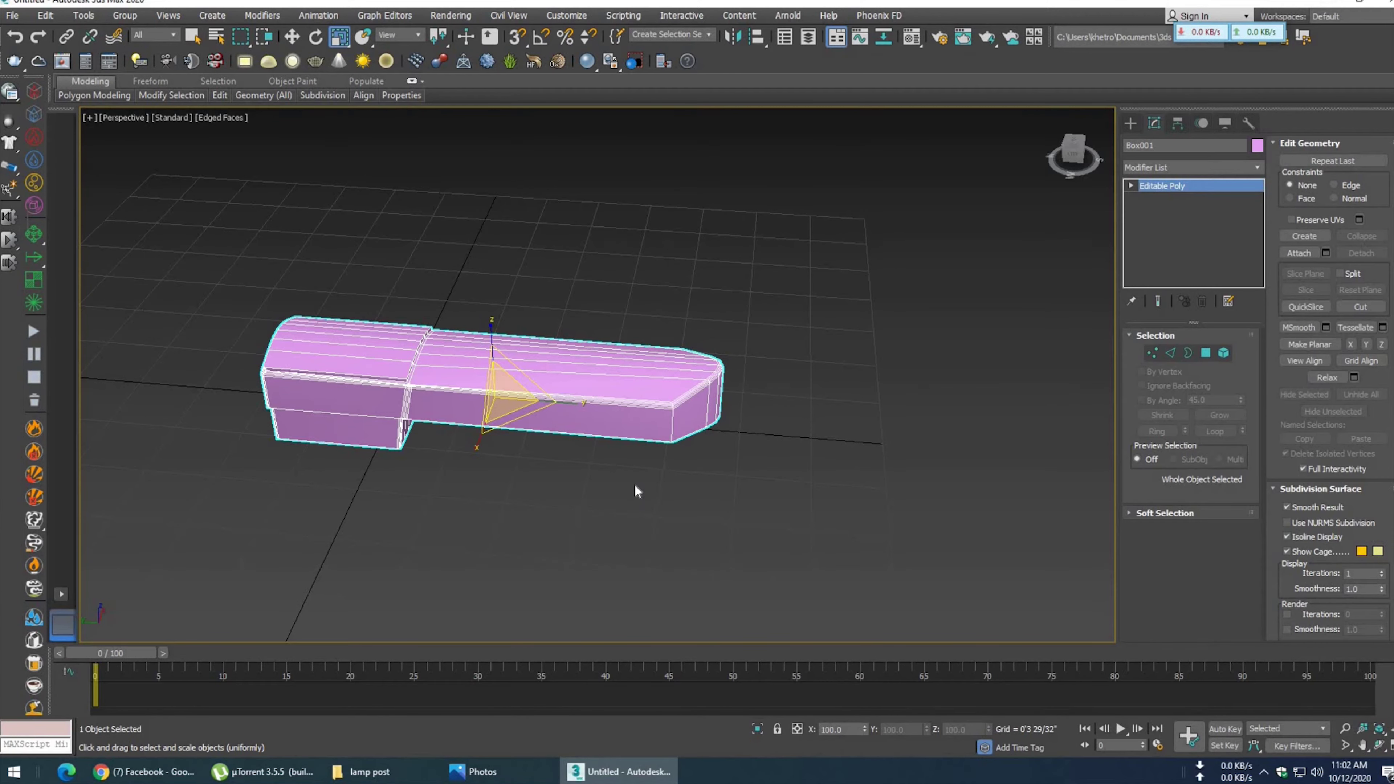
click(1170, 355)
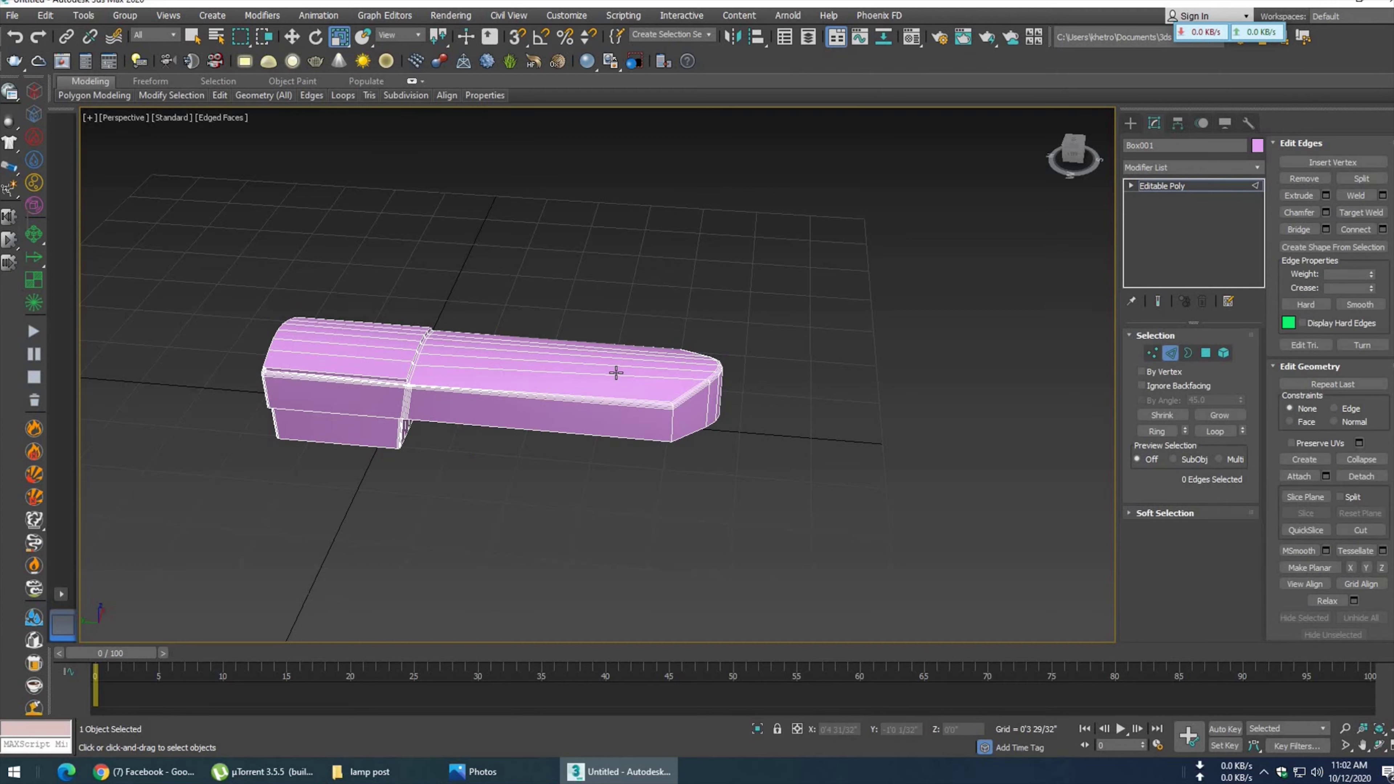
middle_drag(632, 418, 501, 409)
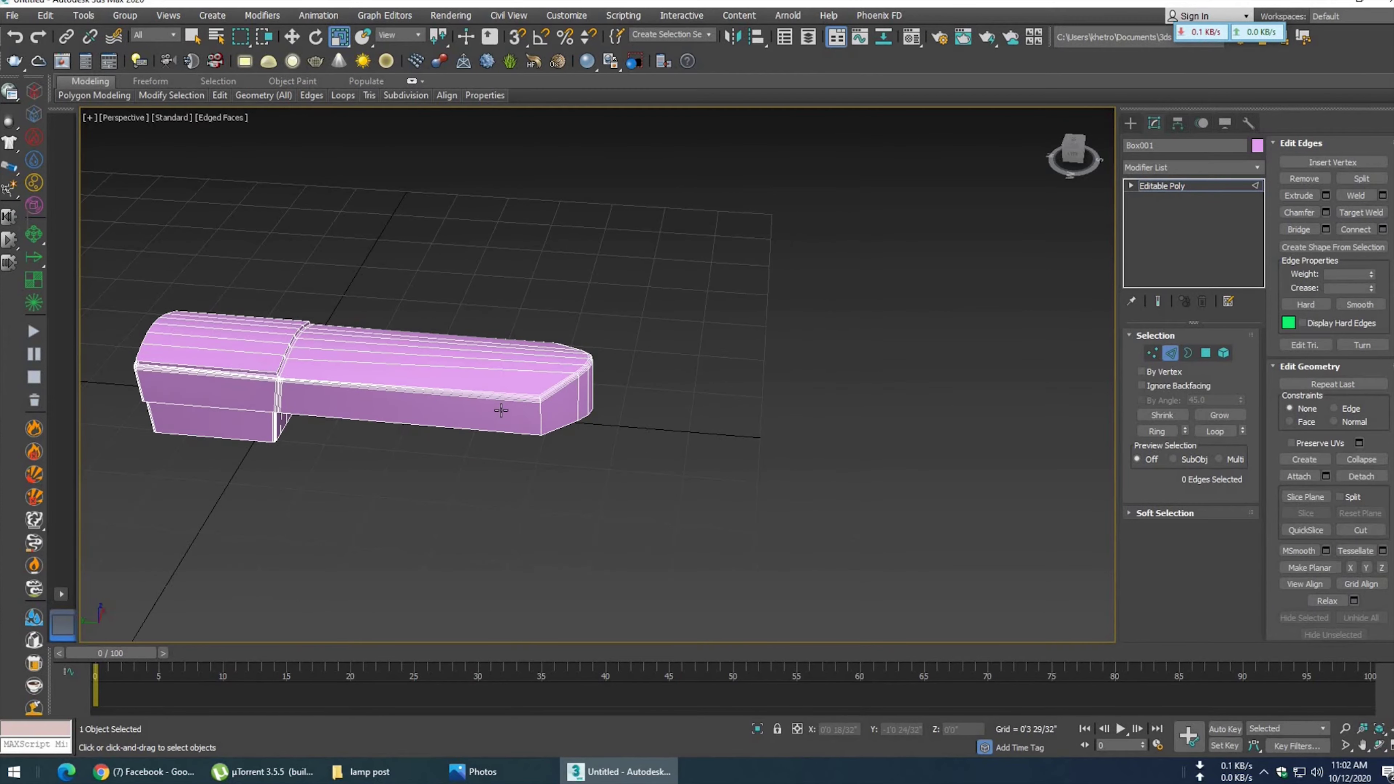
middle_drag(482, 461, 538, 466)
- Reset the scene to empty without saving the old model
click(12, 16)
click(33, 64)
click(712, 396)
click(669, 400)
- Draw a new flat Standard Primitives box in the viewport
click(1161, 211)
mouse_move(374, 232)
mouse_down()
mouse_move(396, 256)
mouse_move(429, 250)
mouse_up()
click(431, 236)
- Maximize the viewport, check the reference photo, and frame the box in Front view
right_click(437, 296)
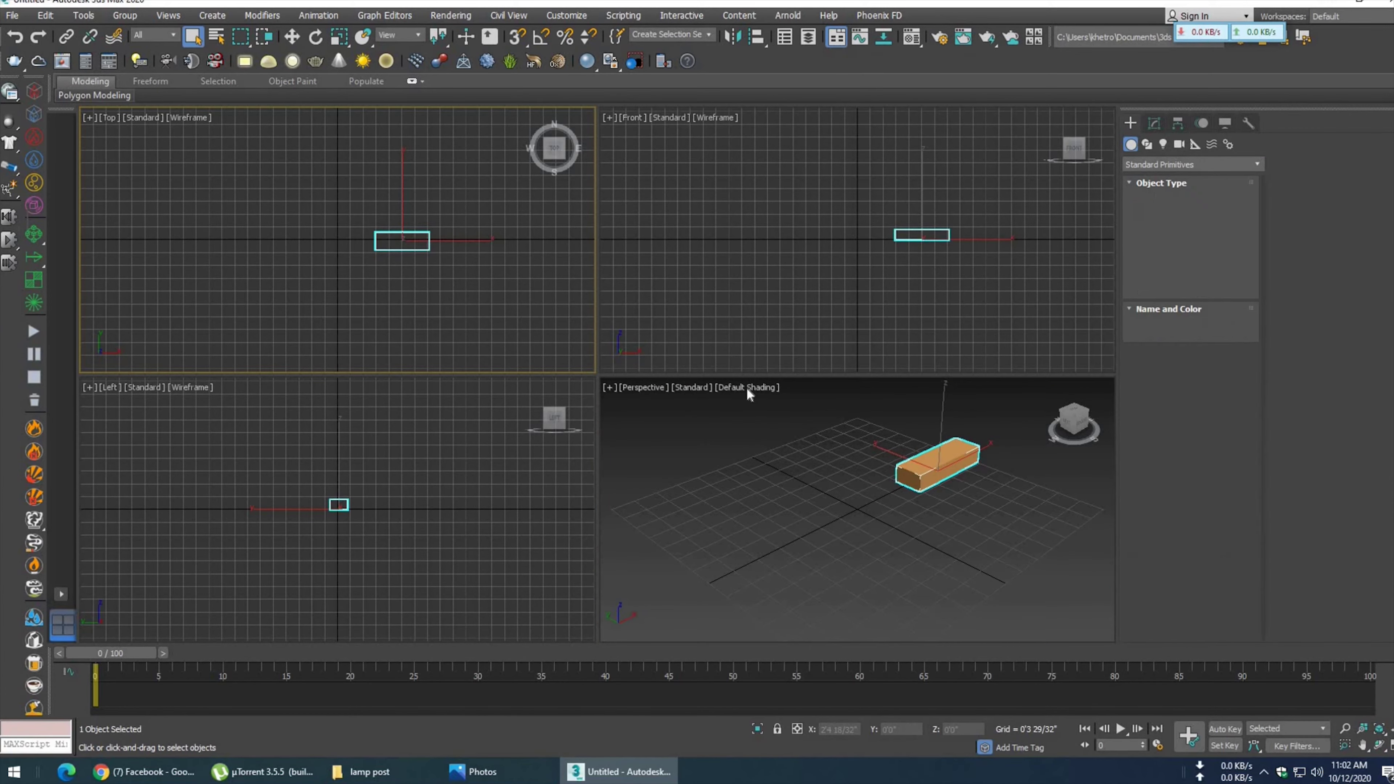
middle_drag(934, 466, 762, 560)
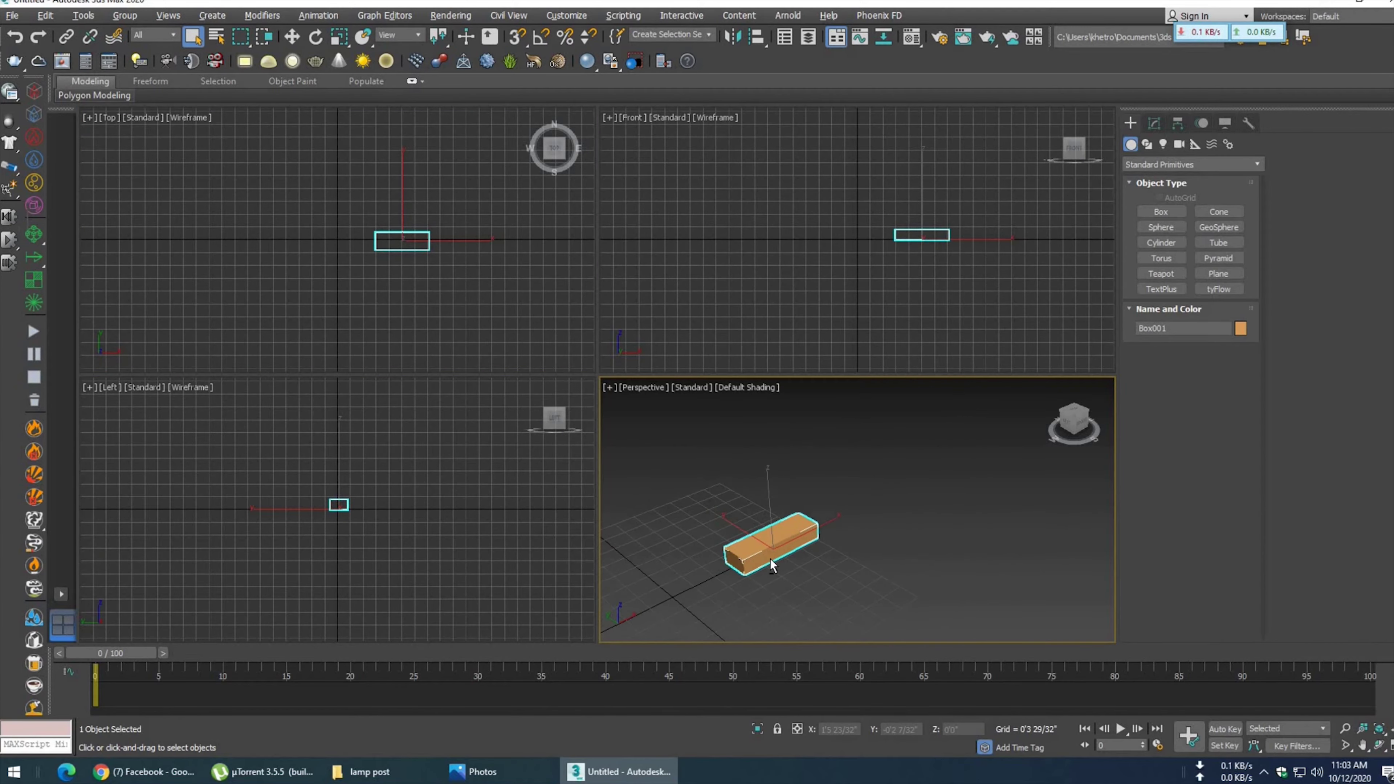
key(alt+w)
key(t)
click(524, 772)
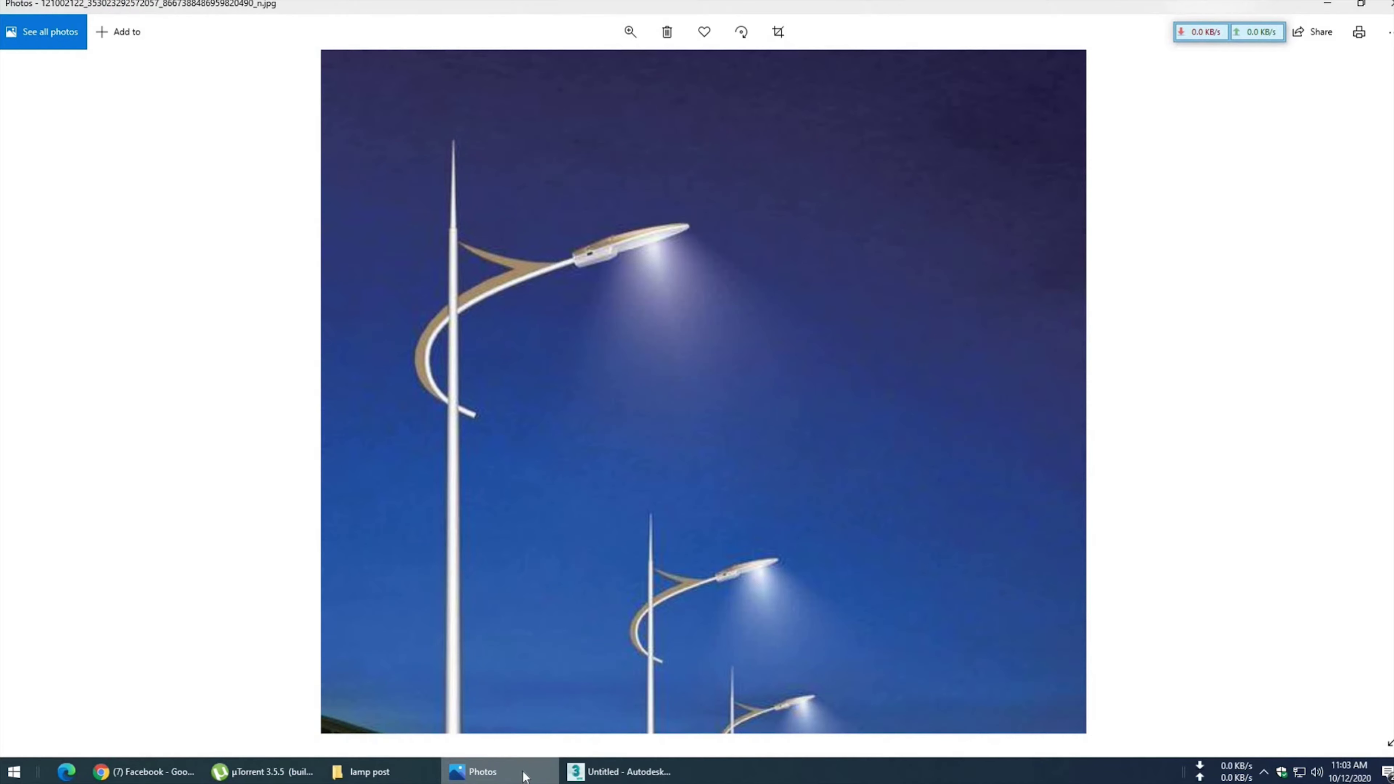
click(292, 36)
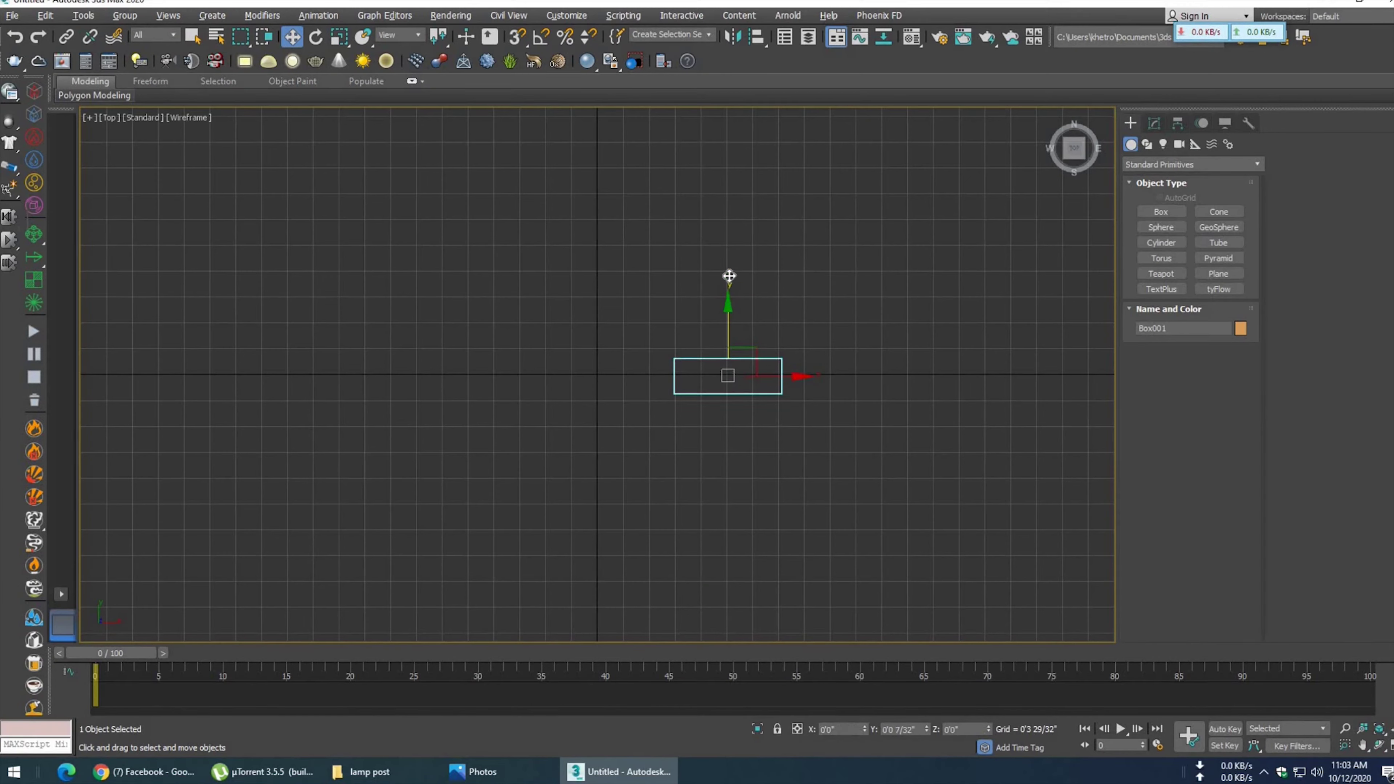
key(p)
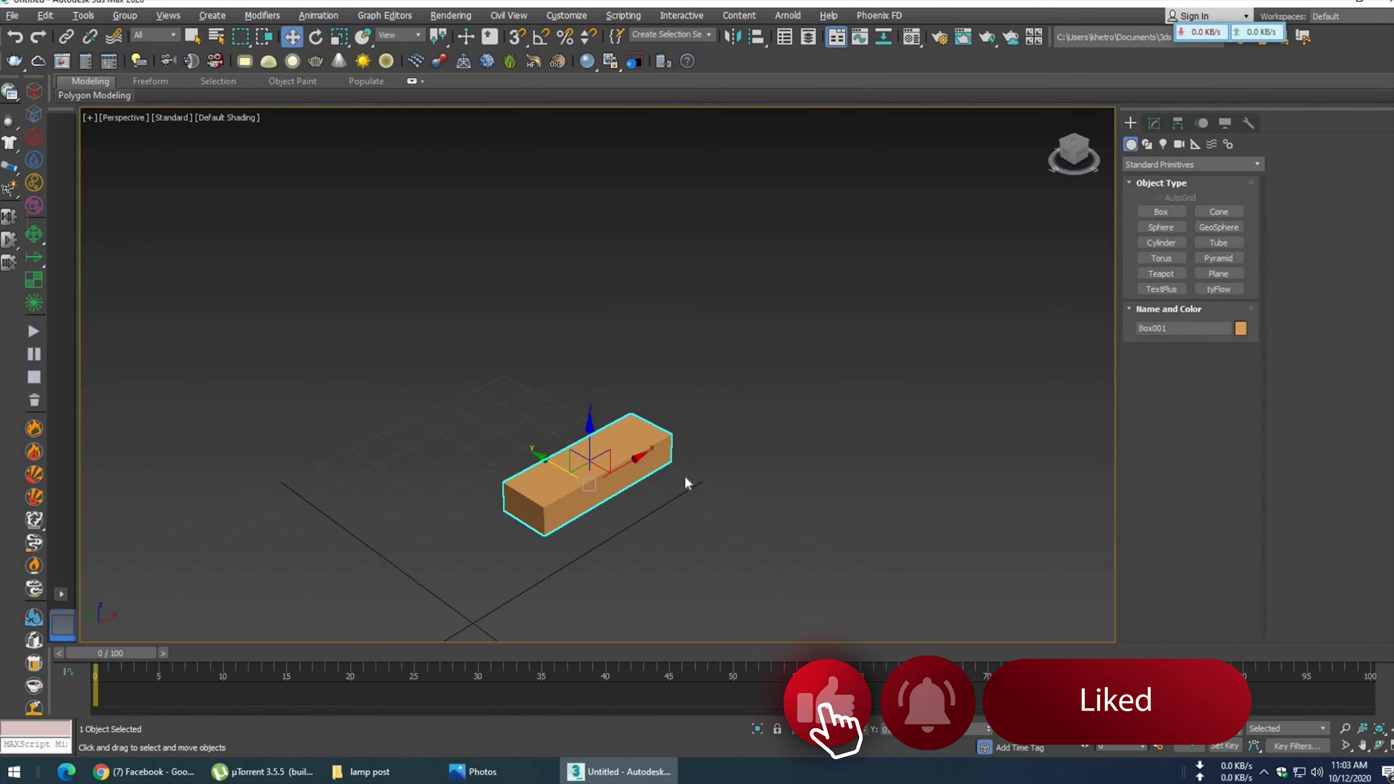
key(f)
key(z)
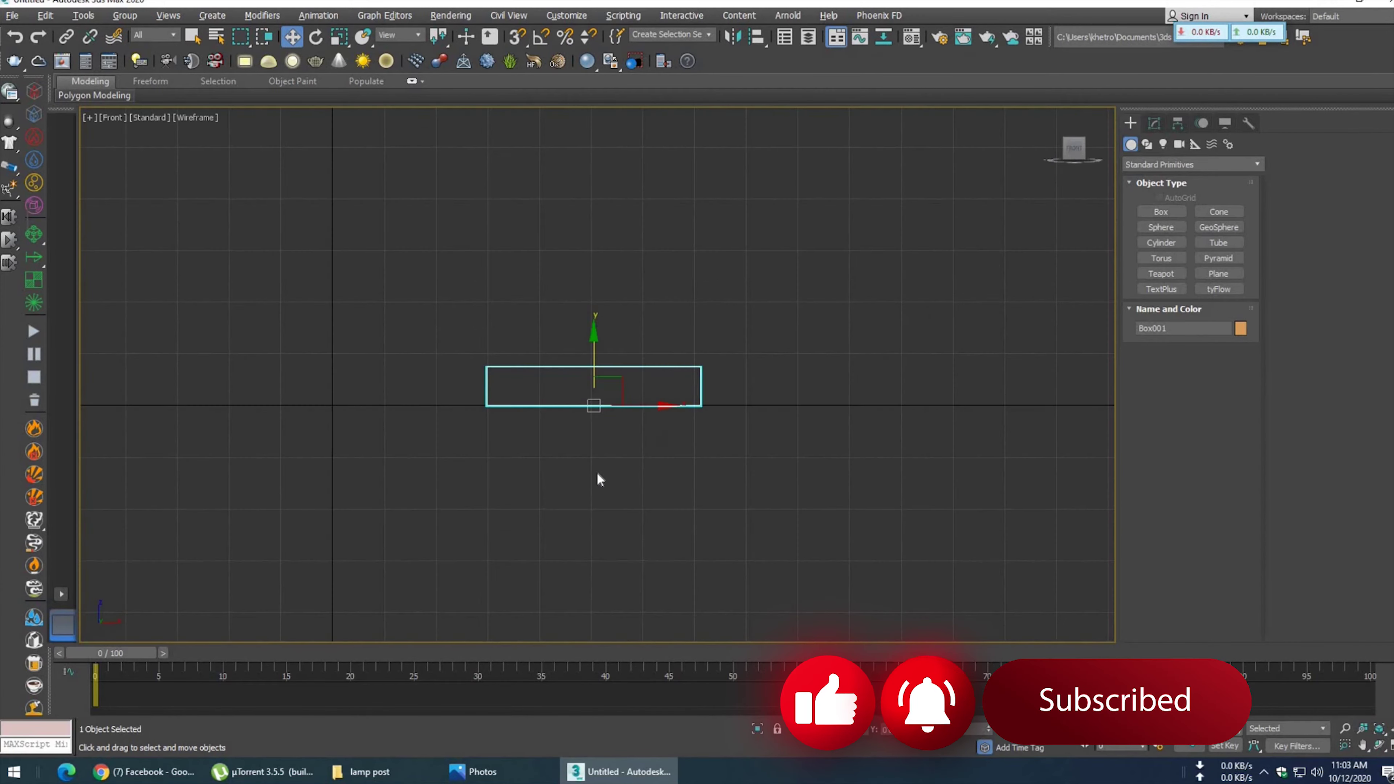
- Convert the box to Editable Poly and drag its right-end vertices out to lengthen it
right_click(650, 278)
click(824, 437)
key(1)
mouse_move(696, 347)
mouse_down()
mouse_move(730, 420)
mouse_move(858, 428)
mouse_up()
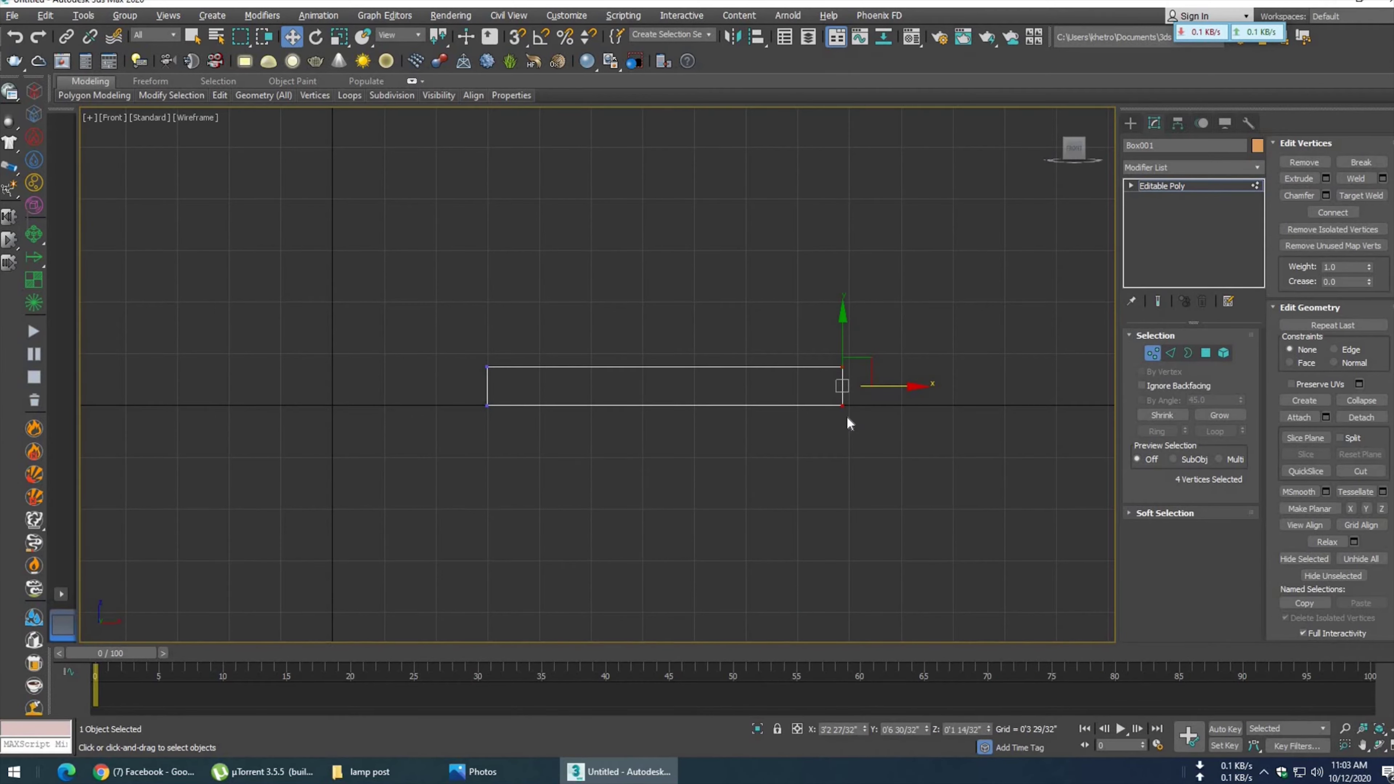
- In Top view, move the bottom two vertices up to narrow the slab
key(t)
key(z)
drag(763, 451, 439, 380)
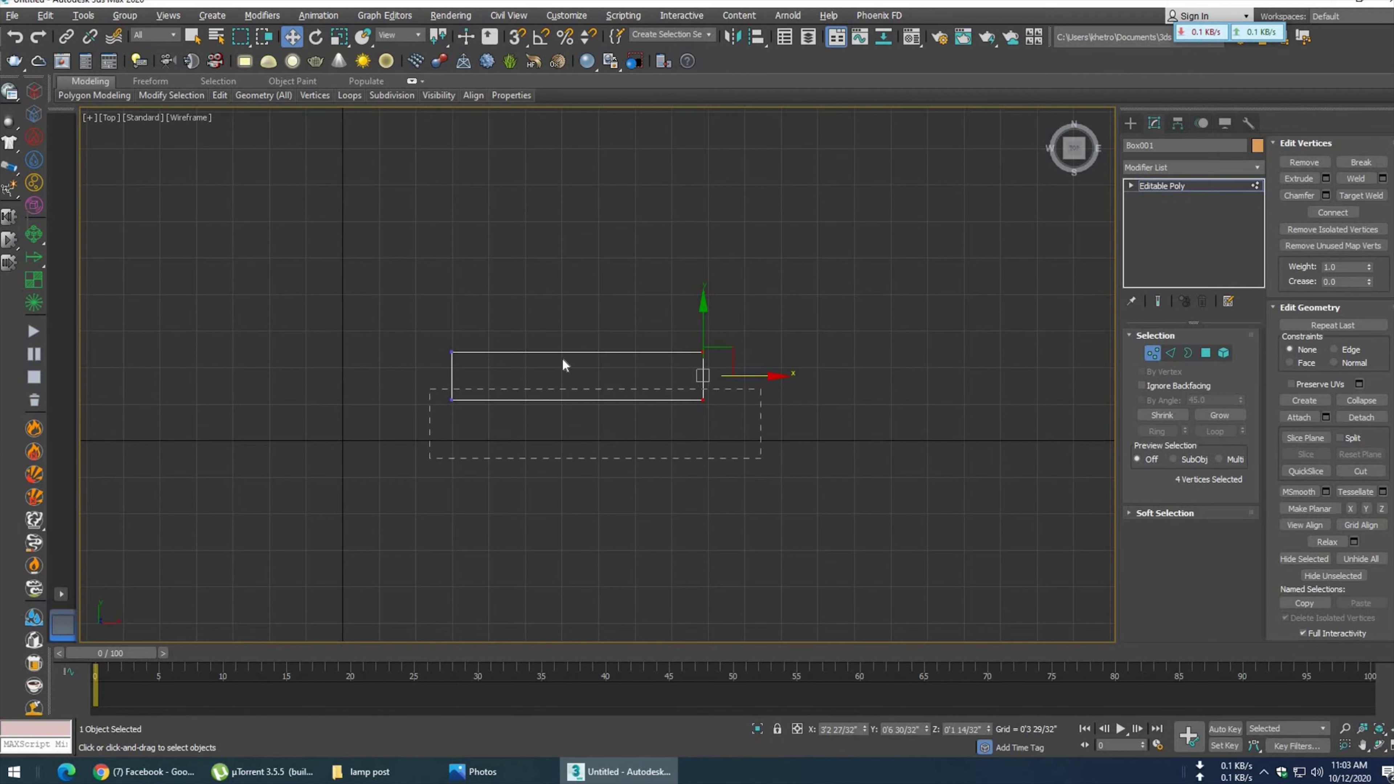
drag(621, 408, 621, 387)
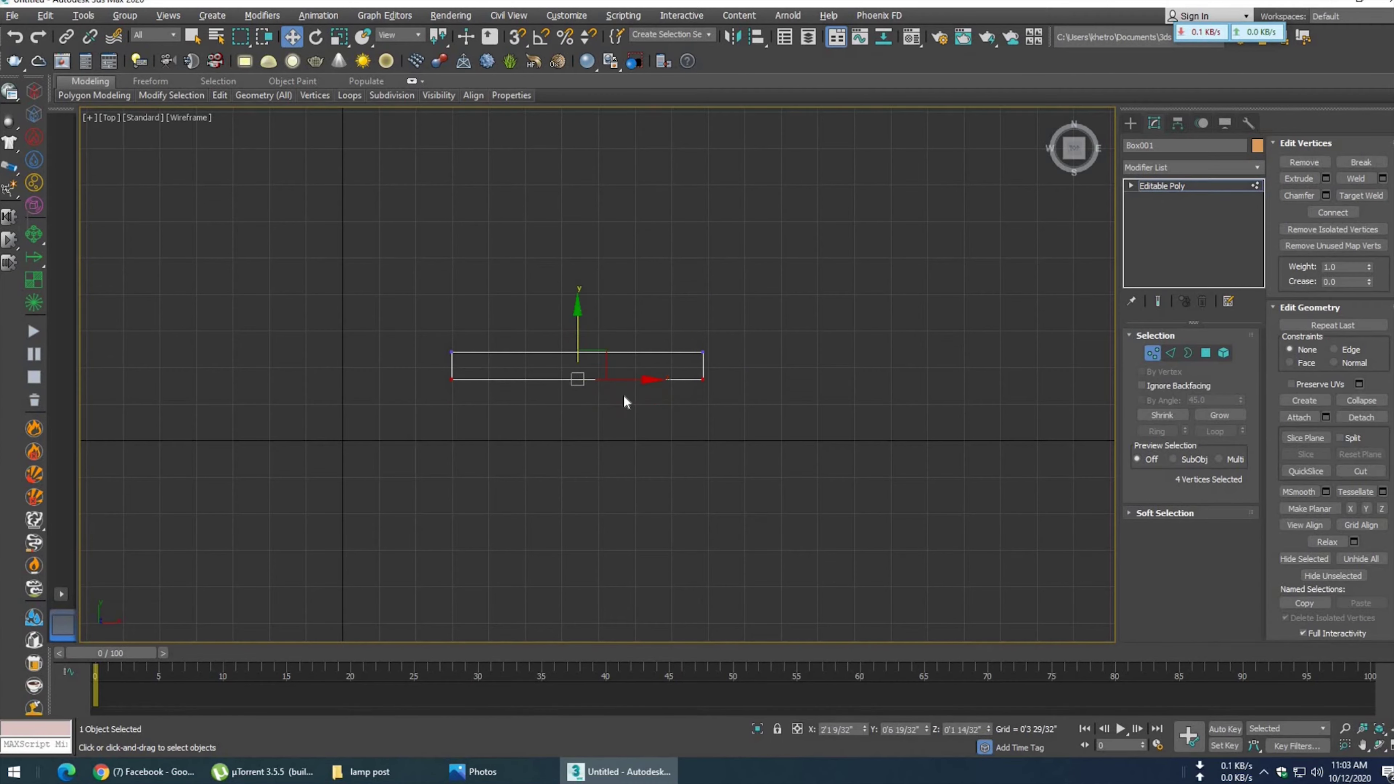
key(p)
mouse_move(623, 394)
alt+middle_down()
mouse_move(470, 477)
mouse_move(637, 467)
alt+middle_up()
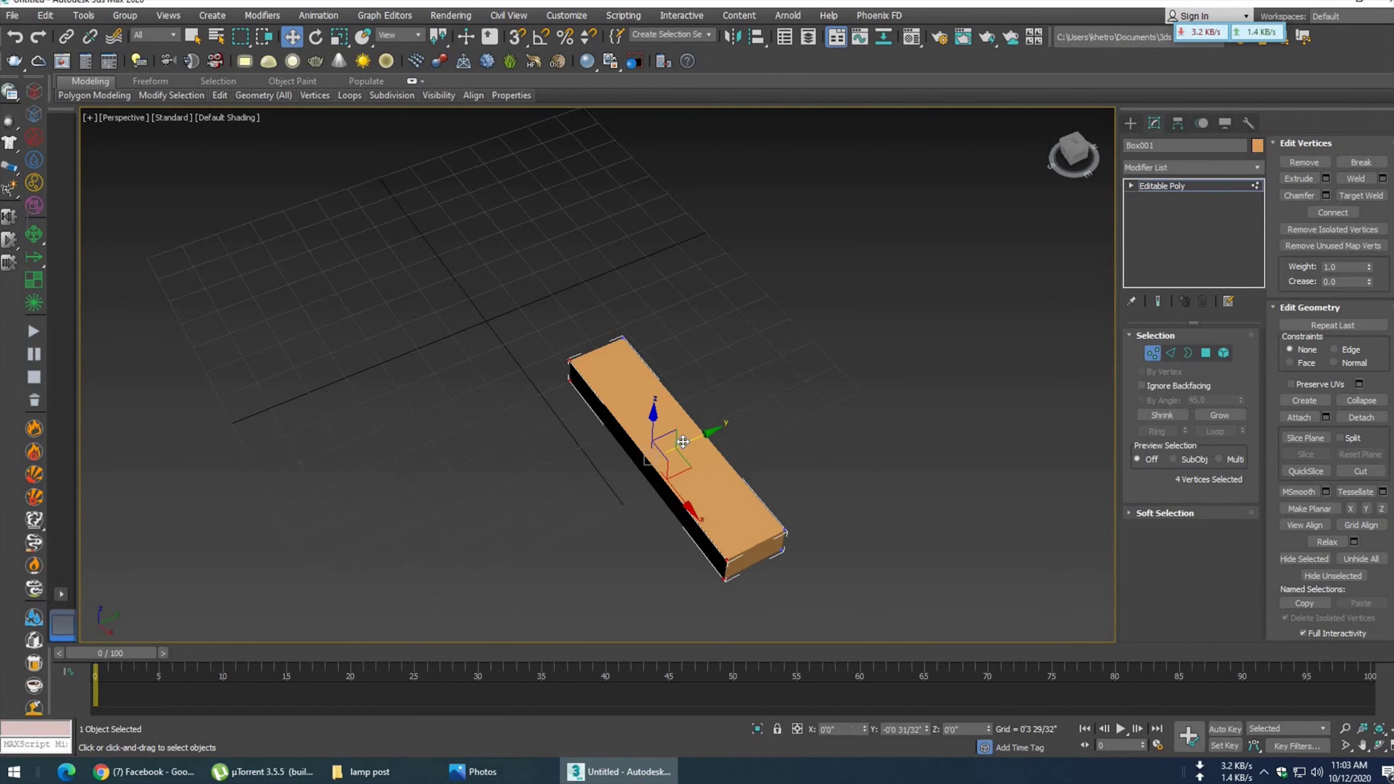
- Select the slab's long edges and Connect them with two crosswise edges
click(1170, 355)
alt+middle_drag(576, 396, 657, 378)
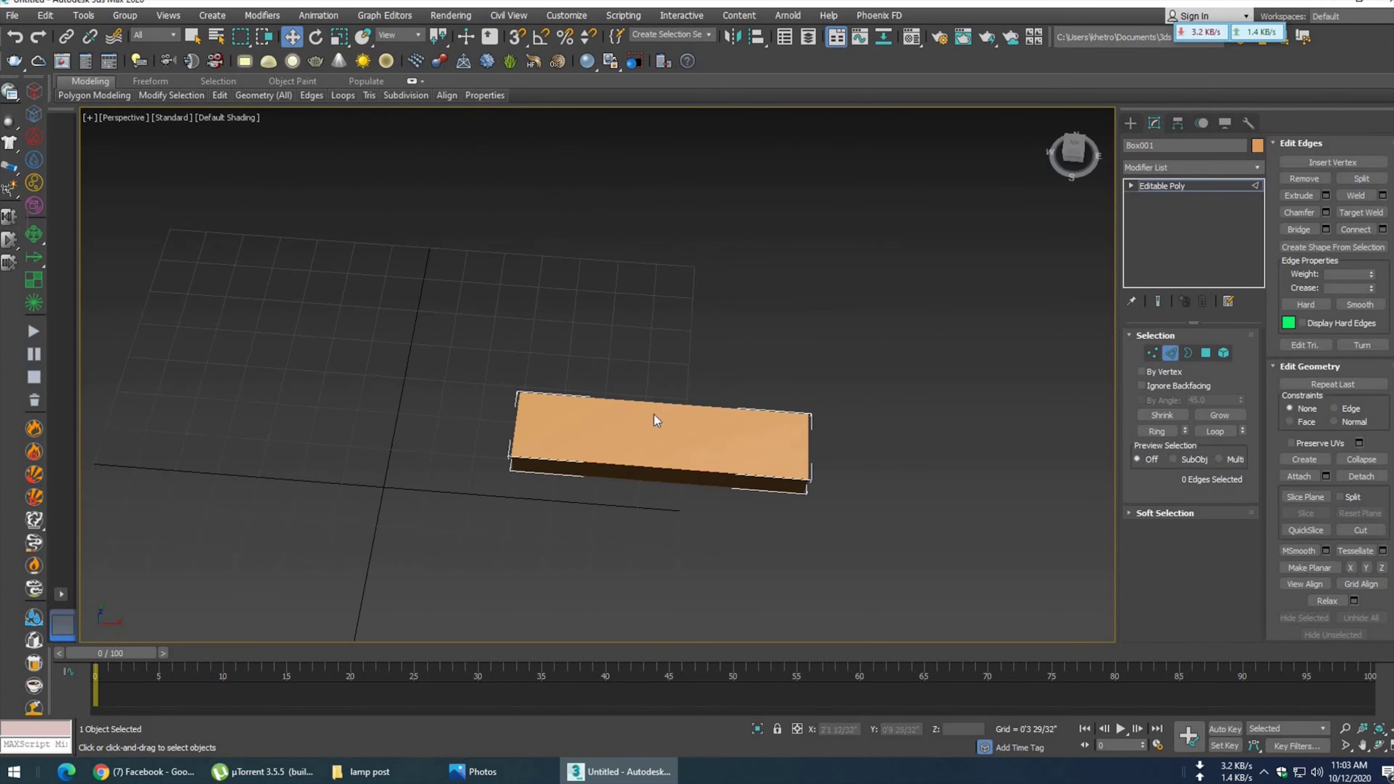
drag(652, 371, 675, 544)
click(514, 766)
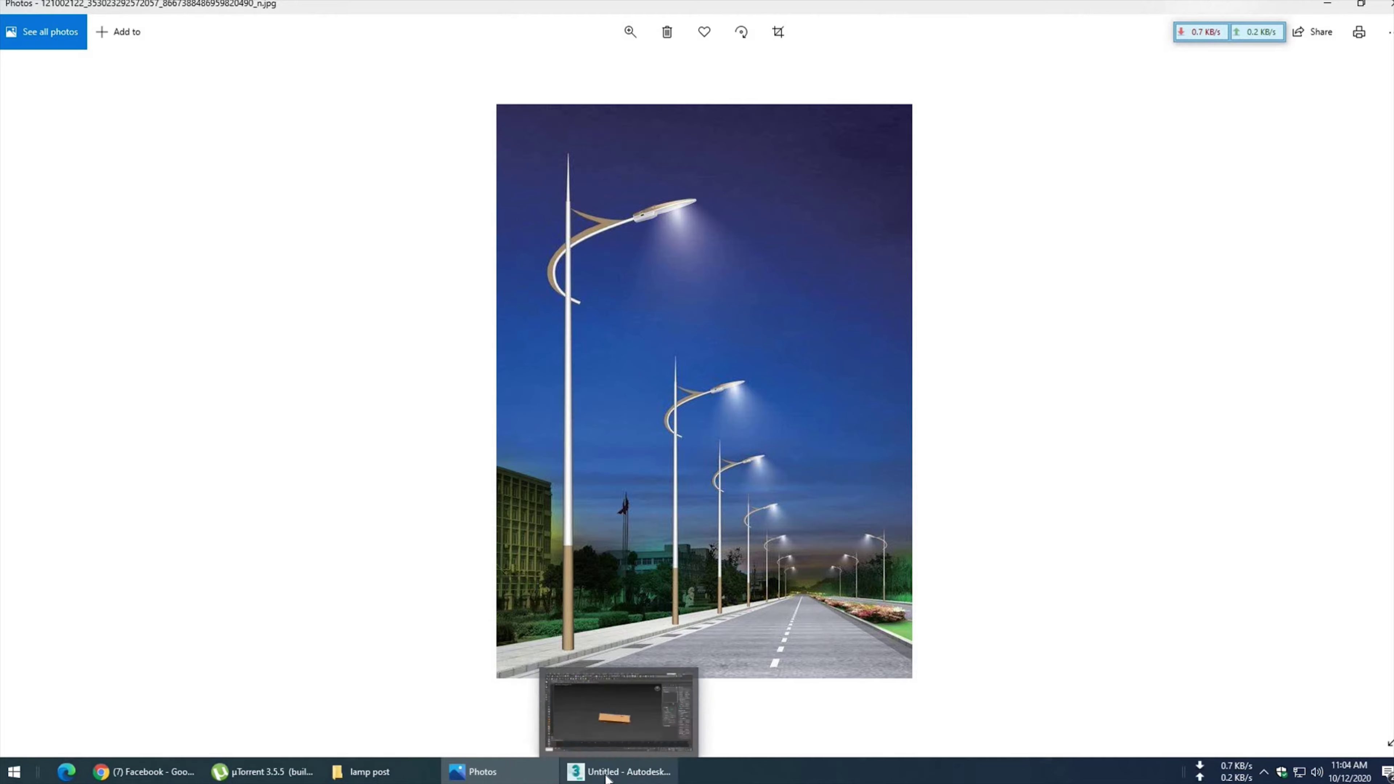
click(621, 771)
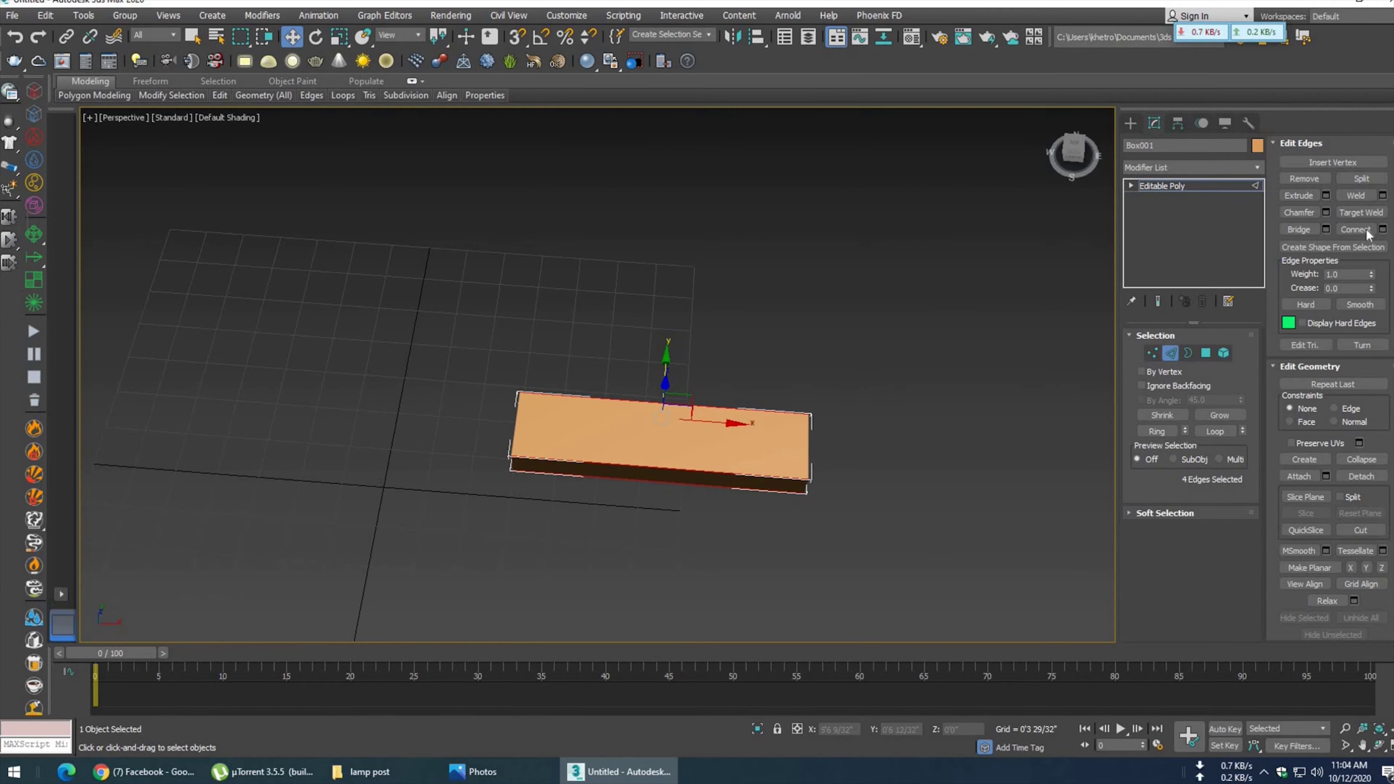
click(1382, 229)
click(611, 384)
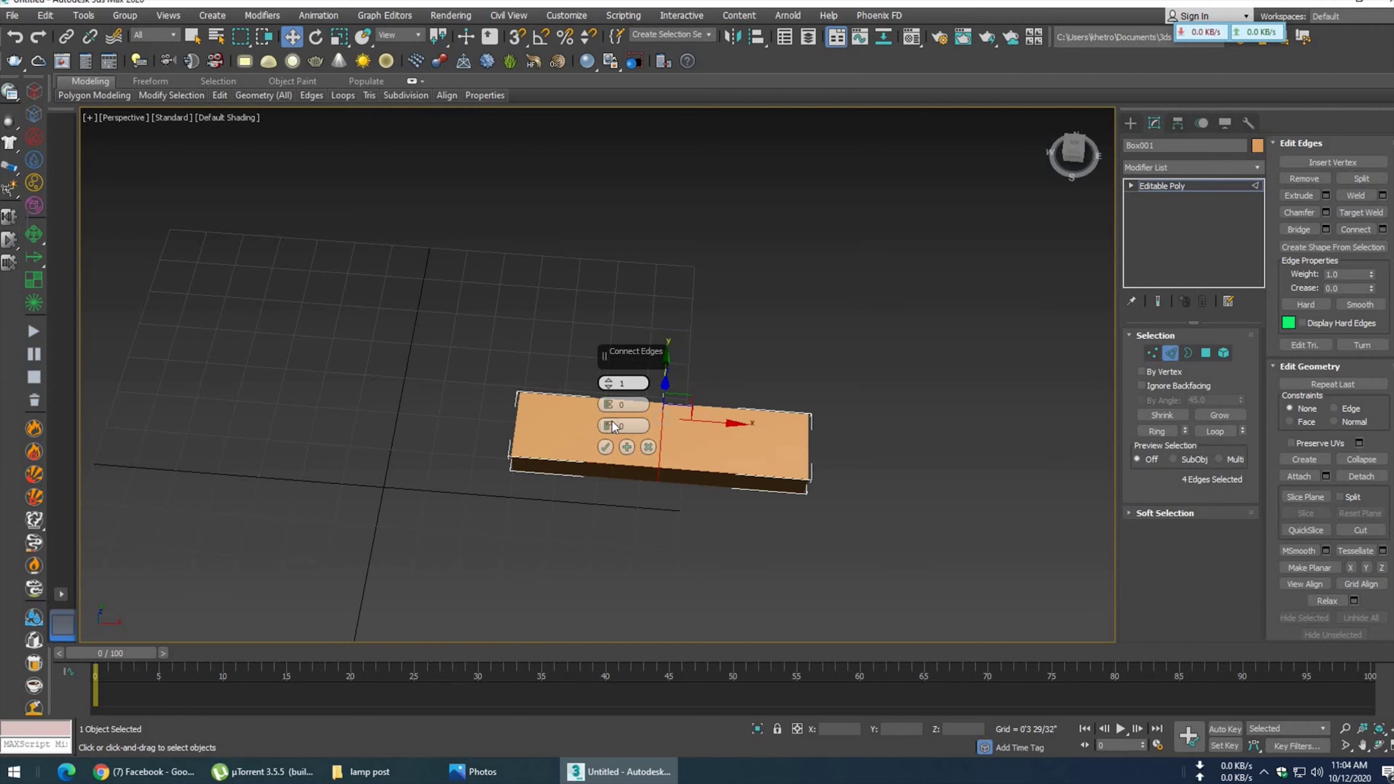
click(605, 447)
- Scale the new edges outward to widen the slab's middle
alt+middle_drag(626, 482, 351, 47)
click(339, 36)
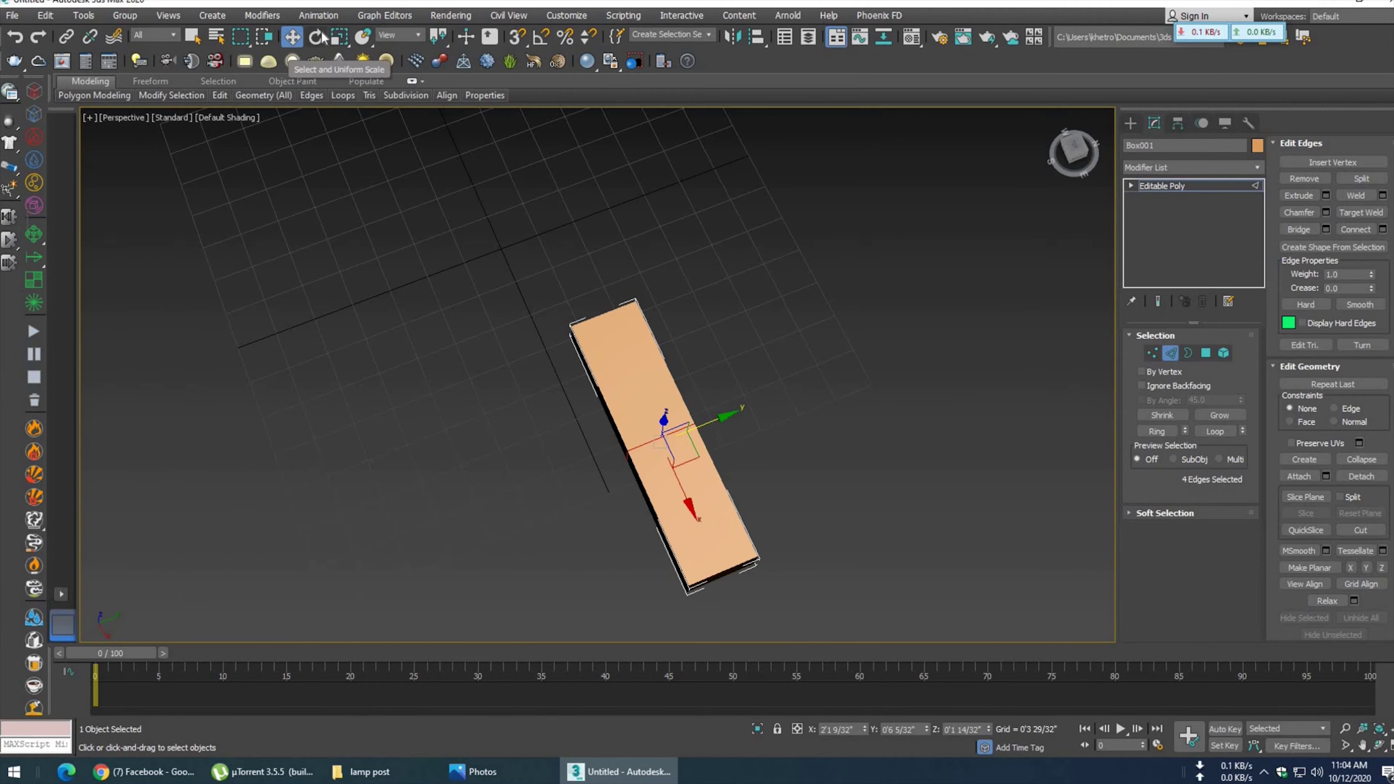
drag(582, 473, 510, 489)
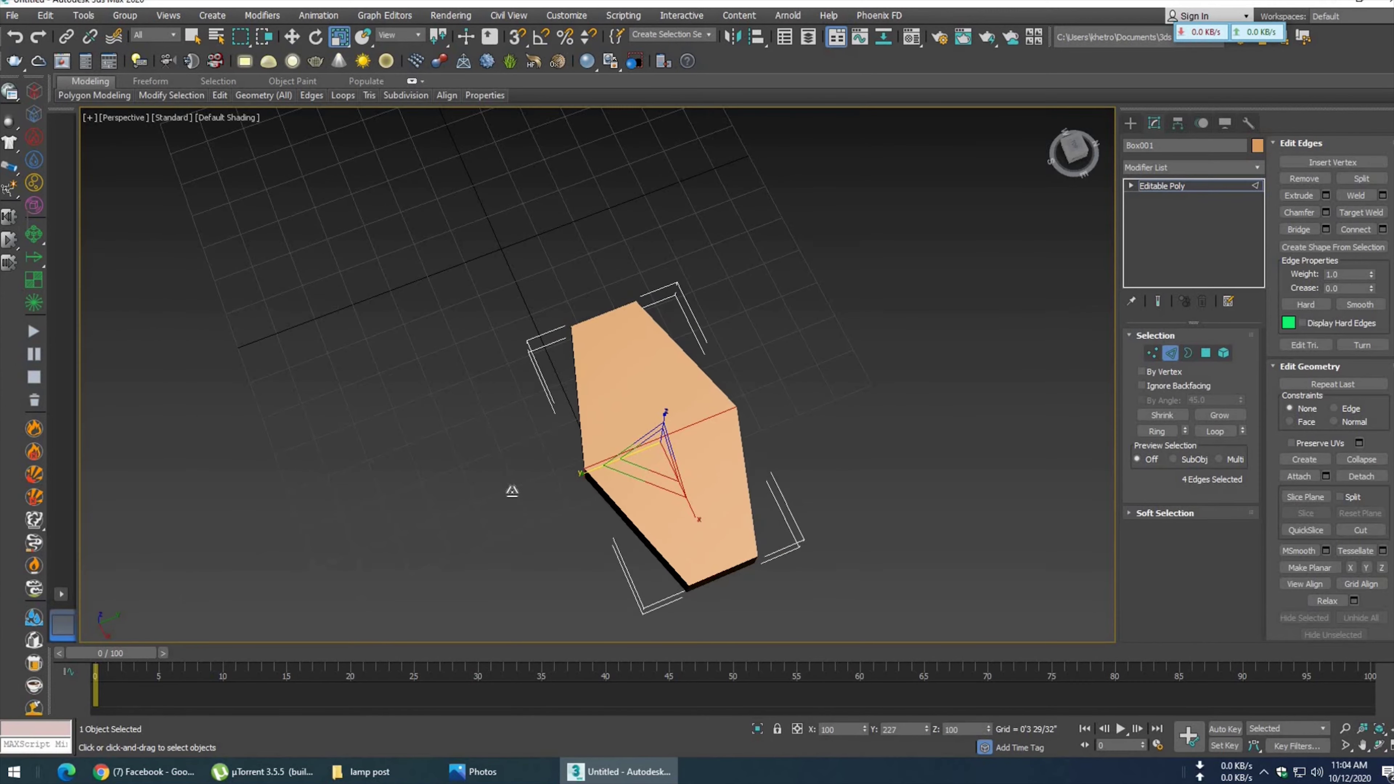
middle_drag(704, 526, 680, 454)
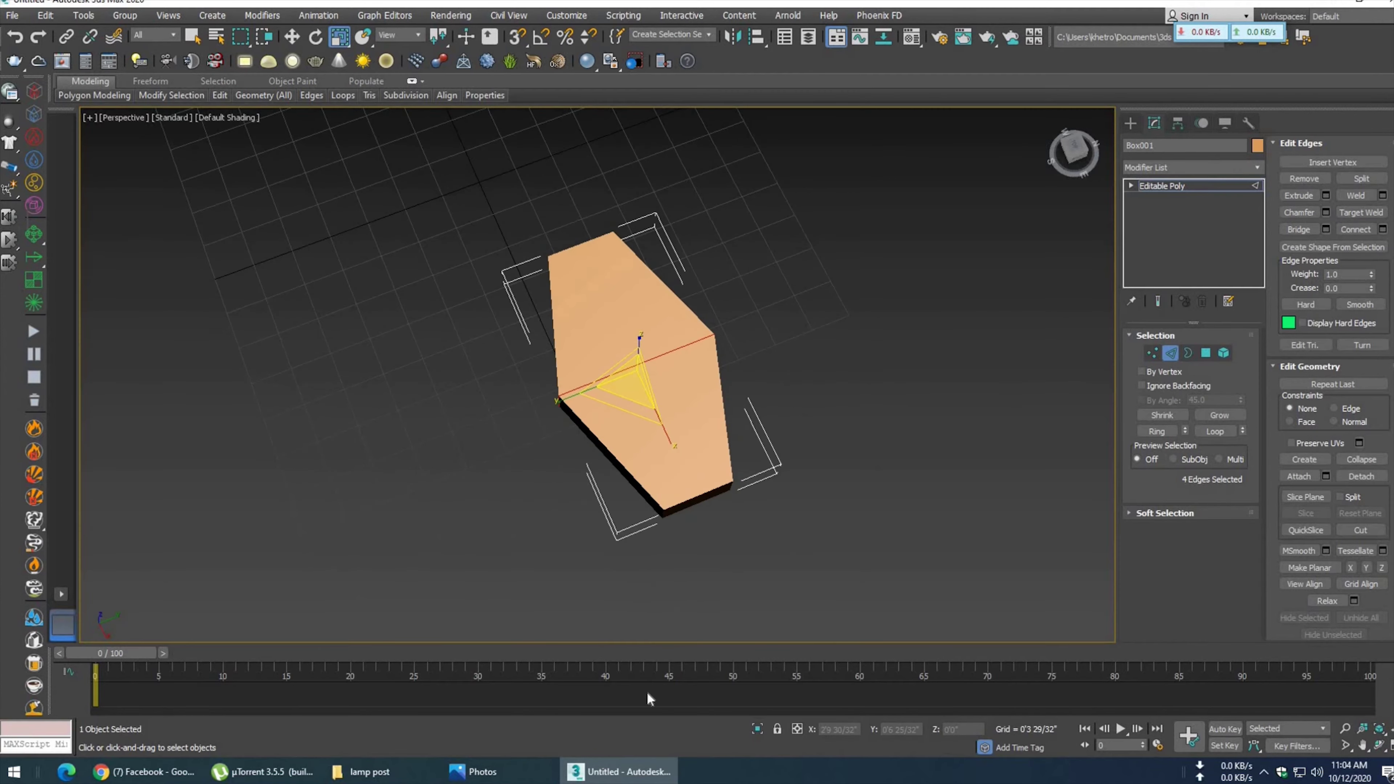
- Select the corner vertices at one end and compare the shape with the reference
click(1153, 353)
mouse_move(794, 475)
mouse_down()
mouse_move(653, 549)
mouse_move(710, 498)
mouse_up()
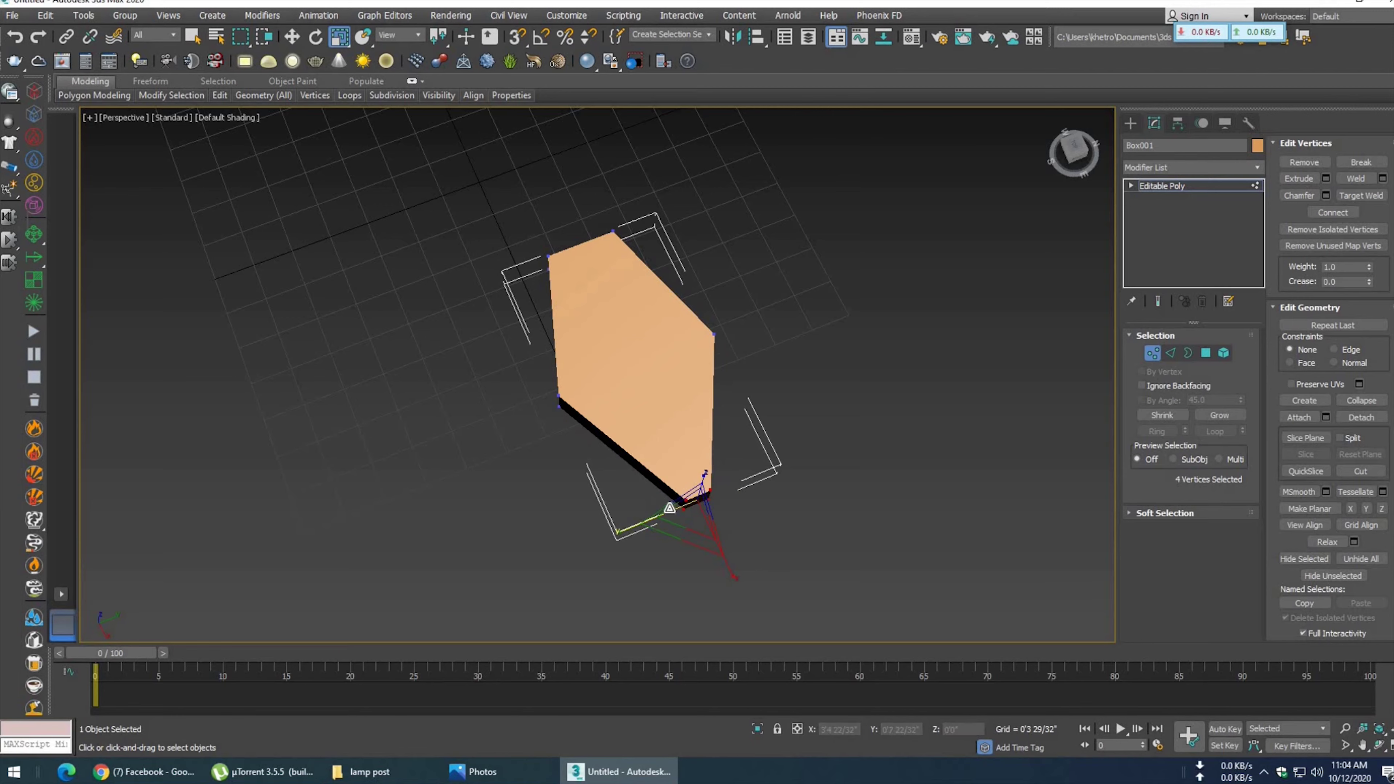
mouse_move(680, 502)
alt+middle_down()
mouse_move(756, 458)
mouse_move(691, 517)
alt+middle_up()
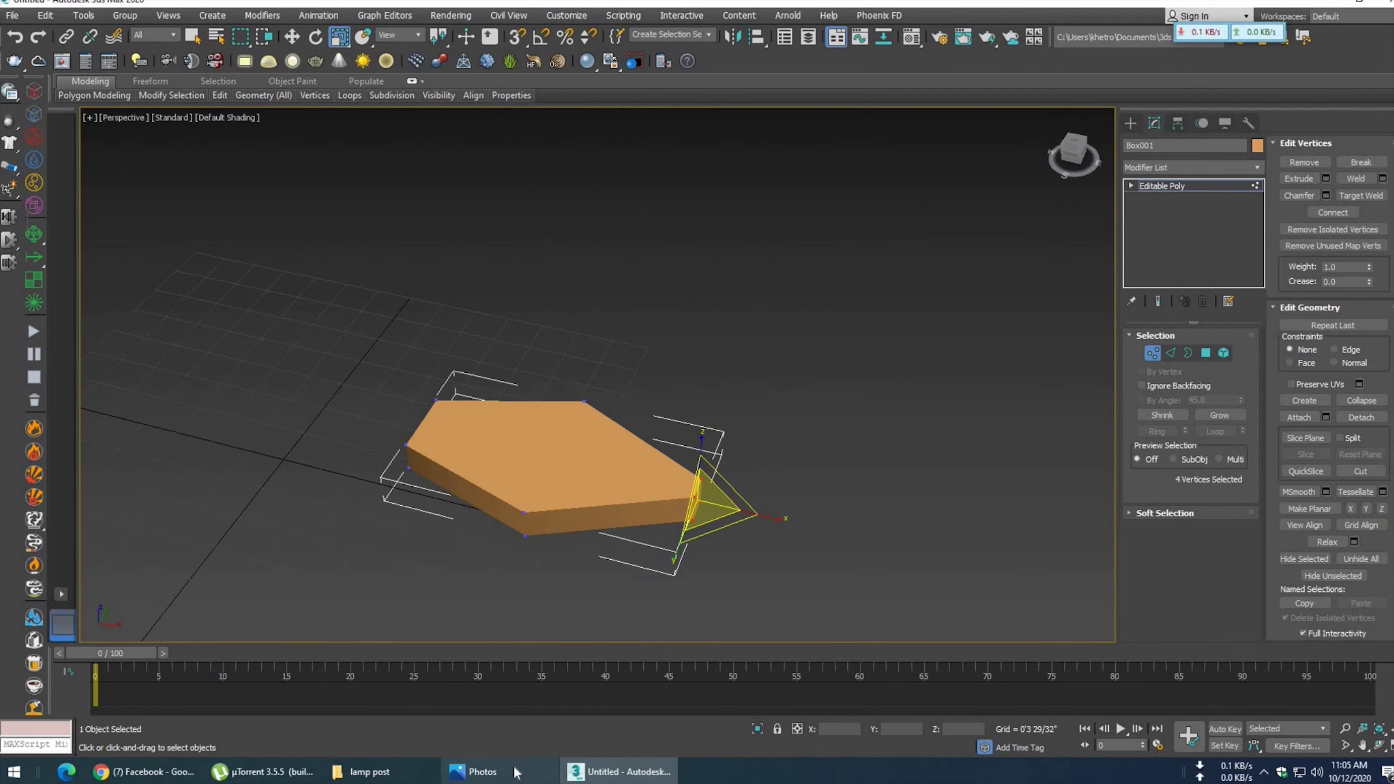
click(516, 771)
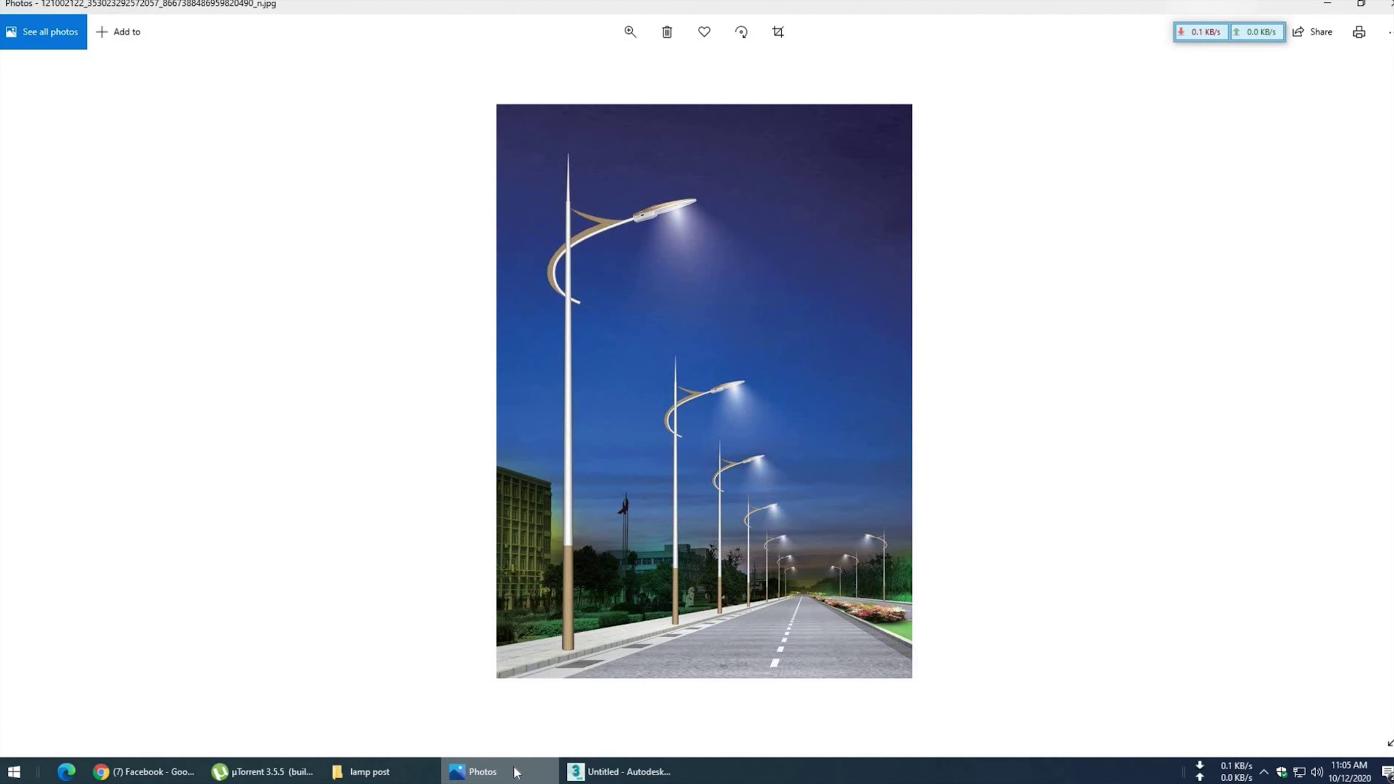
click(516, 771)
mouse_move(607, 560)
alt+middle_down()
mouse_move(560, 585)
mouse_move(703, 368)
alt+middle_up()
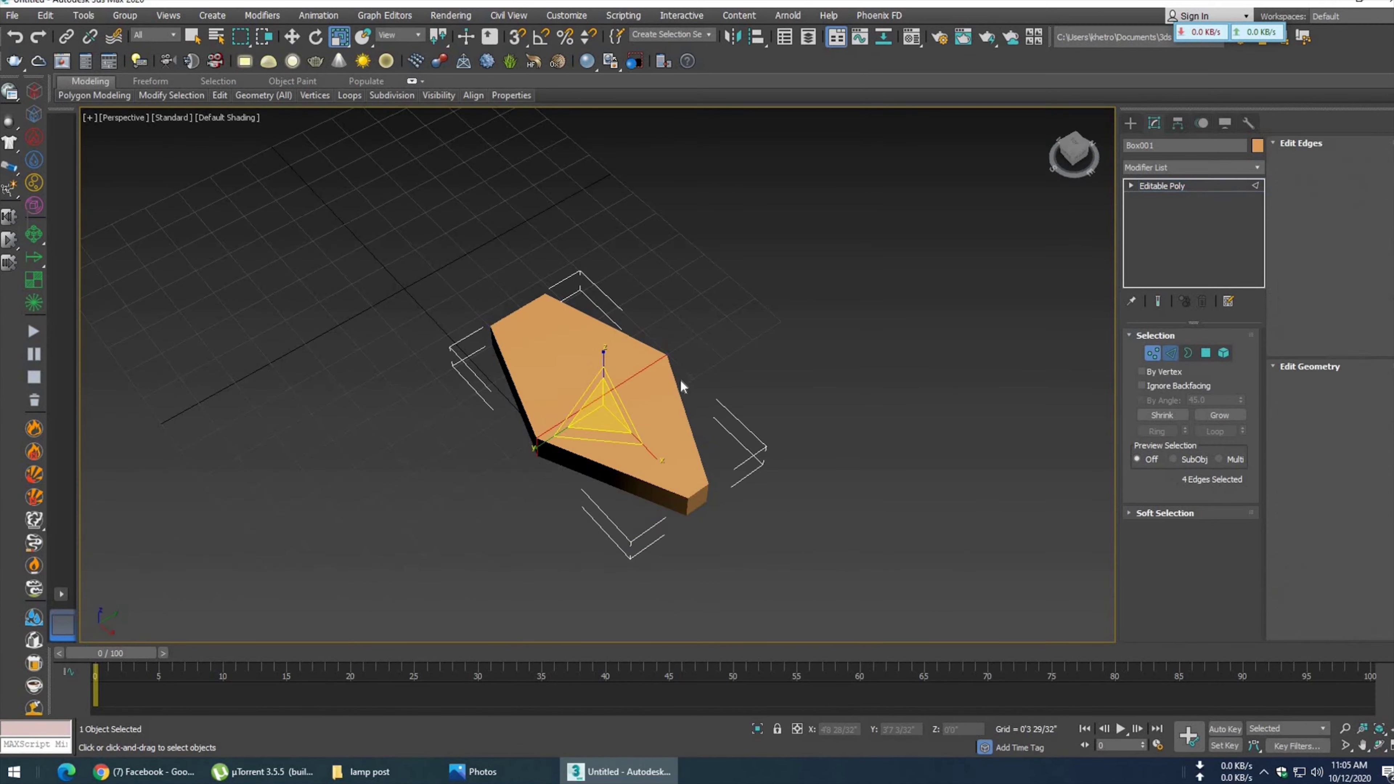
key(2)
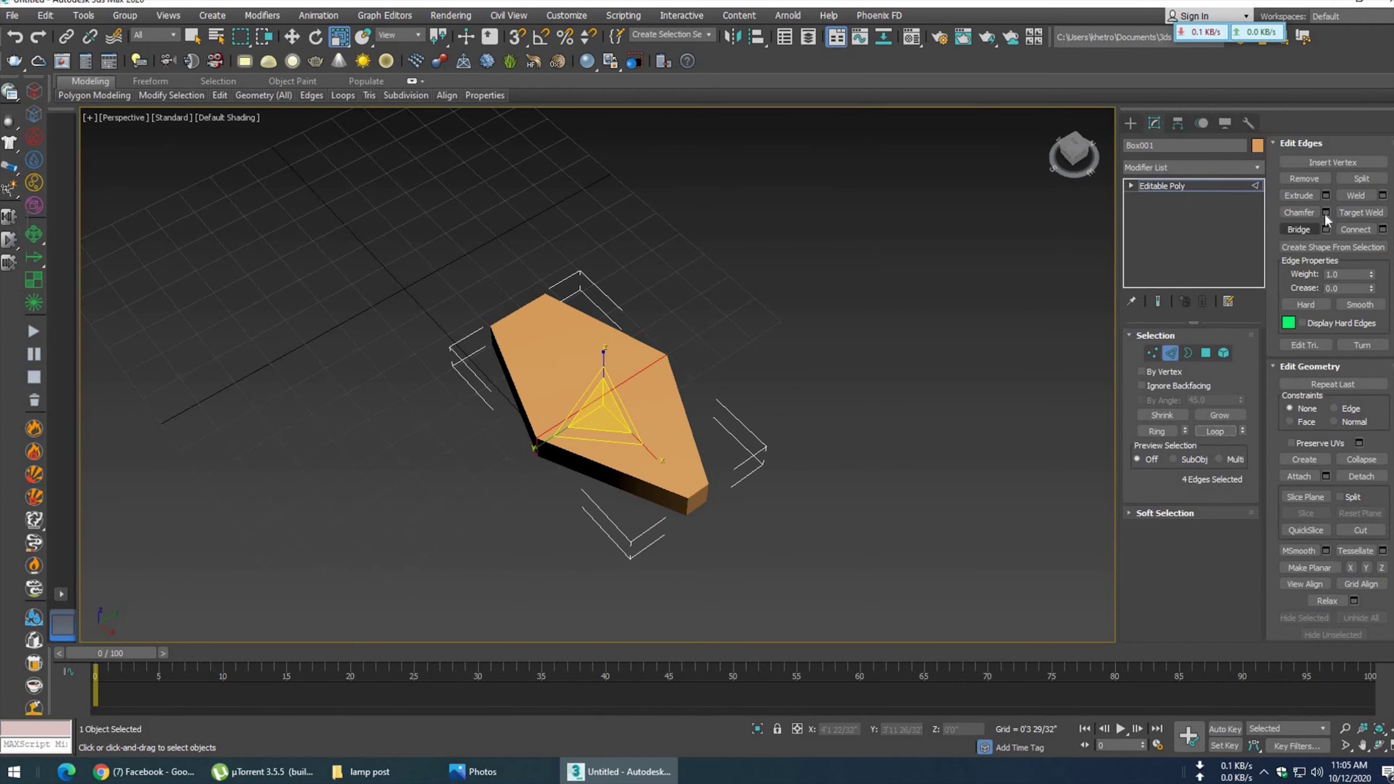
- Chamfer the four selected edges, raising the amount and settling on 10 segments
click(1326, 213)
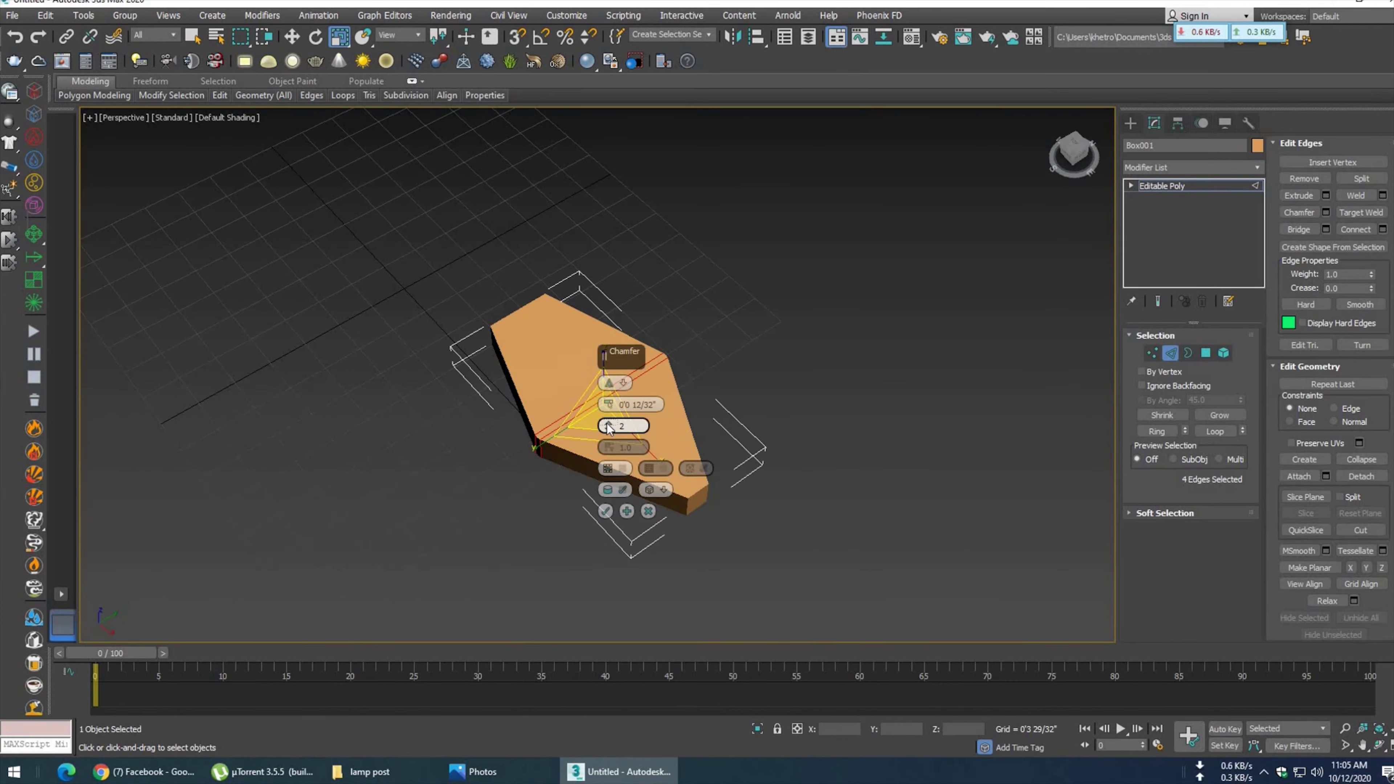
drag(614, 411, 638, 225)
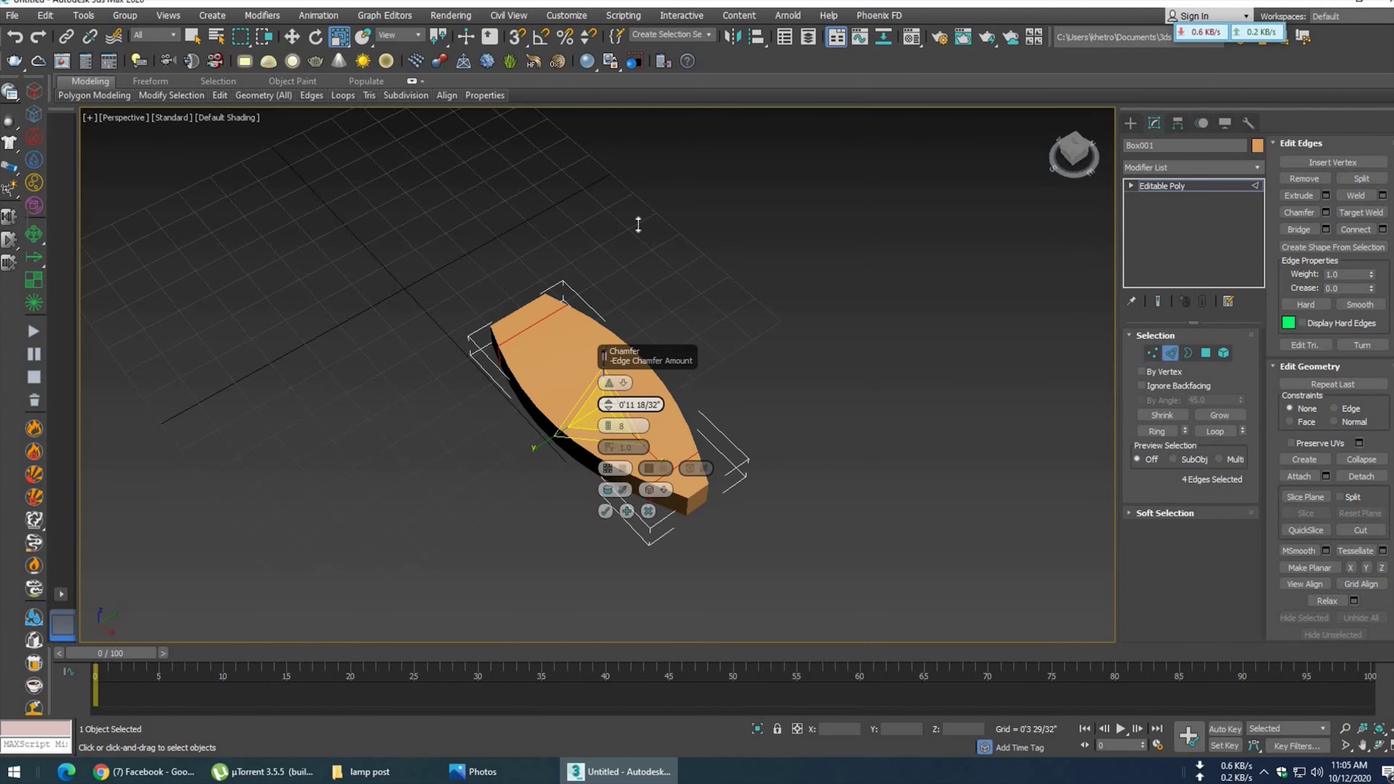
drag(604, 427, 555, 474)
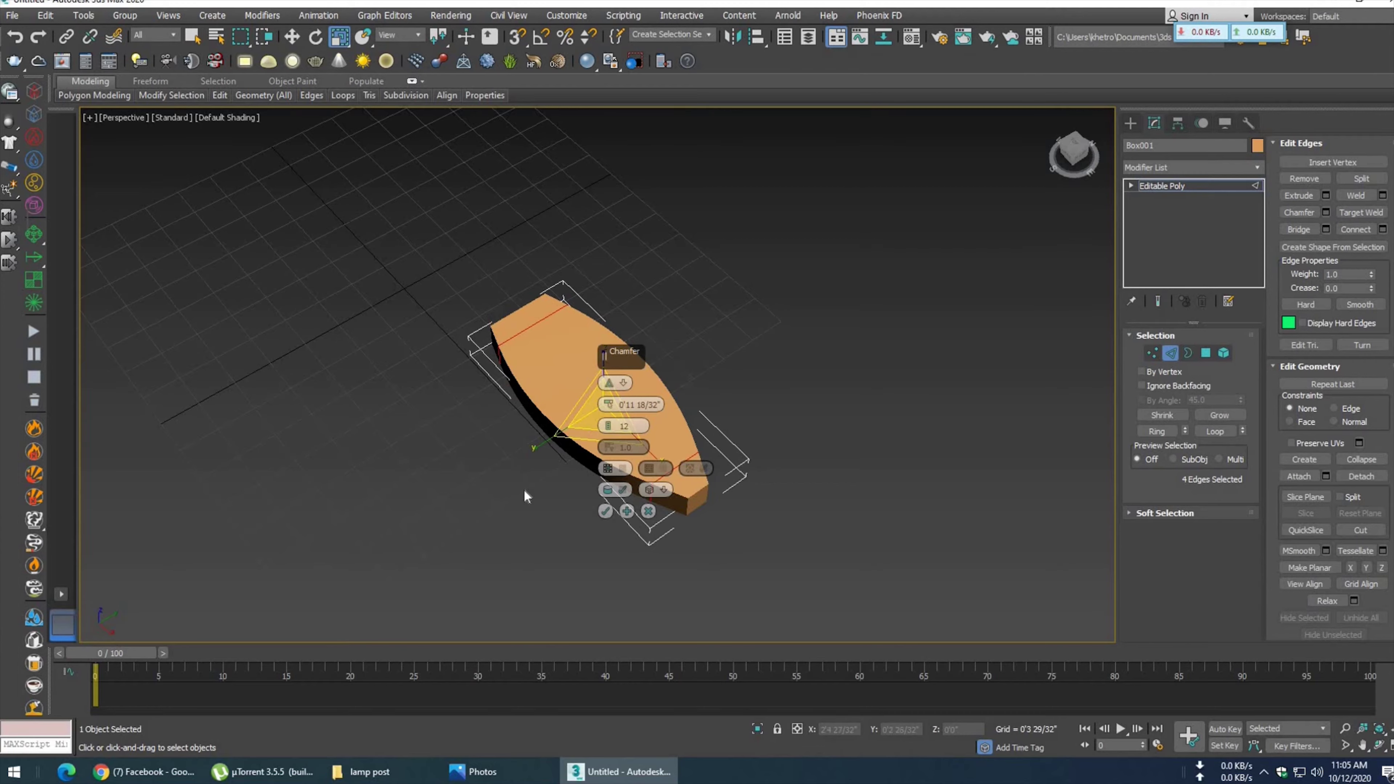
mouse_move(425, 493)
alt+middle_down()
mouse_move(451, 438)
mouse_move(467, 439)
alt+middle_up()
key(F4)
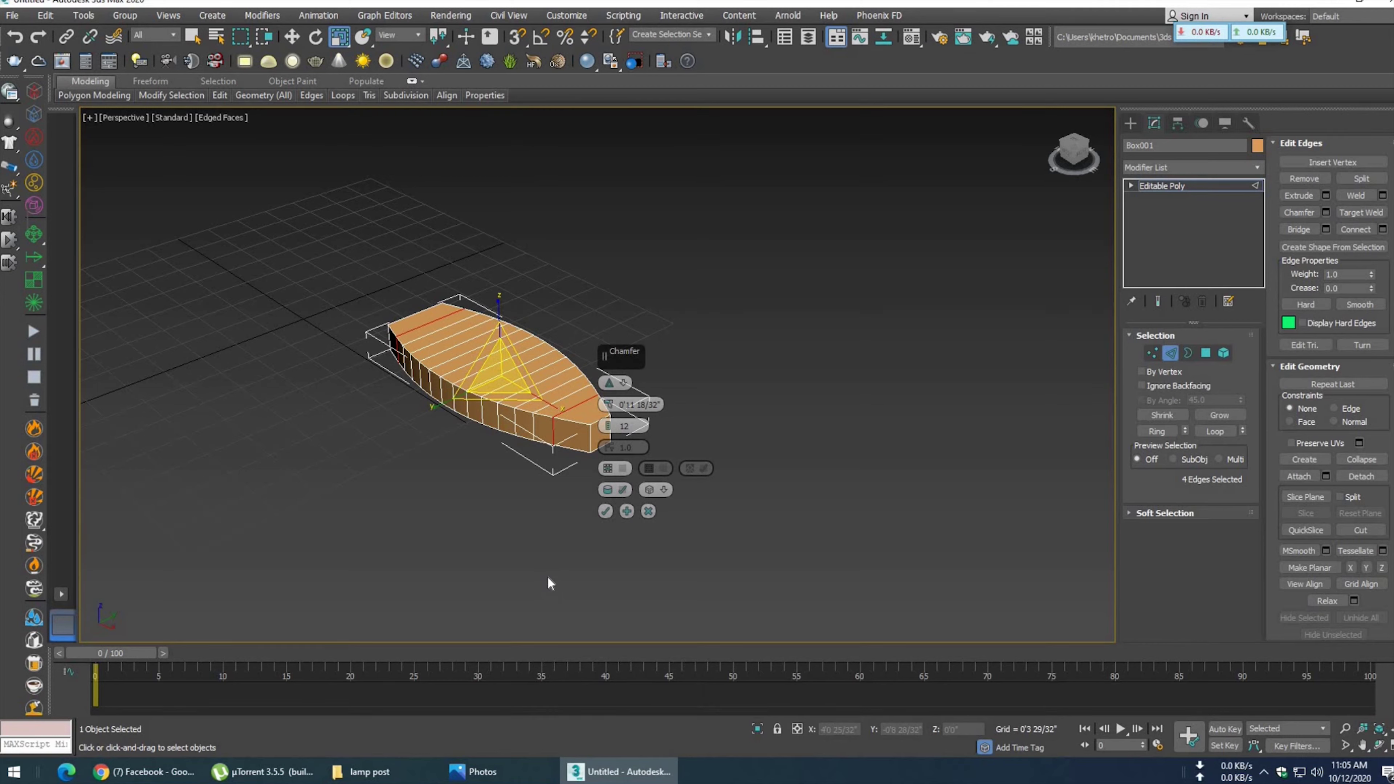
drag(608, 426, 610, 367)
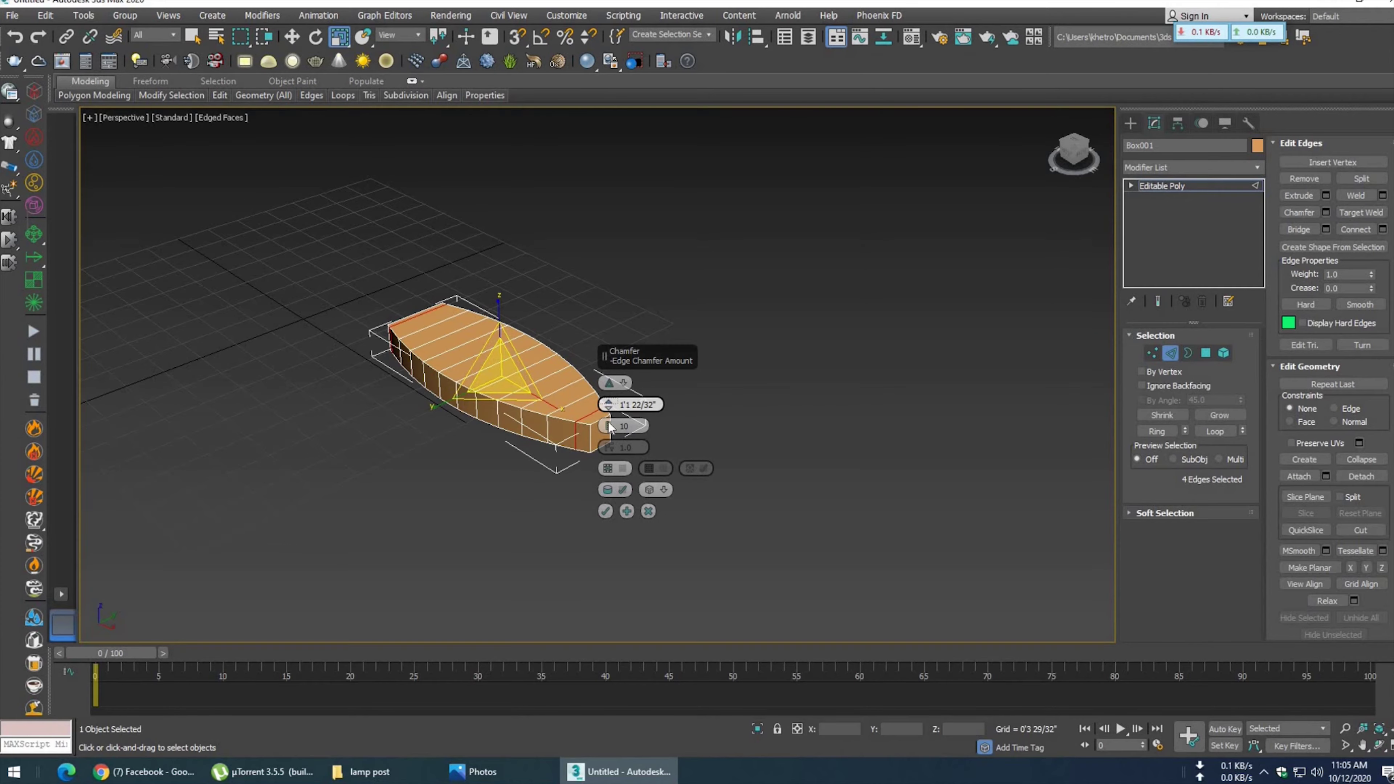
click(521, 775)
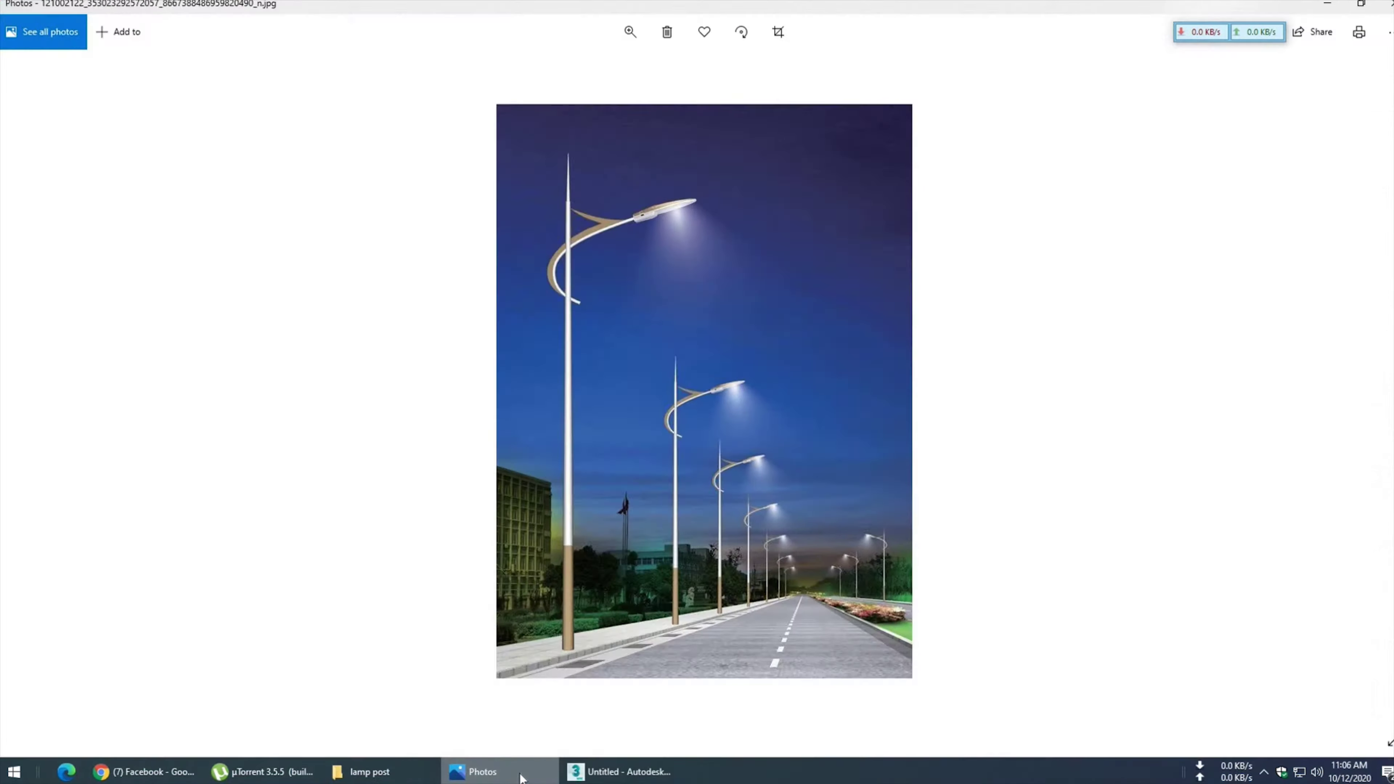
click(521, 775)
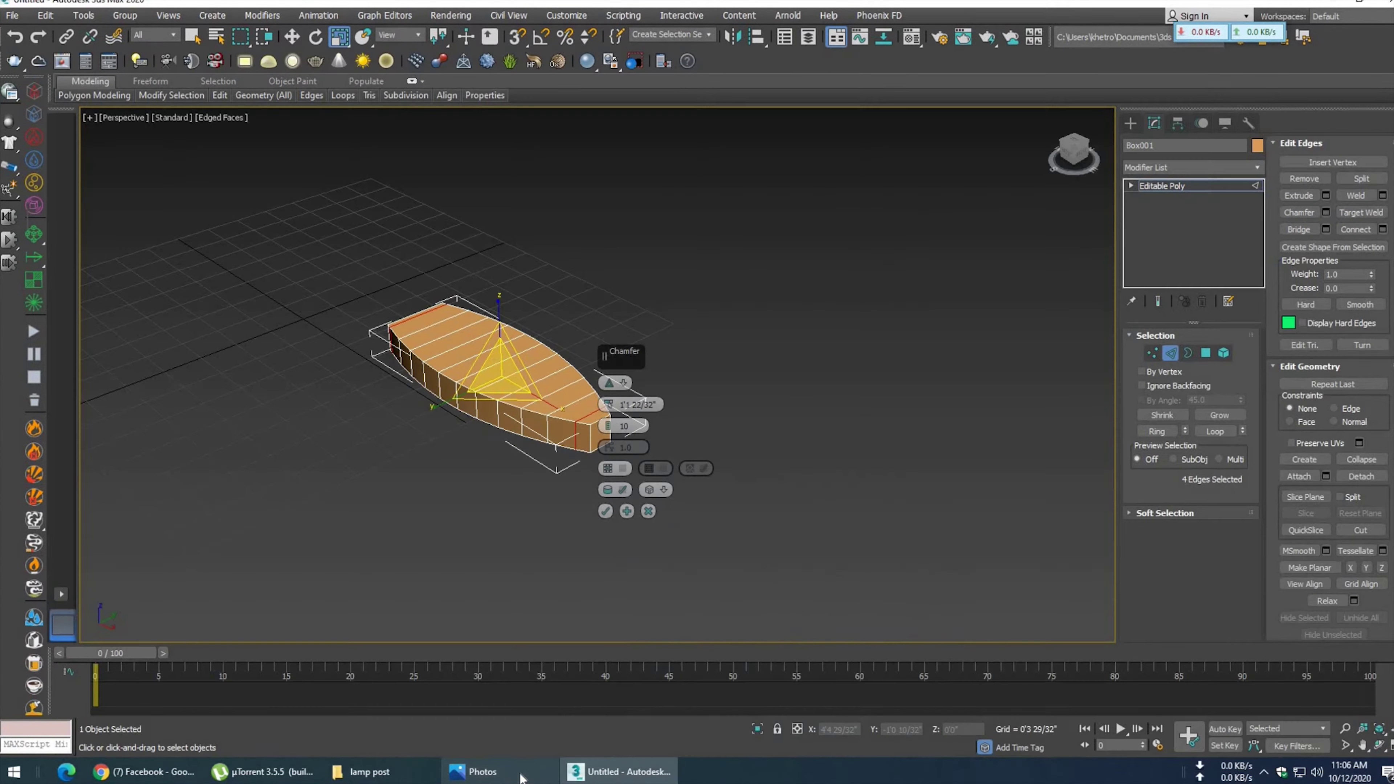
click(606, 511)
alt+middle_drag(602, 528, 551, 542)
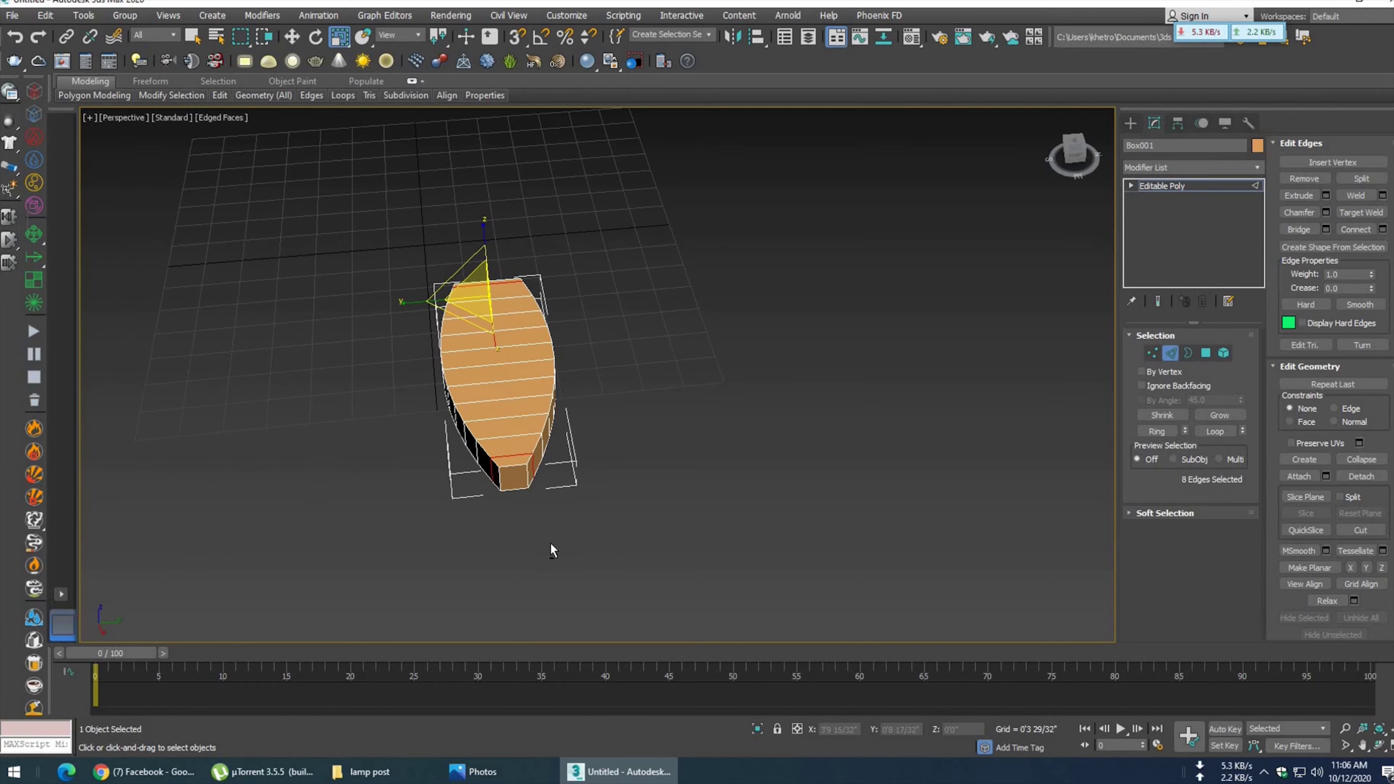
- In Top view, connect the 26 crosswise edges with one centre edge loop
key(t)
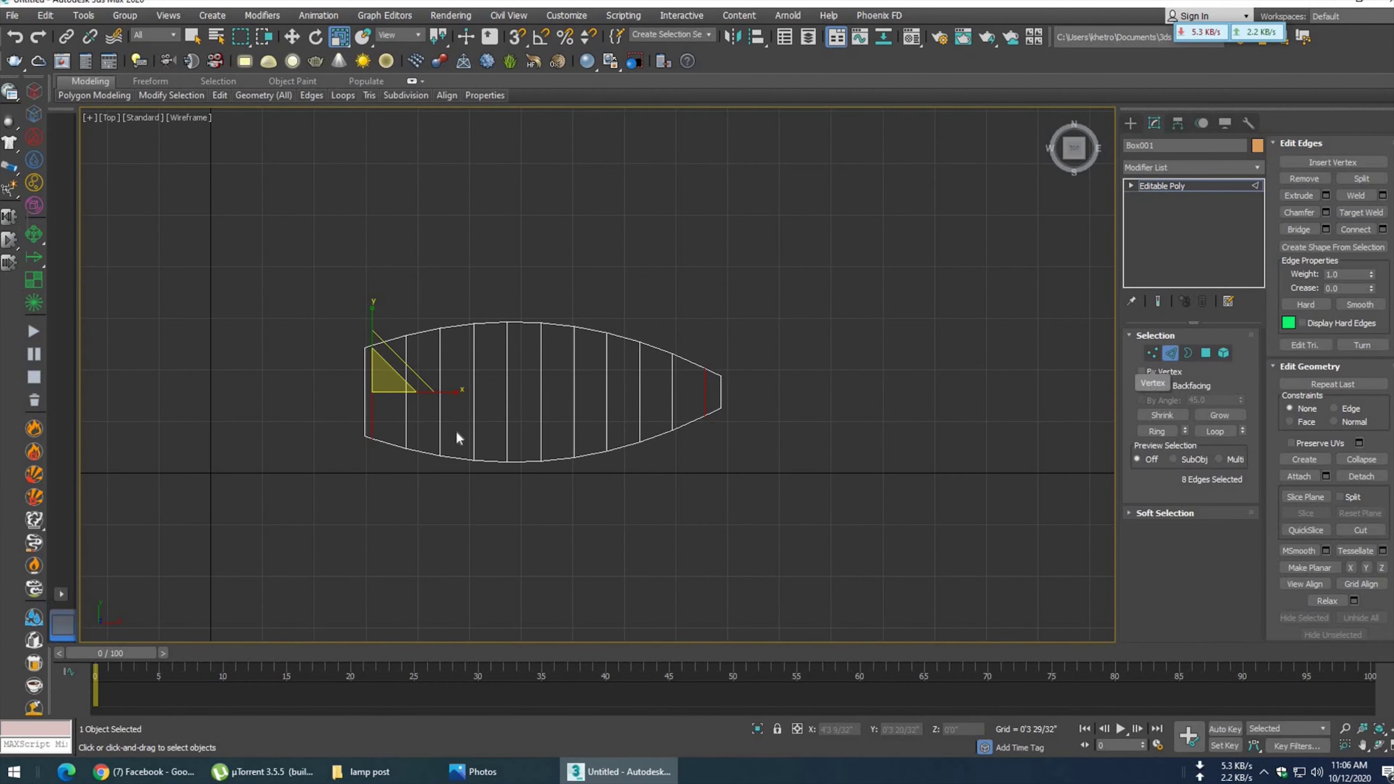
click(456, 432)
drag(749, 390, 749, 390)
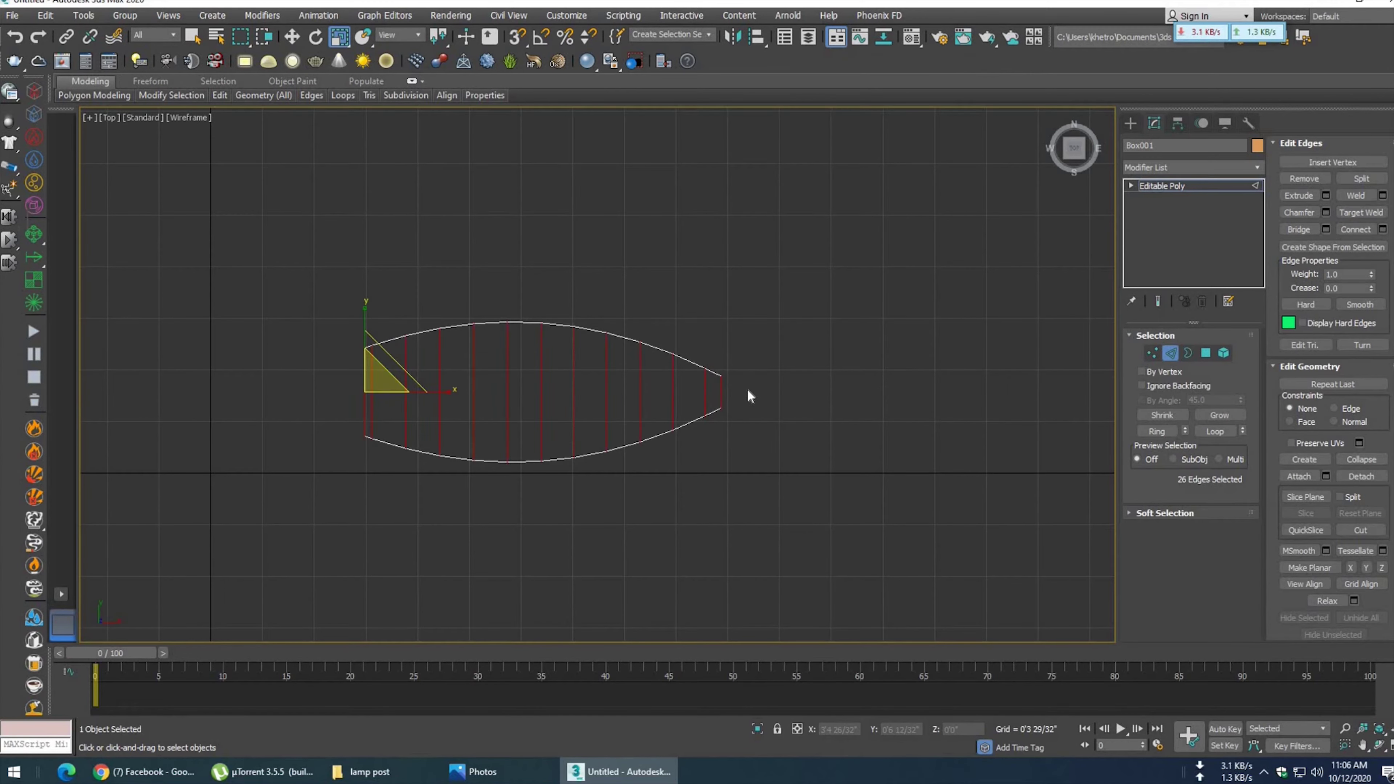
click(1382, 230)
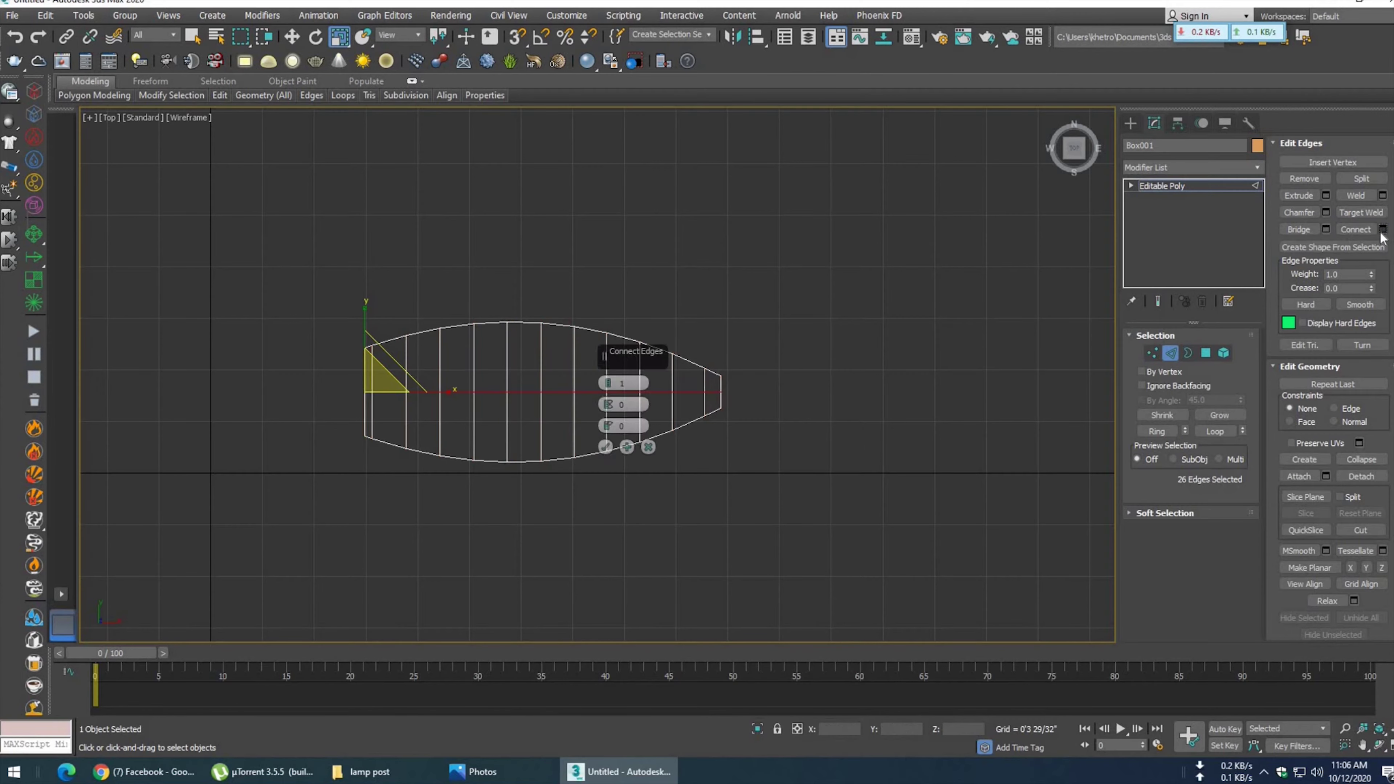
click(606, 447)
key(p)
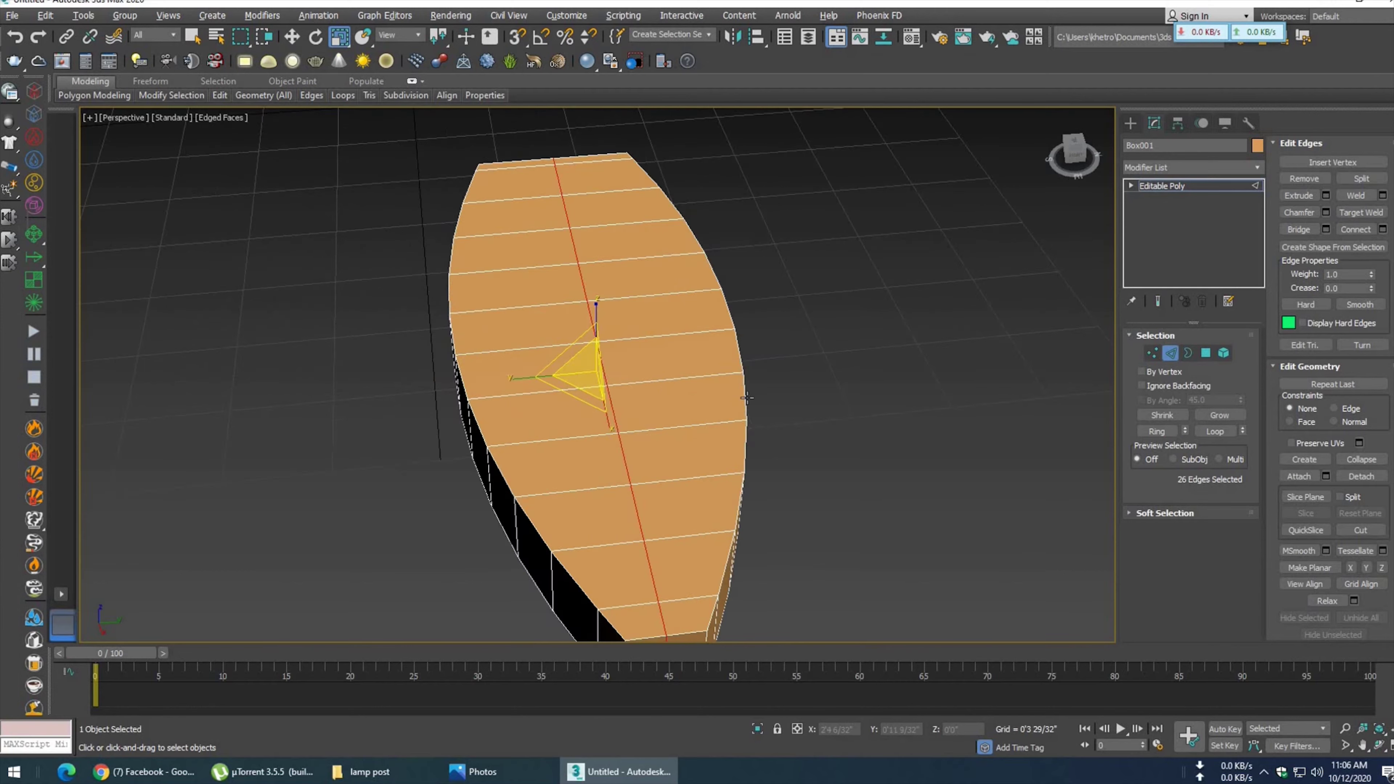
- Compare the hull with the reference and select the two front vertices
alt+middle_drag(773, 440, 773, 407)
drag(597, 287, 644, 380)
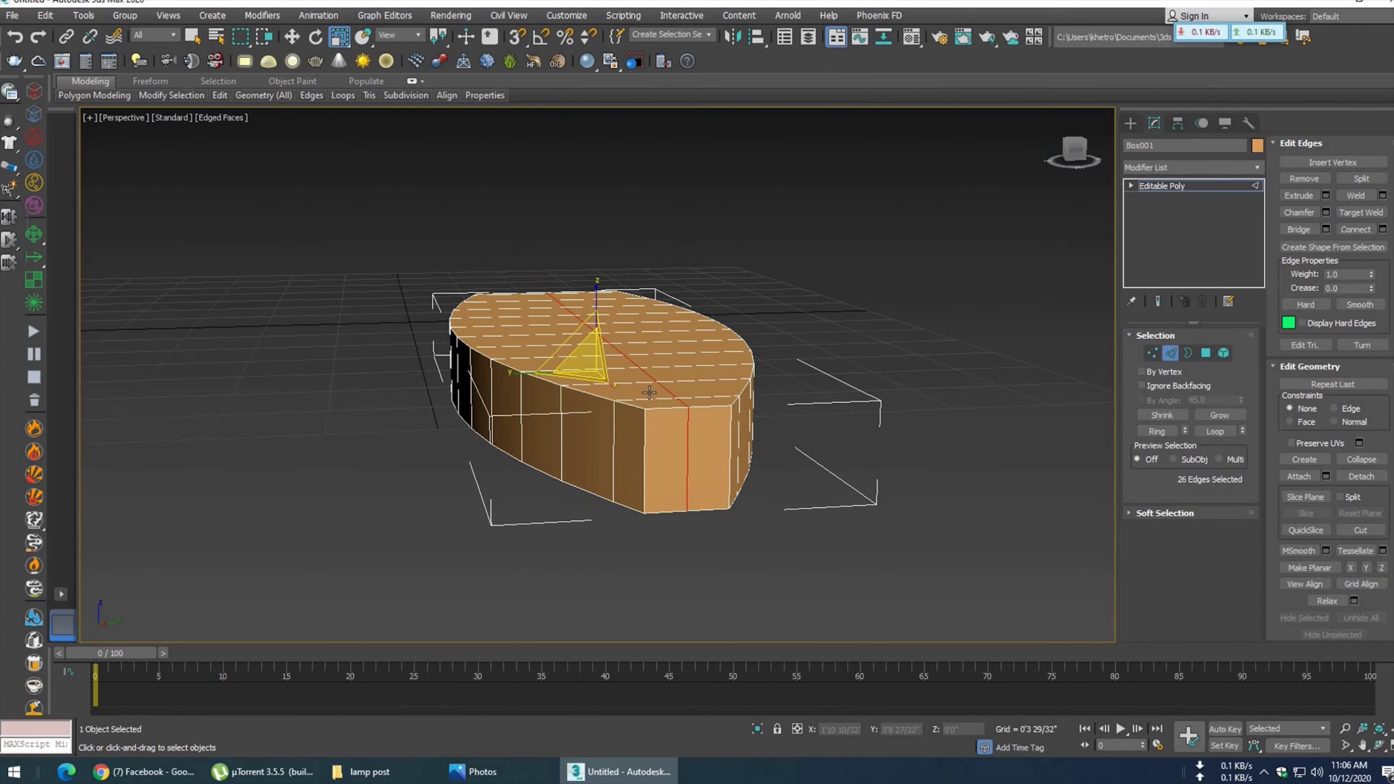
click(518, 776)
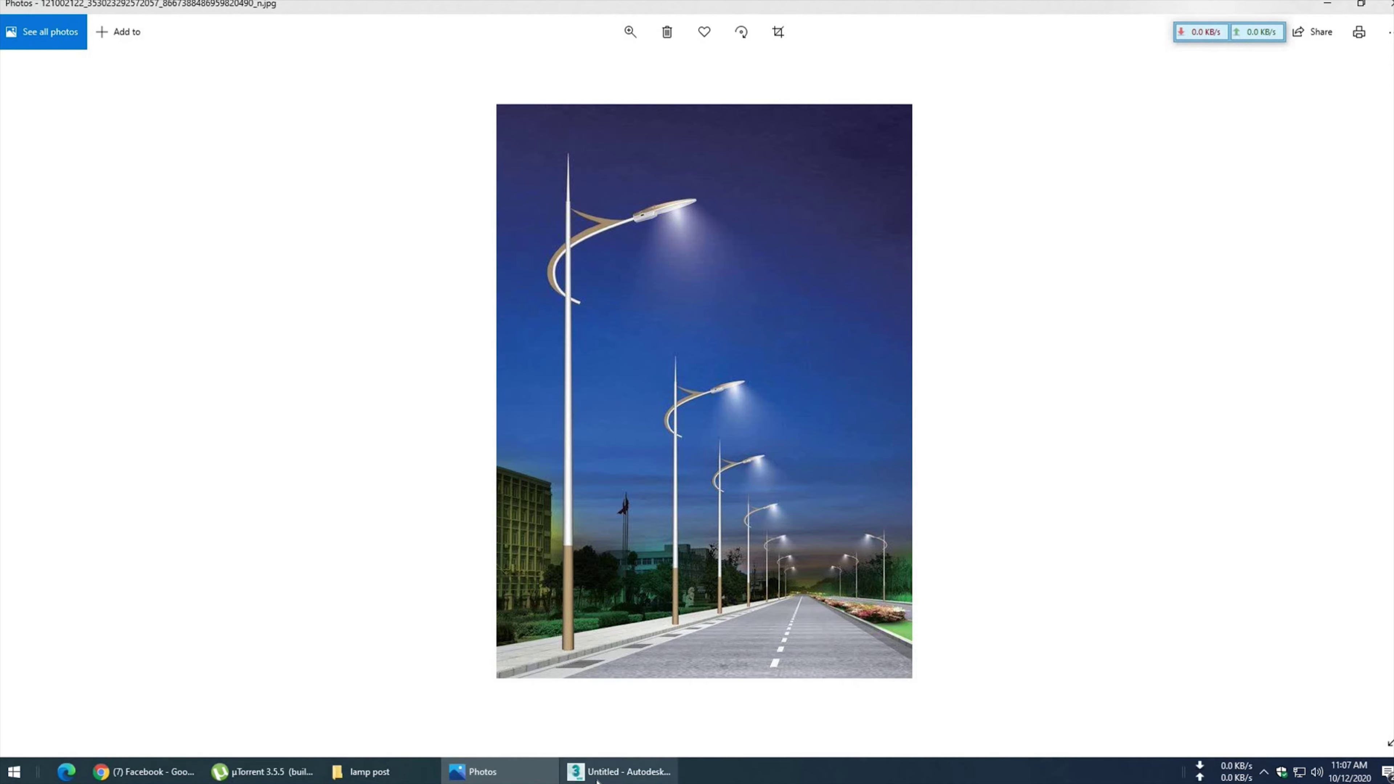
click(619, 771)
mouse_move(676, 462)
alt+middle_down()
mouse_move(778, 477)
mouse_move(690, 458)
alt+middle_up()
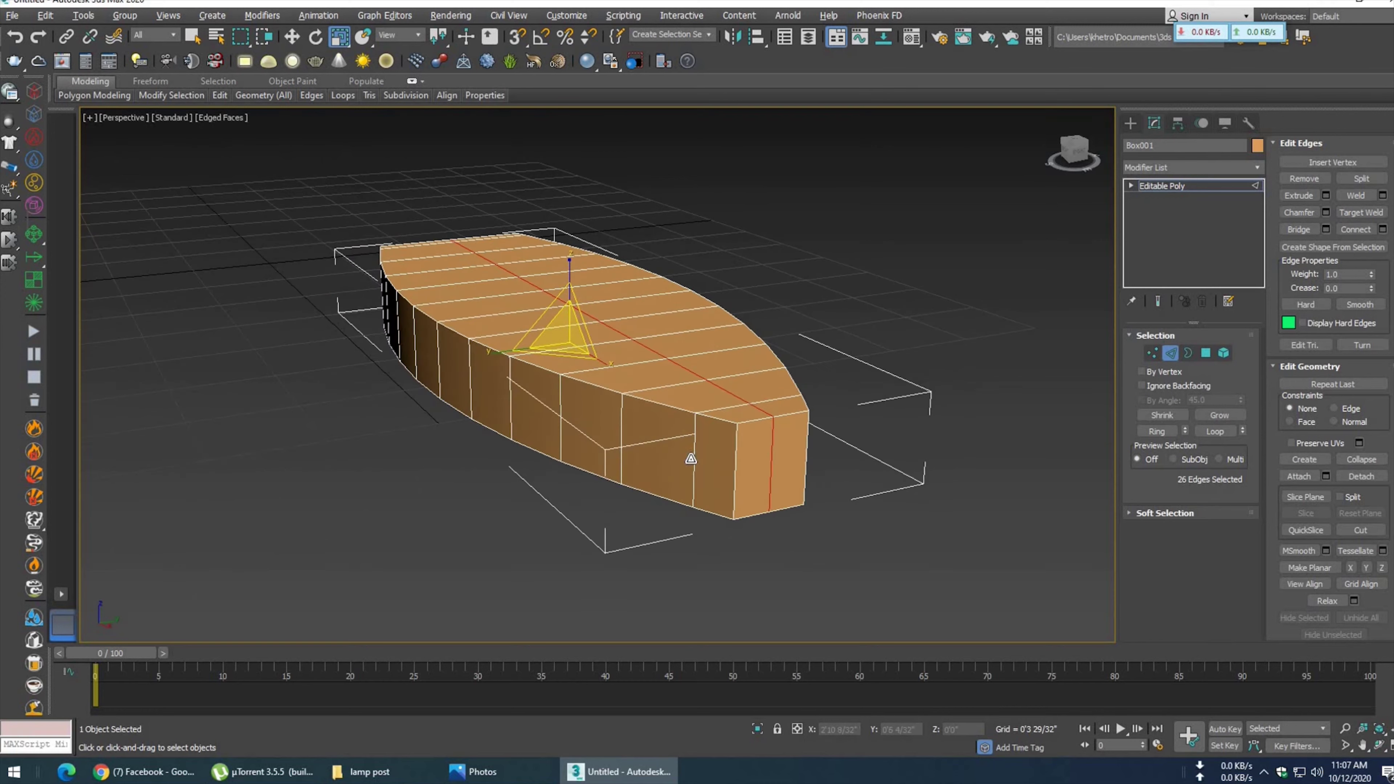
click(1153, 354)
drag(790, 404, 752, 535)
- In Top view, pull the two tip vertices forward into a point
key(t)
scroll(549, 395, up, 5)
click(519, 367)
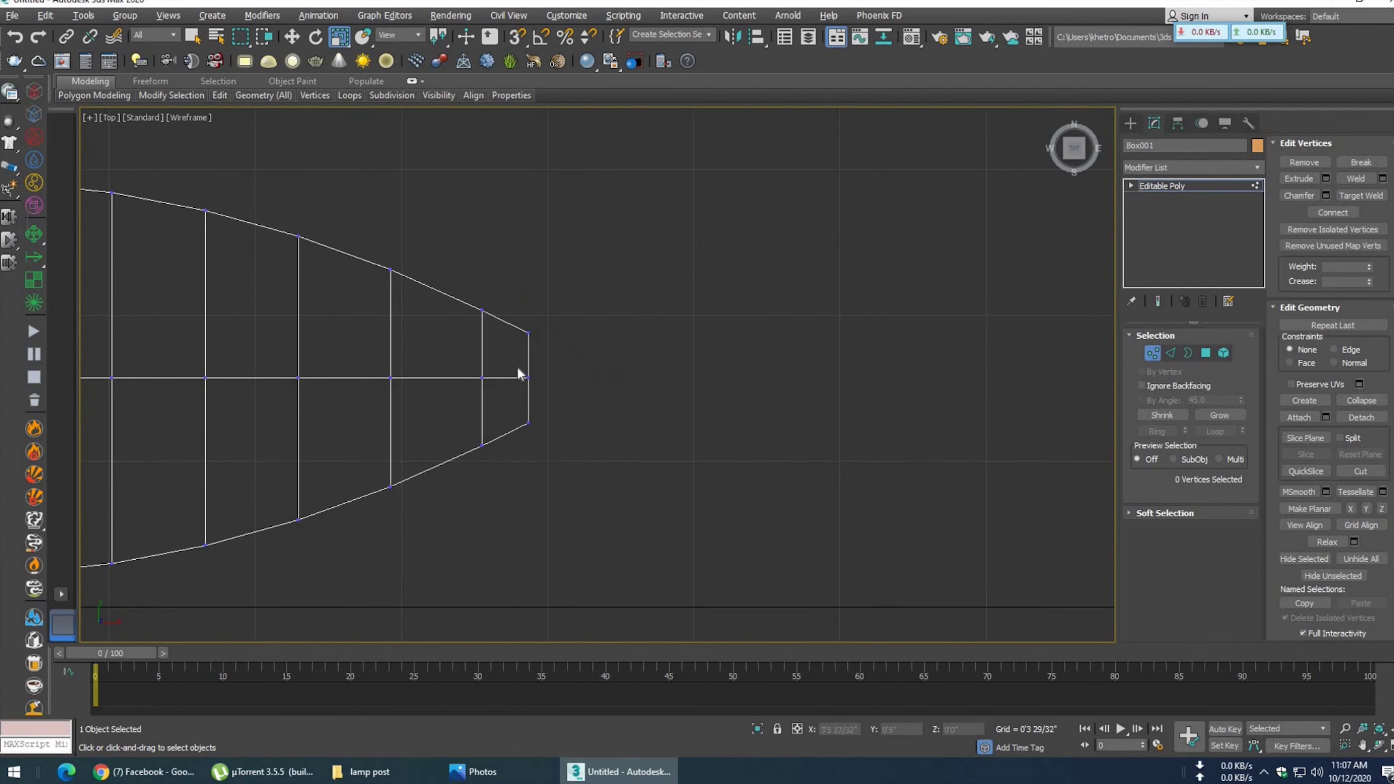
key(w)
drag(573, 378, 597, 378)
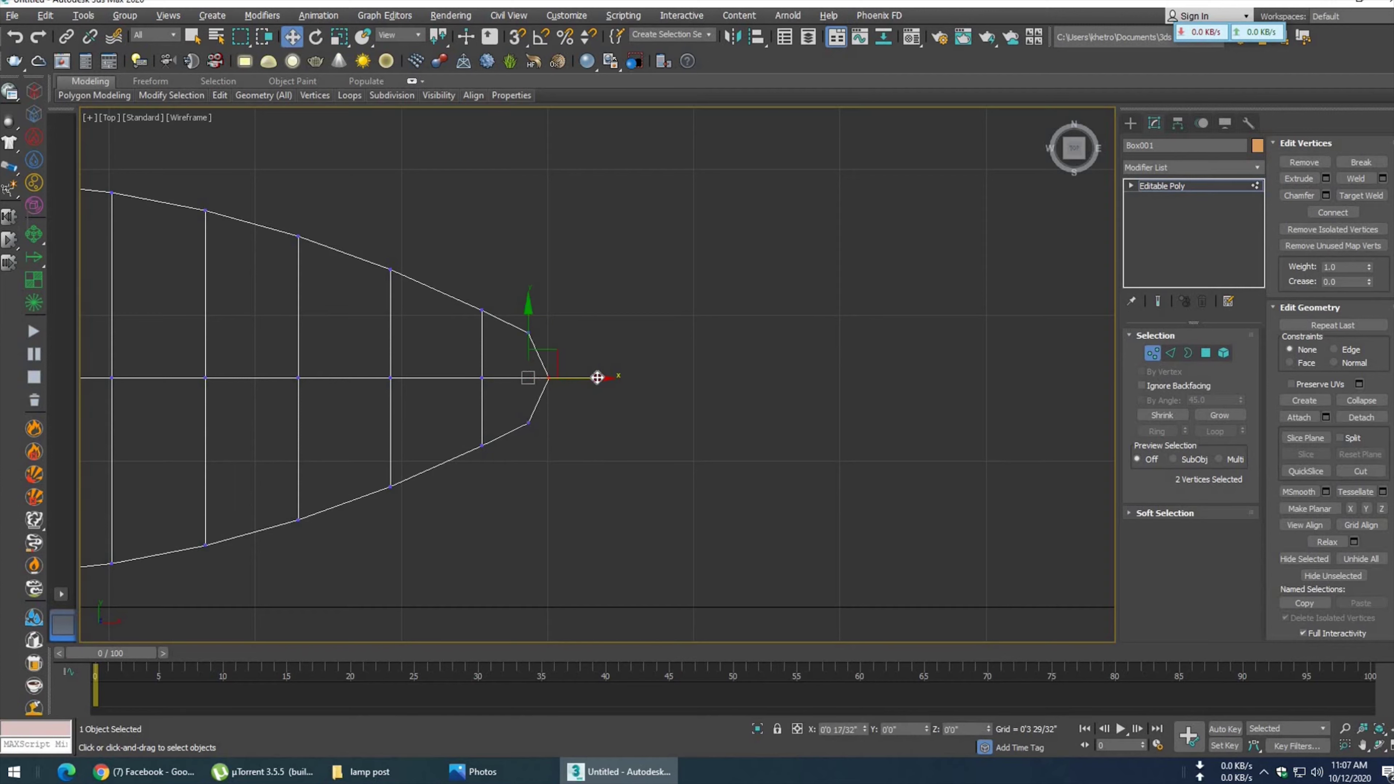
middle_drag(609, 421, 783, 440)
scroll(783, 439, down, 3)
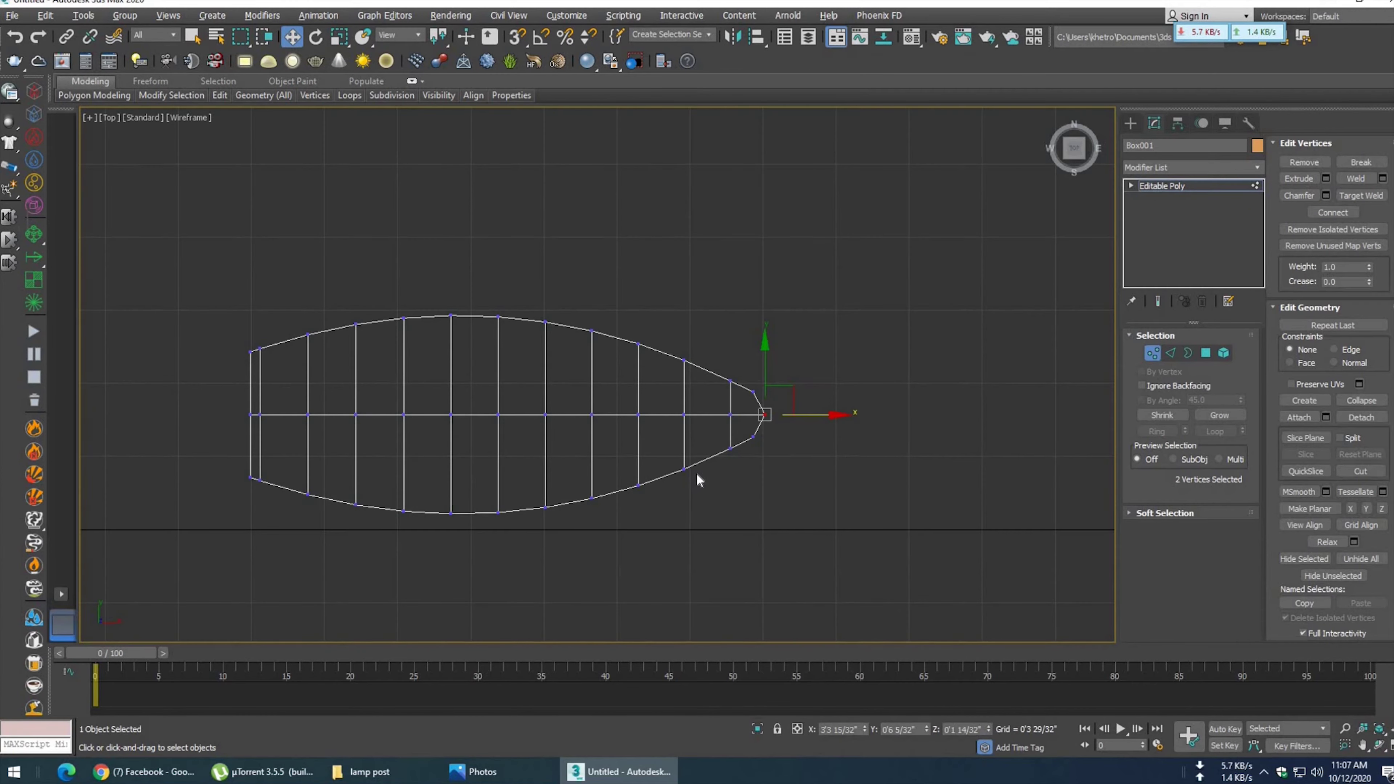
- Chamfer the centre edge loop with 5 segments
click(1175, 355)
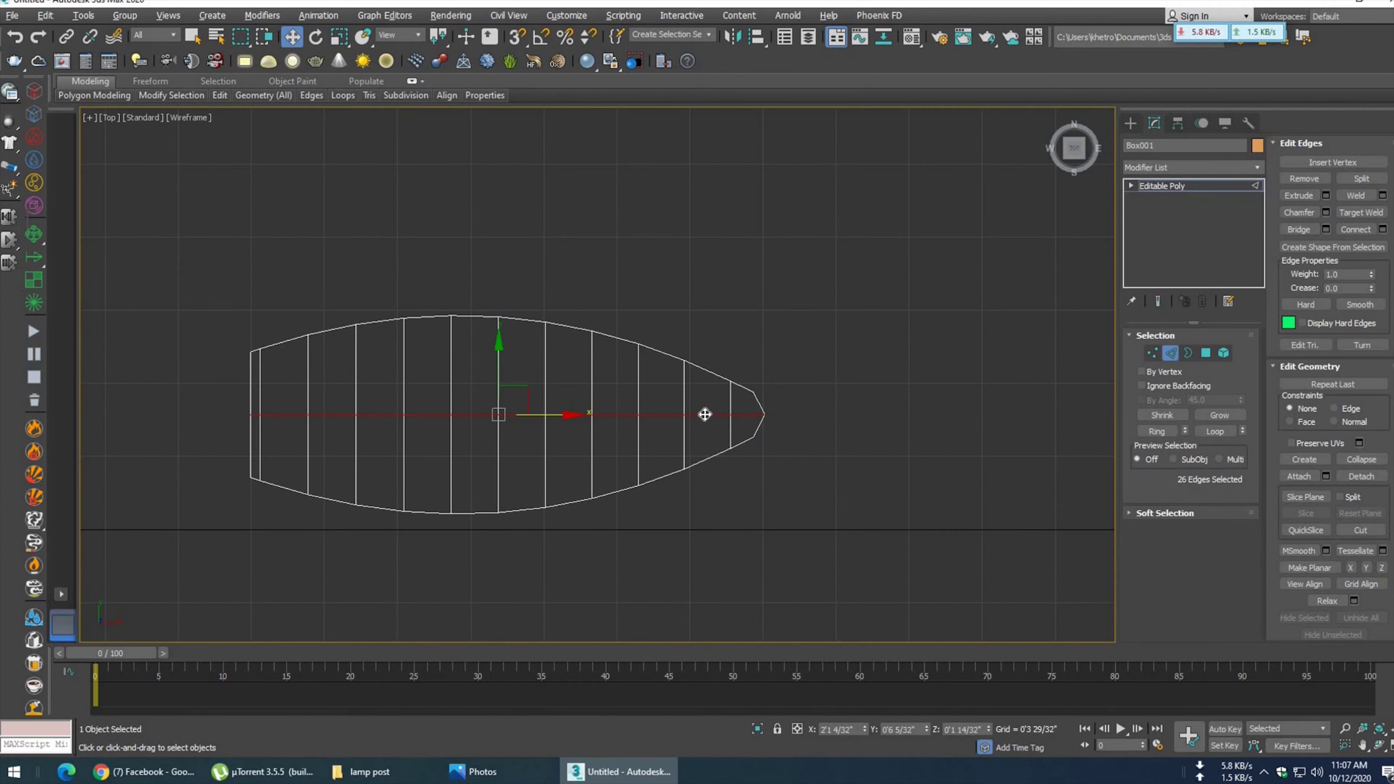
click(1215, 431)
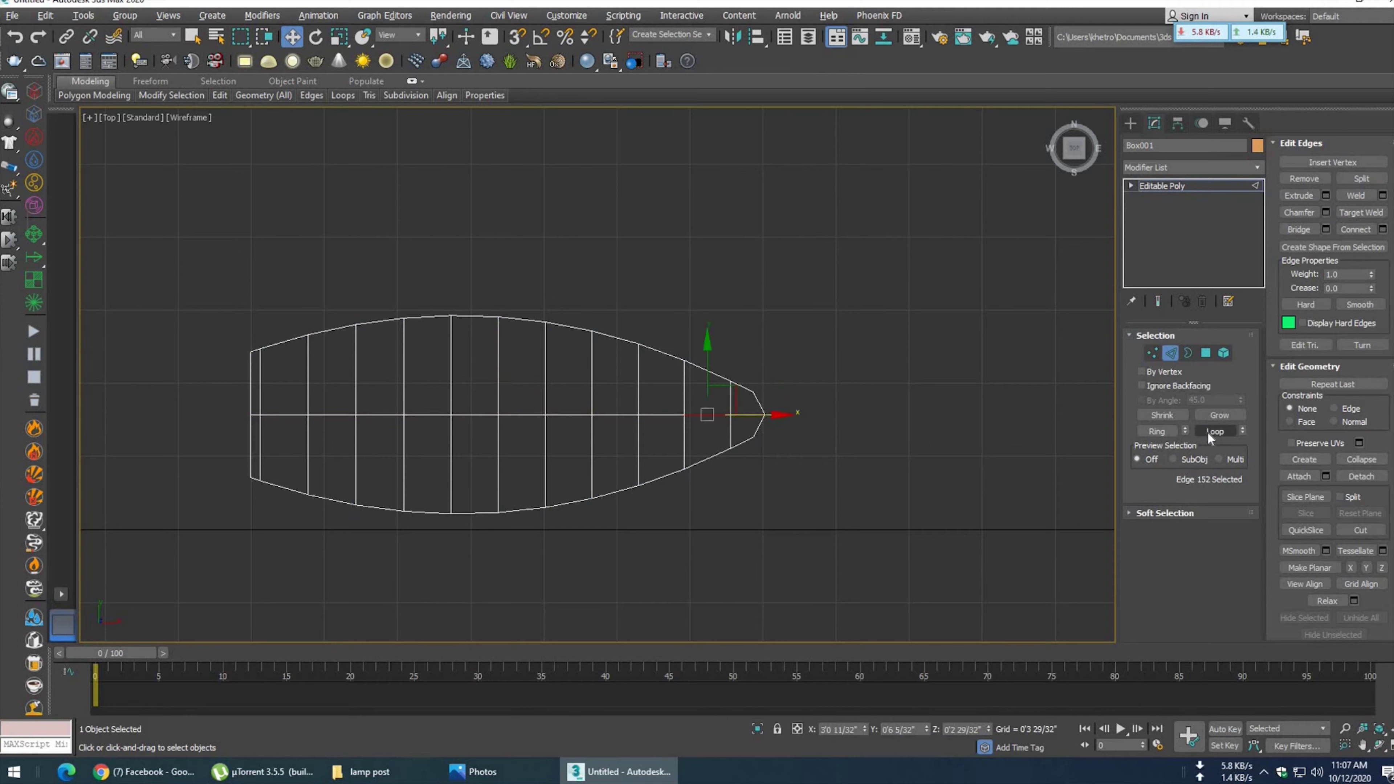
click(1327, 212)
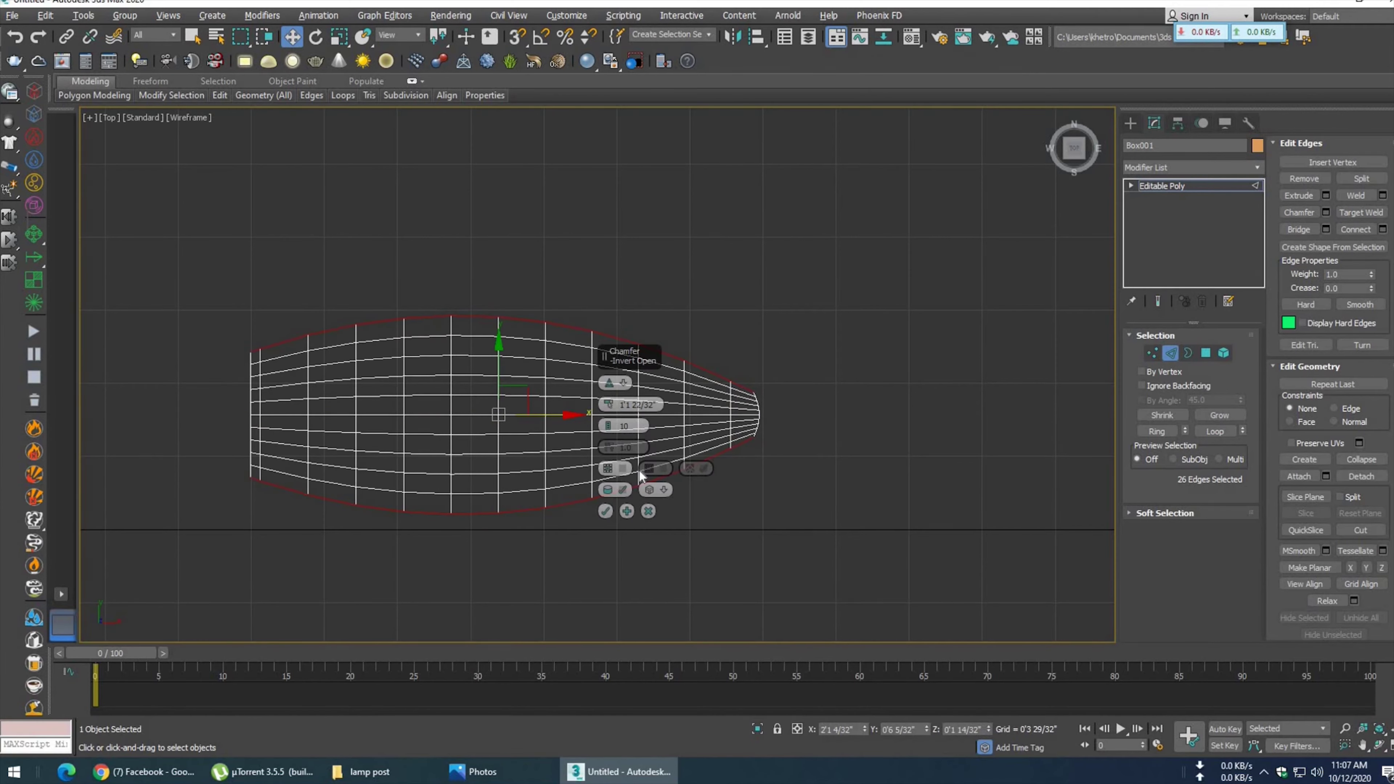
click(609, 428)
click(609, 428)
click(609, 429)
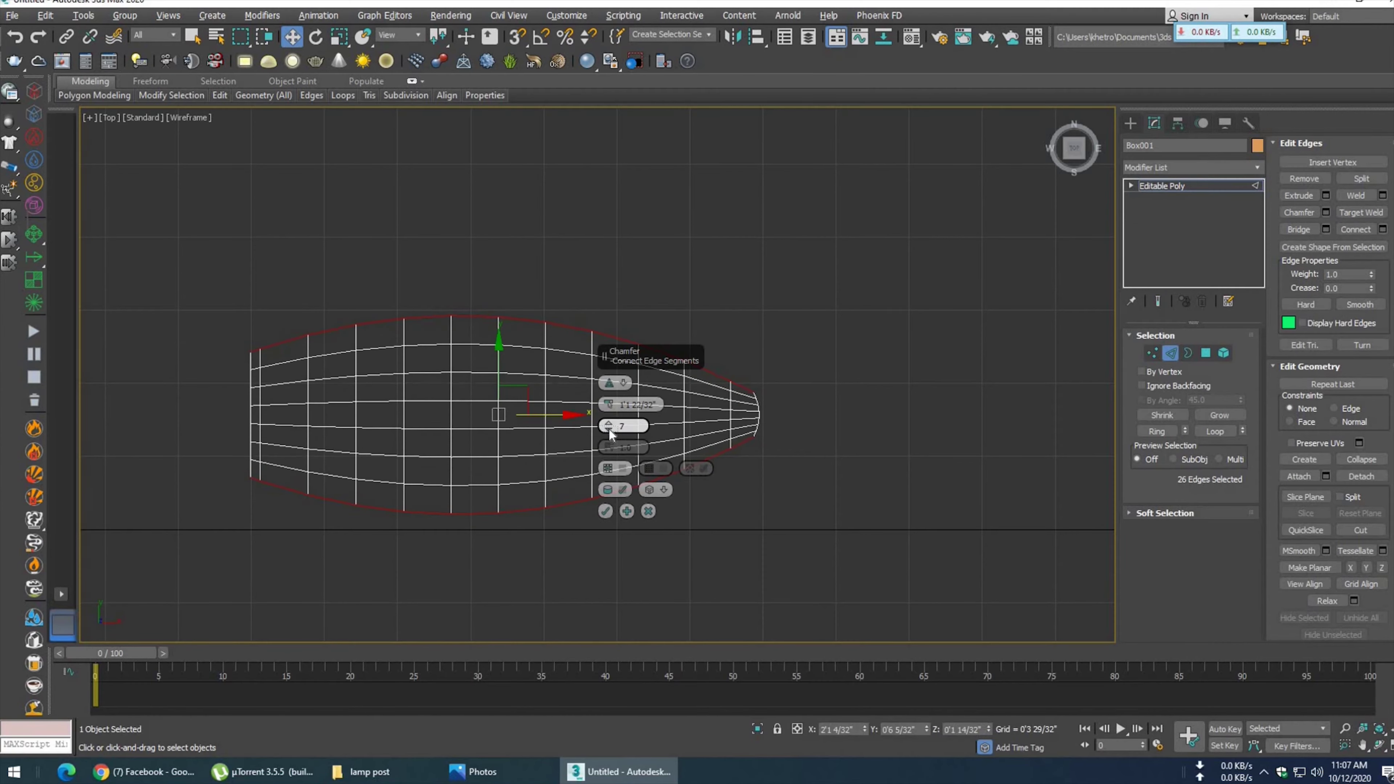
click(605, 511)
click(786, 485)
key(p)
alt+middle_drag(781, 489, 709, 495)
- Compare the hull with the reference, leave Edge mode, and open the Modifier List
click(530, 774)
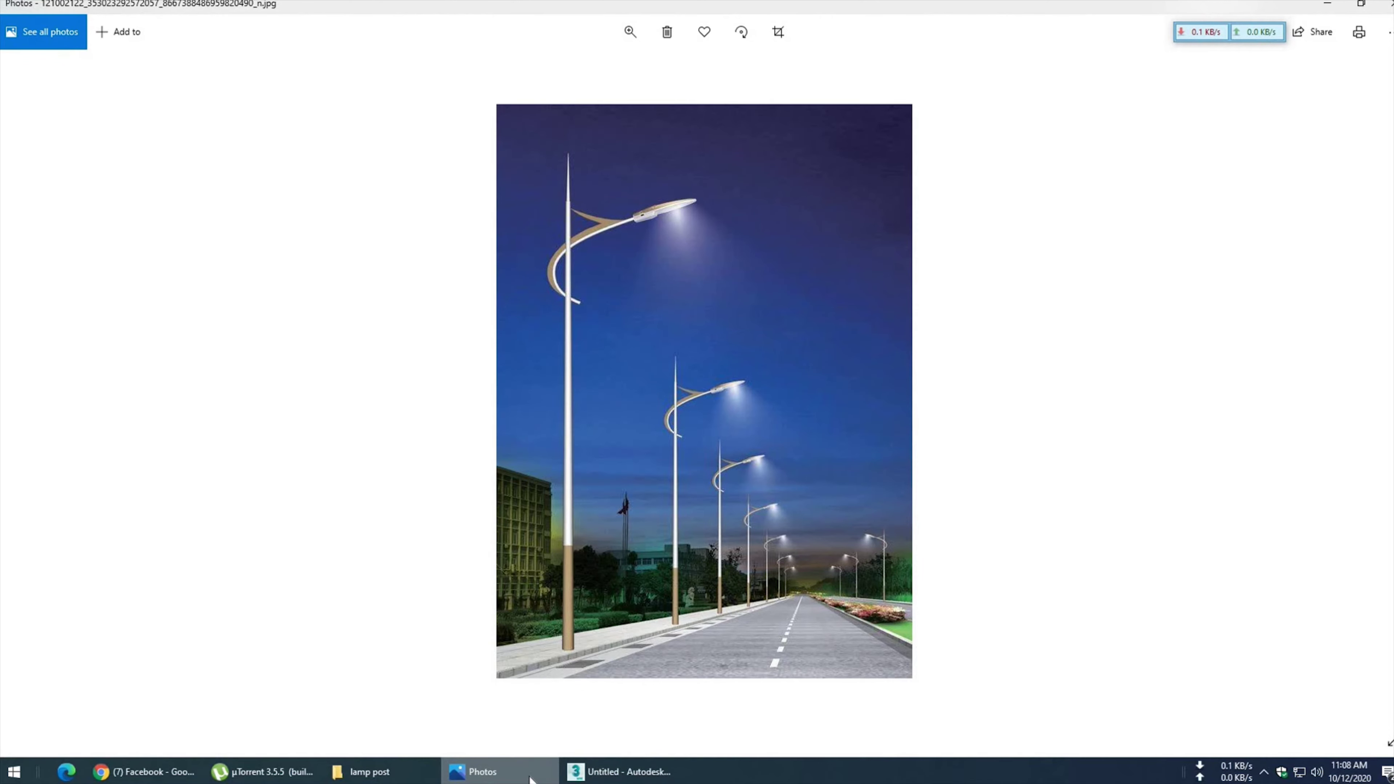
click(529, 777)
mouse_move(554, 547)
alt+middle_down()
mouse_move(683, 558)
mouse_move(589, 544)
alt+middle_up()
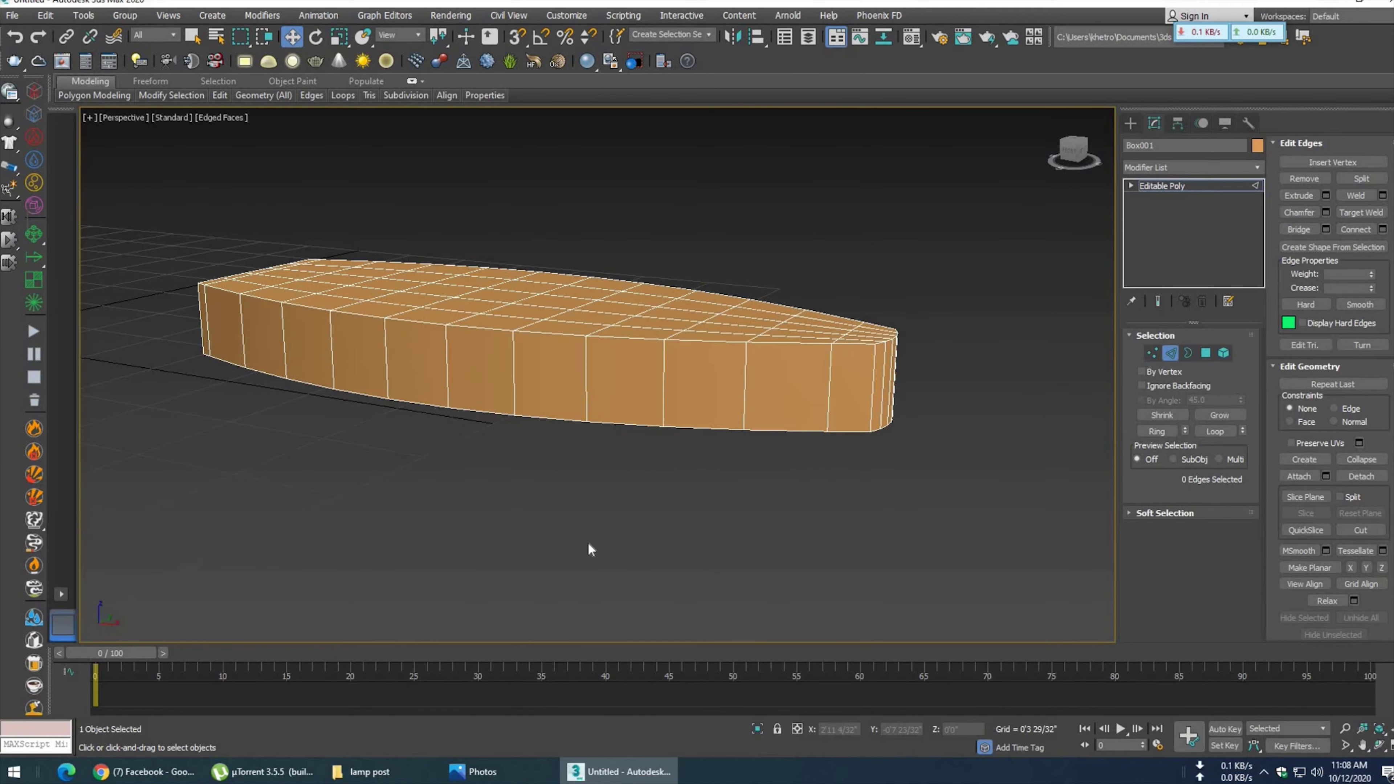
click(494, 771)
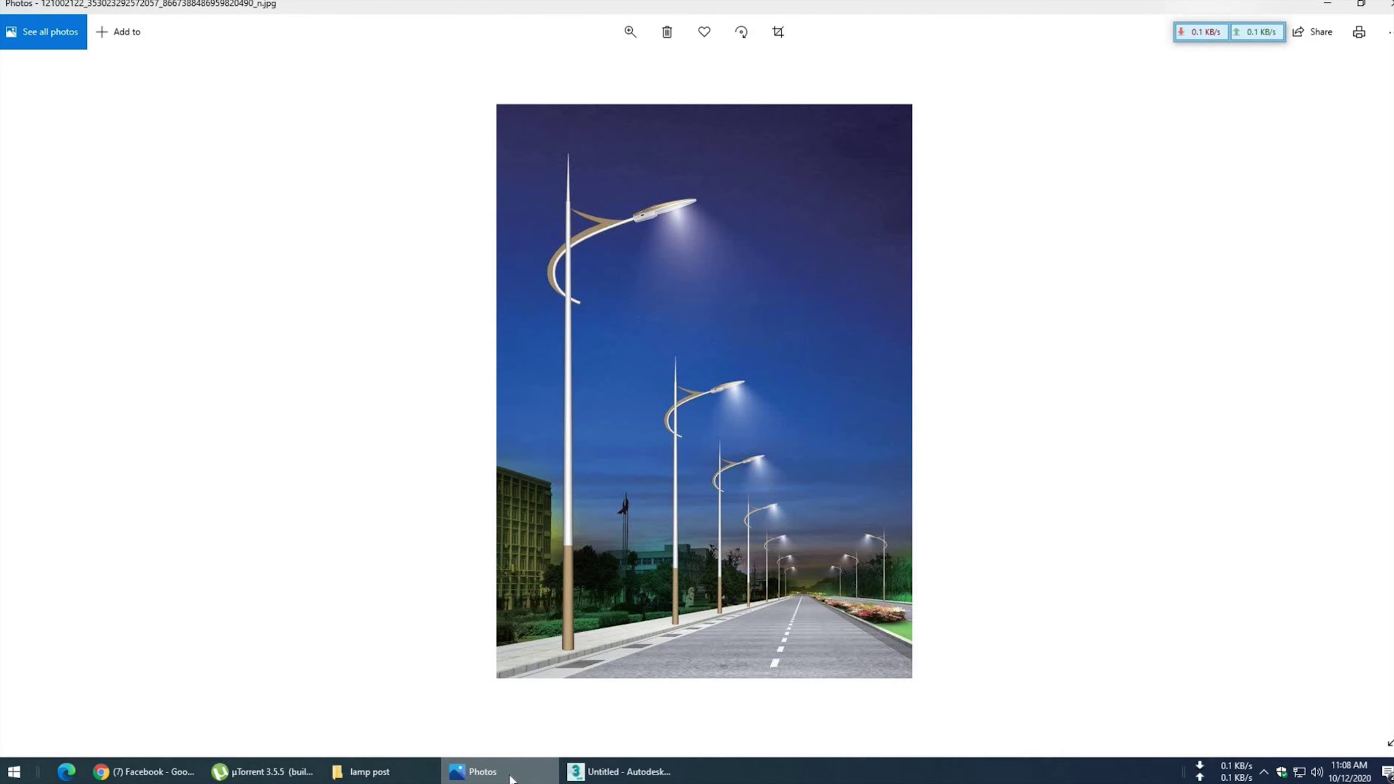
click(494, 772)
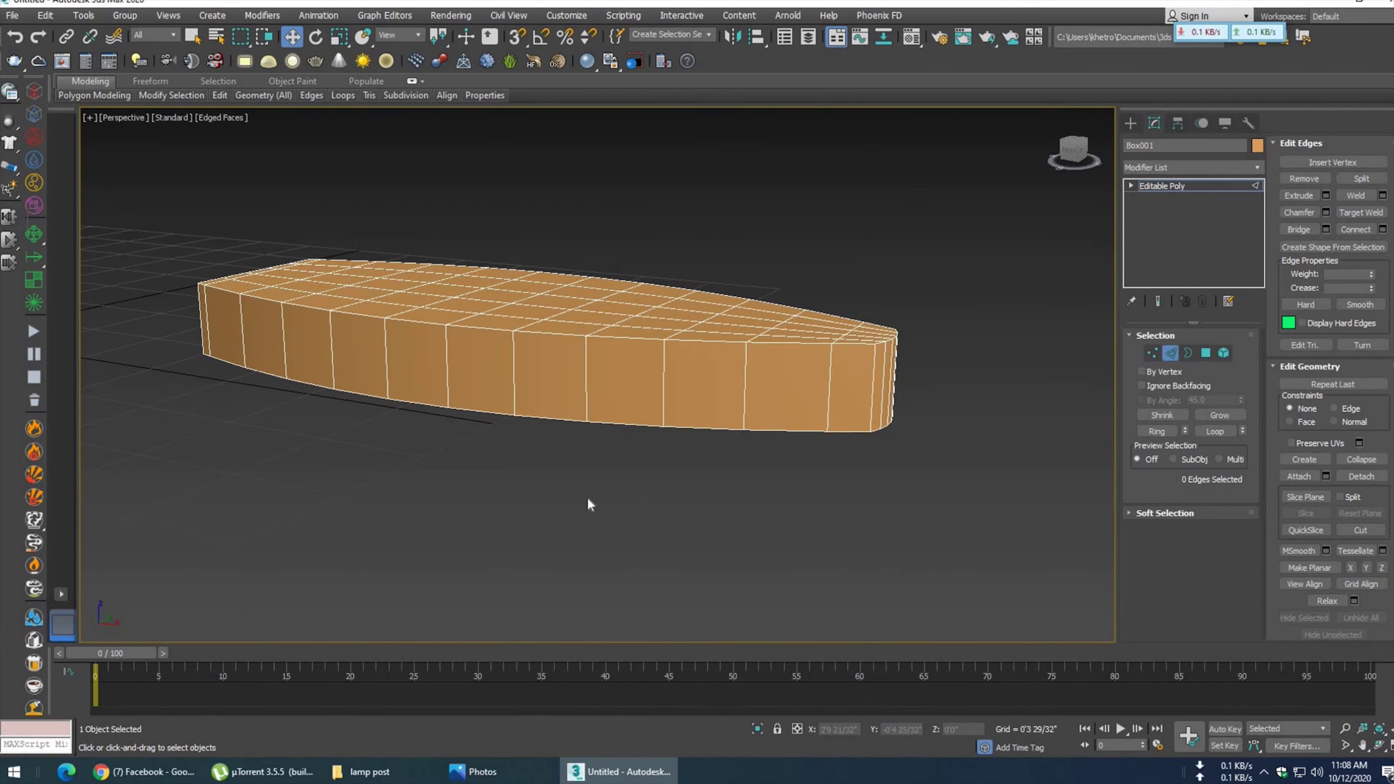
click(1170, 355)
click(1158, 168)
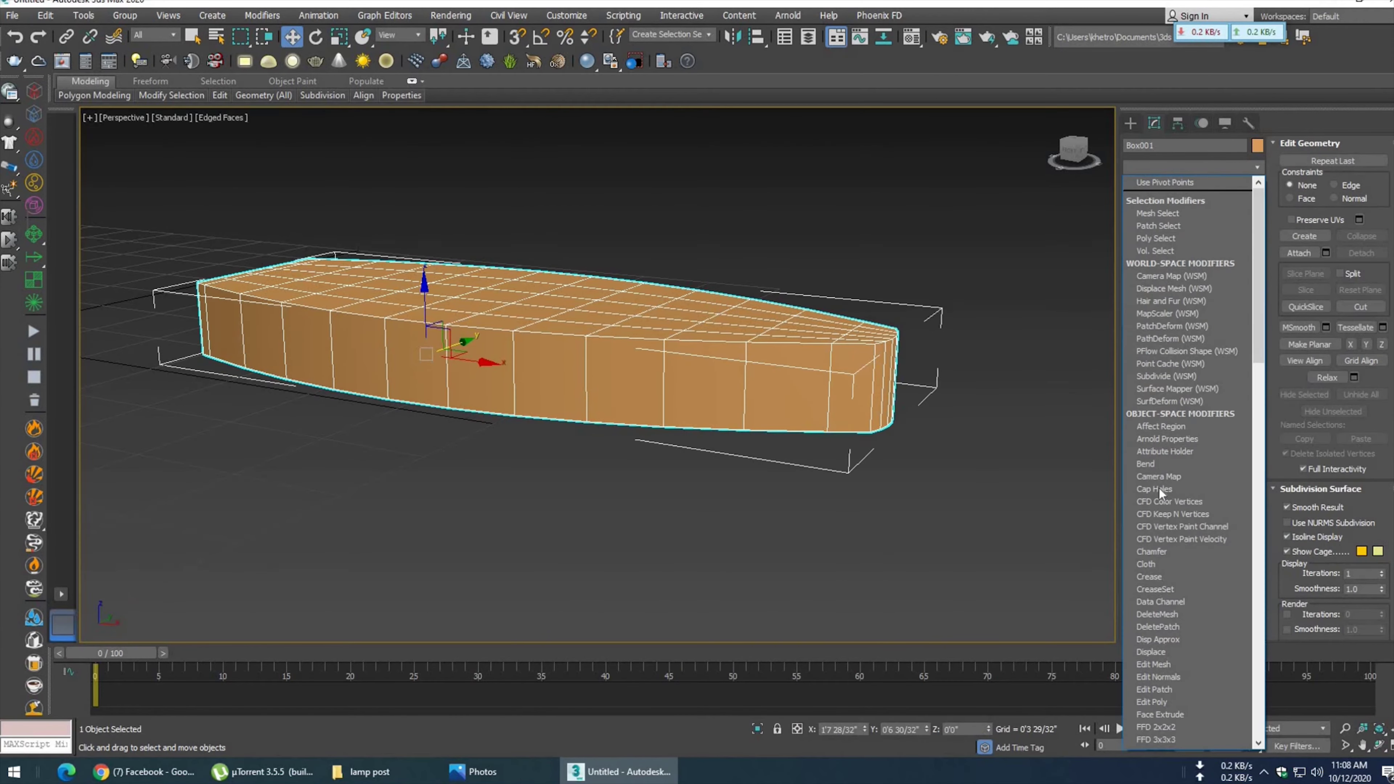
- Add an FFD 3x3x3 modifier and enter its Control Points level
scroll(1153, 325, down, 5)
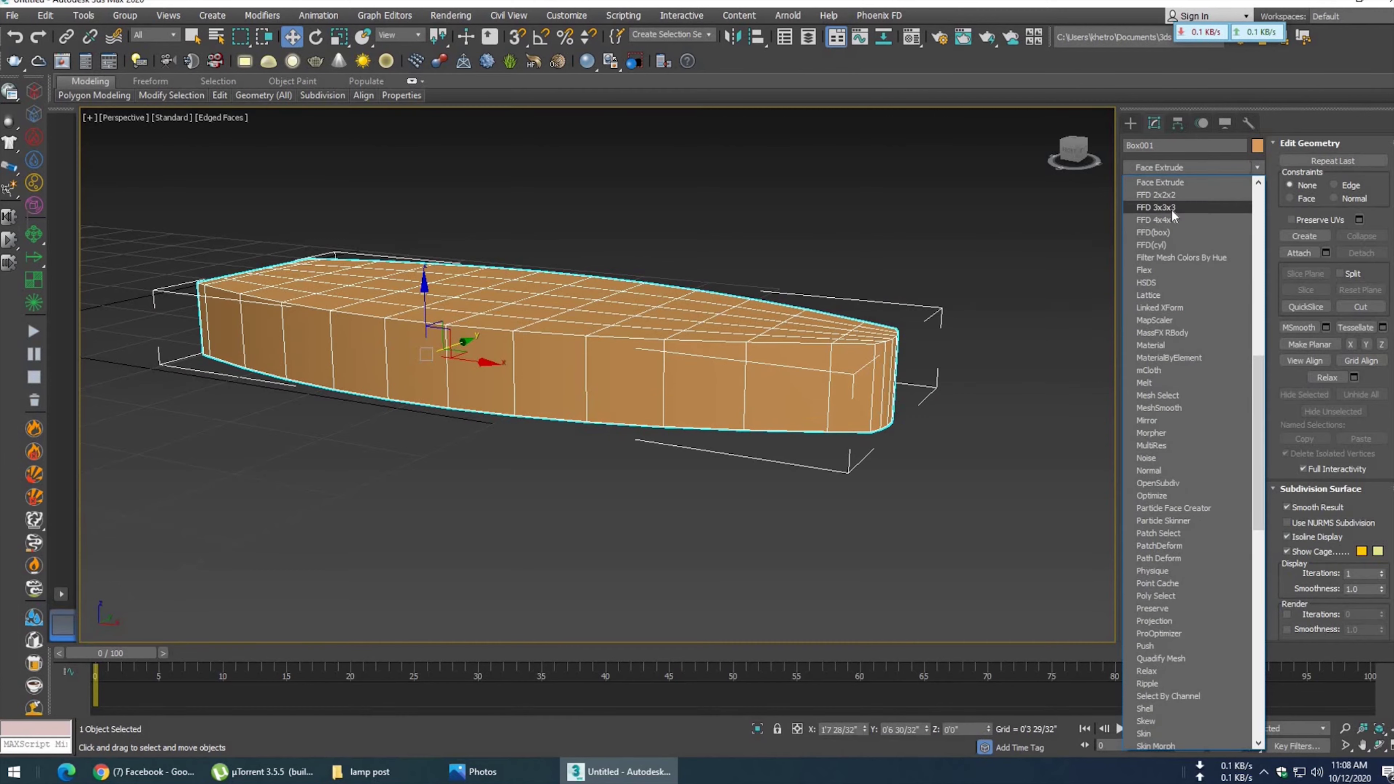
click(1171, 209)
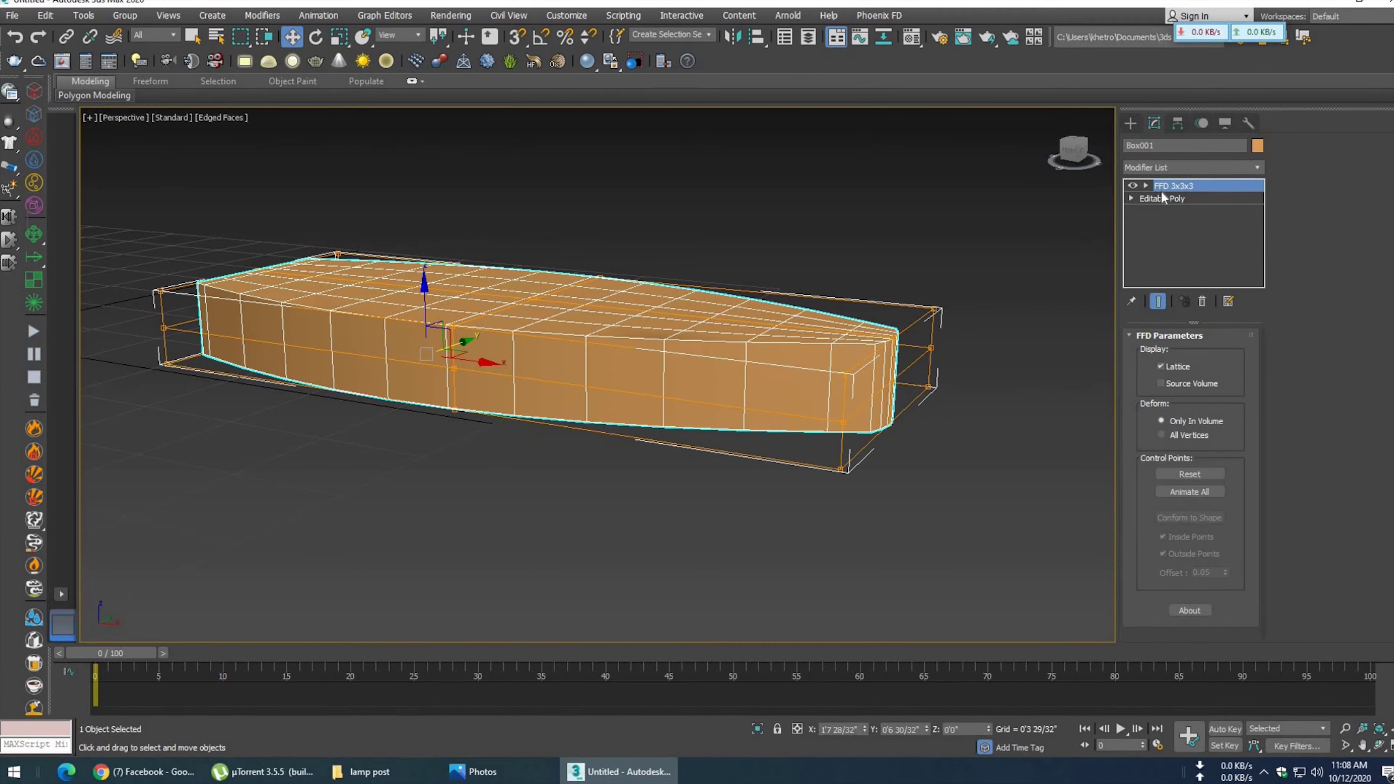
key(1)
- Scale the front control points inward to taper the bow underneath
mouse_move(854, 457)
alt+middle_down()
mouse_move(804, 460)
mouse_move(770, 531)
alt+middle_up()
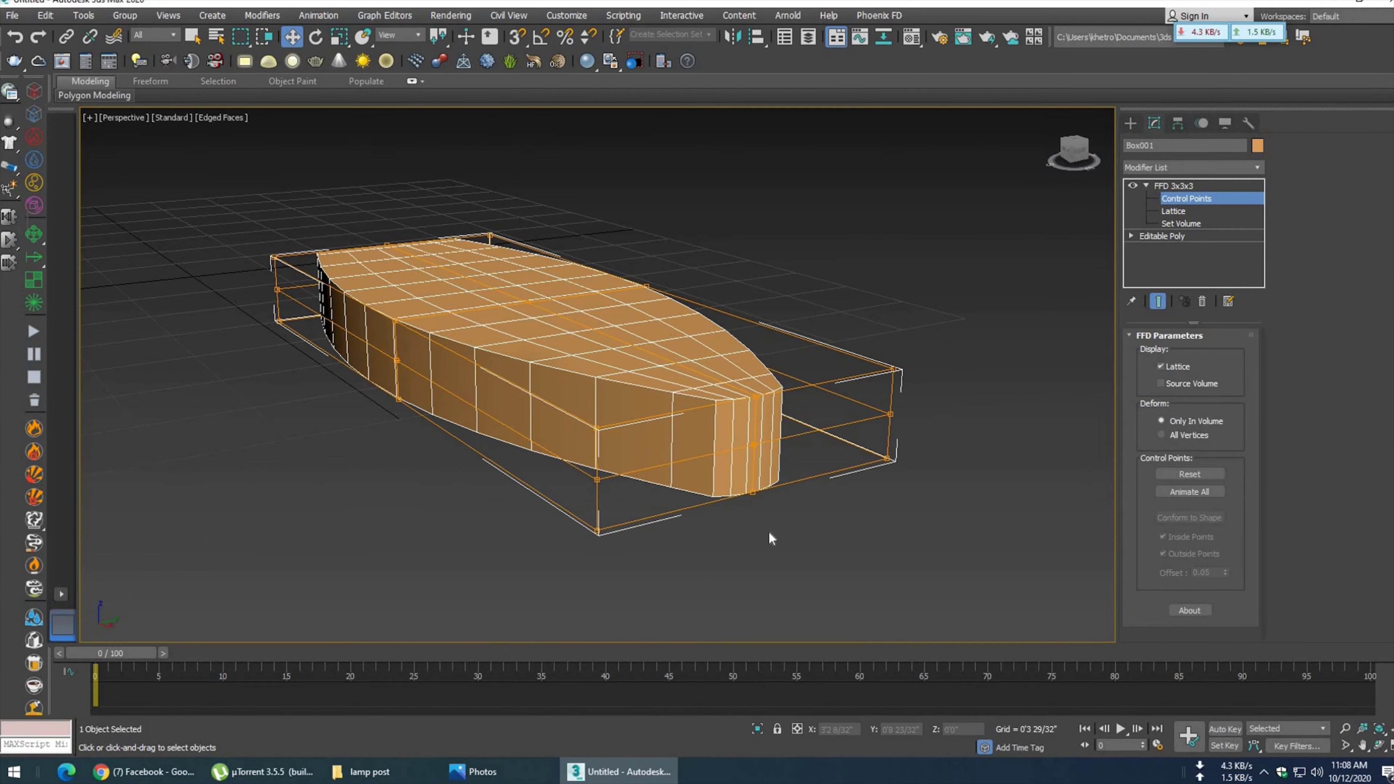
click(755, 397)
key(r)
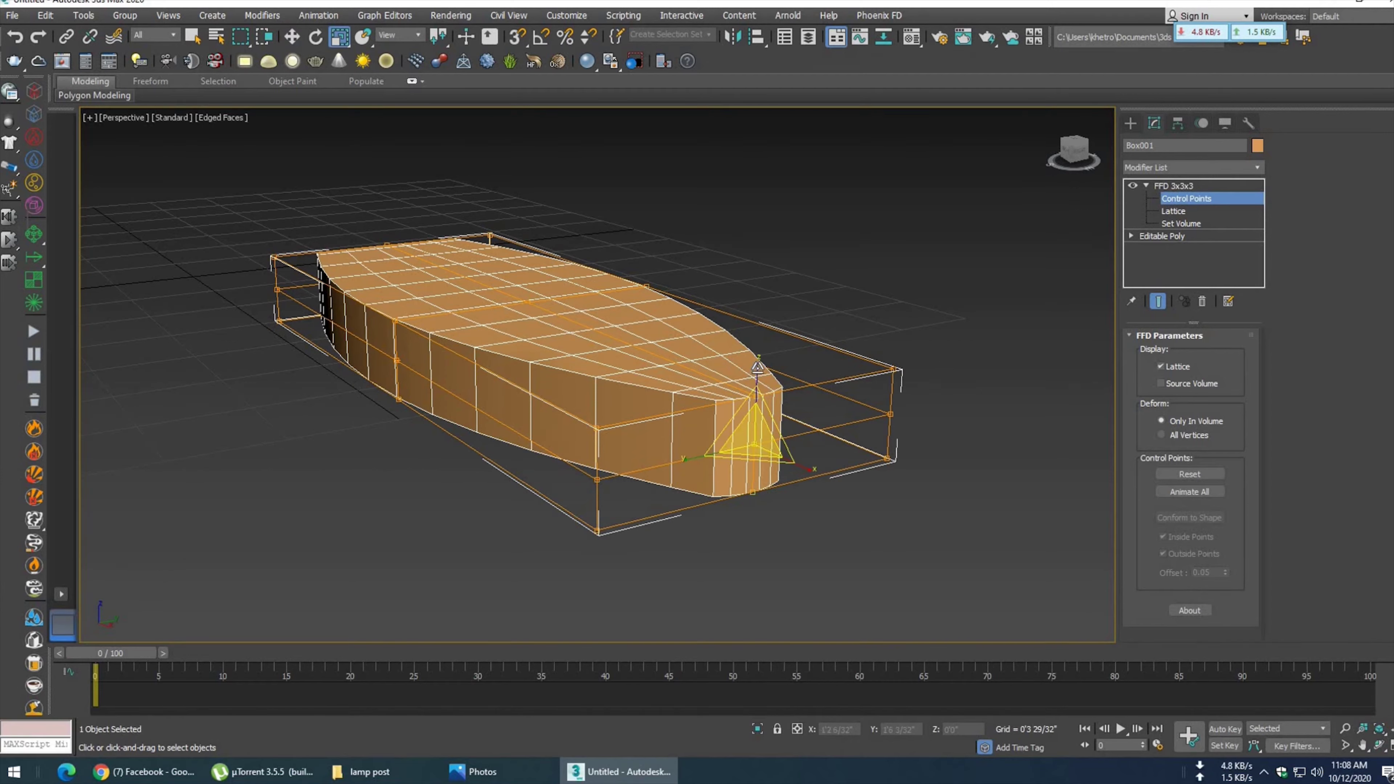
drag(760, 401, 760, 434)
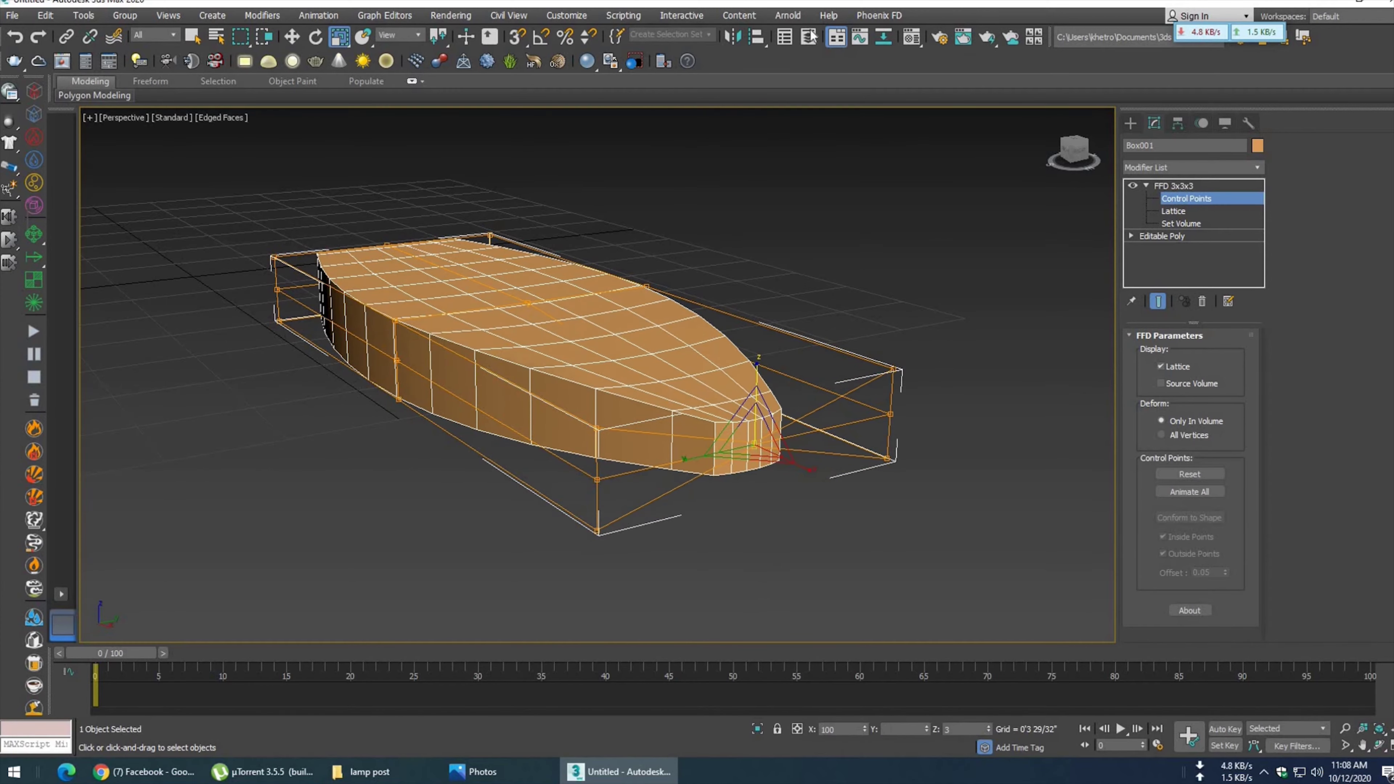
mouse_move(531, 387)
alt+middle_down()
mouse_move(588, 437)
mouse_move(530, 438)
alt+middle_up()
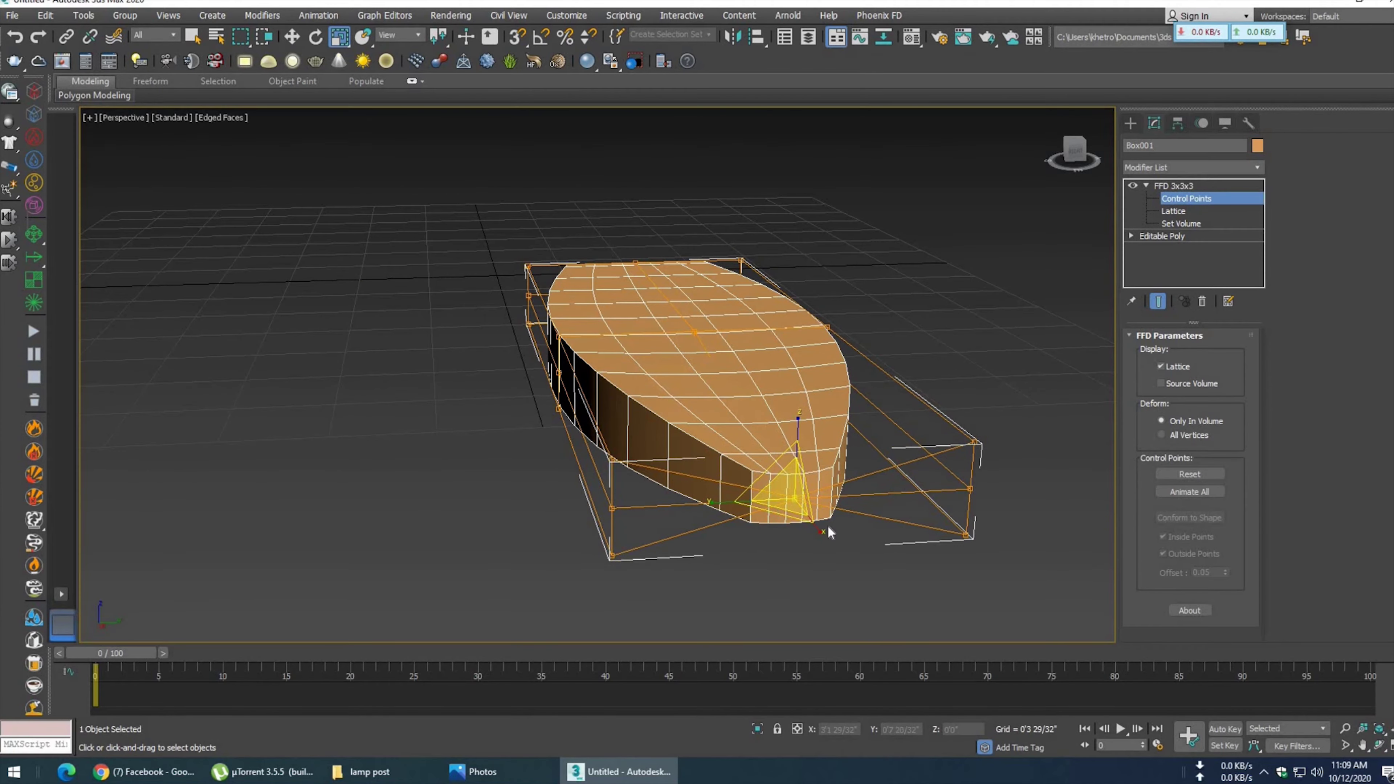
click(506, 775)
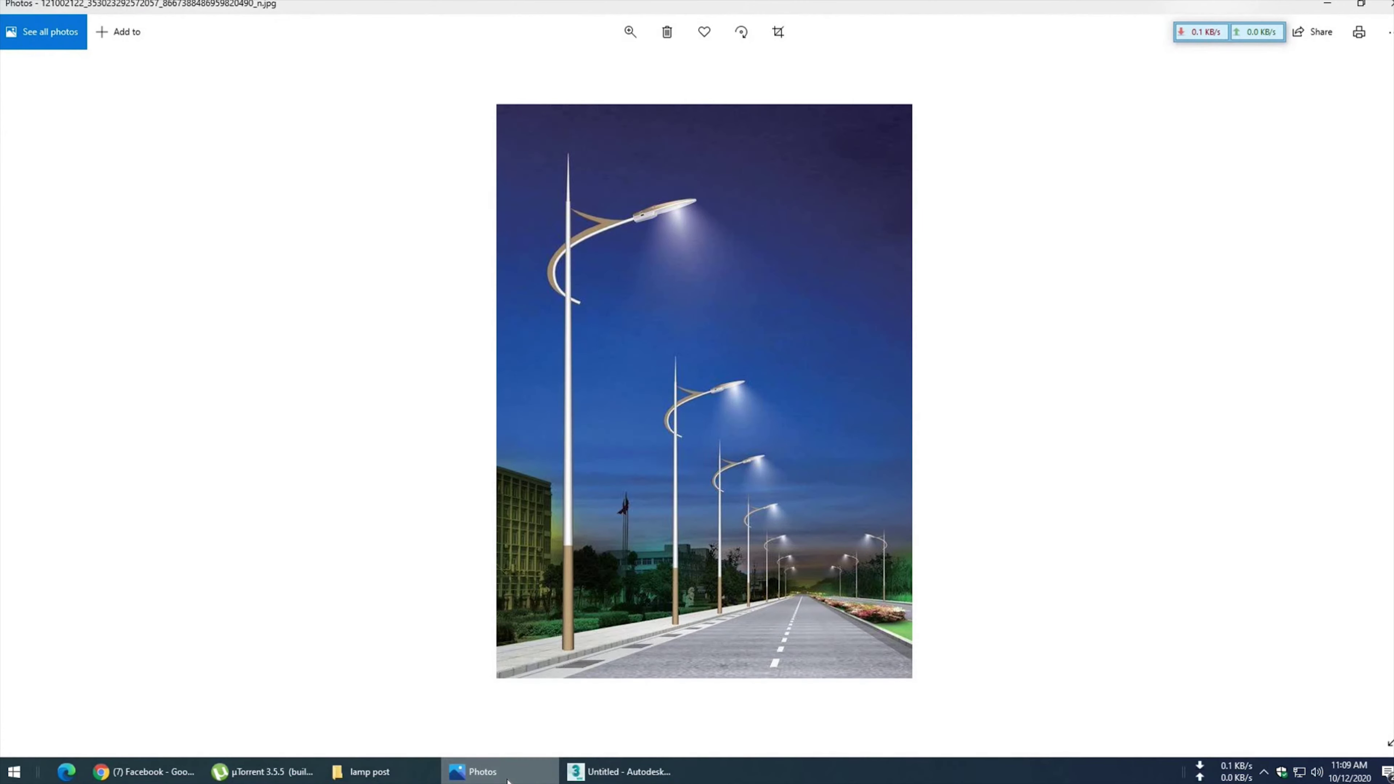
- Review the street-lamp photo, then inspect the model in Left and Perspective views
click(507, 774)
click(483, 772)
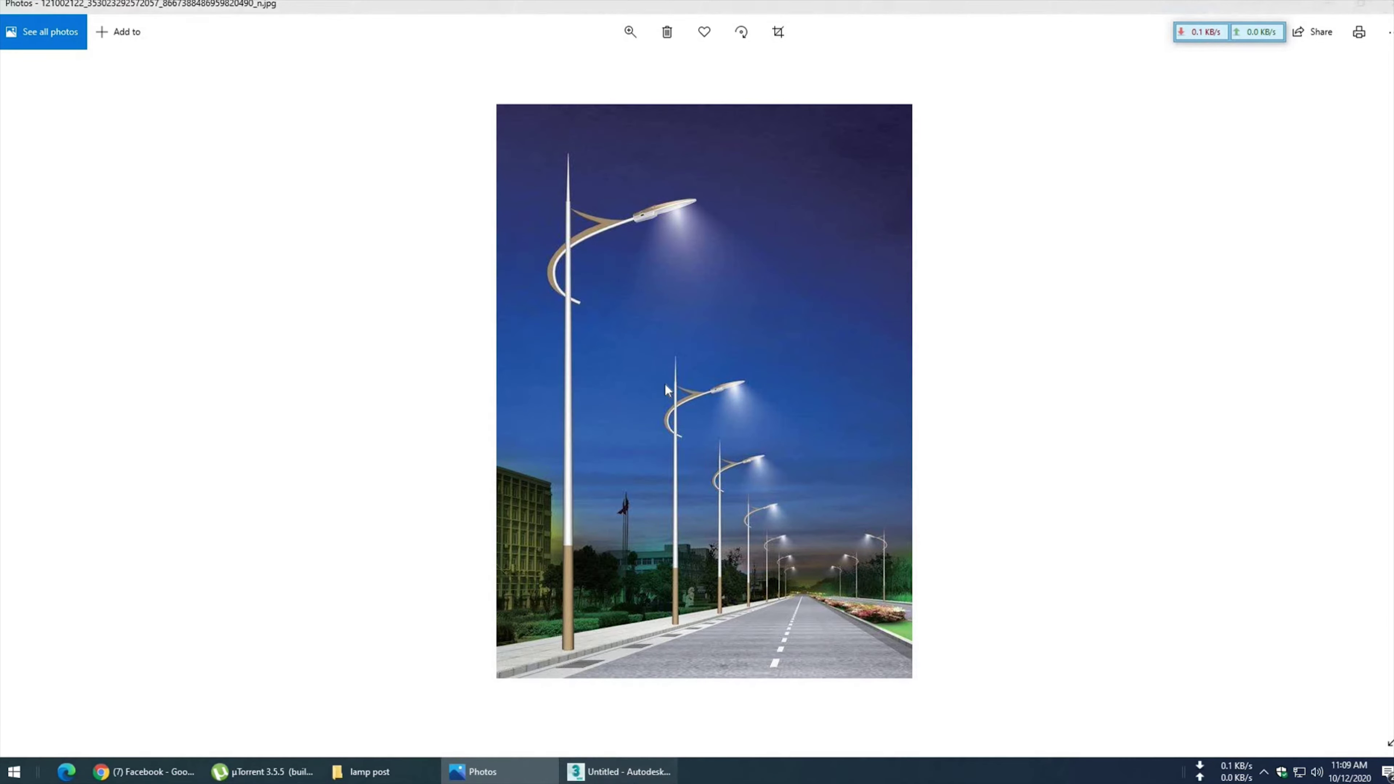
click(625, 771)
key(l)
scroll(669, 441, up, 2)
scroll(685, 448, up, 4)
key(p)
scroll(606, 462, down, 3)
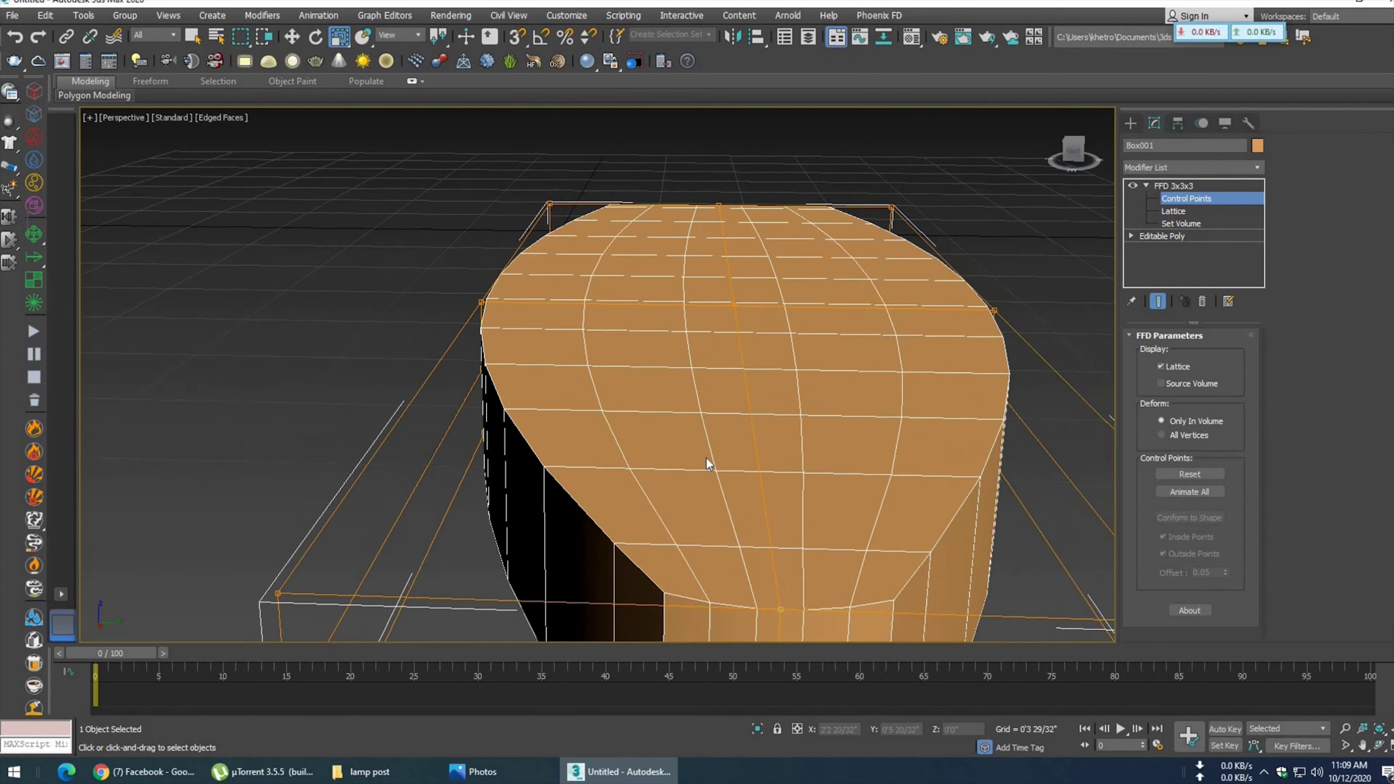
- Raise the top-centre FFD control point to dome the top, and lower the left-middle point slightly
scroll(710, 461, down, 3)
key(ctrl+z)
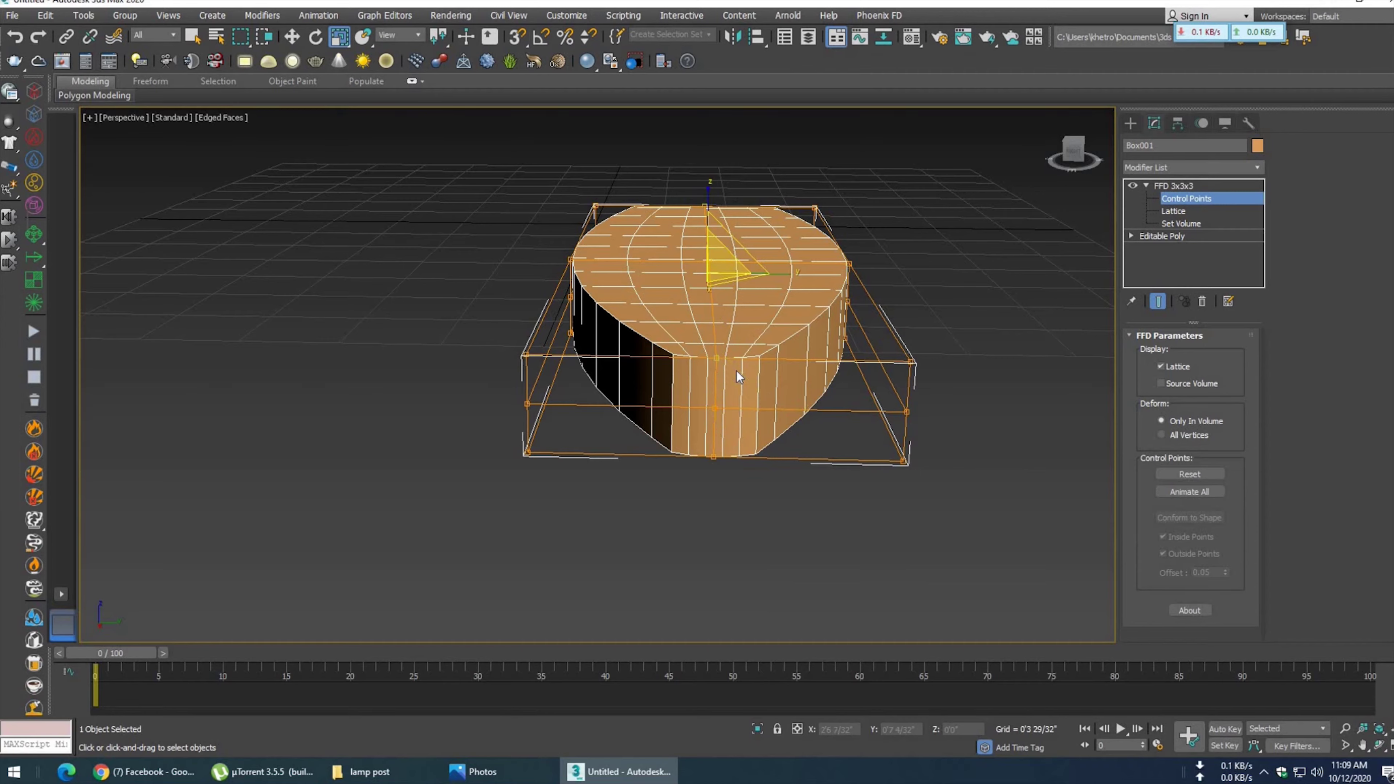
click(297, 35)
drag(710, 208, 710, 137)
alt+middle_drag(676, 308, 879, 301)
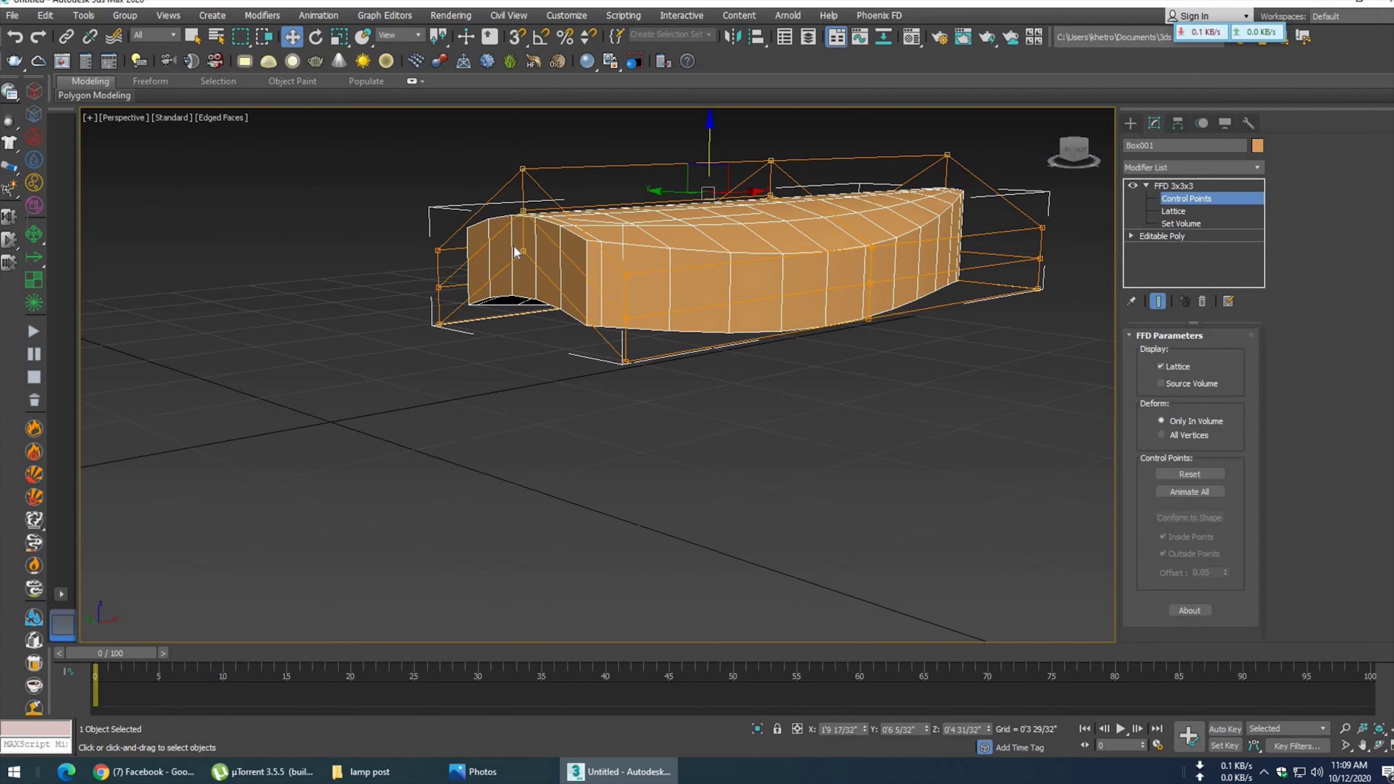
drag(522, 250, 517, 290)
mouse_move(713, 333)
alt+middle_down()
mouse_move(556, 325)
mouse_move(516, 277)
mouse_move(777, 467)
alt+middle_up()
- Pull the top-front control point down to round the front end, and lower a mid point below the base
click(791, 449)
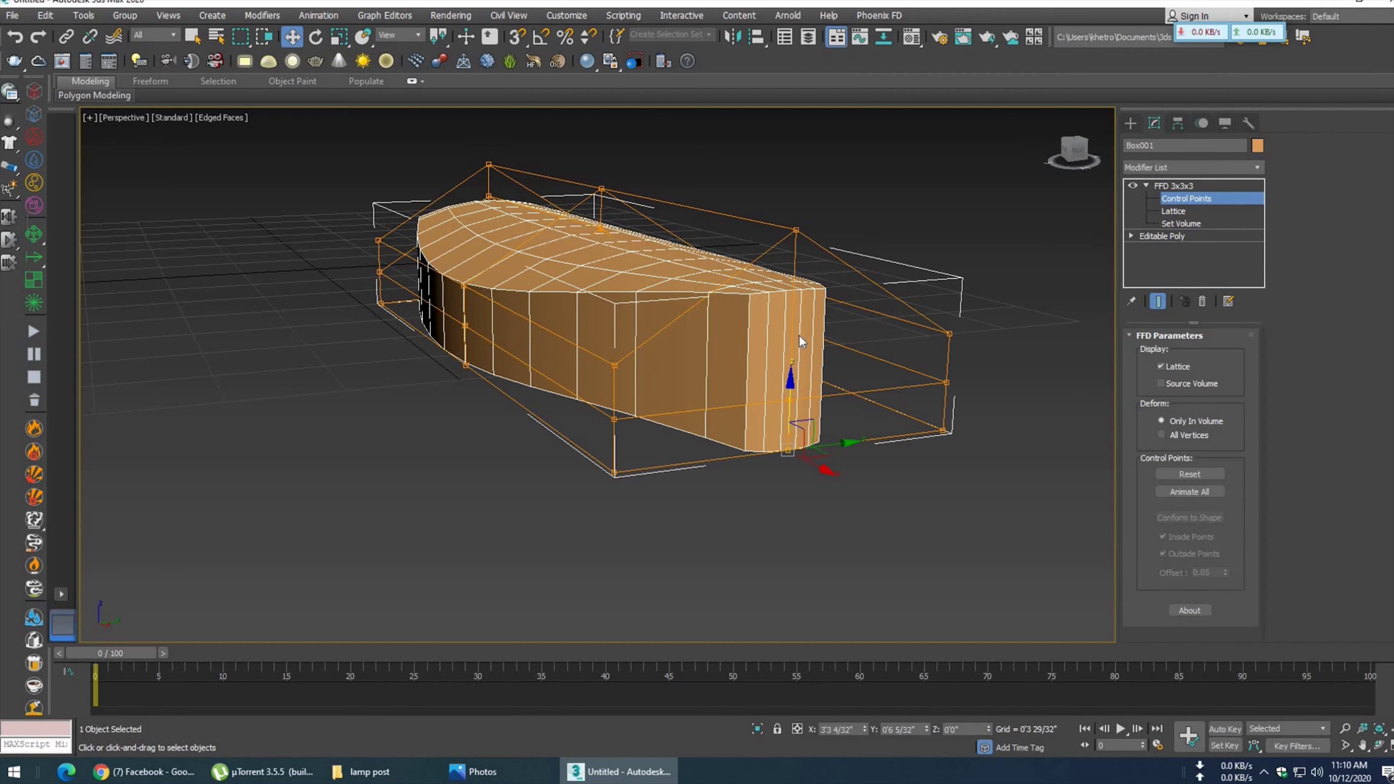
click(796, 229)
drag(798, 181, 791, 463)
mouse_move(791, 463)
alt+middle_down()
mouse_move(719, 451)
mouse_move(817, 436)
mouse_move(735, 436)
mouse_move(803, 353)
mouse_move(774, 289)
alt+middle_up()
key(F3)
drag(678, 374, 710, 476)
key(F3)
alt+middle_drag(735, 517, 699, 373)
drag(697, 367, 696, 402)
- Check the profile in side view and raise the lowered lattice point back up slightly
key(l)
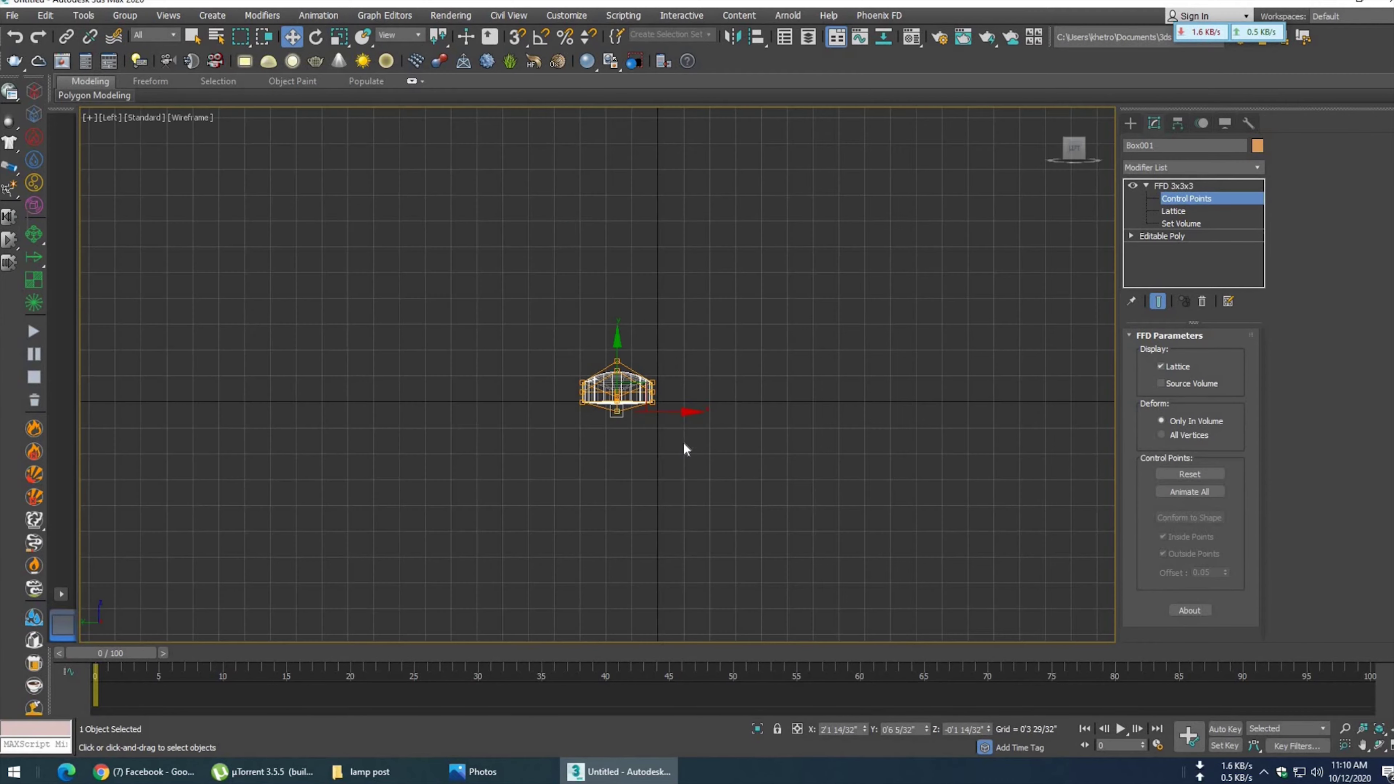
key(p)
mouse_move(683, 444)
alt+middle_down()
mouse_move(686, 345)
mouse_move(662, 339)
mouse_move(600, 397)
alt+middle_up()
drag(599, 398, 600, 385)
mouse_move(730, 390)
alt+middle_down()
mouse_move(755, 489)
mouse_move(858, 490)
mouse_move(479, 437)
alt+middle_up()
click(465, 394)
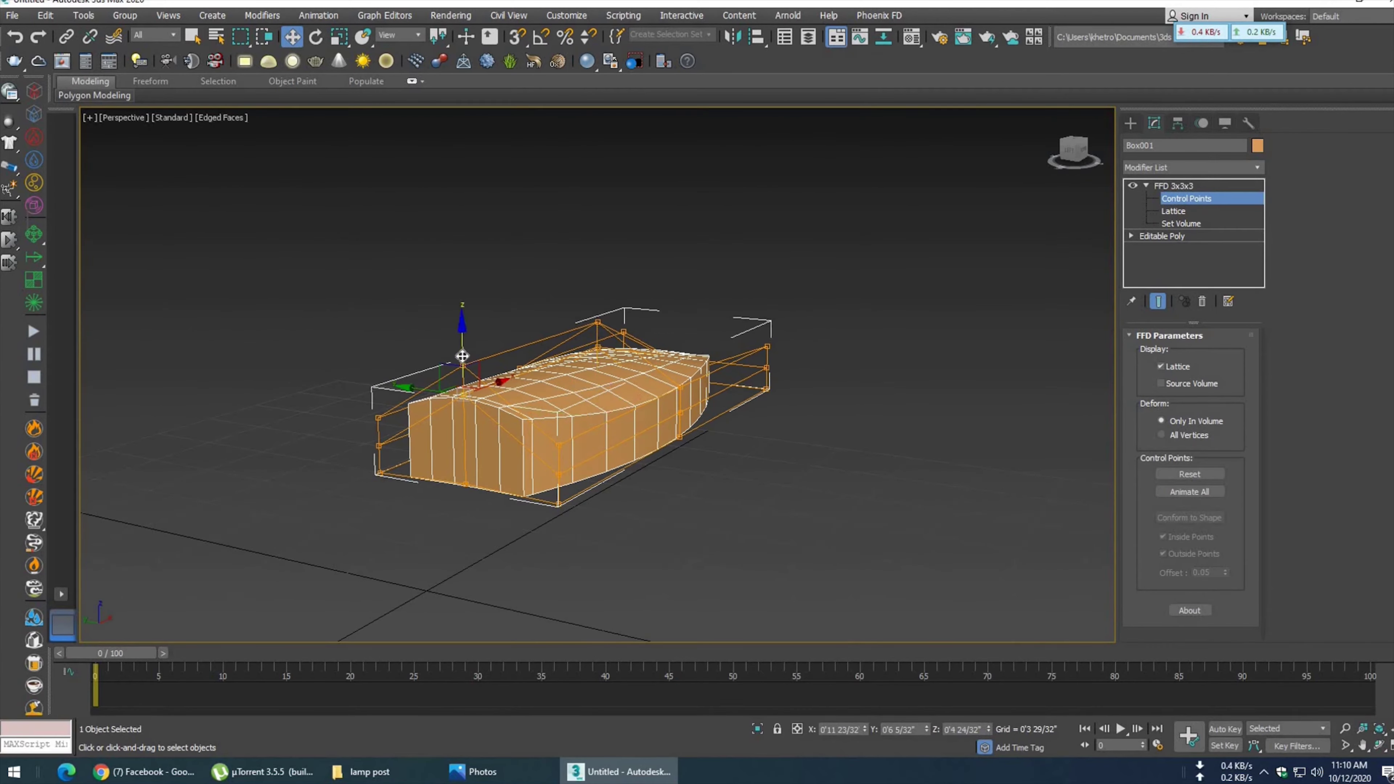
- Slope the top by lowering the front-top point and raising the back-top point, then Collapse All
mouse_move(571, 472)
alt+middle_down()
mouse_move(496, 459)
mouse_move(564, 452)
mouse_move(550, 457)
alt+middle_up()
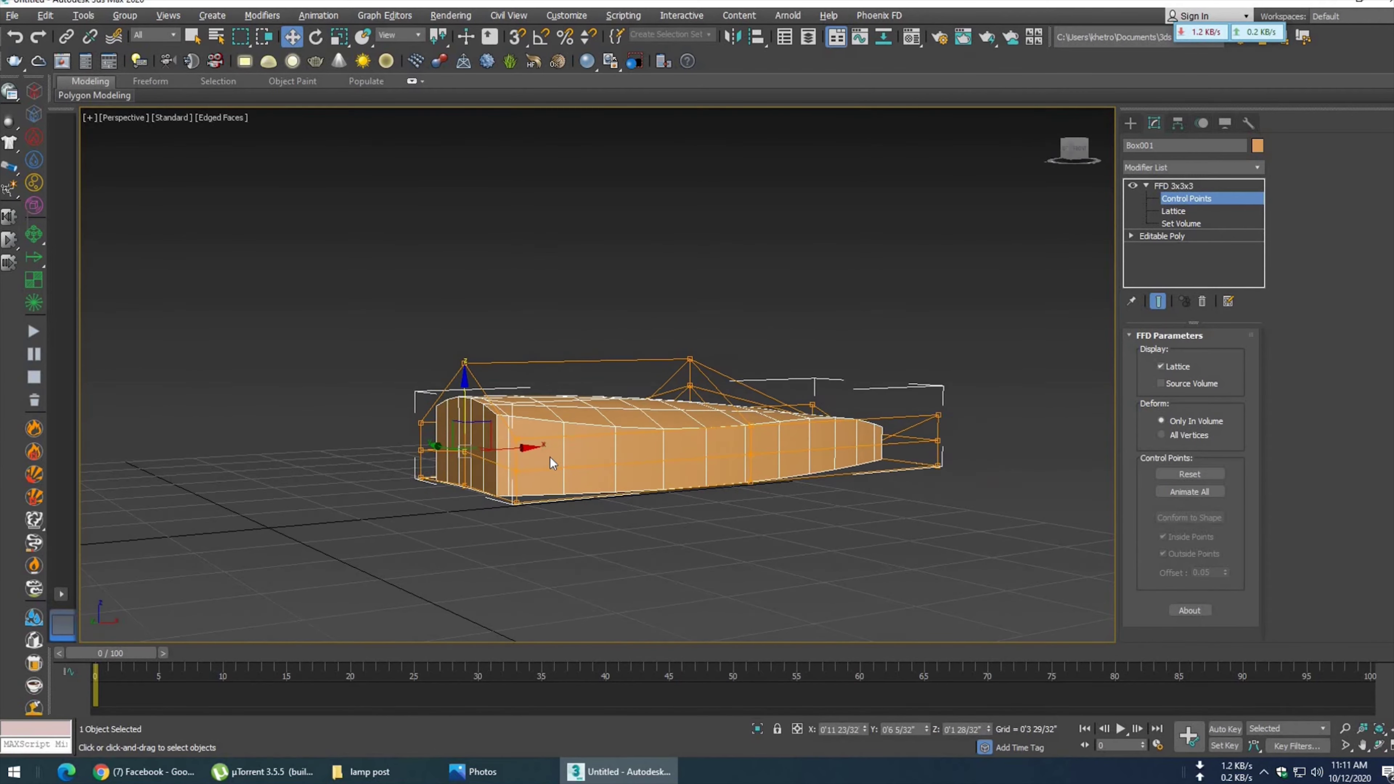
click(518, 441)
drag(518, 441, 526, 417)
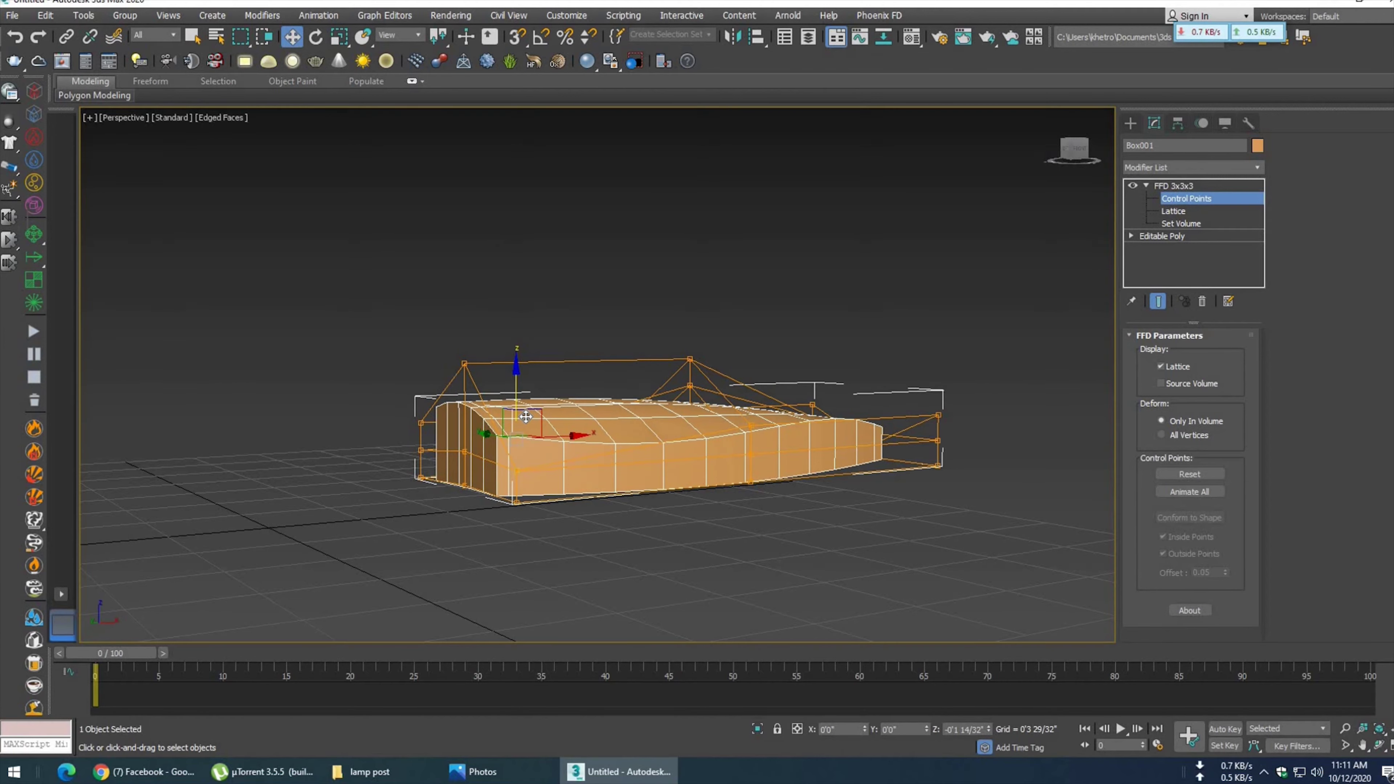
click(813, 405)
drag(813, 405, 872, 356)
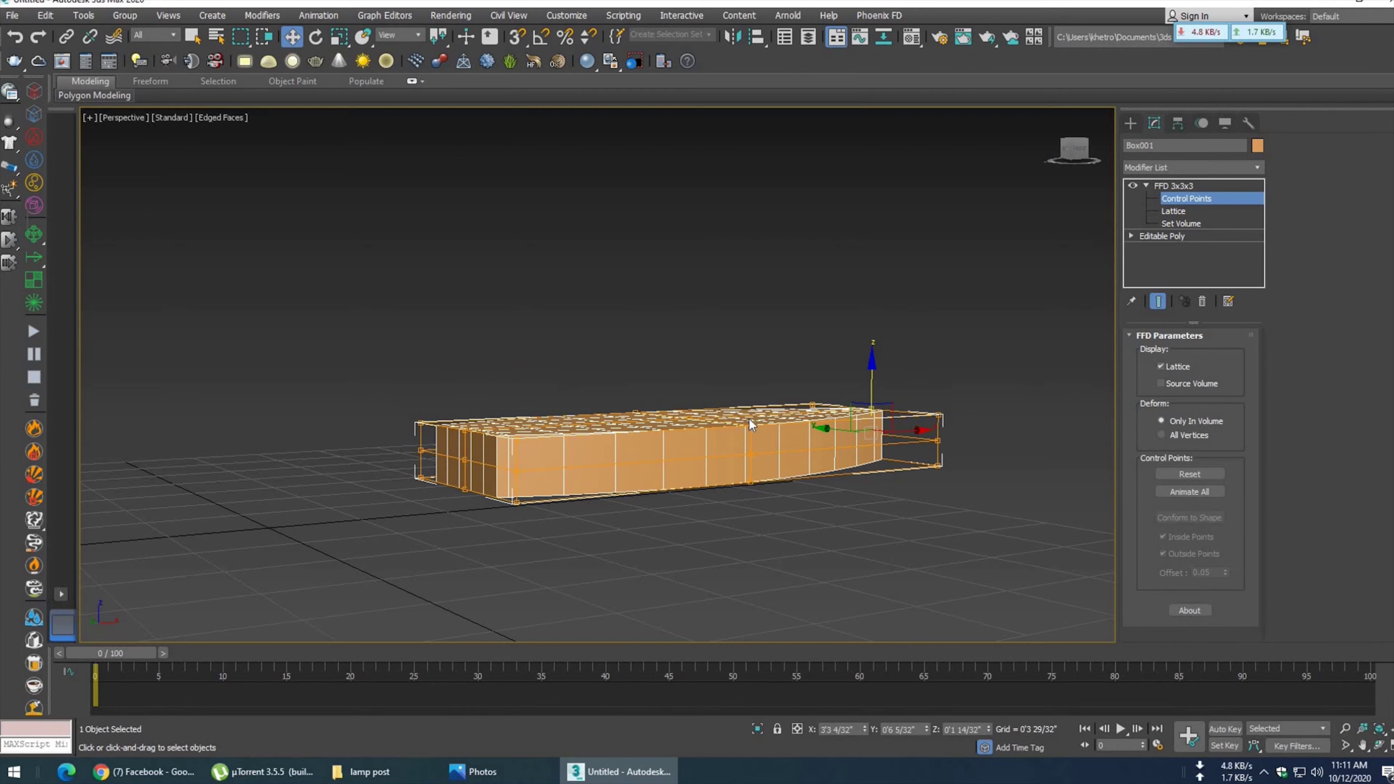
alt+middle_drag(653, 467, 627, 458)
middle_drag(646, 455, 626, 464)
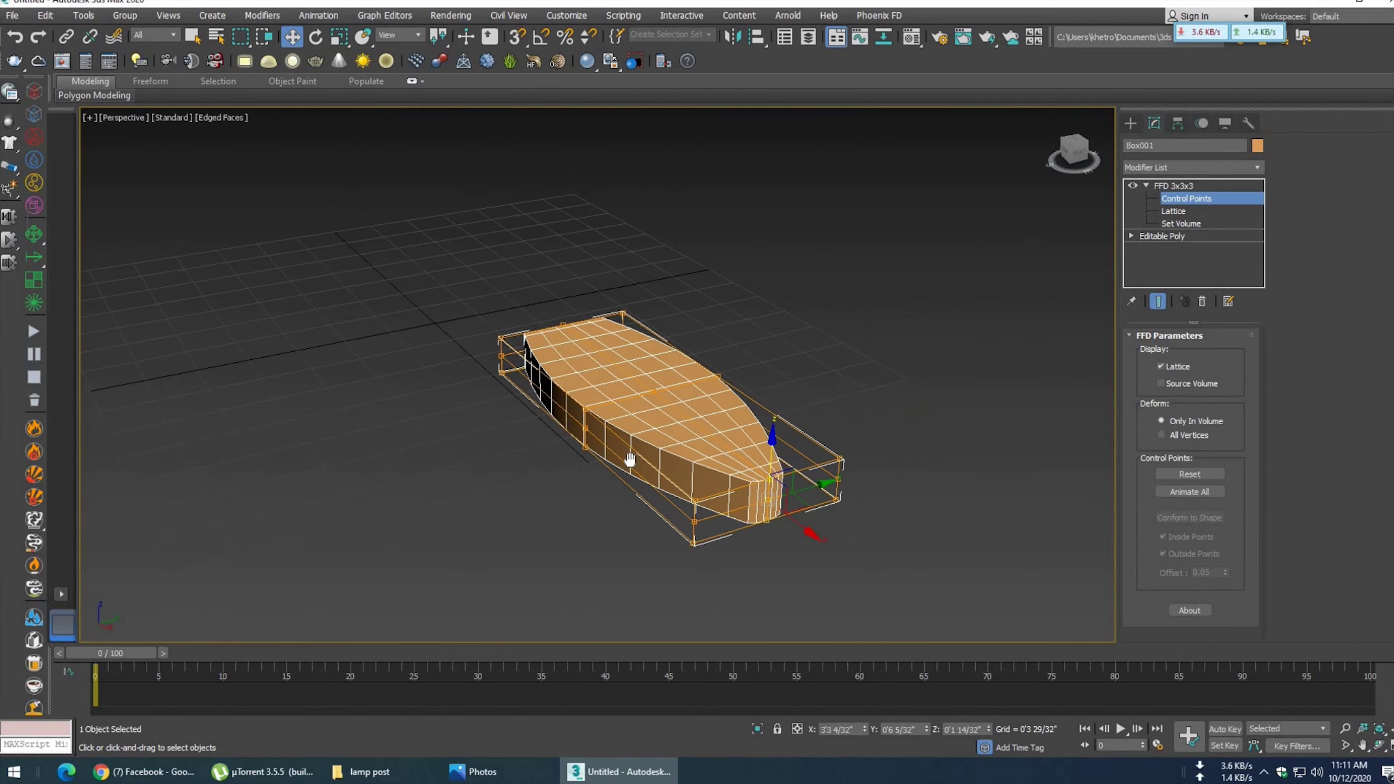
right_click(1187, 198)
click(1235, 341)
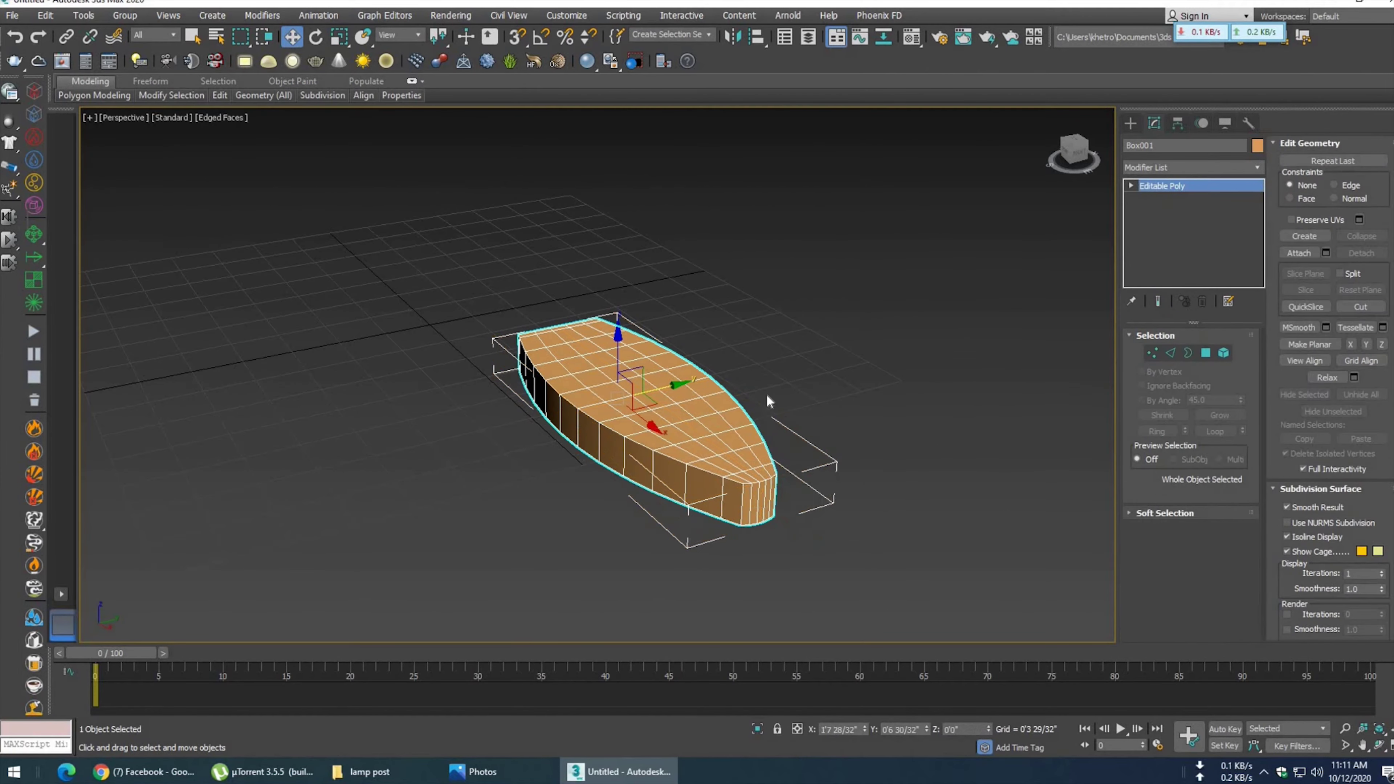
- Select the full edge loop around the shell's side at Edge level
key(F4)
mouse_move(763, 405)
alt+middle_down()
mouse_move(895, 465)
mouse_move(803, 451)
mouse_move(790, 471)
alt+middle_up()
key(F4)
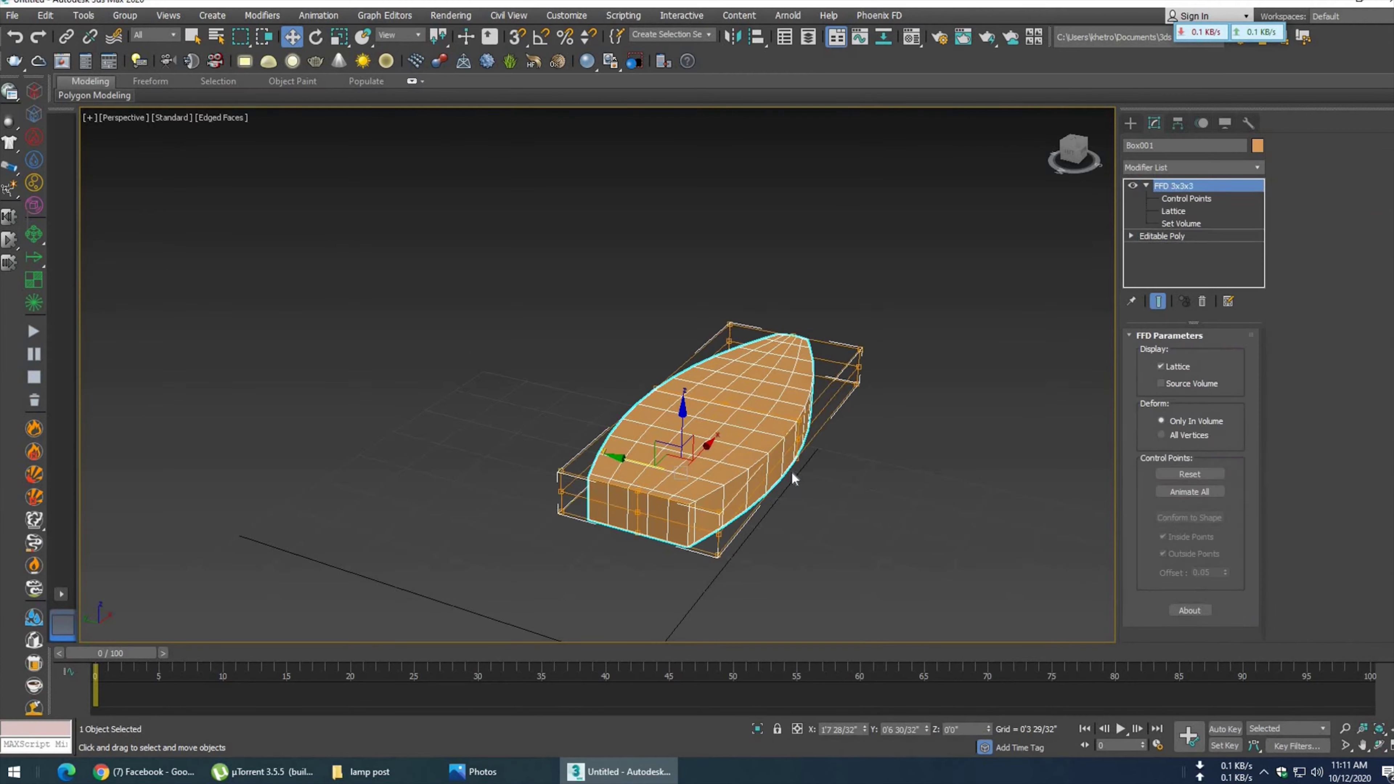
mouse_move(791, 478)
alt+middle_down()
mouse_move(607, 476)
mouse_move(768, 477)
alt+middle_up()
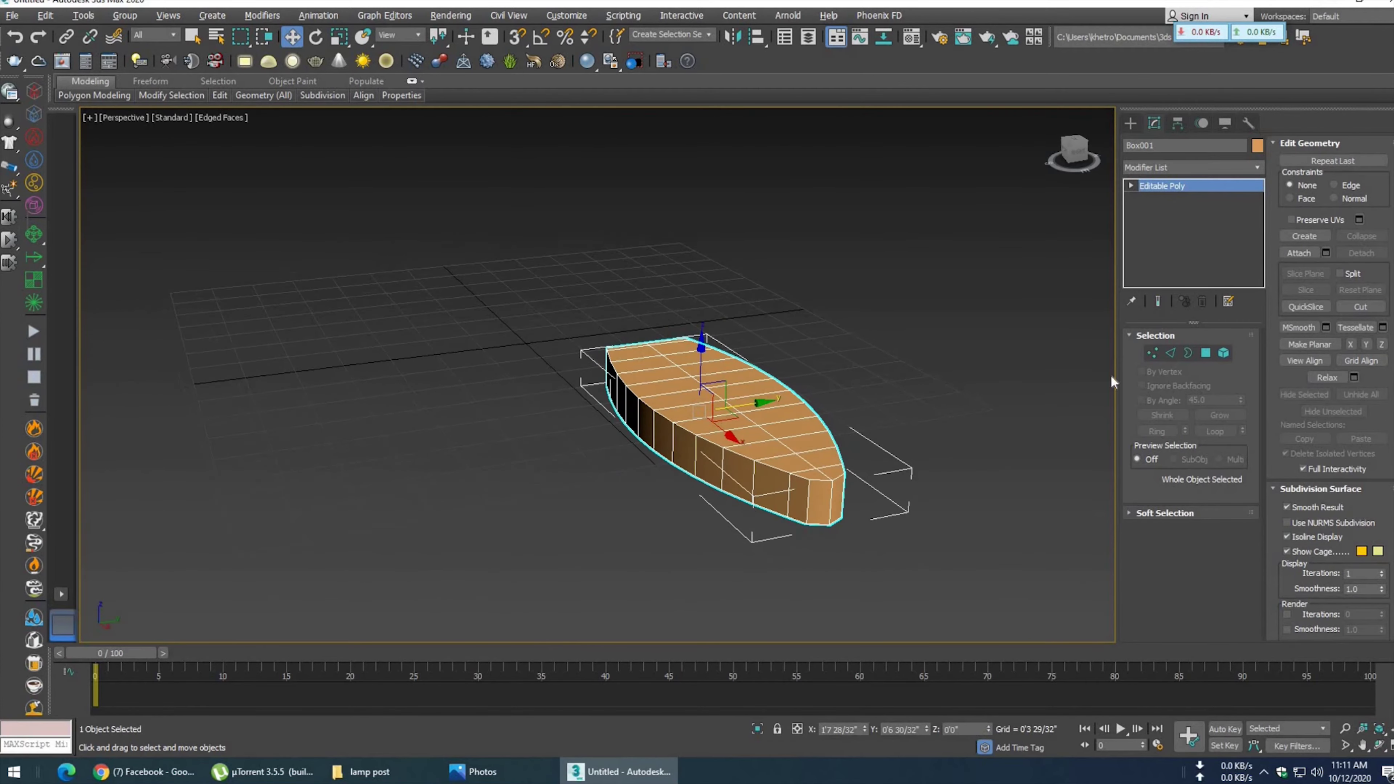
key(2)
double_click(833, 477)
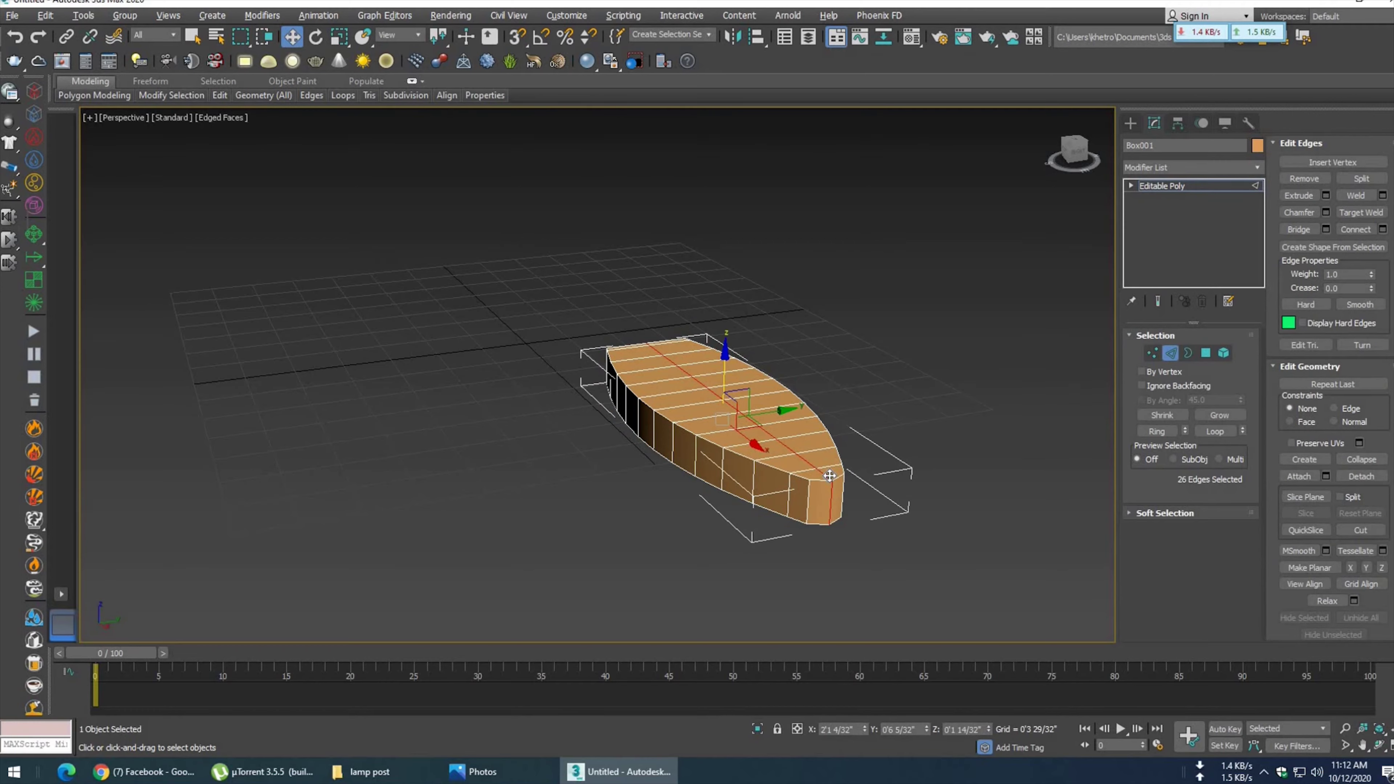
- Compare the shell against the street-lamp reference photo in Photos
click(472, 772)
click(619, 771)
mouse_move(706, 460)
alt+middle_down()
mouse_move(828, 470)
mouse_move(572, 450)
alt+middle_up()
scroll(572, 450, up, 3)
click(523, 775)
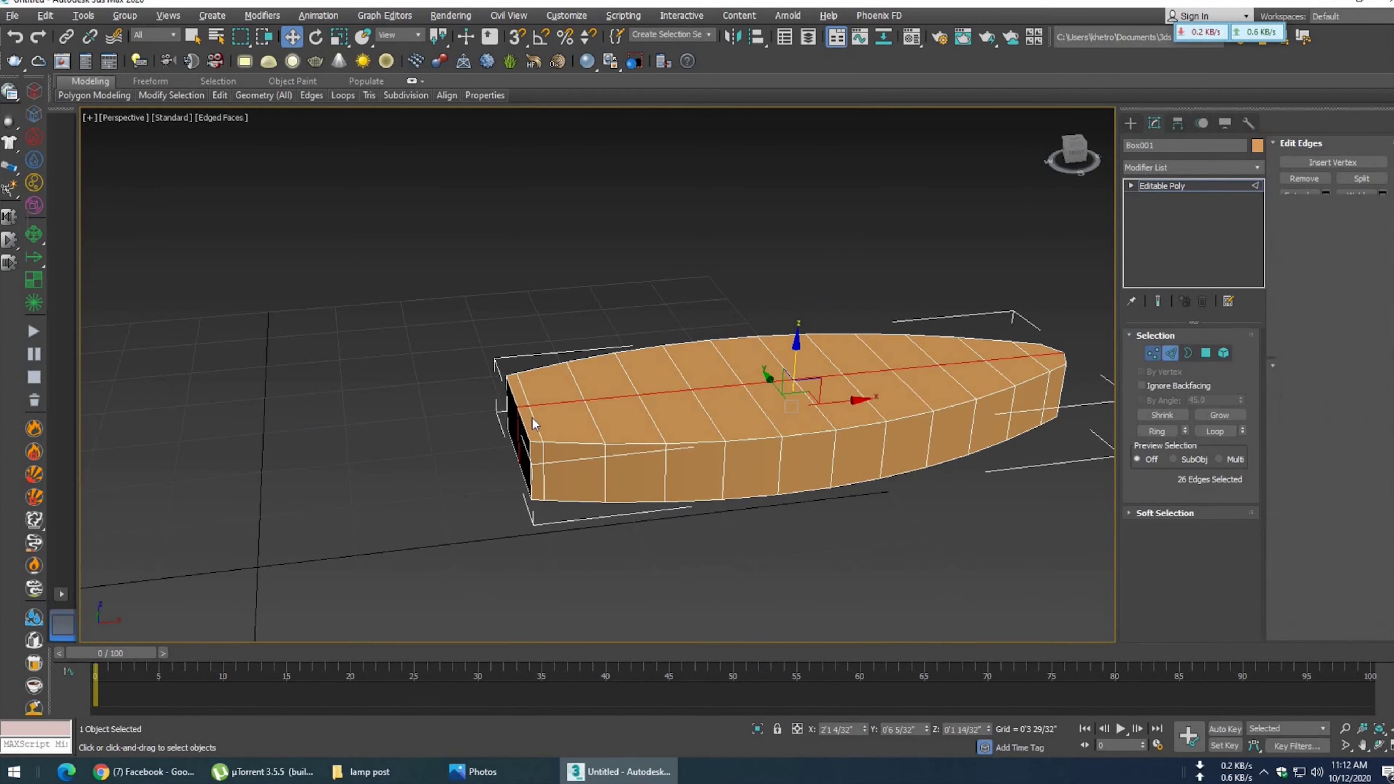
- Move the left-corner vertices to reshape the blunt end, checking it in side and front views
key(1)
click(517, 399)
drag(529, 349, 530, 340)
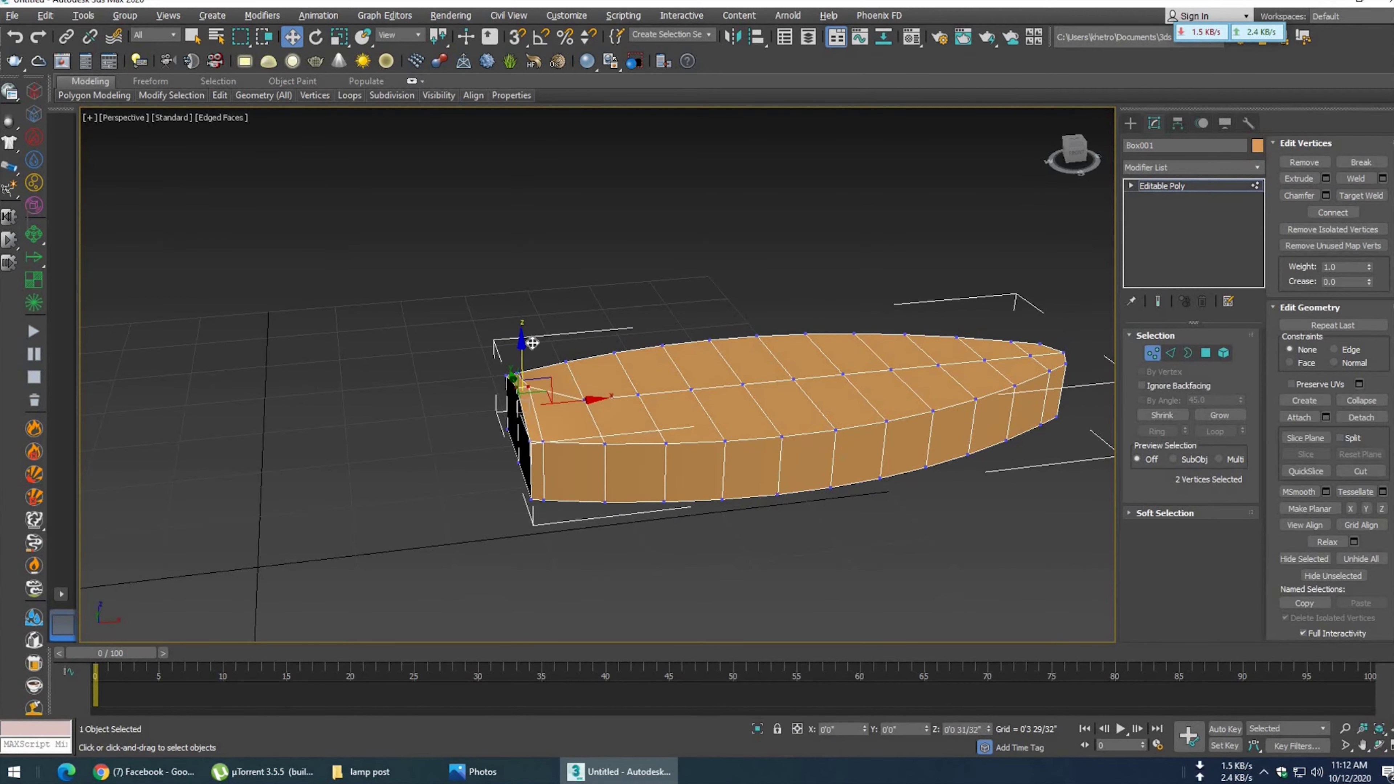
mouse_move(620, 421)
alt+middle_down()
mouse_move(647, 406)
mouse_move(602, 479)
mouse_move(650, 472)
alt+middle_up()
key(l)
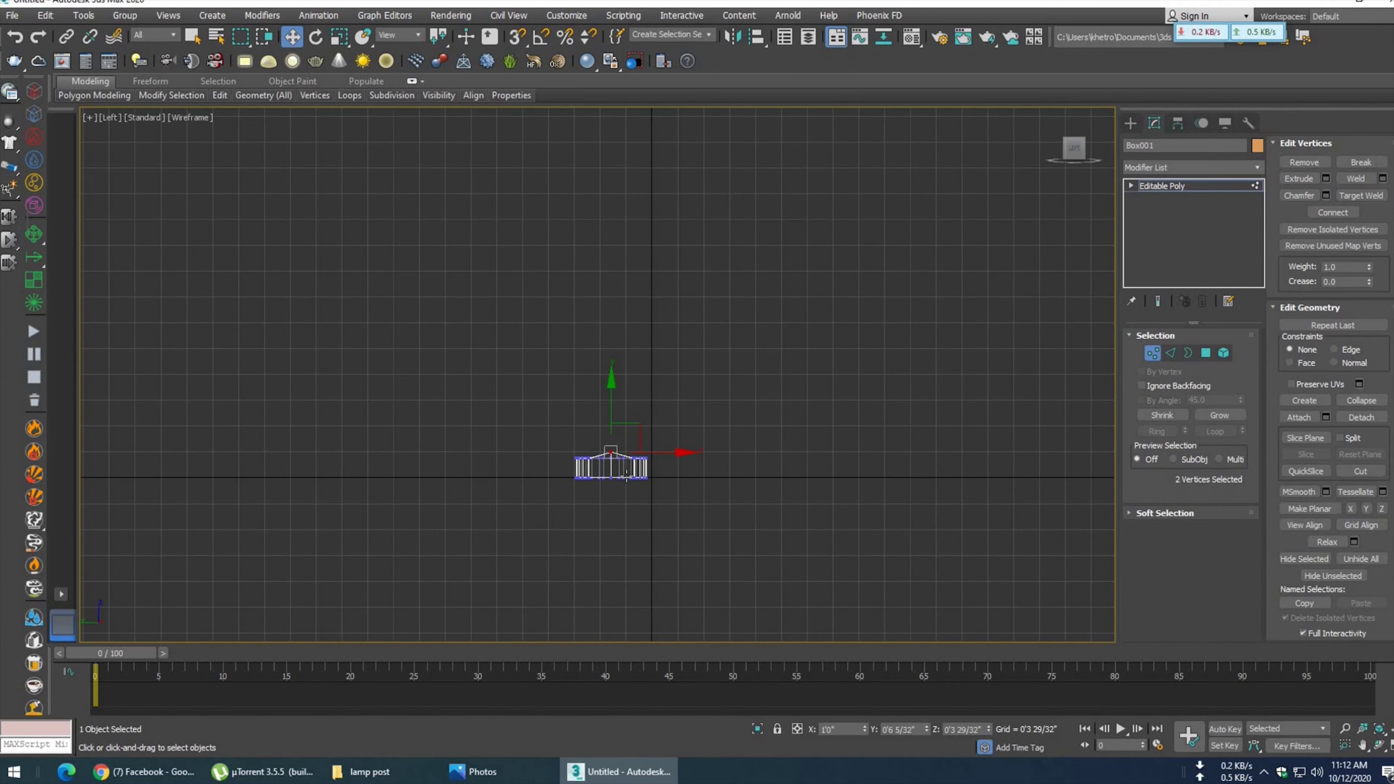
key(f)
scroll(616, 430, up, 2)
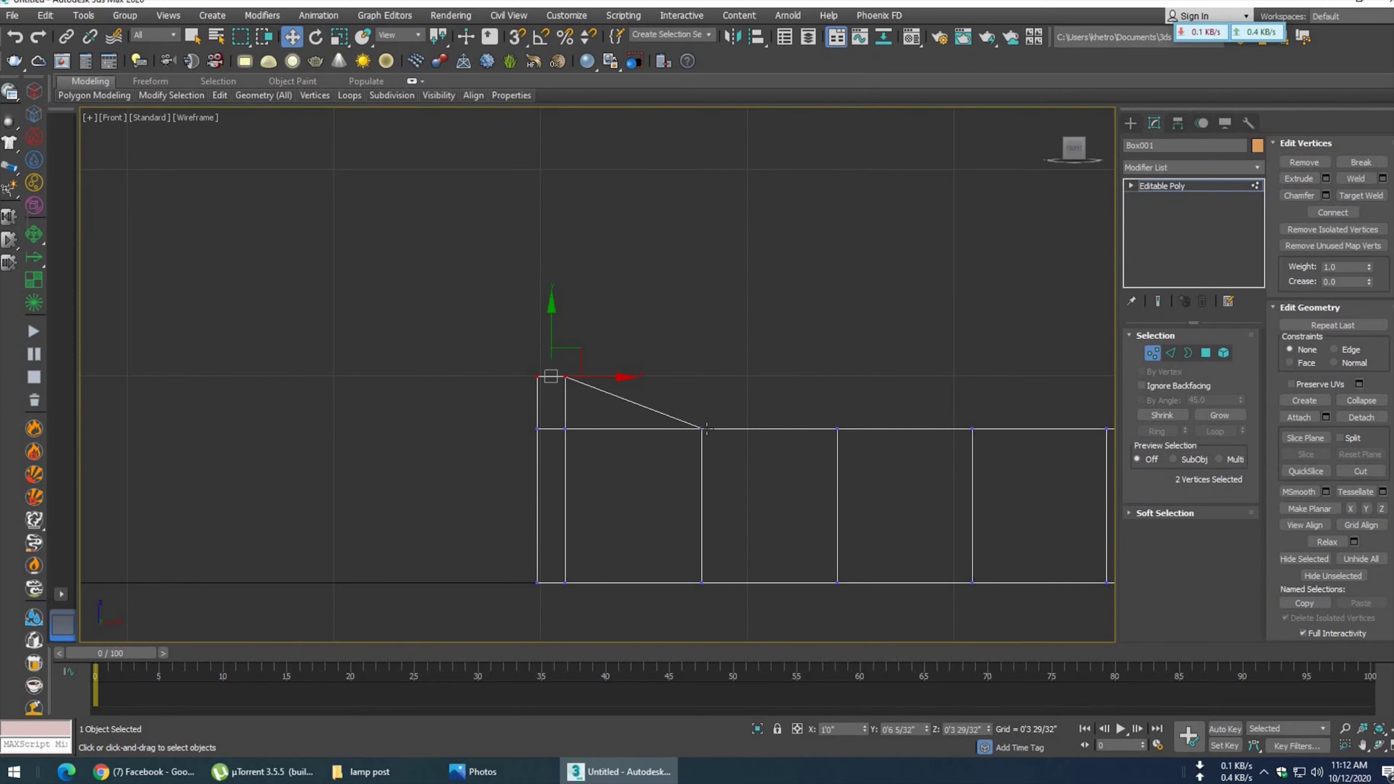
key(p)
scroll(604, 412, up, 2)
- Select vertices along the shell's top edge and raise them to lift the top
click(583, 387)
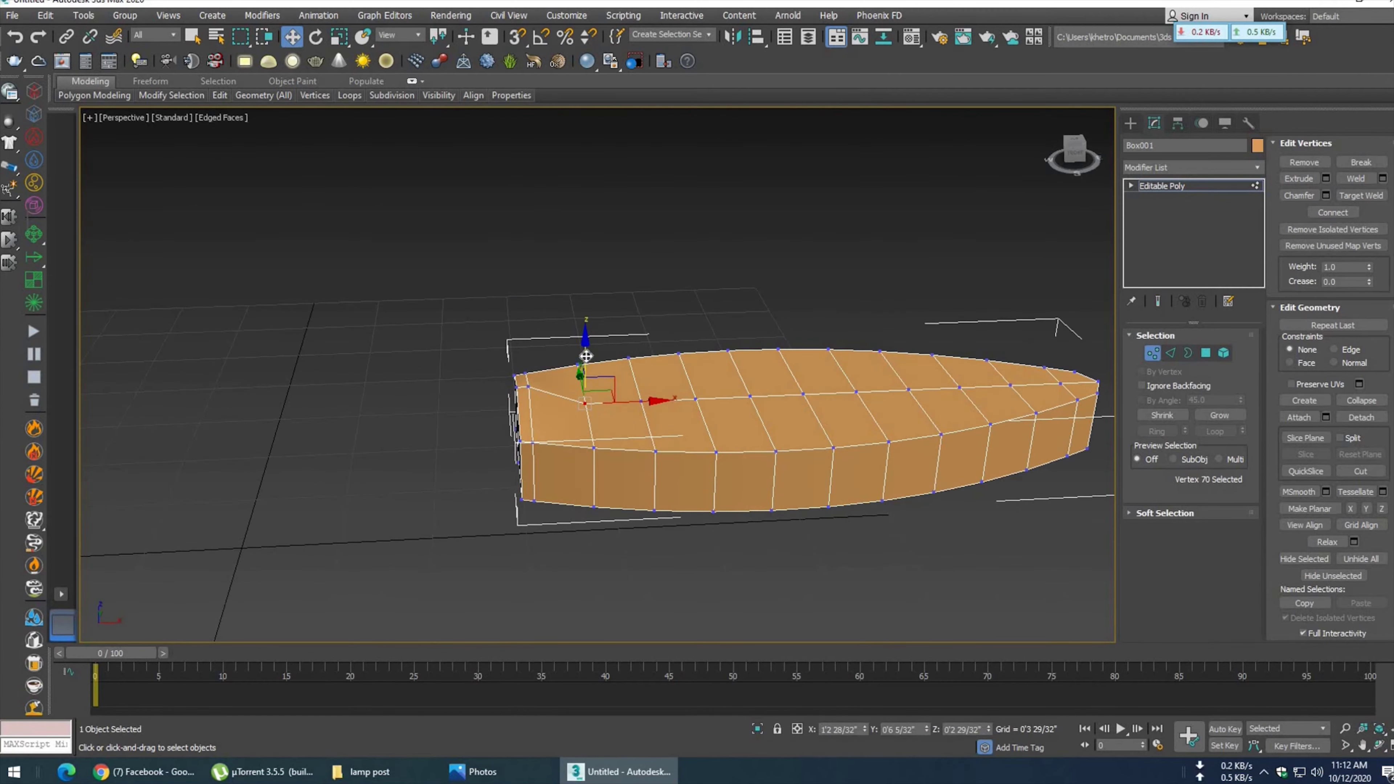
alt+middle_drag(649, 431, 631, 417)
click(632, 411)
click(686, 399)
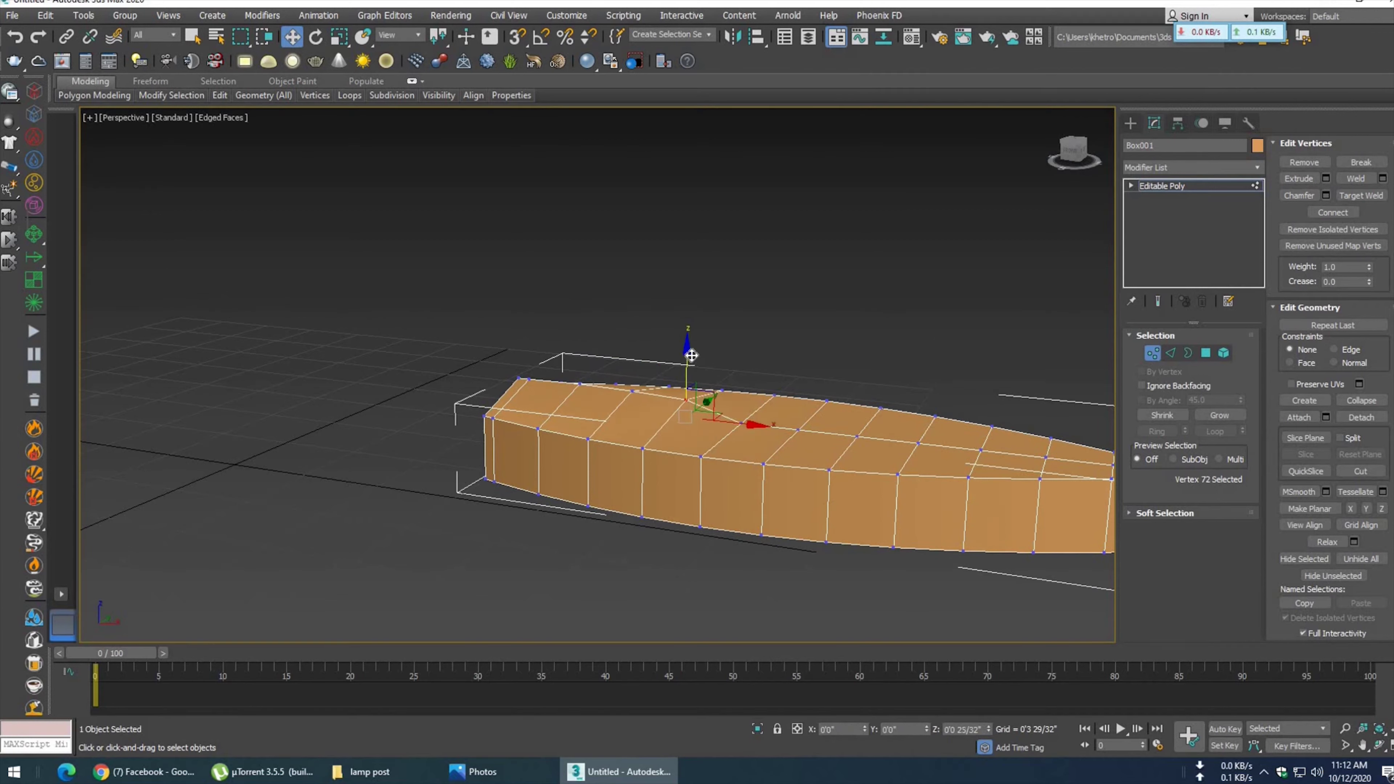
click(744, 422)
mouse_move(744, 393)
mouse_down()
mouse_move(742, 379)
mouse_move(802, 370)
mouse_move(920, 405)
mouse_up()
click(797, 429)
click(857, 437)
click(916, 444)
click(993, 426)
- View the shell's underside, then bring up the street-lamp reference photo
middle_drag(993, 426, 678, 454)
scroll(691, 442, down, 2)
scroll(690, 445, down, 1)
mouse_move(712, 380)
alt+middle_down()
mouse_move(556, 461)
mouse_move(426, 462)
mouse_move(543, 454)
mouse_move(585, 730)
alt+middle_up()
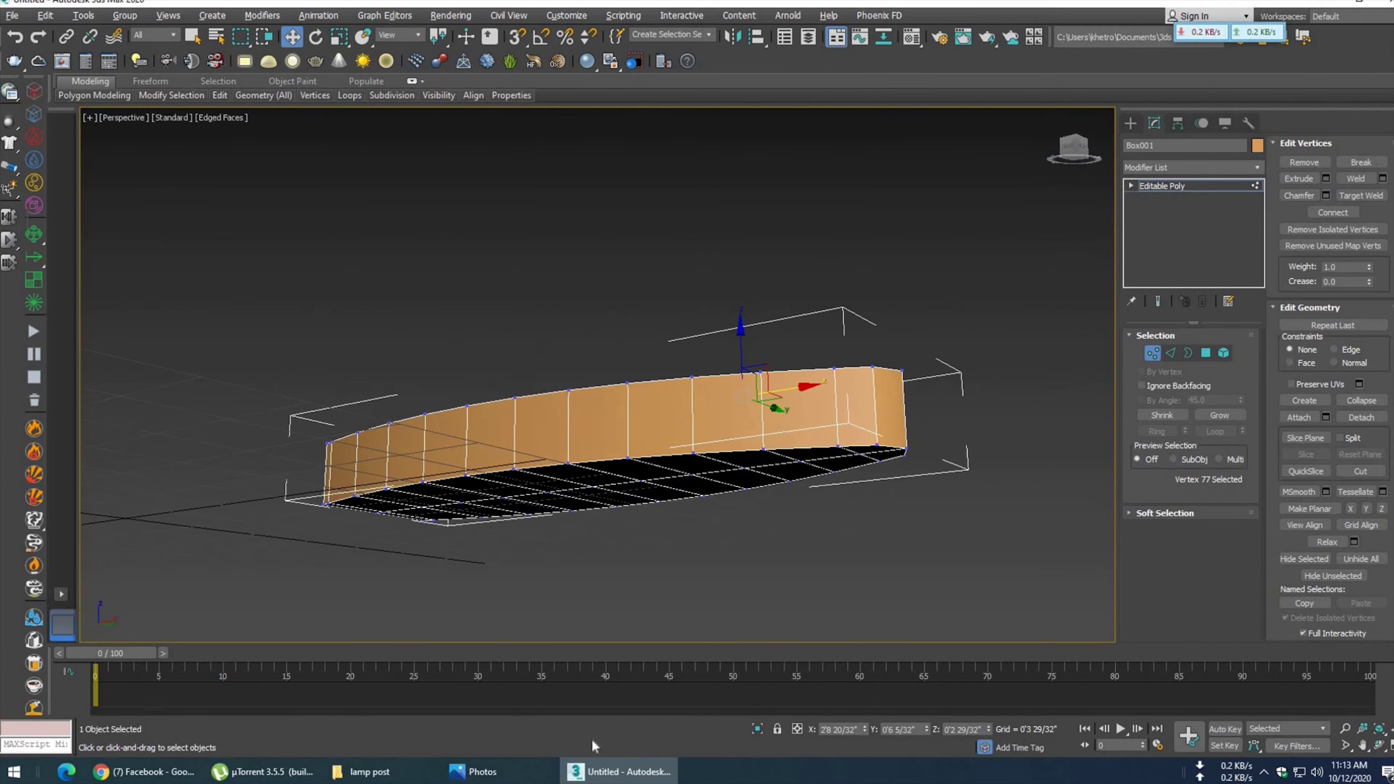
click(526, 772)
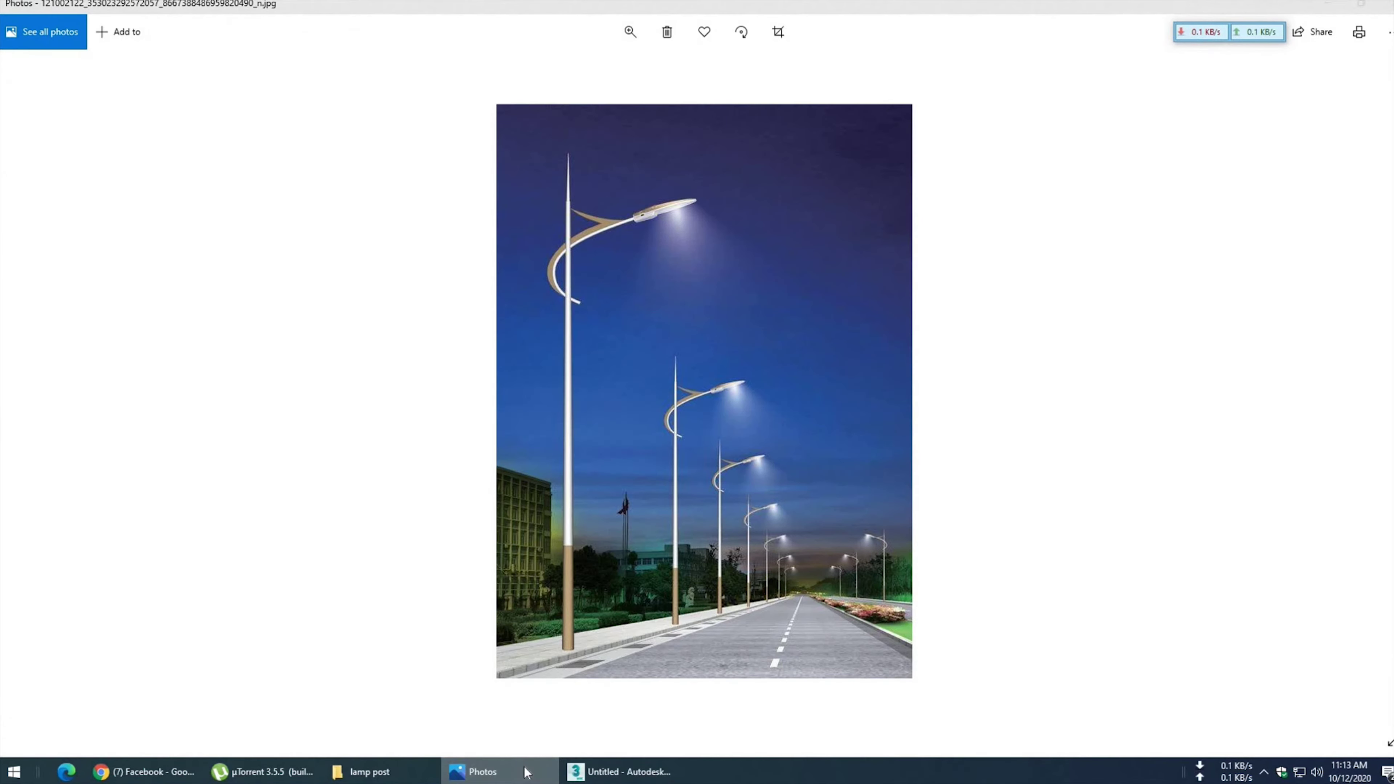
- Select vertices along the top edge toward the pointed nose and front tip
click(526, 772)
mouse_move(773, 510)
alt+middle_down()
mouse_move(810, 538)
mouse_move(712, 504)
mouse_move(697, 522)
mouse_move(719, 461)
alt+middle_up()
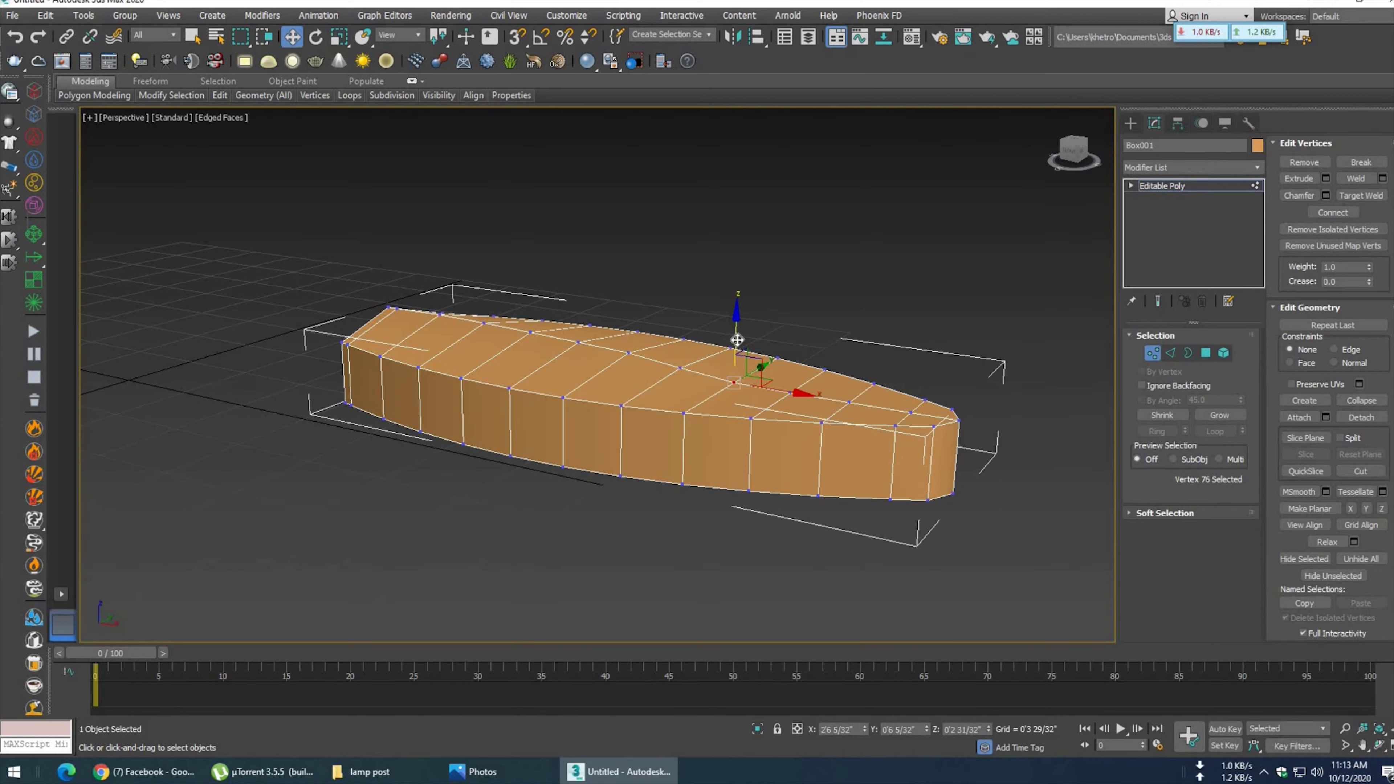
click(790, 400)
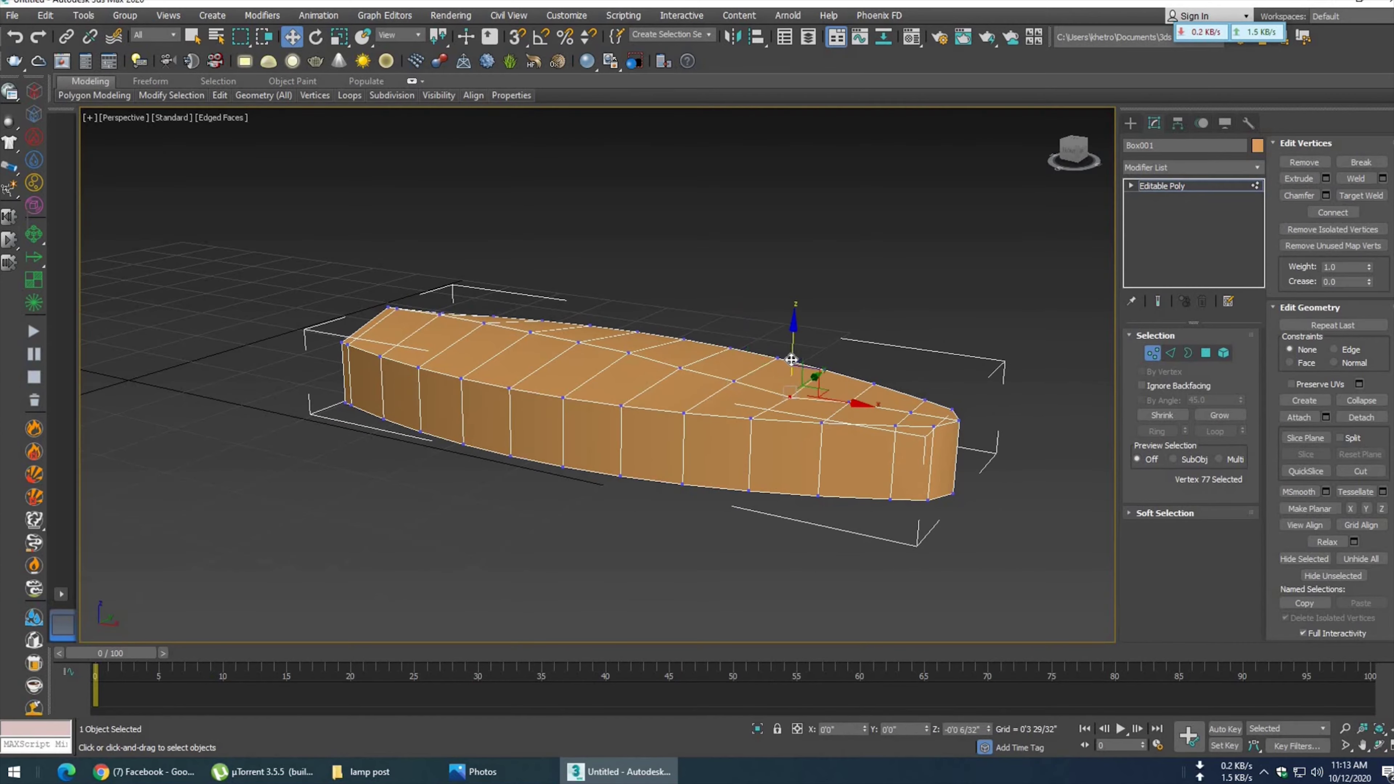
click(849, 407)
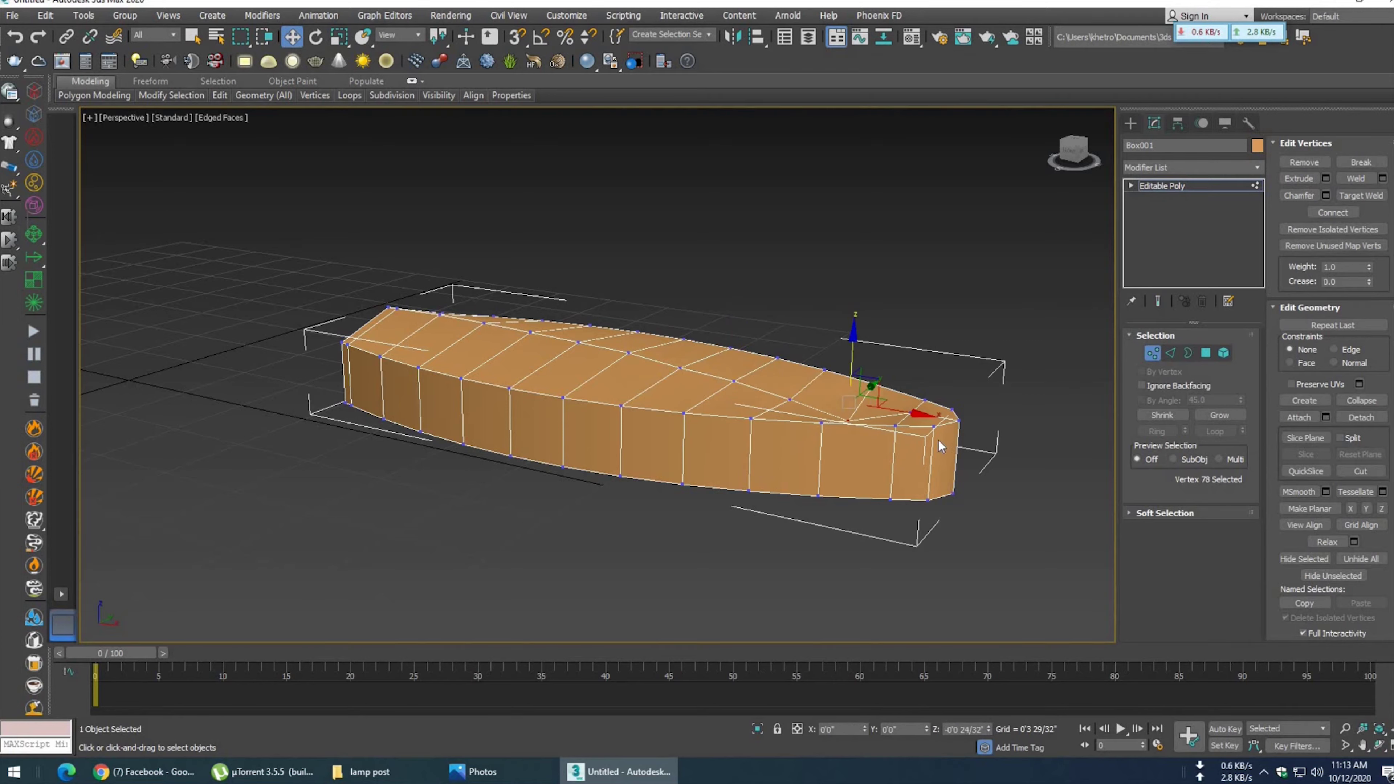
click(910, 412)
alt+middle_drag(915, 486, 913, 476)
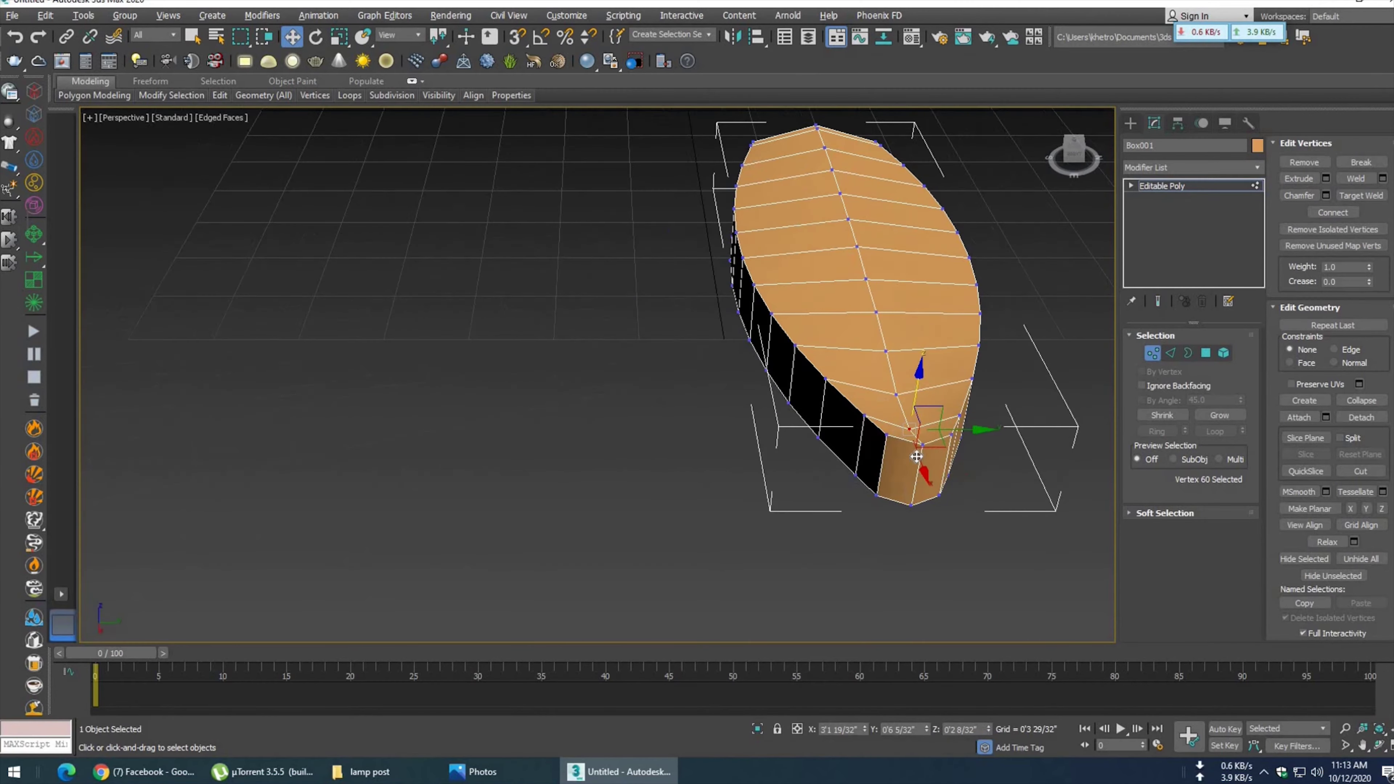
click(923, 444)
mouse_move(922, 445)
alt+middle_down()
mouse_move(889, 473)
mouse_move(878, 464)
alt+middle_up()
click(885, 439)
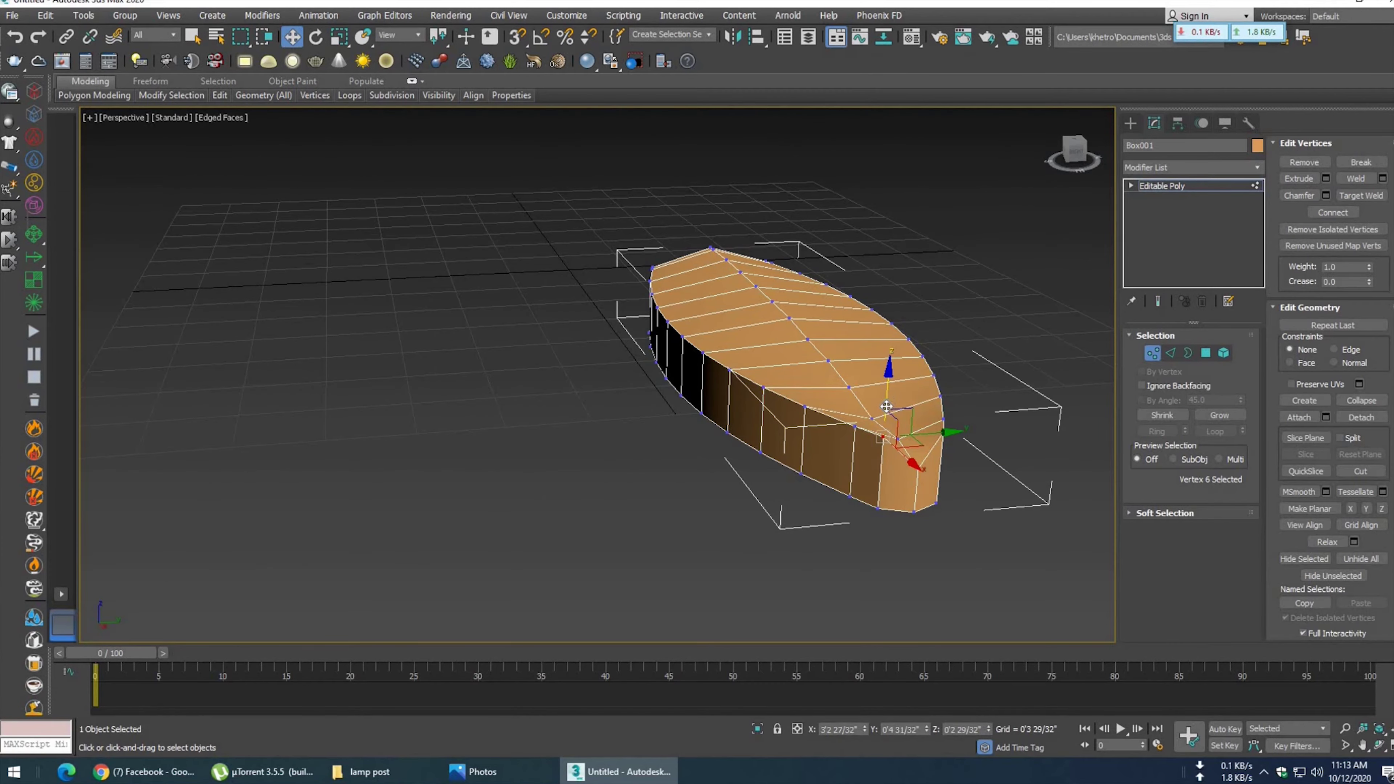
mouse_move(816, 438)
middle_down()
mouse_move(727, 476)
mouse_move(843, 457)
middle_up()
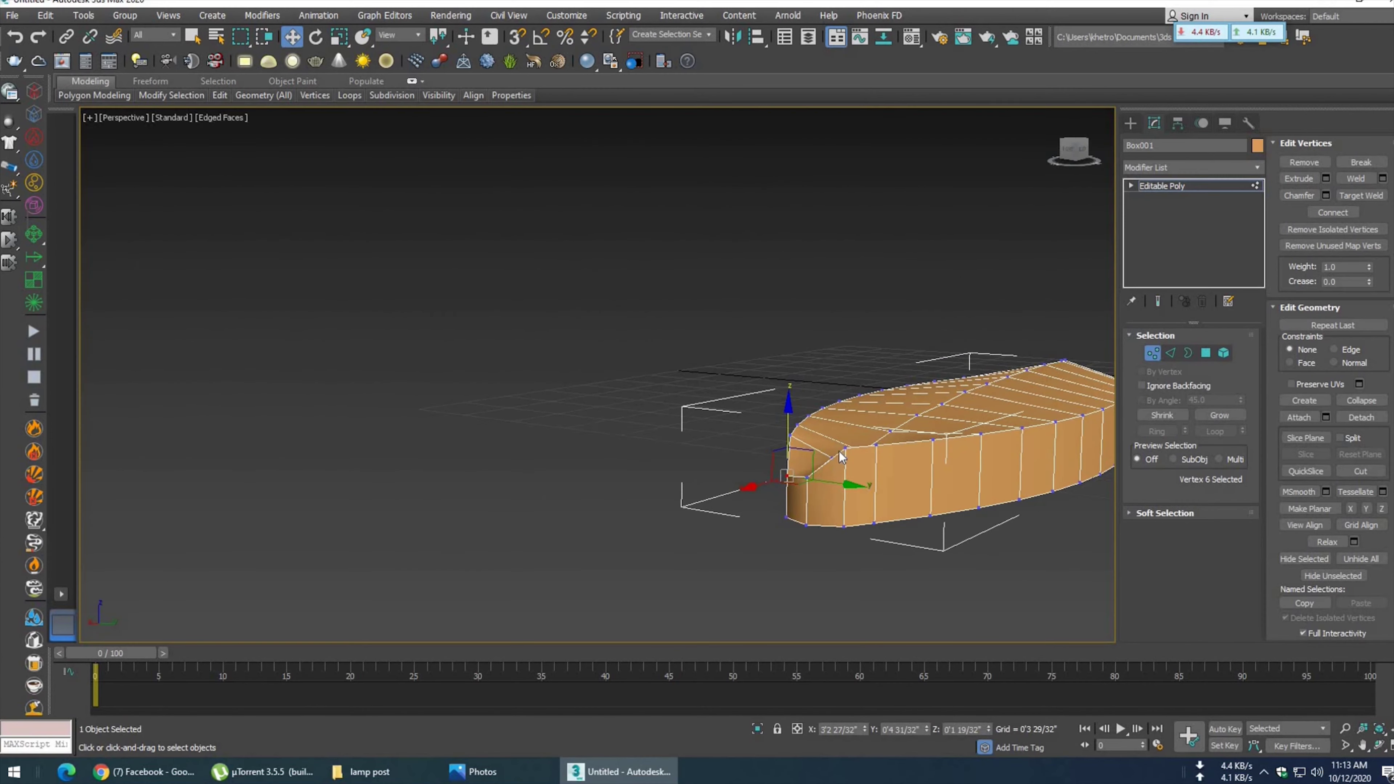
click(833, 454)
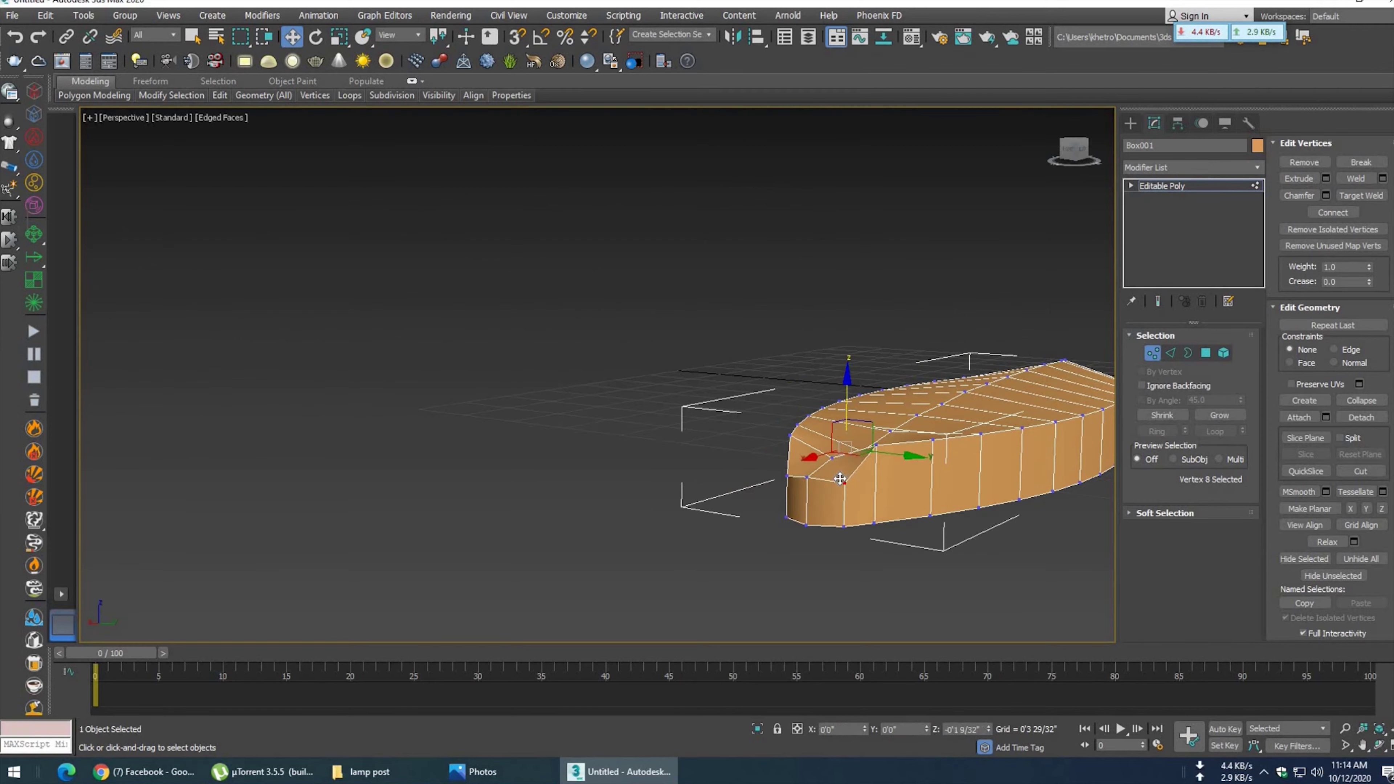
- Raise three tip vertices, then lower a single remaining tip vertex slightly
alt+middle_drag(840, 479, 859, 452)
ctrl+click(843, 434)
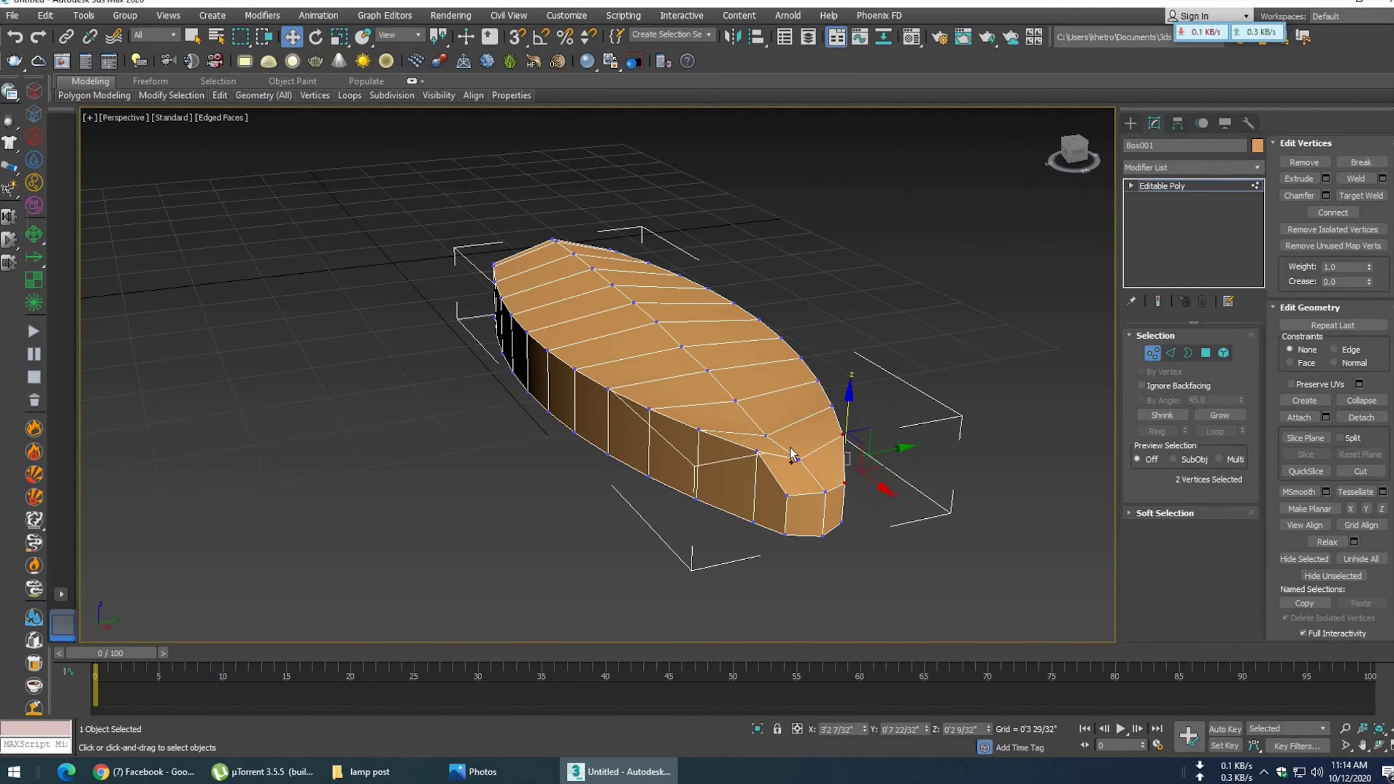
ctrl+click(757, 466)
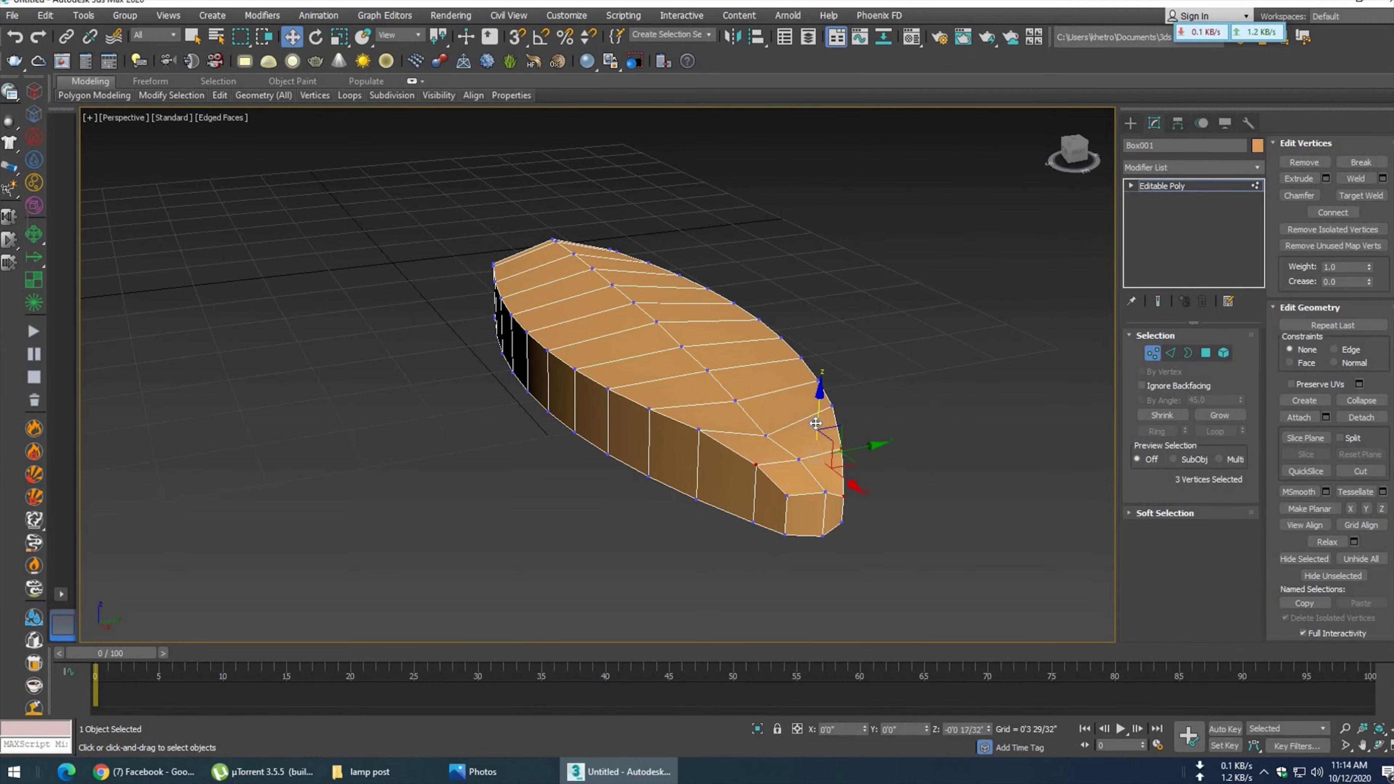
drag(816, 423, 835, 463)
alt+click(848, 486)
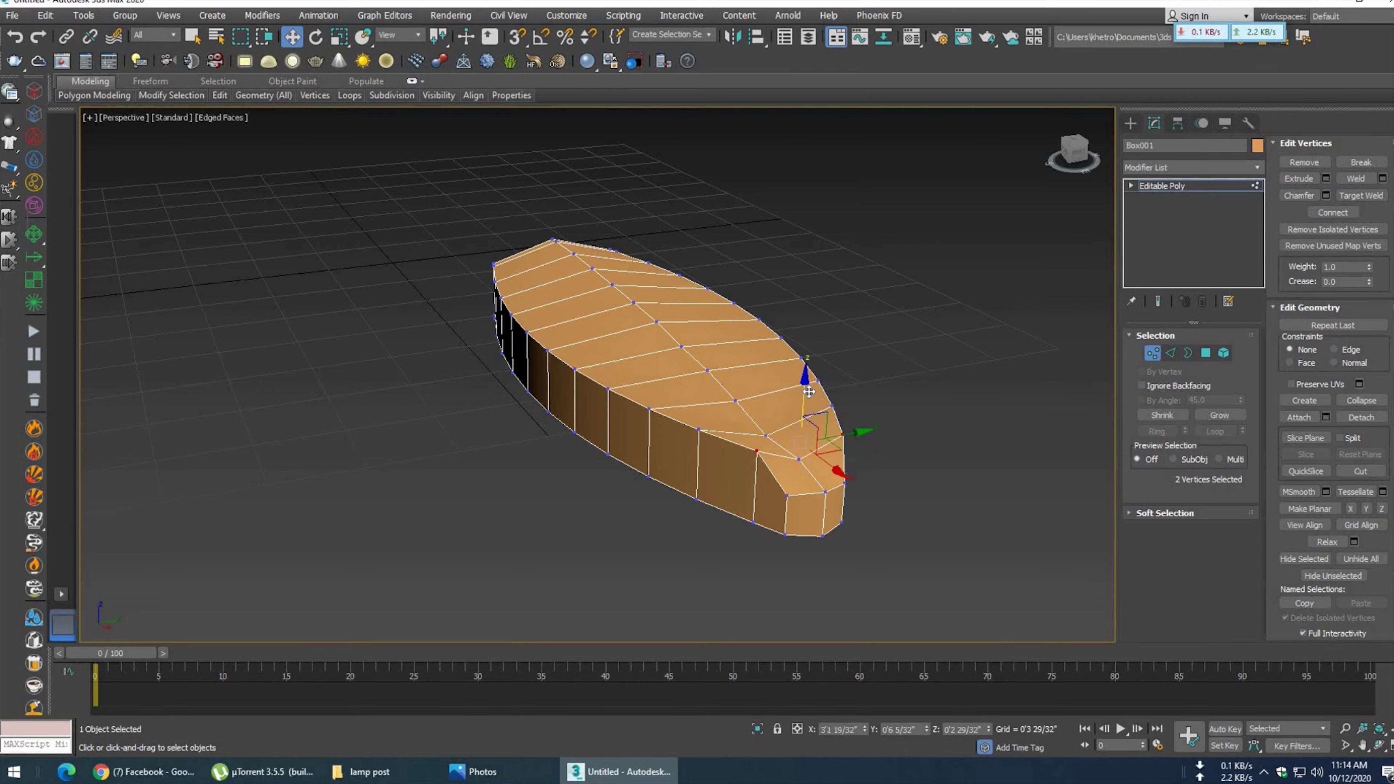
mouse_move(799, 400)
mouse_down()
mouse_move(795, 411)
mouse_move(768, 388)
mouse_up()
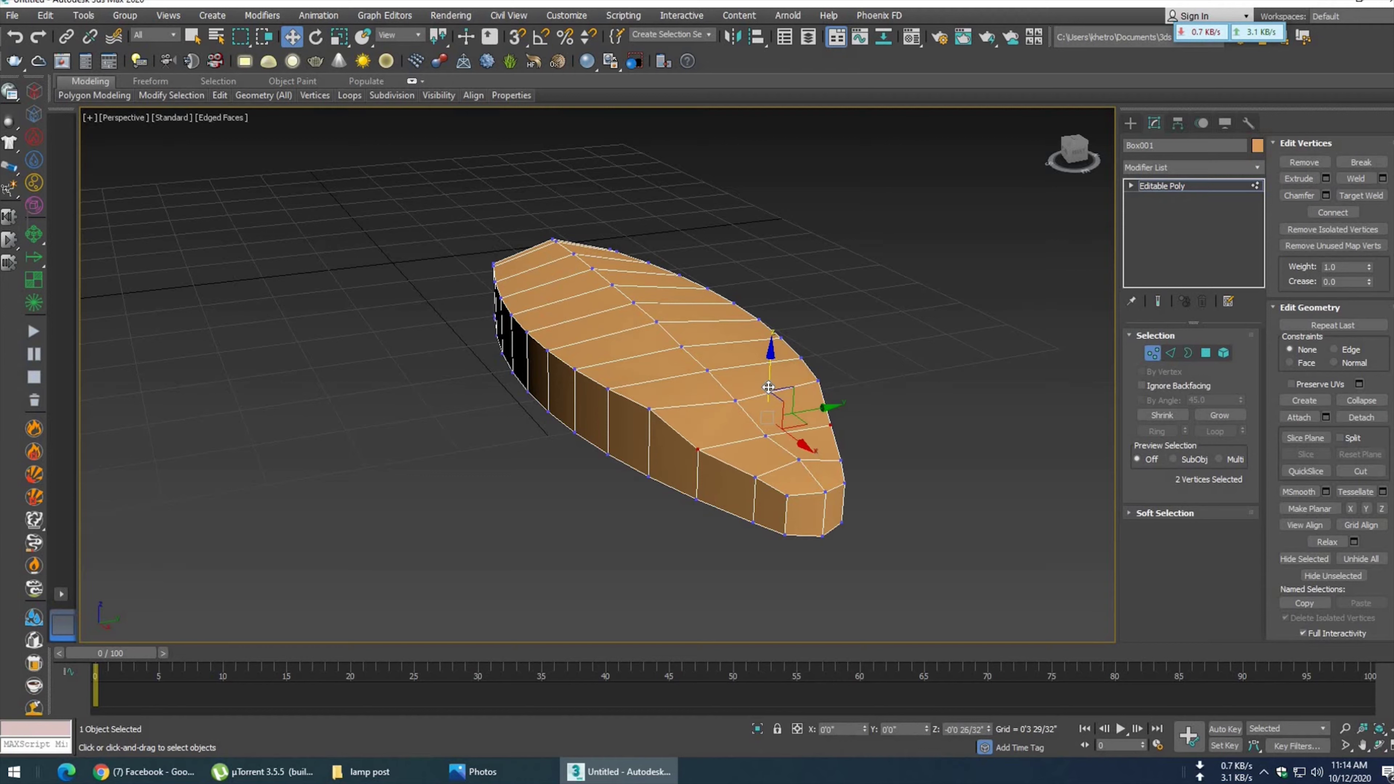
- Lower a pair of top-surface vertices so the top slopes toward the tip
click(652, 409)
key(ctrl+z)
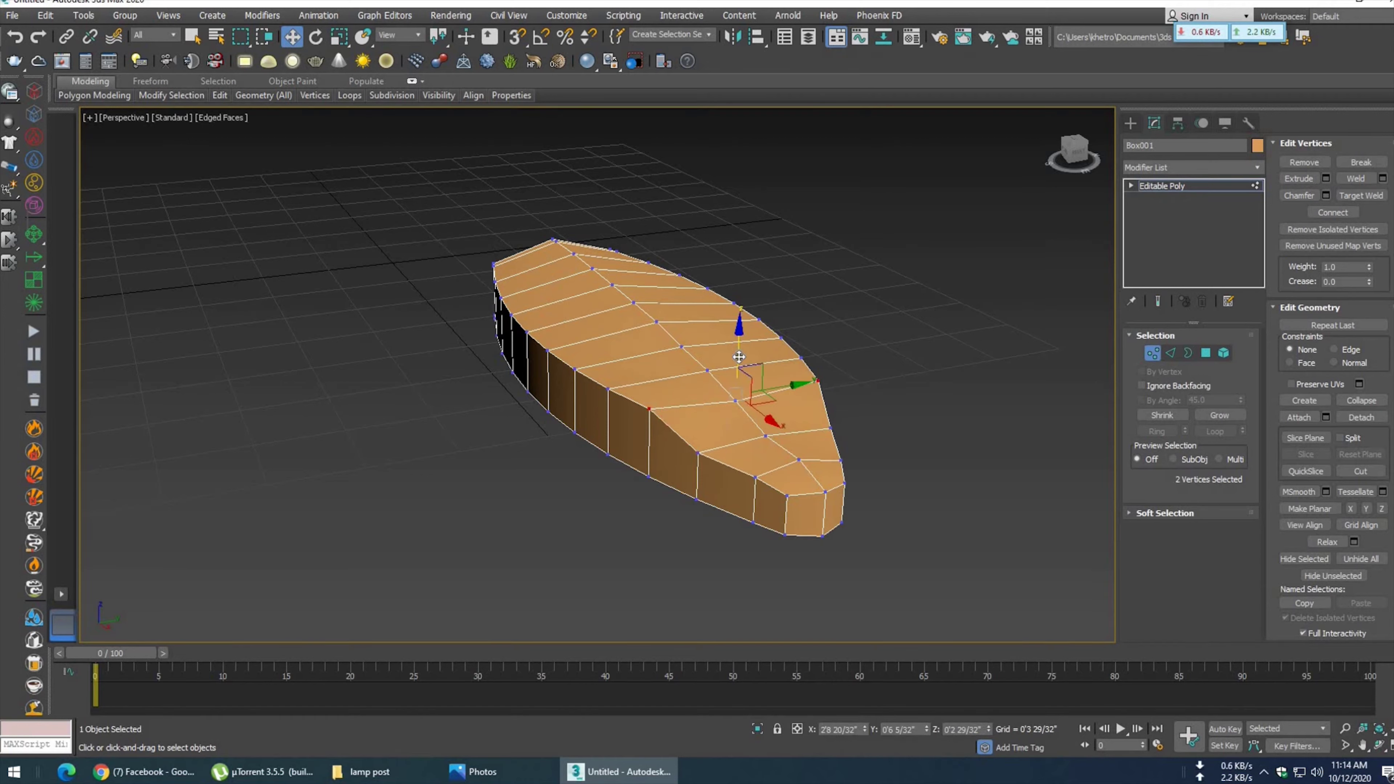
click(610, 390)
ctrl+click(801, 359)
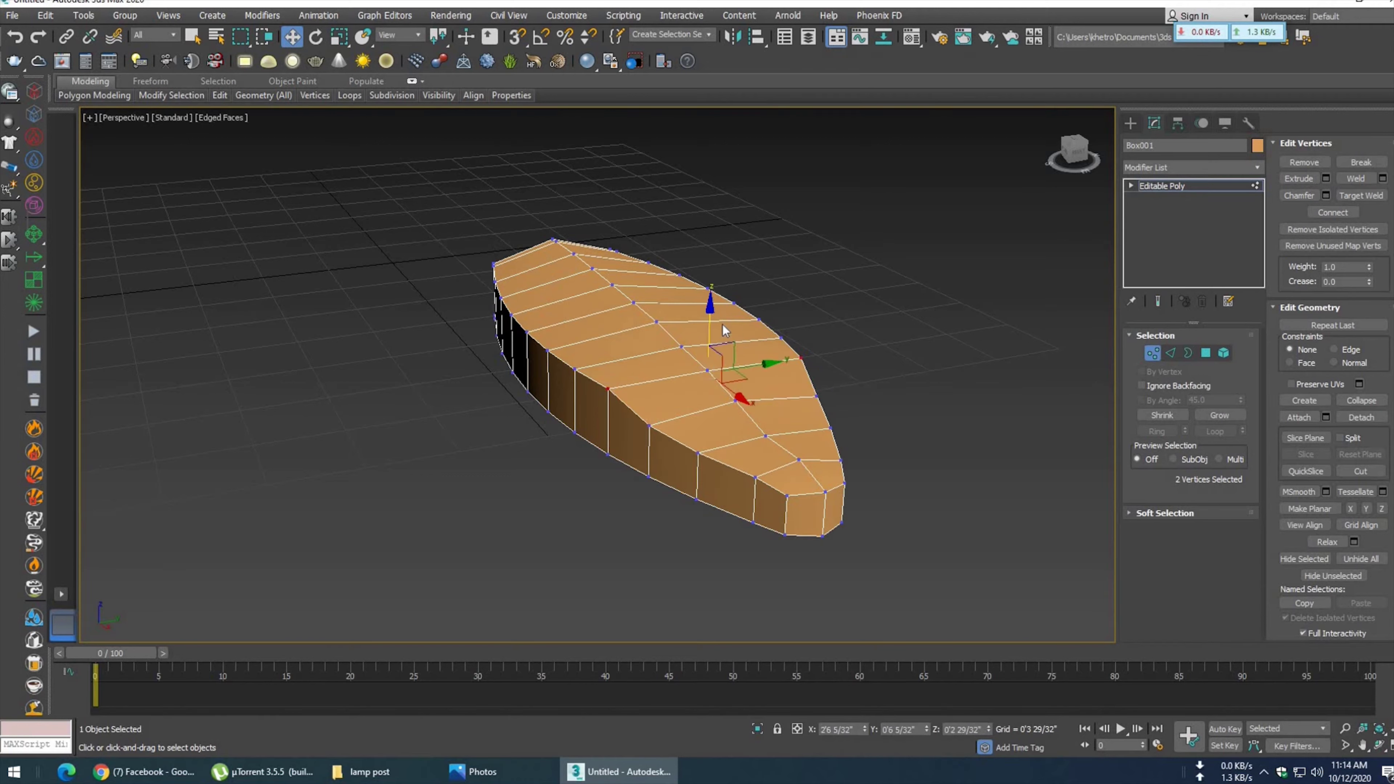
drag(707, 321, 708, 334)
mouse_move(767, 490)
alt+middle_down()
mouse_move(880, 473)
mouse_move(876, 402)
alt+middle_up()
click(876, 403)
- Select further vertices on the far edge and front end, checking the shell from above
mouse_move(748, 467)
alt+middle_down()
mouse_move(804, 463)
mouse_move(682, 486)
mouse_move(657, 471)
mouse_move(682, 482)
mouse_move(656, 430)
alt+middle_up()
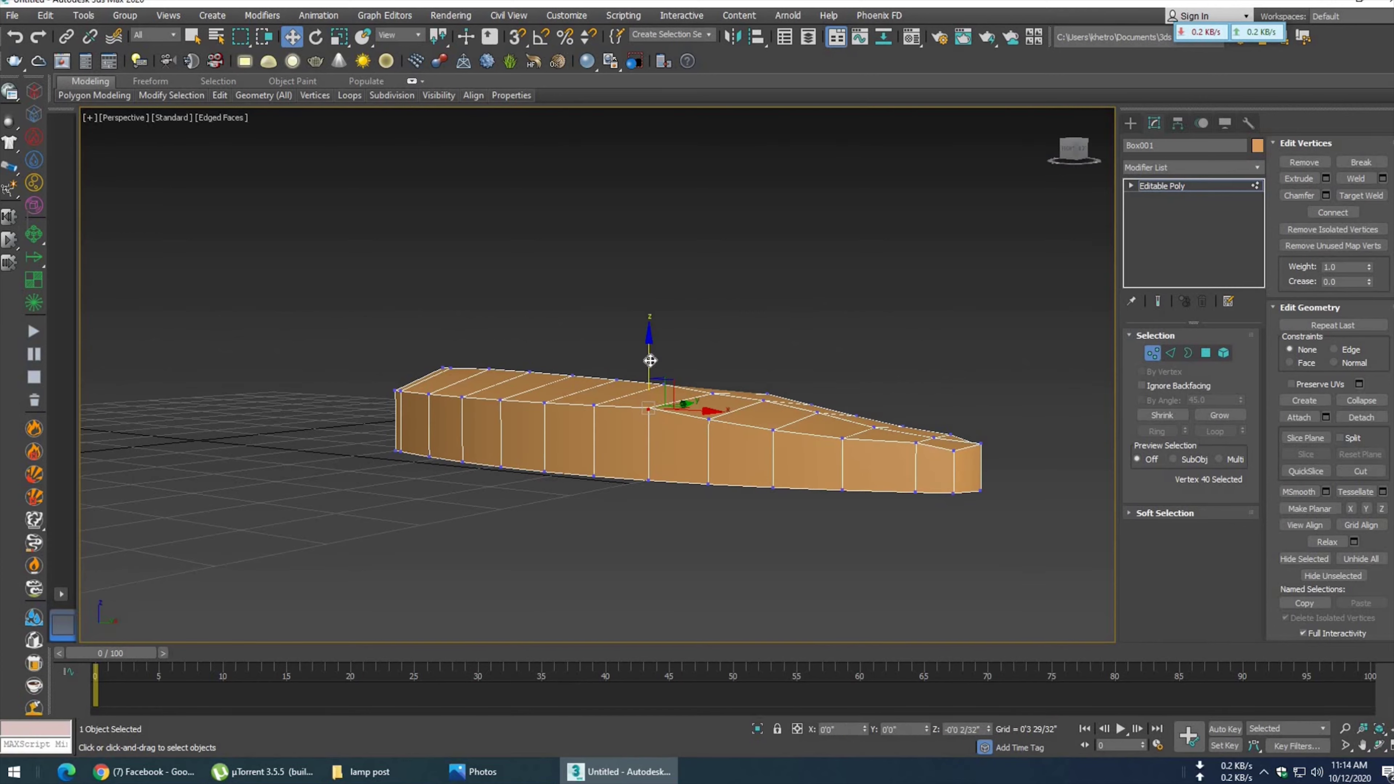
mouse_move(734, 450)
alt+middle_down()
mouse_move(856, 396)
mouse_move(847, 483)
mouse_move(840, 459)
alt+middle_up()
click(900, 408)
click(836, 460)
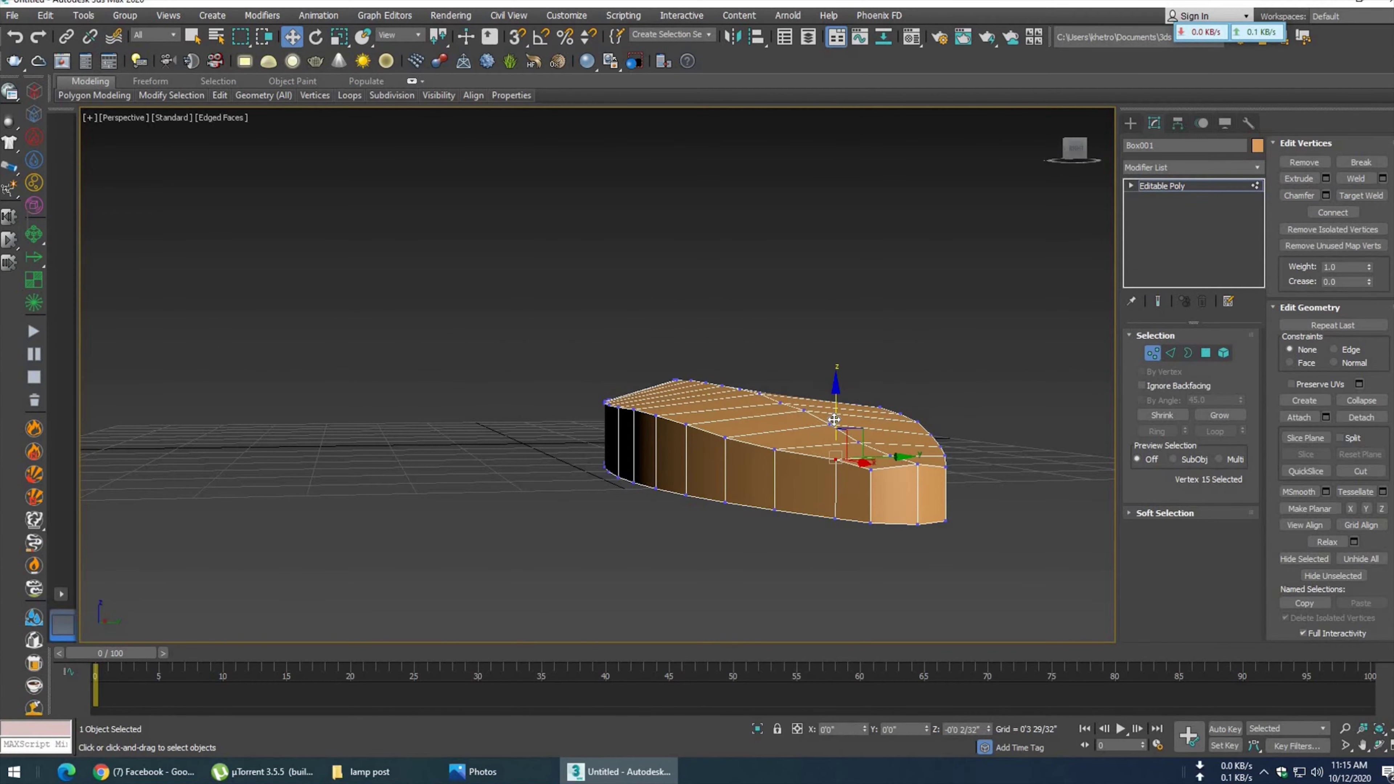
alt+middle_drag(878, 511, 796, 508)
click(794, 461)
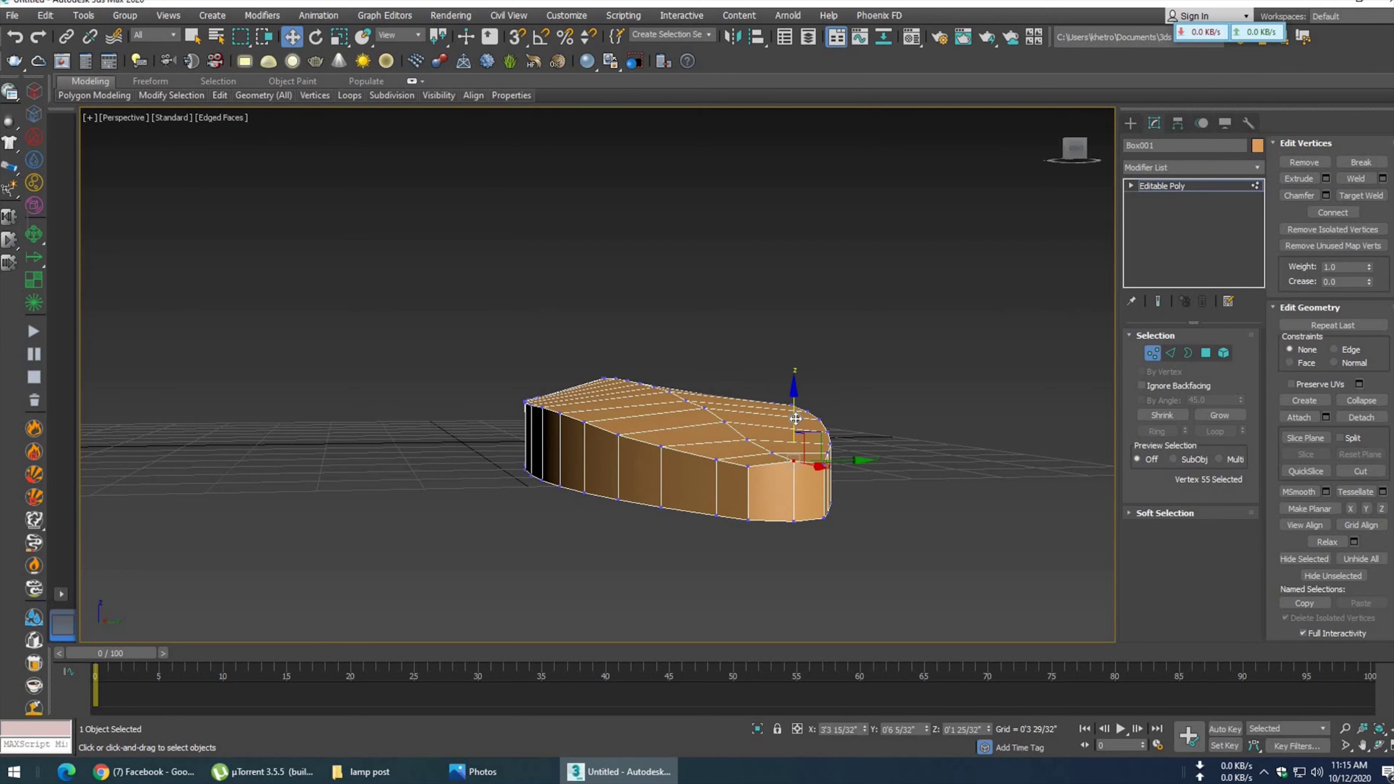
alt+middle_drag(741, 509, 1246, 560)
scroll(1299, 397, down, 8)
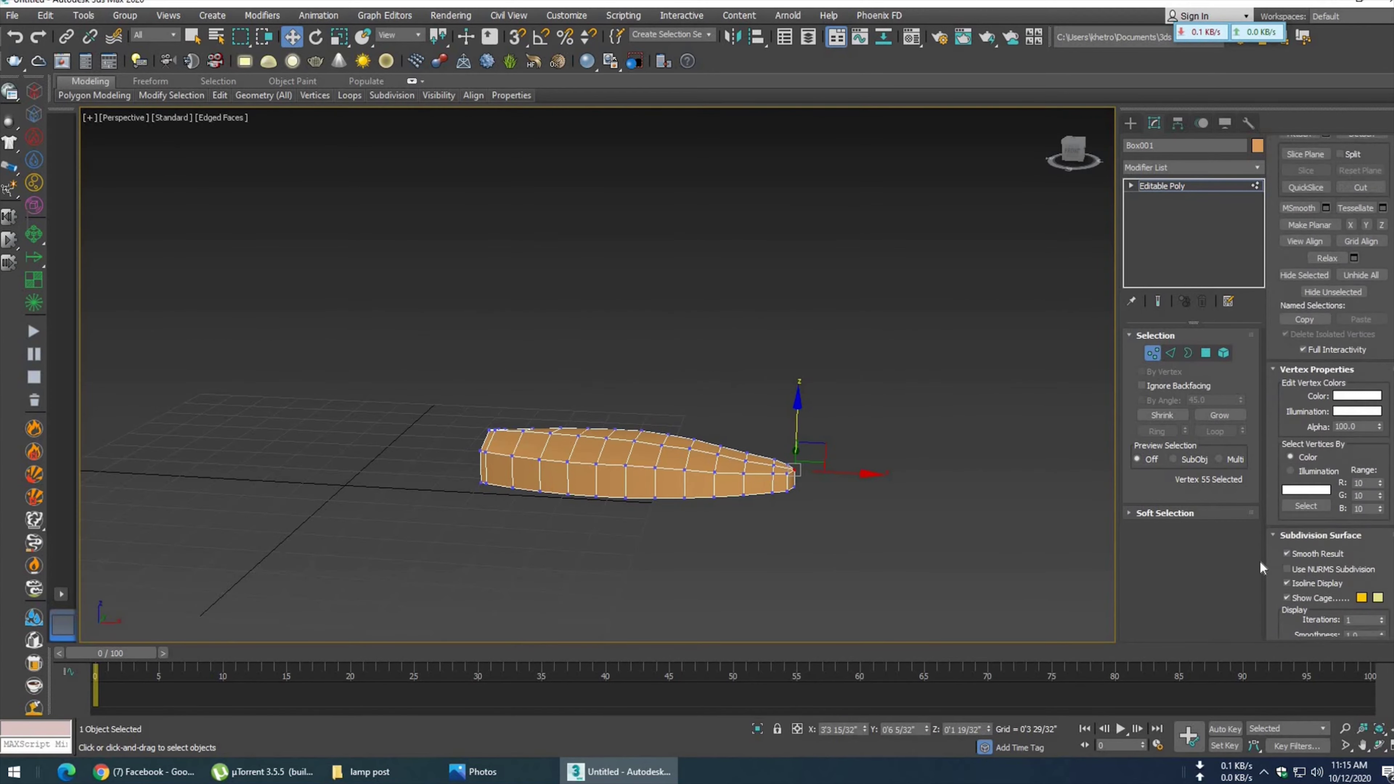
scroll(1263, 560, down, 1)
click(1286, 544)
mouse_move(740, 520)
alt+middle_down()
mouse_move(832, 542)
mouse_move(809, 493)
mouse_move(635, 508)
mouse_move(799, 414)
mouse_move(714, 428)
mouse_move(631, 467)
alt+middle_up()
click(526, 769)
click(526, 769)
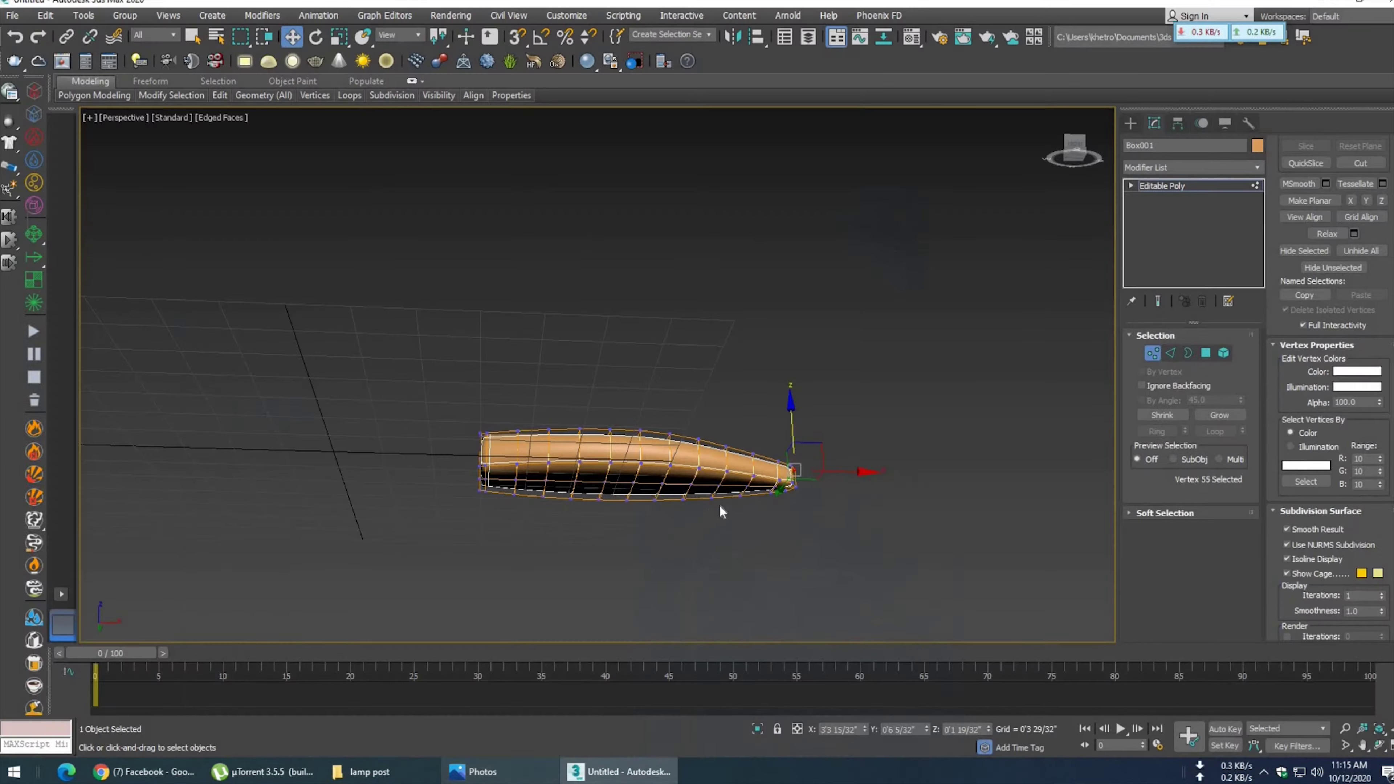
alt+middle_drag(640, 560, 688, 472)
scroll(714, 405, up, 4)
mouse_move(713, 404)
alt+middle_down()
mouse_move(676, 452)
mouse_move(770, 397)
mouse_move(710, 445)
mouse_move(679, 442)
mouse_move(697, 440)
mouse_move(689, 484)
alt+middle_up()
scroll(689, 483, down, 5)
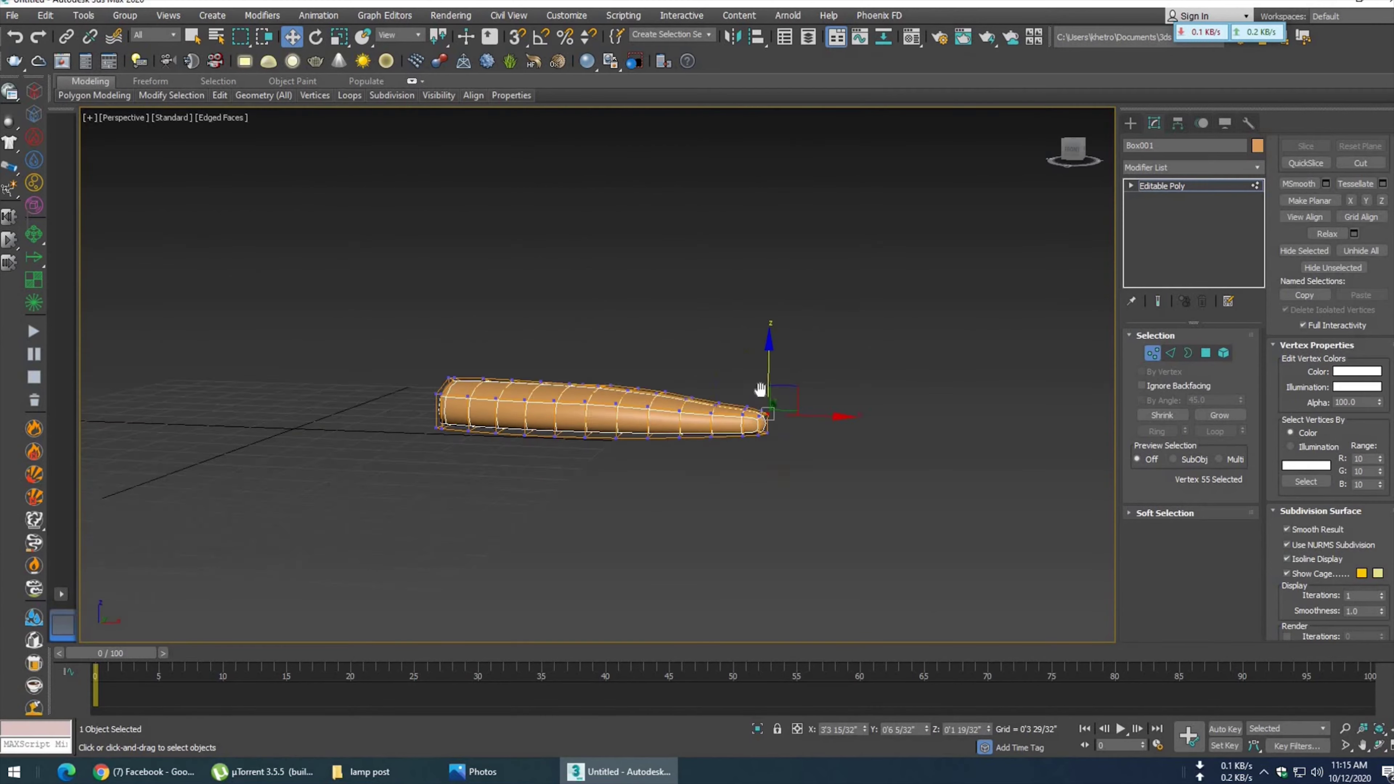
click(477, 772)
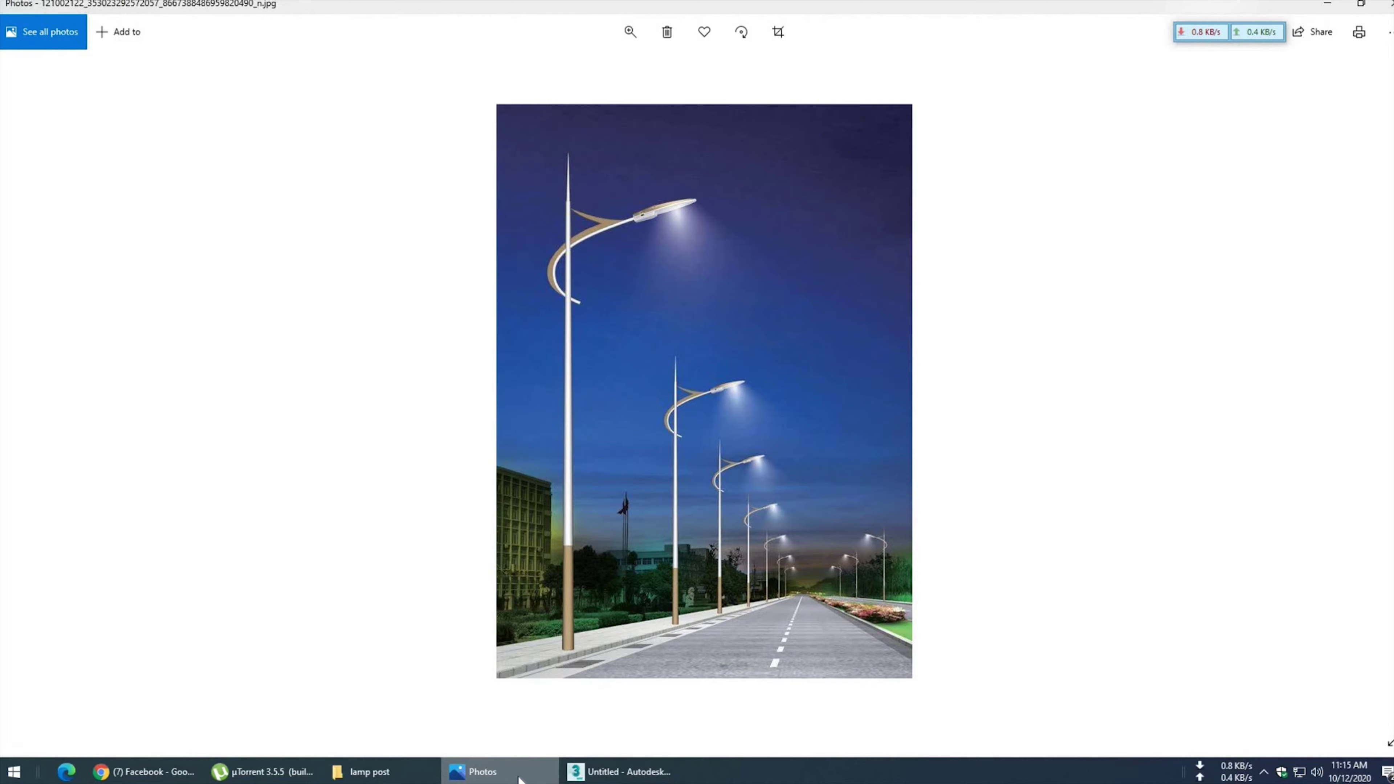
click(521, 775)
click(1288, 545)
alt+middle_drag(802, 420, 765, 398)
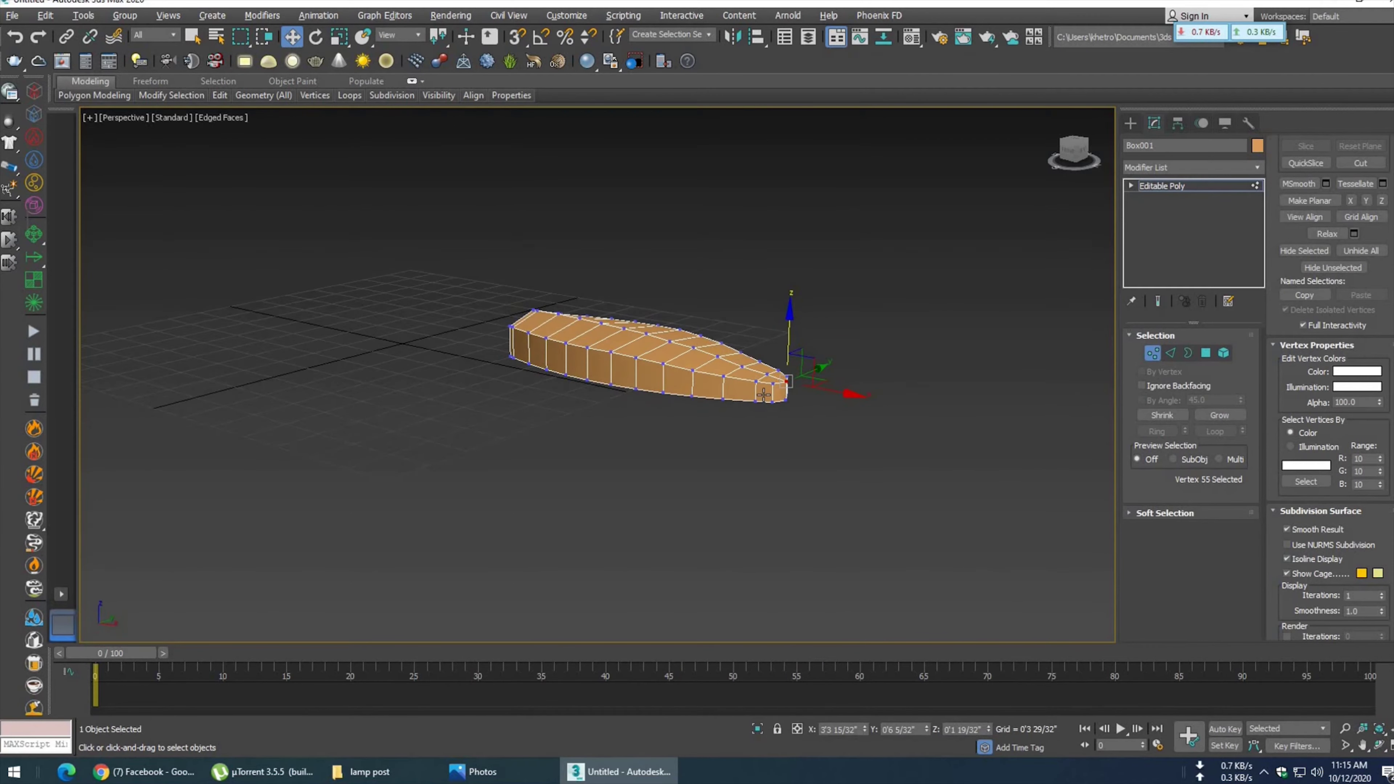
- Lower two front vertices of the tapered shell slightly
scroll(765, 398, up, 2)
scroll(766, 406, up, 2)
scroll(769, 432, down, 3)
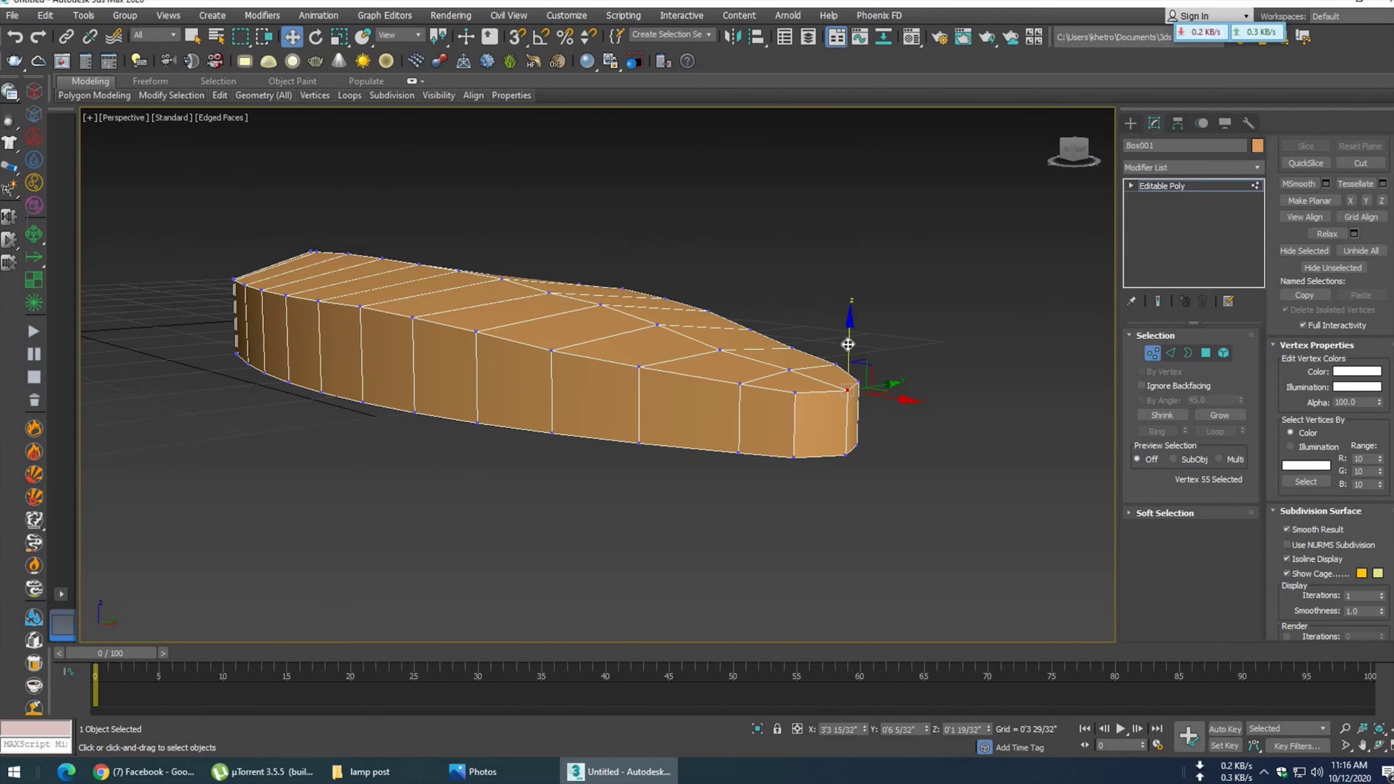
click(795, 395)
alt+middle_drag(794, 394, 892, 416)
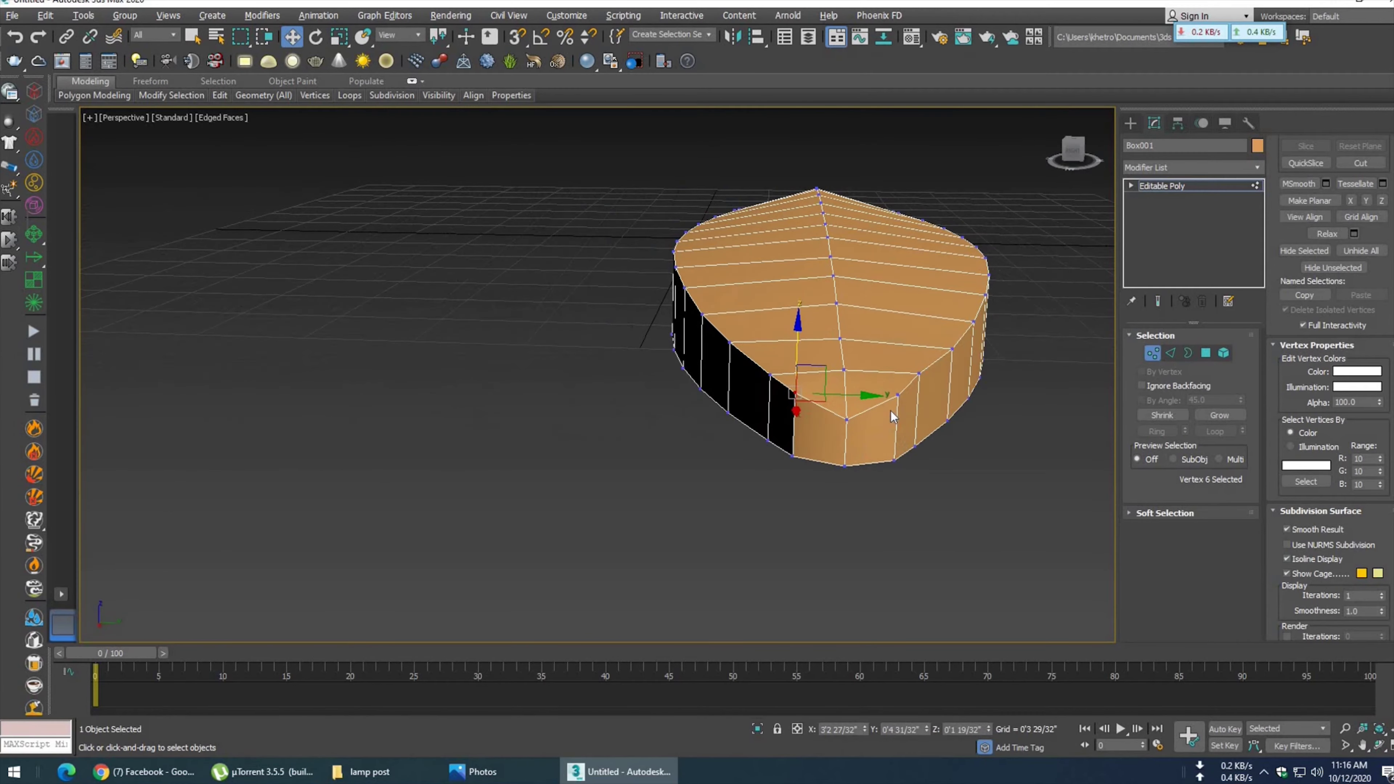
ctrl+click(897, 407)
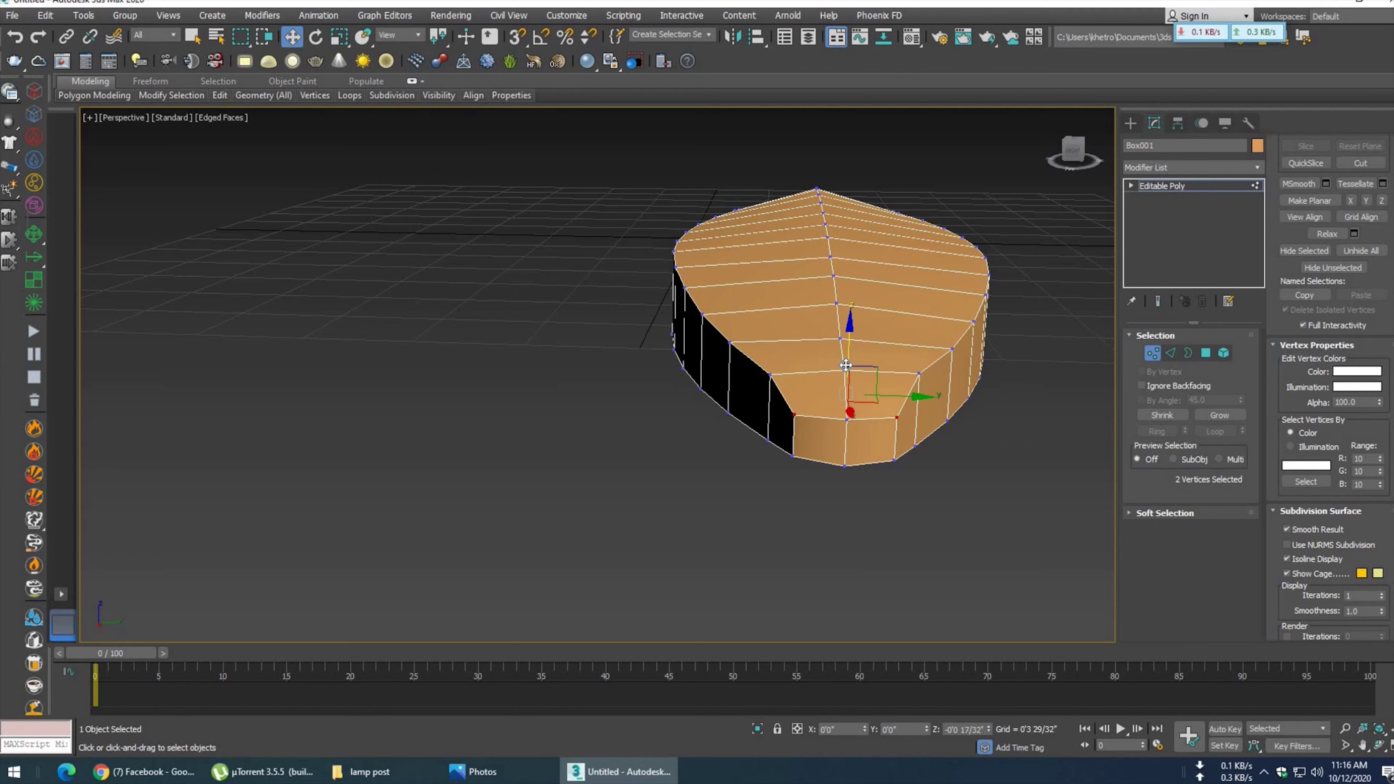
mouse_move(765, 391)
alt+middle_down()
mouse_move(886, 401)
mouse_move(843, 371)
alt+middle_up()
drag(847, 325, 845, 341)
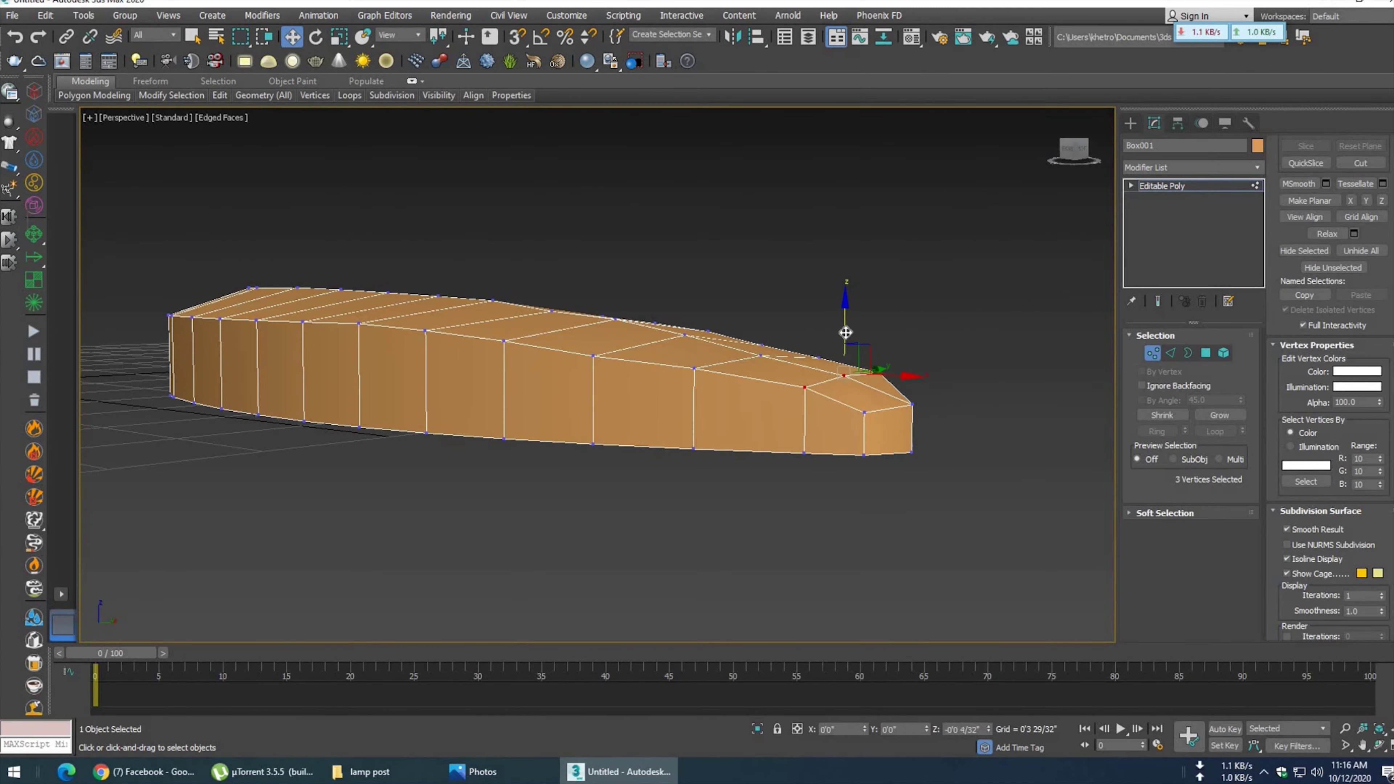
- Lower the selected vertices near the tip further, viewed up close
scroll(794, 399, up, 3)
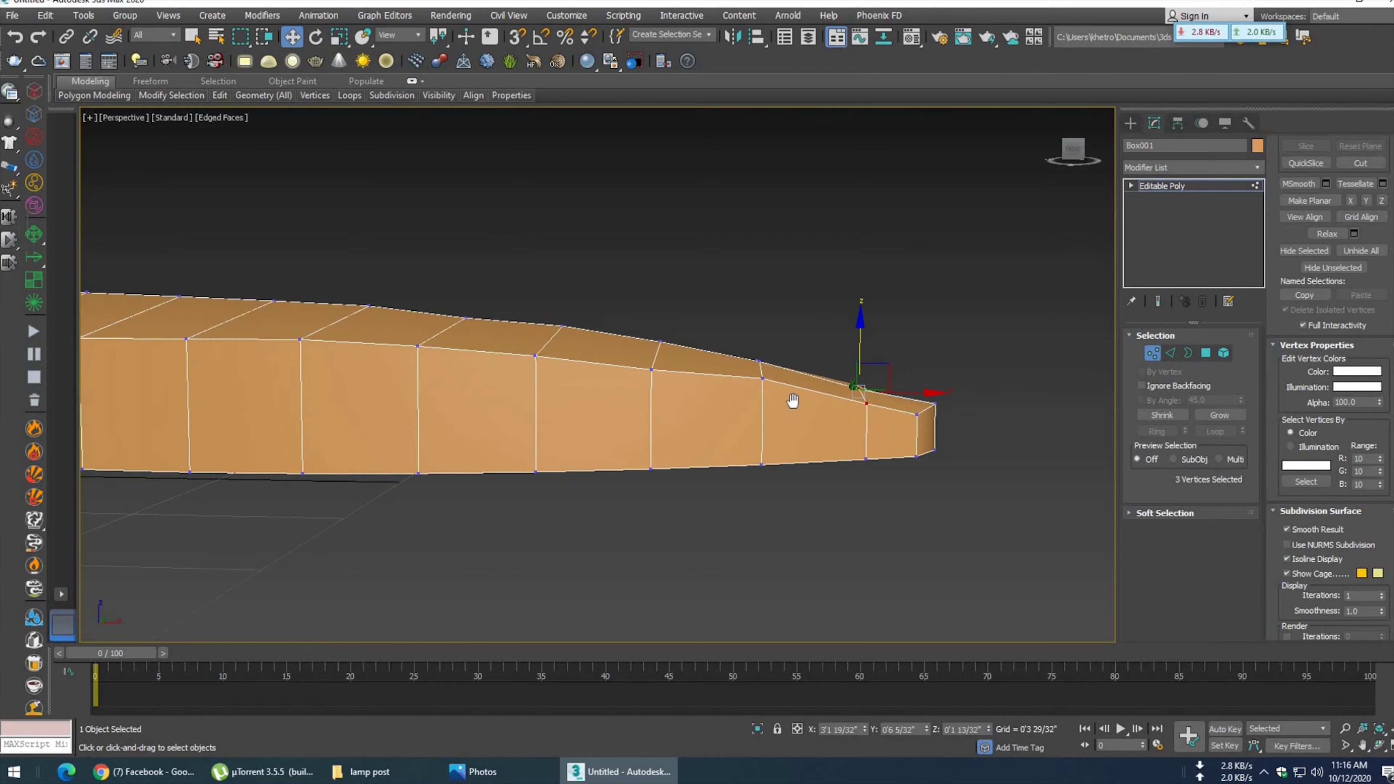
mouse_move(787, 399)
middle_down()
mouse_move(772, 409)
mouse_move(734, 390)
middle_up()
mouse_move(734, 390)
mouse_down()
mouse_move(782, 321)
mouse_move(764, 318)
mouse_up()
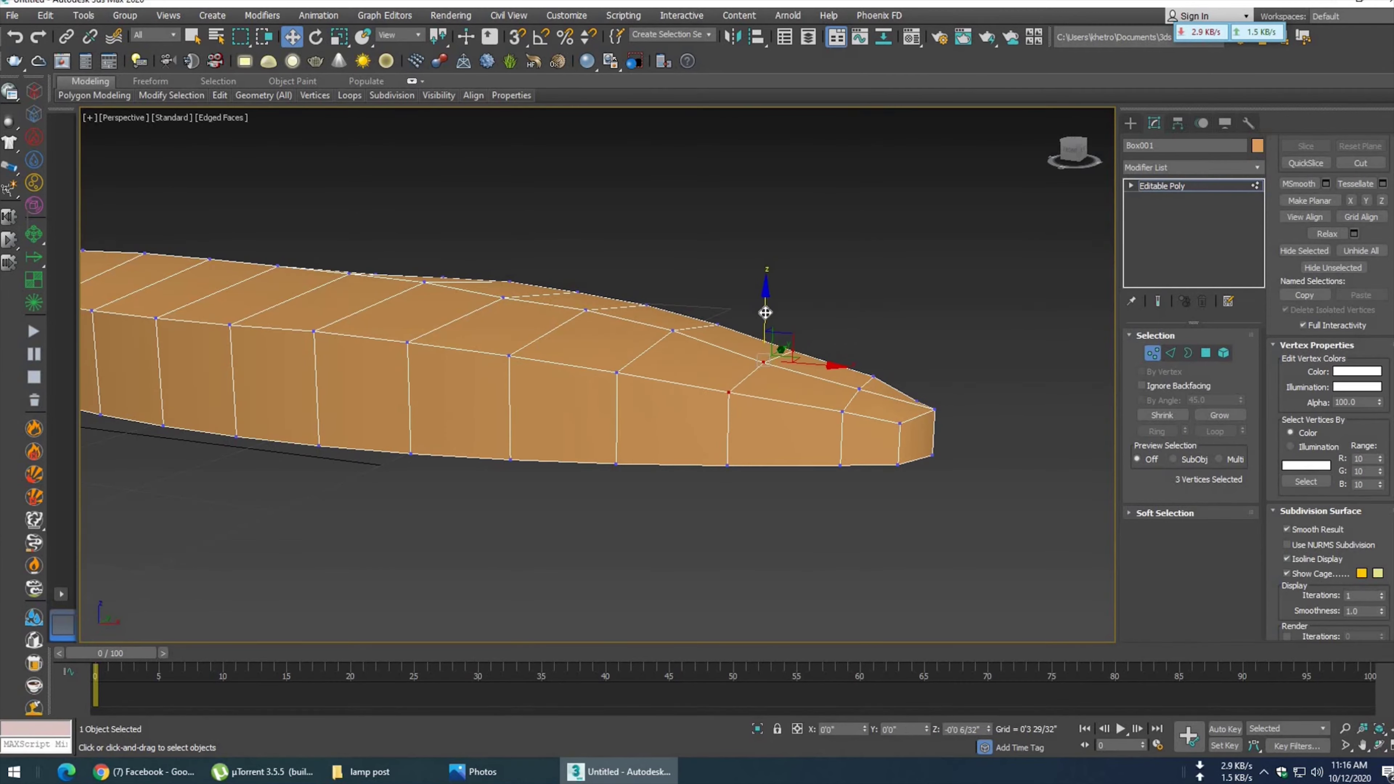
mouse_move(758, 406)
alt+middle_down()
mouse_move(776, 392)
mouse_move(746, 378)
mouse_move(769, 330)
alt+middle_up()
- Nudge three top vertices toward the tip vertically, then bring up the lamp-post photo
click(653, 359)
ctrl+click(794, 324)
ctrl+click(731, 328)
mouse_move(712, 396)
alt+middle_down()
mouse_move(778, 405)
mouse_move(817, 434)
alt+middle_up()
scroll(759, 389, up, 3)
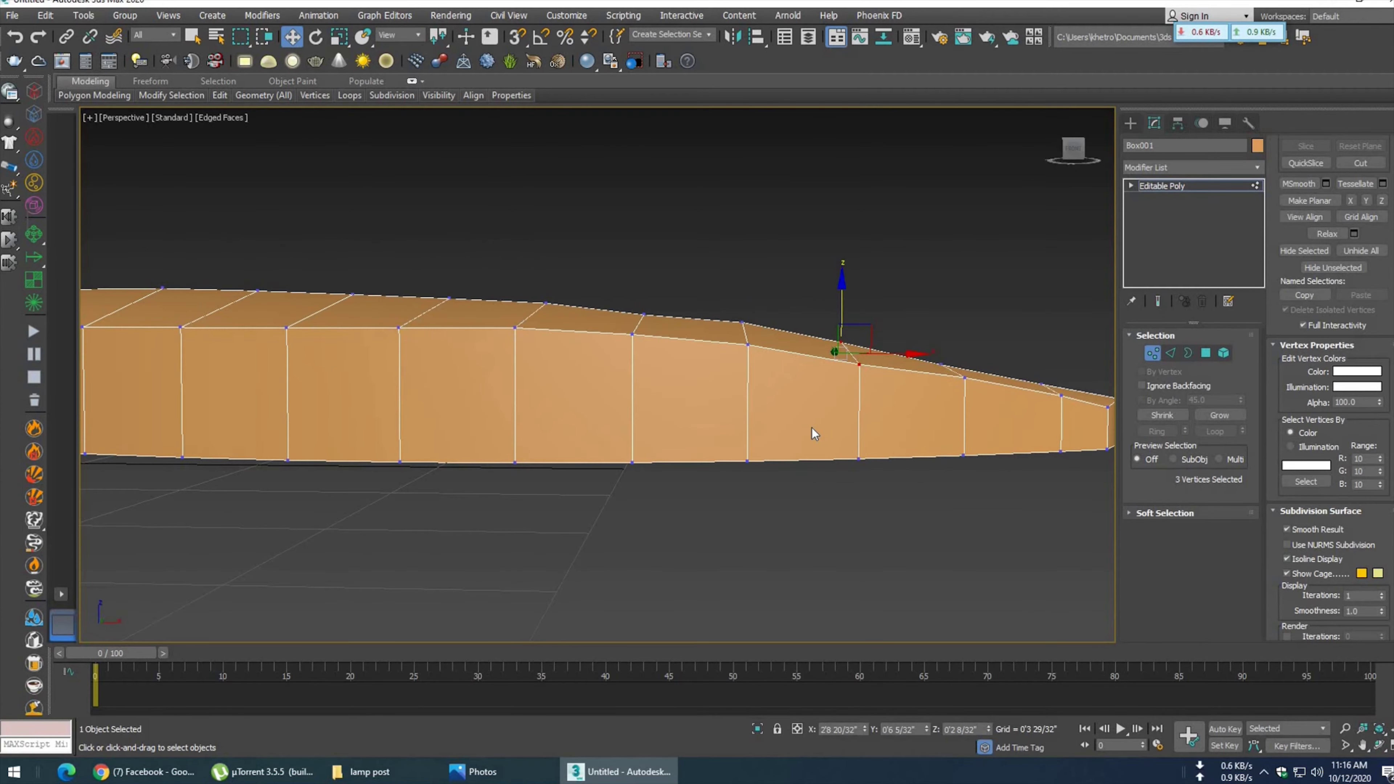
alt+middle_drag(729, 430, 763, 330)
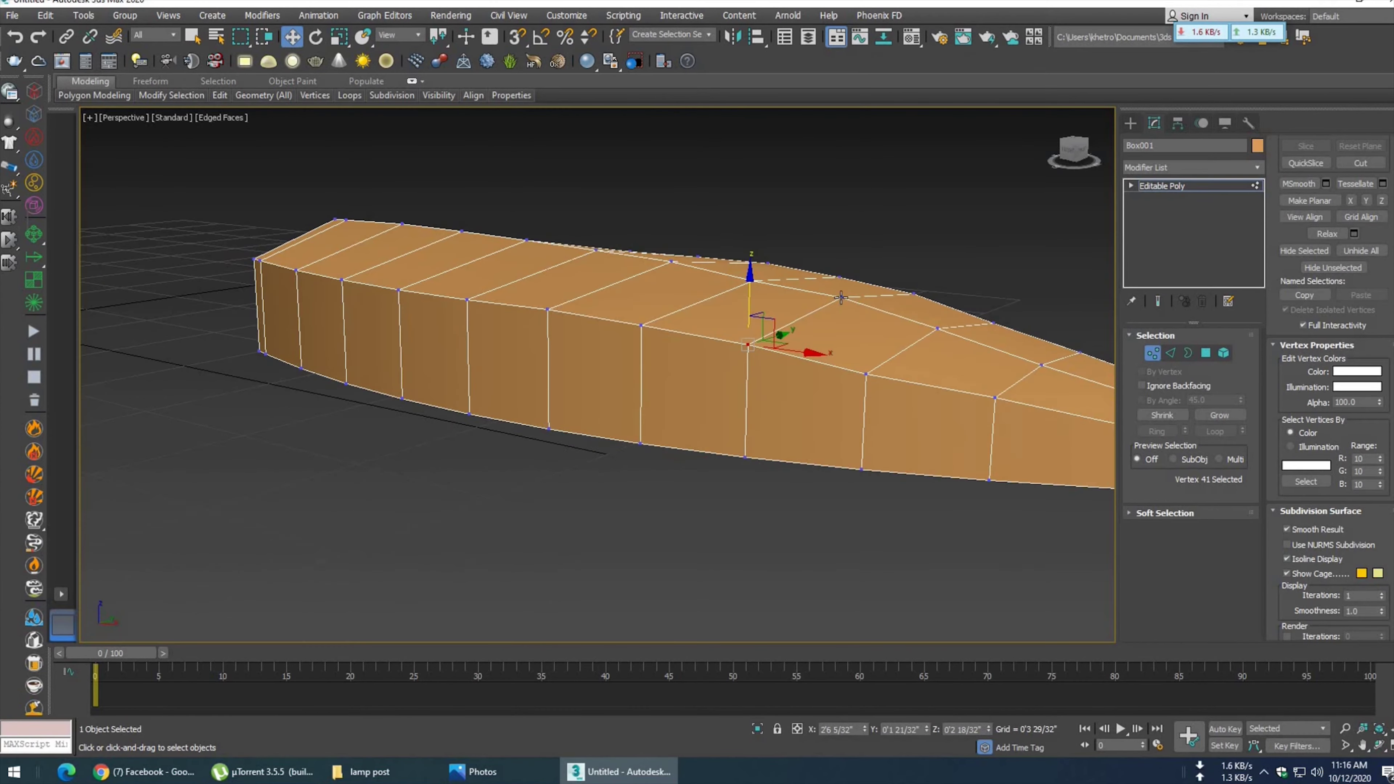
drag(845, 254, 844, 261)
alt+middle_drag(647, 352, 692, 359)
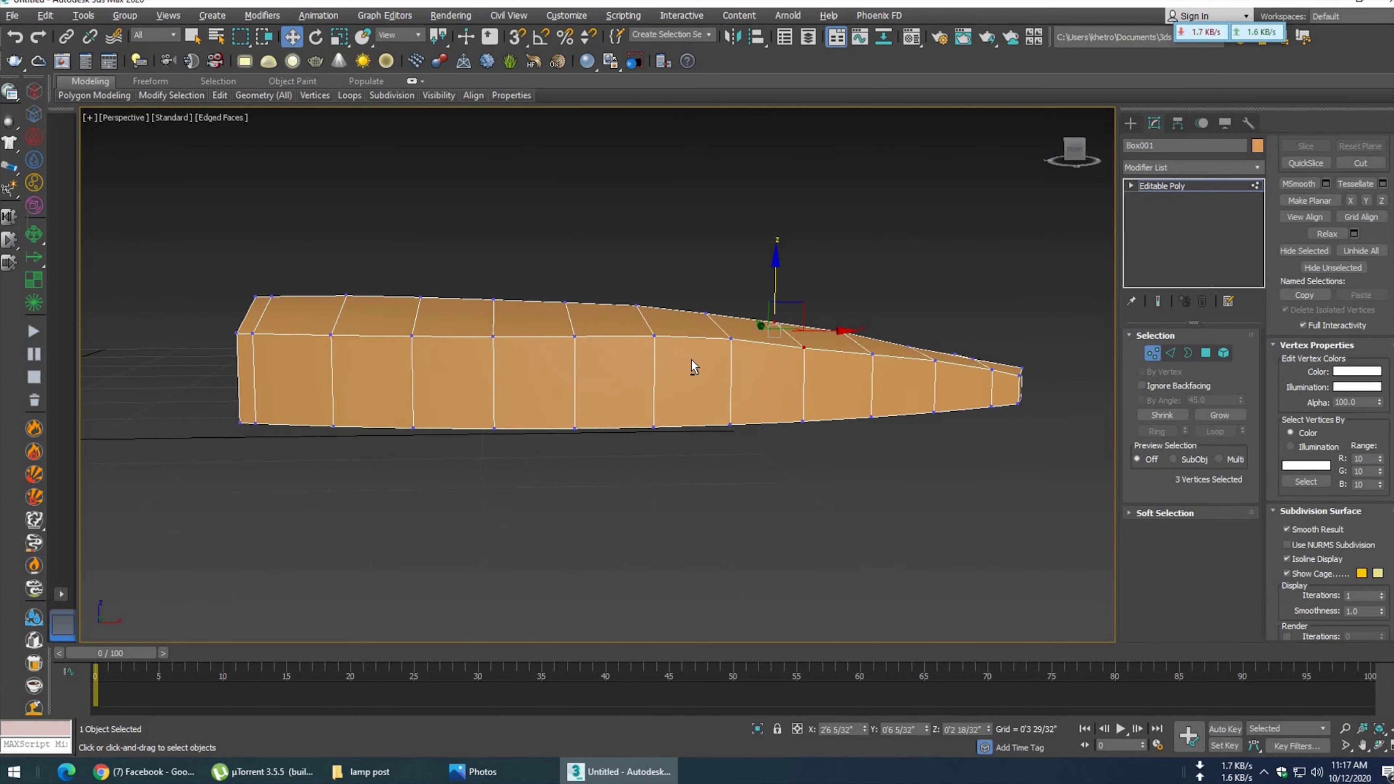
click(516, 777)
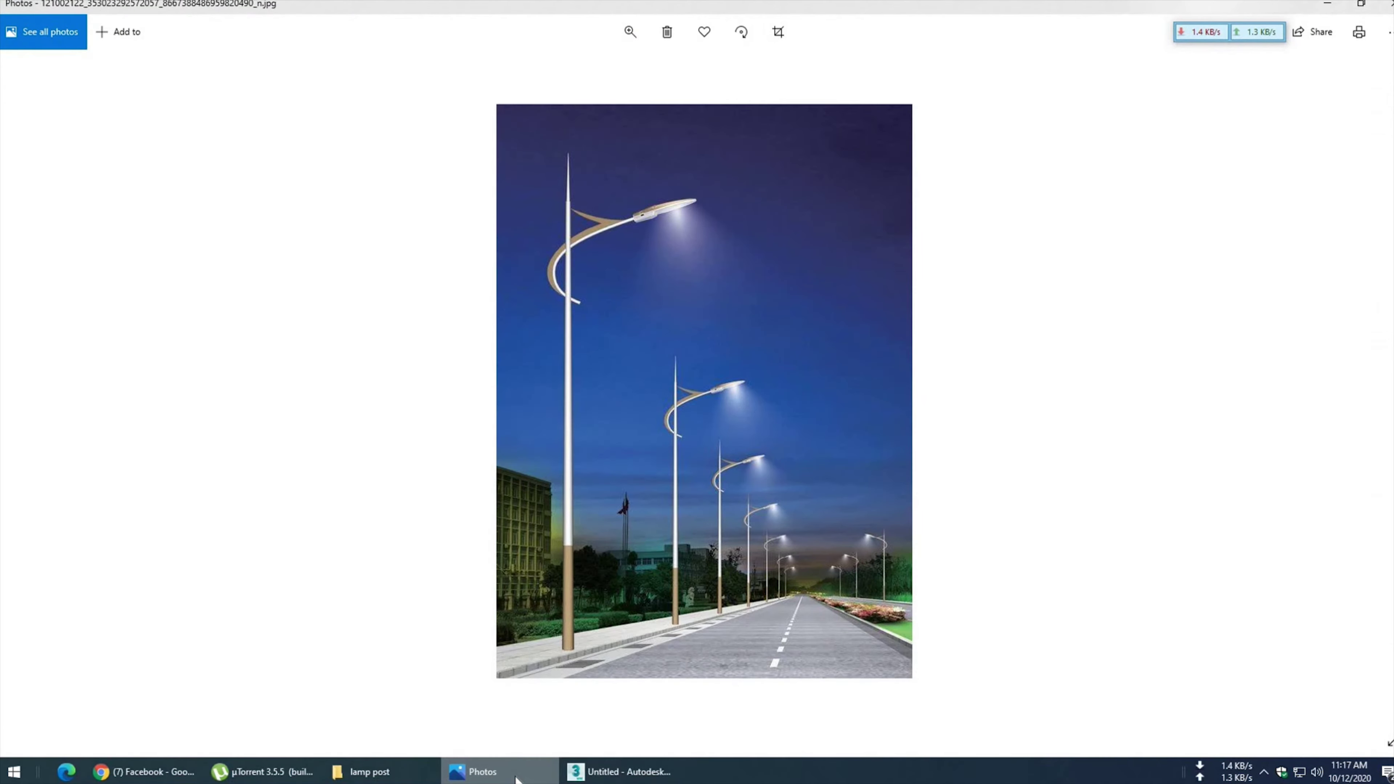
- Preview the lamp-head shell with Use NURMS Subdivision switched on
click(516, 777)
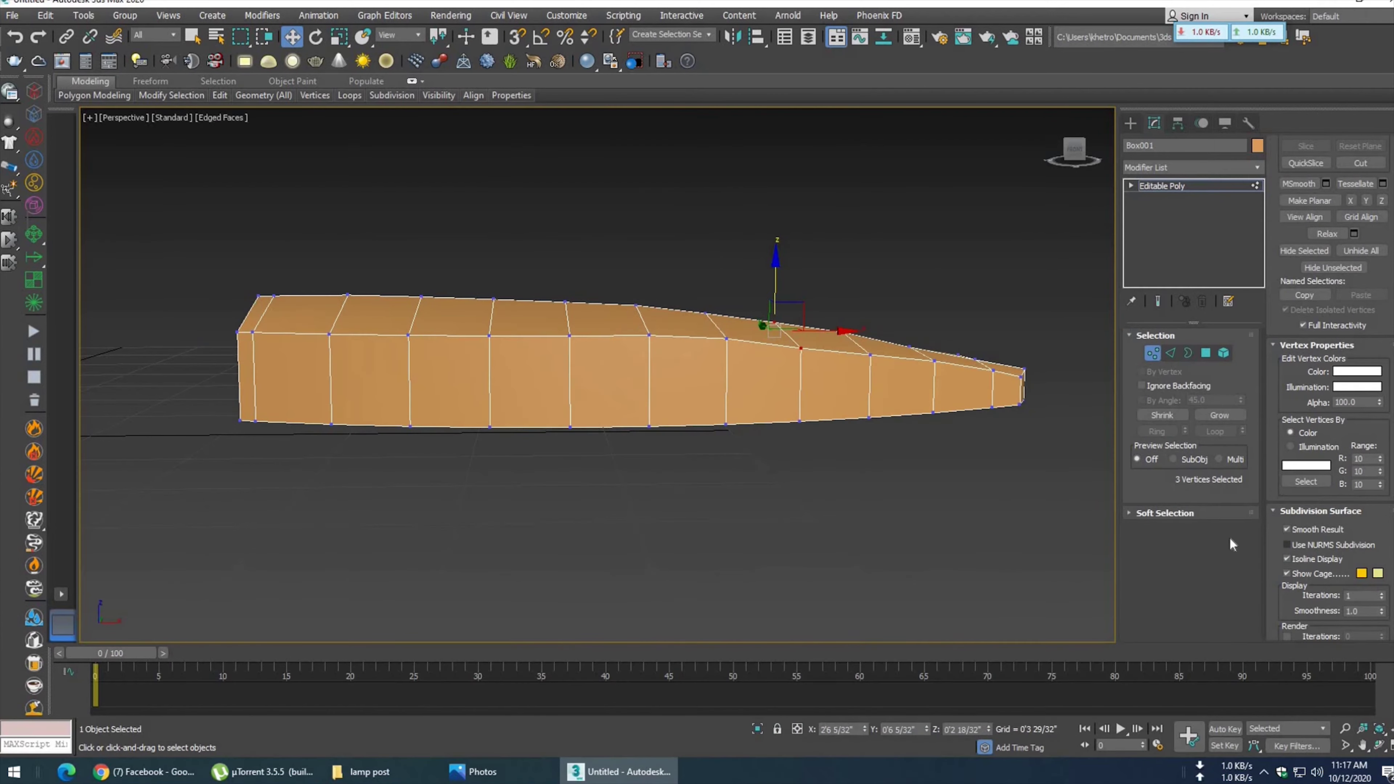
click(1287, 544)
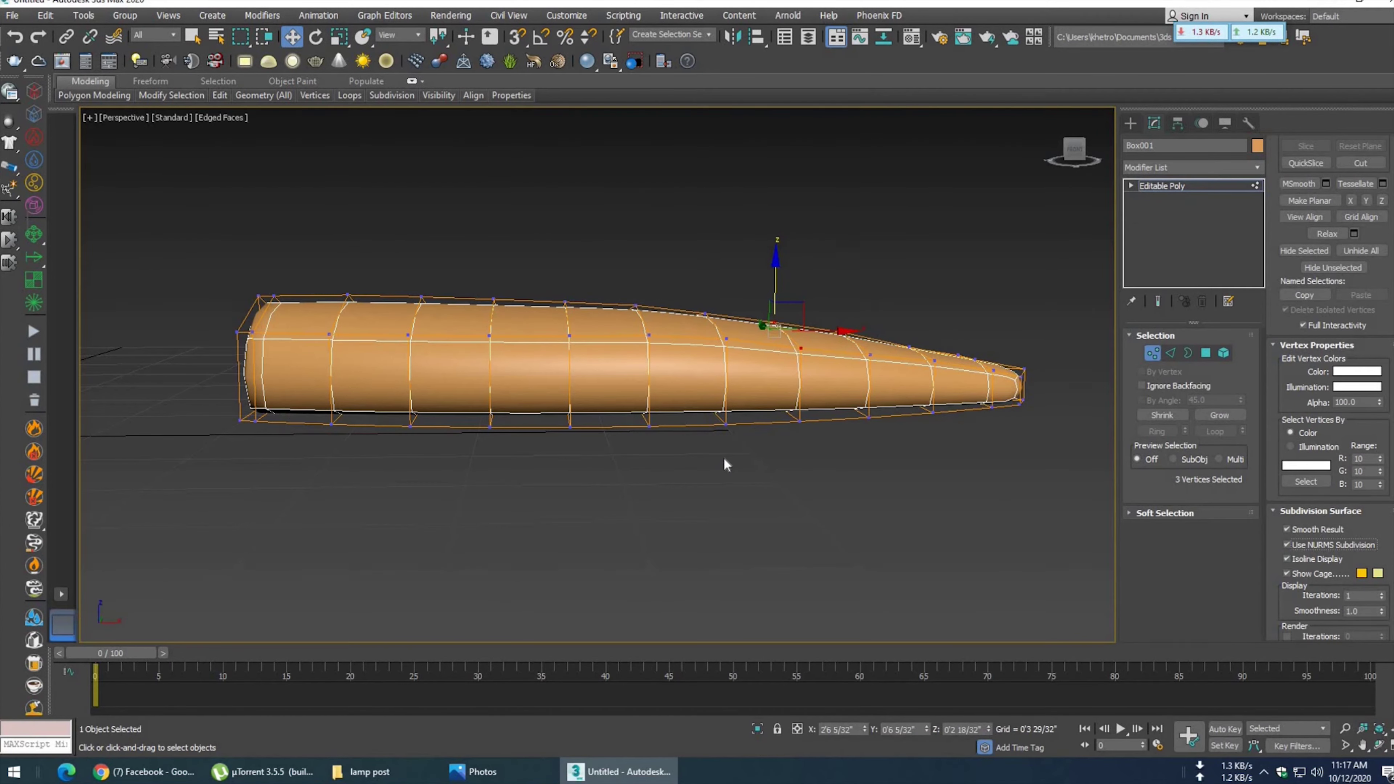
scroll(721, 458, up, 5)
scroll(669, 486, down, 6)
mouse_move(719, 389)
alt+middle_down()
mouse_move(678, 361)
mouse_move(706, 391)
alt+middle_up()
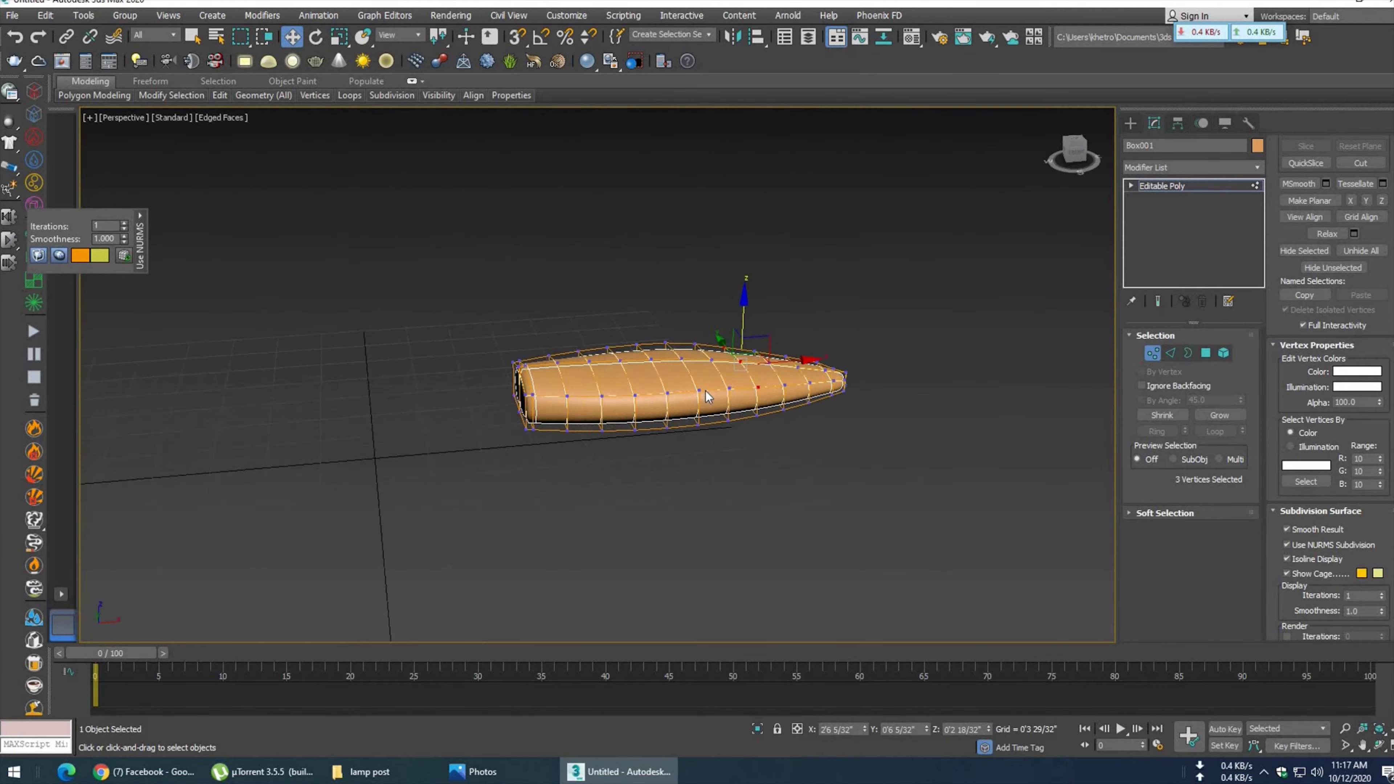
scroll(706, 391, up, 3)
mouse_move(585, 436)
middle_down()
mouse_move(467, 420)
mouse_move(774, 405)
mouse_move(679, 421)
mouse_move(770, 376)
middle_up()
- Compare against the lamp-post photo, then uncheck Use NURMS Subdivision
click(531, 772)
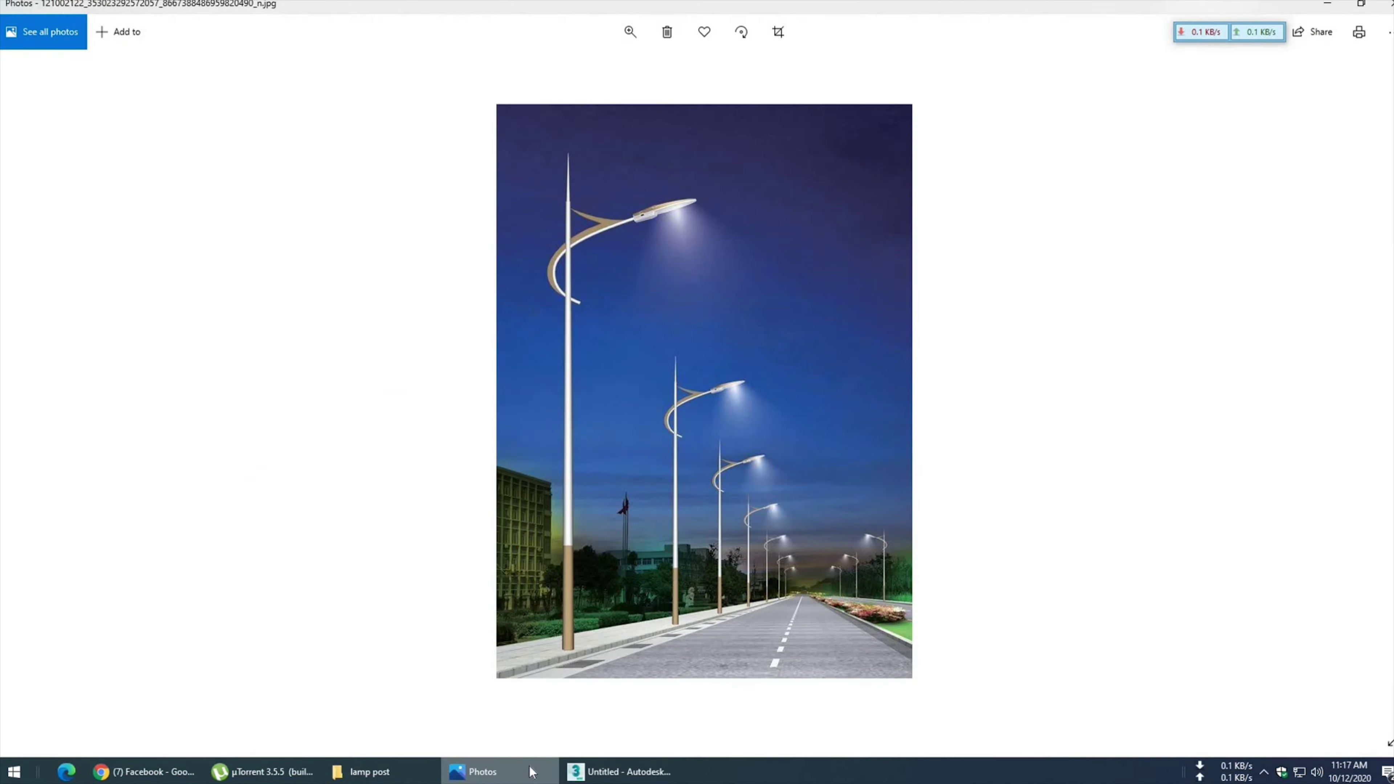
click(624, 779)
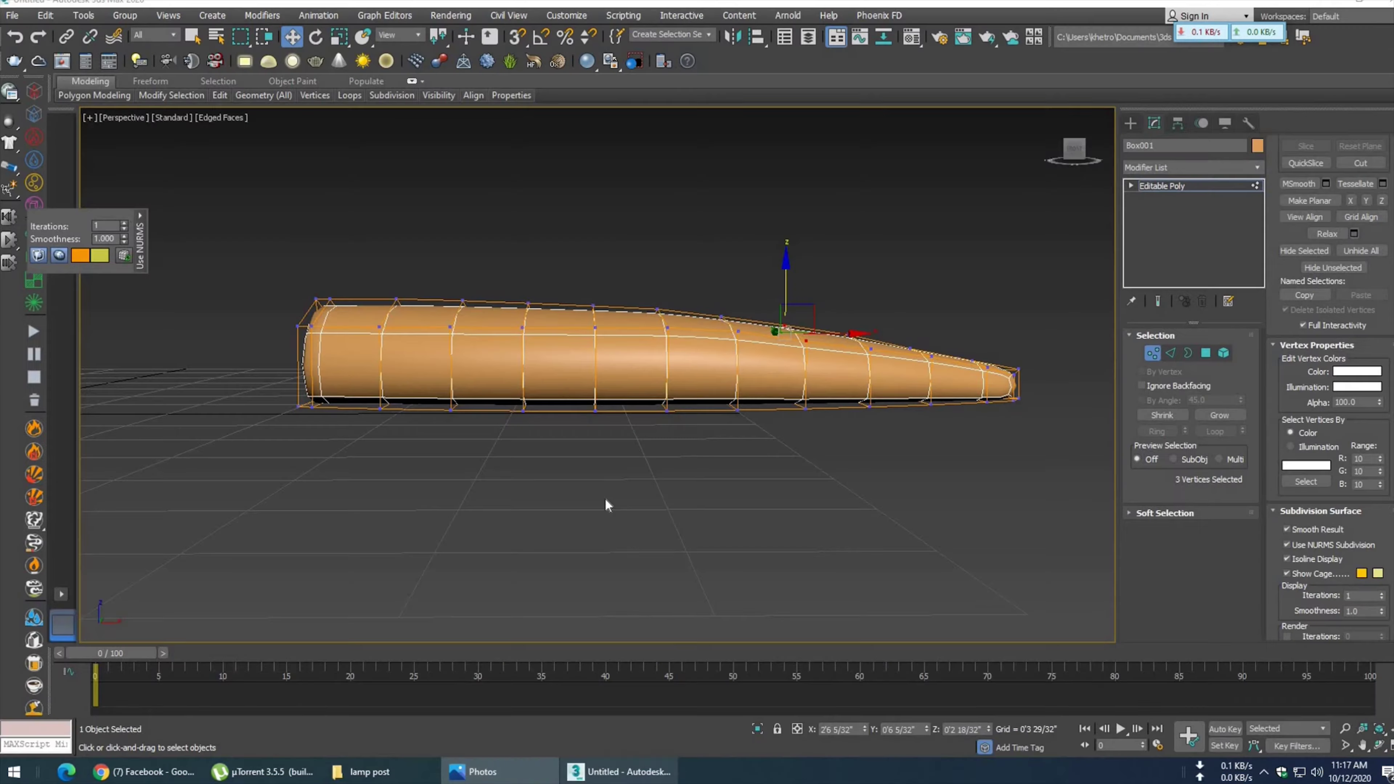
click(1287, 545)
- In front wireframe view, lower the left-end vertices slightly and raise the next vertex column
key(f)
key(z)
key(F3)
scroll(644, 428, down, 2)
scroll(697, 442, down, 2)
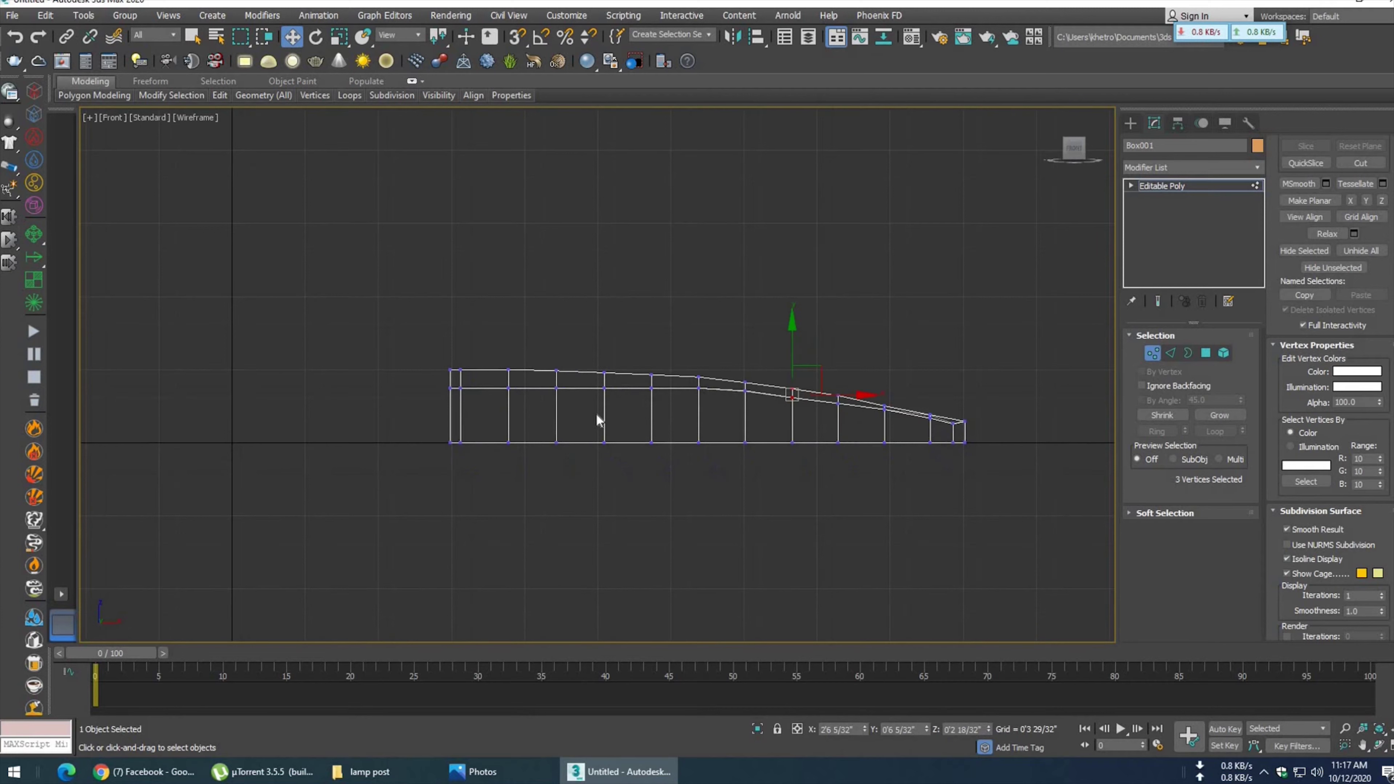
drag(469, 397, 440, 358)
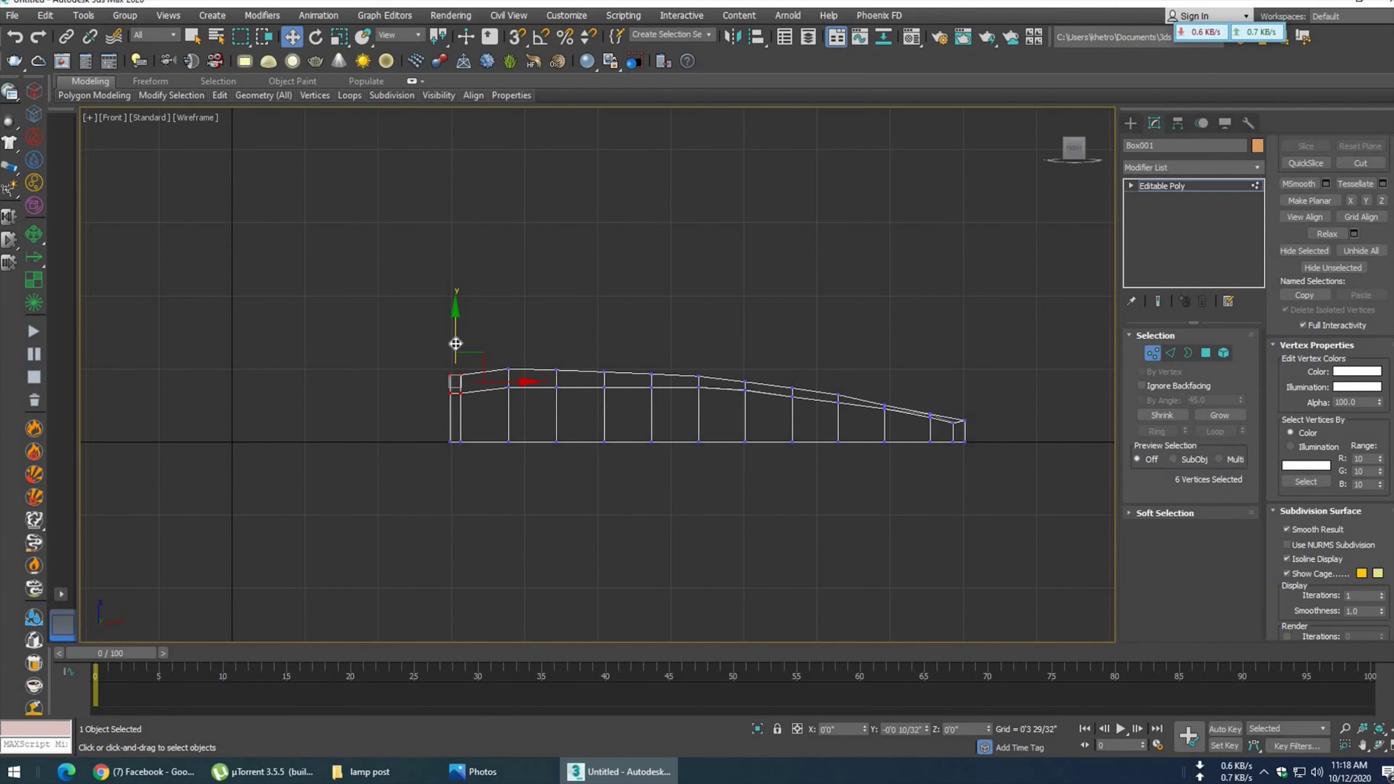
drag(456, 339, 456, 343)
scroll(454, 395, up, 3)
drag(453, 417, 444, 347)
drag(652, 334, 691, 392)
drag(662, 305, 664, 302)
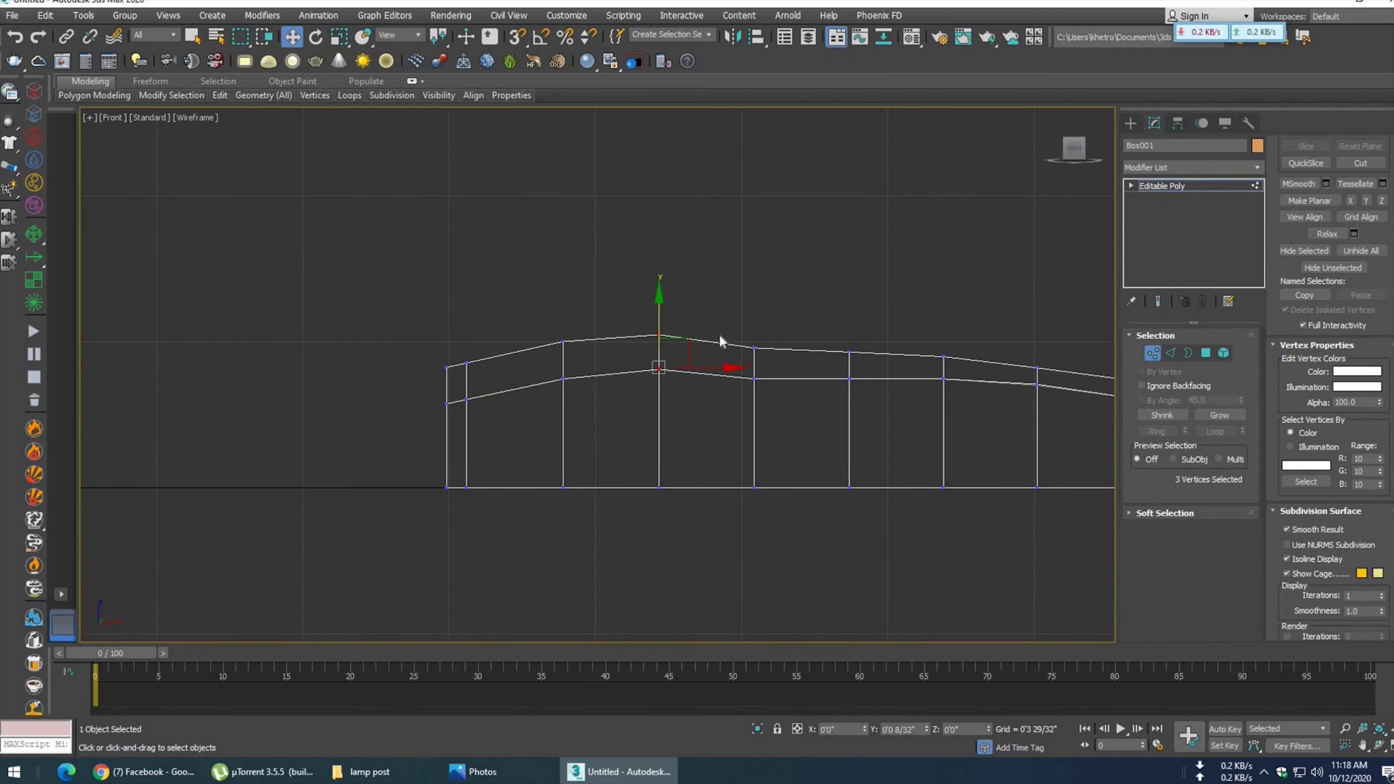
- Adjust the following vertex columns toward the right end, plus a lower vertex further left
drag(798, 418, 735, 330)
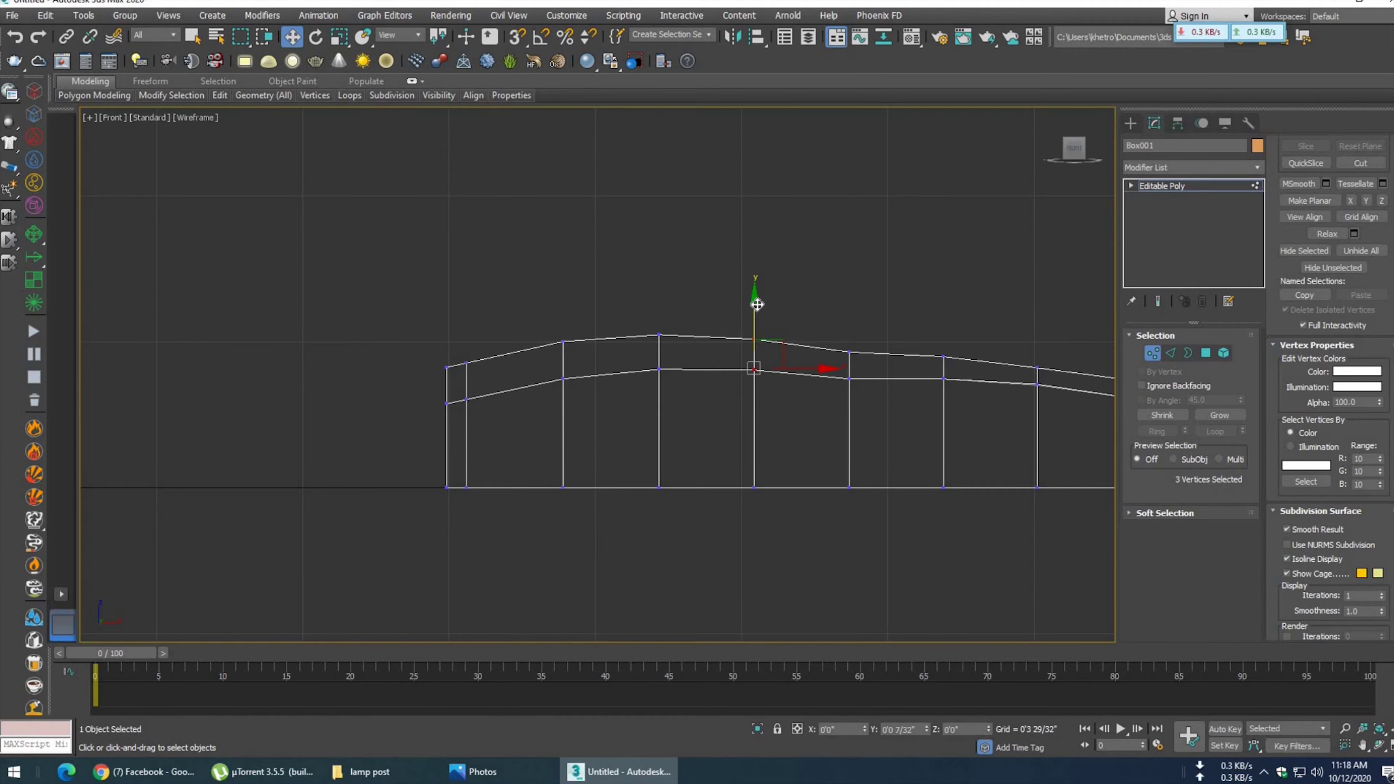
drag(853, 330, 851, 318)
mouse_move(804, 415)
middle_down()
mouse_move(735, 436)
mouse_move(767, 415)
middle_up()
mouse_move(830, 398)
mouse_down()
mouse_move(787, 343)
mouse_move(801, 317)
mouse_up()
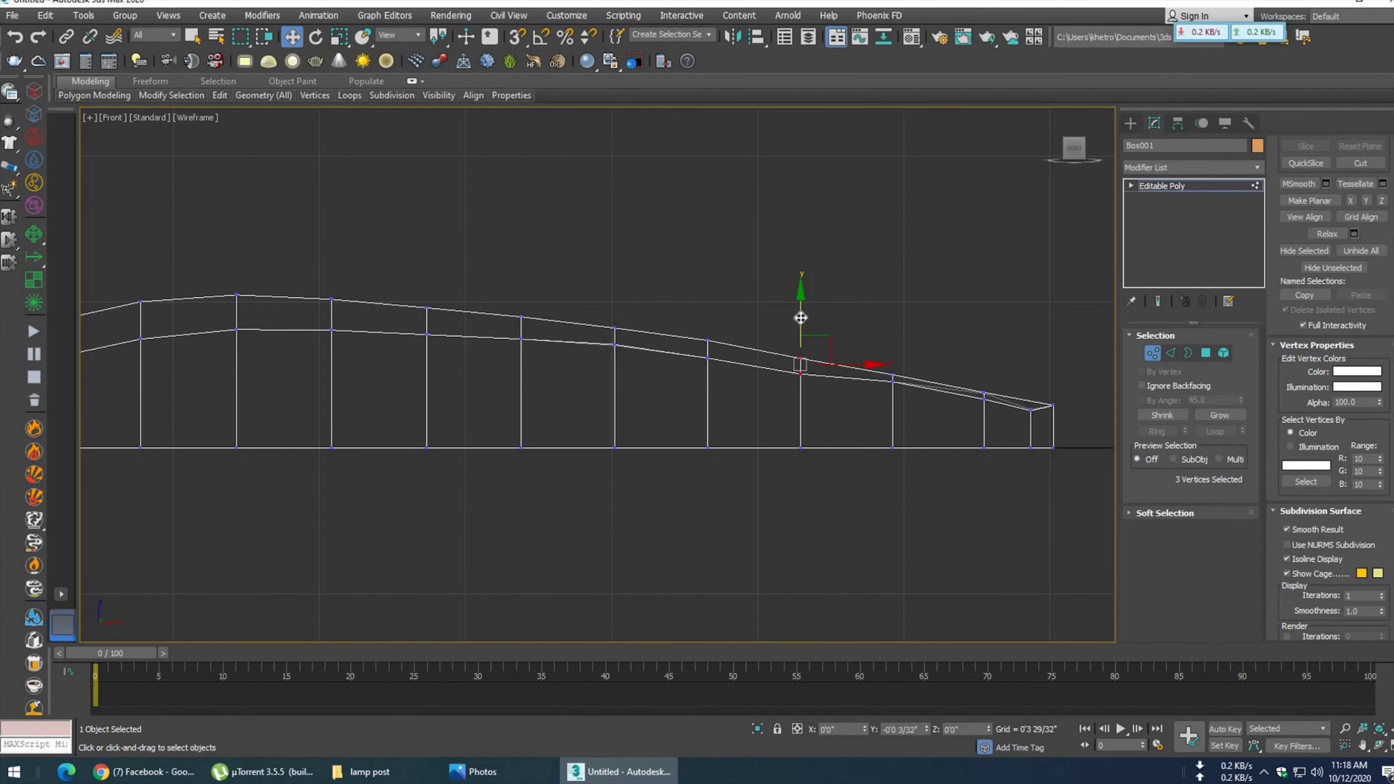
scroll(913, 394, up, 2)
drag(897, 396, 878, 374)
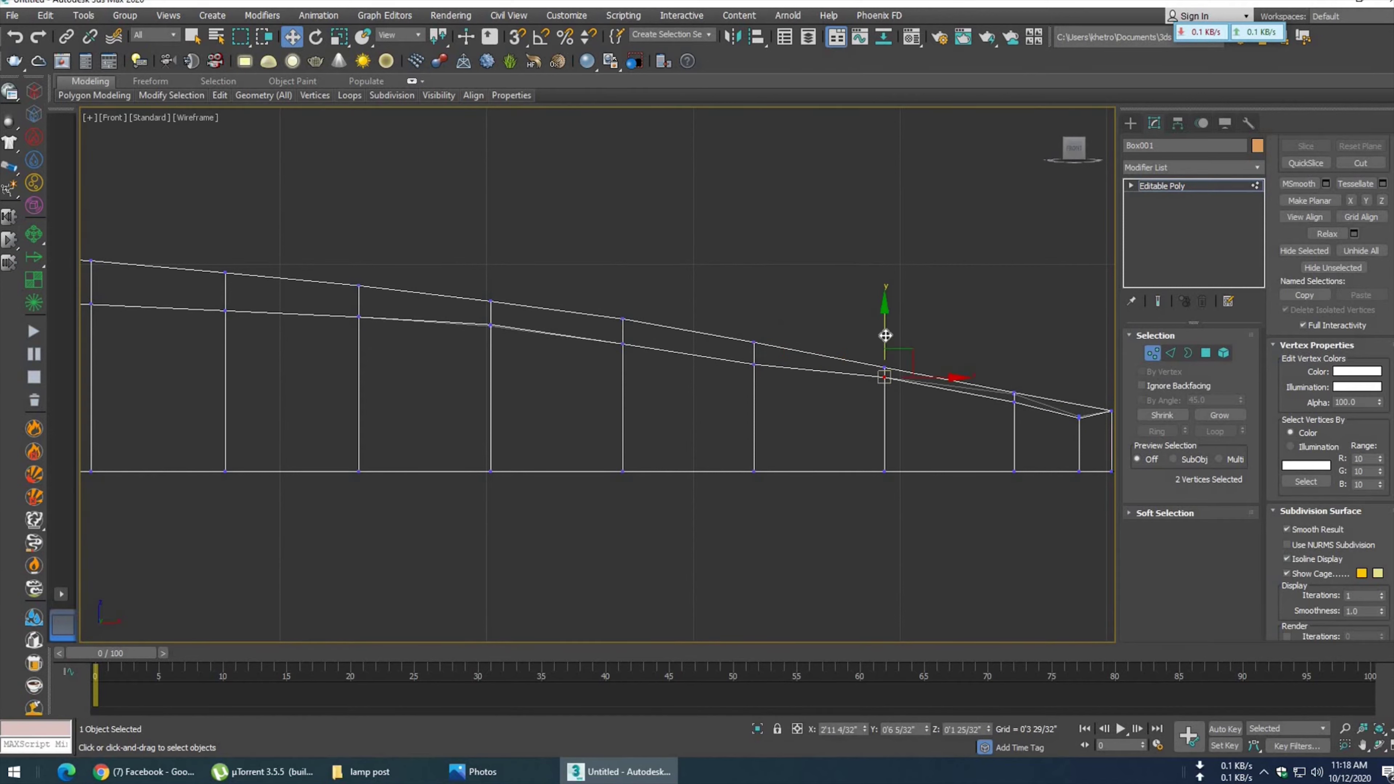
drag(483, 336, 498, 315)
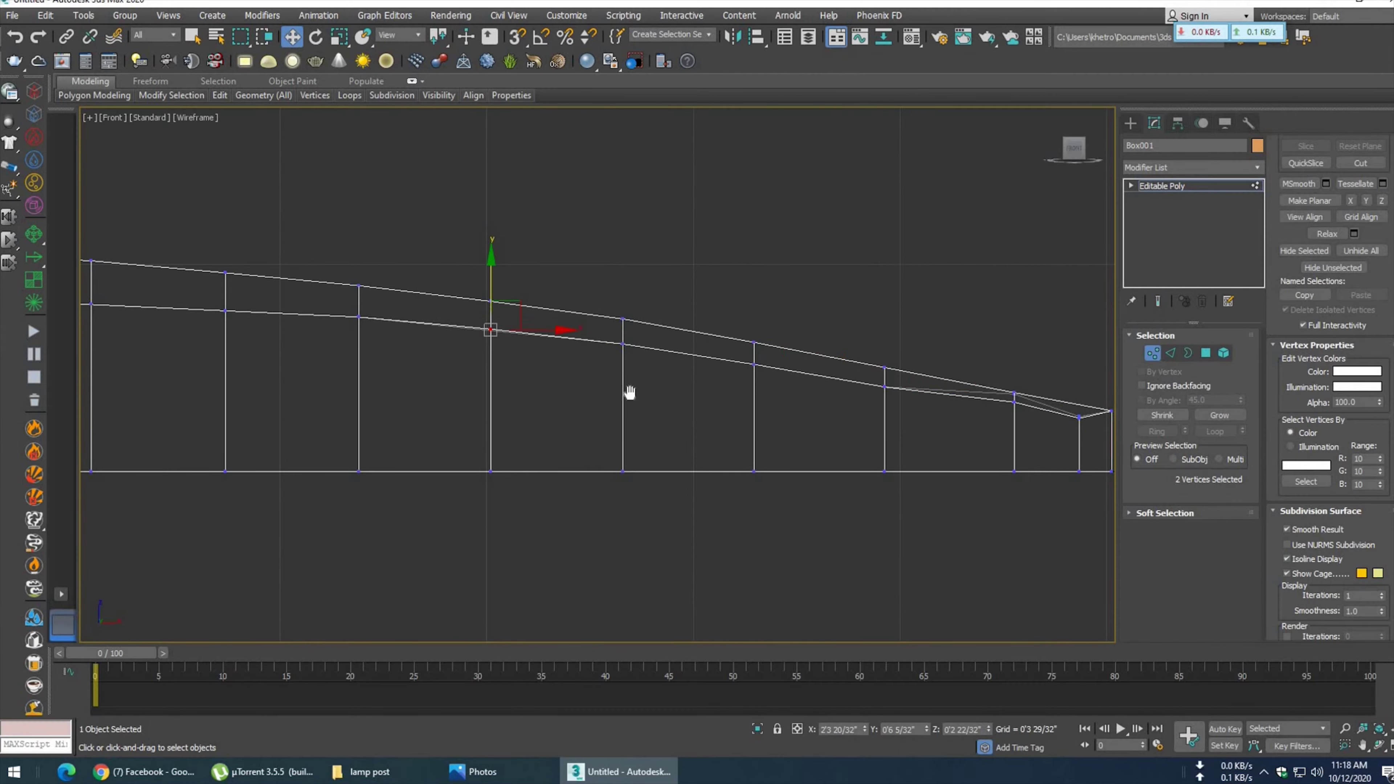
scroll(630, 392, up, 2)
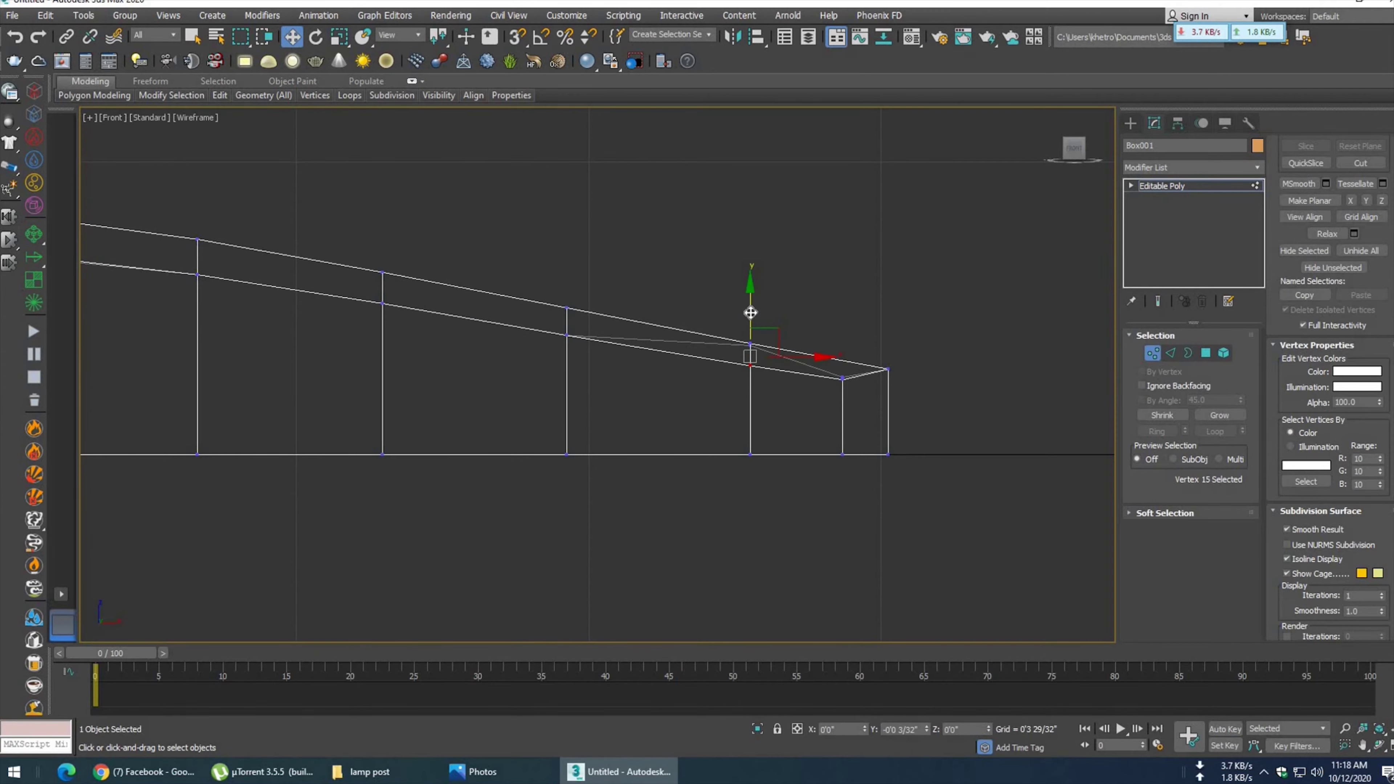
- Check the profile from above in shaded perspective, then return to front wireframe
key(p)
mouse_move(794, 446)
alt+middle_down()
mouse_move(689, 421)
mouse_move(690, 341)
alt+middle_up()
key(f)
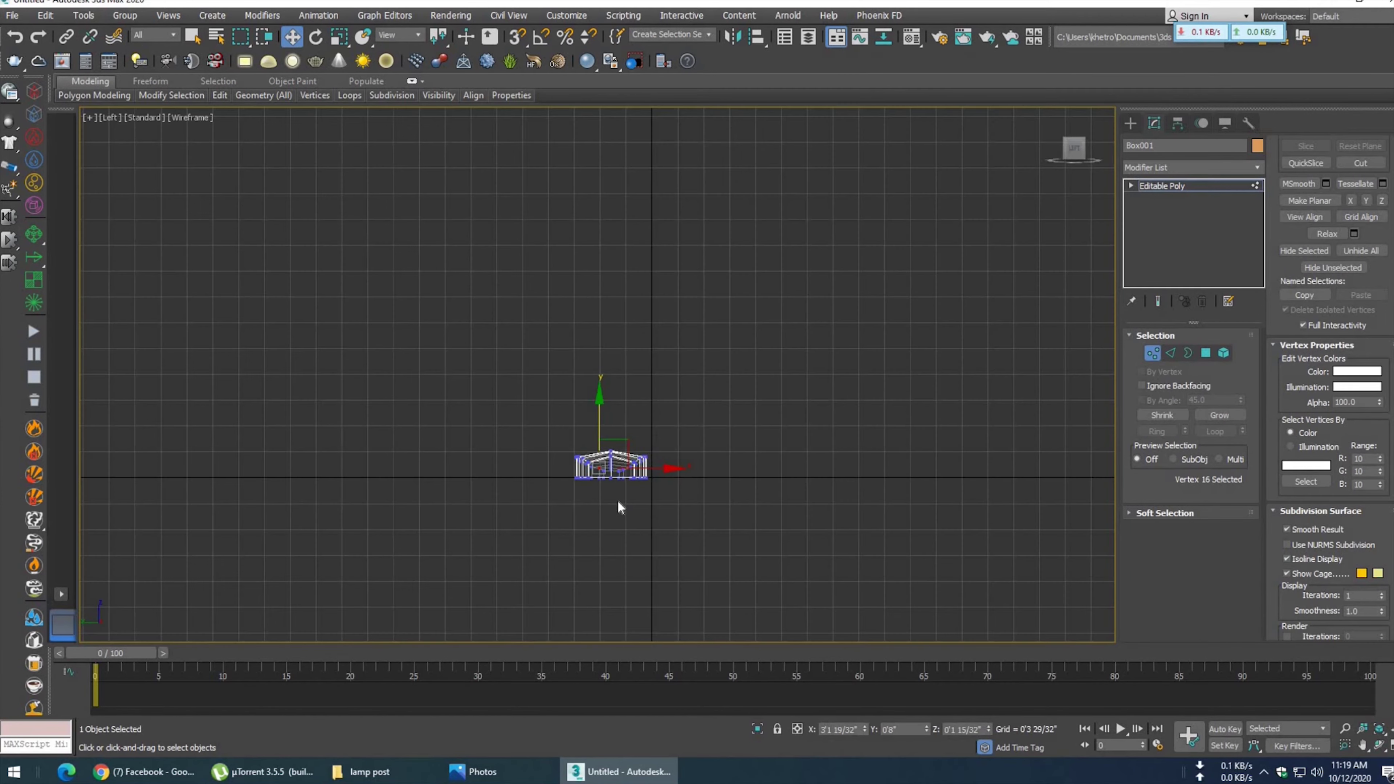
scroll(617, 500, up, 10)
scroll(658, 456, up, 3)
- Pull the tip vertex down onto the lower edge and review the hull in perspective
drag(703, 342, 704, 395)
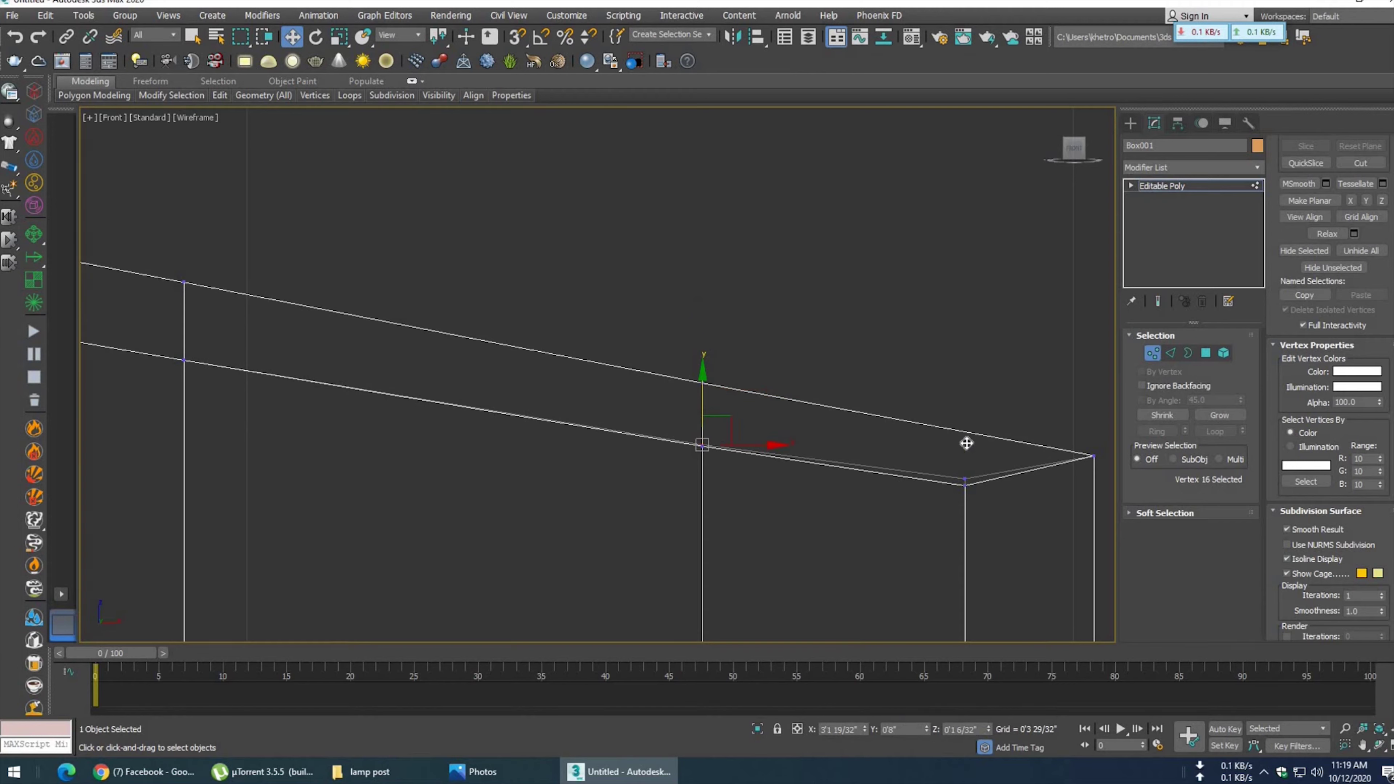
scroll(855, 463, down, 3)
scroll(814, 483, down, 2)
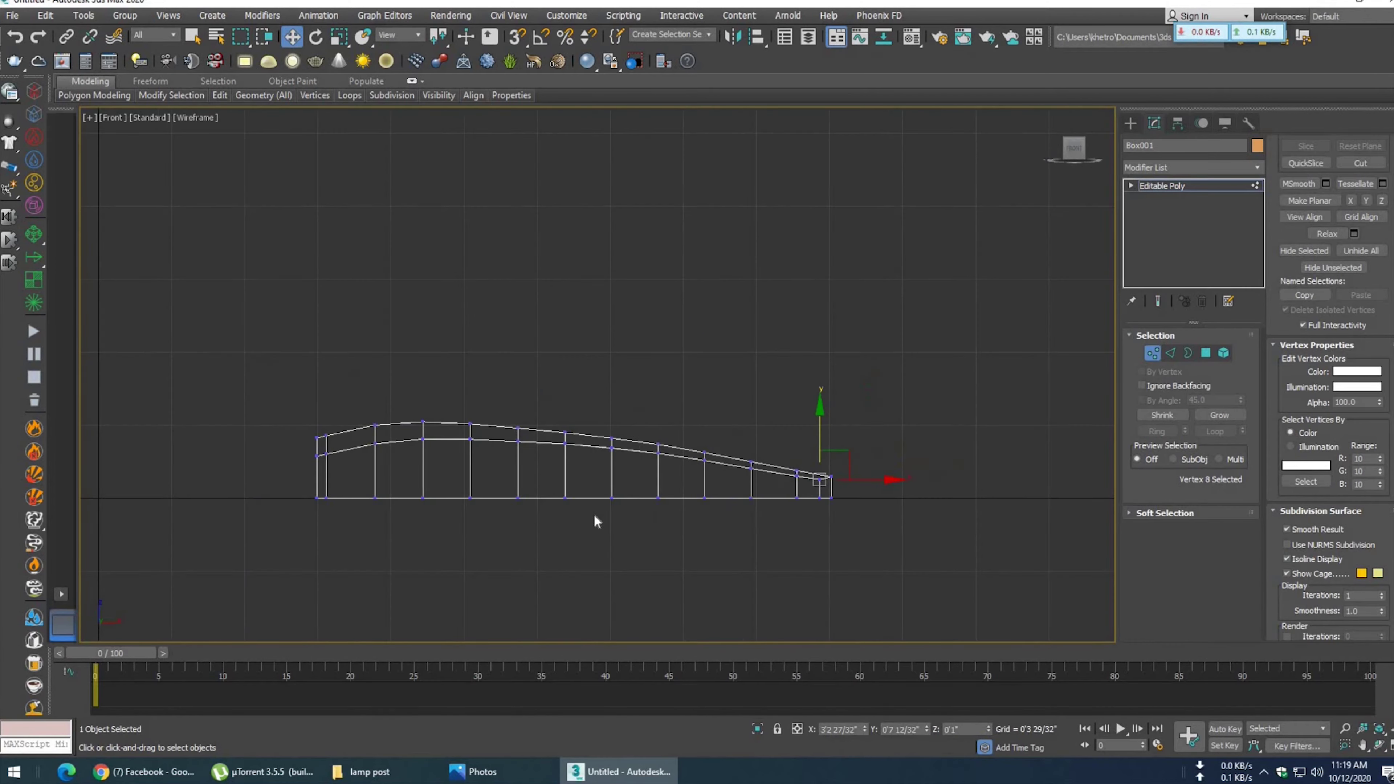
middle_drag(517, 511, 529, 520)
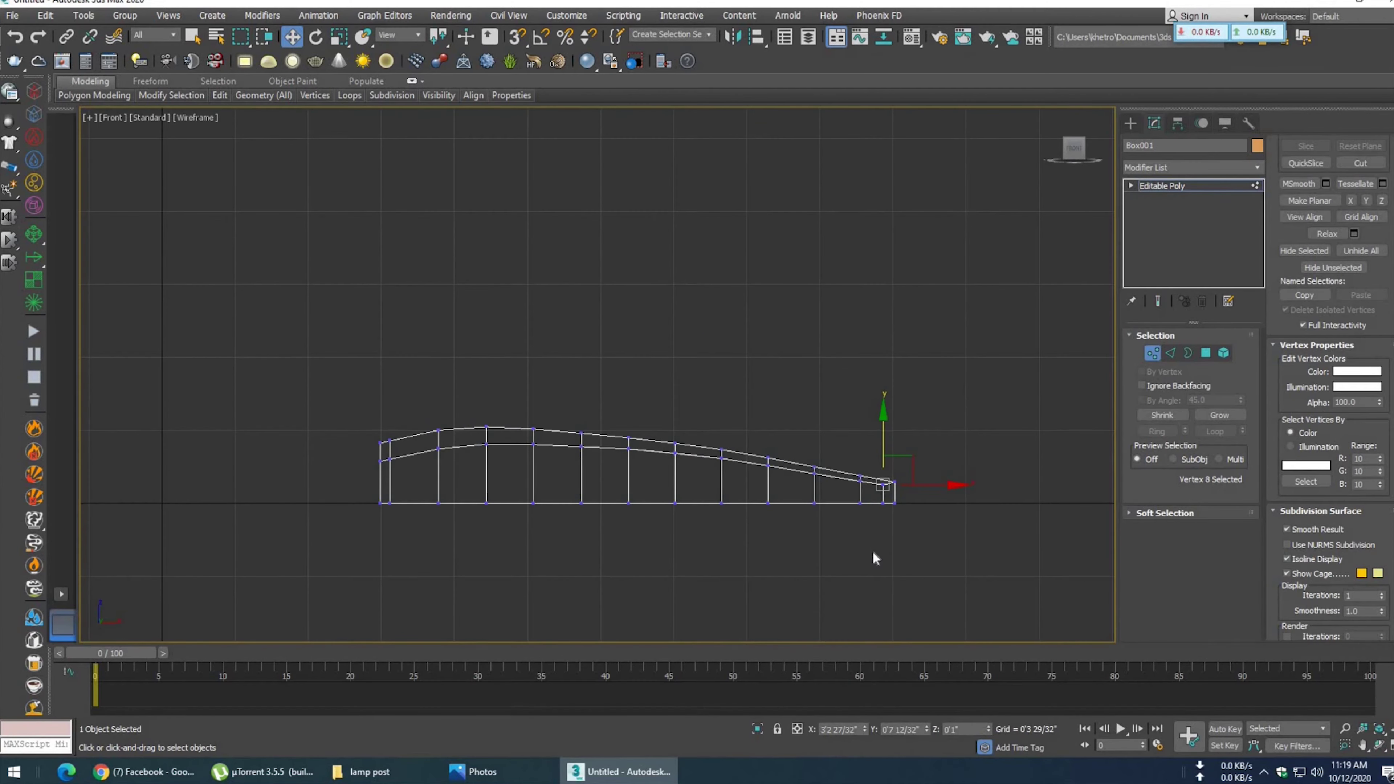
key(alt+w)
mouse_move(713, 454)
alt+middle_down()
mouse_move(691, 474)
mouse_move(731, 483)
alt+middle_up()
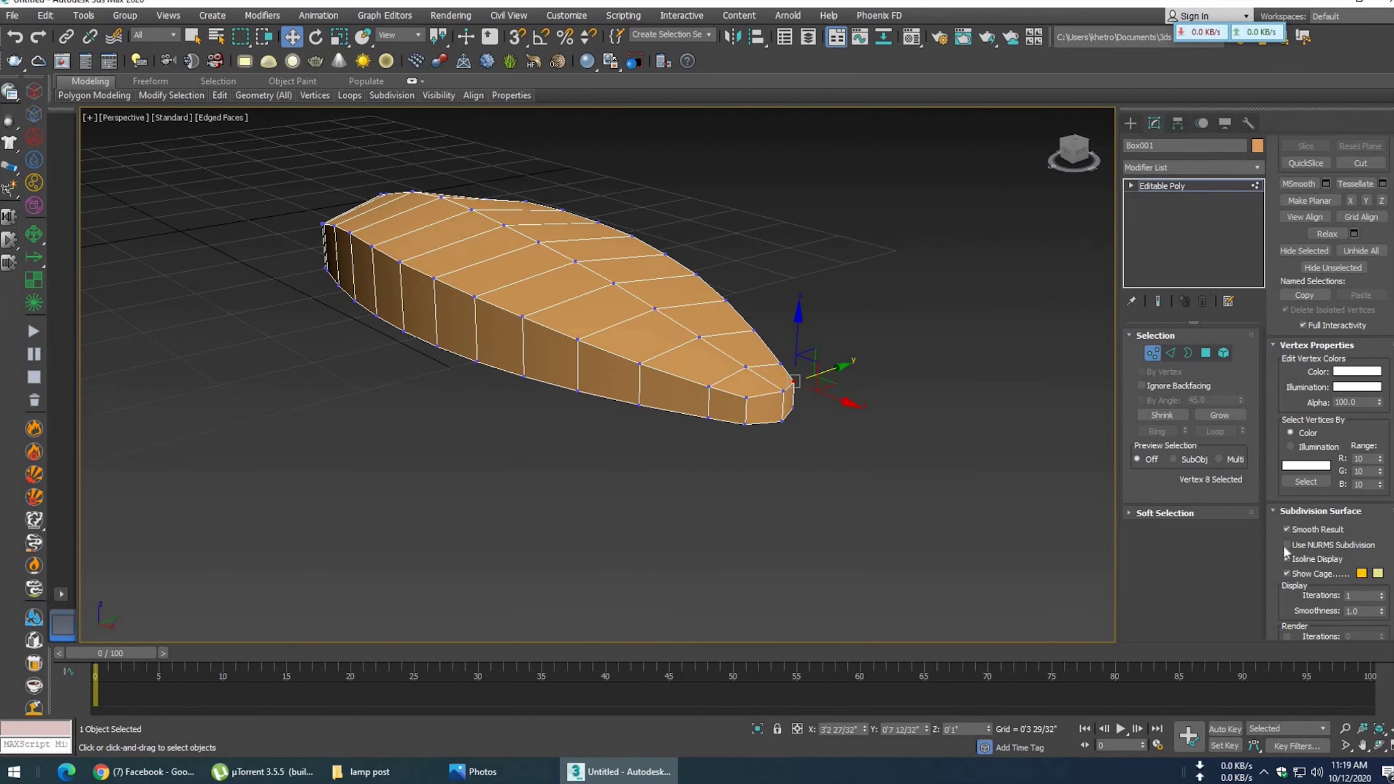
- Re-enable Use NURMS Subdivision and save the scene as lamp post.max in the lamp post folder
click(1287, 545)
mouse_move(638, 449)
alt+middle_down()
mouse_move(669, 468)
mouse_move(732, 373)
alt+middle_up()
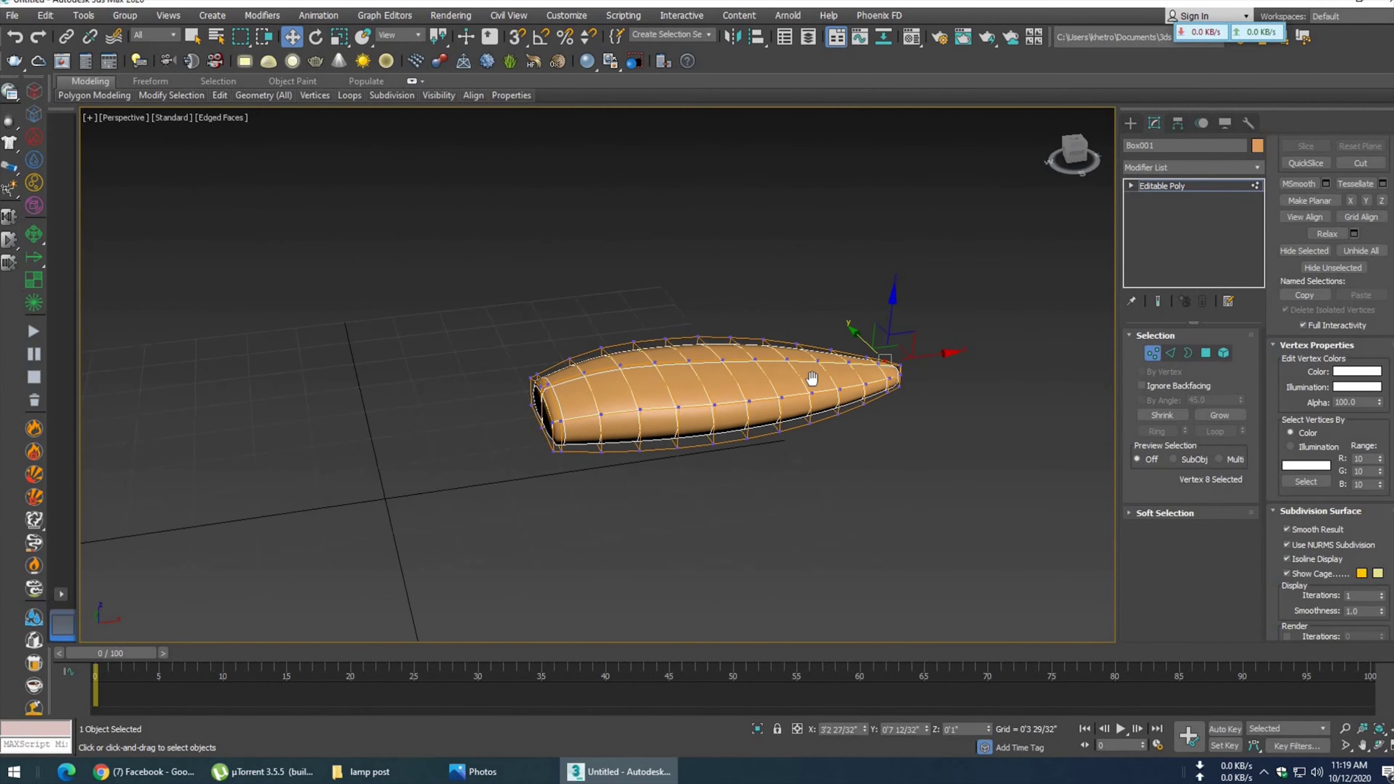
click(12, 15)
click(33, 149)
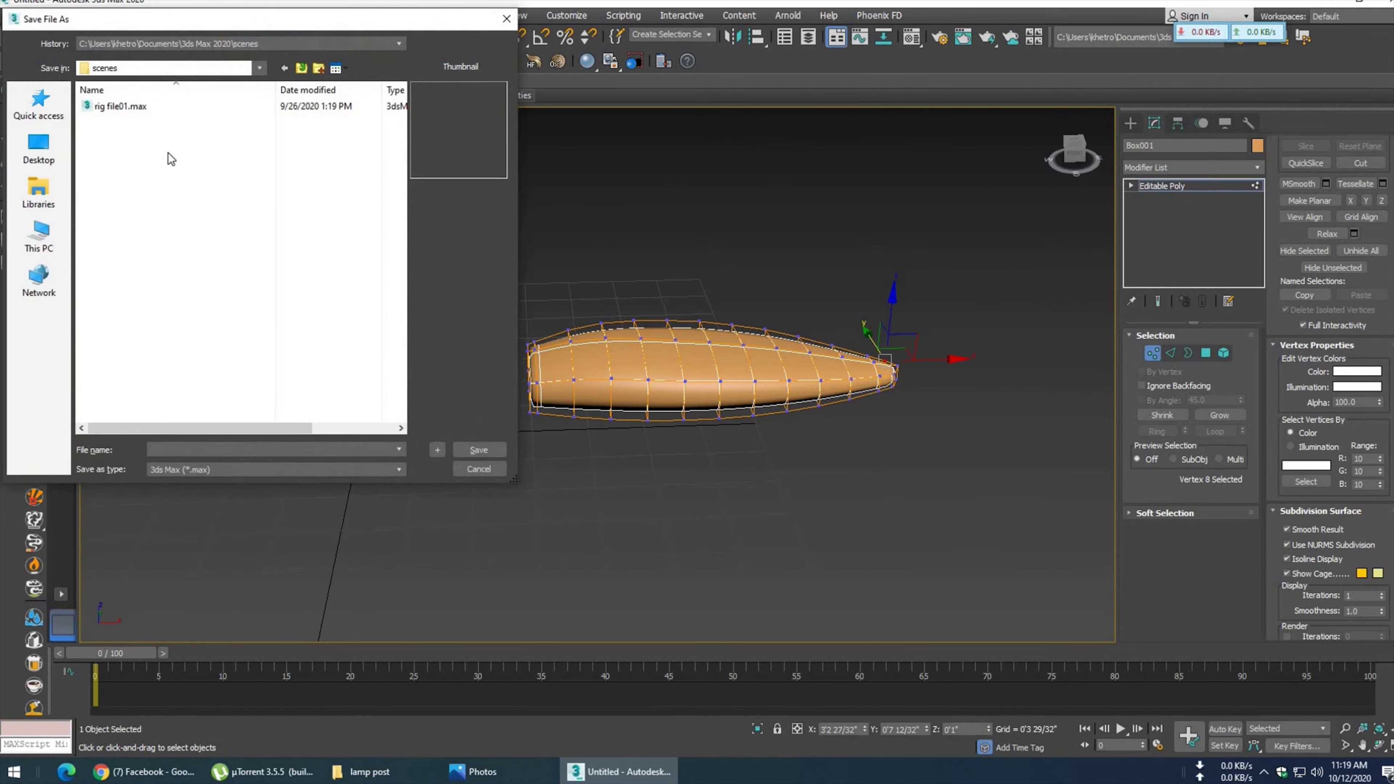
click(144, 70)
click(120, 286)
double_click(110, 106)
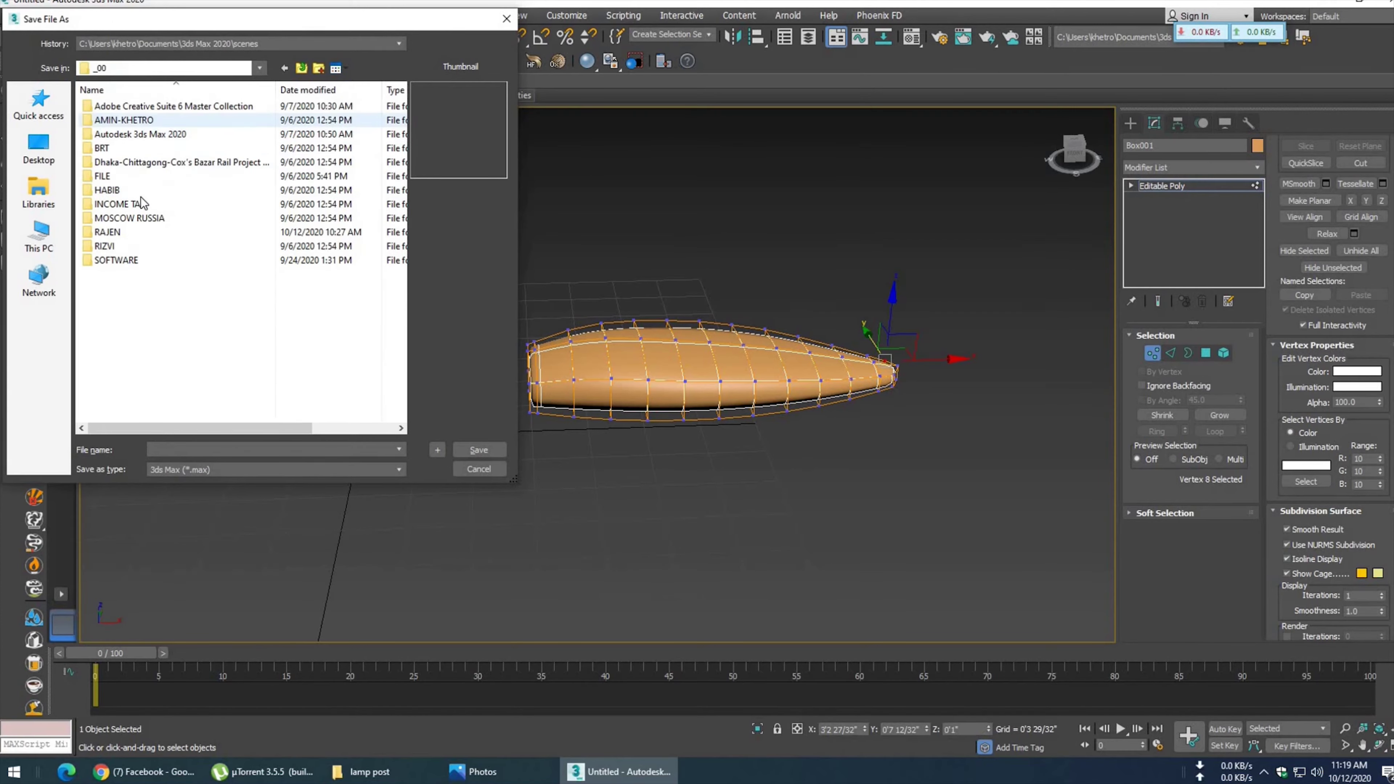
double_click(118, 235)
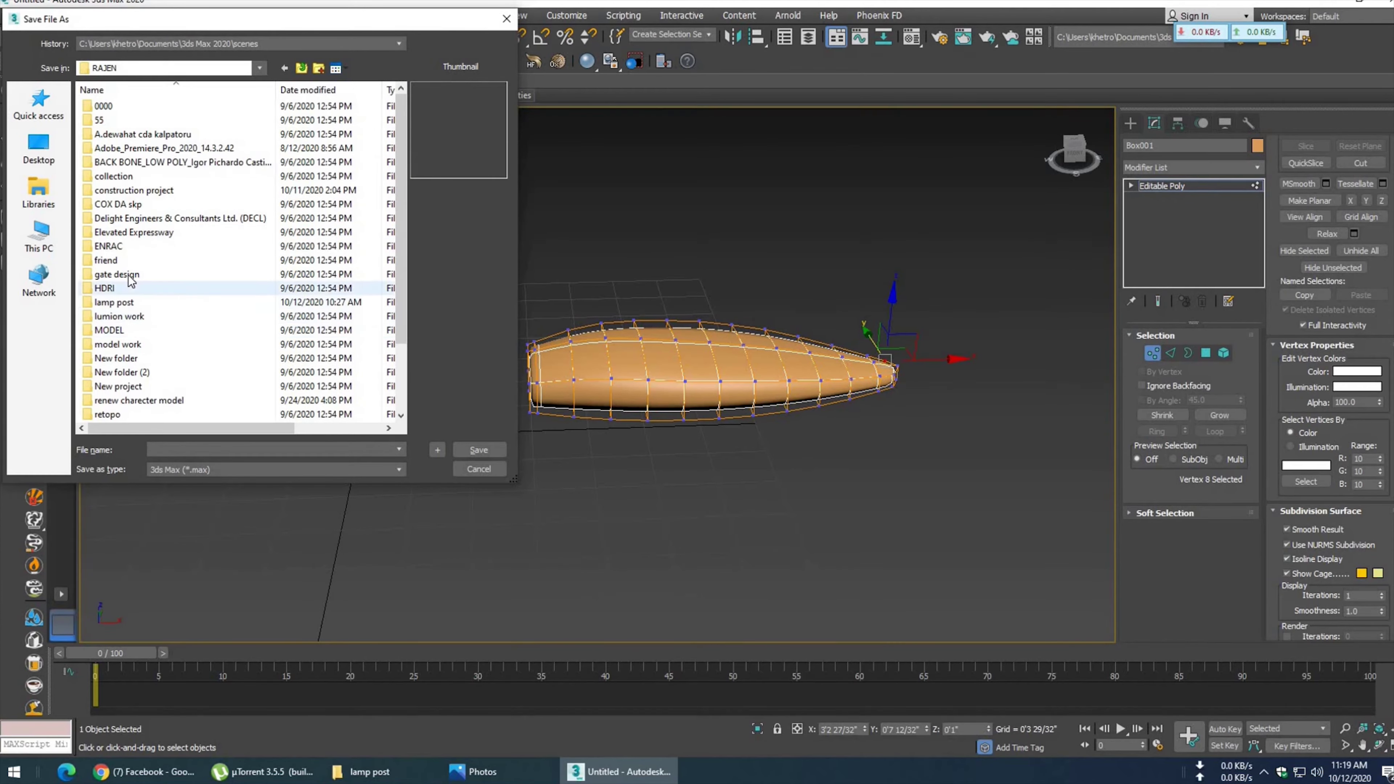
scroll(126, 297, down, 1)
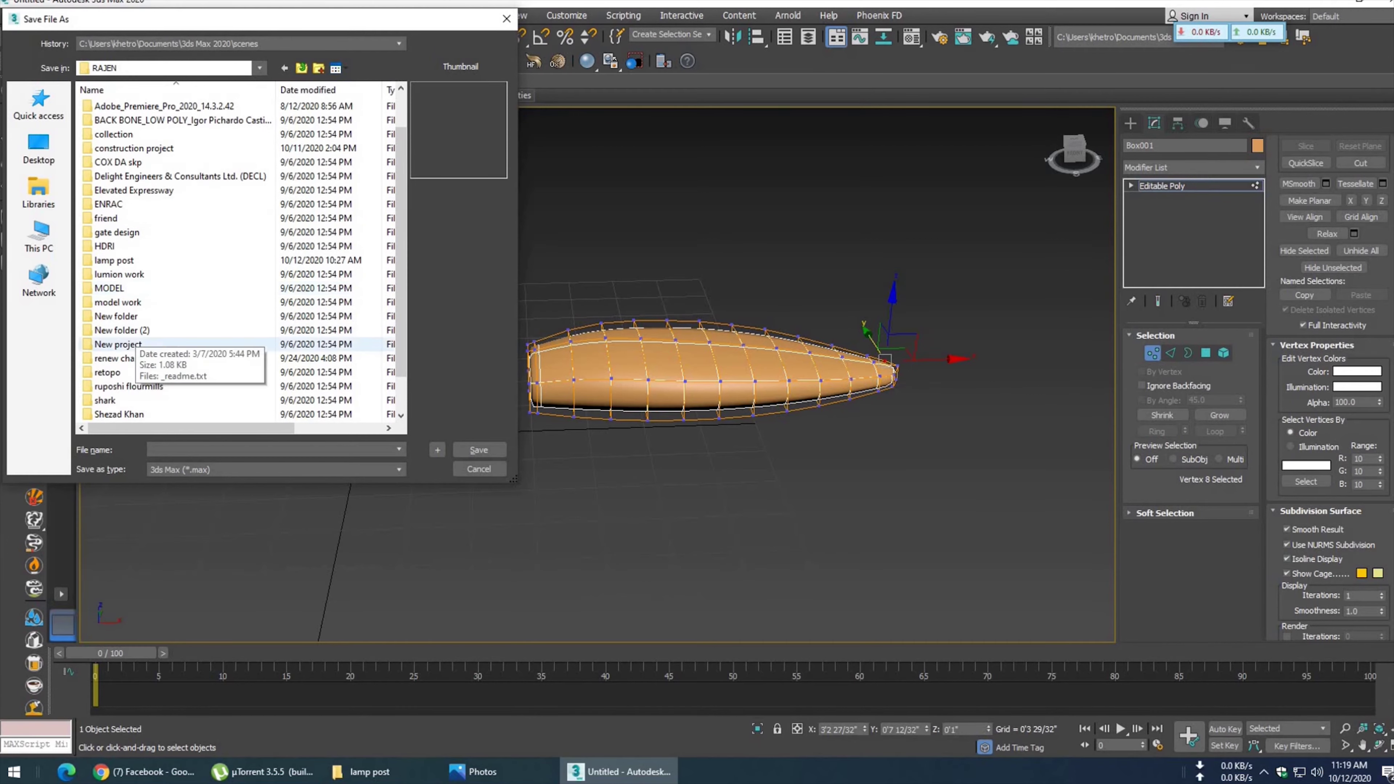
double_click(113, 260)
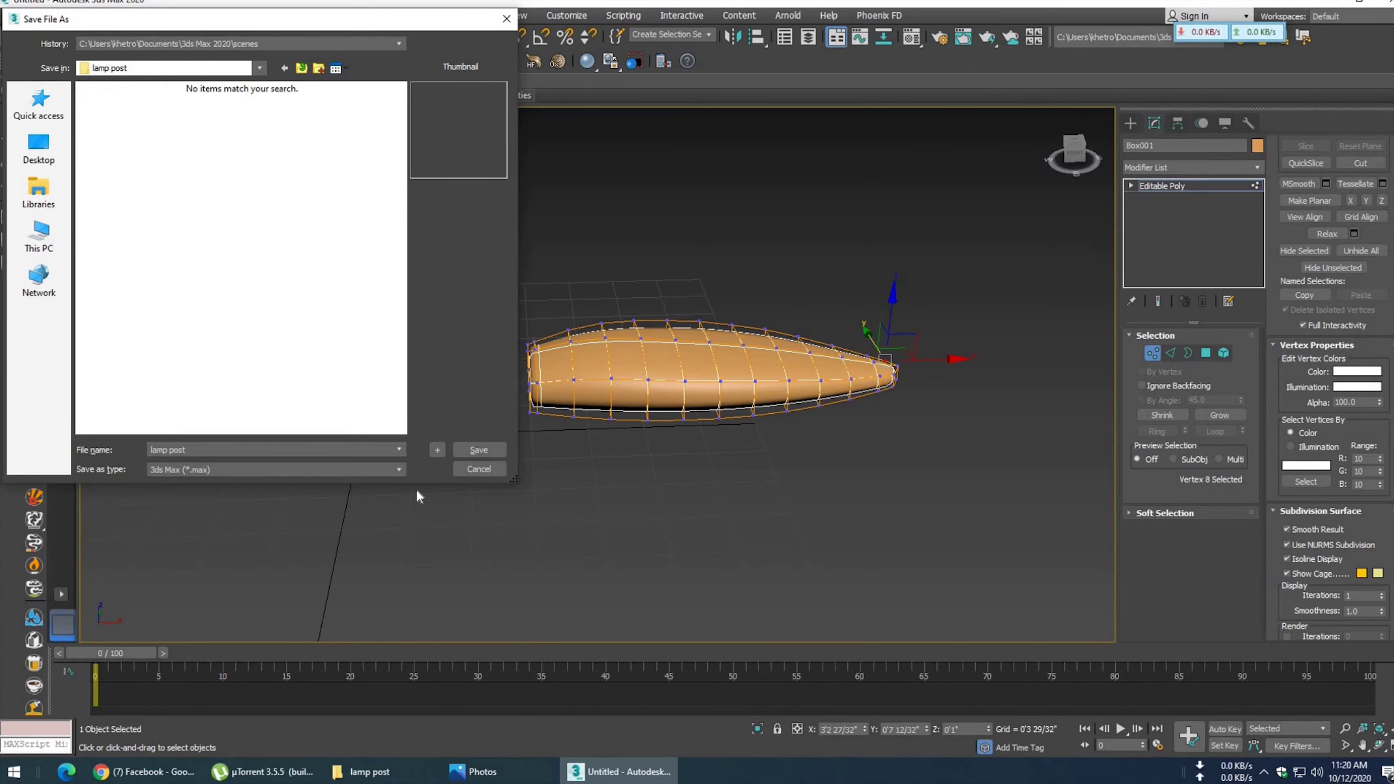
click(482, 453)
click(835, 425)
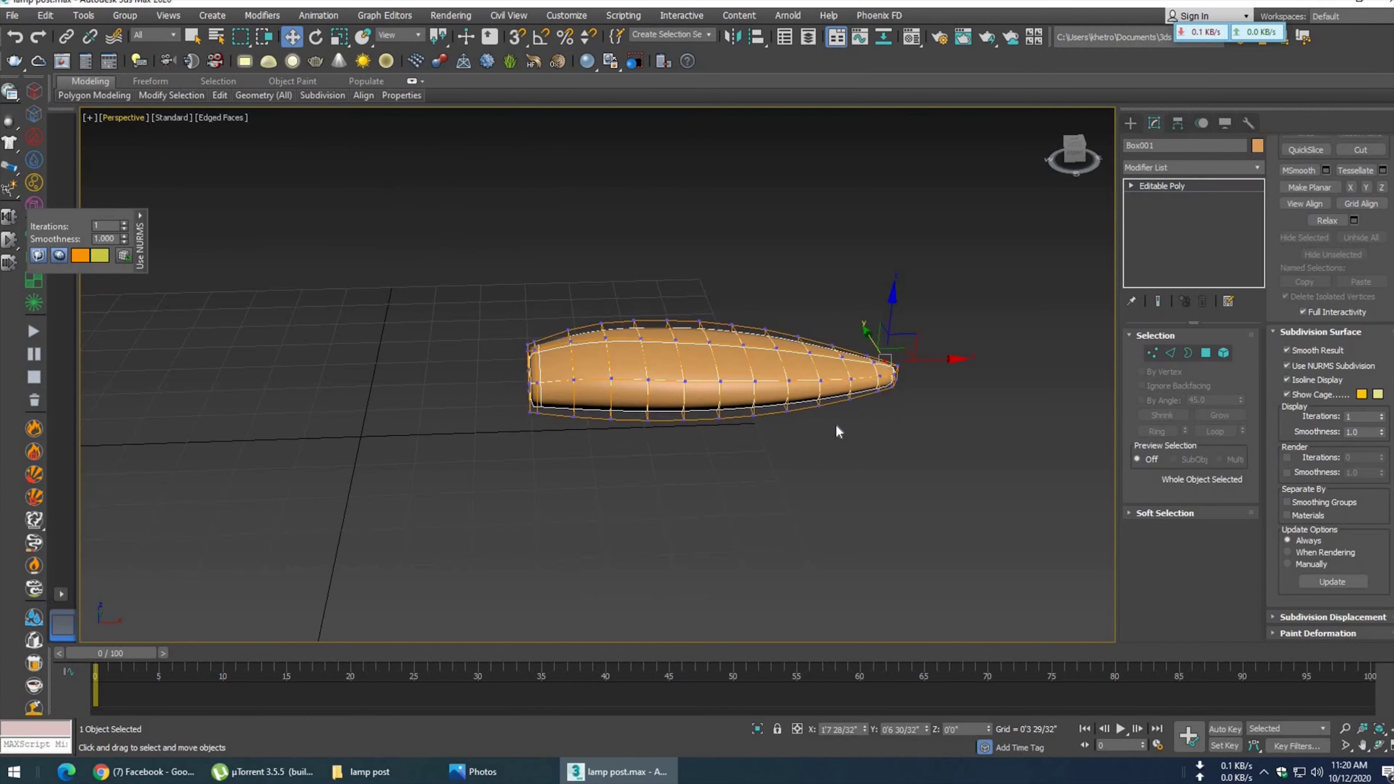
- Dismiss the corruption warning, compare with the reference photo, and change the lamp head's display
click(862, 419)
middle_drag(872, 431, 822, 439)
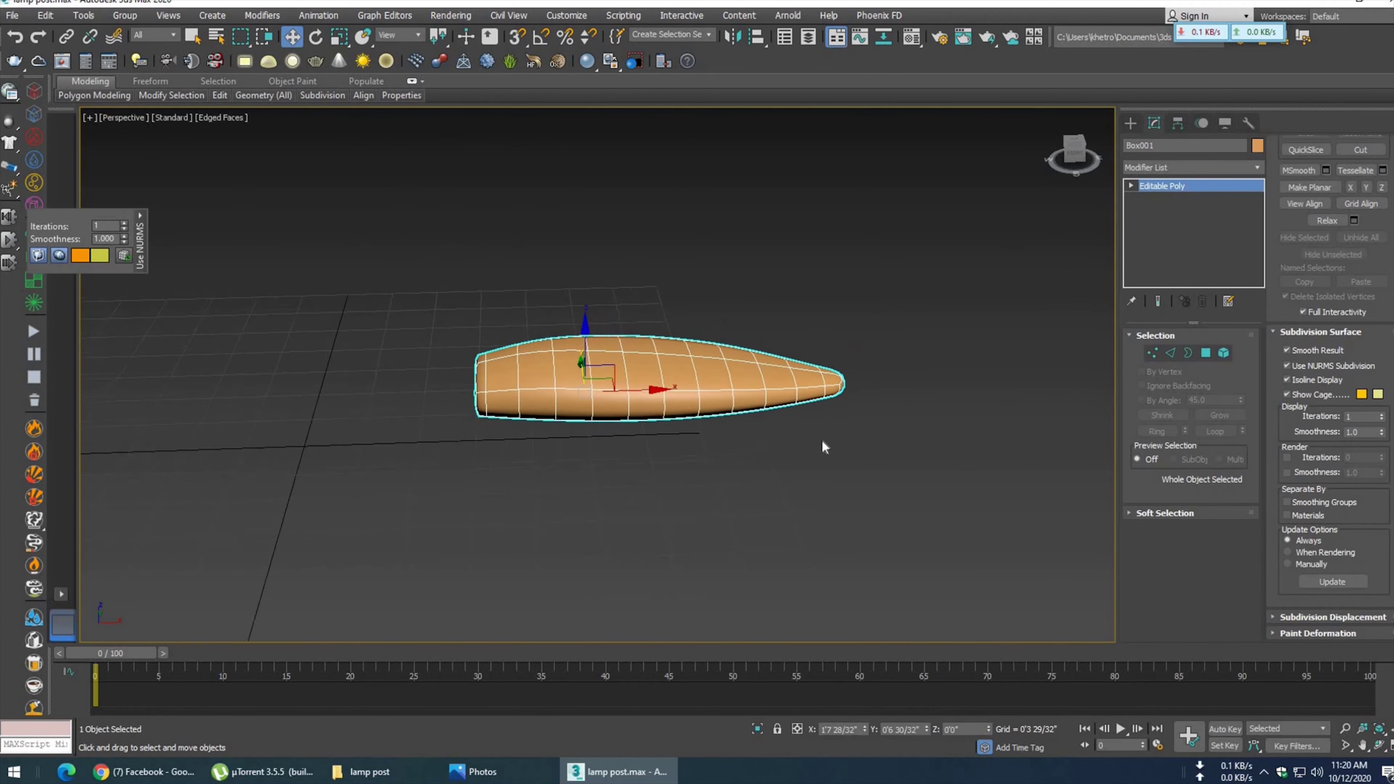
mouse_move(715, 455)
alt+middle_down()
mouse_move(804, 467)
mouse_move(734, 446)
mouse_move(678, 454)
mouse_move(795, 434)
mouse_move(803, 410)
alt+middle_up()
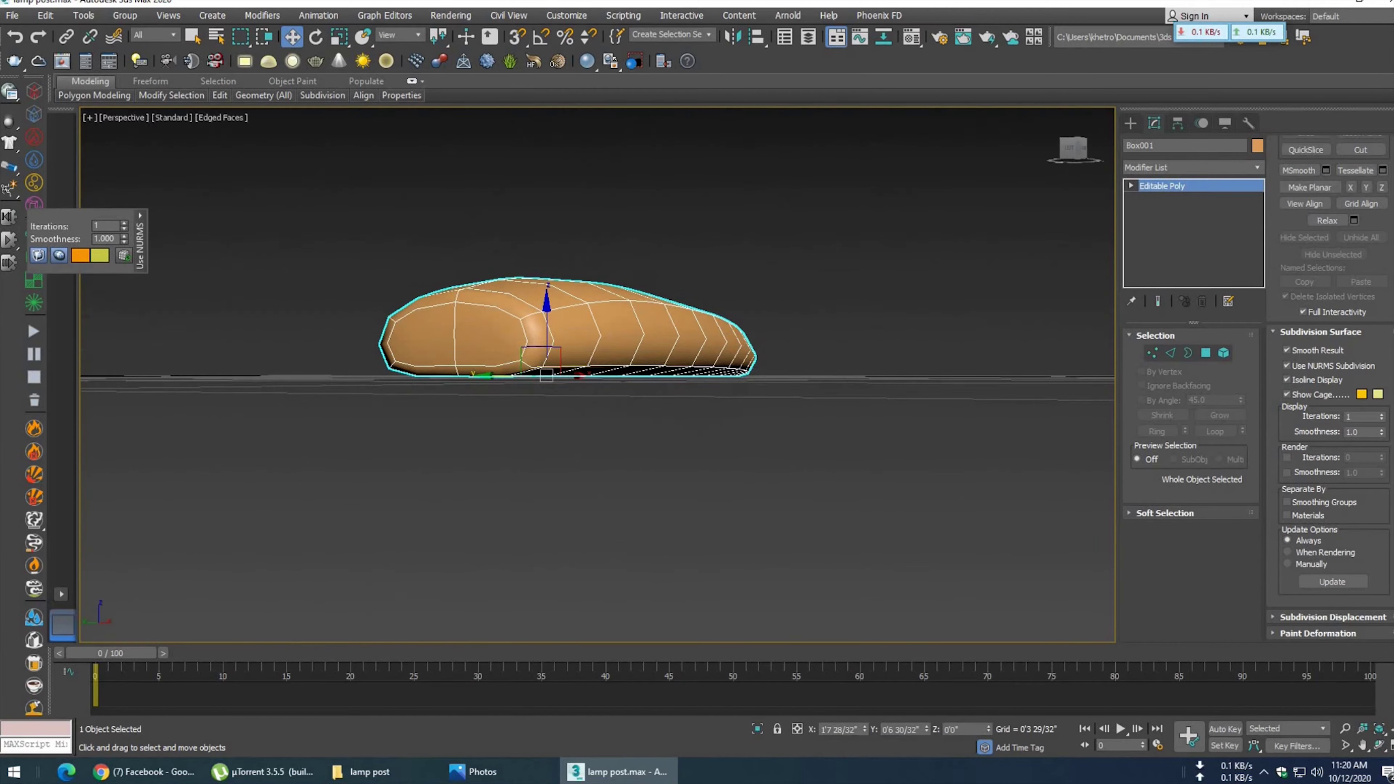
click(477, 772)
key(alt+Tab)
right_click(703, 275)
click(882, 424)
- Convert the smoothed lamp head to Editable Poly and inspect its vertices in front view
mouse_move(696, 434)
alt+middle_down()
mouse_move(613, 442)
mouse_move(669, 422)
mouse_move(650, 405)
mouse_move(679, 458)
alt+middle_up()
key(f)
scroll(513, 384, up, 5)
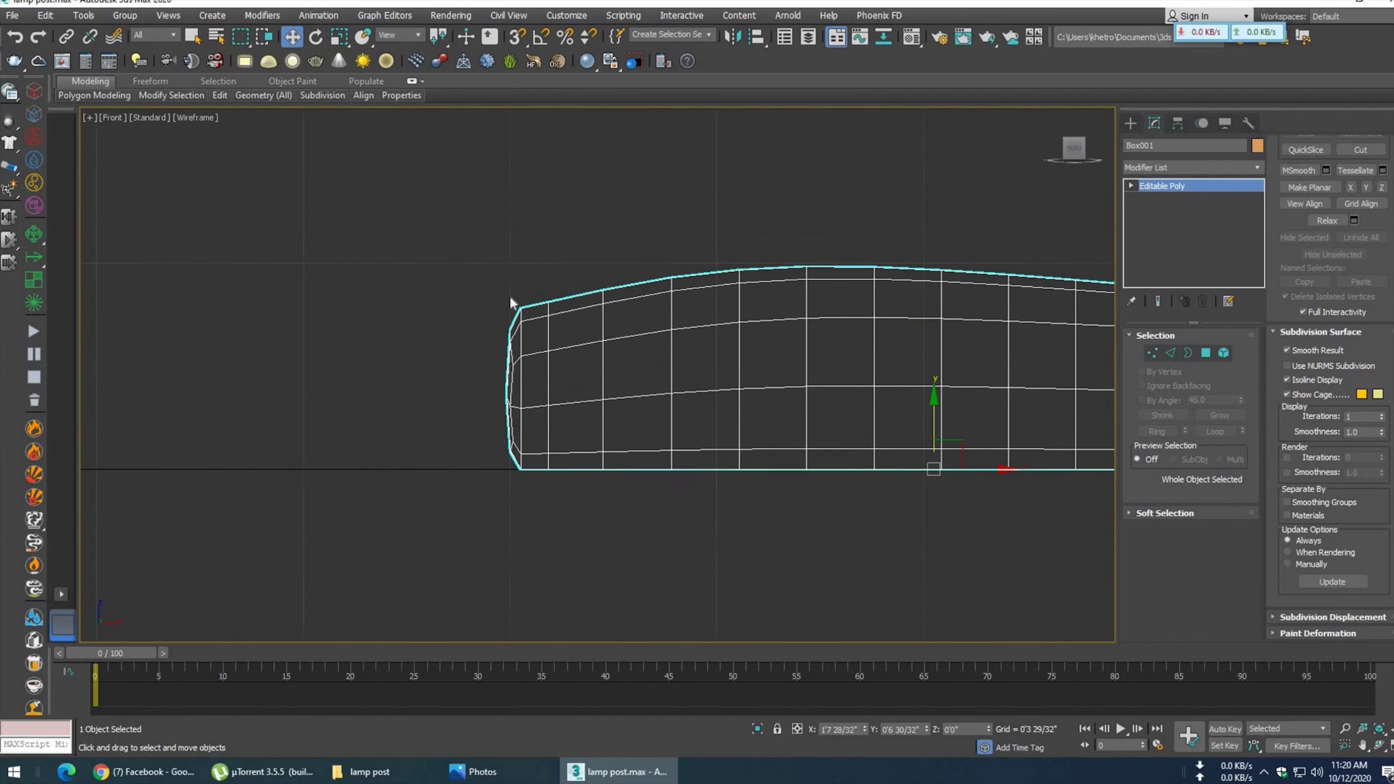
right_click(506, 263)
click(713, 427)
click(1152, 353)
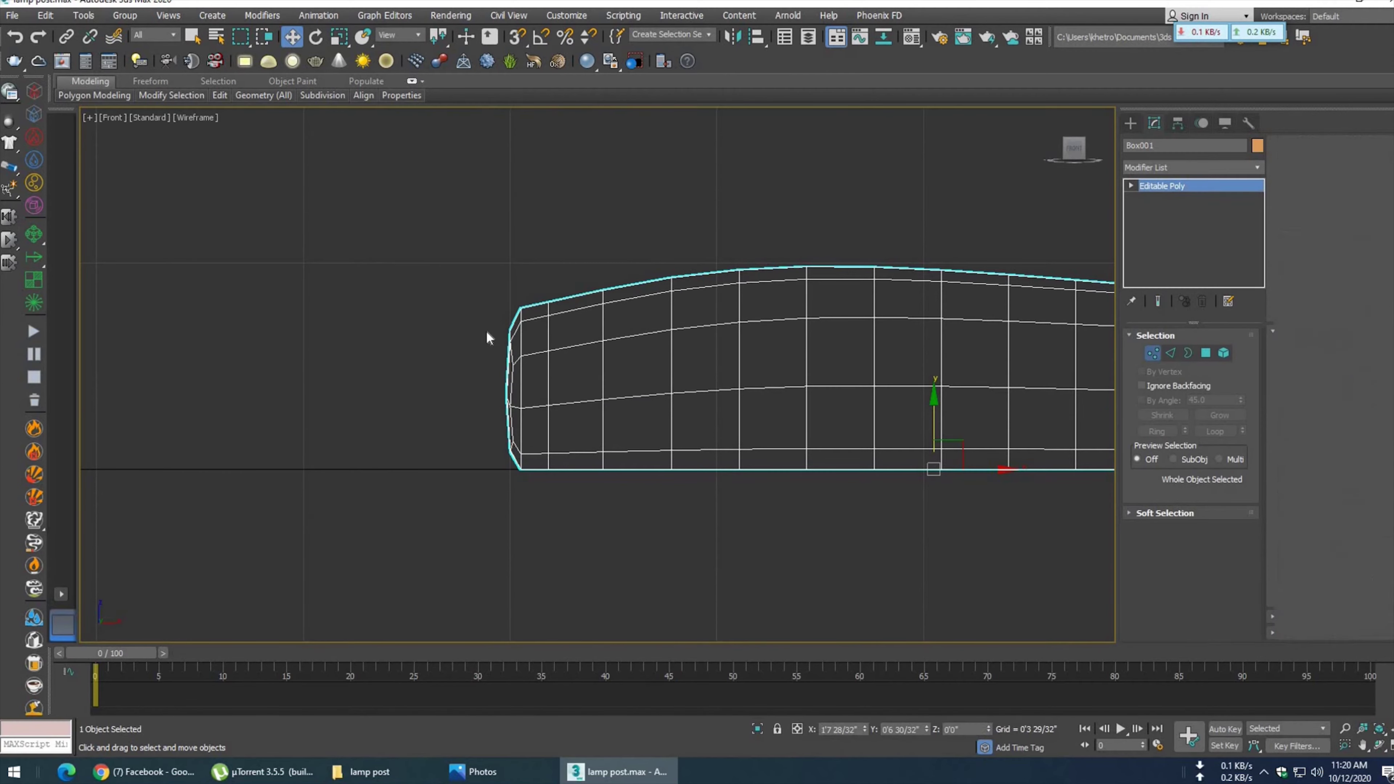
drag(487, 317, 516, 486)
click(519, 486)
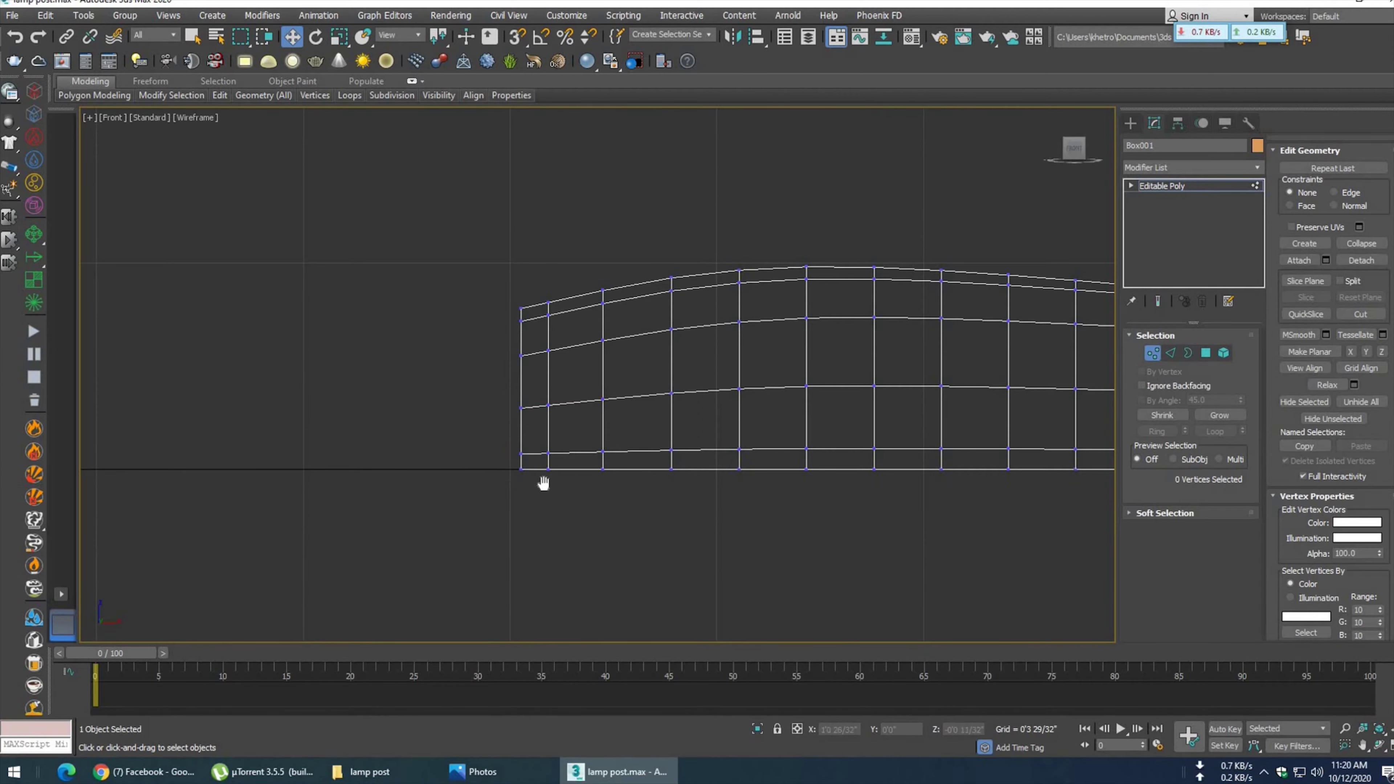
- Recenter the mesh, glance at the reference photo, and show shaded perspective with edges
scroll(658, 492, down, 3)
mouse_move(785, 499)
middle_down()
mouse_move(568, 480)
mouse_move(611, 447)
mouse_move(614, 464)
middle_up()
key(p)
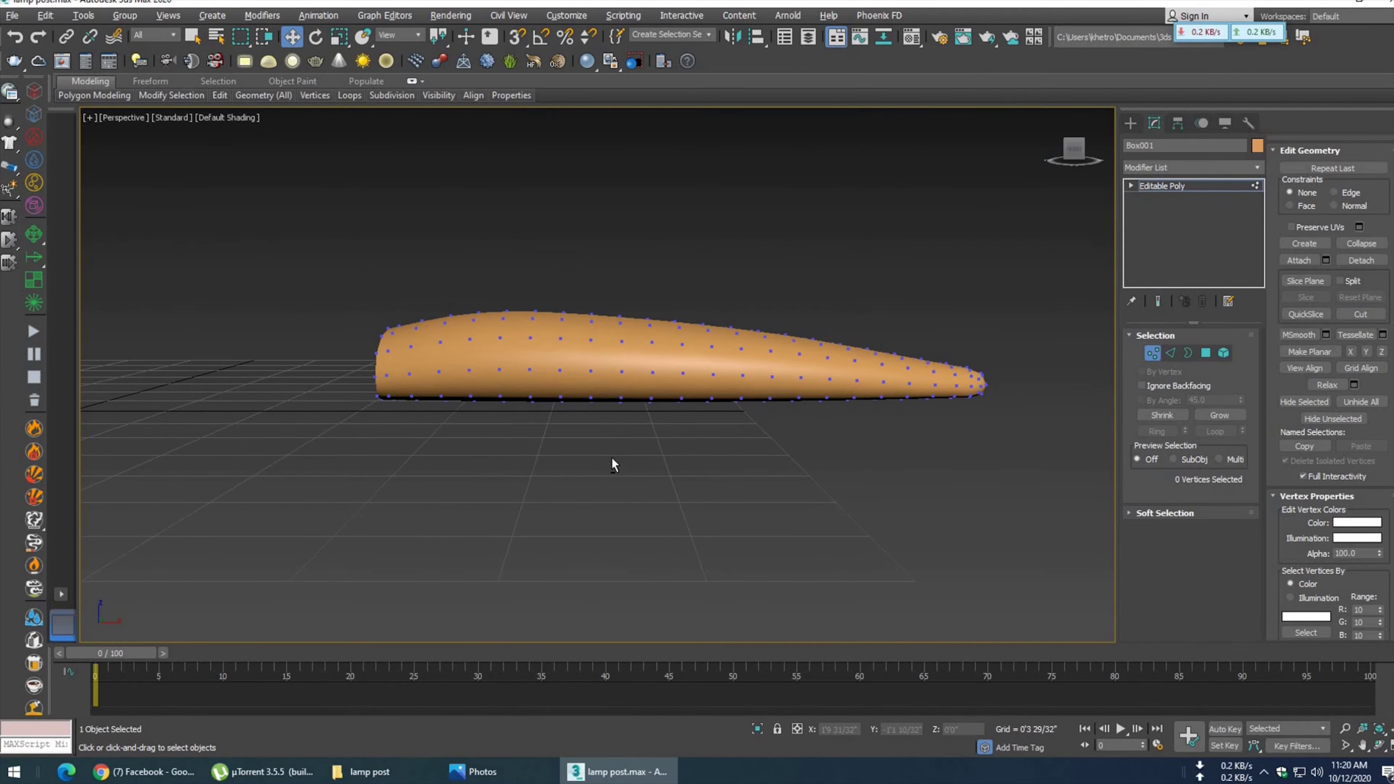
click(506, 773)
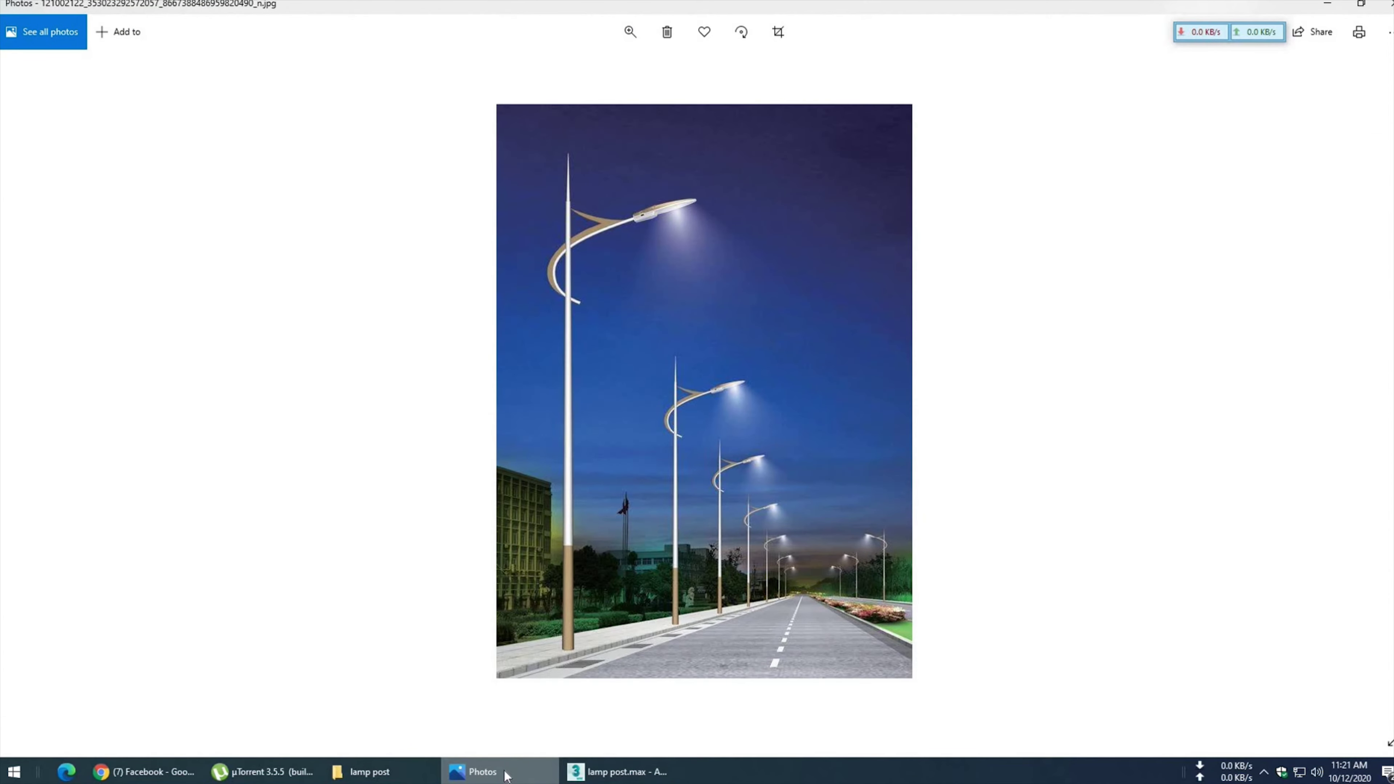
click(506, 772)
key(F4)
- Select the bottom vertex rows of the lamp-head shell
alt+middle_drag(680, 474, 618, 417)
scroll(351, 393, up, 5)
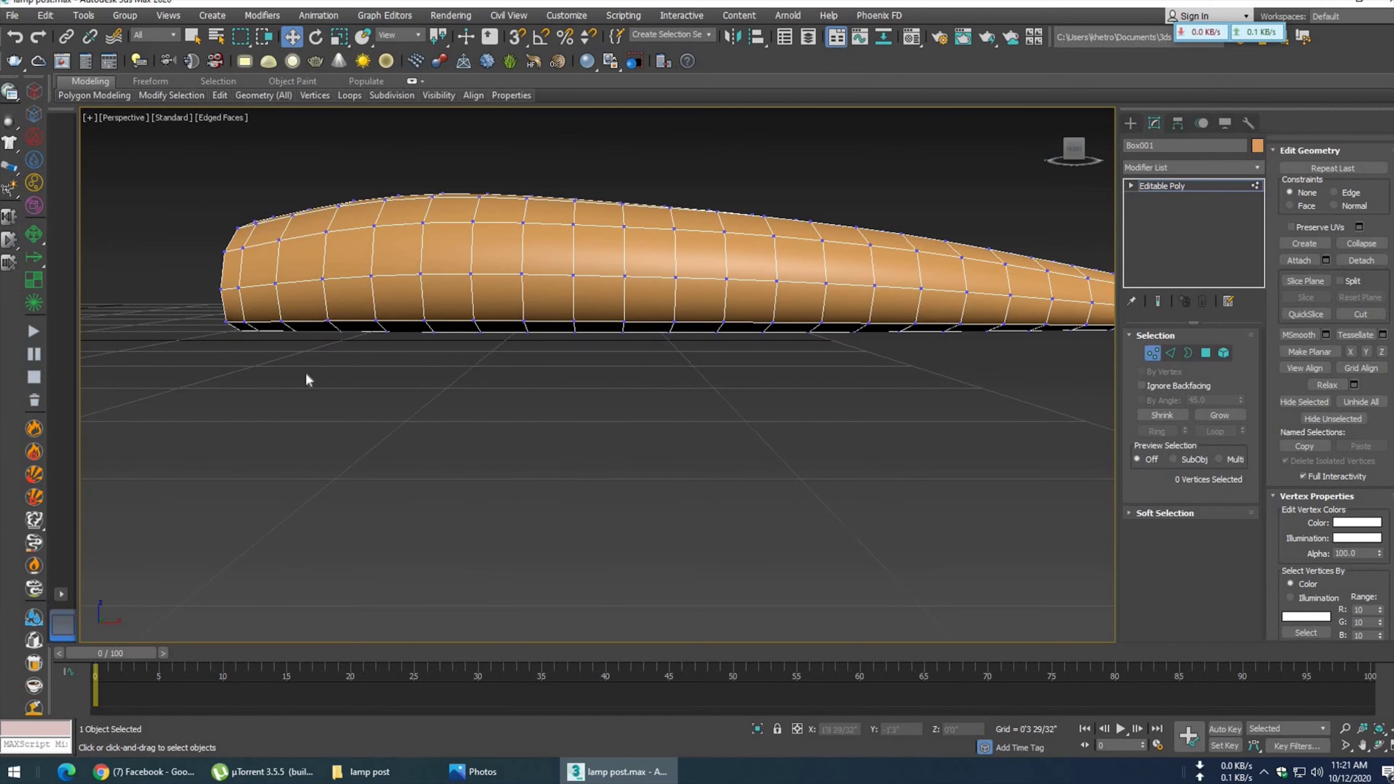
drag(1109, 337, 214, 313)
middle_drag(803, 458, 720, 372)
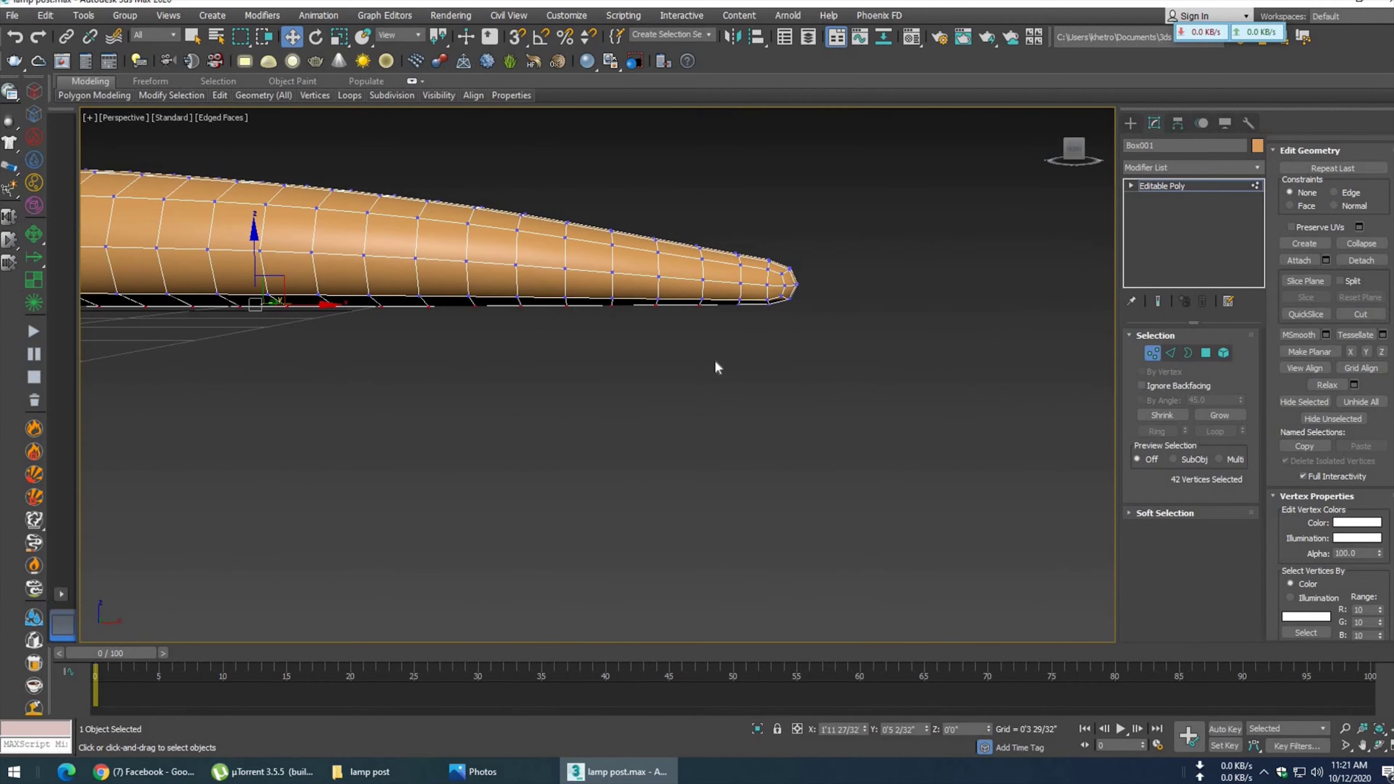
scroll(718, 337, up, 1)
scroll(856, 371, up, 2)
scroll(331, 361, down, 4)
drag(329, 337, 1013, 473)
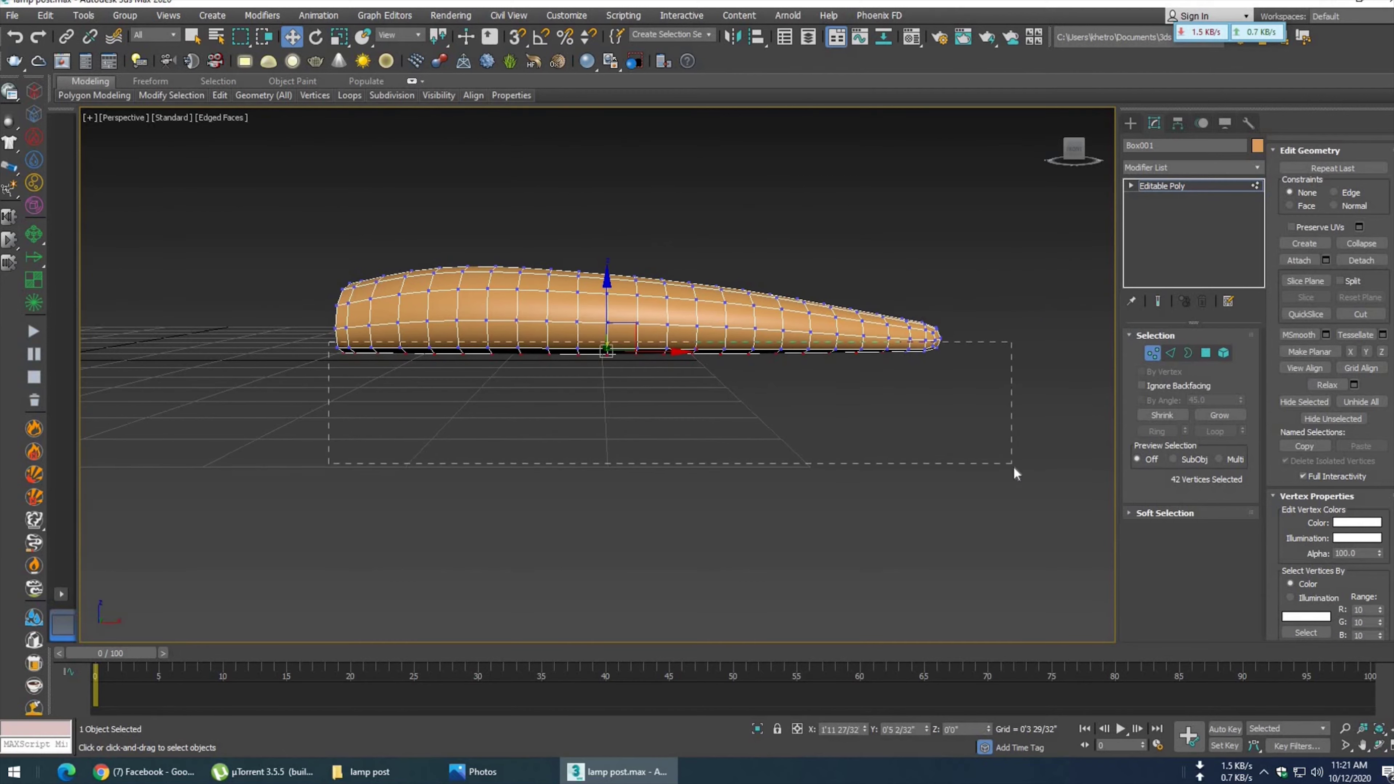
- Scale the bottom vertex rows on Z to flatten them into a level base
scroll(849, 379, up, 3)
click(340, 36)
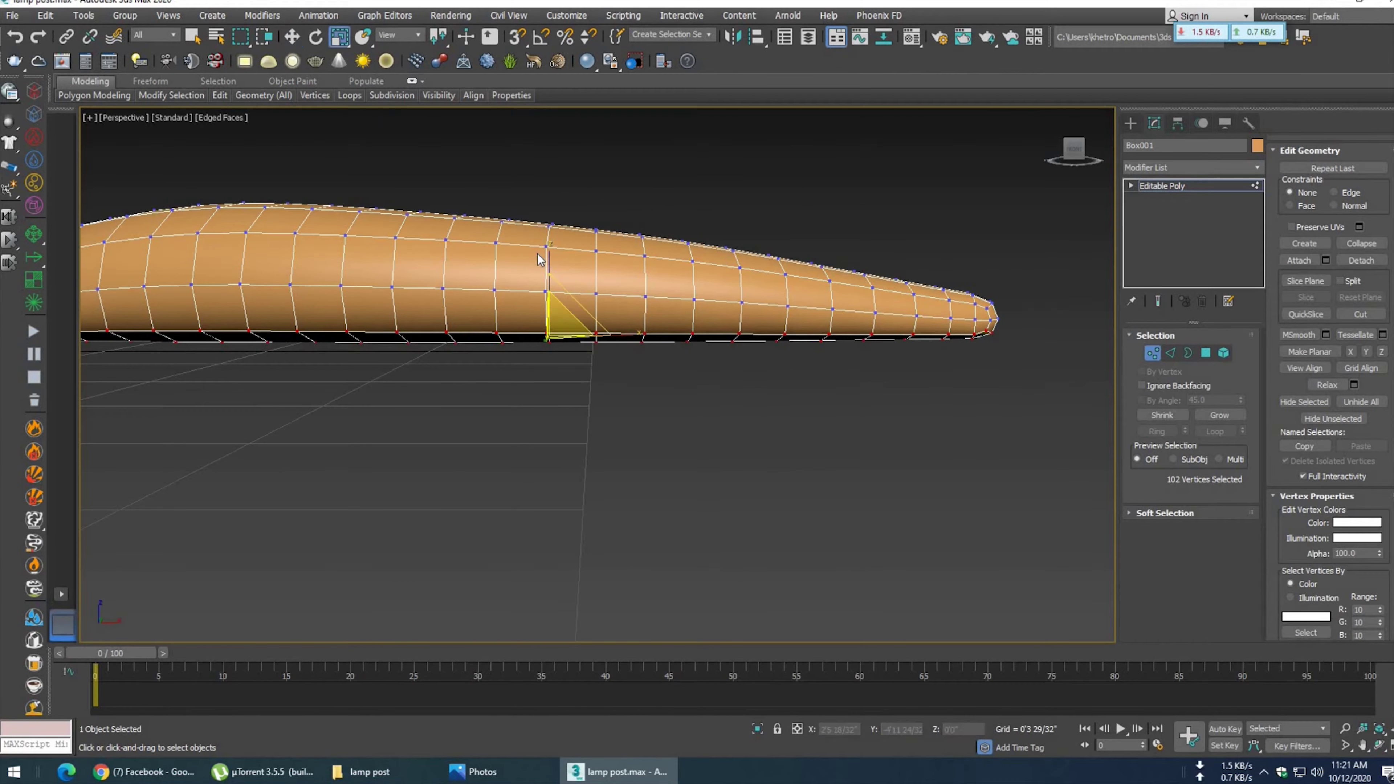
drag(552, 338, 252, 554)
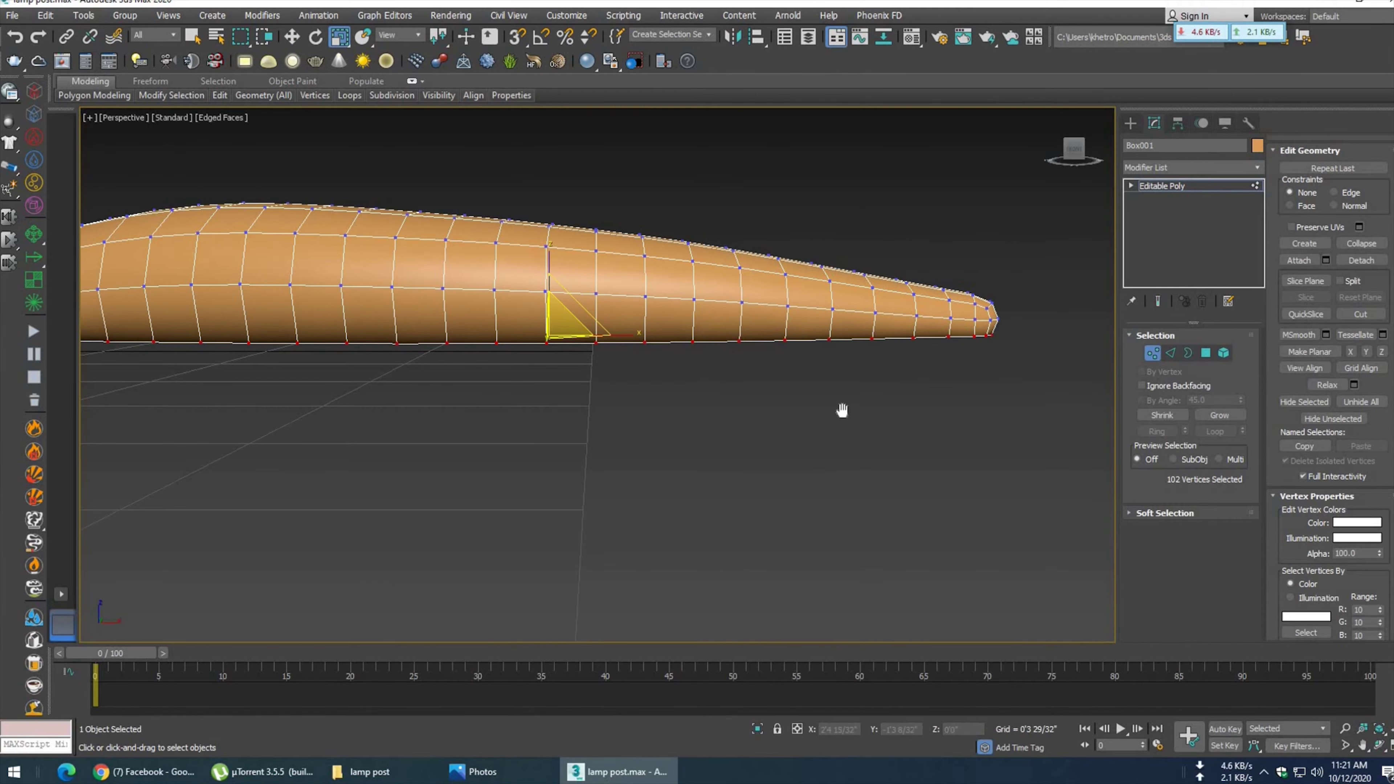
middle_drag(548, 314, 778, 295)
scroll(732, 428, down, 3)
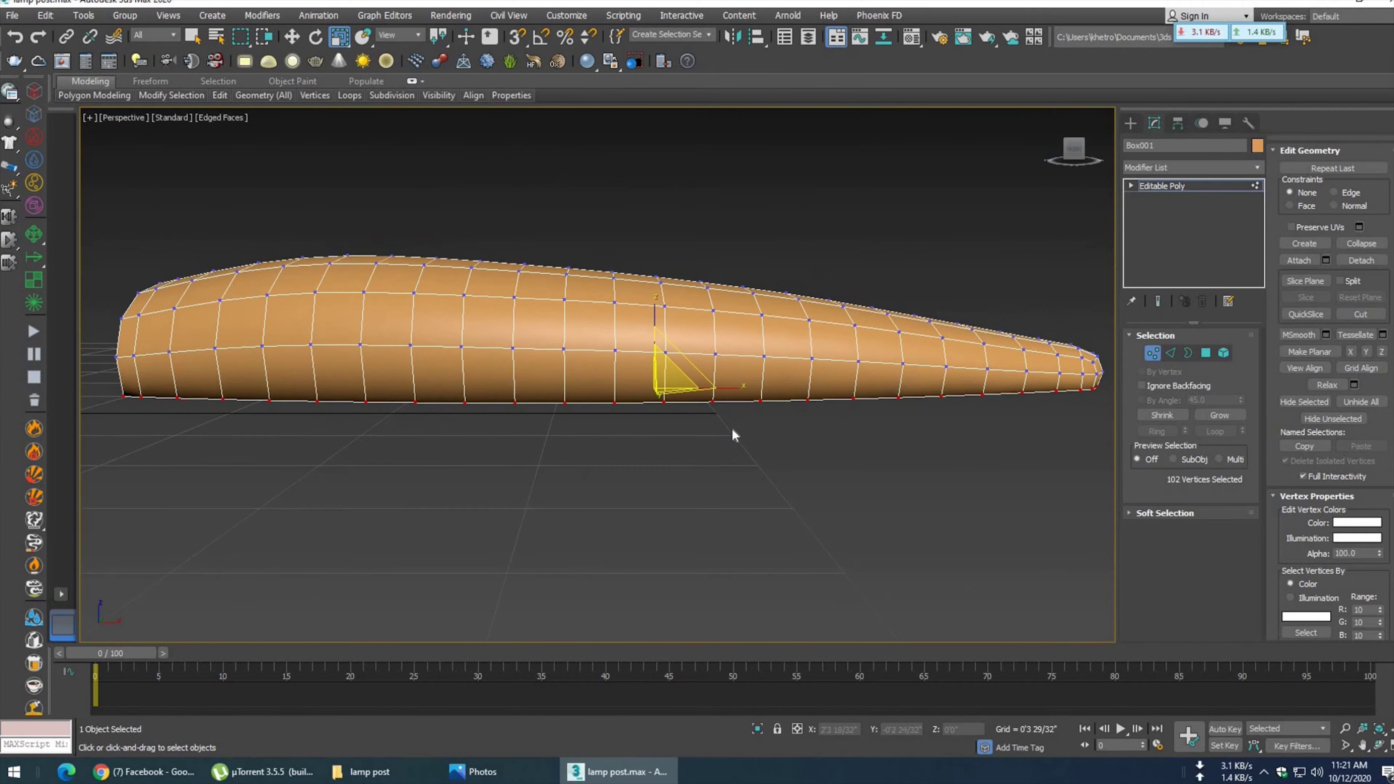
mouse_move(724, 432)
alt+middle_down()
mouse_move(804, 391)
mouse_move(679, 461)
mouse_move(869, 461)
alt+middle_up()
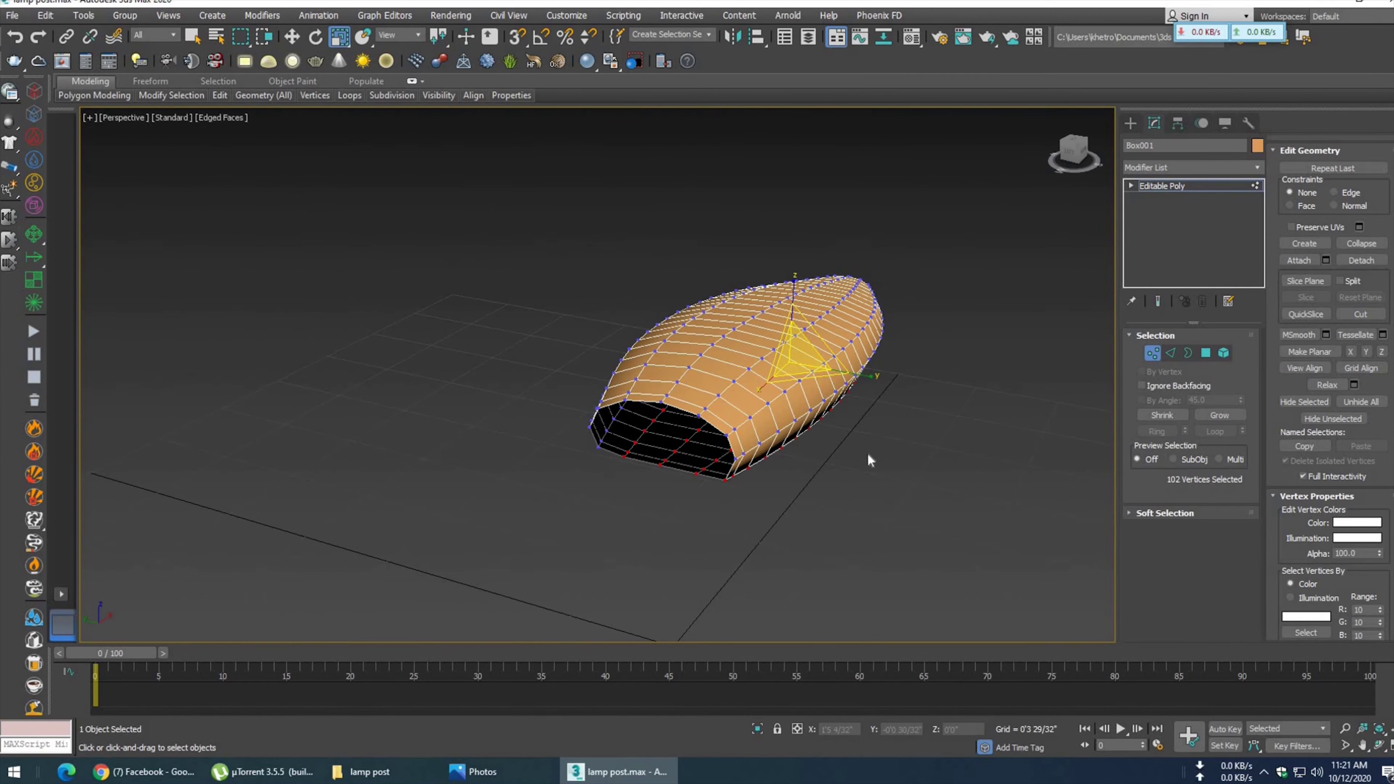
- Scale the lower sides to 90% on Y, then select an edge loop around the shell
drag(871, 377, 881, 381)
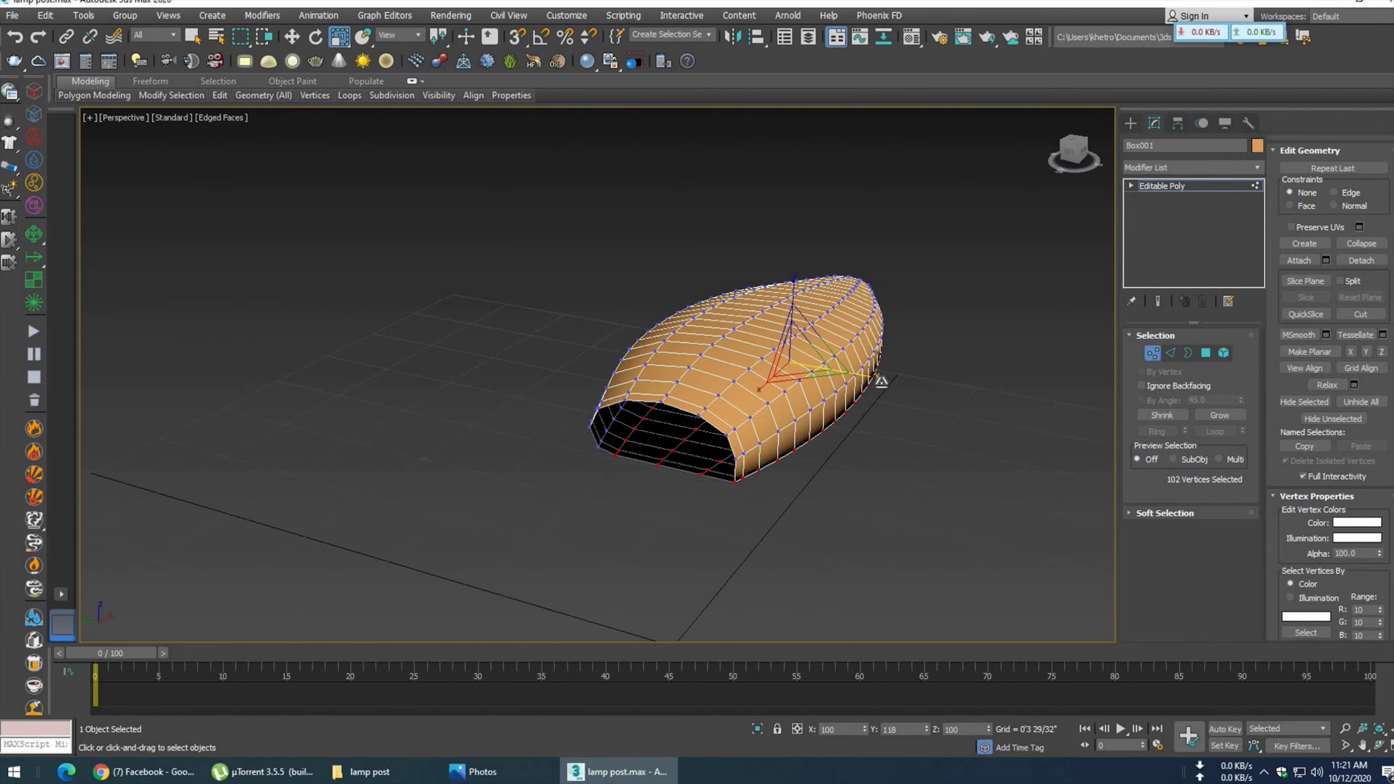
alt+middle_drag(882, 381, 847, 418)
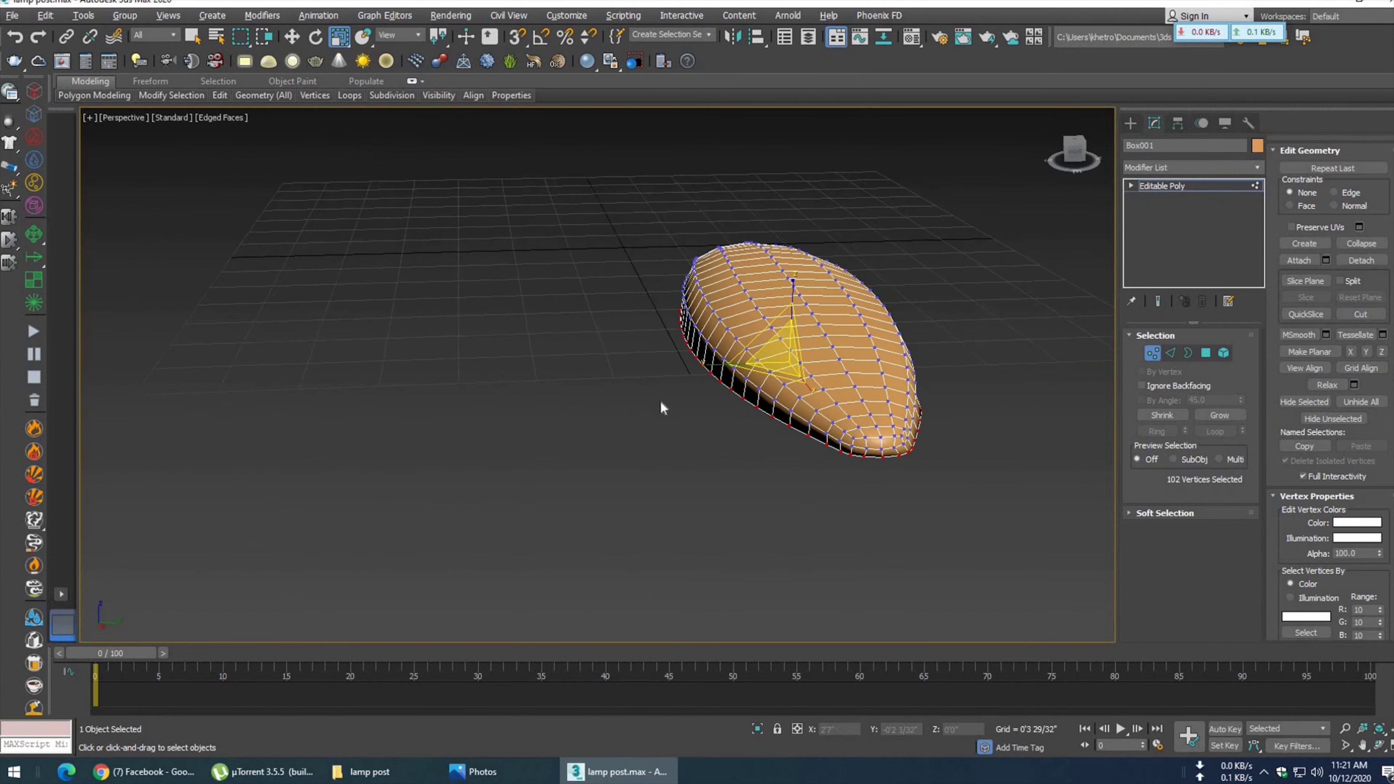
drag(864, 363, 865, 364)
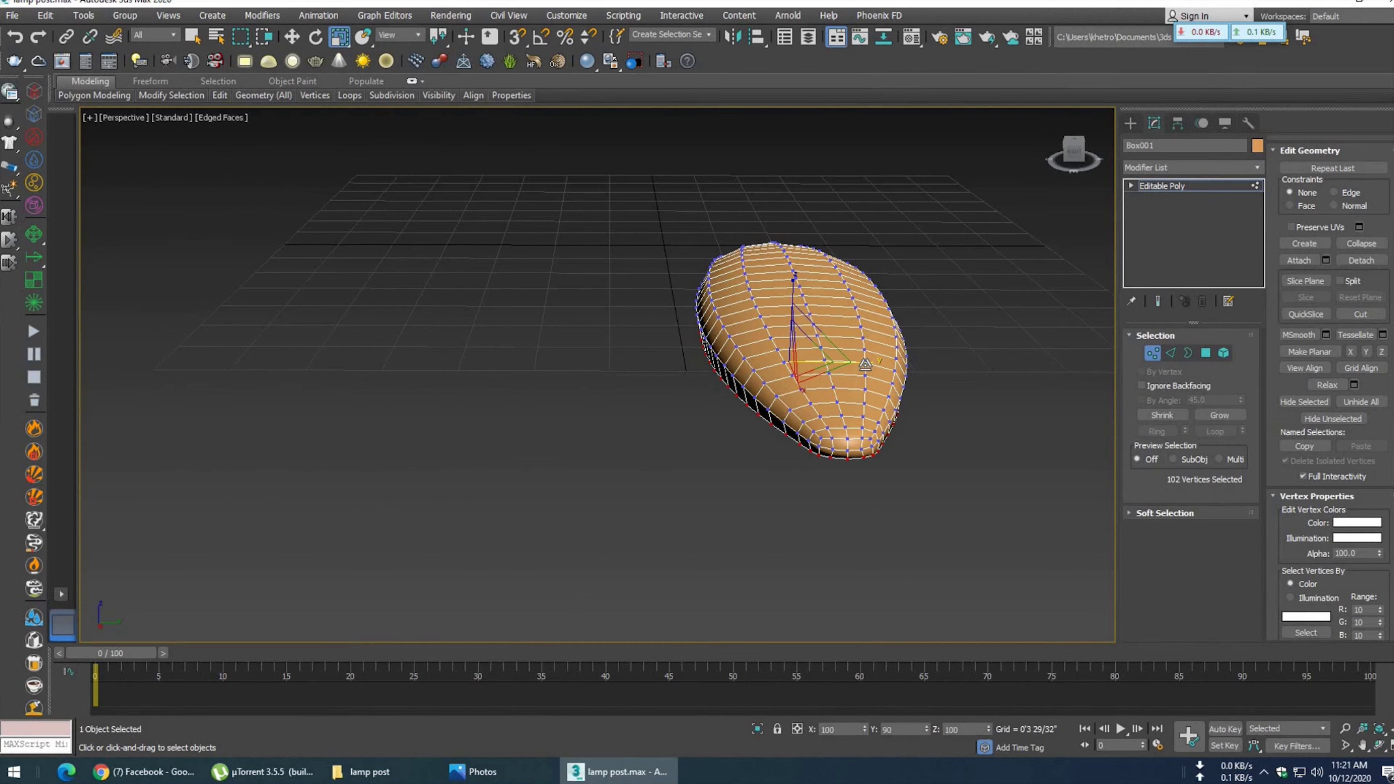
mouse_move(866, 364)
alt+middle_down()
mouse_move(736, 405)
mouse_move(640, 369)
alt+middle_up()
scroll(641, 368, up, 3)
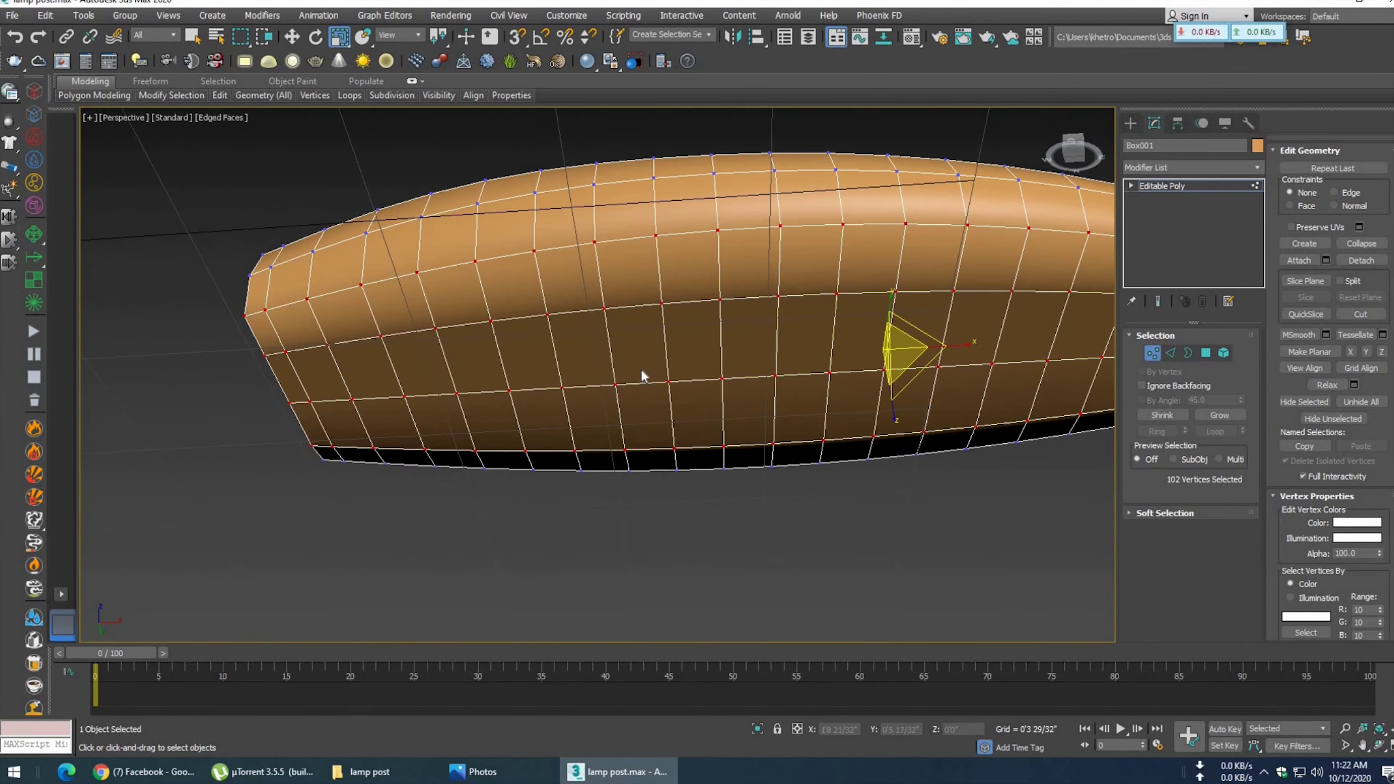
scroll(641, 368, up, 2)
click(1171, 352)
double_click(912, 327)
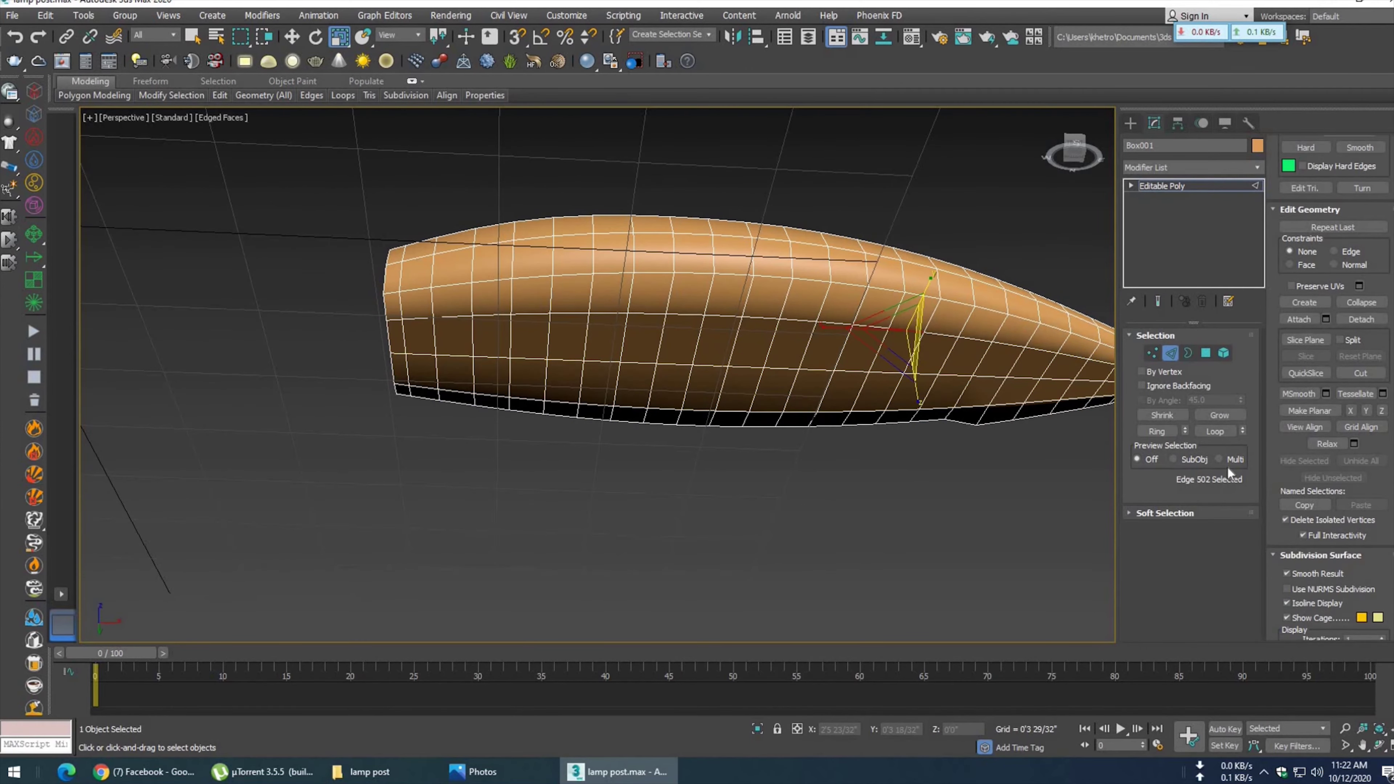
middle_drag(855, 423, 608, 420)
mouse_move(814, 437)
alt+middle_down()
mouse_move(735, 489)
mouse_move(785, 457)
mouse_move(807, 390)
alt+middle_up()
click(978, 400)
mouse_move(732, 368)
middle_down()
mouse_move(635, 368)
mouse_move(685, 348)
mouse_move(712, 370)
mouse_move(638, 389)
mouse_move(617, 421)
middle_up()
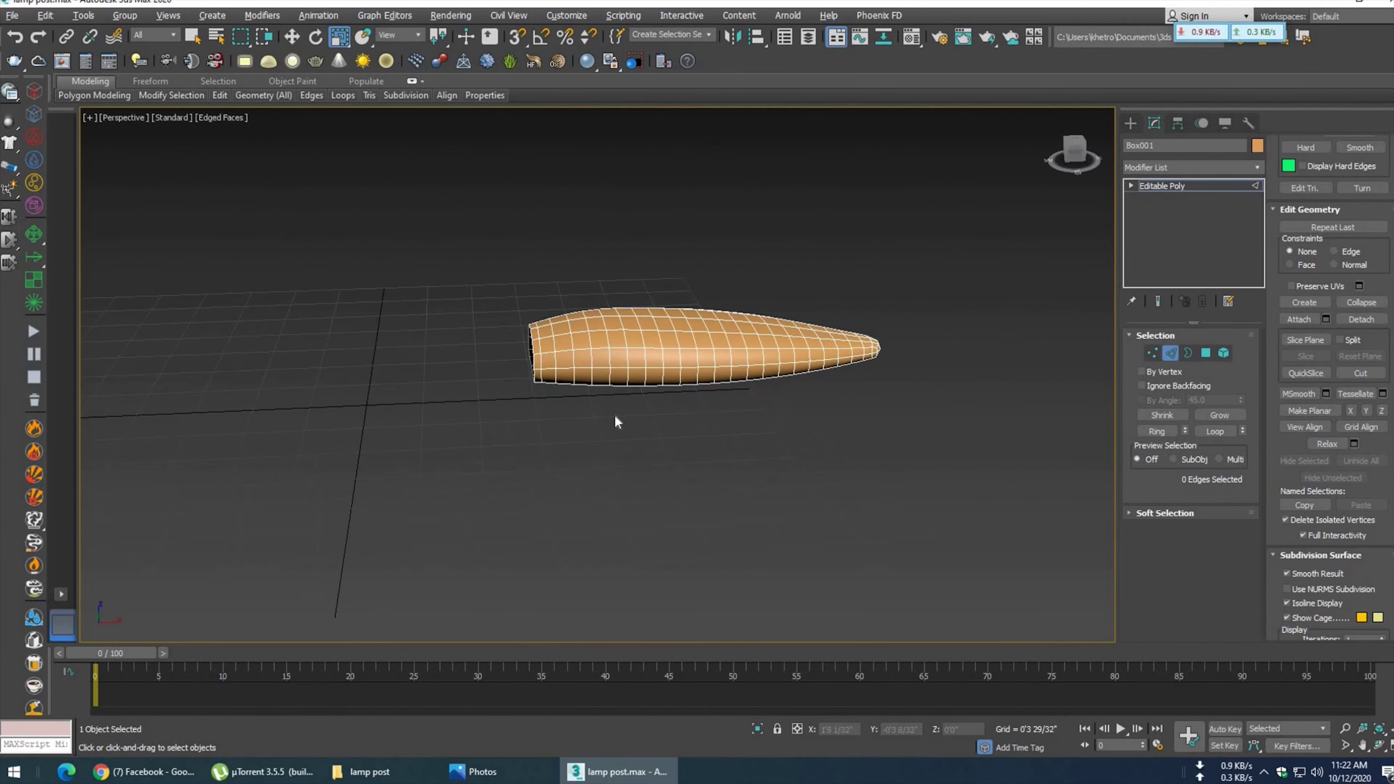
key(alt+Tab)
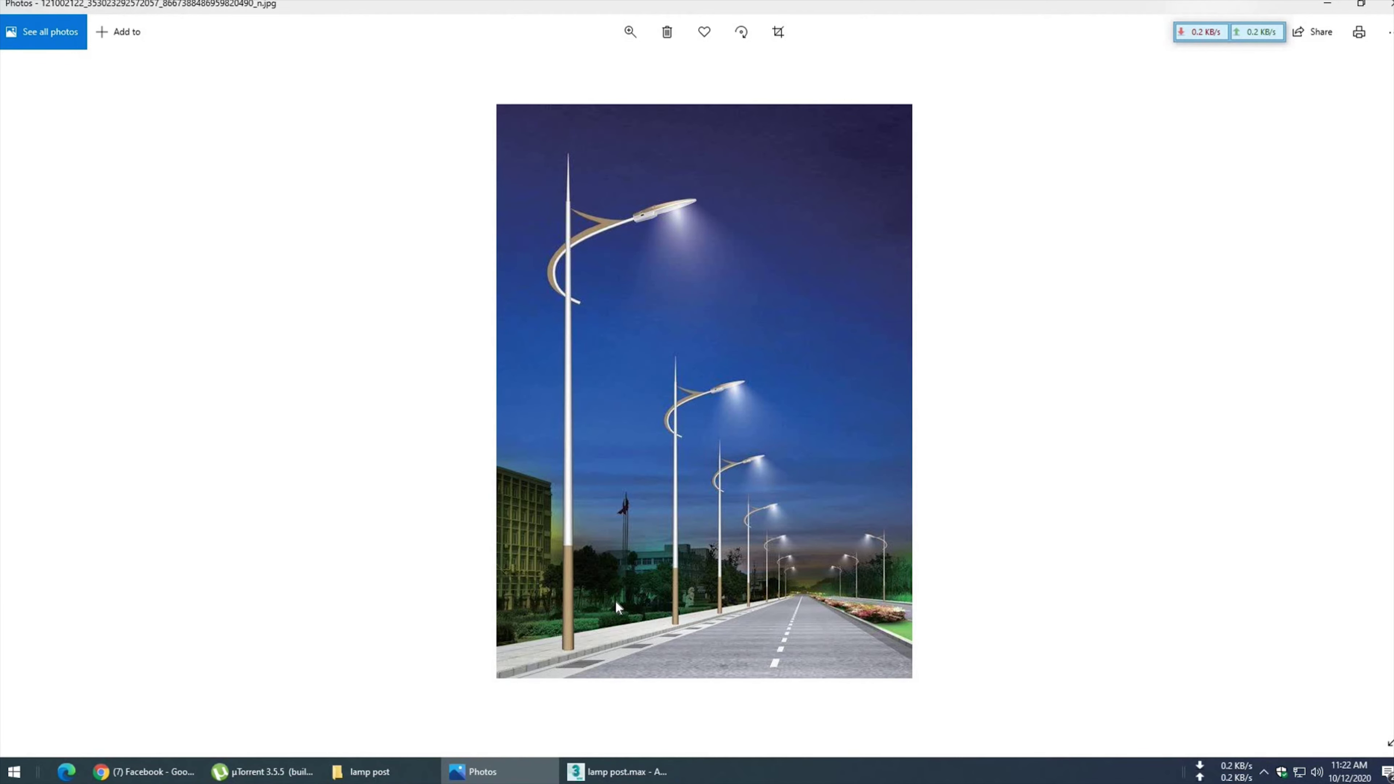
click(598, 772)
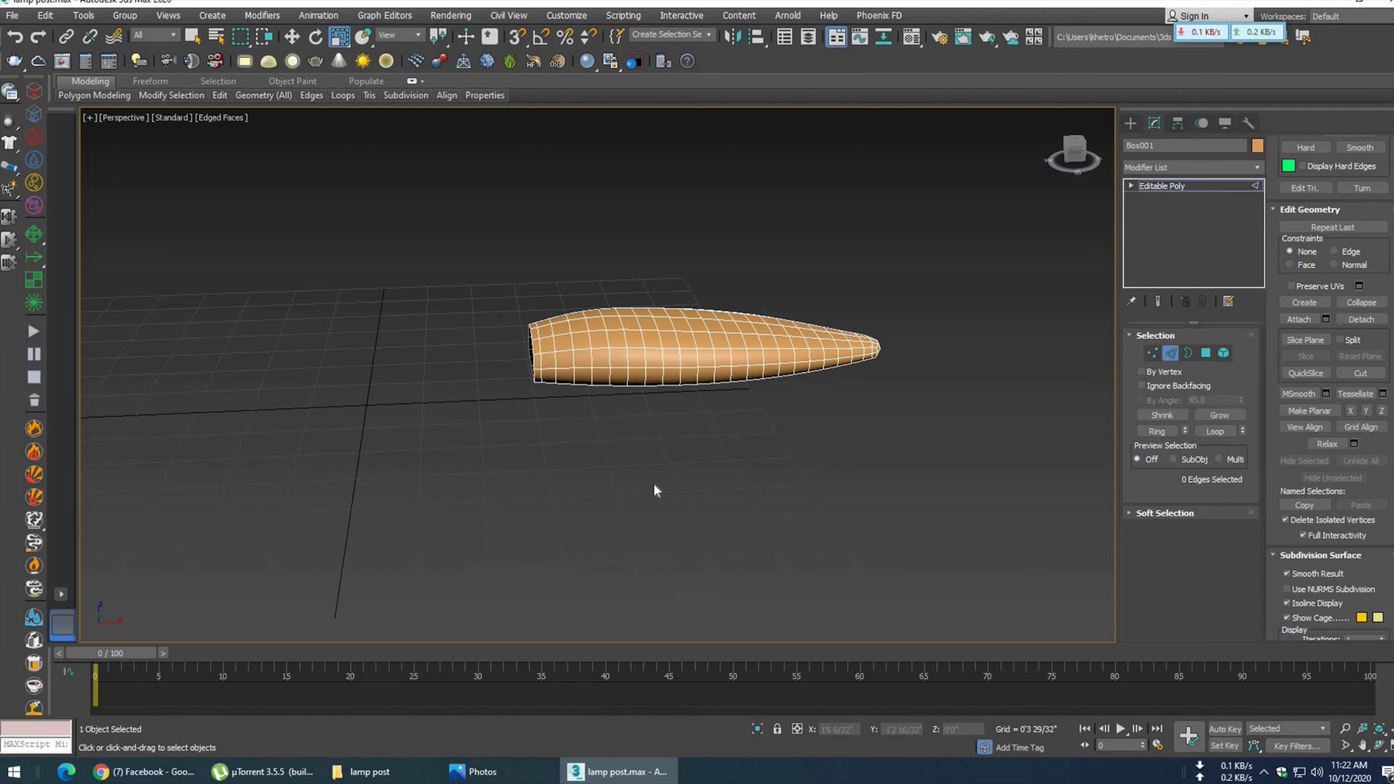
click(541, 771)
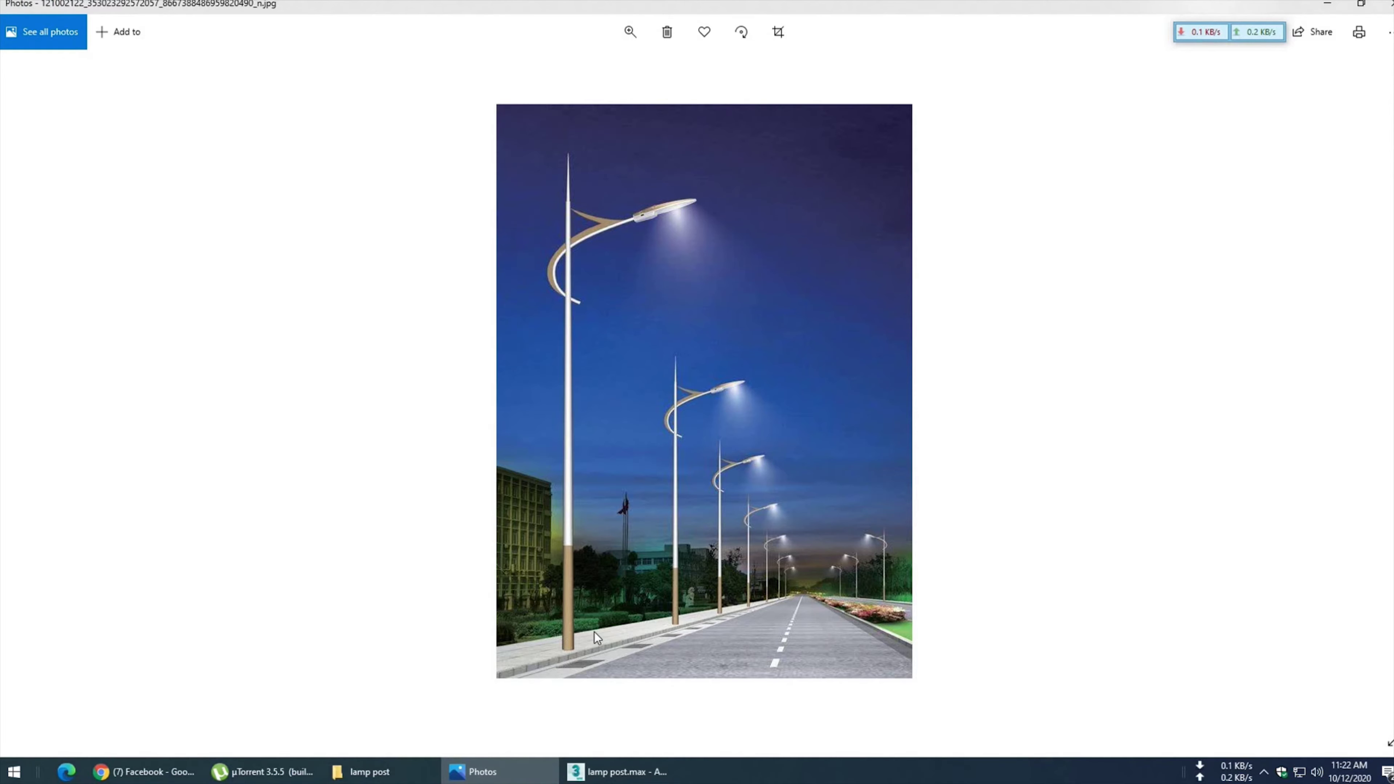
click(603, 772)
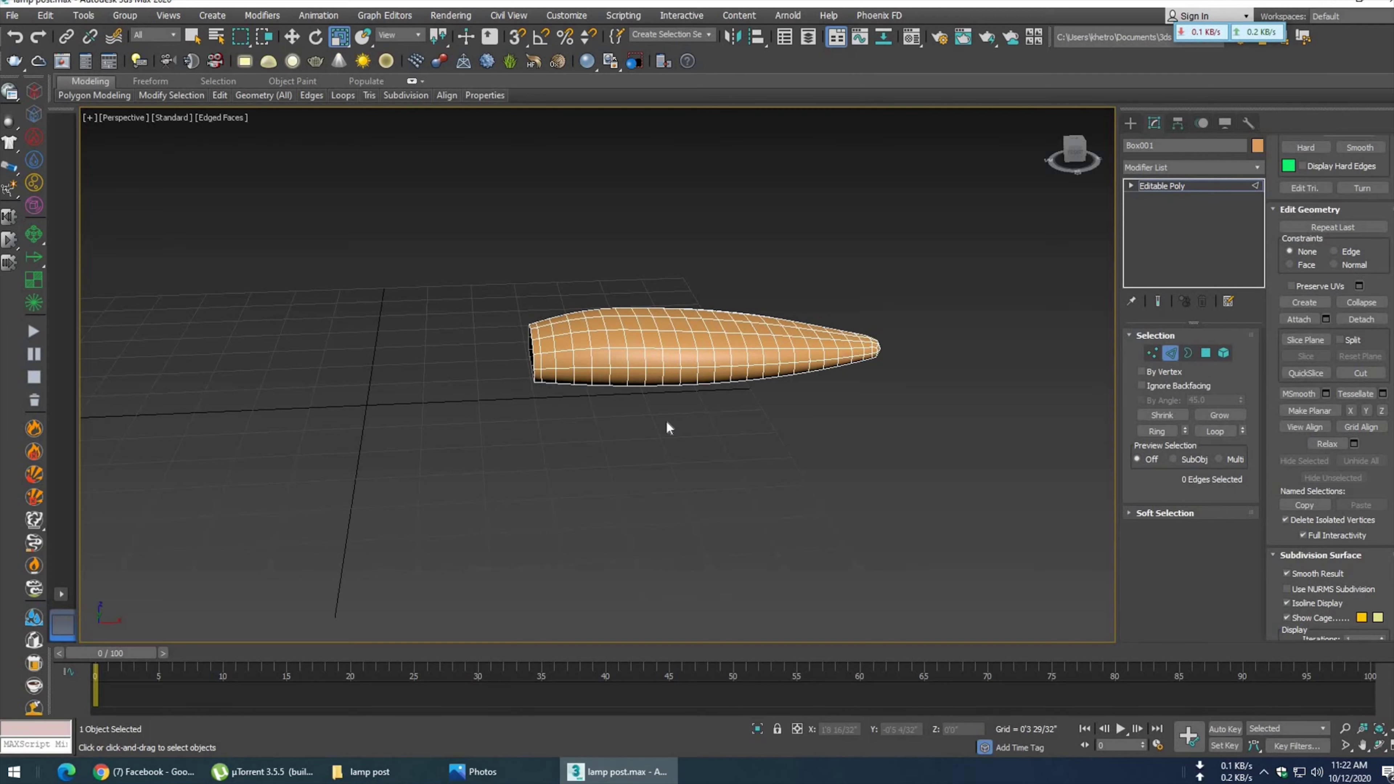
click(617, 771)
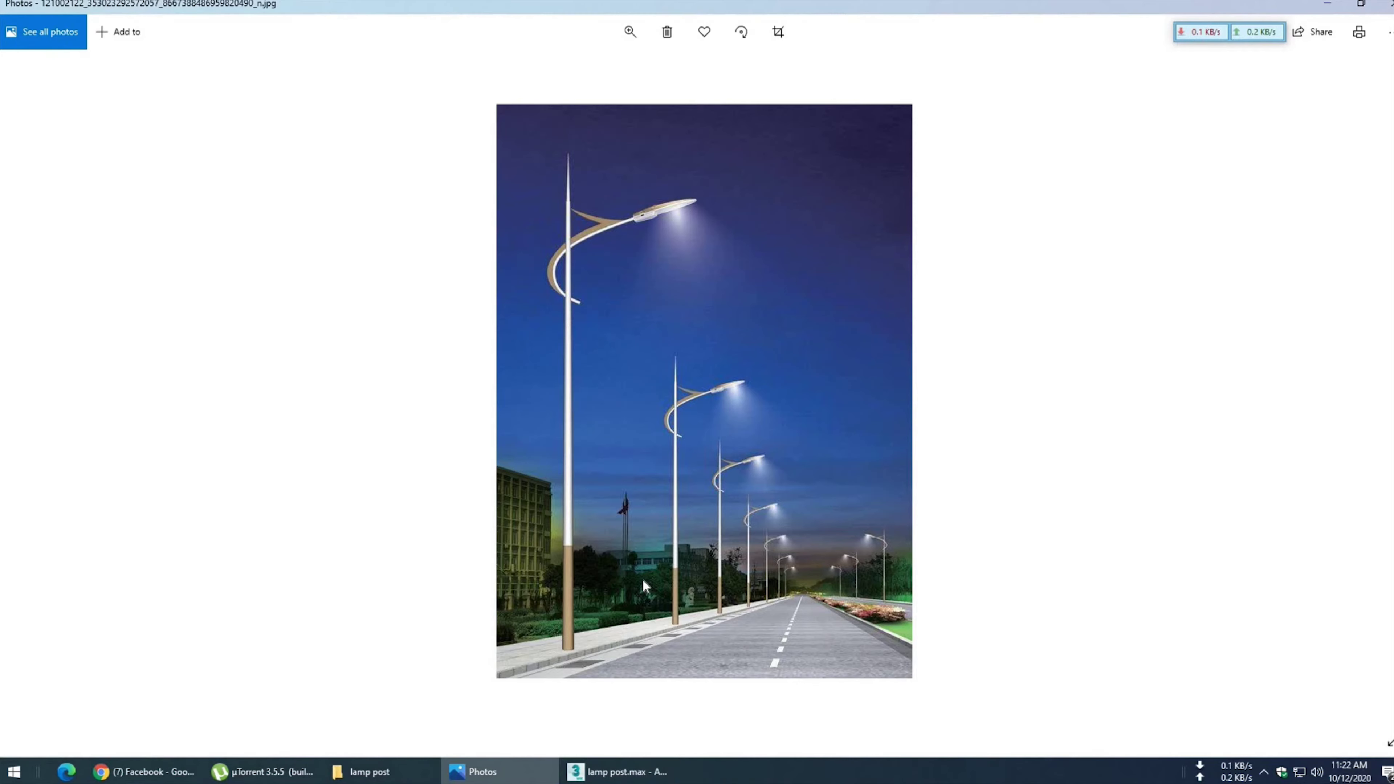
click(615, 771)
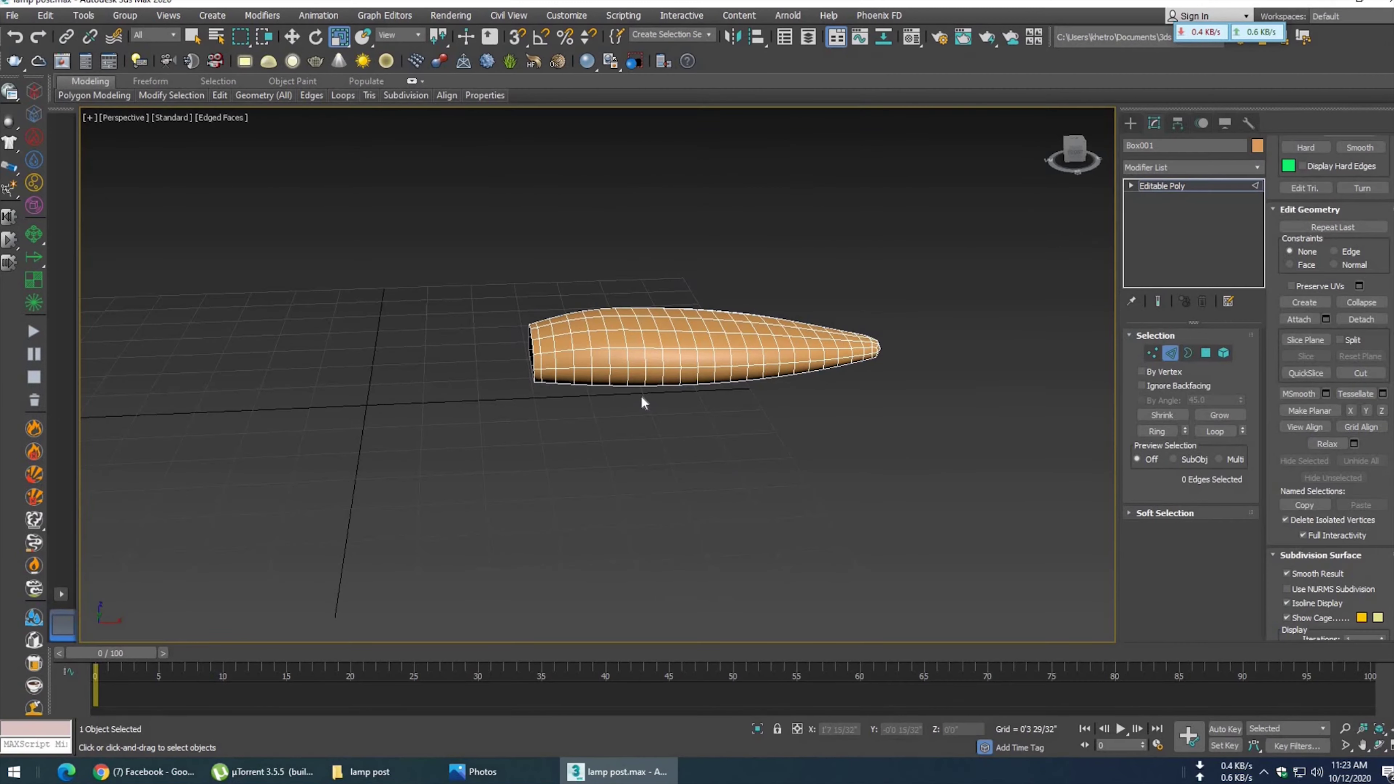
scroll(840, 389, up, 2)
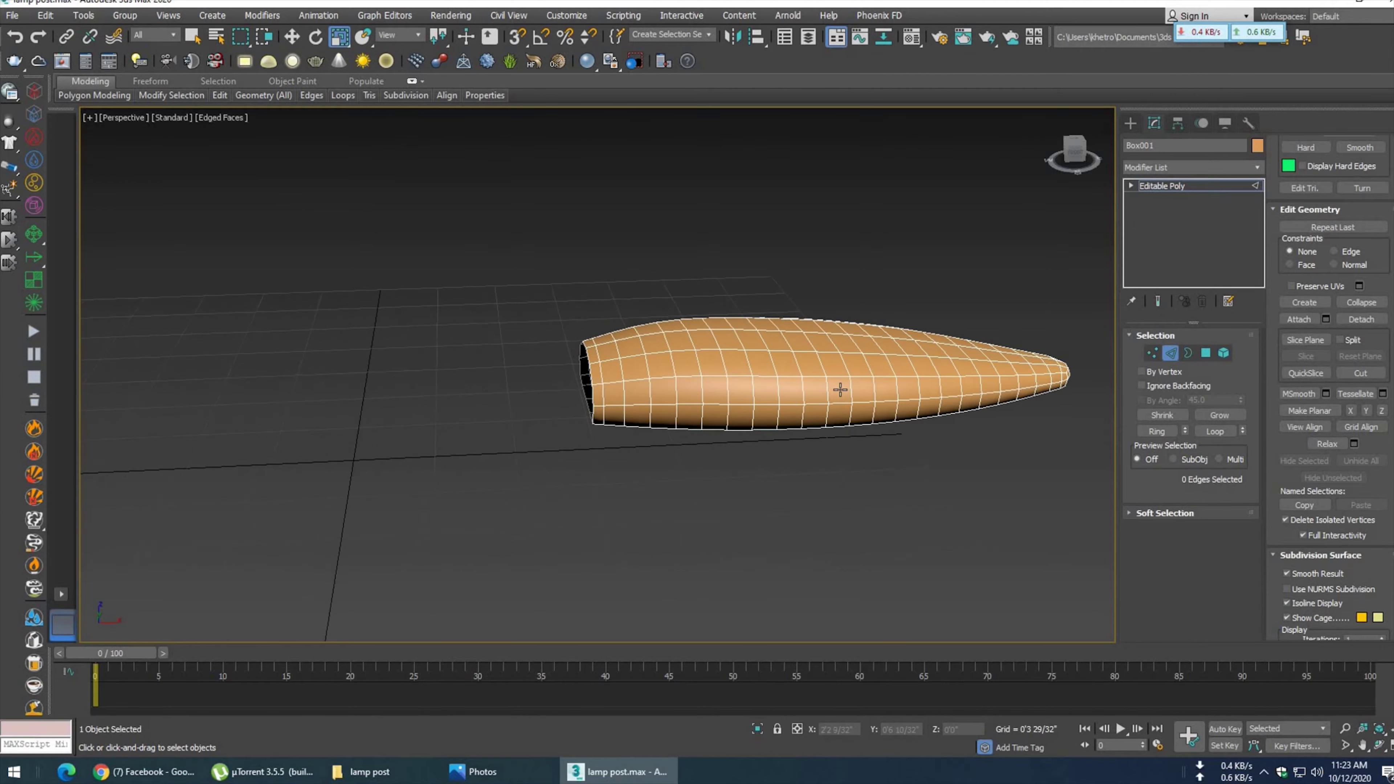
key(t)
- Narrow the whole shell's width to about 67 percent with non-uniform scale
key(4)
drag(583, 268, 718, 498)
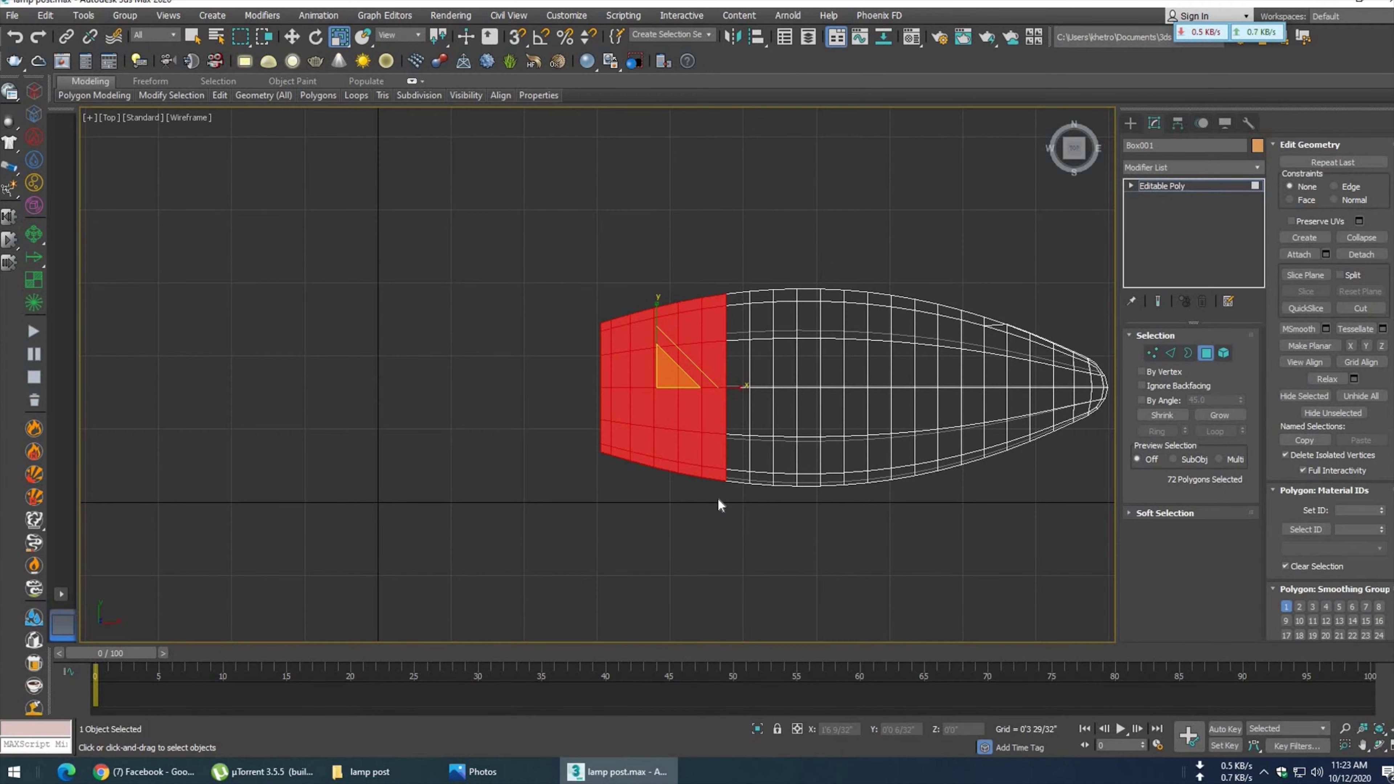
key(4)
drag(747, 294, 747, 312)
key(p)
mouse_move(679, 330)
alt+middle_down()
mouse_move(740, 310)
mouse_move(725, 343)
mouse_move(888, 358)
mouse_move(686, 351)
alt+middle_up()
- Flatten the shell's height to about 52 percent, checking against the reference photo
drag(495, 362, 608, 408)
alt+middle_drag(608, 407, 576, 439)
click(504, 774)
drag(490, 328, 489, 384)
mouse_move(565, 487)
middle_down()
mouse_move(691, 492)
mouse_move(614, 473)
middle_up()
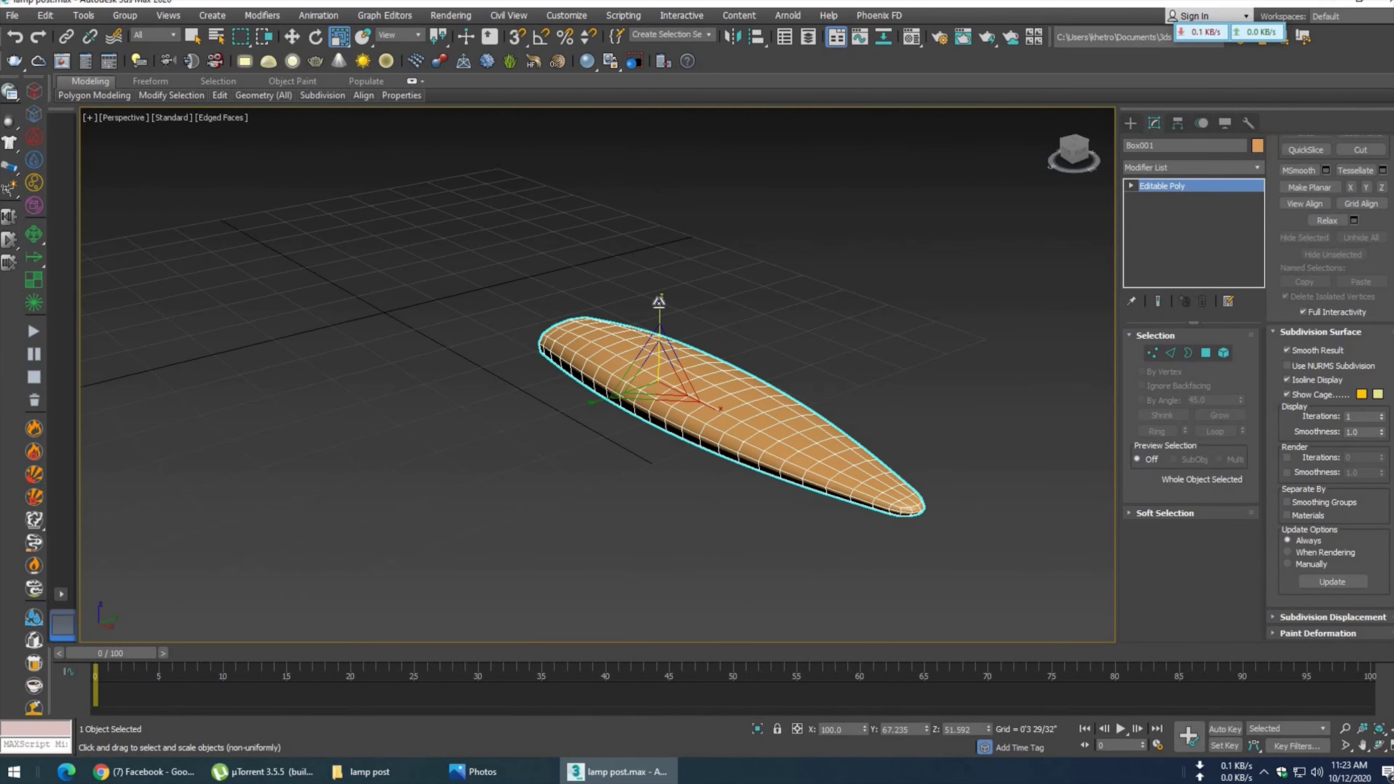
drag(659, 302, 658, 297)
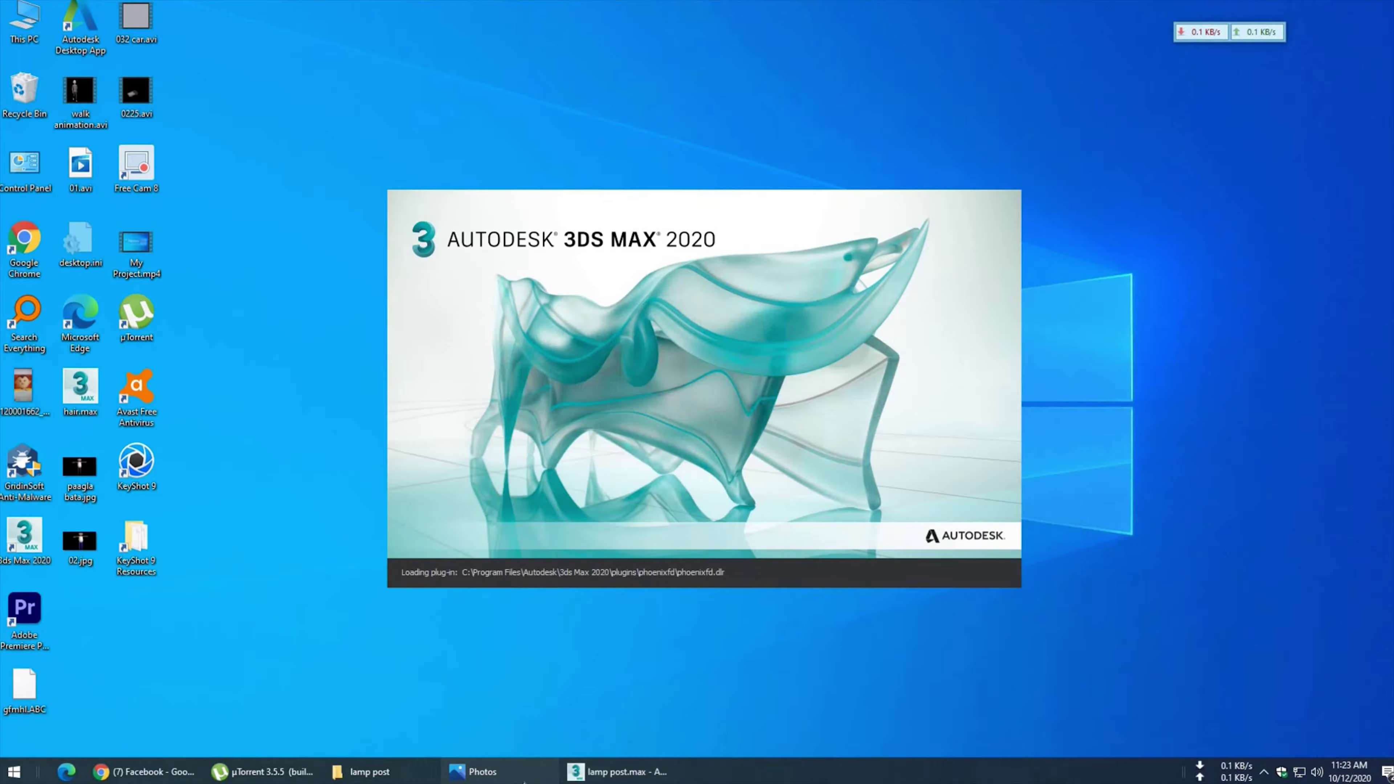
click(525, 780)
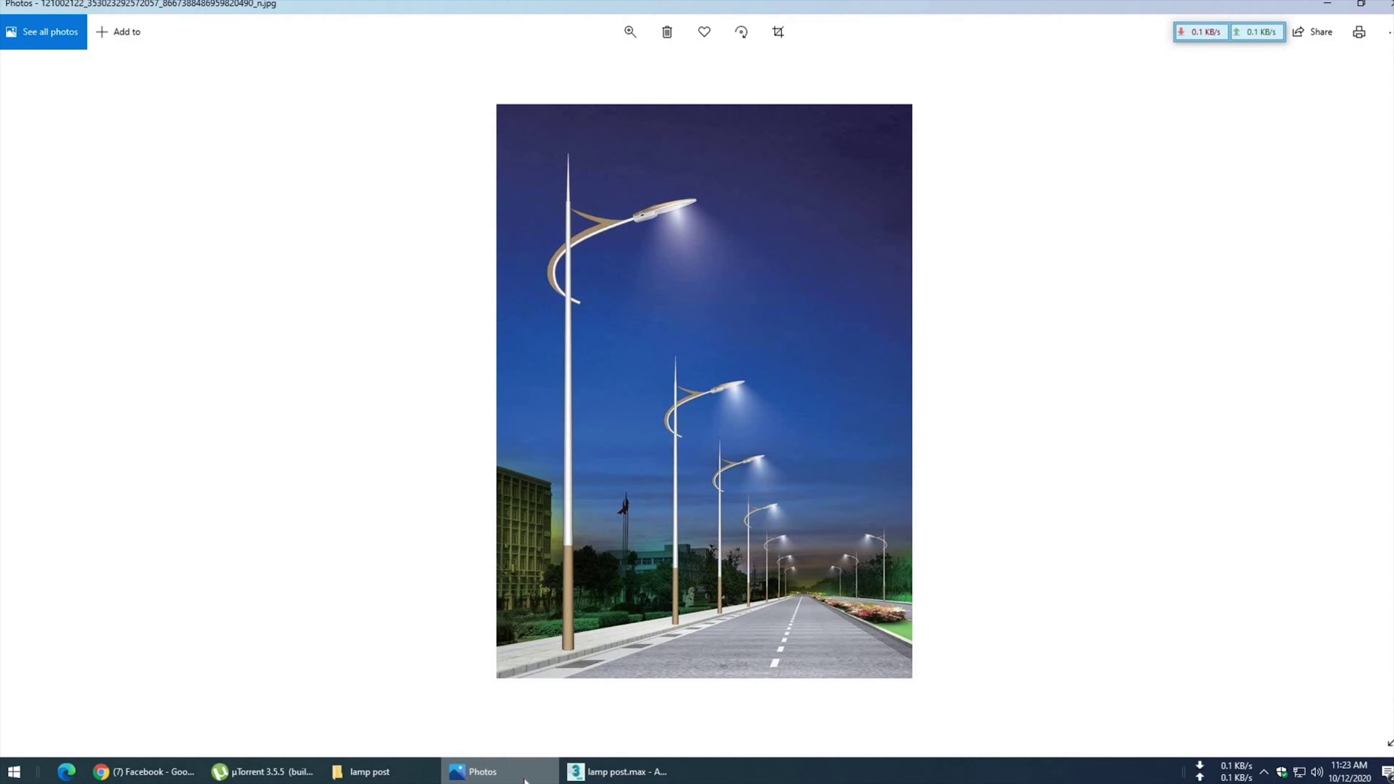
click(527, 772)
click(582, 771)
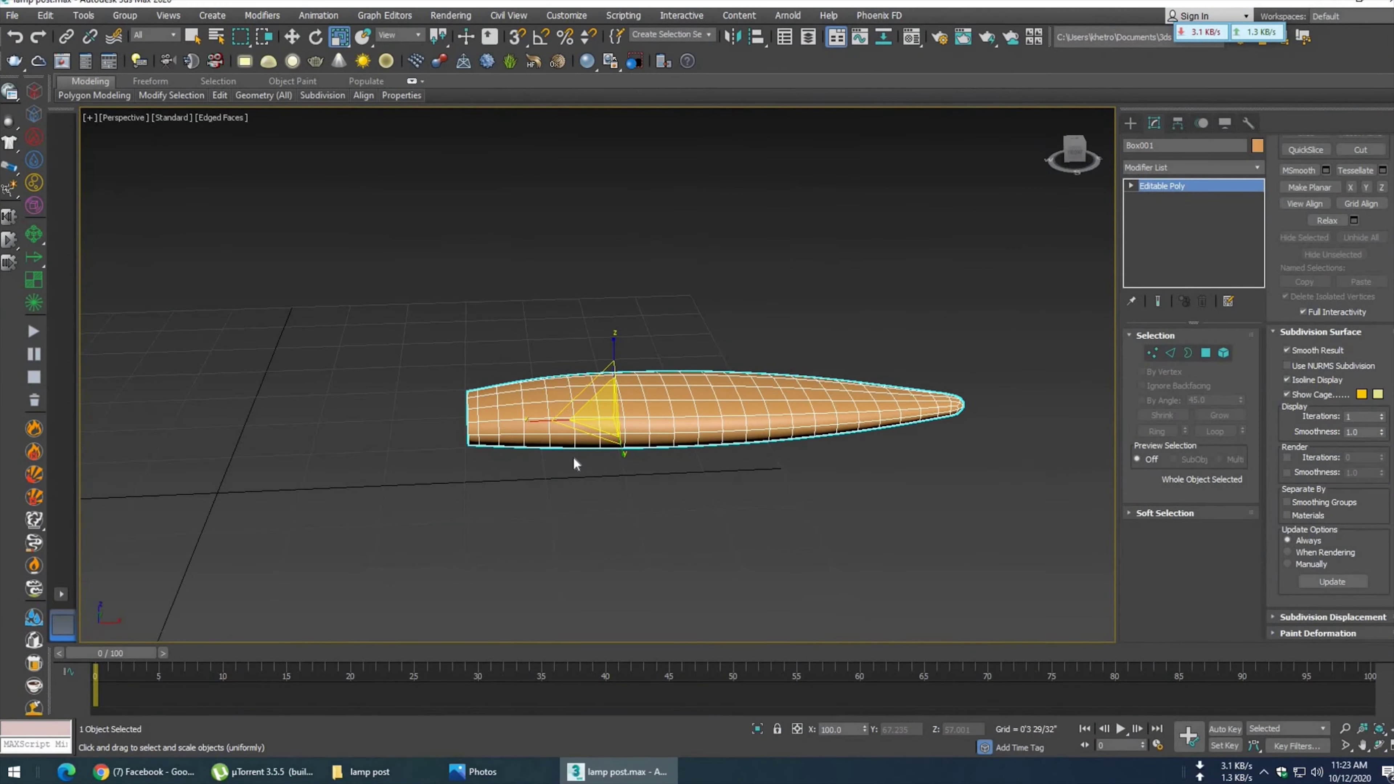
- In Top view, select the rear block of polygons plus one more column
key(t)
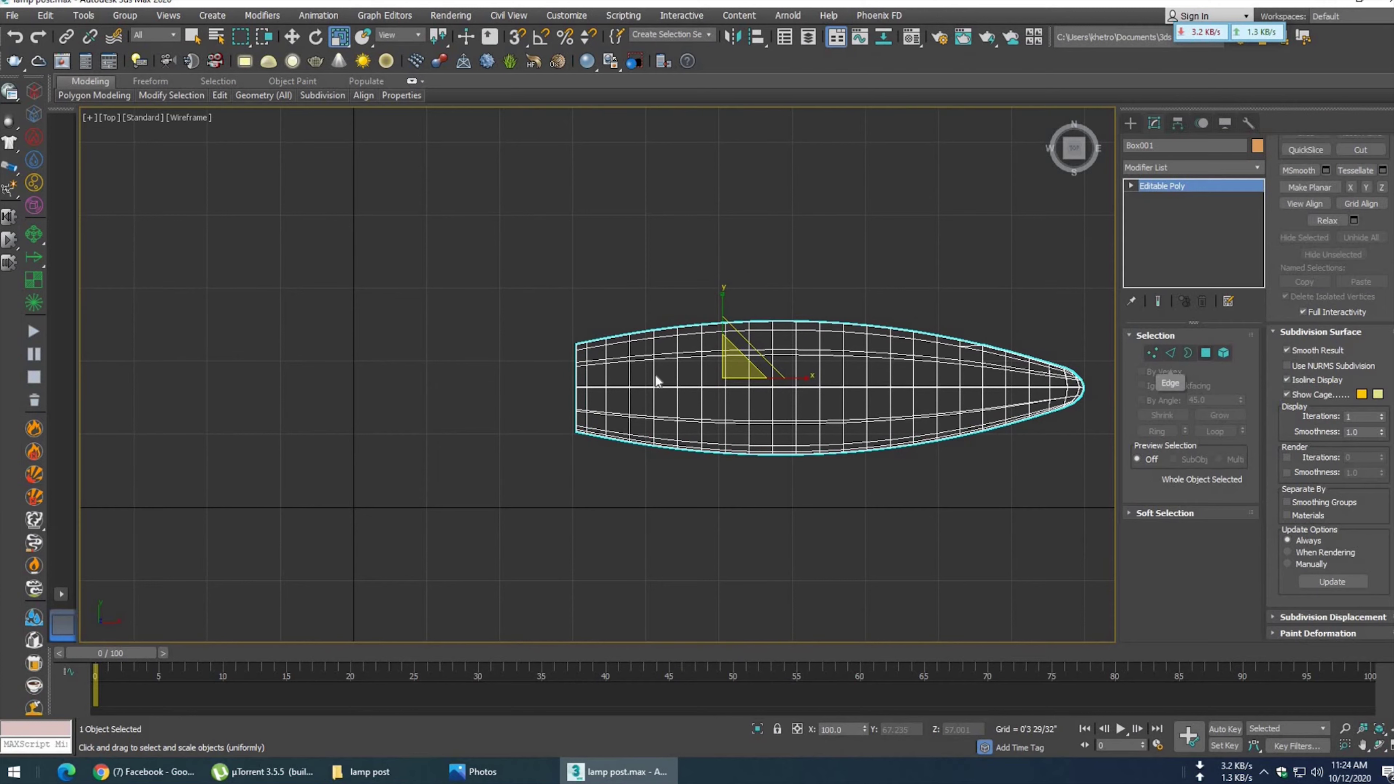
drag(544, 286, 685, 490)
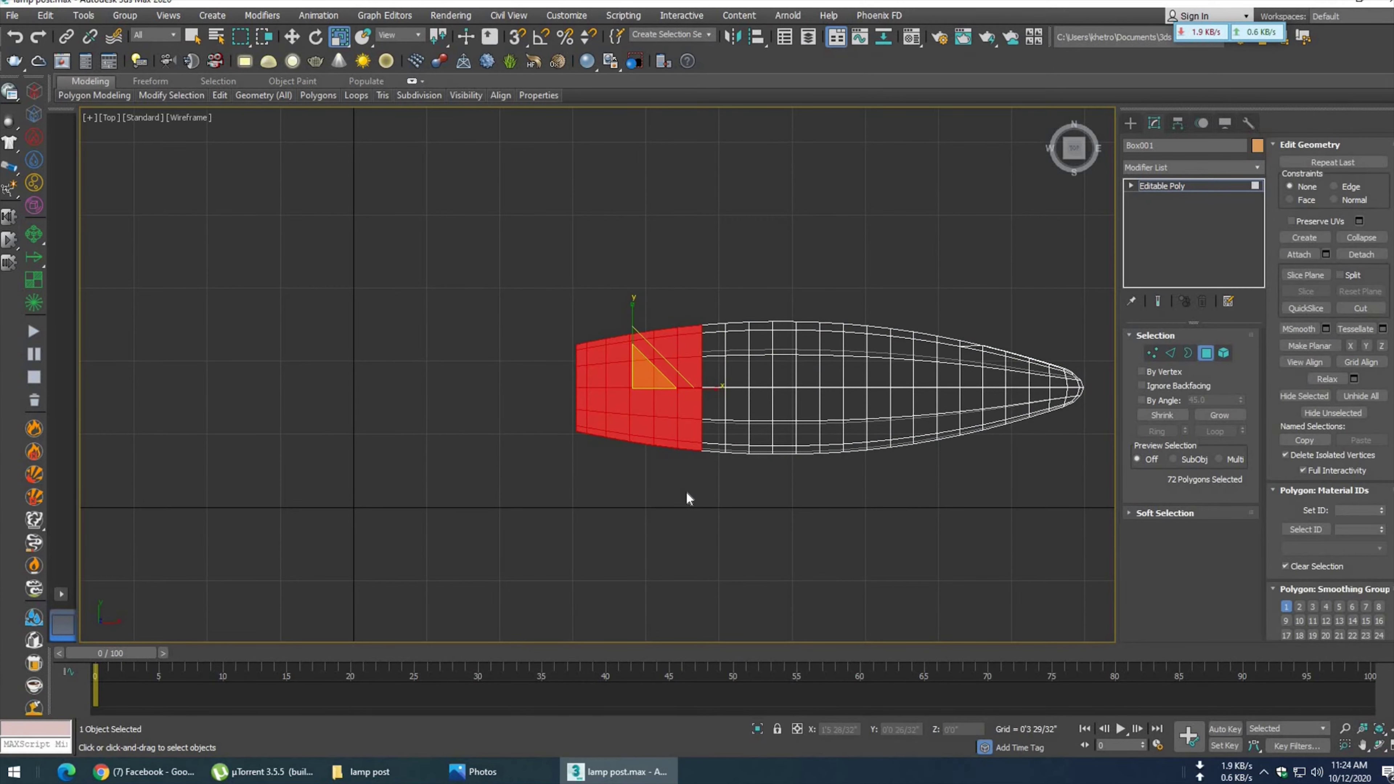
drag(545, 255, 719, 510)
click(522, 778)
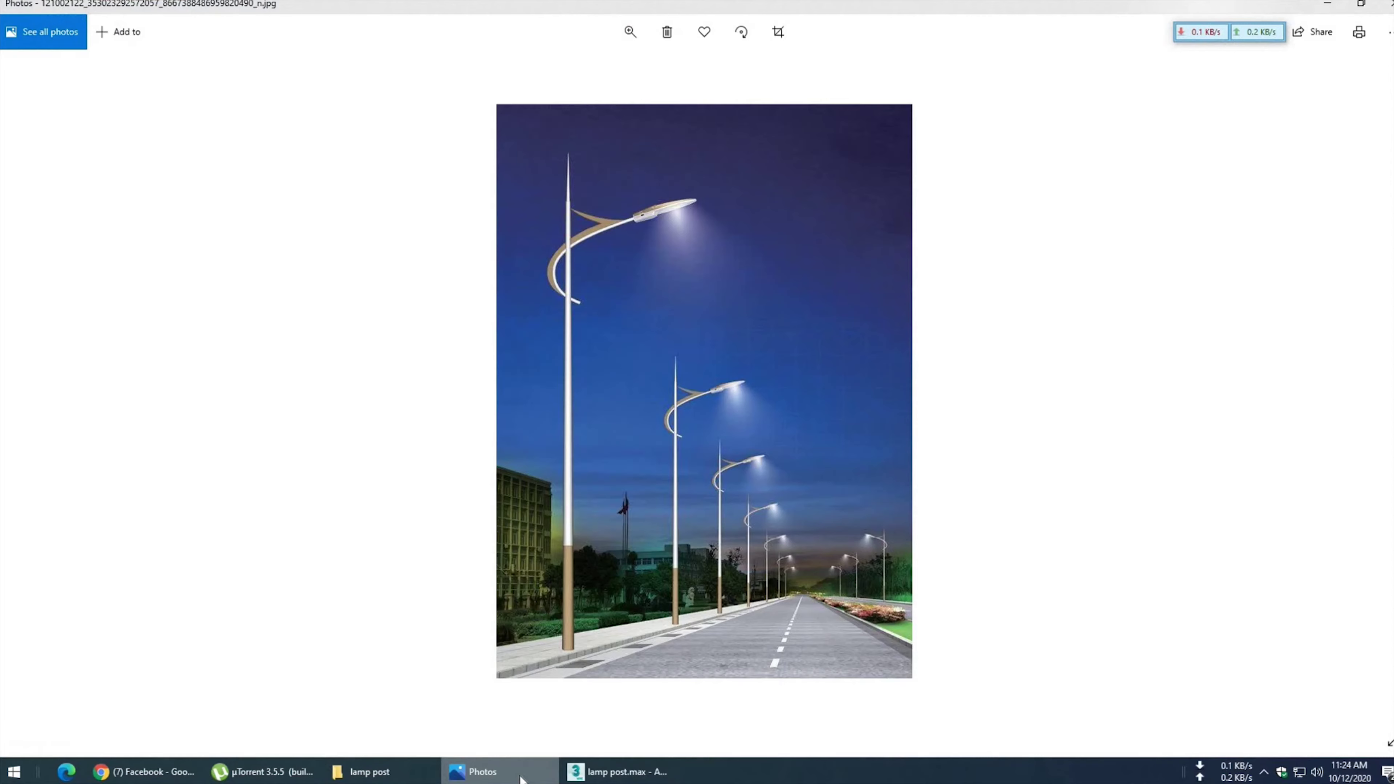
click(521, 778)
mouse_move(800, 591)
alt+middle_down()
mouse_move(737, 523)
mouse_move(774, 543)
mouse_move(758, 521)
mouse_move(741, 584)
mouse_move(757, 578)
mouse_move(774, 558)
mouse_move(688, 560)
alt+middle_up()
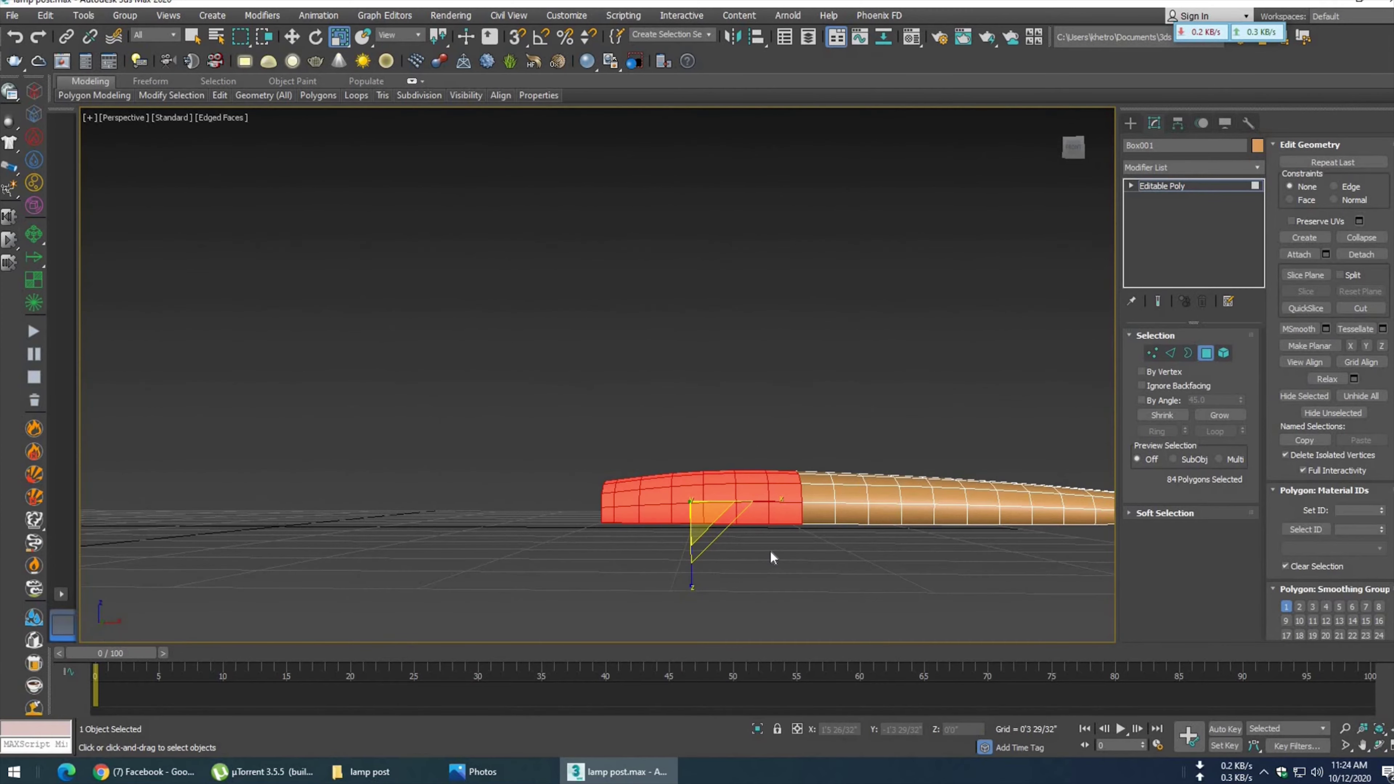
- Inspect the selected front end in front view, then from above in perspective
key(l)
key(f)
middle_drag(107, 481, 514, 430)
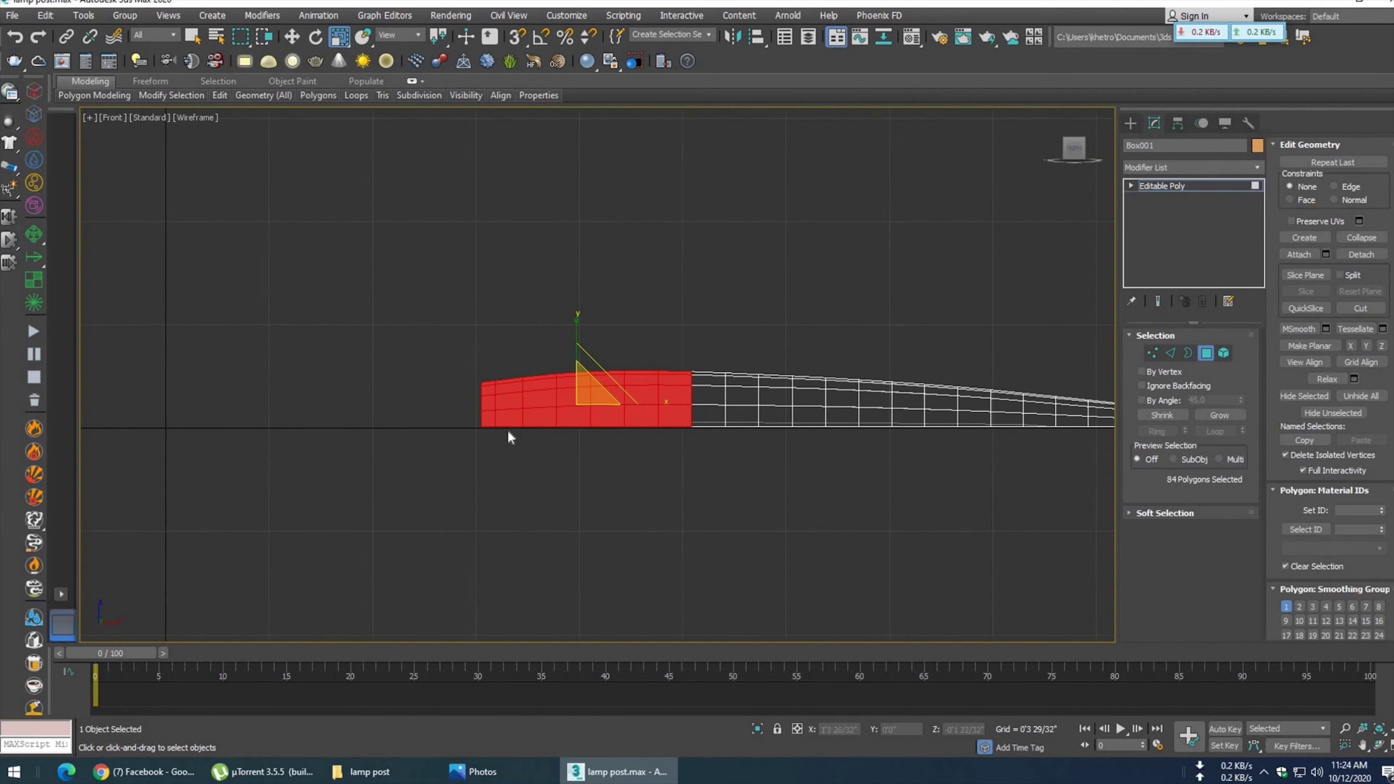
scroll(511, 437, up, 2)
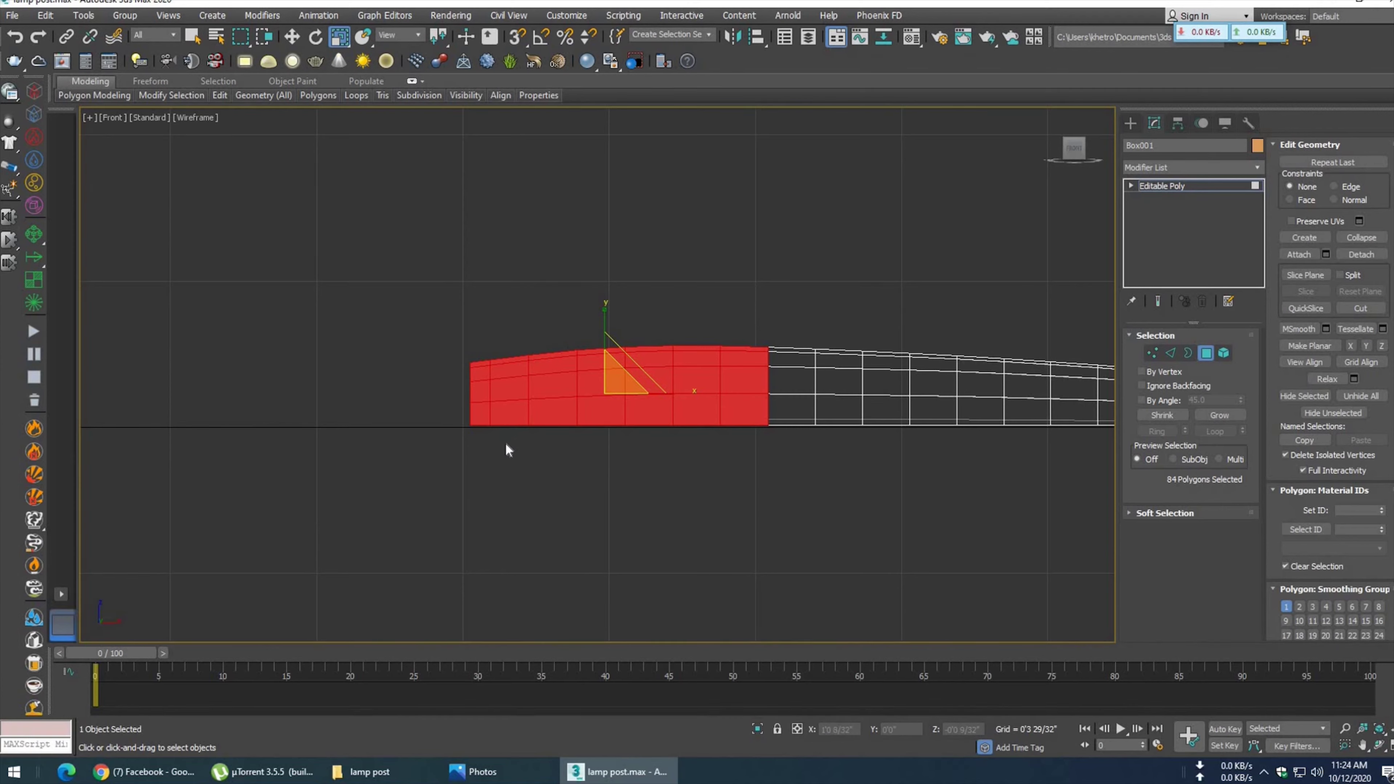
key(p)
alt+middle_drag(666, 454, 785, 457)
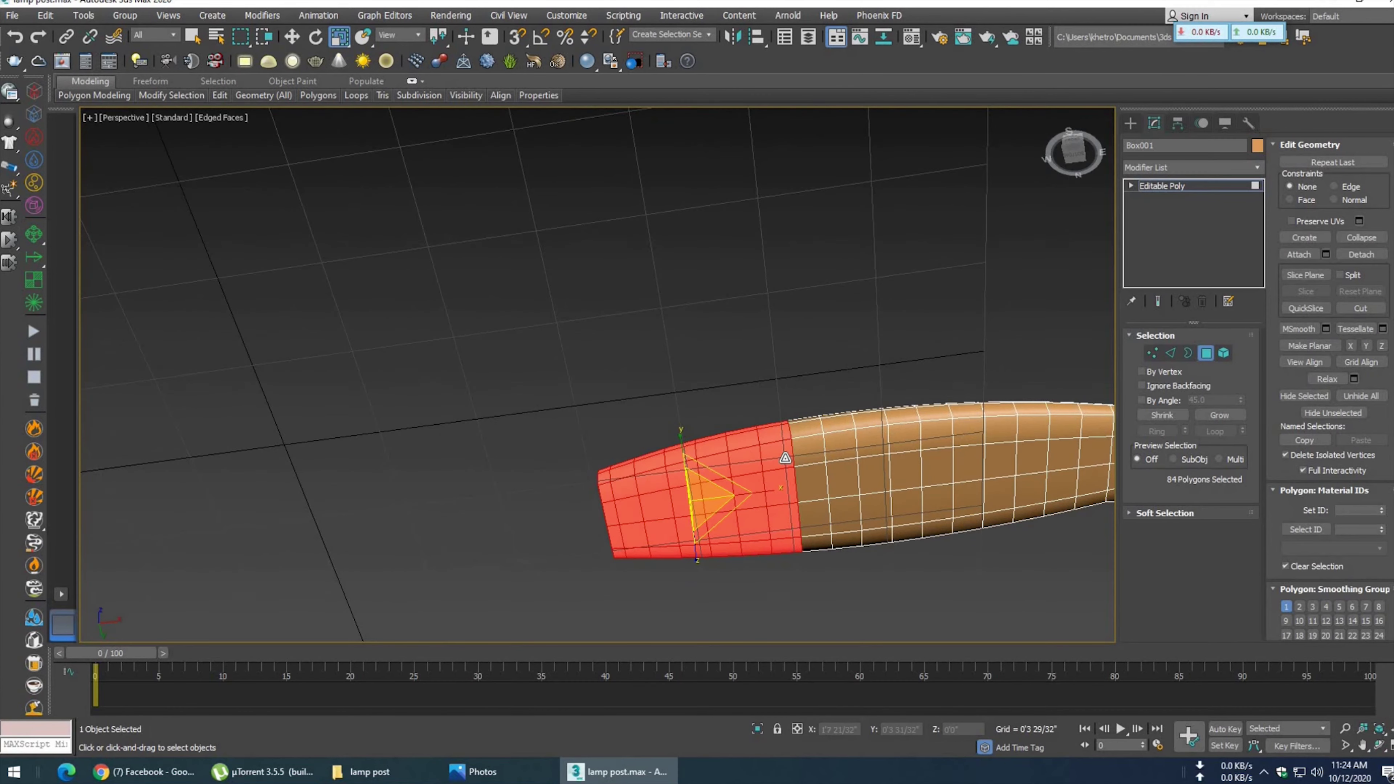
- Deselect the middle-band and bottom-row faces, leaving 56 polygons selected
alt+click(702, 470)
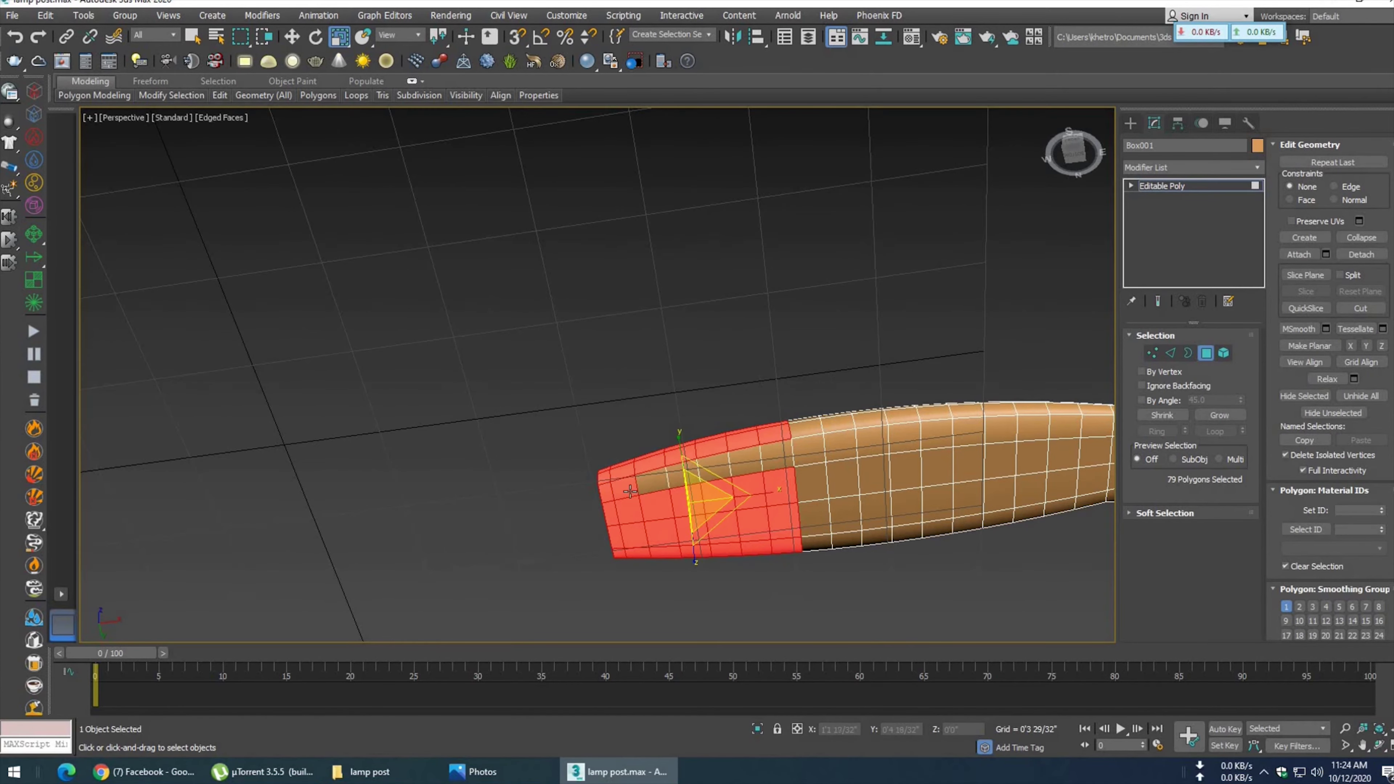
alt+click(710, 506)
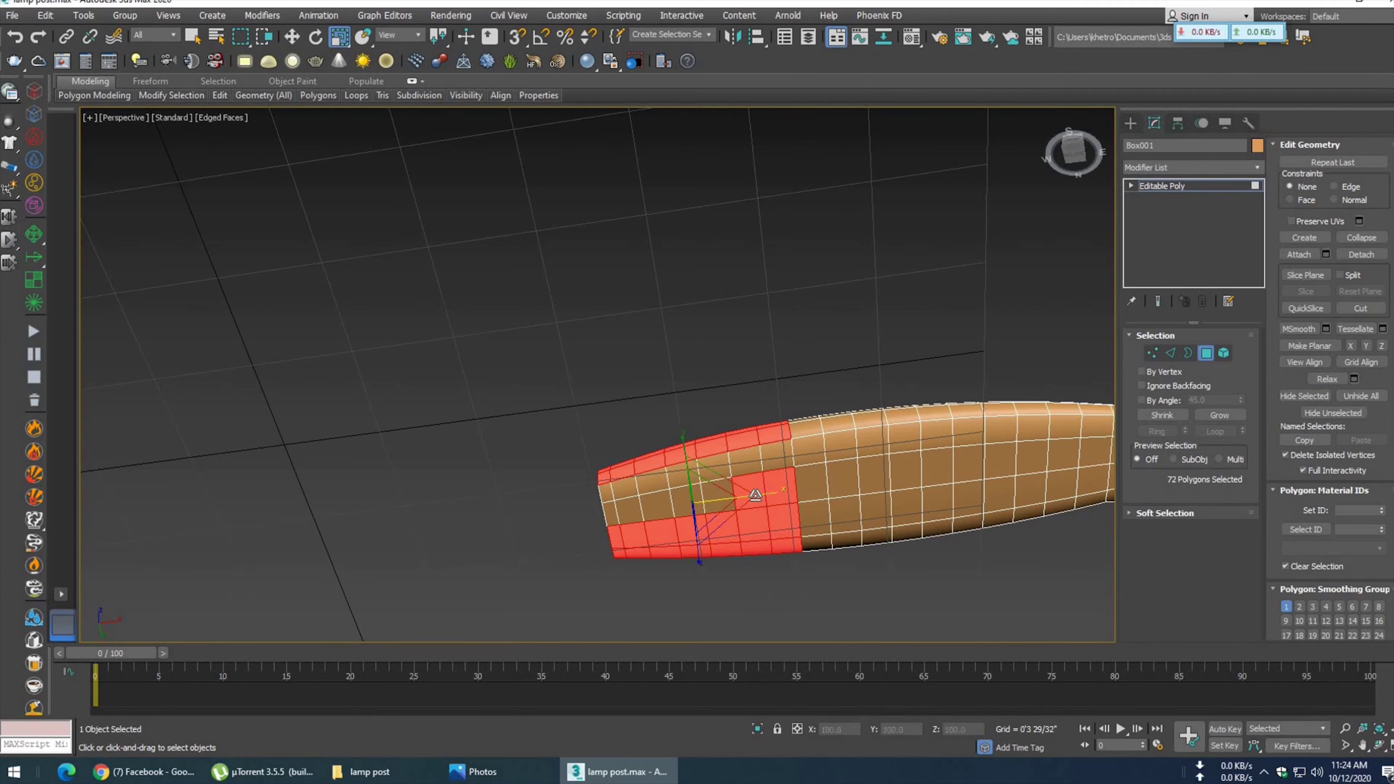
alt+click(757, 488)
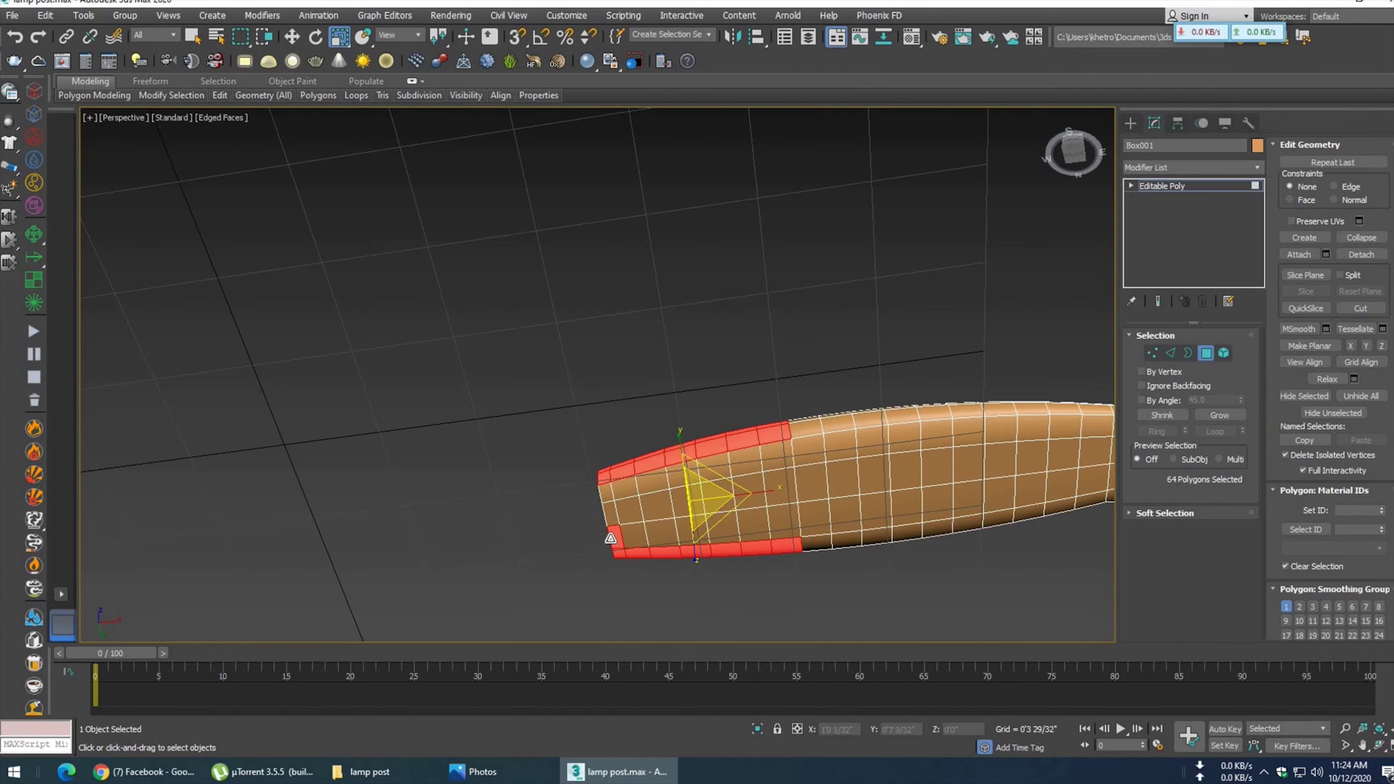
alt+click(639, 553)
alt+click(667, 551)
alt+click(725, 549)
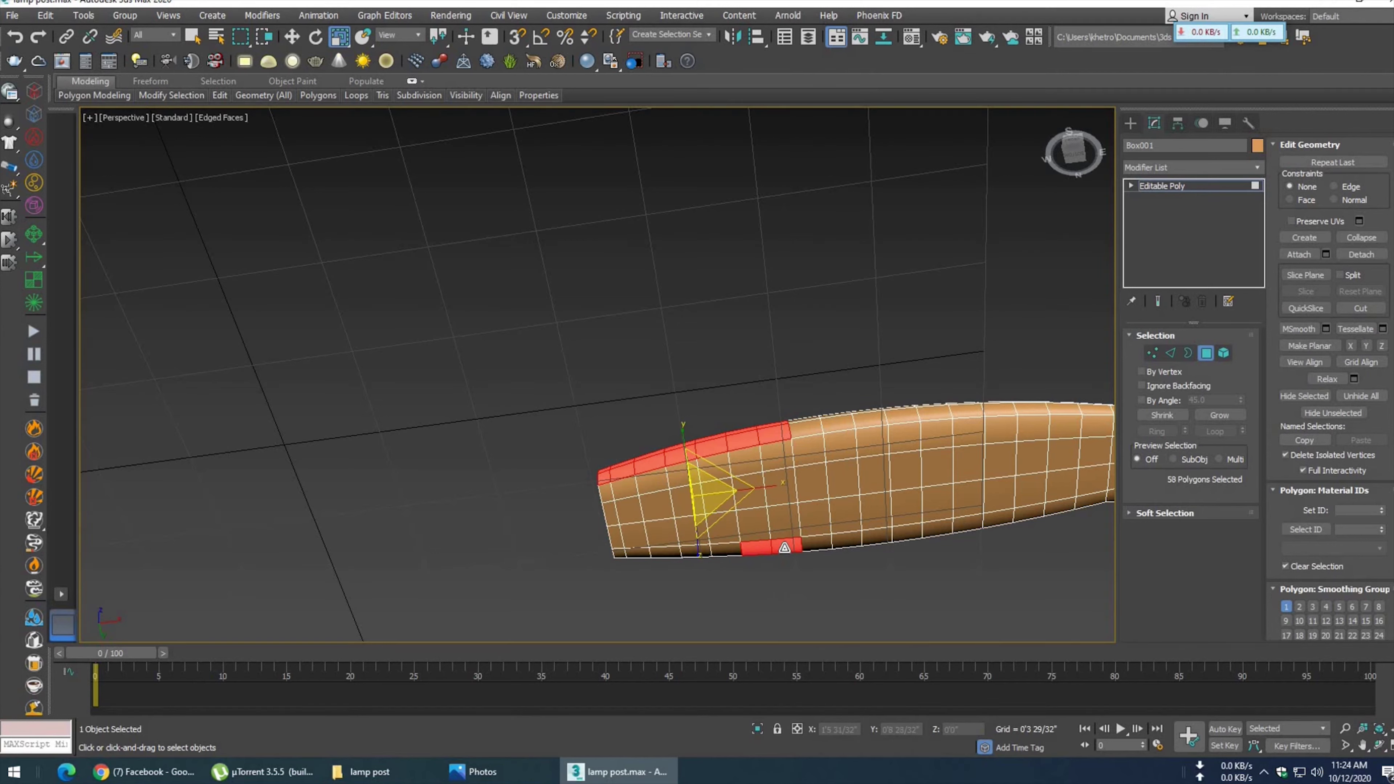
- Compare the trimmed selection with the lamp-post reference photo from a lower angle
alt+middle_drag(797, 489, 524, 780)
scroll(723, 566, up, 3)
click(525, 779)
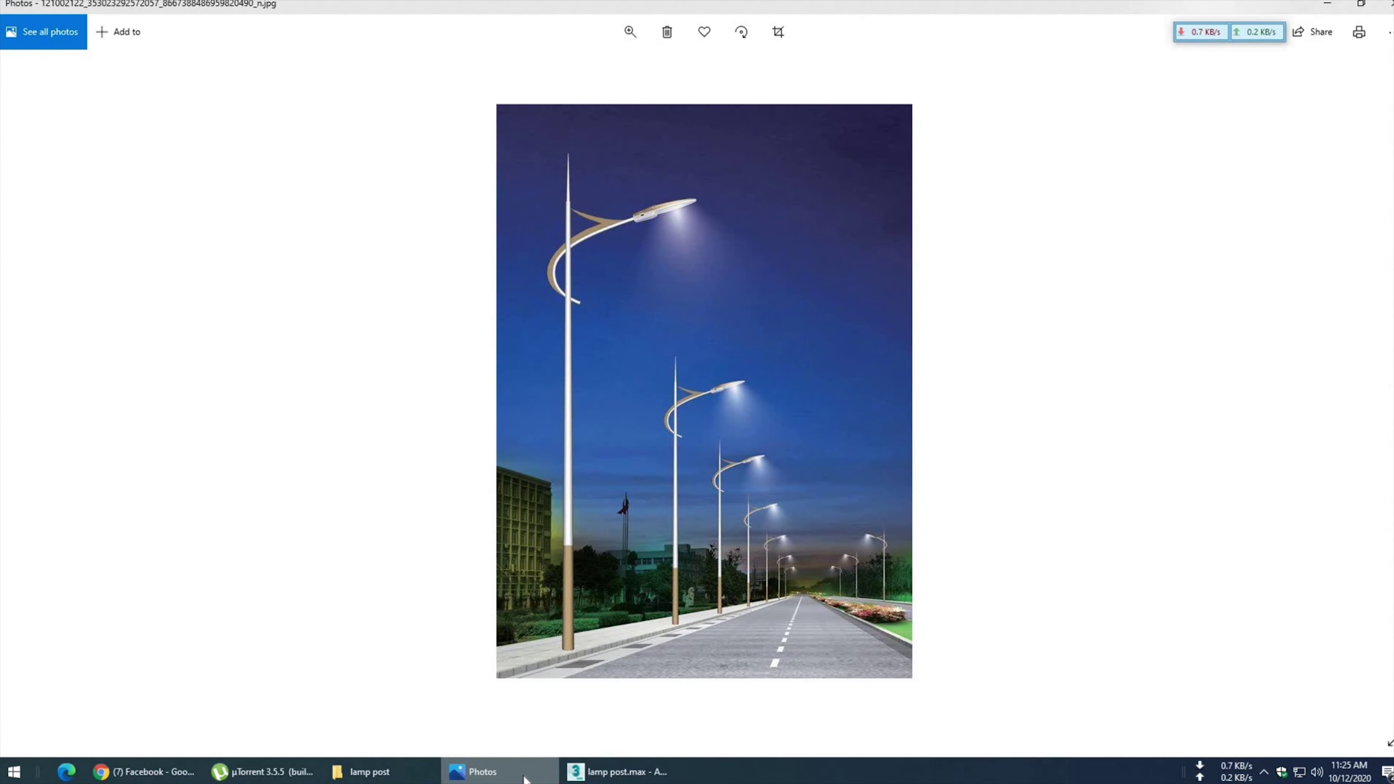
click(528, 780)
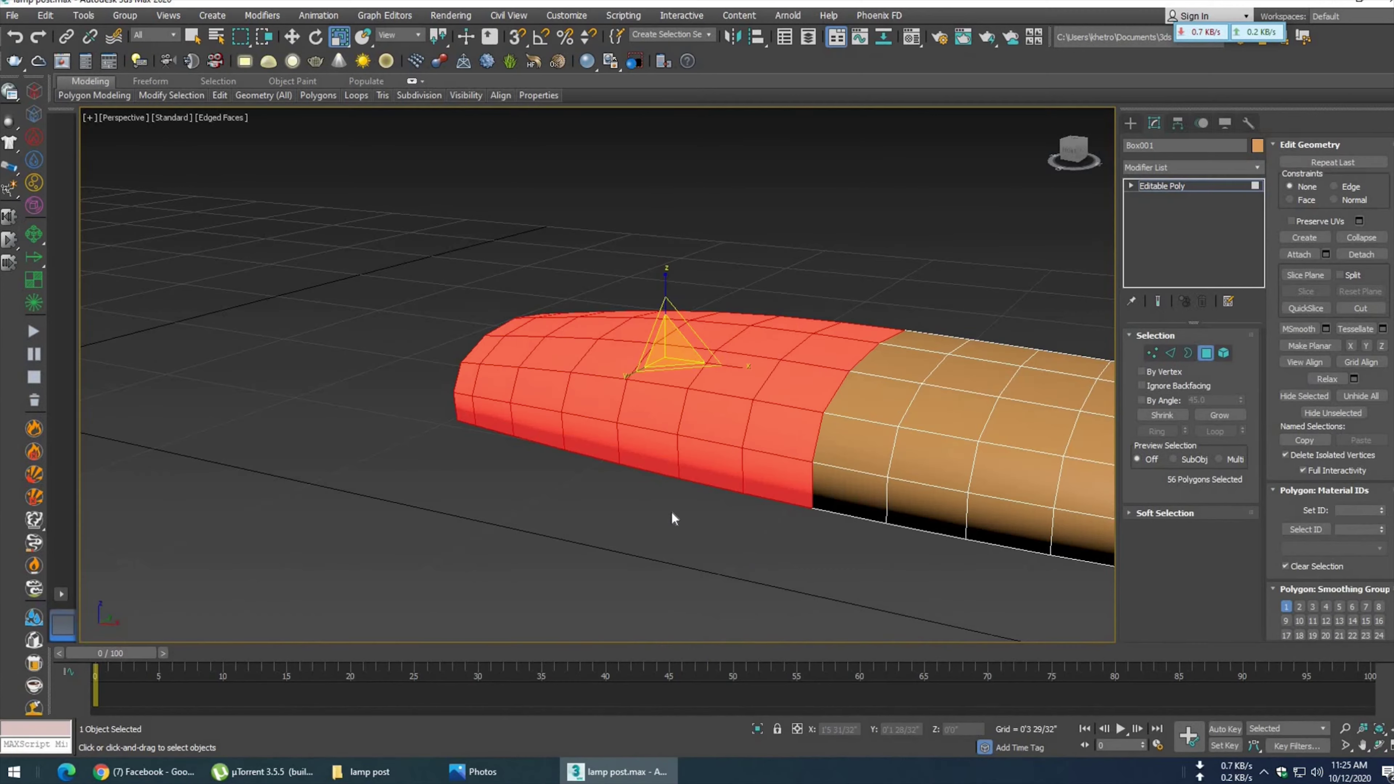
mouse_move(670, 512)
alt+middle_down()
mouse_move(604, 462)
mouse_move(579, 467)
mouse_move(623, 464)
mouse_move(576, 464)
mouse_move(630, 502)
mouse_move(659, 484)
alt+middle_up()
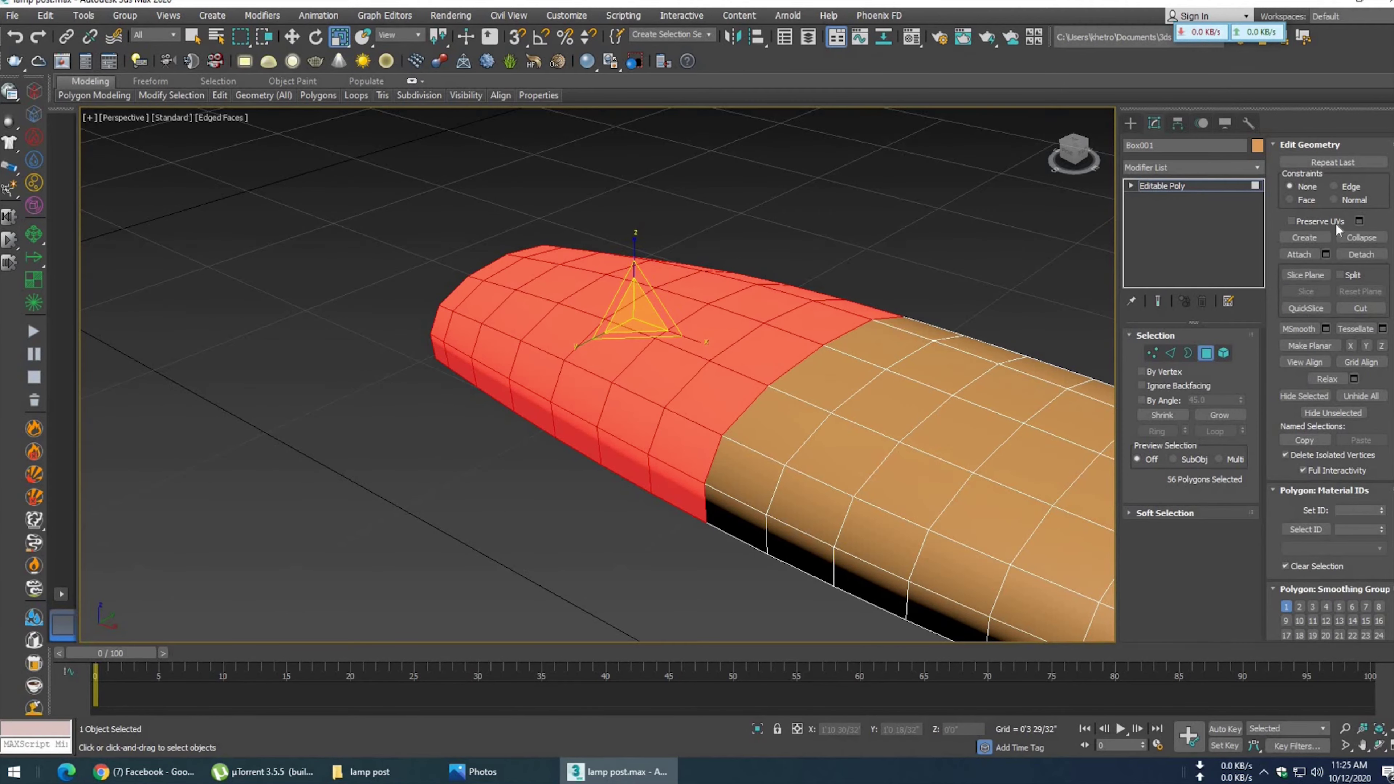
scroll(1274, 226, up, 3)
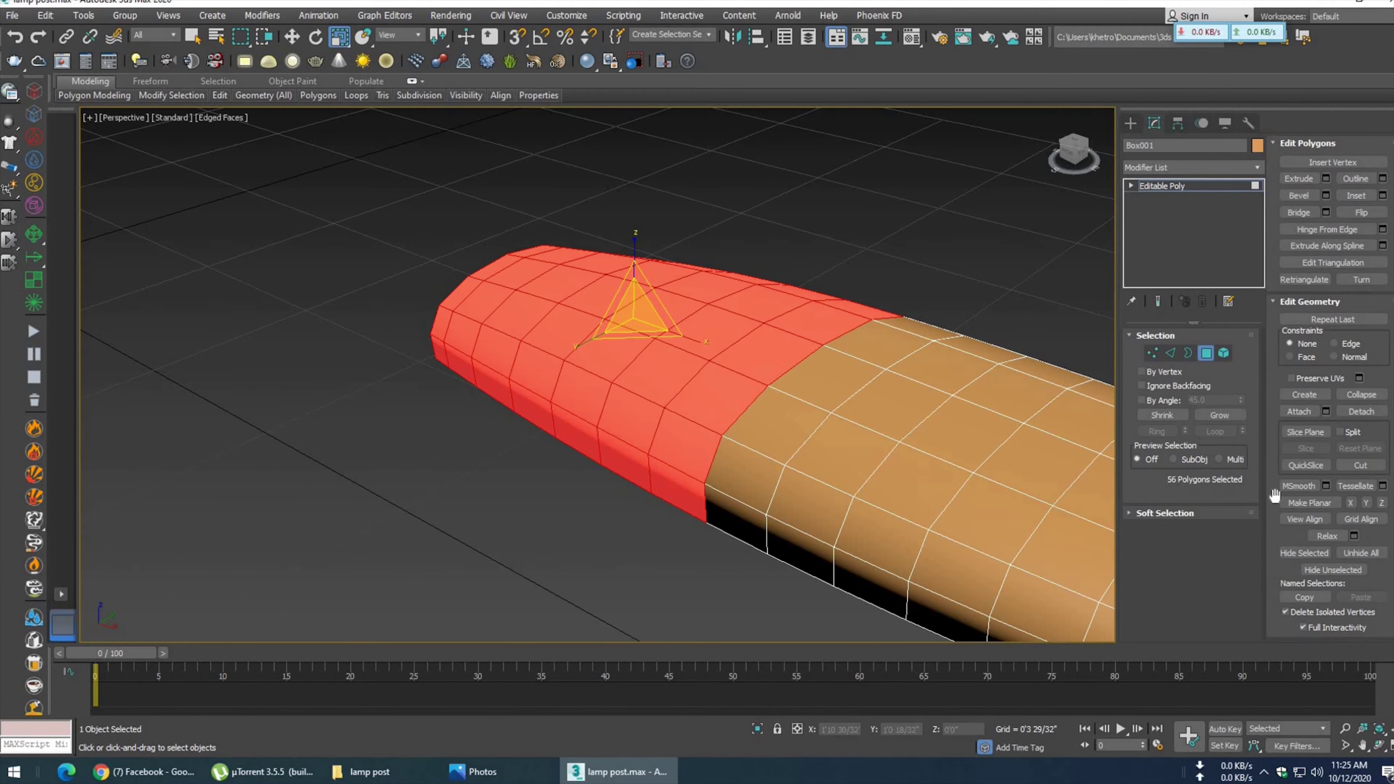
- Extrude the selected polygons by Local Normal with height 0'0 4/32"
click(1327, 179)
click(624, 383)
click(612, 412)
drag(612, 422, 622, 504)
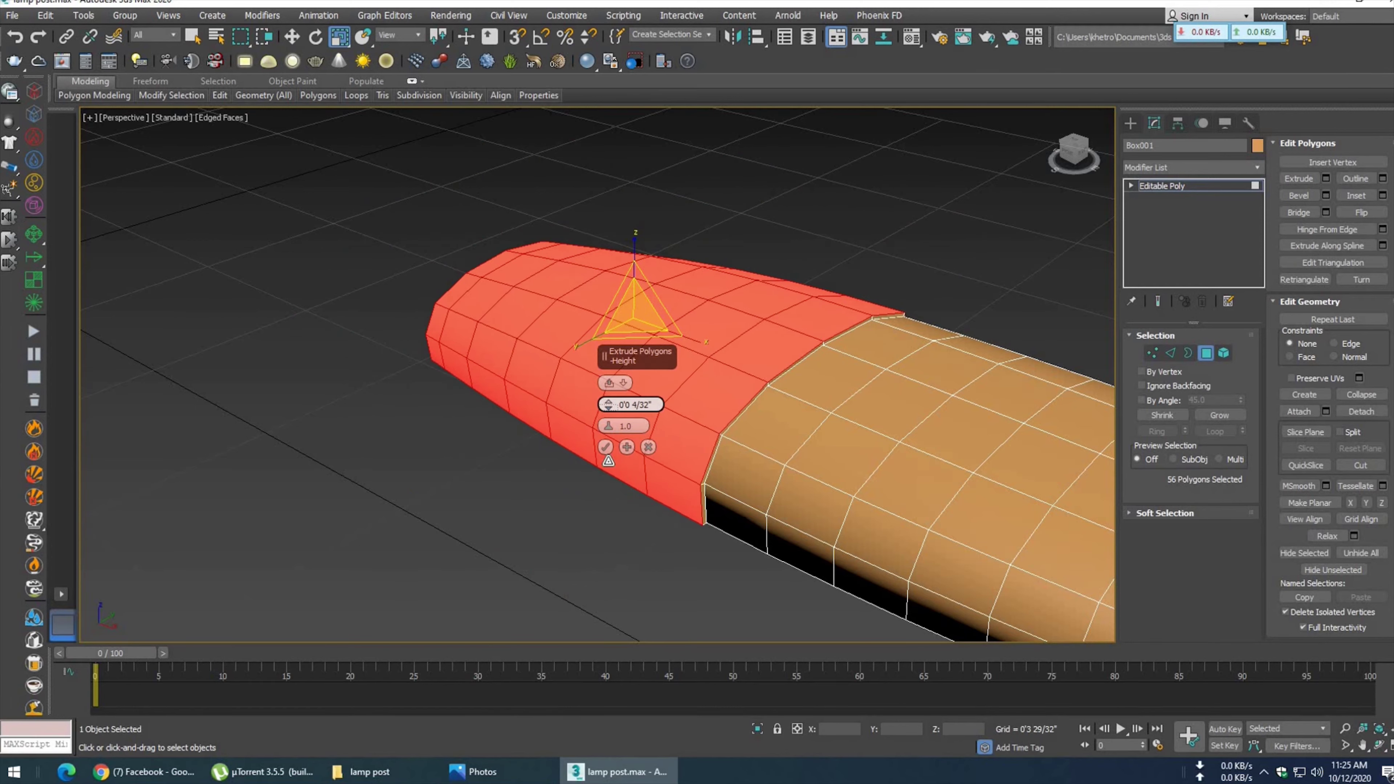
click(606, 447)
- Clear the selection and inspect the raised band from below, with edges shown
click(822, 208)
key(F4)
scroll(782, 352, down, 3)
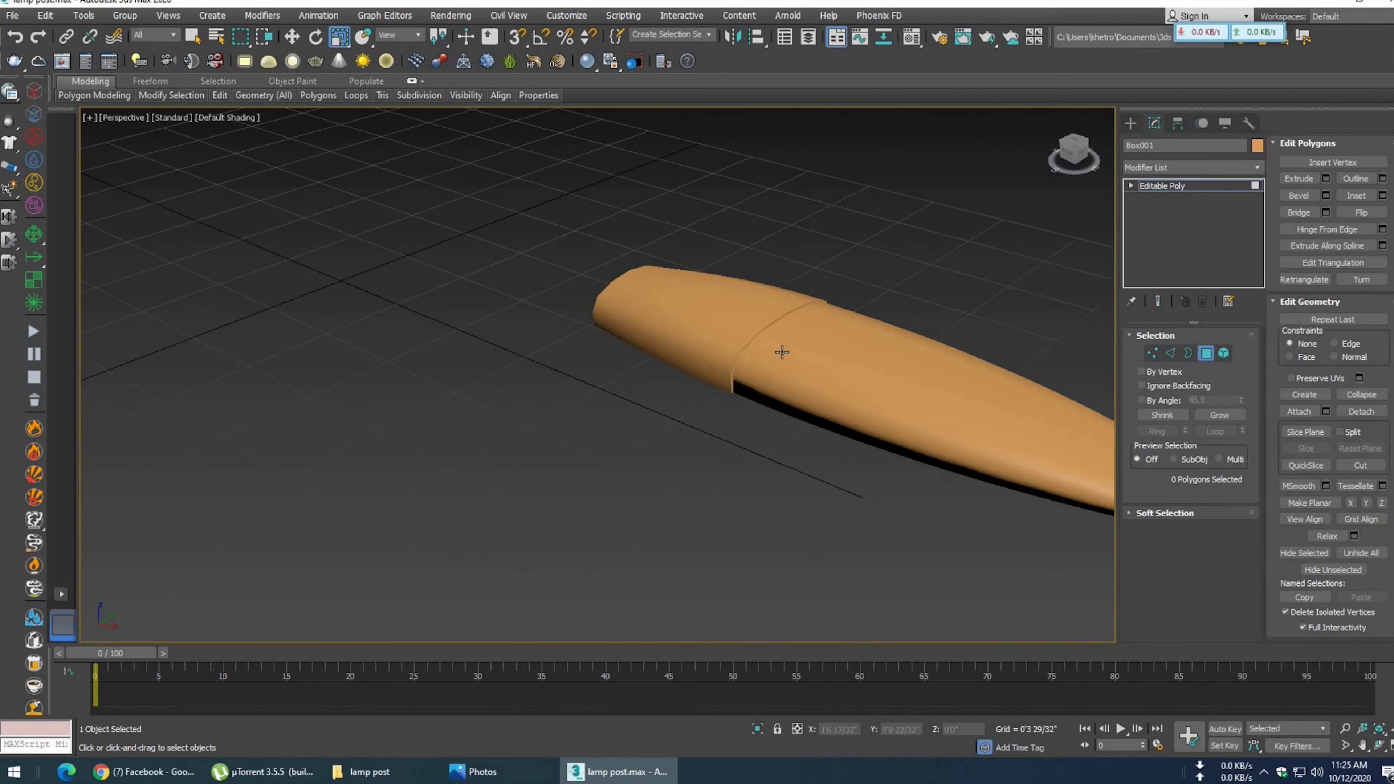
alt+middle_drag(851, 316, 725, 235)
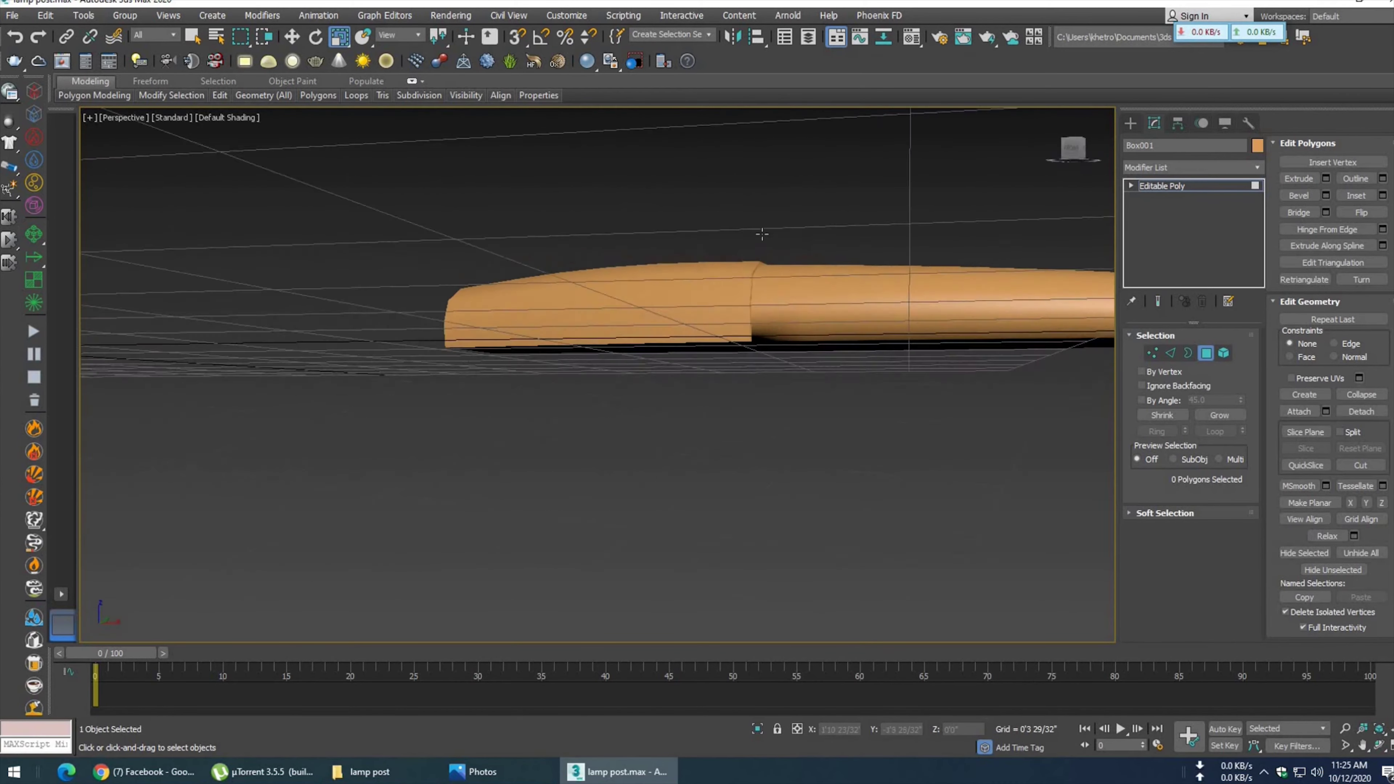
scroll(776, 357, up, 2)
key(F4)
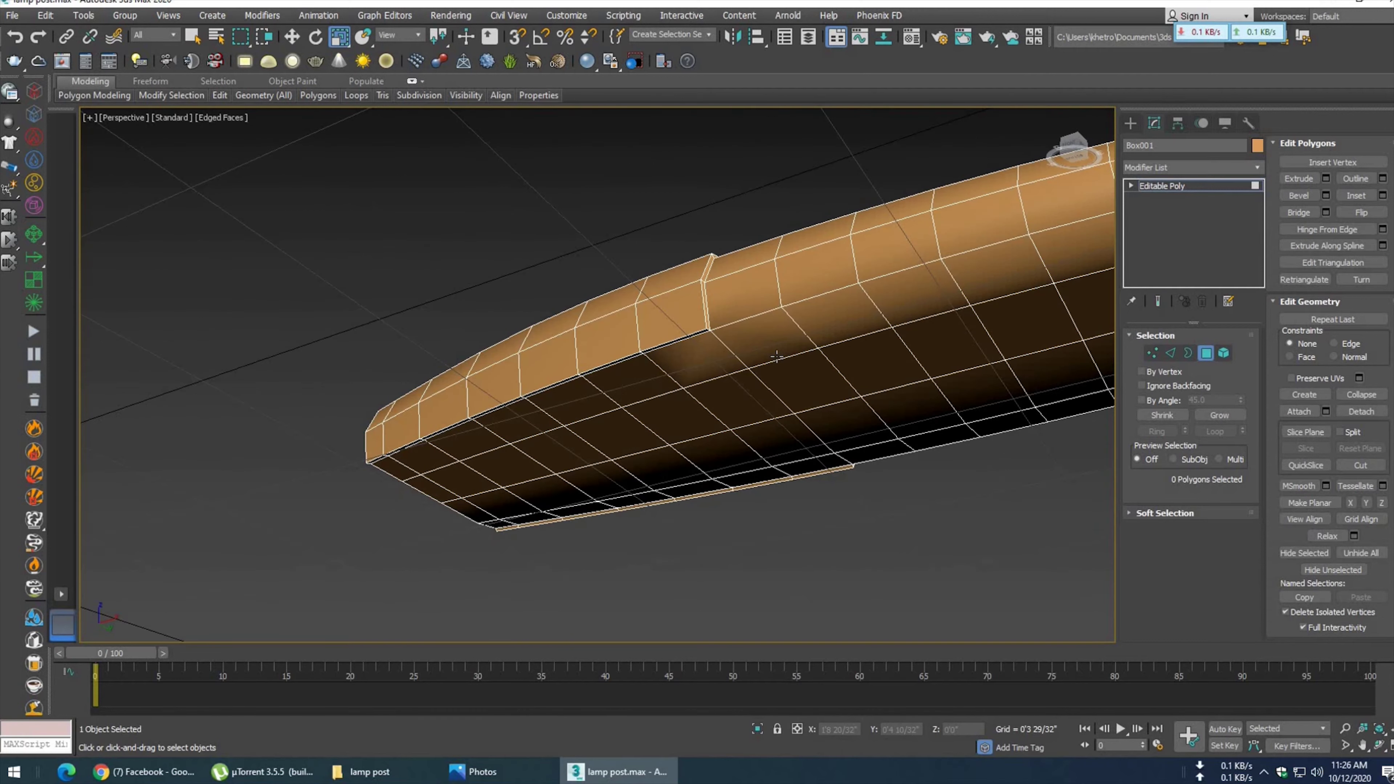
- Select the front underside face strip and lower-row faces of the shell
click(676, 381)
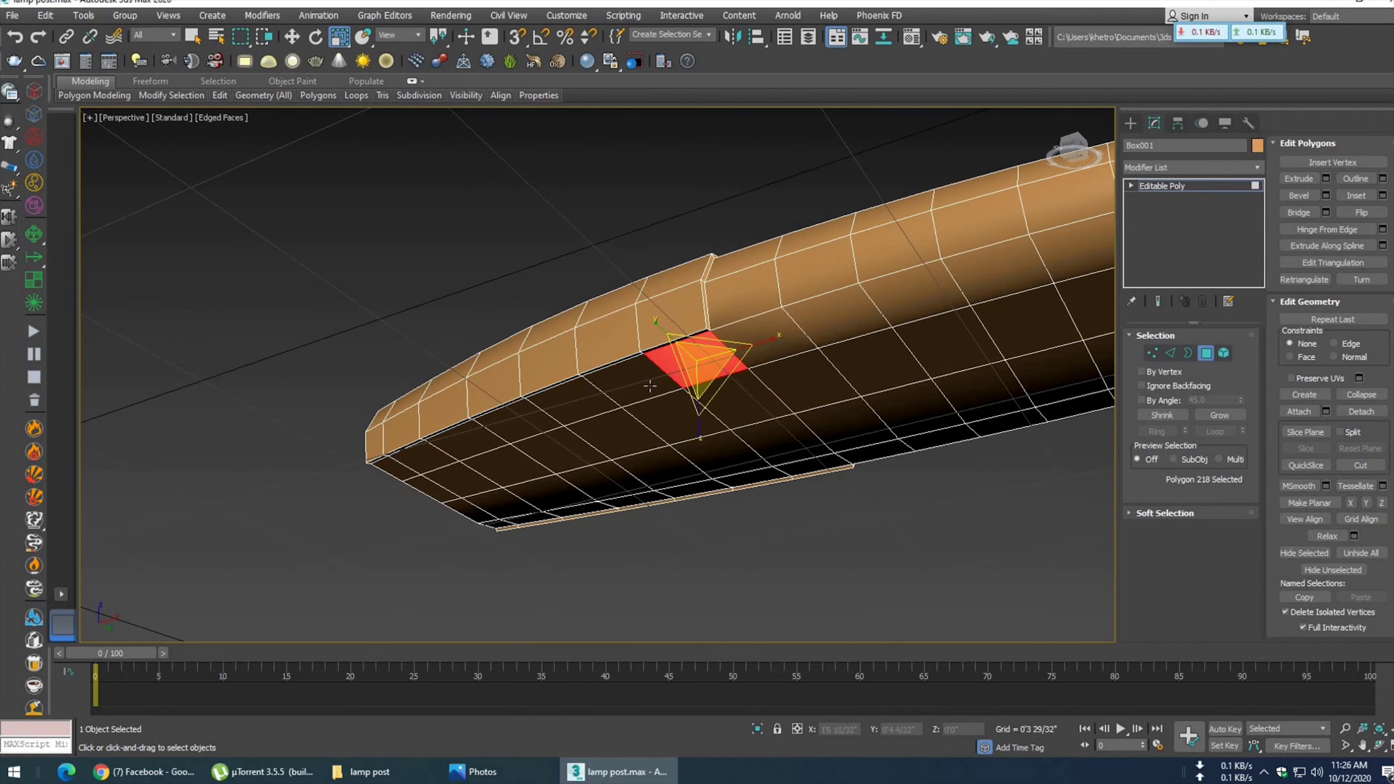
ctrl+click(591, 398)
ctrl+click(544, 418)
ctrl+click(494, 434)
ctrl+click(456, 450)
ctrl+click(417, 461)
ctrl+click(395, 458)
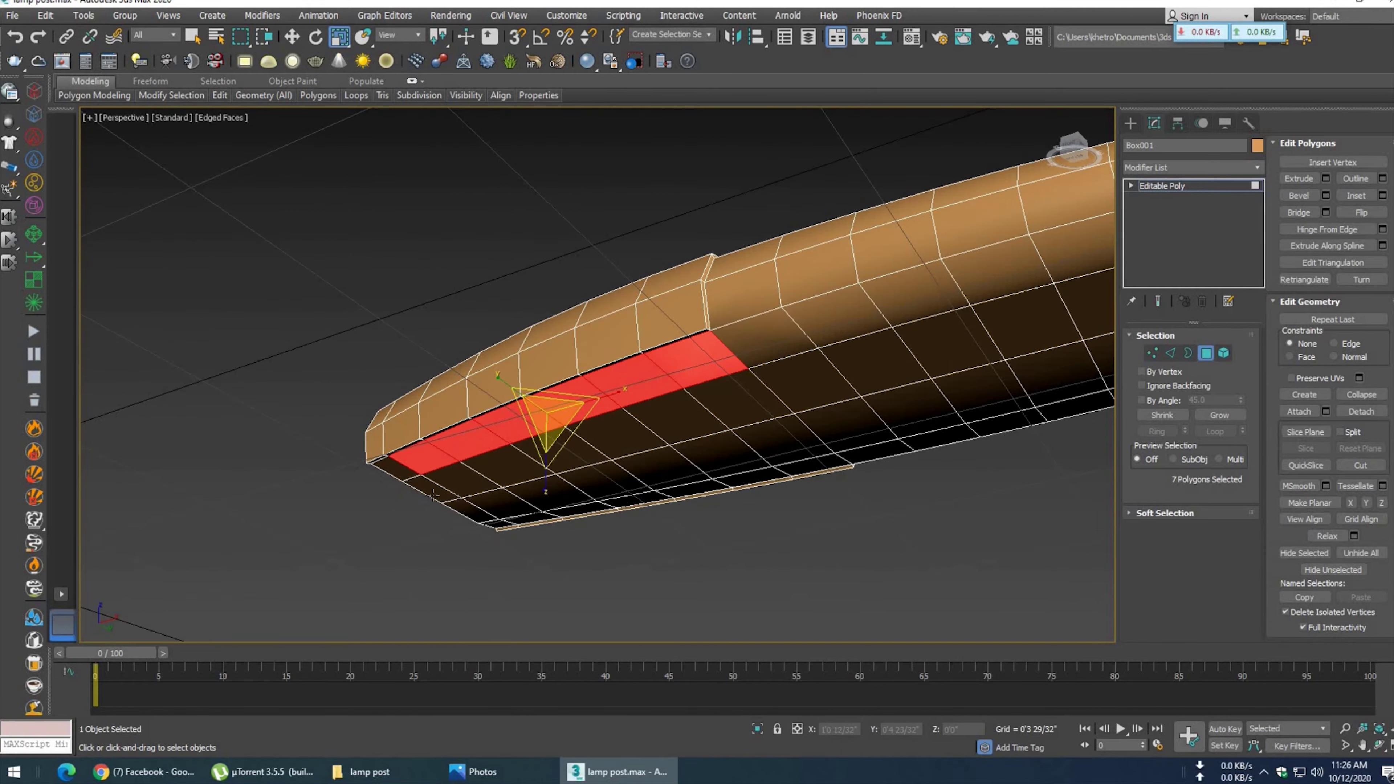
ctrl+click(437, 488)
ctrl+click(514, 467)
ctrl+click(739, 400)
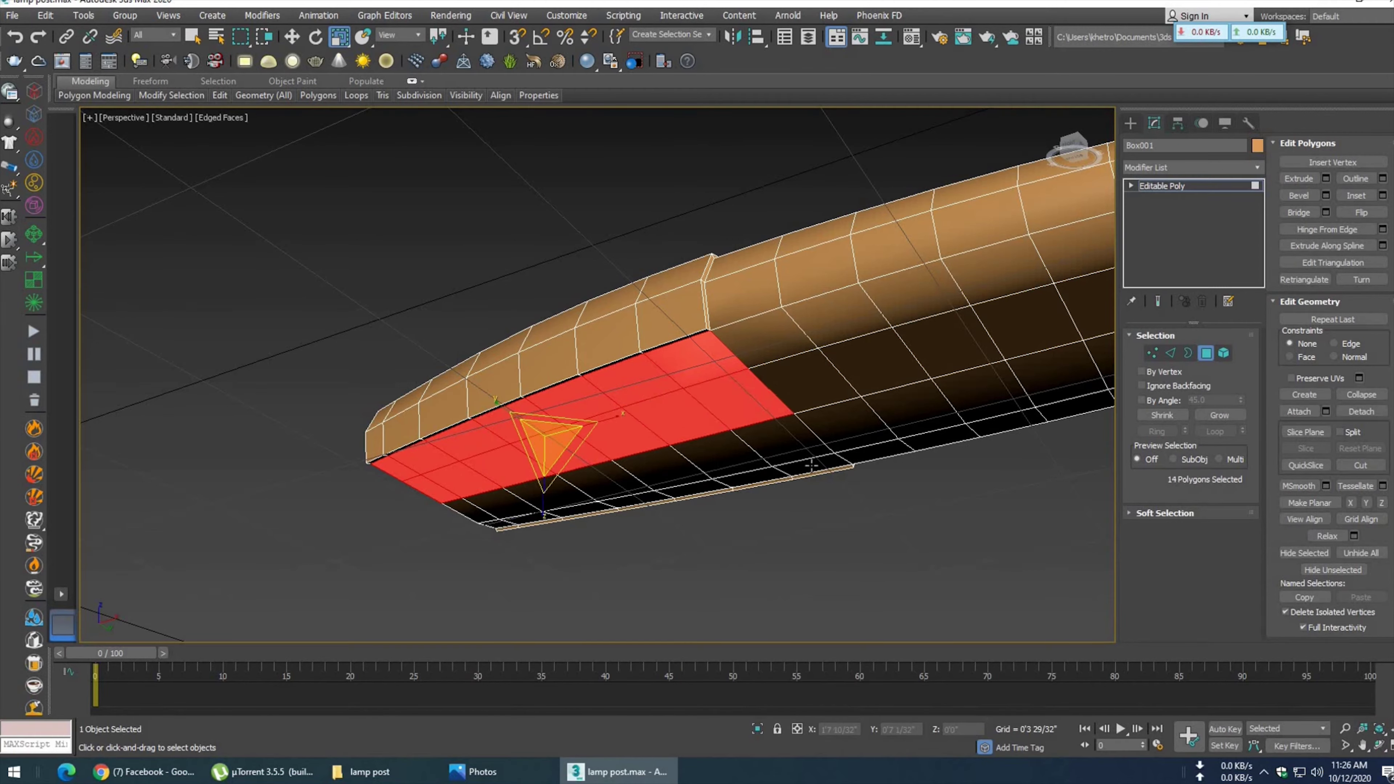
ctrl+click(790, 440)
ctrl+click(748, 476)
- Add the left and lower-left corner faces, bringing the underside selection to 28
mouse_move(725, 461)
alt+middle_down()
mouse_move(801, 394)
mouse_move(622, 451)
alt+middle_up()
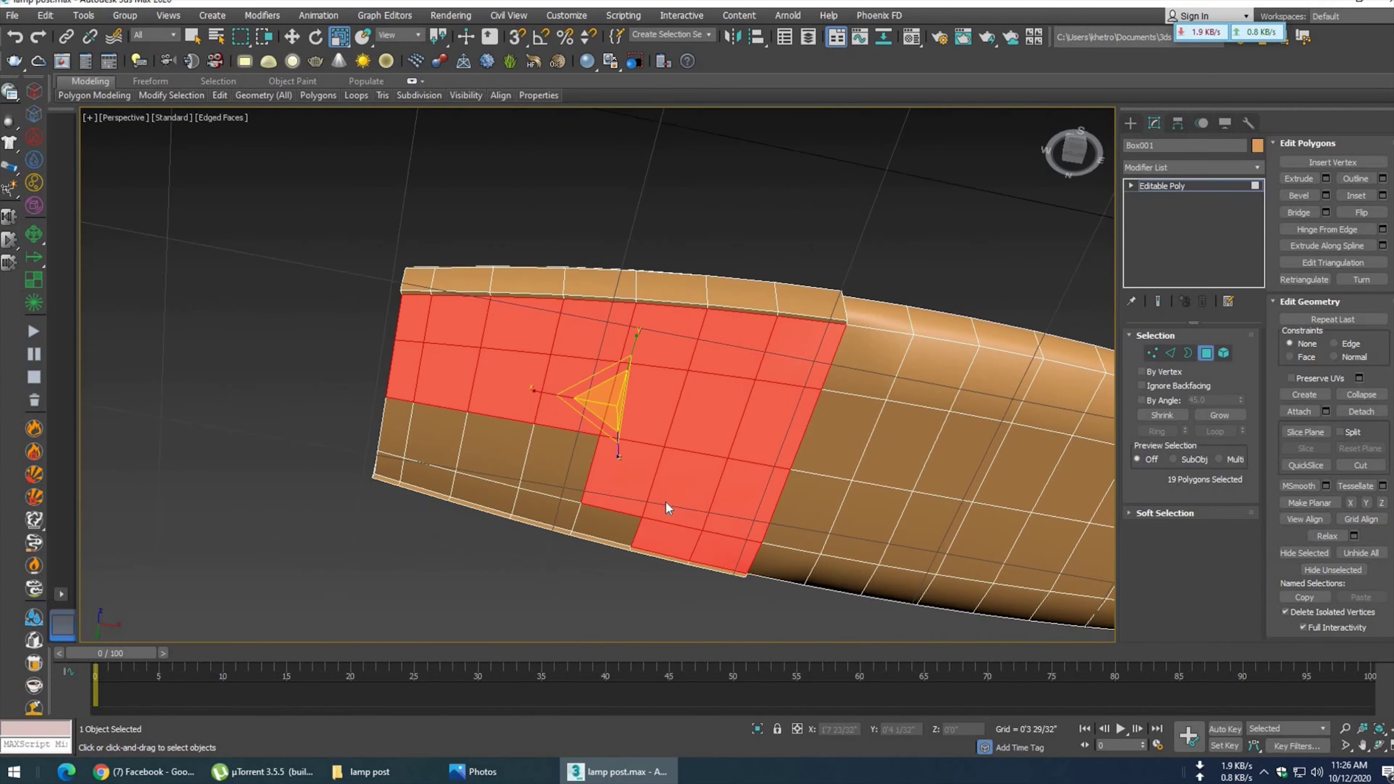
ctrl+click(595, 445)
ctrl+click(551, 384)
ctrl+click(486, 370)
ctrl+click(441, 400)
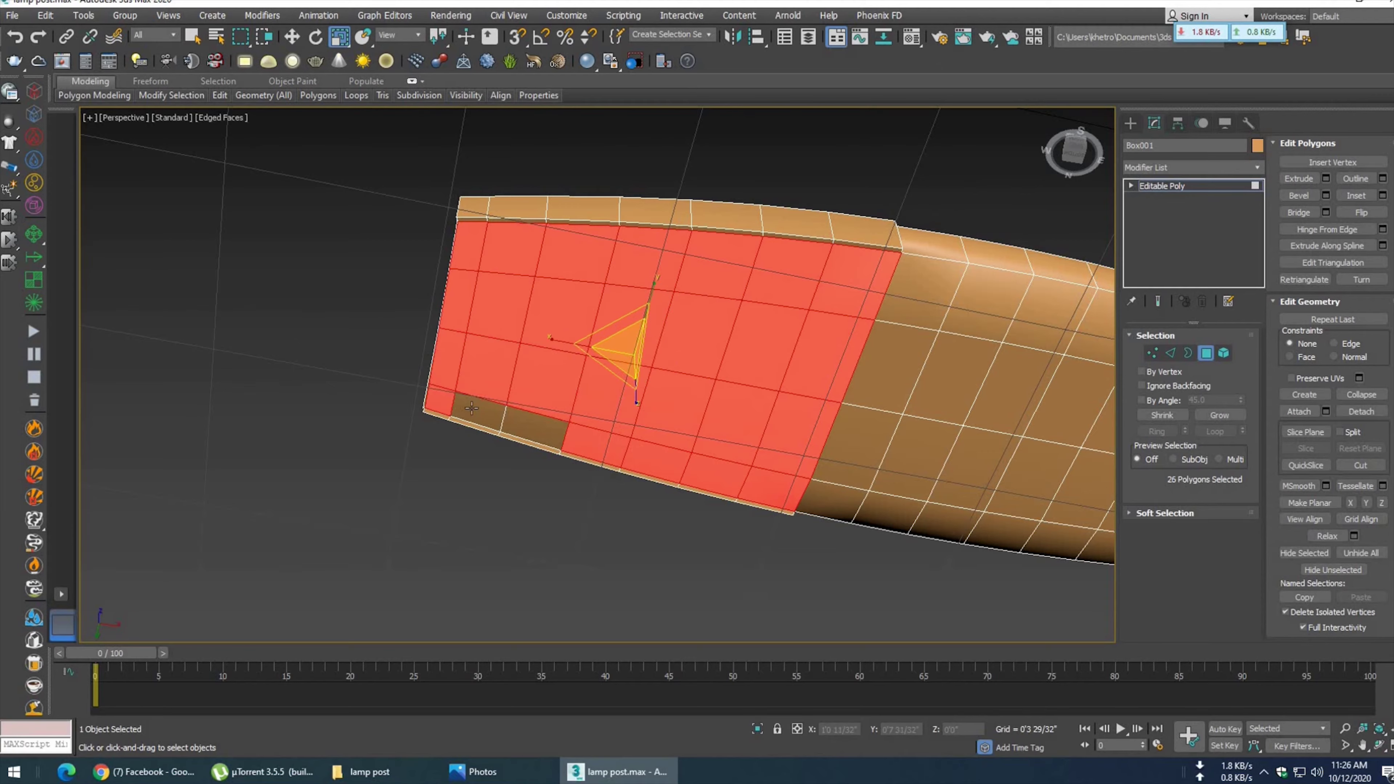
ctrl+click(480, 415)
ctrl+click(555, 442)
alt+middle_drag(696, 431, 741, 445)
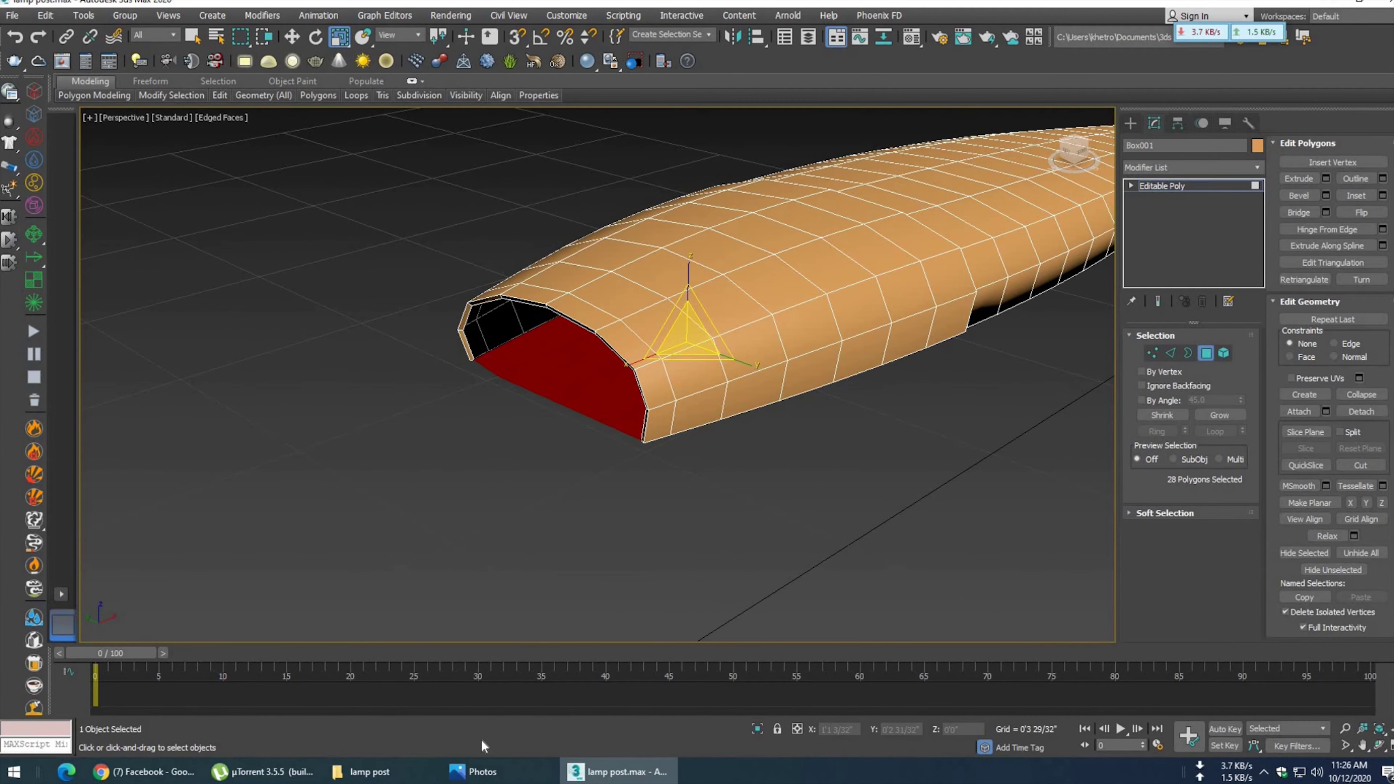
click(483, 771)
- Cap the front opening's border, then return to Polygon level
click(1187, 353)
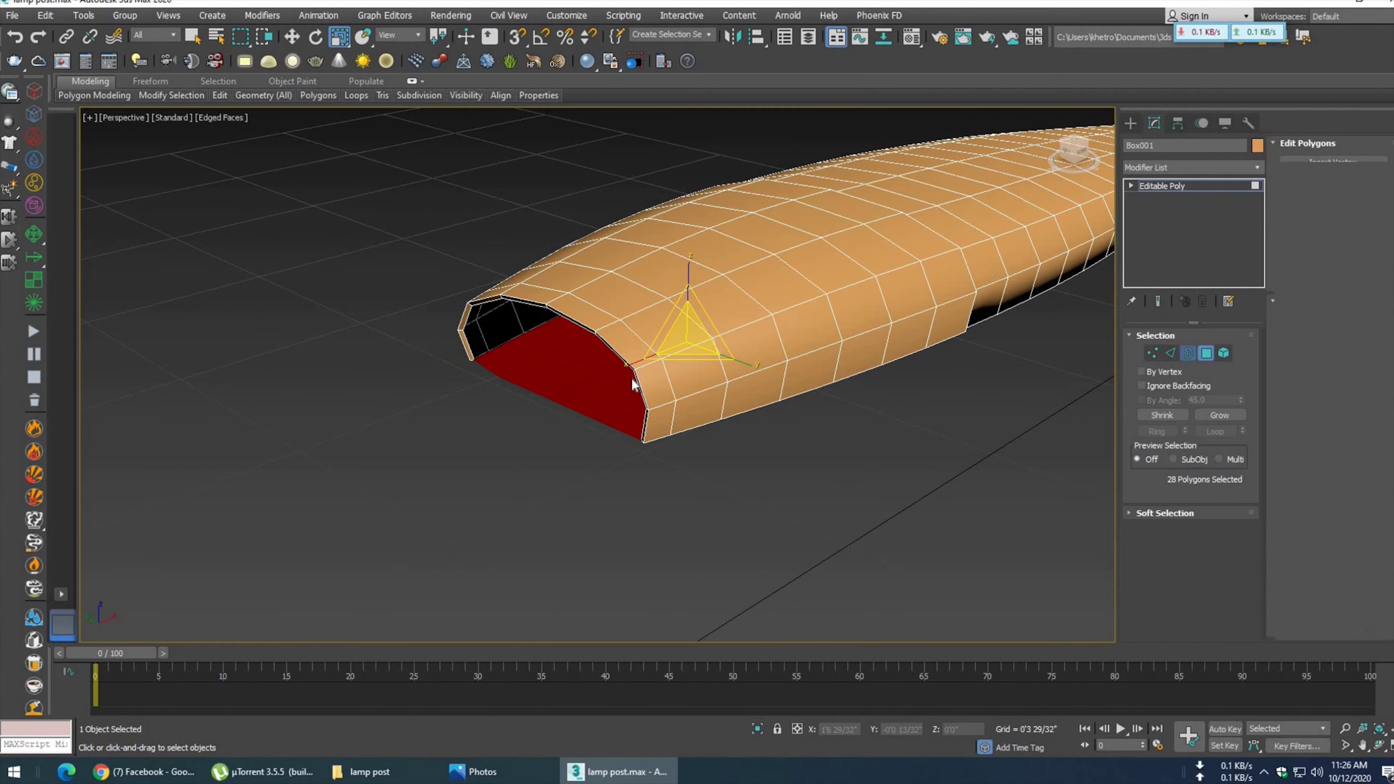
click(635, 378)
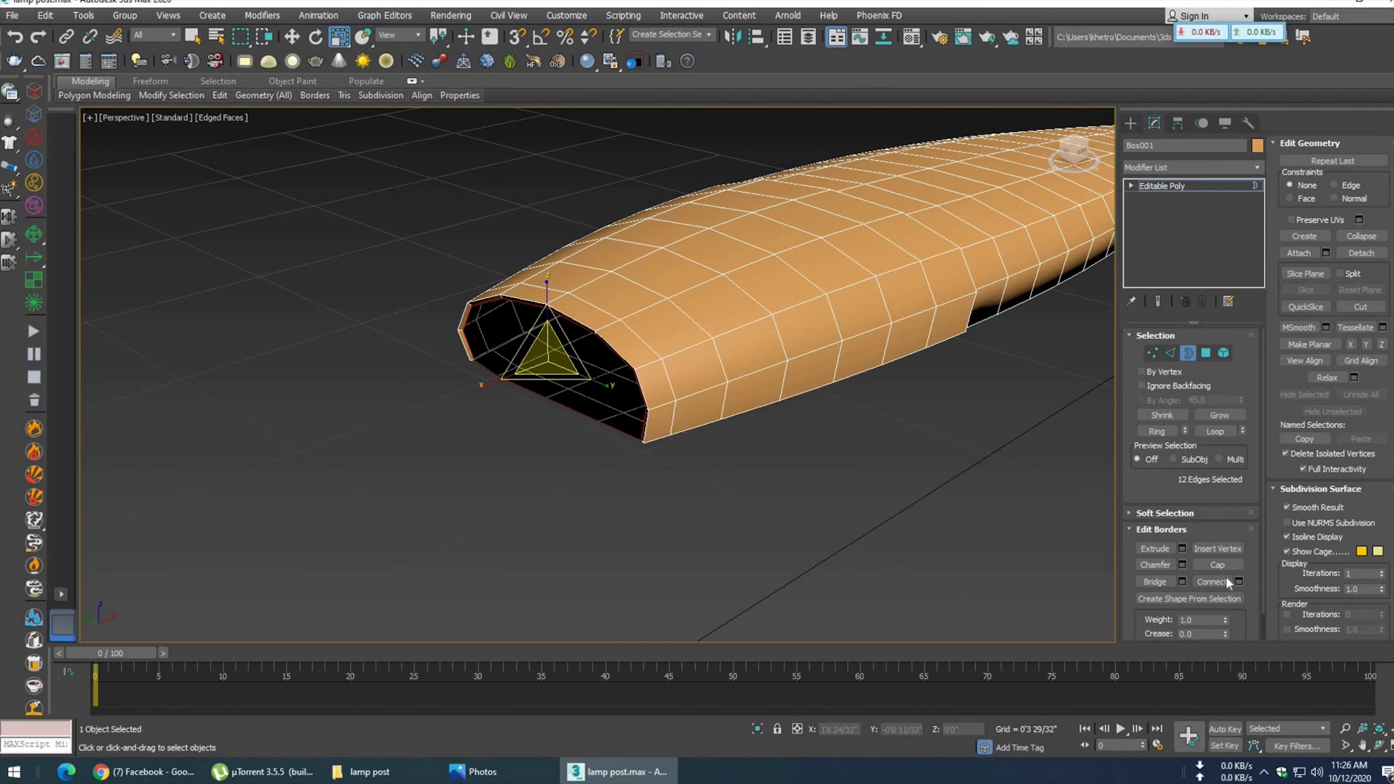
click(1217, 564)
mouse_move(700, 445)
alt+middle_down()
mouse_move(595, 349)
mouse_move(778, 311)
mouse_move(669, 429)
mouse_move(654, 414)
mouse_move(664, 407)
alt+middle_up()
key(4)
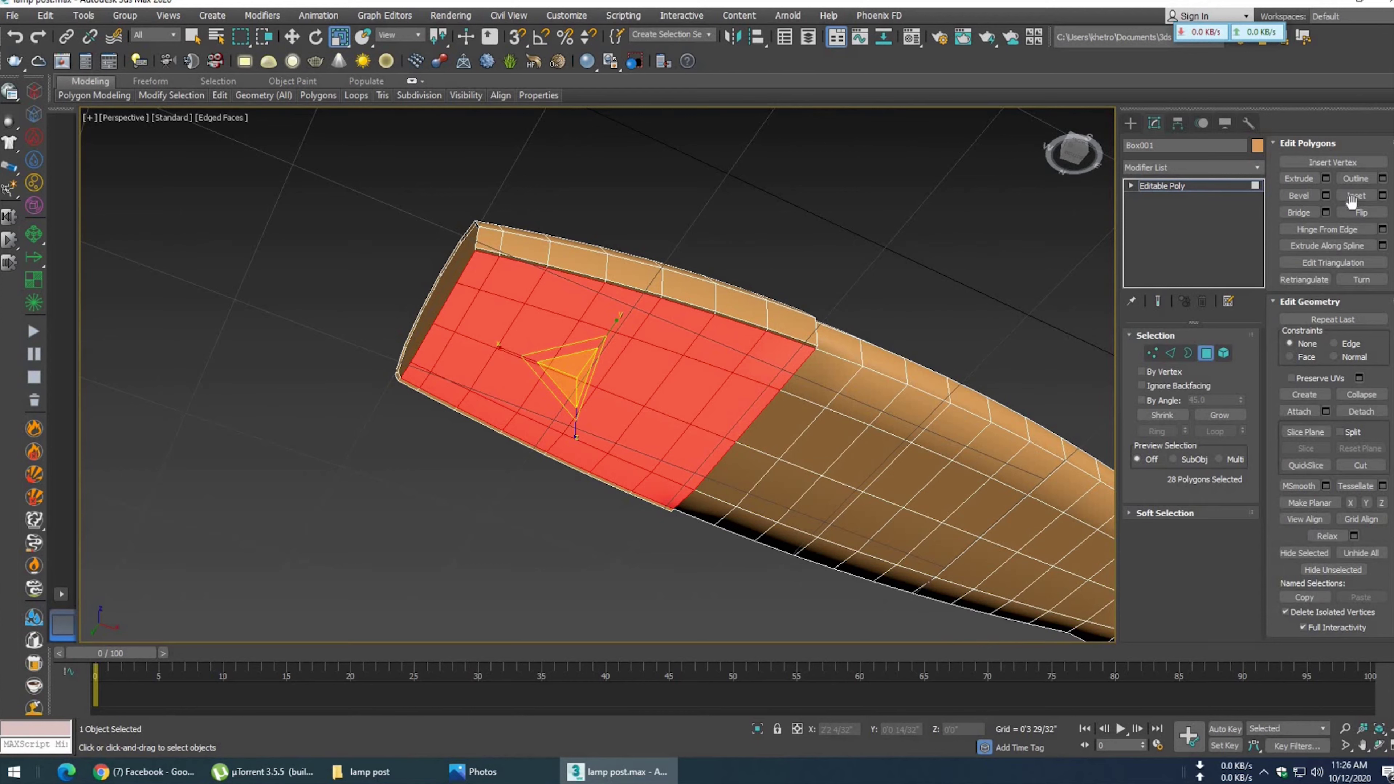
- Extrude the selected underside faces much further downward
click(1325, 179)
drag(624, 357, 624, 307)
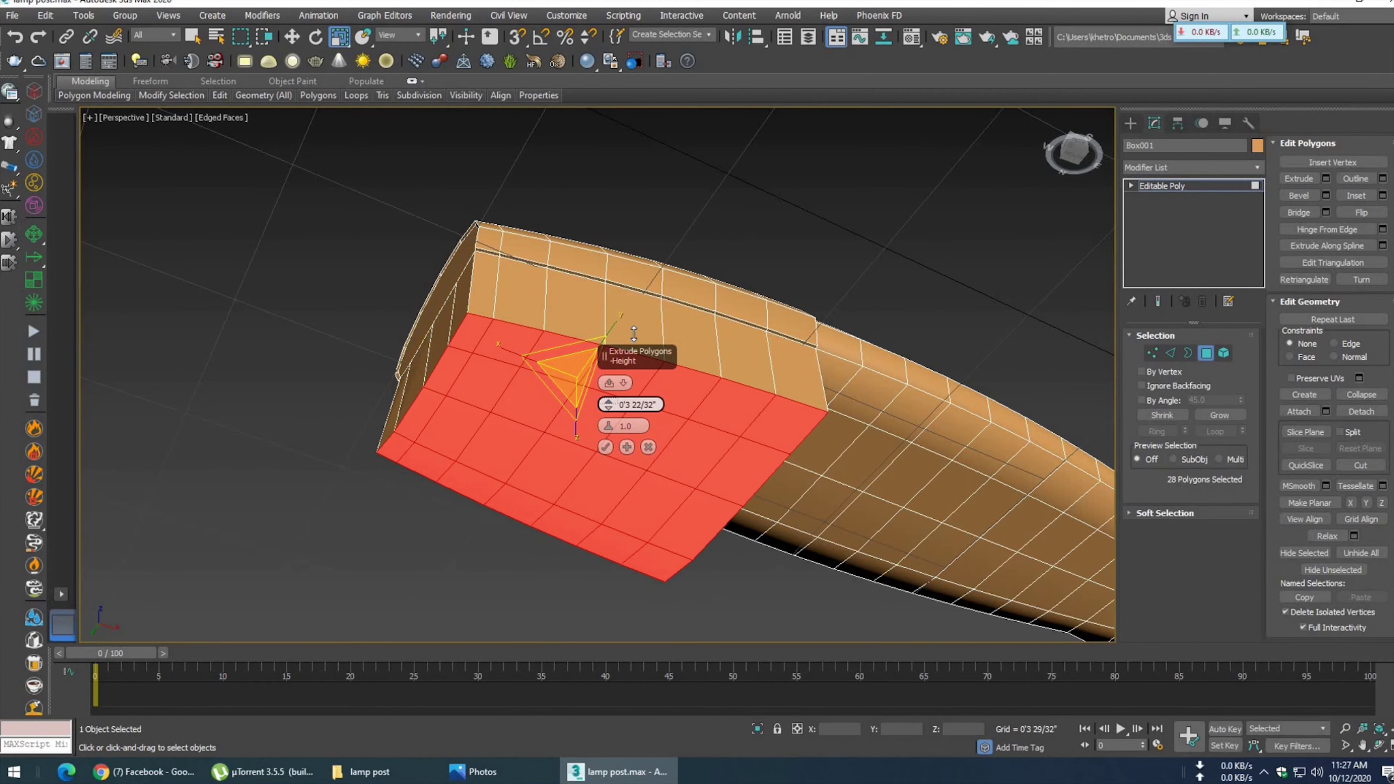
click(606, 447)
mouse_move(695, 498)
alt+middle_down()
mouse_move(716, 396)
mouse_move(710, 345)
mouse_move(756, 374)
alt+middle_up()
scroll(667, 347, up, 3)
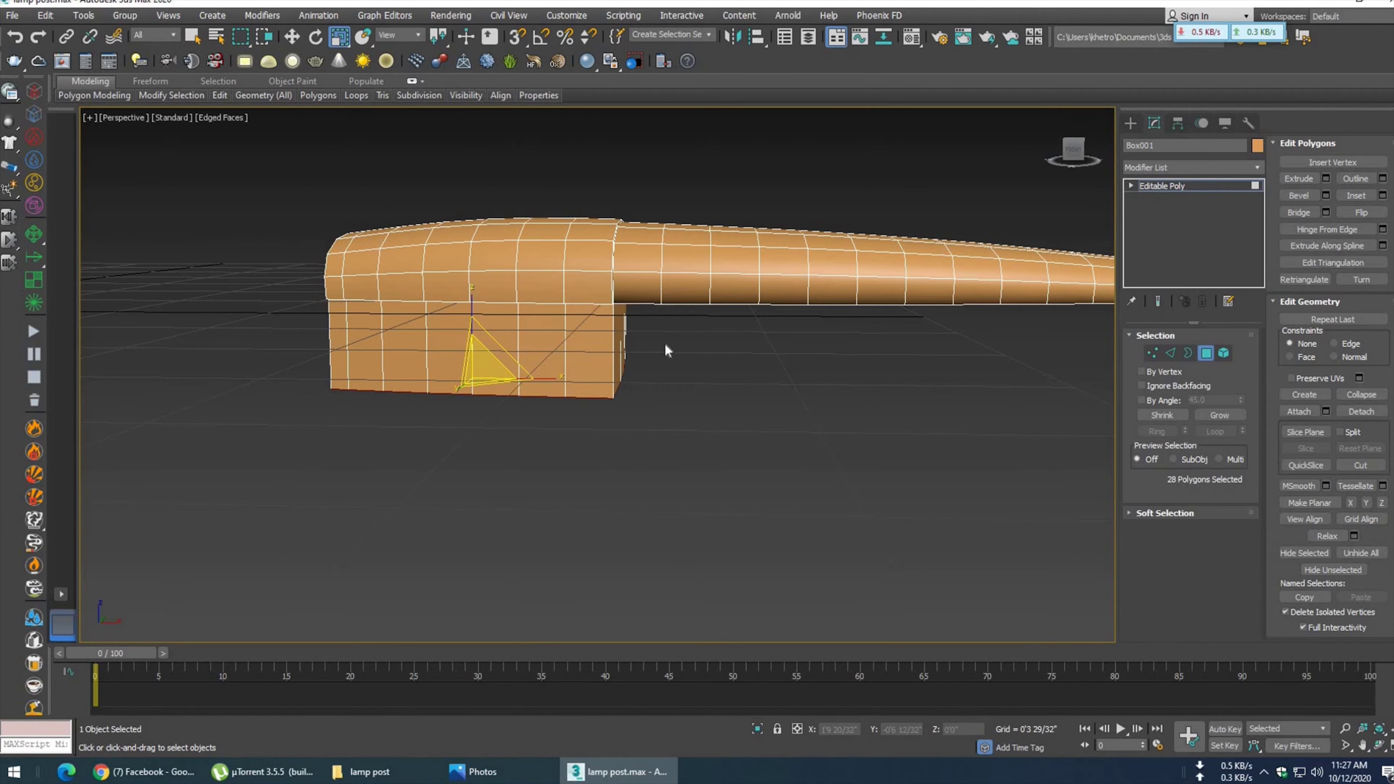
- Compare the extruded underside with the reference in Perspective and Left views
click(513, 772)
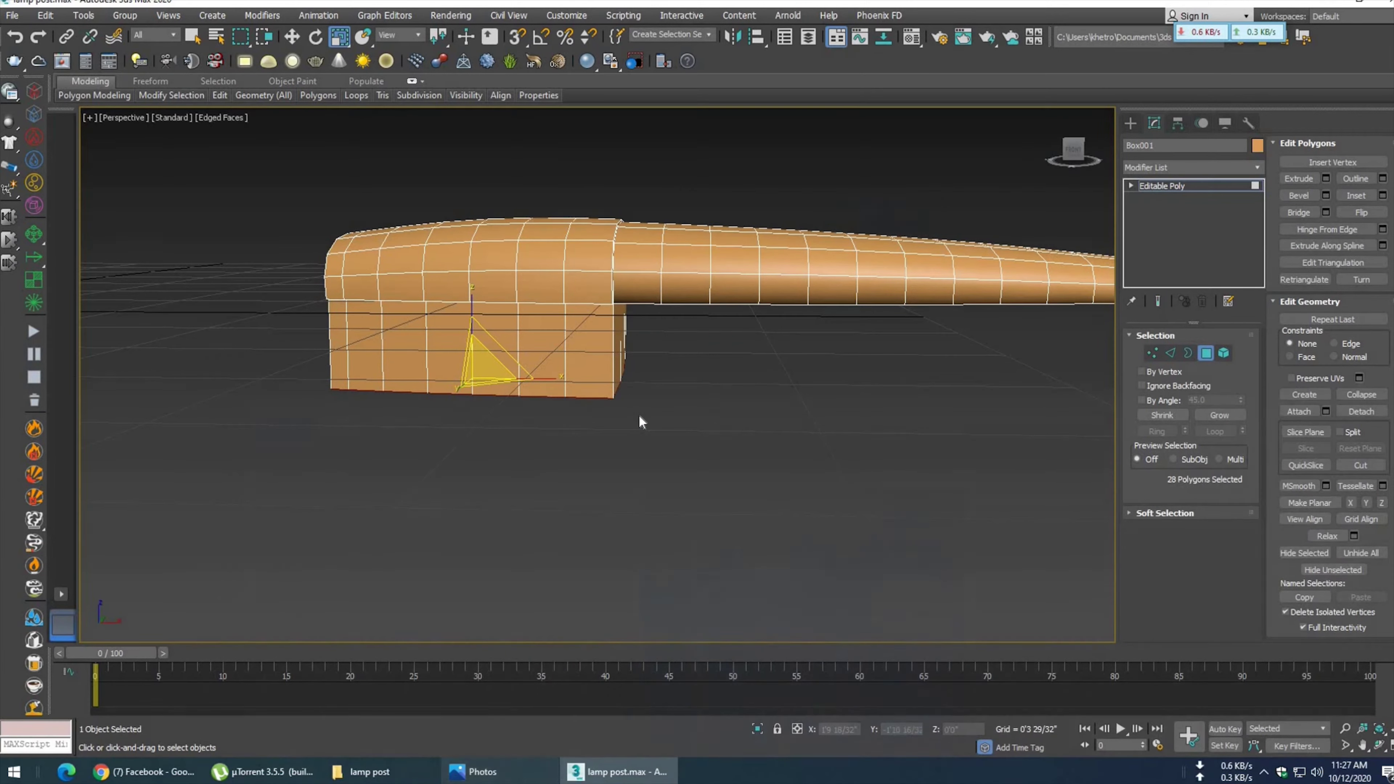
mouse_move(586, 429)
alt+middle_down()
mouse_move(542, 409)
mouse_move(561, 351)
alt+middle_up()
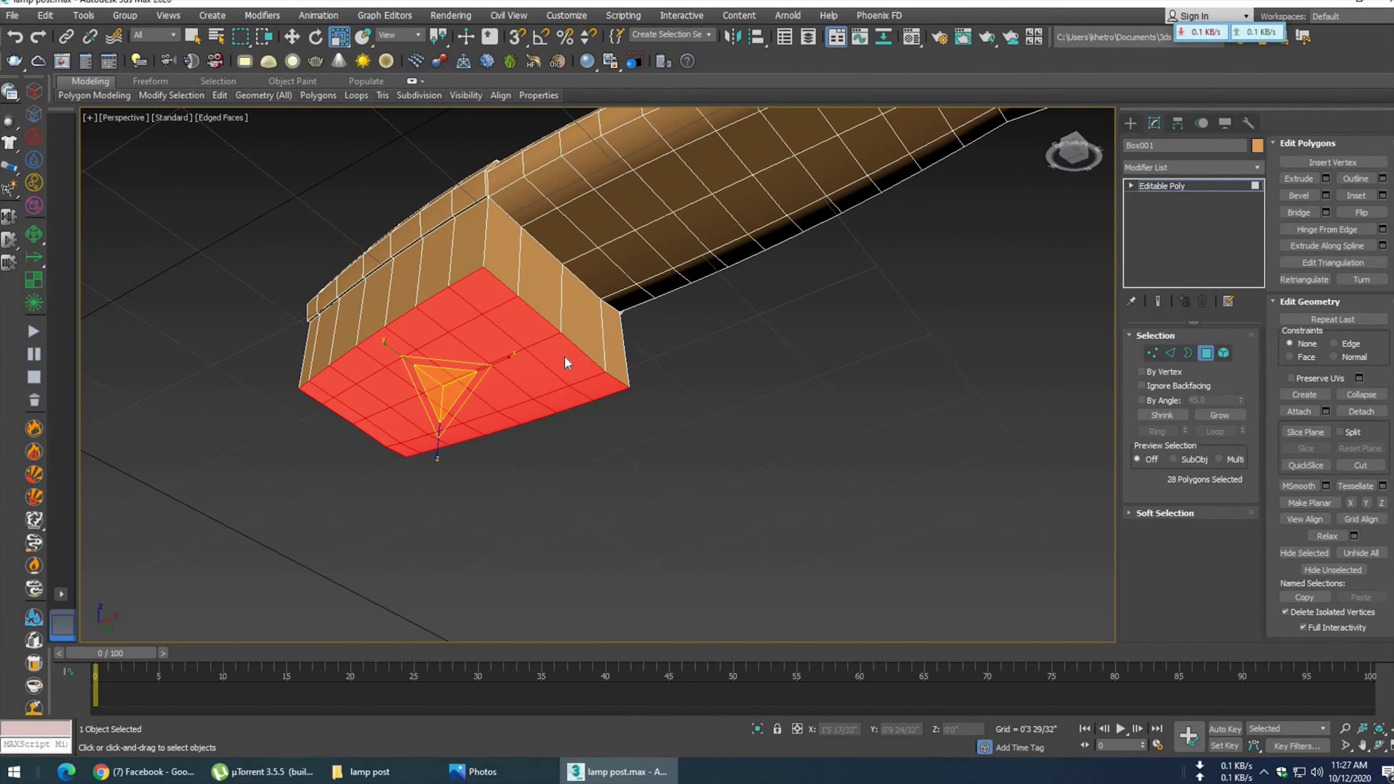
key(l)
scroll(672, 356, up, 5)
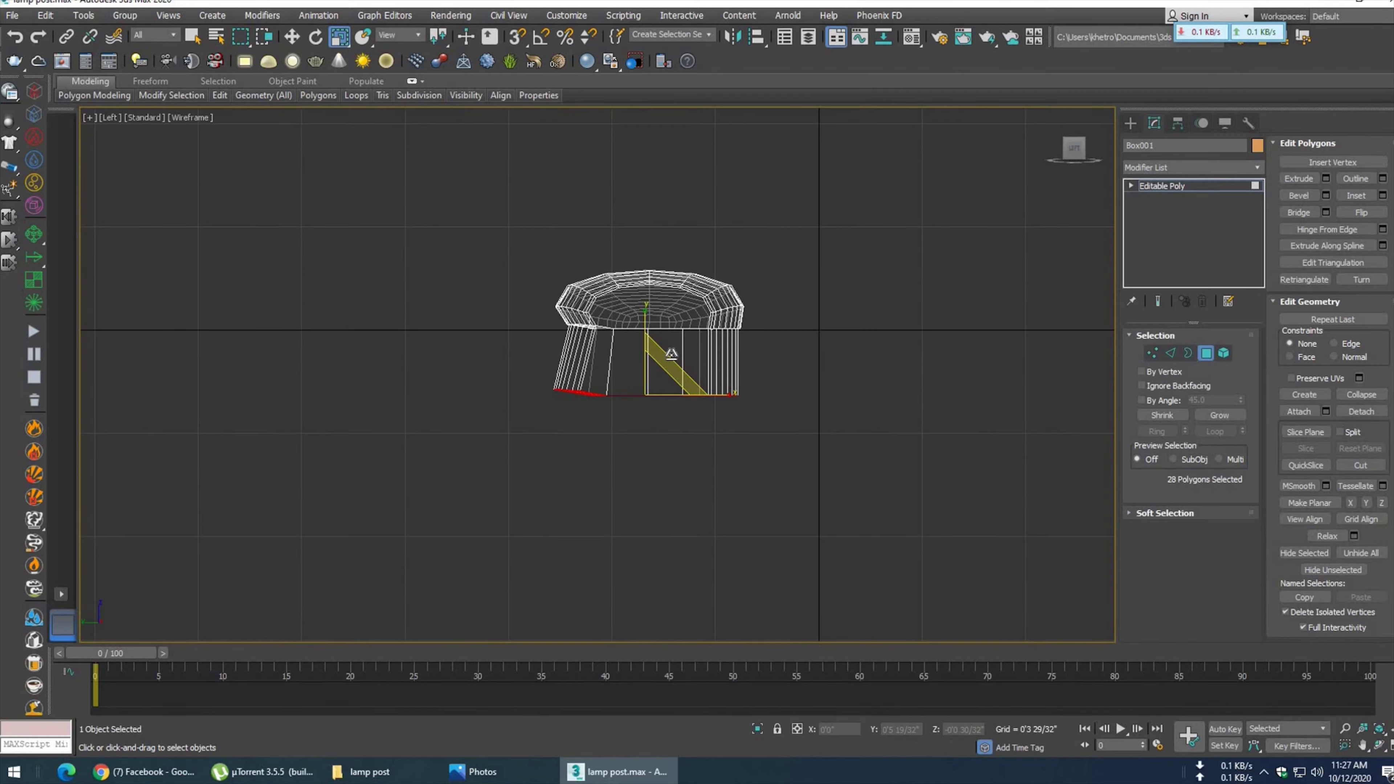
key(p)
mouse_move(576, 379)
alt+middle_down()
mouse_move(614, 406)
mouse_move(601, 351)
mouse_move(607, 423)
mouse_move(644, 426)
mouse_move(610, 456)
mouse_move(554, 399)
mouse_move(575, 408)
alt+middle_up()
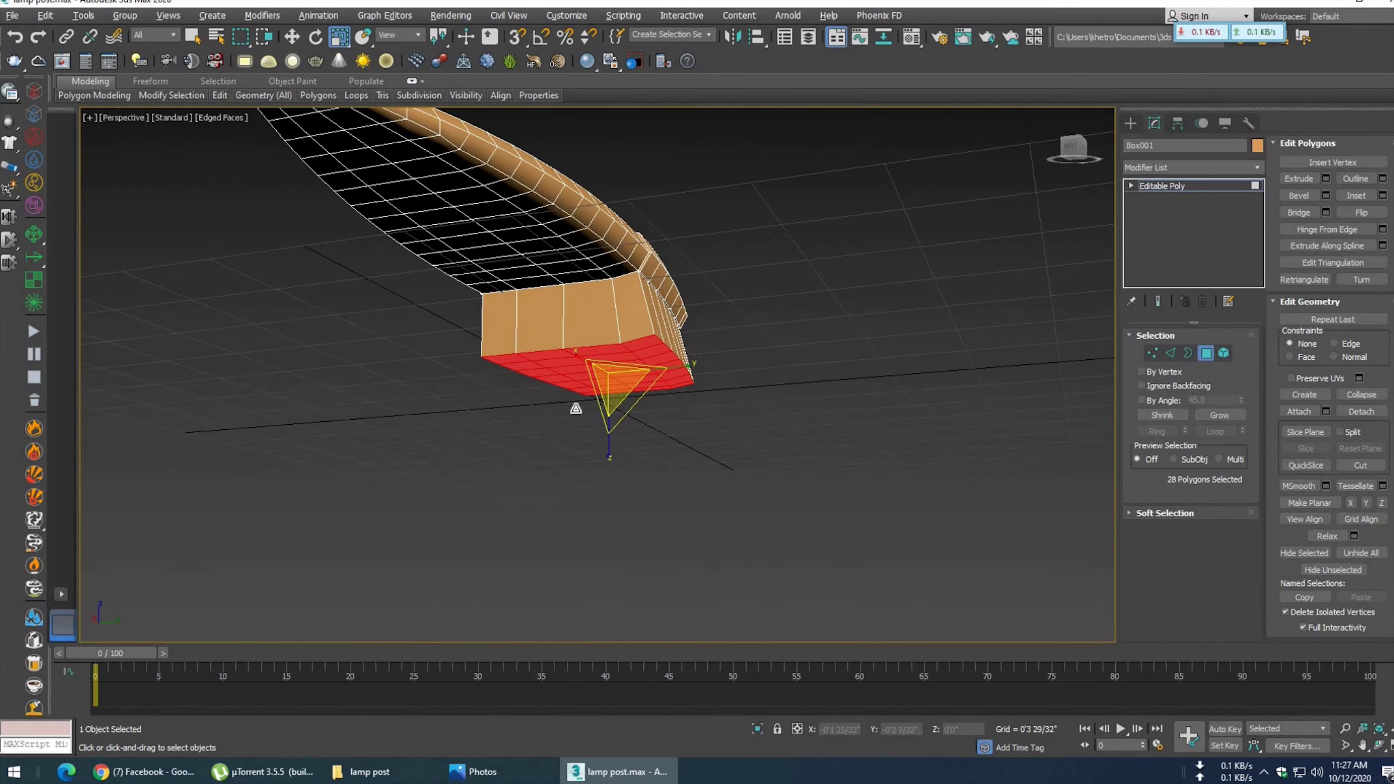
key(l)
scroll(648, 423, up, 2)
- Delete the end-cap polygons of the lamp-head shell
click(657, 424)
key(p)
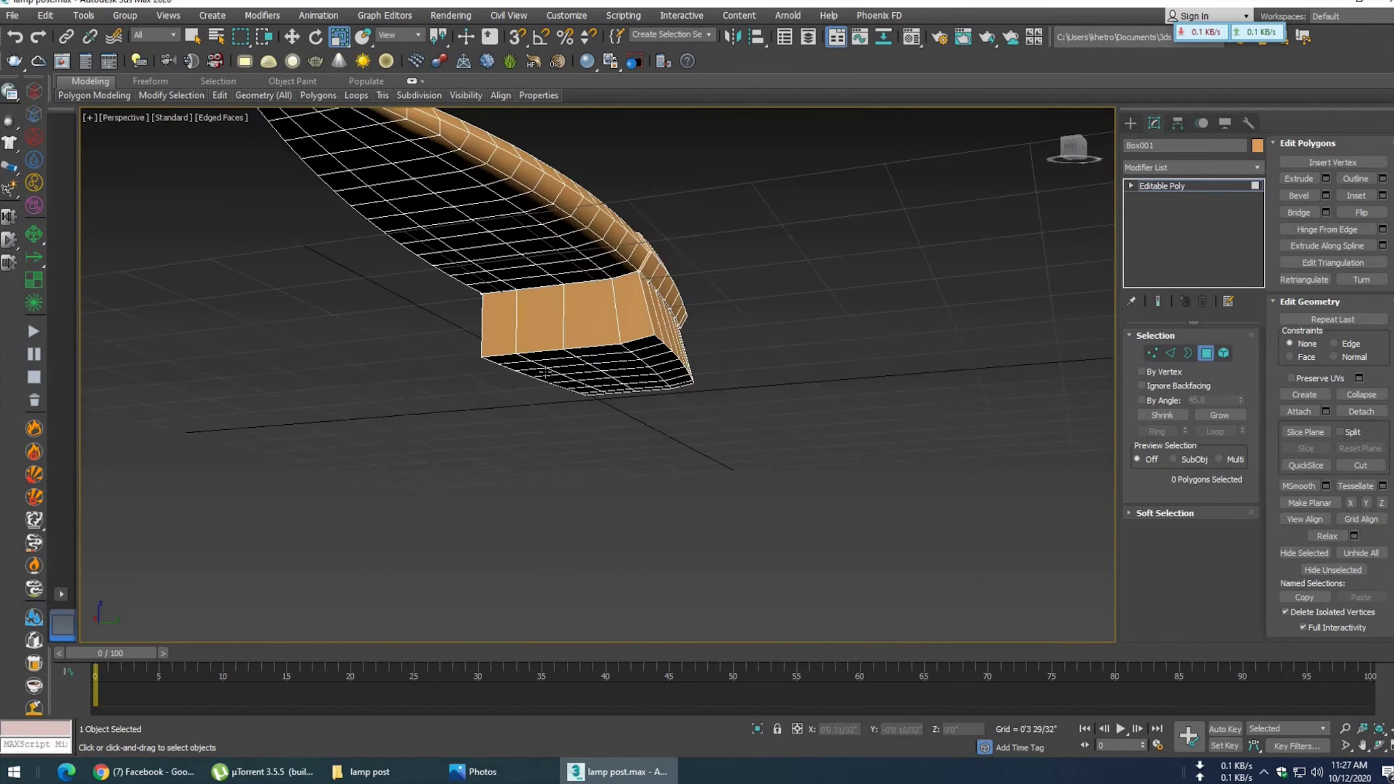
mouse_move(536, 373)
middle_down()
mouse_move(831, 263)
mouse_move(545, 255)
mouse_move(728, 355)
mouse_move(716, 380)
mouse_move(730, 396)
mouse_move(700, 370)
middle_up()
key(ctrl+z)
alt+middle_drag(636, 335, 620, 384)
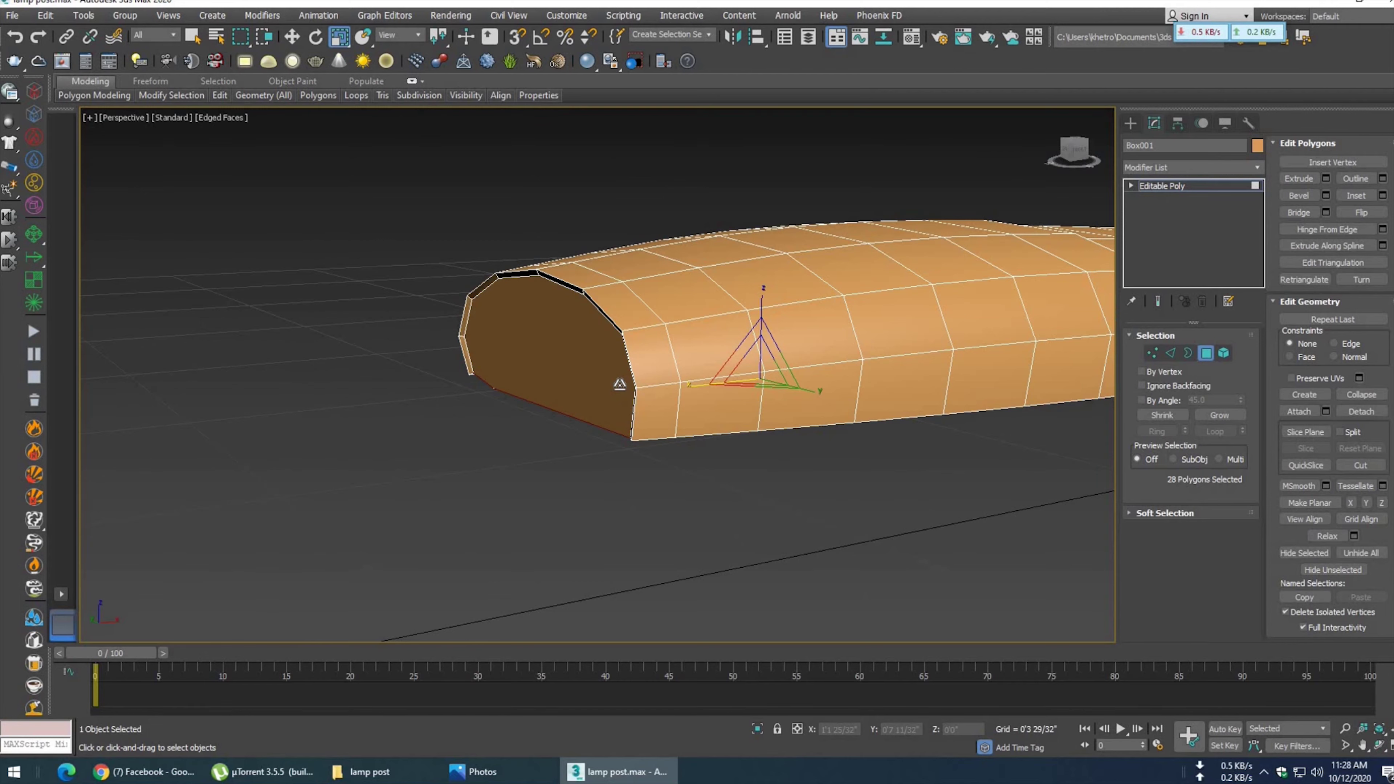
key(Delete)
- Inspect the hollow interior from above and below
alt+middle_drag(626, 402, 496, 371)
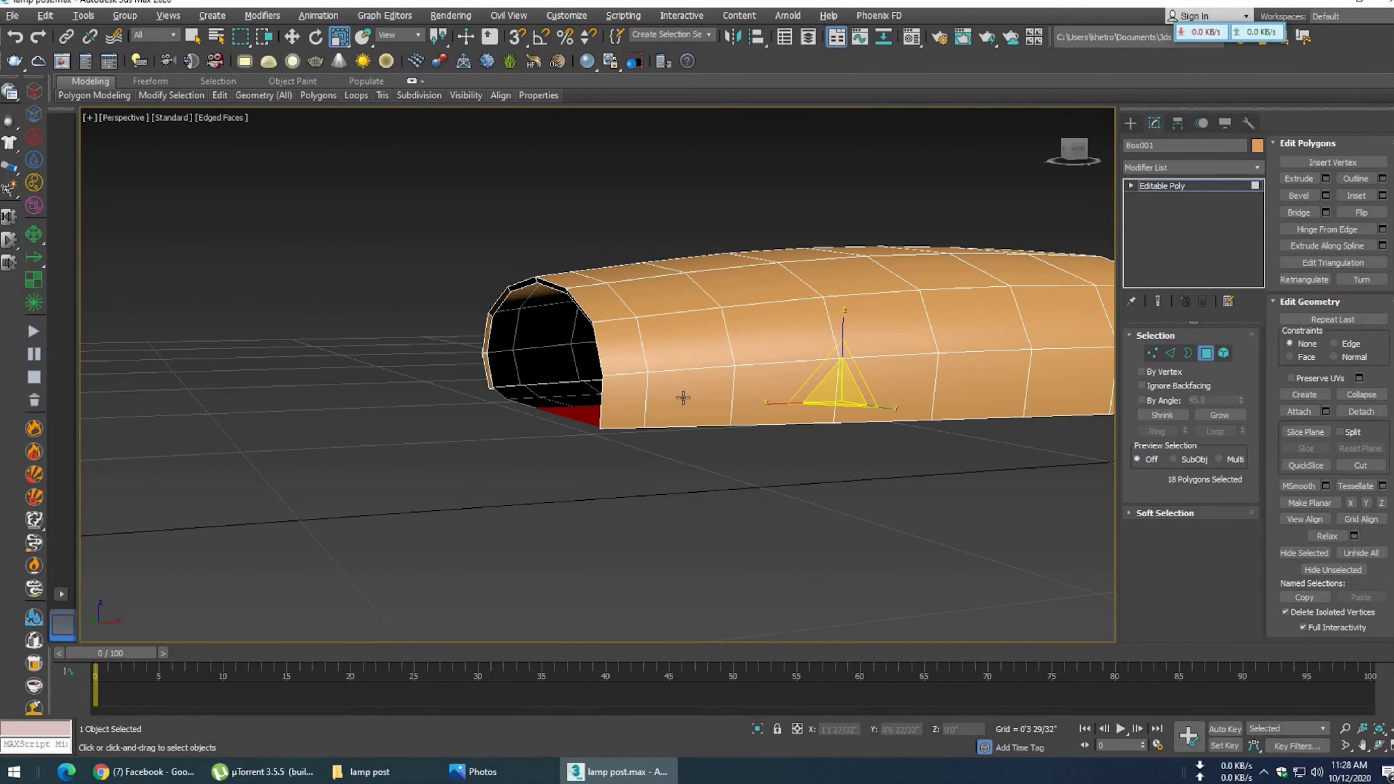
alt+middle_drag(683, 398, 498, 446)
click(531, 407)
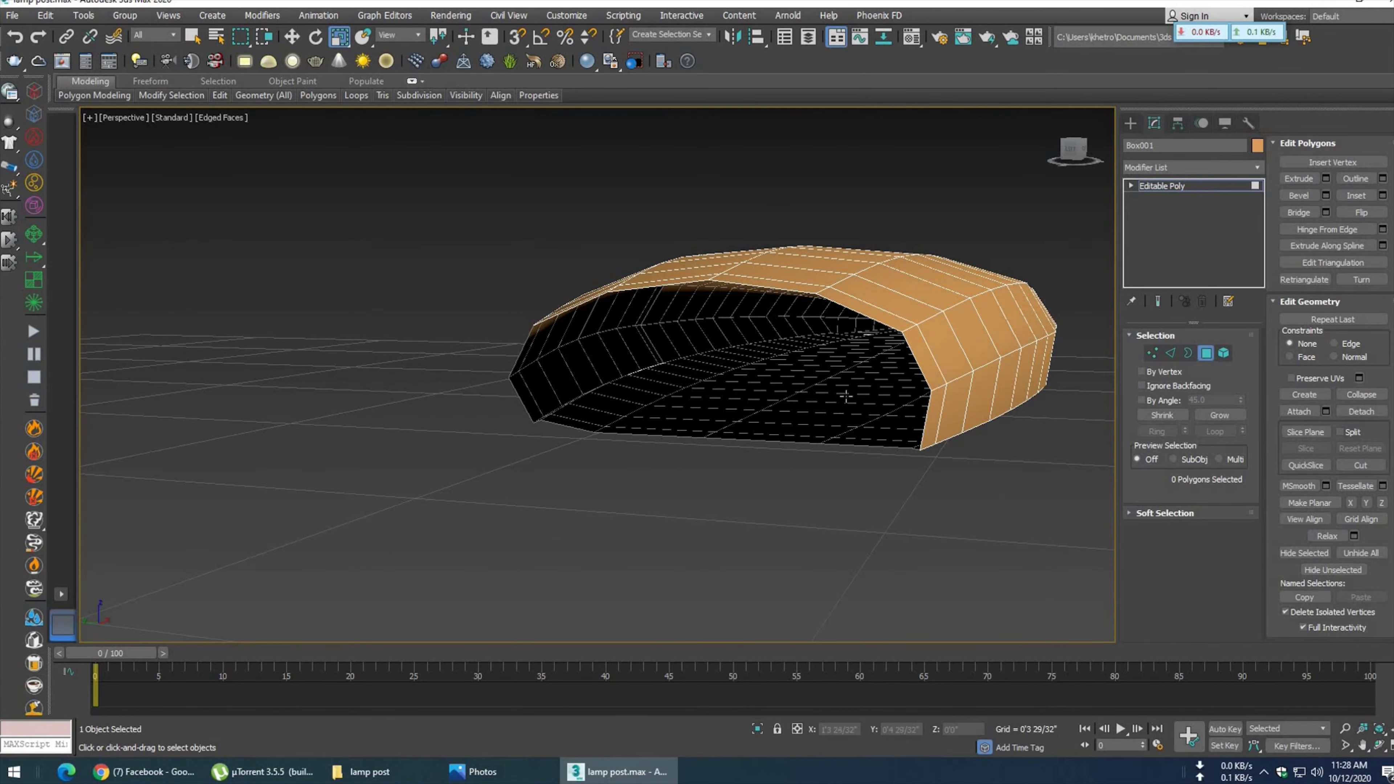
alt+middle_drag(922, 407, 695, 445)
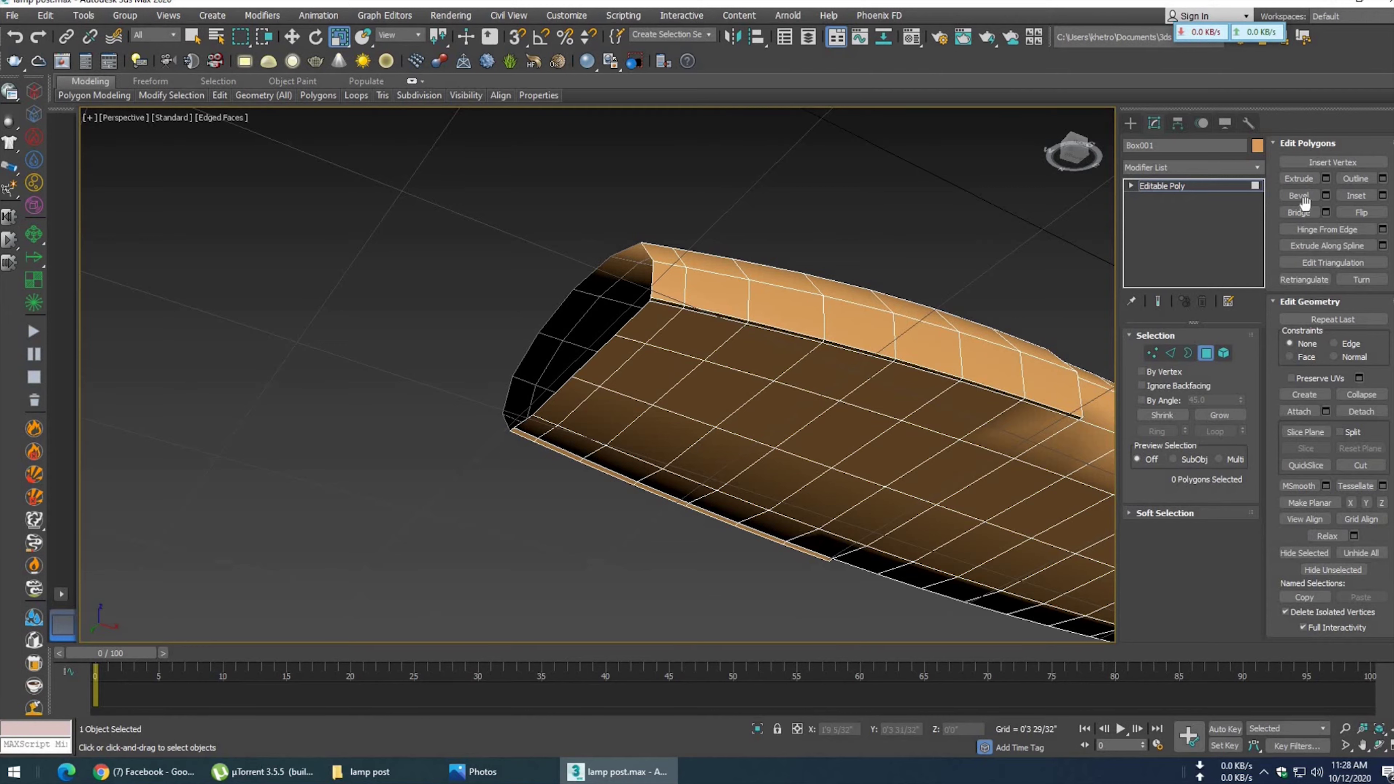
click(1189, 353)
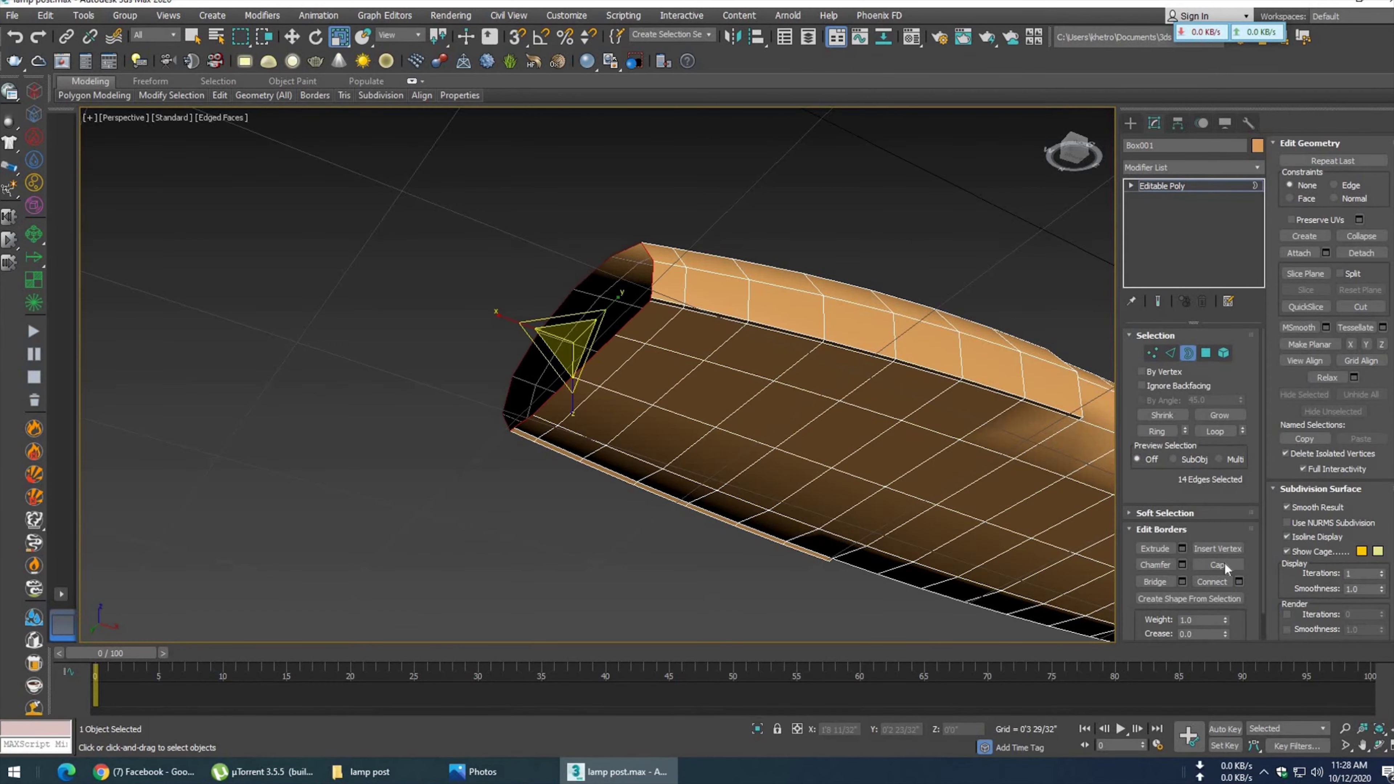
click(1217, 565)
mouse_move(763, 324)
alt+middle_down()
mouse_move(934, 367)
mouse_move(743, 360)
mouse_move(710, 286)
mouse_move(725, 302)
mouse_move(709, 324)
alt+middle_up()
scroll(698, 333, down, 5)
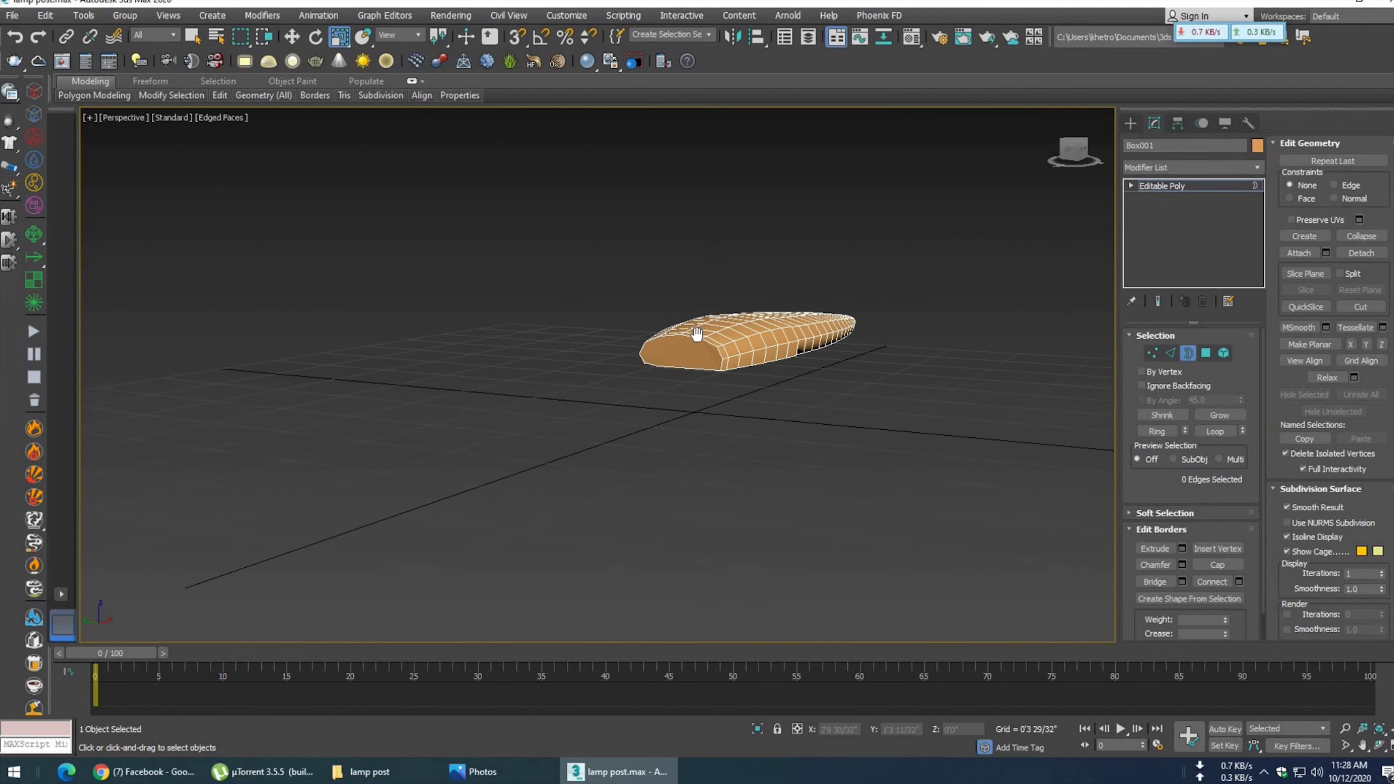
scroll(697, 333, up, 2)
scroll(692, 357, up, 2)
scroll(686, 383, up, 2)
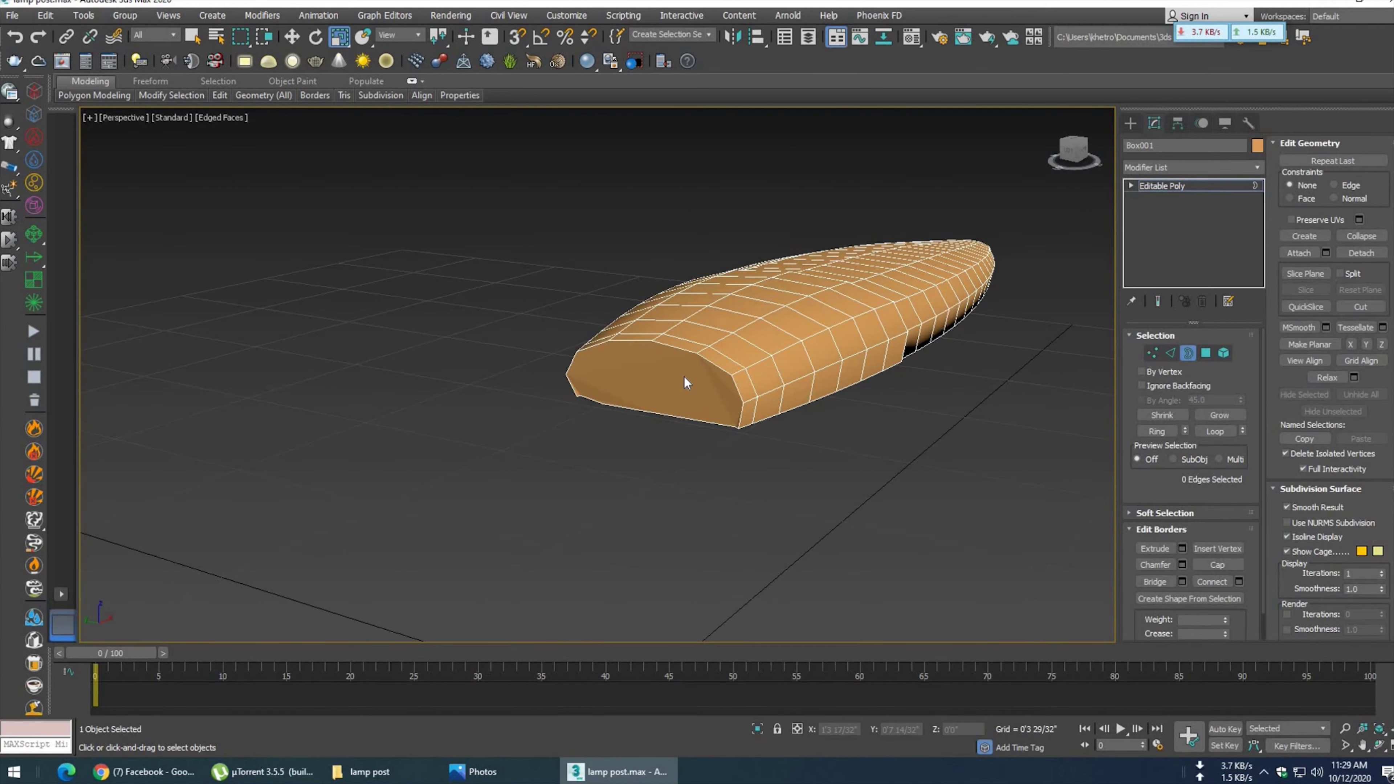
key(ctrl+z)
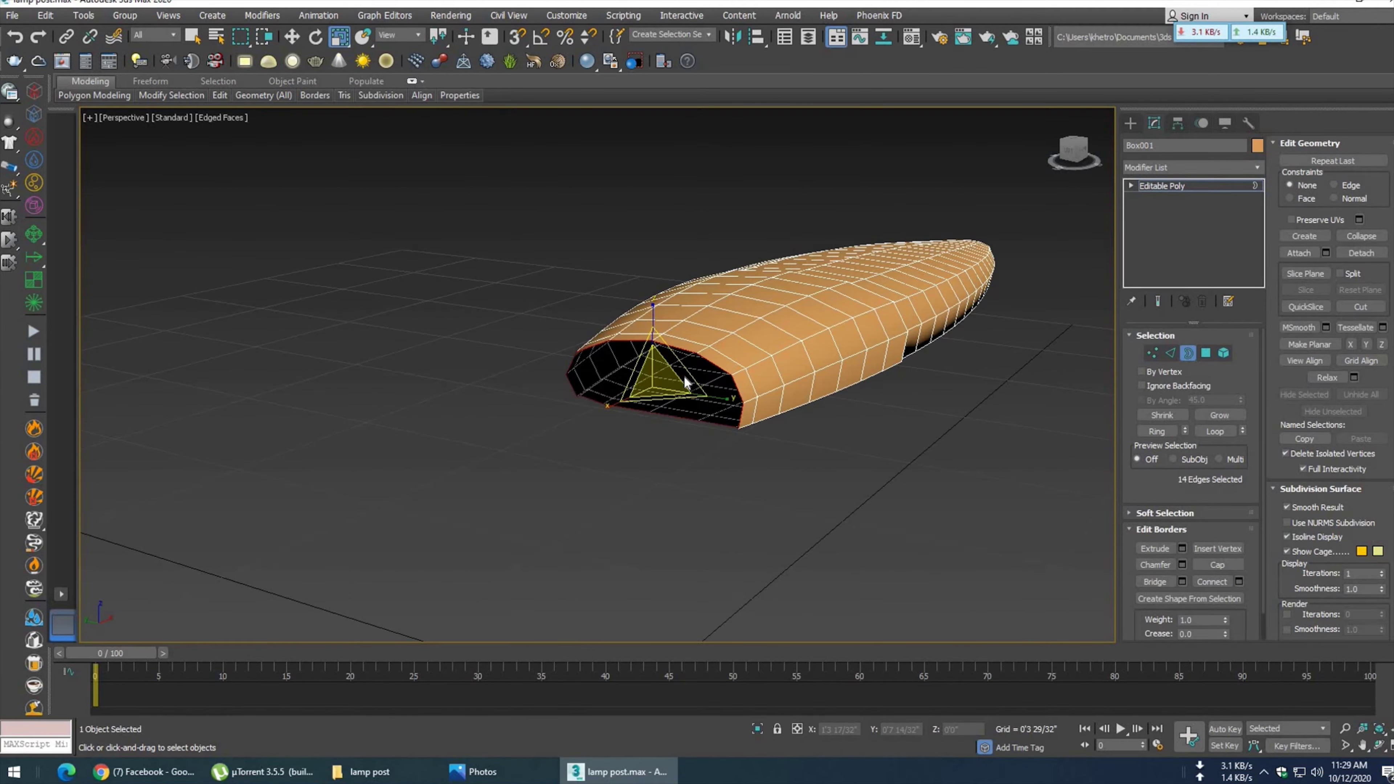
key(ctrl+z)
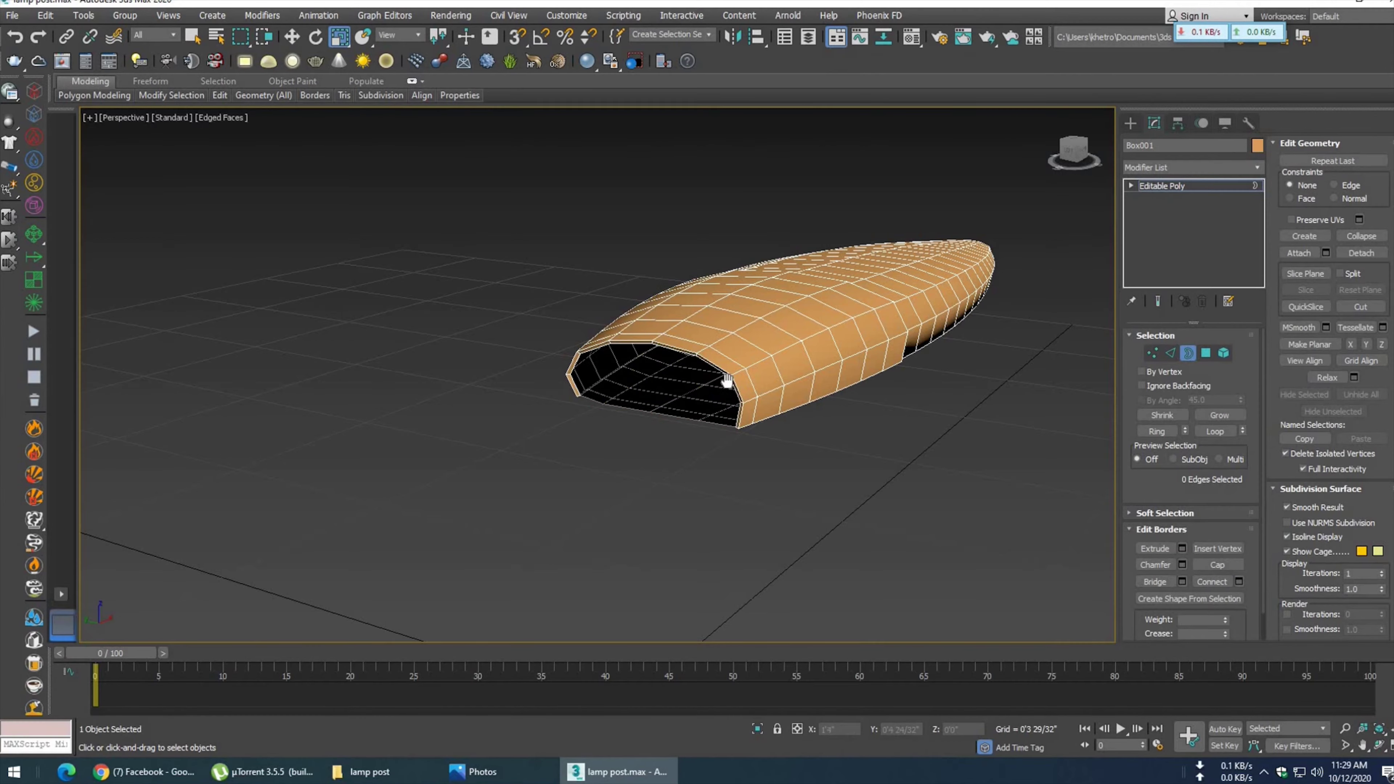
scroll(798, 395, up, 2)
mouse_move(798, 395)
alt+middle_down()
mouse_move(694, 355)
mouse_move(691, 319)
alt+middle_up()
scroll(692, 319, up, 5)
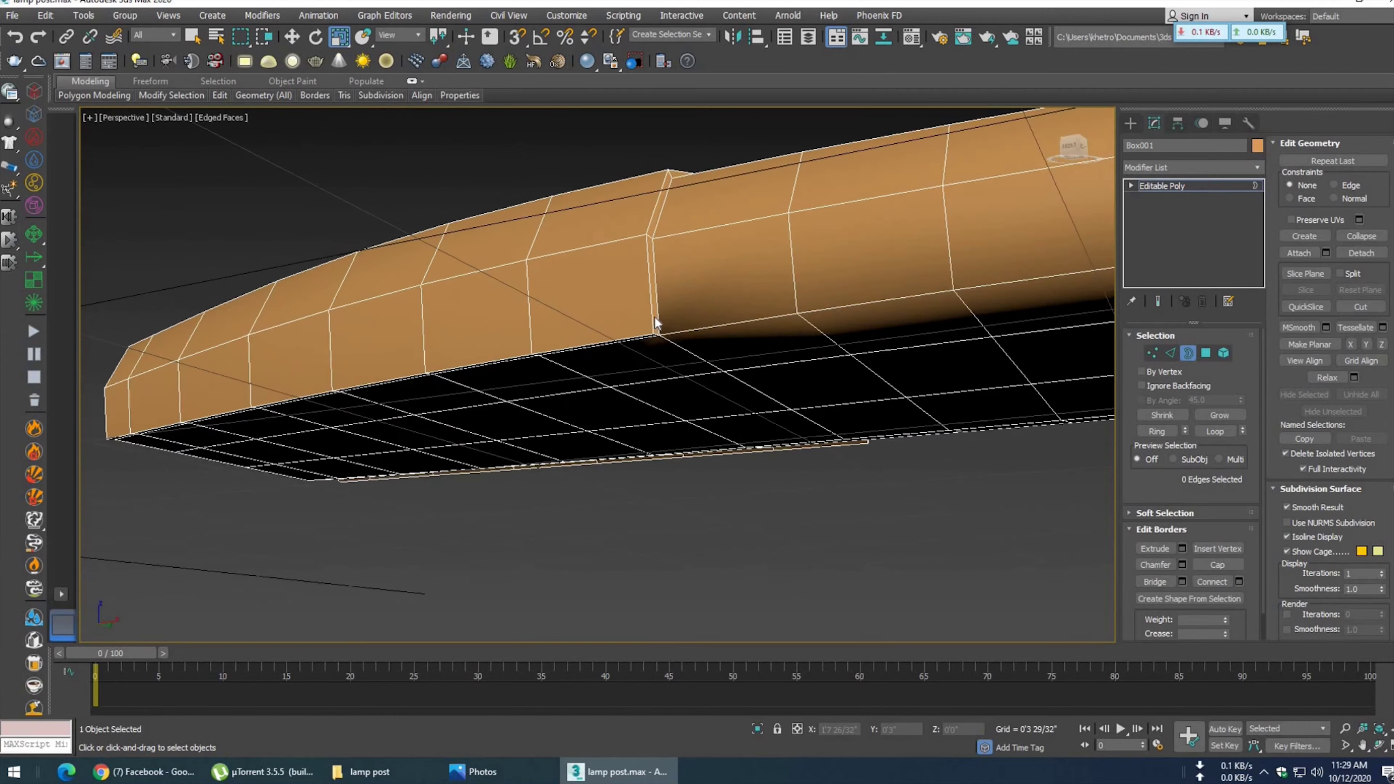
scroll(692, 320, up, 3)
scroll(691, 320, down, 3)
key(4)
mouse_move(682, 353)
alt+middle_down()
mouse_move(759, 309)
mouse_move(559, 446)
alt+middle_up()
scroll(759, 308, down, 2)
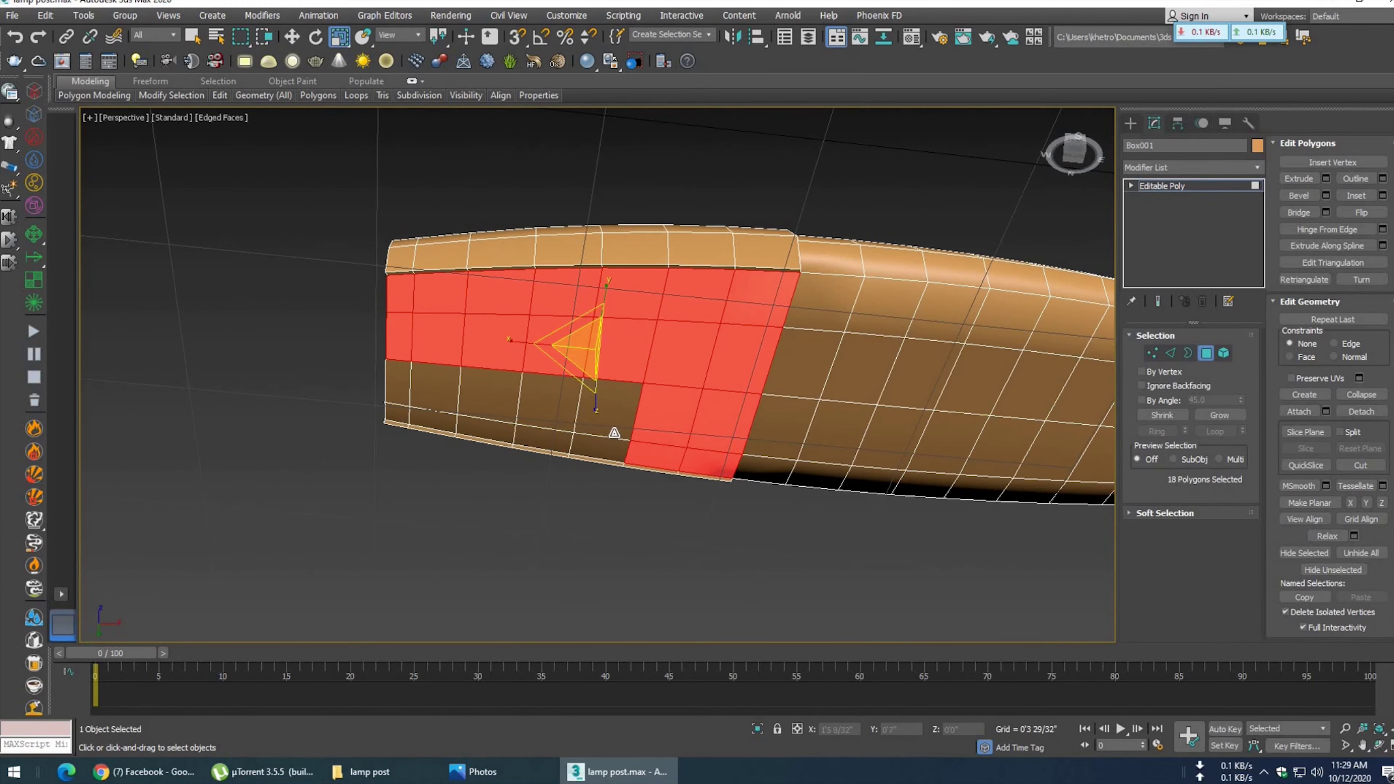
- Add the bottom-row and lower-left faces to the polygon selection
ctrl+click(559, 447)
ctrl+click(483, 431)
ctrl+click(434, 423)
ctrl+click(398, 385)
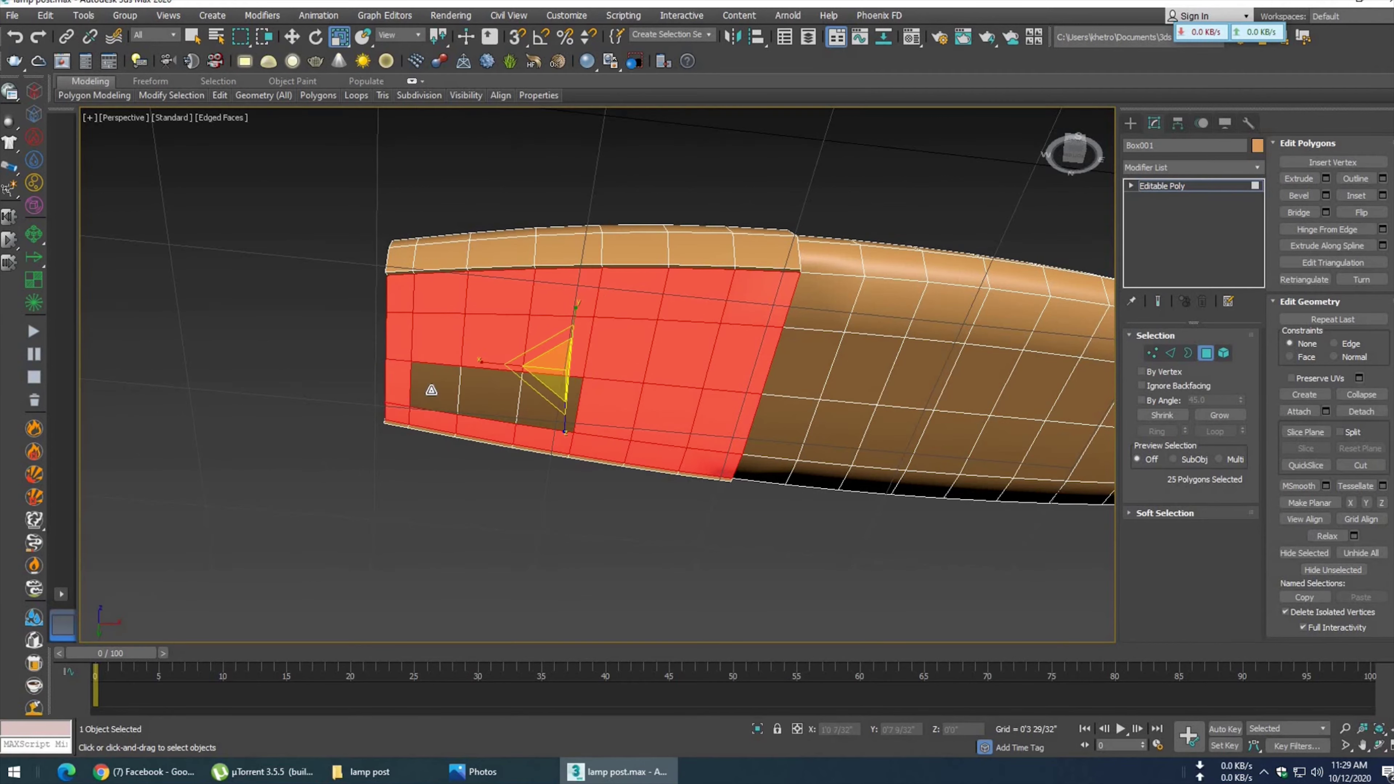
ctrl+click(489, 387)
ctrl+click(575, 405)
mouse_move(575, 405)
alt+middle_down()
mouse_move(669, 429)
mouse_move(555, 297)
mouse_move(728, 358)
mouse_move(613, 333)
mouse_move(570, 280)
alt+middle_up()
- Add the left-edge and right-edge faces, completing the 42-polygon selection
ctrl+click(571, 280)
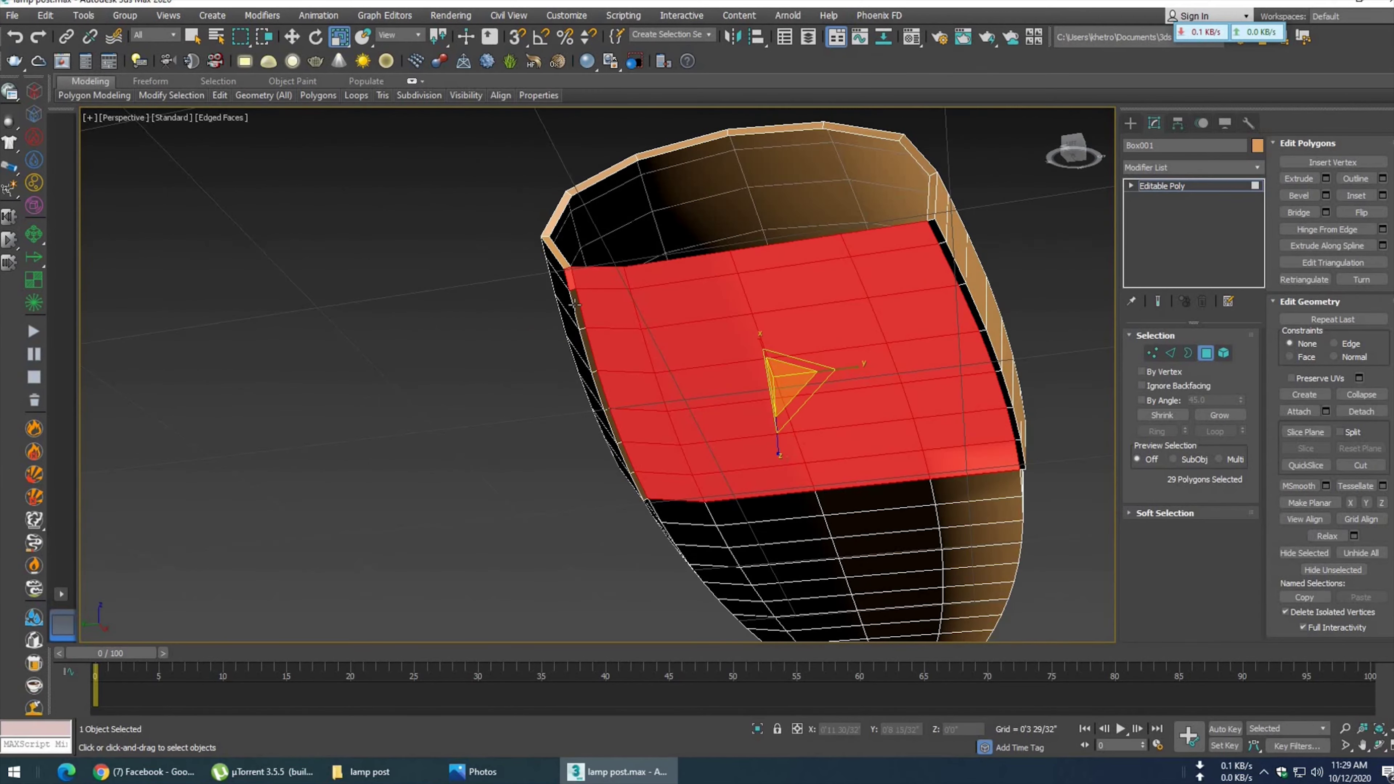
ctrl+click(599, 389)
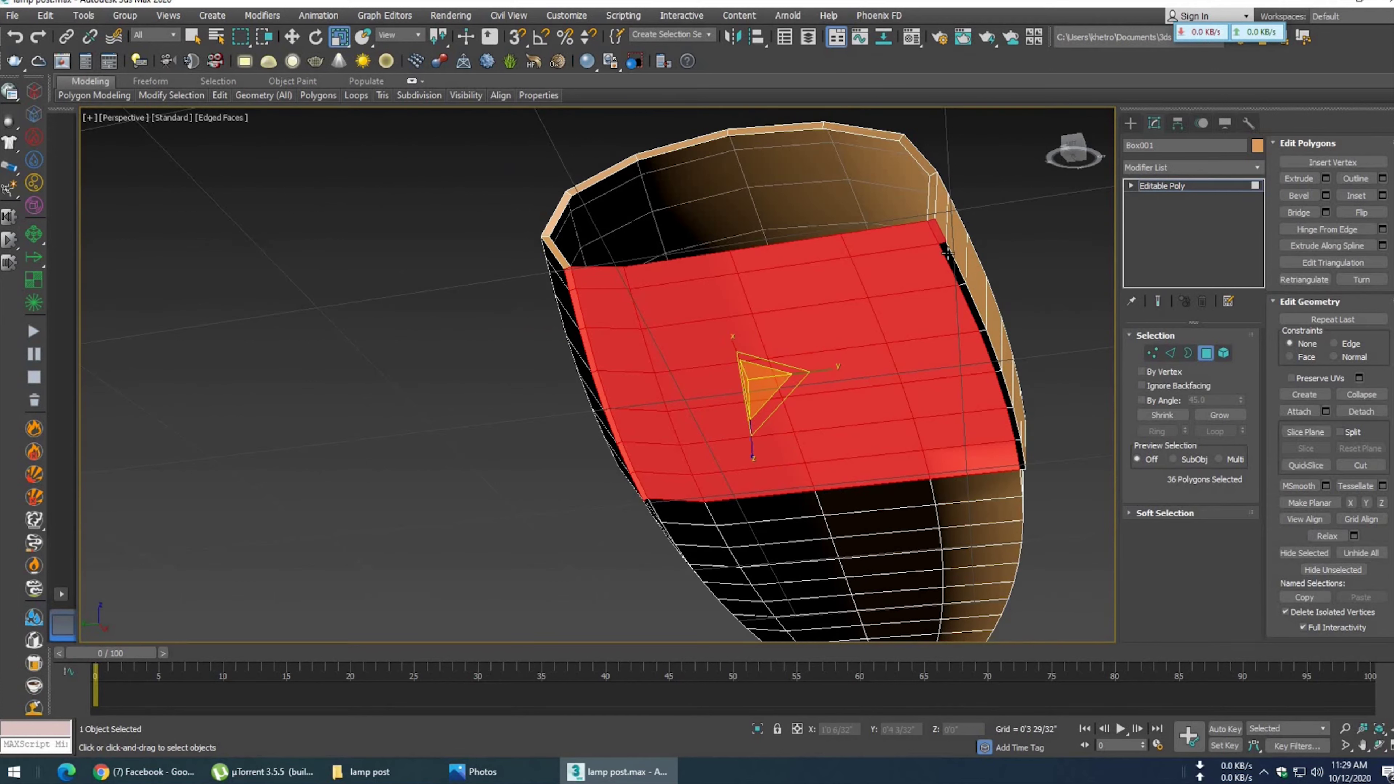
ctrl+click(971, 308)
ctrl+click(991, 352)
ctrl+click(1007, 392)
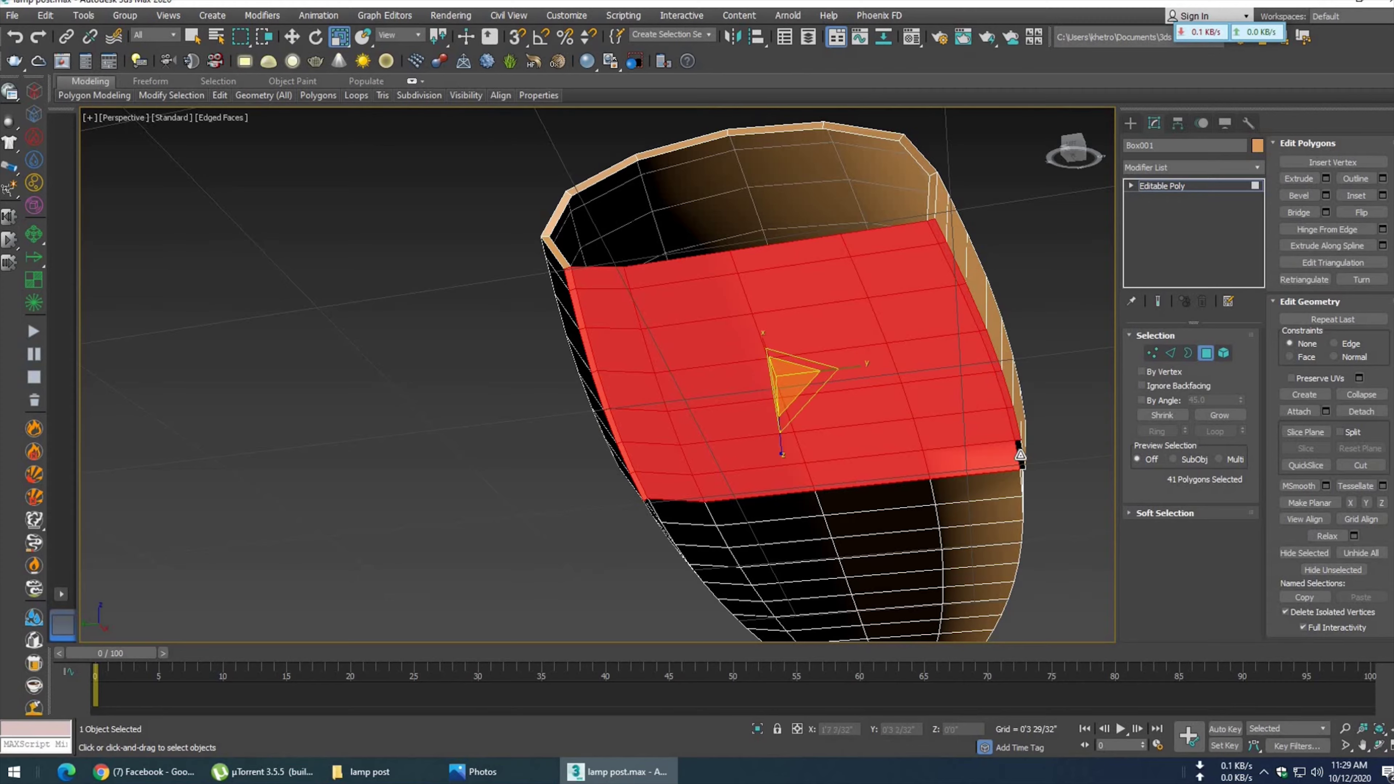
scroll(819, 425, down, 5)
mouse_move(819, 425)
alt+middle_down()
mouse_move(670, 405)
mouse_move(639, 429)
alt+middle_up()
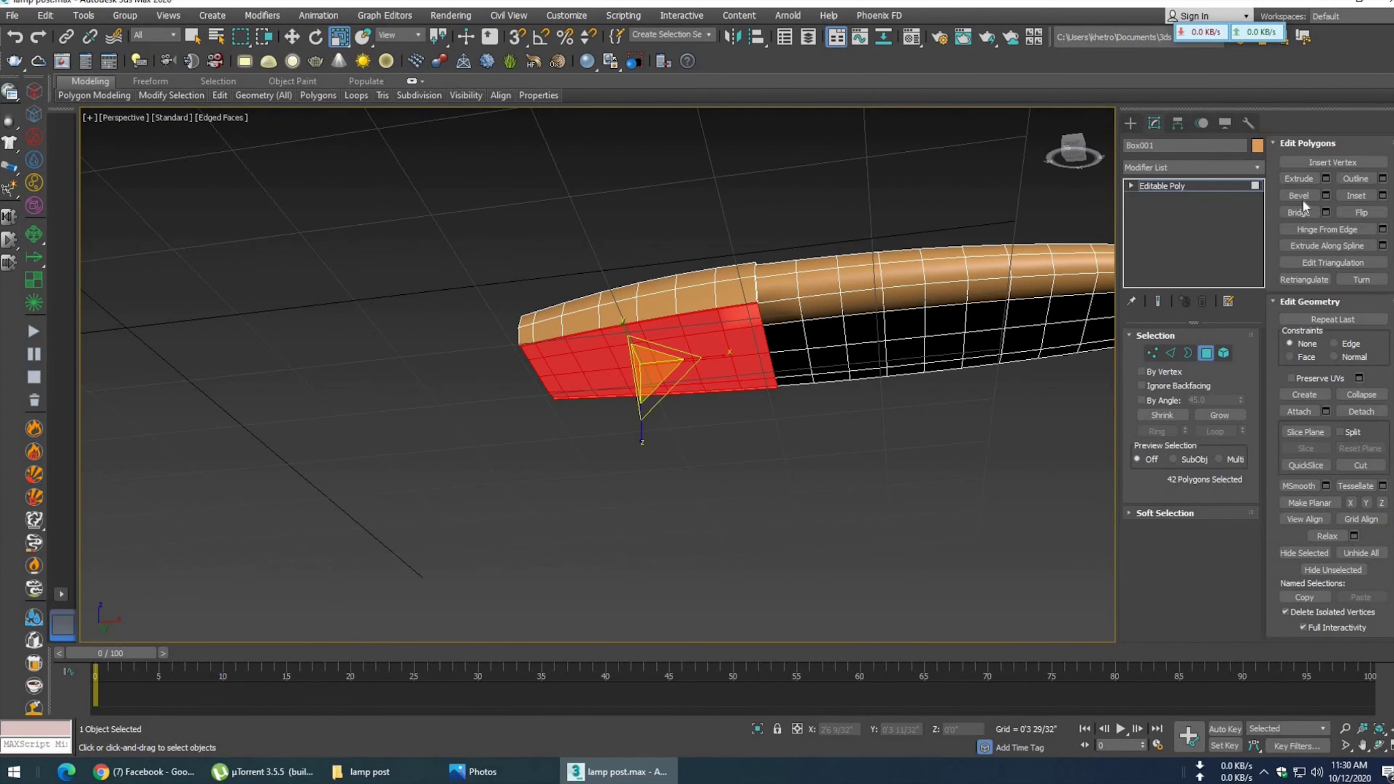
- Extrude the selected lower front polygons downward by about 0'2 14/32"
click(1326, 179)
mouse_move(609, 406)
mouse_down()
mouse_move(616, 379)
mouse_move(609, 417)
mouse_up()
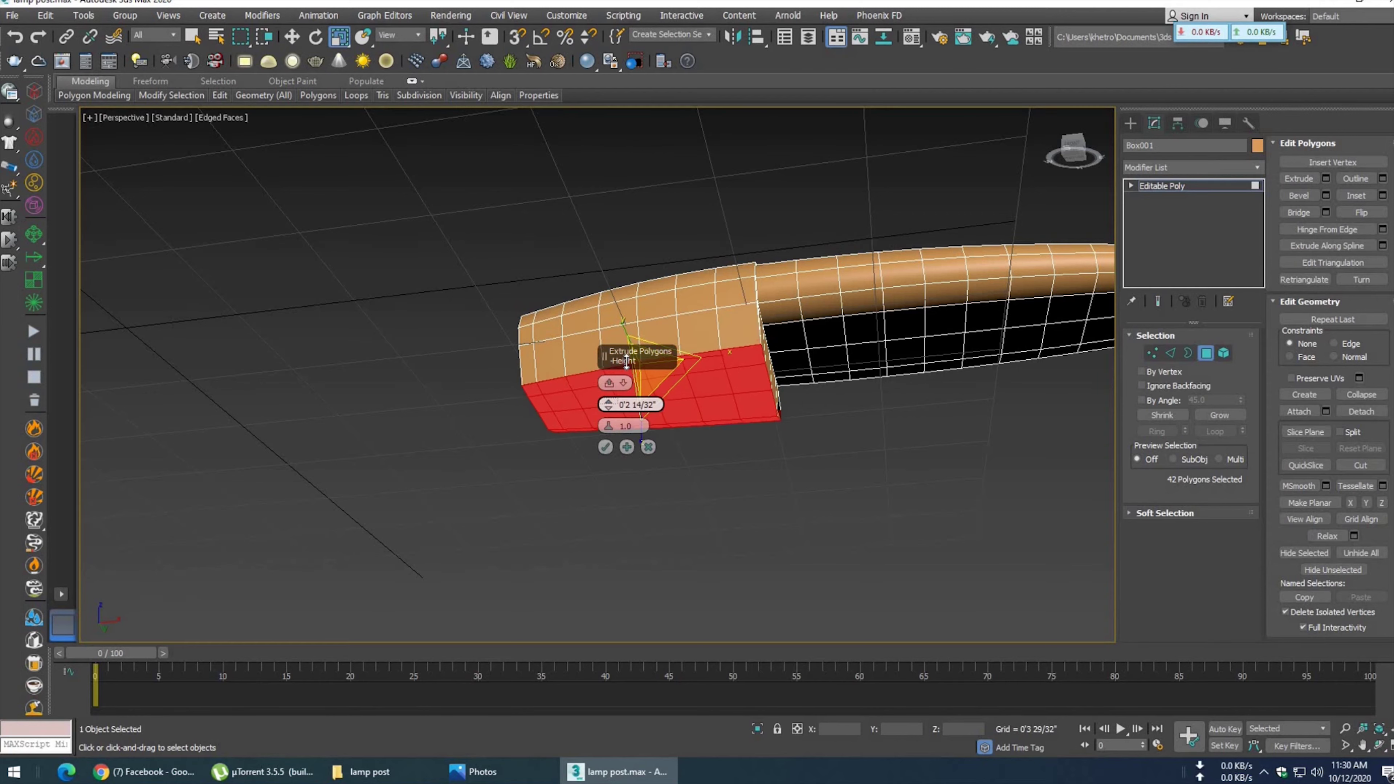
click(606, 447)
mouse_move(606, 447)
alt+middle_down()
mouse_move(559, 432)
mouse_move(606, 398)
mouse_move(607, 410)
mouse_move(661, 399)
alt+middle_up()
scroll(607, 399, up, 3)
alt+middle_drag(701, 356, 763, 432)
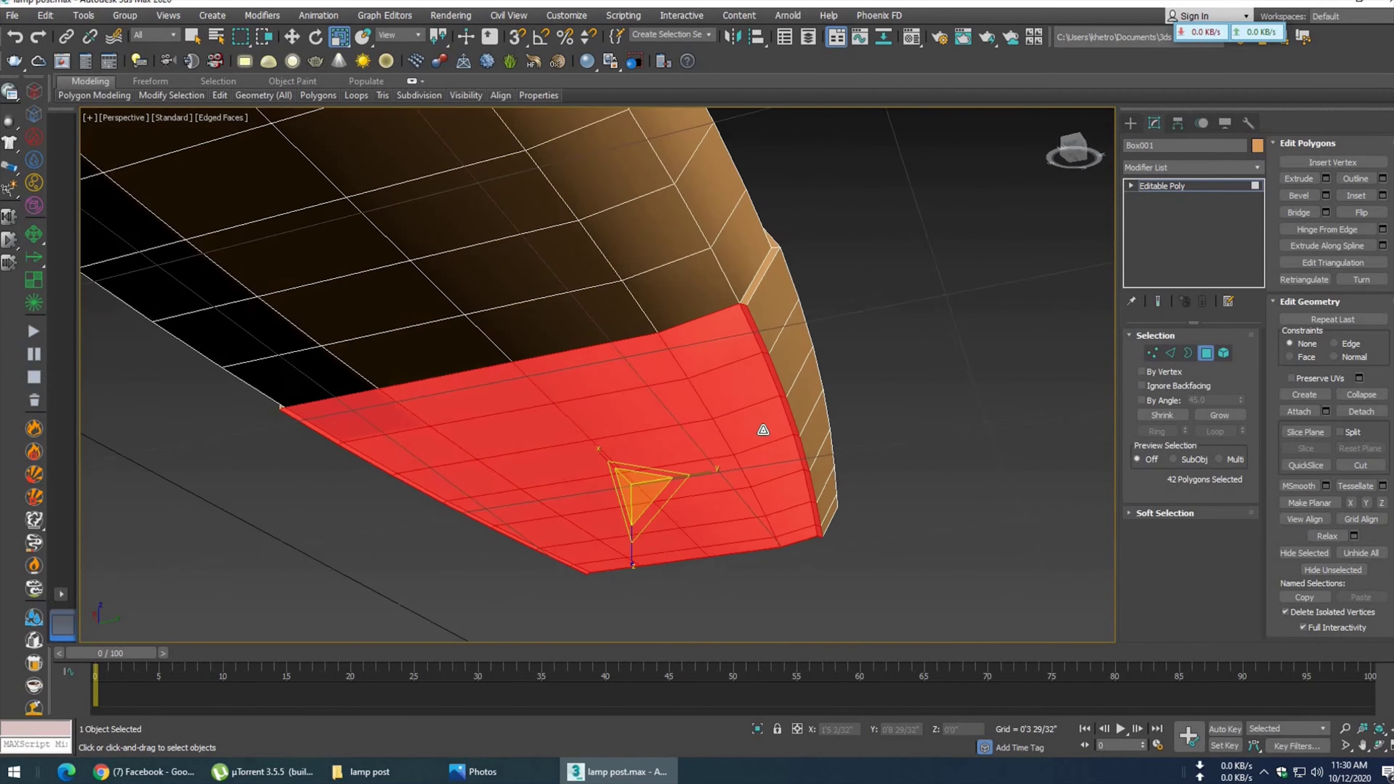
scroll(762, 433, up, 3)
key(1)
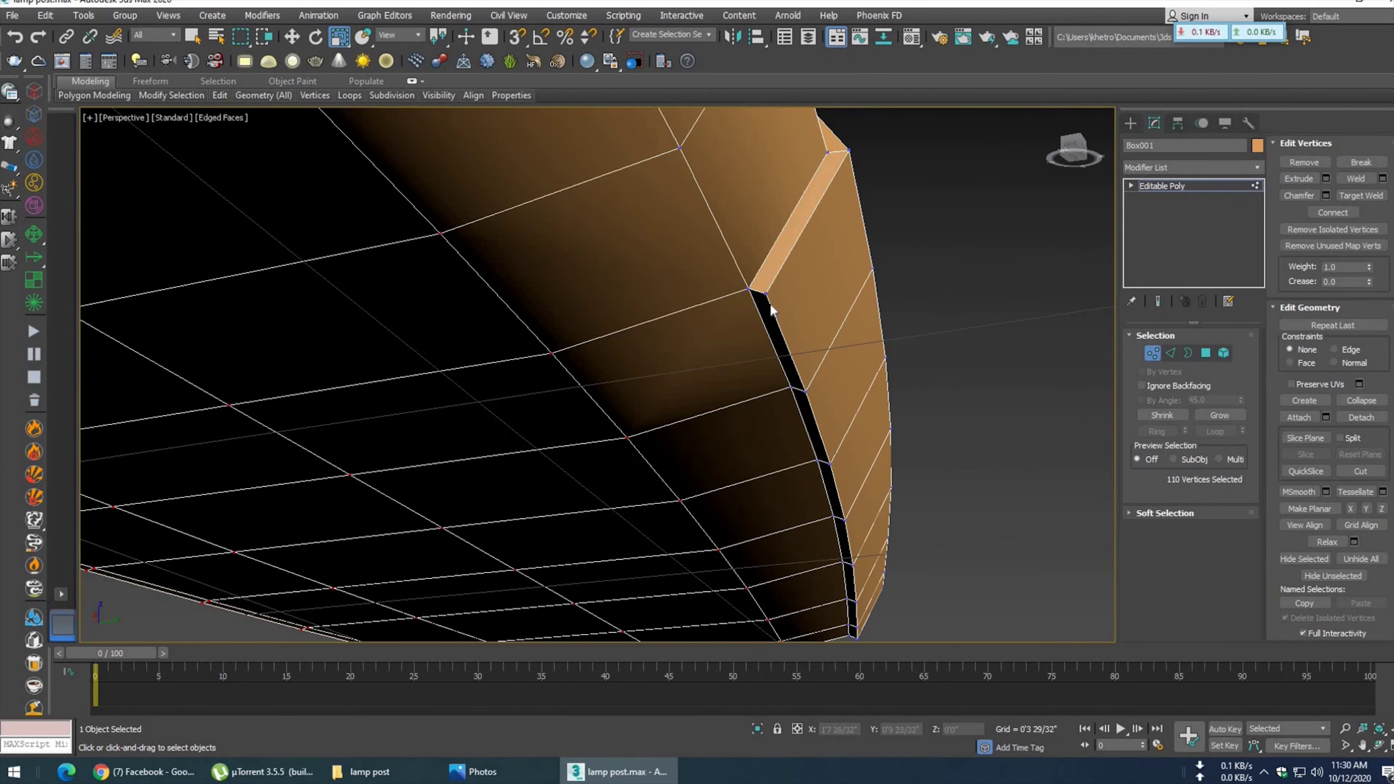
- Zoom out and orbit to a top-down view of the shade
scroll(818, 423, down, 2)
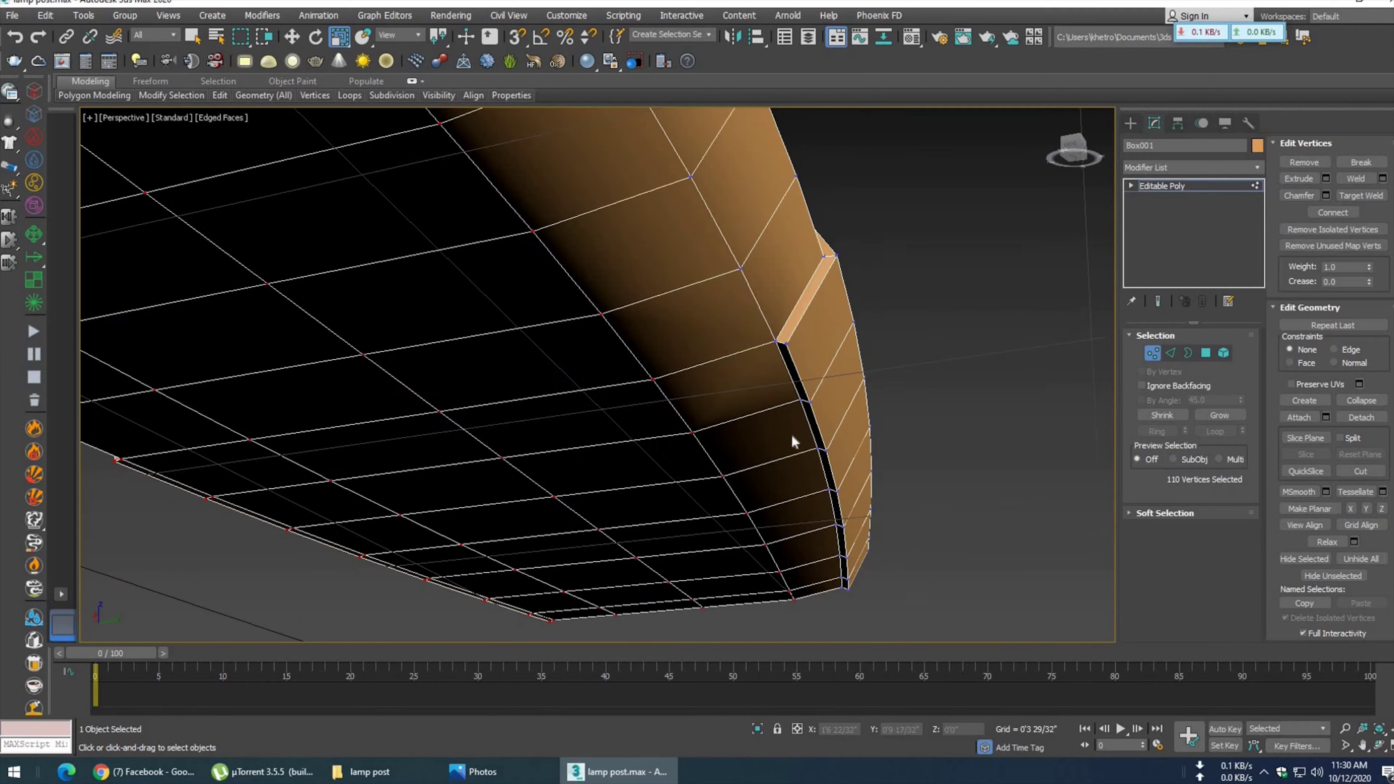
scroll(803, 430, down, 5)
scroll(787, 433, down, 5)
scroll(698, 473, down, 2)
mouse_move(651, 413)
alt+middle_down()
mouse_move(809, 380)
mouse_move(800, 415)
mouse_move(747, 387)
mouse_move(755, 340)
mouse_move(741, 374)
mouse_move(669, 390)
mouse_move(725, 377)
mouse_move(746, 393)
mouse_move(730, 396)
alt+middle_up()
key(4)
scroll(755, 335, up, 3)
scroll(755, 327, up, 3)
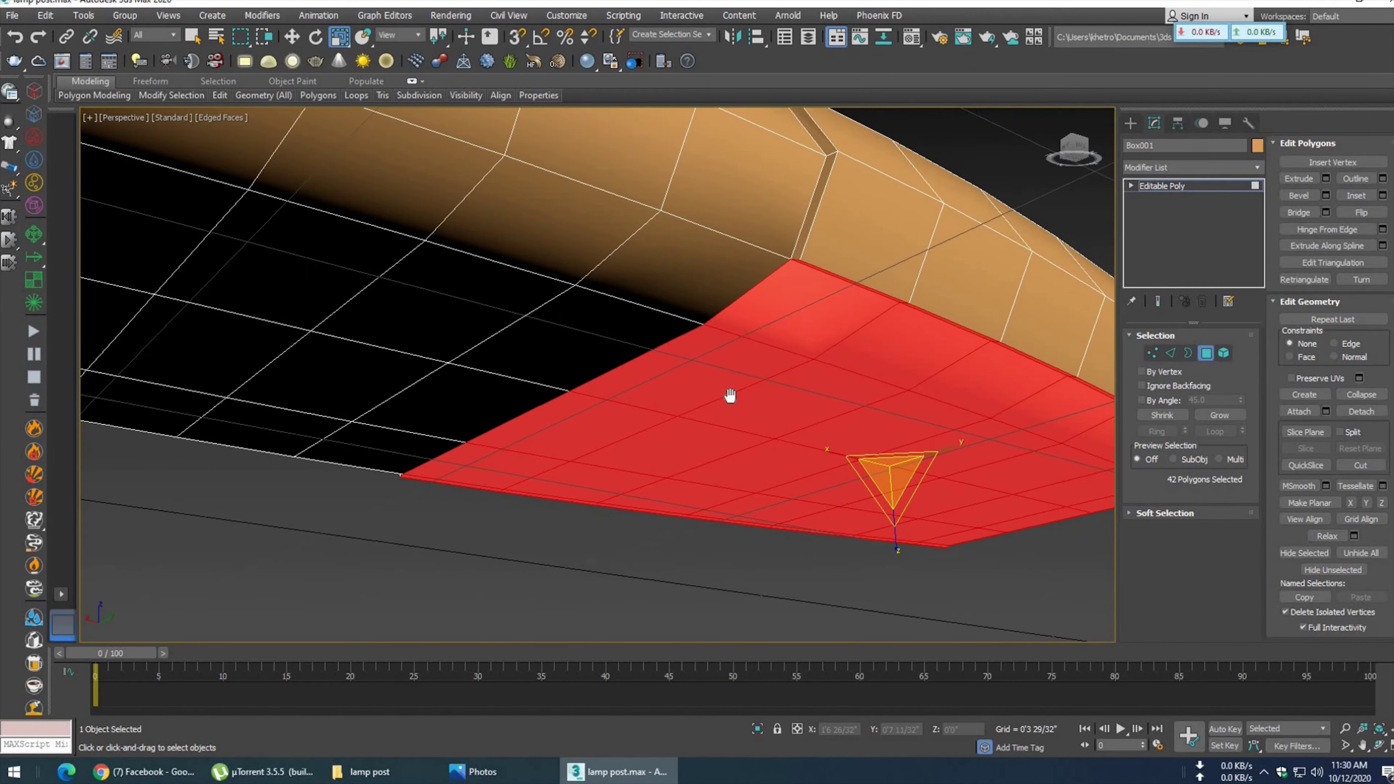
- Select the seven-edge loop along the shell's lower rim
key(2)
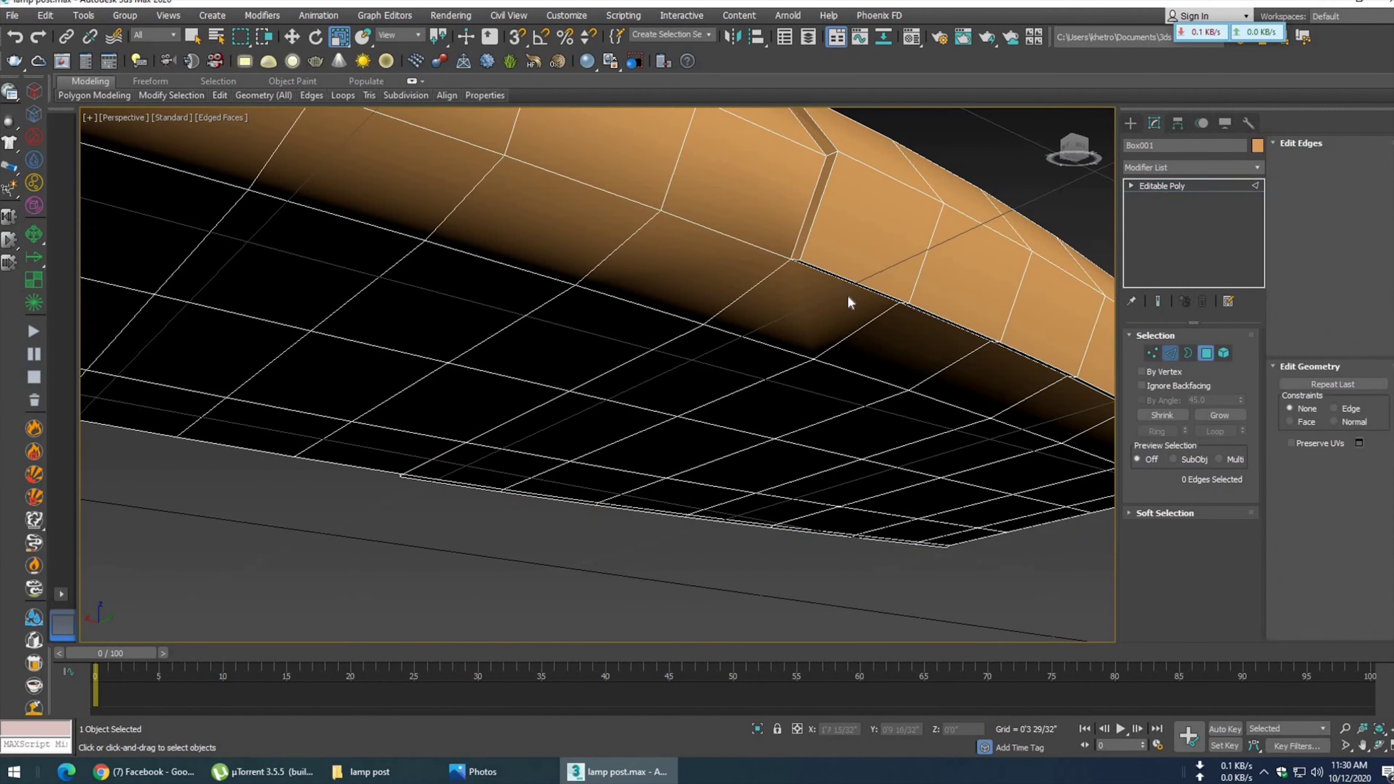
click(848, 280)
click(1218, 432)
scroll(909, 420, down, 3)
mouse_move(909, 421)
alt+middle_down()
mouse_move(812, 420)
mouse_move(779, 467)
alt+middle_up()
scroll(807, 414, up, 5)
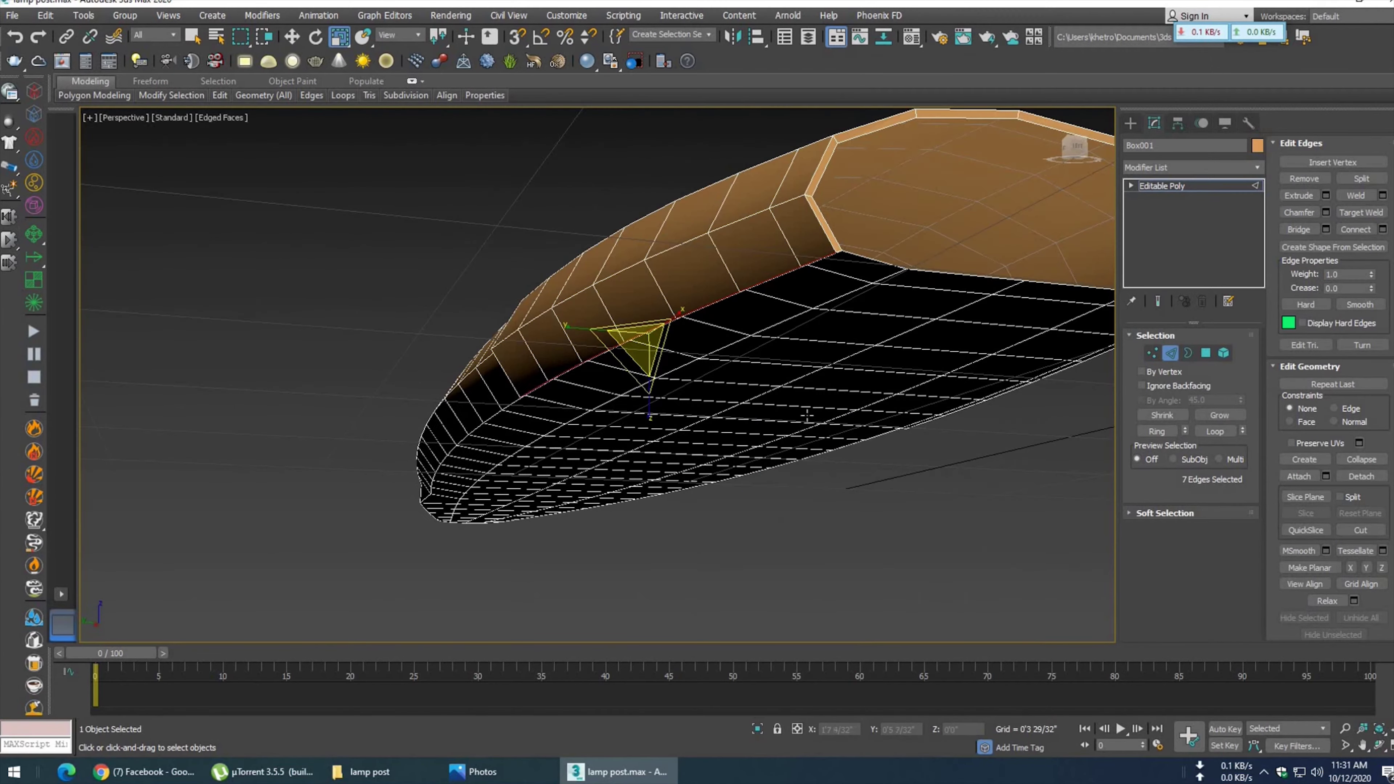
key(l)
scroll(593, 306, up, 3)
scroll(610, 405, up, 2)
key(p)
mouse_move(613, 398)
alt+middle_down()
mouse_move(570, 402)
mouse_move(412, 73)
alt+middle_up()
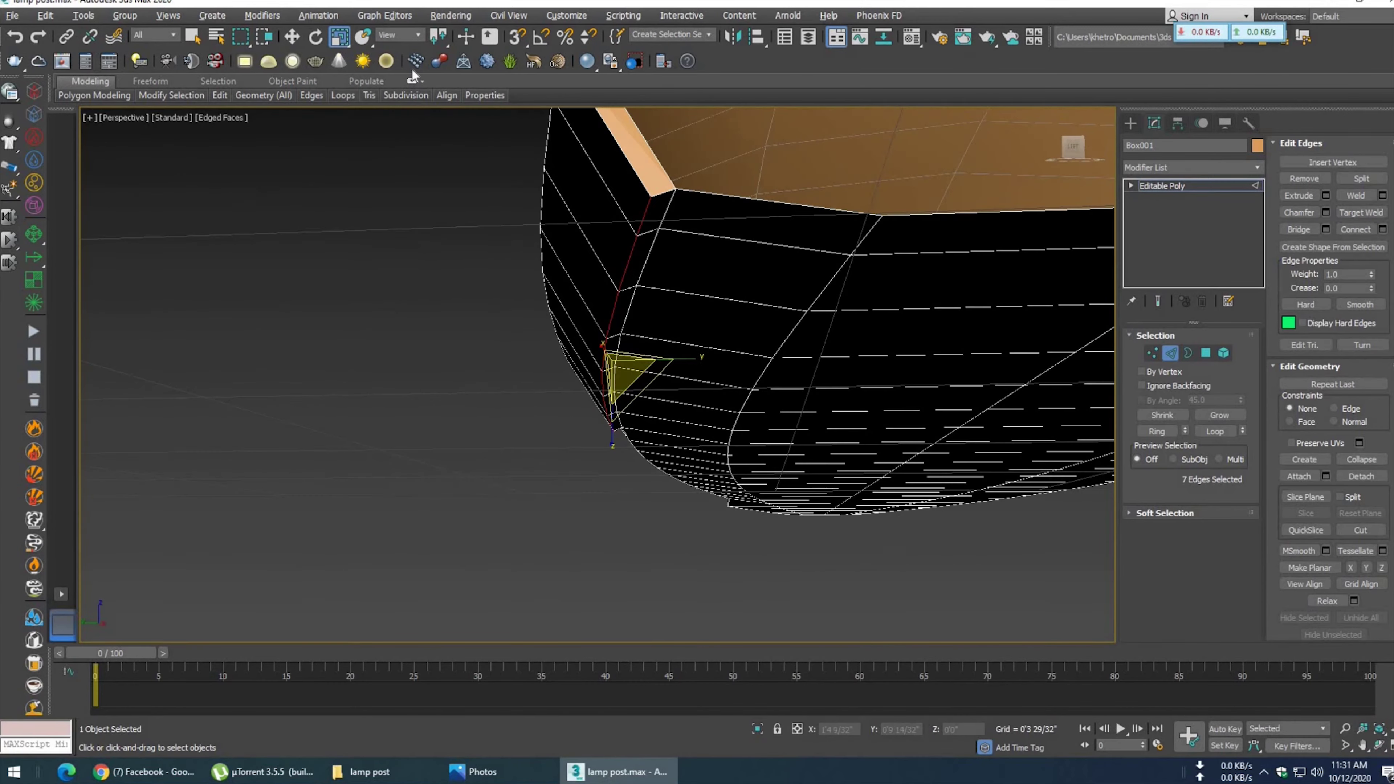
- Move the edge loop slightly upward along Z to refine the profile
key(w)
drag(611, 300, 611, 294)
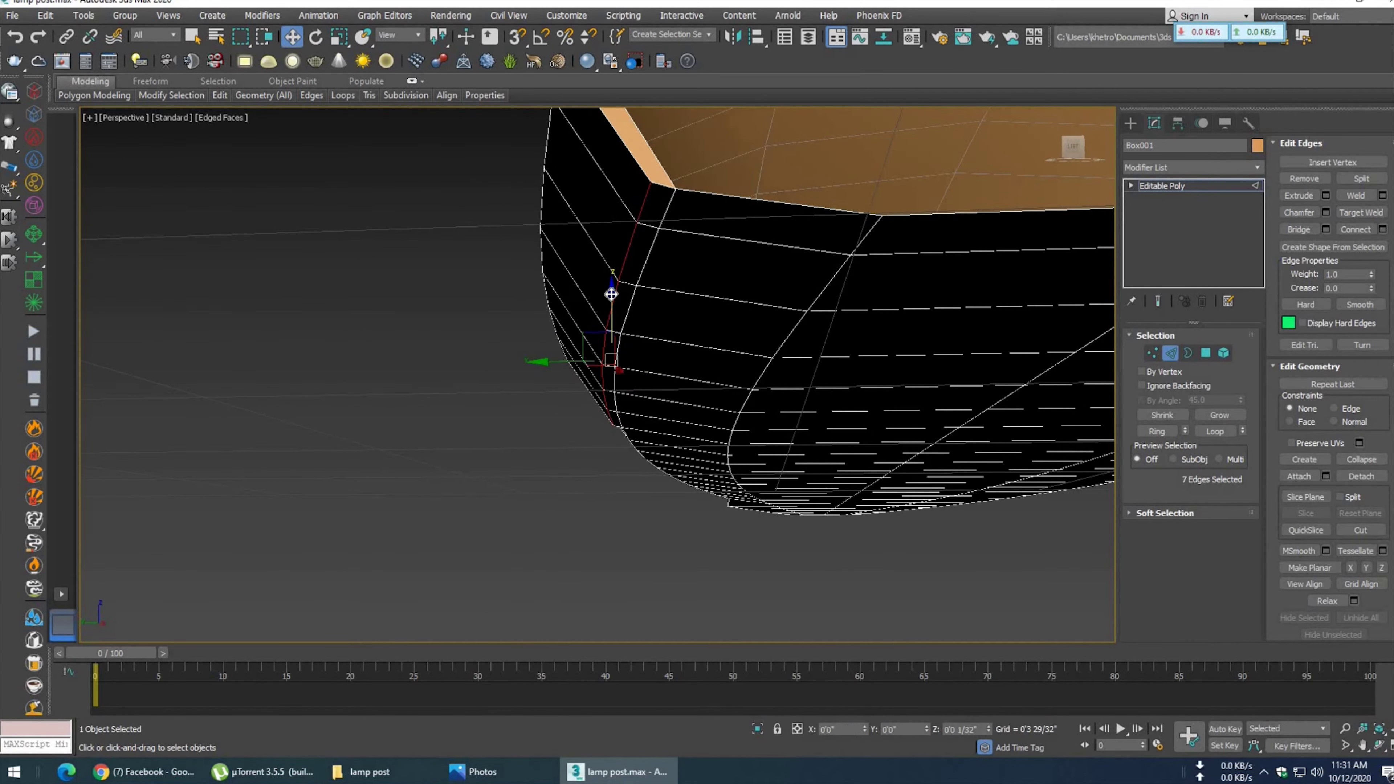
mouse_move(704, 349)
alt+middle_down()
mouse_move(703, 330)
mouse_move(628, 308)
alt+middle_up()
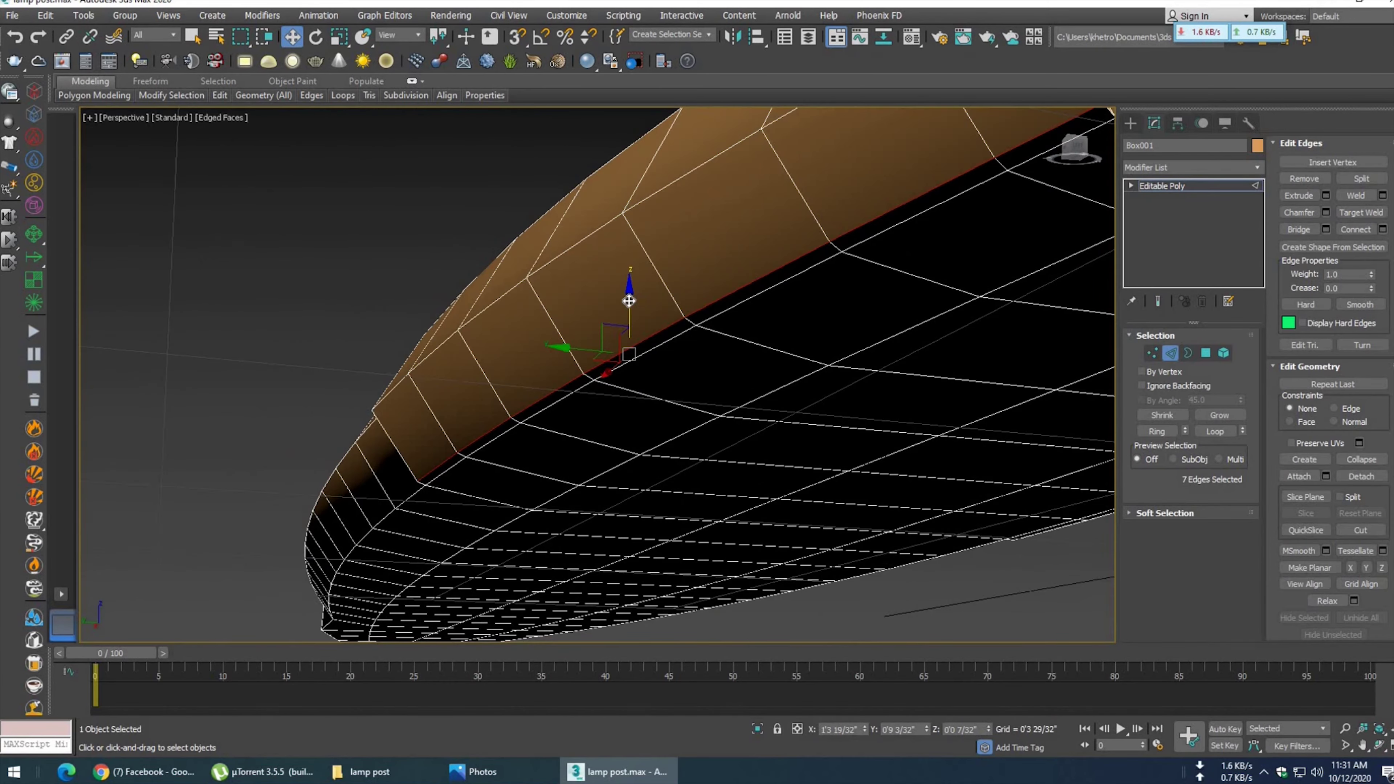
drag(629, 301, 629, 299)
mouse_move(694, 354)
alt+middle_down()
mouse_move(715, 395)
mouse_move(737, 358)
mouse_move(762, 405)
mouse_move(856, 351)
alt+middle_up()
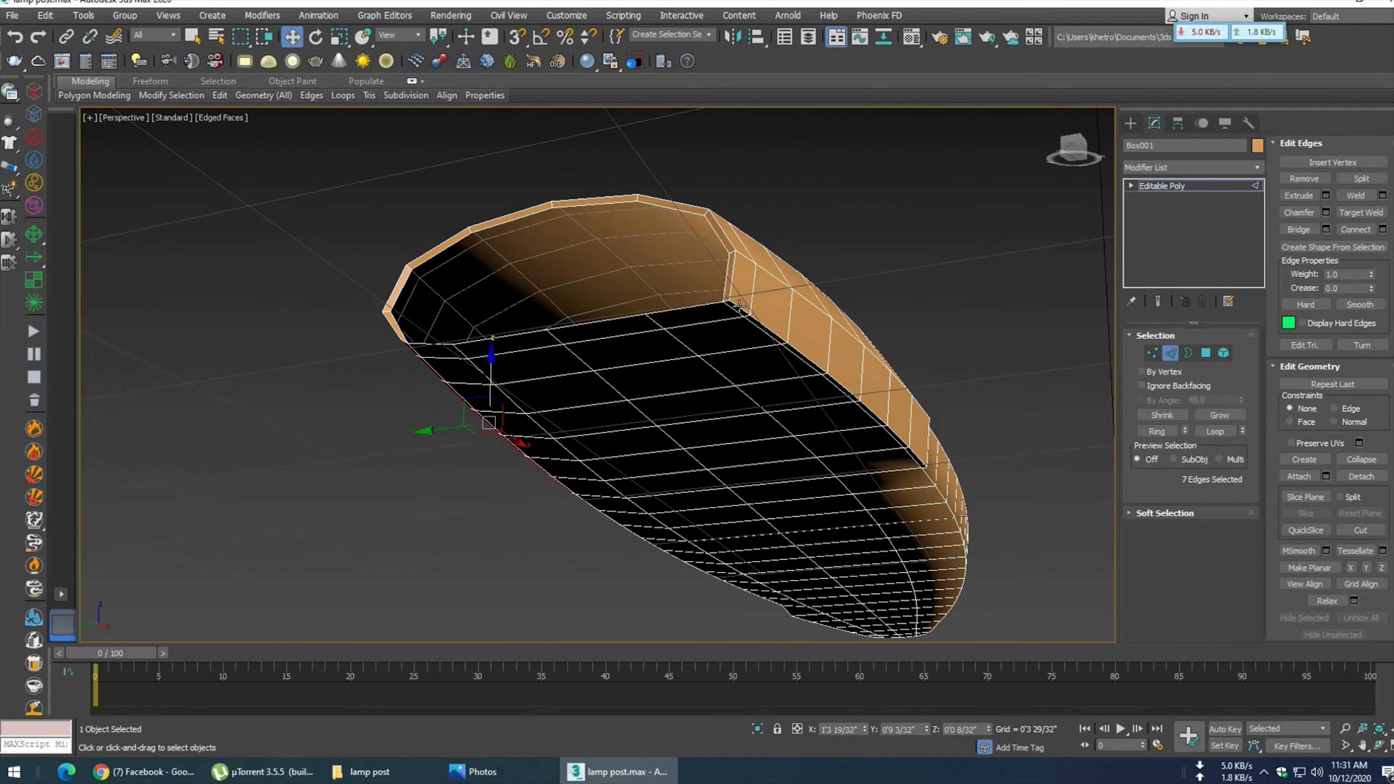
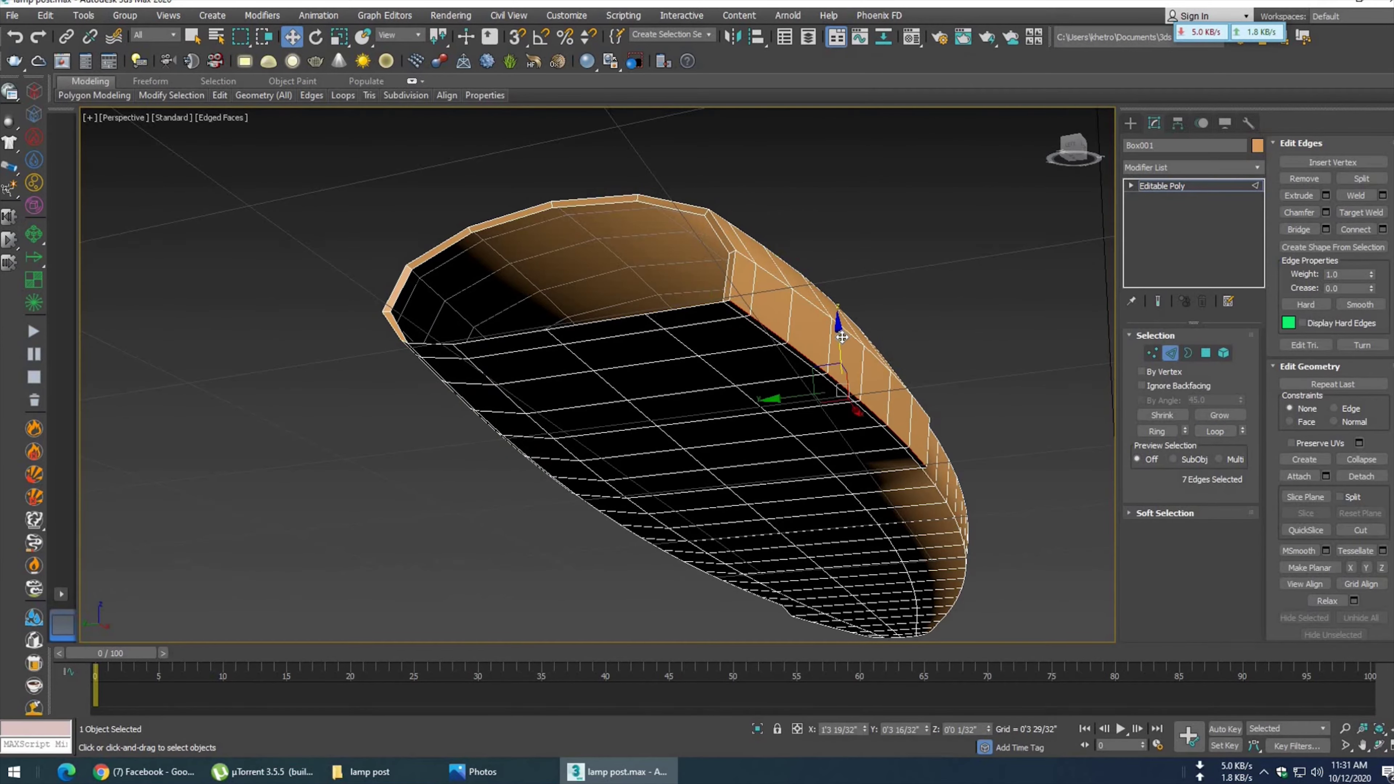
- Select the 28-polygon band around the shade's outer wall, deselecting the thin rim polygon
drag(842, 334, 842, 333)
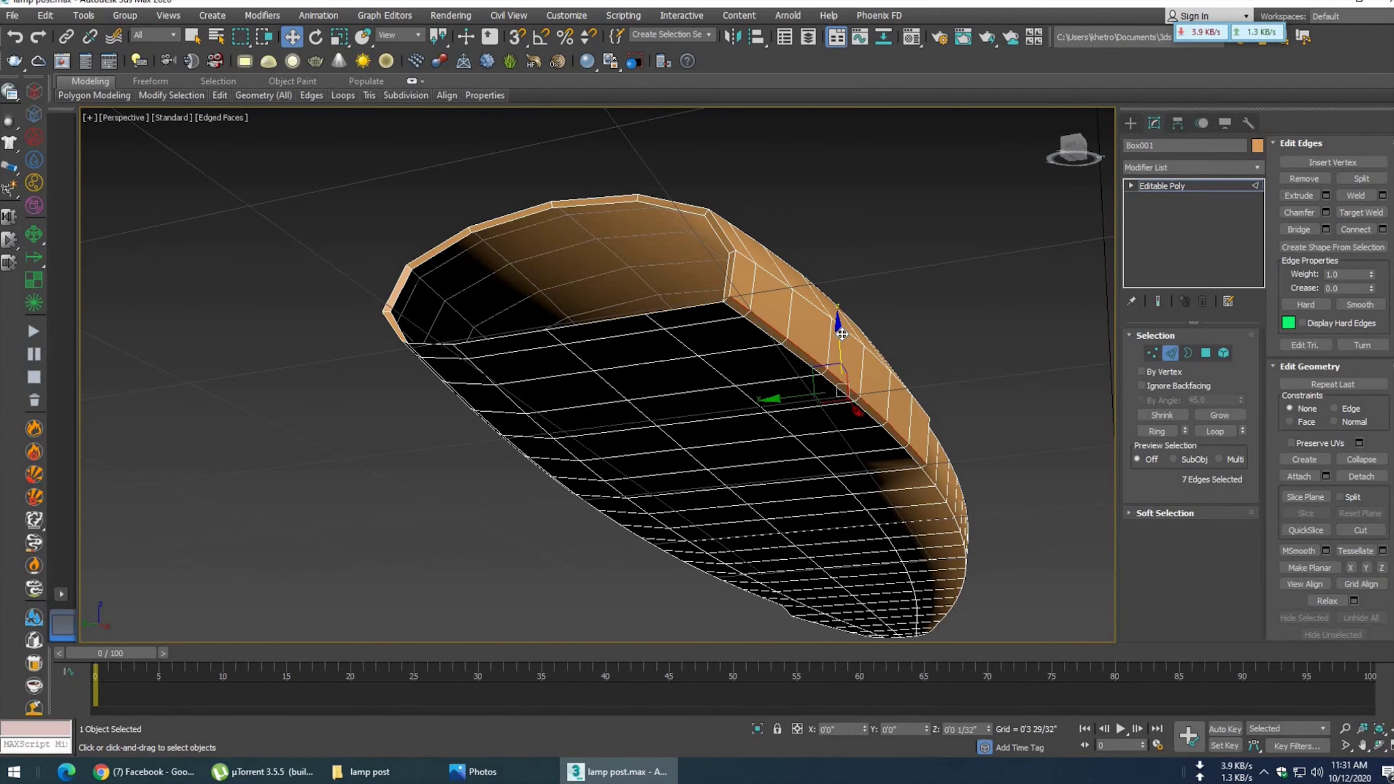
click(1206, 355)
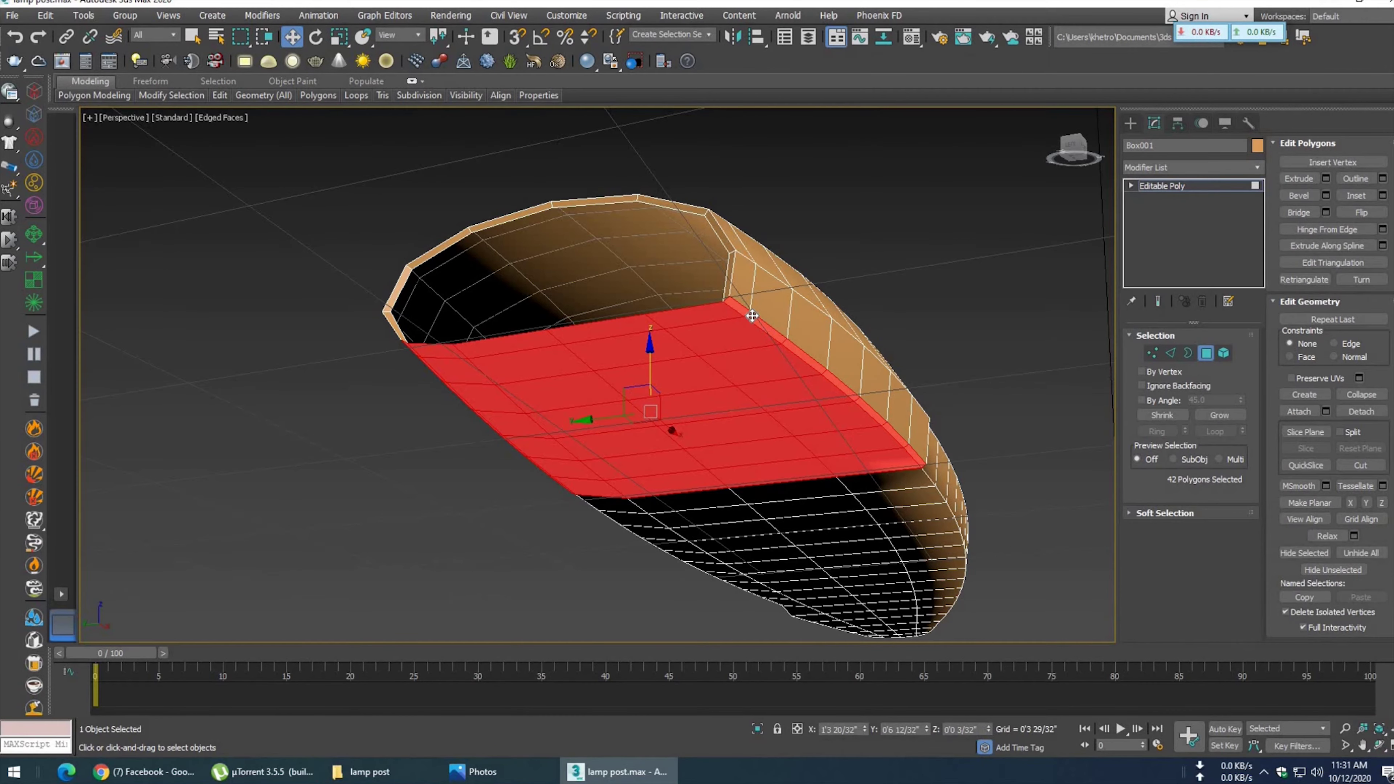
scroll(717, 308, up, 3)
alt+click(717, 304)
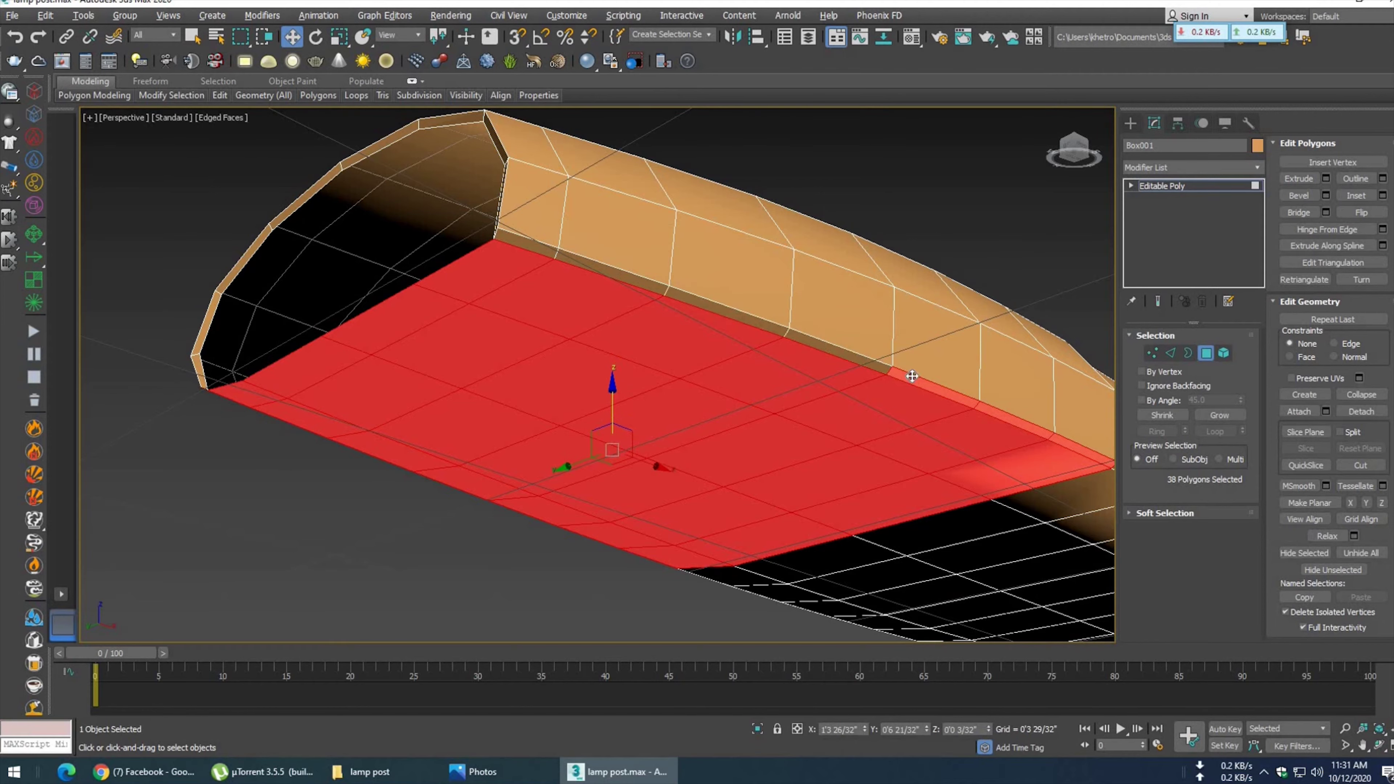
mouse_move(665, 431)
alt+middle_down()
mouse_move(719, 427)
mouse_move(622, 422)
mouse_move(635, 274)
alt+middle_up()
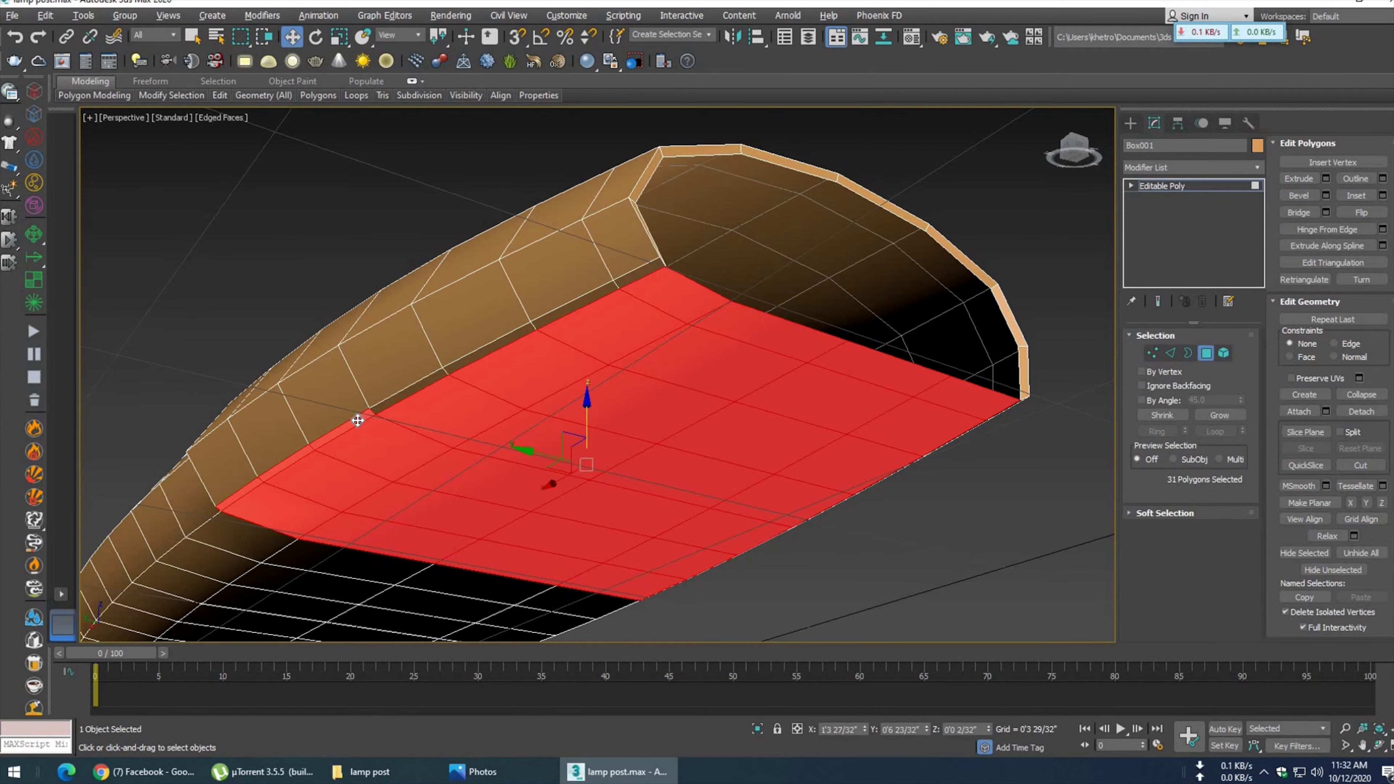
mouse_move(578, 405)
alt+middle_down()
mouse_move(522, 420)
mouse_move(549, 418)
alt+middle_up()
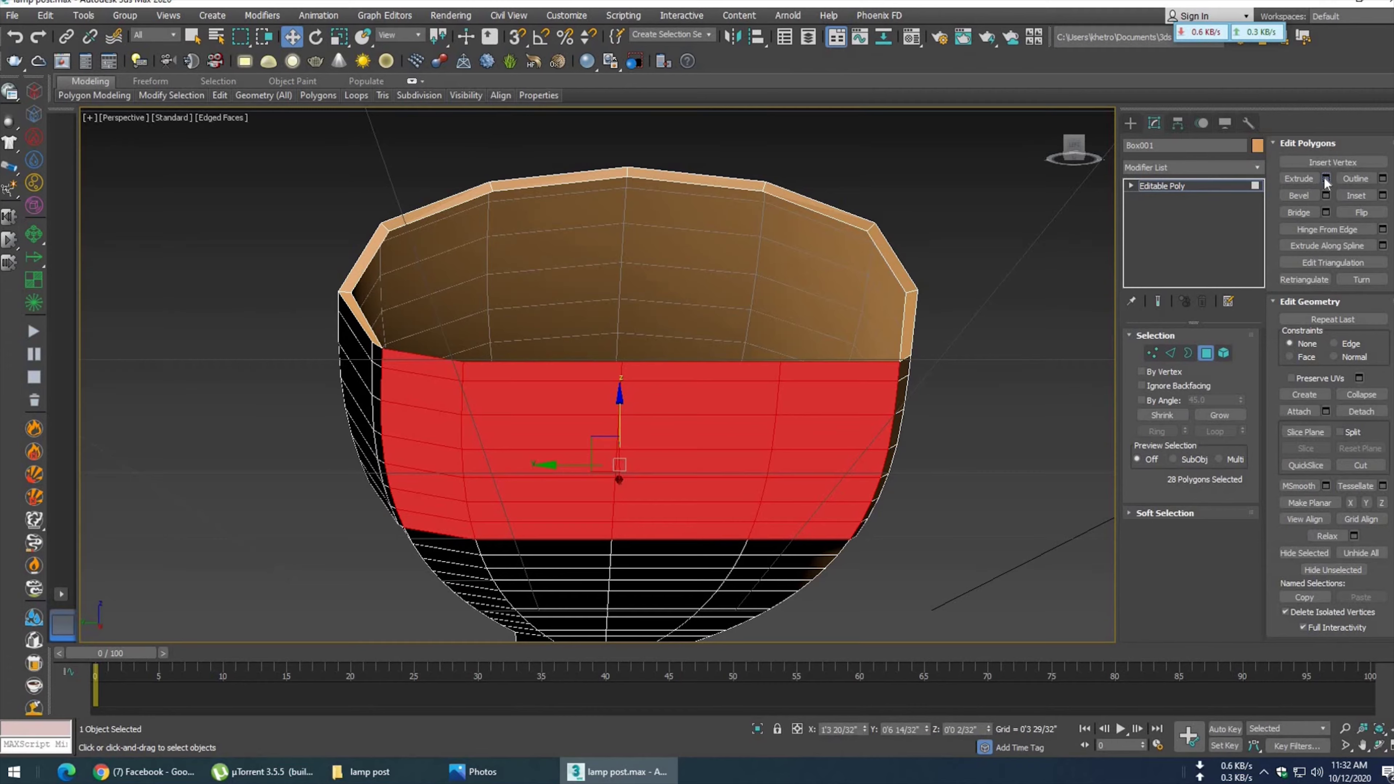
- Extrude the 28 underside polygons downward 0'2 23/32" using Local Normal, then view from Front
click(1326, 184)
mouse_move(460, 498)
alt+middle_down()
mouse_move(529, 504)
mouse_move(536, 519)
alt+middle_up()
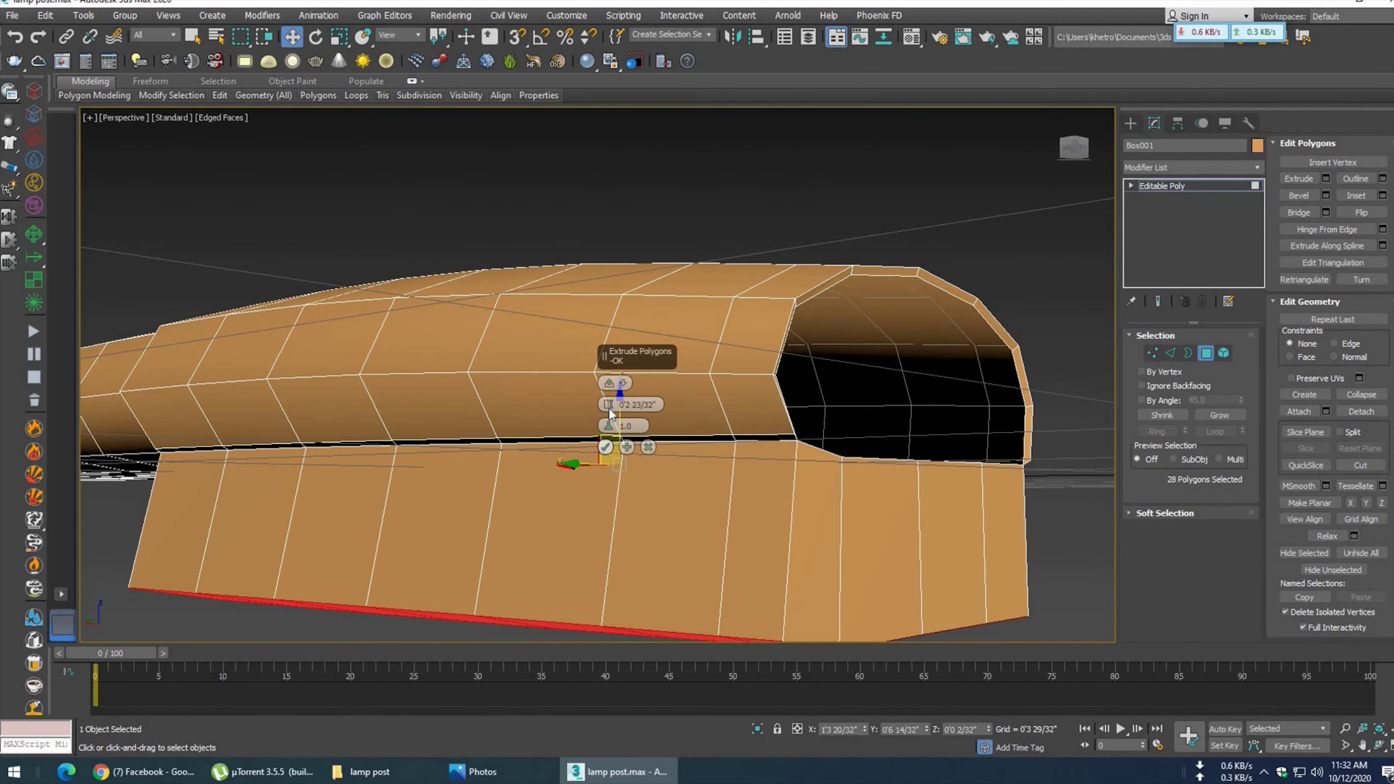
click(611, 384)
click(627, 388)
click(627, 387)
click(647, 412)
mouse_move(747, 492)
alt+middle_down()
mouse_move(697, 341)
mouse_move(688, 406)
mouse_move(636, 431)
mouse_move(597, 429)
alt+middle_up()
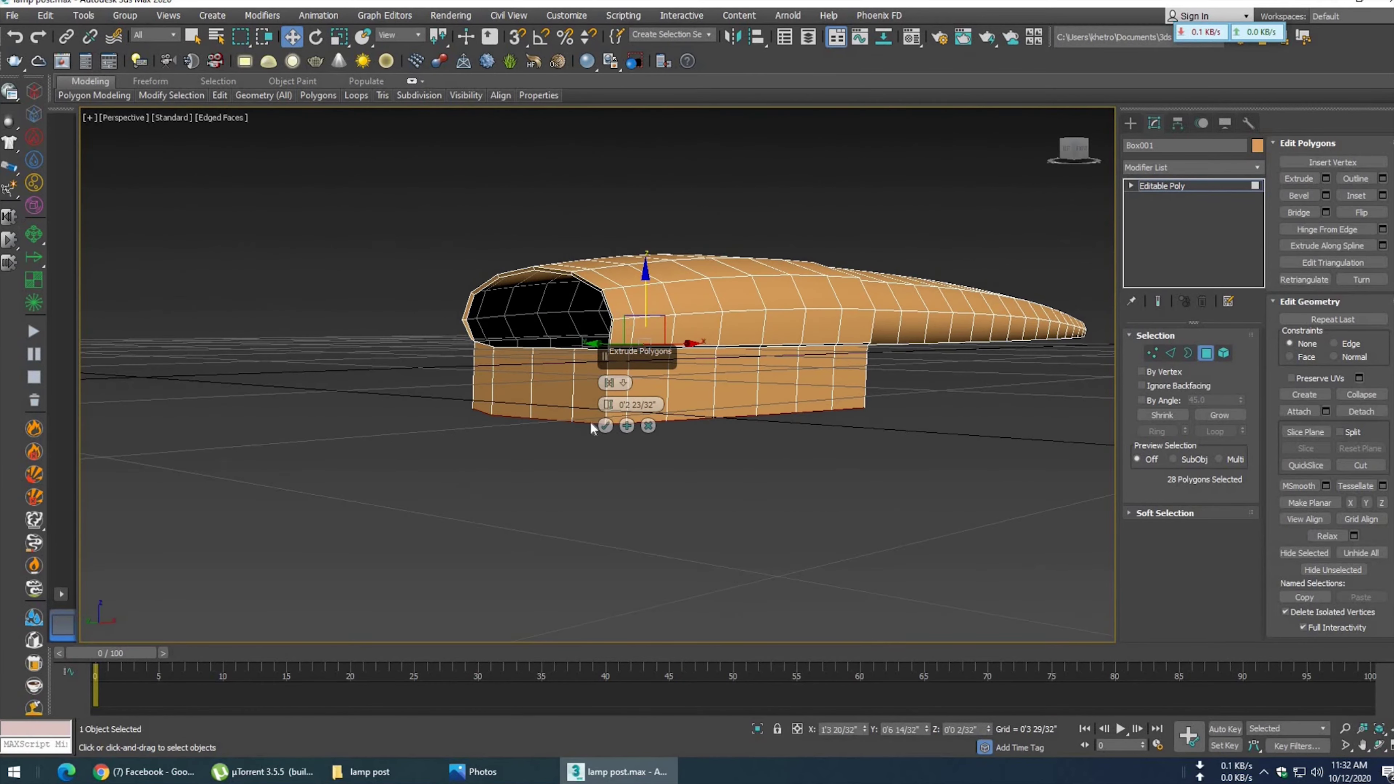
click(605, 425)
key(f)
middle_drag(619, 453, 634, 391)
- Scale the box's bottom vertex rows in Y to flatten them into one line
key(1)
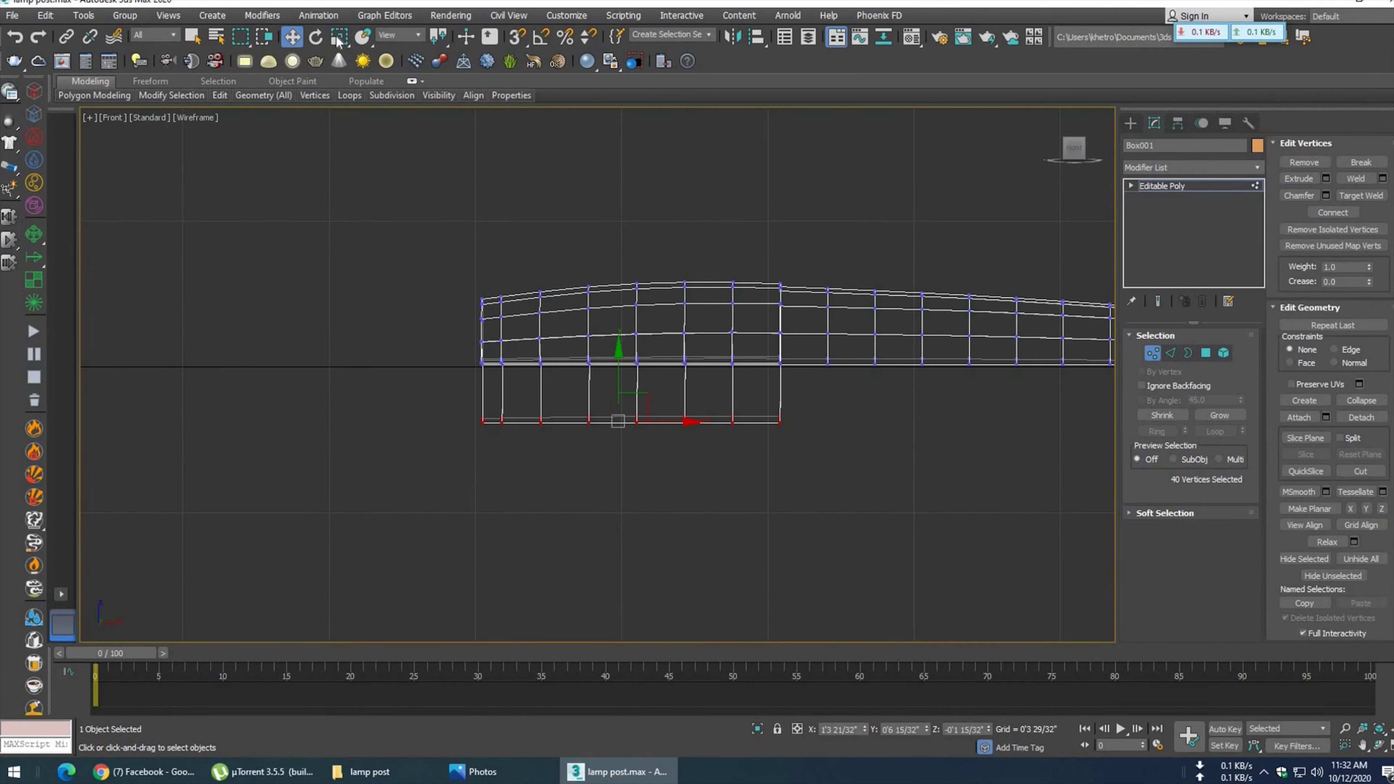
click(339, 39)
drag(624, 471, 557, 156)
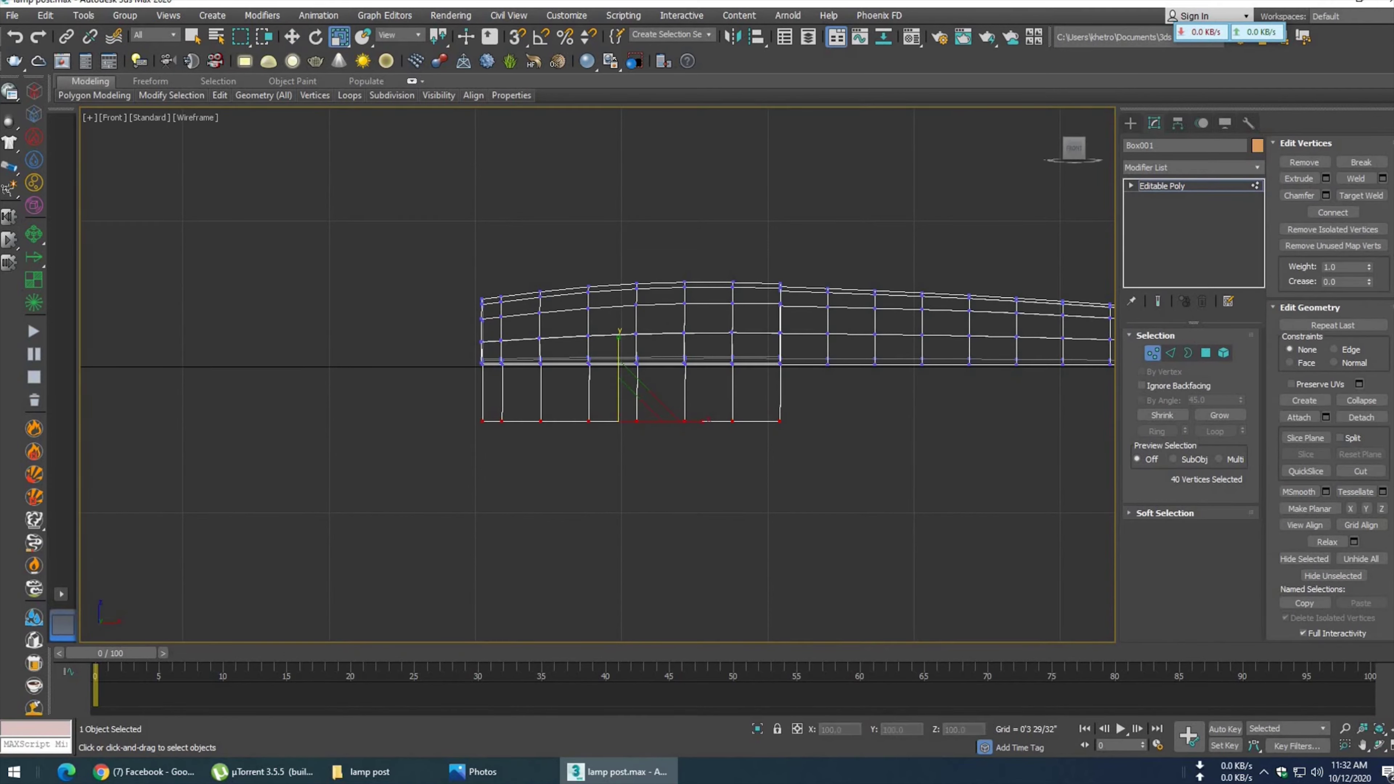
scroll(583, 492, up, 4)
scroll(781, 461, down, 1)
scroll(781, 461, down, 3)
- Box-select and adjust each vertex column of the extruded box in turn
drag(588, 287, 623, 478)
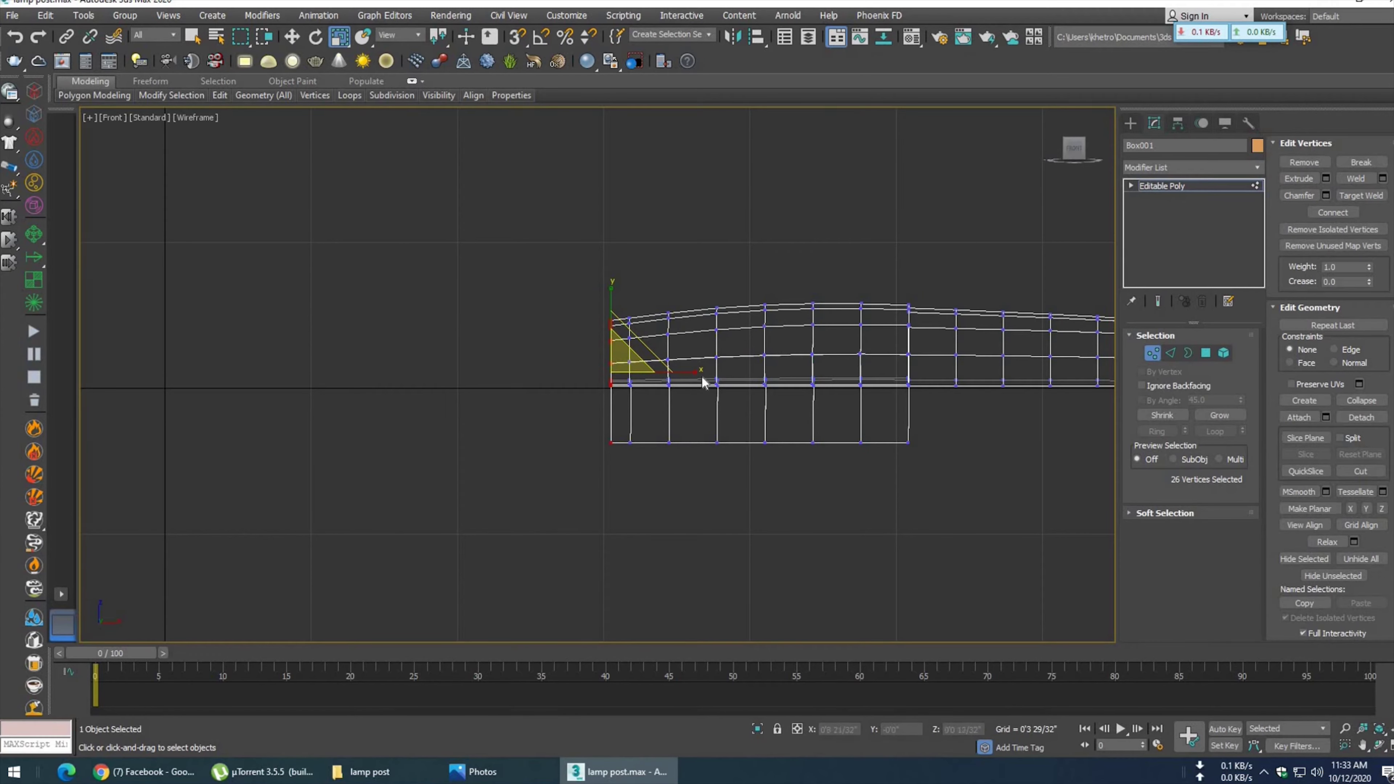
scroll(616, 290, up, 2)
scroll(602, 187, up, 3)
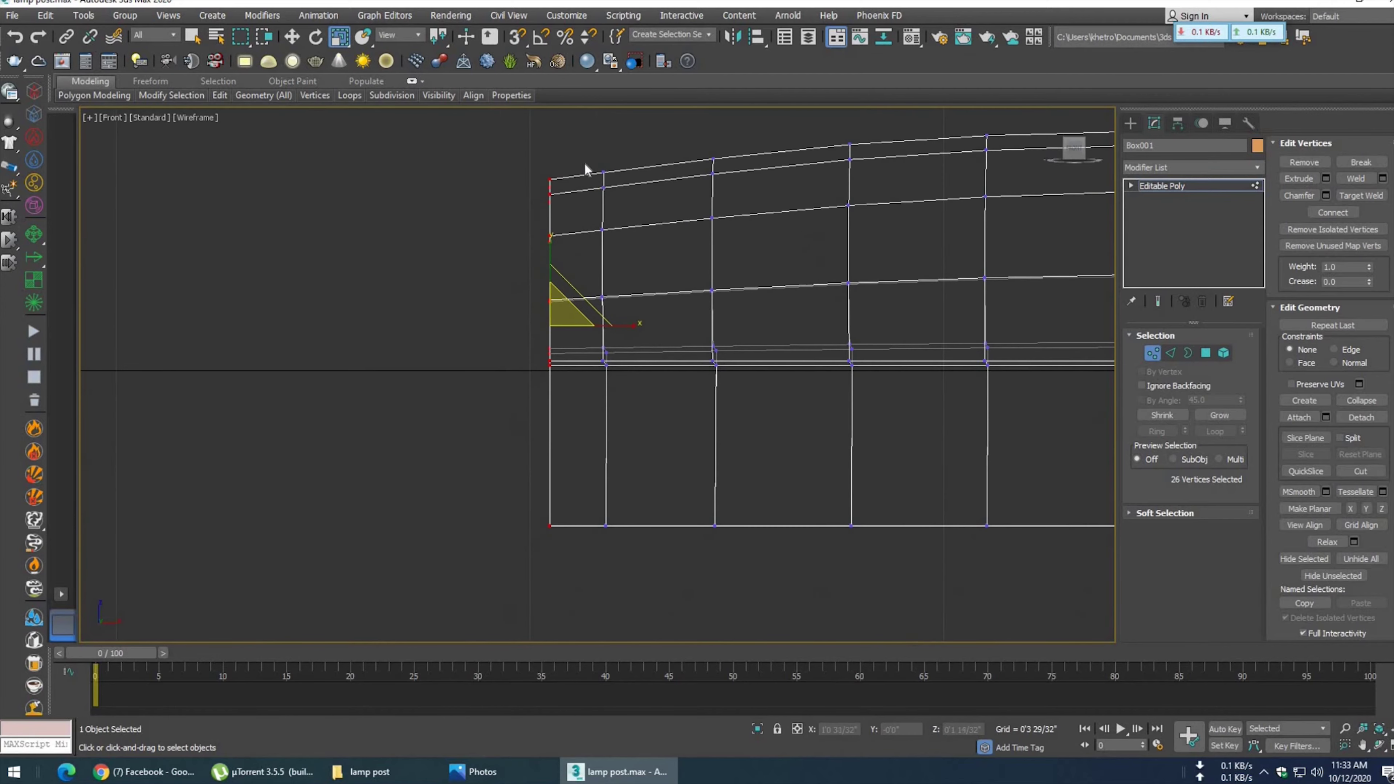
drag(662, 571, 576, 160)
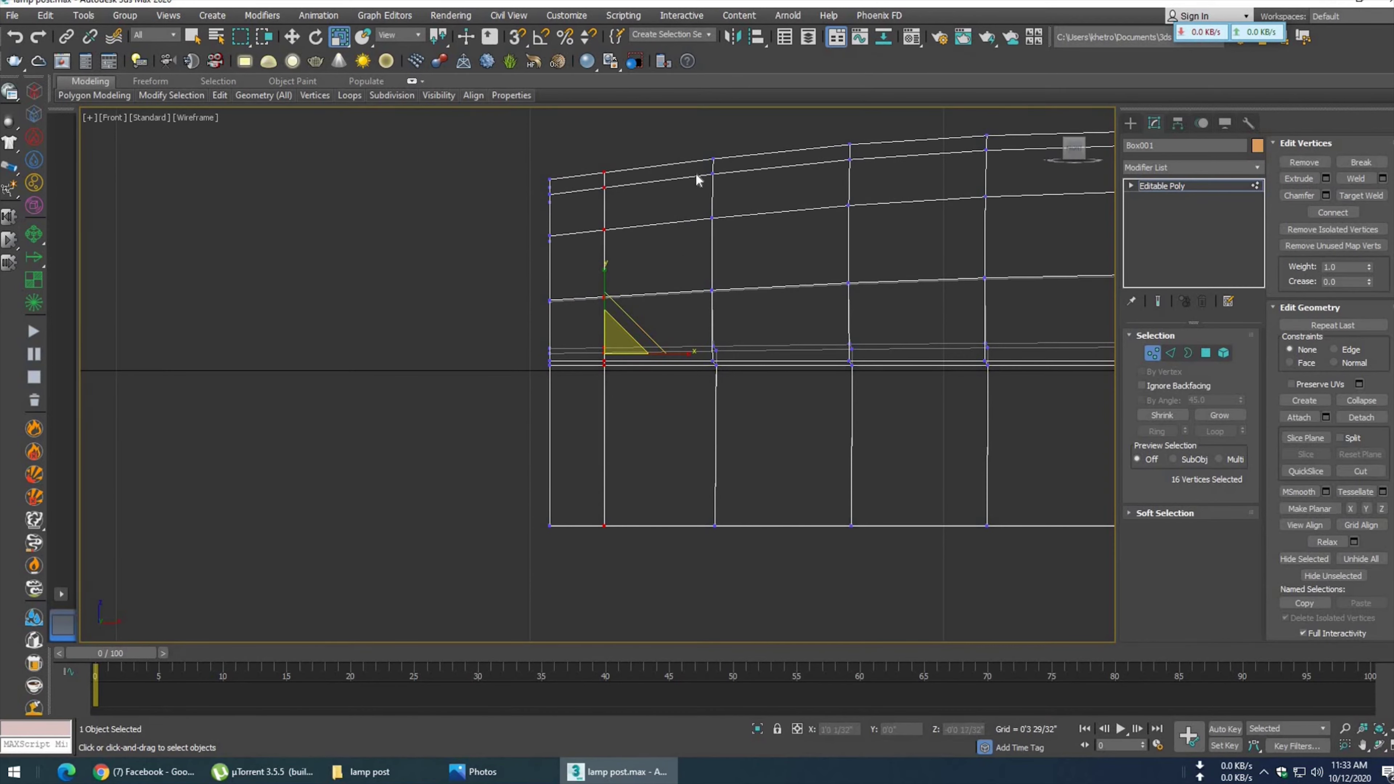
drag(699, 142, 752, 374)
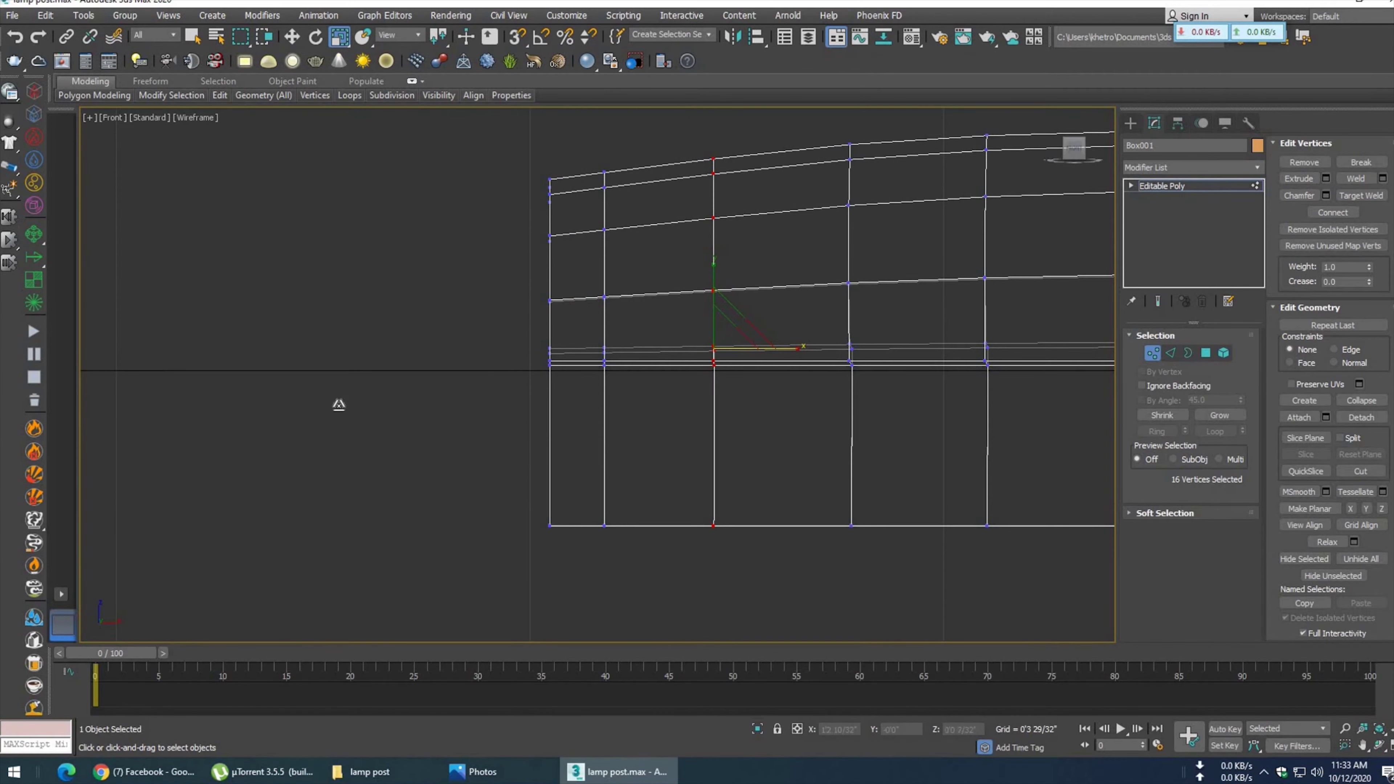
drag(856, 197, 934, 368)
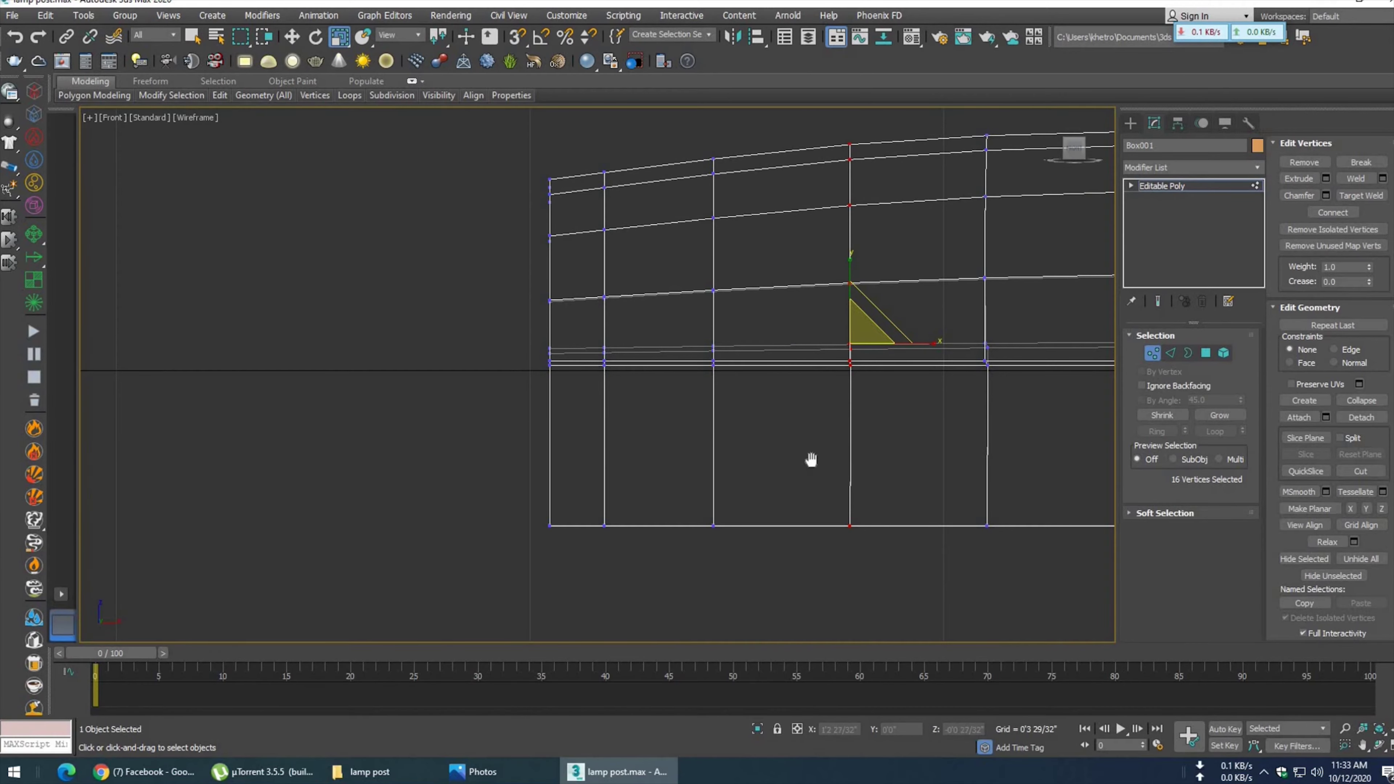
middle_drag(934, 343, 769, 341)
- Select the open border at the lamp head's end and Cap it
key(p)
mouse_move(570, 451)
alt+middle_down()
mouse_move(710, 504)
mouse_move(778, 430)
mouse_move(792, 370)
mouse_move(826, 406)
mouse_move(729, 476)
mouse_move(559, 489)
mouse_move(591, 467)
mouse_move(506, 455)
mouse_move(572, 420)
mouse_move(632, 440)
alt+middle_up()
scroll(631, 440, up, 2)
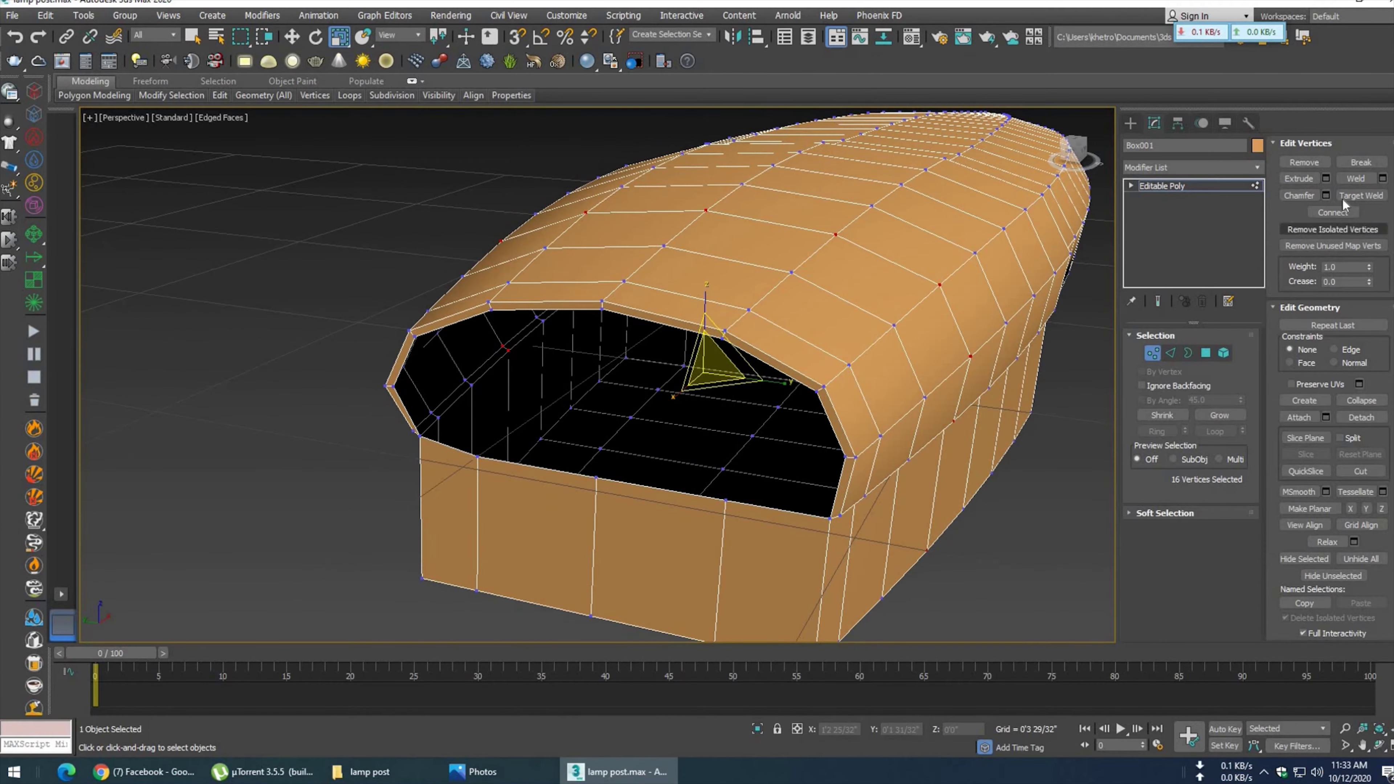
click(1188, 353)
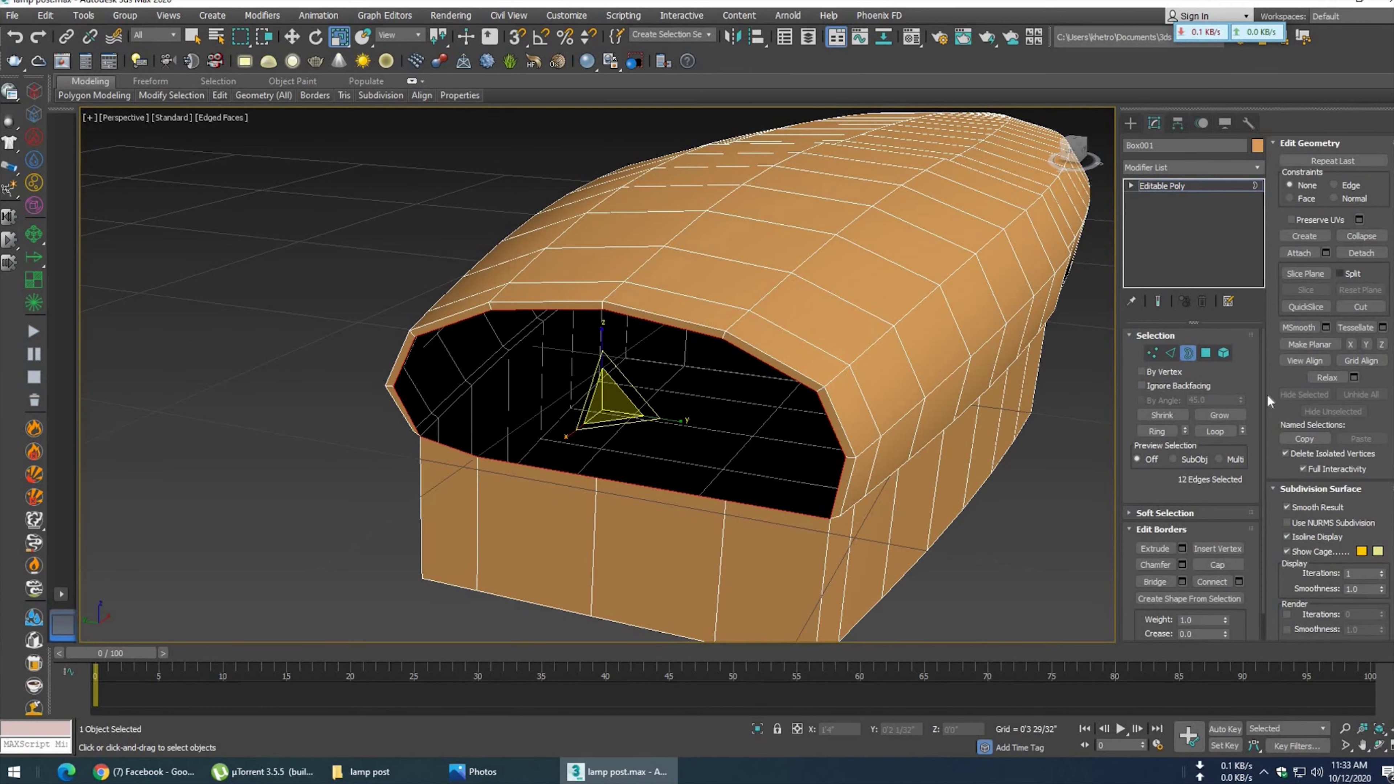
click(1219, 566)
alt+middle_drag(769, 494, 834, 451)
scroll(725, 439, down, 5)
mouse_move(725, 439)
alt+middle_down()
mouse_move(738, 439)
mouse_move(685, 429)
mouse_move(704, 454)
alt+middle_up()
- Compare the model's underside against the street-lamp reference photo
key(alt+Tab)
key(alt+Tab)
scroll(700, 398, up, 5)
alt+middle_drag(700, 399, 709, 383)
click(476, 772)
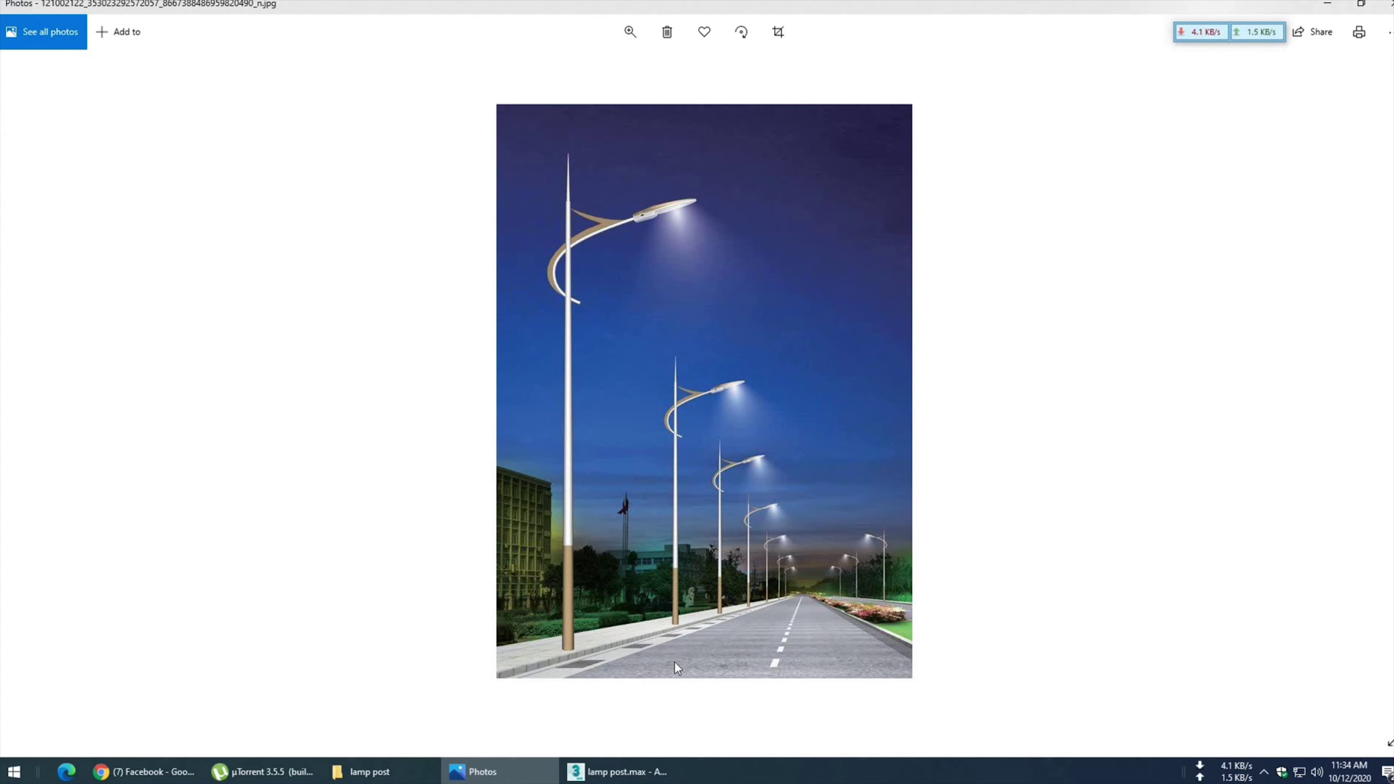
click(602, 772)
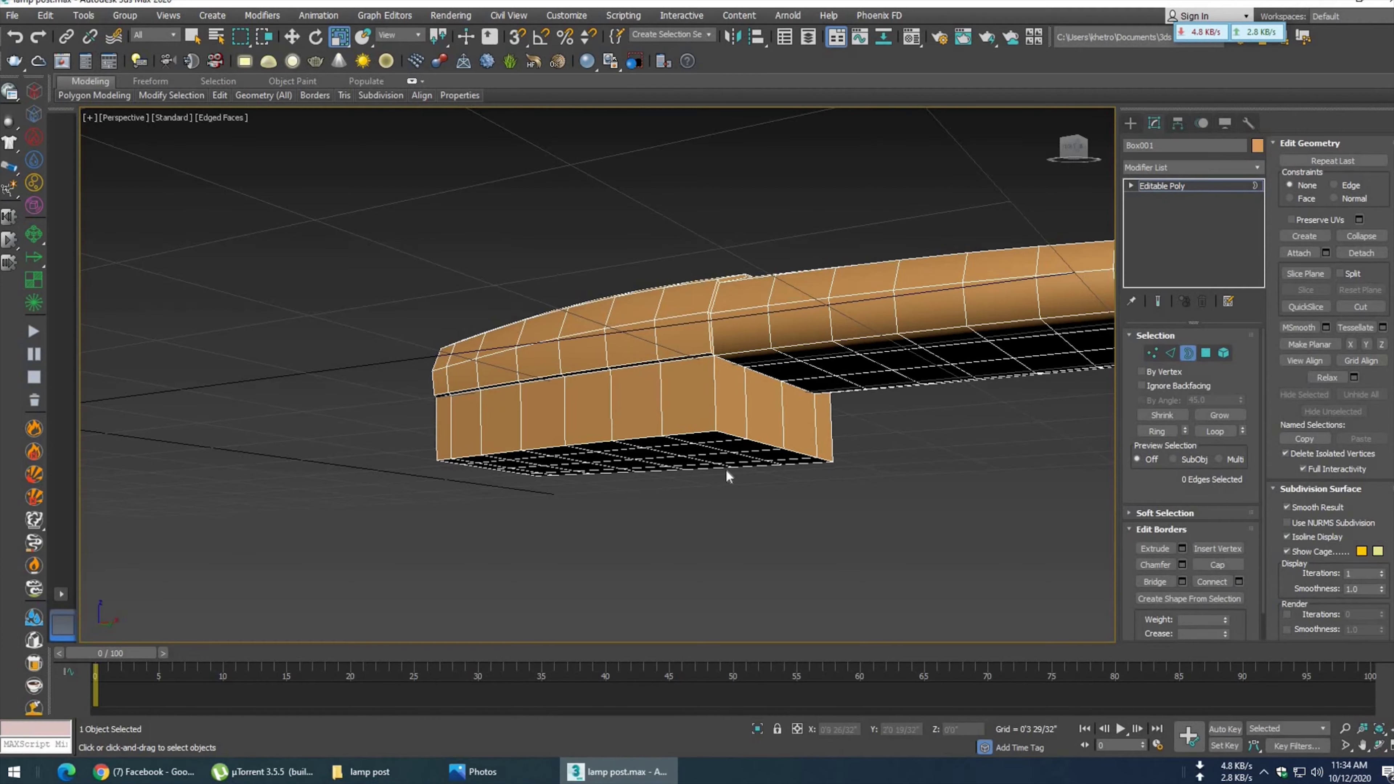
mouse_move(727, 460)
alt+middle_down()
mouse_move(772, 414)
mouse_move(771, 489)
mouse_move(757, 433)
mouse_move(823, 456)
alt+middle_up()
key(F4)
scroll(757, 432, down, 5)
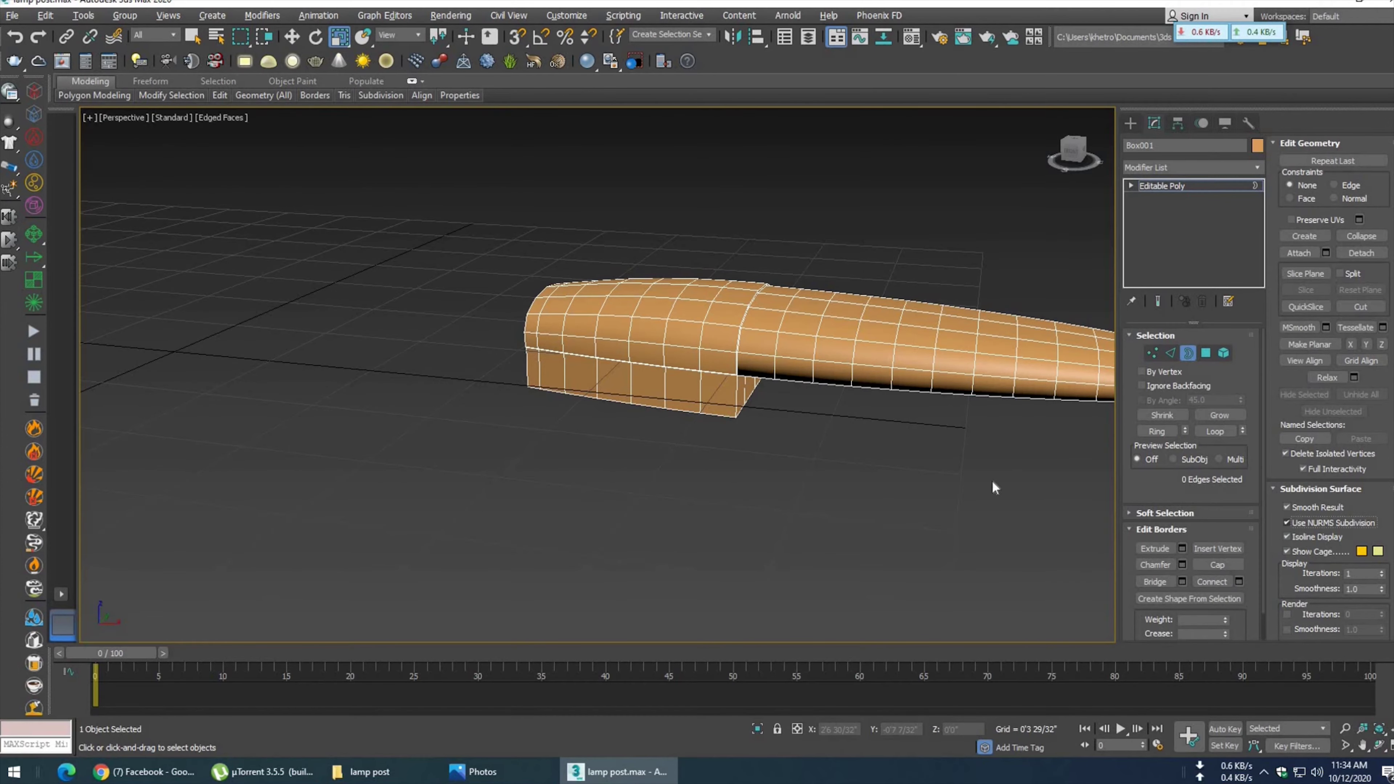
key(F4)
key(ctrl+BackSpace)
mouse_move(739, 462)
middle_down()
mouse_move(691, 420)
mouse_move(758, 456)
mouse_move(796, 393)
mouse_move(630, 421)
middle_up()
scroll(628, 409, up, 2)
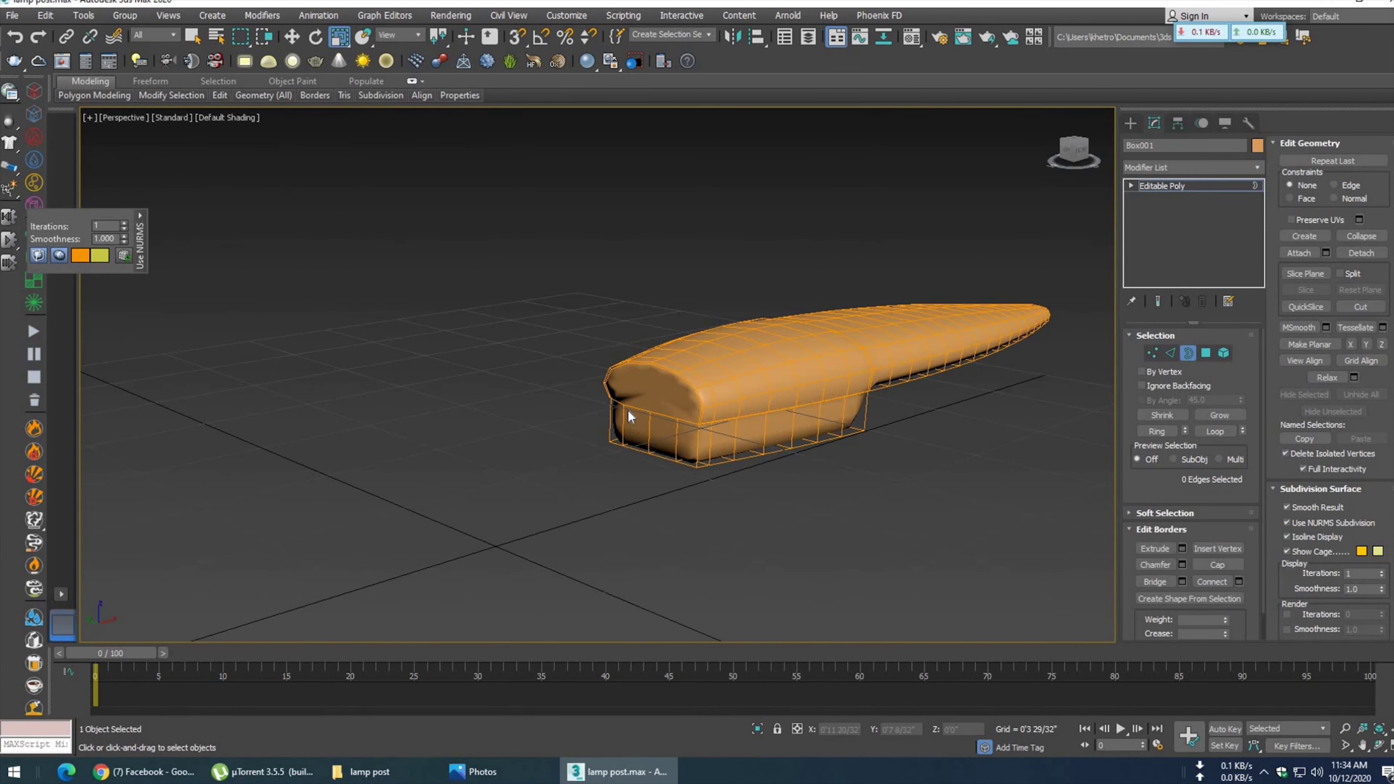
scroll(657, 400, up, 1)
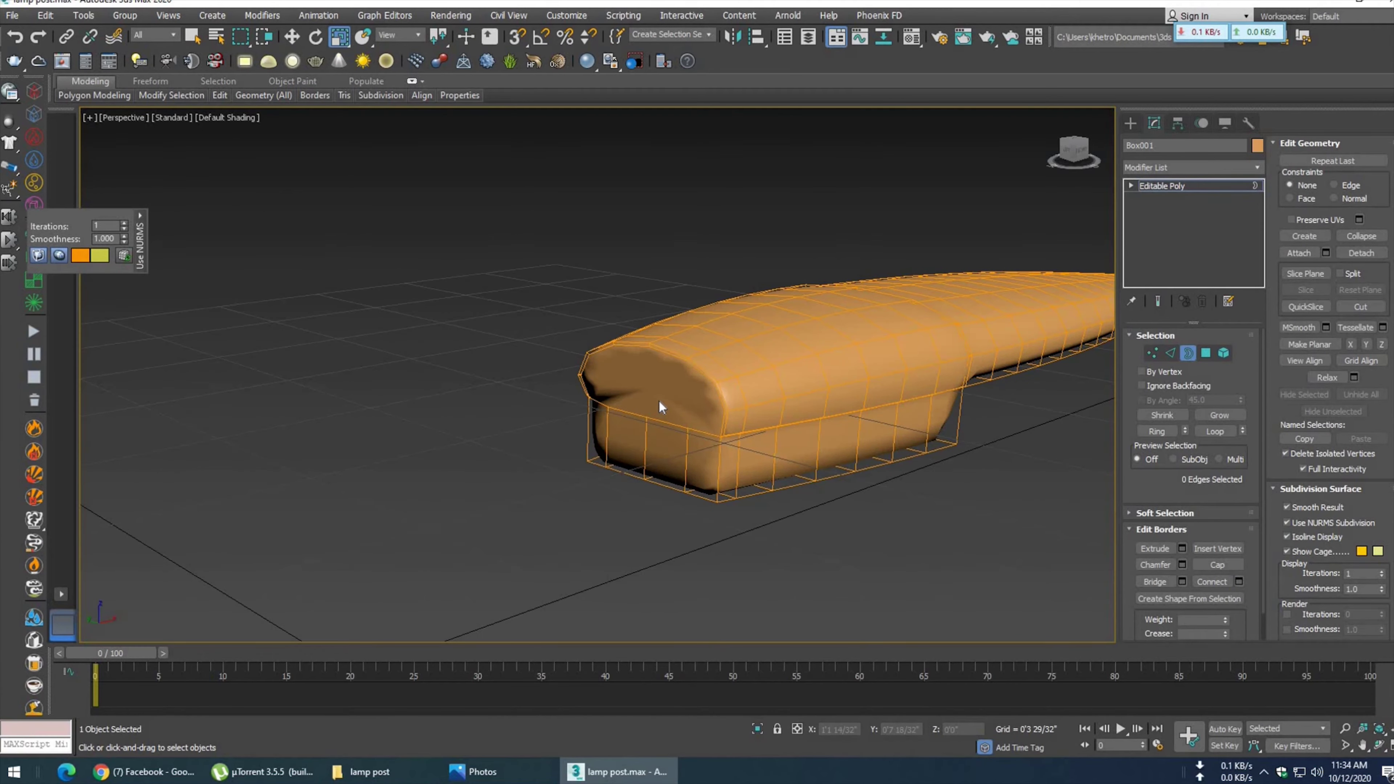
mouse_move(659, 400)
alt+middle_down()
mouse_move(671, 411)
mouse_move(557, 400)
mouse_move(598, 384)
alt+middle_up()
click(1286, 522)
alt+middle_drag(747, 395, 743, 360)
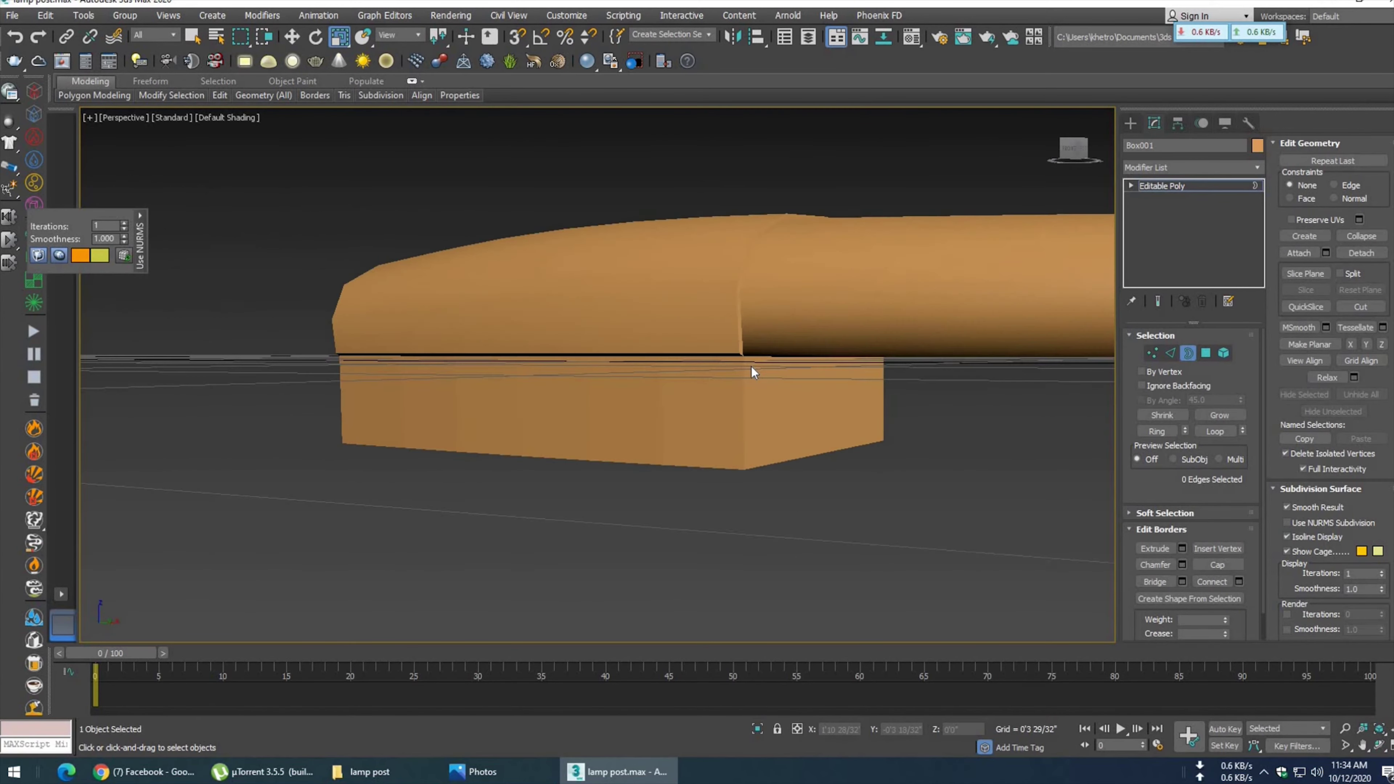
key(F4)
alt+middle_drag(741, 296, 744, 313)
key(l)
scroll(767, 375, down, 5)
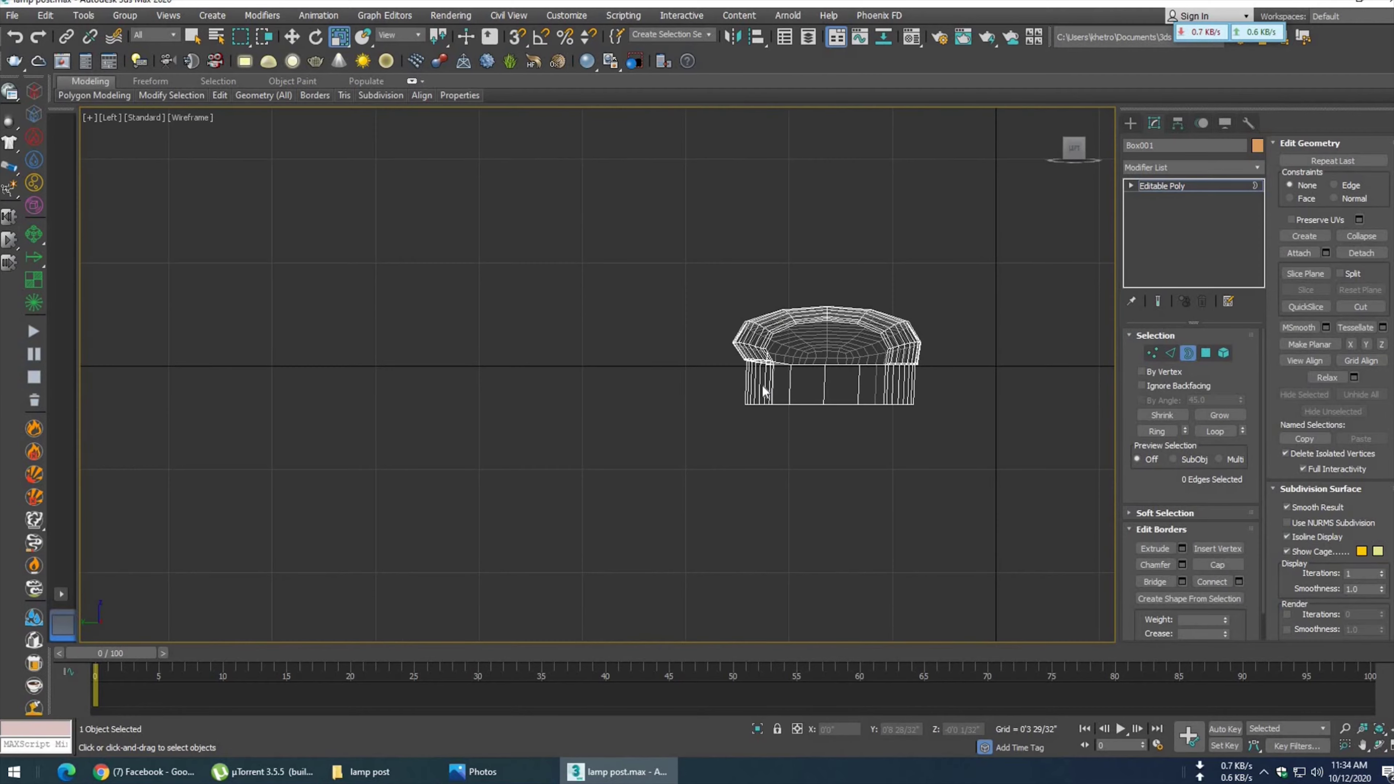
- At Vertex level, shift the bottom vertices slightly sideways
key(1)
scroll(989, 441, up, 2)
scroll(739, 446, up, 2)
key(w)
drag(825, 385, 830, 386)
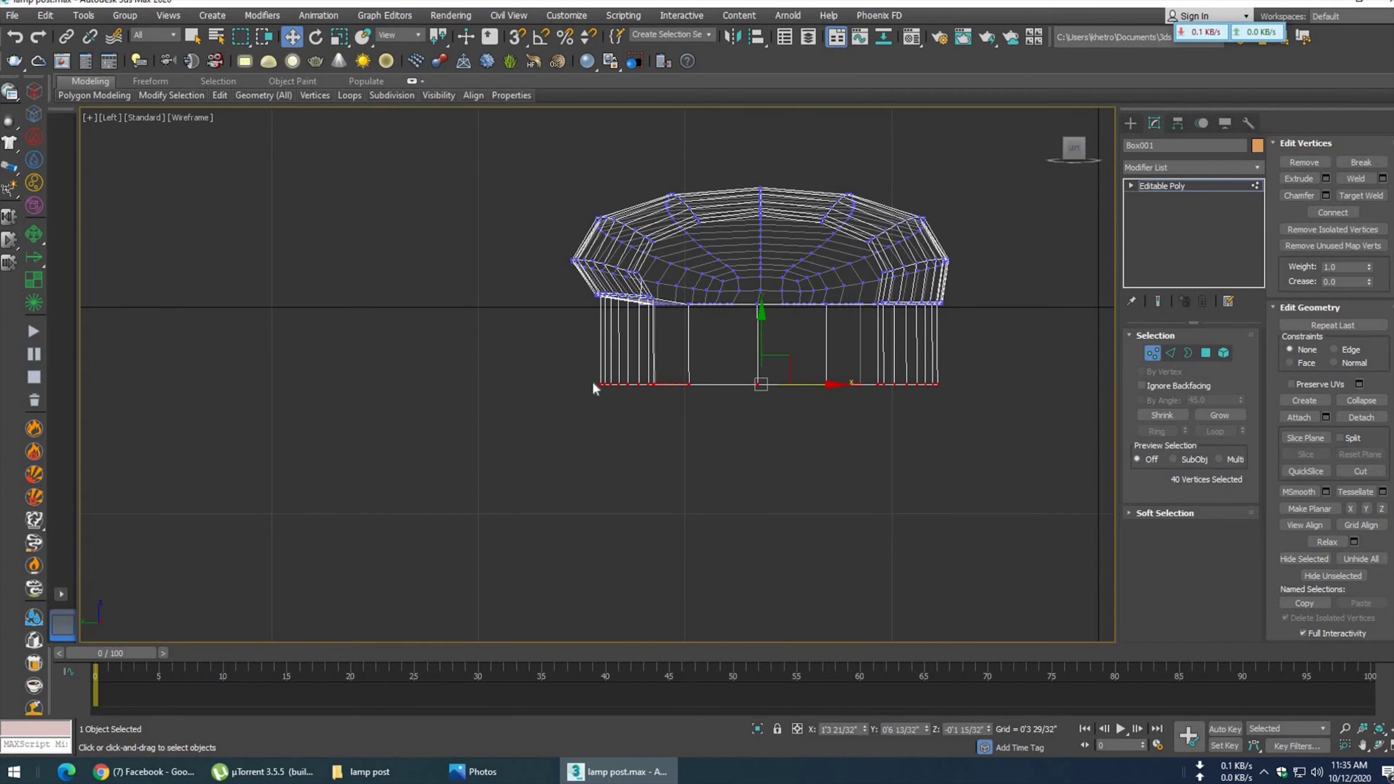
- In Front view, rotate the box's front vertex column about -10.44° to slant it
key(p)
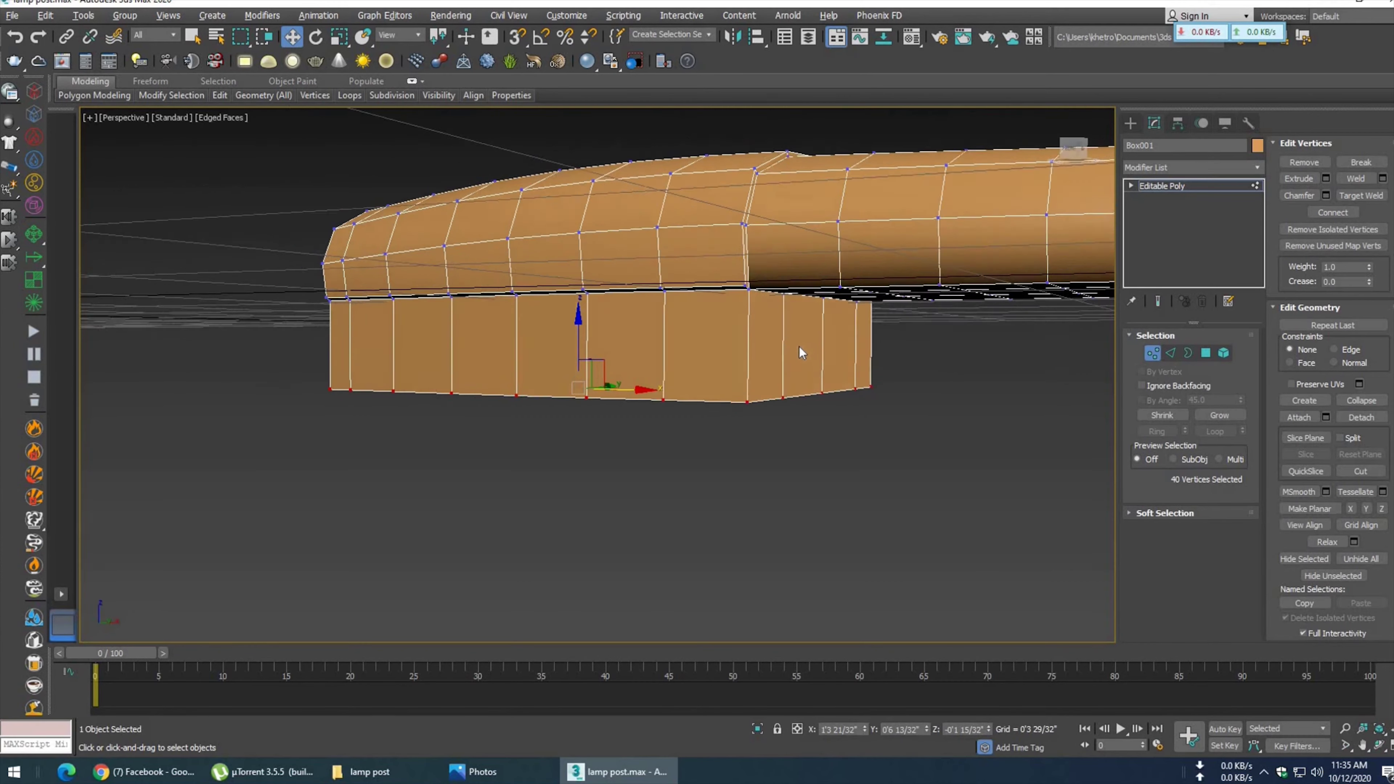
key(l)
key(f)
scroll(657, 377, down, 3)
scroll(656, 377, up, 3)
drag(645, 358, 735, 464)
drag(697, 389, 680, 389)
mouse_move(705, 339)
mouse_down()
mouse_move(648, 181)
mouse_move(708, 199)
mouse_up()
key(e)
key(ctrl+z)
key(ctrl+z)
key(ctrl+z)
key(ctrl+y)
drag(706, 229, 718, 235)
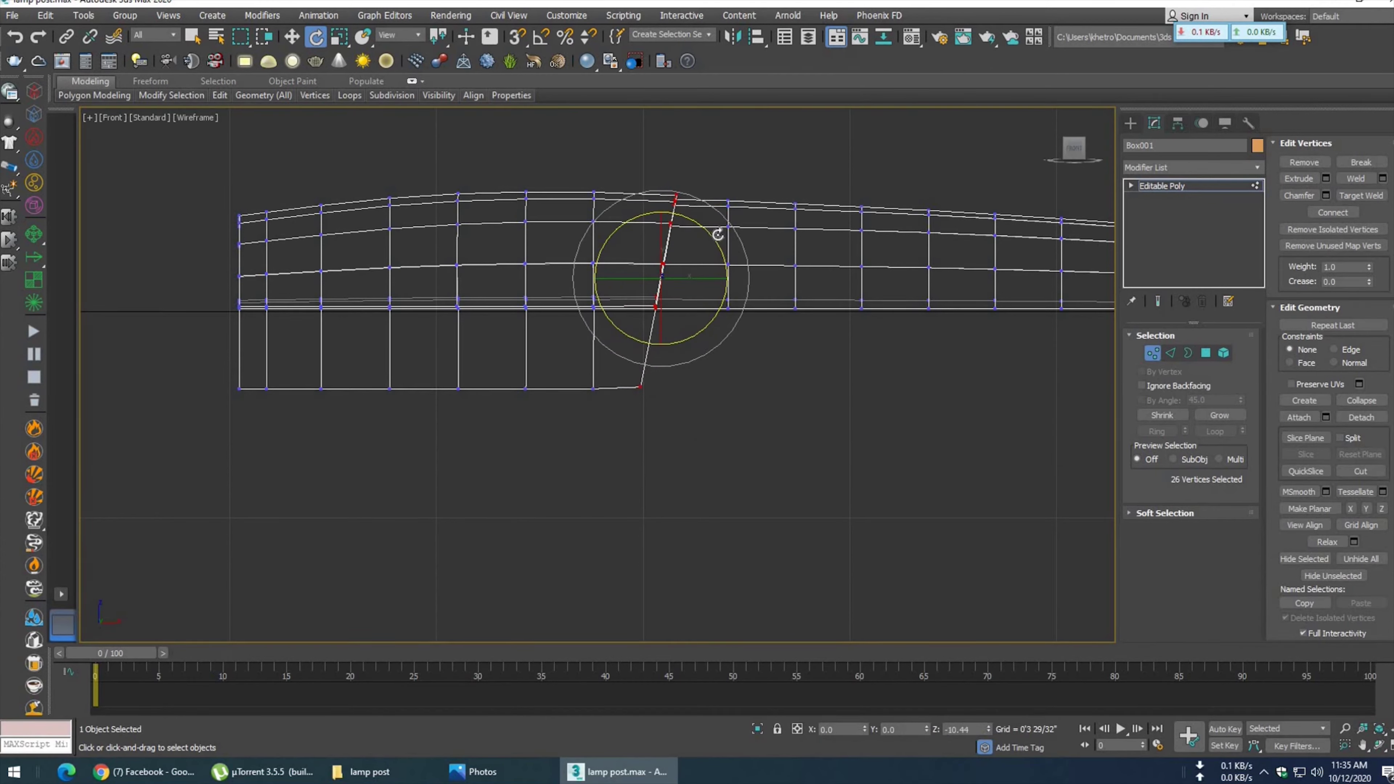
- Scale the bottom vertex row in Y to level it, then inspect the slanted base
drag(227, 414, 865, 638)
key(r)
drag(431, 302, 430, 474)
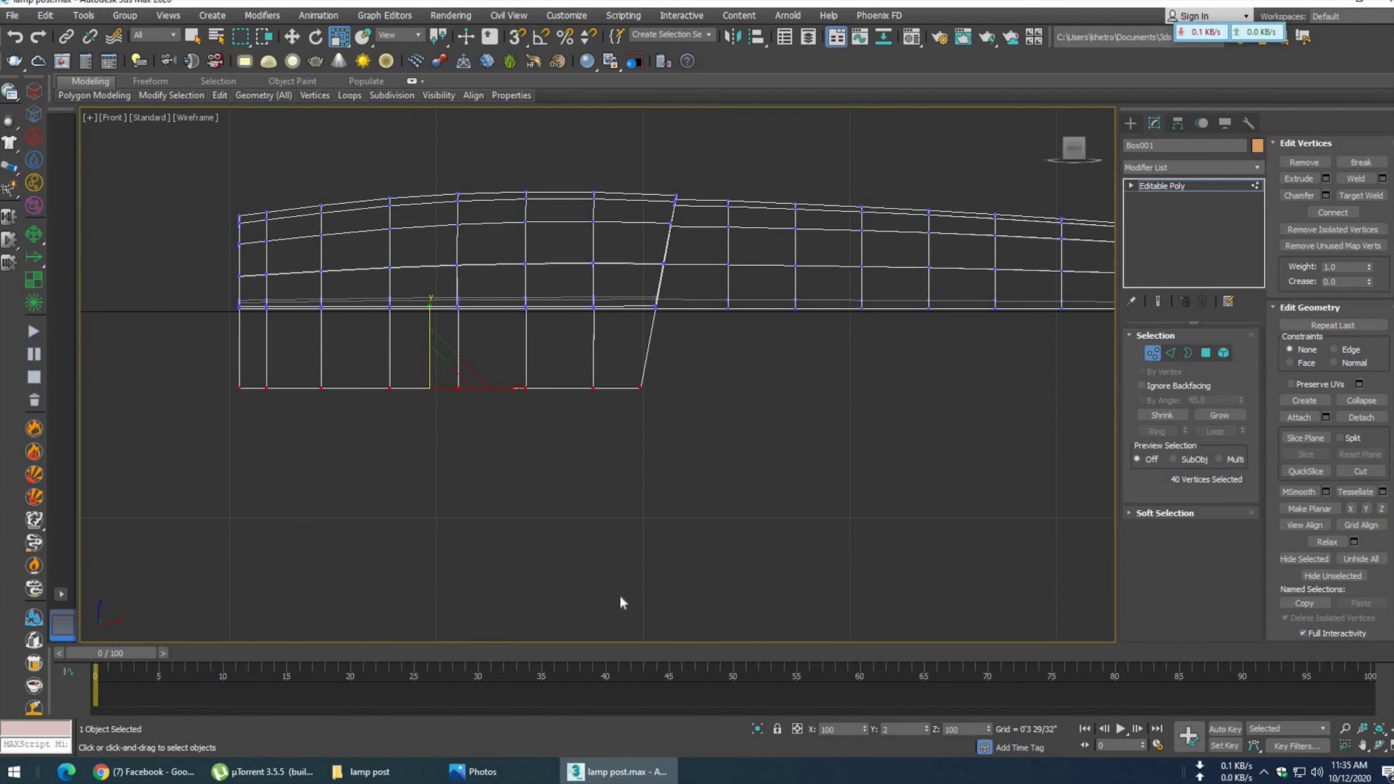
key(p)
mouse_move(749, 374)
alt+middle_down()
mouse_move(665, 380)
mouse_move(715, 383)
mouse_move(803, 321)
mouse_move(709, 309)
mouse_move(776, 276)
mouse_move(708, 318)
alt+middle_up()
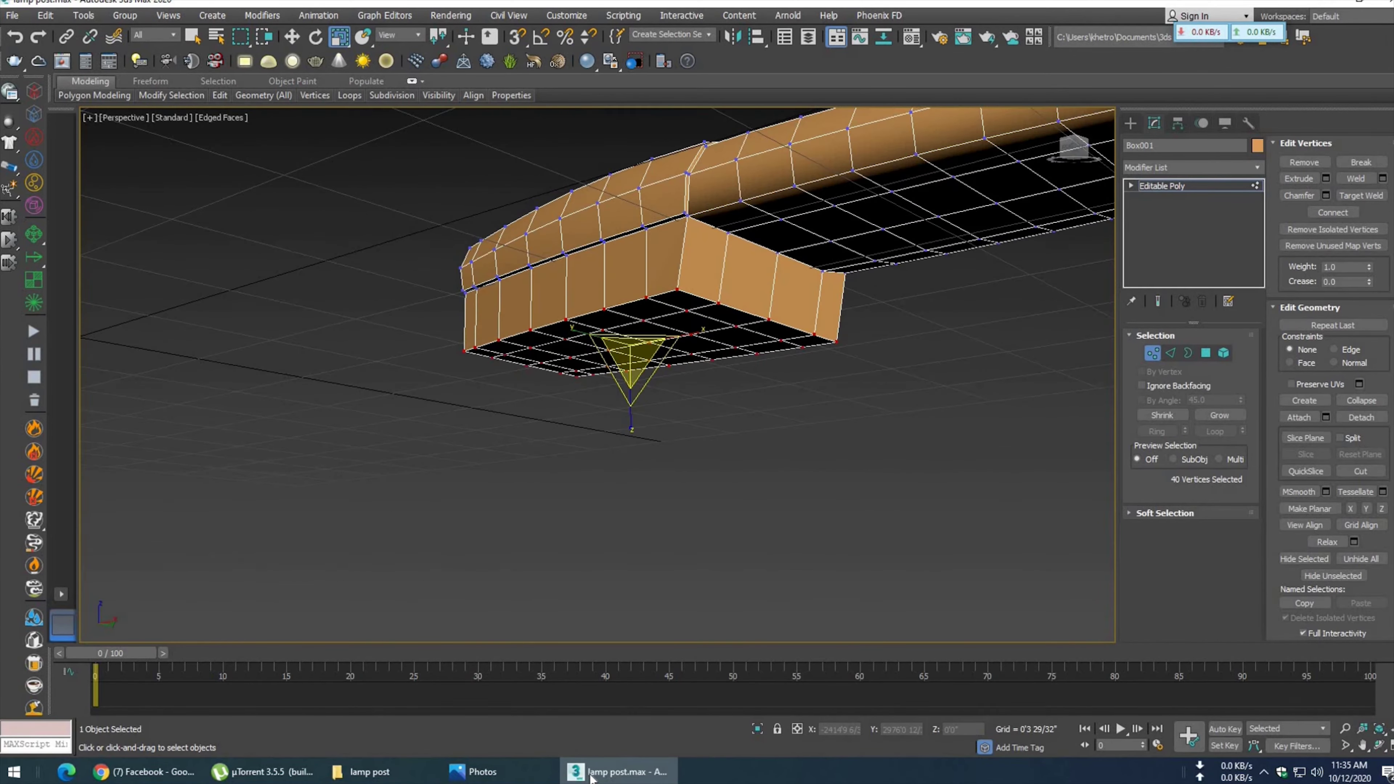
- Check the reference photo, then delete the subdivided bottom faces of the box
alt+middle_drag(691, 399, 714, 362)
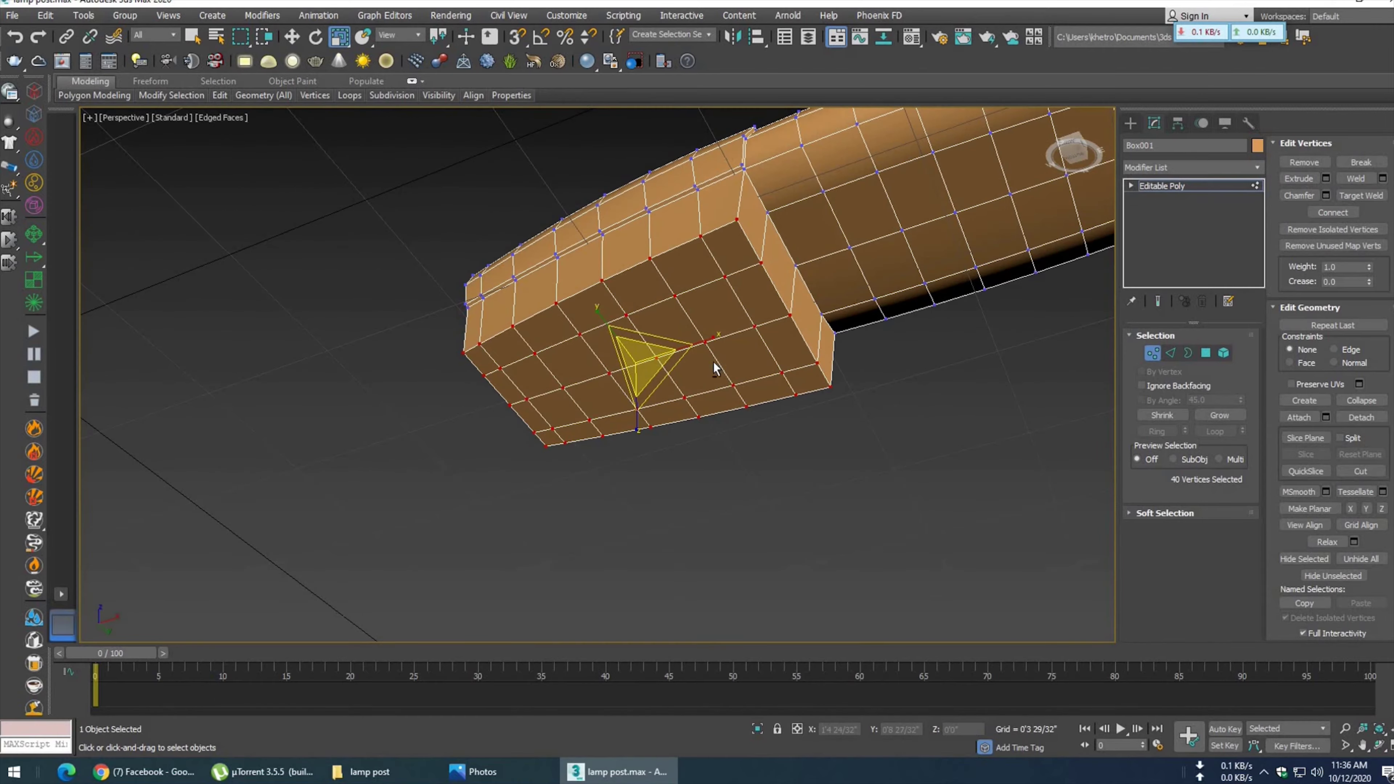
key(alt+Tab)
key(alt+Tab)
click(542, 778)
ctrl+click(1205, 353)
key(Delete)
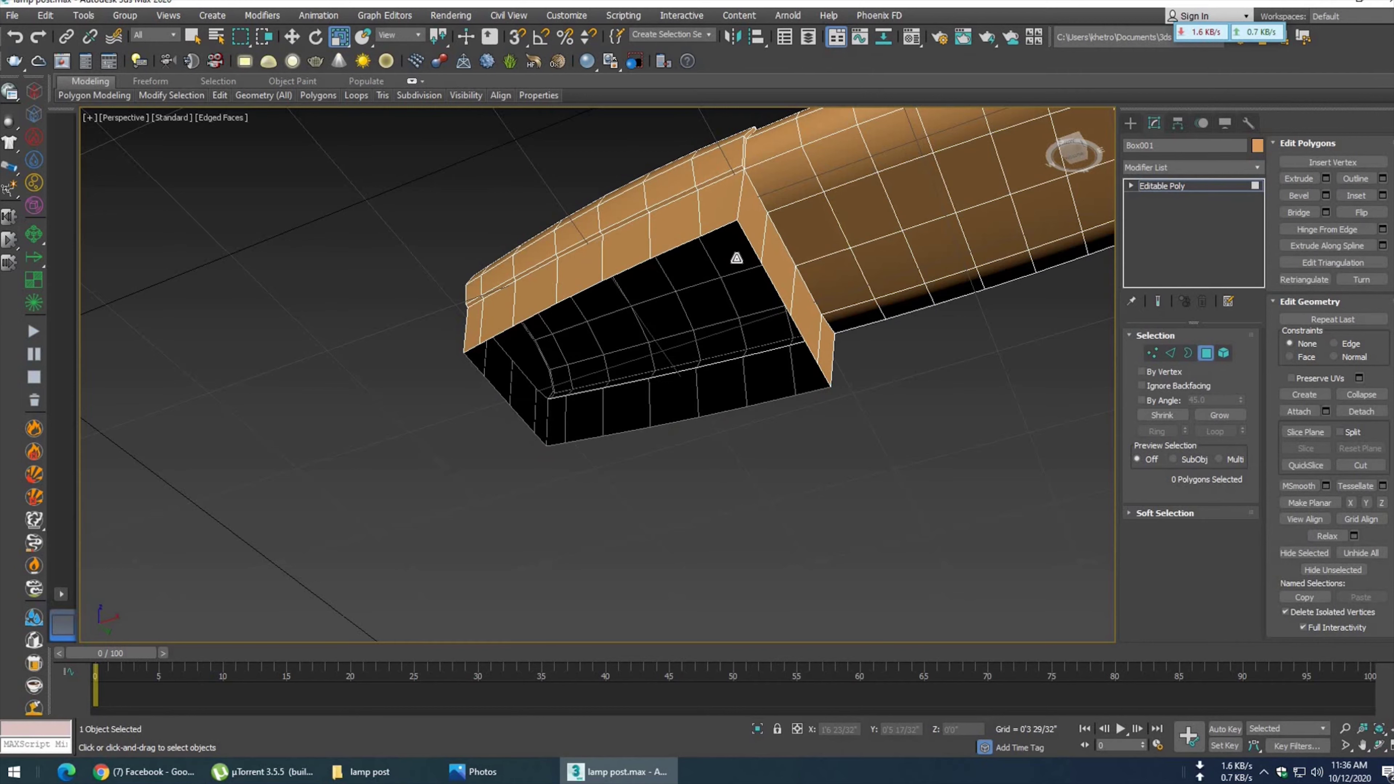
- Cap the open border hole with a single face
click(1189, 352)
click(775, 291)
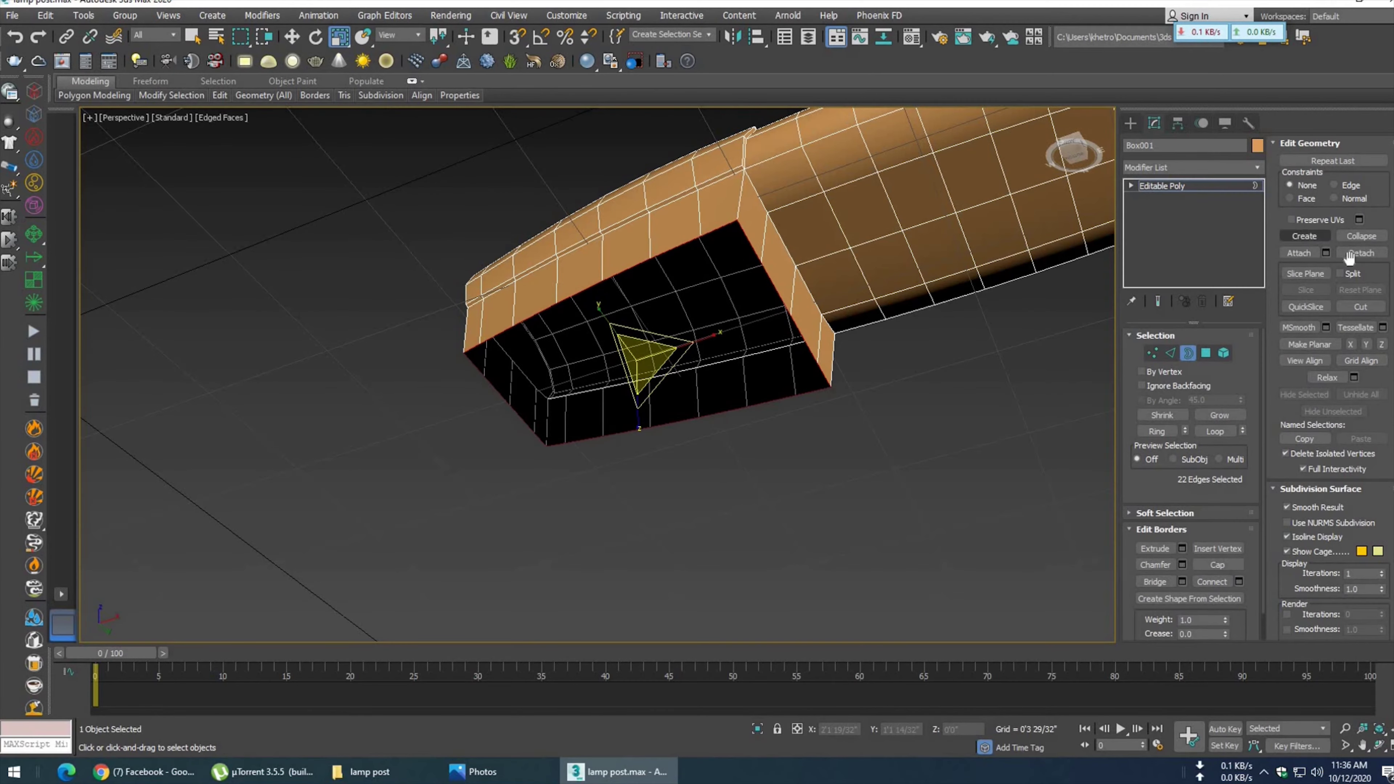
click(1225, 565)
click(800, 383)
alt+middle_drag(800, 383, 804, 414)
- Inset the new cap face by 0'0 4/32"
click(1206, 352)
click(703, 291)
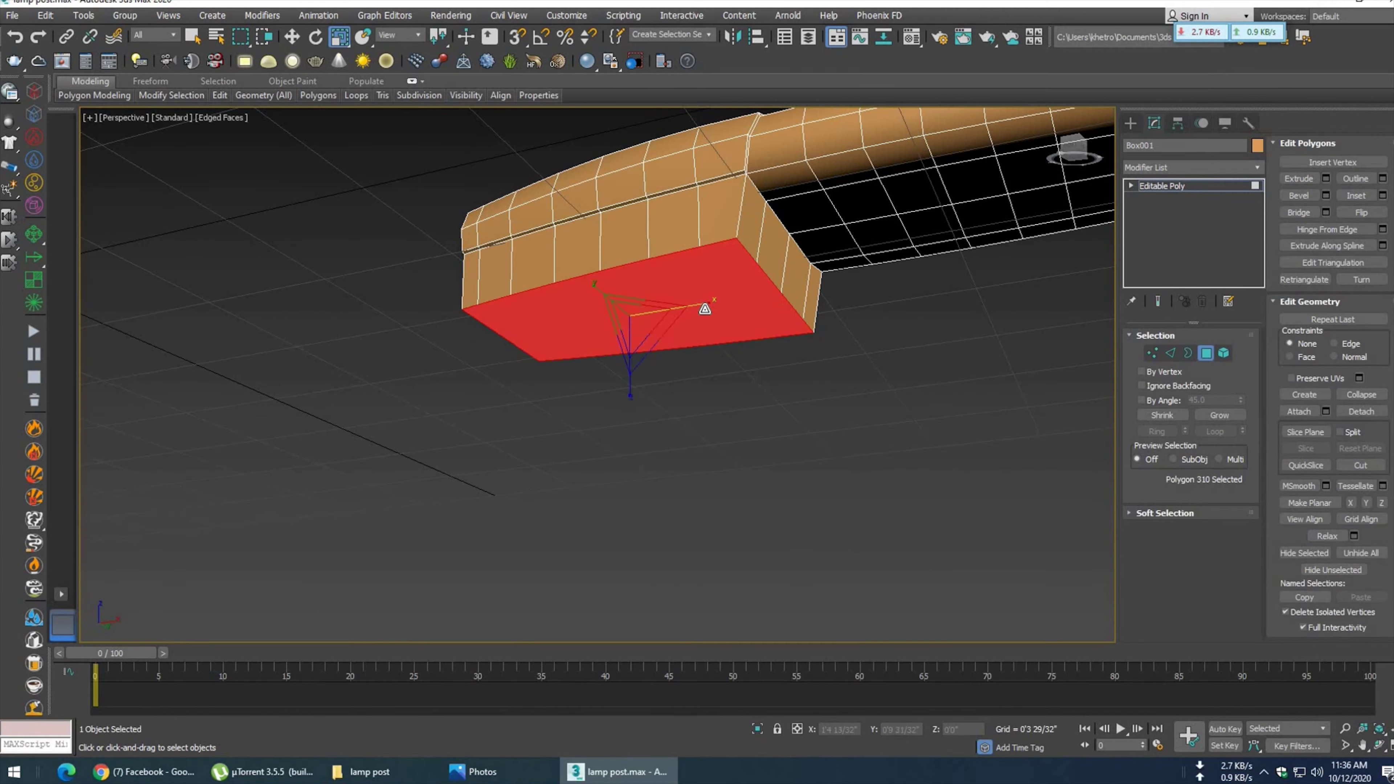
click(1381, 196)
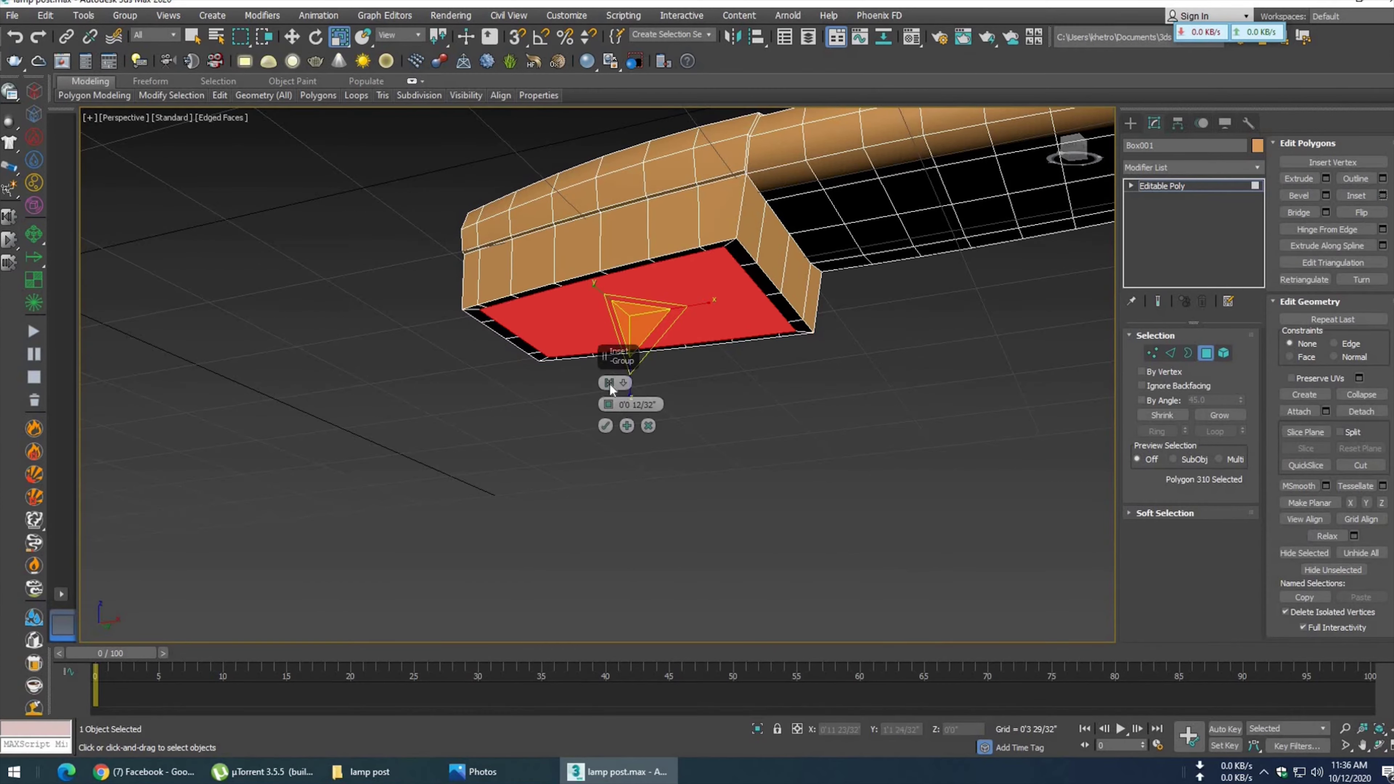
drag(609, 409, 615, 442)
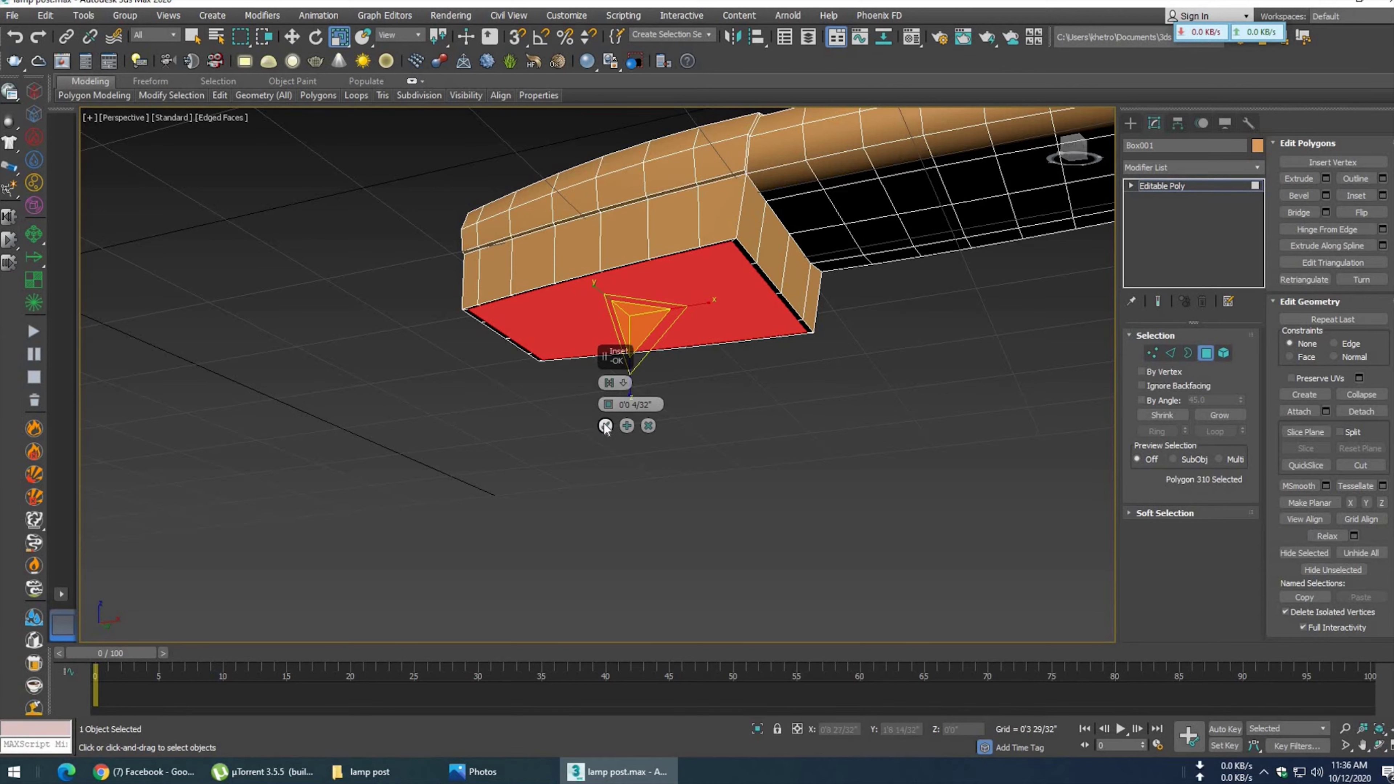
click(606, 426)
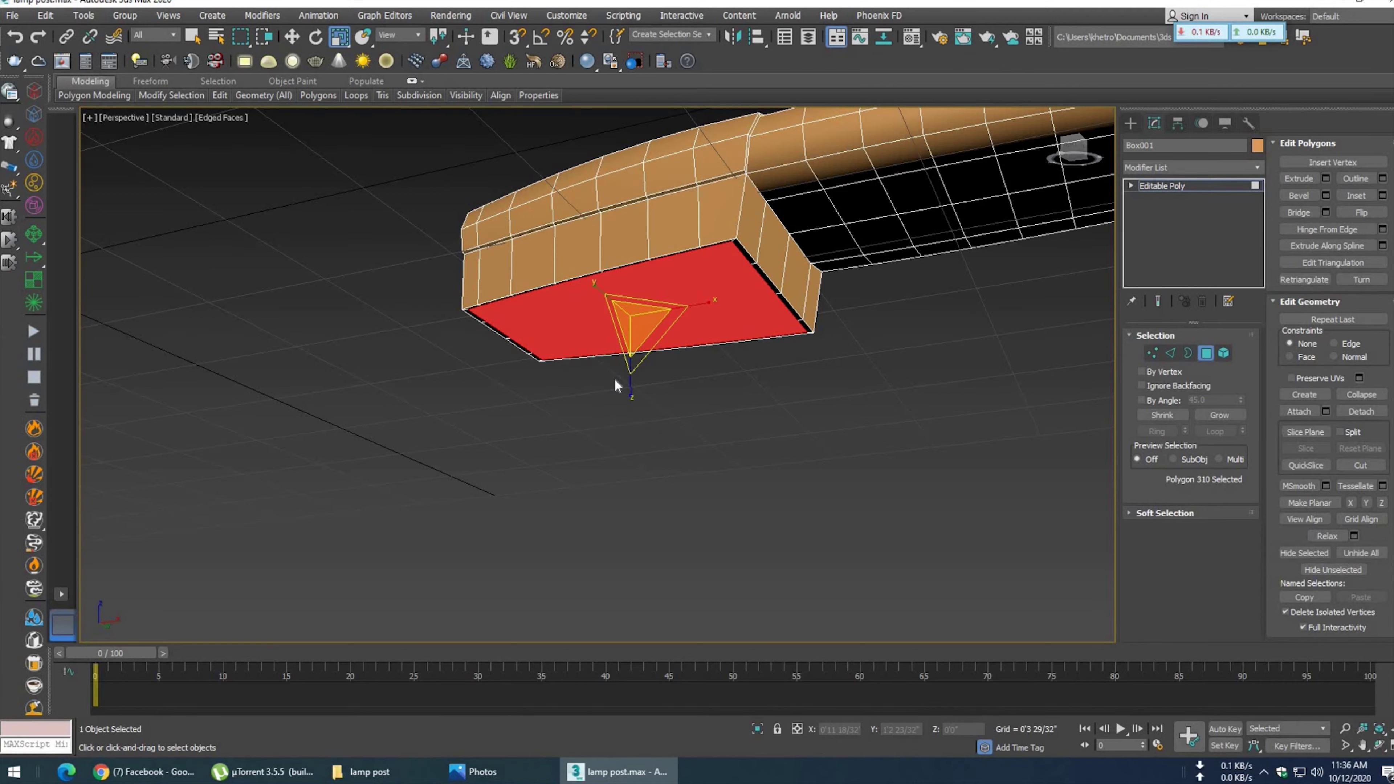
- Move the cap face slightly down
key(w)
drag(629, 264, 631, 269)
mouse_move(697, 333)
alt+middle_down()
mouse_move(661, 370)
mouse_move(628, 352)
mouse_move(722, 288)
alt+middle_up()
click(722, 287)
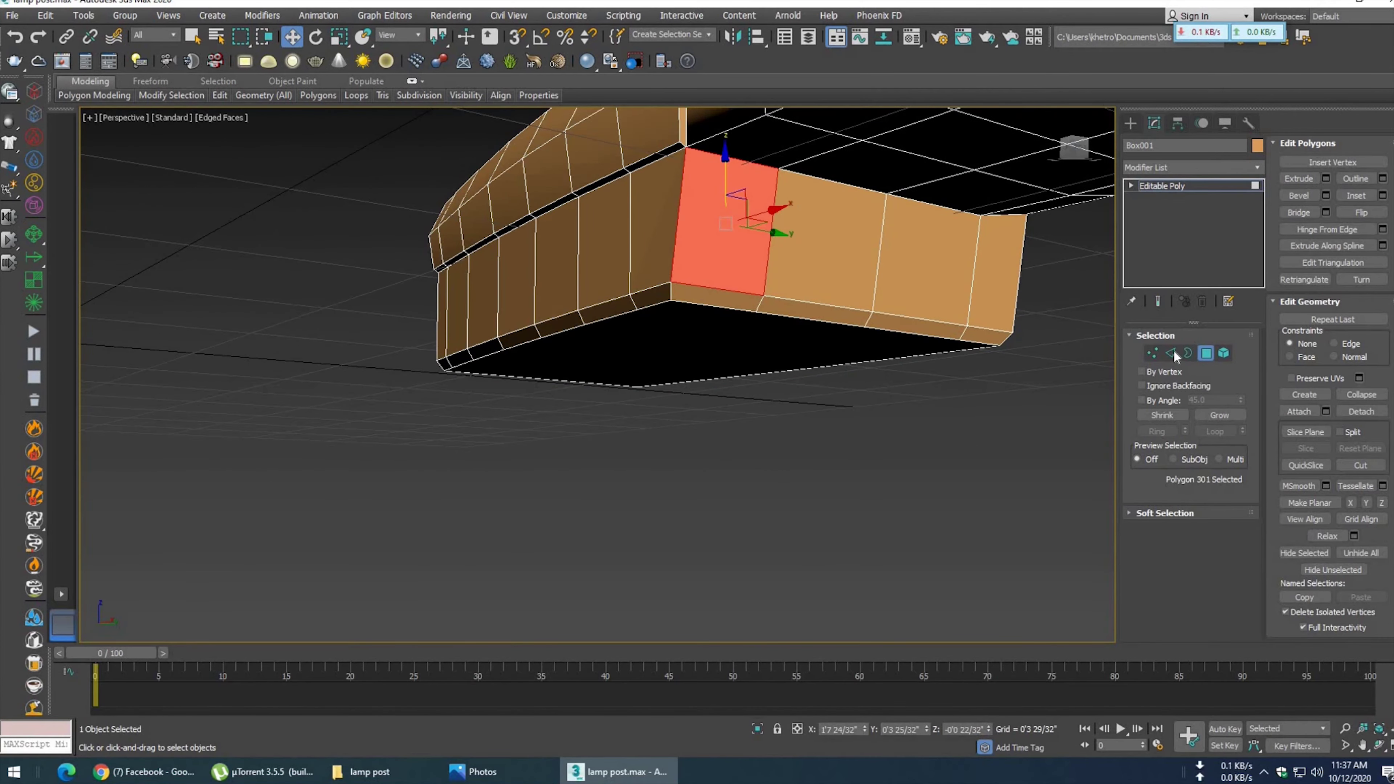
- Select the bottom edge loop and scale it outward to flare it
click(1172, 354)
double_click(697, 299)
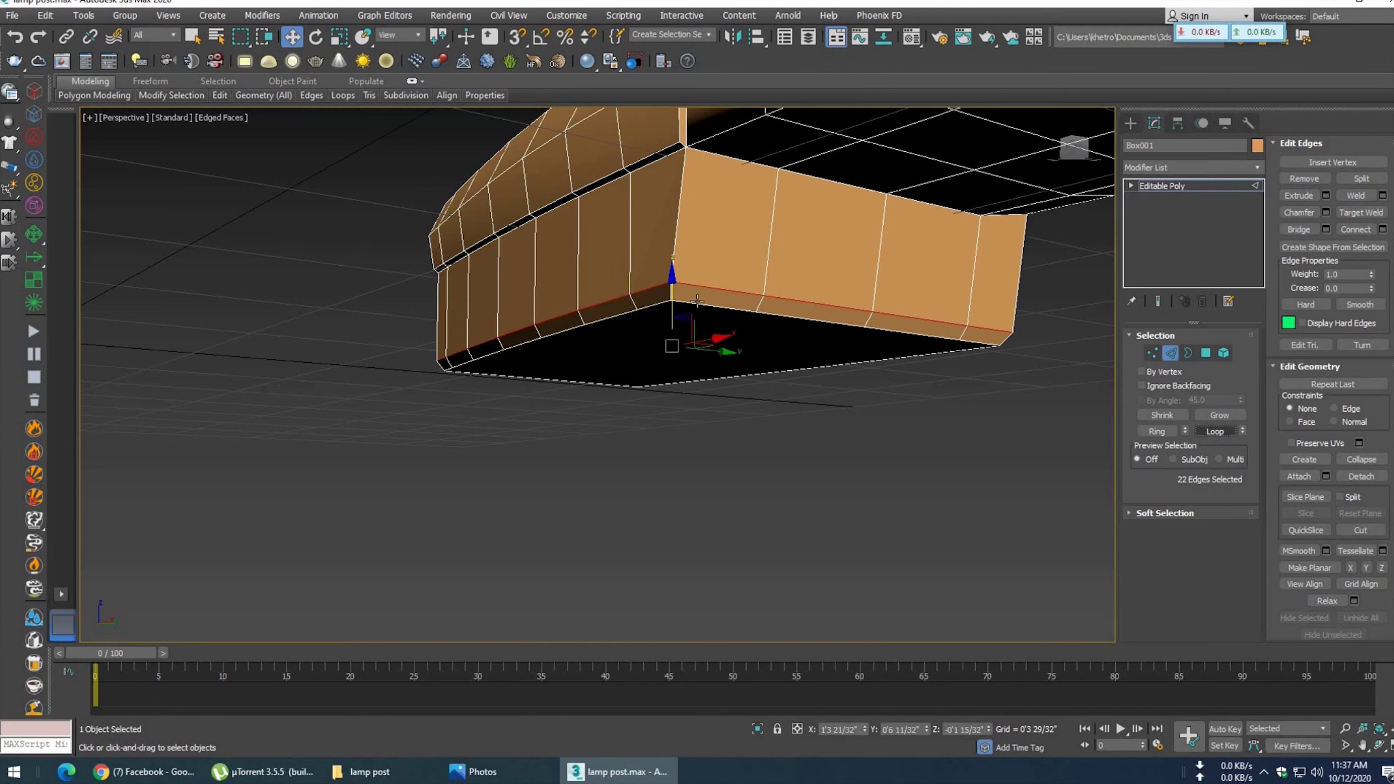
click(339, 38)
alt+middle_drag(673, 308, 670, 344)
drag(672, 342, 674, 324)
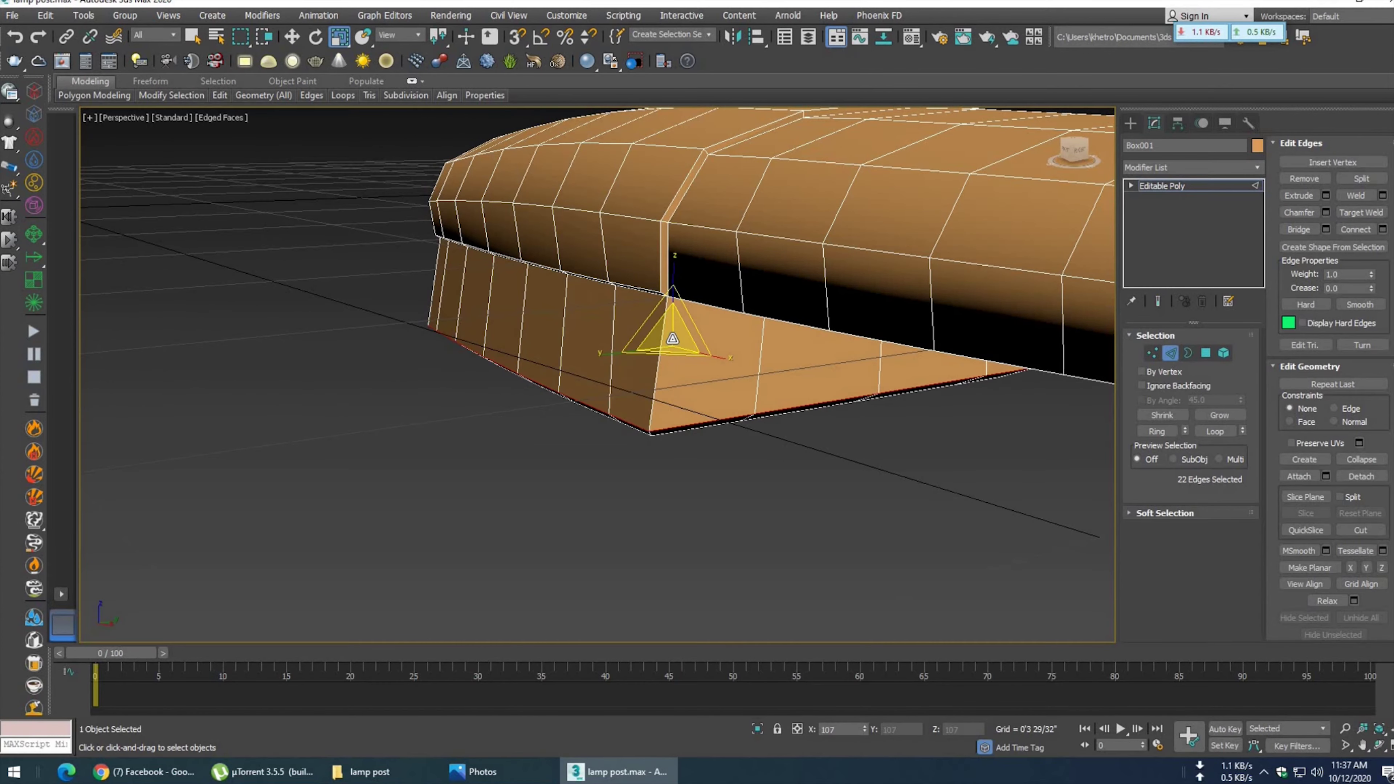
key(w)
mouse_move(669, 280)
alt+middle_down()
mouse_move(663, 312)
mouse_move(709, 392)
mouse_move(761, 395)
mouse_move(731, 400)
alt+middle_up()
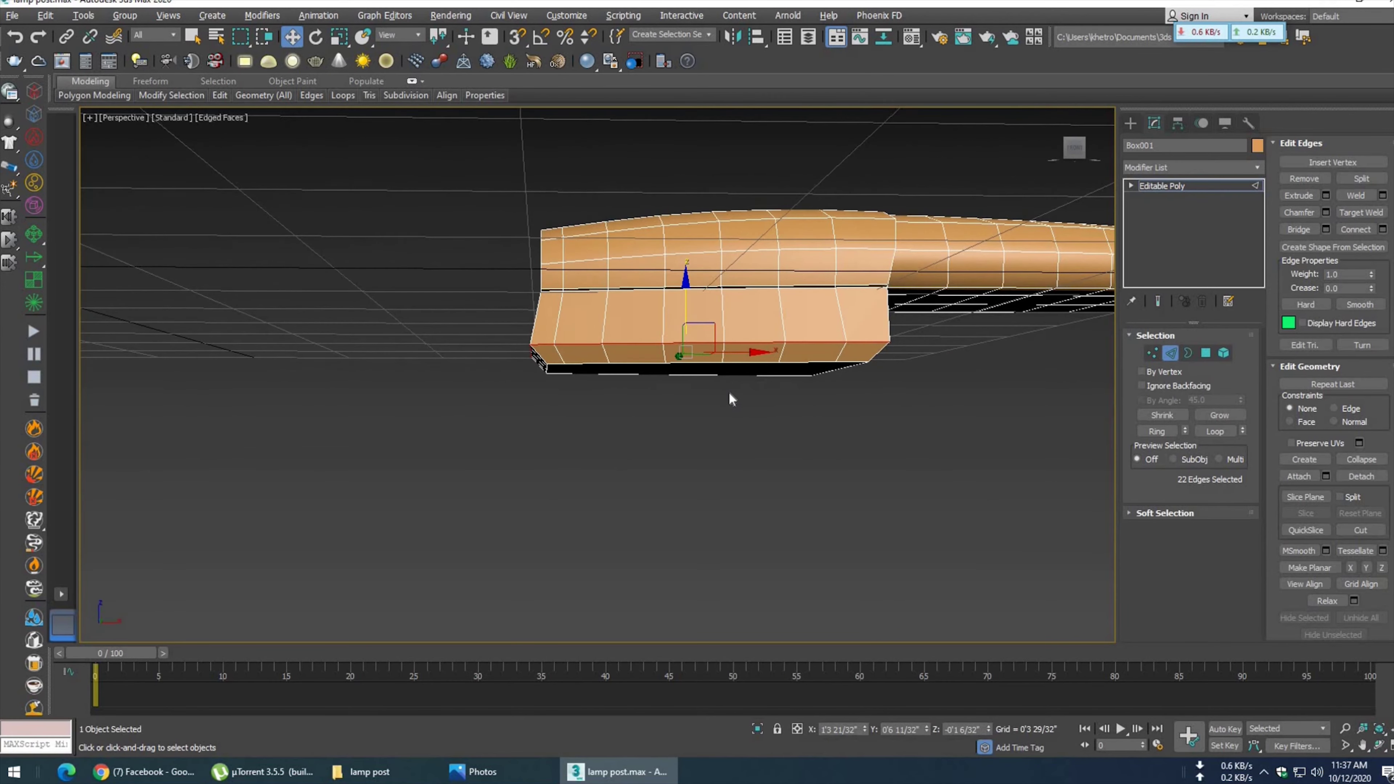
- In Front view, move the left vertex column and bottom-left corner vertex to align
key(l)
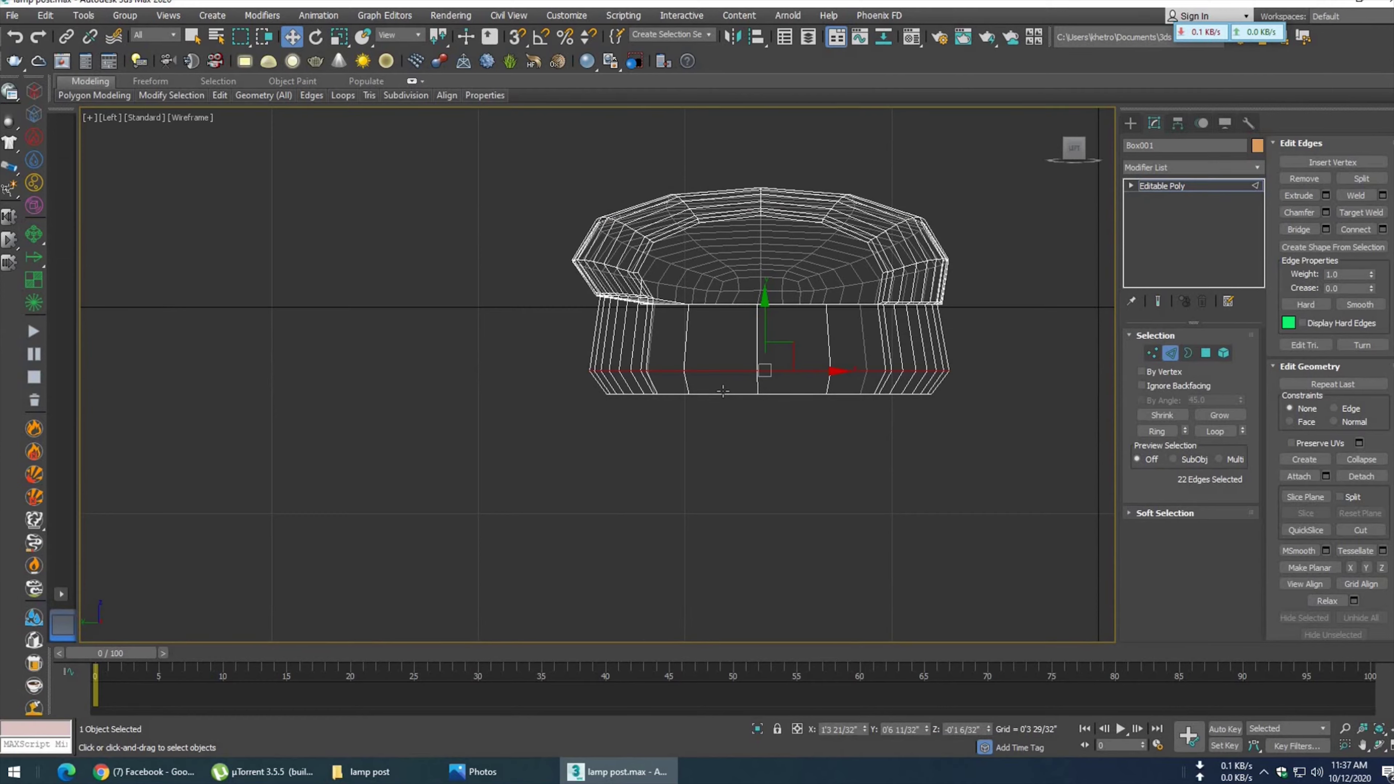
key(f)
middle_drag(272, 389, 520, 366)
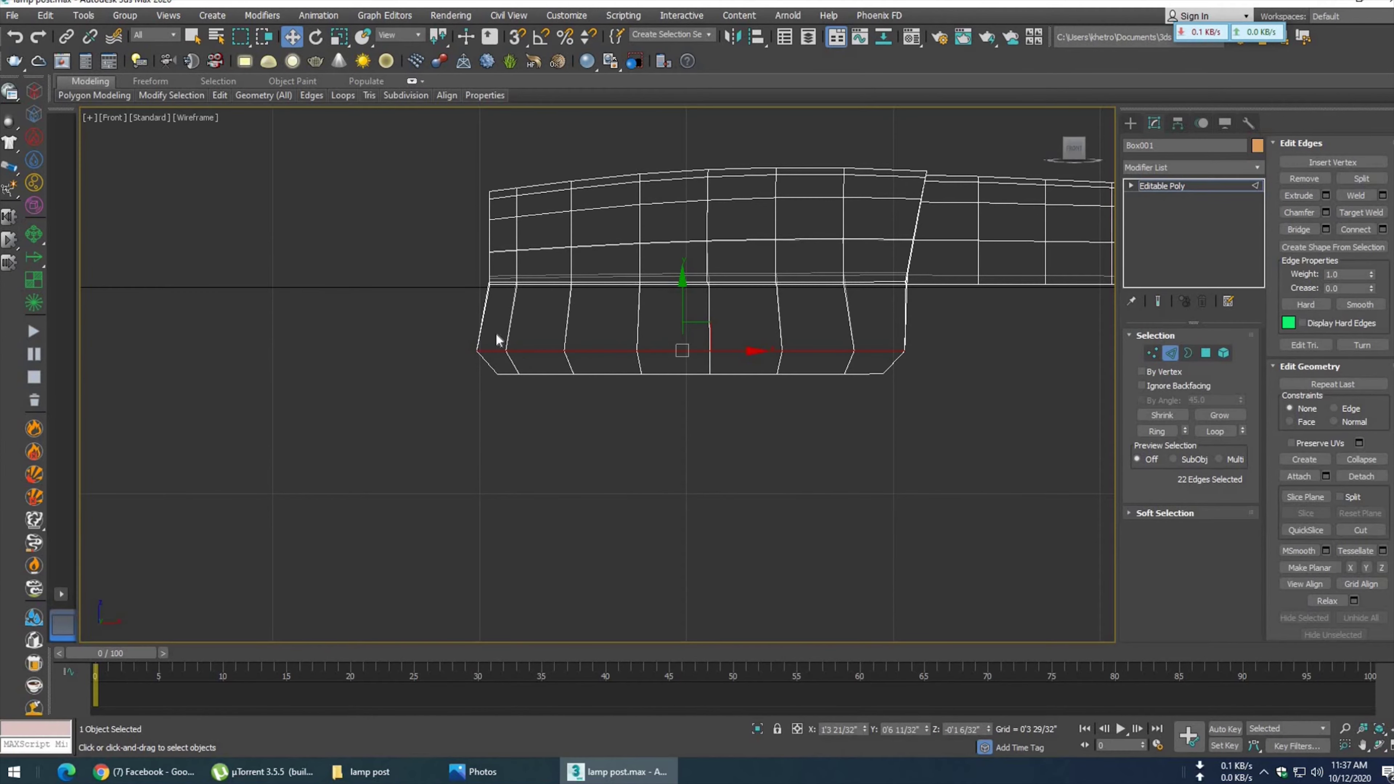
click(1152, 354)
drag(506, 311, 507, 310)
drag(550, 240, 535, 240)
drag(539, 391, 542, 378)
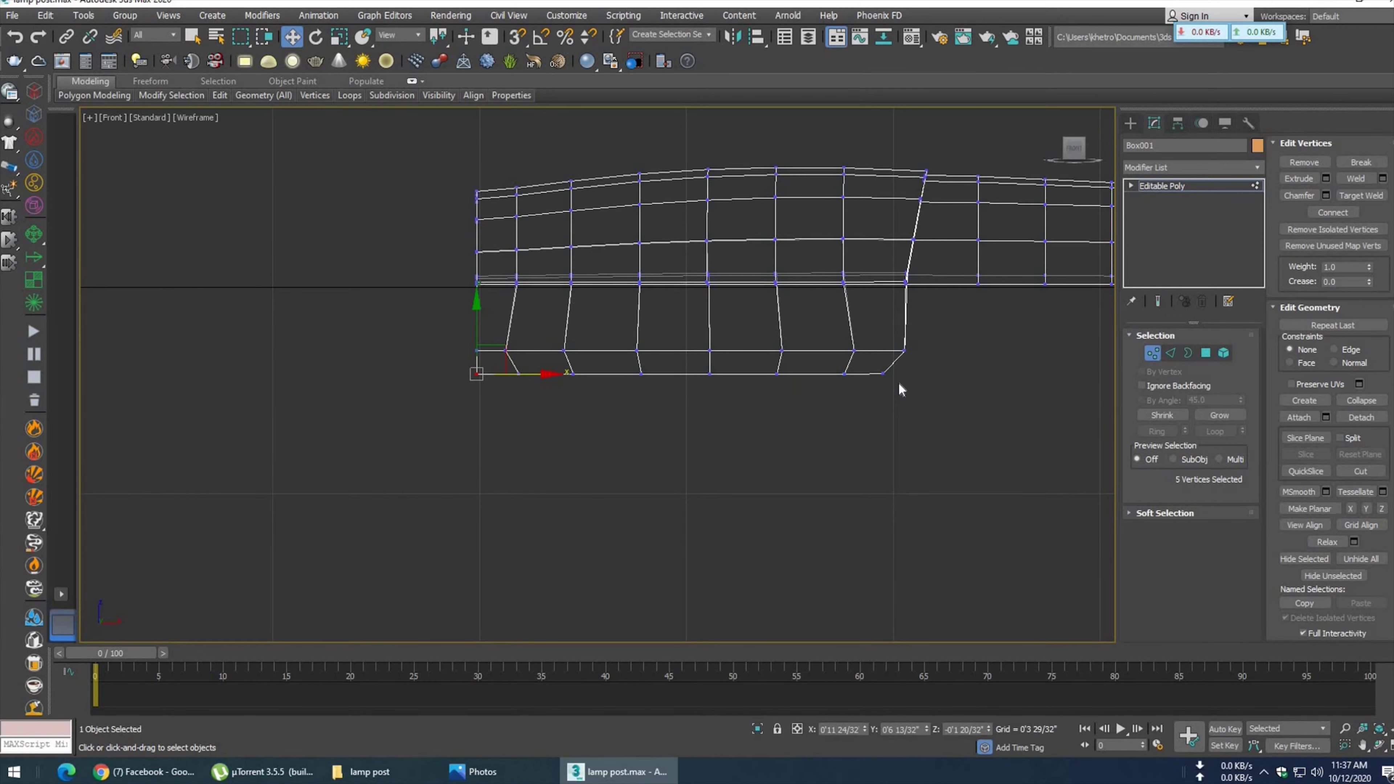
- Nudge the bottom-corner vertices left onto the edge in Front view
key(p)
mouse_move(890, 381)
alt+middle_down()
mouse_move(831, 379)
mouse_move(850, 373)
alt+middle_up()
key(l)
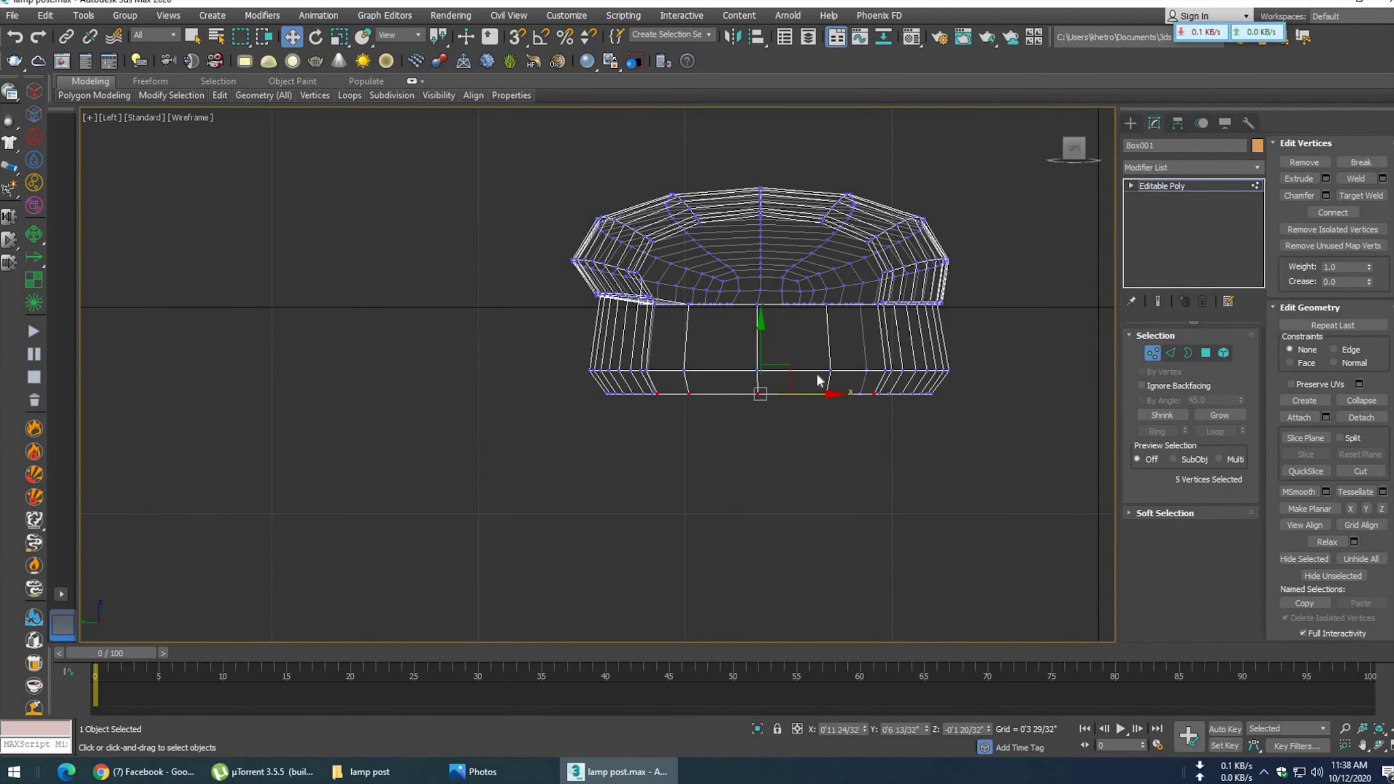
key(f)
drag(957, 348, 947, 350)
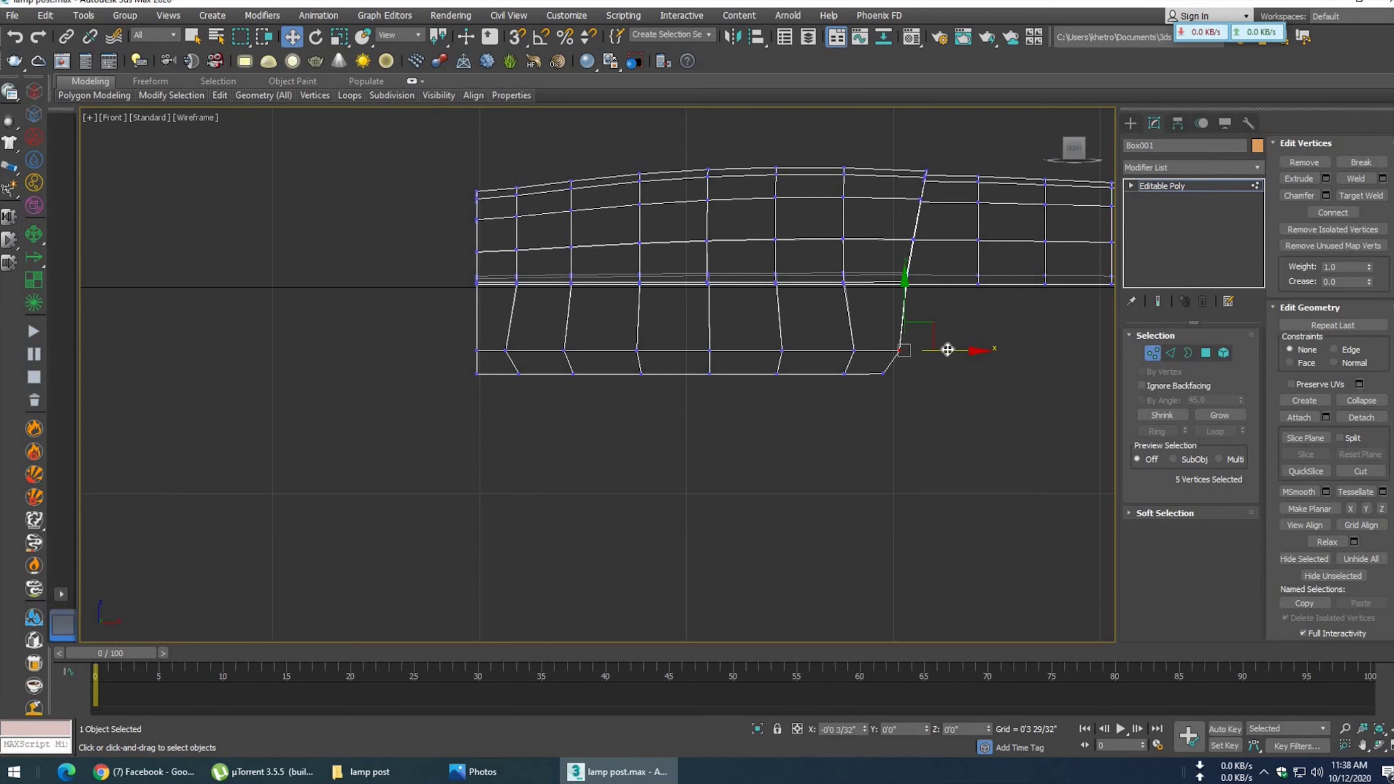
drag(943, 350, 929, 351)
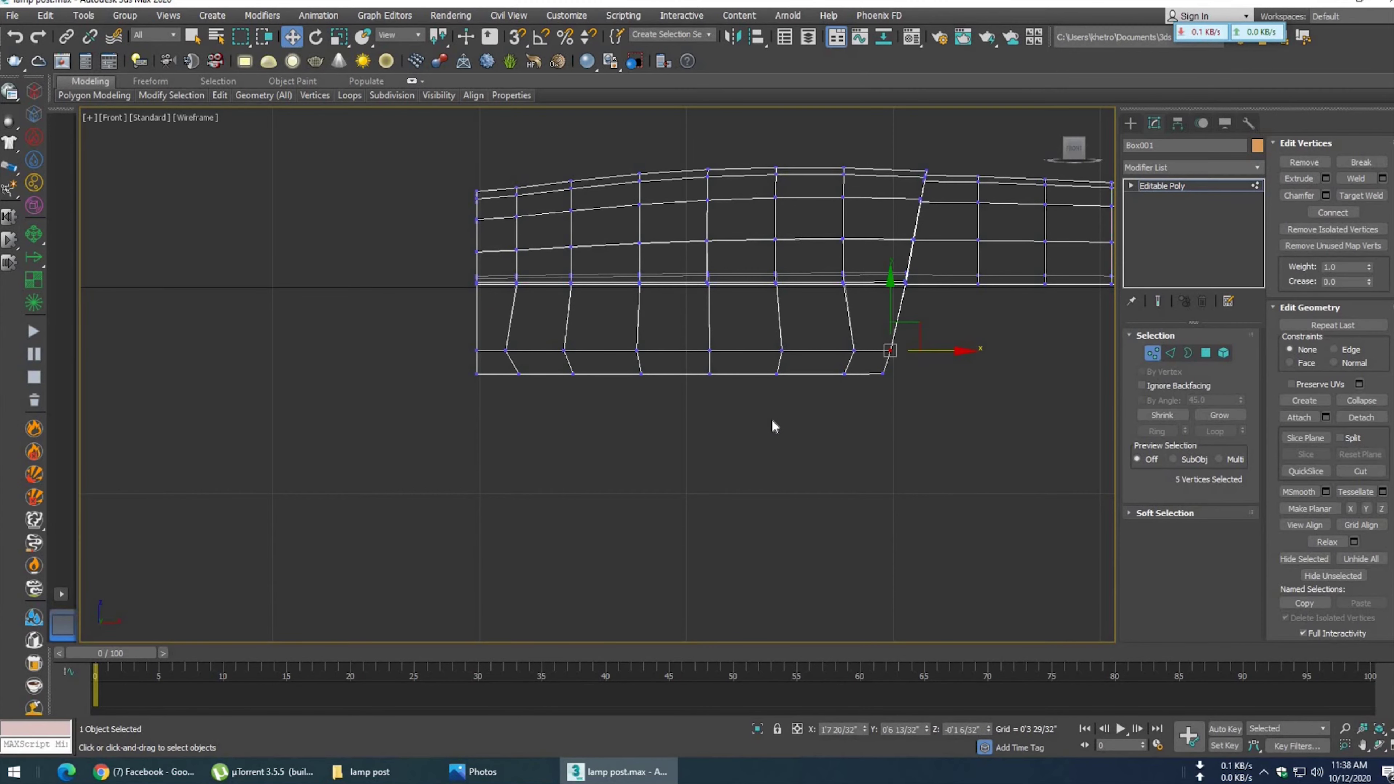
- Undo the last vertex move and compare the lamp head with the reference photo
key(p)
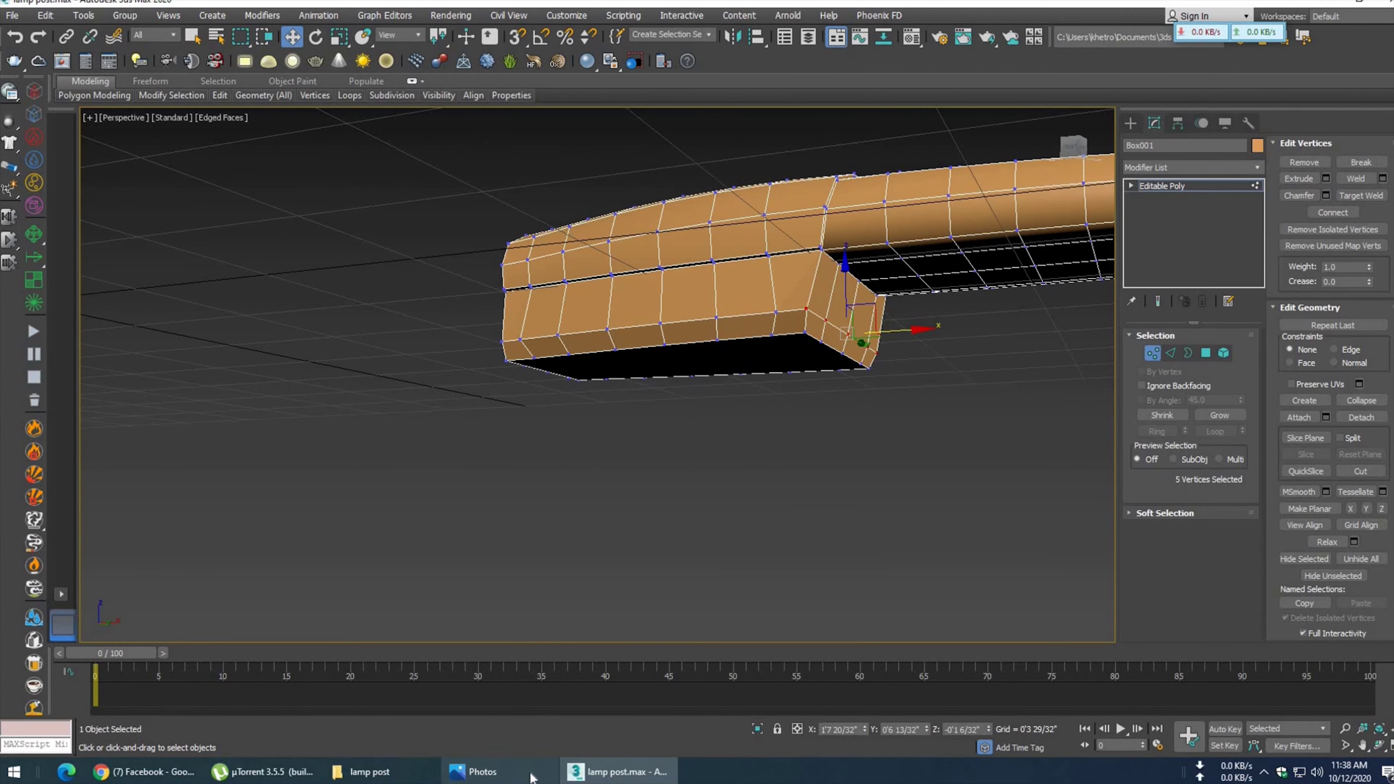
key(ctrl+z)
alt+middle_drag(700, 480, 735, 483)
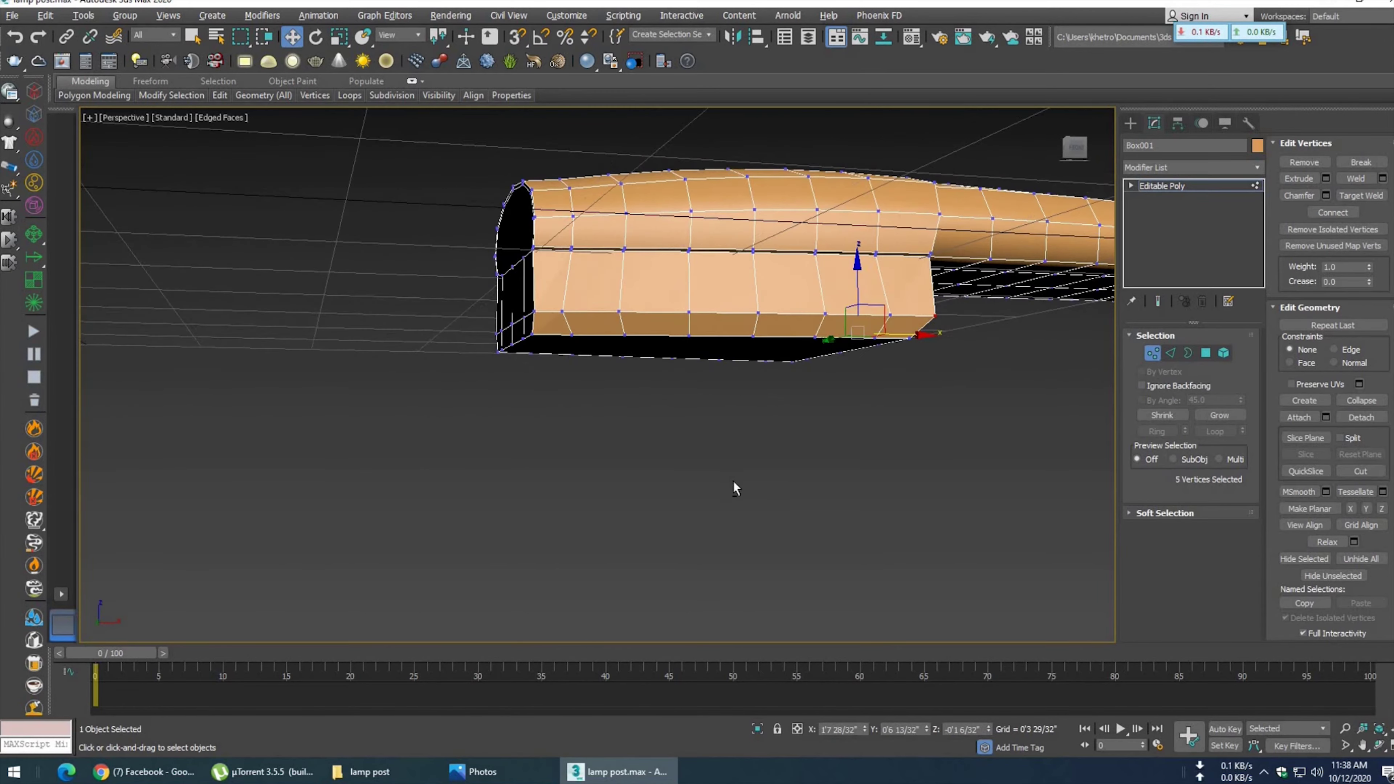
click(527, 772)
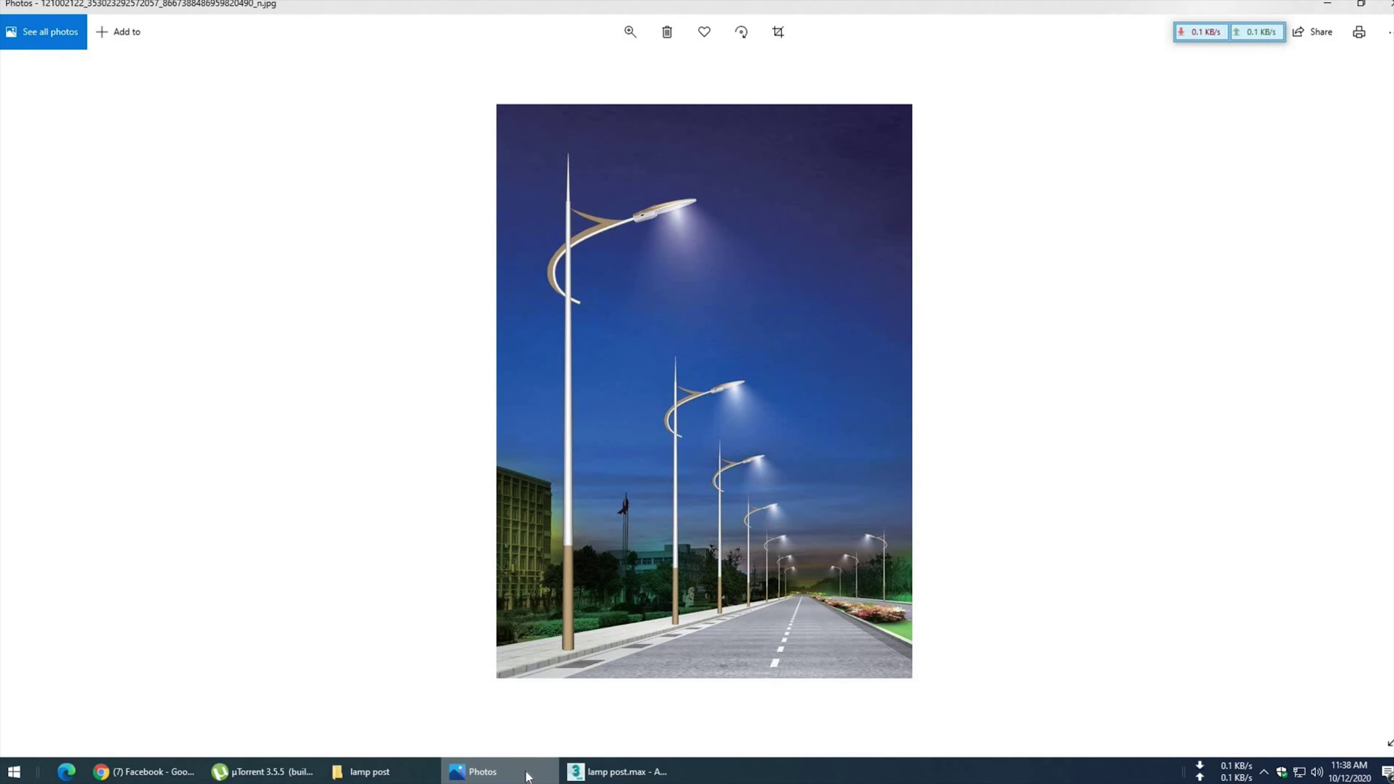
click(527, 774)
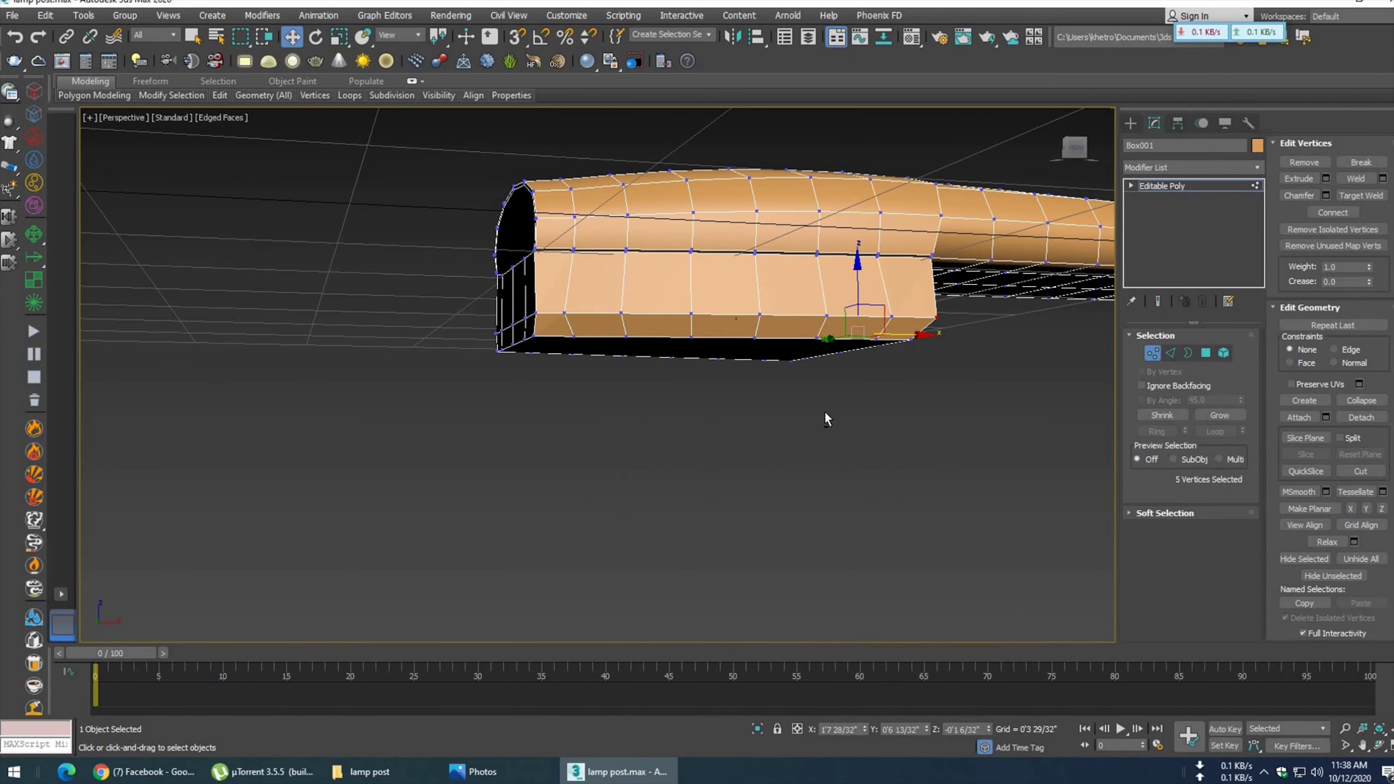
alt+middle_drag(827, 420, 799, 414)
- Chamfer the bottom edge loop with an increased segment count
click(1171, 352)
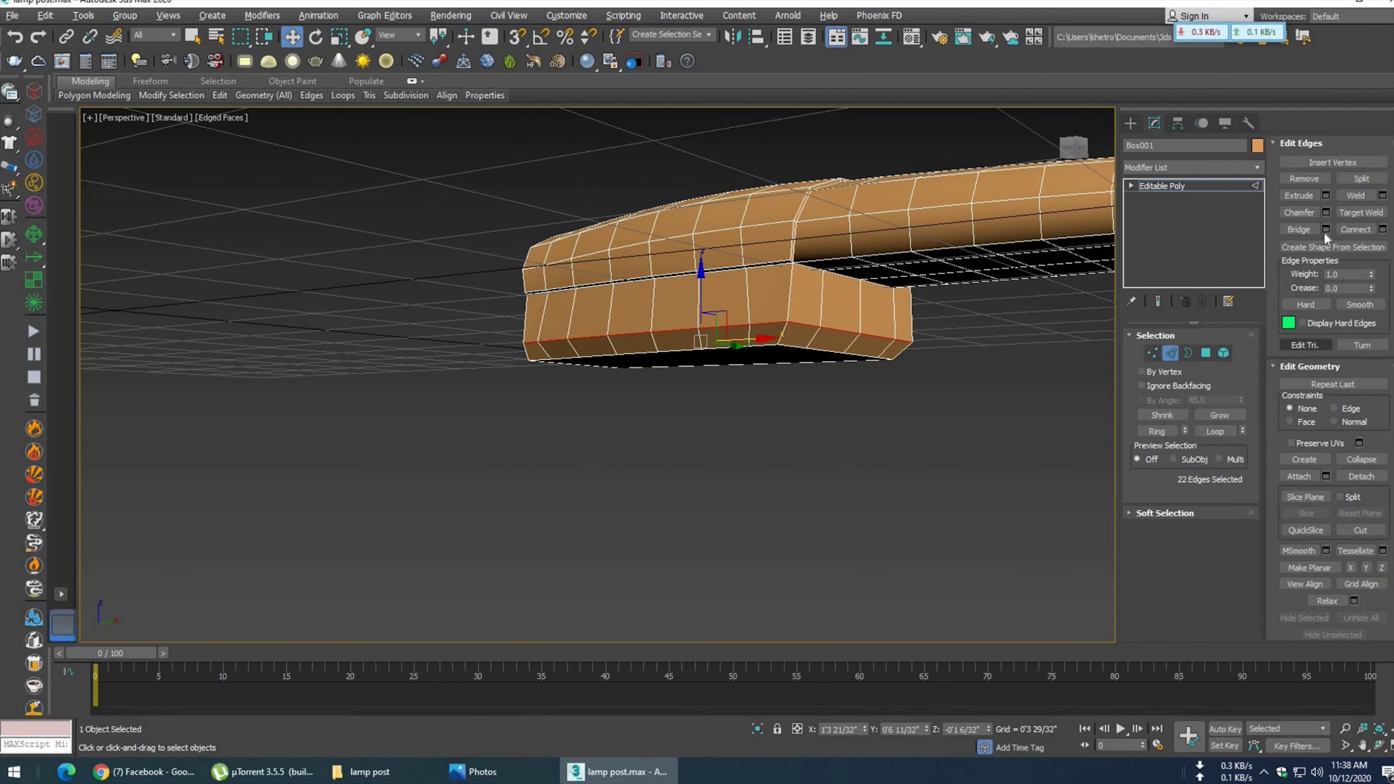
click(1325, 212)
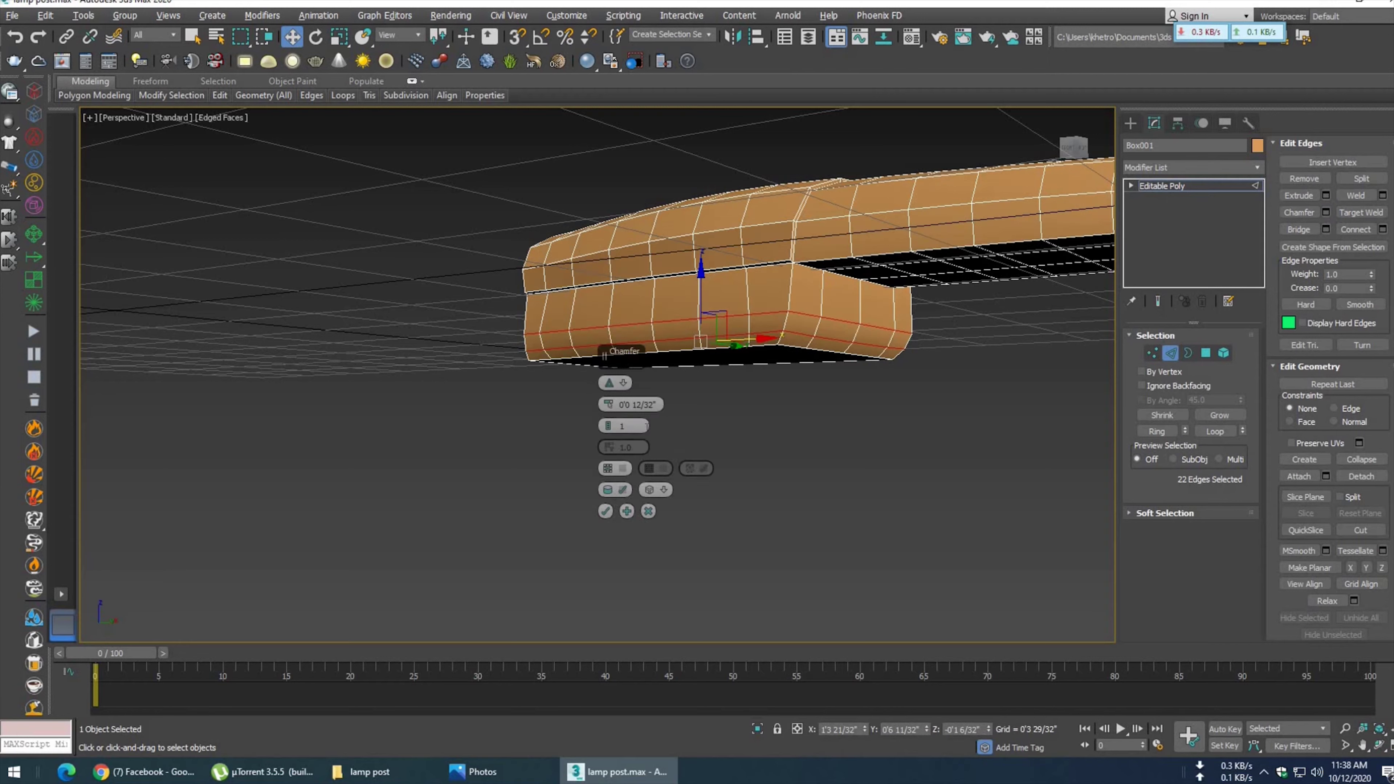
drag(609, 433, 610, 405)
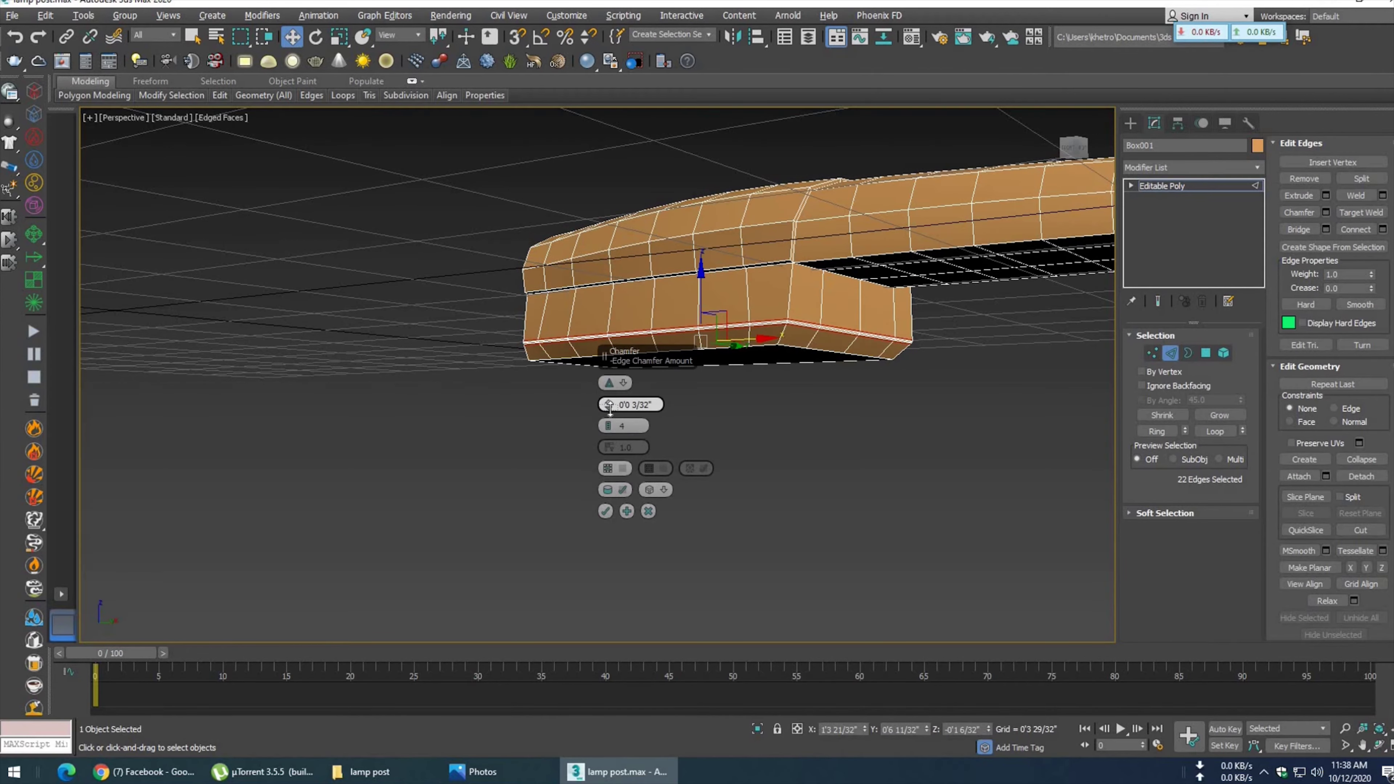
click(606, 512)
- In Left wireframe view, raise the bottom vertex row slightly
key(l)
key(F3)
key(1)
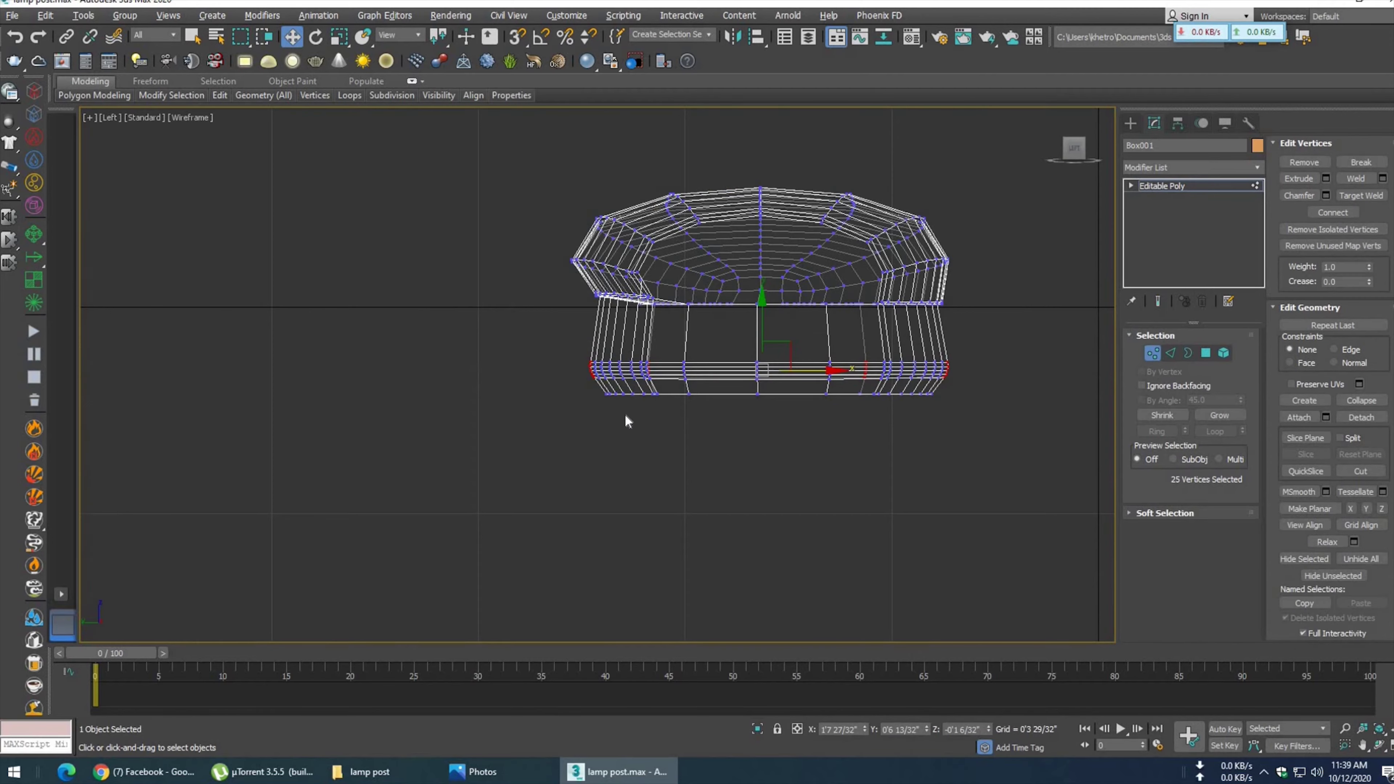
scroll(625, 414, up, 2)
drag(805, 322, 804, 310)
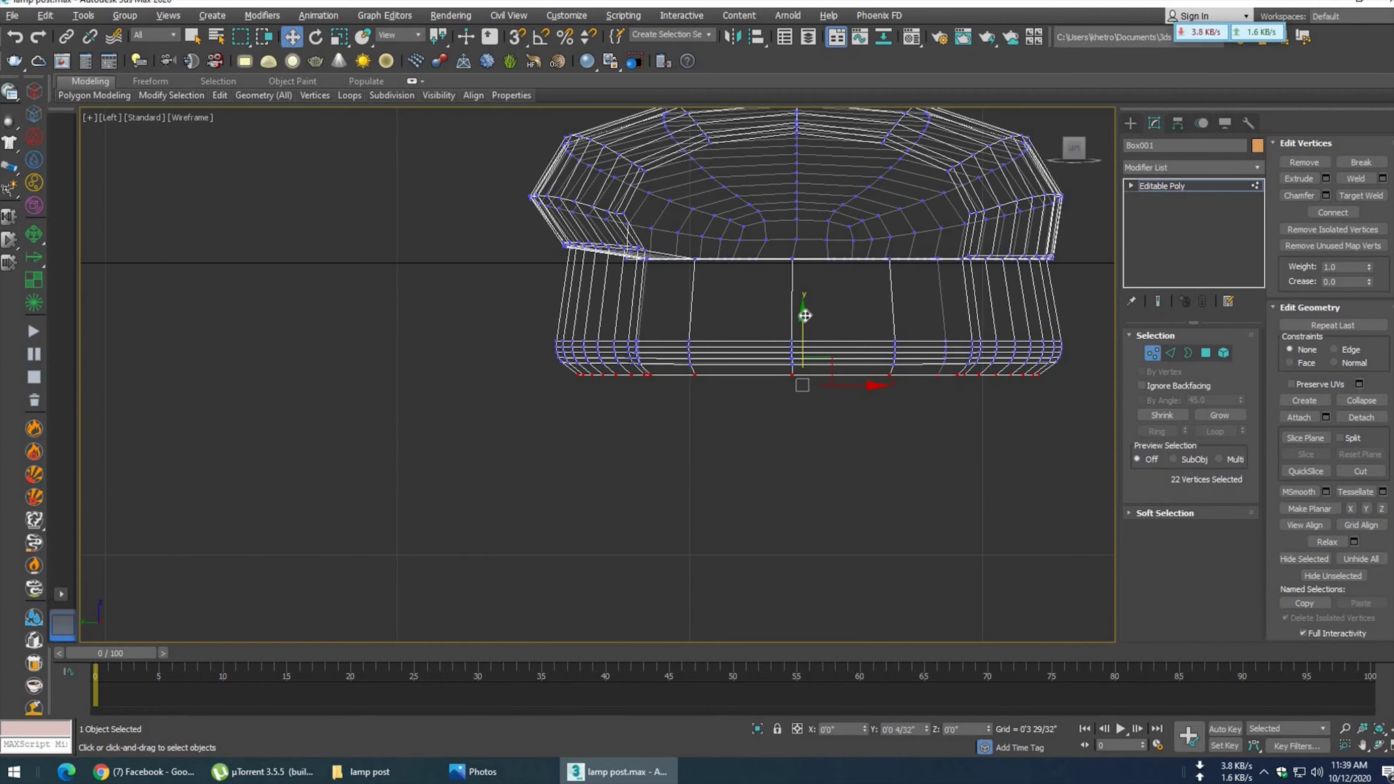
click(827, 408)
- Inspect the rounded lamp head in Perspective, toggling edged faces and checking the reference photo
key(p)
key(F3)
mouse_move(799, 411)
alt+middle_down()
mouse_move(866, 416)
mouse_move(773, 410)
mouse_move(782, 391)
mouse_move(863, 361)
mouse_move(801, 369)
alt+middle_up()
key(F4)
key(alt+Tab)
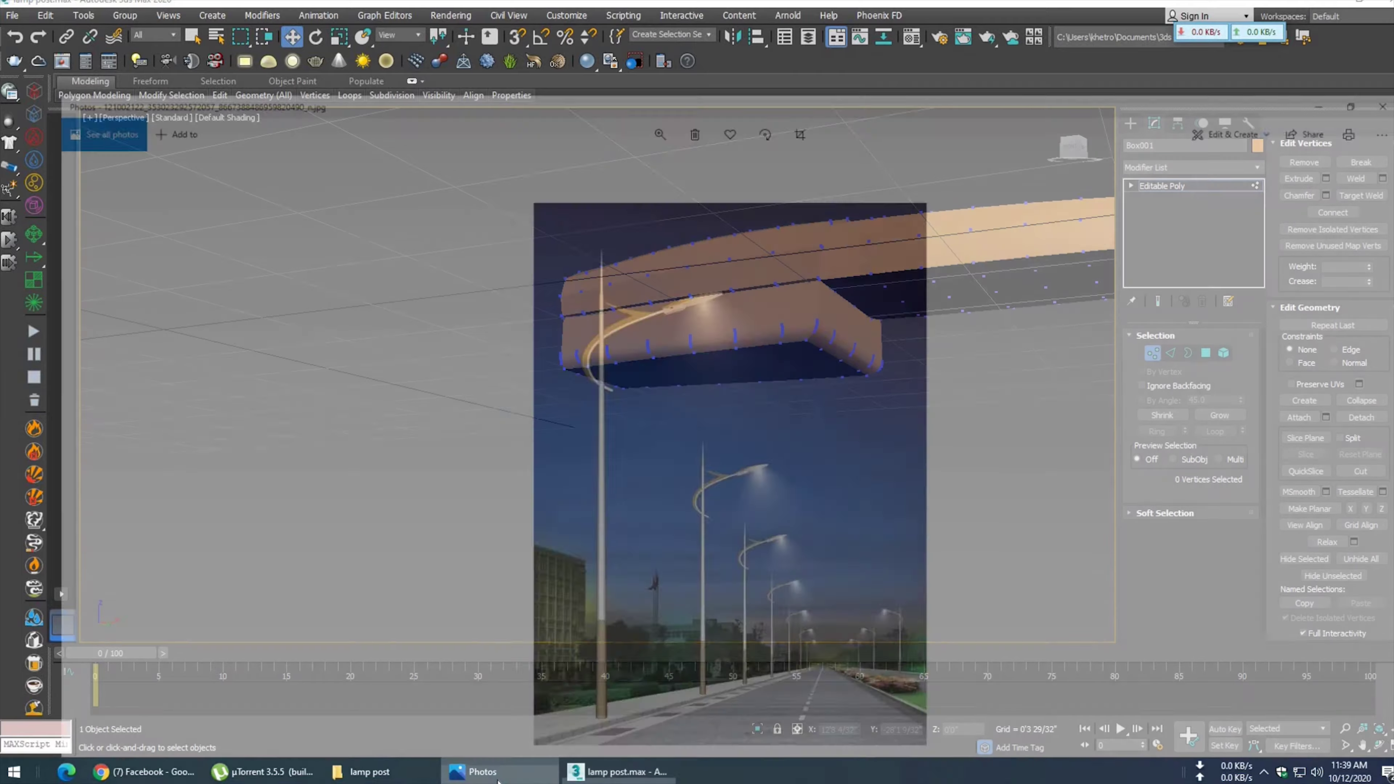
key(alt+Tab)
mouse_move(736, 486)
alt+middle_down()
mouse_move(660, 516)
mouse_move(691, 489)
mouse_move(793, 501)
mouse_move(701, 382)
mouse_move(879, 486)
mouse_move(840, 490)
alt+middle_up()
key(1)
key(F4)
scroll(738, 418, up, 5)
mouse_move(738, 419)
alt+middle_down()
mouse_move(697, 414)
mouse_move(734, 355)
mouse_move(785, 349)
mouse_move(797, 508)
alt+middle_up()
- In the Front view, scale the lamp head's curved vertex column flat into a straight line
key(l)
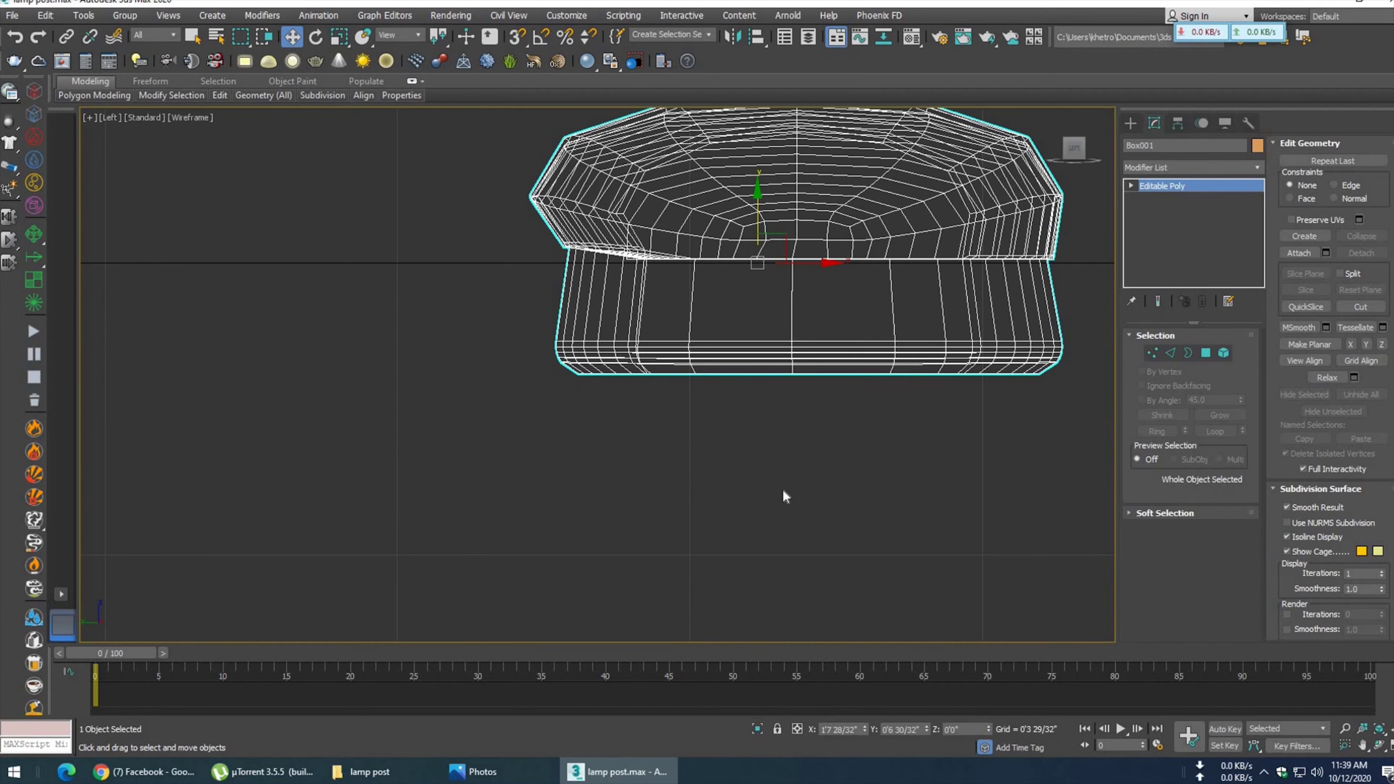
key(f)
middle_drag(835, 451, 968, 445)
click(1153, 353)
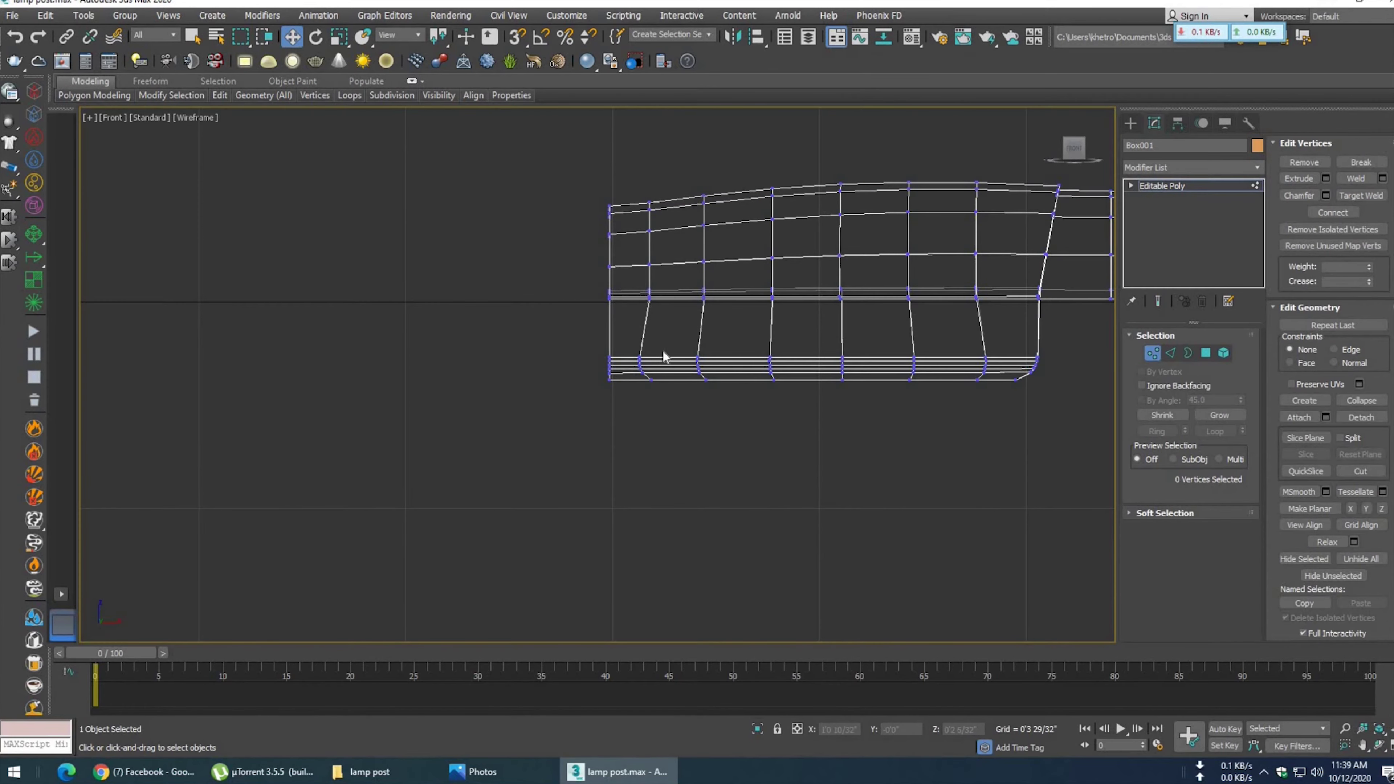
drag(673, 412, 629, 192)
click(340, 36)
drag(728, 310, 111, 386)
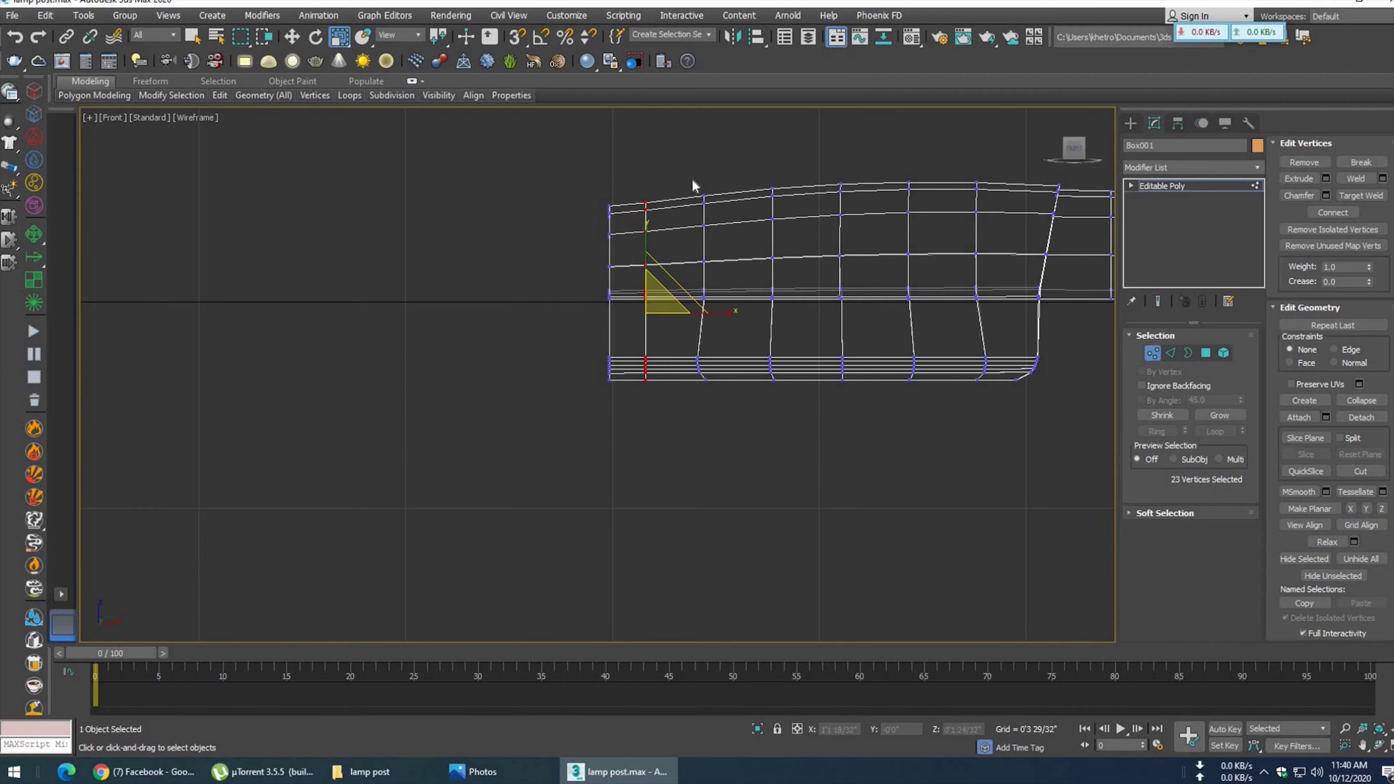
- Select the successive vertex columns along the mesh, with scaling constrained to XY (F8)
drag(759, 385, 737, 439)
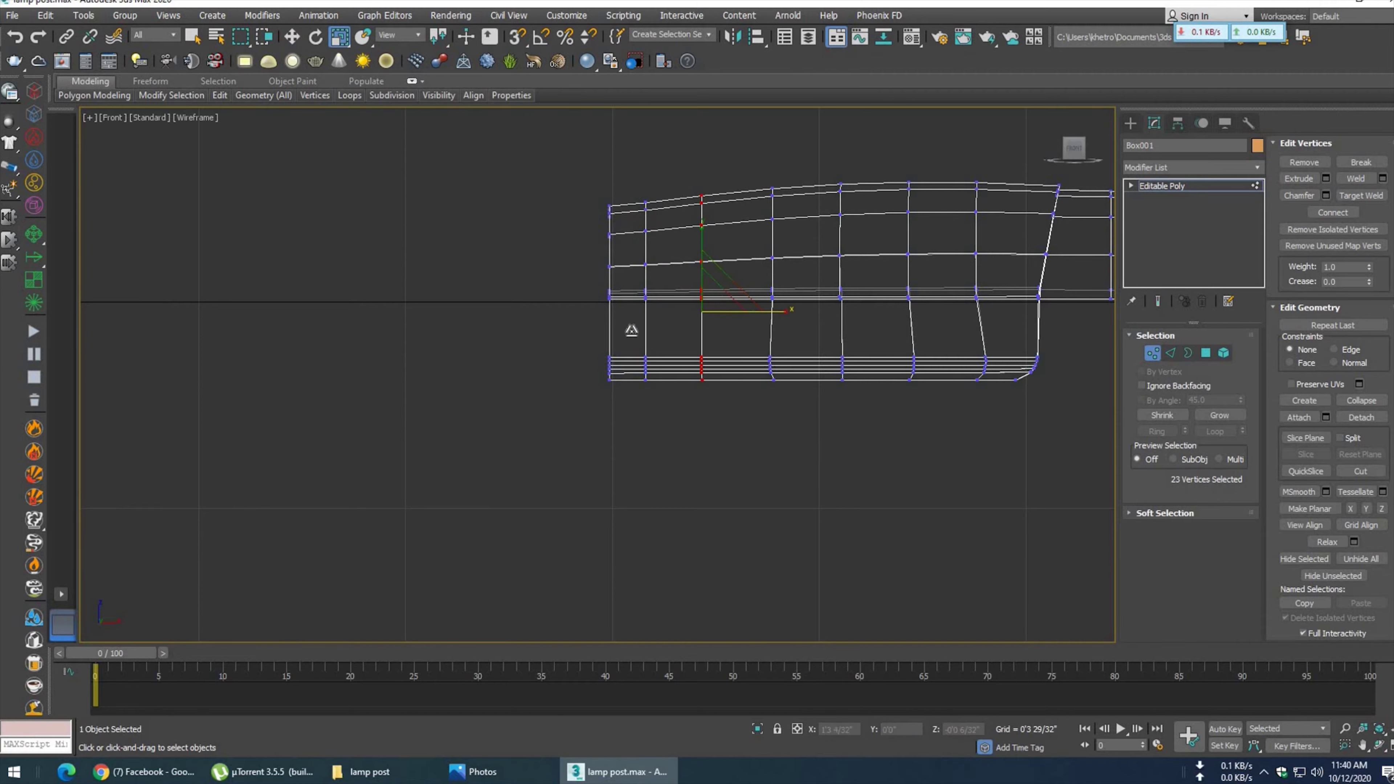
drag(809, 443, 801, 399)
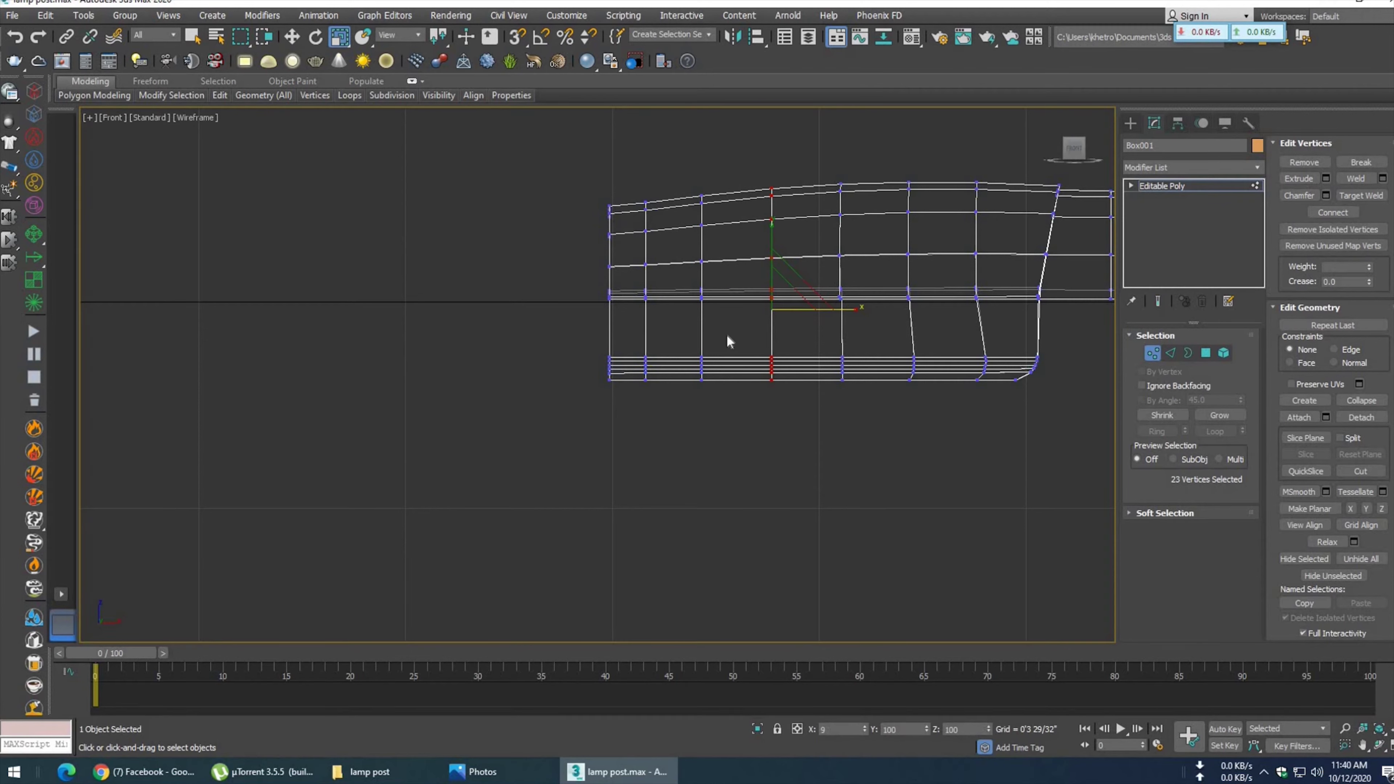
drag(899, 395, 878, 417)
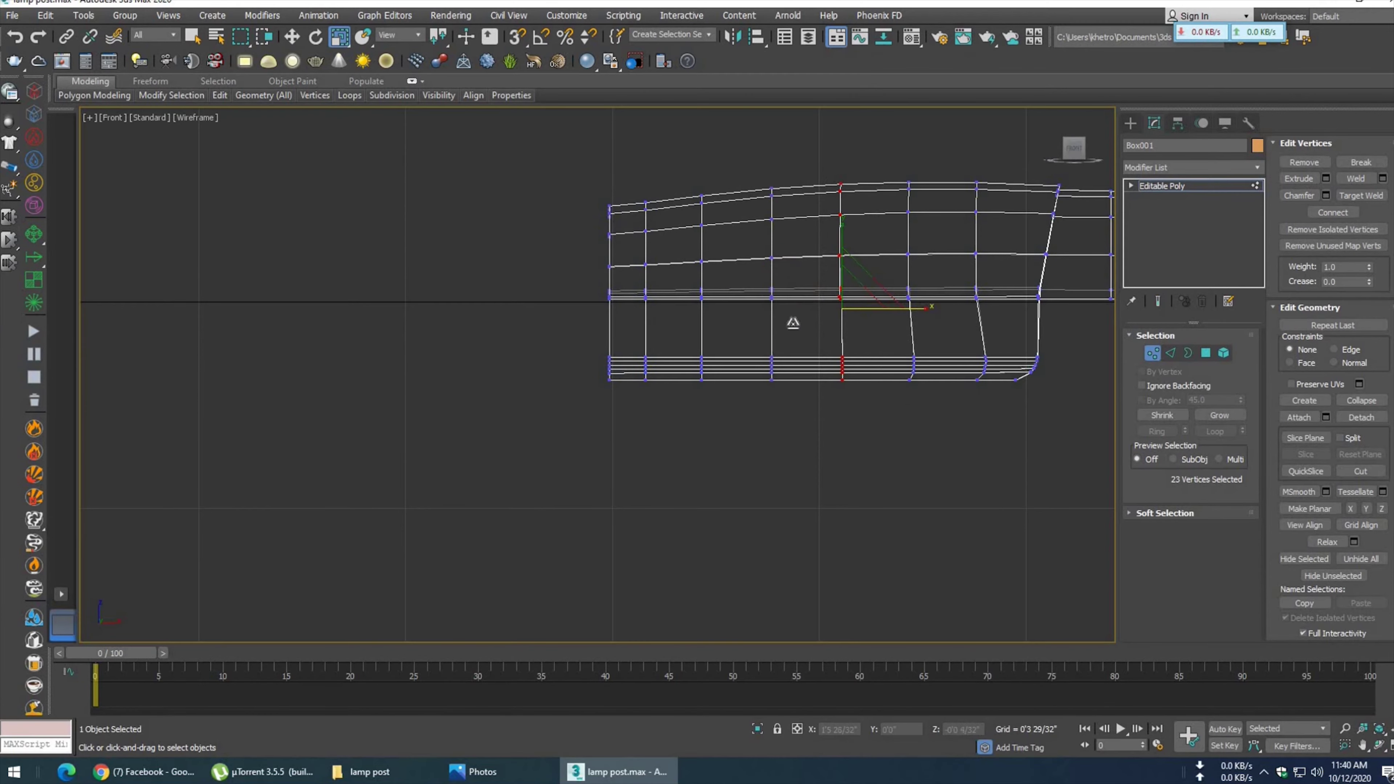
middle_drag(841, 416, 591, 374)
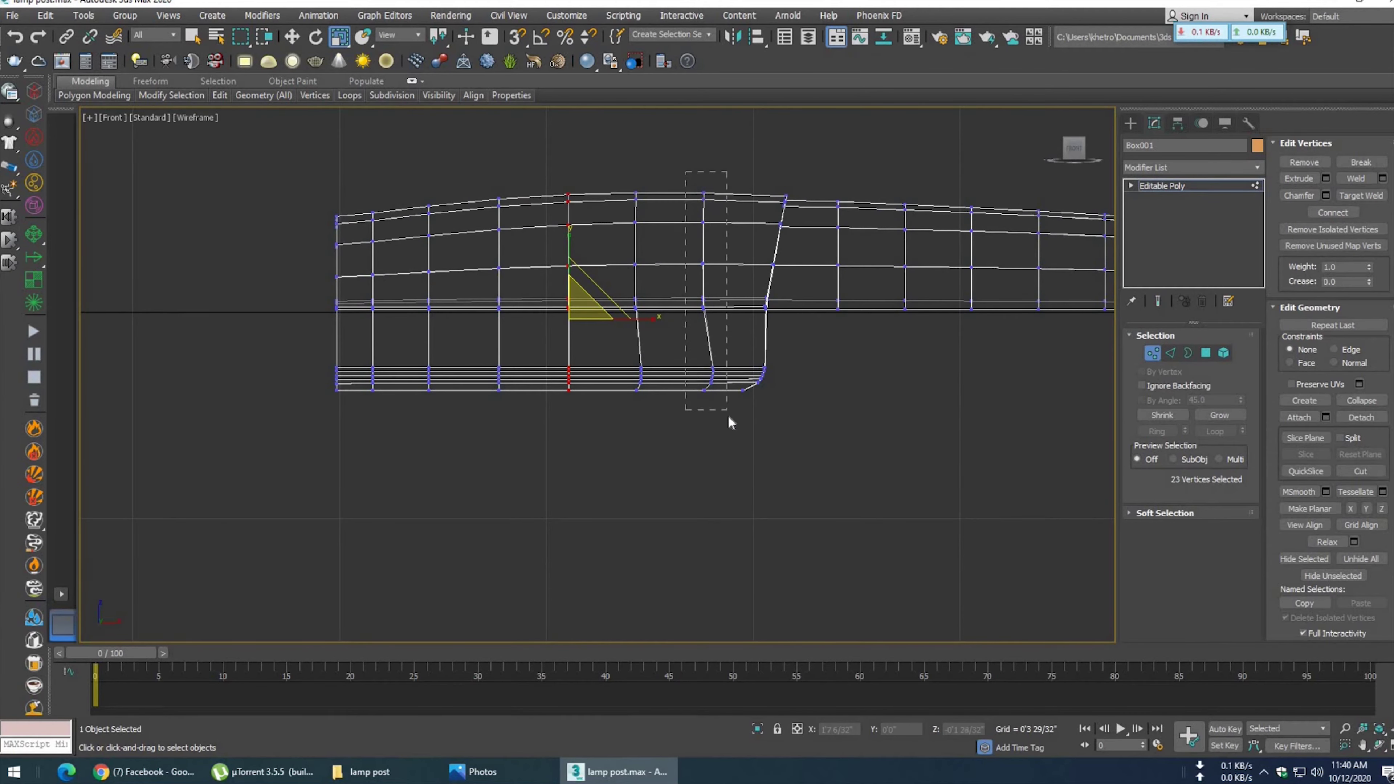
drag(728, 415, 728, 416)
key(F8)
drag(672, 456, 609, 176)
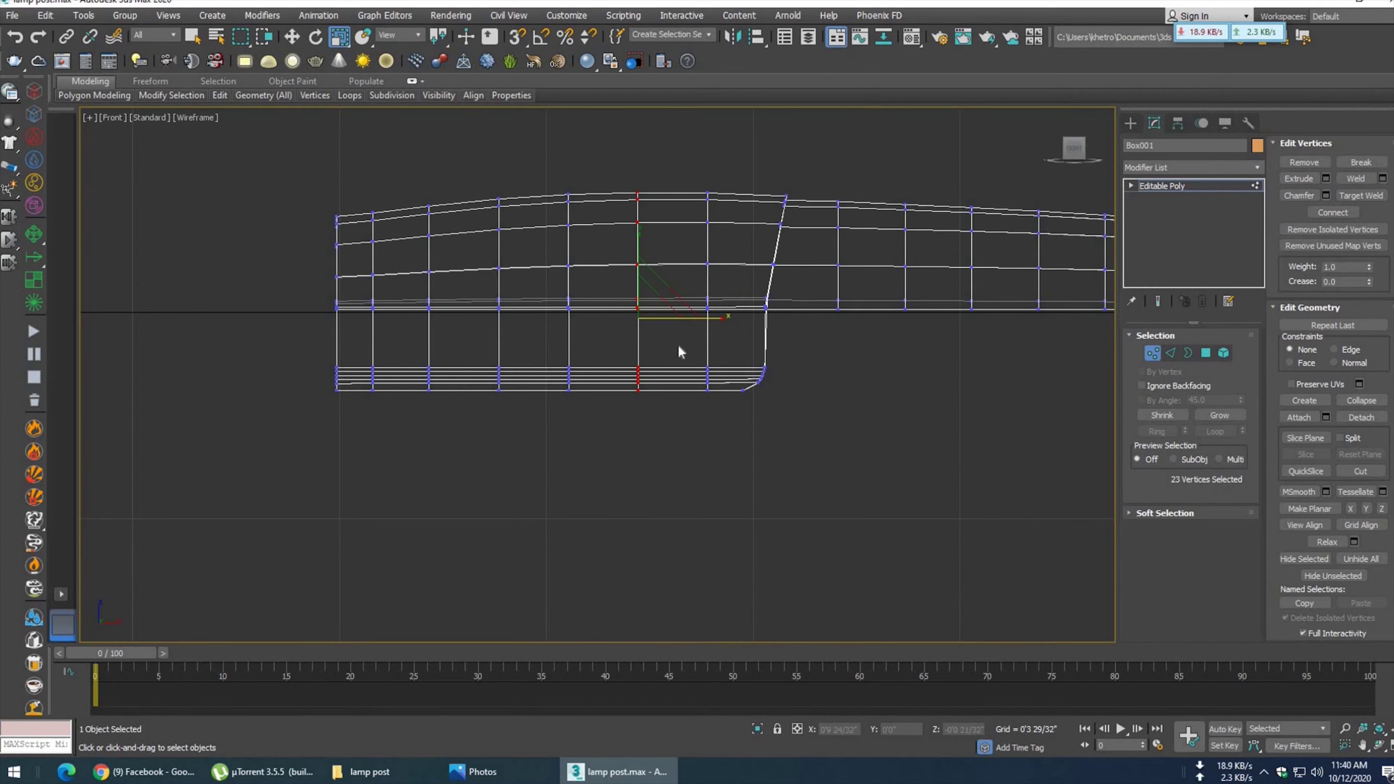
- Orbit the mesh in Perspective, compare it with the lamp photo, then reframe the Front view
key(p)
mouse_move(705, 433)
alt+middle_down()
mouse_move(834, 440)
mouse_move(747, 420)
mouse_move(672, 436)
mouse_move(658, 456)
alt+middle_up()
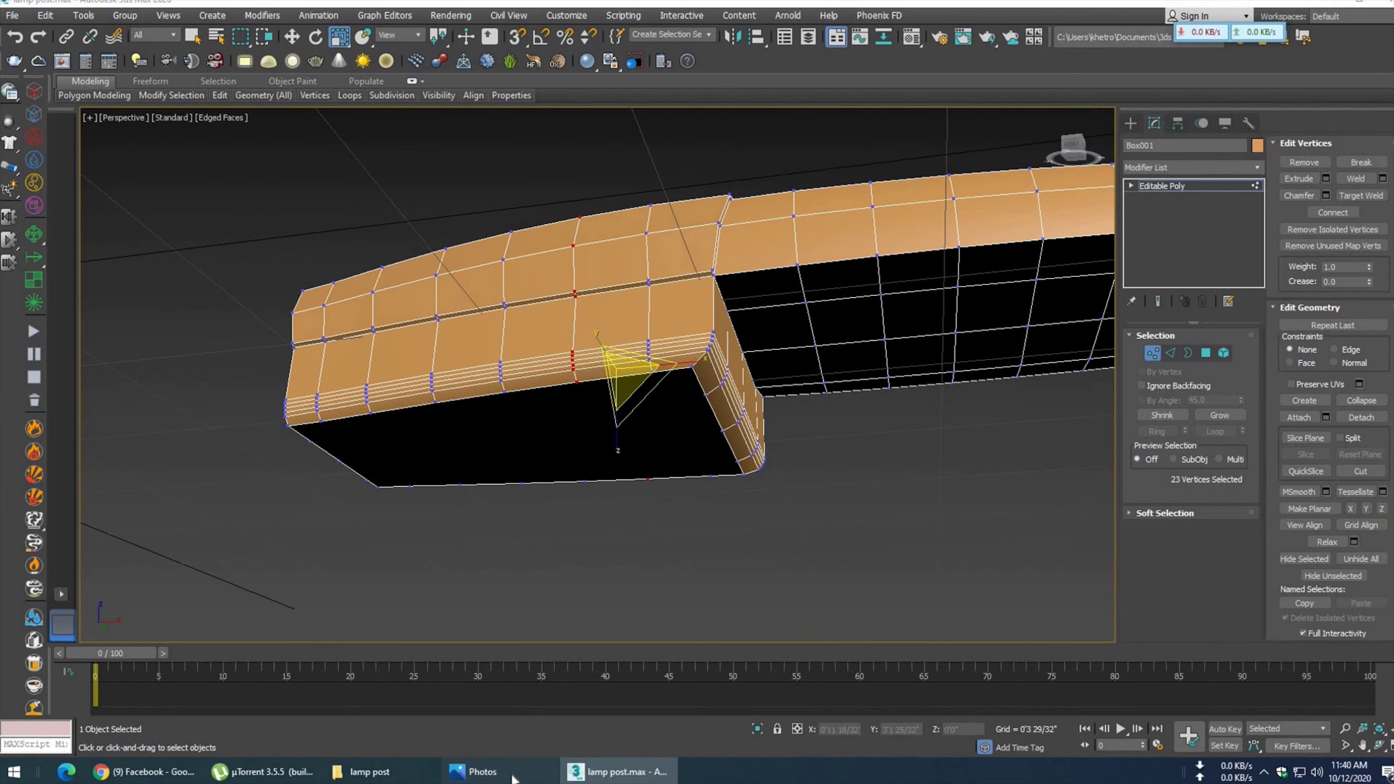
click(514, 774)
click(513, 774)
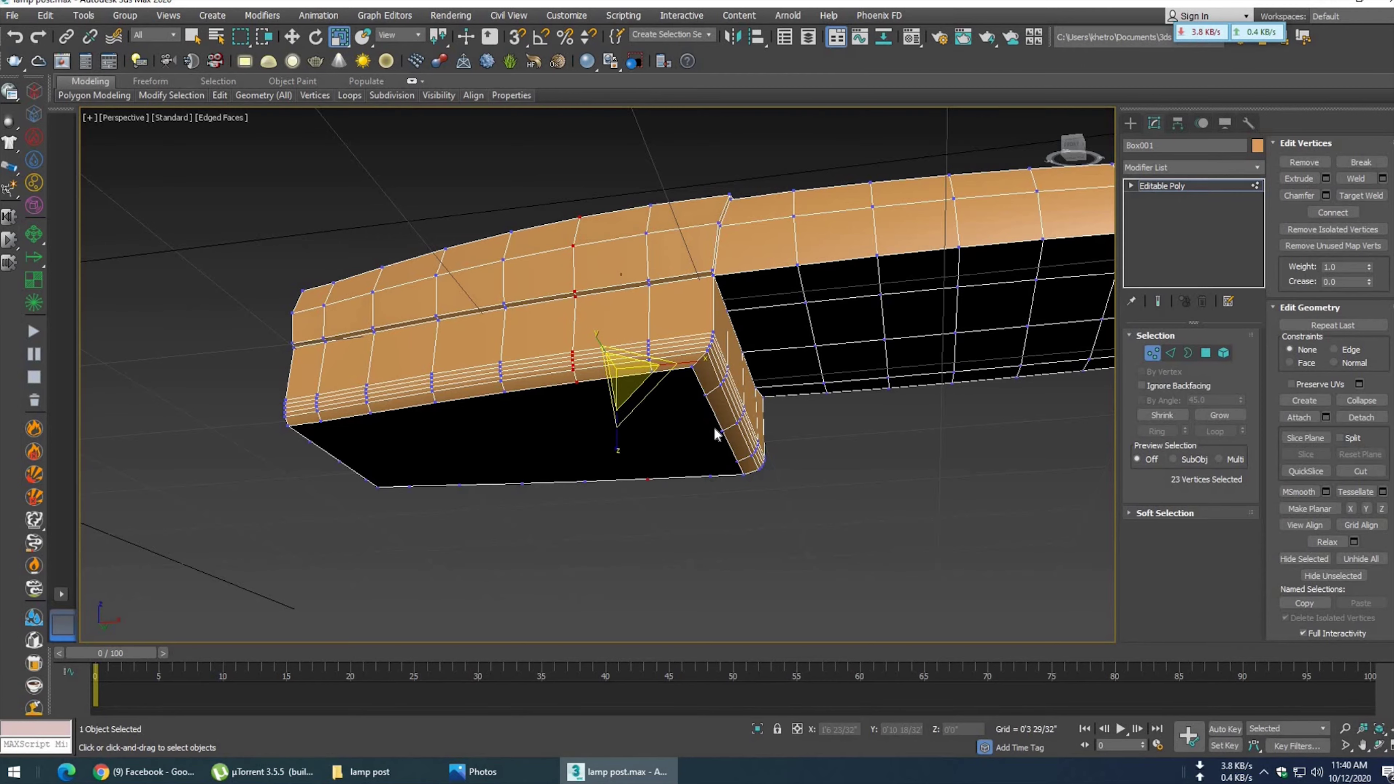
key(t)
key(f)
scroll(717, 431, up, 4)
middle_drag(717, 430, 730, 434)
- Move the rounded lower-corner vertices slightly left and rotate them to test the angle
drag(792, 476, 794, 478)
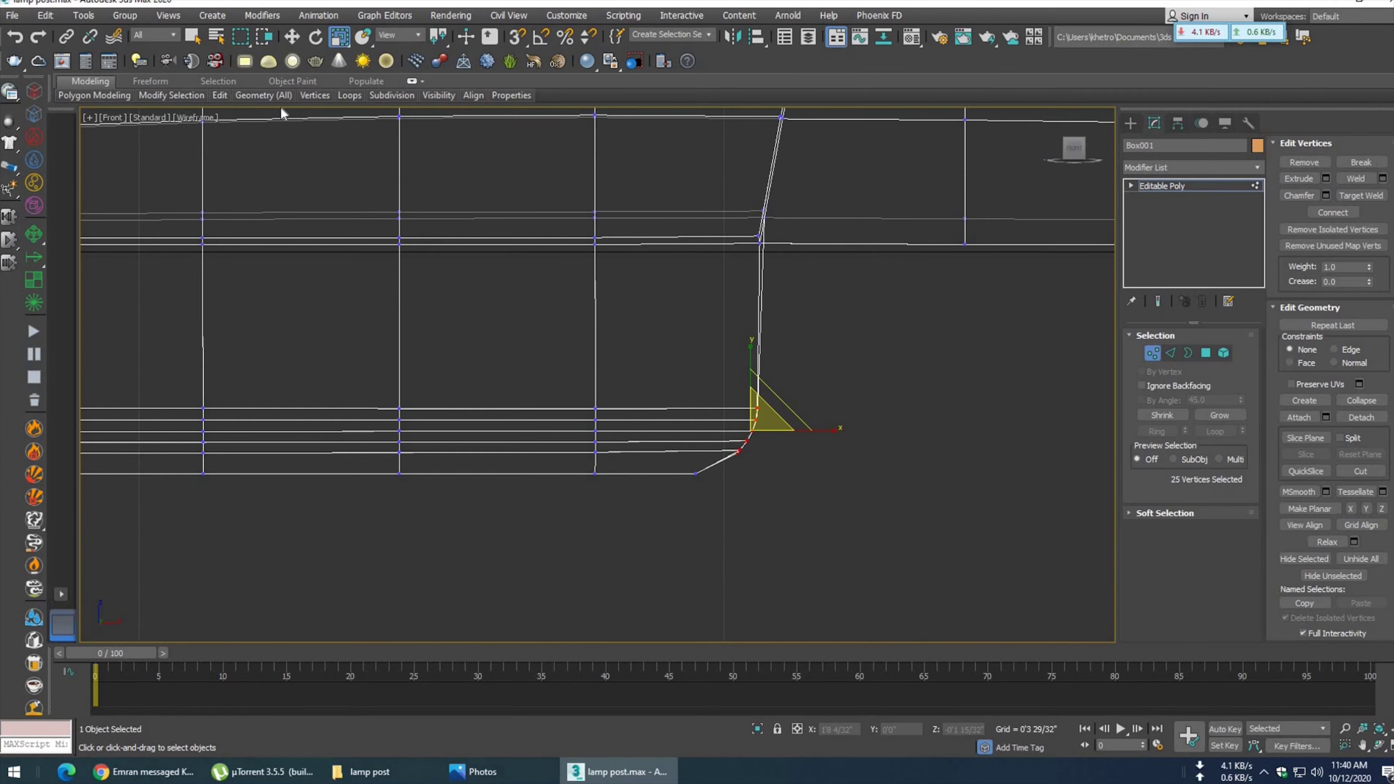
key(w)
drag(784, 430, 774, 427)
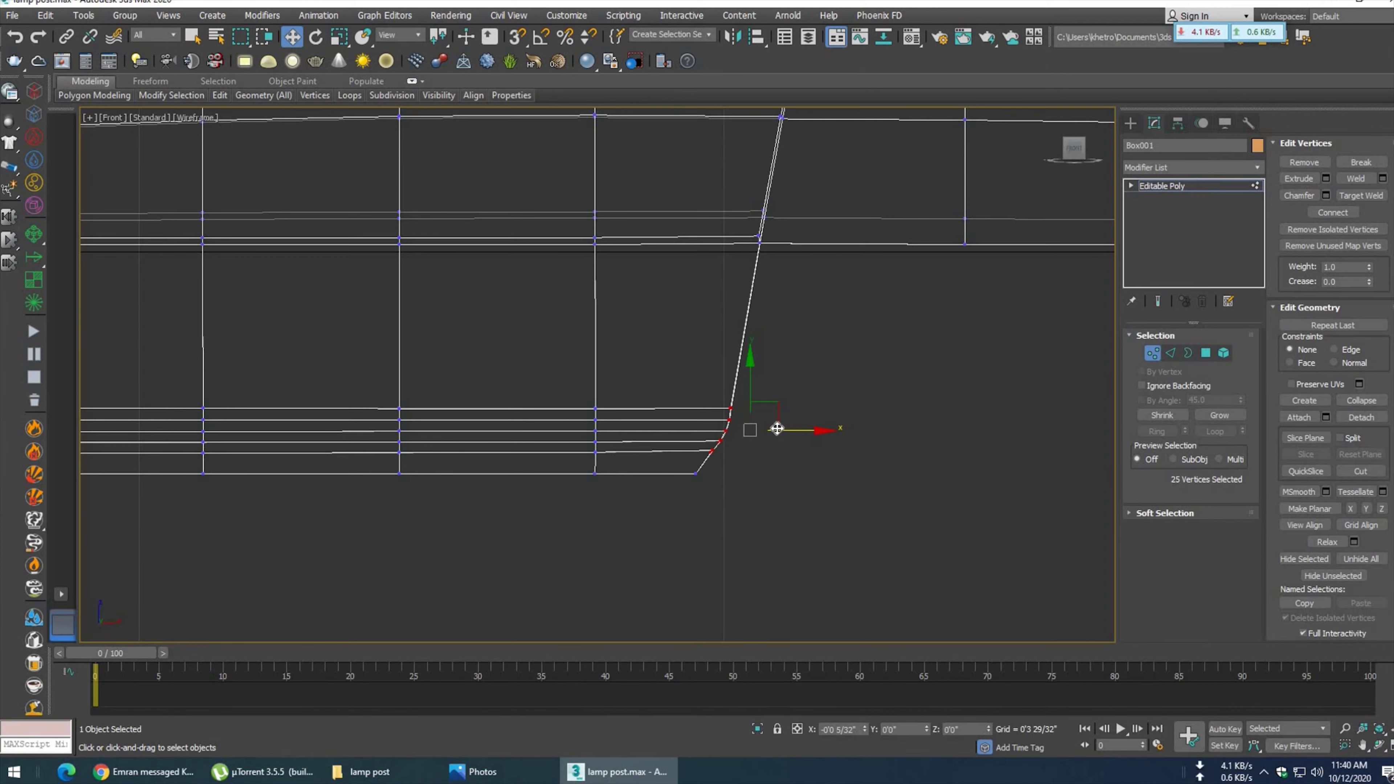
key(e)
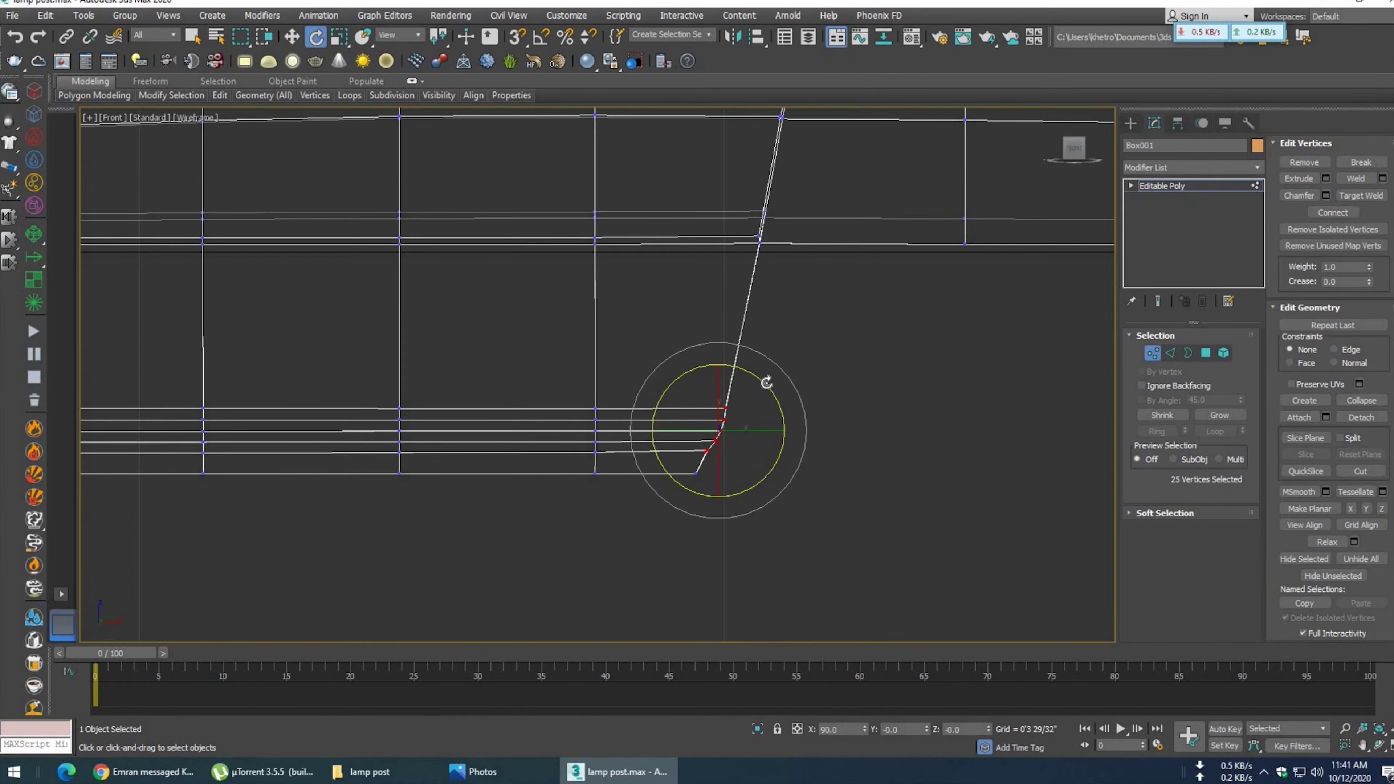
drag(762, 377, 769, 385)
- Reselect the five curved-corner vertices and shift the top corner vertex slightly right
scroll(715, 492, up, 5)
click(659, 363)
mouse_move(663, 353)
mouse_down()
mouse_move(703, 394)
mouse_move(750, 374)
mouse_up()
key(w)
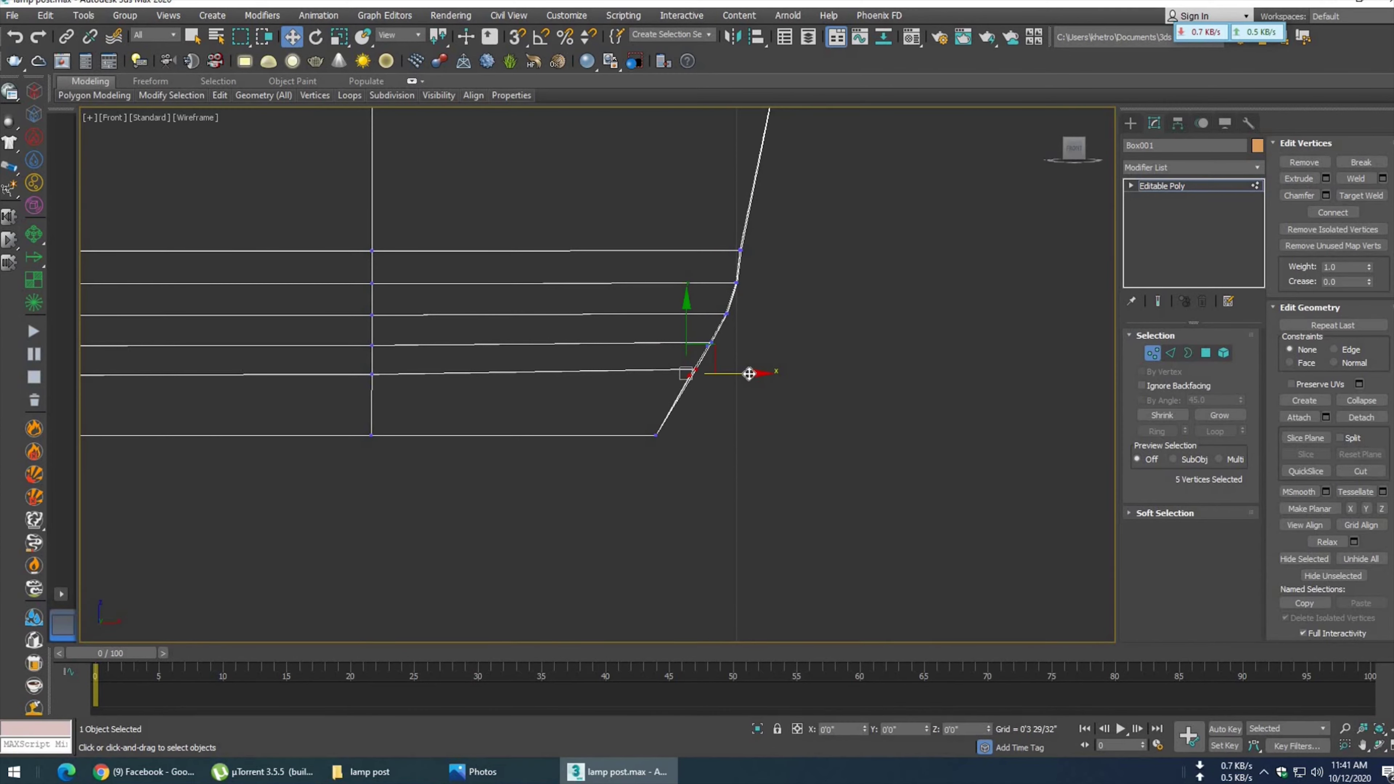
mouse_move(726, 238)
mouse_down()
mouse_move(757, 265)
mouse_move(791, 251)
mouse_up()
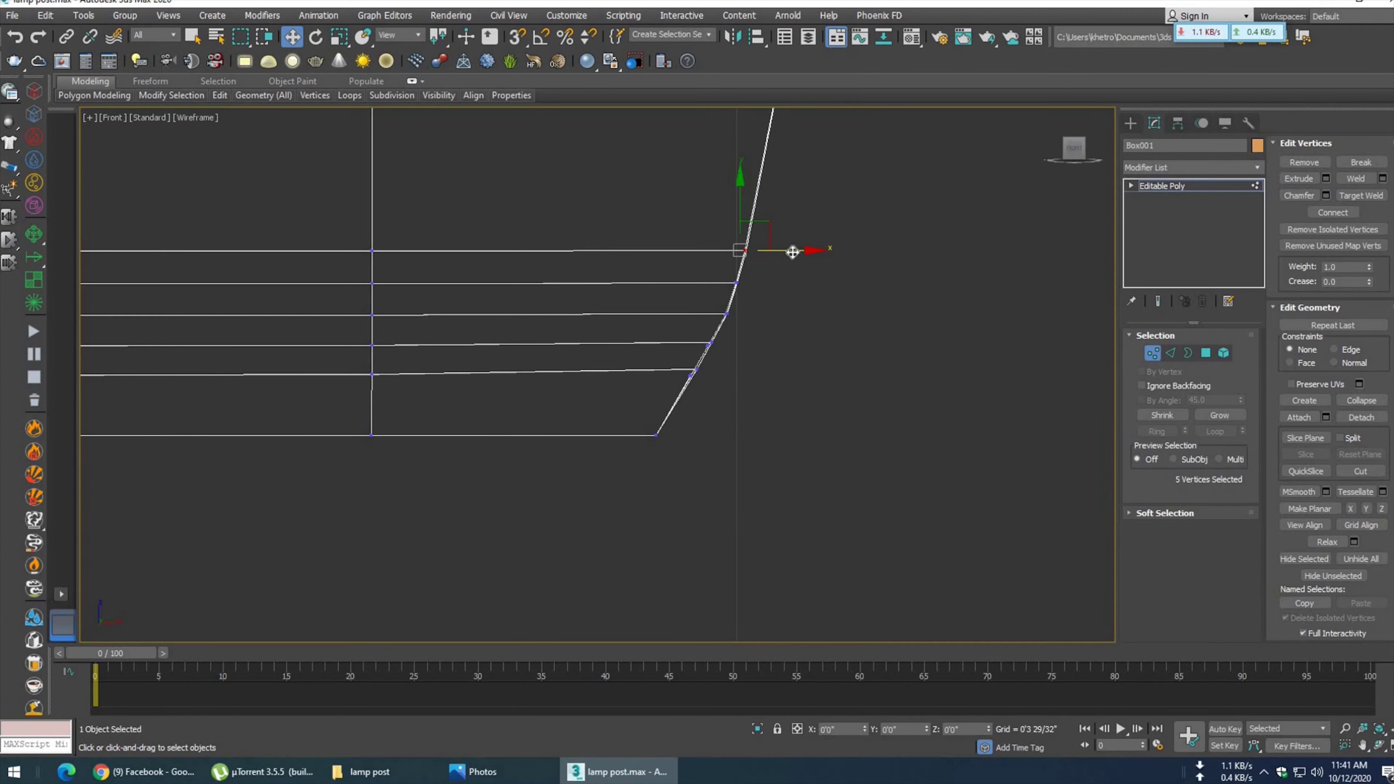
drag(756, 295, 725, 272)
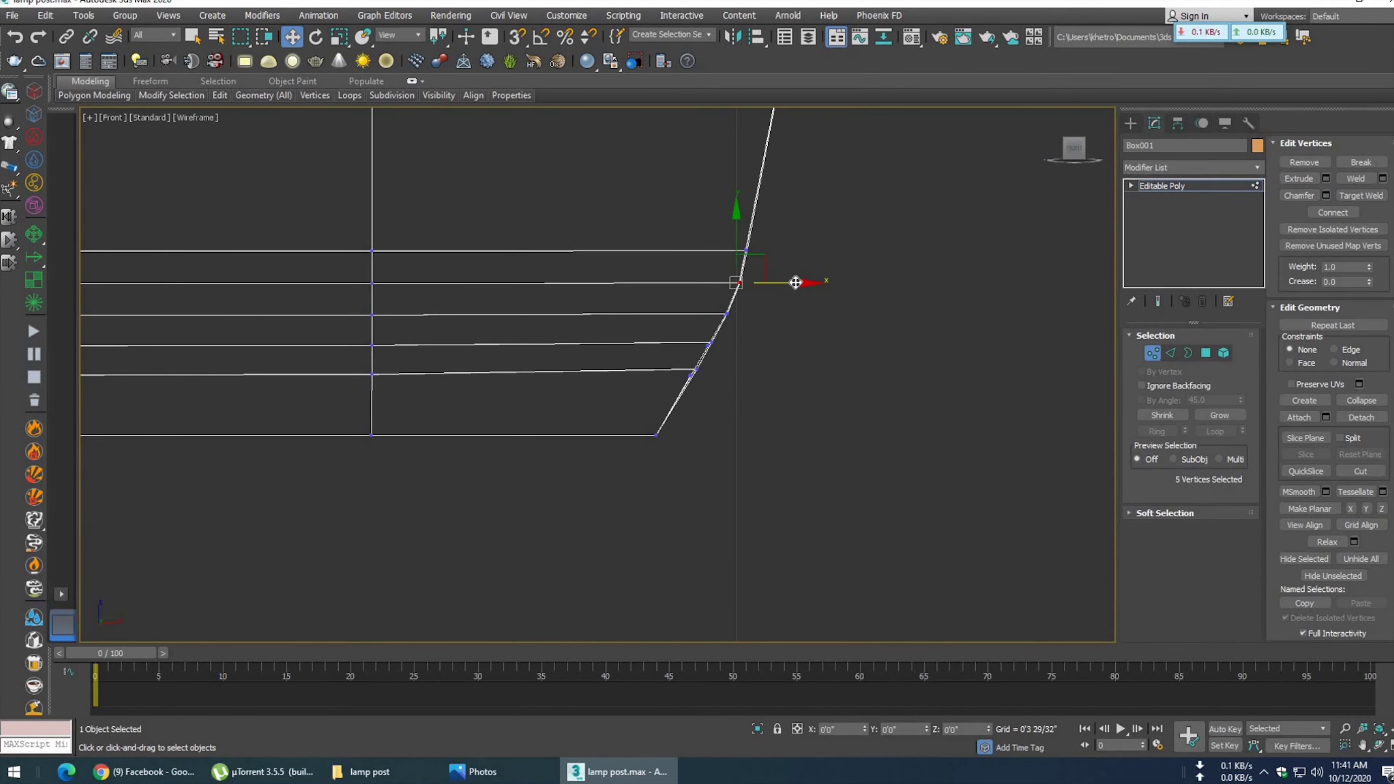
- Inspect the reshaped corner in Perspective, then compare it with the lamp-post reference photo
scroll(780, 371, down, 4)
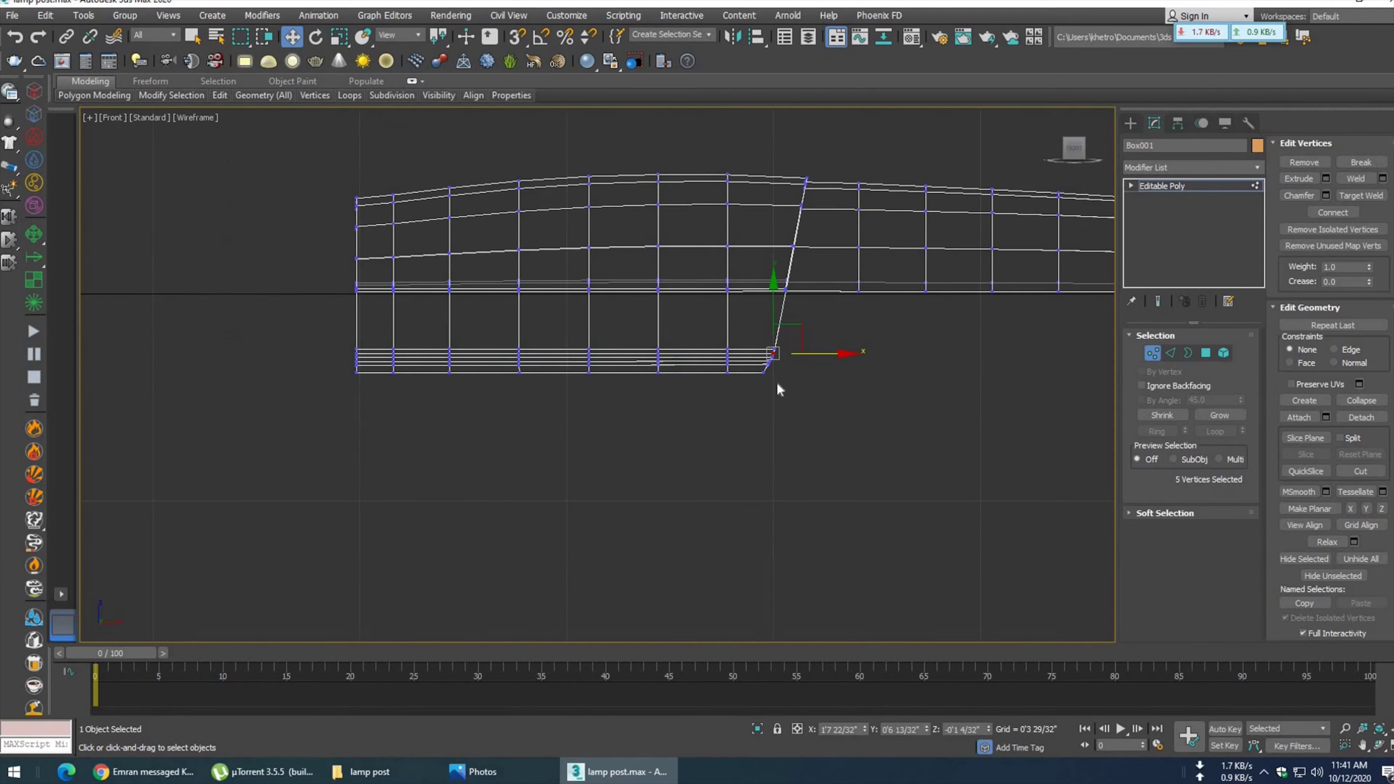
middle_drag(777, 383, 744, 419)
key(p)
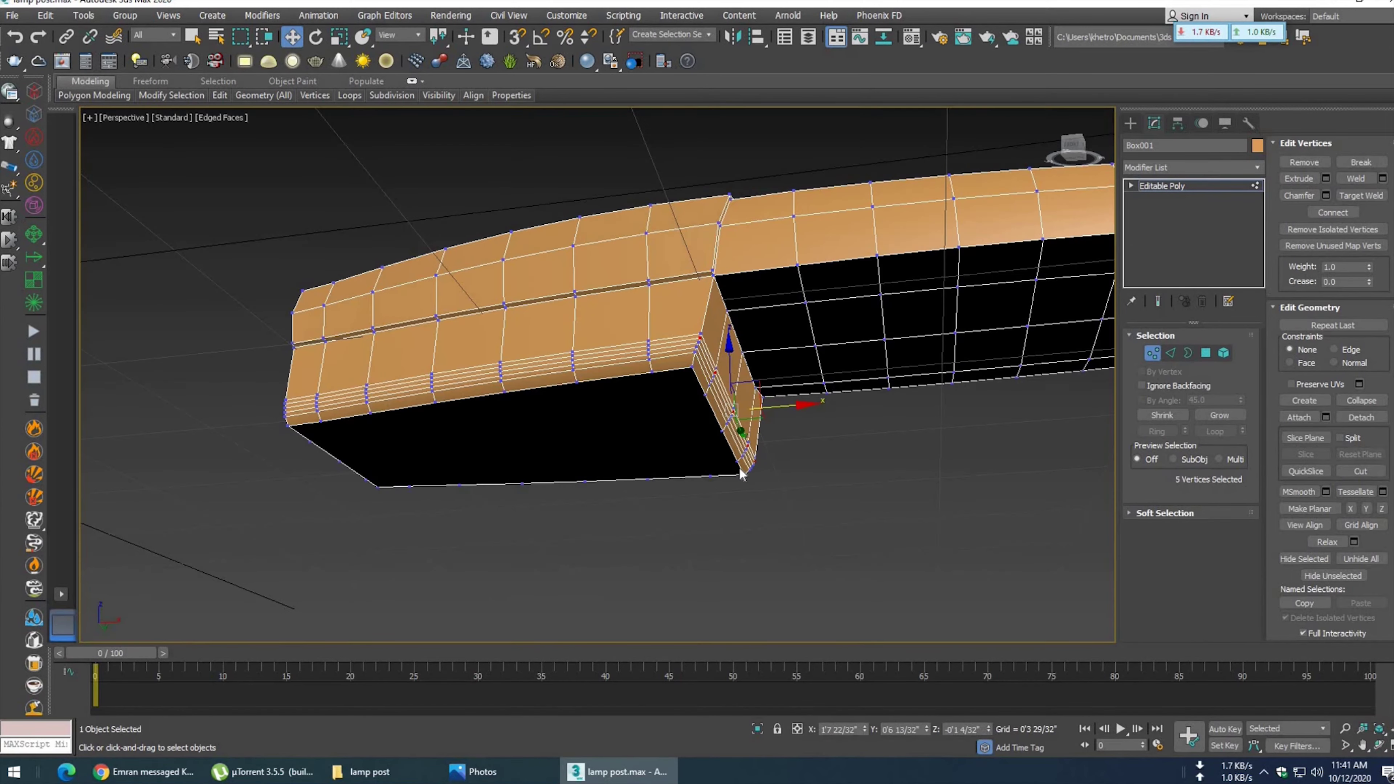
alt+middle_drag(729, 466, 654, 387)
scroll(654, 387, up, 3)
scroll(654, 388, up, 2)
scroll(654, 388, down, 3)
alt+middle_drag(659, 387, 686, 392)
scroll(686, 392, up, 3)
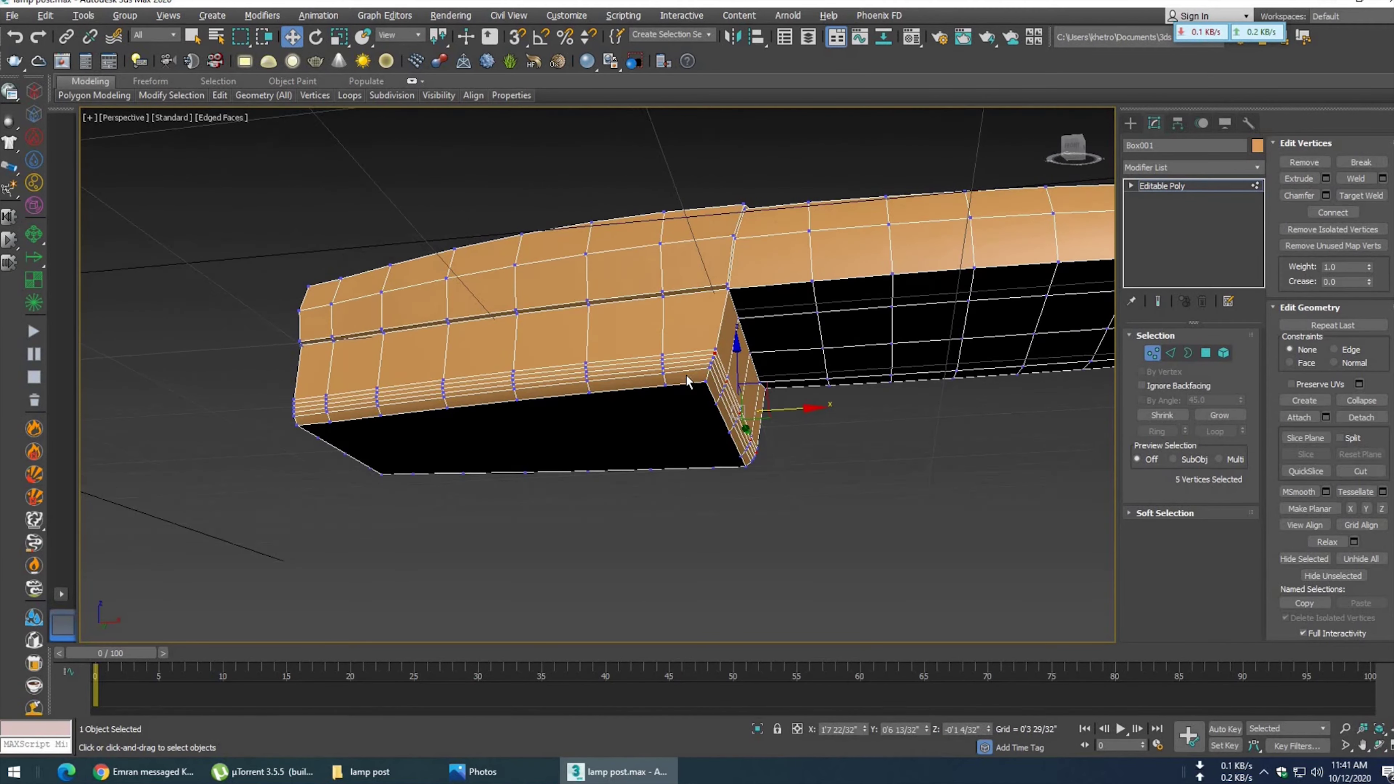
click(510, 775)
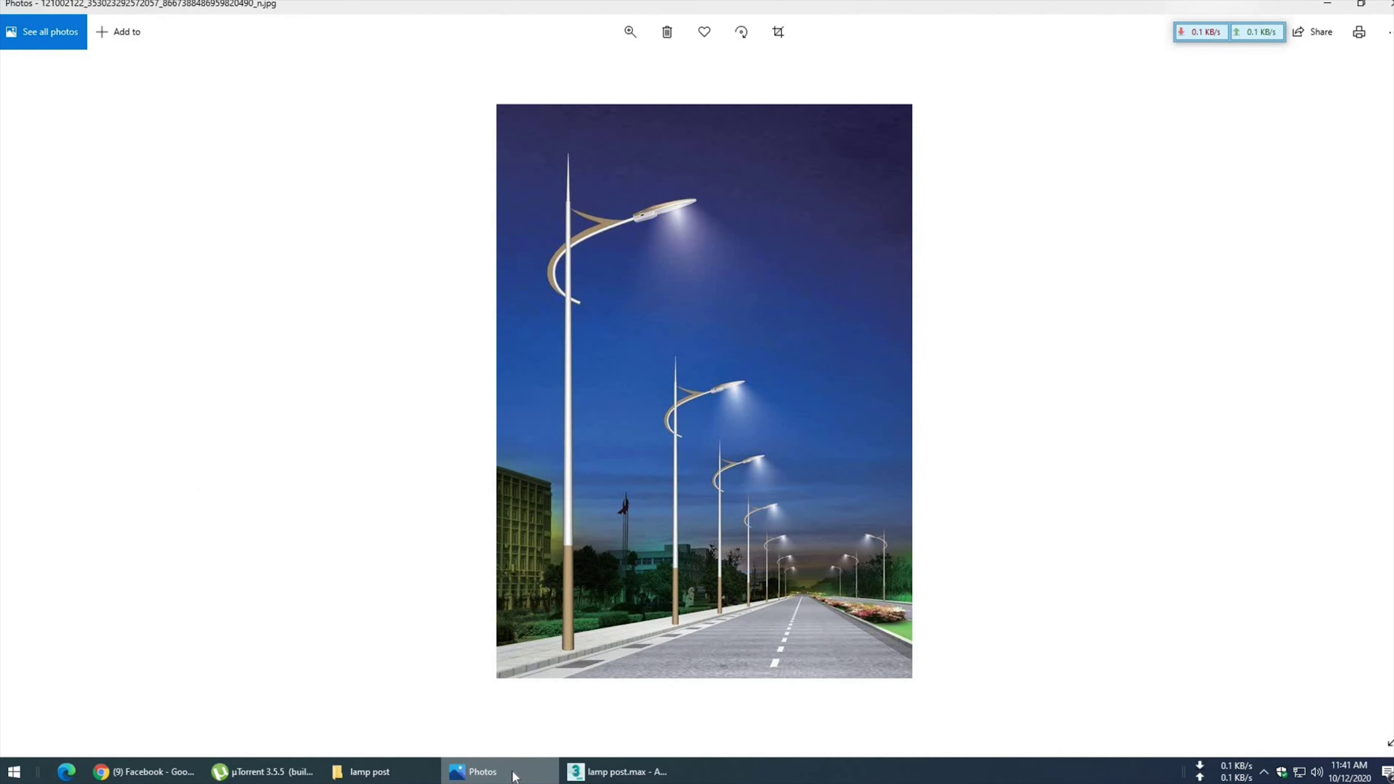
- Back in 3ds Max, hide edged faces, clear the vertex selection and return to object level
click(514, 775)
scroll(748, 508, down, 5)
alt+middle_drag(769, 570, 767, 564)
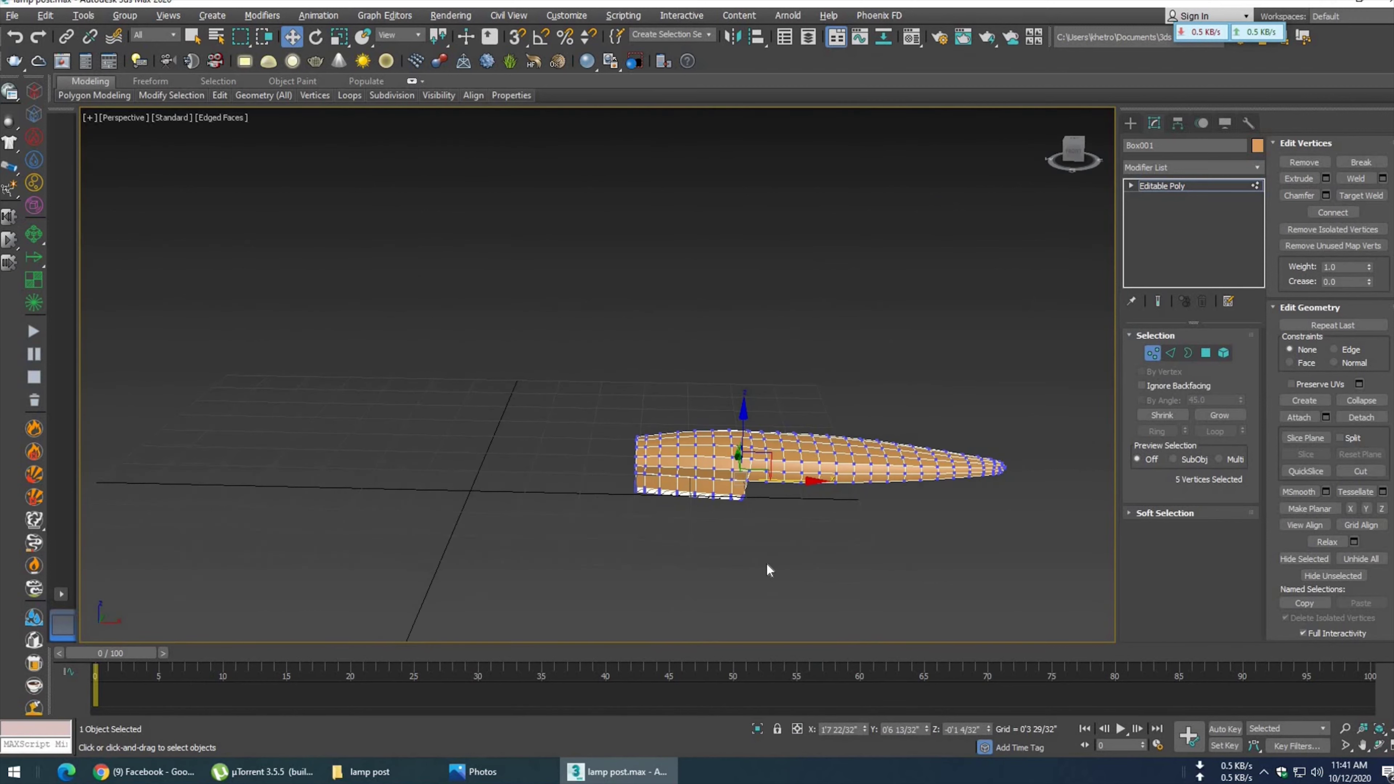
middle_drag(653, 440, 530, 321)
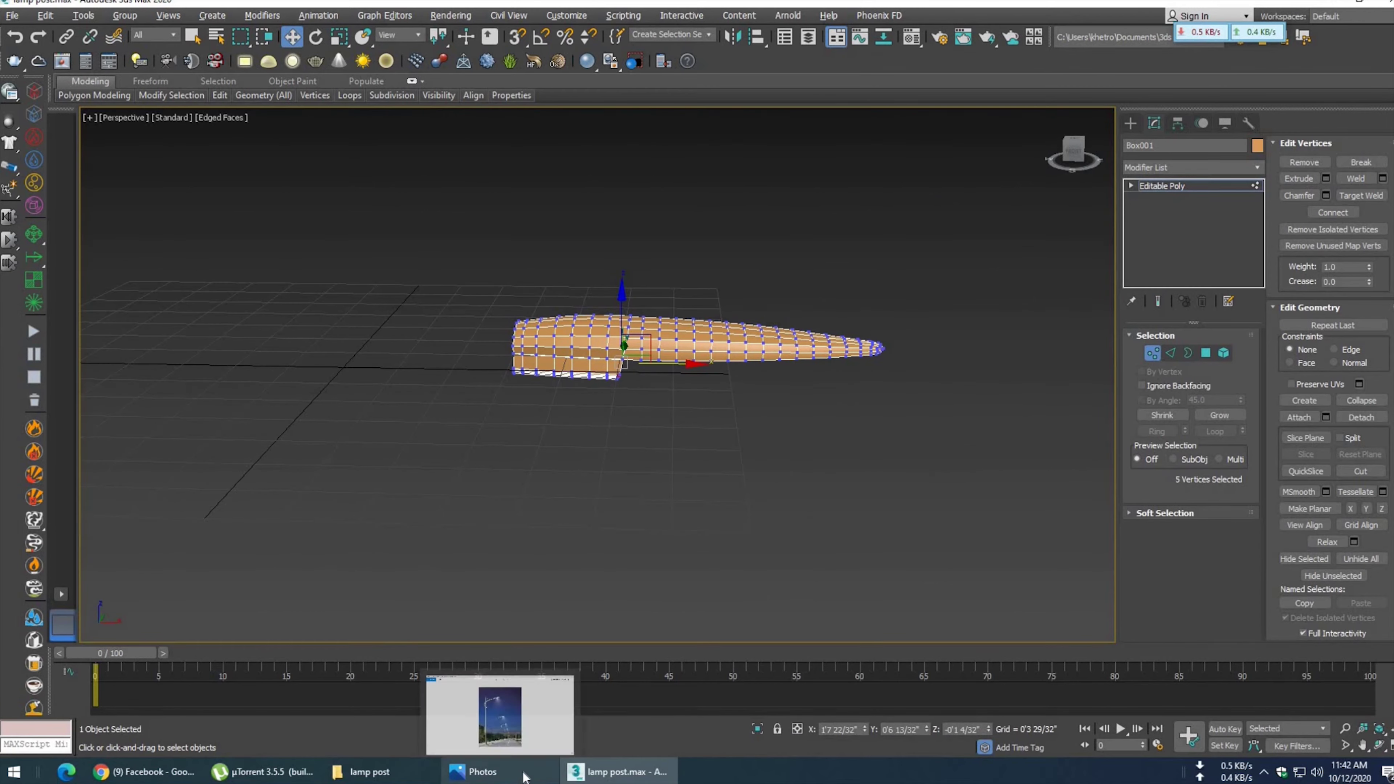
key(F4)
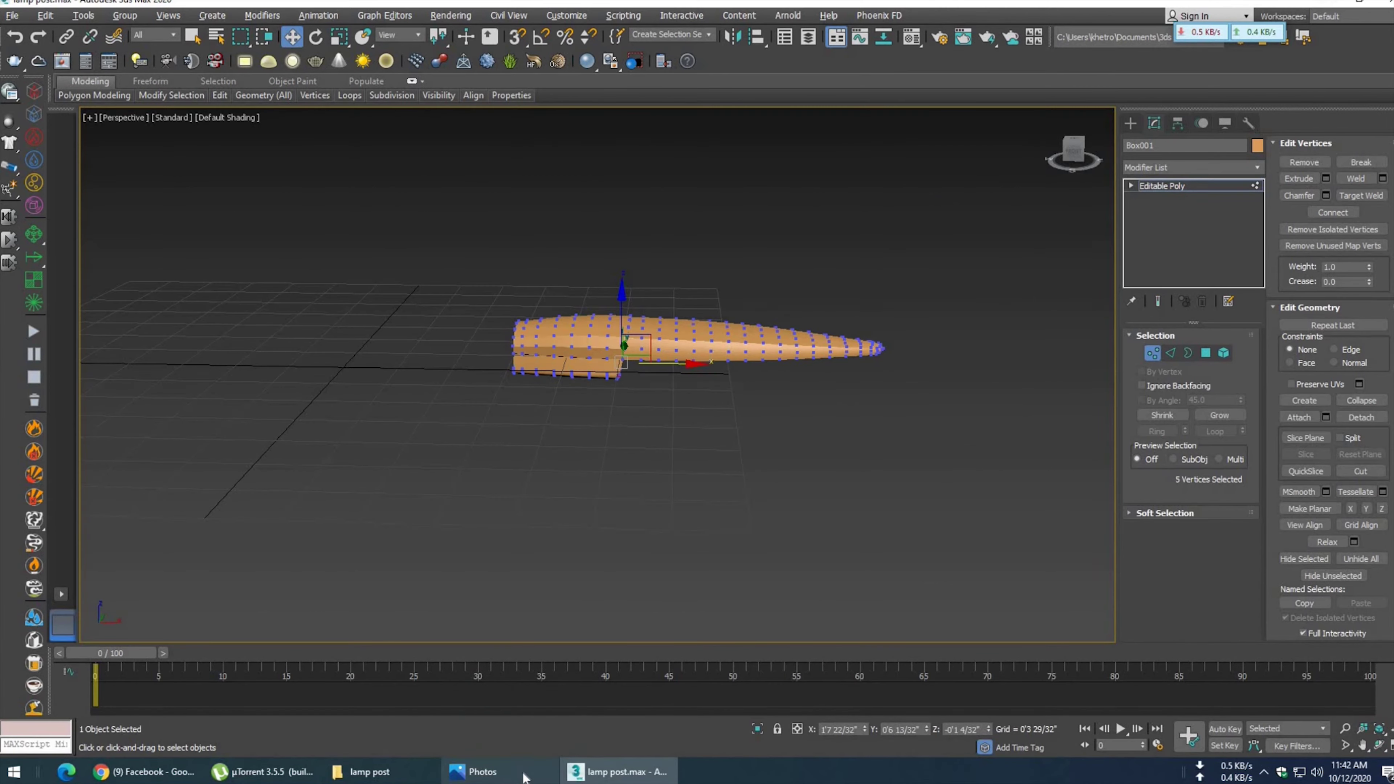
click(802, 512)
key(1)
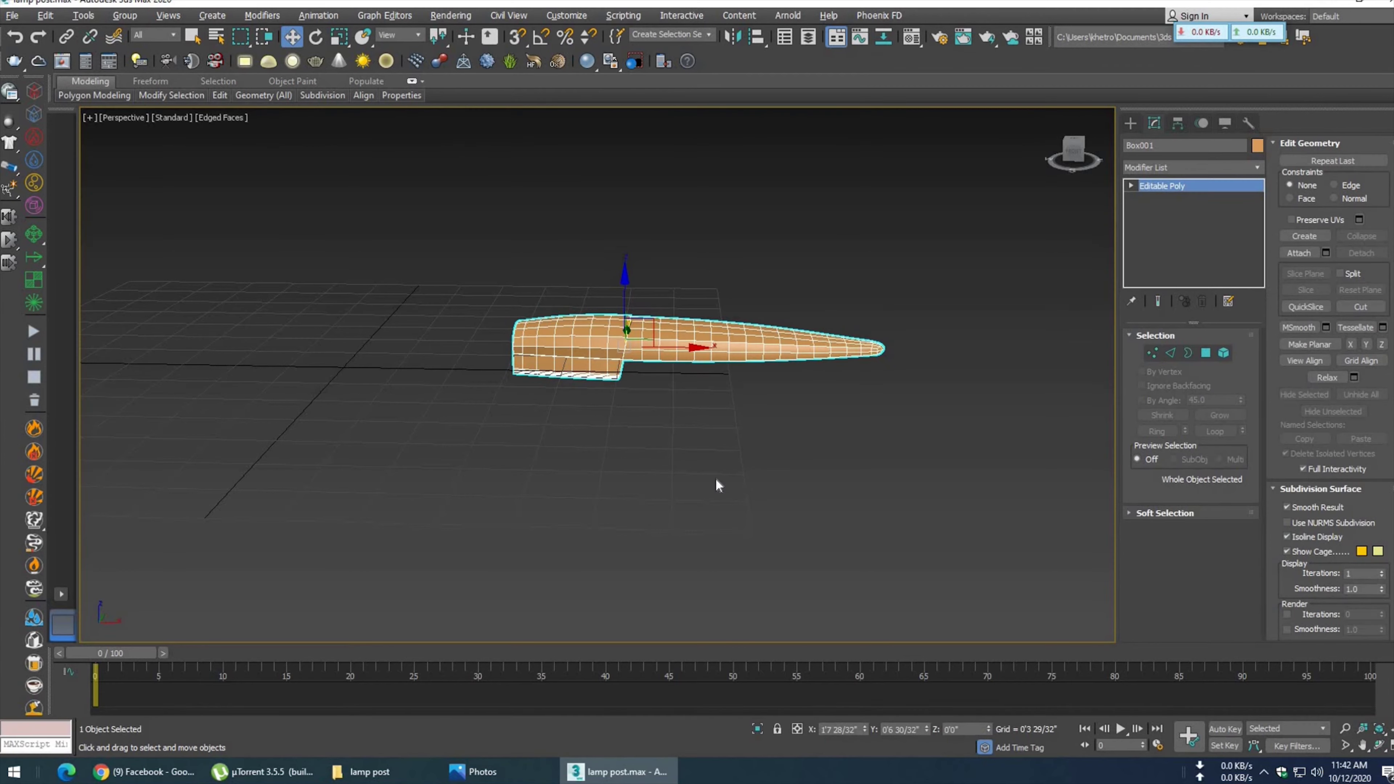
- Turn on Use NURMS Subdivision and orbit to inspect the smoothed lamp head
middle_drag(716, 484, 698, 460)
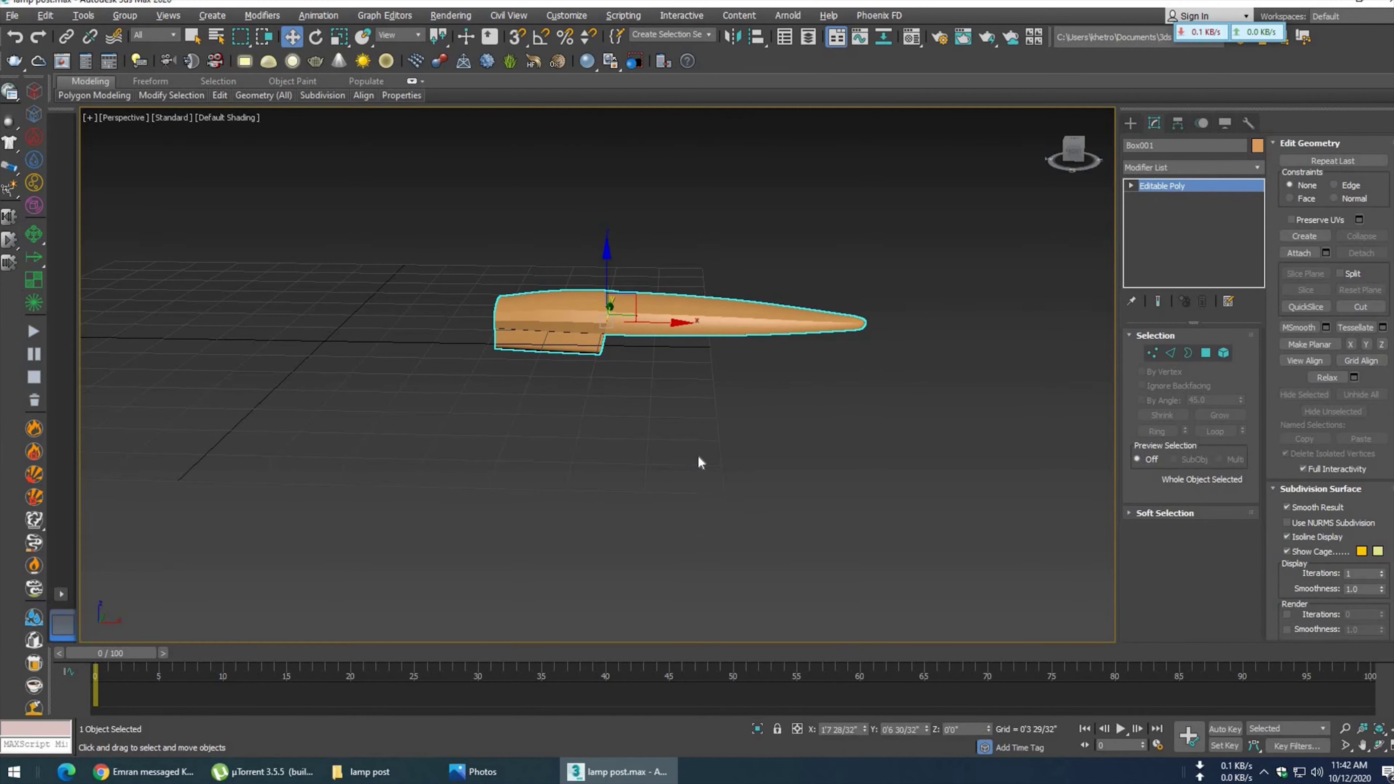
click(1288, 524)
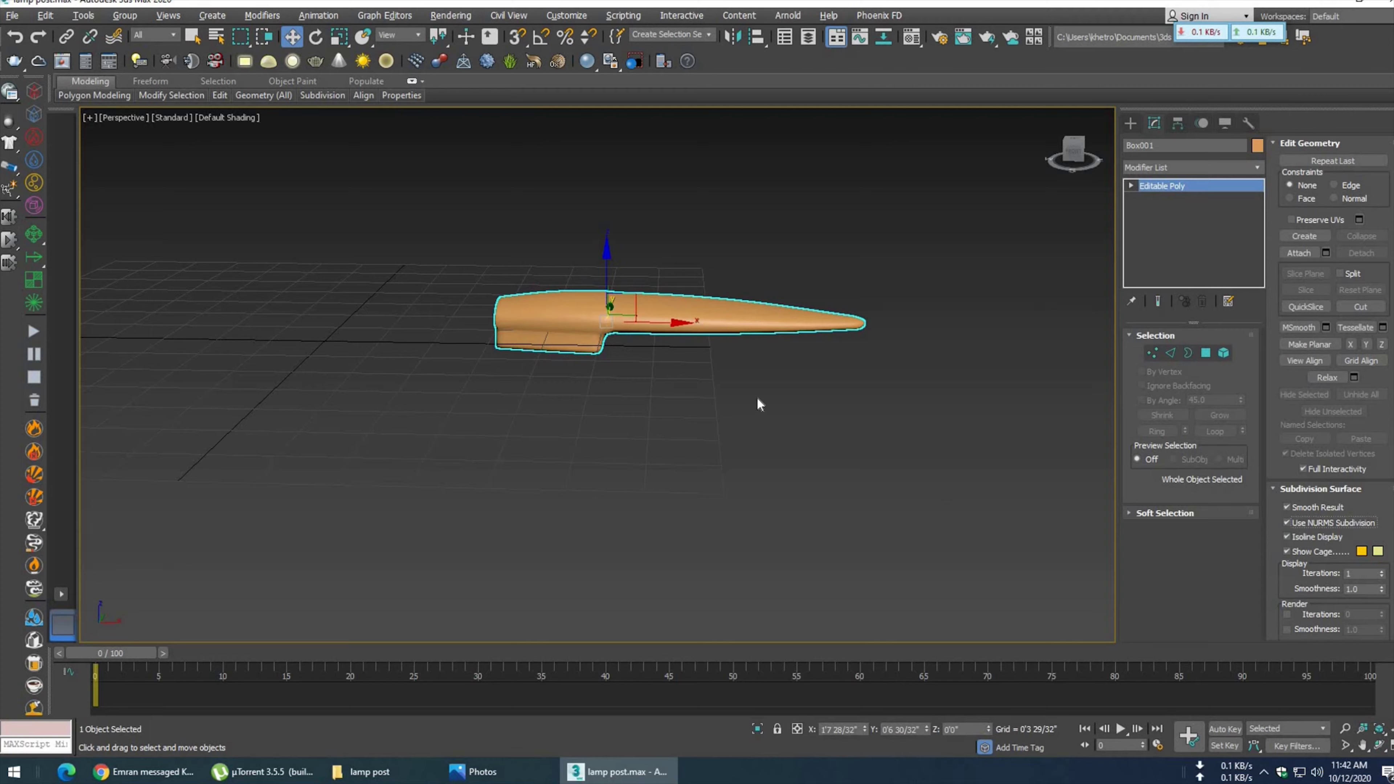
mouse_move(752, 410)
alt+middle_down()
mouse_move(619, 436)
mouse_move(815, 457)
mouse_move(824, 408)
mouse_move(565, 346)
mouse_move(495, 349)
mouse_move(495, 305)
alt+middle_up()
scroll(565, 347, up, 3)
- Turn NURMS smoothing off, show edged faces, and edit the mesh at Polygon level
key(ctrl+BackSpace)
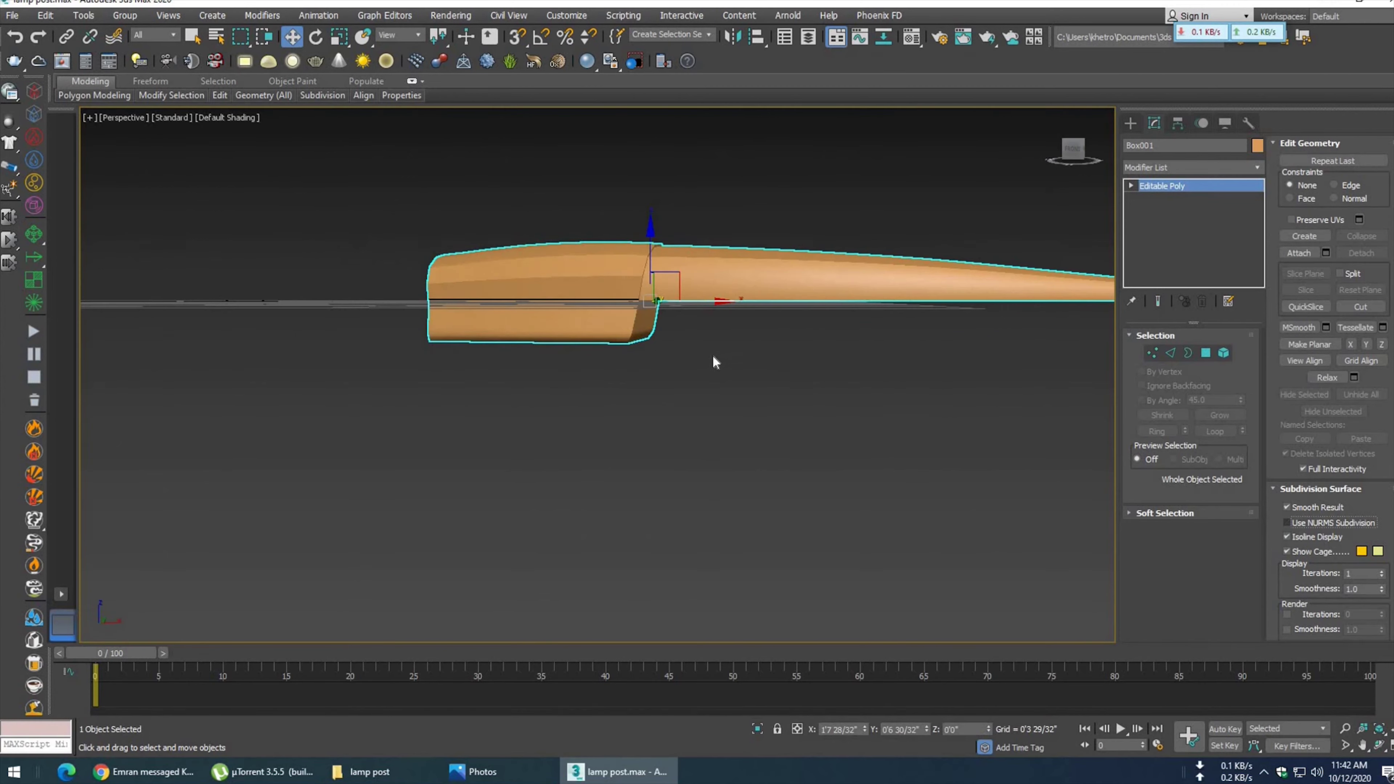
key(F4)
scroll(757, 361, up, 4)
scroll(719, 279, up, 2)
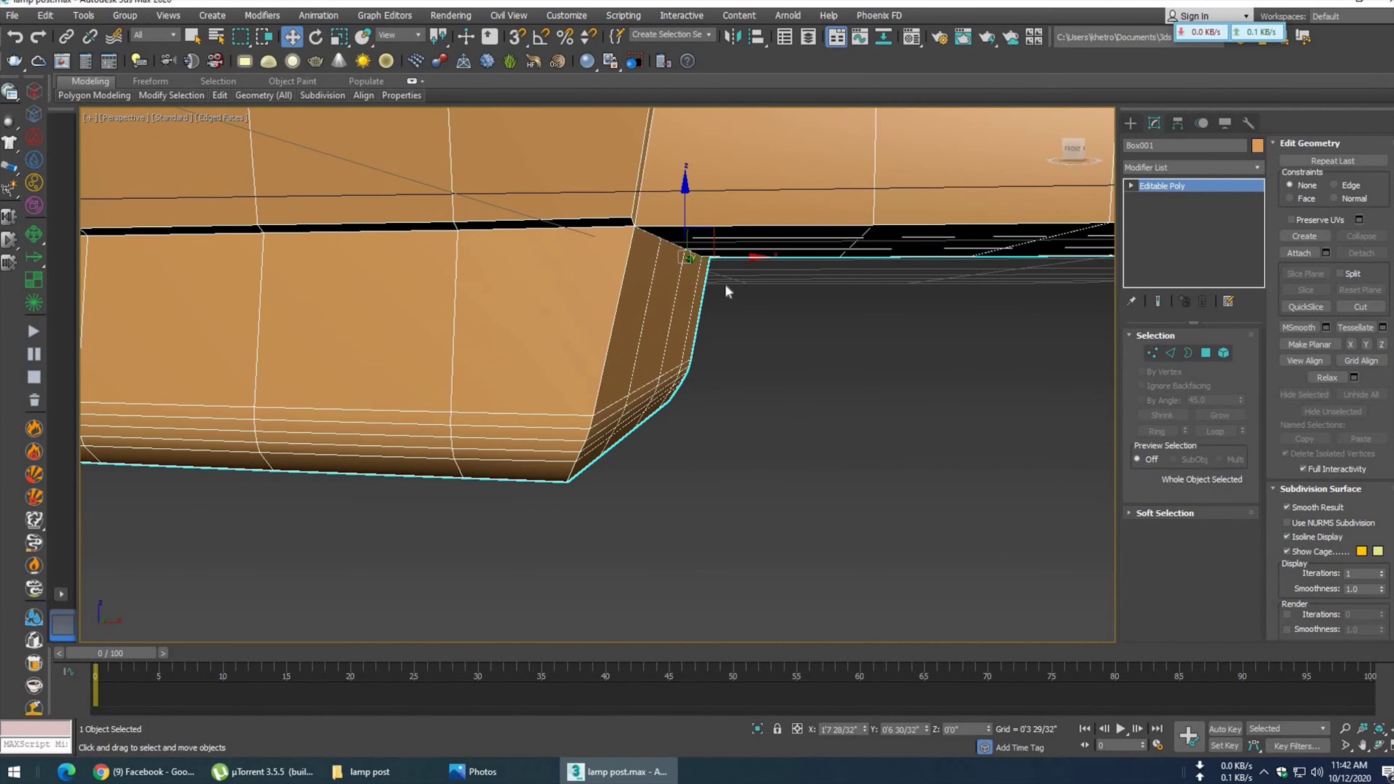
scroll(726, 291, down, 5)
mouse_move(722, 290)
alt+middle_down()
mouse_move(619, 342)
mouse_move(837, 345)
mouse_move(647, 406)
mouse_move(669, 414)
alt+middle_up()
scroll(825, 340, down, 3)
scroll(647, 437, up, 2)
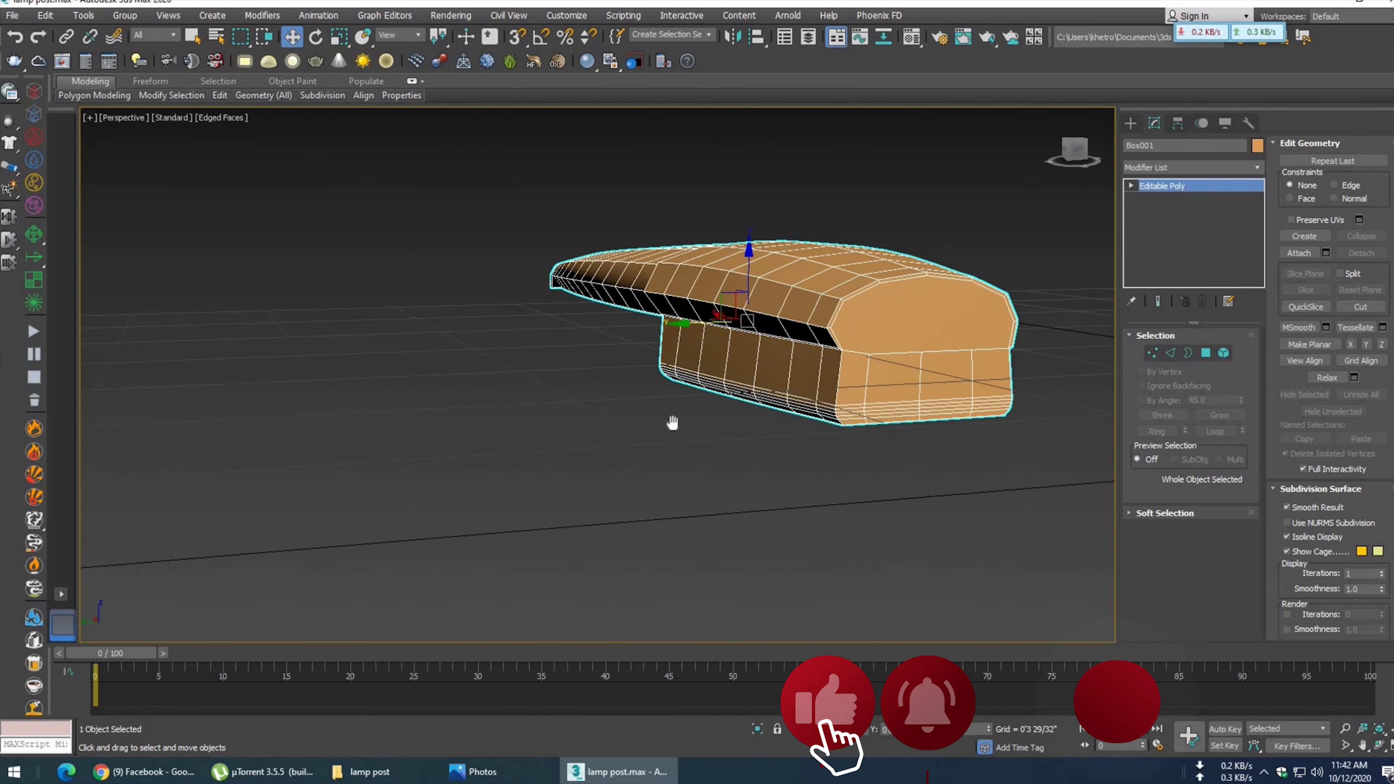
scroll(692, 430, up, 2)
scroll(692, 430, up, 2)
scroll(690, 426, up, 1)
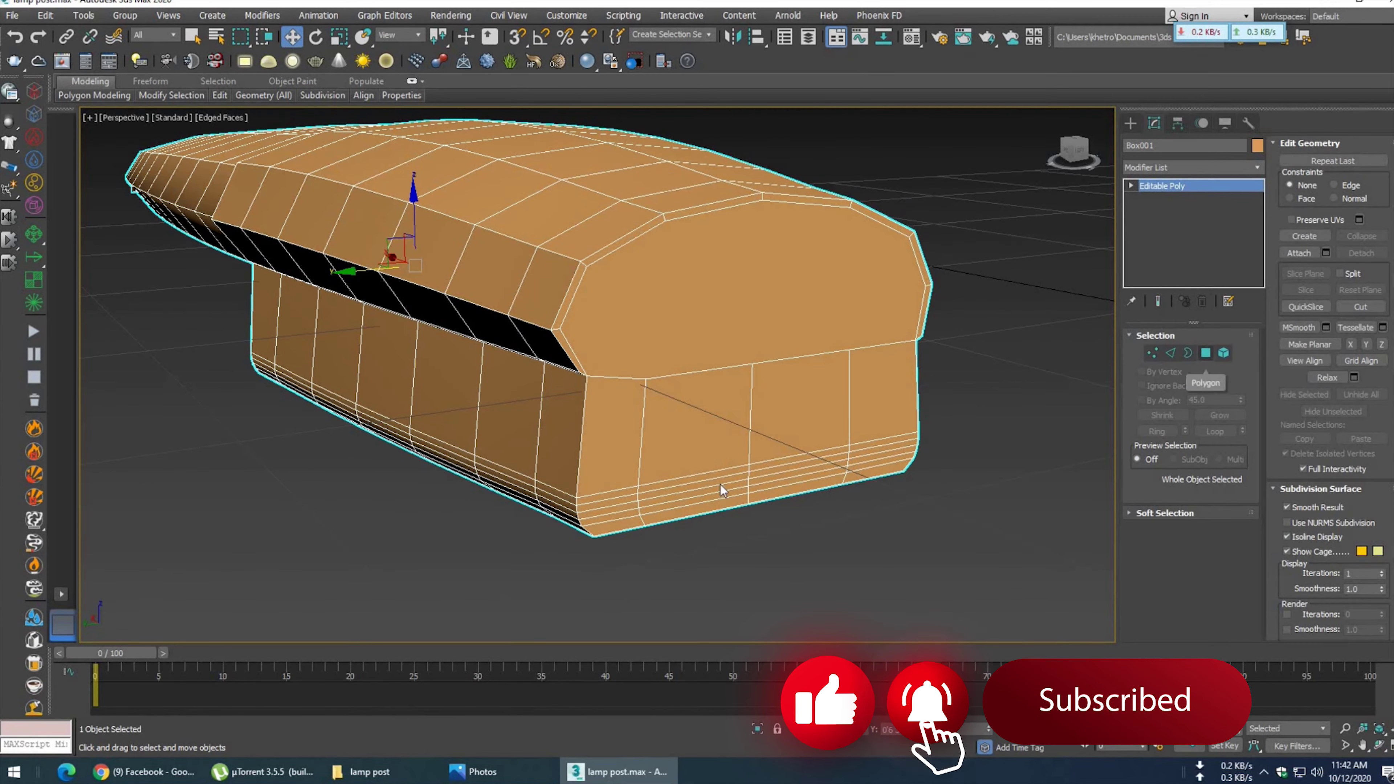
key(4)
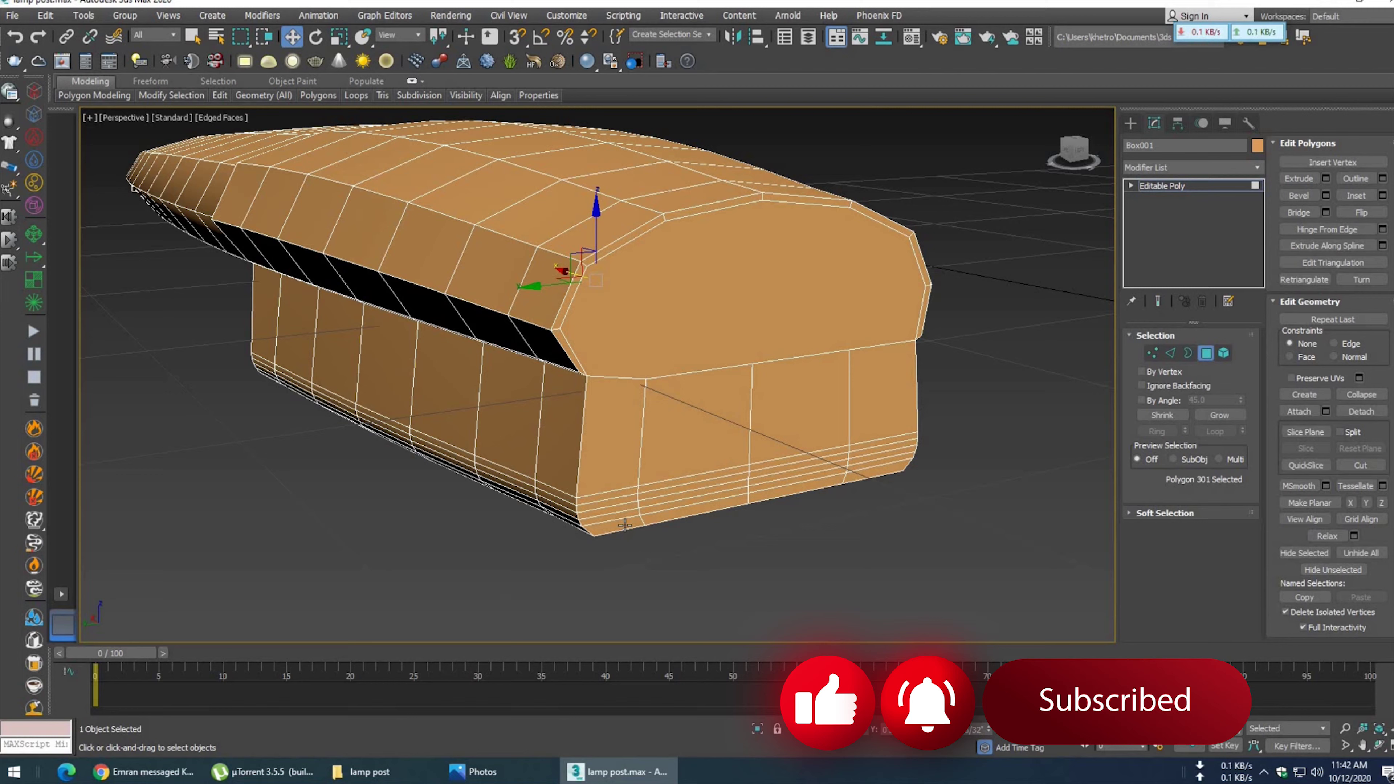
- Select the end-cap front faces plus the thin bottom, side and top strip faces
click(623, 523)
scroll(623, 519, up, 2)
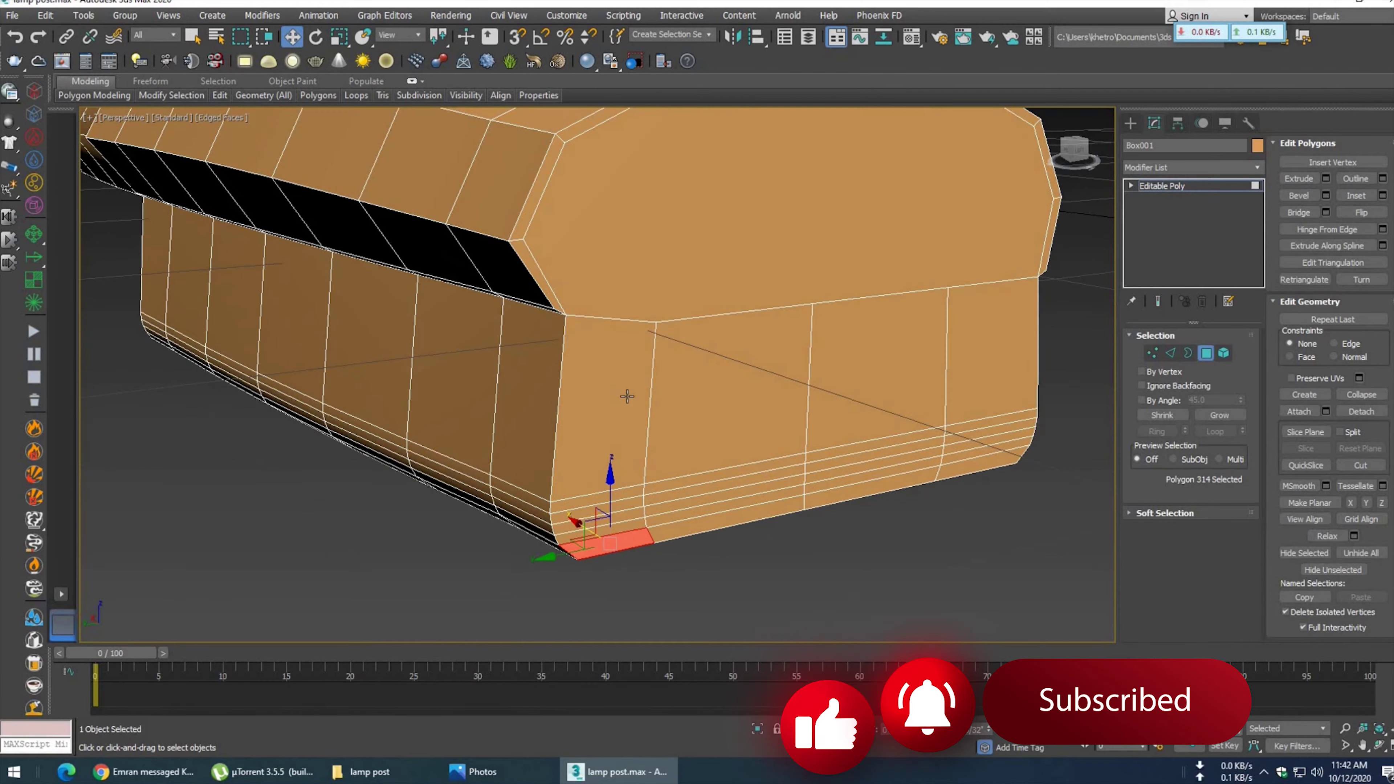
ctrl+click(625, 395)
ctrl+click(730, 401)
ctrl+click(878, 385)
ctrl+click(990, 357)
ctrl+click(988, 425)
ctrl+click(873, 448)
ctrl+click(724, 474)
ctrl+click(620, 506)
ctrl+click(614, 516)
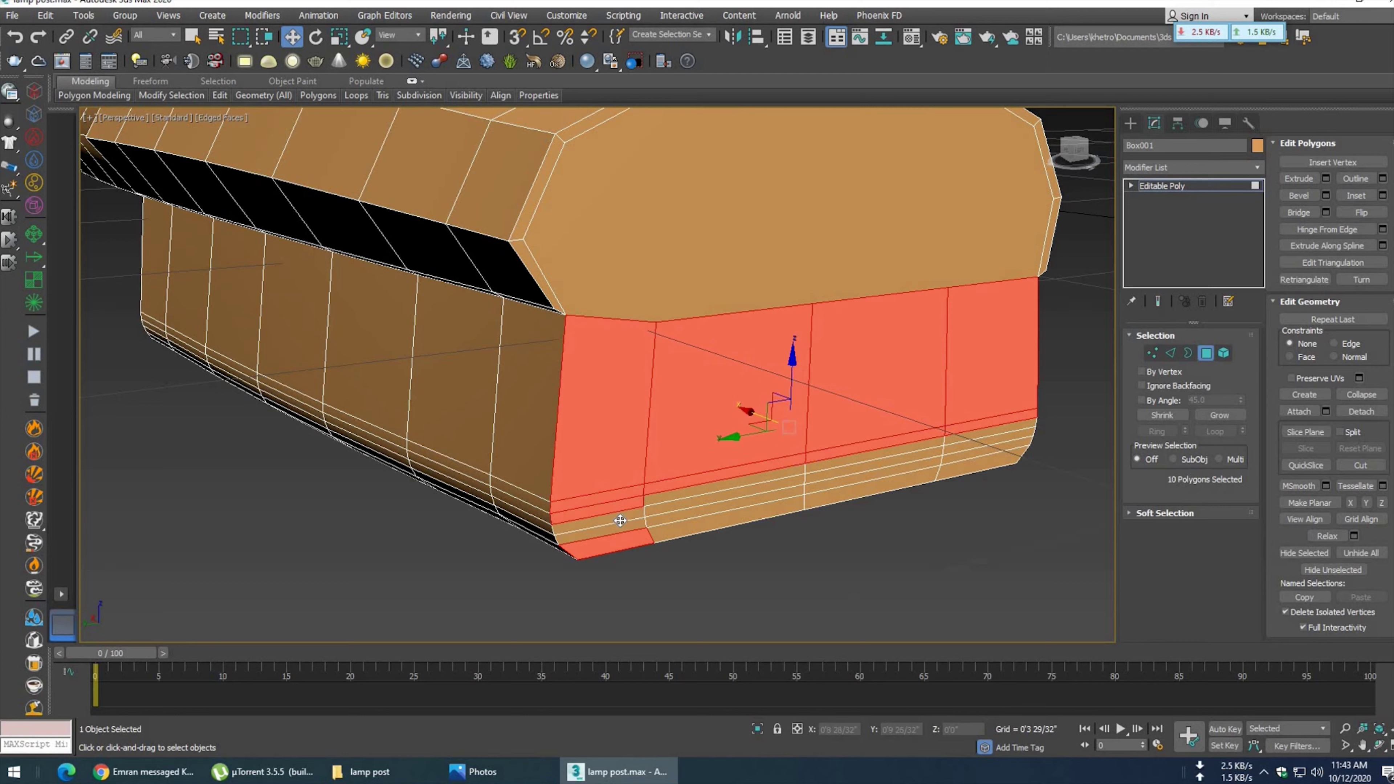
ctrl+click(757, 511)
ctrl+click(781, 489)
ctrl+click(835, 462)
ctrl+click(840, 489)
ctrl+click(856, 494)
ctrl+click(955, 471)
ctrl+click(956, 461)
ctrl+click(962, 436)
ctrl+click(900, 269)
- Orbit around the lamp head and add the top bevel strip faces to the selection
scroll(734, 433, down, 3)
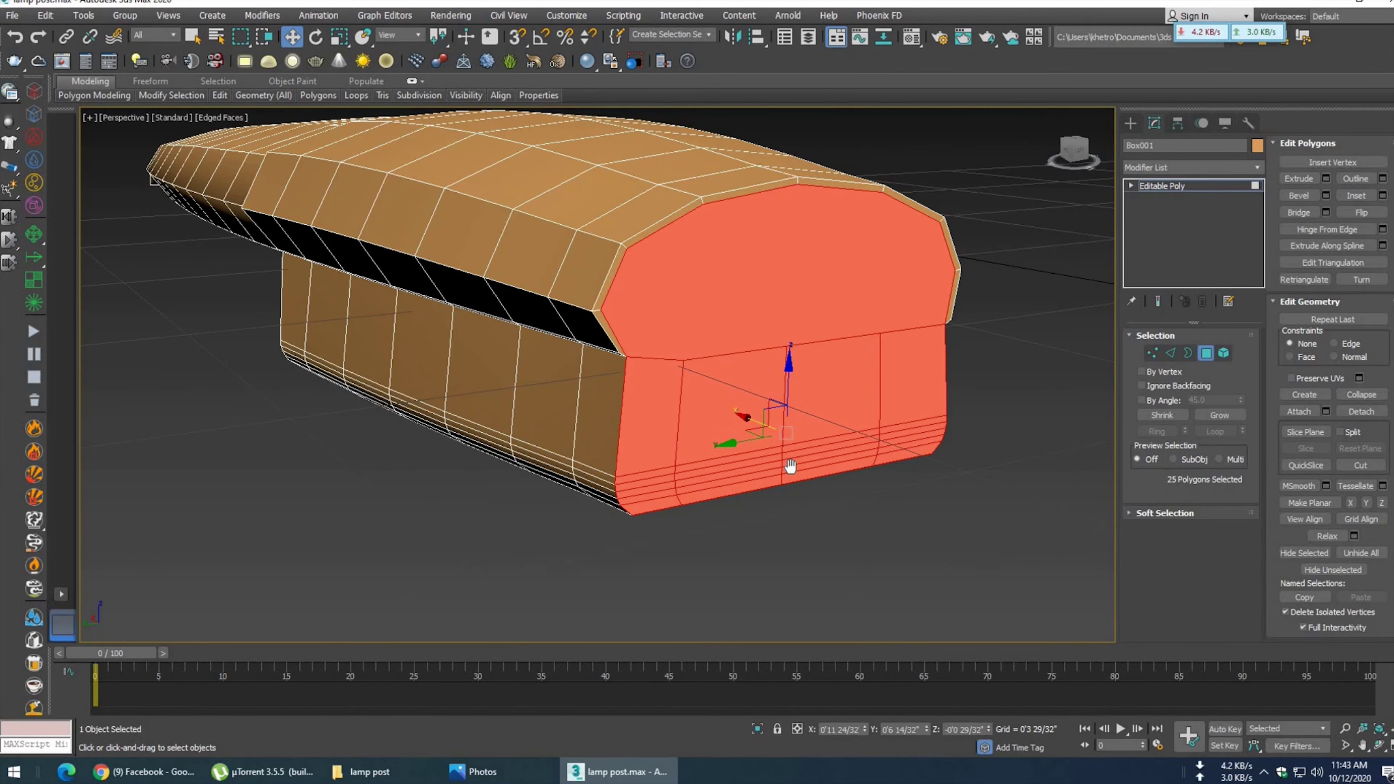
alt+middle_drag(792, 466, 674, 395)
scroll(674, 396, up, 3)
ctrl+click(659, 373)
ctrl+click(649, 316)
ctrl+click(707, 229)
alt+middle_drag(884, 311, 769, 274)
- Save an incremented copy of the scene as lamp post01.max, dismissing the warning
click(13, 15)
click(44, 184)
click(437, 450)
click(839, 426)
click(866, 420)
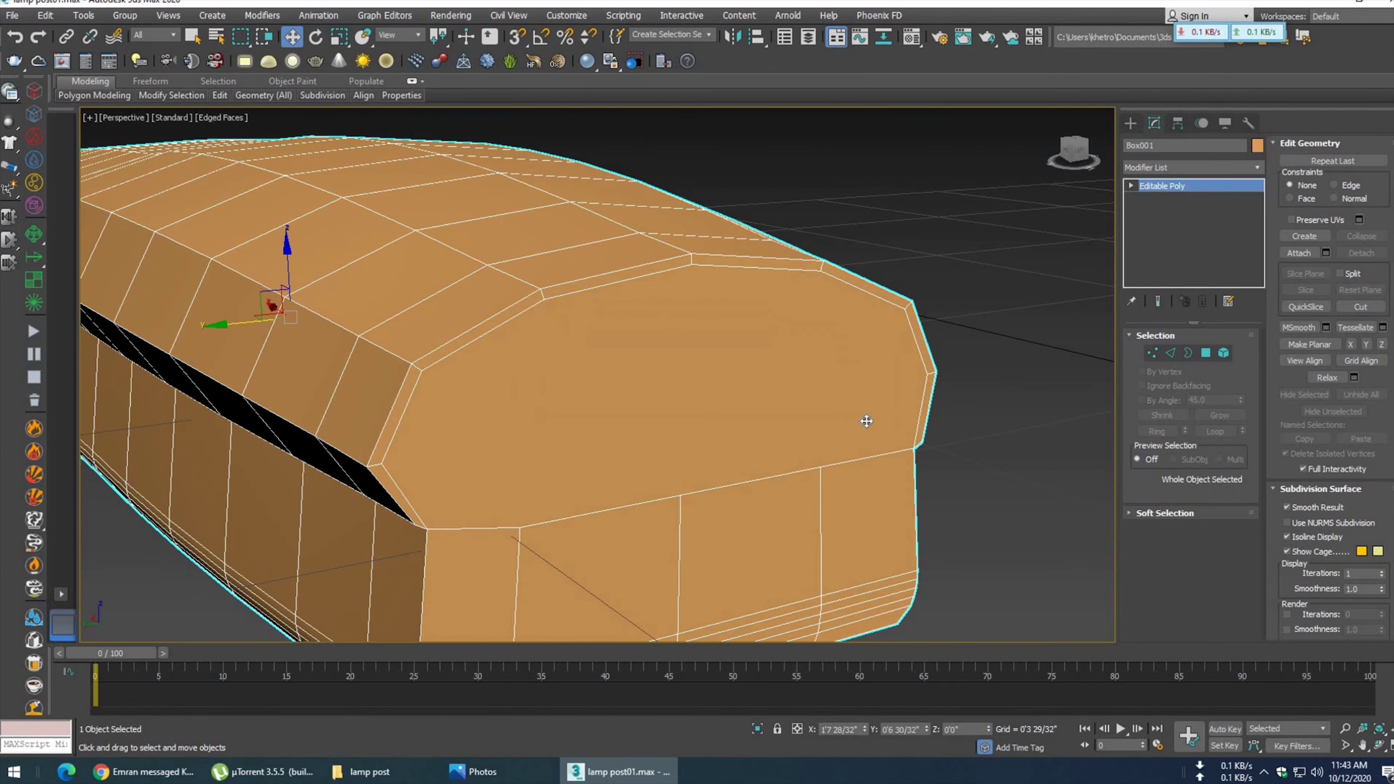
- Add the last bevel strip faces and delete the selected end-cap faces to open the end
click(1204, 353)
mouse_move(700, 421)
alt+middle_down()
mouse_move(795, 328)
mouse_move(749, 316)
alt+middle_up()
ctrl+click(795, 328)
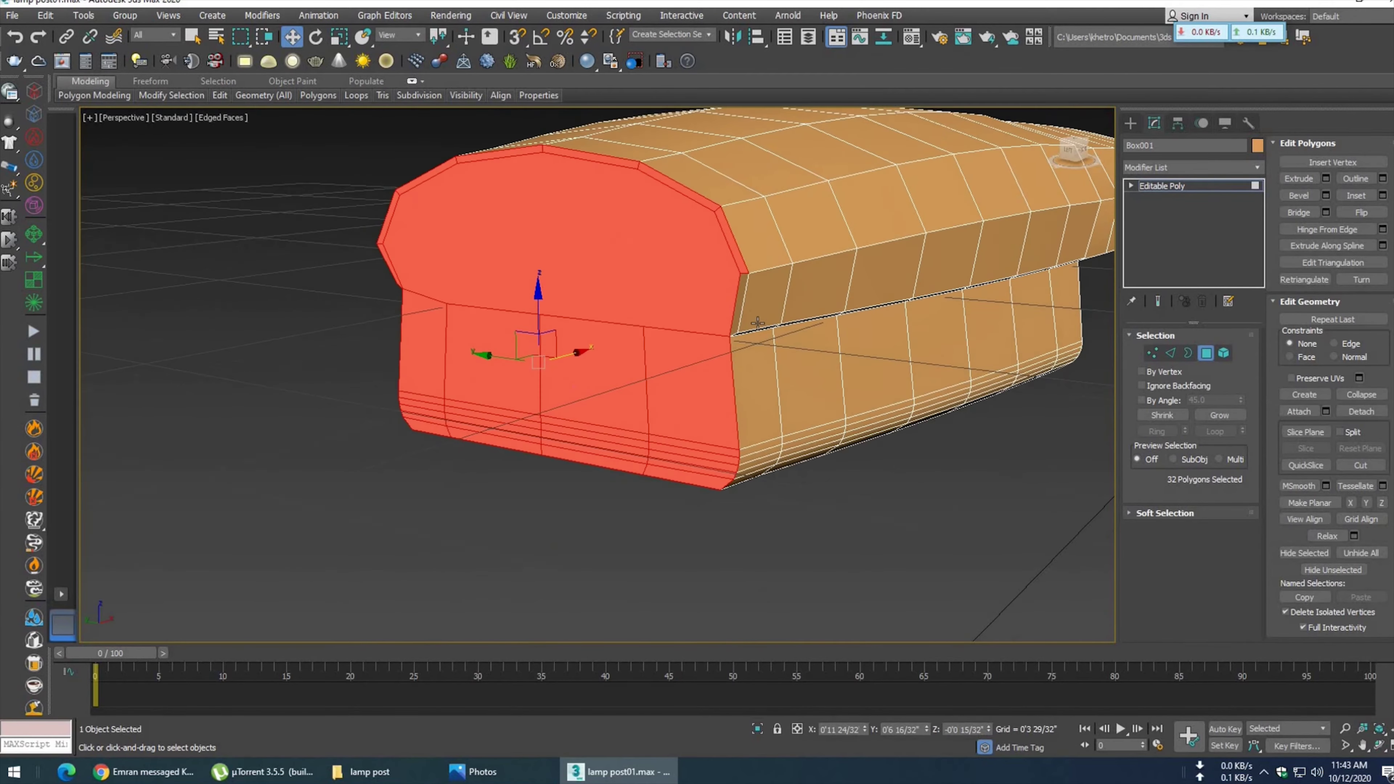
ctrl+click(749, 316)
alt+middle_drag(683, 386, 742, 363)
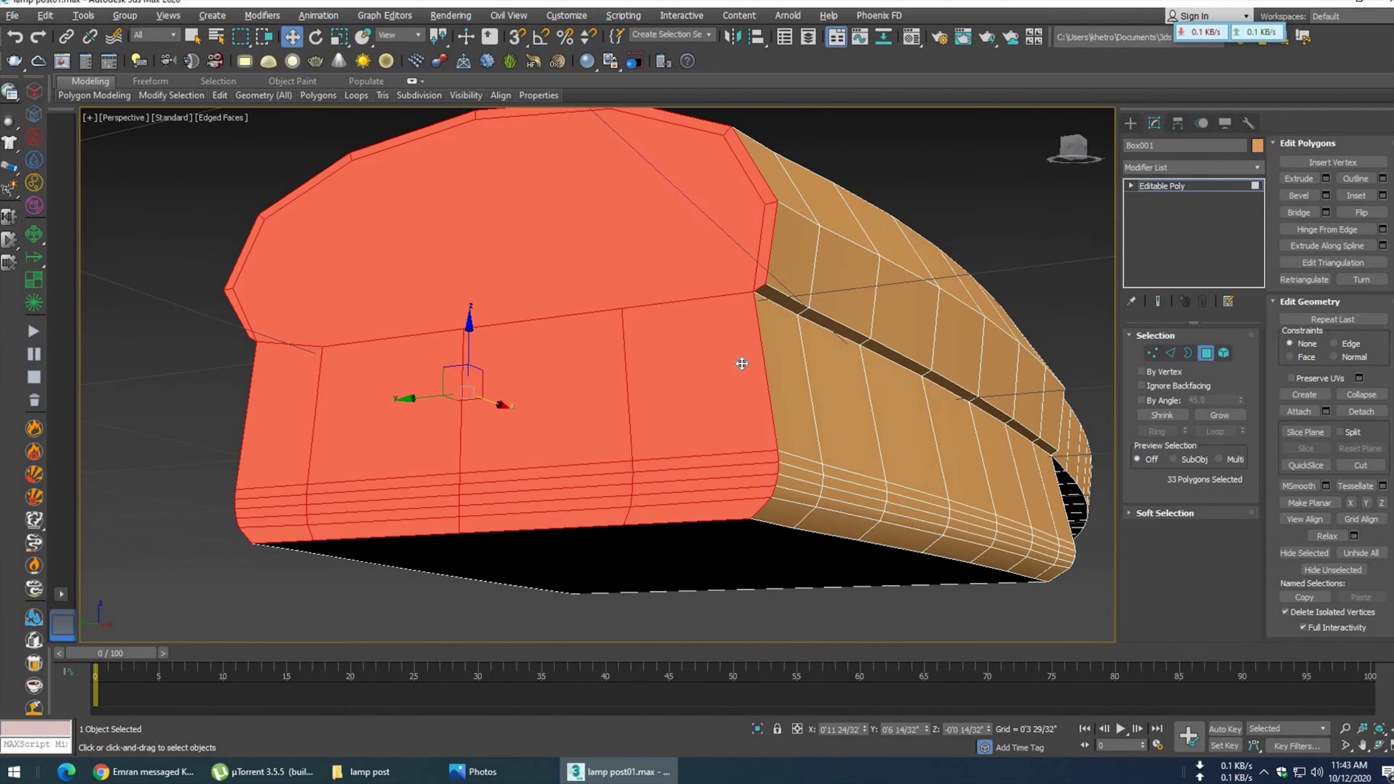
key(Delete)
alt+middle_drag(734, 360, 737, 358)
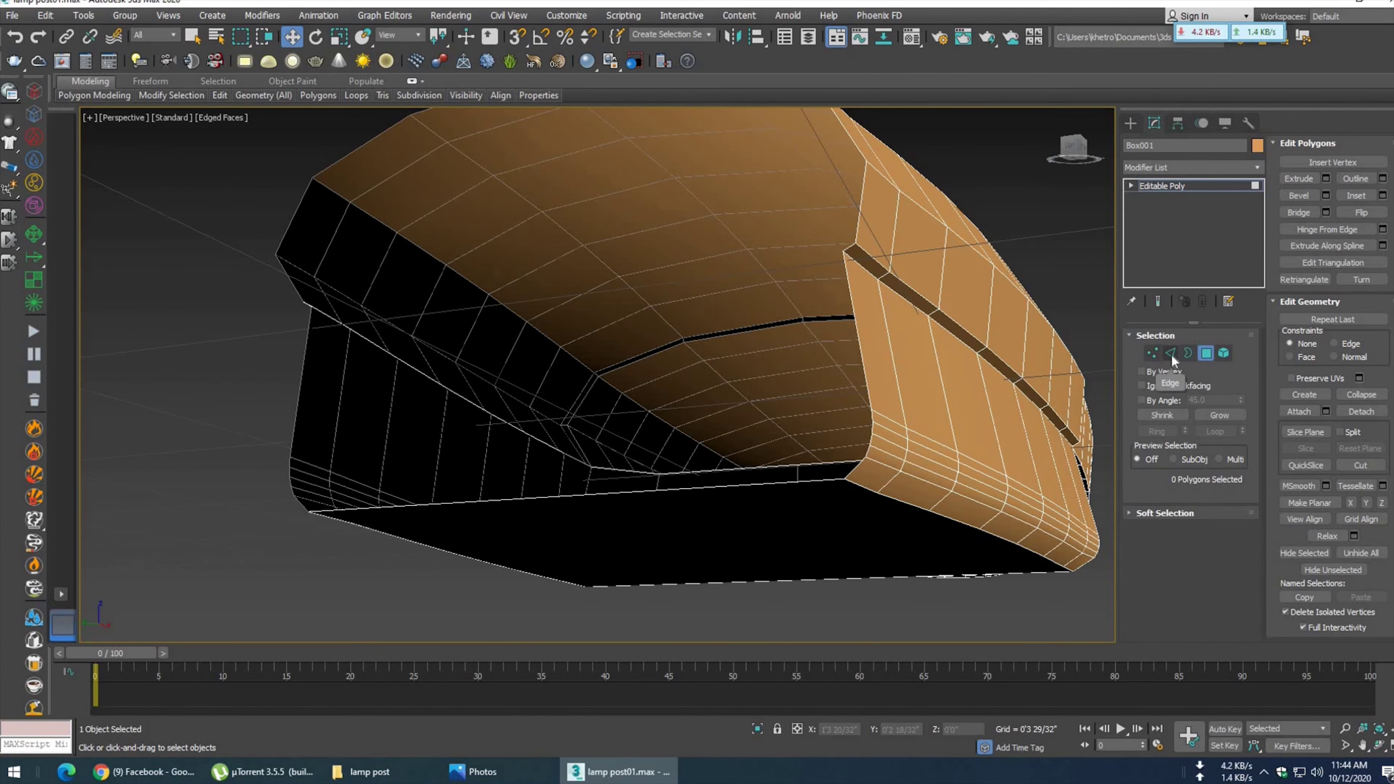
click(1152, 353)
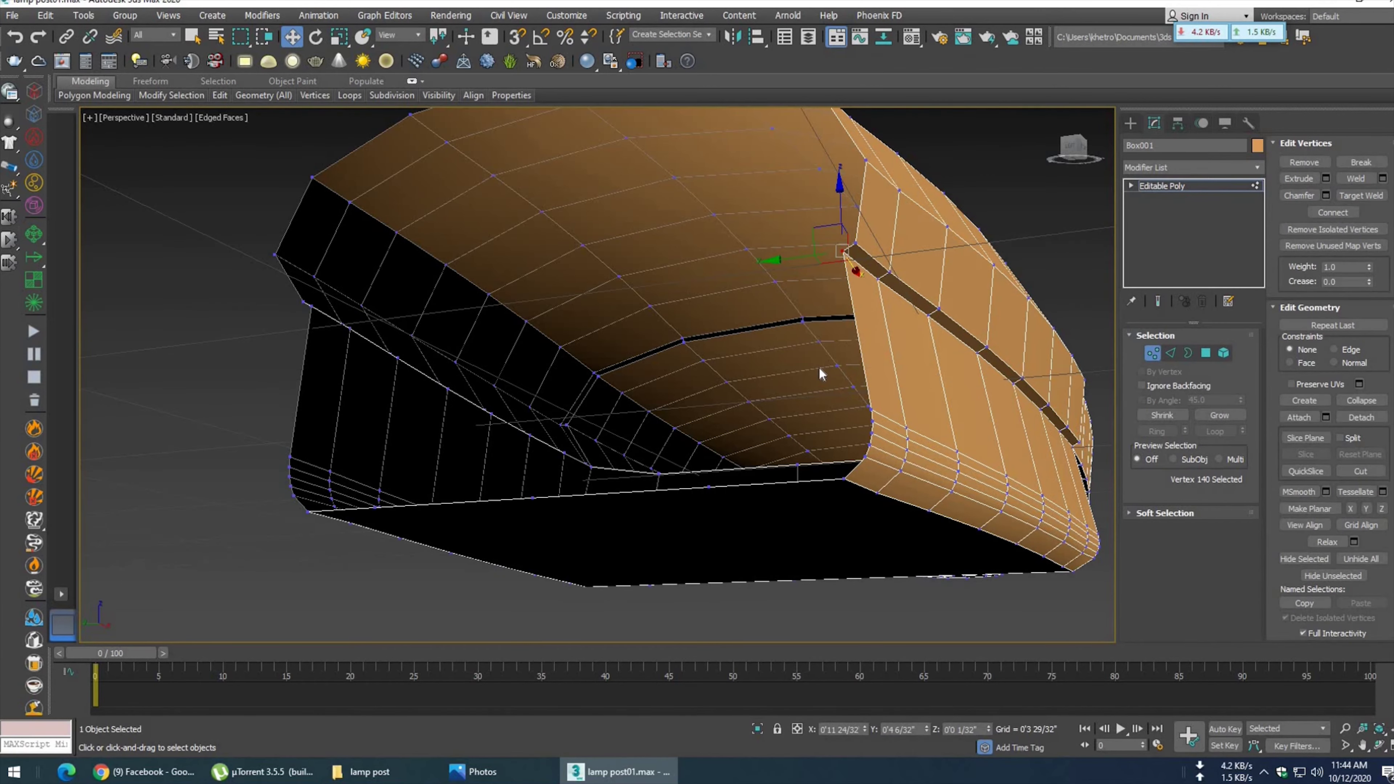
- Slide the lamp head's corner vertex into line in the Left view
key(l)
key(f)
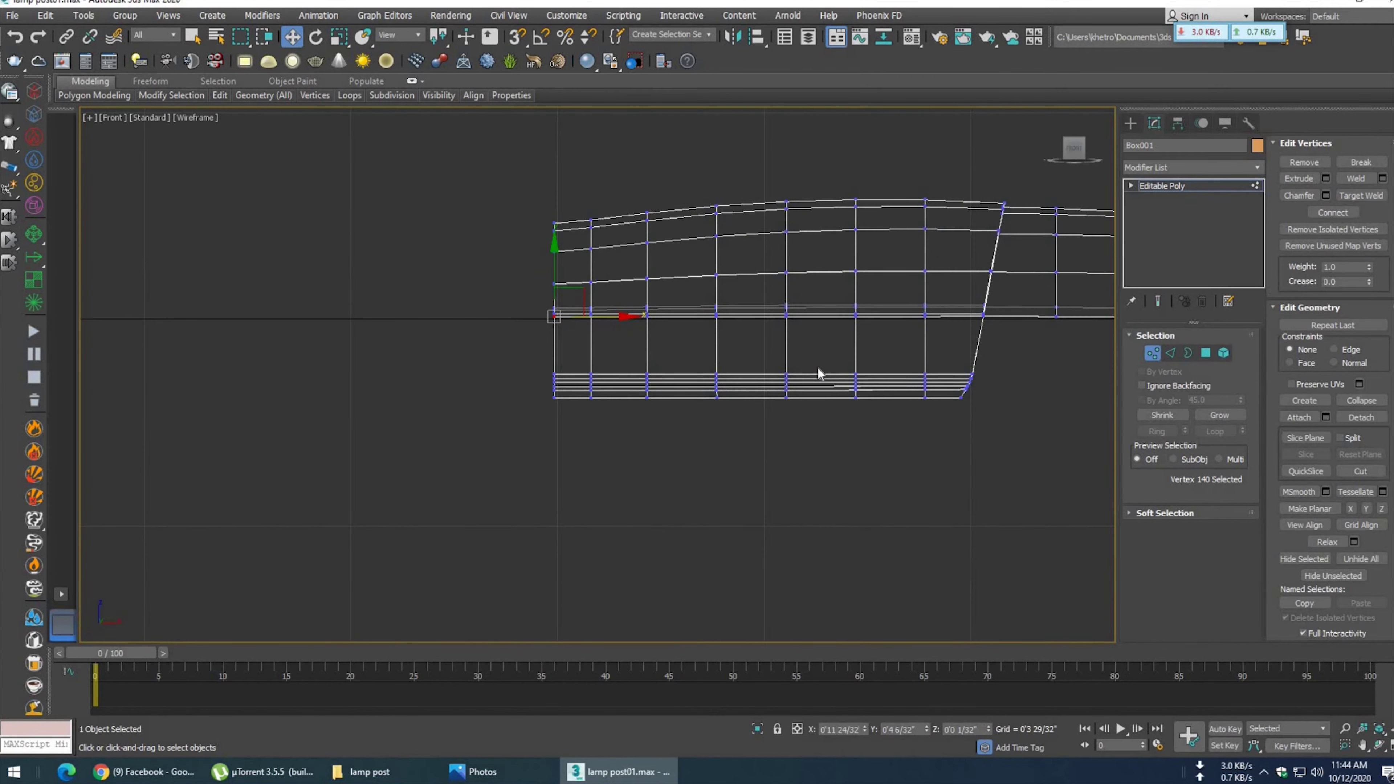
key(l)
scroll(906, 379, up, 3)
scroll(591, 441, up, 5)
scroll(540, 338, up, 2)
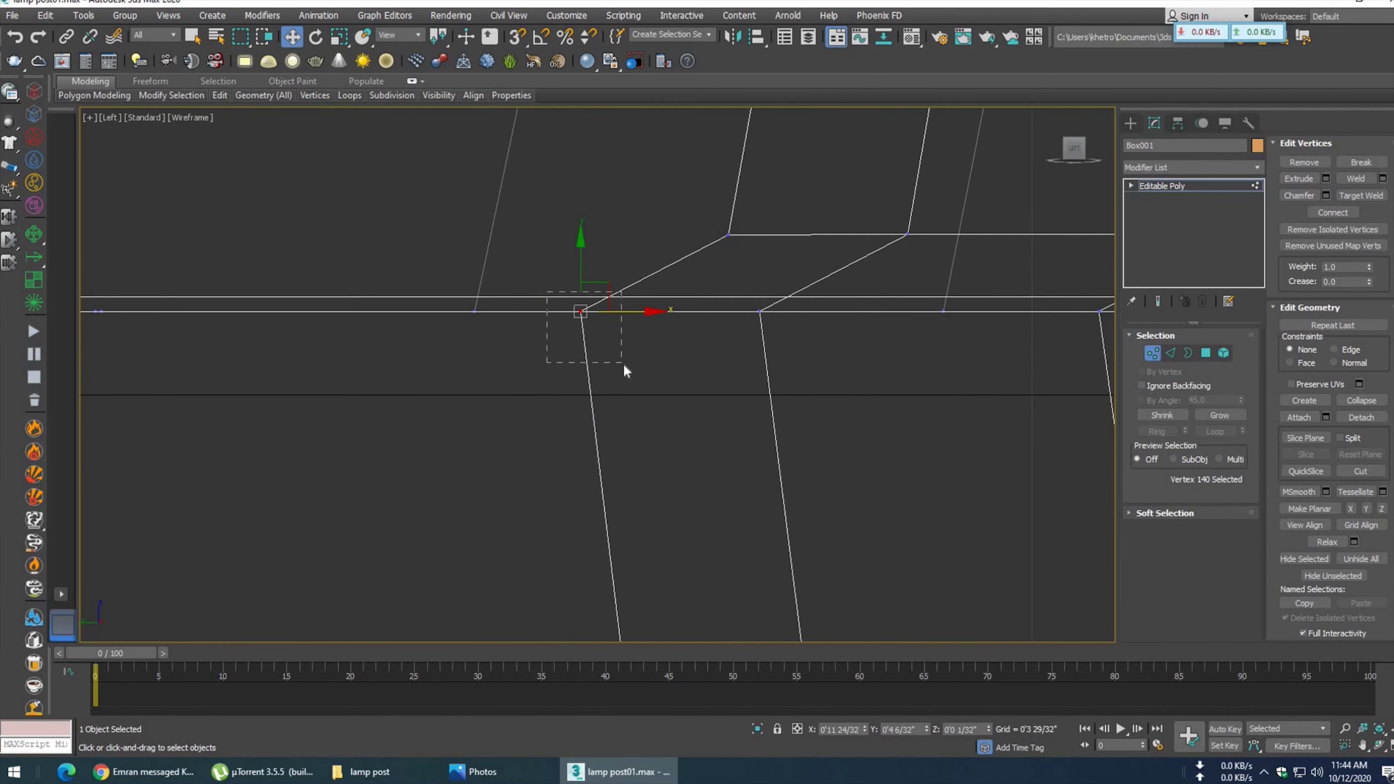
drag(639, 311, 787, 338)
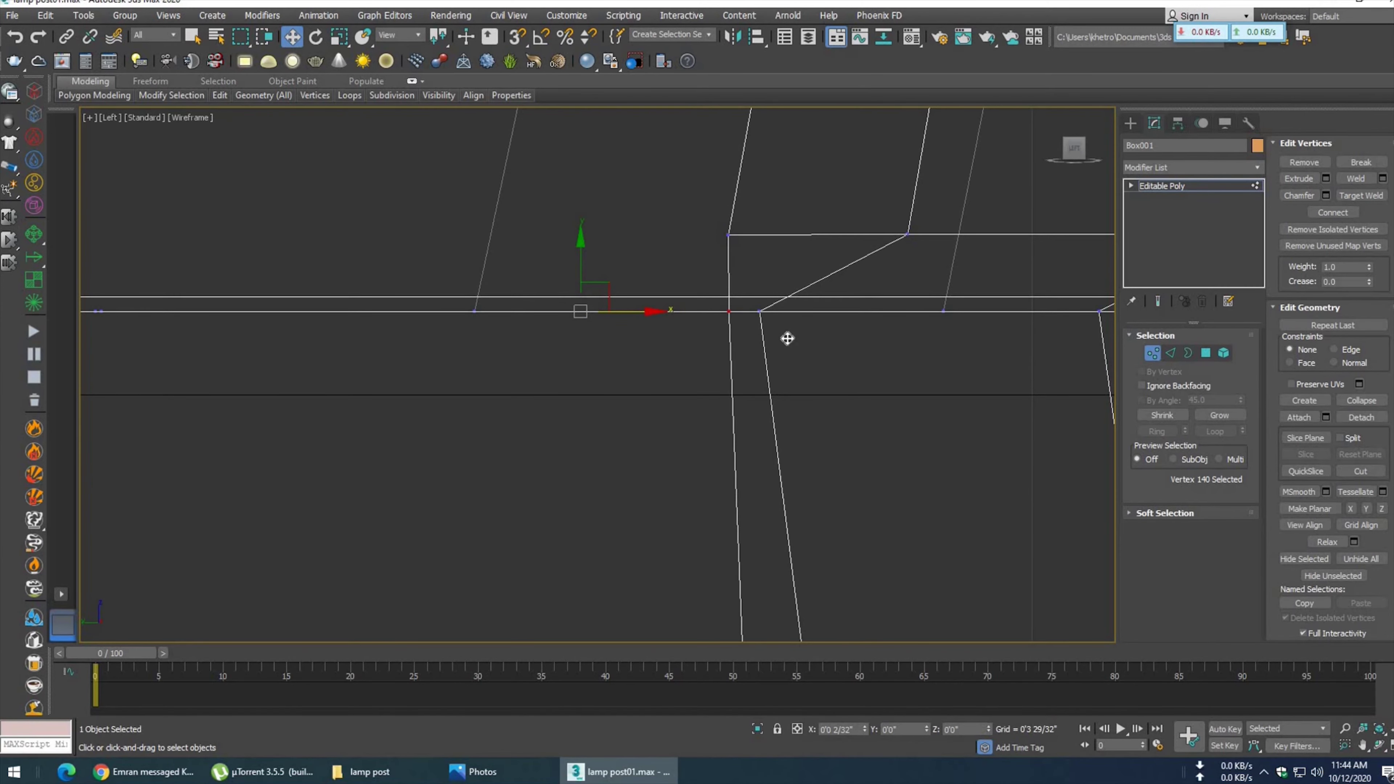
scroll(797, 439, down, 3)
scroll(788, 408, down, 3)
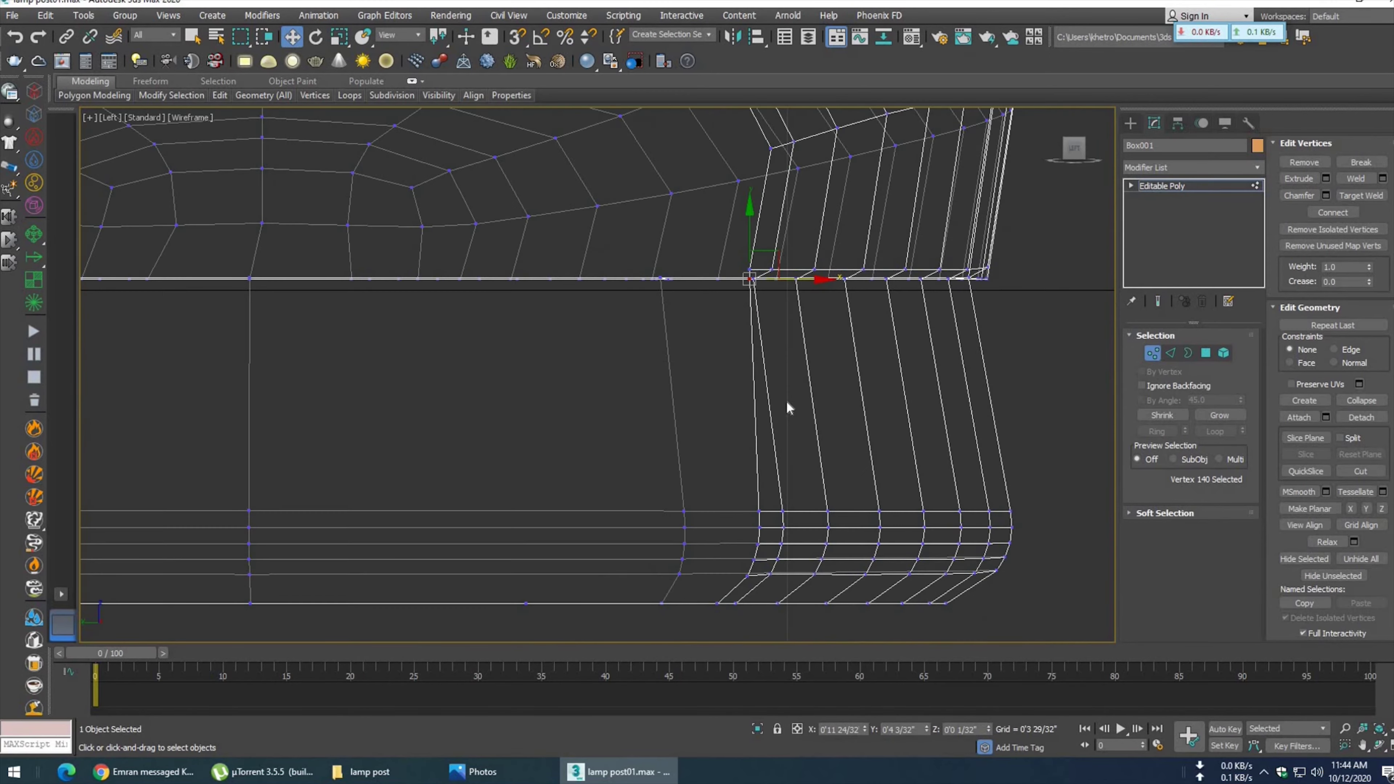
key(p)
scroll(781, 398, up, 3)
mouse_move(780, 420)
alt+middle_down()
mouse_move(769, 396)
mouse_move(759, 409)
alt+middle_up()
drag(759, 409, 759, 410)
- Loop-select the open-end edge ring and move it onto the bottom edge in Top view
click(1169, 352)
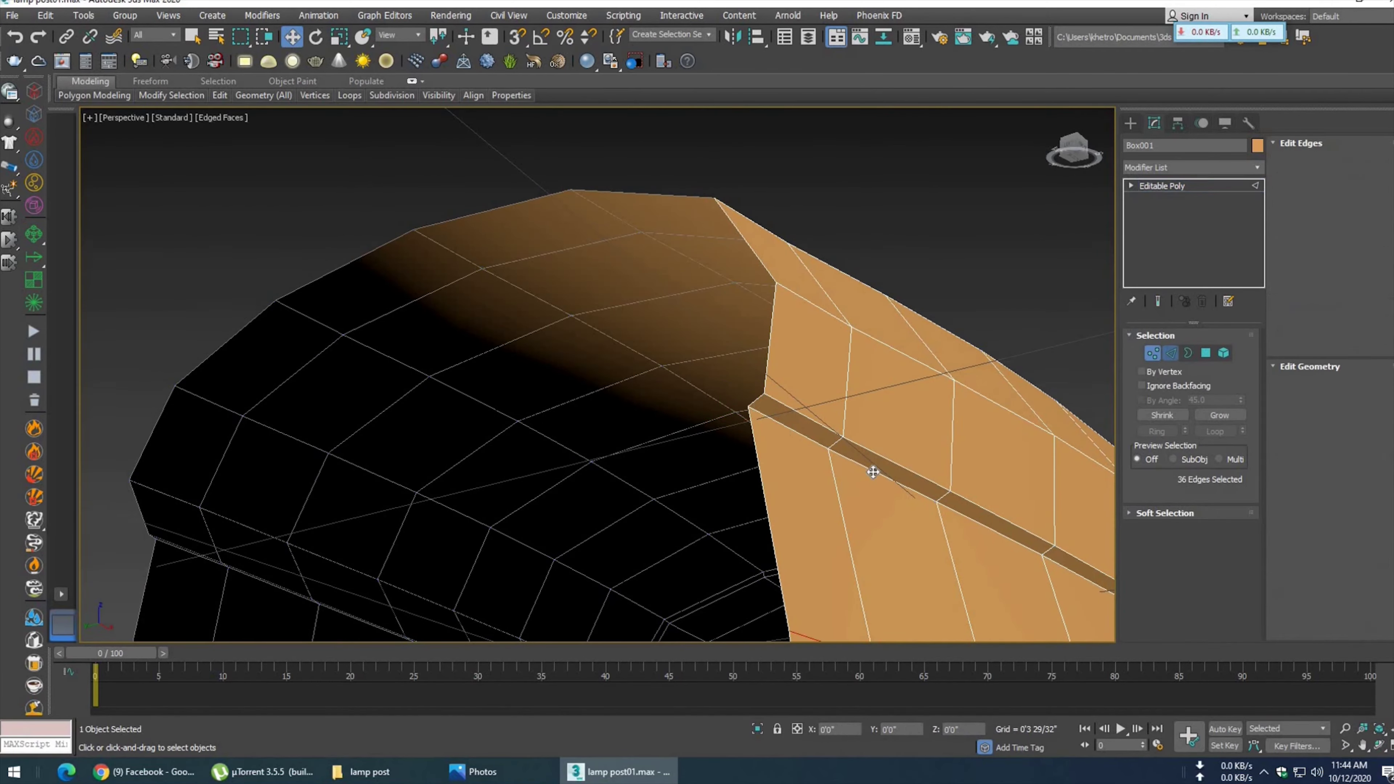
click(872, 468)
click(1210, 432)
key(l)
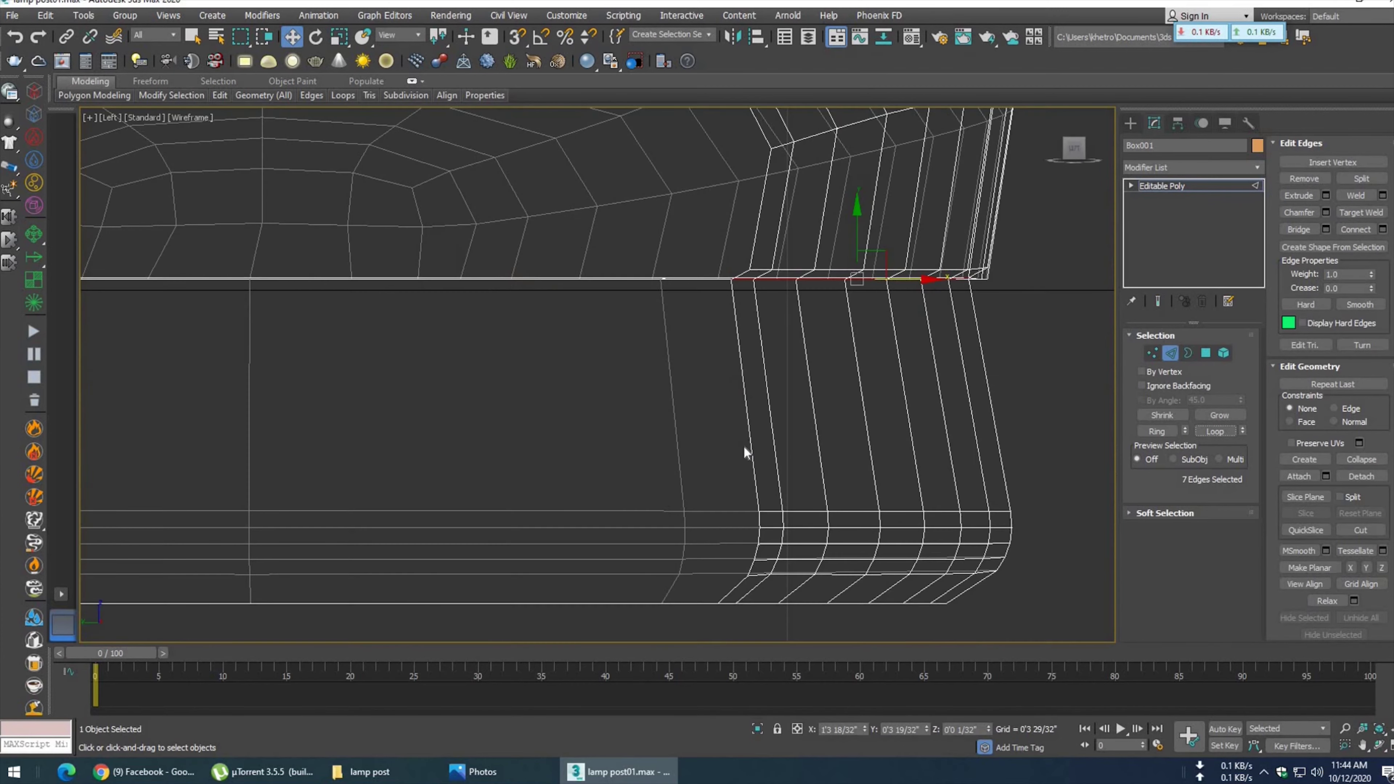
middle_drag(699, 518, 534, 628)
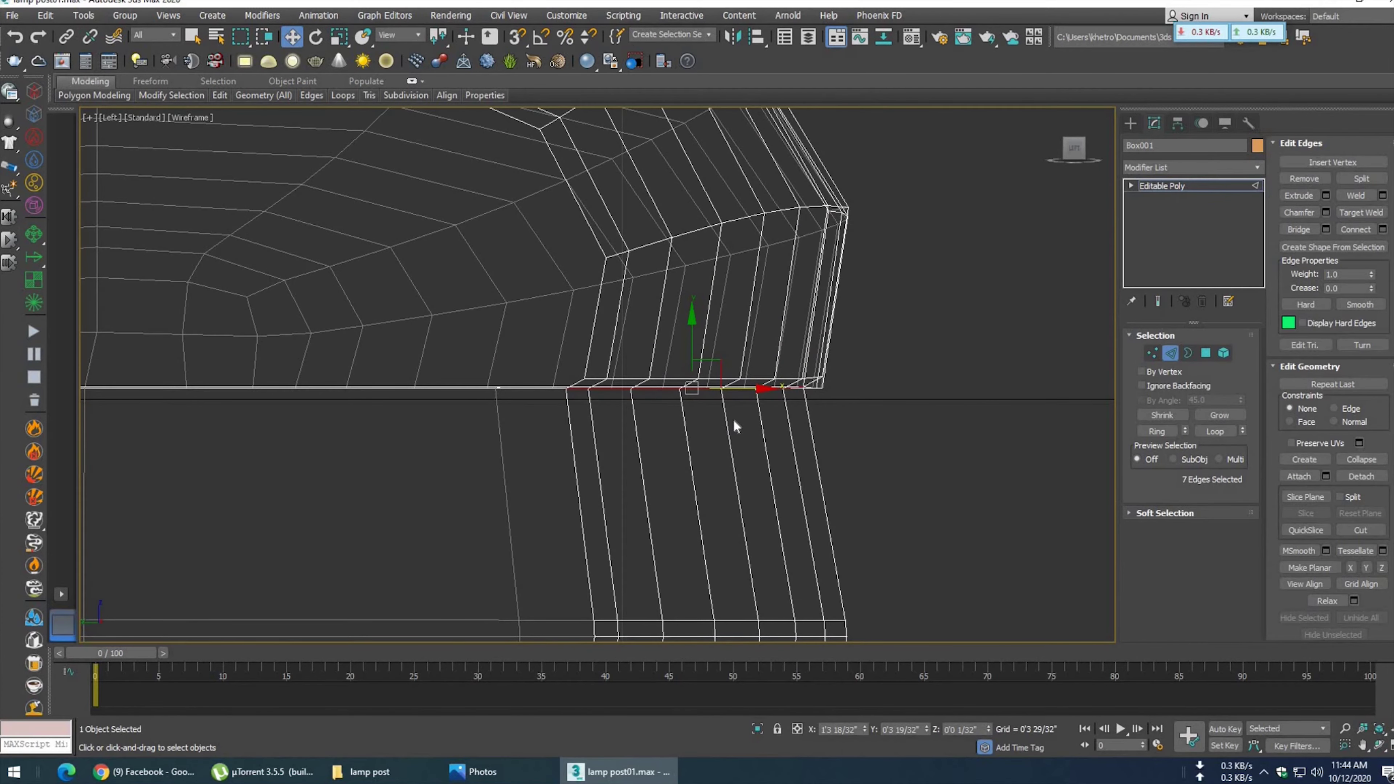
key(t)
scroll(580, 452, up, 3)
scroll(579, 444, up, 2)
middle_drag(889, 461, 547, 462)
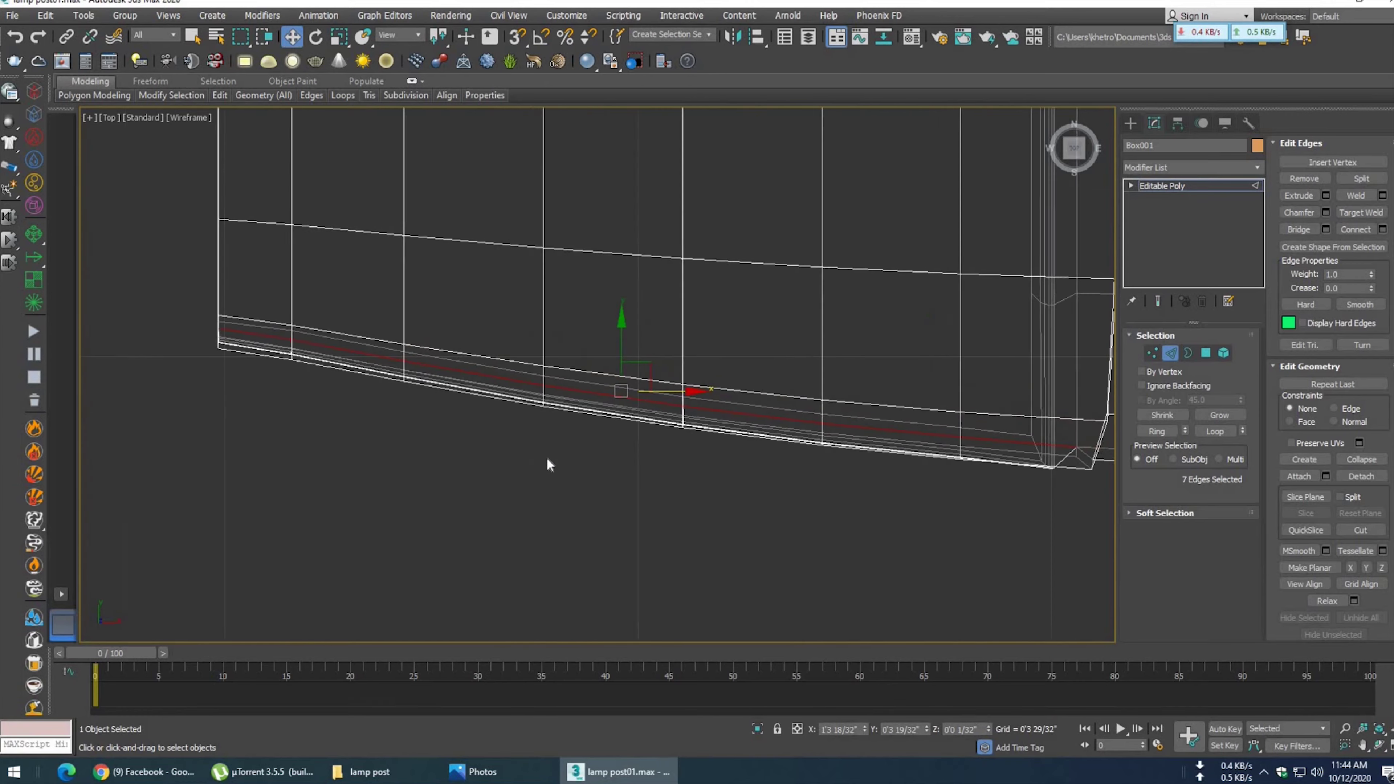
drag(594, 350, 592, 358)
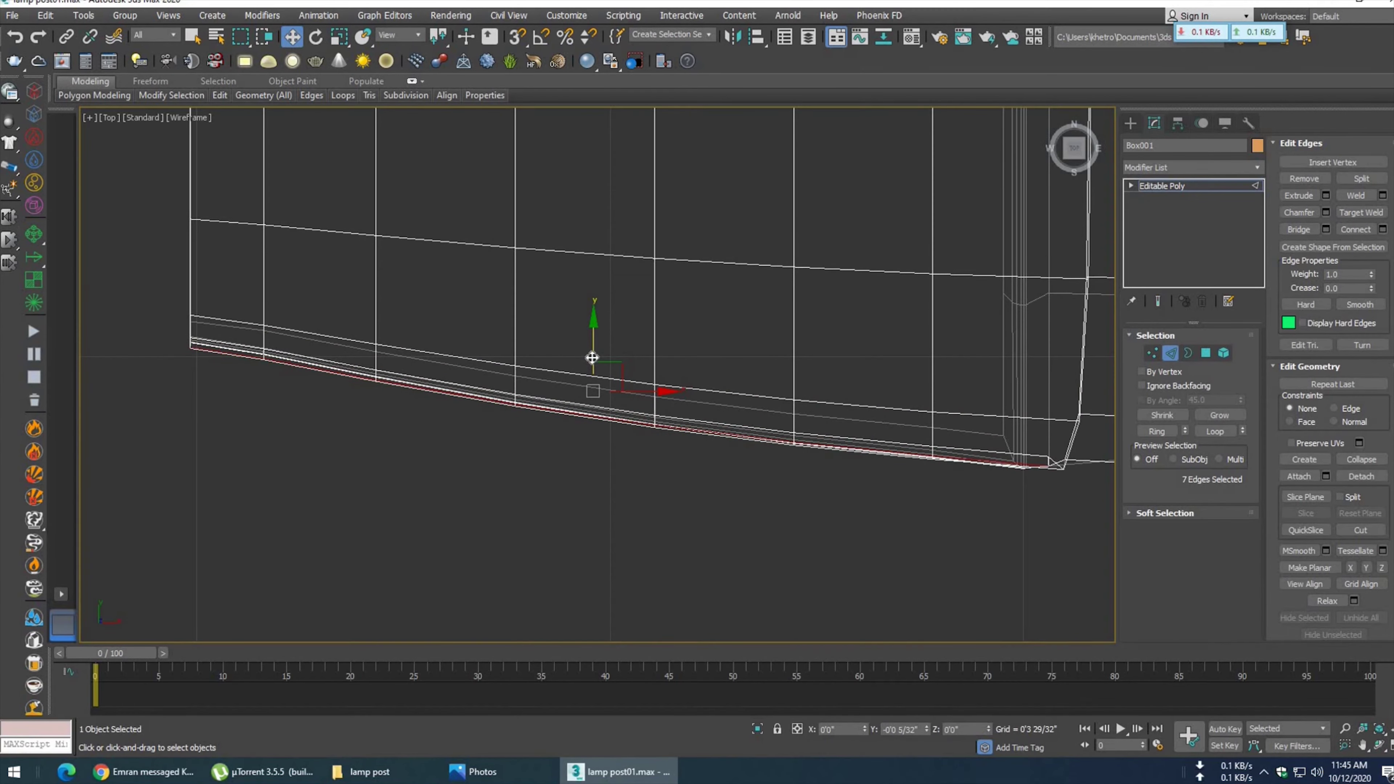
- Fine-tune the edge loop's alignment in Perspective, then clear the edge selection
key(p)
alt+middle_drag(610, 352, 613, 386)
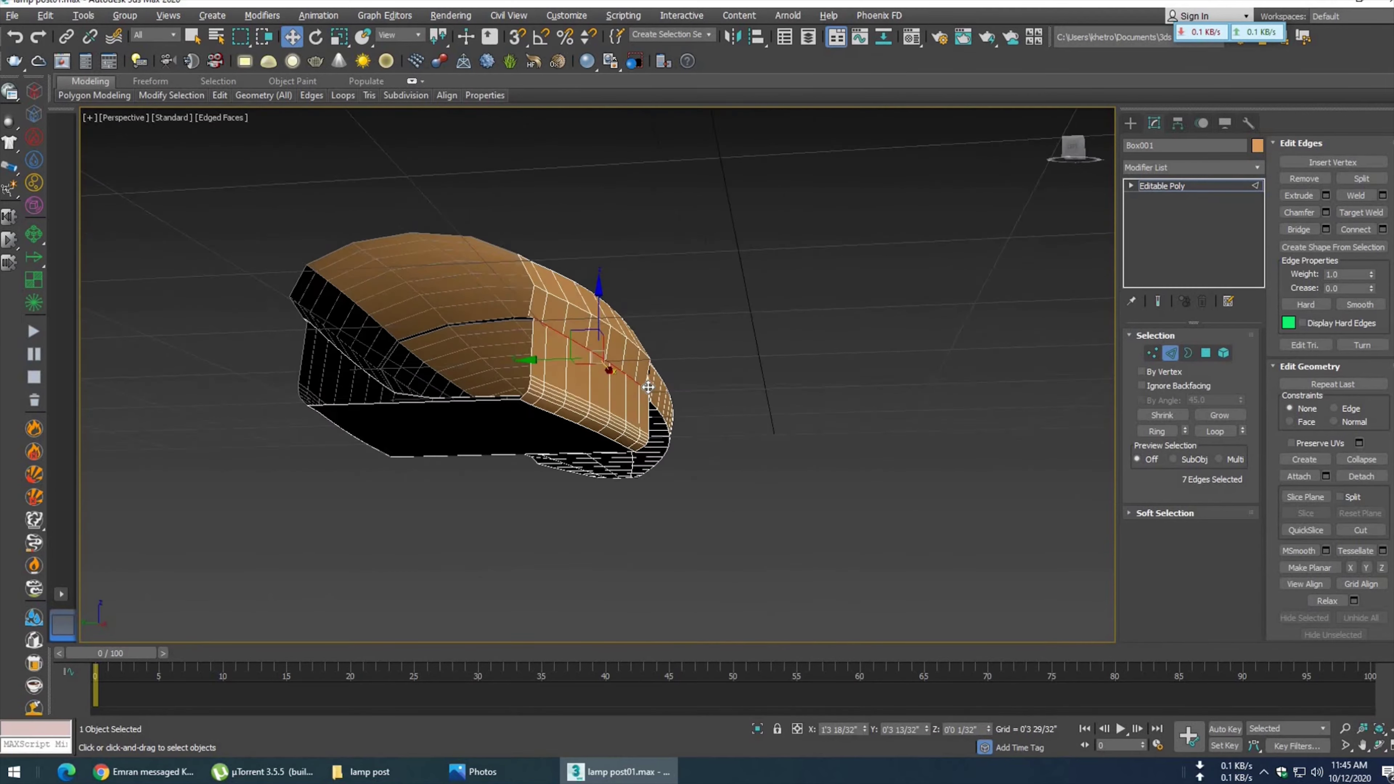
scroll(614, 386, up, 5)
drag(619, 444, 607, 451)
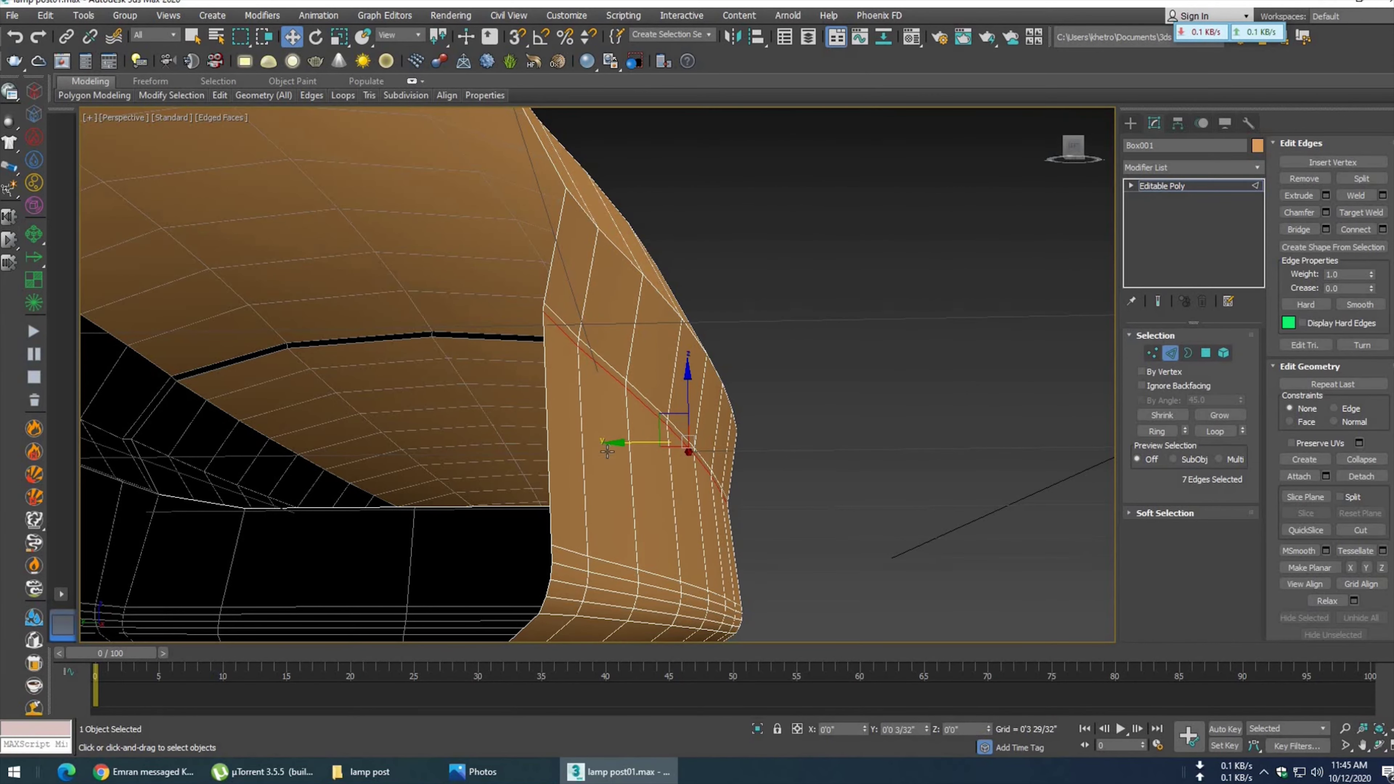
scroll(607, 451, down, 3)
alt+middle_drag(607, 452, 523, 457)
scroll(659, 455, down, 2)
scroll(576, 456, up, 2)
mouse_move(660, 455)
alt+middle_down()
mouse_move(575, 456)
mouse_move(587, 449)
alt+middle_up()
drag(587, 449, 594, 449)
alt+middle_drag(578, 450, 1015, 609)
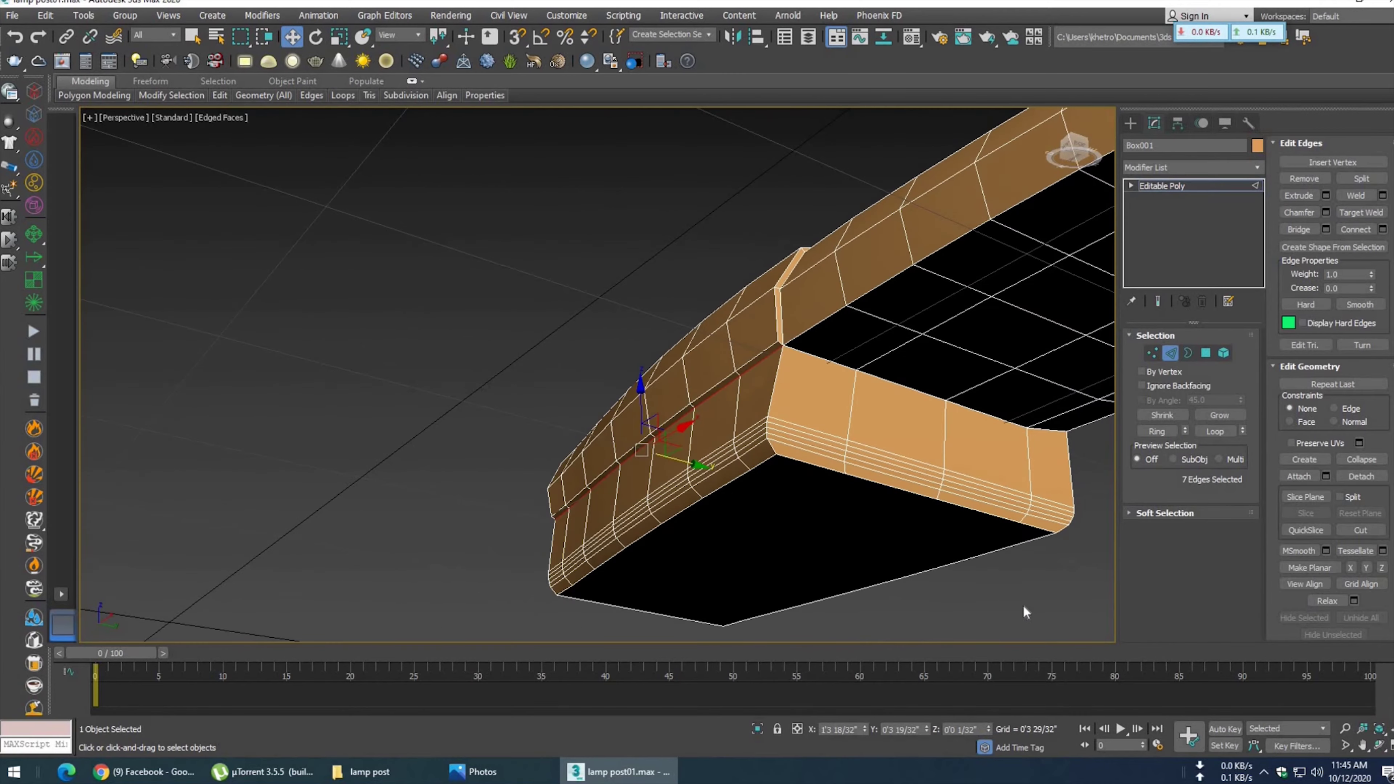
click(1029, 613)
mouse_move(897, 508)
middle_down()
mouse_move(679, 481)
mouse_move(865, 445)
mouse_move(829, 459)
mouse_move(841, 472)
middle_up()
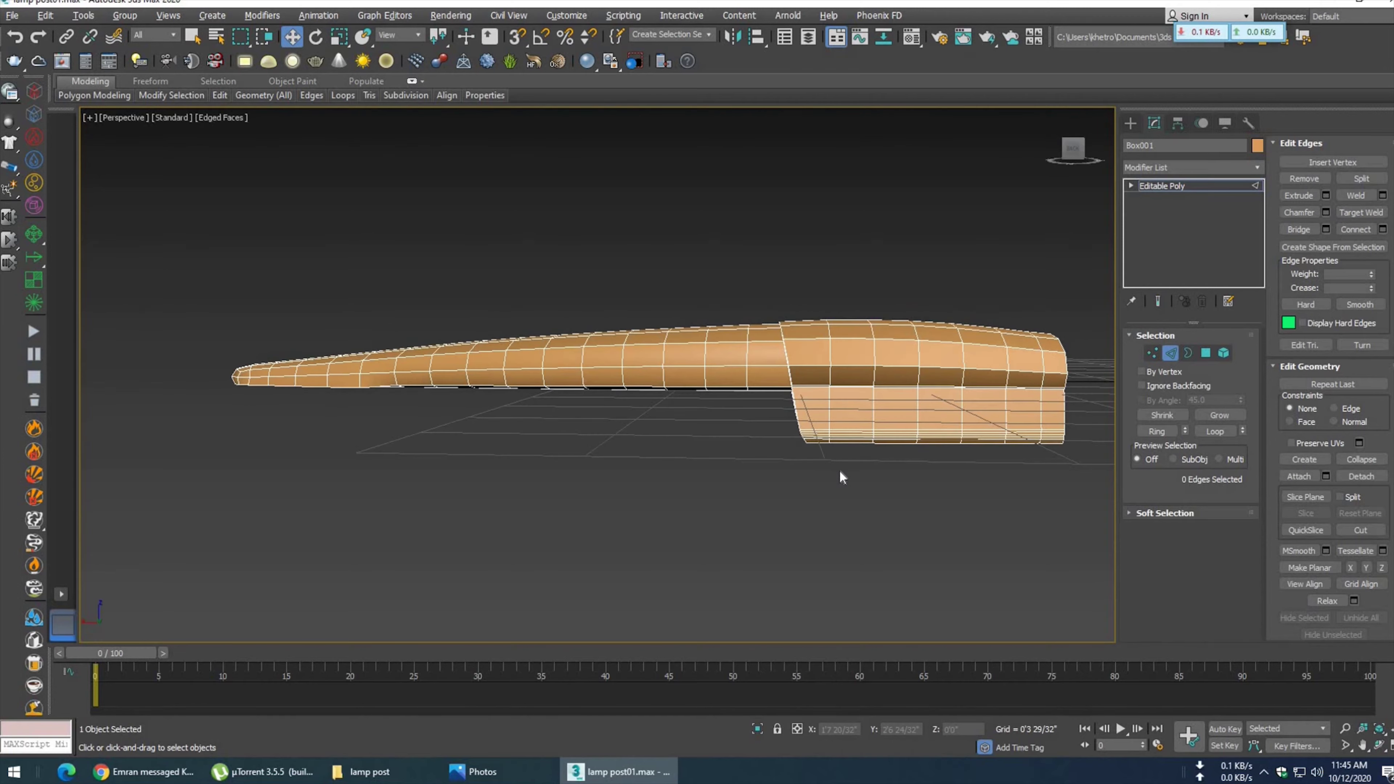
- Nudge the lamp head's end vertices down slightly in the Front view
key(t)
key(l)
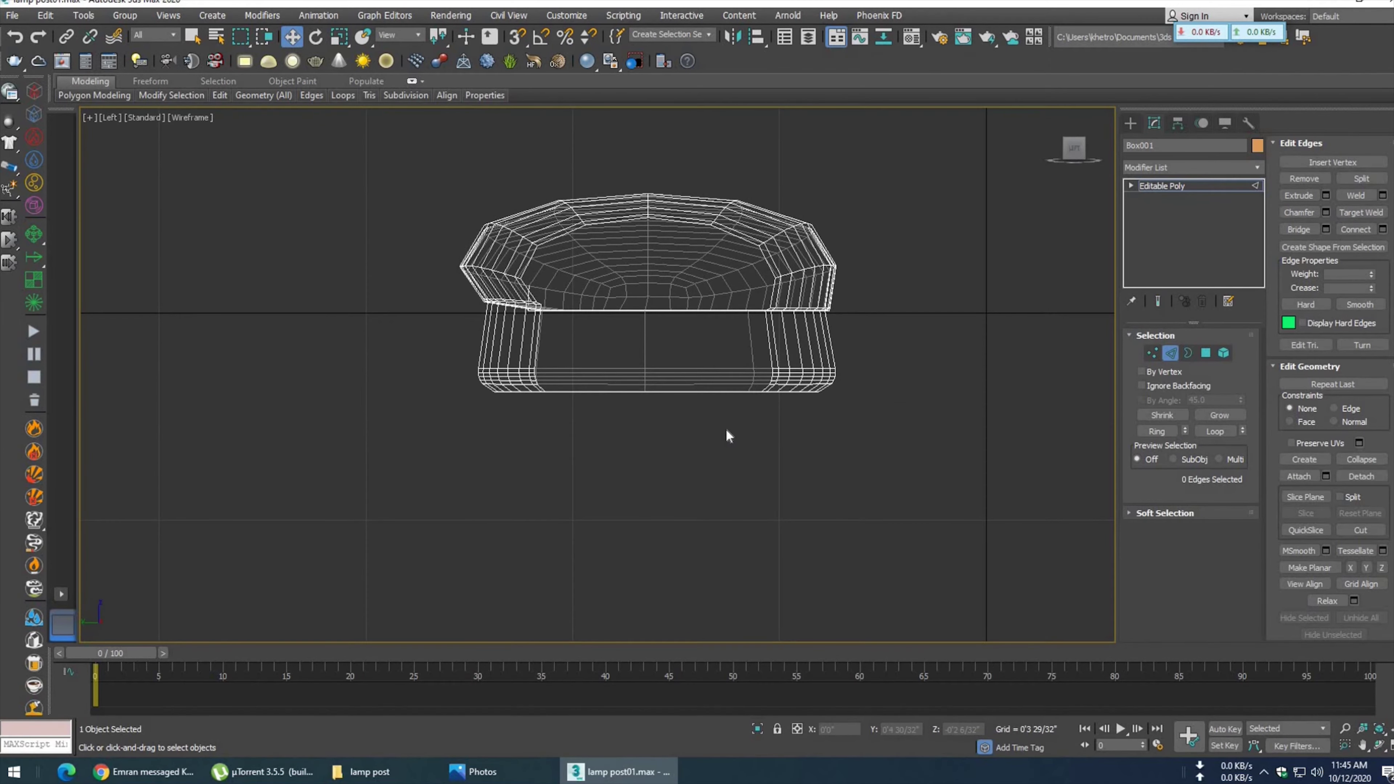
key(f)
scroll(672, 439, up, 4)
scroll(711, 418, up, 4)
scroll(712, 418, down, 5)
scroll(711, 418, down, 3)
scroll(707, 418, up, 2)
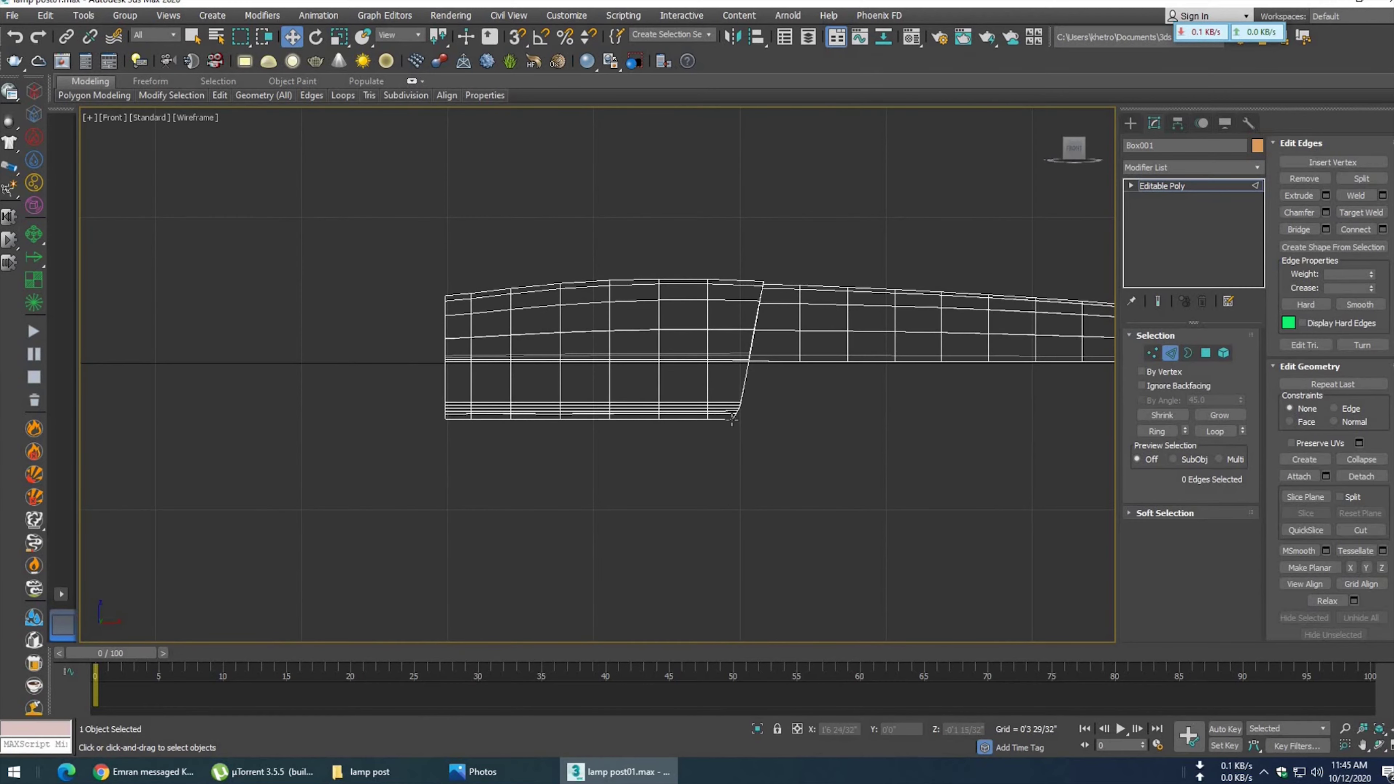
click(1152, 353)
scroll(473, 319, up, 2)
scroll(565, 341, up, 1)
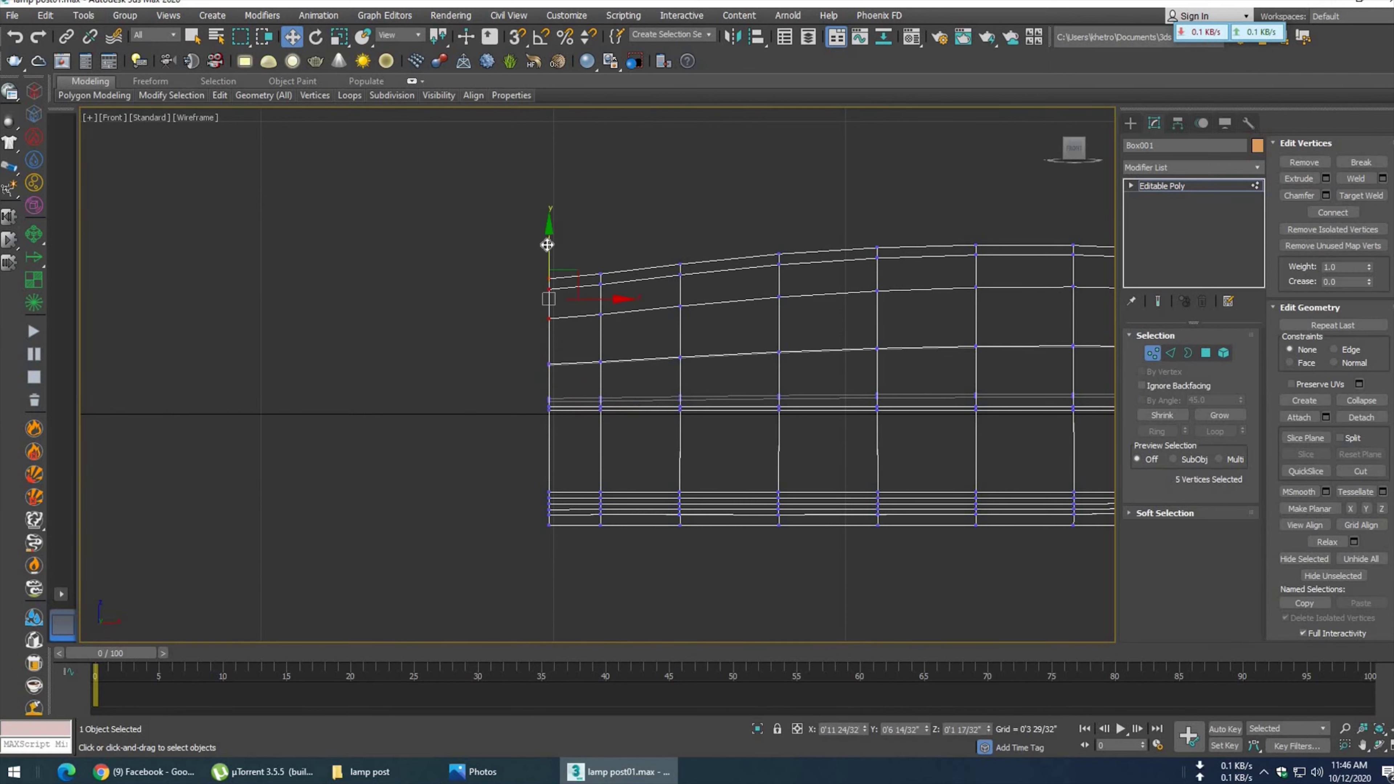
drag(546, 247, 545, 248)
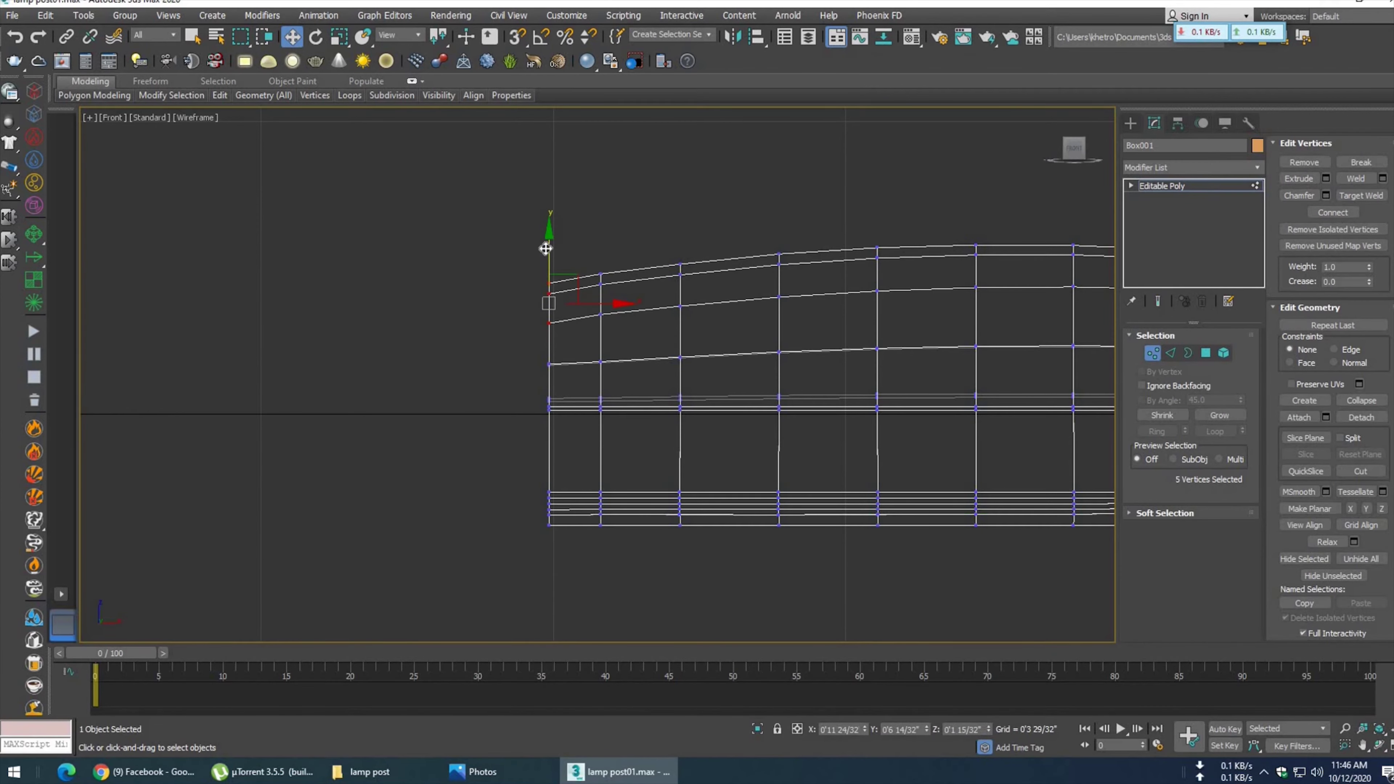
middle_drag(953, 382, 724, 379)
scroll(724, 378, down, 1)
scroll(761, 395, down, 2)
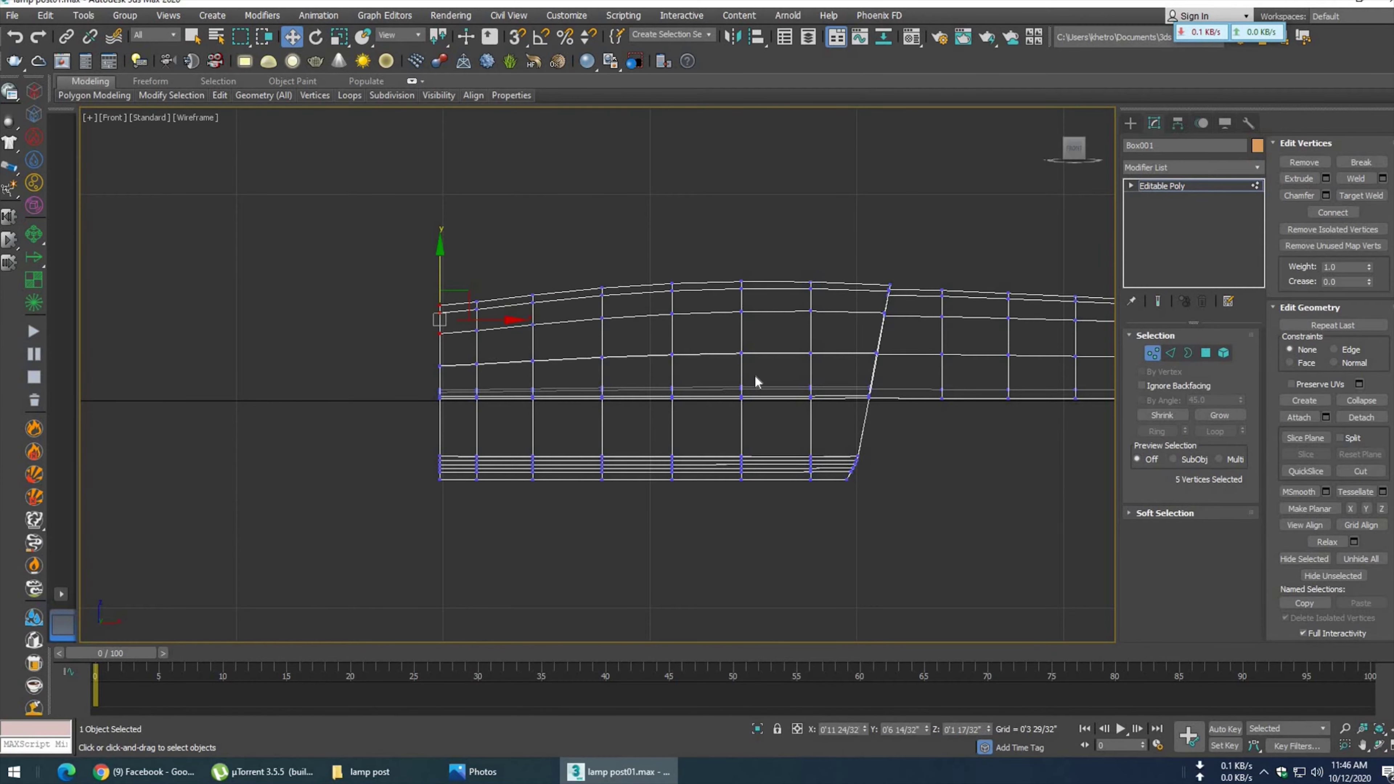
- Preview NURMS subdivision smoothing on the whole lamp head in Perspective
key(p)
scroll(754, 376, up, 3)
scroll(740, 394, down, 3)
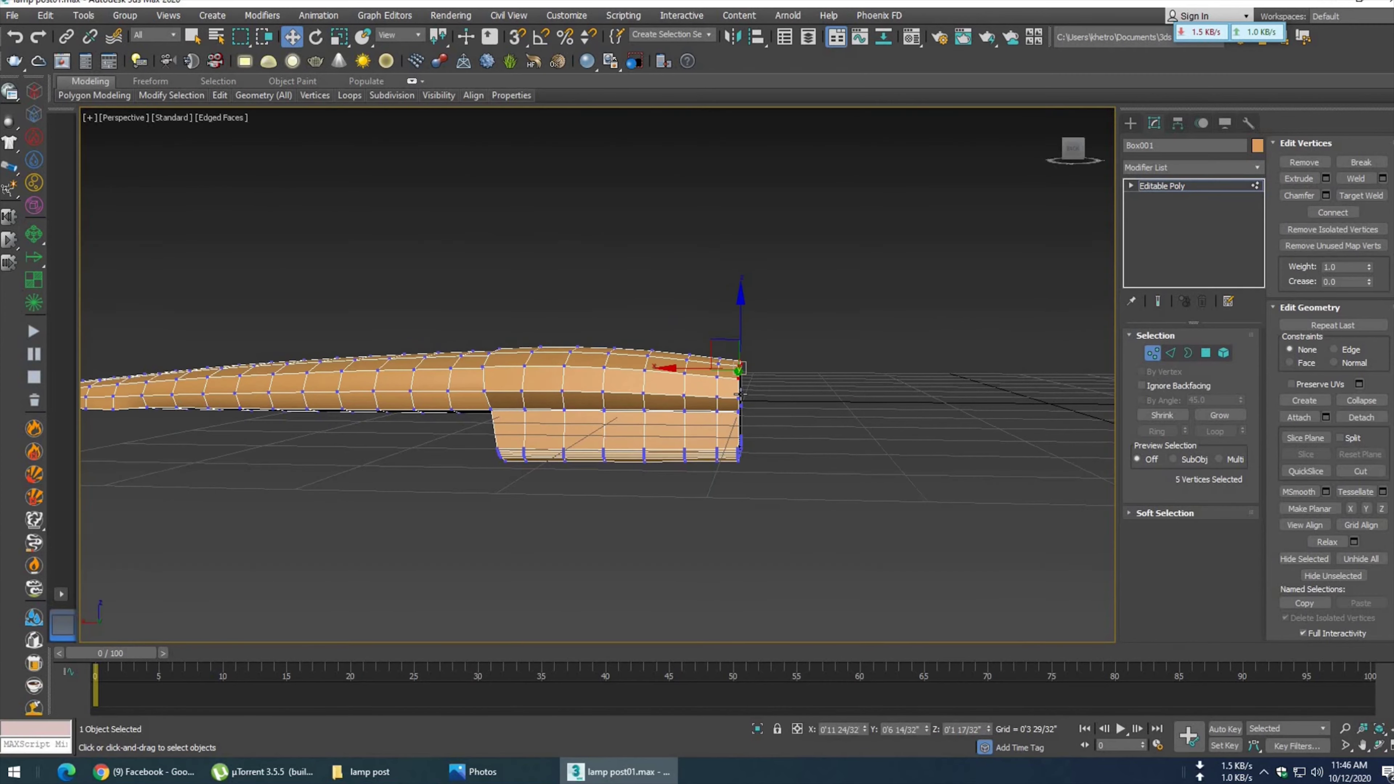
click(1152, 353)
key(F4)
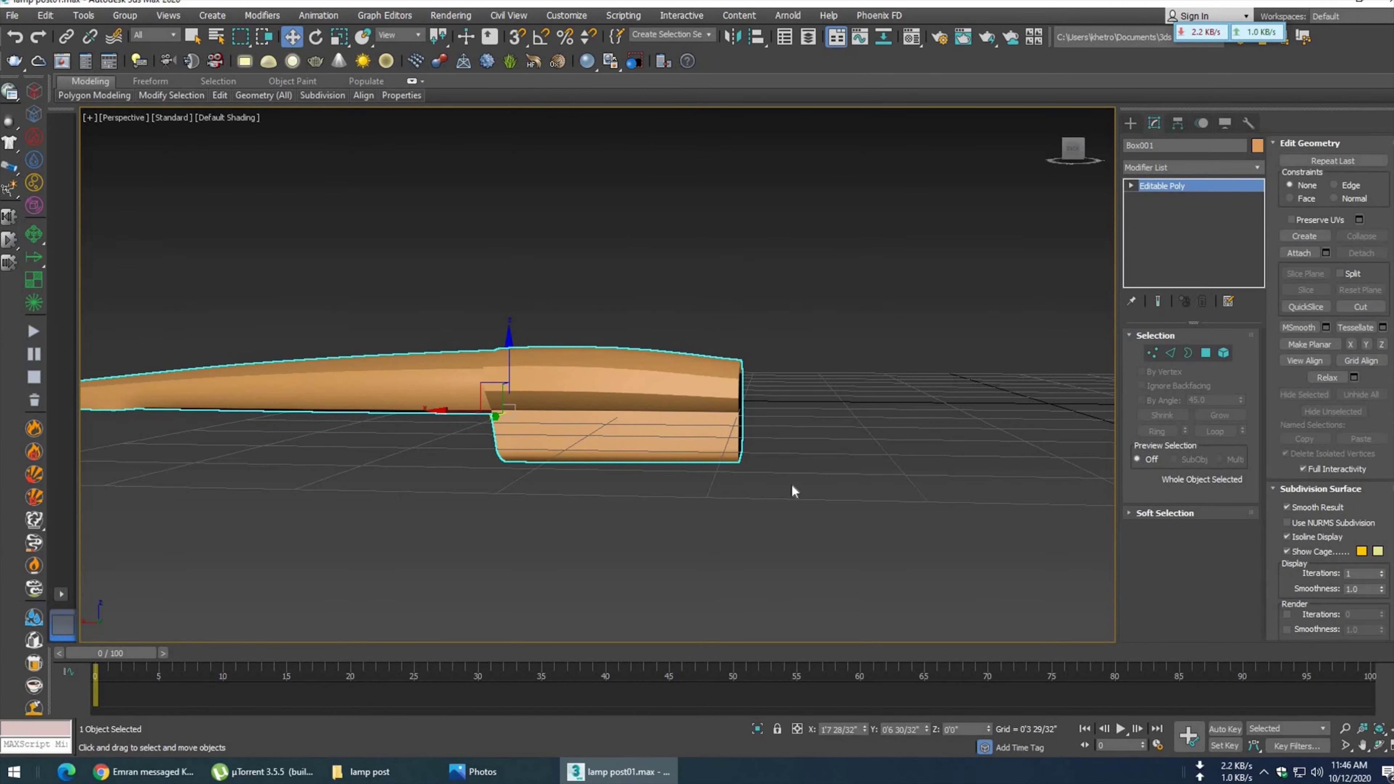
key(ctrl+BackSpace)
mouse_move(792, 491)
alt+middle_down()
mouse_move(815, 493)
mouse_move(650, 508)
mouse_move(554, 467)
mouse_move(745, 379)
alt+middle_up()
scroll(596, 453, up, 4)
key(F4)
- Turn smoothing off, show edged faces, and view the Left side as wireframe
click(734, 377)
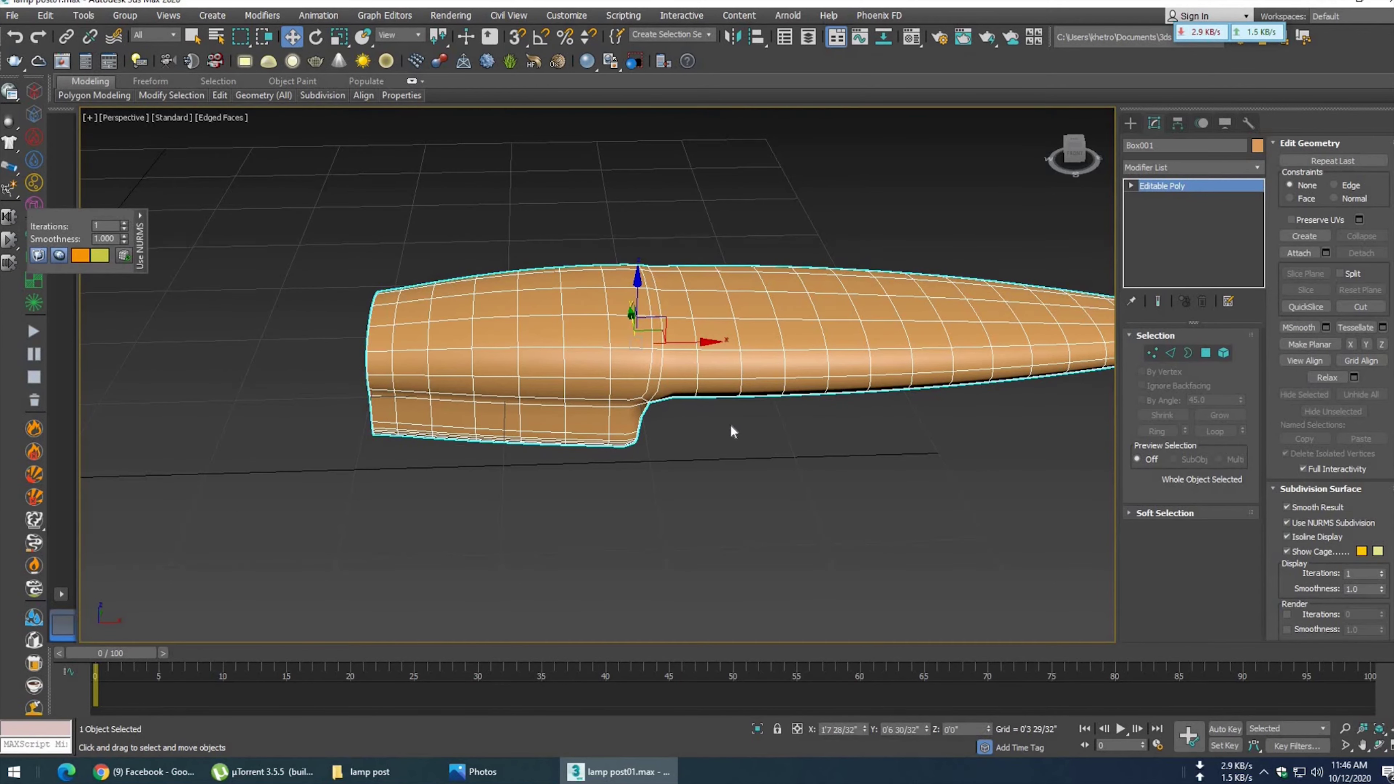
key(F4)
scroll(713, 422, down, 3)
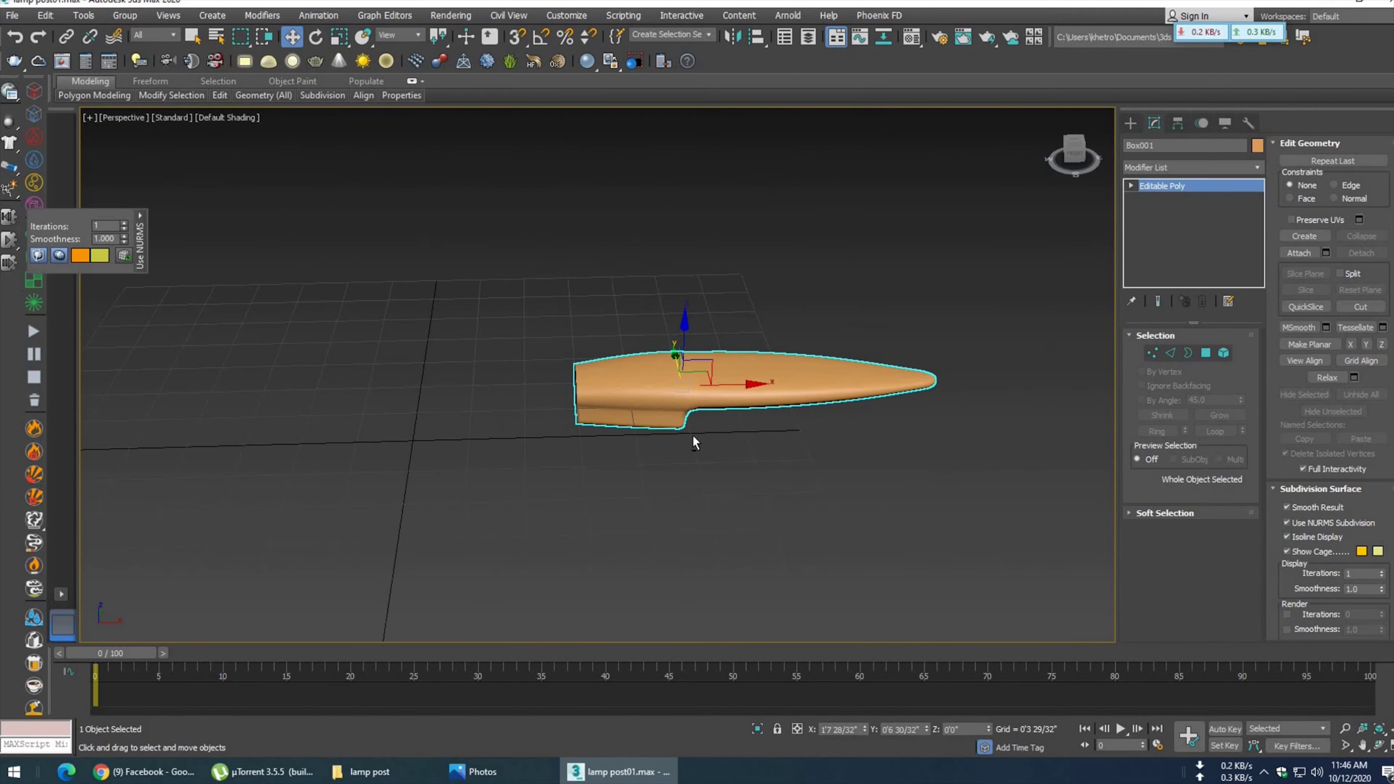
mouse_move(694, 440)
alt+middle_down()
mouse_move(644, 410)
mouse_move(650, 393)
alt+middle_up()
scroll(643, 410, up, 3)
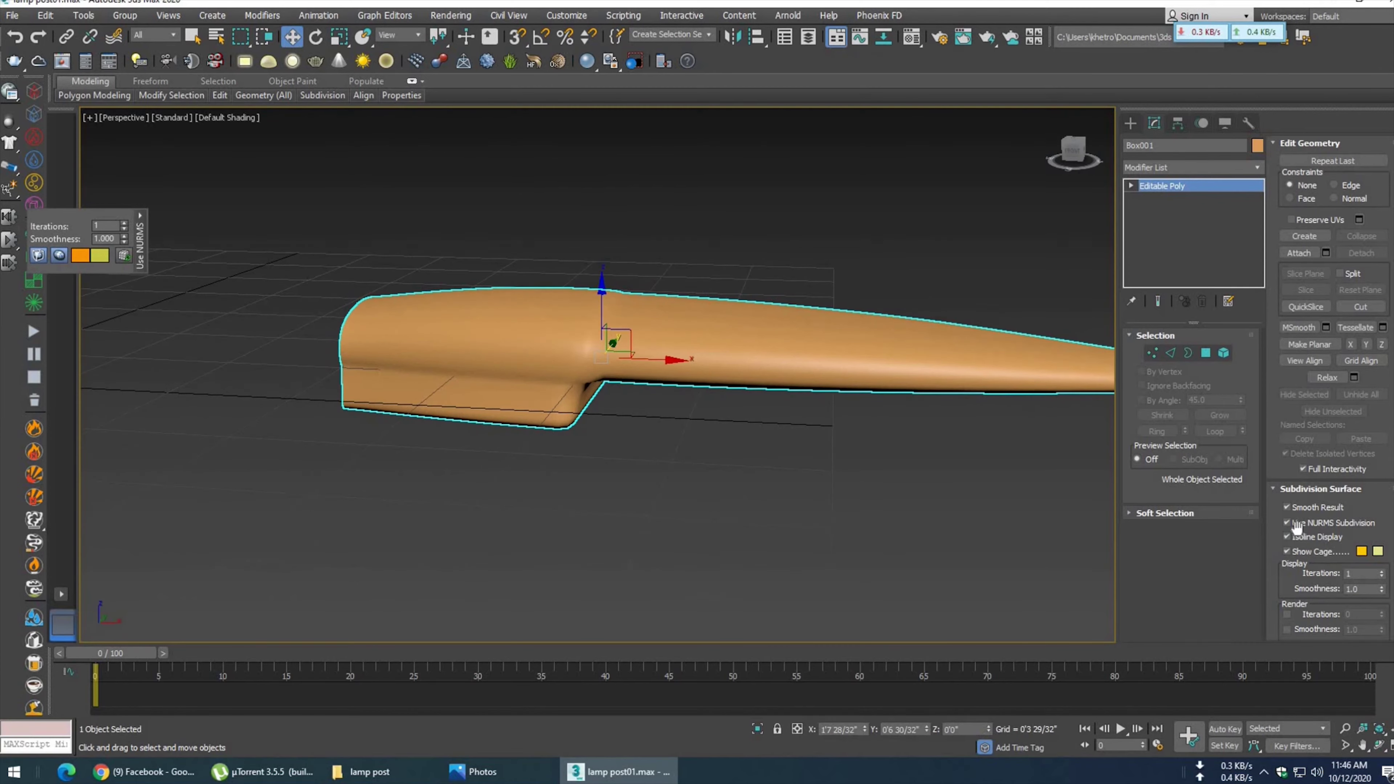
key(ctrl+BackSpace)
key(F4)
key(l)
key(F3)
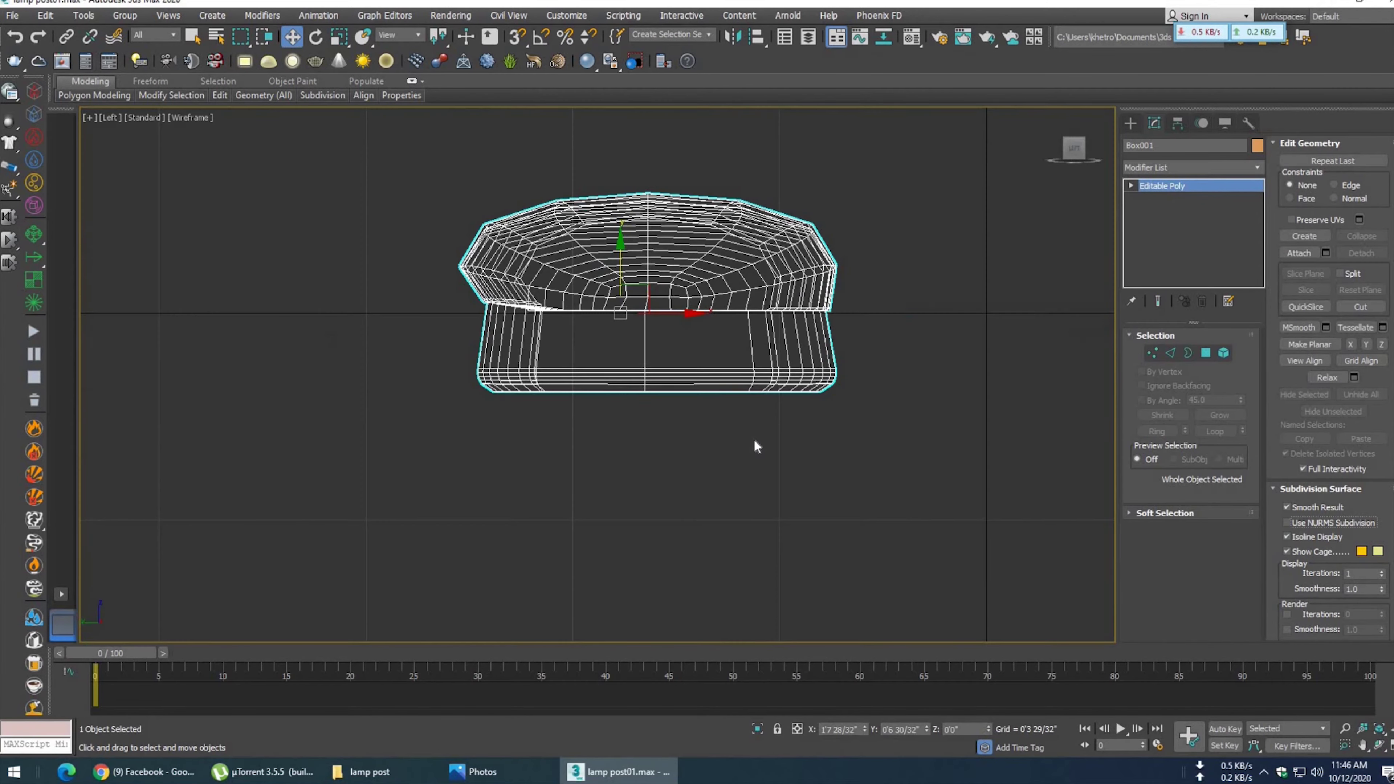
- Select the lamp head's seam vertices and scale them flat onto one level line
scroll(601, 383, up, 2)
scroll(601, 384, up, 2)
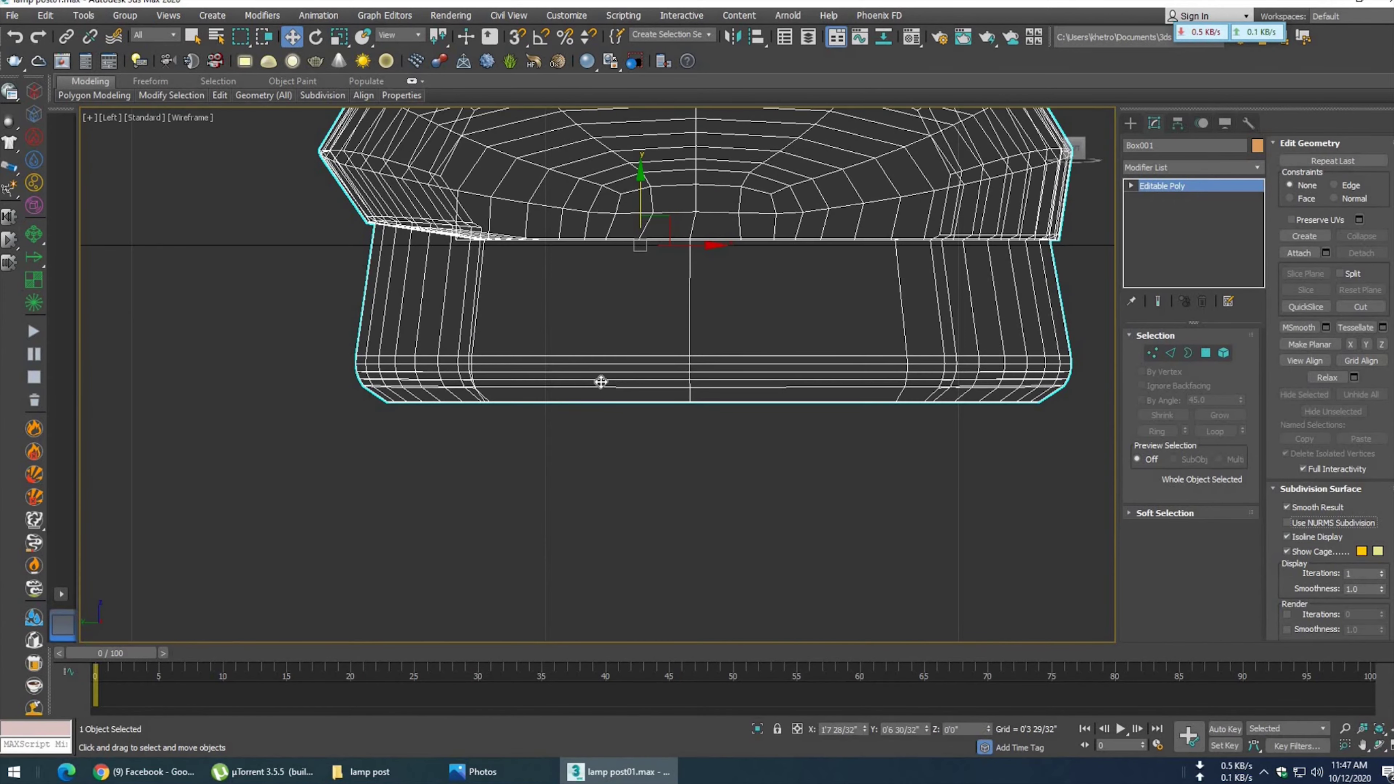
key(1)
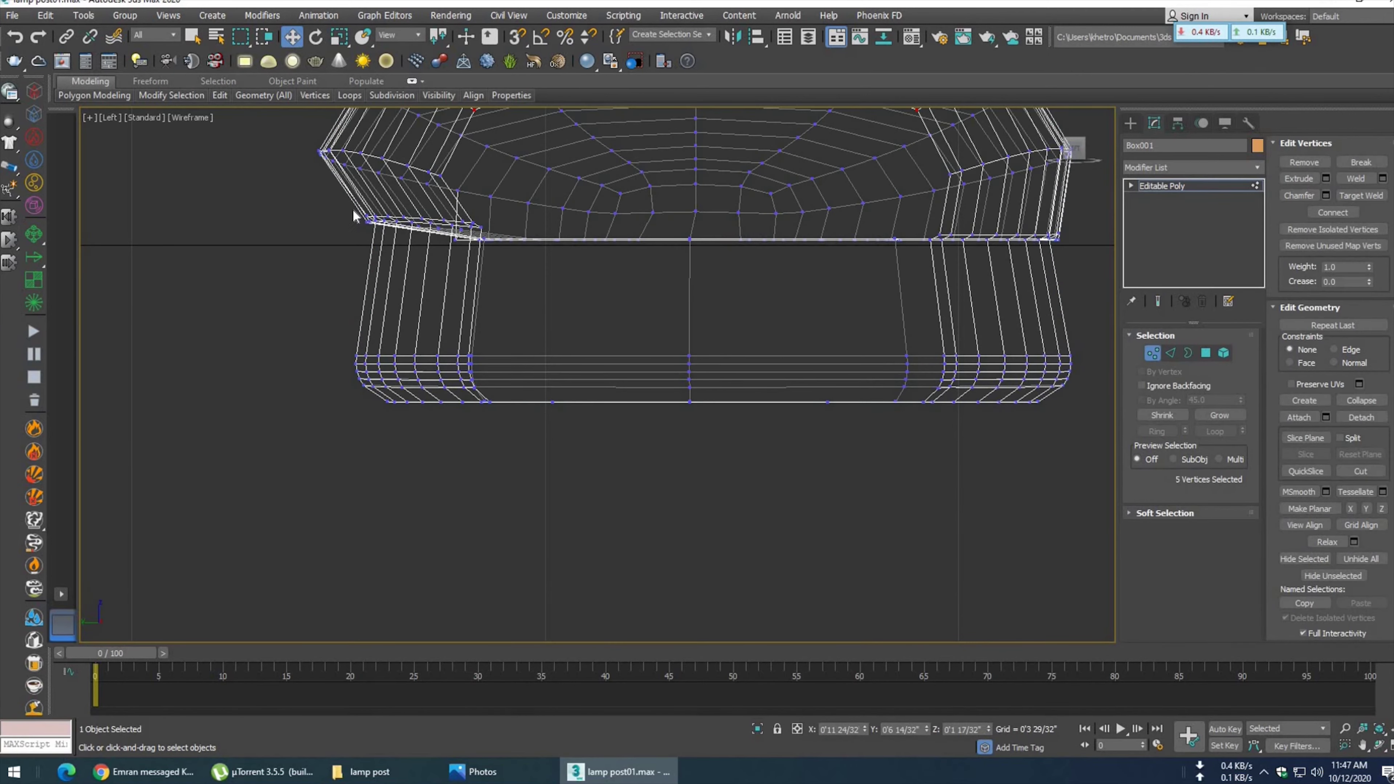
drag(351, 209, 492, 313)
ctrl+drag(547, 232, 1094, 284)
scroll(574, 277, up, 2)
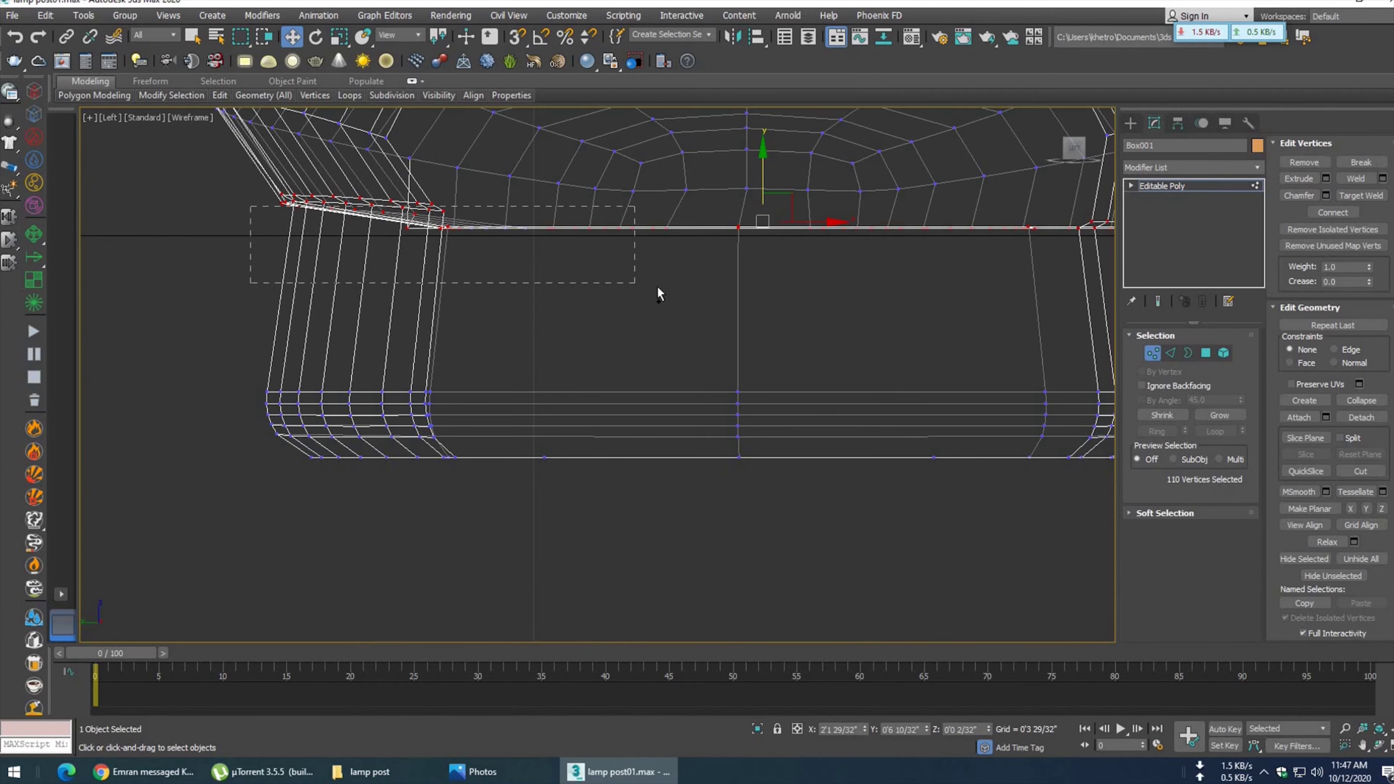
drag(687, 297, 687, 296)
key(p)
mouse_move(680, 290)
alt+middle_down()
mouse_move(655, 313)
mouse_move(734, 299)
mouse_move(590, 319)
alt+middle_up()
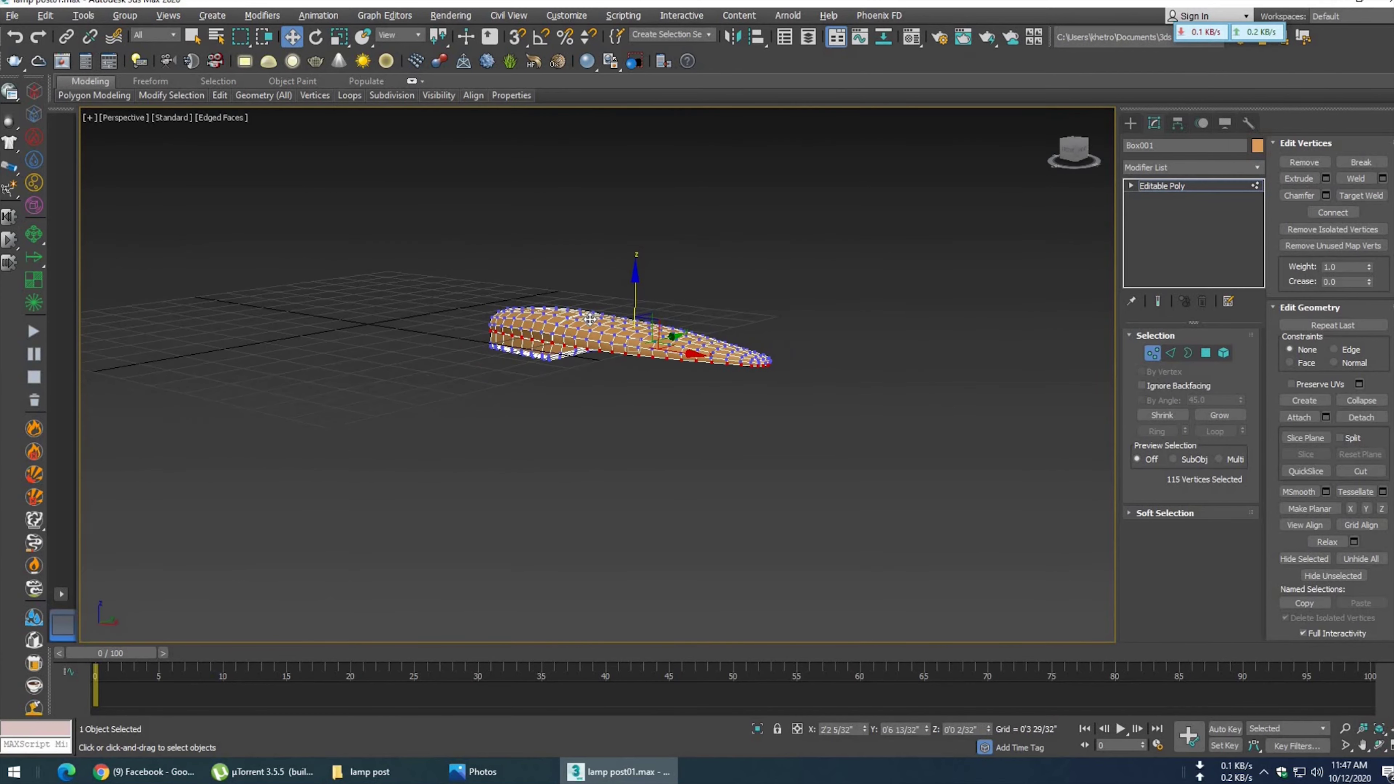
key(l)
click(340, 38)
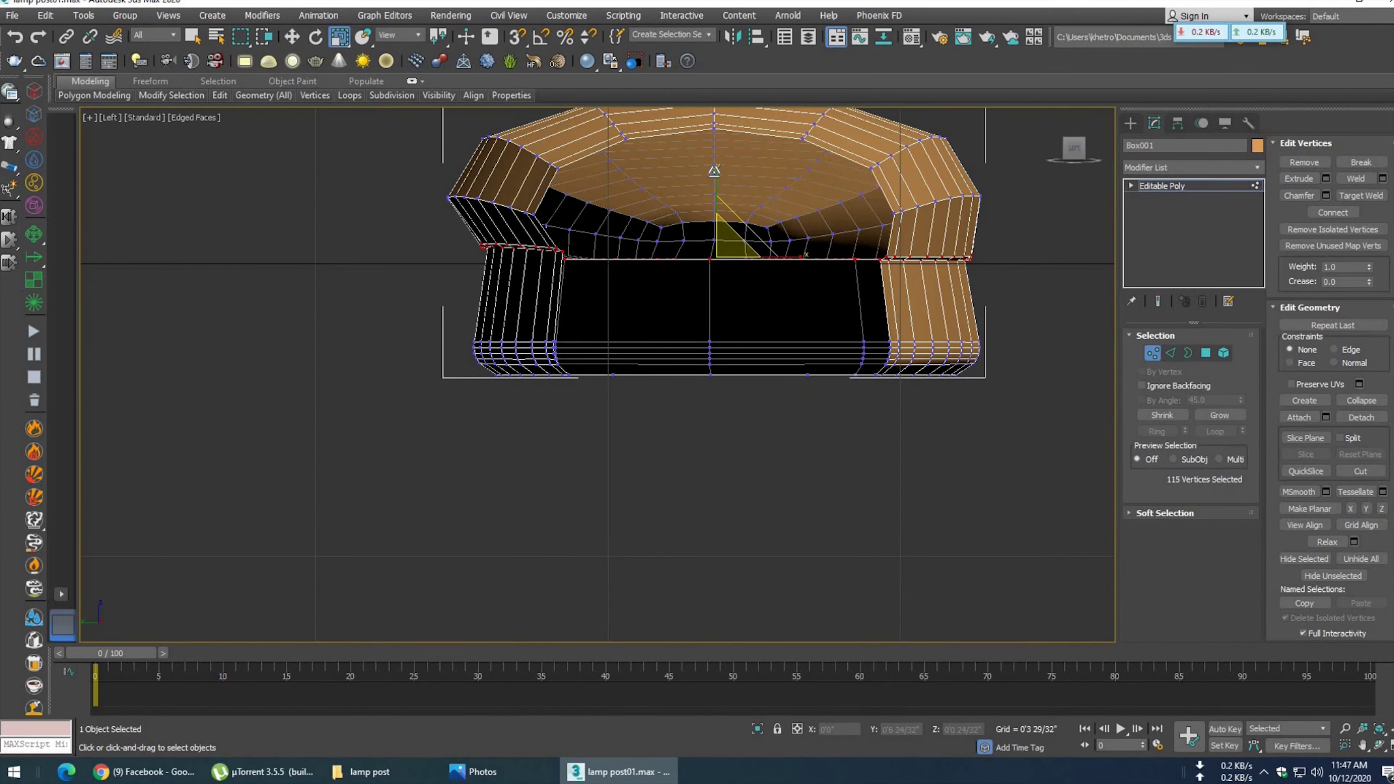
drag(716, 198, 630, 212)
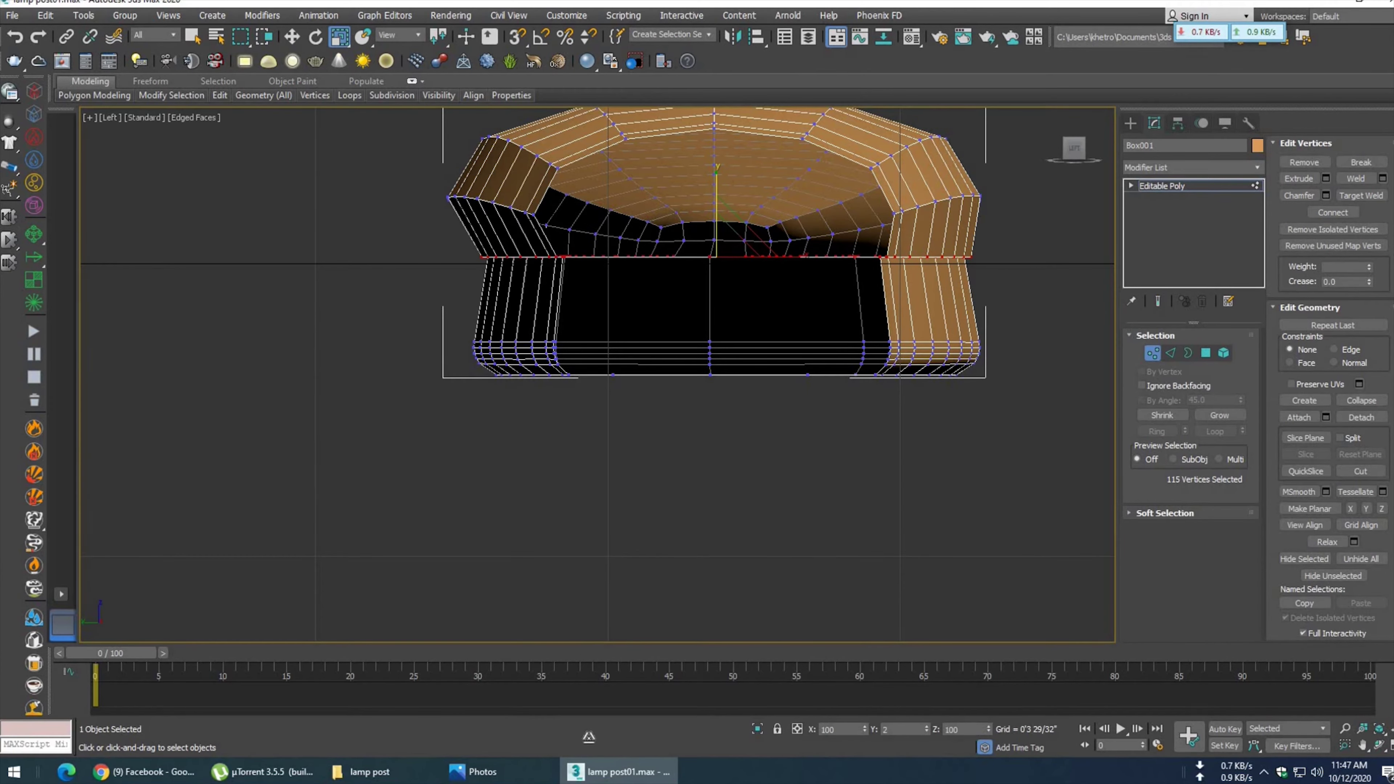
- Select the bottom vertex rows and scale them outward, then undo twice
key(p)
mouse_move(558, 428)
alt+middle_down()
mouse_move(704, 419)
mouse_move(326, 410)
mouse_move(507, 638)
alt+middle_up()
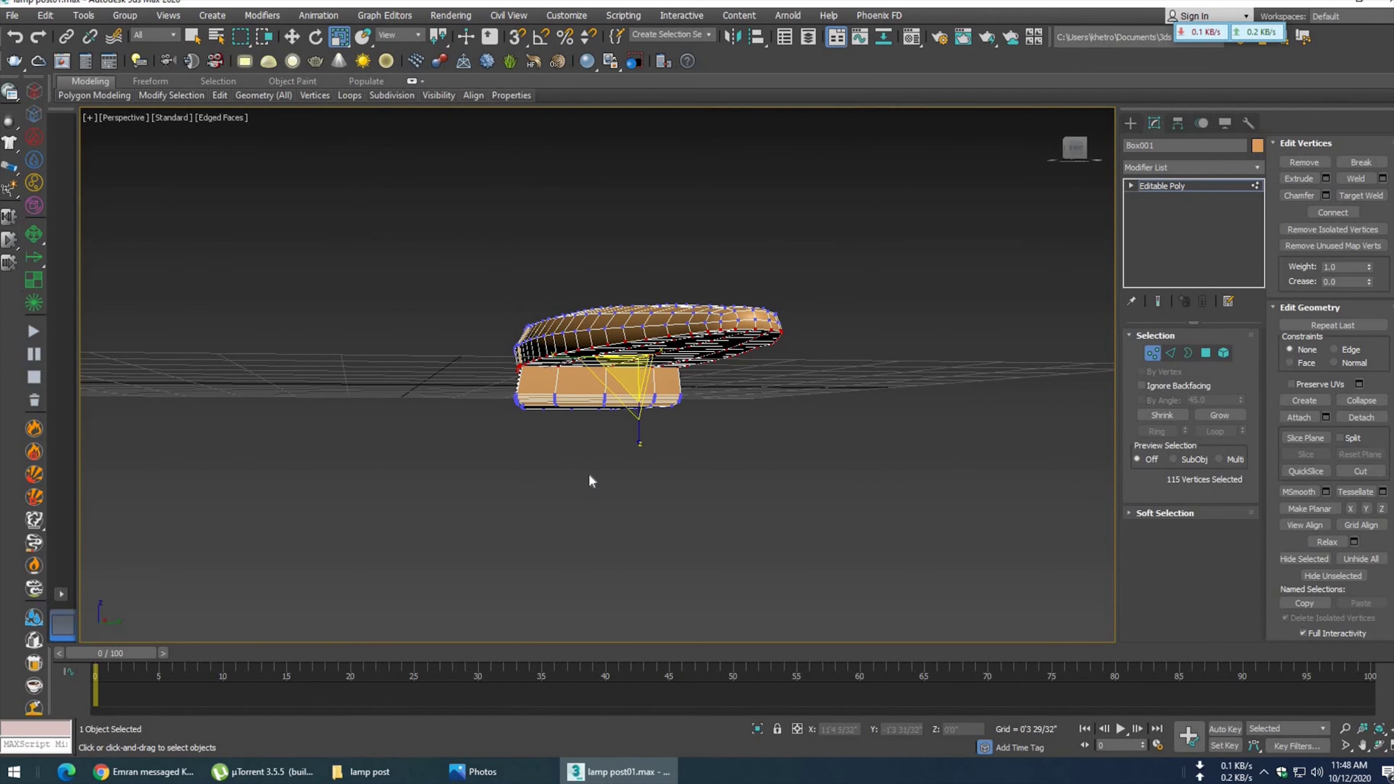
key(l)
mouse_move(1010, 330)
mouse_down()
mouse_move(736, 378)
mouse_move(725, 361)
mouse_move(731, 379)
mouse_up()
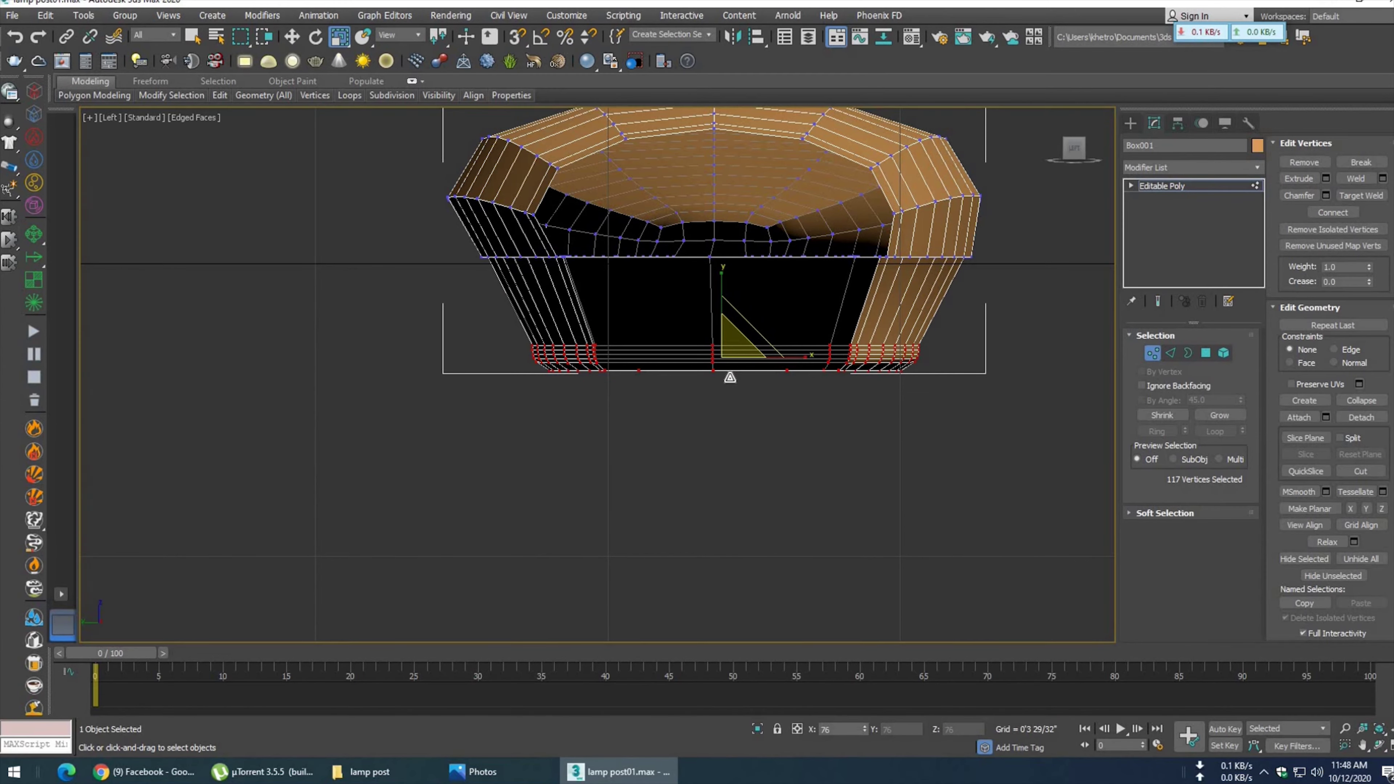
key(p)
mouse_move(636, 415)
alt+middle_down()
mouse_move(524, 345)
mouse_move(654, 338)
alt+middle_up()
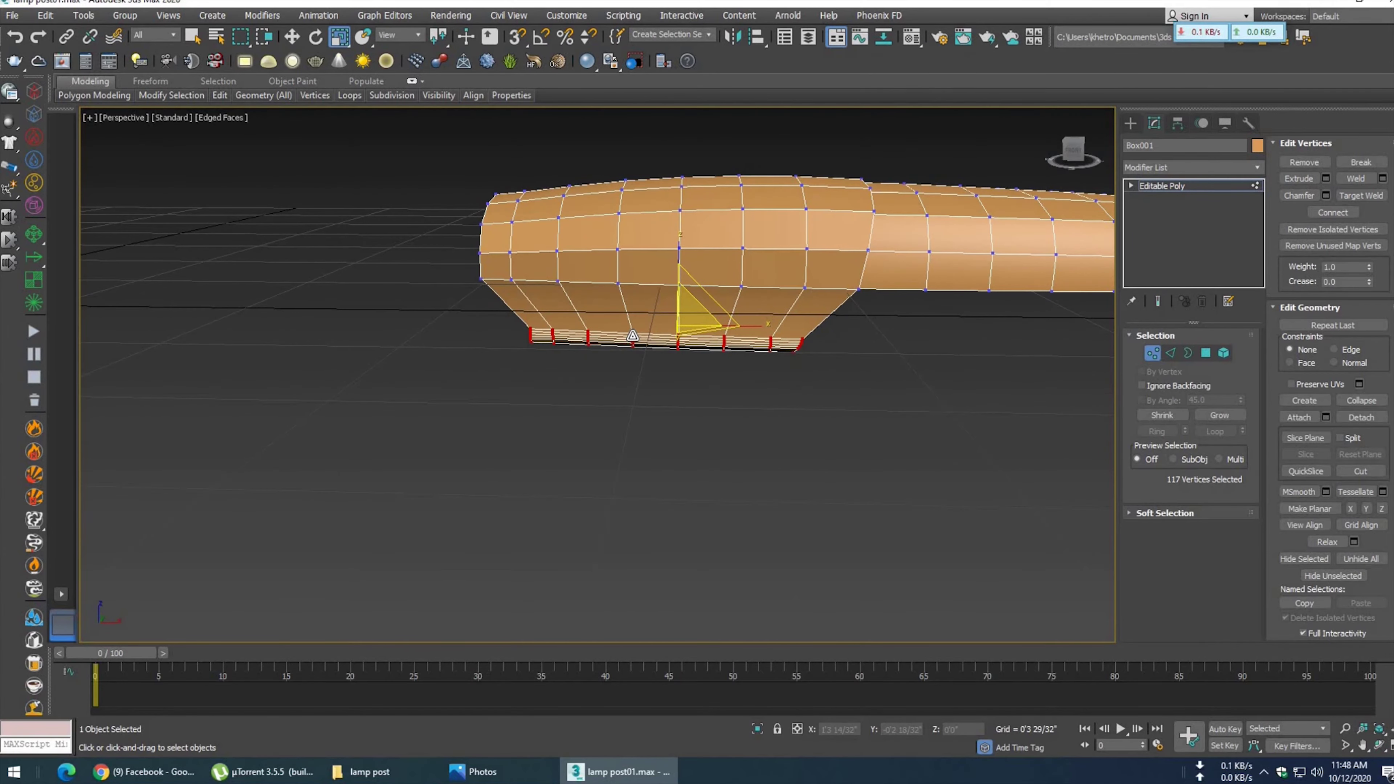
drag(632, 335, 633, 335)
mouse_move(859, 404)
alt+middle_down()
mouse_move(981, 415)
mouse_move(995, 392)
mouse_move(990, 412)
alt+middle_up()
key(ctrl+z)
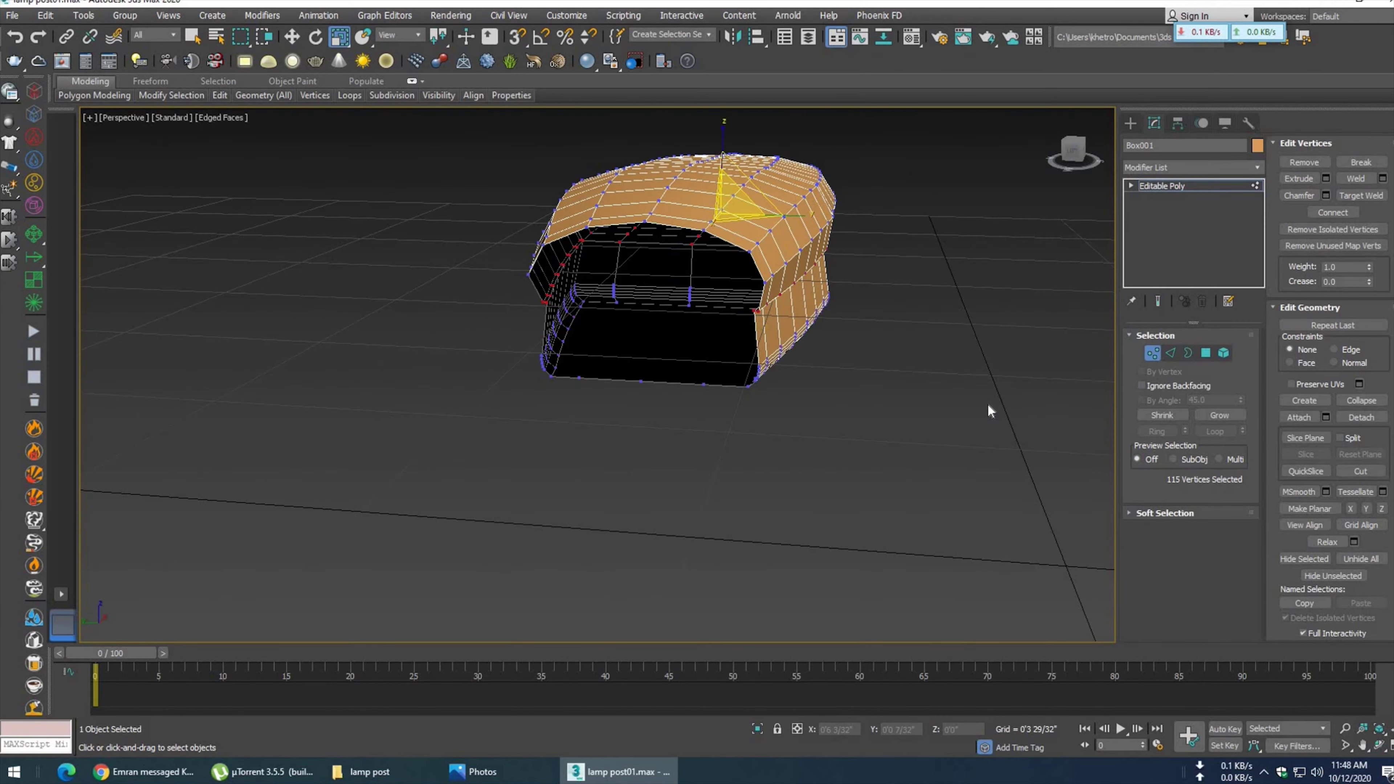
key(ctrl+z)
mouse_move(890, 384)
alt+middle_down()
mouse_move(903, 373)
mouse_move(890, 364)
mouse_move(907, 365)
mouse_move(653, 379)
mouse_move(600, 682)
alt+middle_up()
- Zoom into the street-lamp photo in Photos to study the curved head, then return to 3ds Max
click(516, 774)
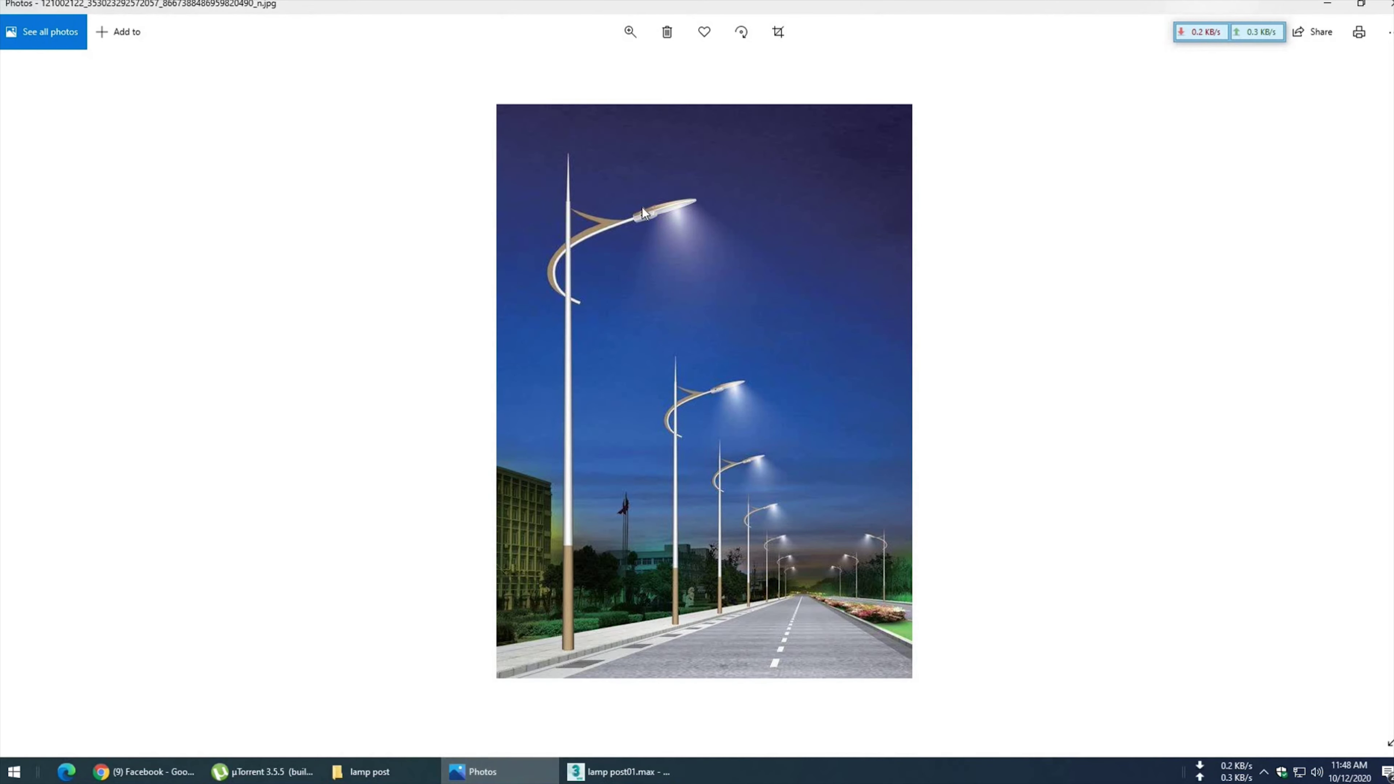
click(630, 28)
drag(580, 74, 584, 84)
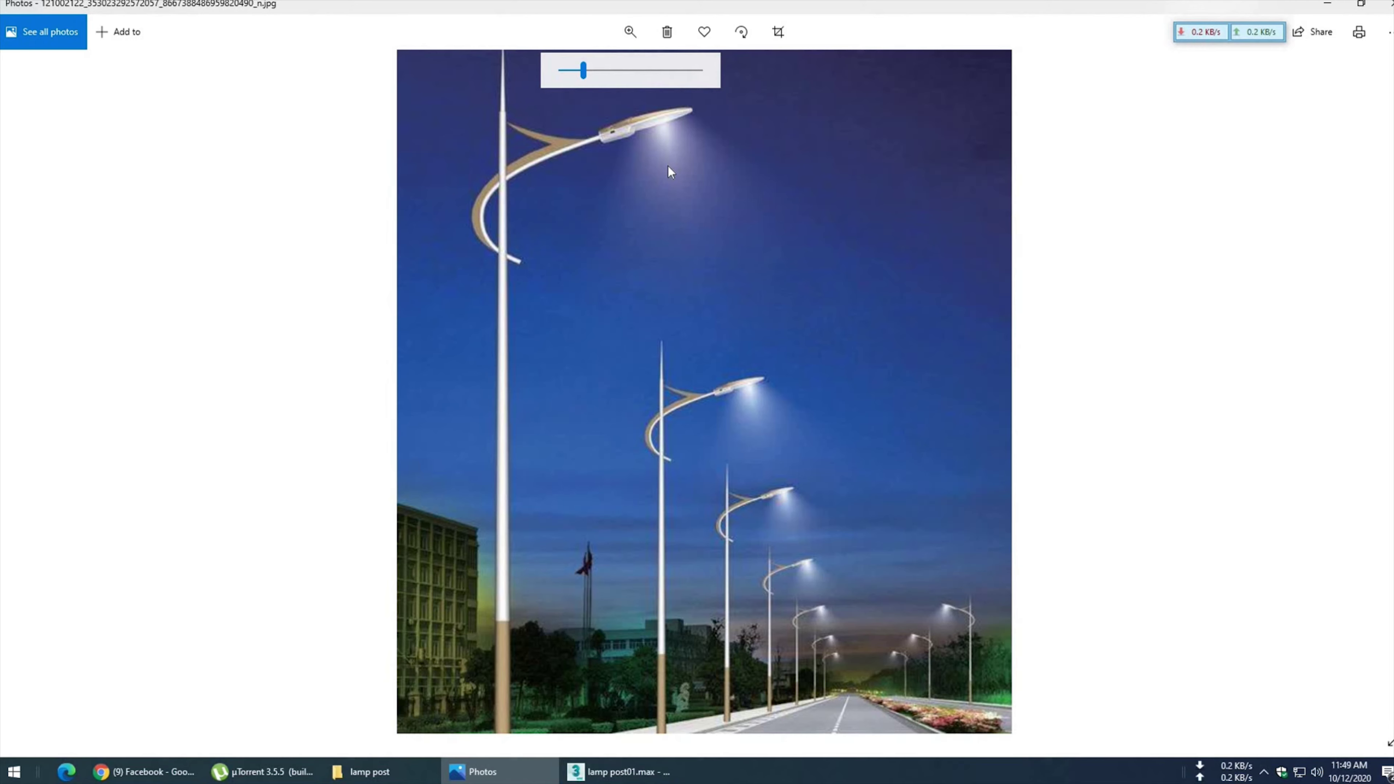
click(593, 773)
mouse_move(715, 426)
alt+middle_down()
mouse_move(598, 379)
mouse_move(725, 386)
mouse_move(697, 406)
mouse_move(720, 428)
alt+middle_up()
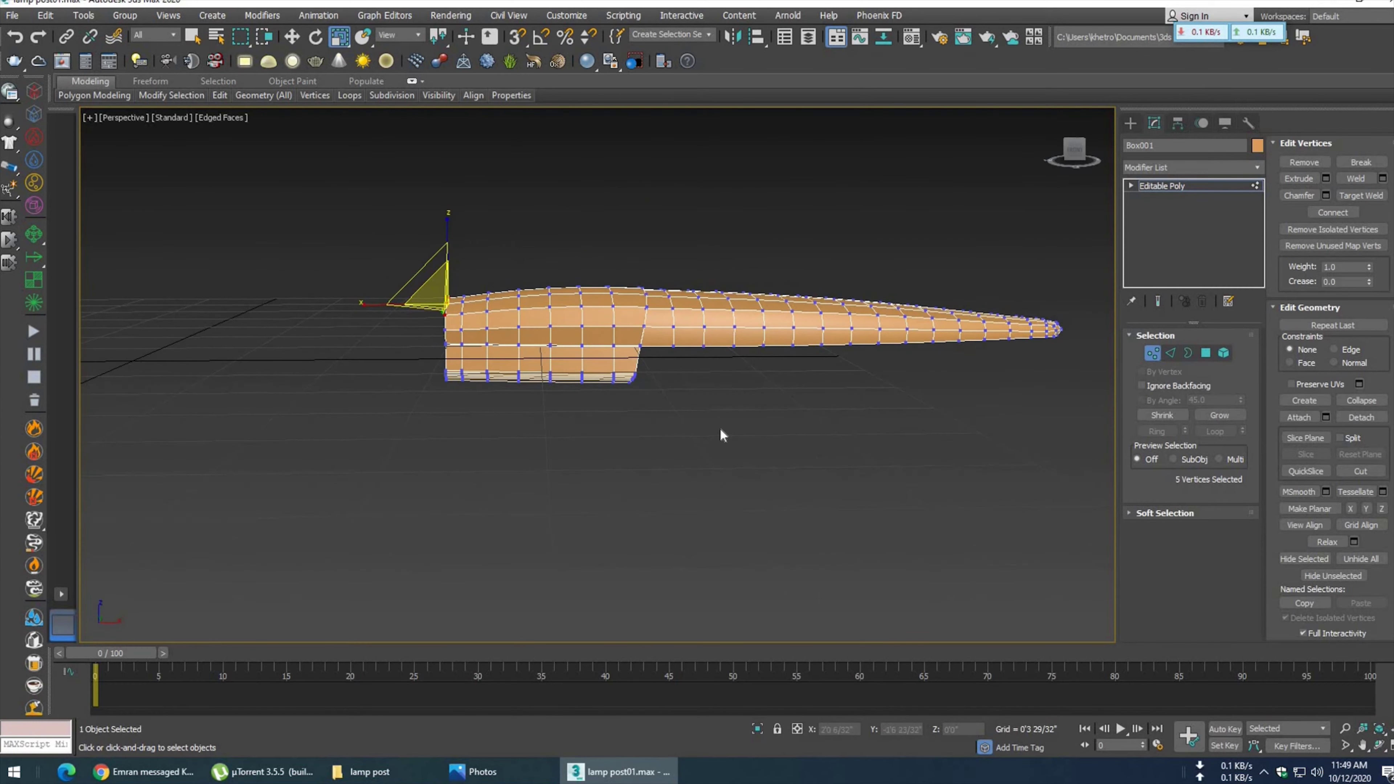
- Leave vertex editing and show the lamp head in the Front view as wireframe
key(l)
scroll(700, 407, down, 3)
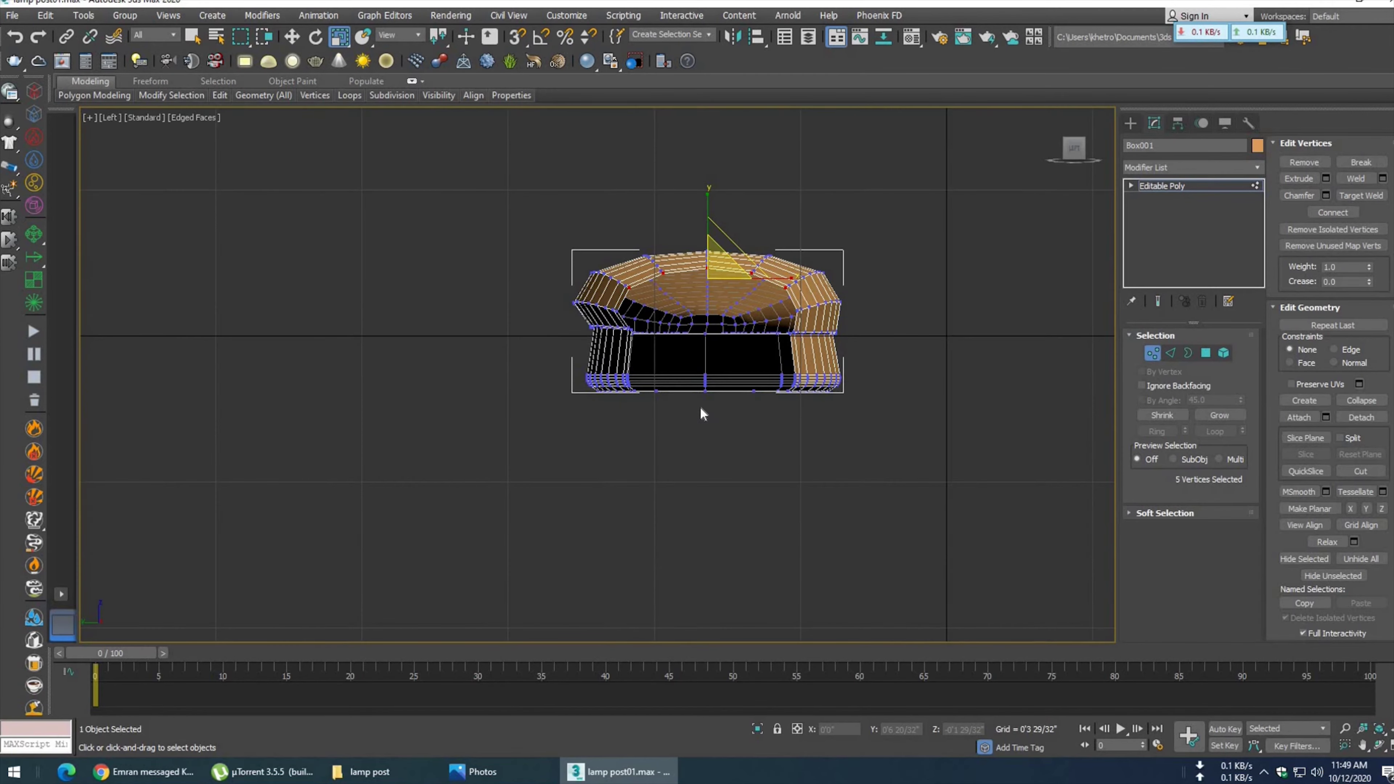
key(6)
key(F4)
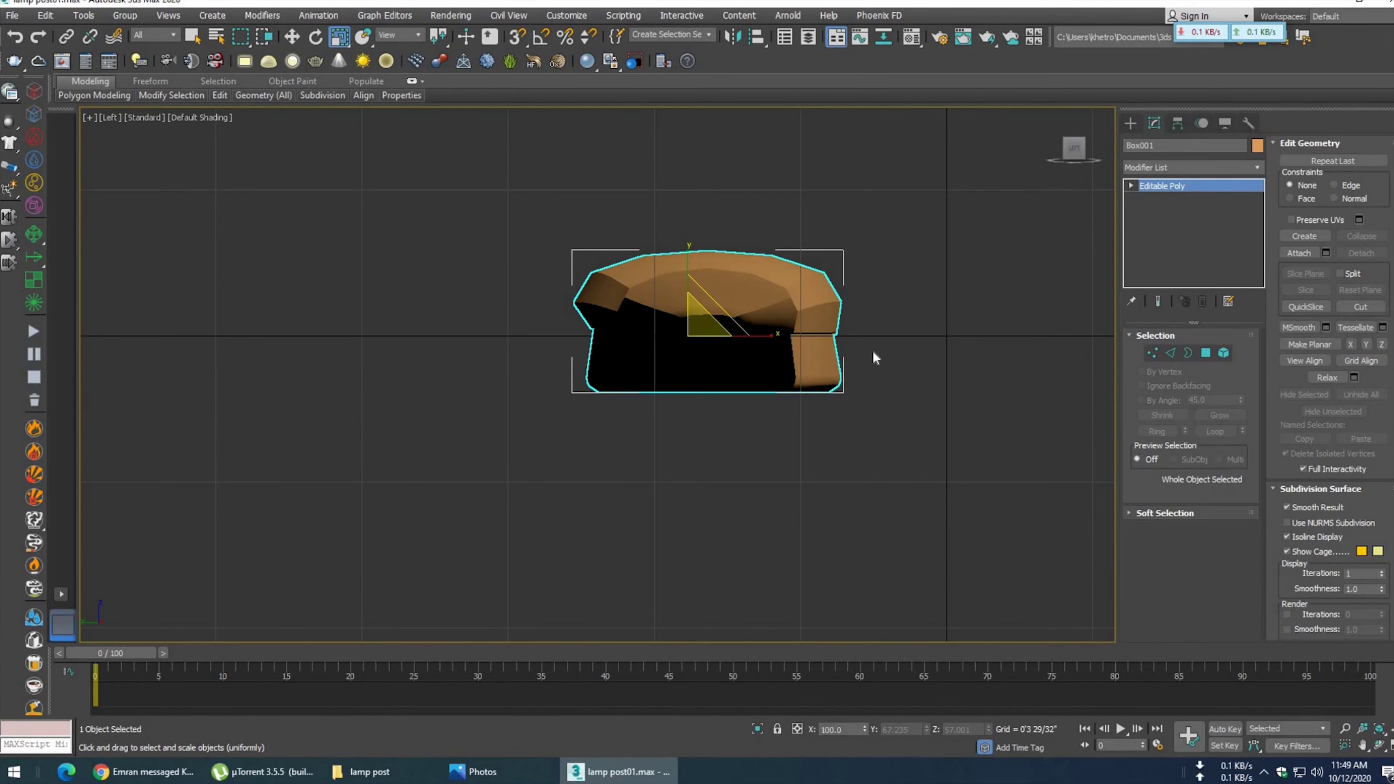
key(p)
mouse_move(859, 354)
alt+middle_down()
mouse_move(980, 397)
mouse_move(977, 368)
mouse_move(730, 366)
mouse_move(865, 299)
mouse_move(647, 400)
alt+middle_up()
key(l)
key(F4)
key(f)
key(F3)
middle_drag(736, 406, 722, 363)
- Connect the lower band's vertical edges with Slide -81, then re-enable NURMS smoothing
key(2)
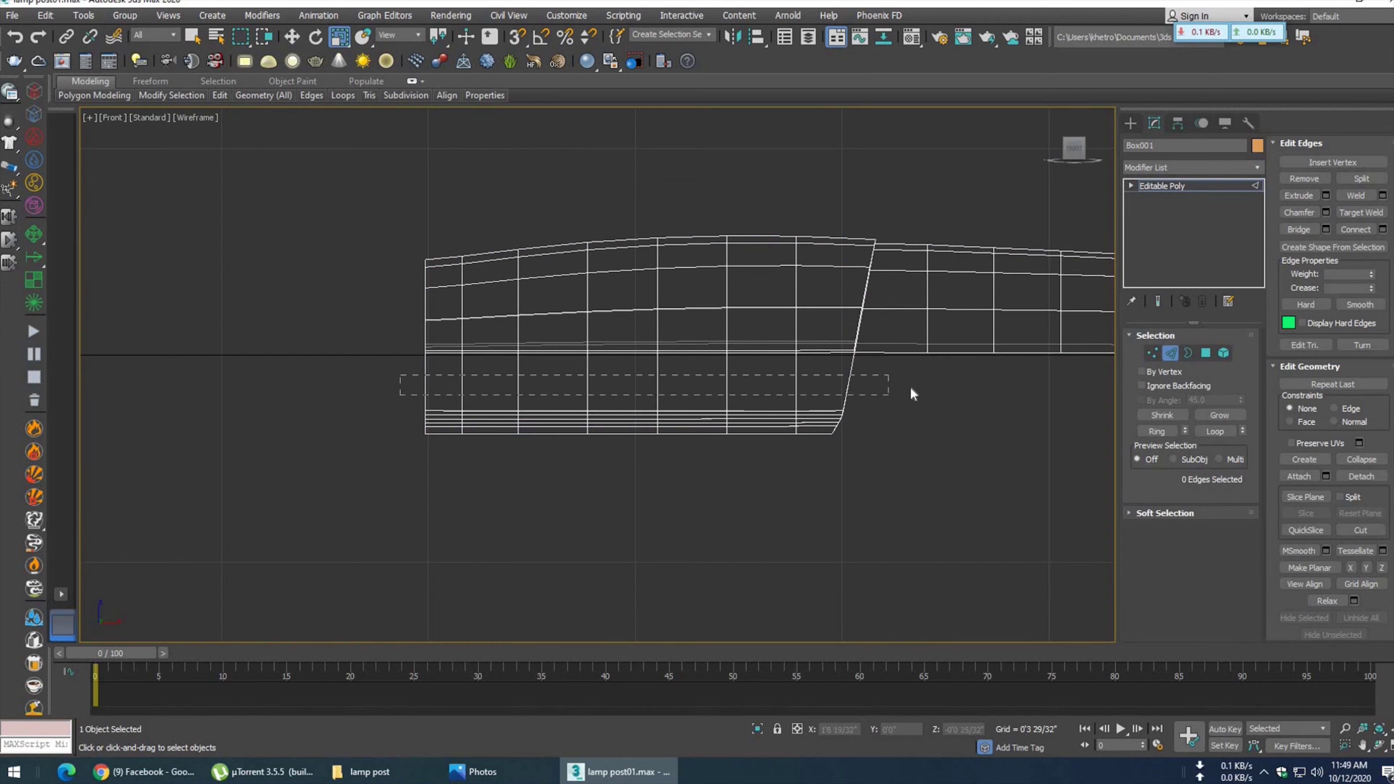
drag(912, 394, 889, 393)
click(1383, 229)
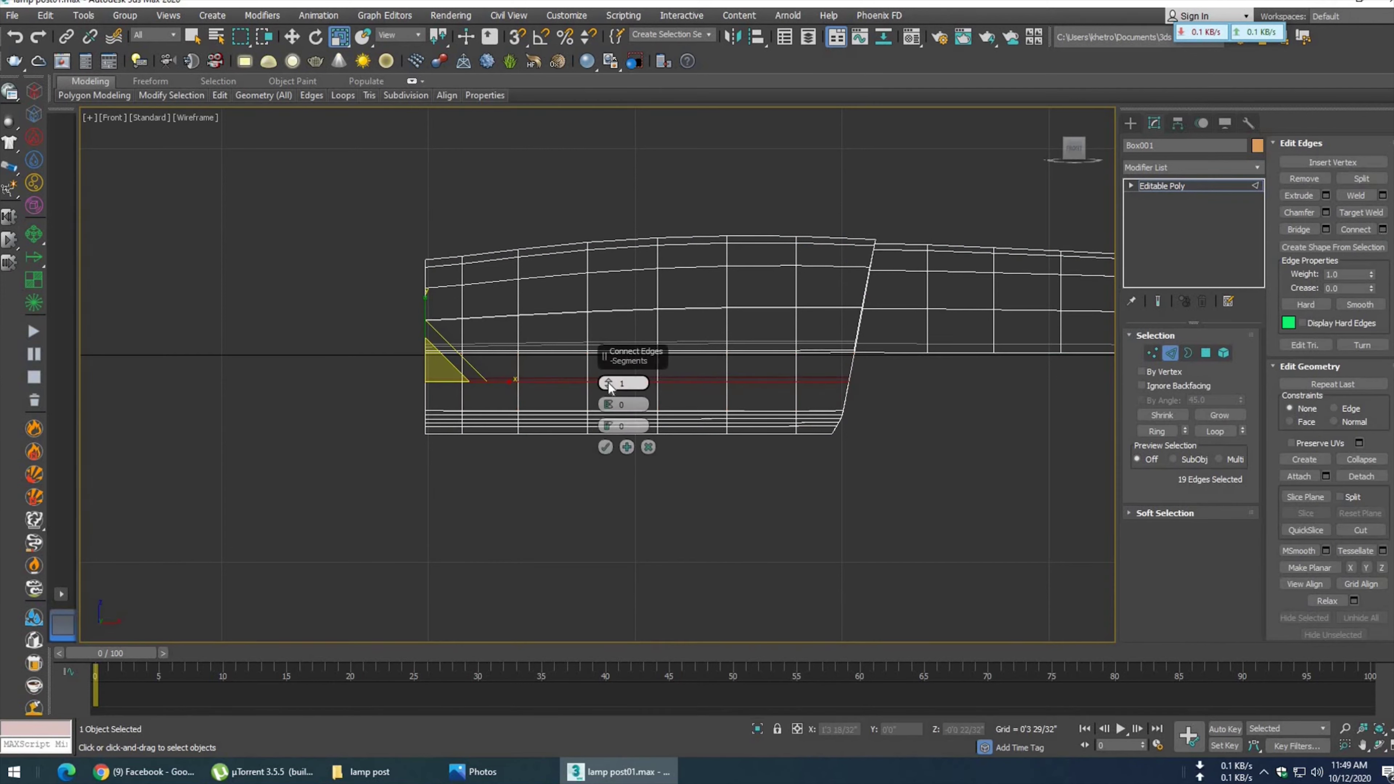
drag(608, 399, 608, 404)
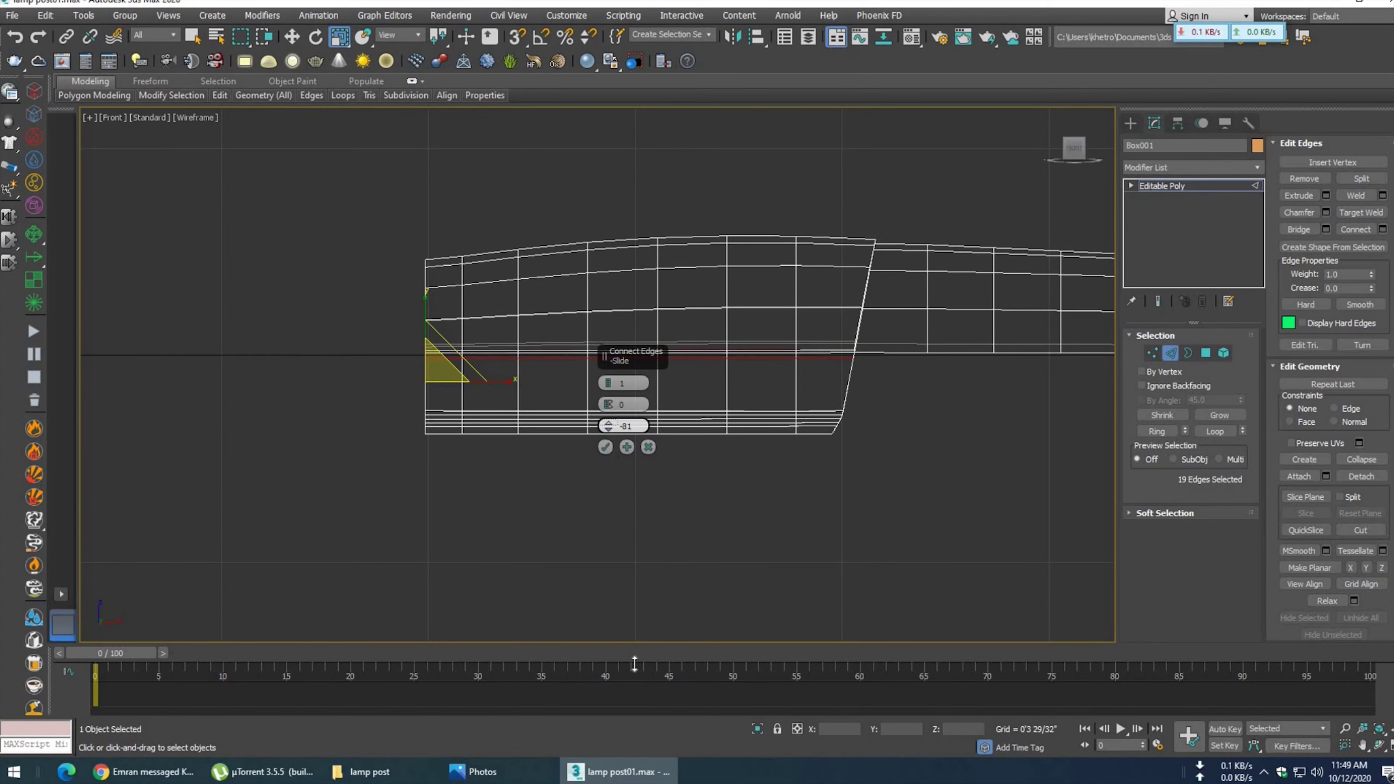
click(606, 447)
key(p)
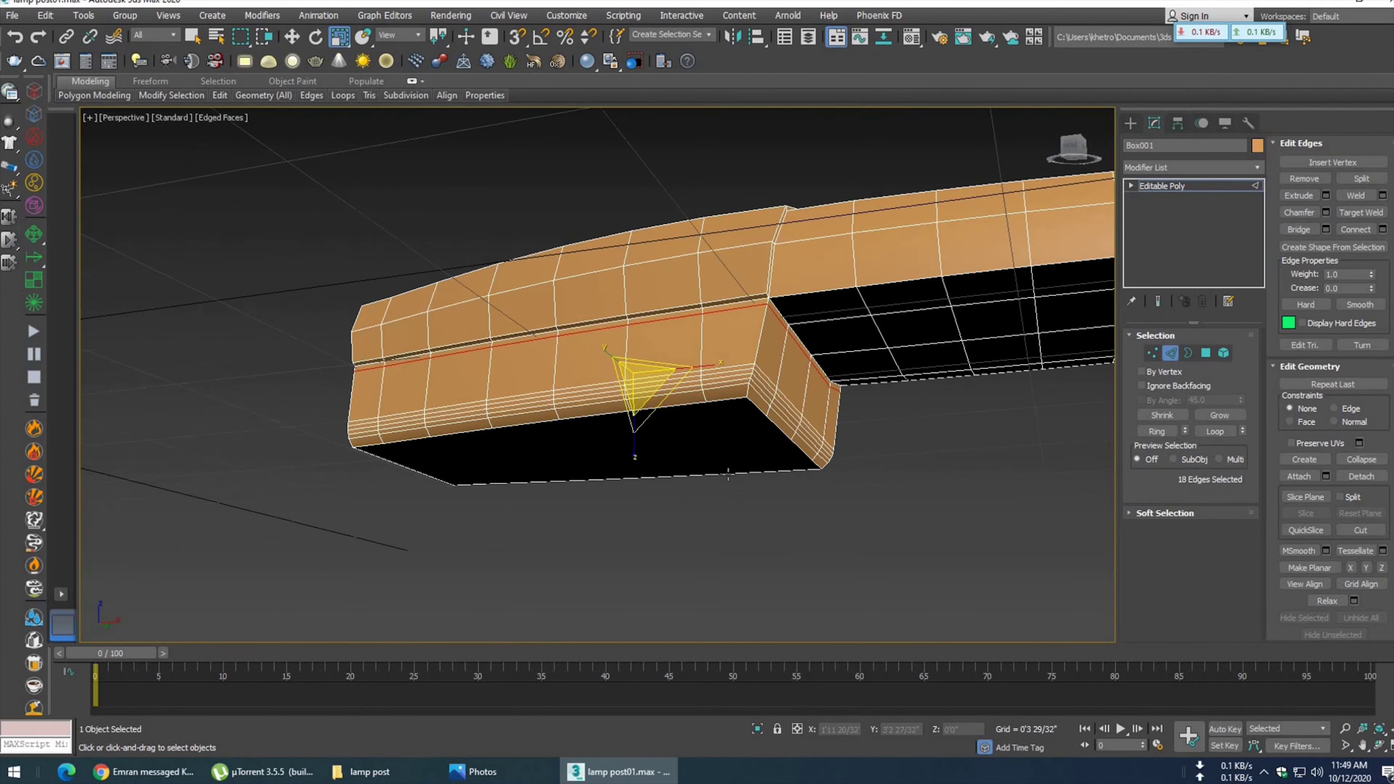
mouse_move(690, 453)
alt+middle_down()
mouse_move(582, 457)
mouse_move(644, 472)
mouse_move(669, 460)
mouse_move(667, 400)
mouse_move(714, 417)
alt+middle_up()
scroll(667, 401, down, 5)
drag(1279, 525, 1288, 409)
key(2)
click(1287, 402)
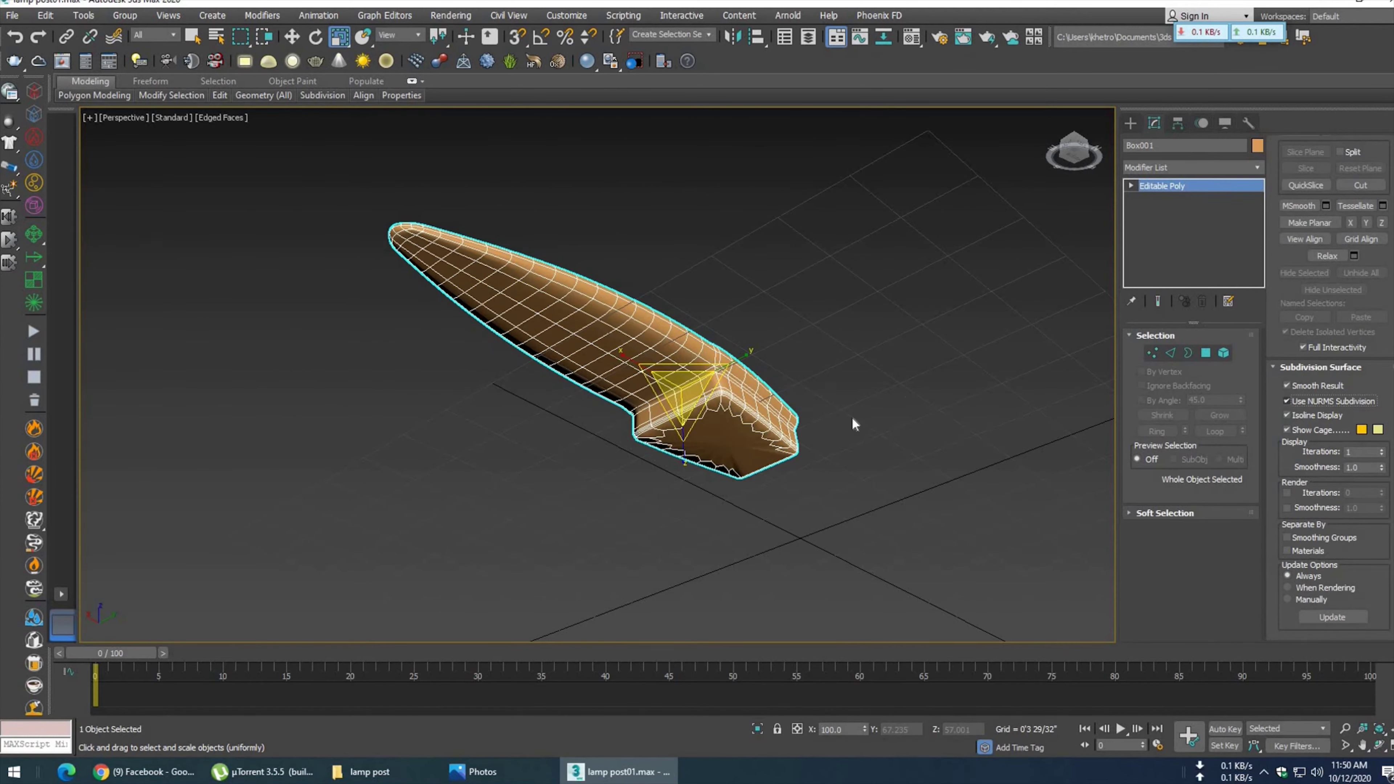
- Turn off mesh smoothing and connect new edges across the head's edge ring
mouse_move(755, 420)
alt+middle_down()
mouse_move(670, 461)
mouse_move(713, 430)
alt+middle_up()
scroll(712, 430, up, 4)
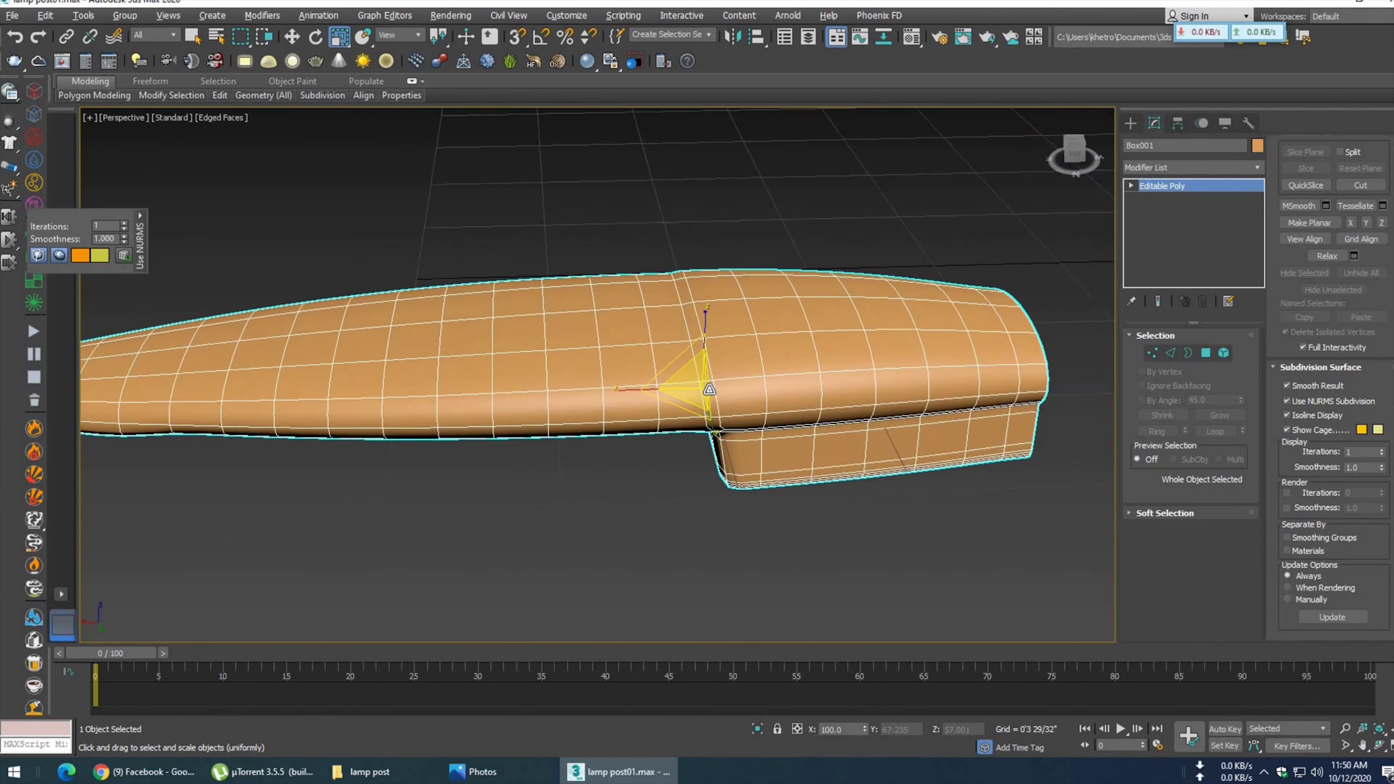
click(1287, 402)
alt+middle_drag(686, 341, 679, 295)
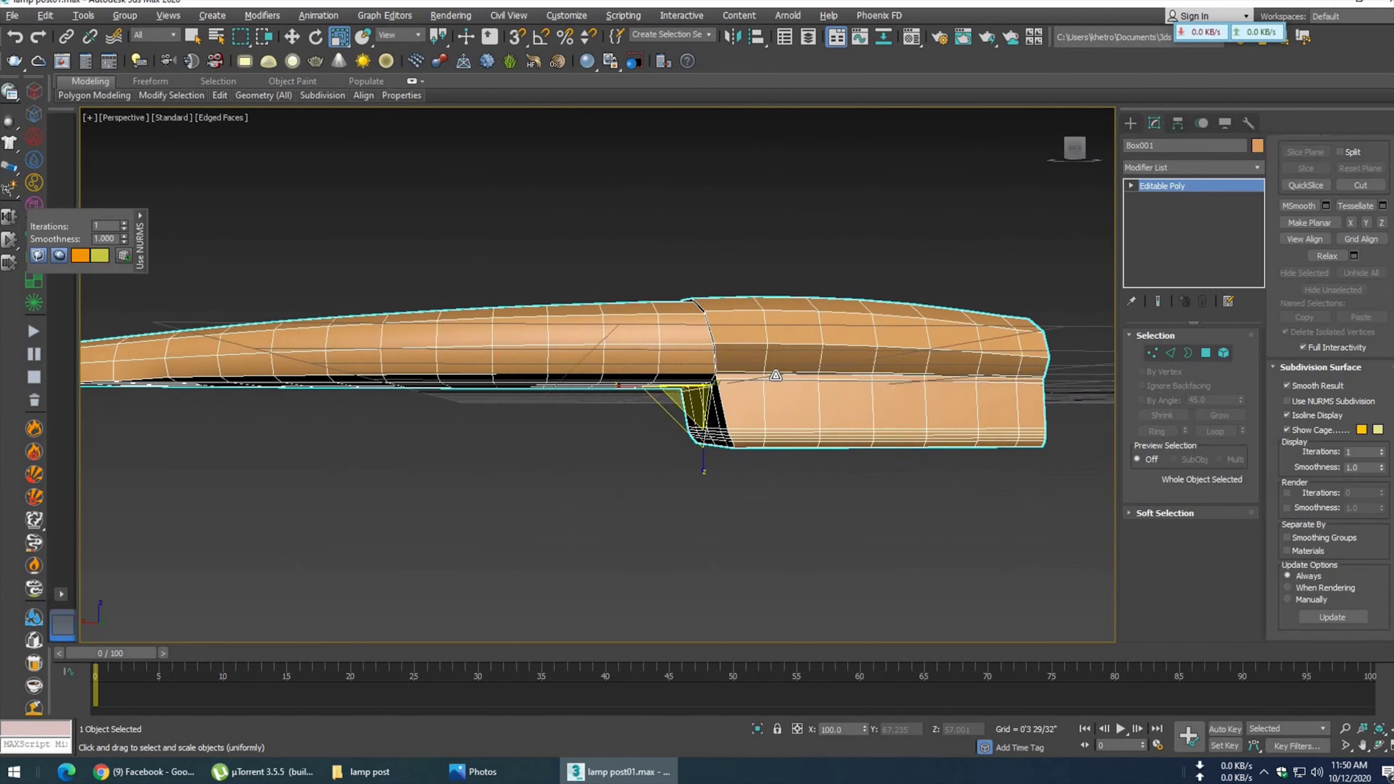
click(1171, 352)
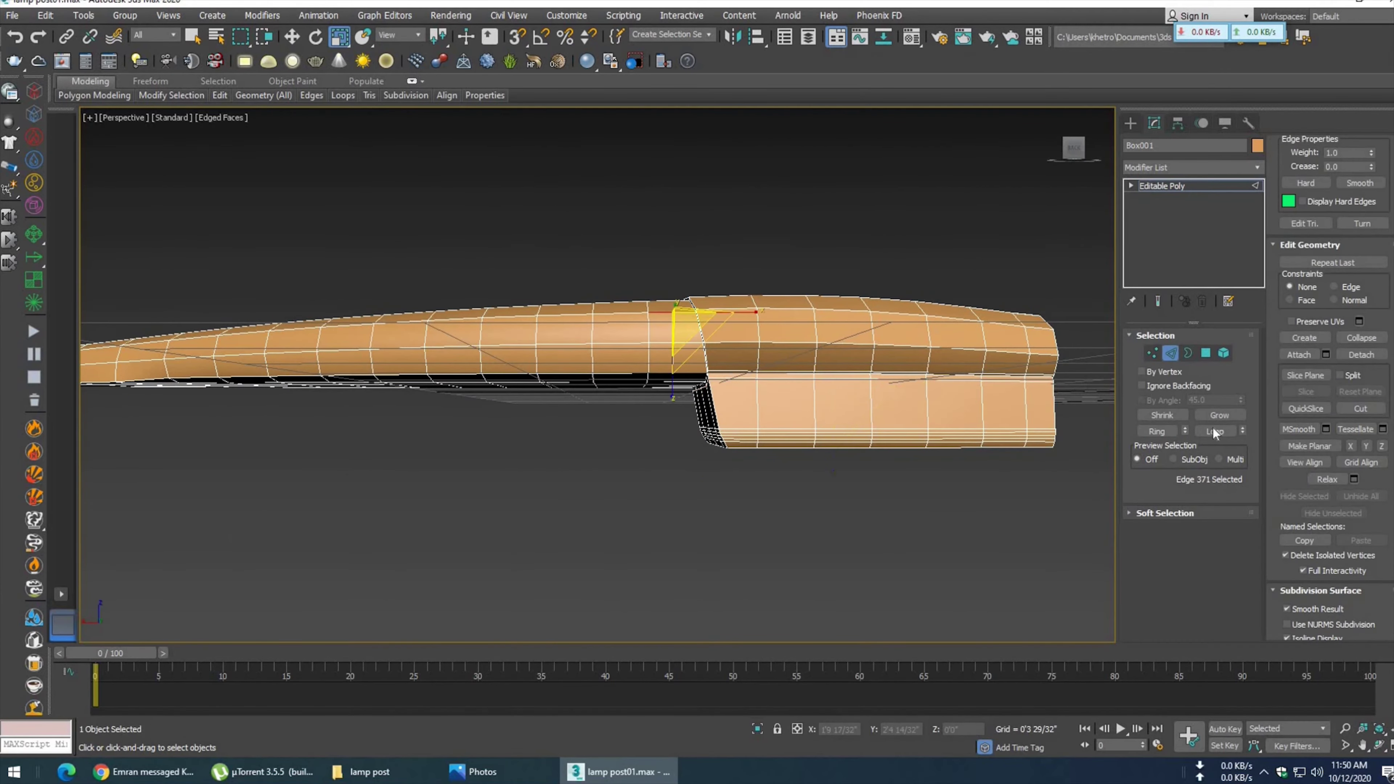
click(1171, 430)
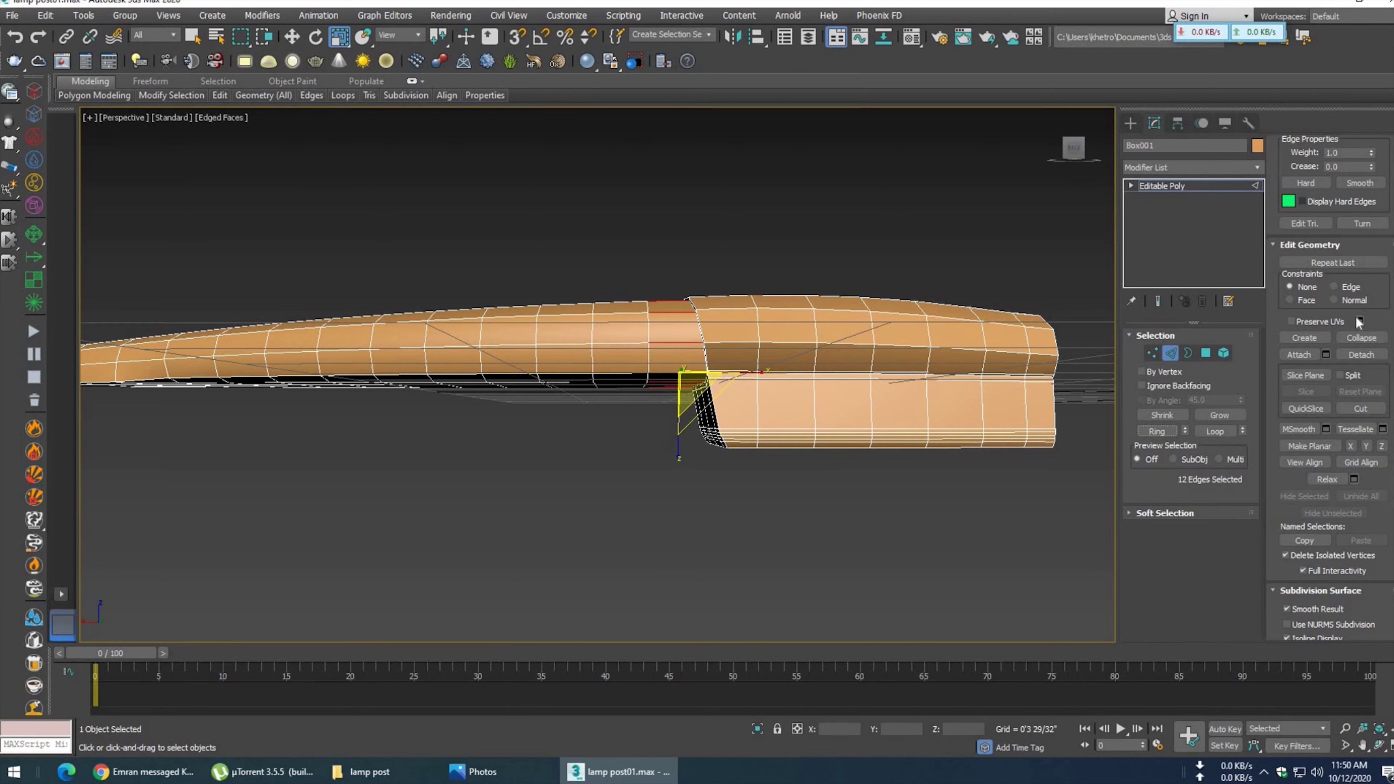
scroll(1276, 511, up, 3)
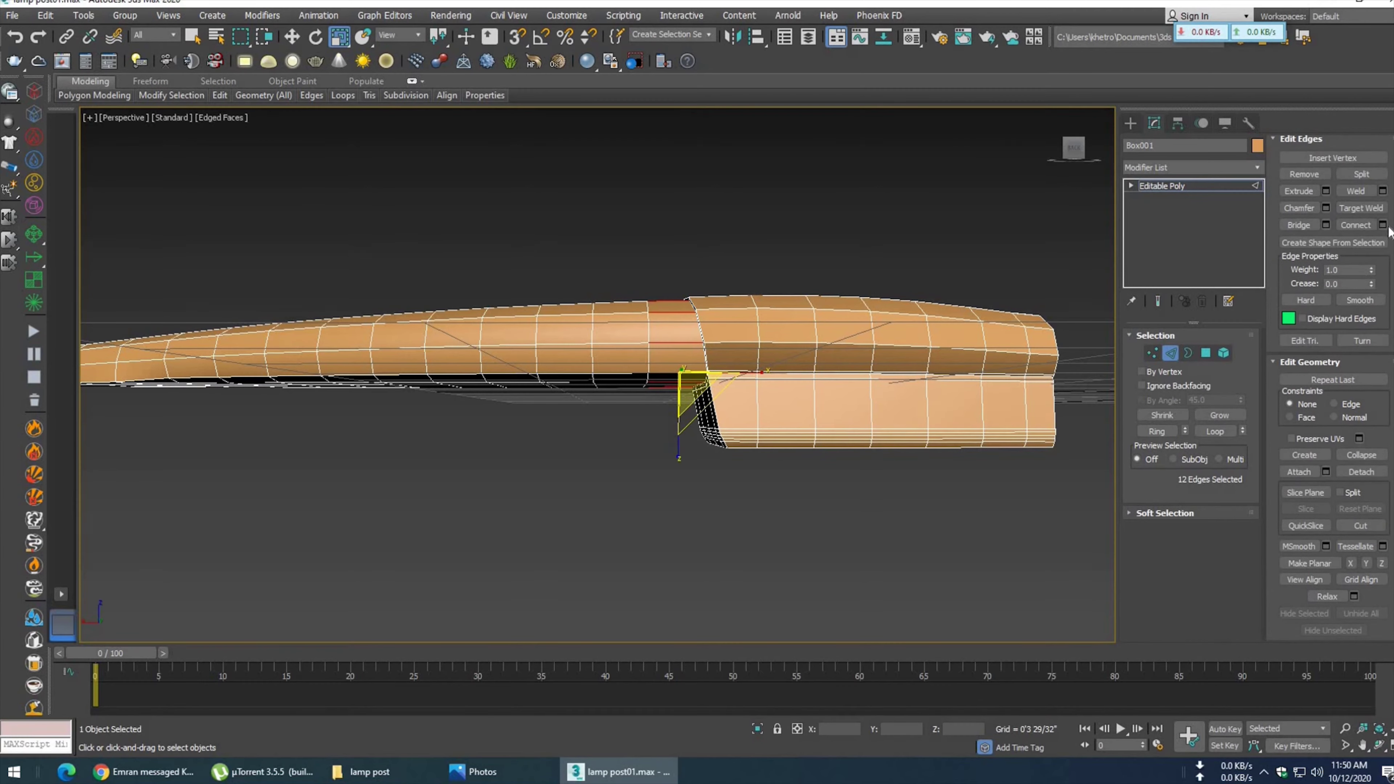
click(1383, 225)
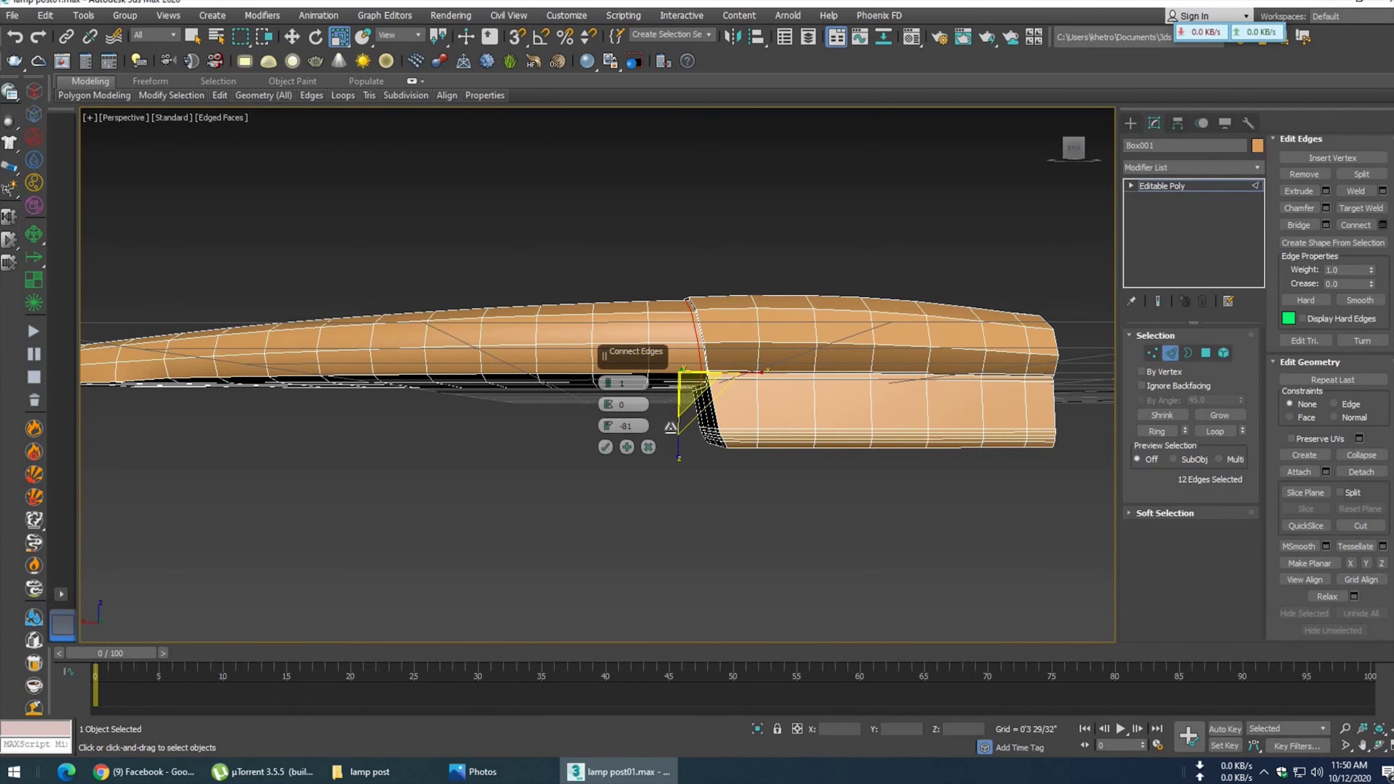
click(606, 447)
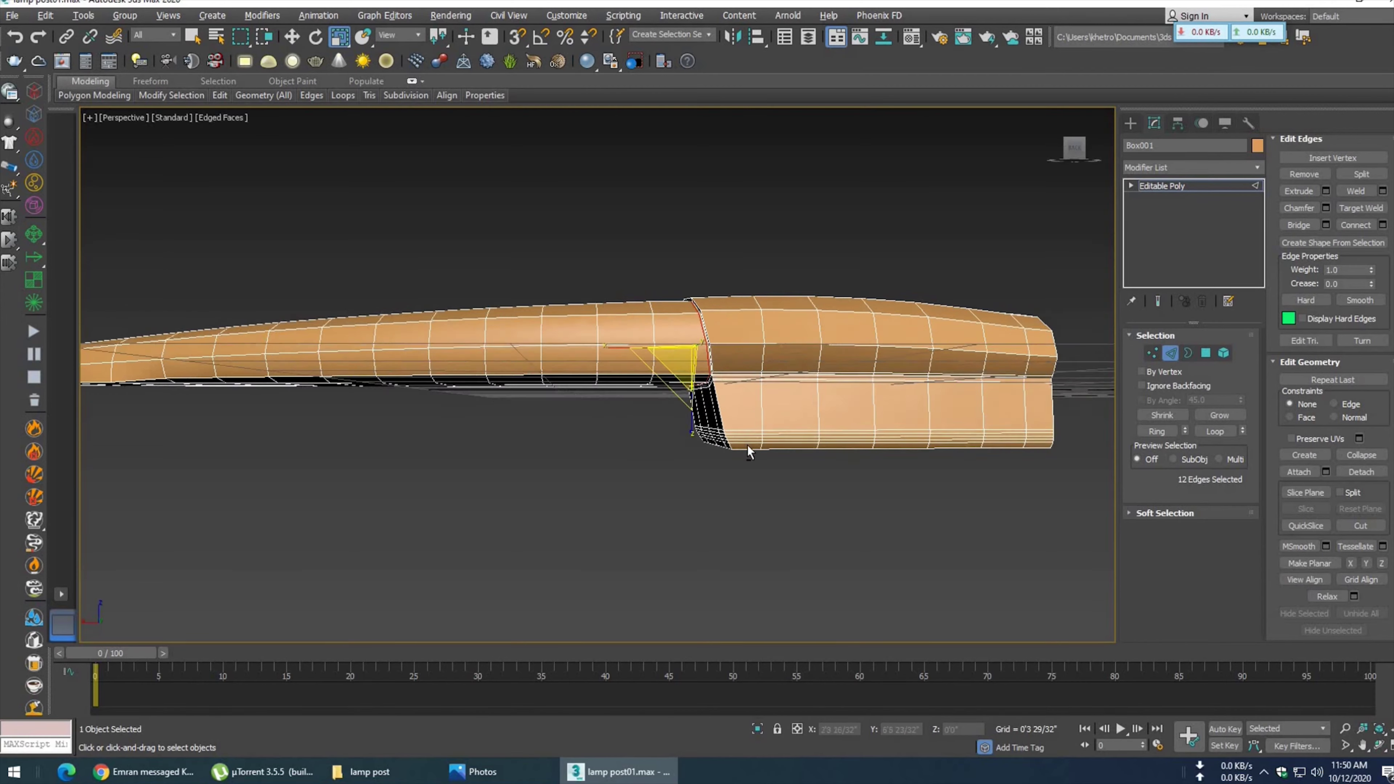
- Enable NURMS subdivision smoothing and inspect the tapered end of the lamp head
alt+middle_drag(606, 447, 1014, 467)
scroll(556, 429, up, 3)
mouse_move(556, 429)
alt+middle_down()
mouse_move(753, 499)
mouse_move(654, 358)
mouse_move(498, 315)
alt+middle_up()
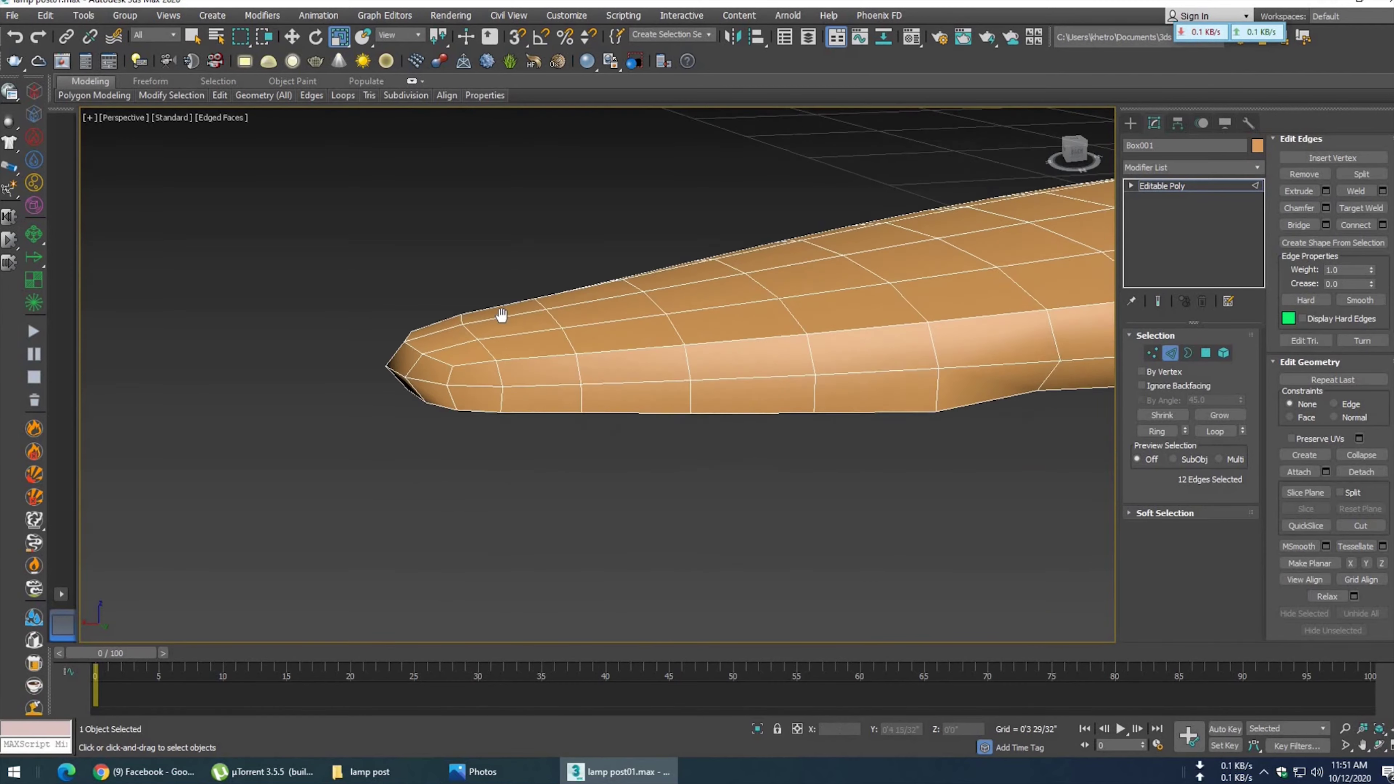
scroll(1275, 529, down, 5)
click(1287, 489)
mouse_move(414, 436)
alt+middle_down()
mouse_move(565, 409)
mouse_move(601, 373)
mouse_move(591, 336)
mouse_move(636, 304)
alt+middle_up()
scroll(595, 379, up, 5)
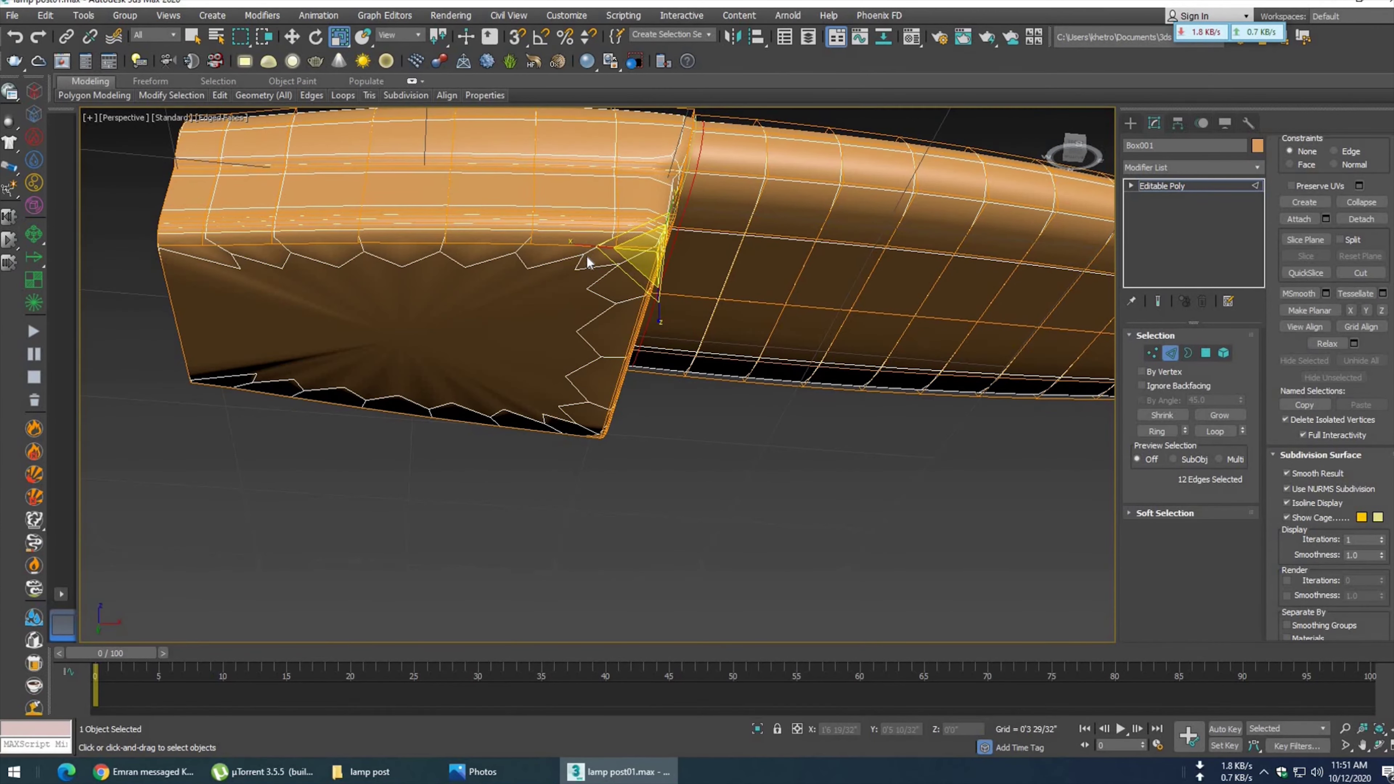
- Convert the smoothed lamp head to an Editable Poly
right_click(581, 244)
click(764, 407)
mouse_move(800, 446)
alt+middle_down()
mouse_move(890, 430)
mouse_move(868, 423)
mouse_move(809, 507)
mouse_move(812, 408)
mouse_move(802, 418)
mouse_move(856, 341)
alt+middle_up()
scroll(867, 466, down, 5)
scroll(791, 427, up, 5)
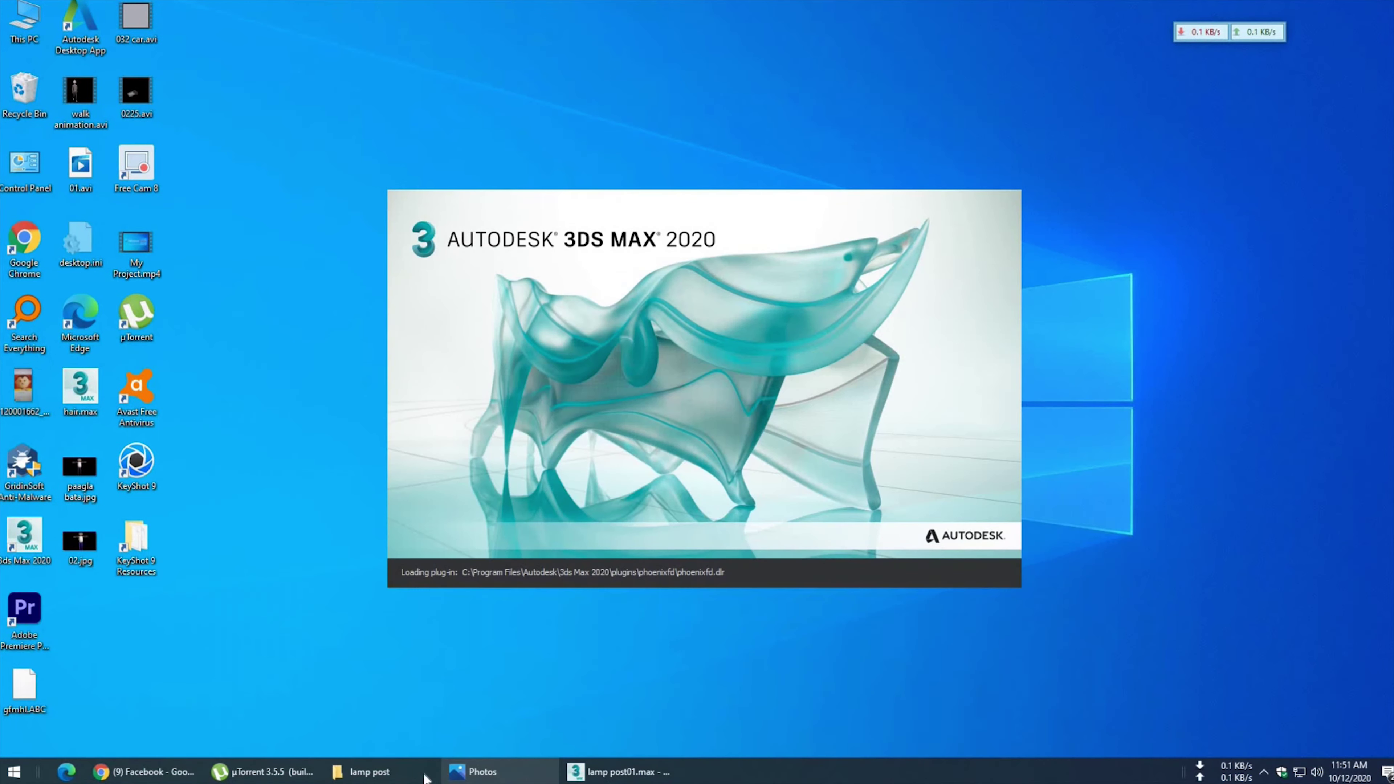
- Compare the model with the street lamp reference photo, then return to the scene
click(496, 775)
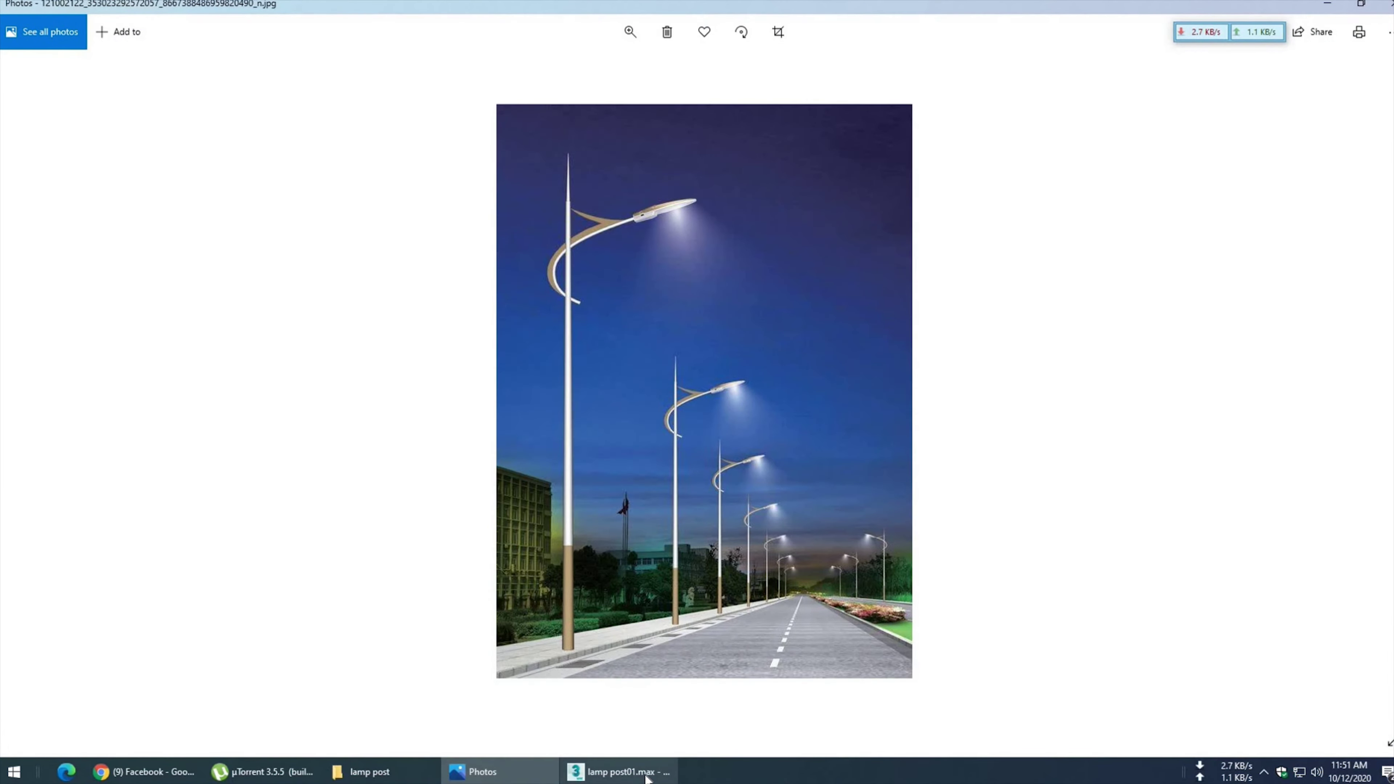
click(619, 772)
click(1206, 355)
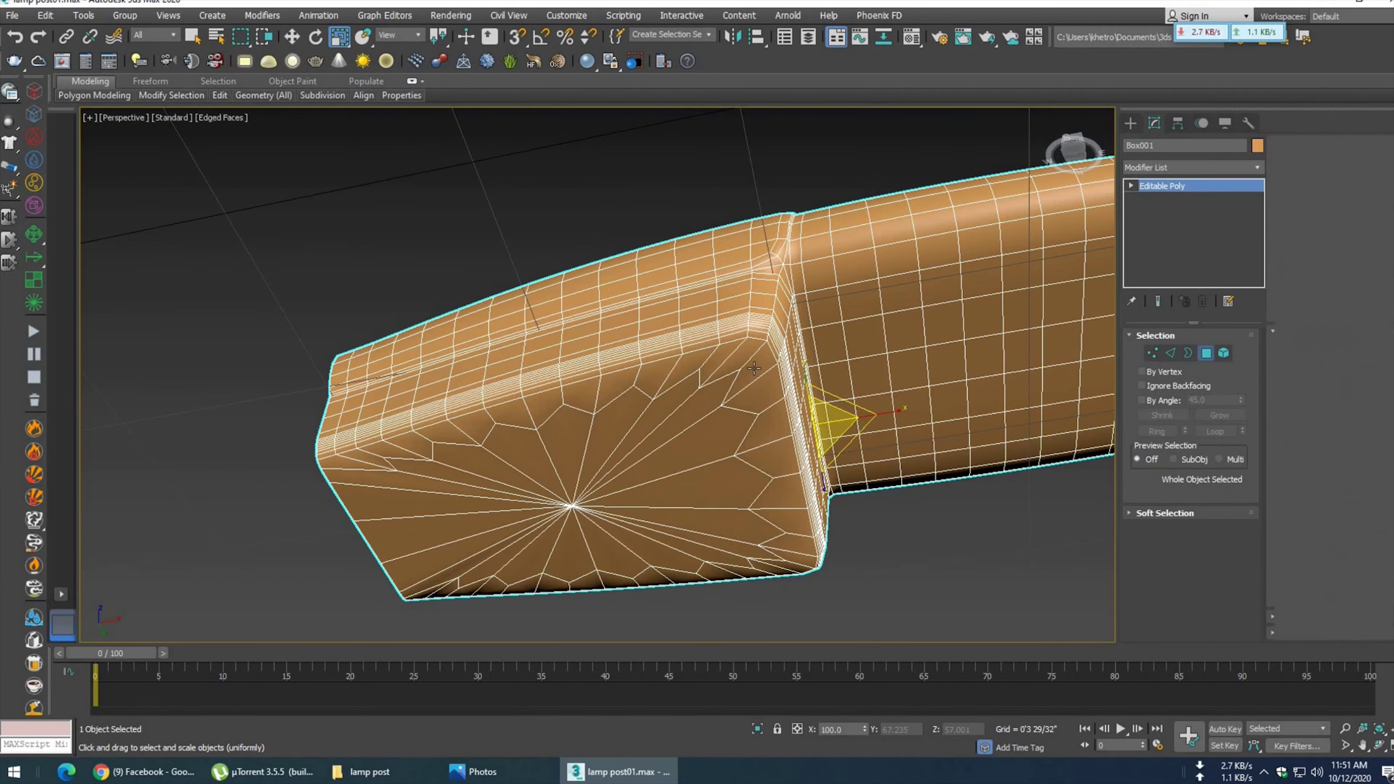
- Select the end-cap faces along the inner corner and the fan faces below
click(755, 357)
ctrl+click(714, 370)
ctrl+click(730, 393)
ctrl+click(669, 379)
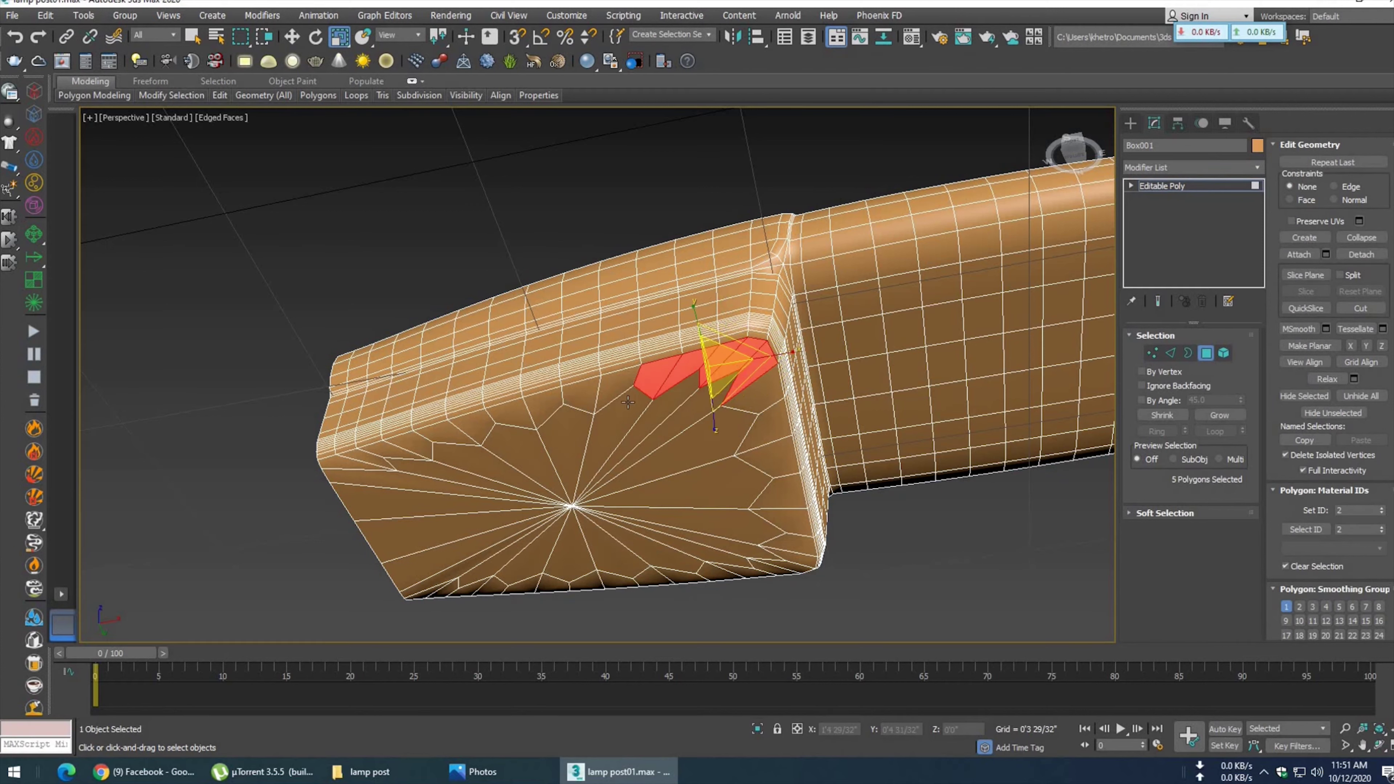
ctrl+click(610, 417)
ctrl+click(566, 407)
ctrl+click(511, 434)
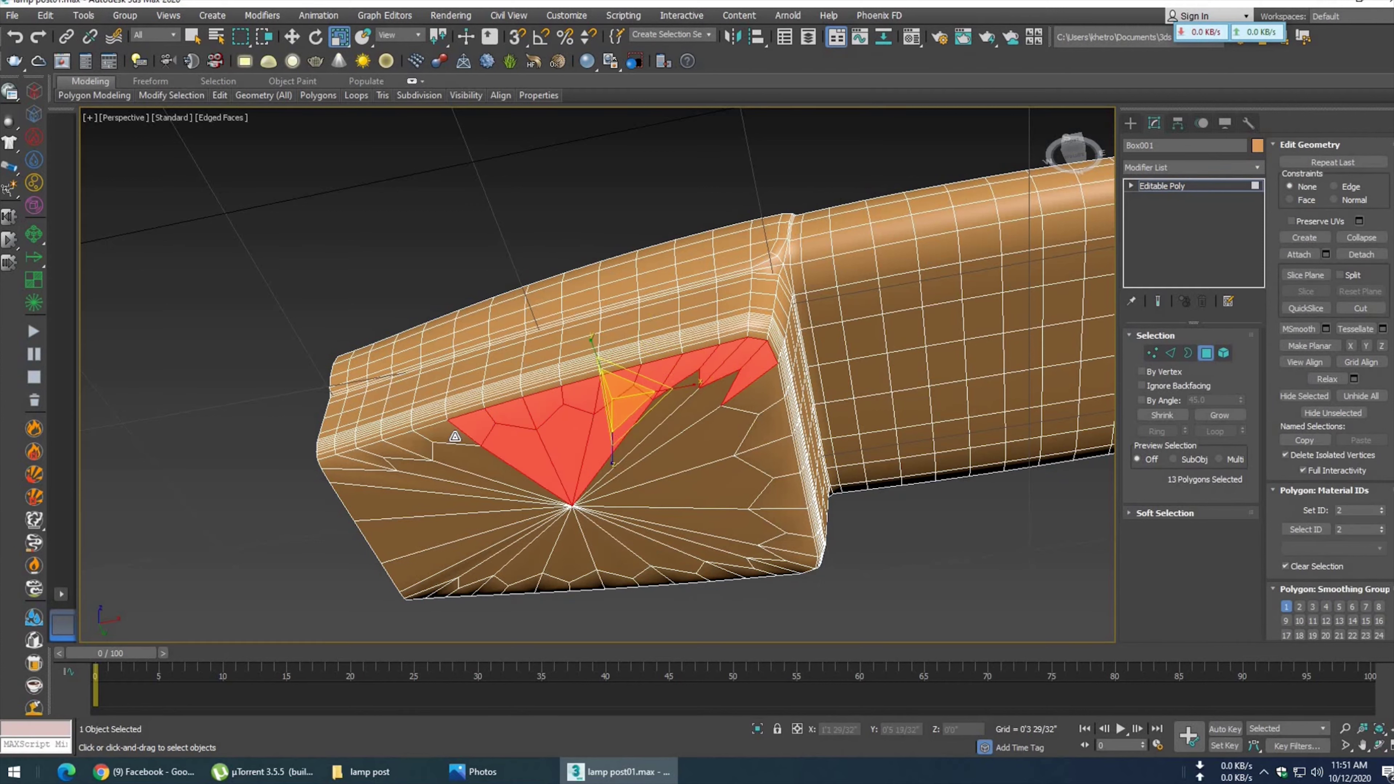
ctrl+click(450, 440)
ctrl+click(406, 448)
ctrl+click(368, 467)
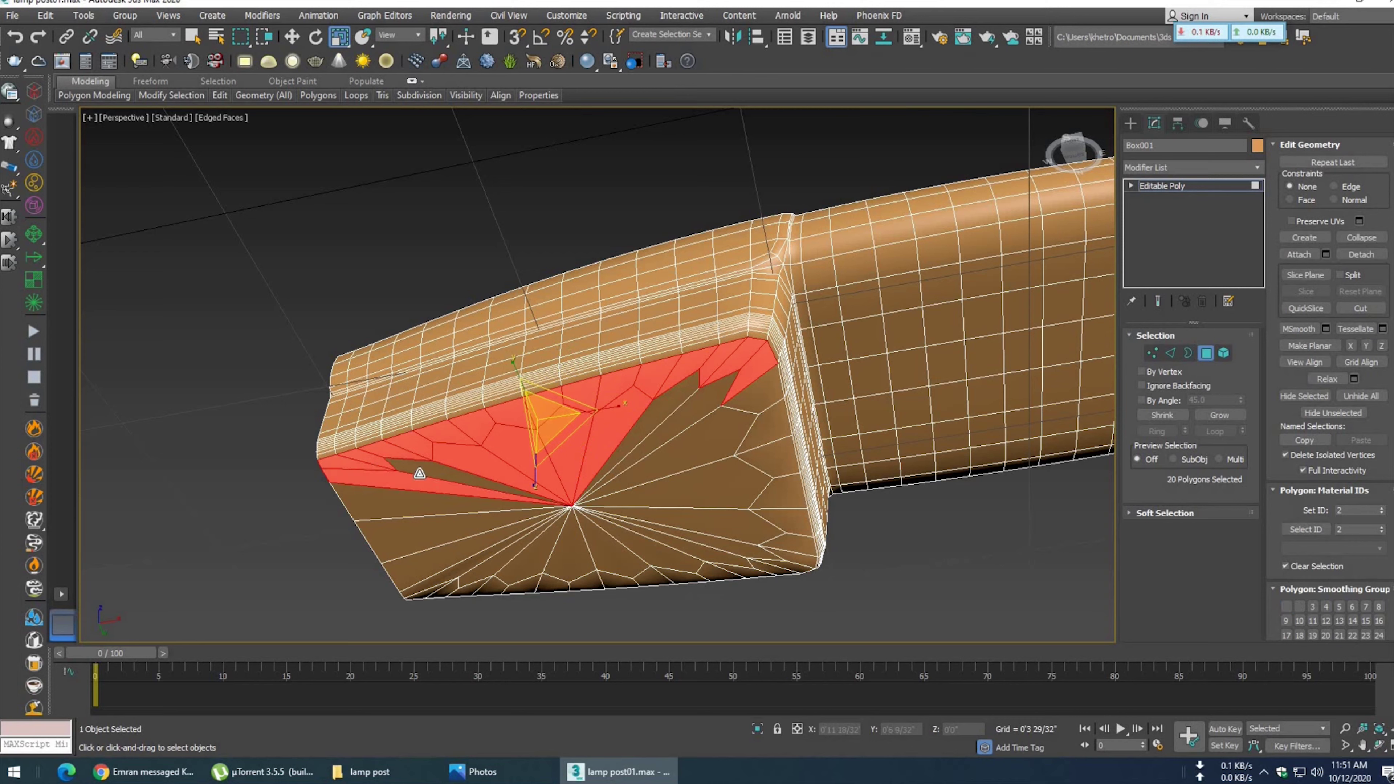
ctrl+click(403, 495)
ctrl+click(428, 513)
ctrl+click(456, 530)
ctrl+click(494, 547)
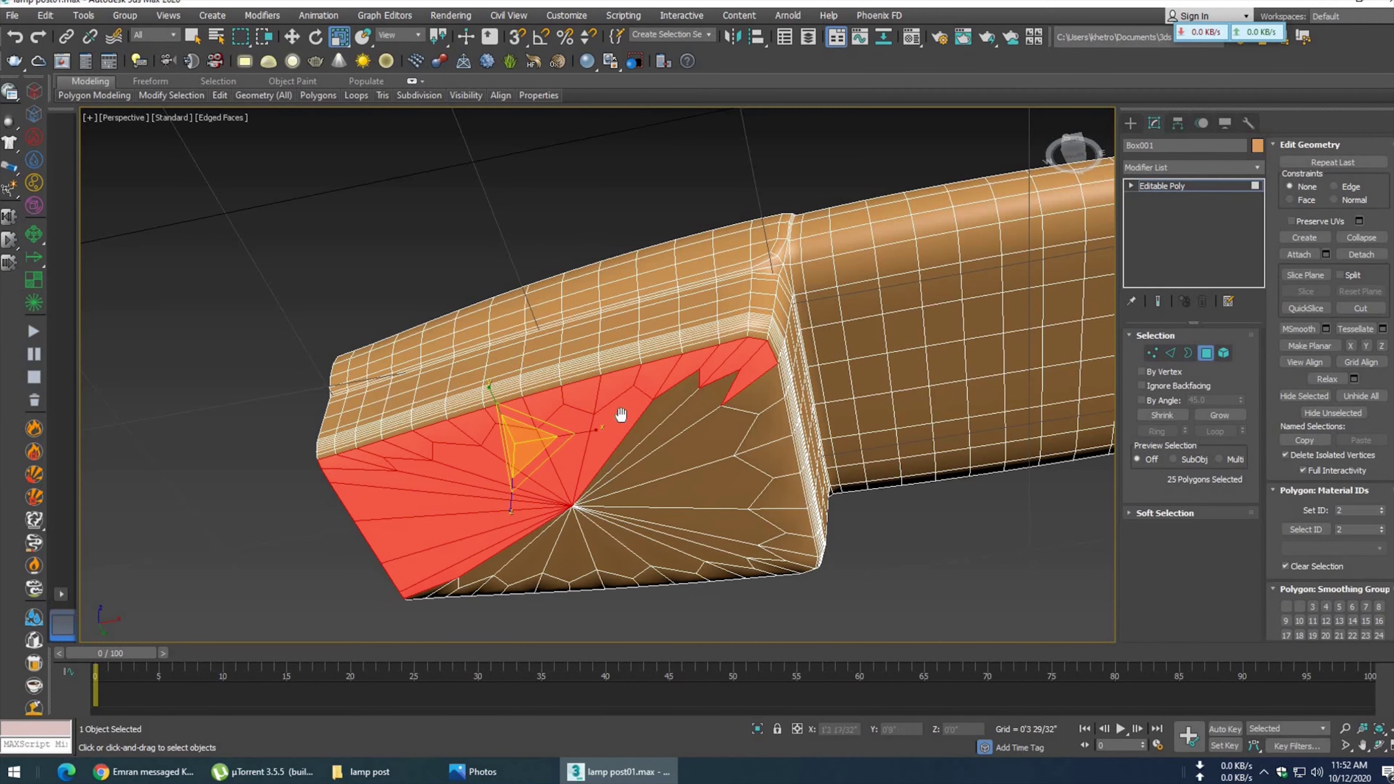
middle_drag(531, 588, 555, 453)
scroll(463, 493, up, 5)
- Add the lower-edge, fan and wedge faces to complete the 58-polygon end-cap selection
ctrl+click(466, 494)
ctrl+click(619, 432)
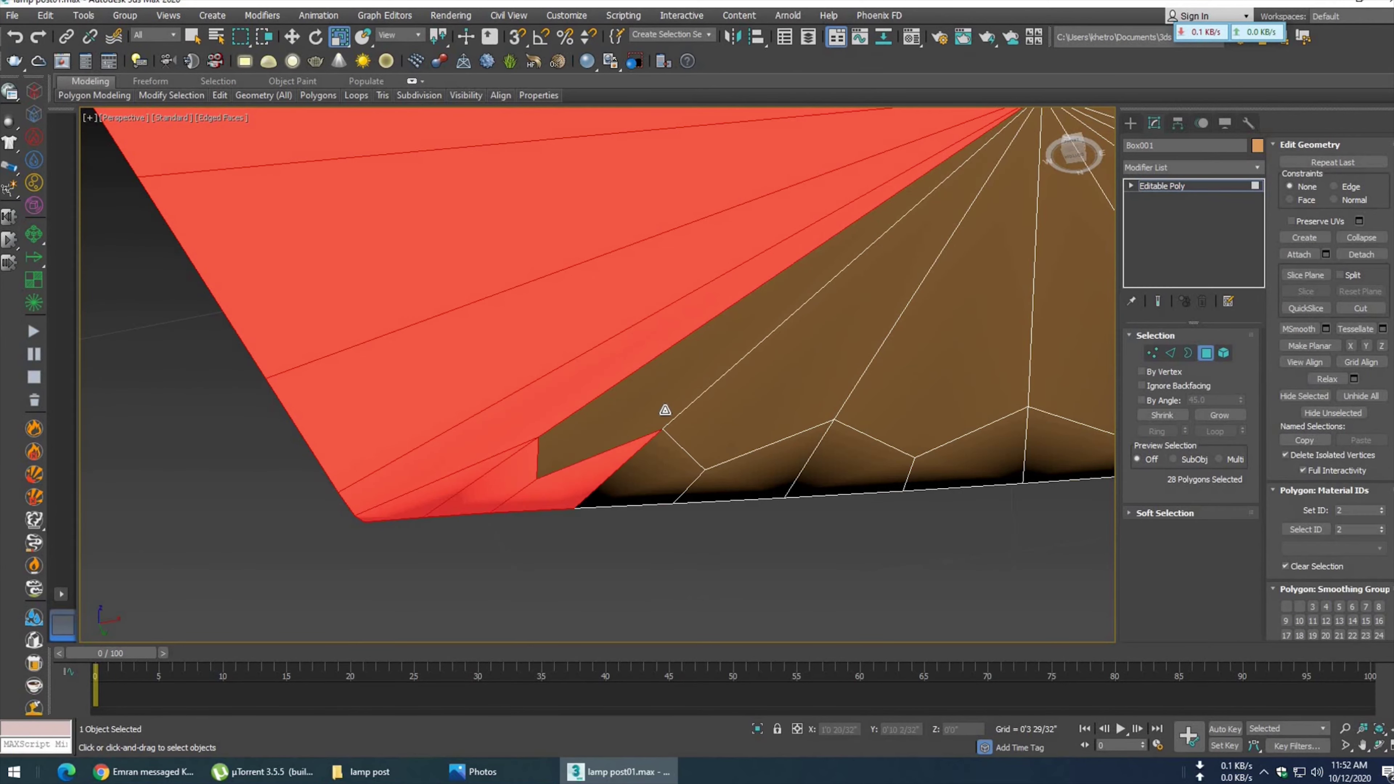
ctrl+click(752, 396)
ctrl+click(665, 457)
ctrl+click(796, 462)
ctrl+click(851, 458)
ctrl+click(933, 330)
ctrl+click(969, 450)
ctrl+click(1067, 447)
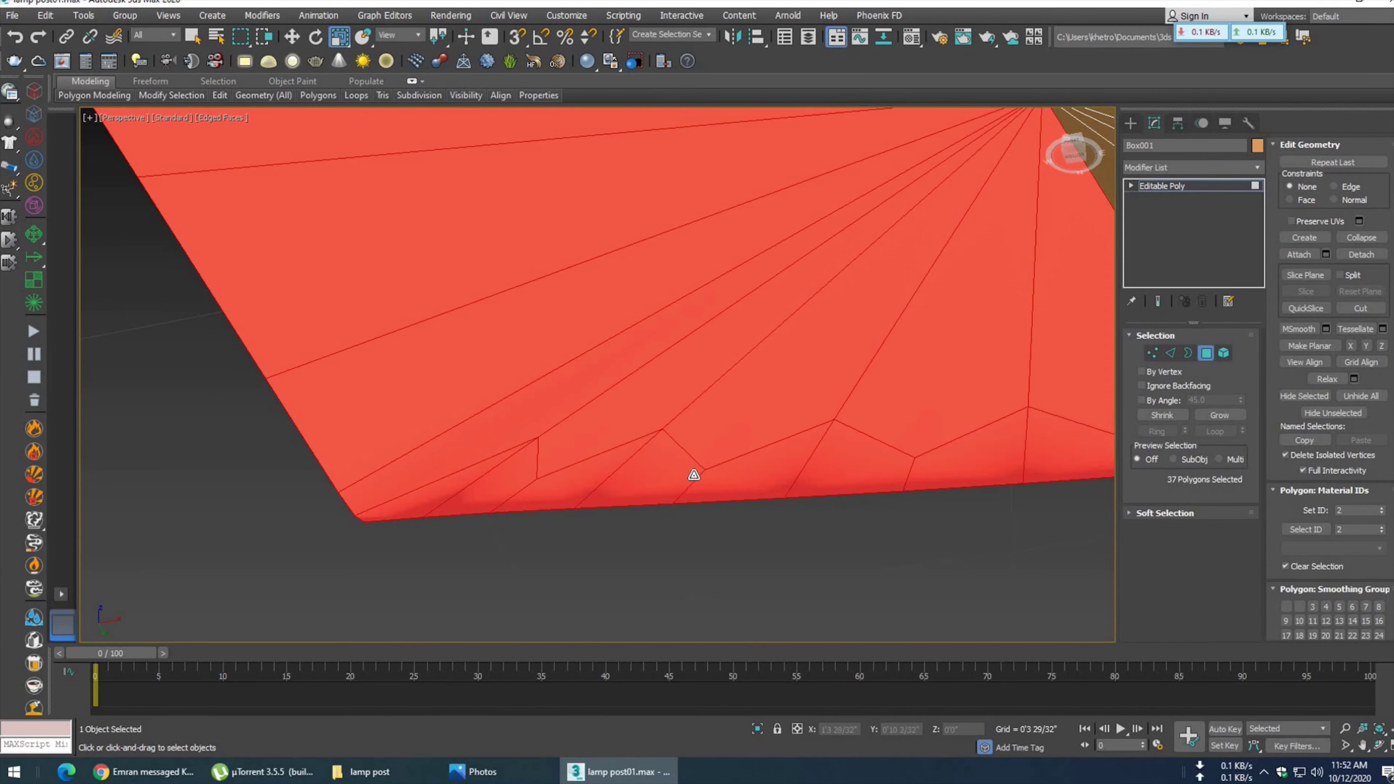
scroll(691, 474, down, 3)
ctrl+click(785, 441)
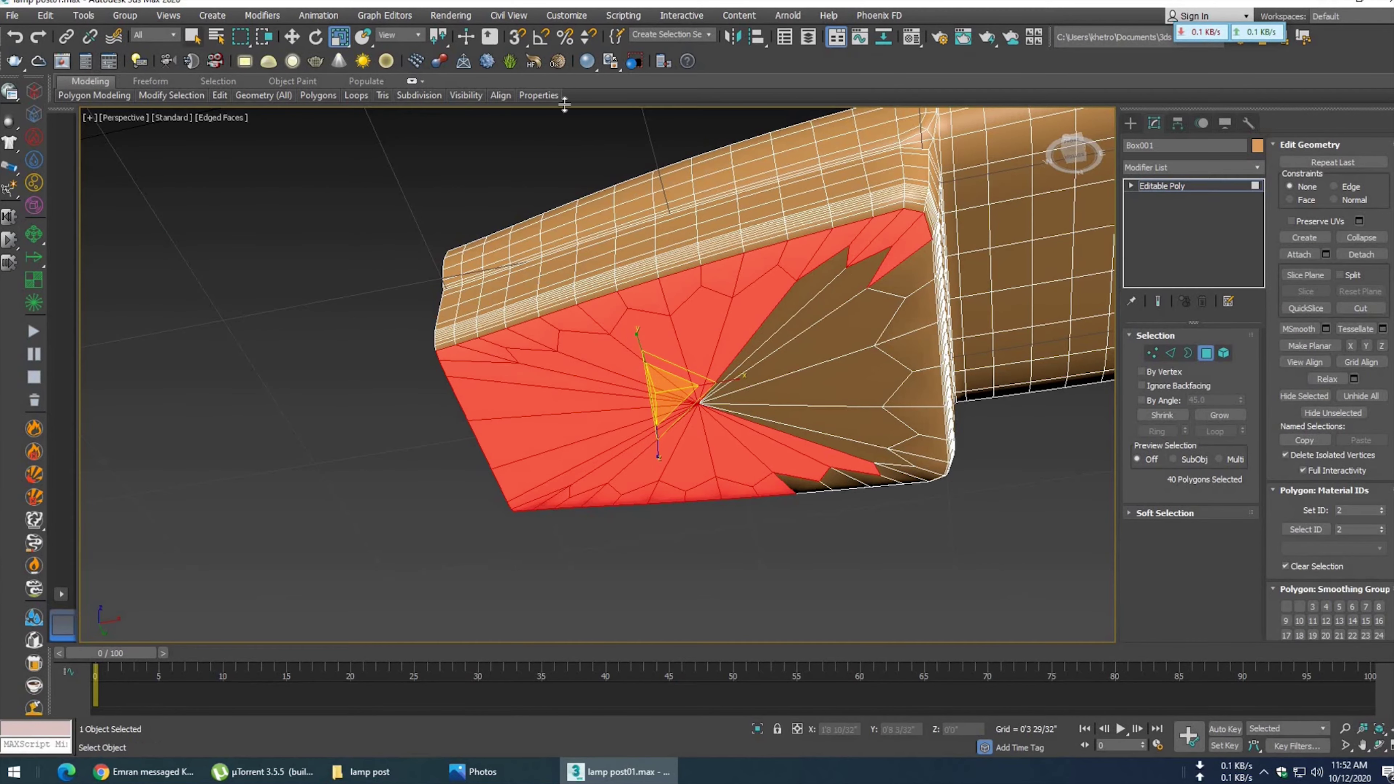
key(q)
ctrl+click(796, 322)
ctrl+click(835, 335)
ctrl+click(862, 360)
ctrl+click(903, 275)
ctrl+click(914, 335)
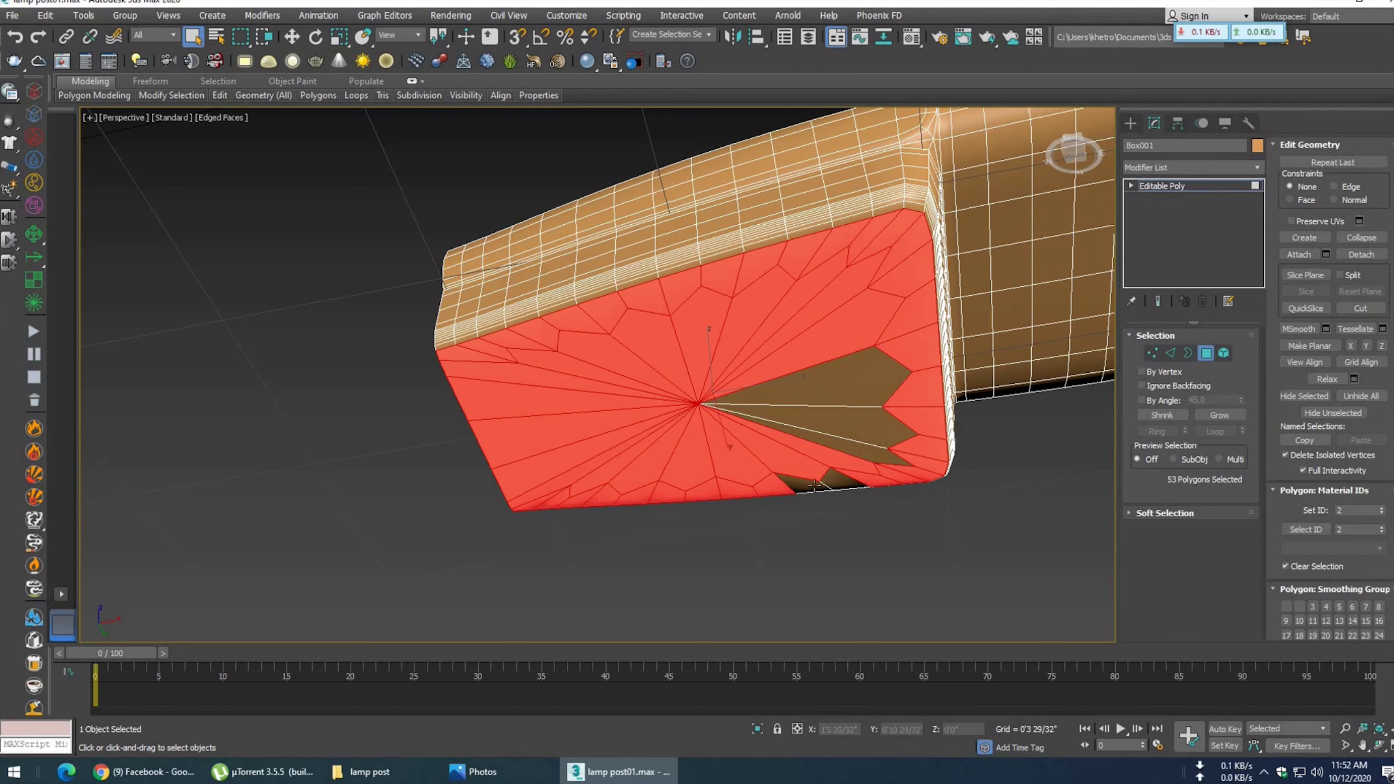
ctrl+click(835, 439)
ctrl+click(829, 378)
- Delete the selected end-cap faces, then undo to restore them
key(Delete)
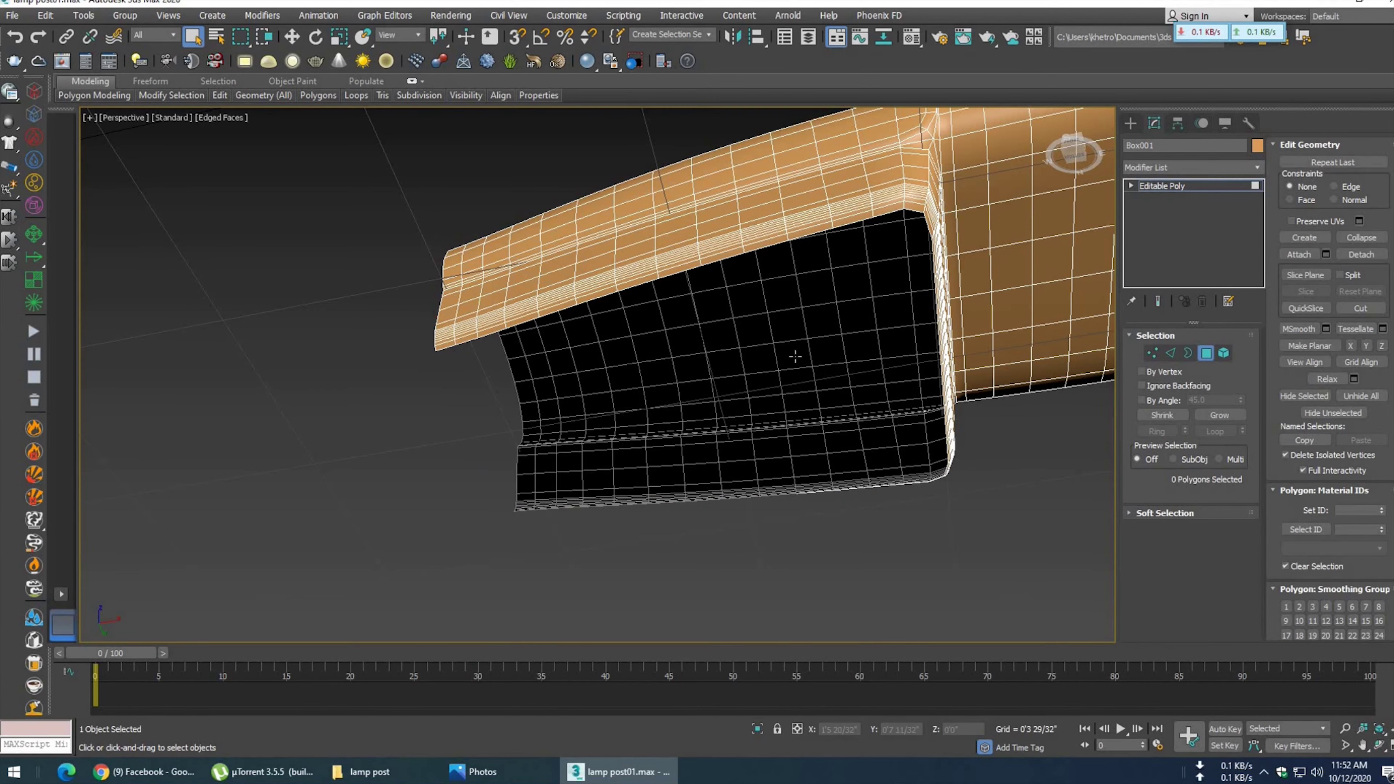
scroll(795, 357, down, 3)
alt+middle_drag(795, 357, 675, 348)
key(shift+z)
key(shift+z)
key(ctrl+z)
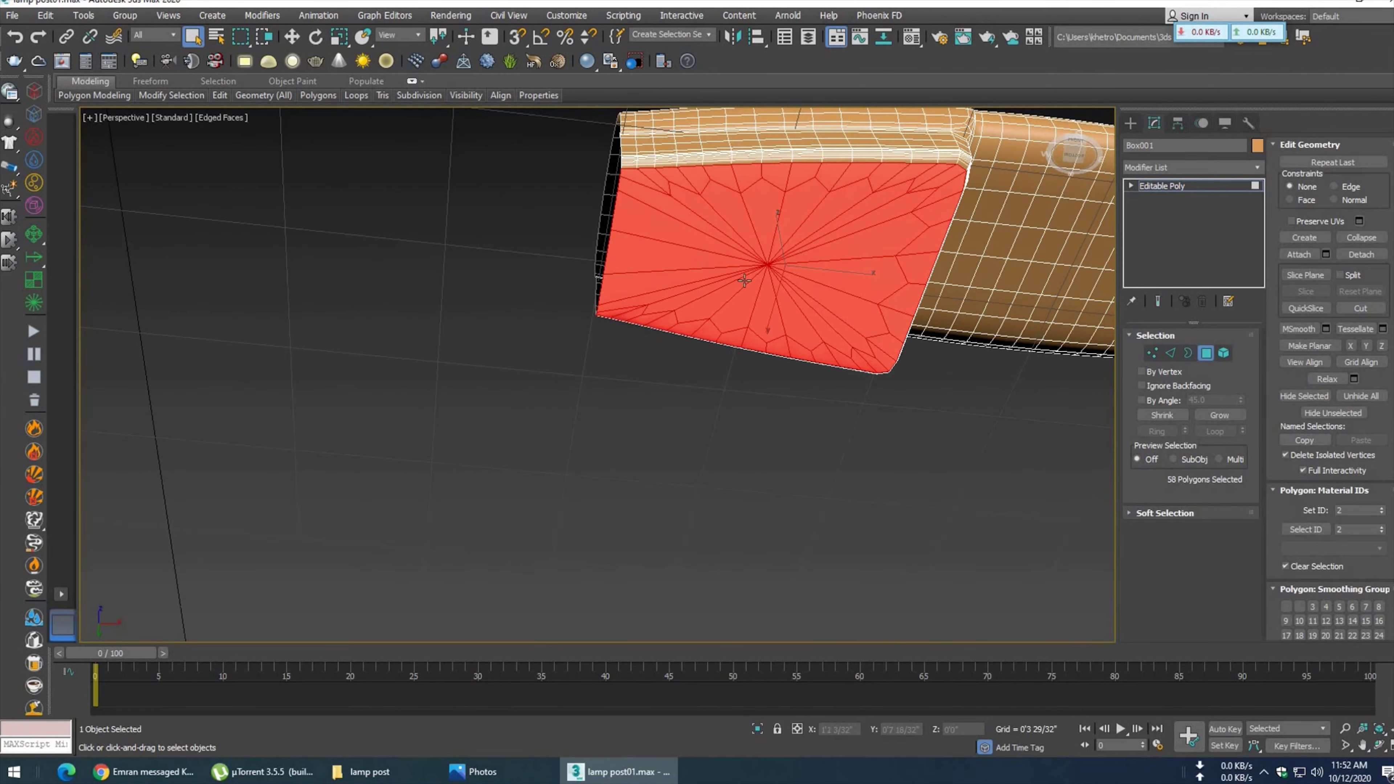
- Toggle Edged Faces off with F4 and switch to Border sub-object level
scroll(744, 281, down, 3)
alt+middle_drag(745, 281, 778, 383)
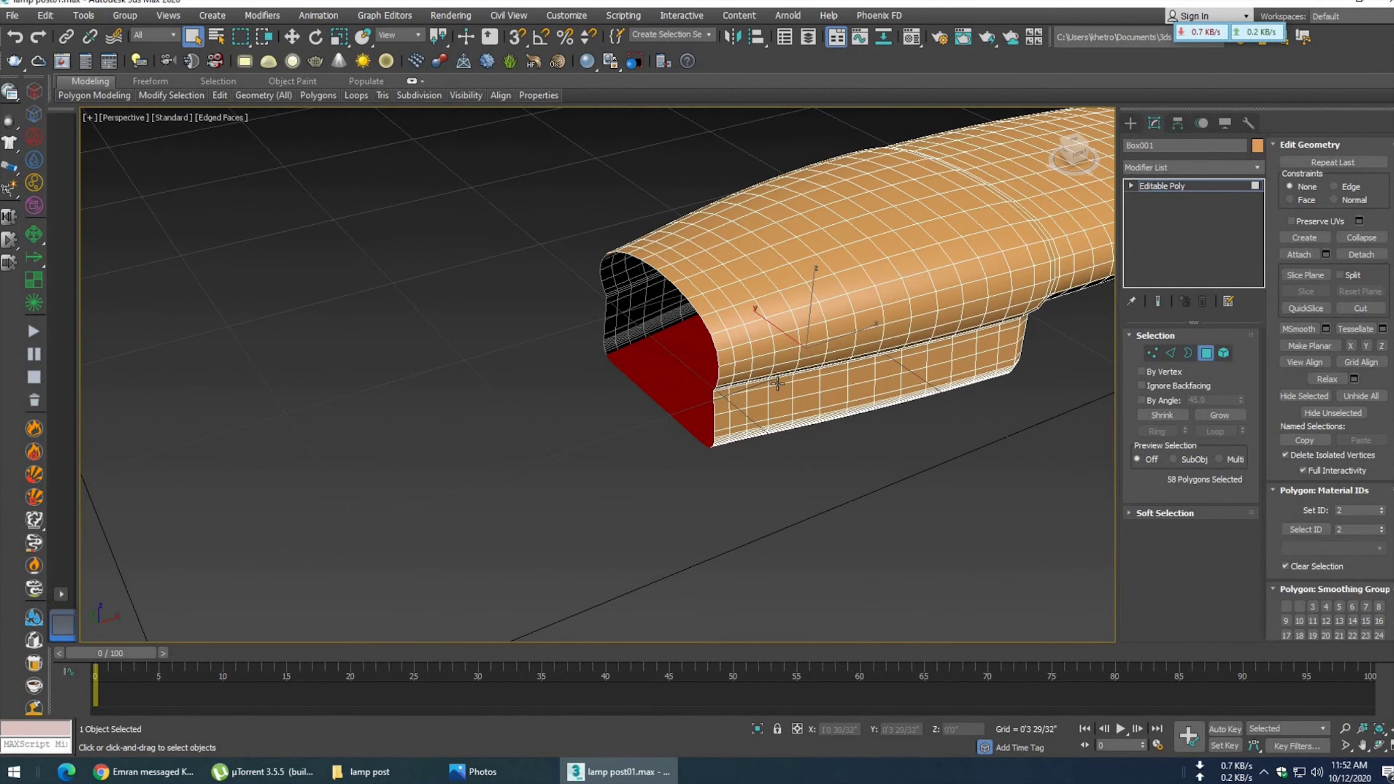
key(F4)
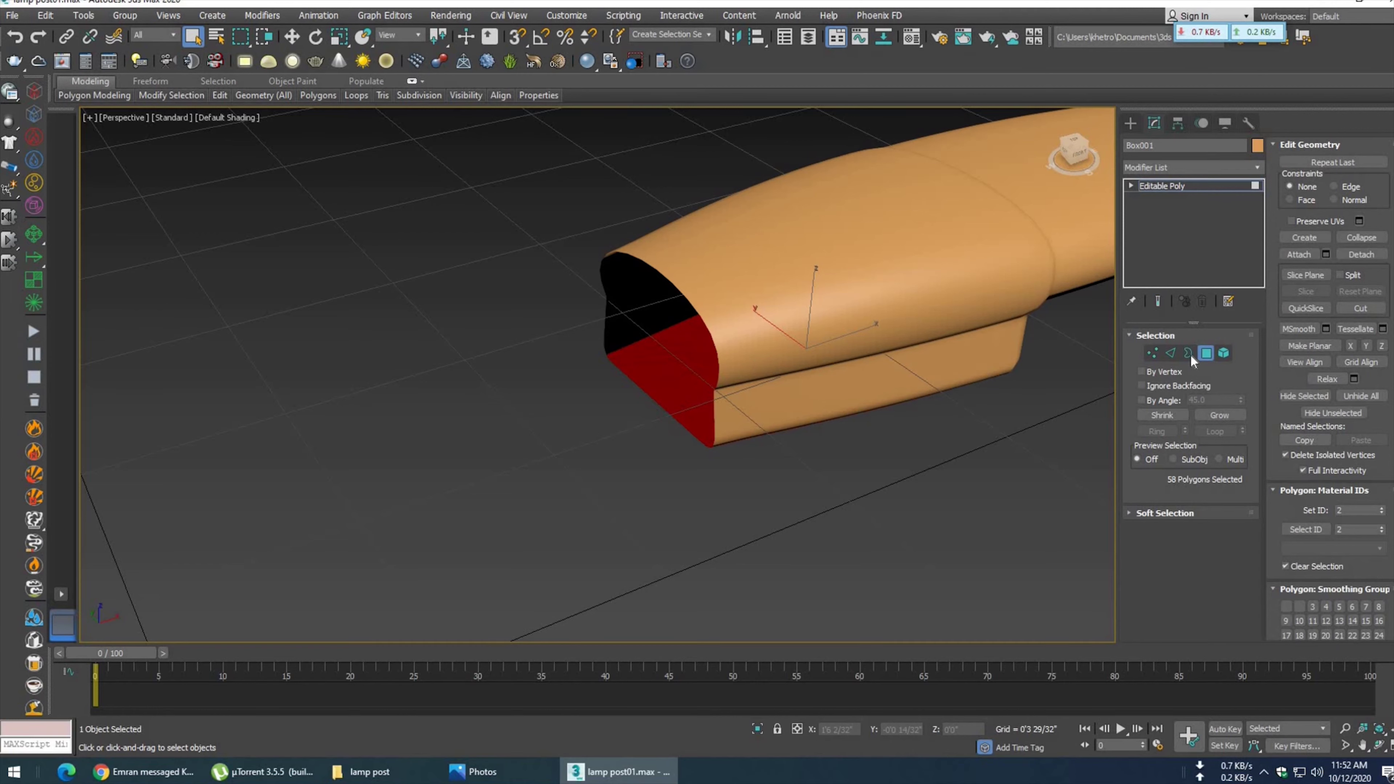
click(1189, 354)
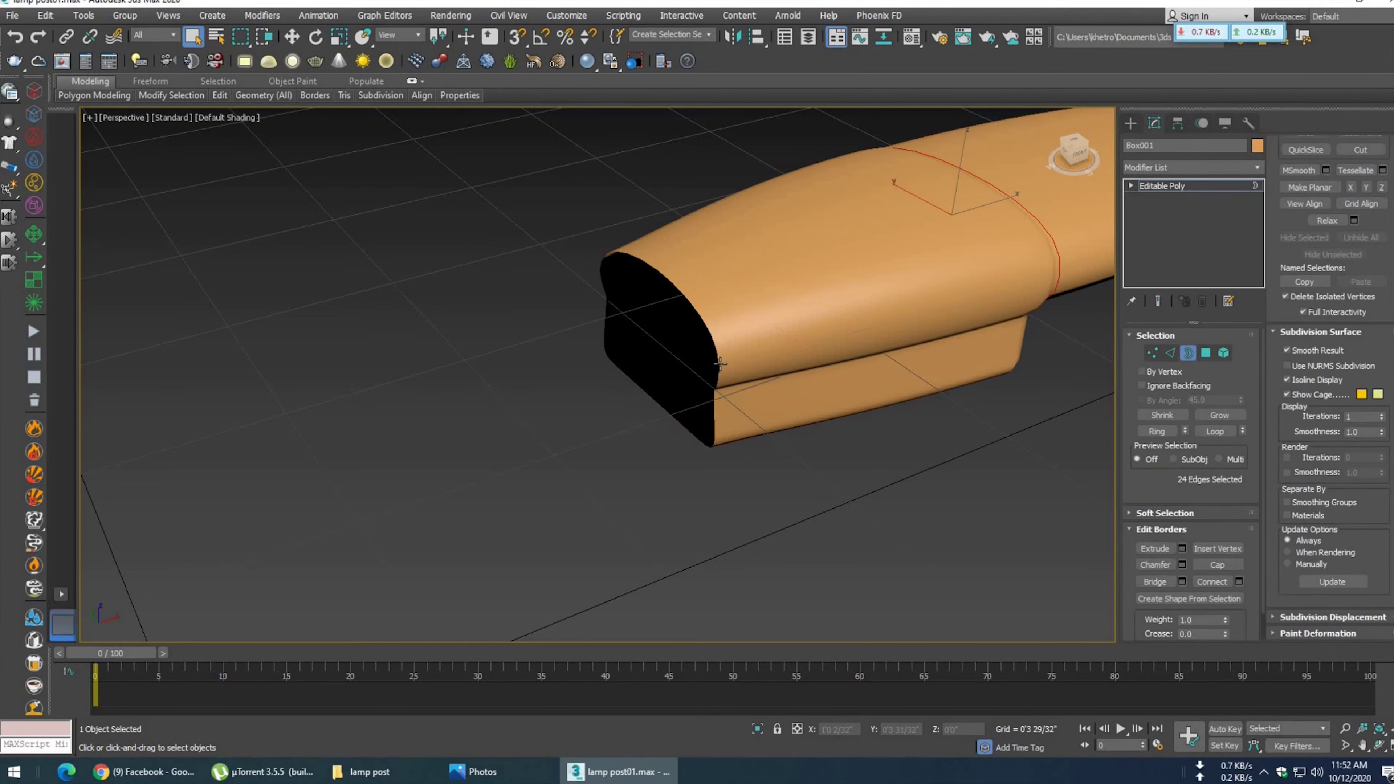
- Cap the selected border and toggle Edged Faces to inspect the result
click(1216, 564)
key(F4)
mouse_move(837, 469)
alt+middle_down()
mouse_move(865, 311)
mouse_move(716, 436)
alt+middle_up()
key(F4)
mouse_move(741, 374)
alt+middle_down()
mouse_move(717, 341)
mouse_move(772, 560)
alt+middle_up()
key(F4)
alt+middle_drag(721, 463, 1098, 379)
- Delete the faceted end-cap polygons and close the open border with one flat cap face
click(1206, 353)
click(775, 411)
key(Delete)
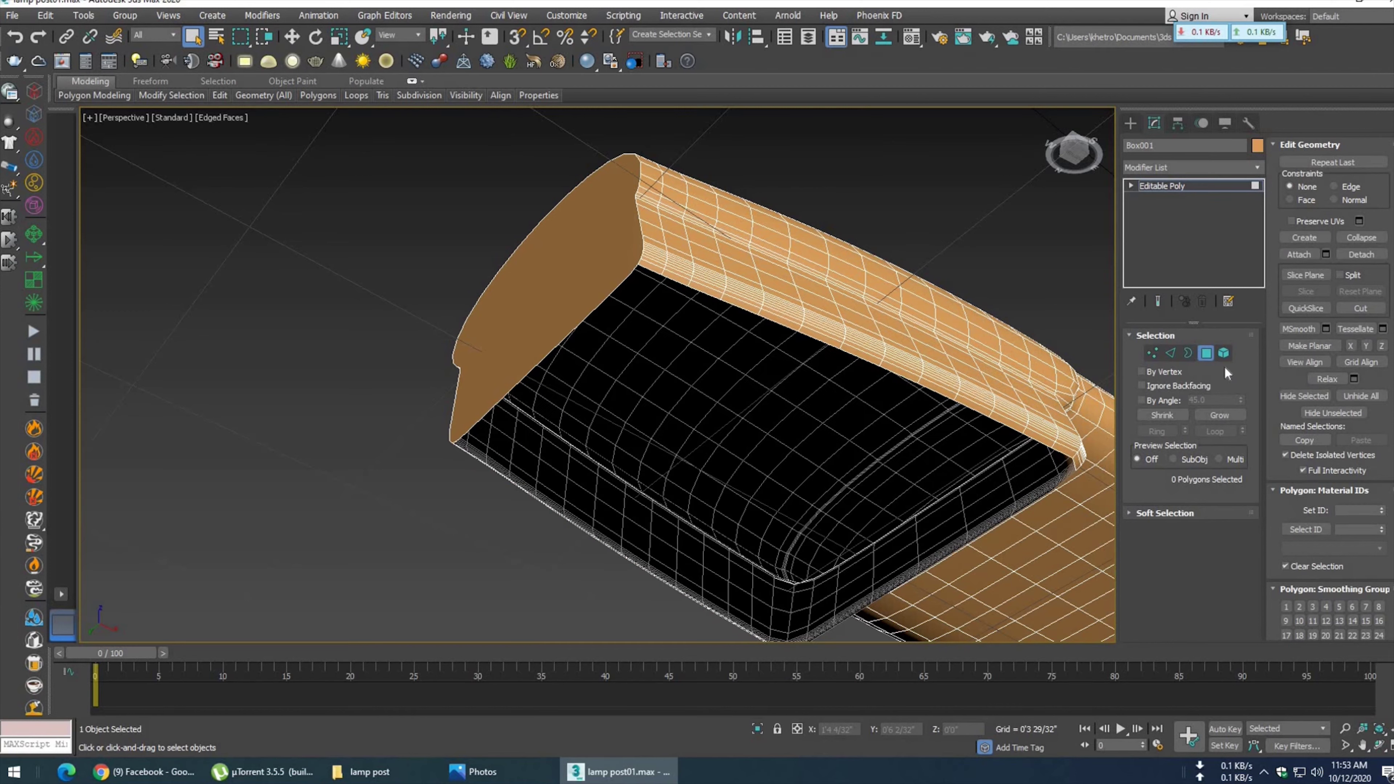
click(1189, 354)
key(ctrl+a)
scroll(1361, 206, down, 3)
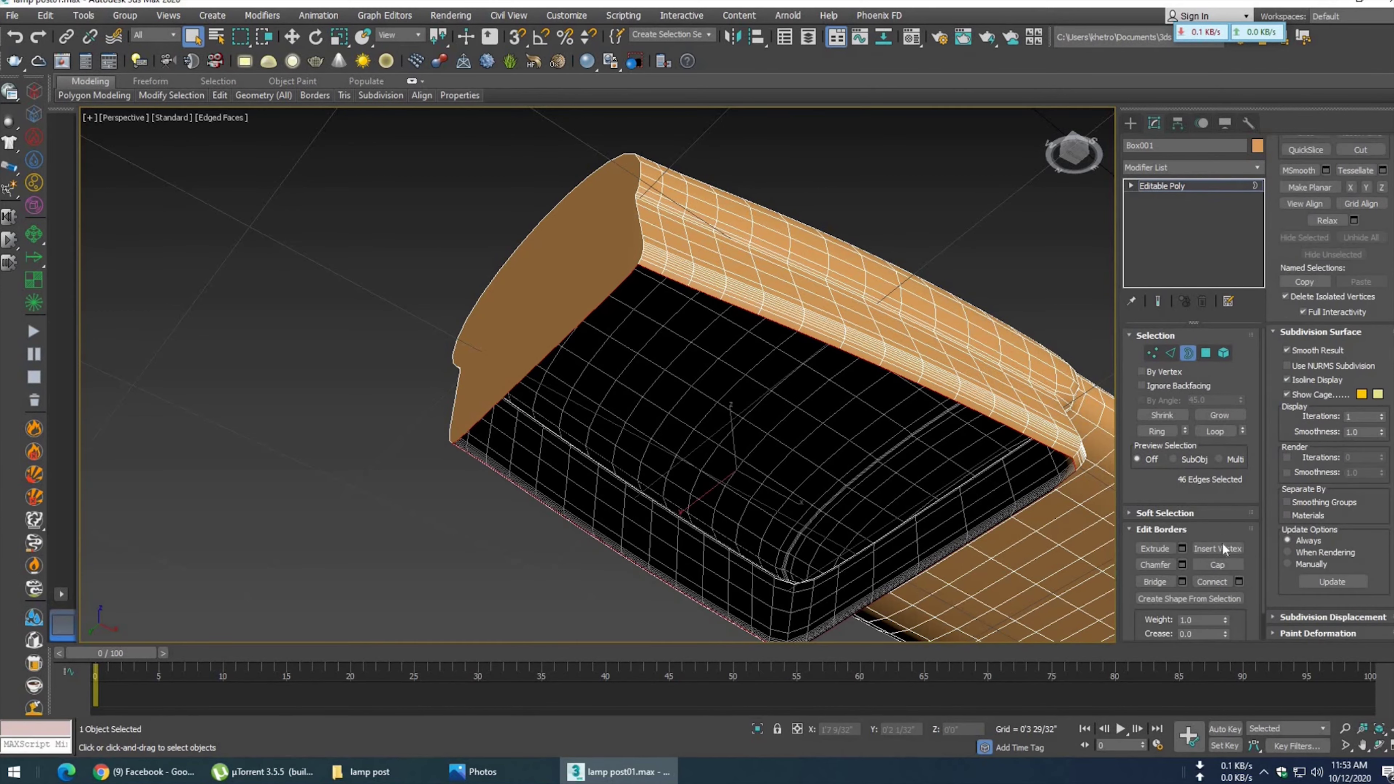
key(alt+p)
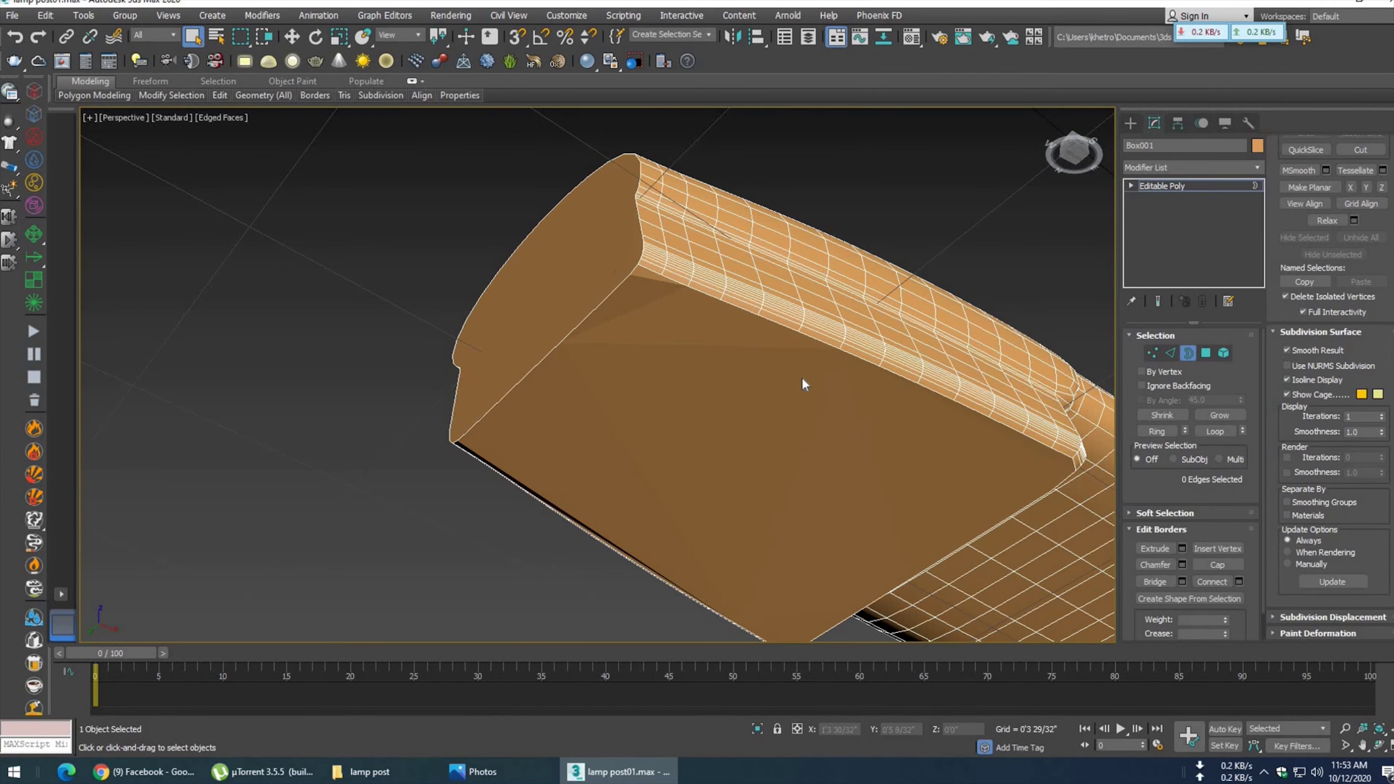
mouse_move(725, 343)
alt+middle_down()
mouse_move(768, 311)
mouse_move(878, 389)
mouse_move(592, 321)
mouse_move(617, 313)
alt+middle_up()
mouse_move(931, 366)
alt+middle_down()
mouse_move(635, 364)
mouse_move(800, 554)
alt+middle_up()
key(1)
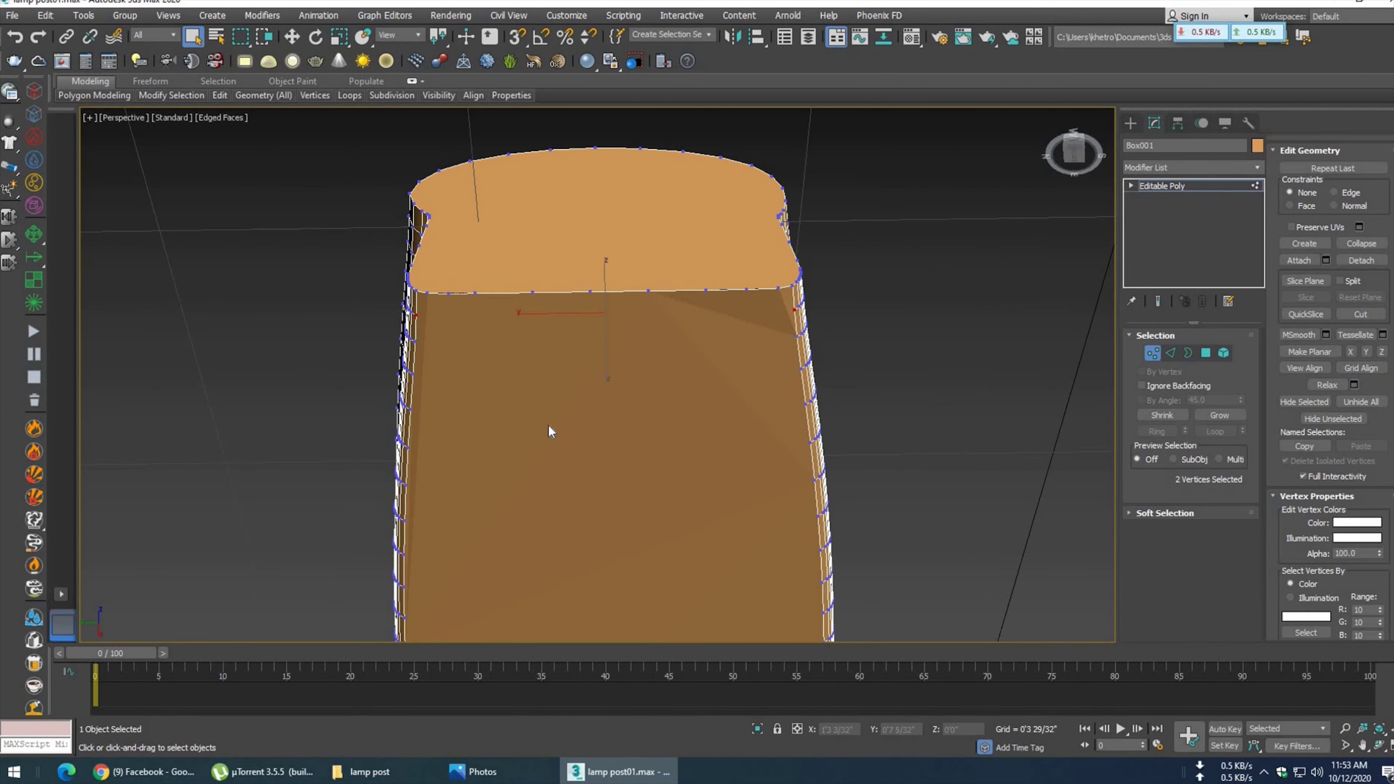
- Connect the two corner vertices with an edge across the cap and inspect the front corner
key(ctrl+shift+e)
mouse_move(641, 362)
alt+middle_down()
mouse_move(563, 358)
mouse_move(827, 377)
mouse_move(670, 349)
mouse_move(655, 407)
alt+middle_up()
scroll(655, 407, up, 5)
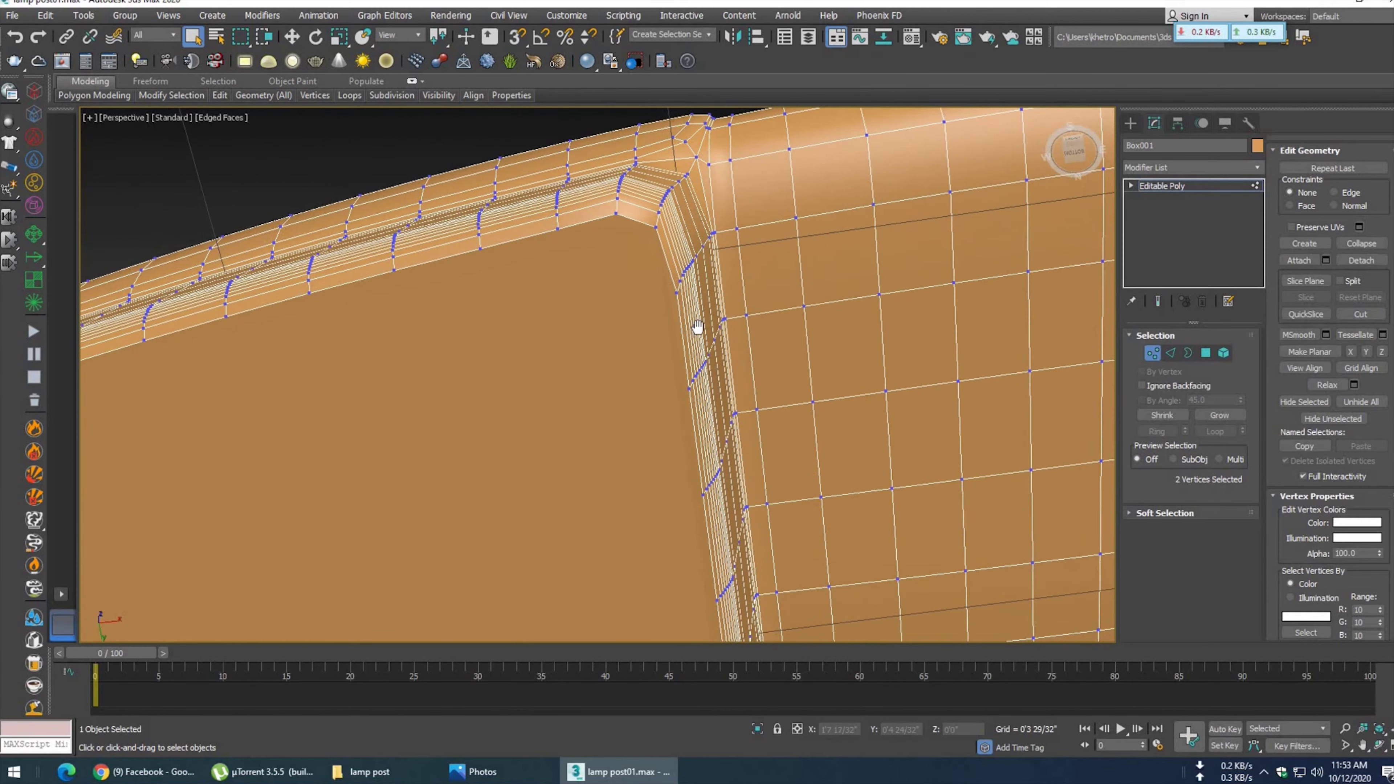
click(723, 268)
mouse_move(723, 268)
alt+middle_down()
mouse_move(570, 367)
mouse_move(391, 364)
alt+middle_up()
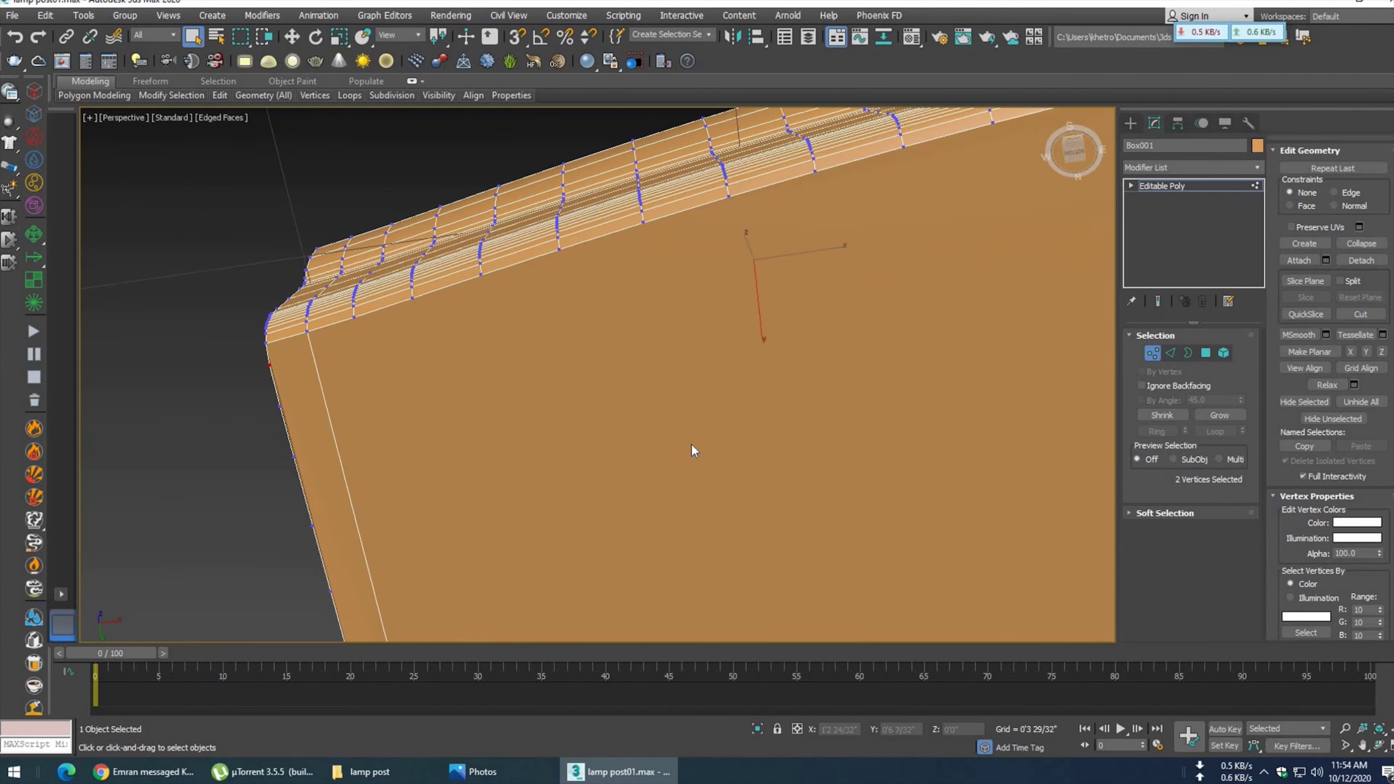
scroll(693, 447, down, 6)
mouse_move(691, 395)
alt+middle_down()
mouse_move(689, 379)
mouse_move(730, 412)
alt+middle_up()
scroll(501, 311, up, 3)
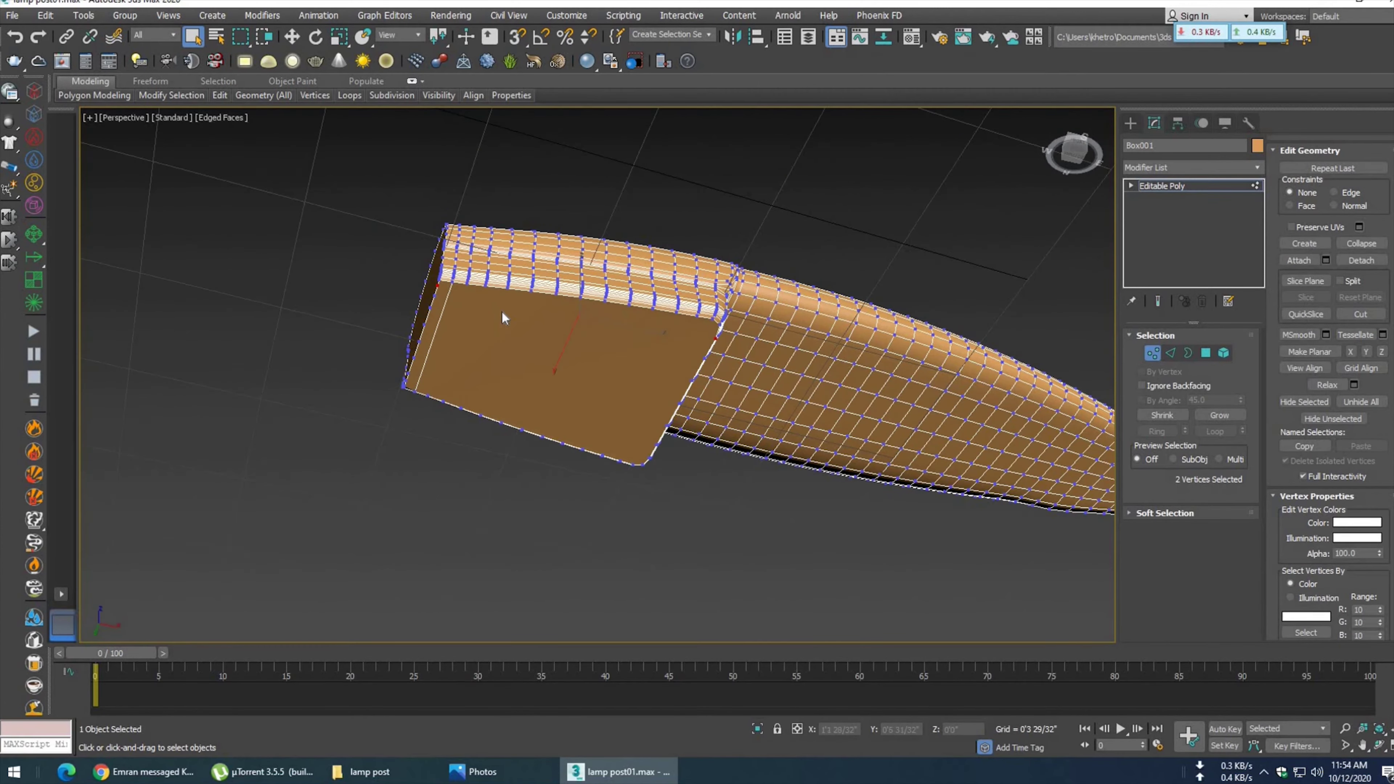
scroll(501, 311, up, 3)
mouse_move(501, 311)
middle_down()
mouse_move(511, 321)
mouse_move(483, 321)
mouse_move(917, 239)
mouse_move(841, 301)
mouse_move(866, 220)
middle_up()
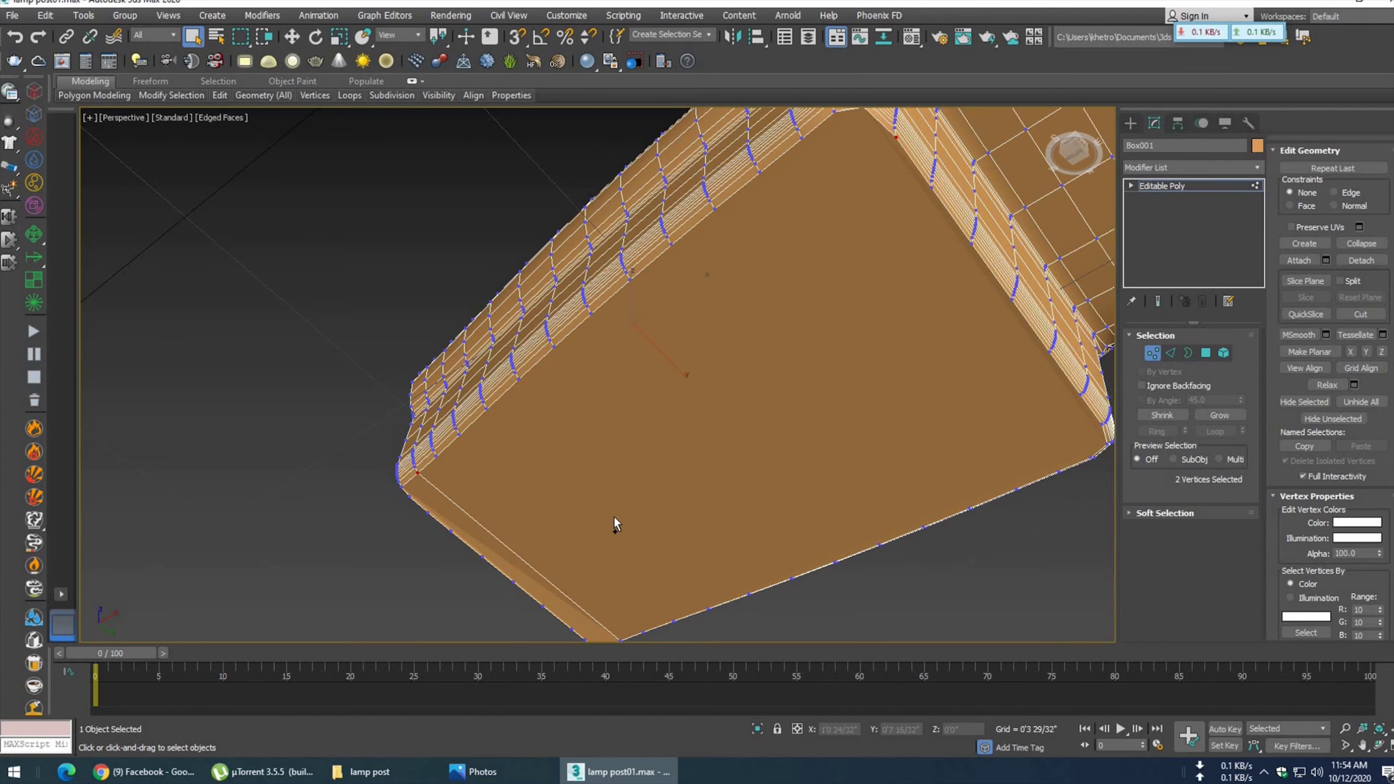
- Zoom and orbit in close around the cap's rounded notch corner
scroll(867, 403, up, 3)
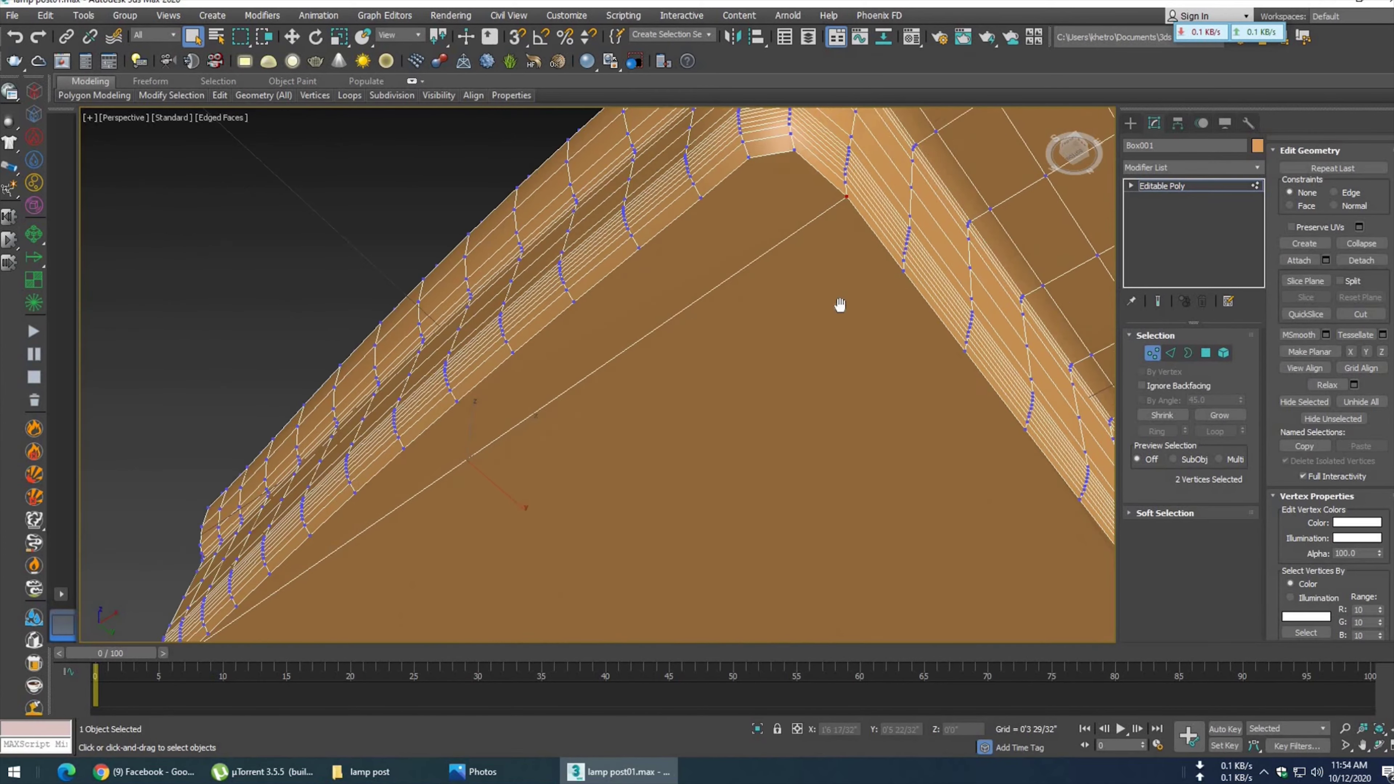
alt+middle_drag(951, 257, 357, 610)
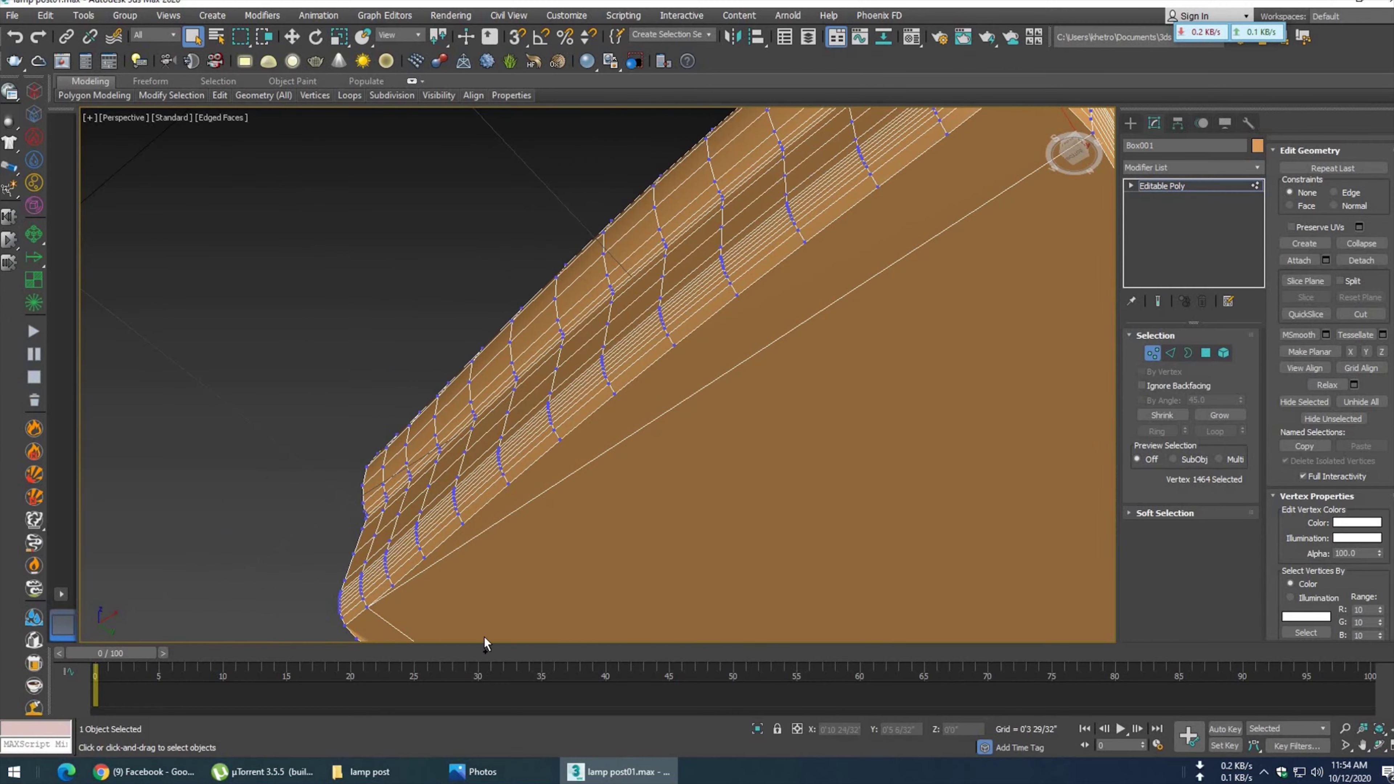
key(shift+z)
scroll(748, 579, up, 5)
scroll(681, 468, down, 5)
mouse_move(681, 435)
alt+middle_down()
mouse_move(750, 439)
mouse_move(757, 385)
alt+middle_up()
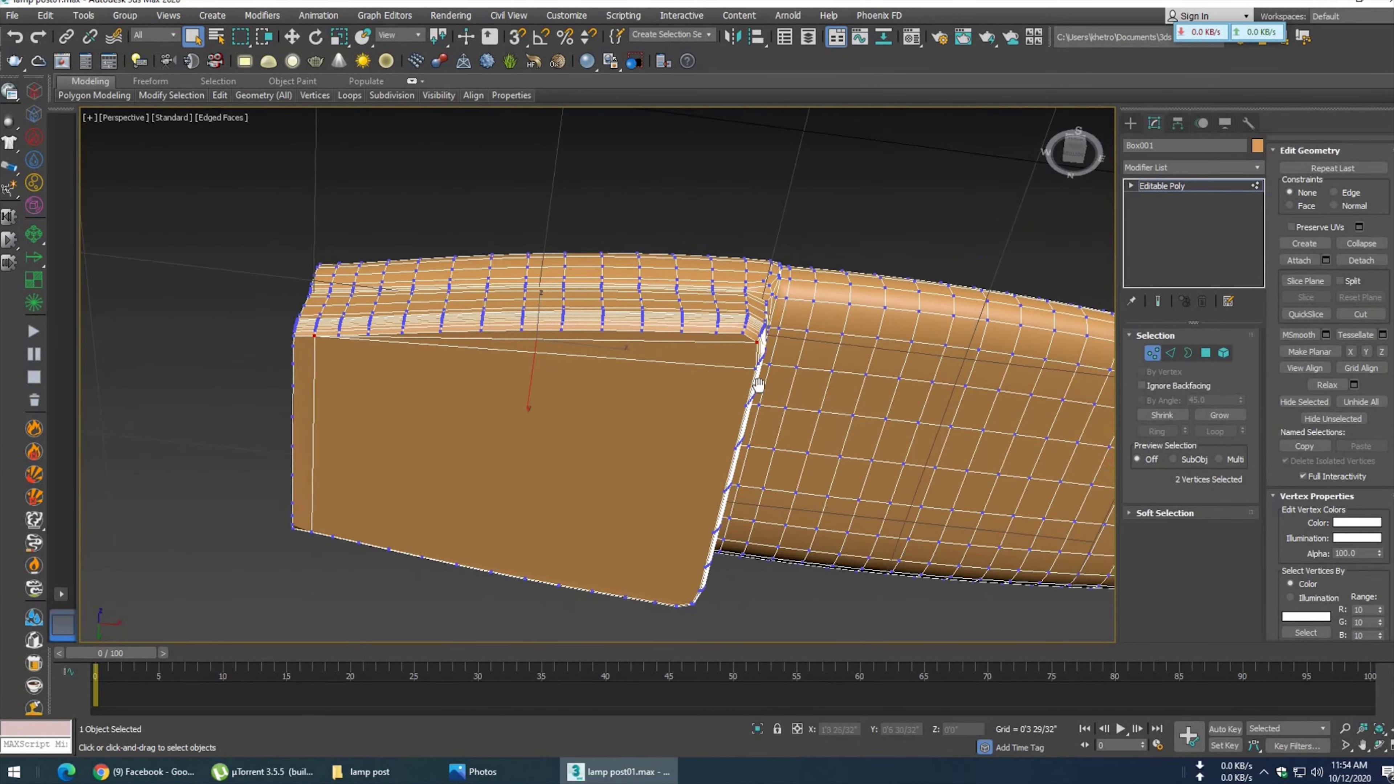
scroll(626, 342, up, 3)
scroll(604, 395, up, 3)
scroll(747, 256, up, 3)
scroll(653, 318, up, 3)
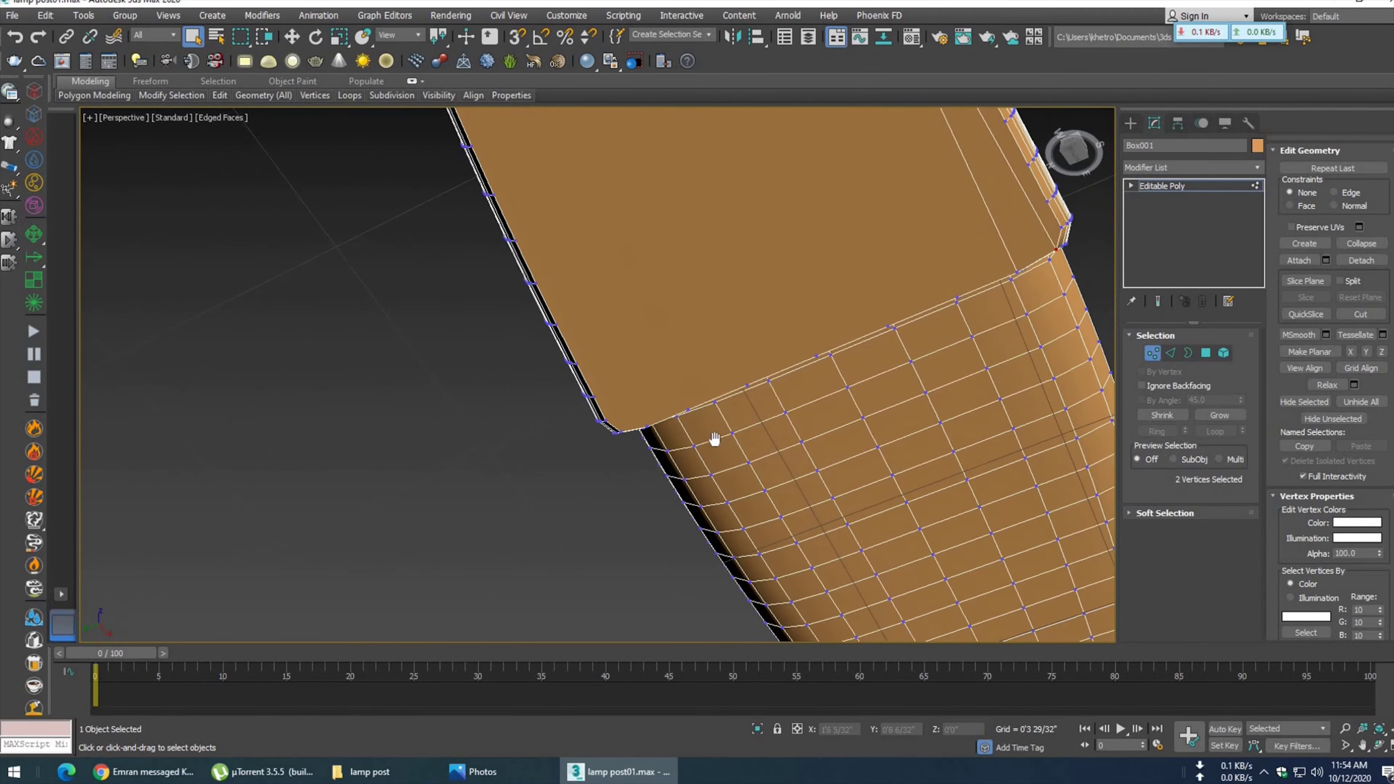
middle_drag(653, 318, 781, 336)
scroll(781, 336, up, 3)
scroll(756, 349, up, 2)
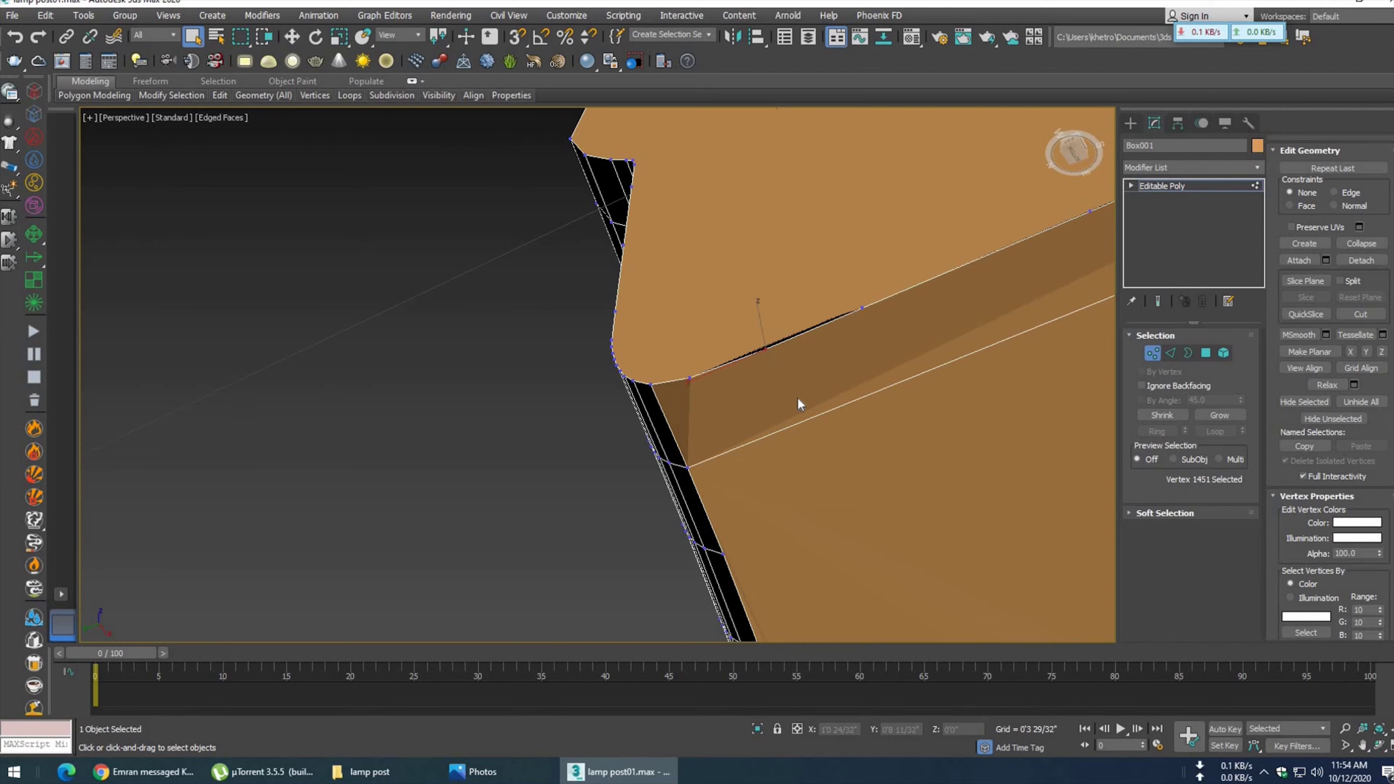
scroll(798, 397, down, 2)
- Inspect the cap's front face and long side, then undo the connecting edge
mouse_move(798, 400)
alt+middle_down()
mouse_move(854, 452)
mouse_move(834, 377)
mouse_move(823, 386)
alt+middle_up()
scroll(833, 379, down, 3)
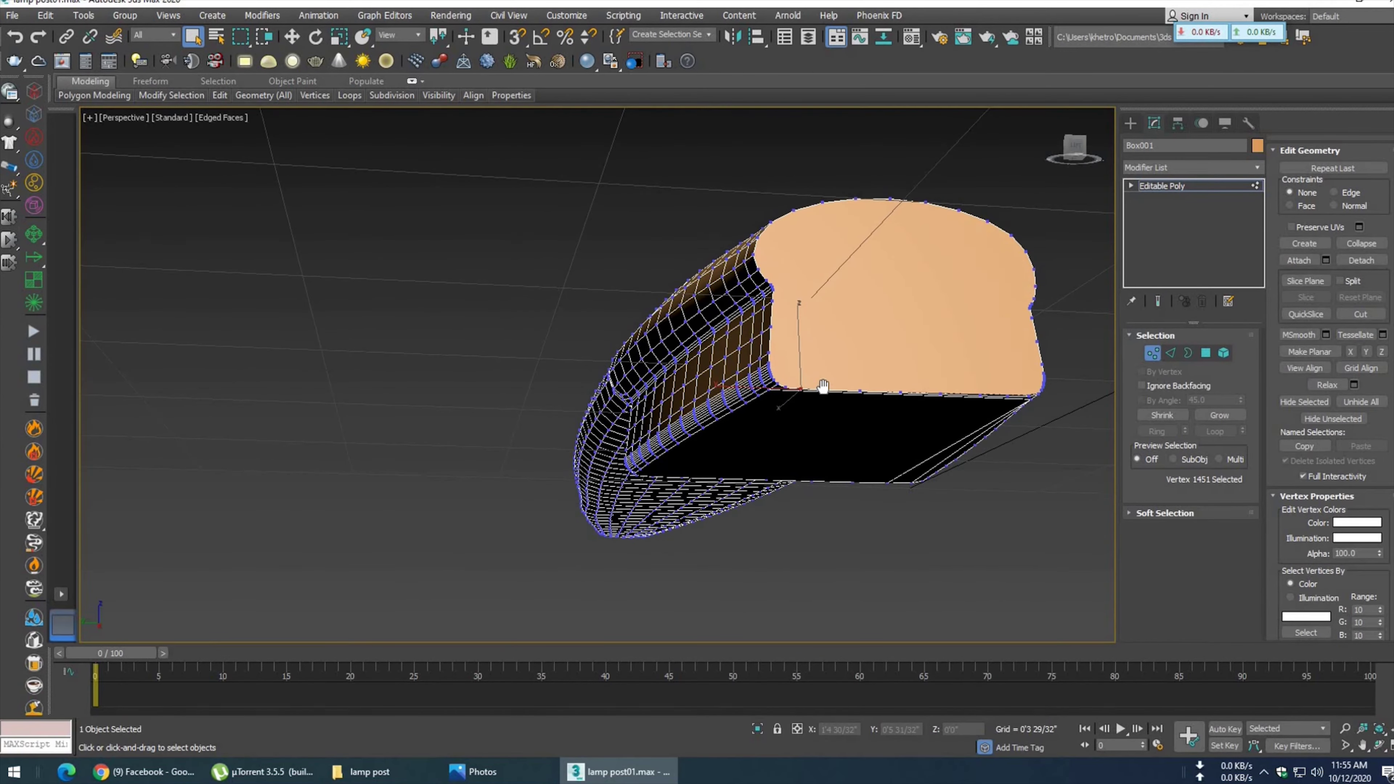
scroll(786, 308, up, 3)
scroll(691, 404, up, 2)
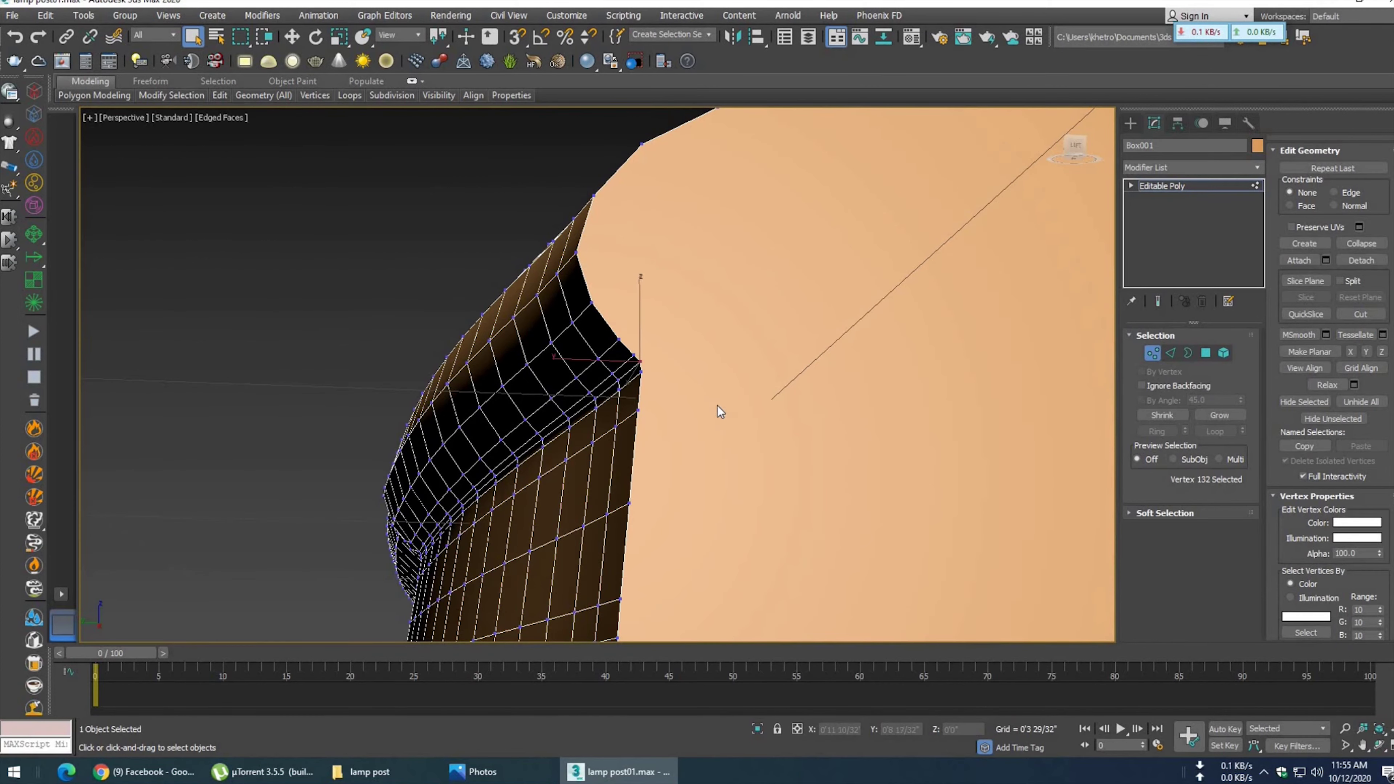
scroll(765, 420, down, 3)
scroll(778, 386, up, 5)
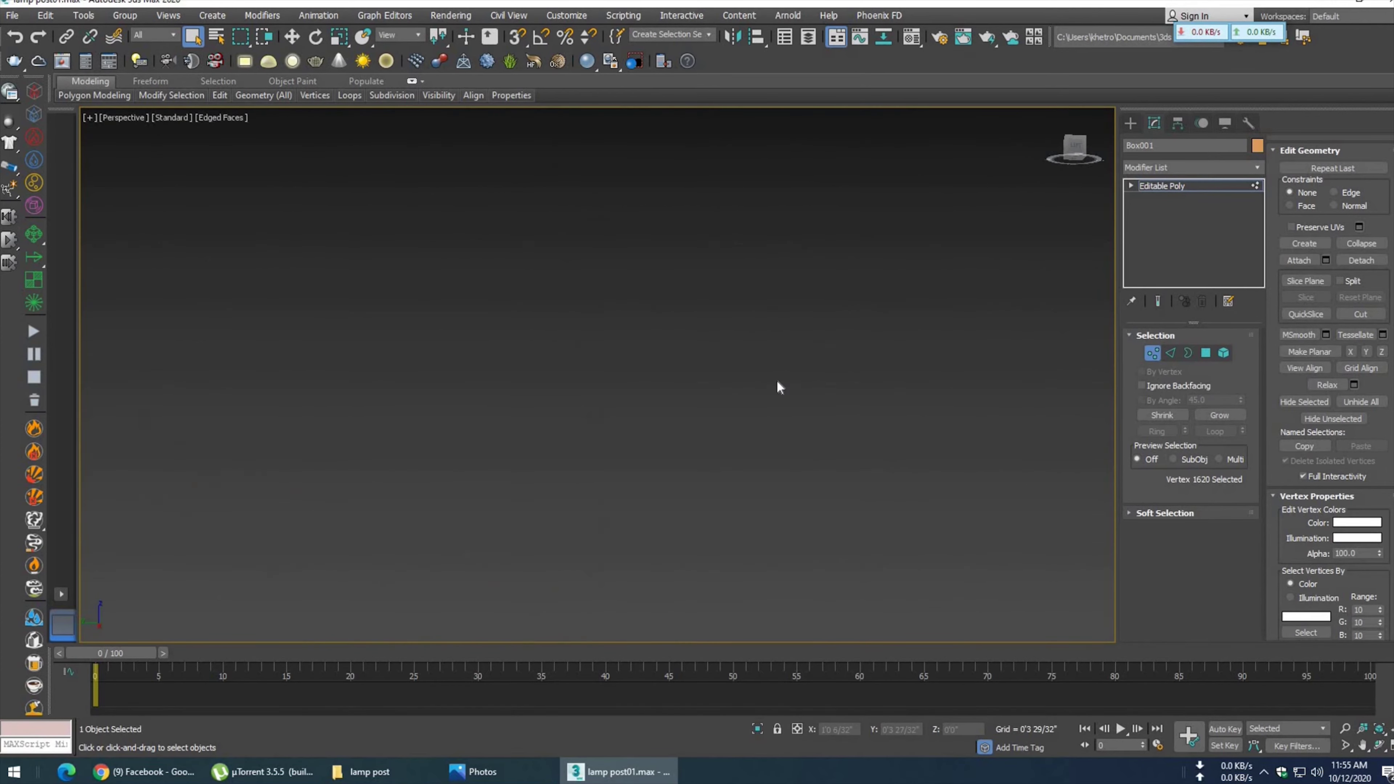
alt+middle_drag(777, 381, 644, 311)
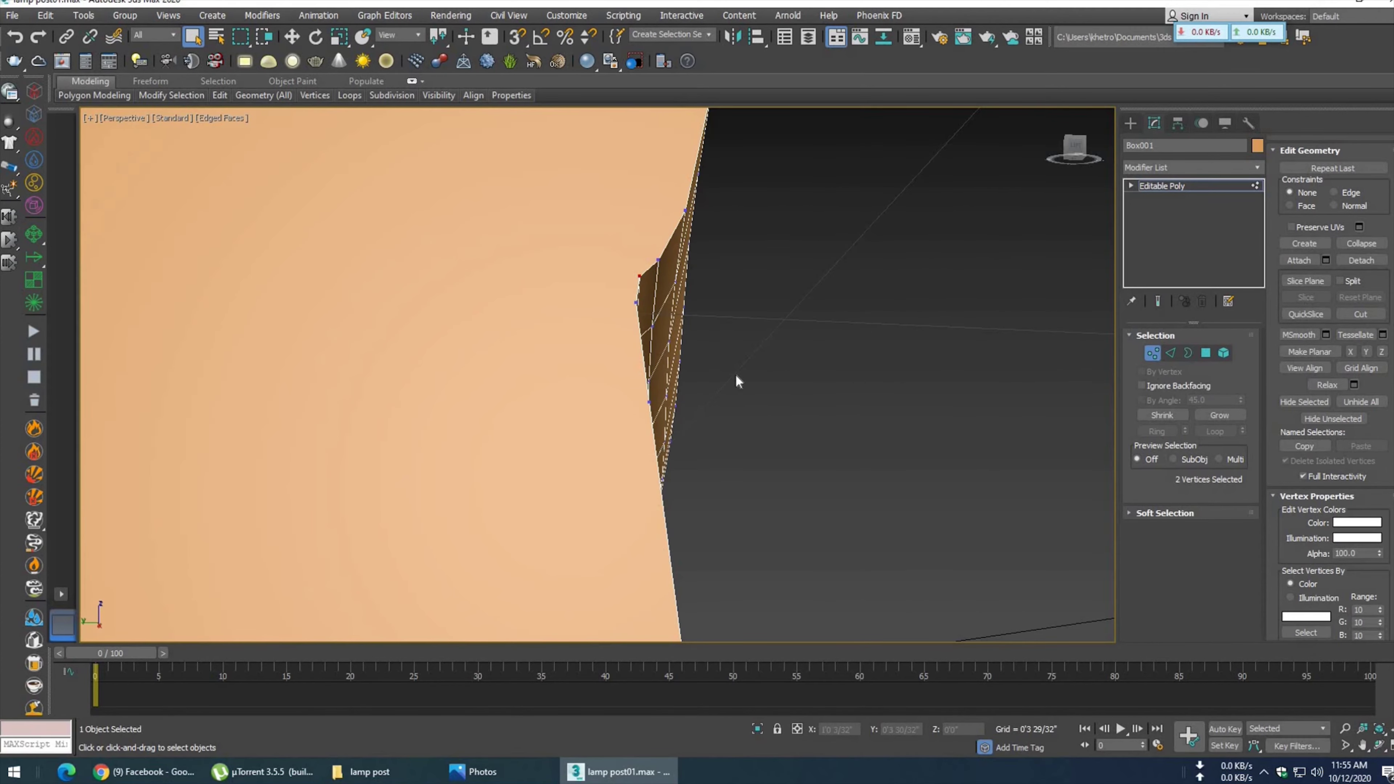
scroll(505, 414, down, 5)
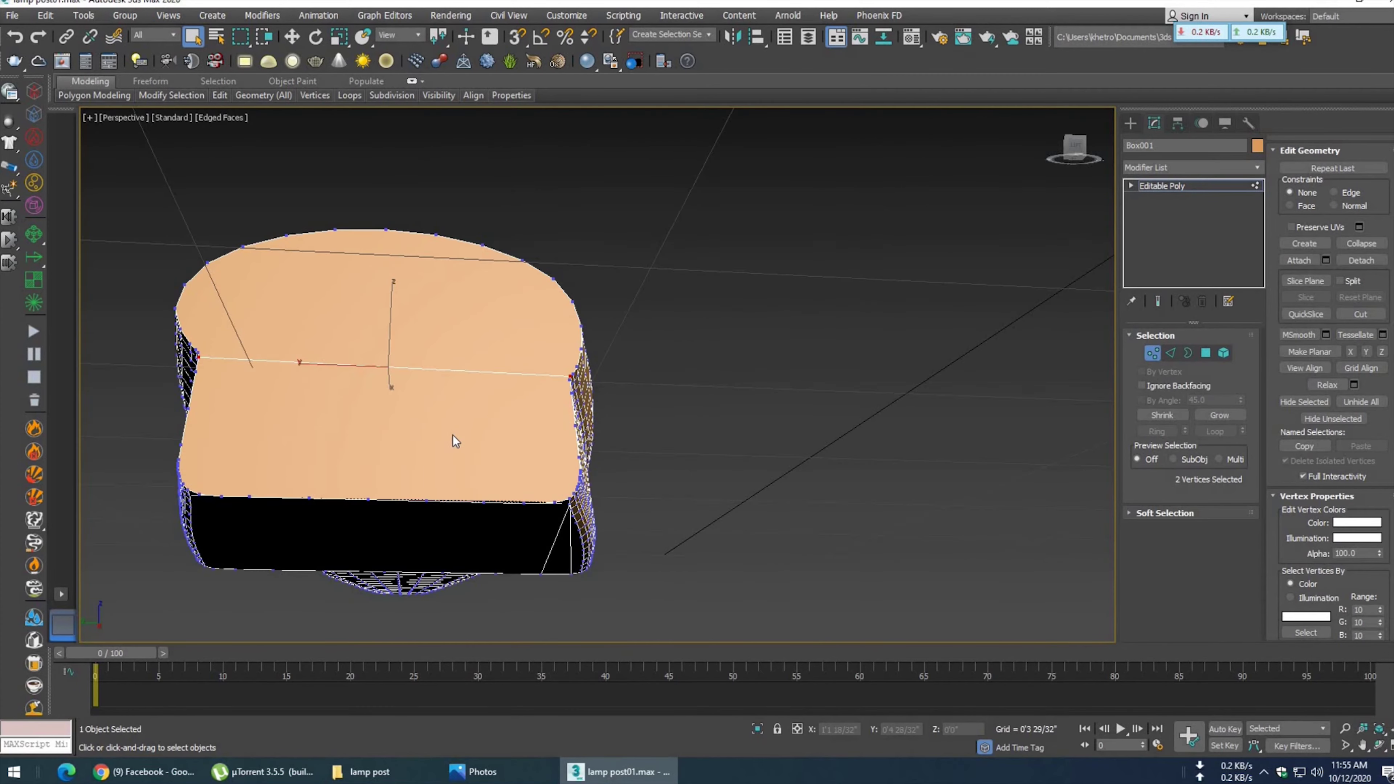
scroll(446, 439, up, 2)
mouse_move(438, 445)
alt+middle_down()
mouse_move(666, 395)
mouse_move(482, 380)
alt+middle_up()
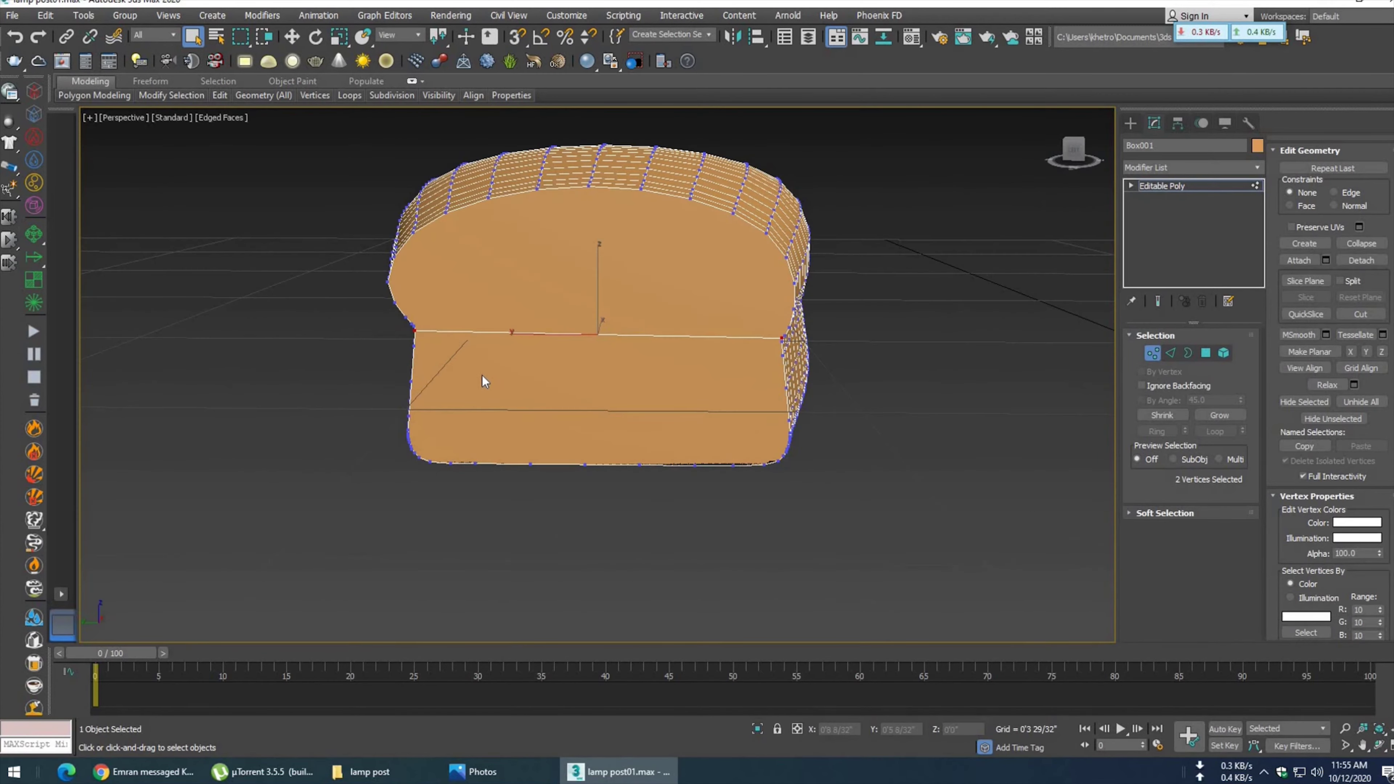
scroll(642, 392, up, 3)
mouse_move(643, 392)
alt+middle_down()
mouse_move(718, 327)
mouse_move(488, 324)
mouse_move(484, 361)
mouse_move(551, 374)
mouse_move(367, 369)
mouse_move(482, 377)
mouse_move(389, 371)
alt+middle_up()
key(ctrl+z)
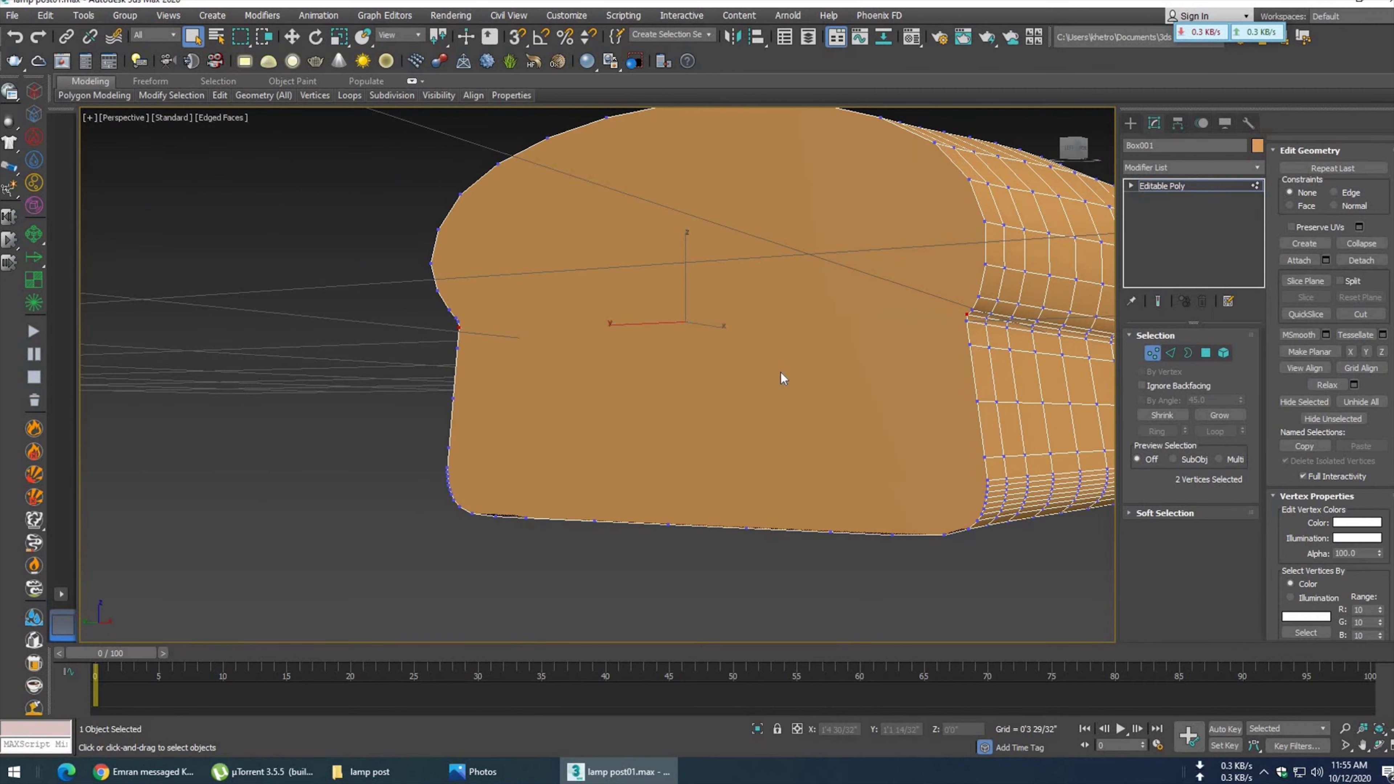
- Connect two opposite vertices on the lamp cap's end face with a new edge
key(ctrl+z)
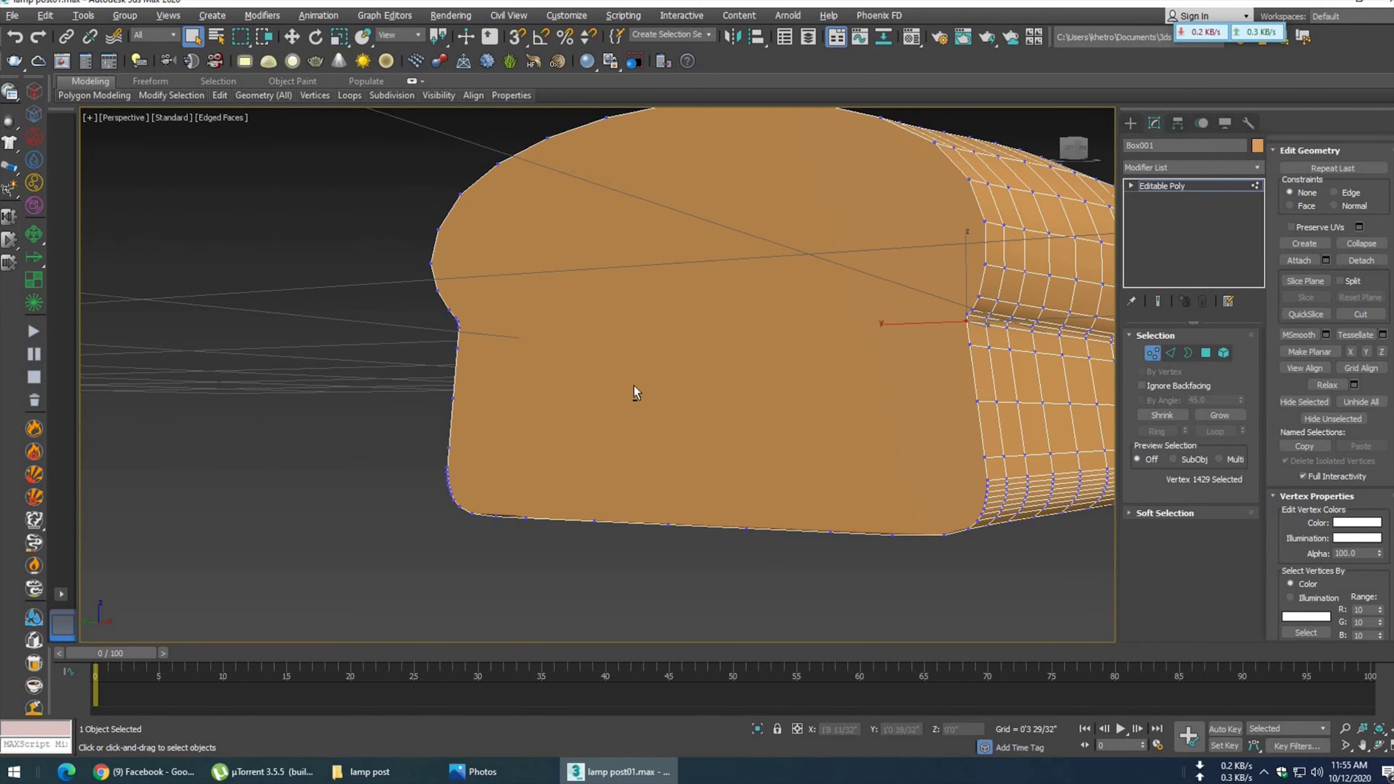
alt+middle_drag(635, 392, 387, 350)
ctrl+click(374, 335)
key(ctrl+shift+e)
- Inspect the step-corner vertices on the cap's far side, restoring the earlier two-vertex selection
click(693, 388)
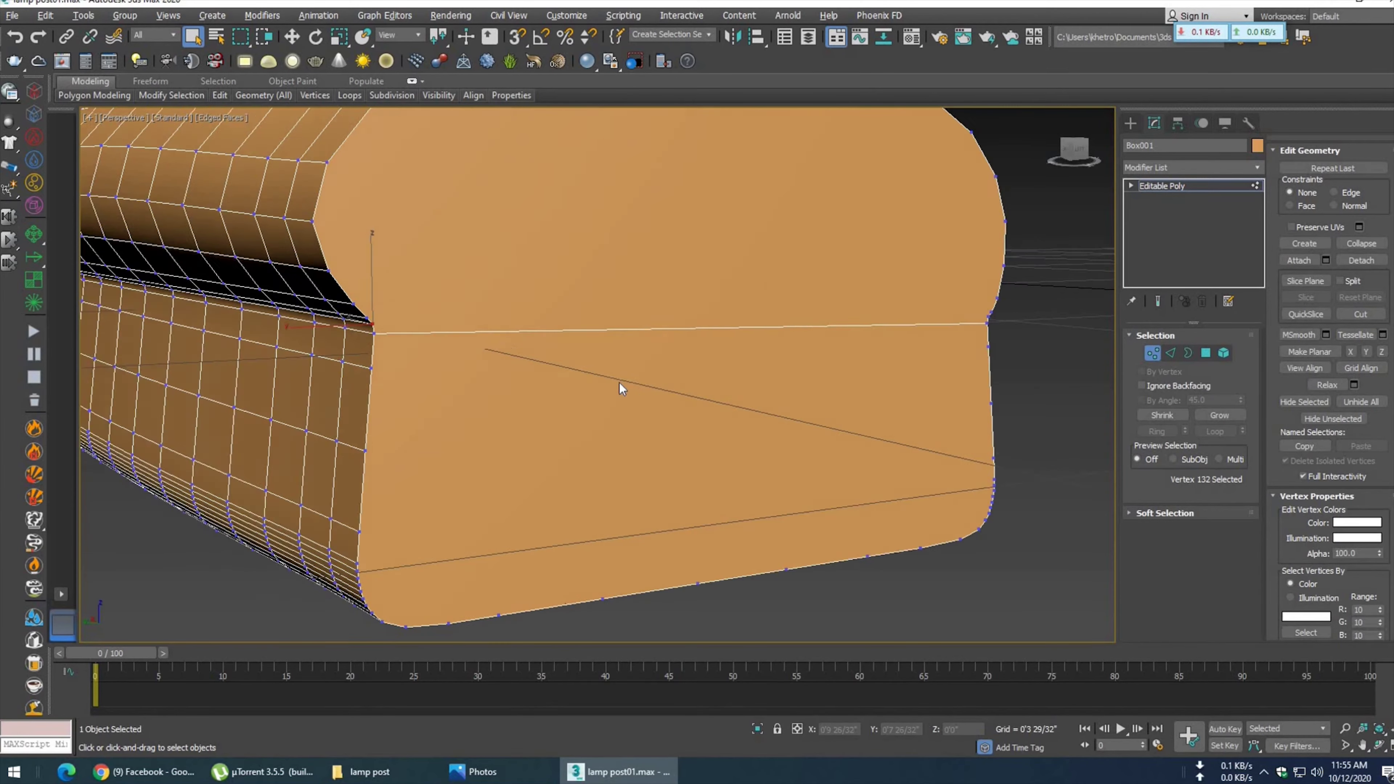
scroll(619, 383, up, 3)
alt+middle_drag(865, 423, 848, 348)
scroll(848, 347, up, 4)
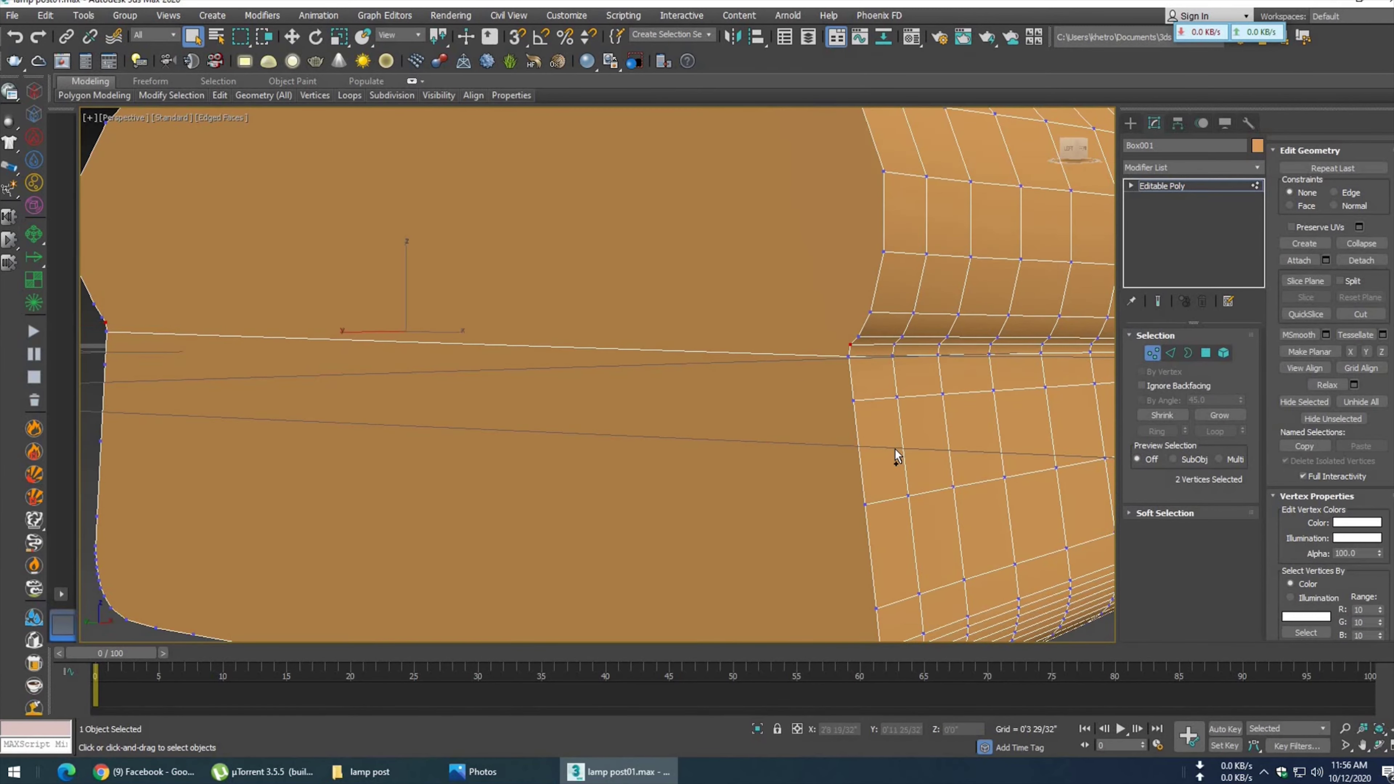
click(859, 336)
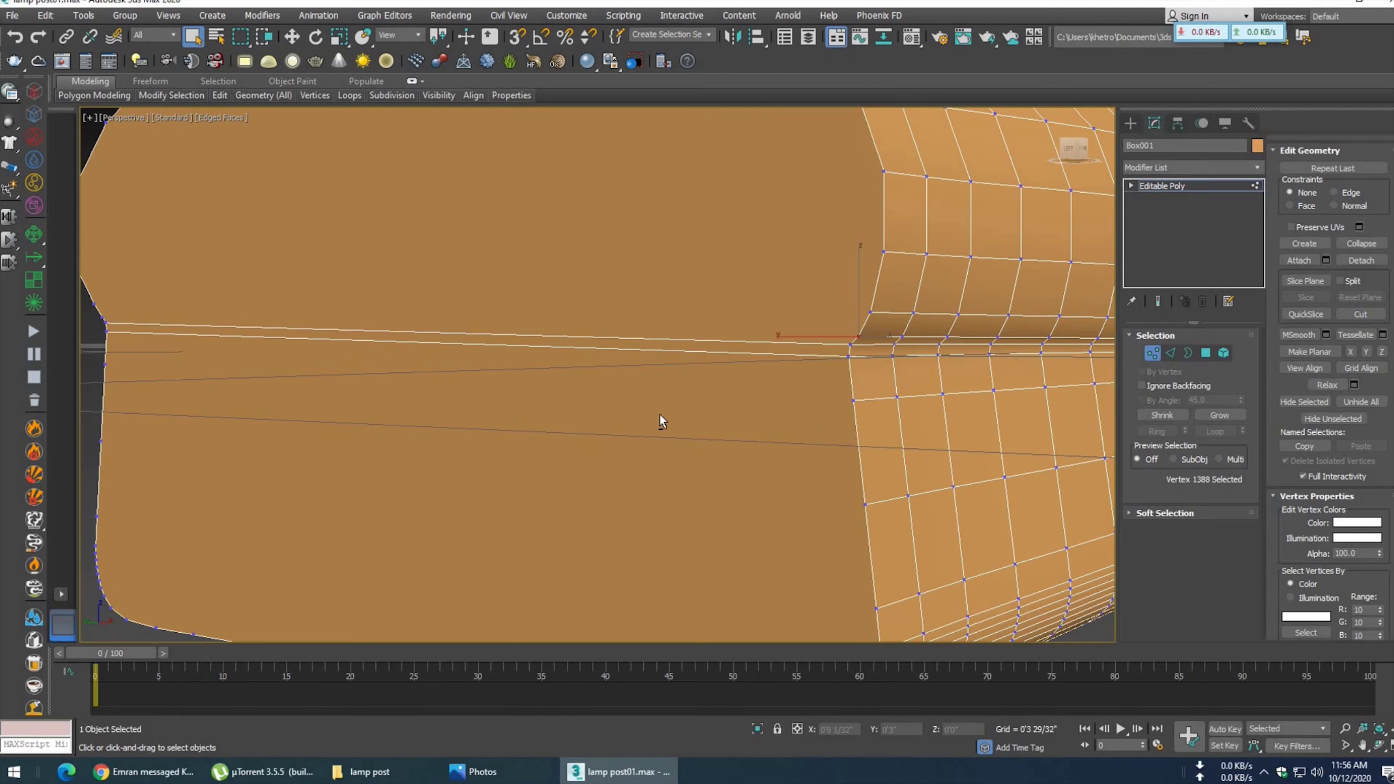
alt+middle_drag(643, 414, 519, 433)
scroll(768, 442, down, 5)
scroll(576, 408, up, 4)
scroll(539, 354, up, 3)
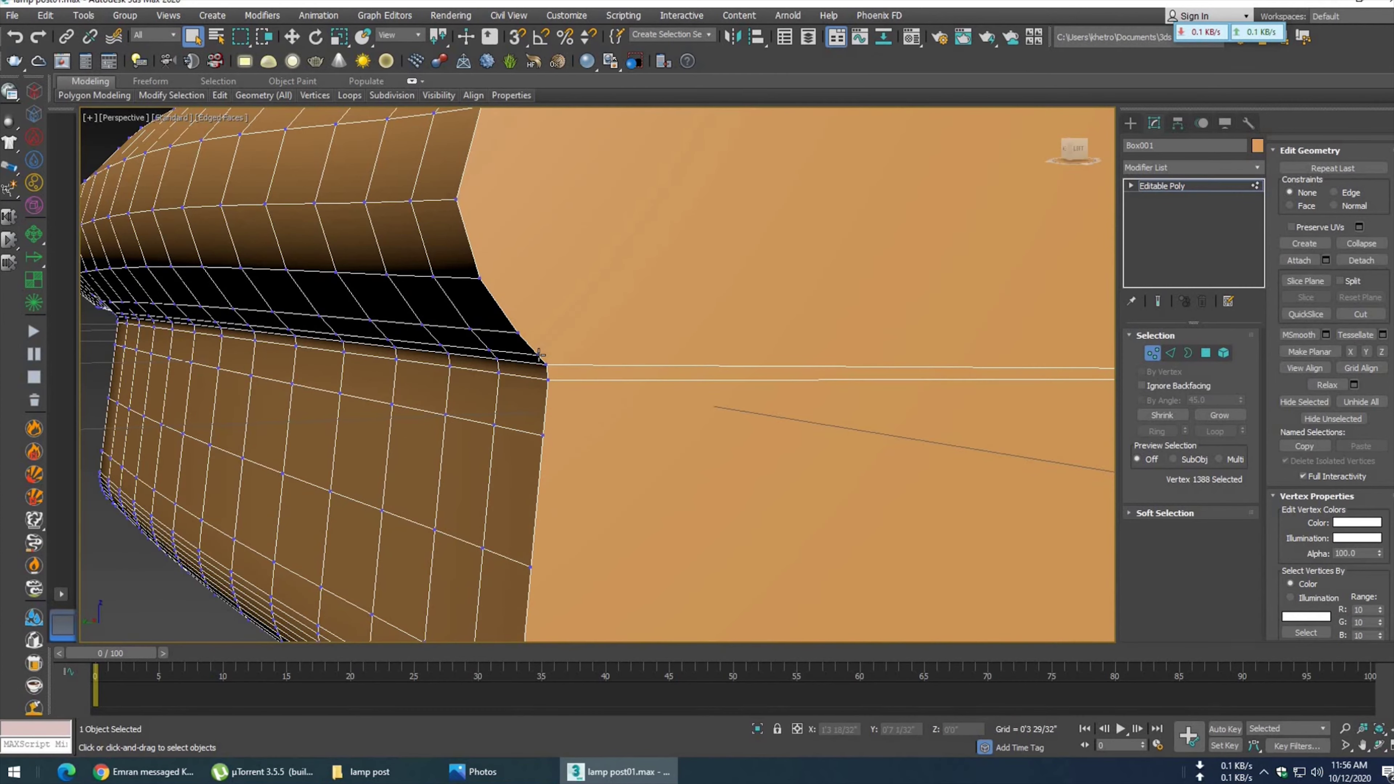
key(ctrl+z)
key(ctrl+z)
- Connect an underside corner vertex to its opposite vertex with a new edge
scroll(713, 448, down, 5)
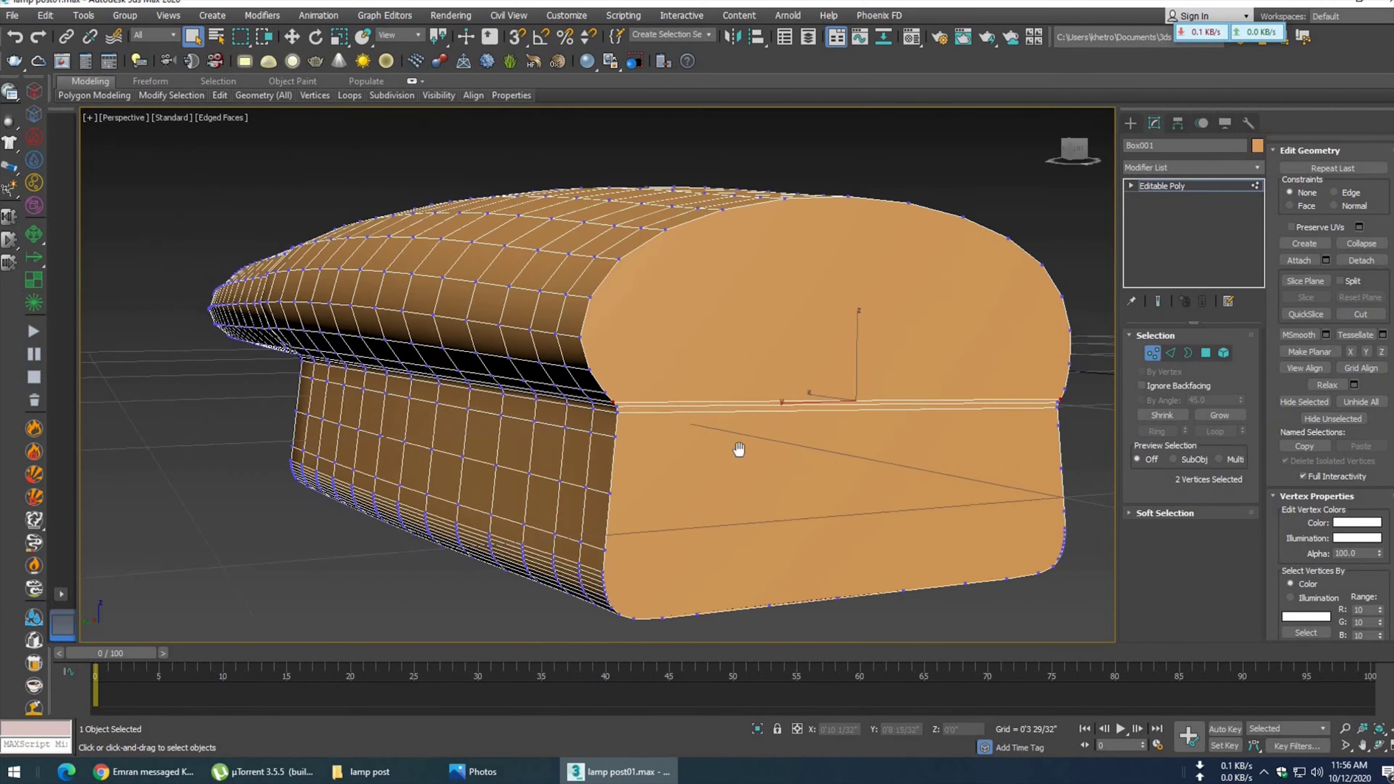
middle_drag(803, 458, 657, 436)
scroll(600, 476, up, 3)
scroll(628, 377, up, 3)
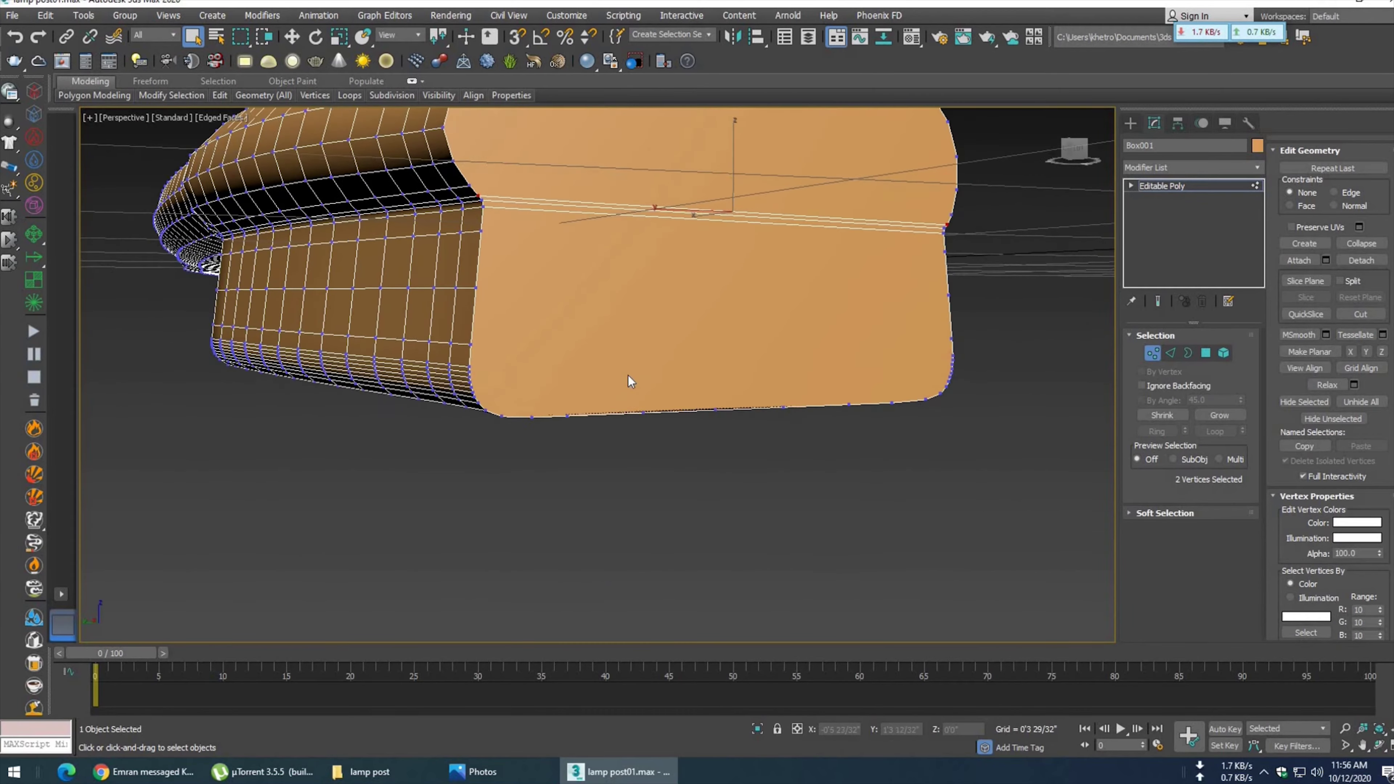
mouse_move(626, 333)
alt+middle_down()
mouse_move(515, 349)
mouse_move(1014, 343)
alt+middle_up()
click(1003, 317)
alt+middle_drag(846, 405, 370, 310)
ctrl+click(368, 310)
key(ctrl+shift+e)
- Check the new underside edge and close the gap at the underside corner
mouse_move(492, 358)
alt+middle_down()
mouse_move(600, 333)
mouse_move(613, 300)
mouse_move(579, 332)
mouse_move(591, 317)
mouse_move(610, 366)
mouse_move(522, 351)
mouse_move(584, 331)
mouse_move(611, 383)
mouse_move(538, 396)
mouse_move(545, 370)
mouse_move(588, 379)
mouse_move(617, 357)
mouse_move(530, 313)
alt+middle_up()
click(526, 313)
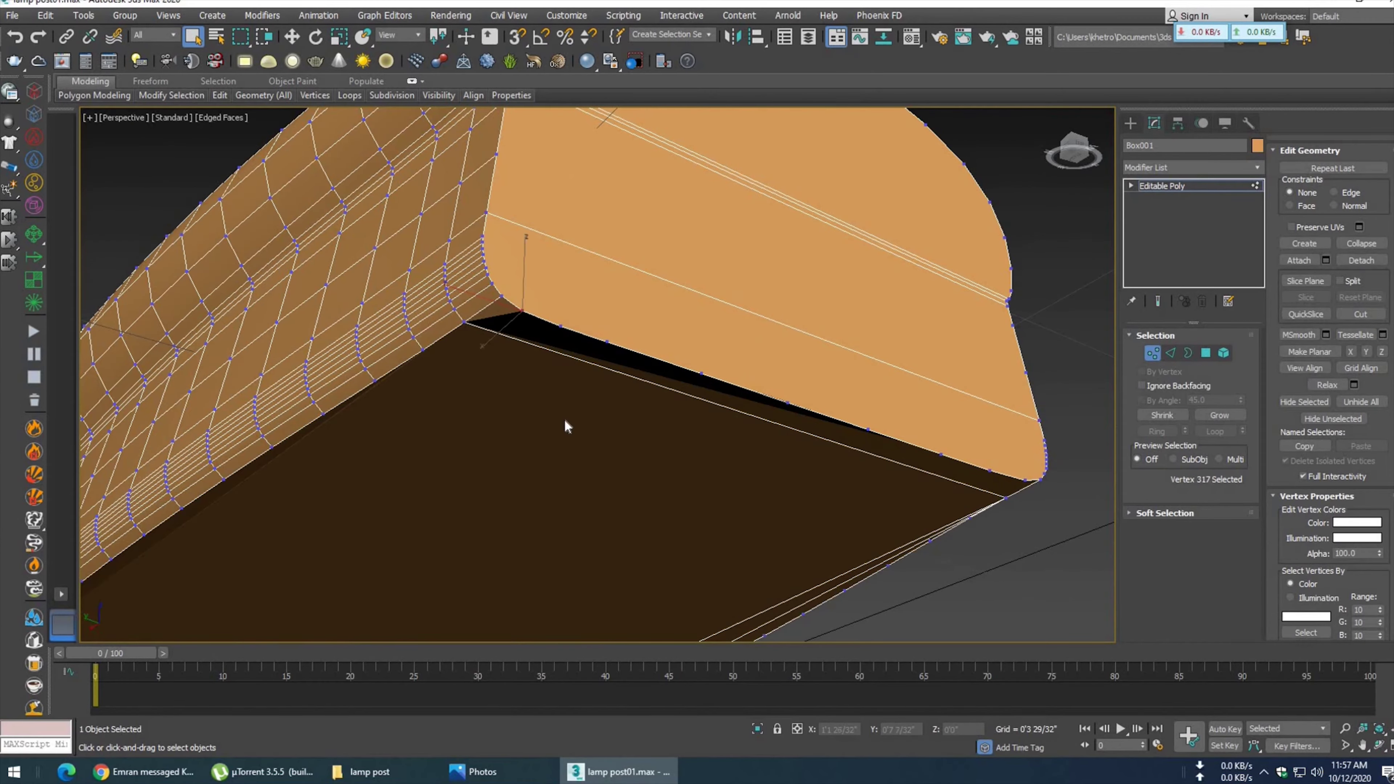
click(565, 421)
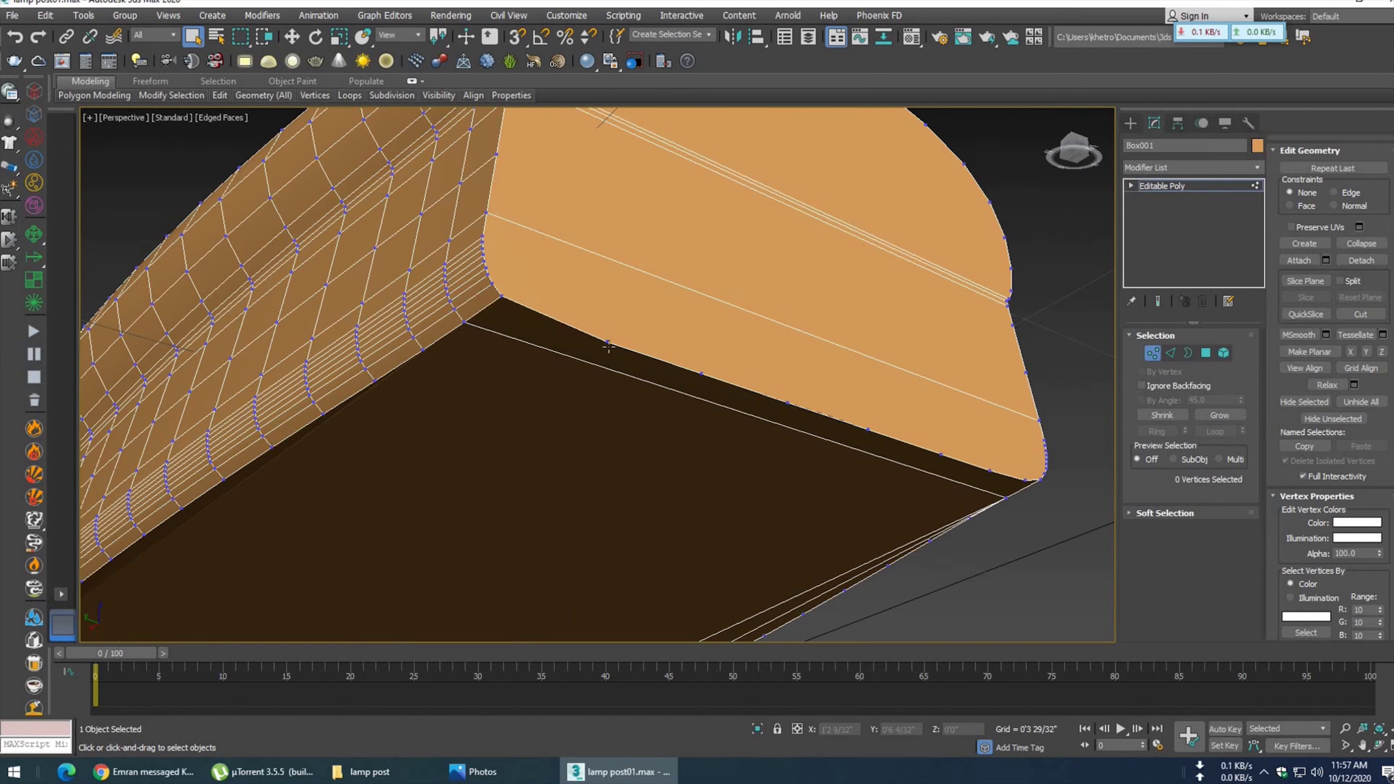
- Delete the stray vertices along the cap's lower edge
click(674, 385)
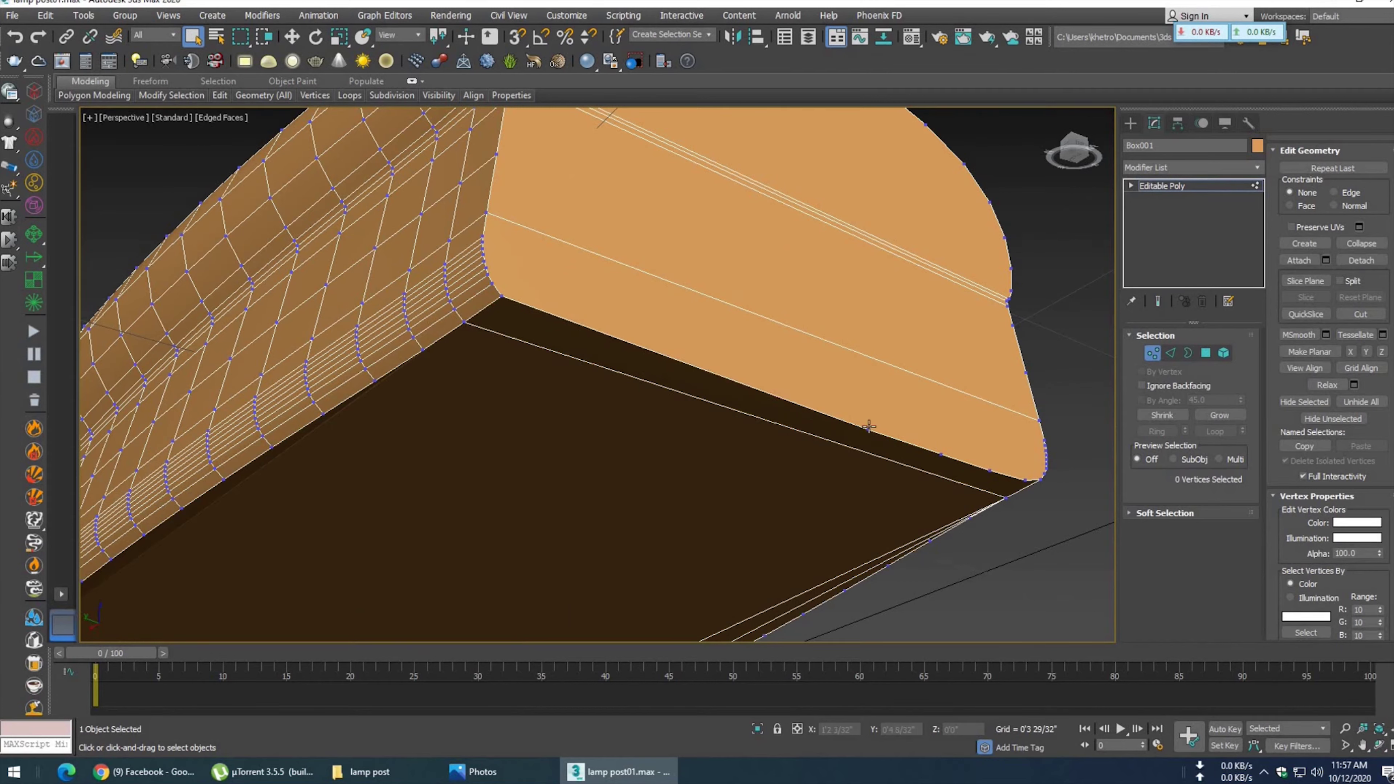
click(933, 452)
key(BackSpace)
click(1005, 492)
key(BackSpace)
scroll(824, 460, down, 2)
scroll(788, 461, down, 3)
mouse_move(788, 461)
alt+middle_down()
mouse_move(694, 426)
mouse_move(607, 467)
mouse_move(778, 516)
mouse_move(668, 329)
mouse_move(725, 349)
alt+middle_up()
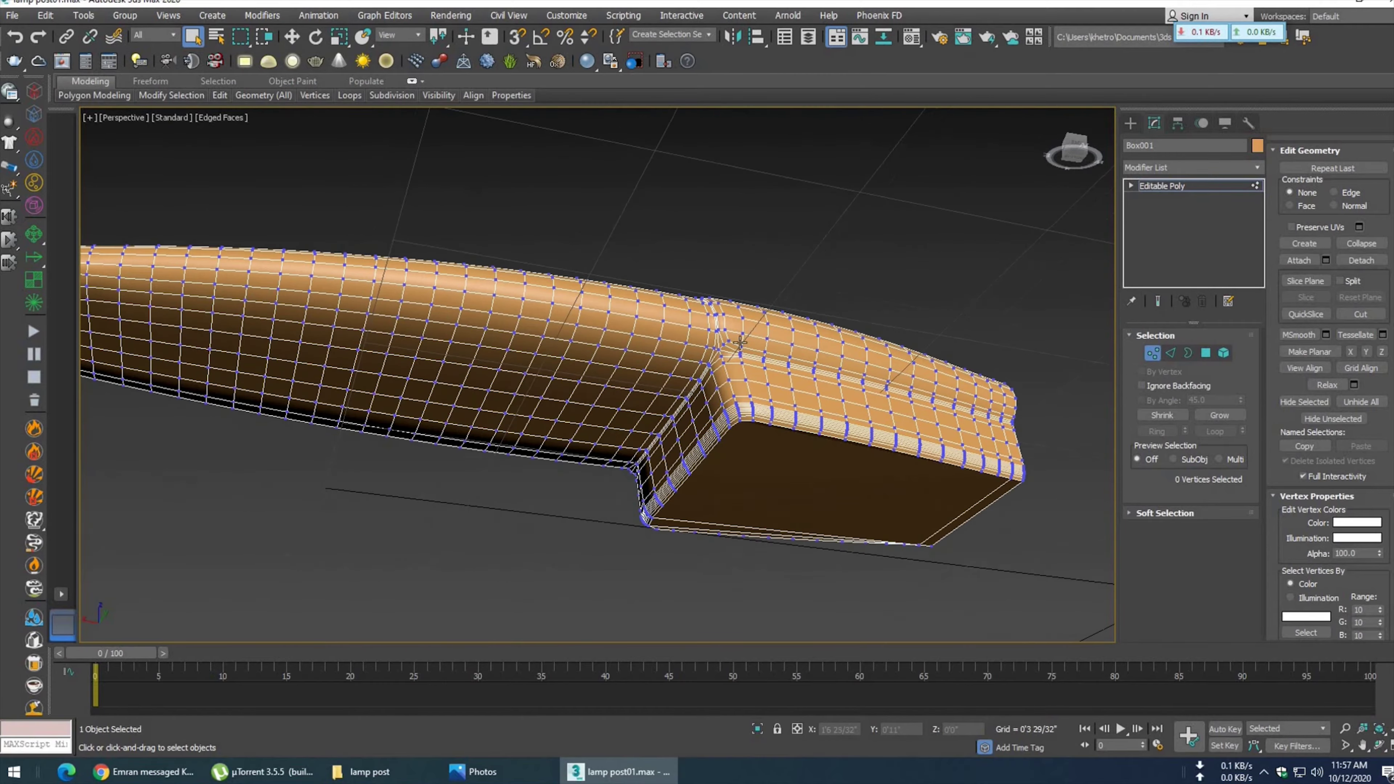
- Exit Vertex mode and turn off Edged Faces to view the lamp head smoothly shaded
scroll(725, 349, up, 2)
scroll(683, 297, up, 2)
click(1153, 353)
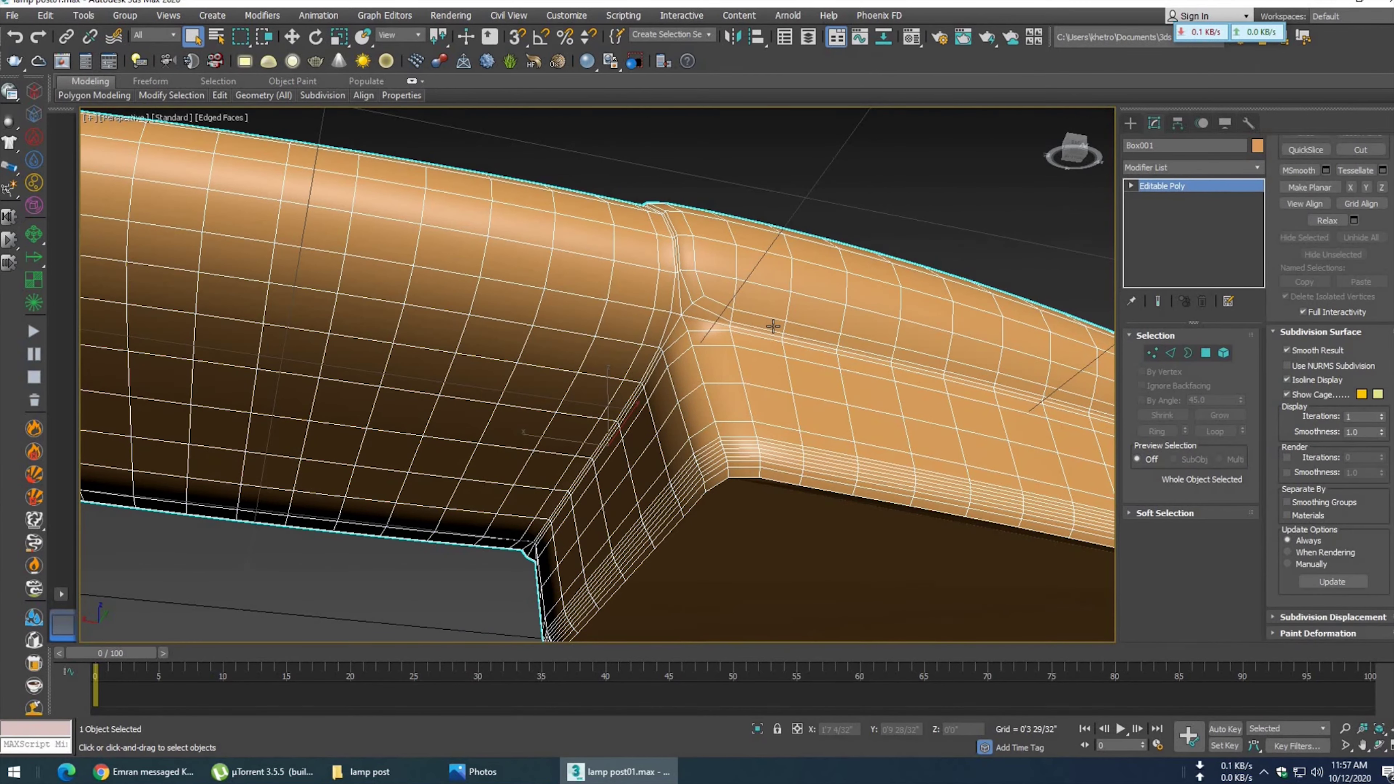
key(F4)
mouse_move(764, 341)
alt+middle_down()
mouse_move(797, 302)
mouse_move(783, 302)
alt+middle_up()
alt+middle_drag(797, 418, 698, 467)
scroll(531, 396, down, 5)
mouse_move(530, 395)
alt+middle_down()
mouse_move(656, 409)
mouse_move(704, 457)
mouse_move(681, 405)
mouse_move(632, 405)
mouse_move(549, 317)
mouse_move(498, 336)
mouse_move(483, 306)
mouse_move(507, 336)
alt+middle_up()
scroll(600, 376, up, 3)
scroll(531, 347, up, 1)
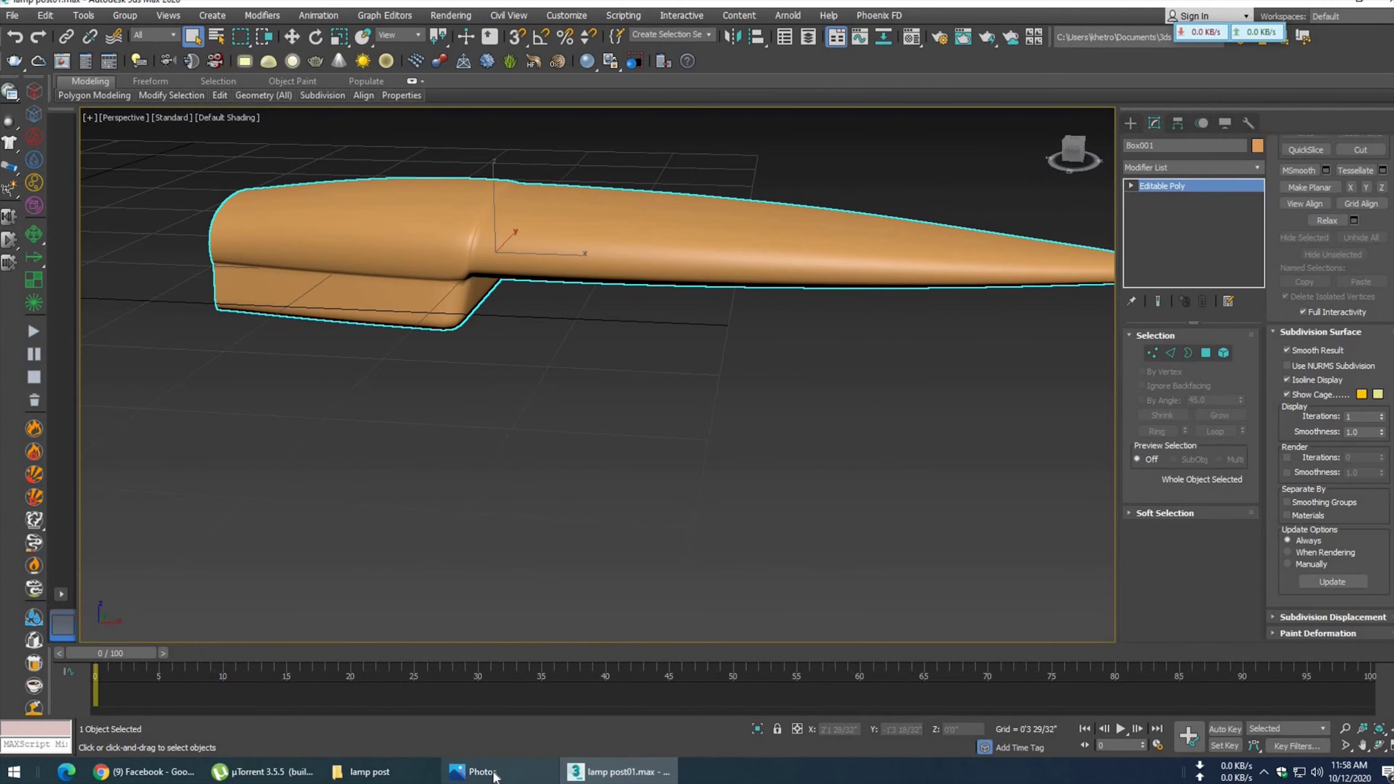
- Compare with the reference photo and scale the lamp head taller to about 137%
click(494, 772)
click(494, 772)
mouse_move(571, 430)
alt+middle_down()
mouse_move(466, 423)
mouse_move(527, 421)
alt+middle_up()
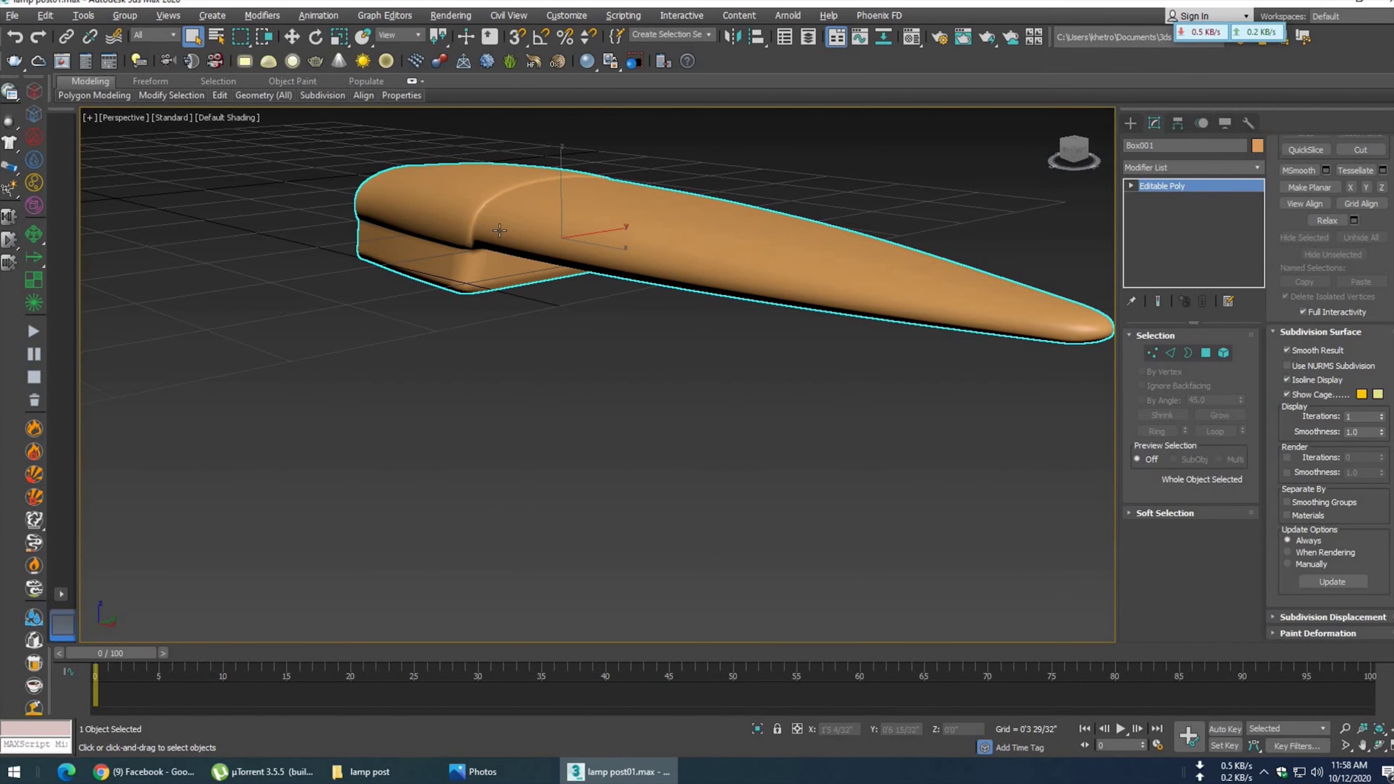
click(339, 36)
drag(562, 137, 568, 126)
- Recheck the stretched lamp head against the street-lamp photo and deselect it
mouse_move(648, 293)
alt+middle_down()
mouse_move(638, 305)
mouse_move(670, 293)
alt+middle_up()
click(522, 772)
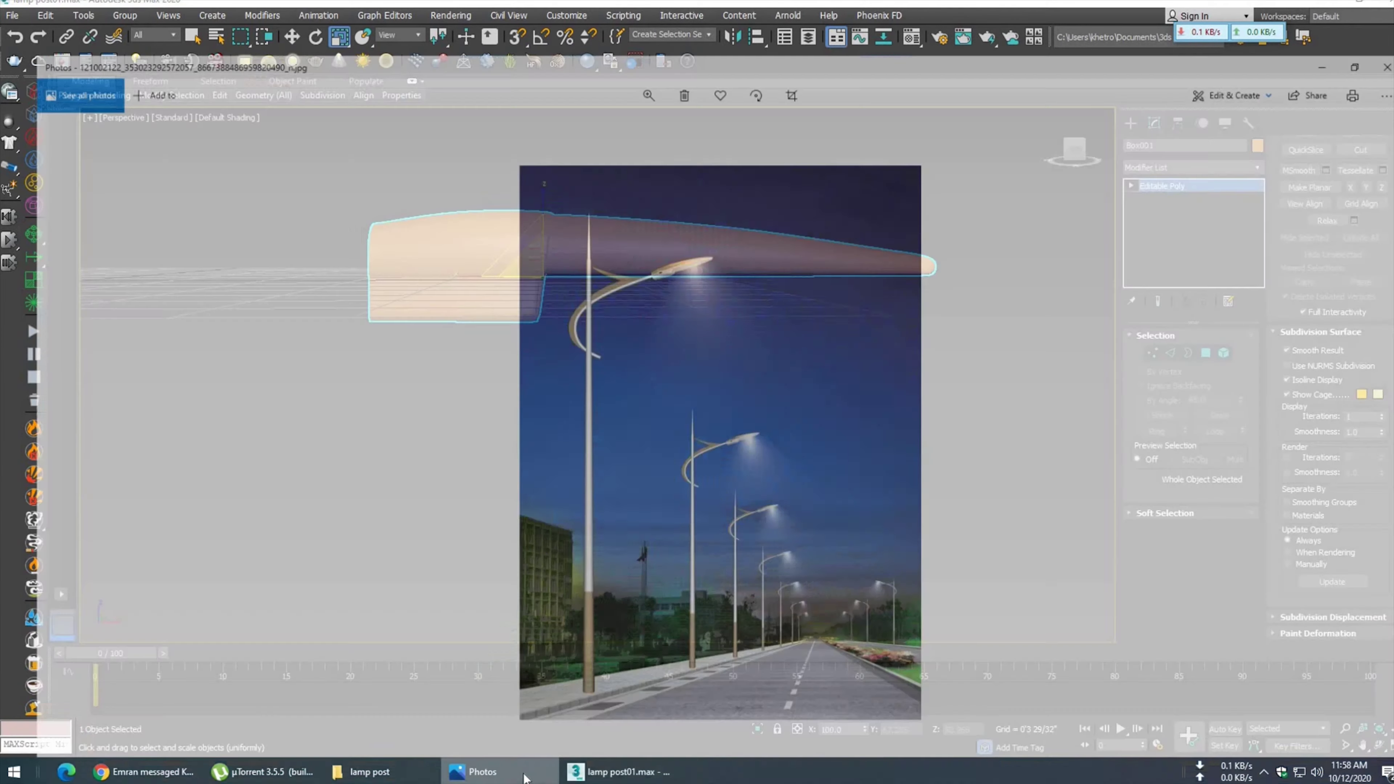
click(525, 775)
scroll(604, 364, down, 5)
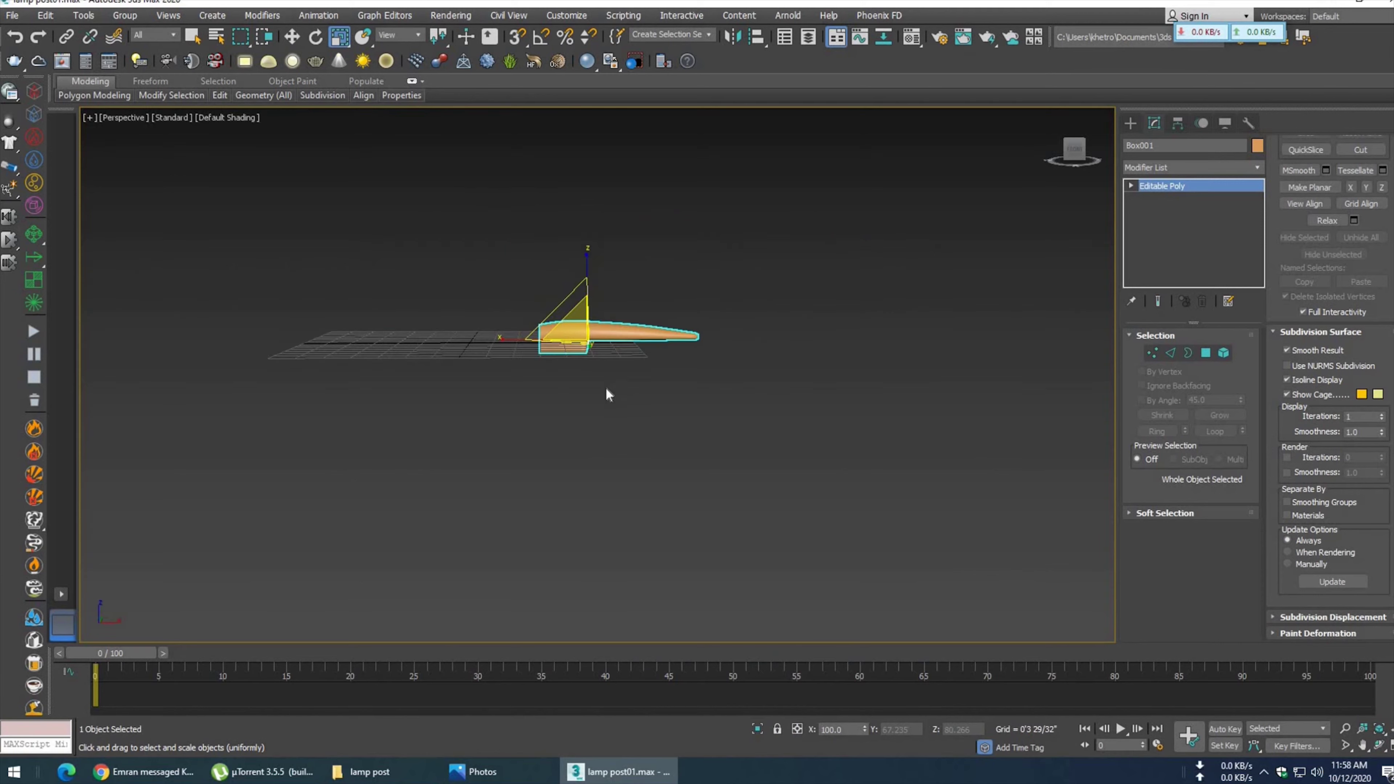
scroll(581, 379, up, 2)
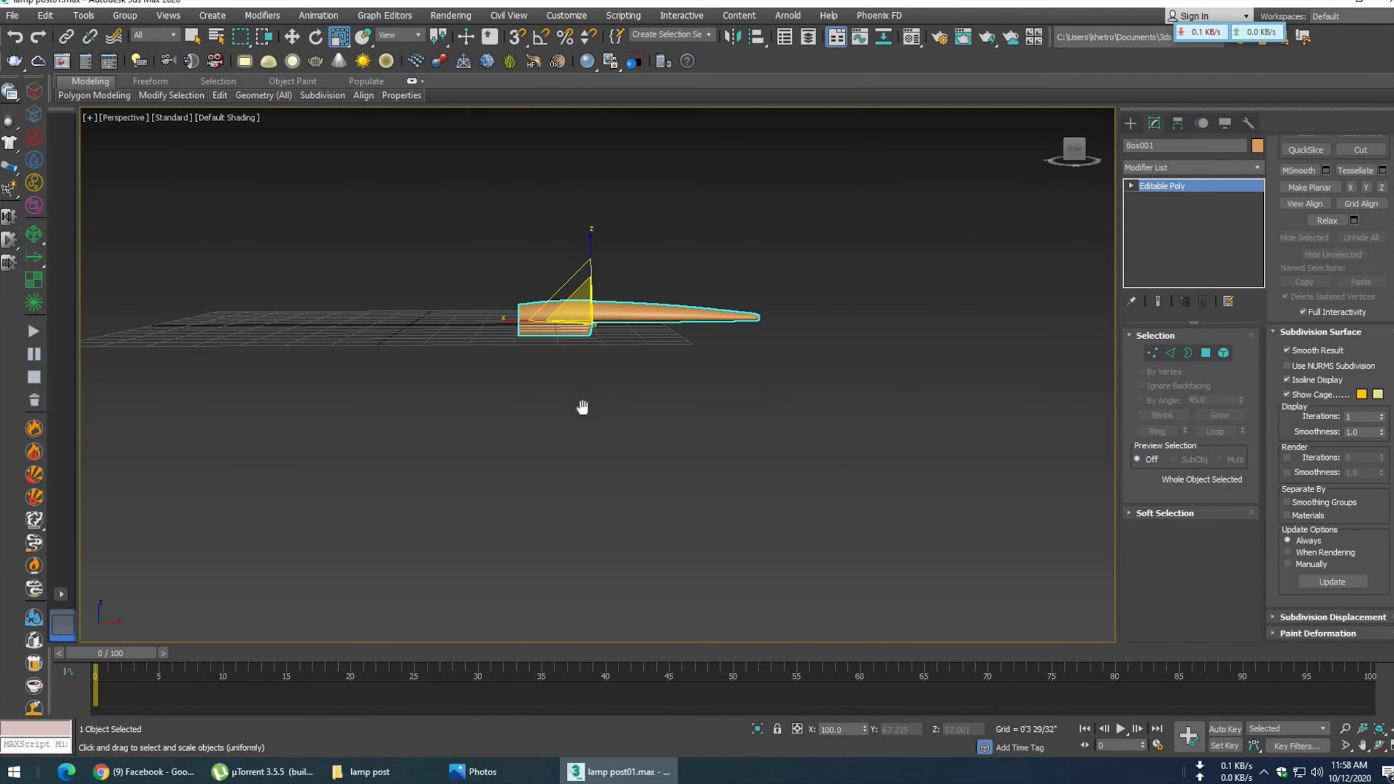
scroll(582, 384, up, 3)
click(707, 384)
middle_drag(663, 405, 734, 389)
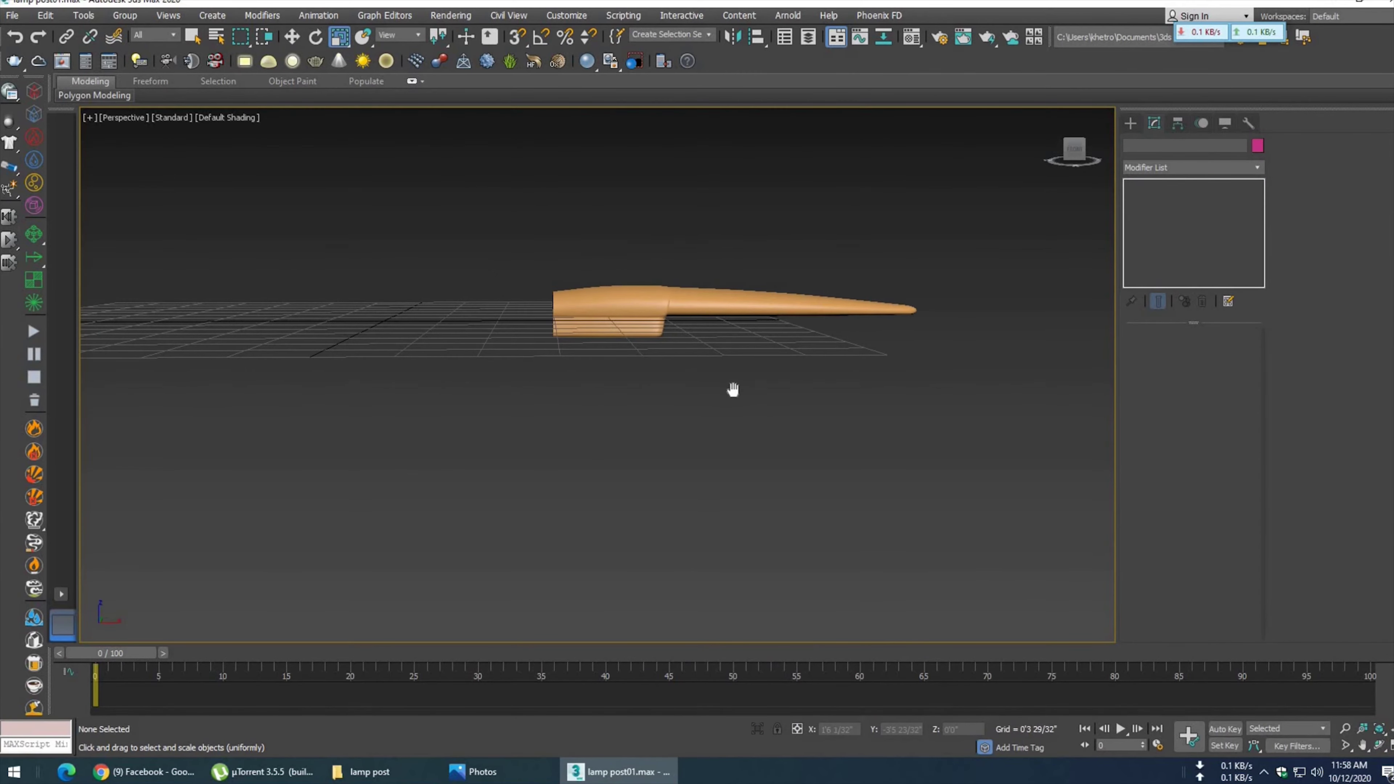
click(516, 774)
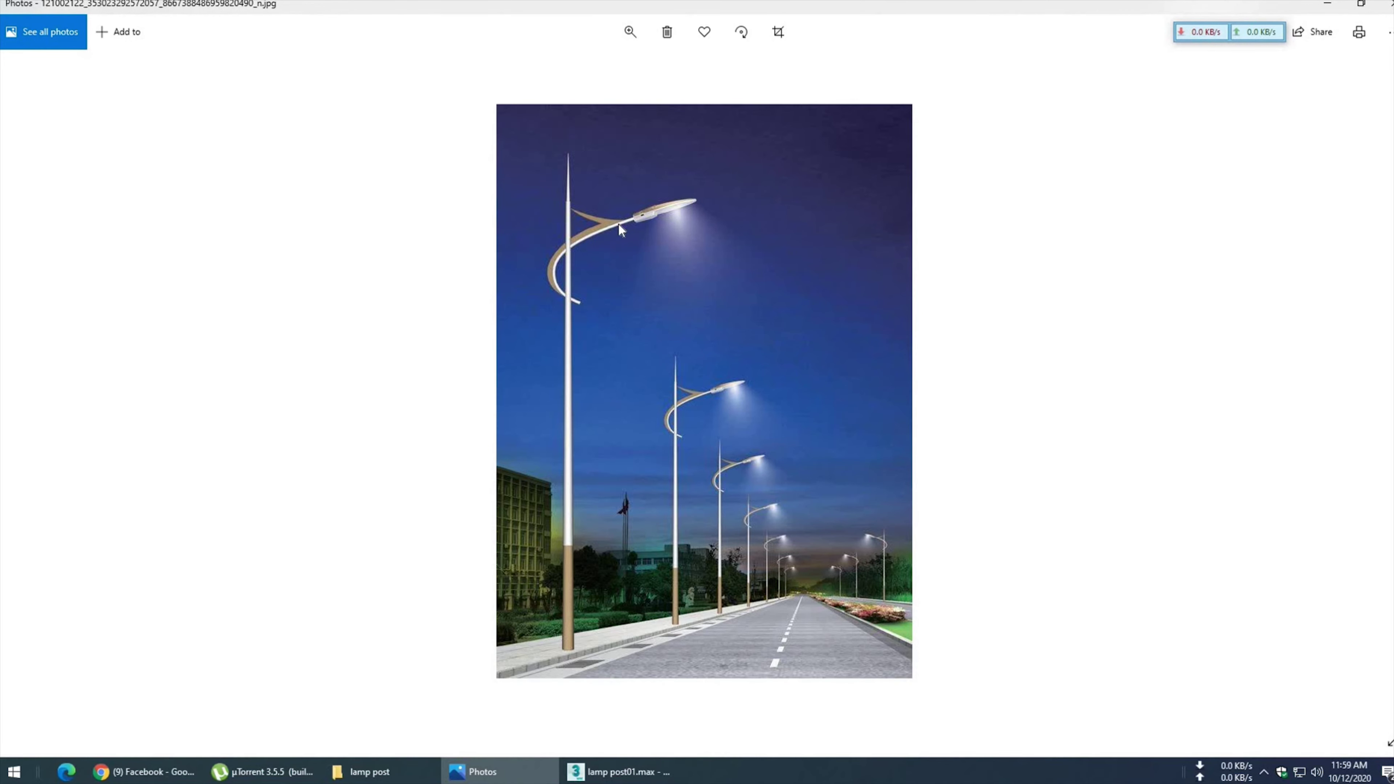
- Return from the Photos reference to the lamp post01.max scene
click(620, 771)
- In the Front view, draw a Plane primitive to the right of the lamp head
key(f)
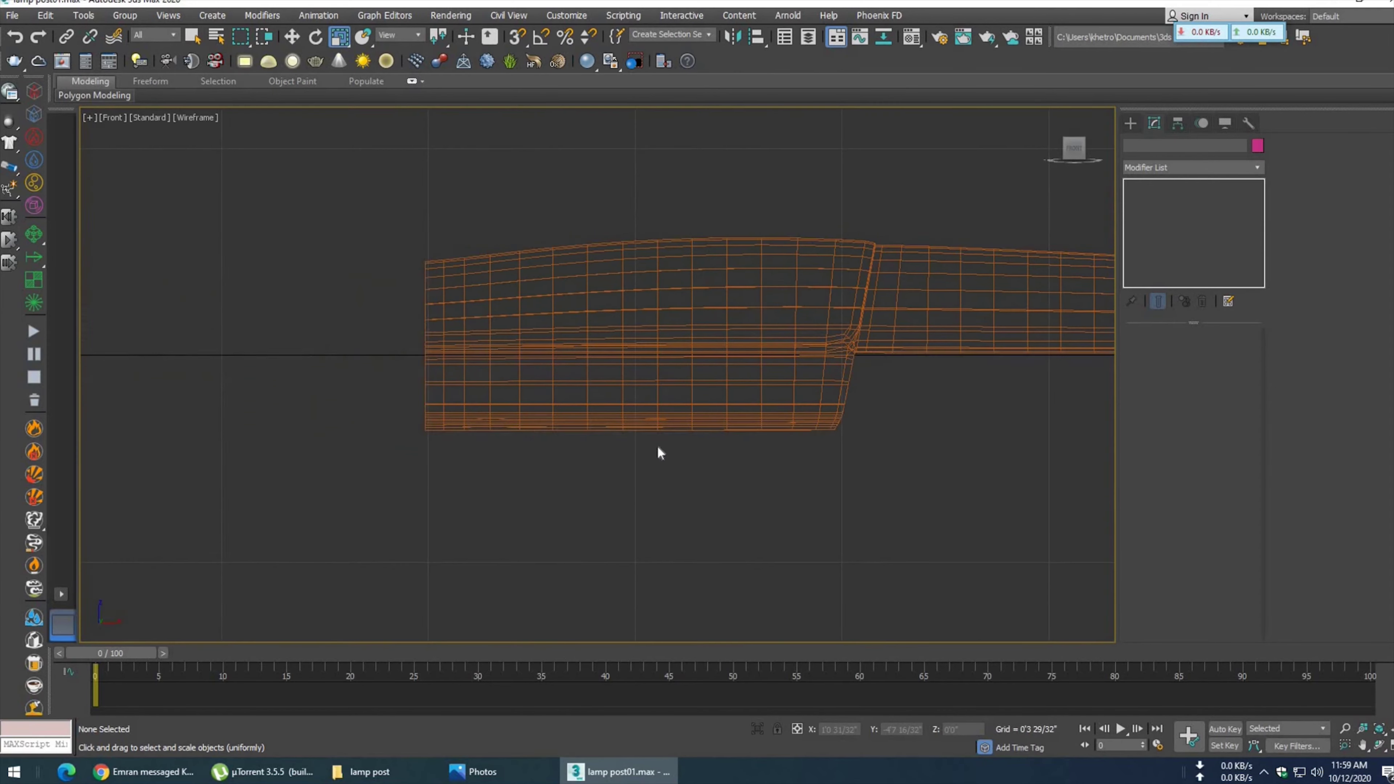
click(1131, 123)
click(1141, 164)
click(1224, 274)
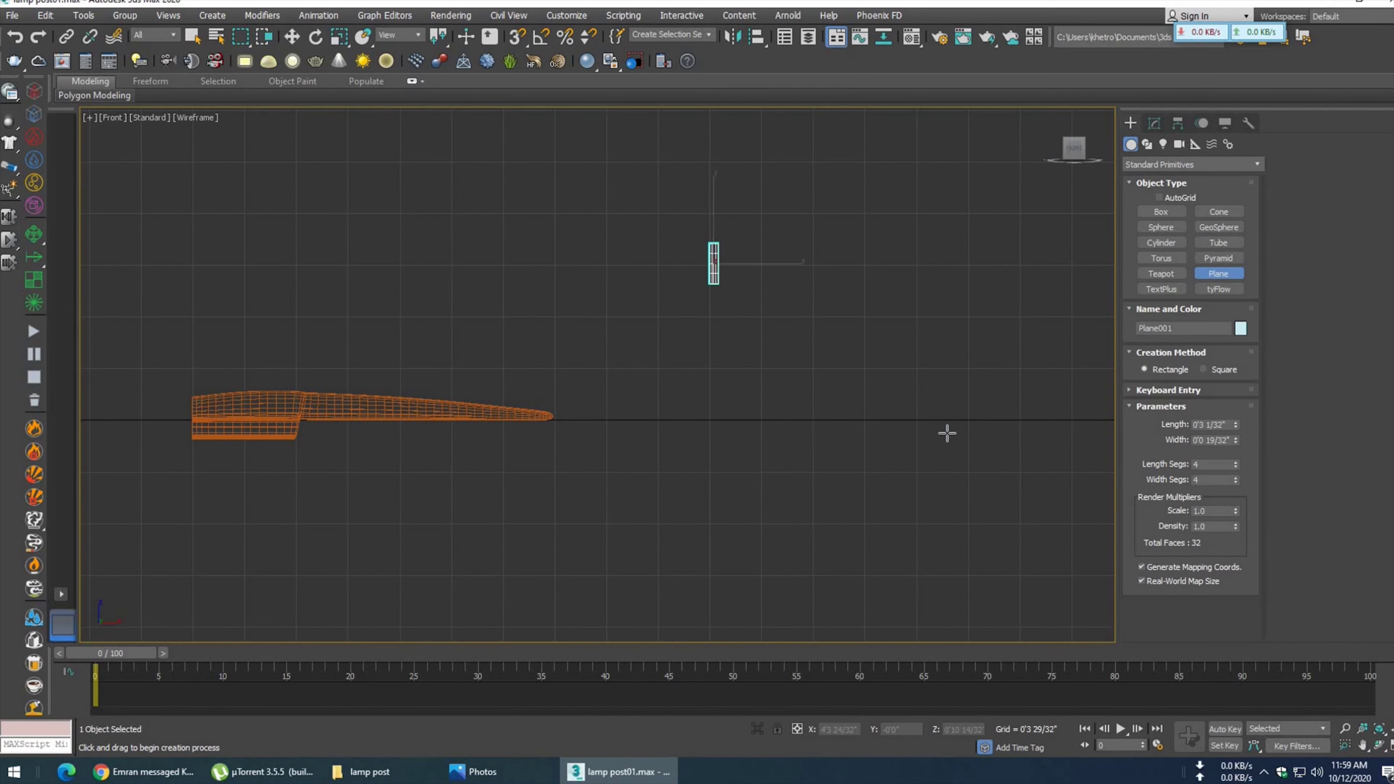
drag(710, 244, 947, 433)
right_click(876, 396)
key(F3)
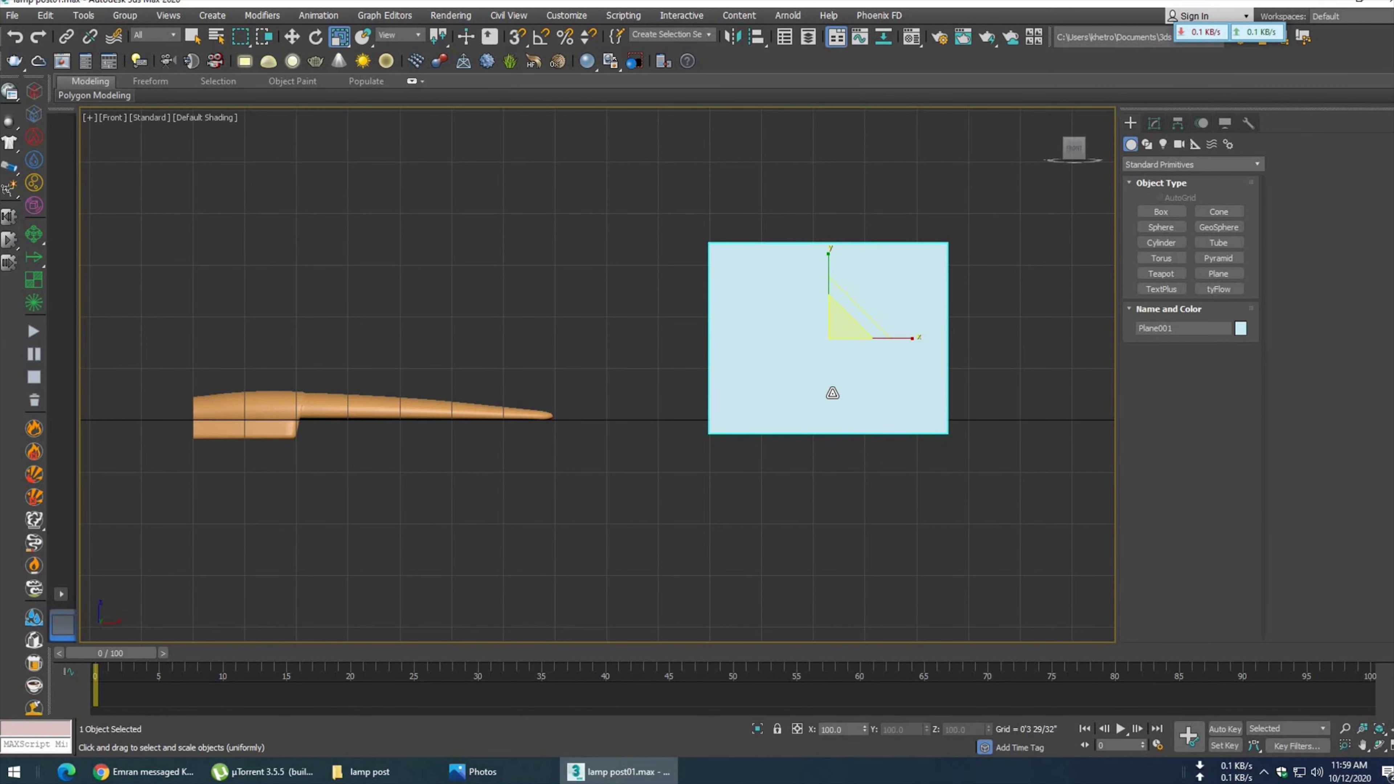
- Add a Bitmap to the Diffuse slot and browse to the photo's folder under D:\_00\RAJEN
key(m)
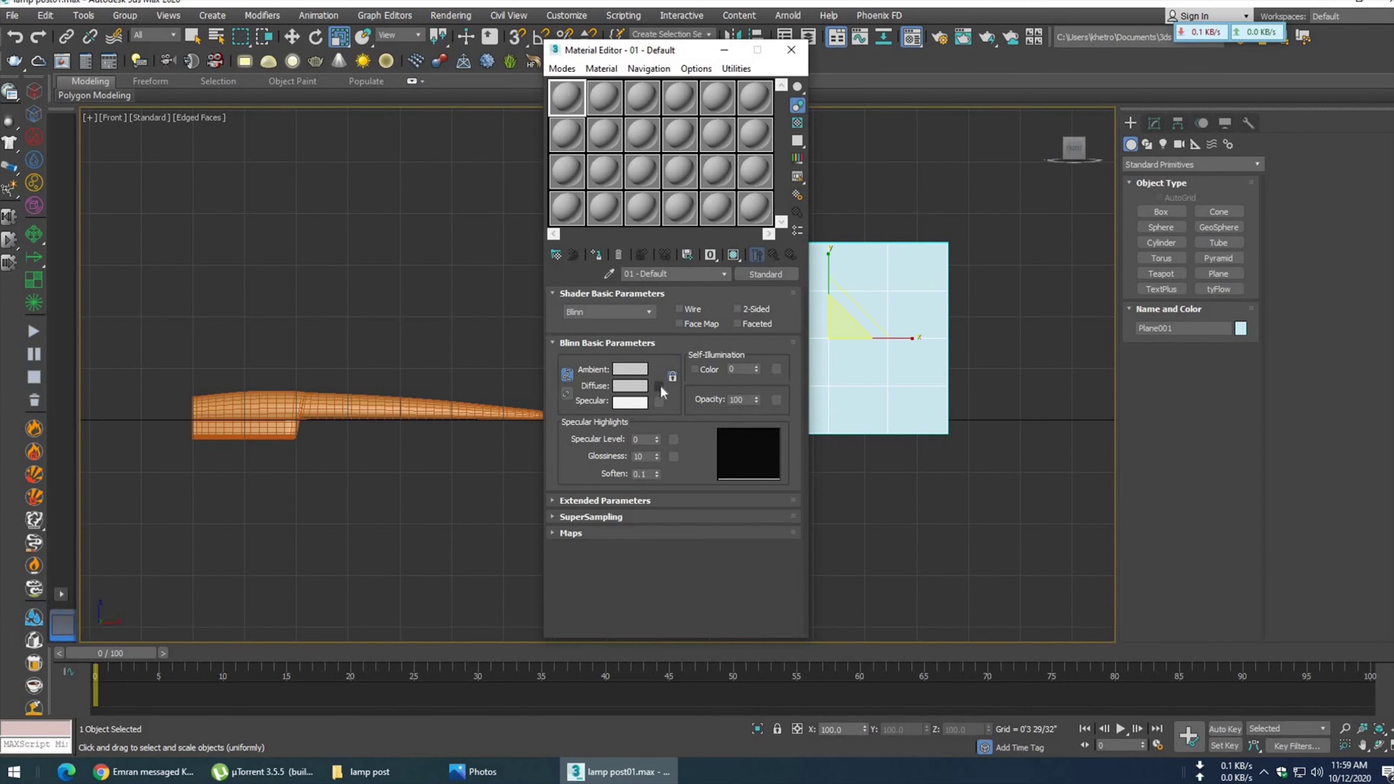
click(659, 386)
double_click(410, 160)
click(170, 68)
click(131, 295)
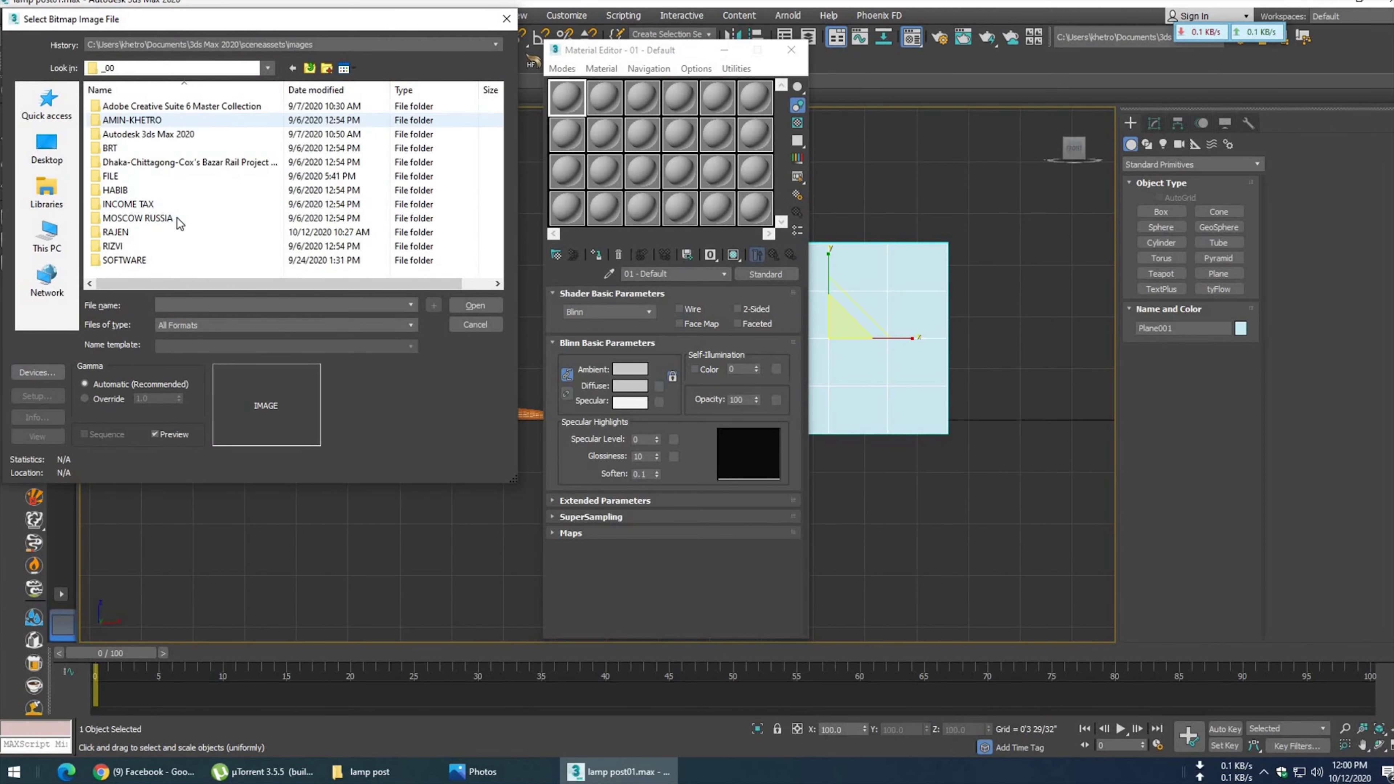
click(46, 146)
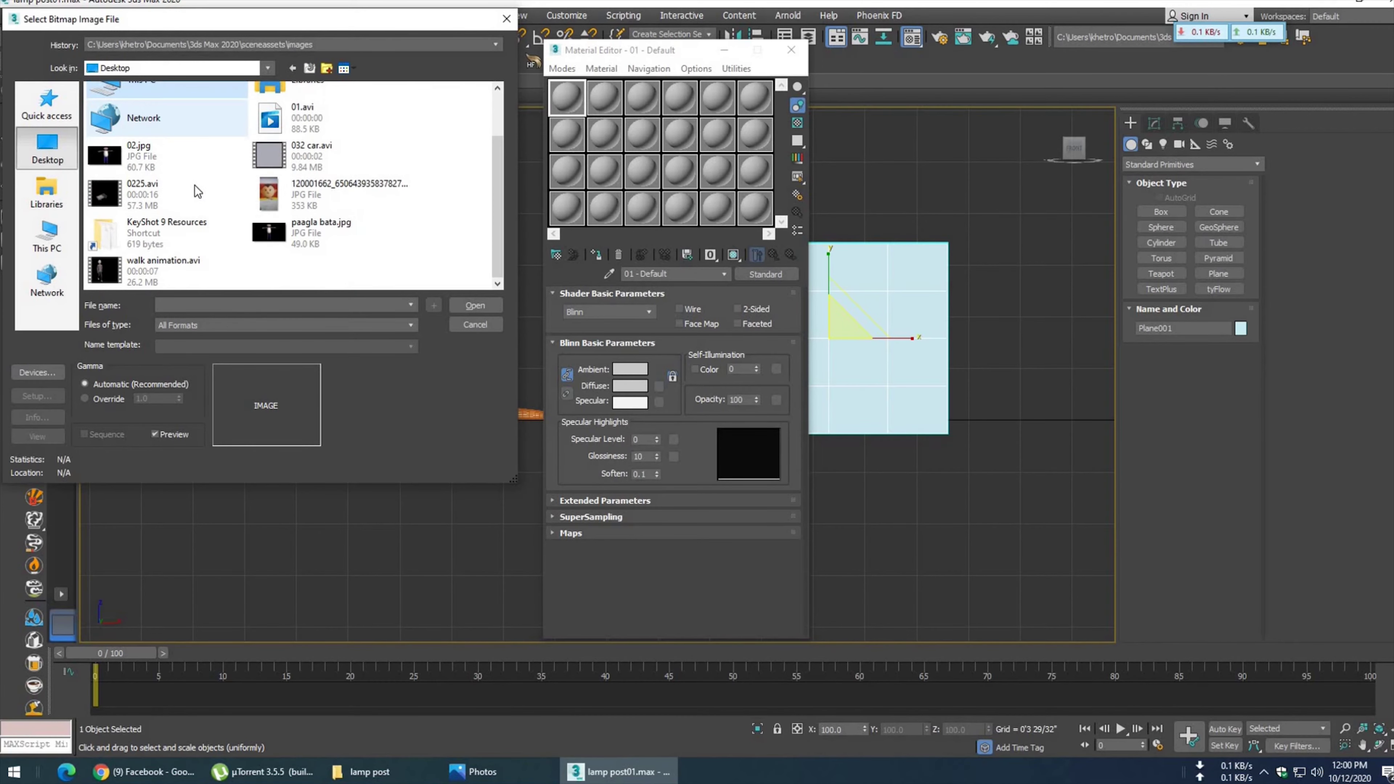
click(47, 237)
double_click(320, 273)
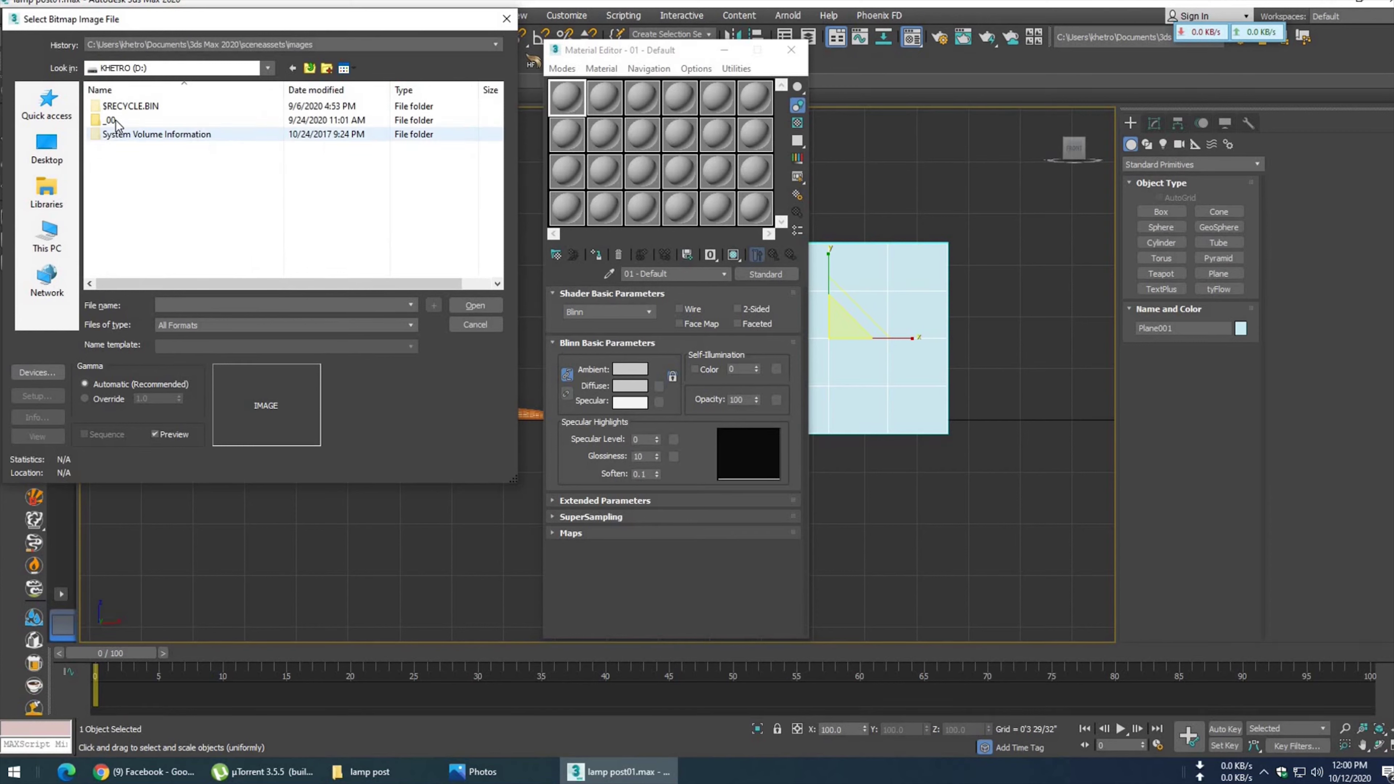
double_click(137, 120)
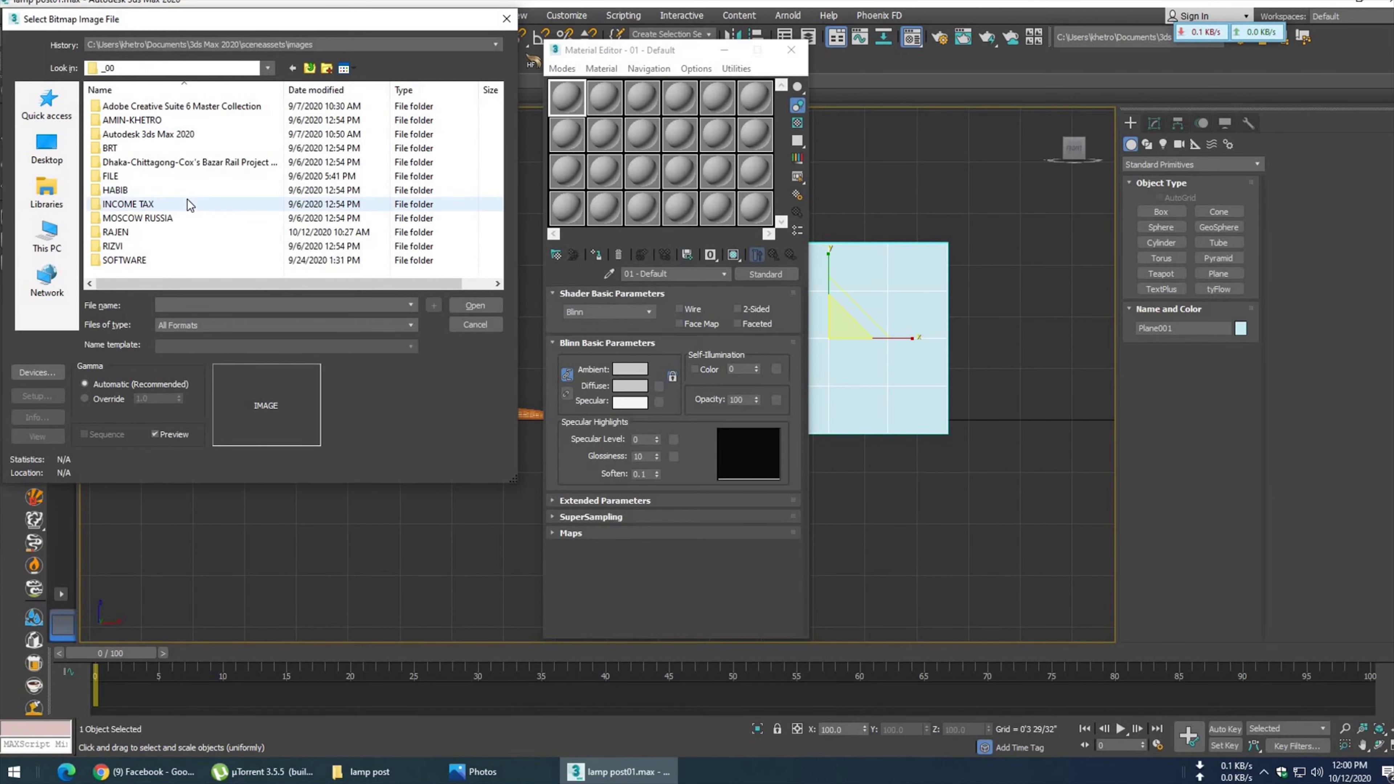
double_click(128, 232)
double_click(145, 191)
double_click(136, 148)
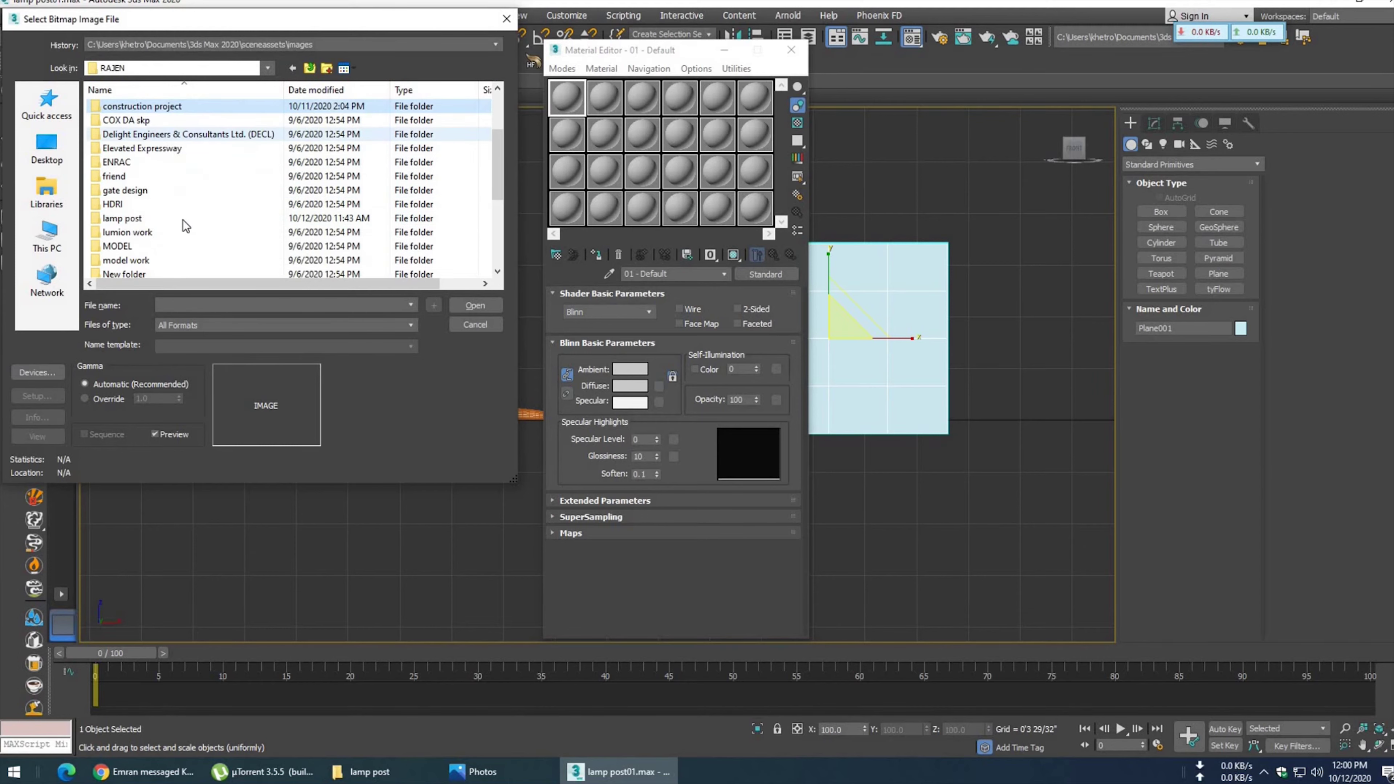
- Load the street photo, assign the material to the plane and show it in the viewport
click(113, 132)
click(475, 306)
click(596, 255)
click(733, 255)
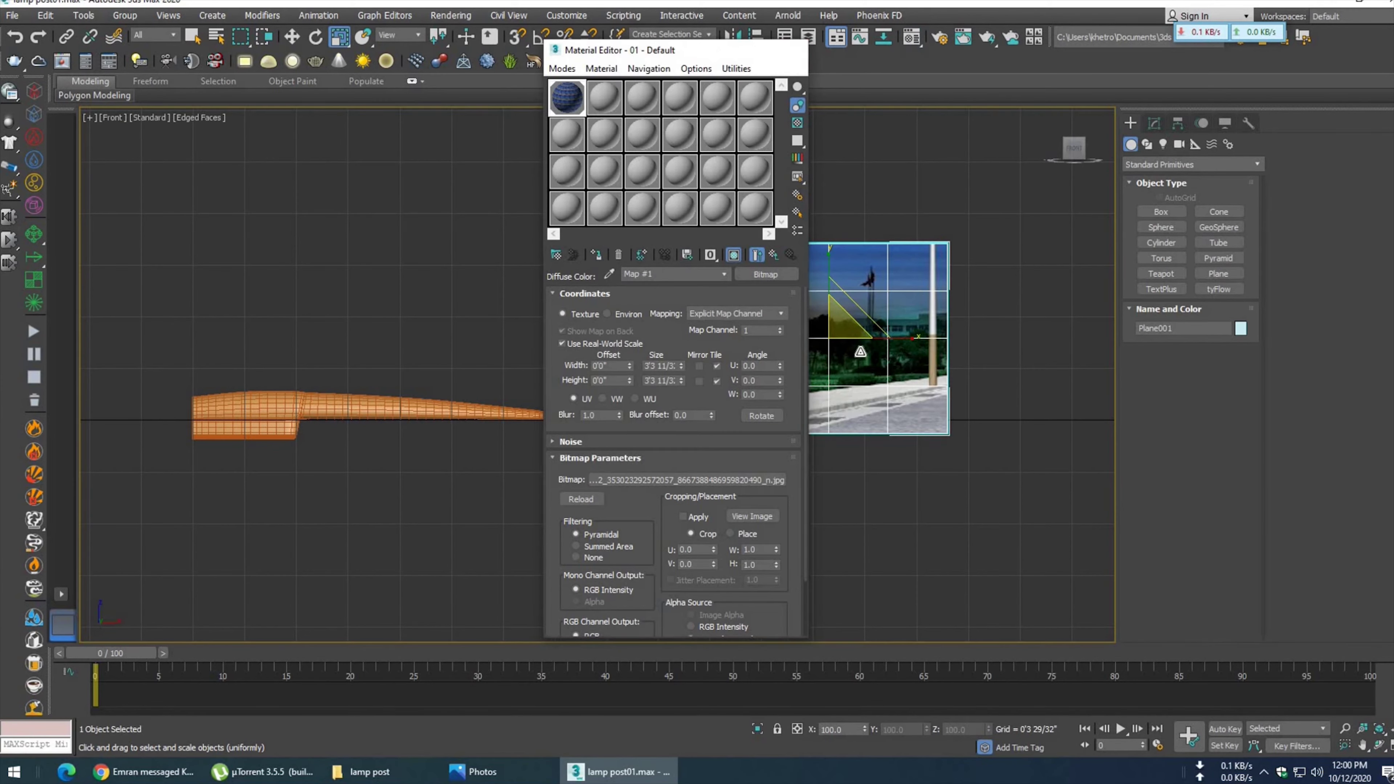
click(791, 50)
- Add a UVW Map modifier to the plane with Box projection
middle_drag(691, 367, 519, 367)
click(1155, 123)
click(1153, 169)
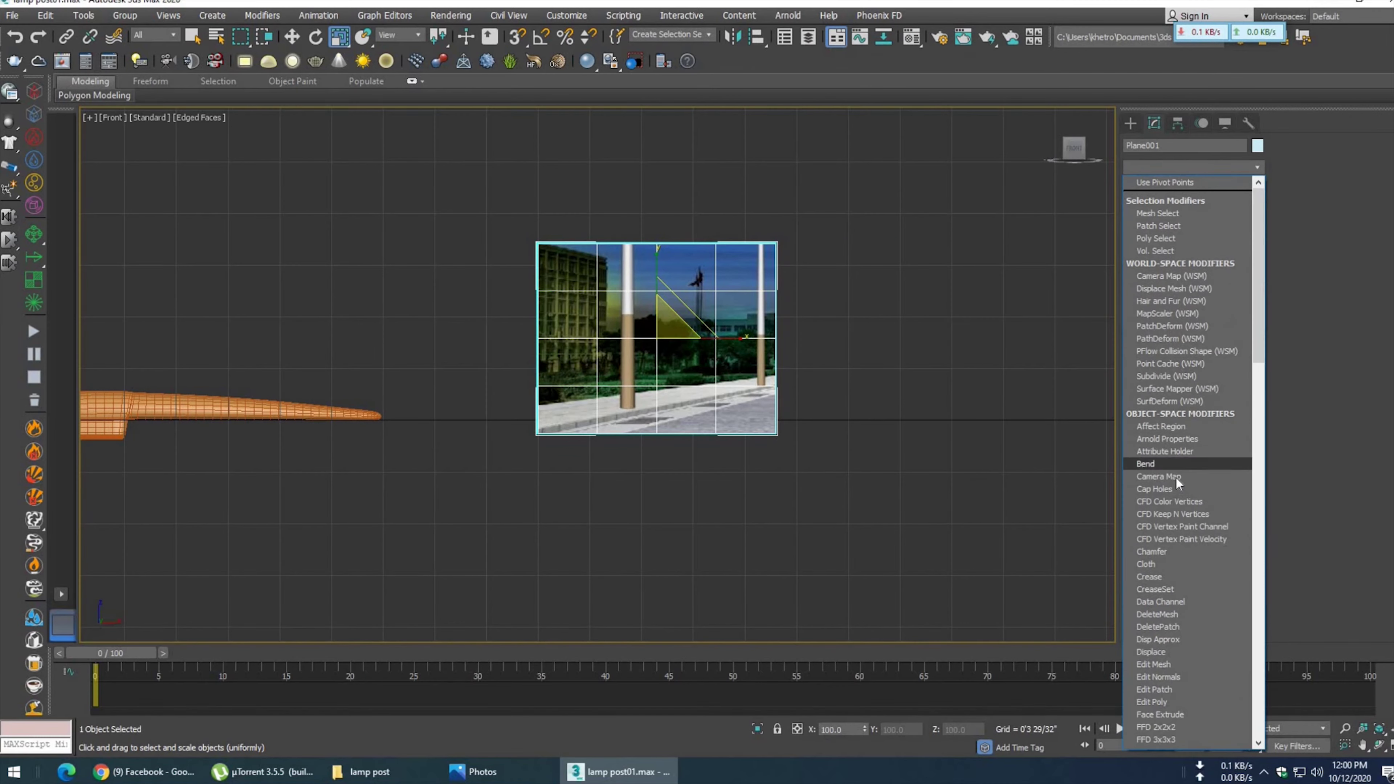
key(u)
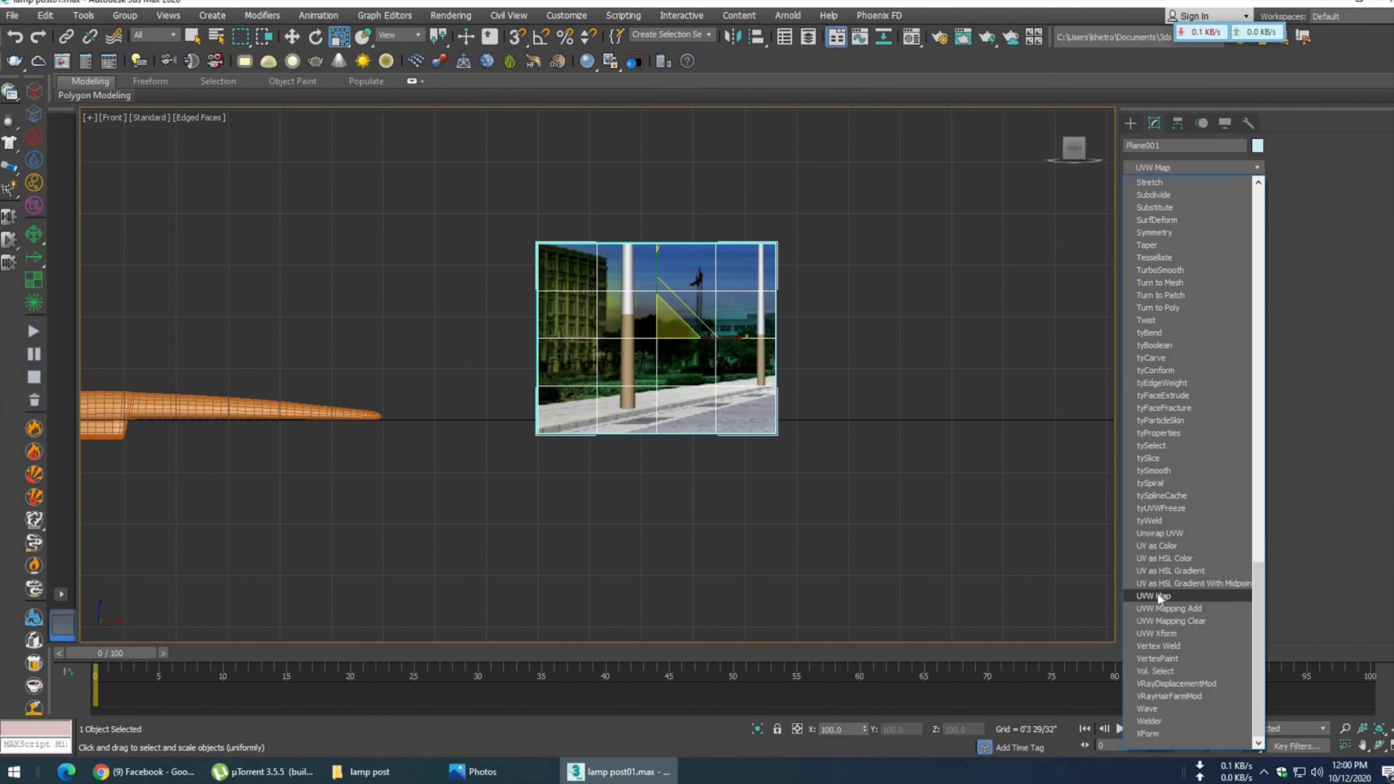
click(1159, 594)
click(1161, 419)
- Turn off Real-World Map Size, keep Box projection, and test U Tile 12 before resetting to 1
click(1146, 185)
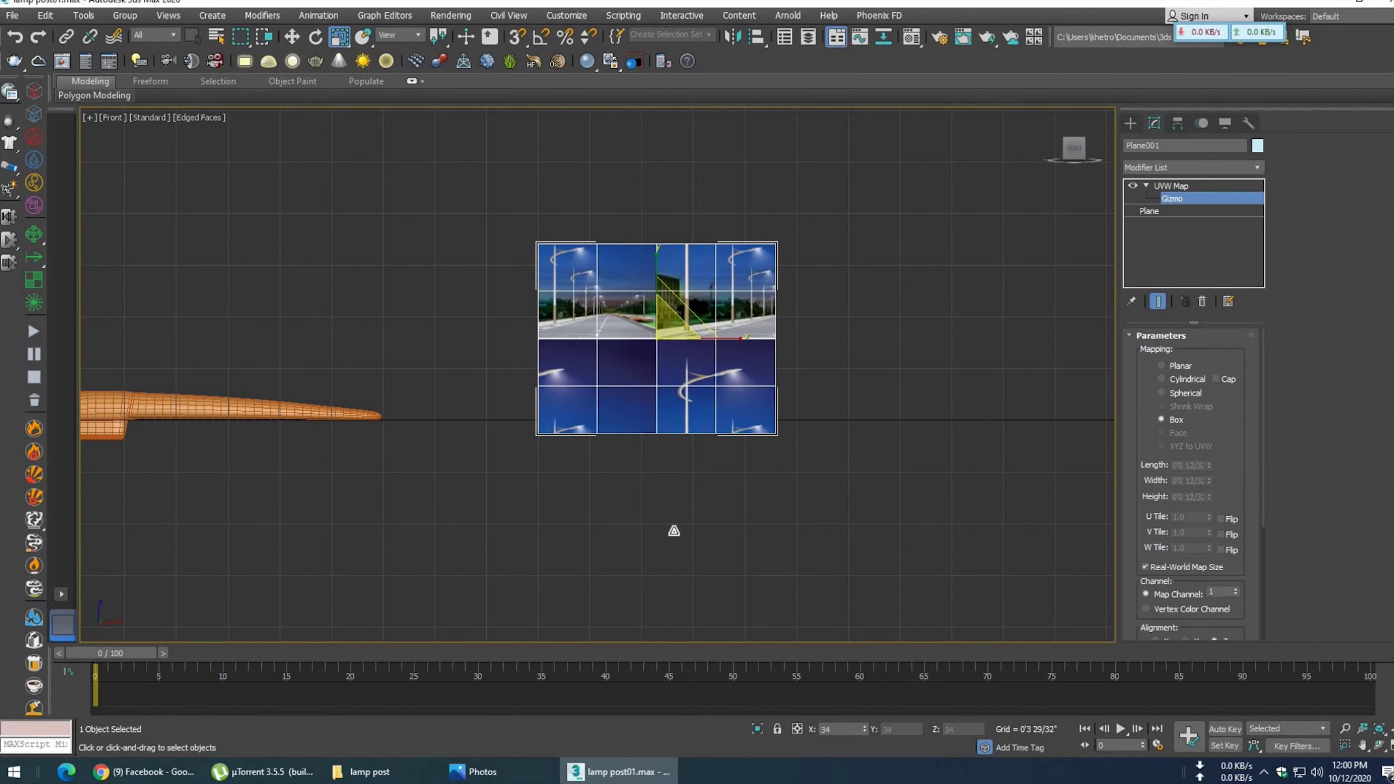
click(1146, 567)
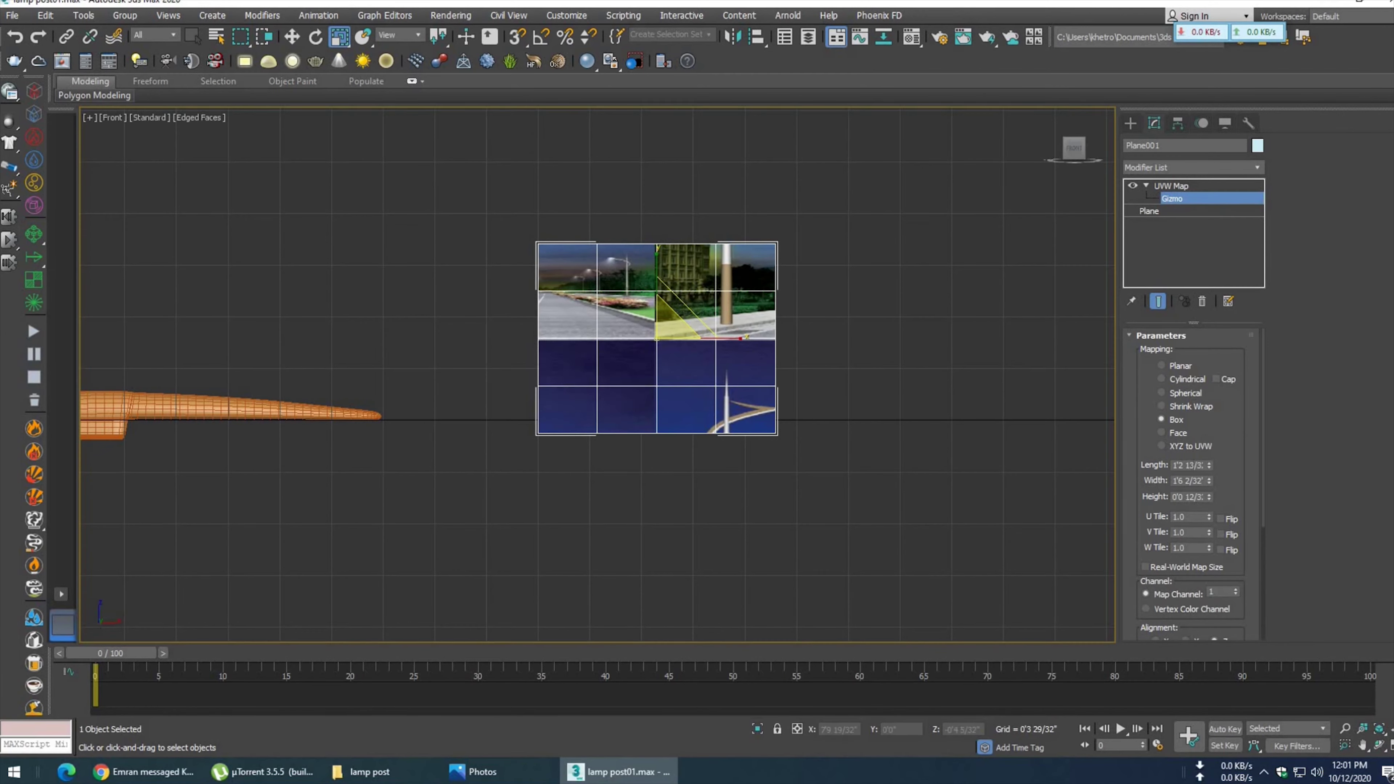
click(1161, 366)
click(1161, 419)
key(Return)
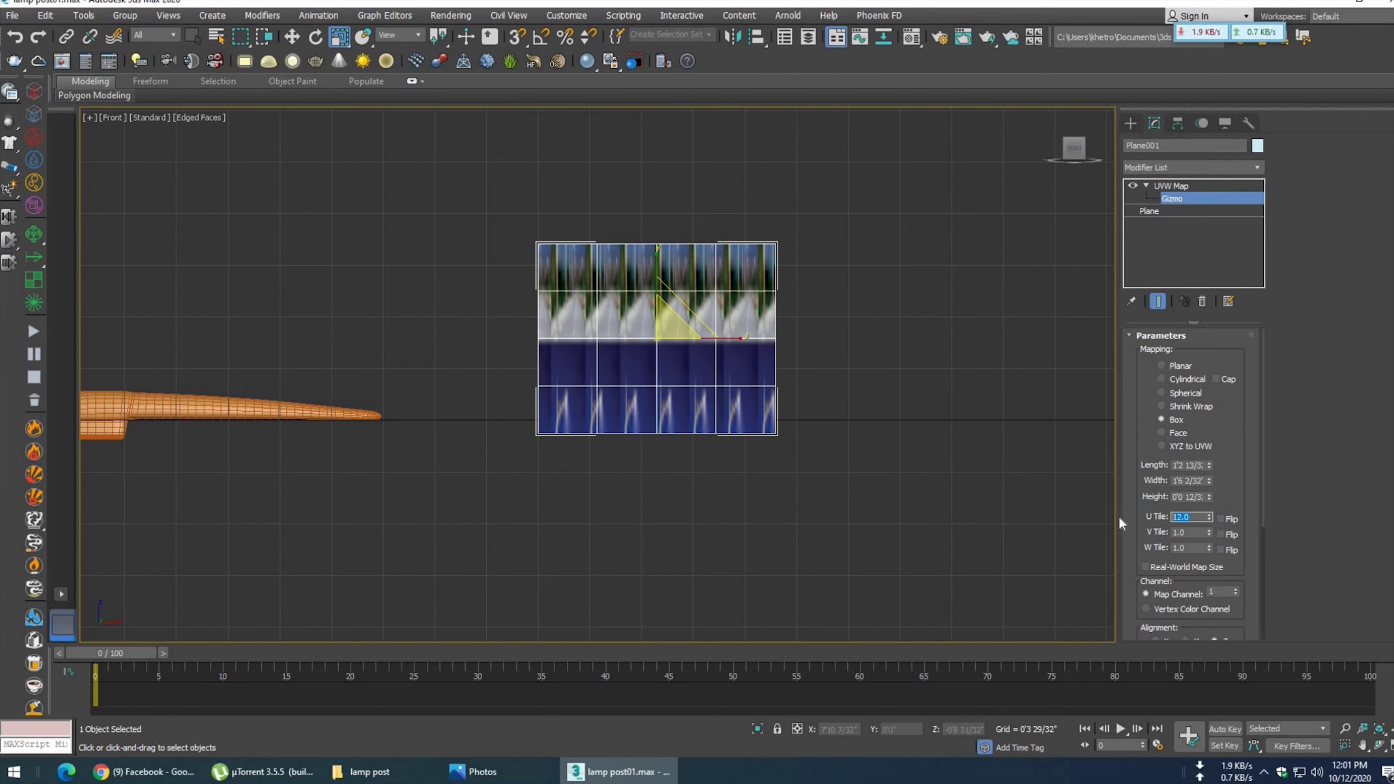
key(Return)
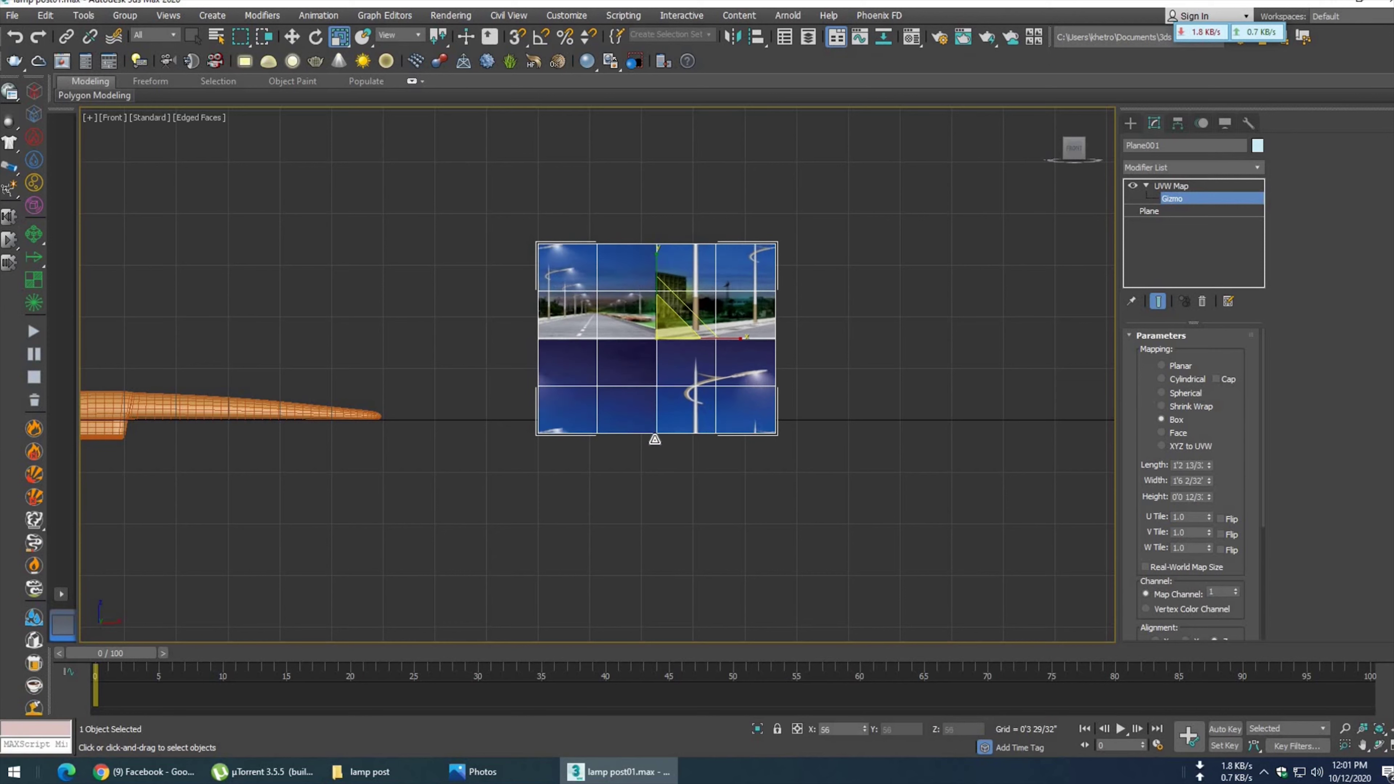
- Move the mapping gizmo down-left and scale it up to enlarge the texture
click(292, 36)
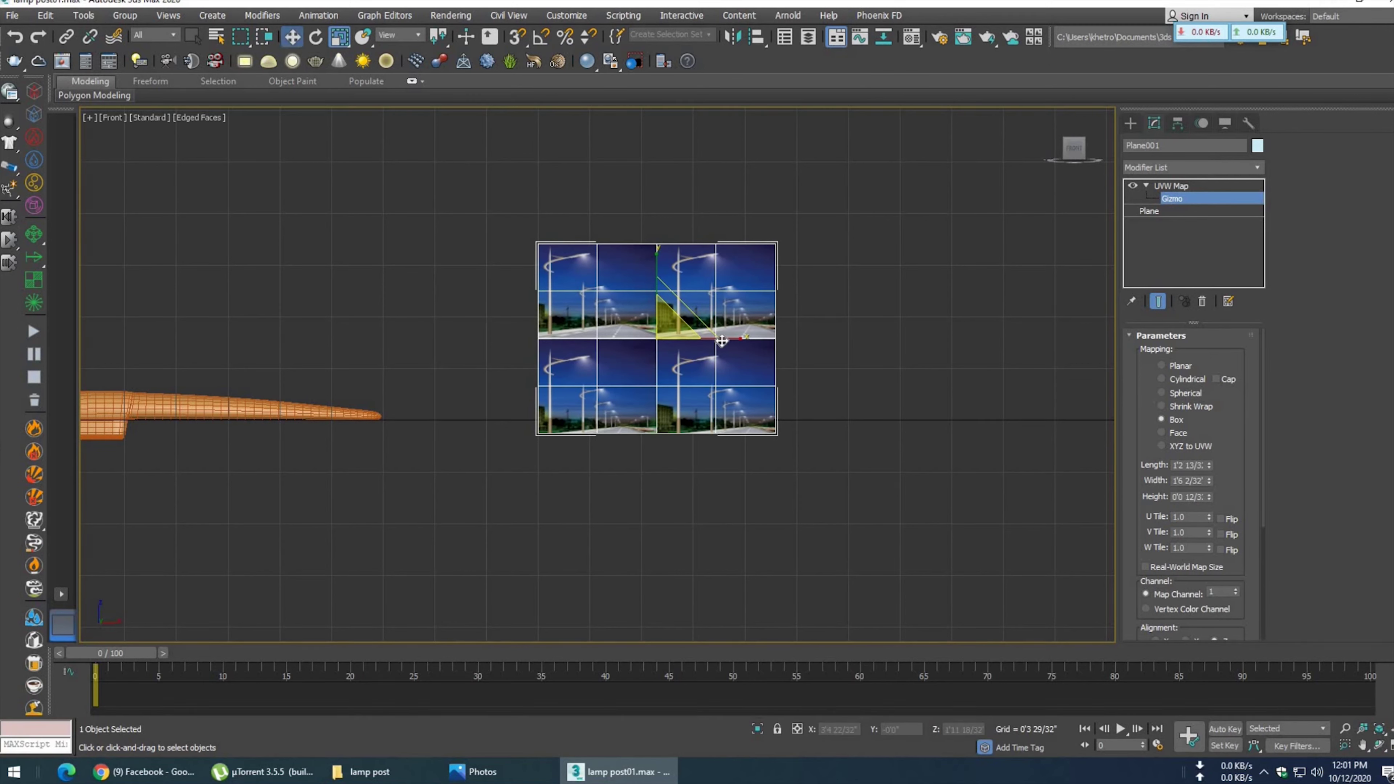
mouse_move(685, 313)
mouse_down()
mouse_move(626, 361)
mouse_move(695, 342)
mouse_up()
click(339, 37)
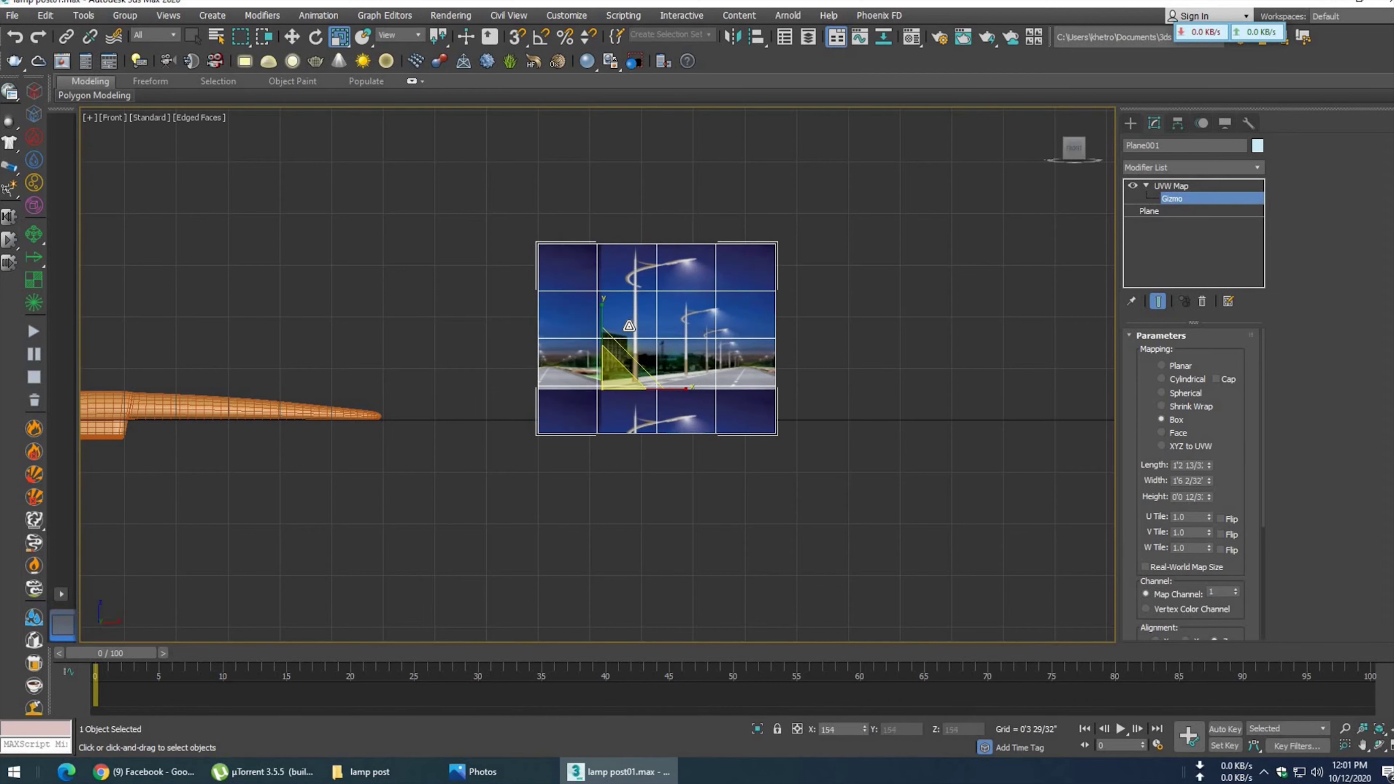
middle_drag(695, 342, 699, 362)
- Bitmap Fit the mapping to the lamp post photo and re-enable Real-World Map Size
scroll(679, 341, up, 3)
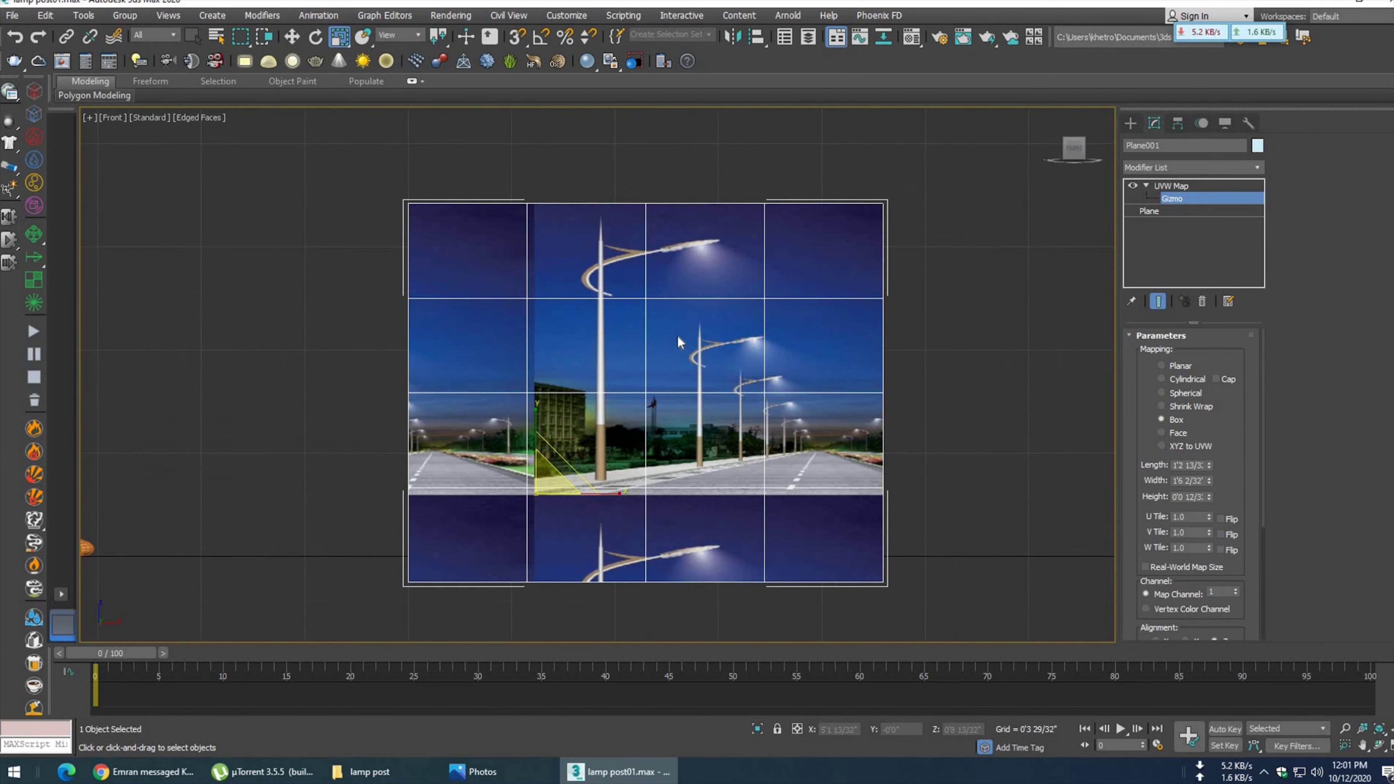
drag(1131, 562, 1157, 399)
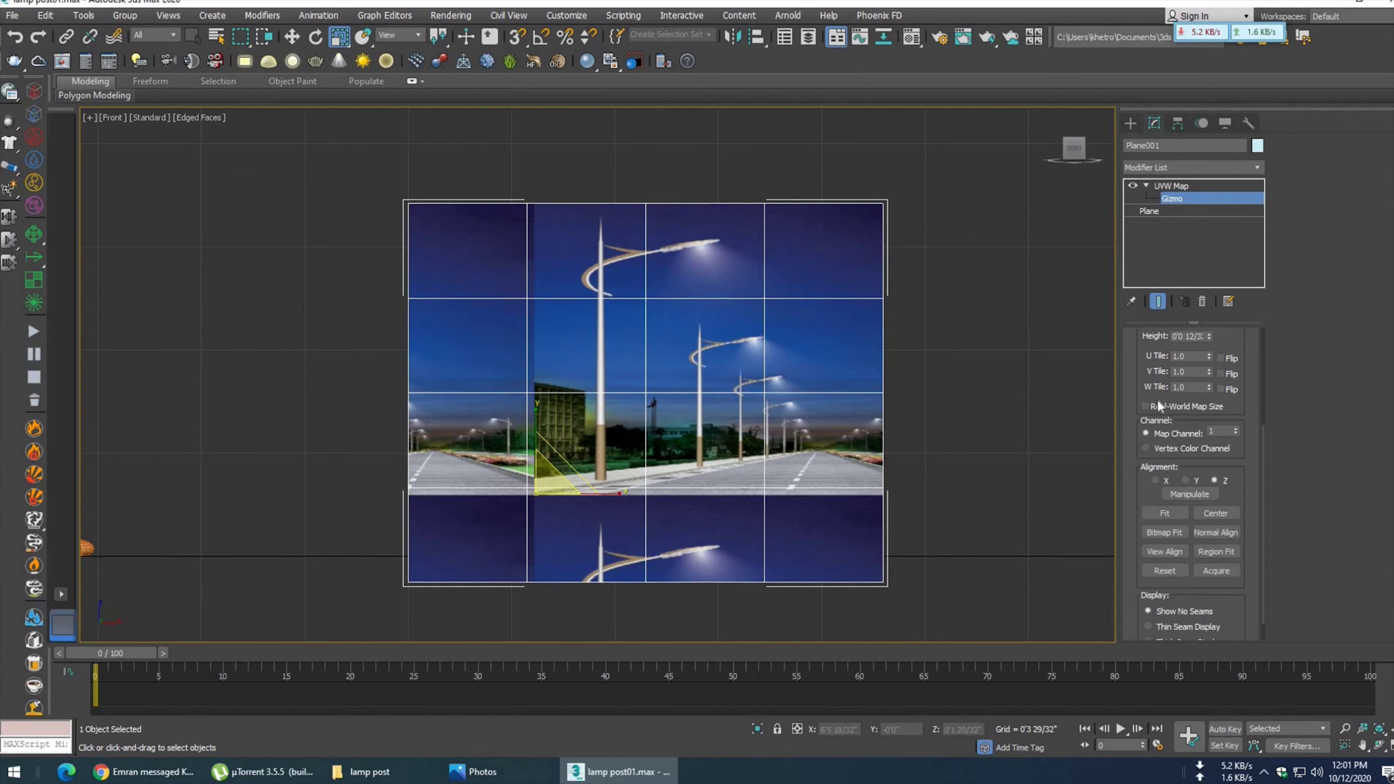
click(1163, 530)
click(125, 121)
click(463, 308)
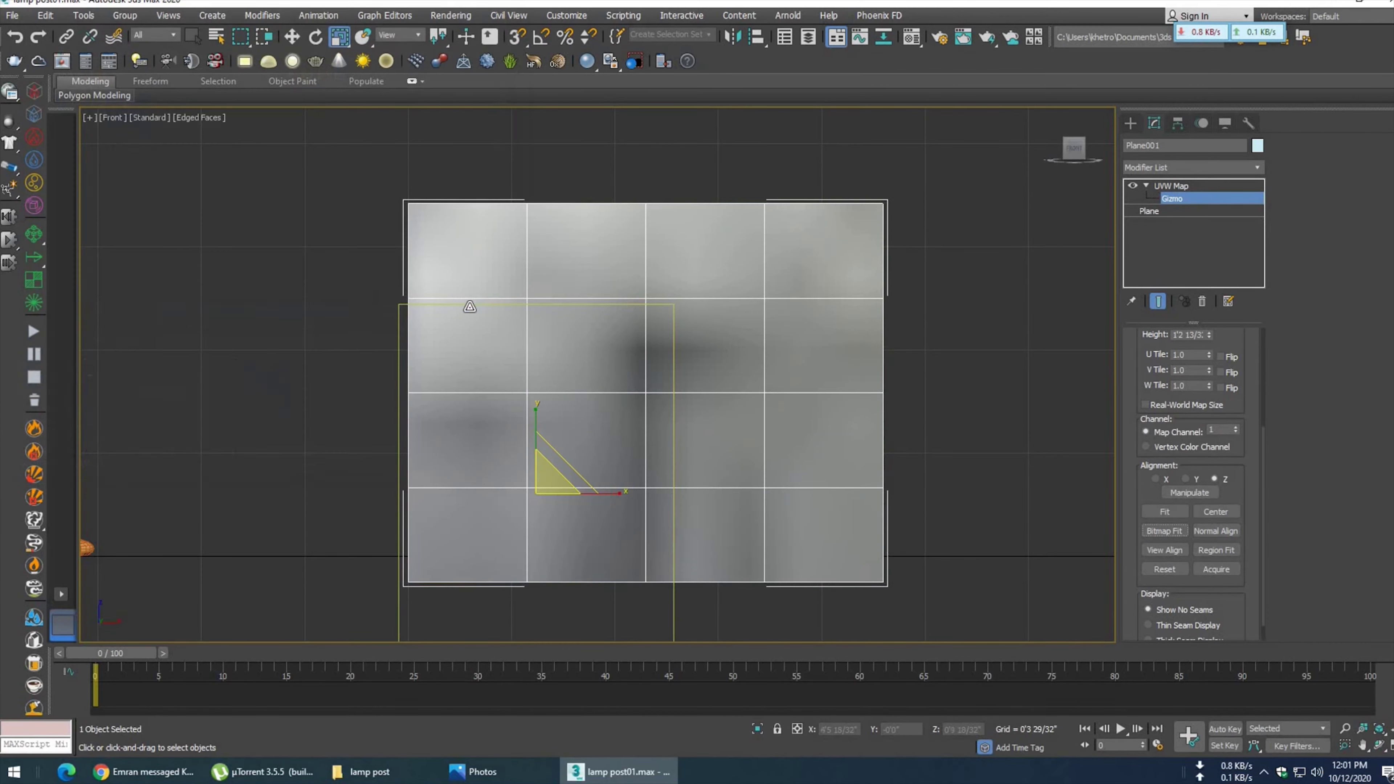
click(1145, 405)
- Try a horizontal flip of the texture, then select the UVW Map modifier
scroll(714, 391, up, 2)
scroll(714, 391, down, 3)
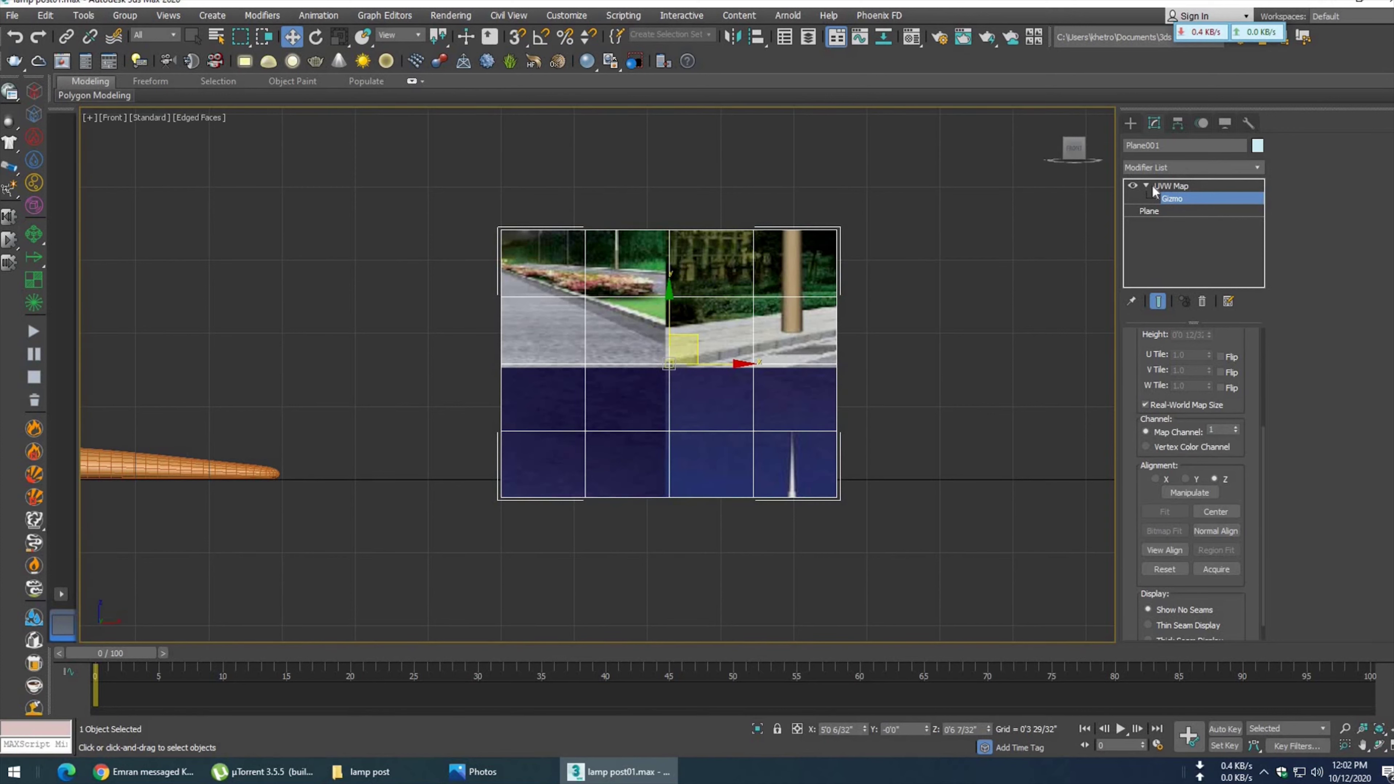
scroll(1148, 381, up, 3)
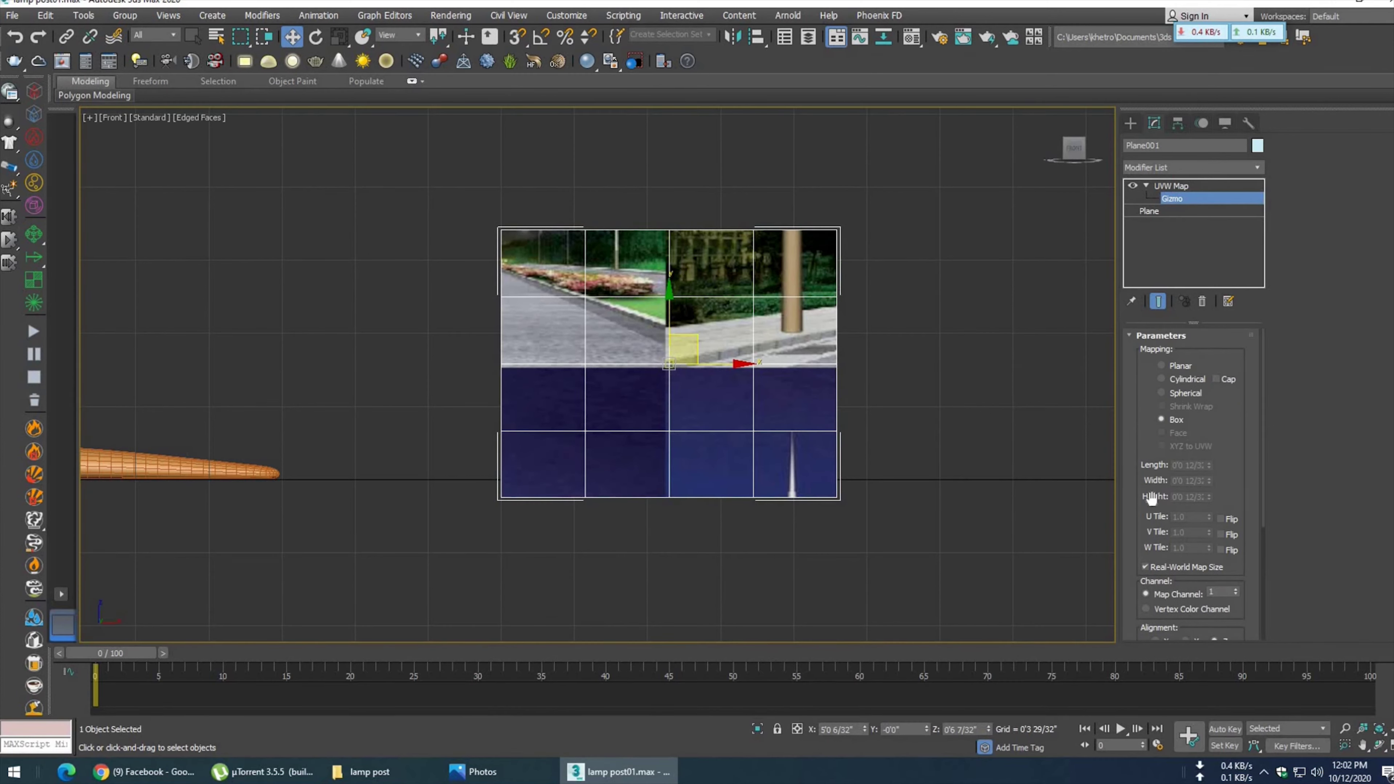
click(1220, 520)
drag(1132, 520, 1138, 375)
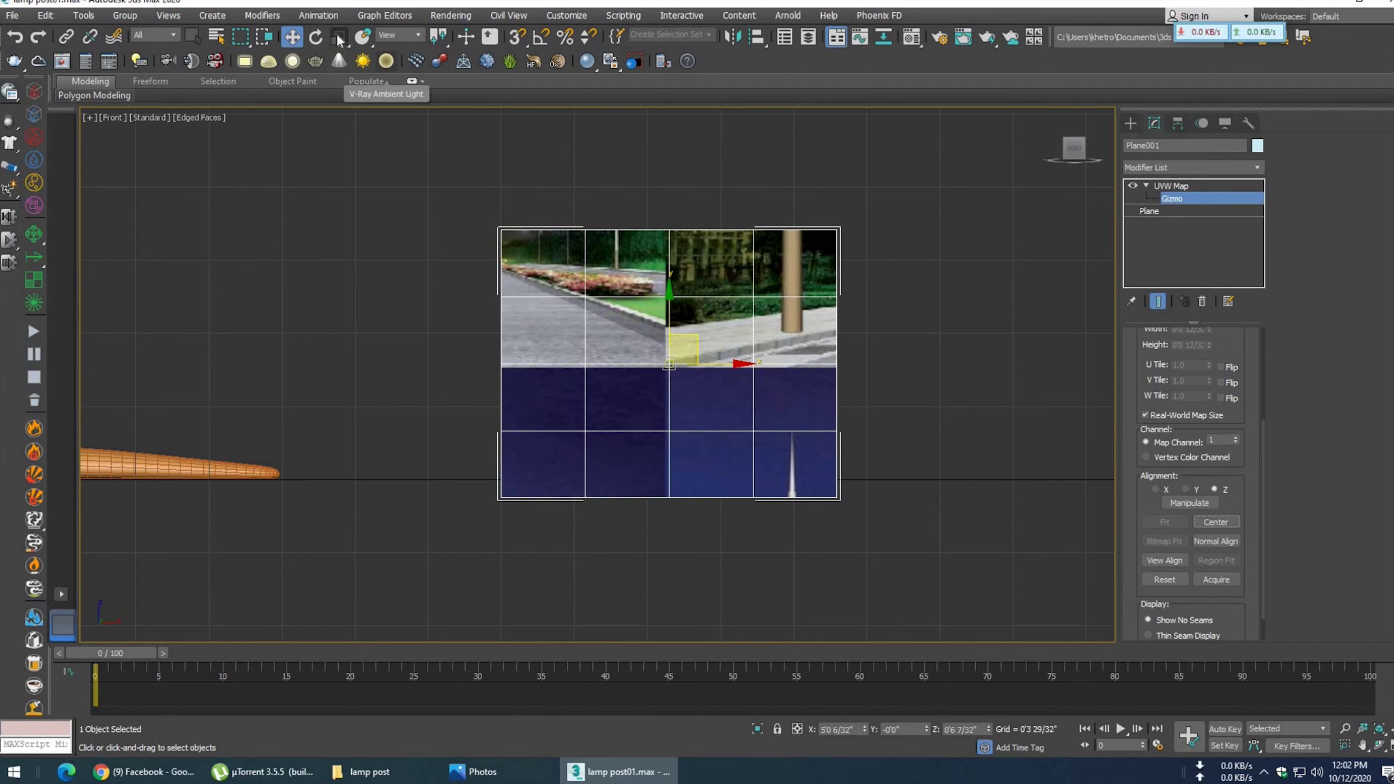
click(1169, 186)
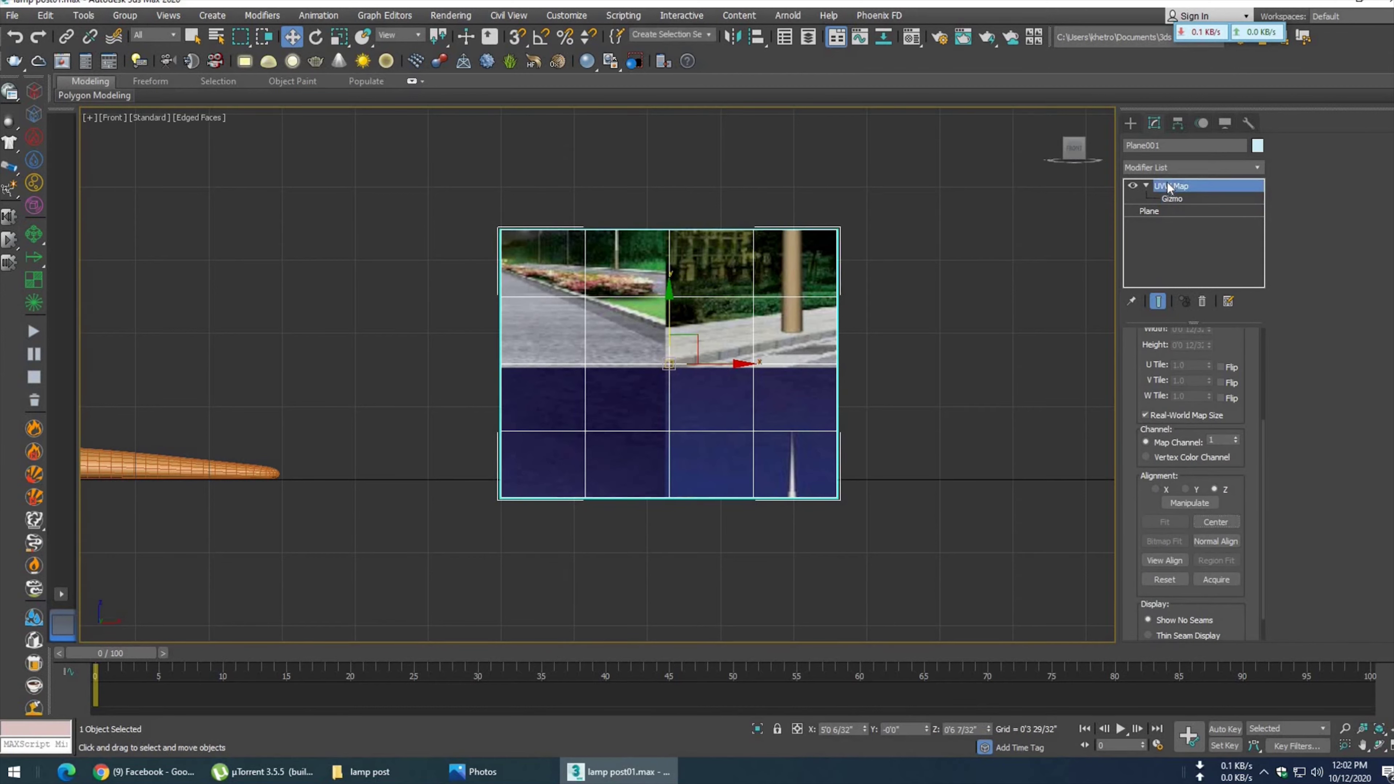
- Enlarge the plane to about 116%, then shift the lamp texture left-down and scale it up
click(340, 36)
drag(669, 405, 1159, 222)
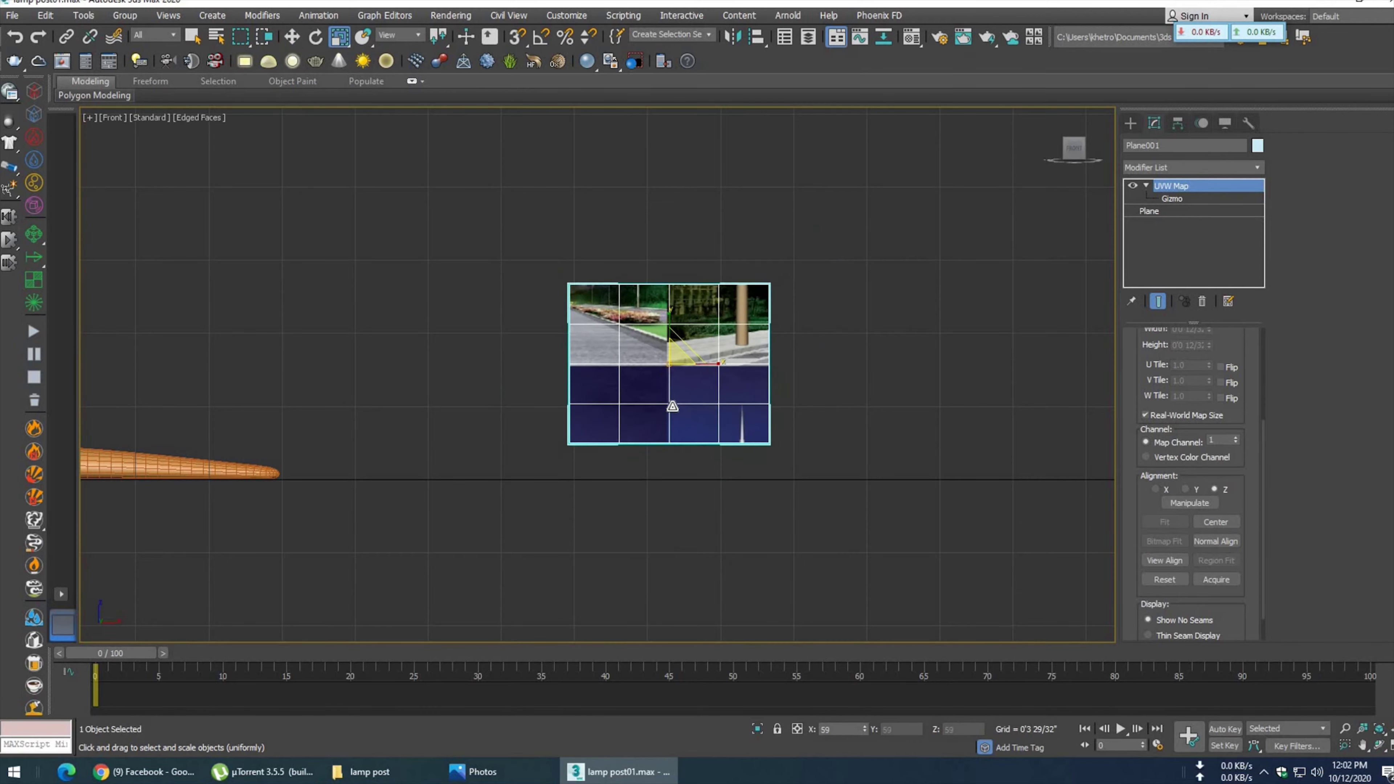
click(1172, 198)
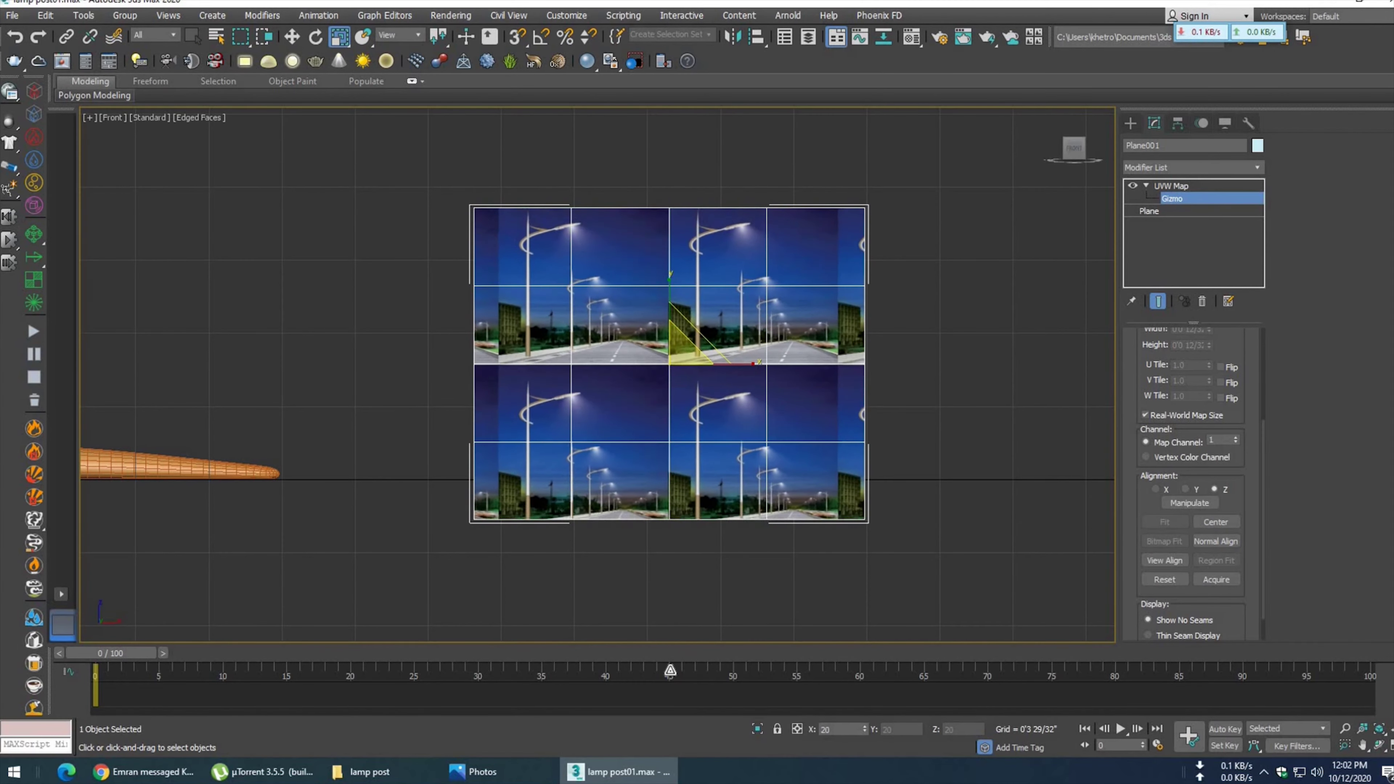
key(w)
mouse_move(663, 339)
mouse_down()
mouse_move(591, 413)
mouse_move(619, 395)
mouse_up()
key(r)
drag(619, 395, 616, 386)
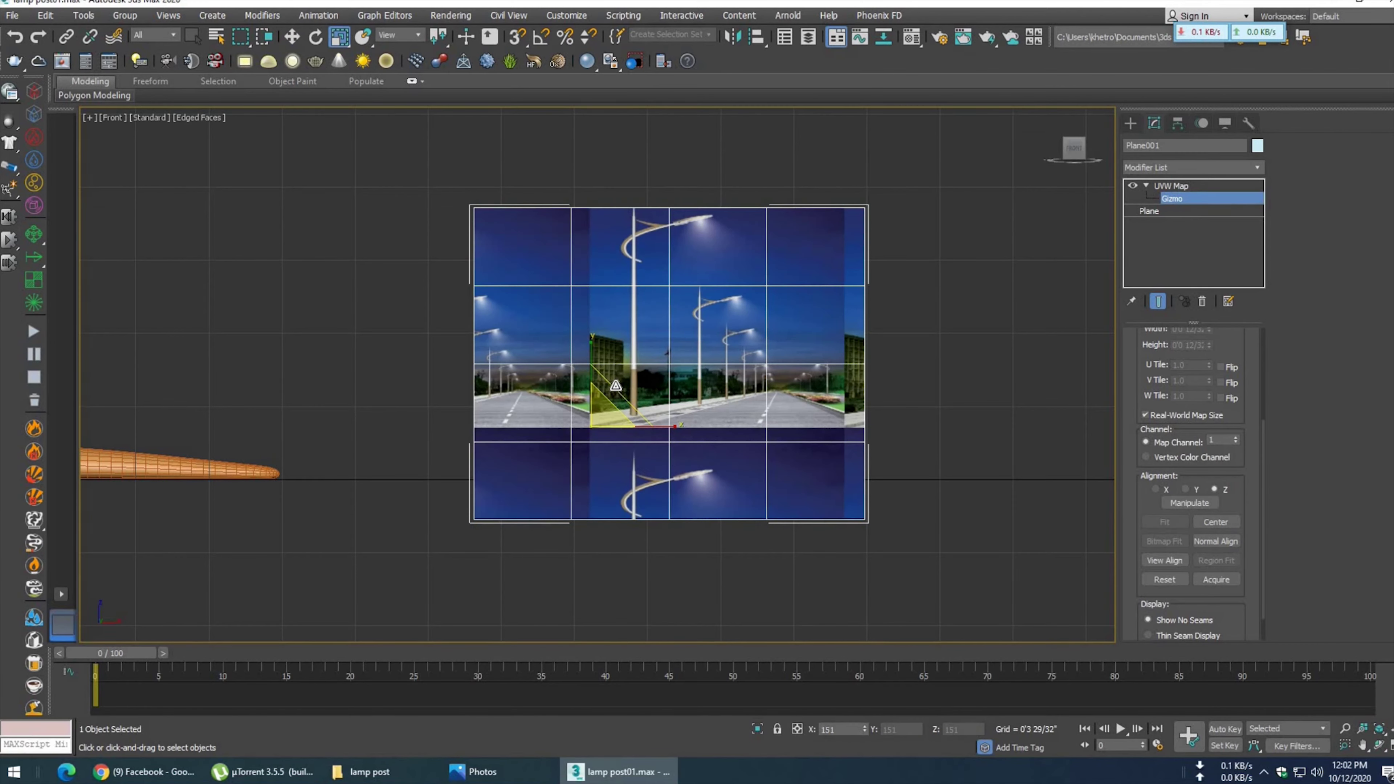
- Repeatedly move the lamp texture down and left and enlarge it until the post fills the frame
click(292, 36)
drag(591, 358, 592, 404)
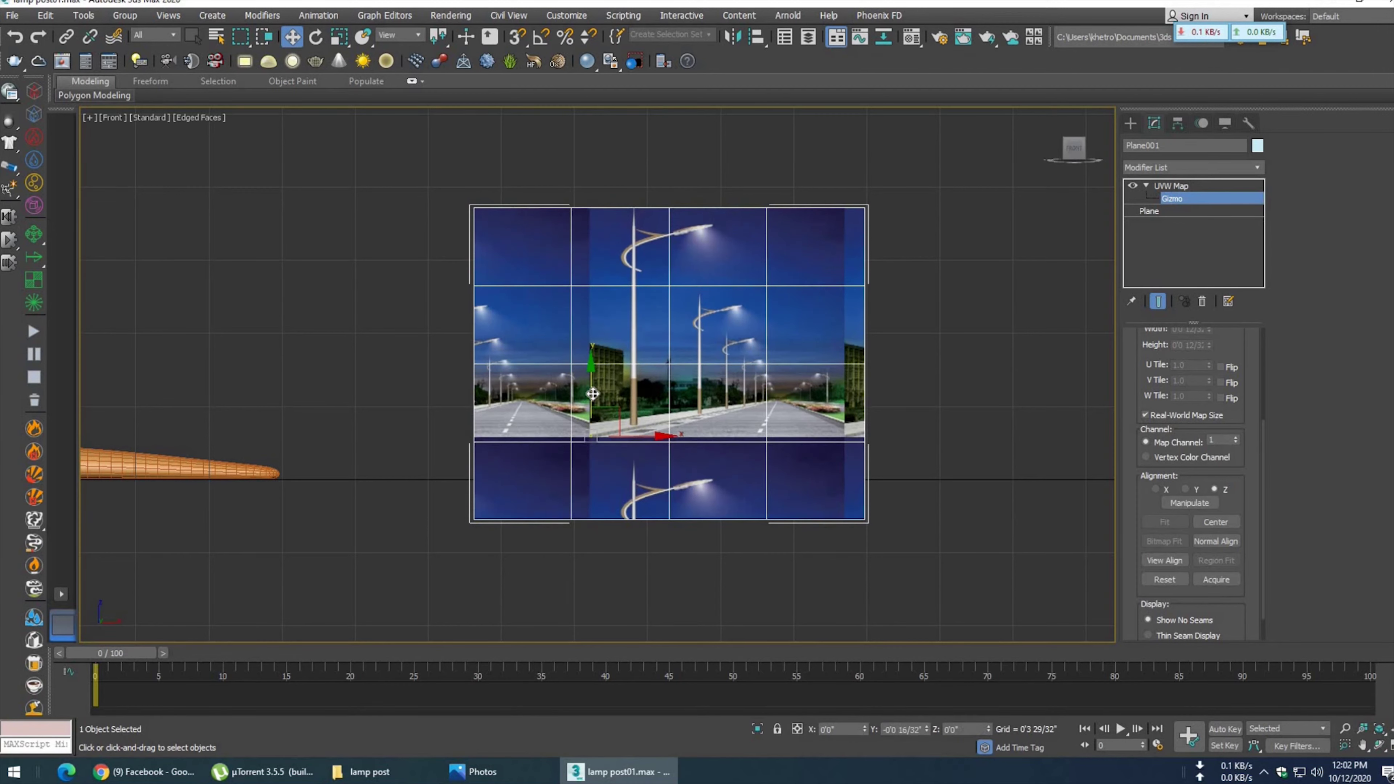
key(r)
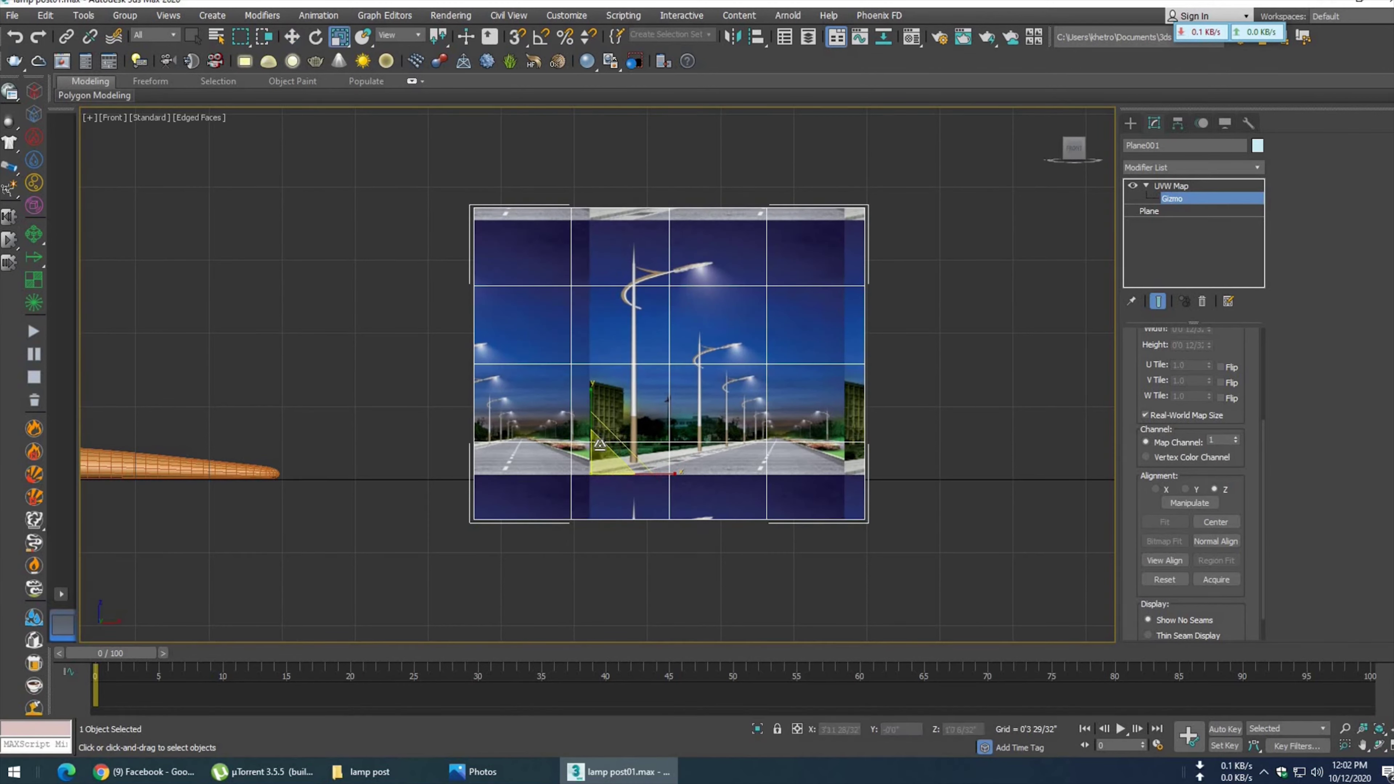
drag(598, 468, 596, 460)
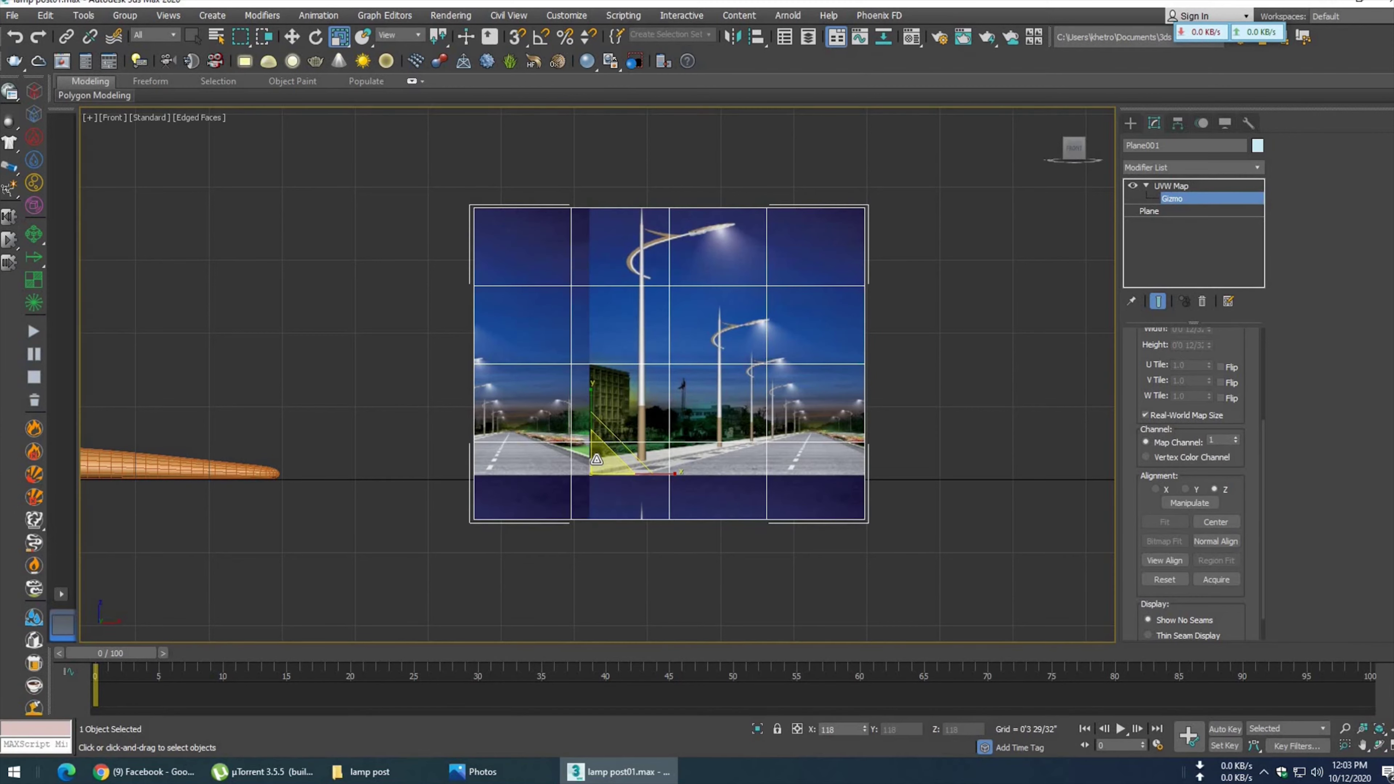
drag(590, 408, 582, 444)
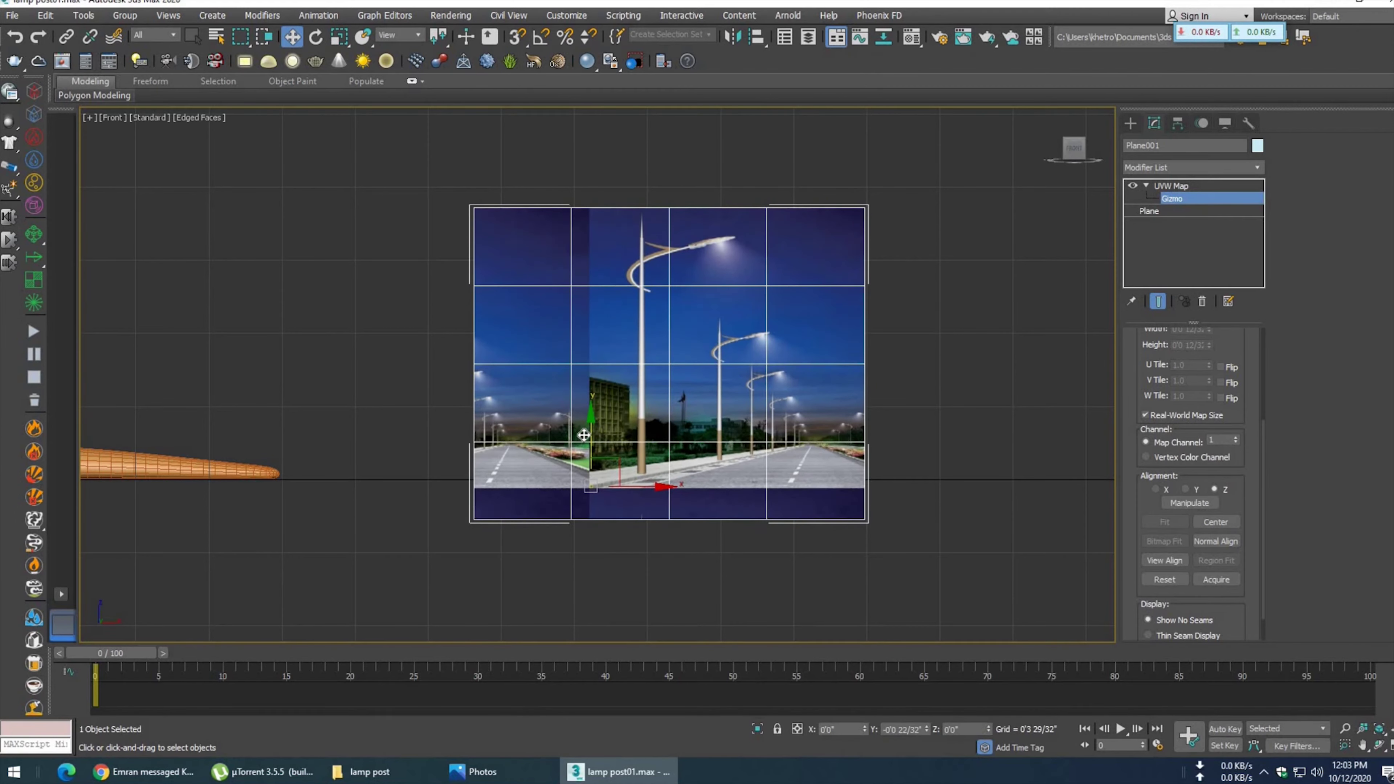
drag(660, 507, 596, 519)
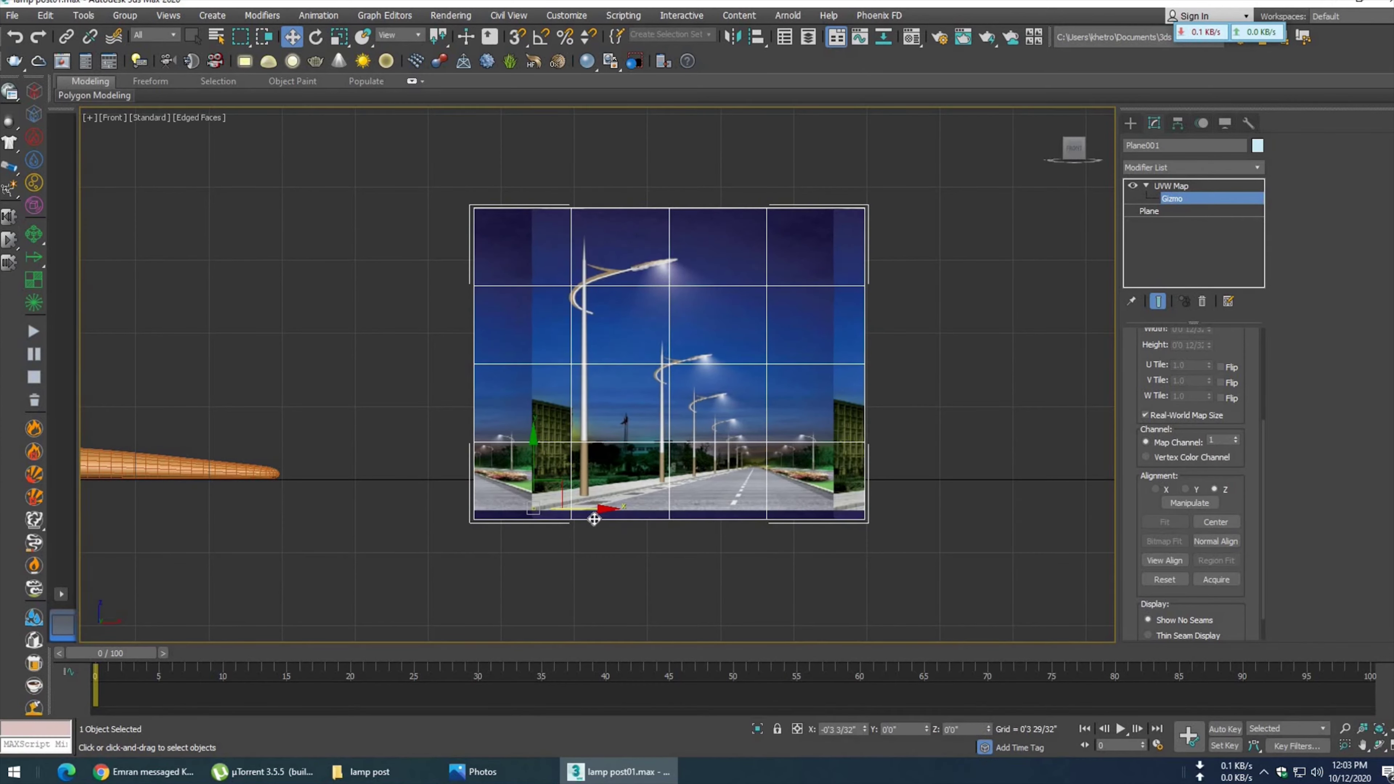
key(r)
drag(565, 497, 572, 481)
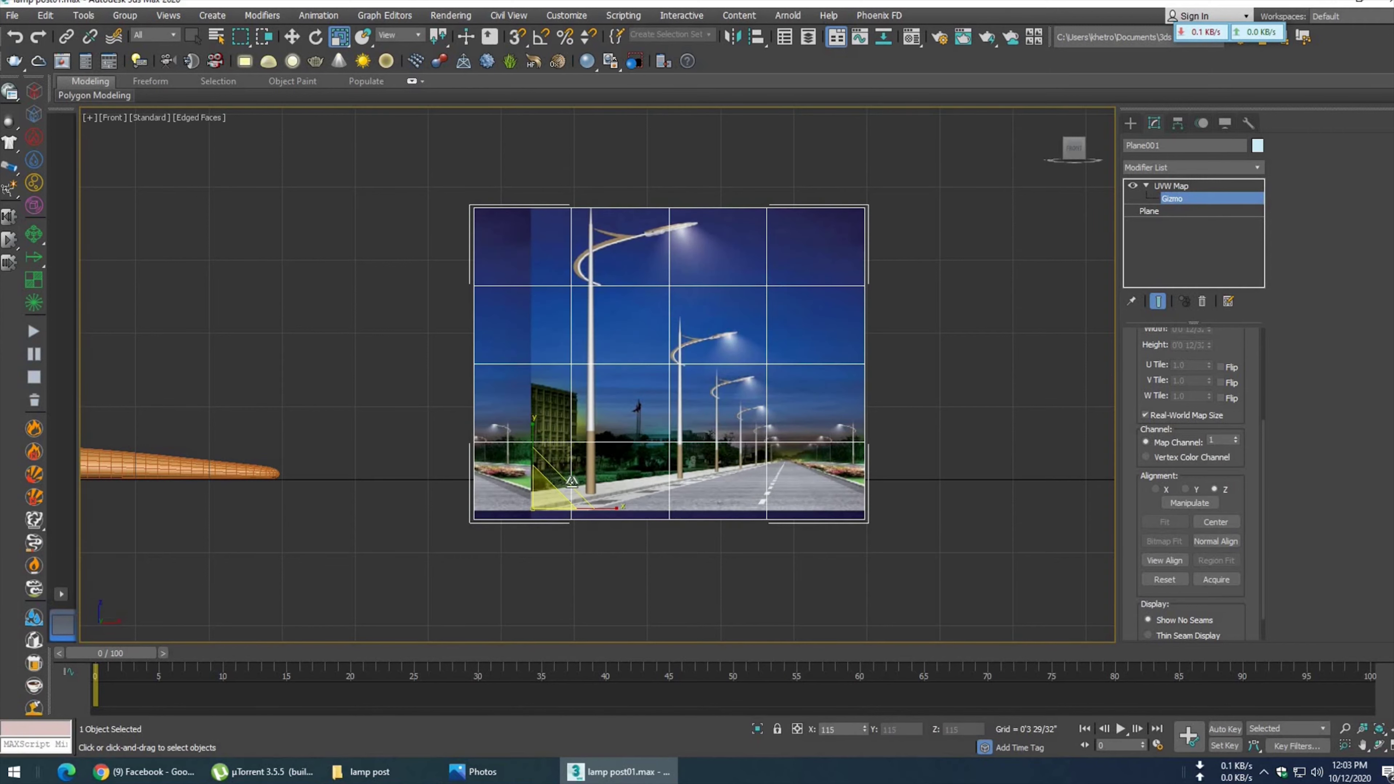
key(w)
mouse_move(521, 449)
mouse_down()
mouse_move(554, 520)
mouse_move(542, 521)
mouse_move(576, 521)
mouse_up()
- Convert the reference plane to Editable Poly, hide edged faces, and zoom toward the lamp
right_click(658, 291)
click(810, 408)
mouse_move(672, 415)
middle_down()
mouse_move(730, 395)
mouse_move(705, 393)
mouse_move(697, 433)
middle_up()
key(F4)
scroll(679, 360, up, 1)
scroll(679, 360, up, 2)
scroll(706, 393, up, 3)
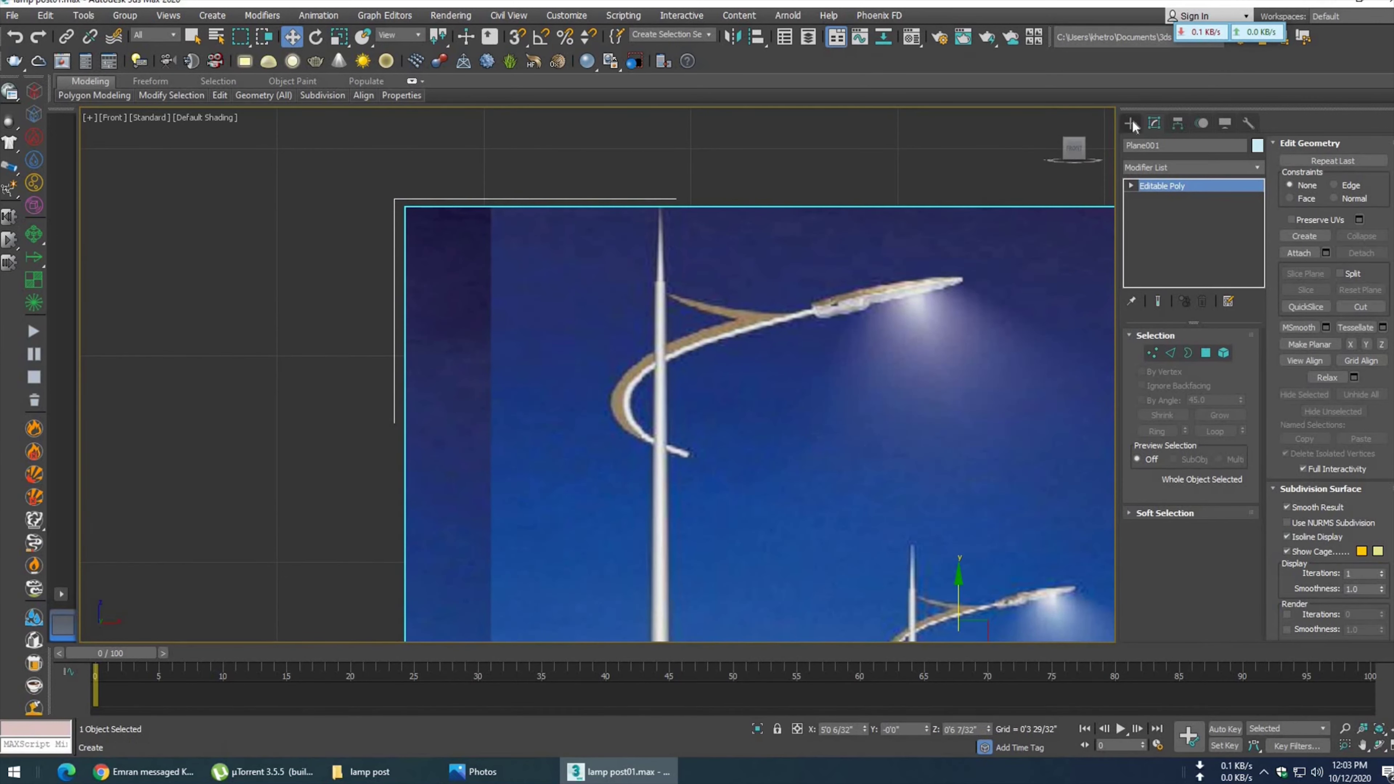
- Draw a seven-point Line spline from the arm's lower tip up to the lamp head
click(1129, 122)
click(1146, 144)
click(1160, 223)
middle_drag(788, 399, 740, 399)
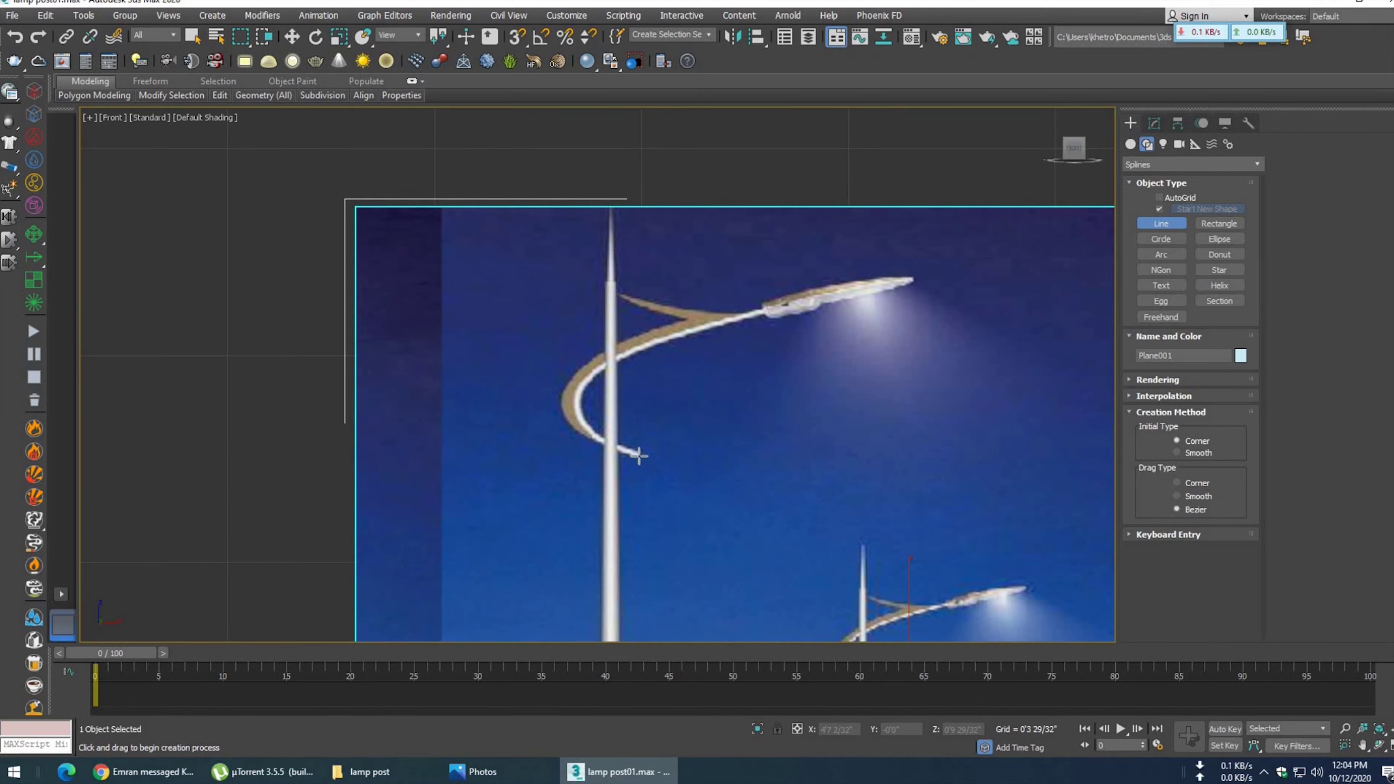
click(638, 455)
click(591, 435)
click(575, 399)
click(604, 364)
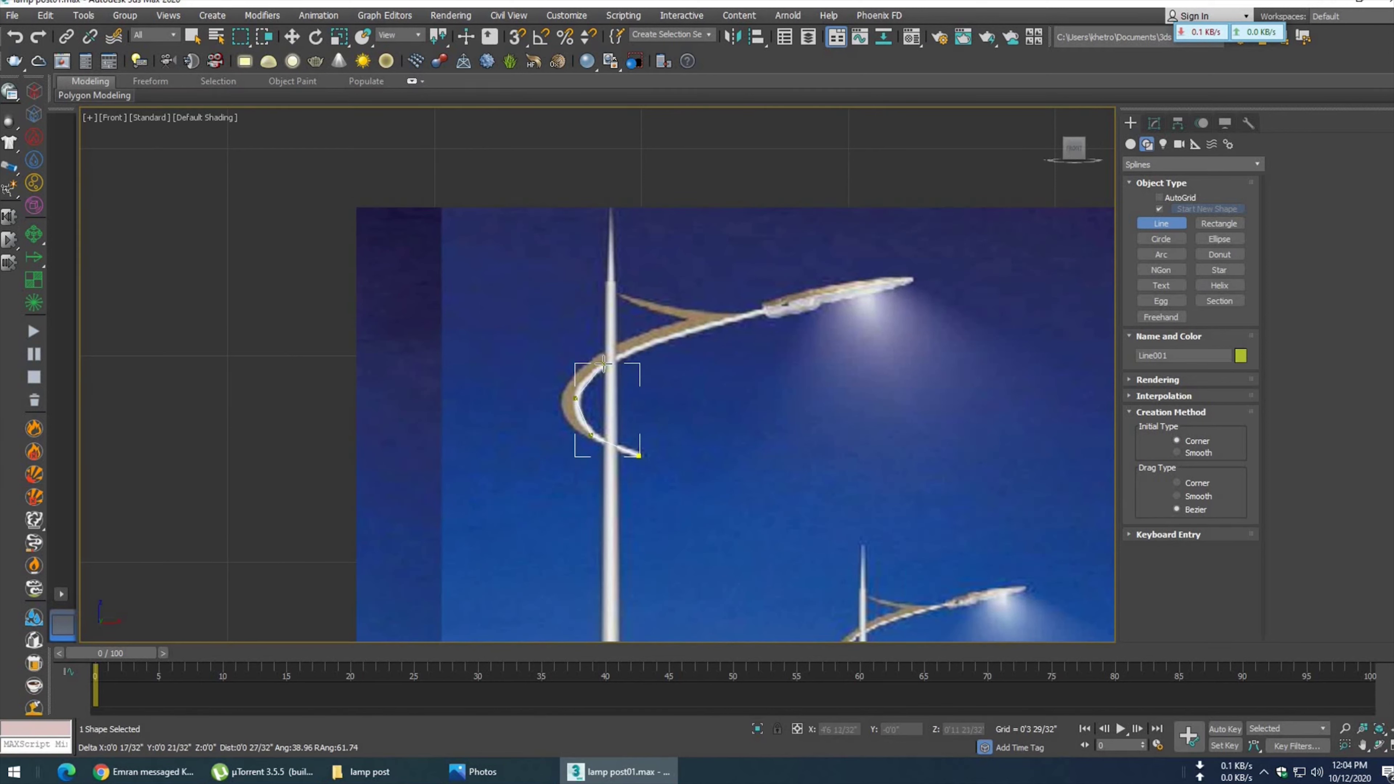
click(653, 341)
click(724, 320)
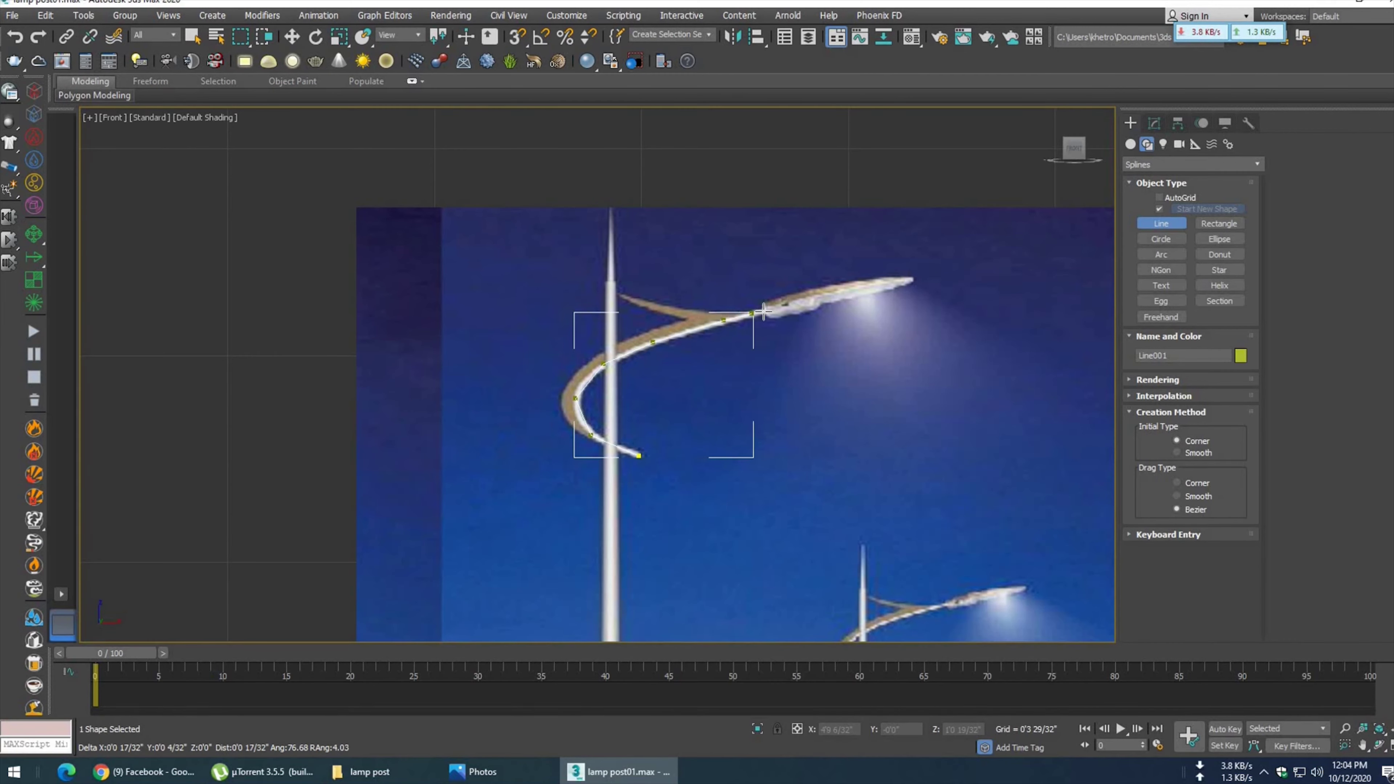
click(764, 311)
right_click(771, 361)
- Switch to Move, center the new line, and bring up its Modify settings
key(w)
middle_drag(681, 385, 709, 402)
click(1158, 131)
scroll(725, 357, up, 2)
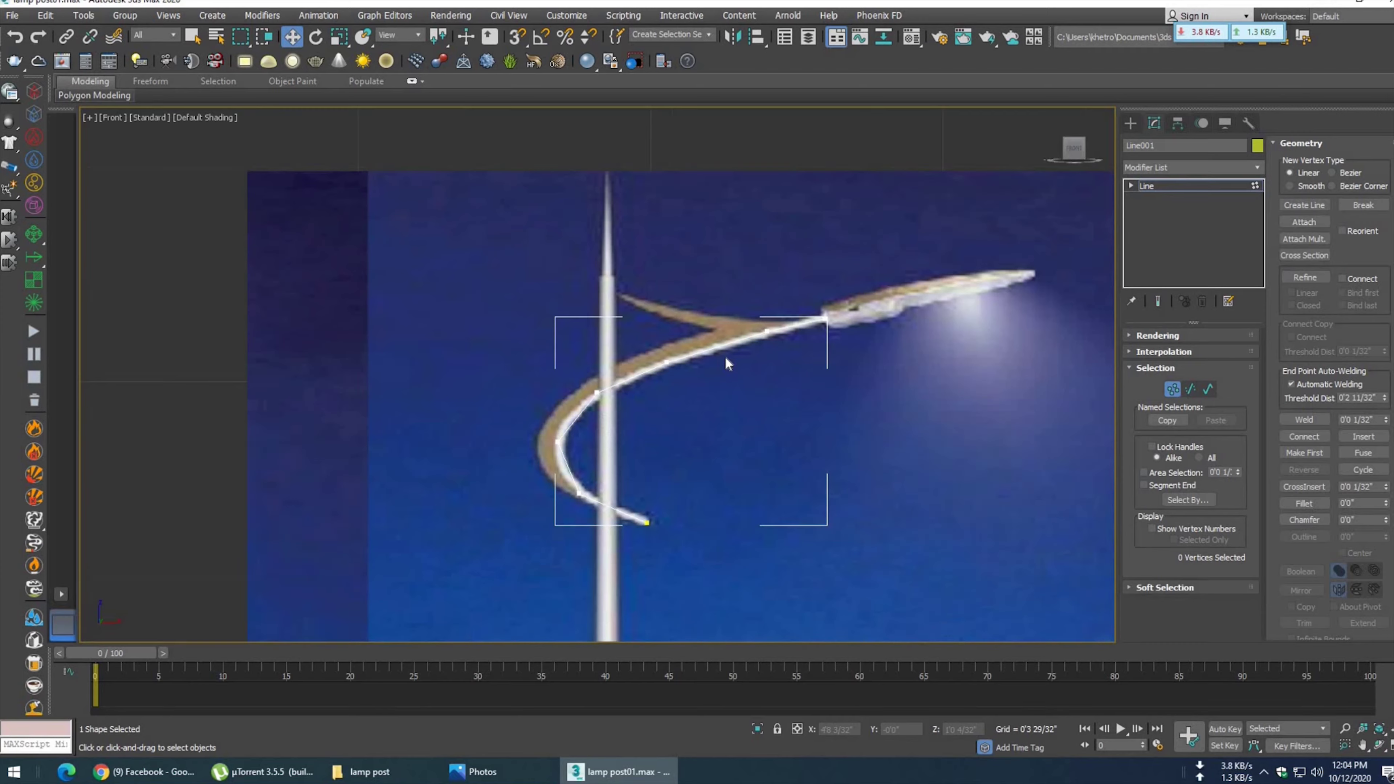
- Convert the vertex at the arm's bend to Bezier and rotate its handles along the curve
scroll(726, 356, up, 3)
middle_drag(726, 358, 824, 266)
click(566, 337)
right_click(571, 324)
click(497, 333)
key(e)
drag(629, 303, 635, 301)
- Make the next vertex down a Bezier point and move it right onto the arm
click(488, 435)
right_click(473, 436)
click(441, 372)
middle_drag(565, 416, 670, 252)
click(291, 37)
drag(644, 272, 659, 278)
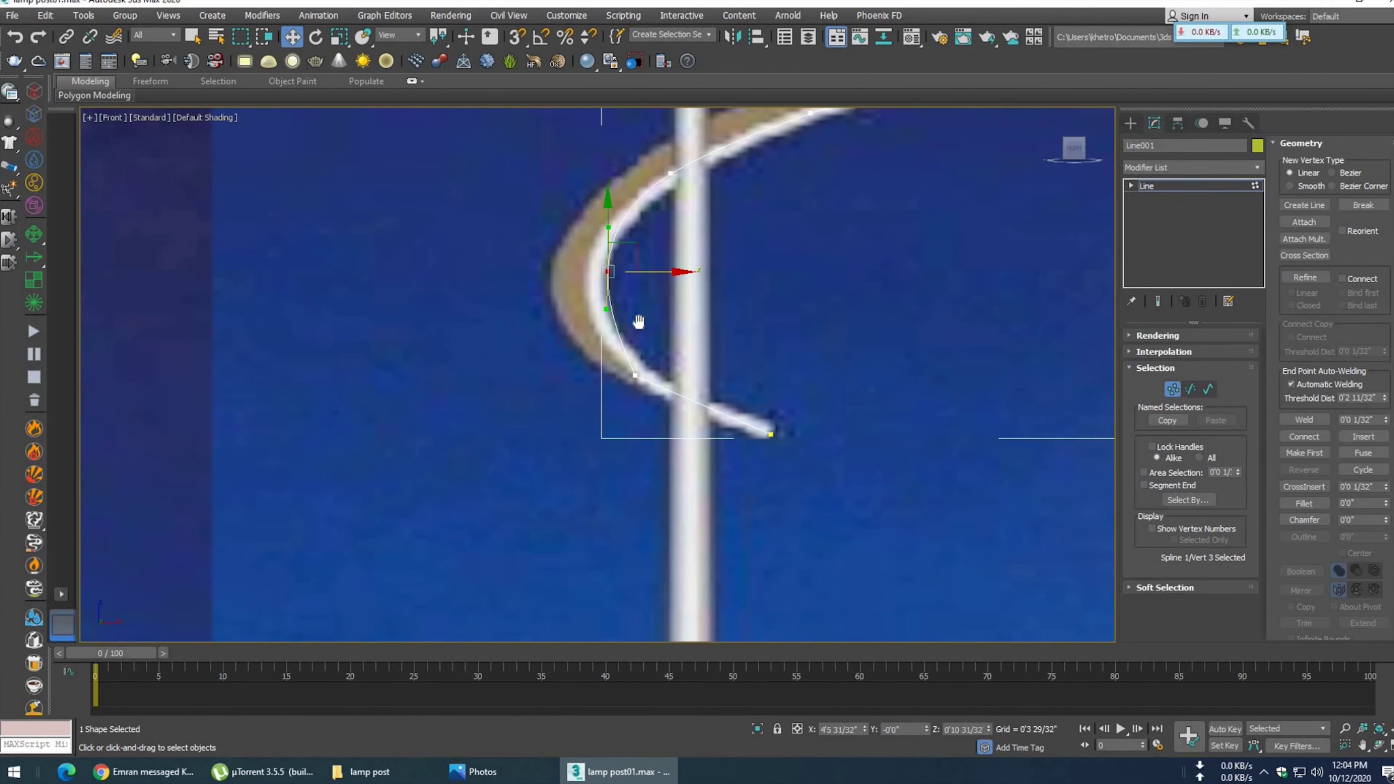
- Tilt the higher vertex's handles to the curve and nudge the outer-bend vertex onto the arm
middle_drag(638, 322, 564, 451)
click(596, 318)
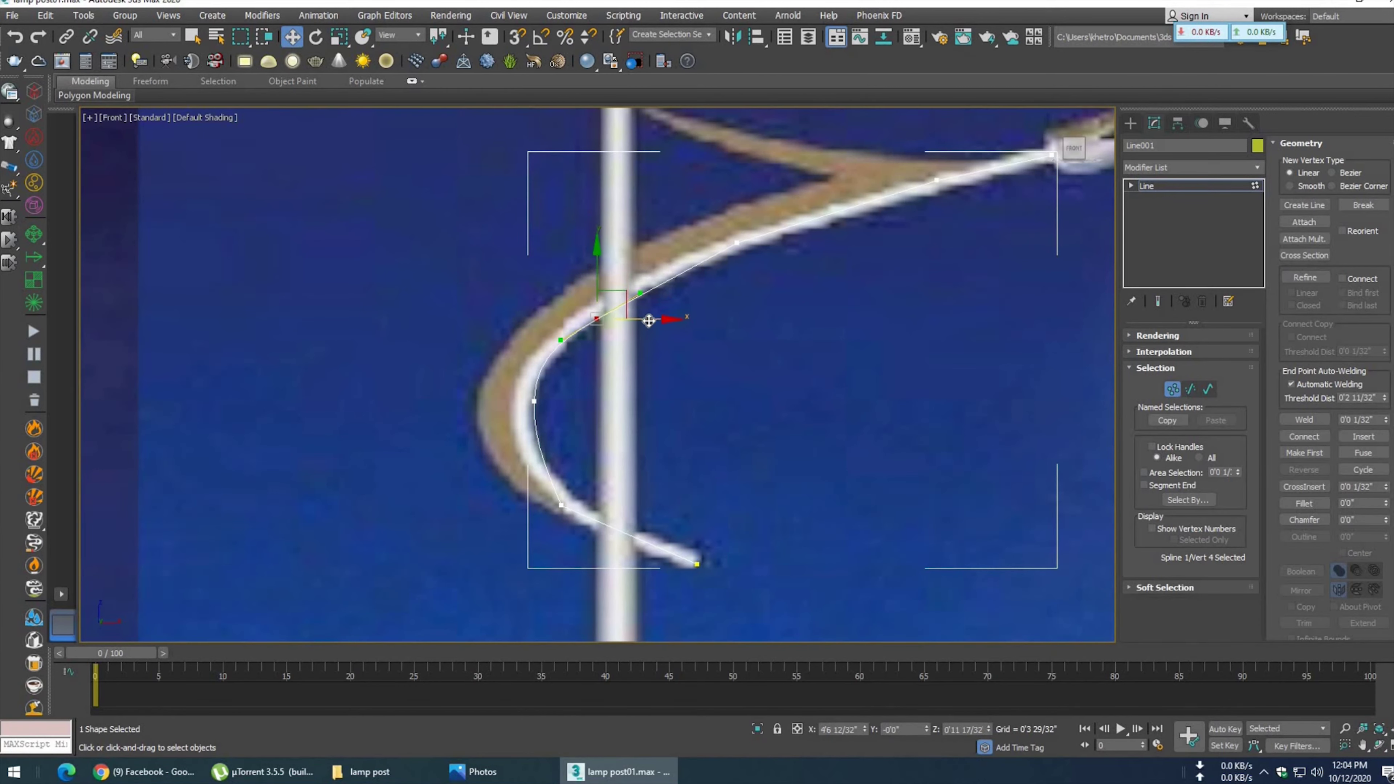
key(e)
drag(637, 266, 636, 264)
middle_drag(545, 315, 546, 210)
click(534, 296)
click(291, 37)
drag(596, 297, 594, 304)
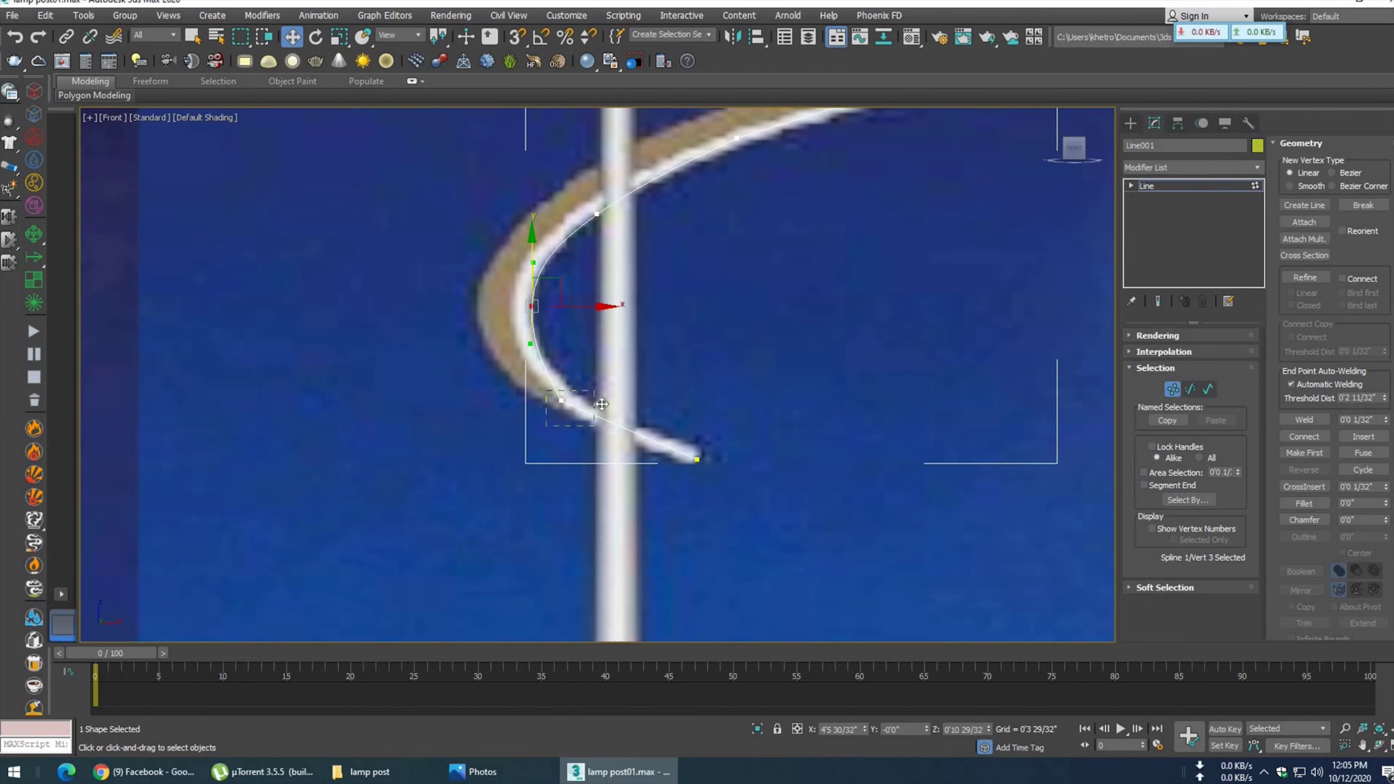
- Nudge the lower vertex up-right and raise the tip endpoint onto the arm's tip
drag(561, 401, 573, 393)
right_click(547, 423)
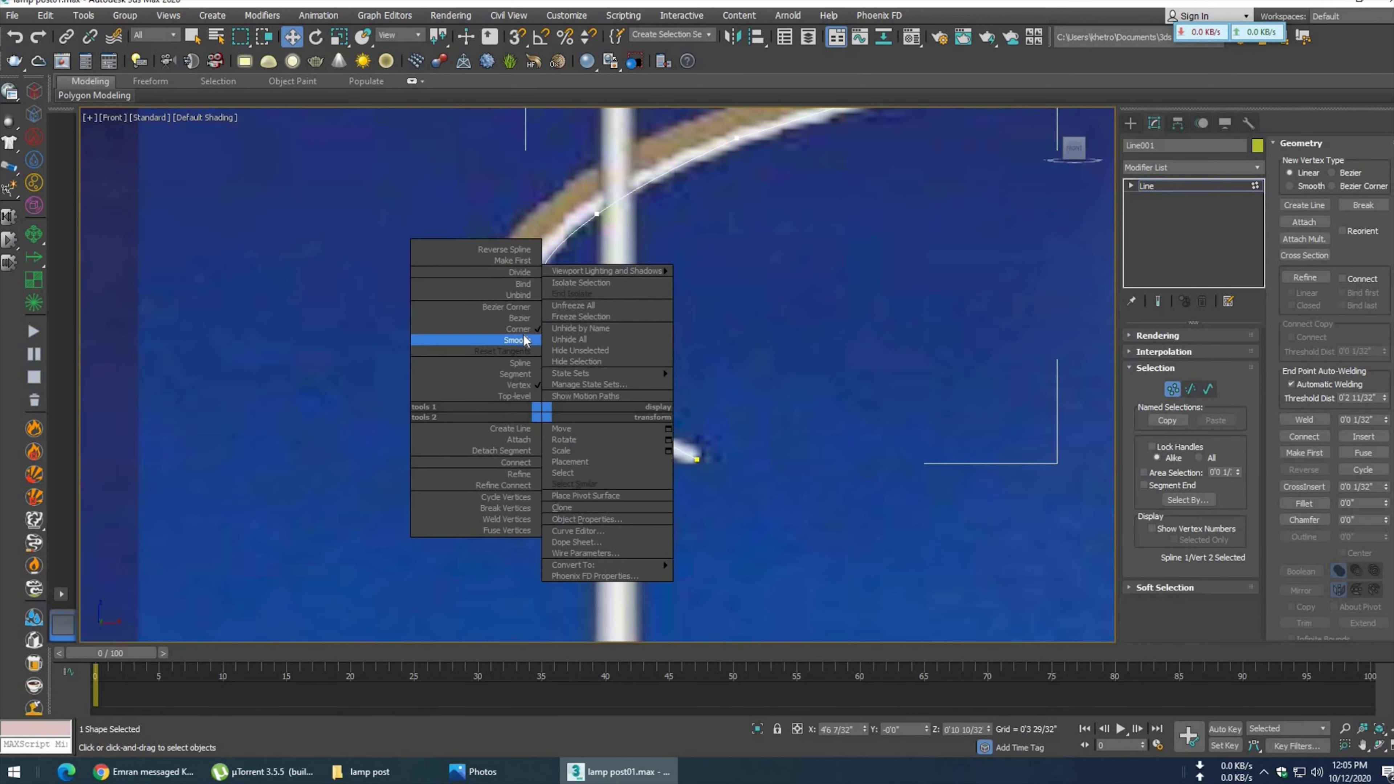
middle_drag(746, 451, 680, 435)
click(631, 443)
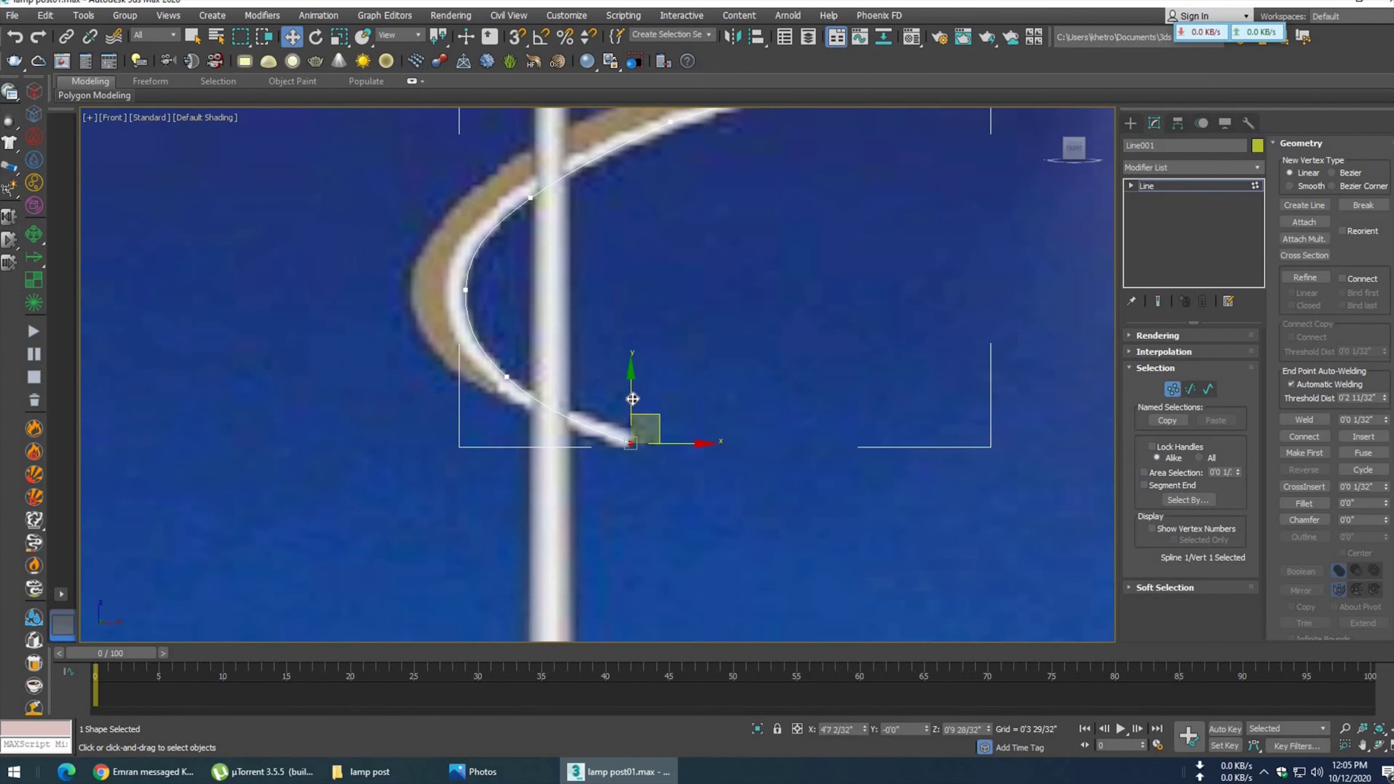
drag(632, 398, 630, 403)
scroll(648, 340, down, 3)
- Set the upper-arm vertex's type and check the vertices near the lamp head
middle_drag(653, 321, 653, 350)
click(616, 317)
right_click(581, 368)
click(620, 272)
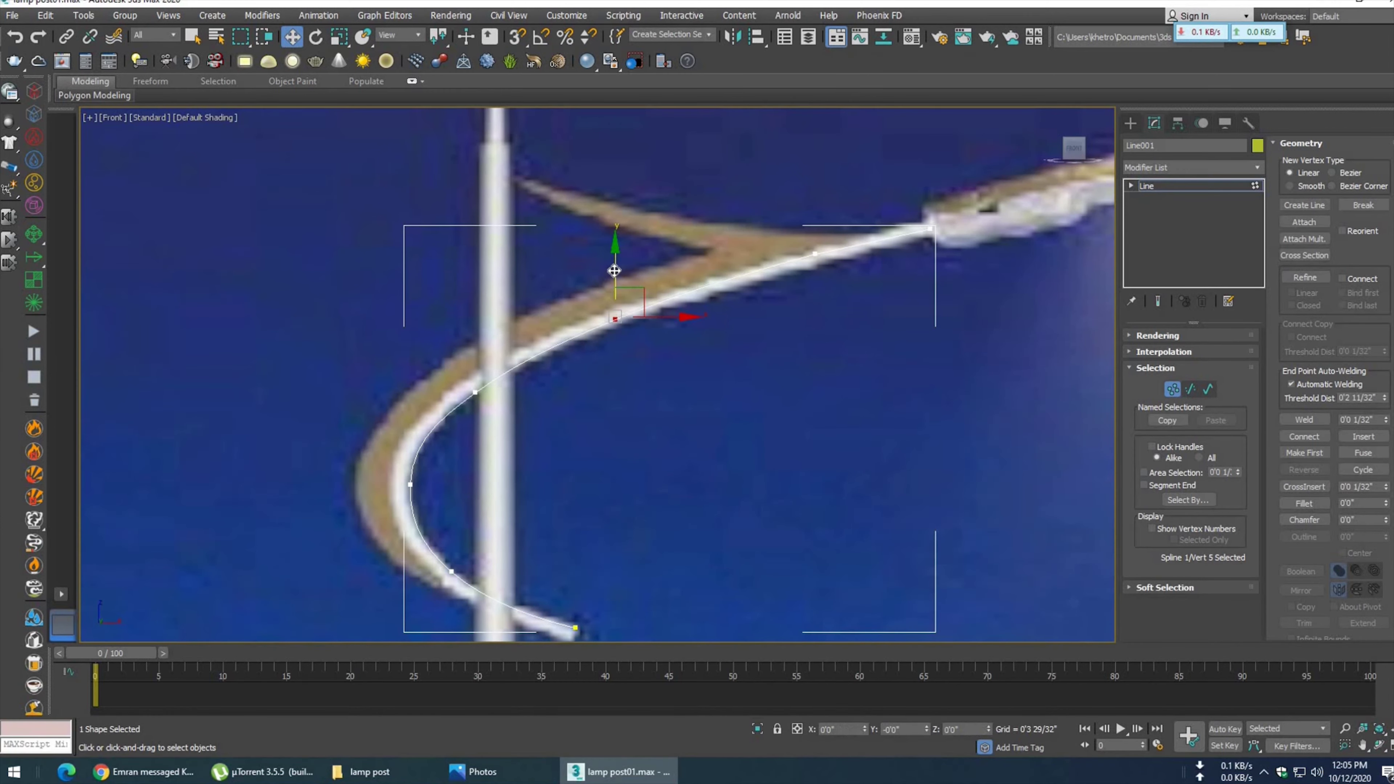
middle_drag(613, 258, 413, 292)
click(615, 288)
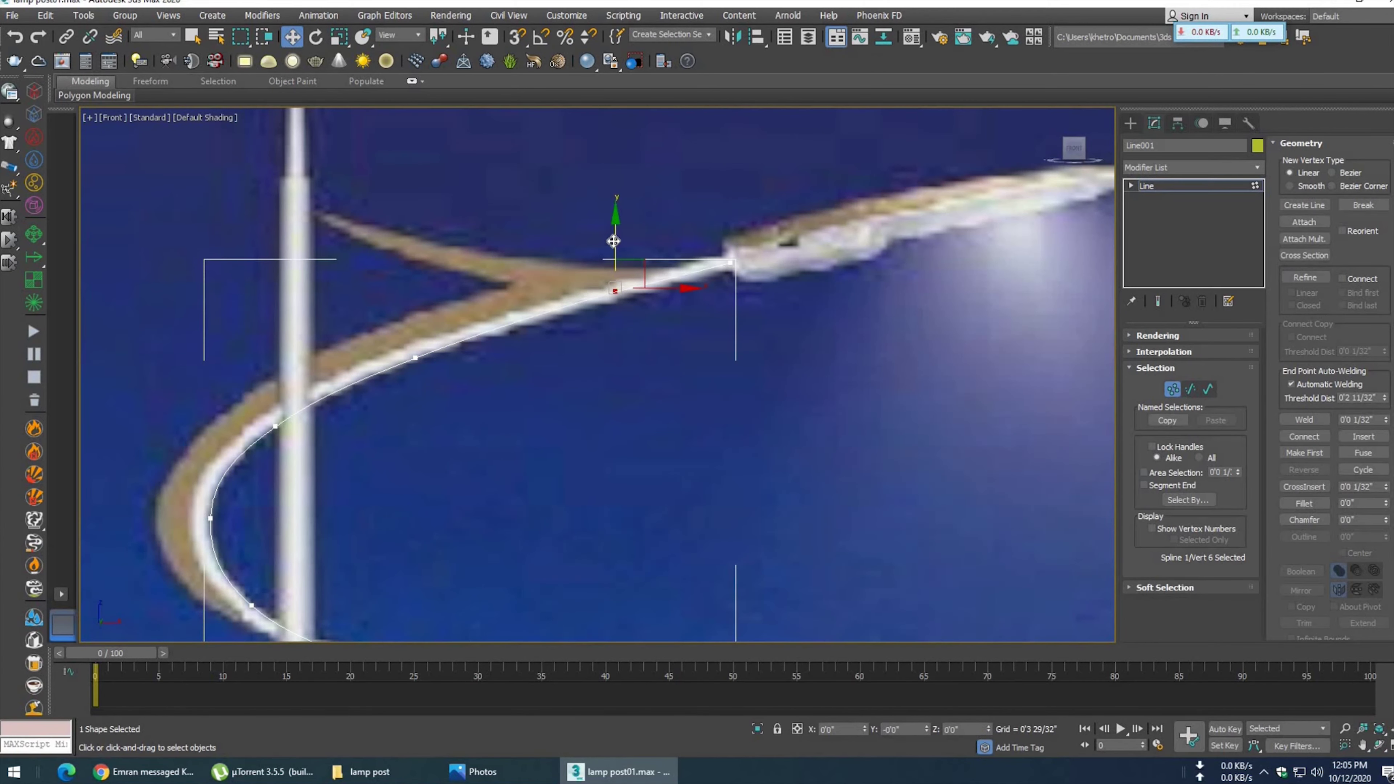
click(730, 265)
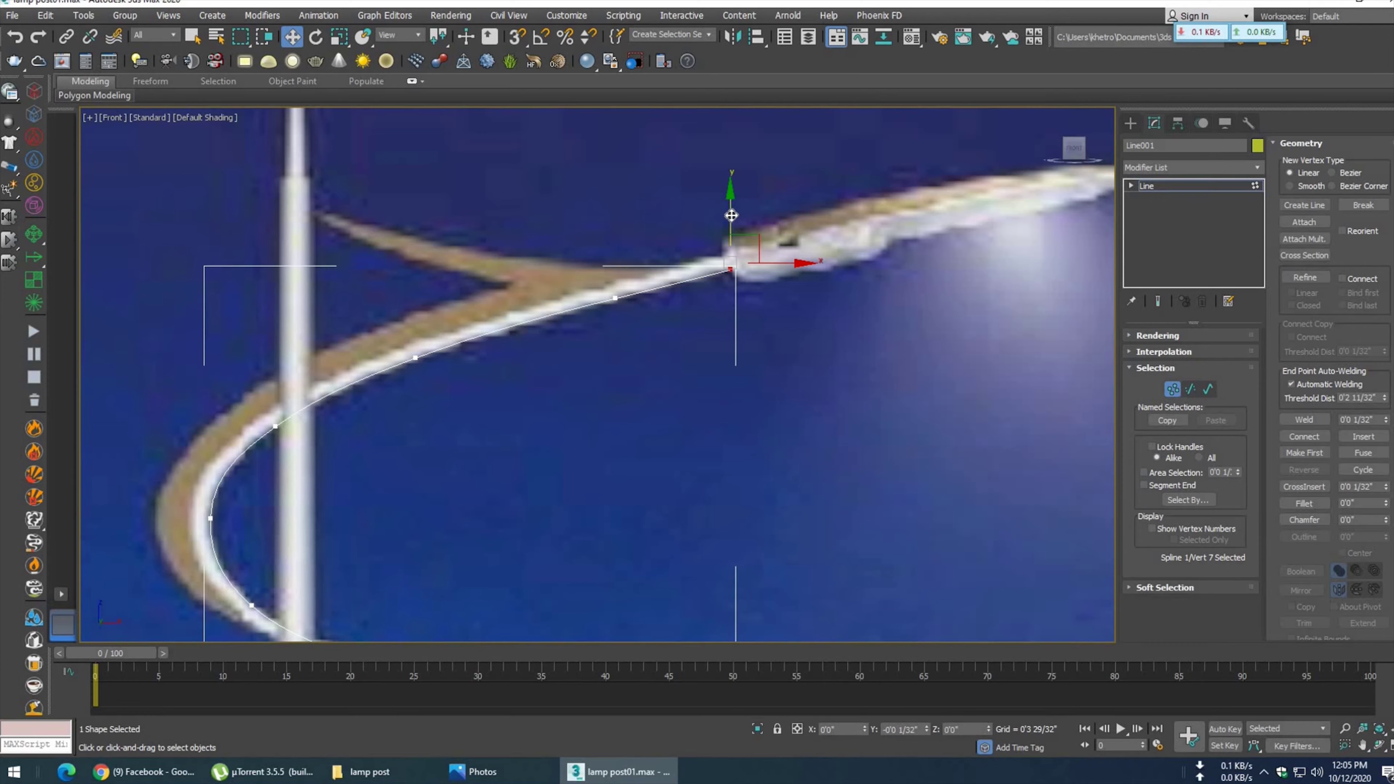
scroll(593, 403, down, 5)
scroll(483, 412, up, 5)
- Check the upper-bend and outer-curve vertices, then leave vertex editing to select the whole line
click(468, 401)
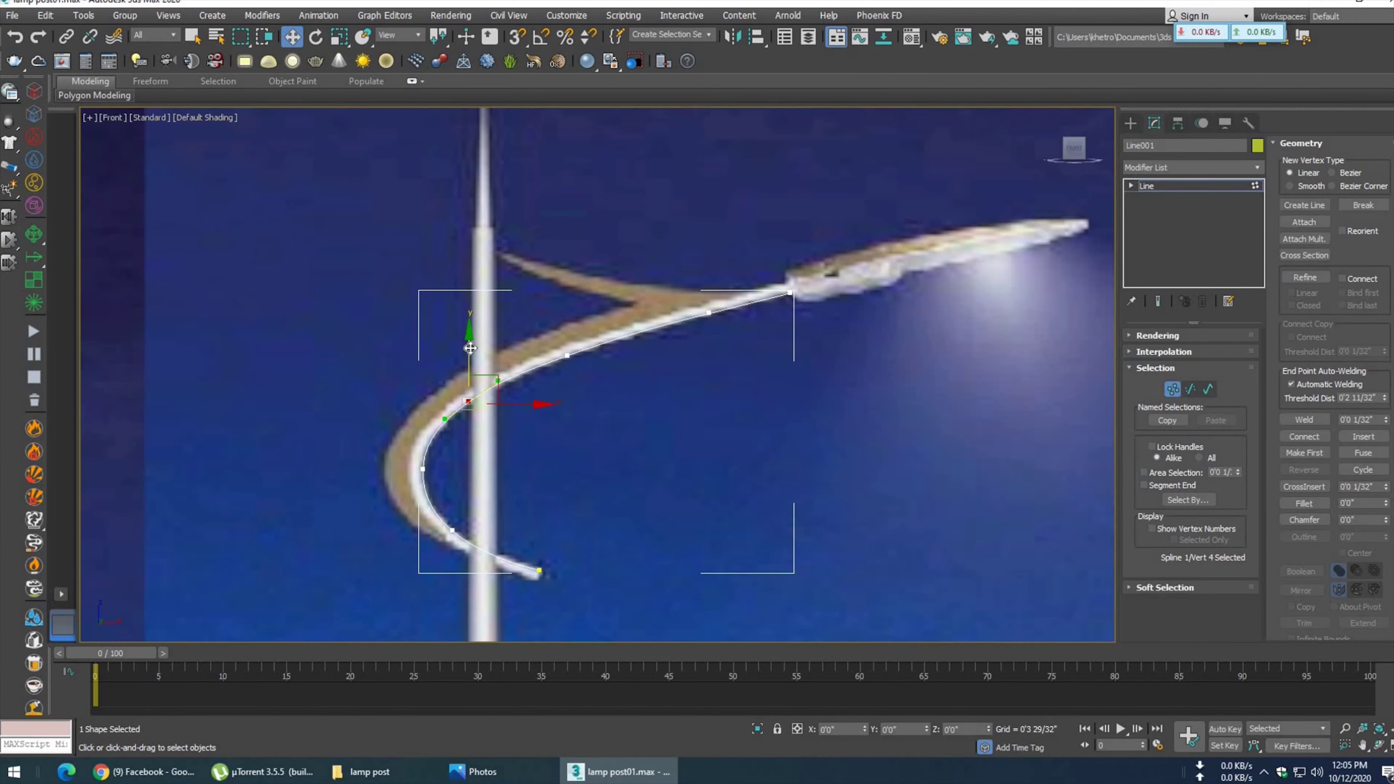
click(423, 469)
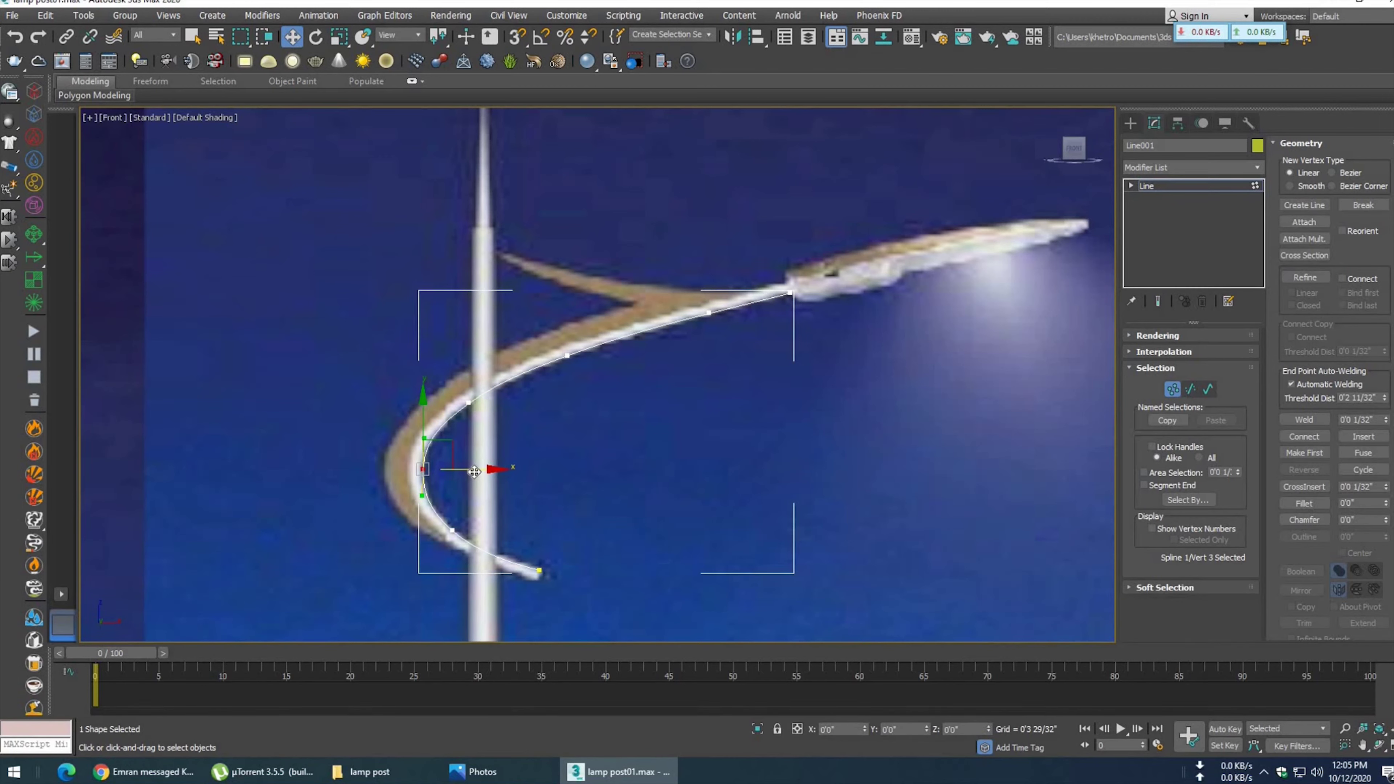
middle_drag(477, 539, 511, 425)
scroll(511, 425, down, 2)
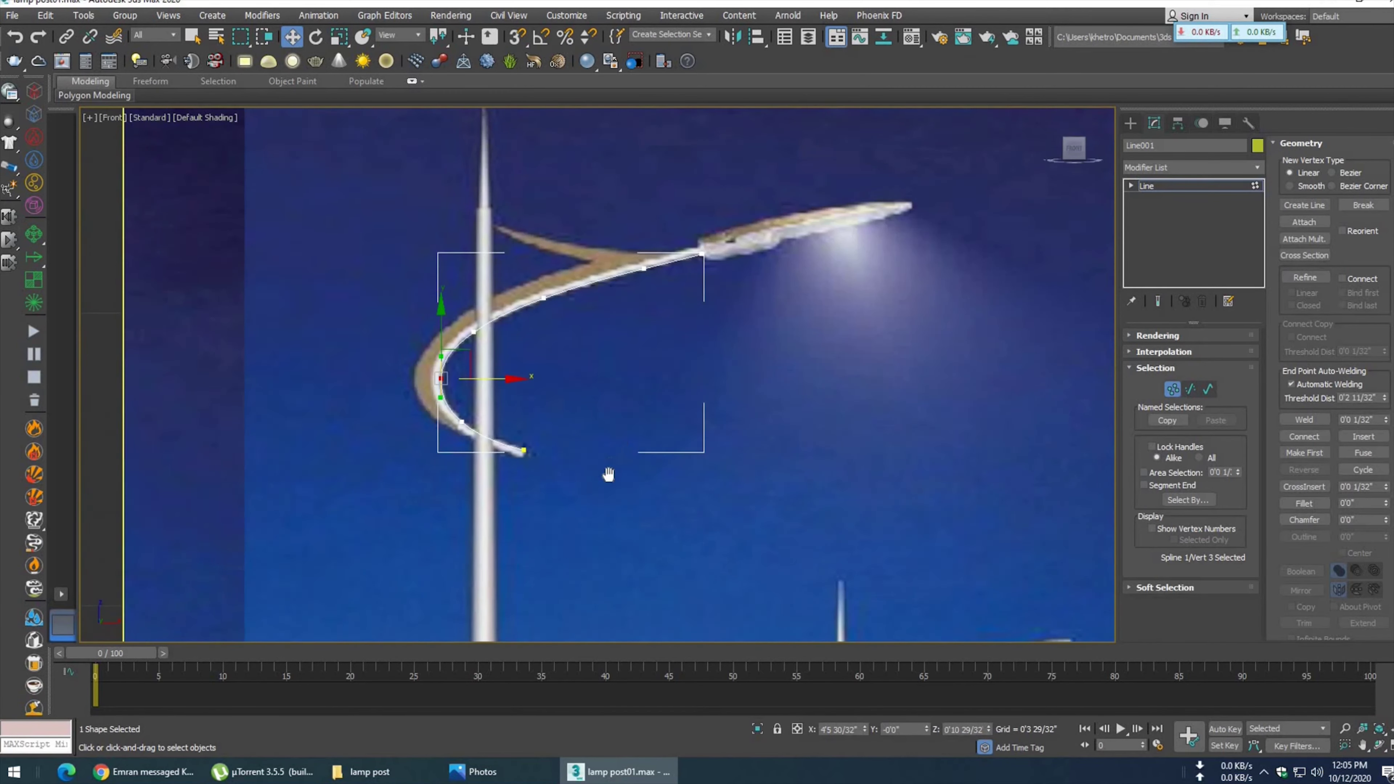
middle_drag(610, 473, 608, 482)
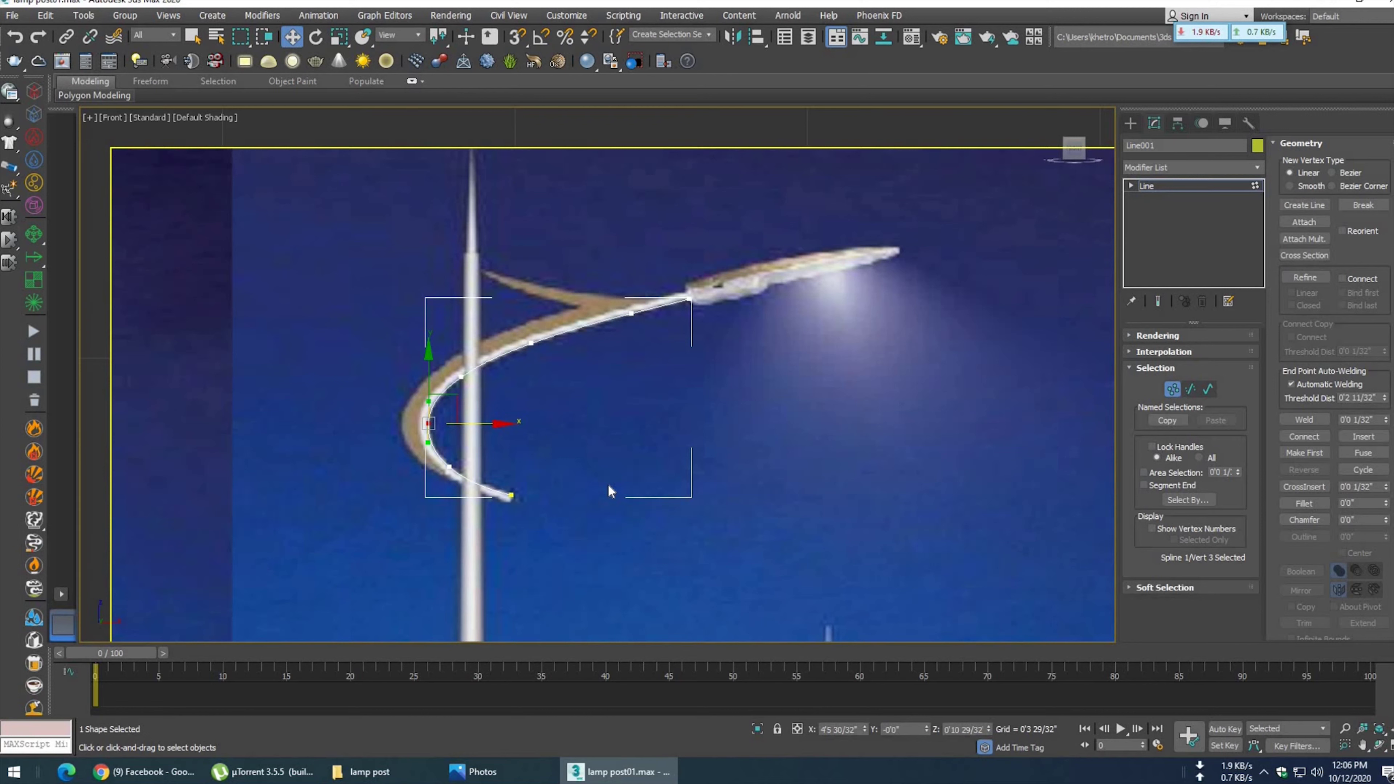
click(1172, 389)
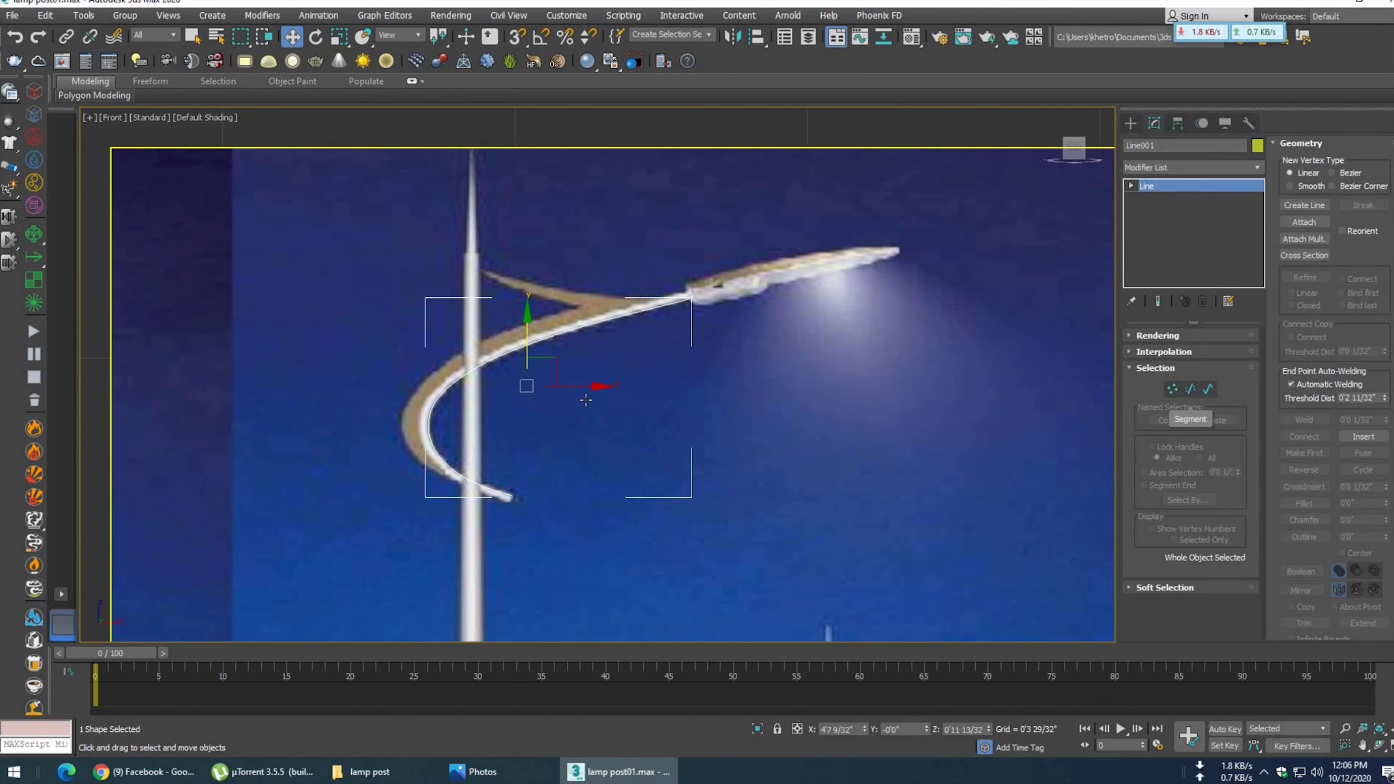
mouse_move(572, 388)
shift+mouse_down()
mouse_move(543, 388)
mouse_move(556, 373)
mouse_move(382, 372)
shift+mouse_up()
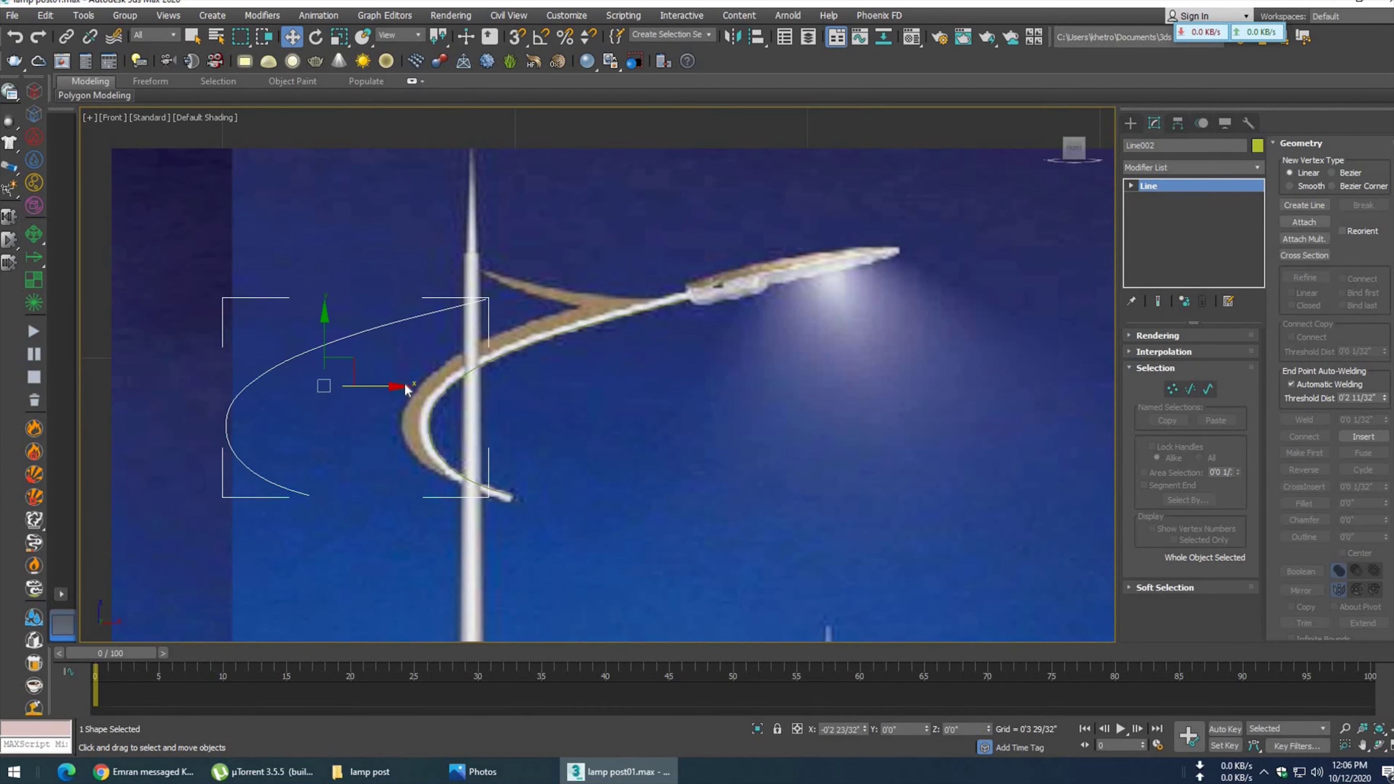
click(763, 445)
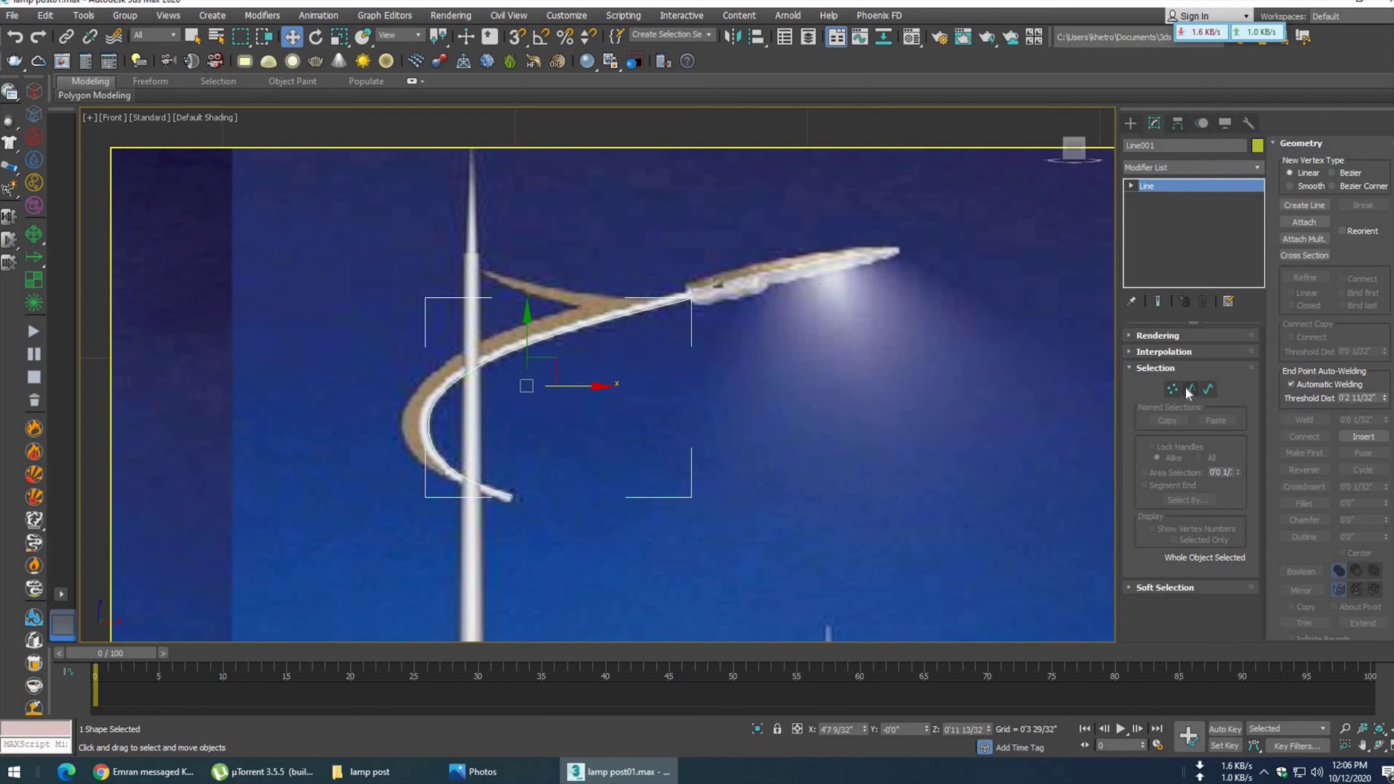
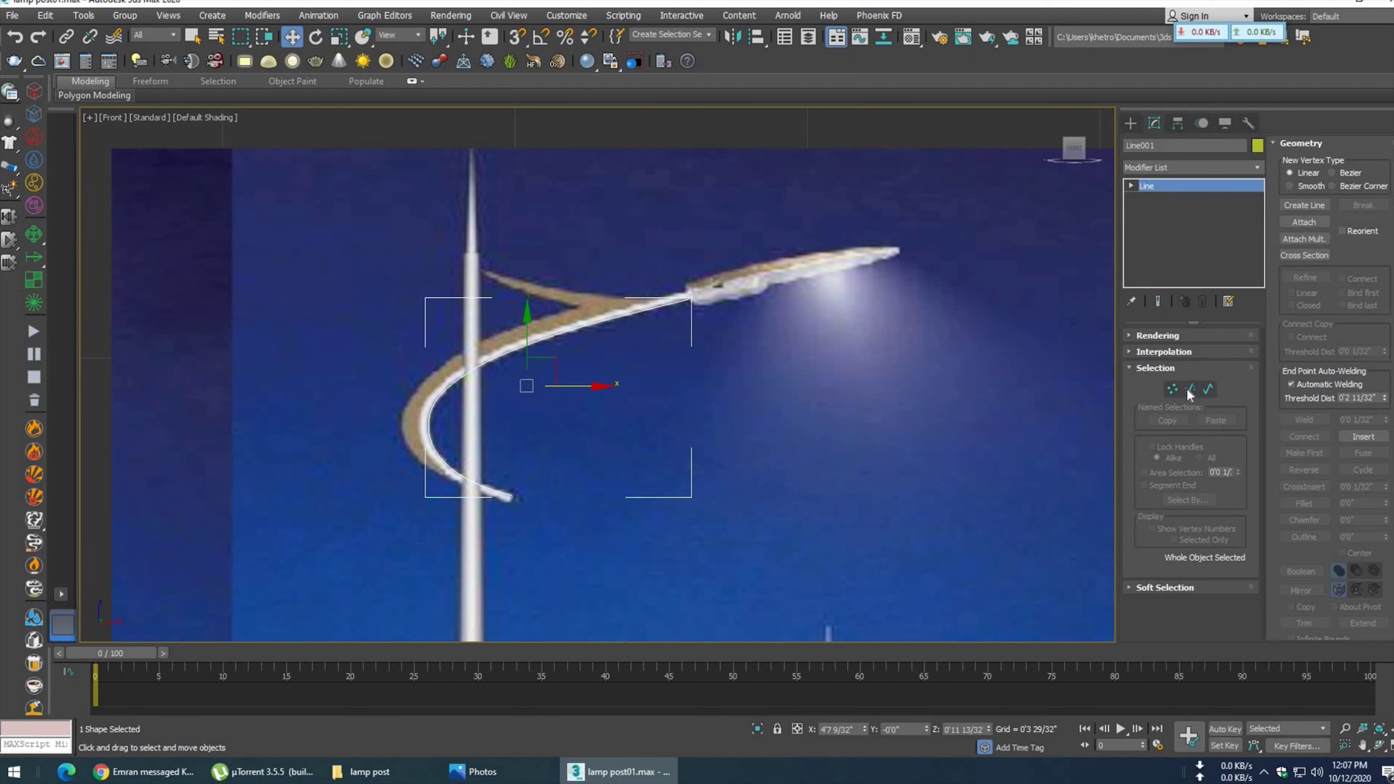
- Enable the arm spline in renderer and viewport with Thickness 0'0 3/32"
click(1157, 335)
click(1140, 343)
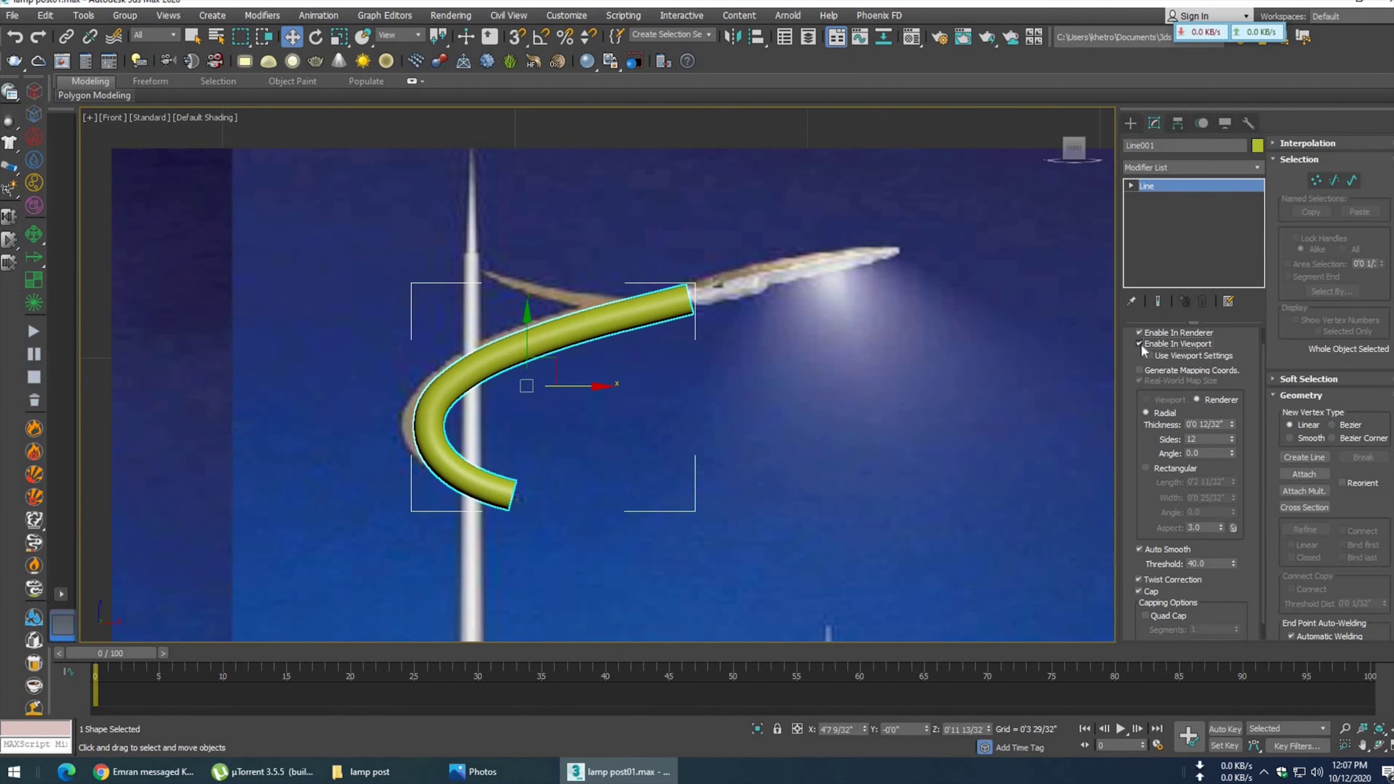
drag(1232, 425, 1235, 491)
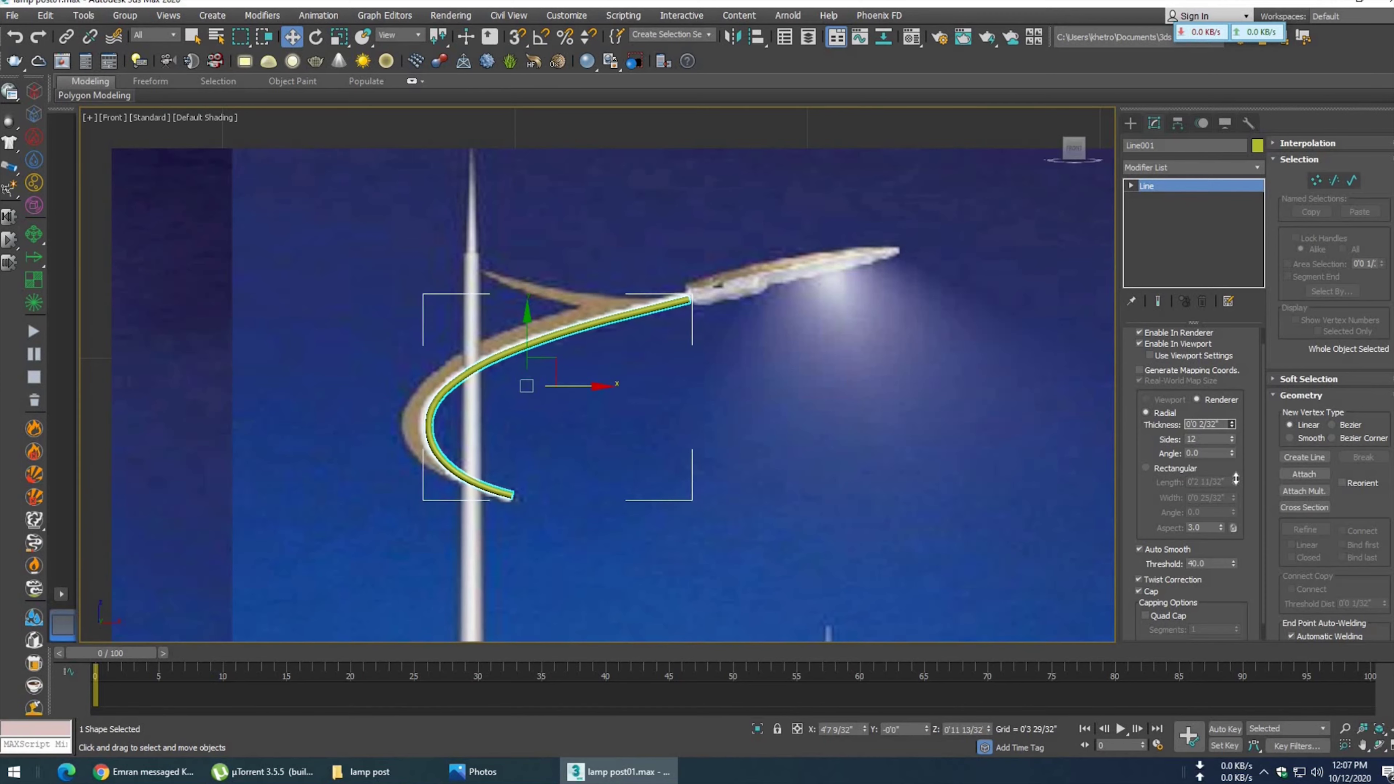
scroll(726, 439, down, 3)
scroll(726, 440, down, 3)
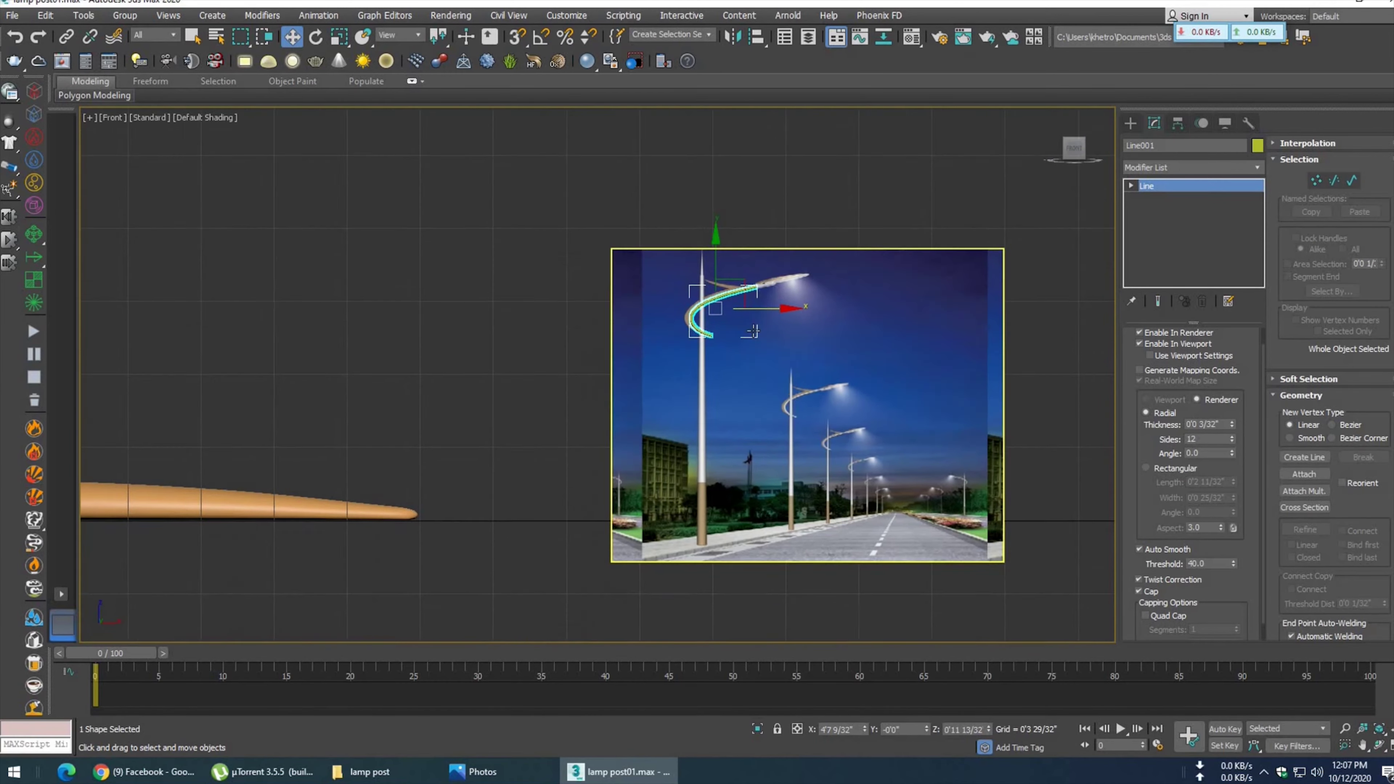
- Select the lamp head box, scale it down, and move it onto the reference lamp head
scroll(726, 439, down, 2)
middle_drag(379, 434, 427, 453)
click(427, 452)
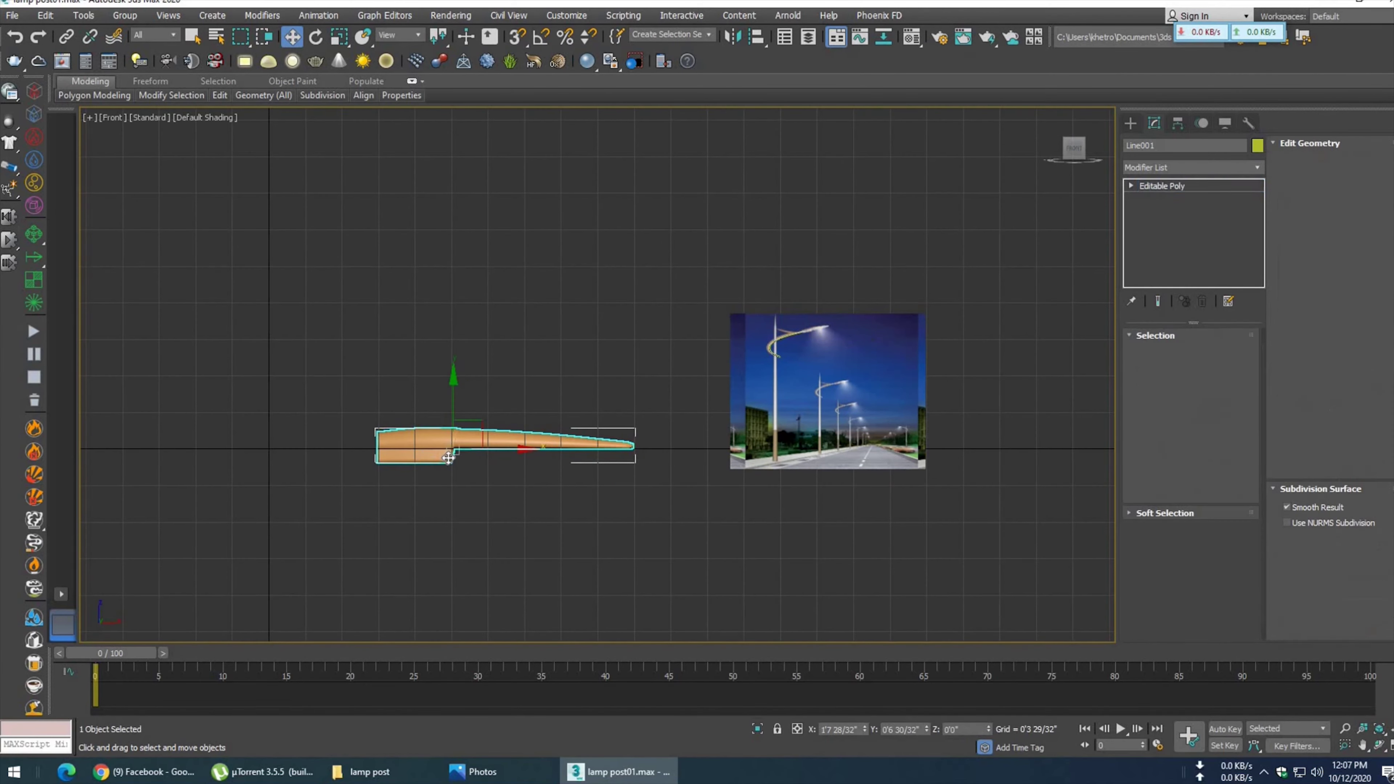
click(339, 37)
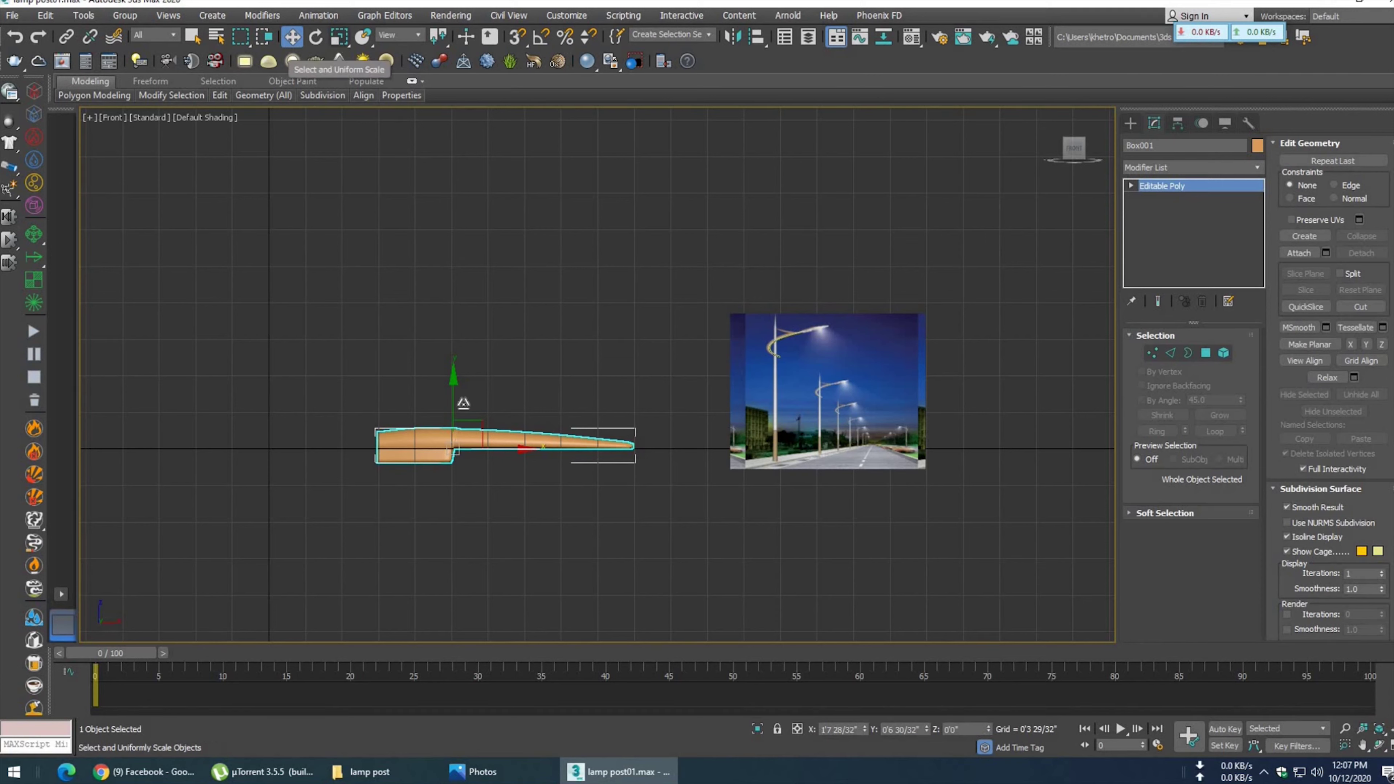
drag(455, 429, 464, 608)
click(292, 37)
mouse_move(483, 430)
mouse_down()
mouse_move(628, 429)
mouse_move(830, 319)
mouse_up()
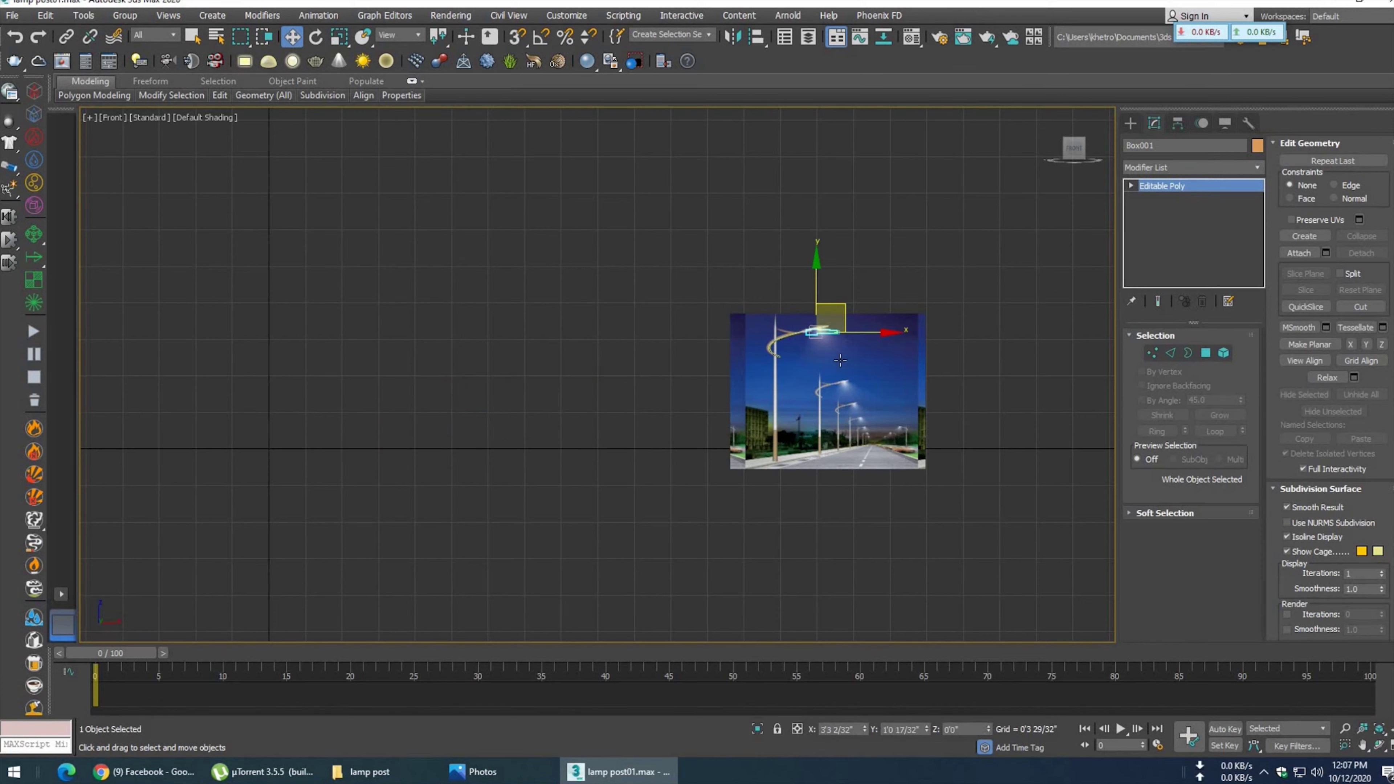
- Align the box with the arm's end, tilt it about 9 degrees, and scale it to 85%
scroll(830, 321, up, 4)
scroll(830, 321, up, 4)
scroll(769, 357, up, 2)
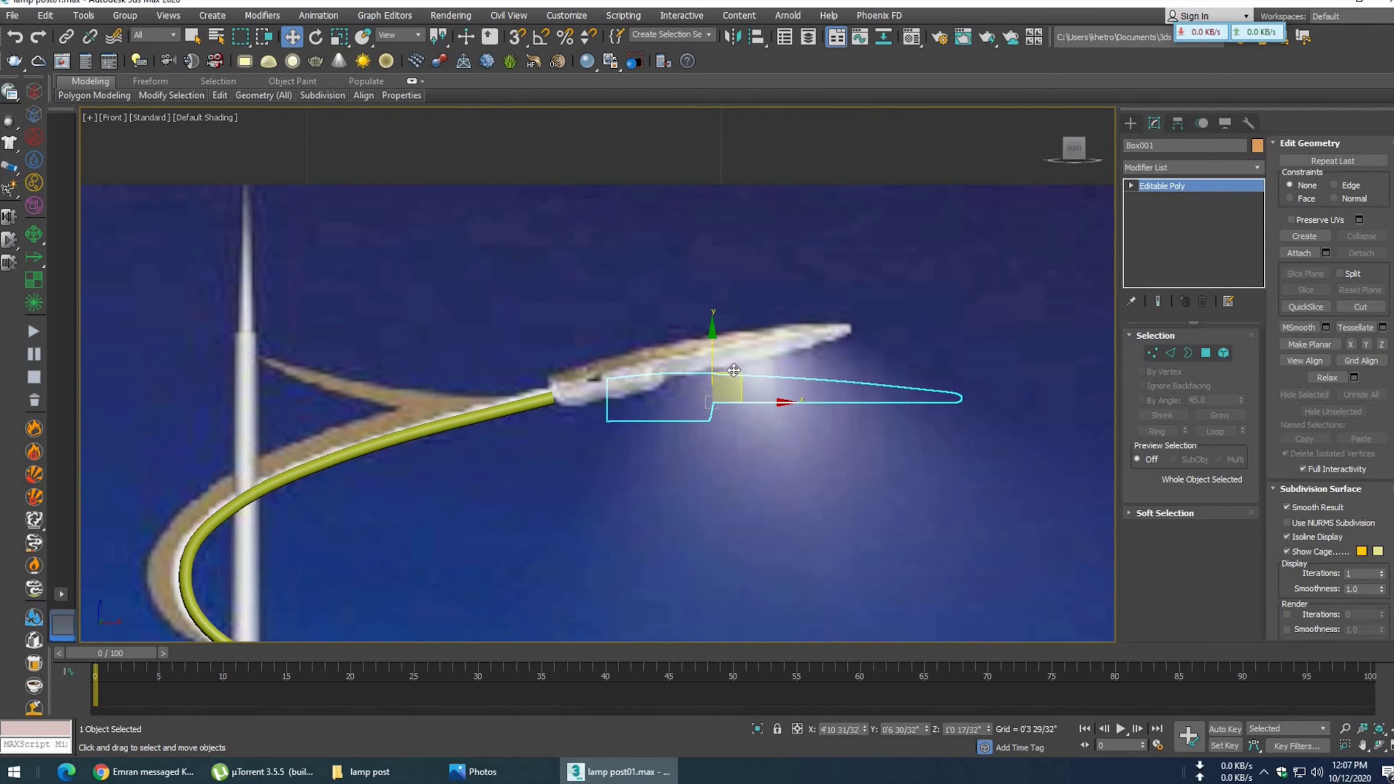
drag(734, 380, 678, 369)
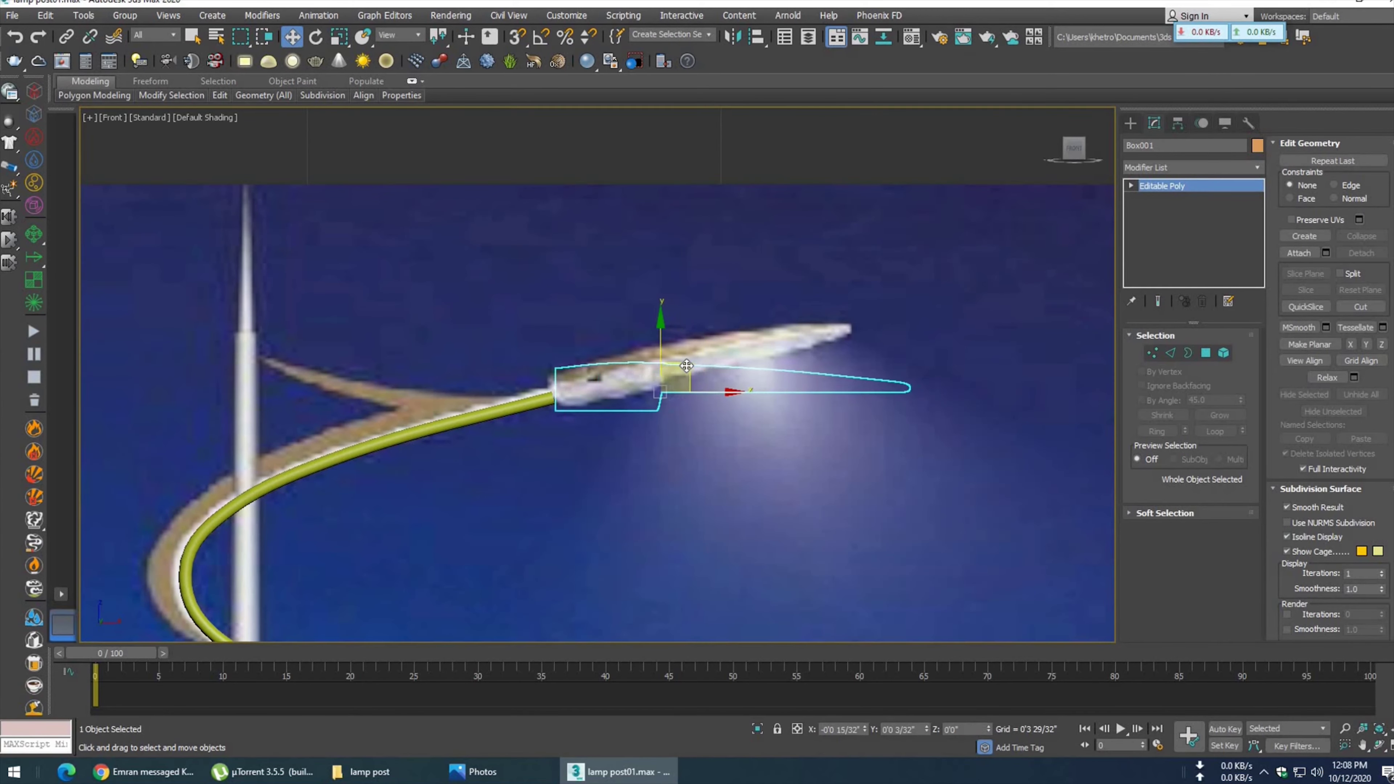
click(315, 37)
drag(678, 328, 690, 326)
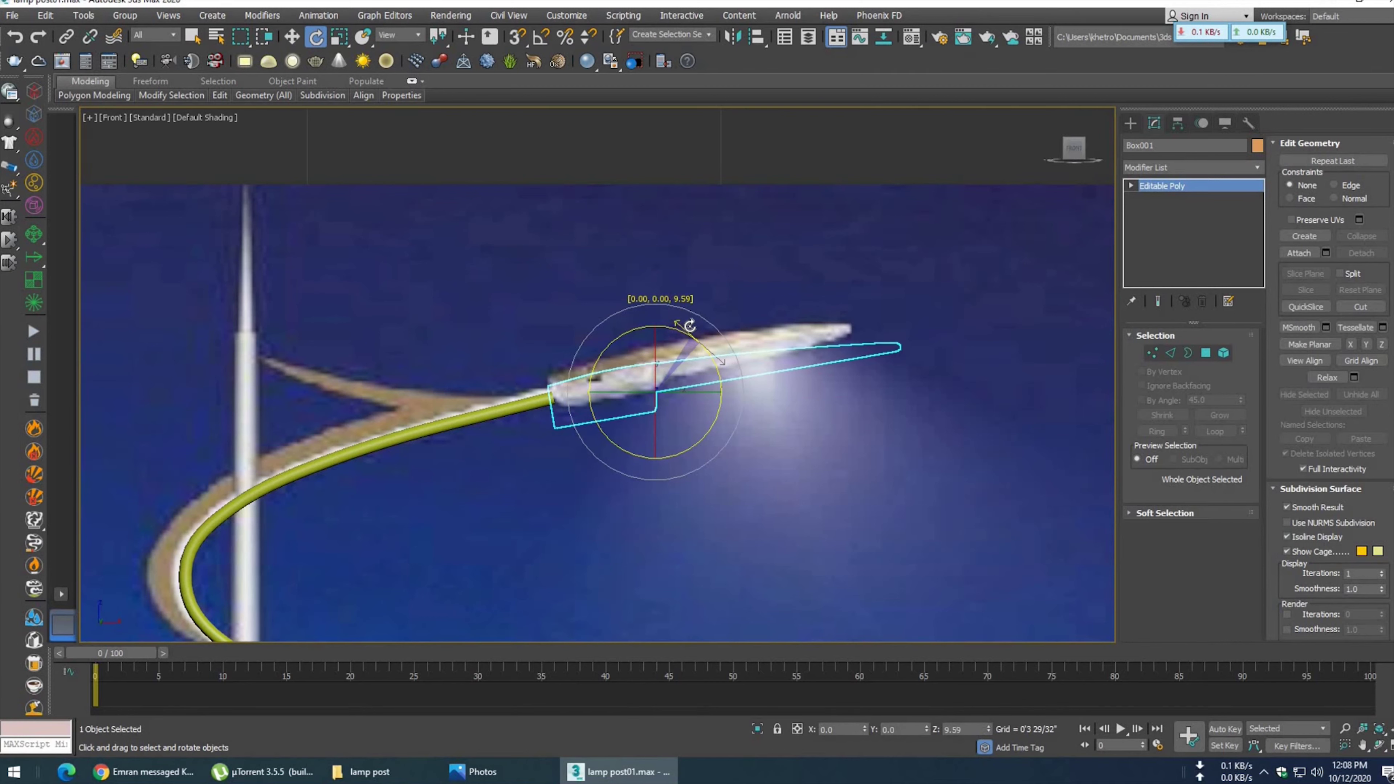
click(340, 36)
drag(660, 395, 655, 404)
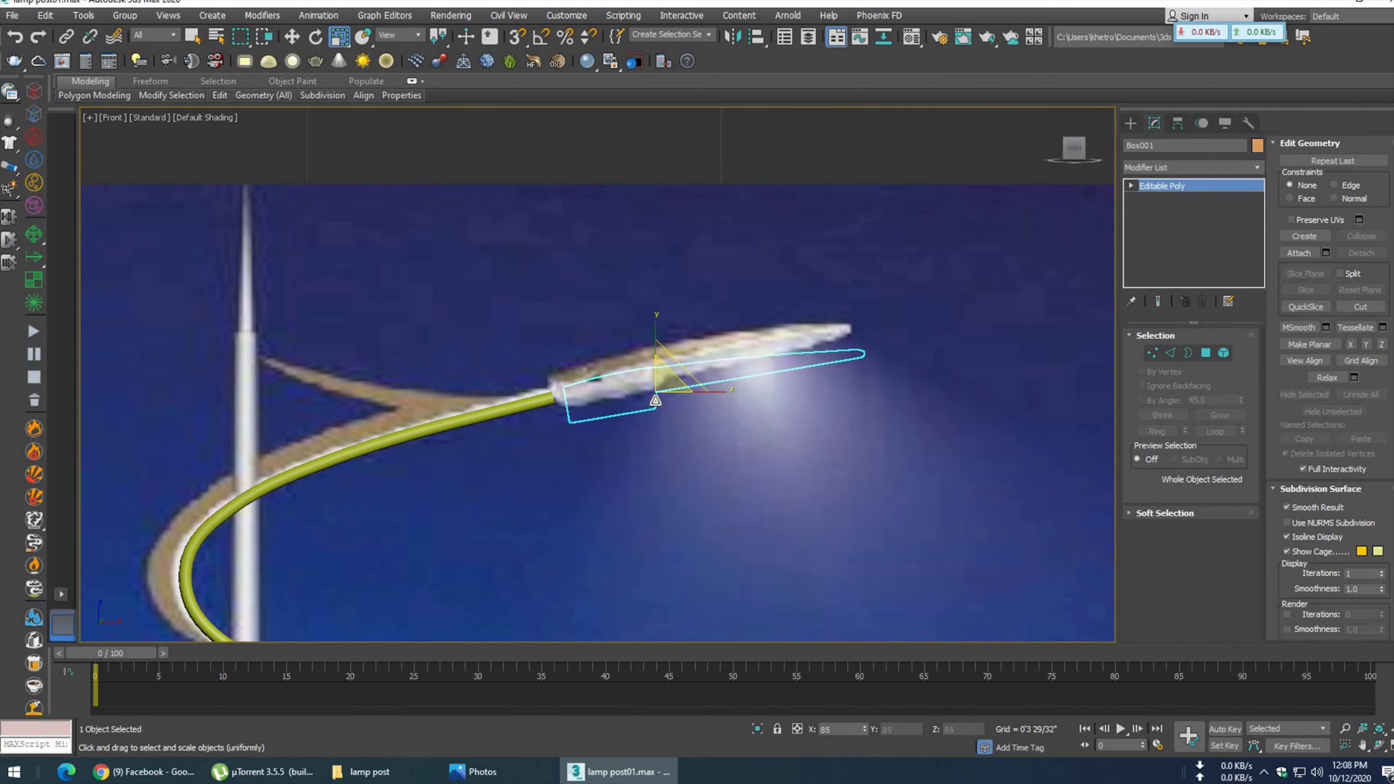
drag(655, 404, 721, 374)
- Nudge the lamp head box up, down and left to sit at the arm tip, then enter vertex editing
click(291, 36)
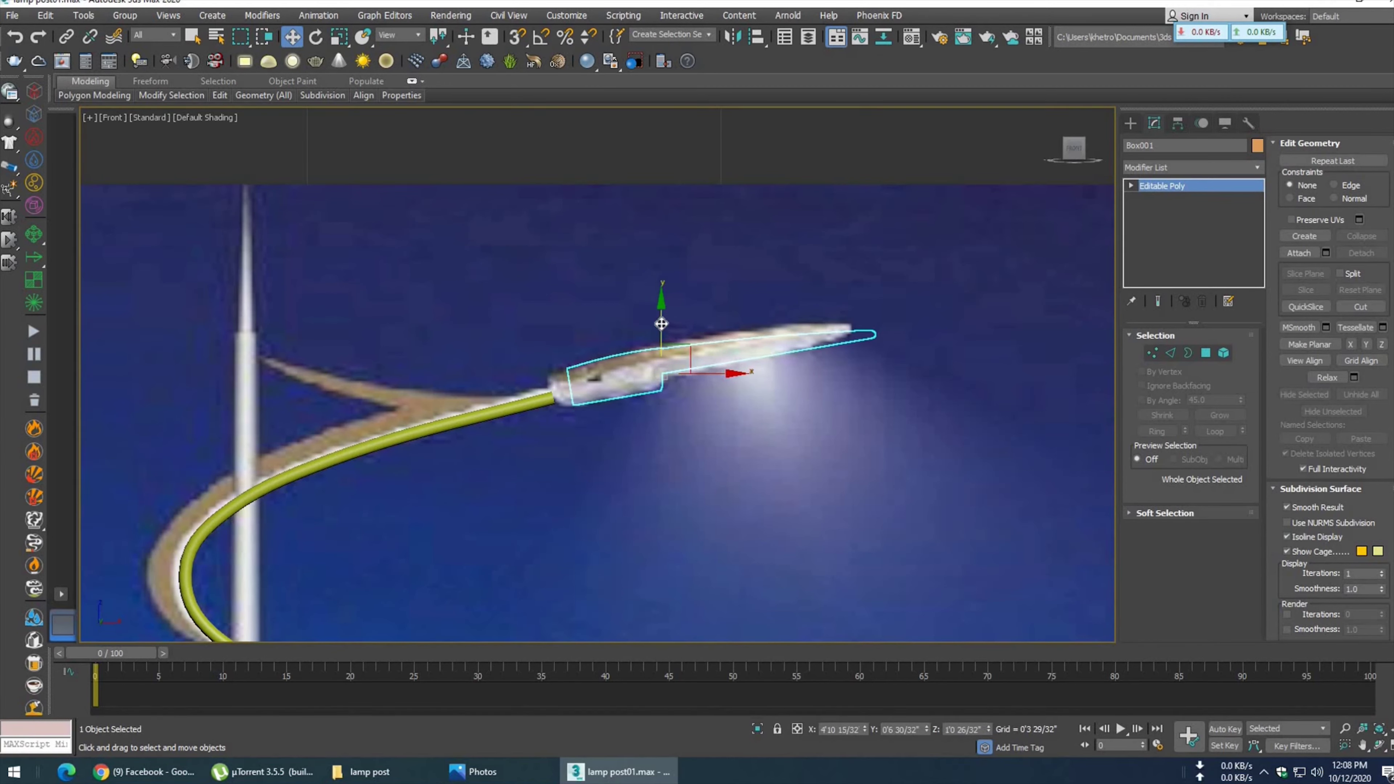
drag(662, 330, 662, 322)
key(e)
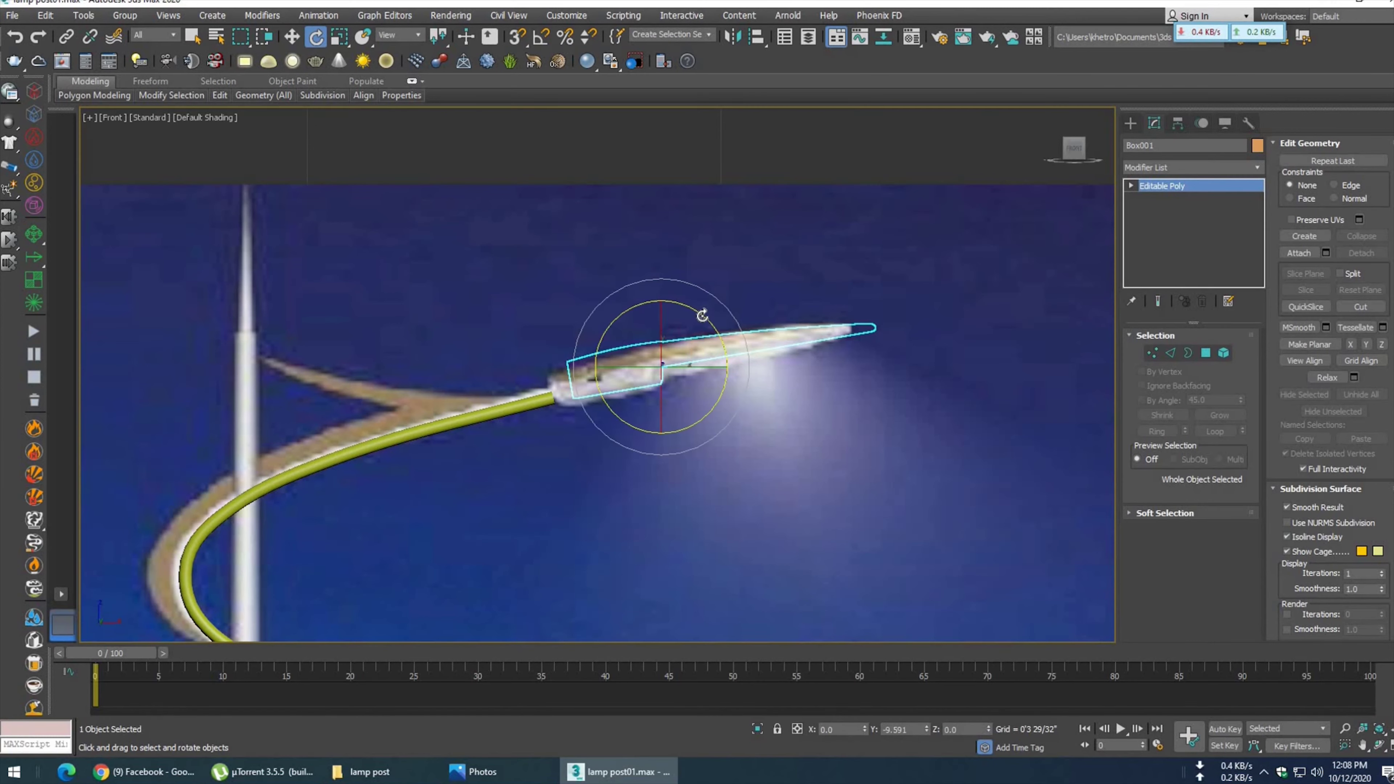
key(w)
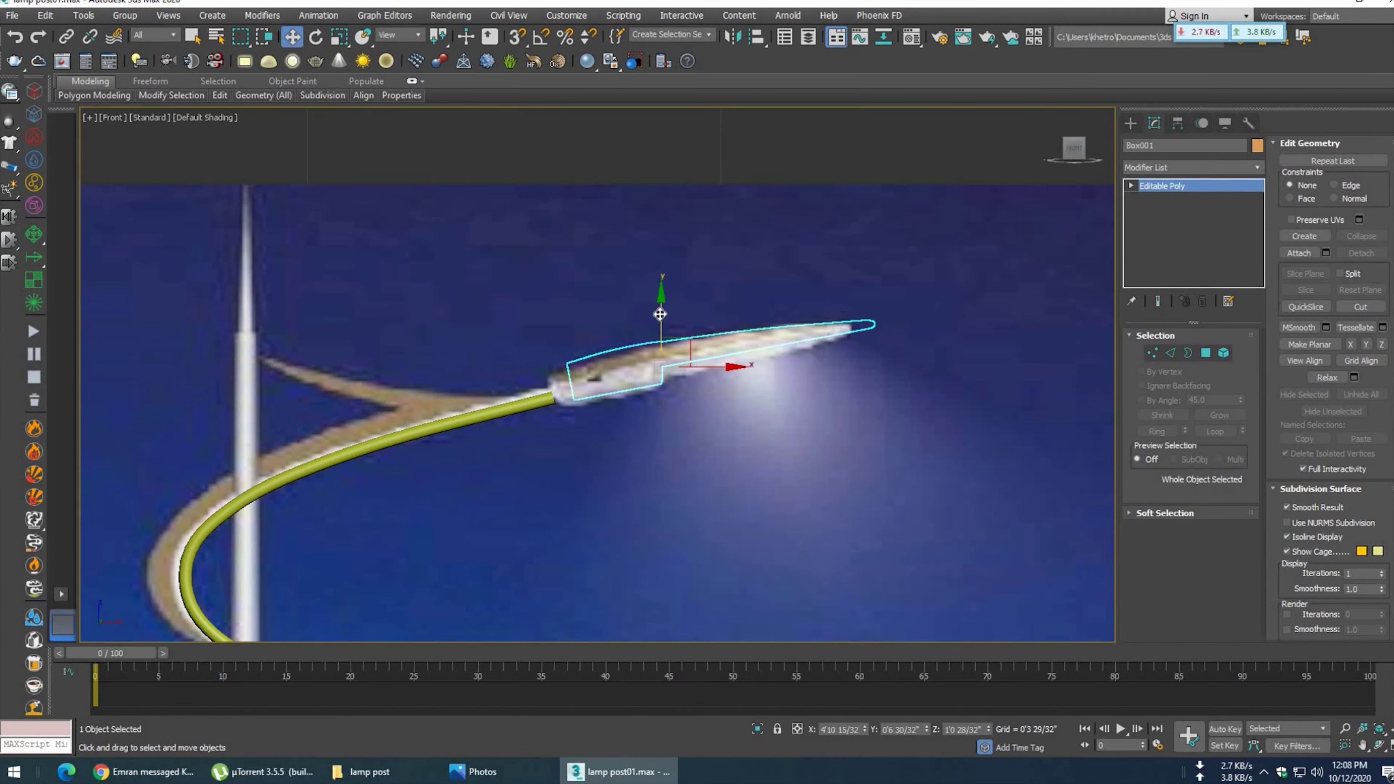
drag(659, 313, 658, 316)
drag(717, 369, 716, 369)
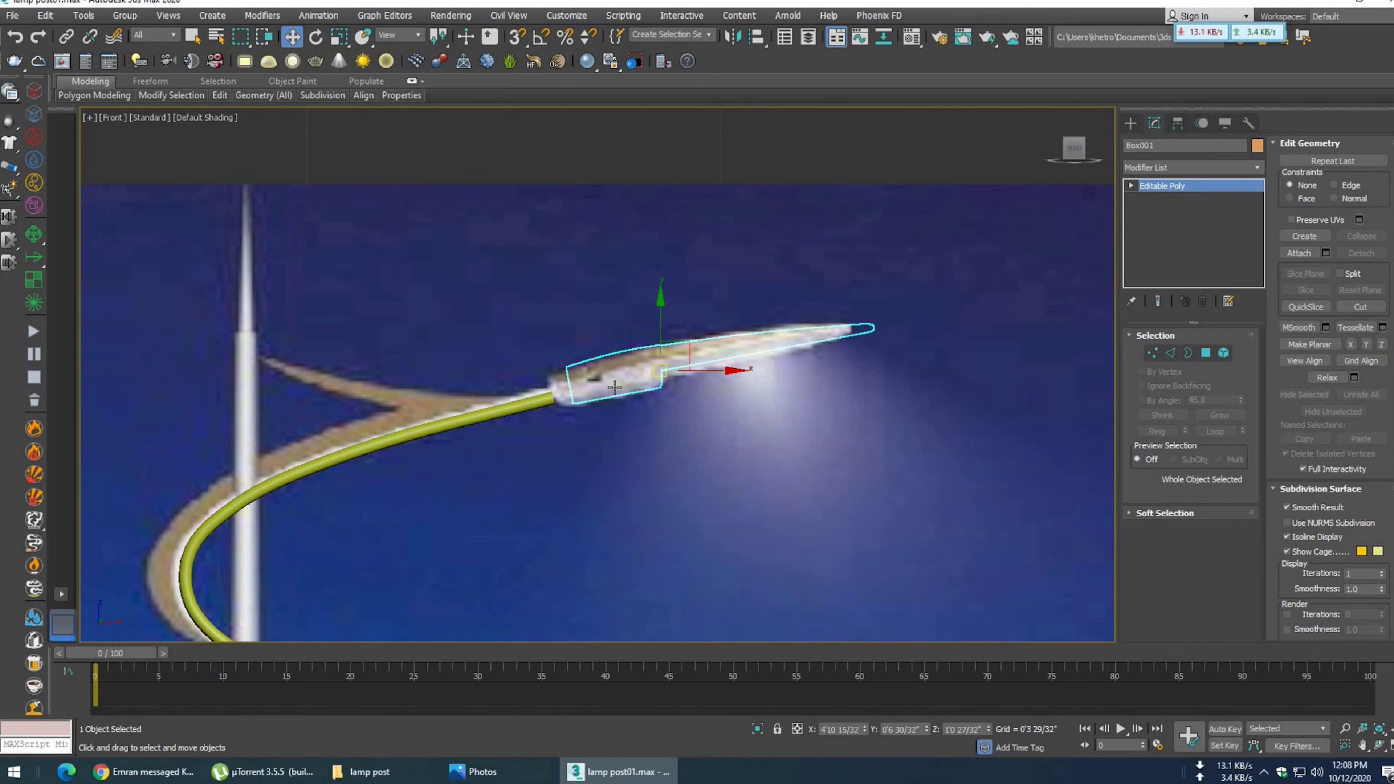
click(1152, 354)
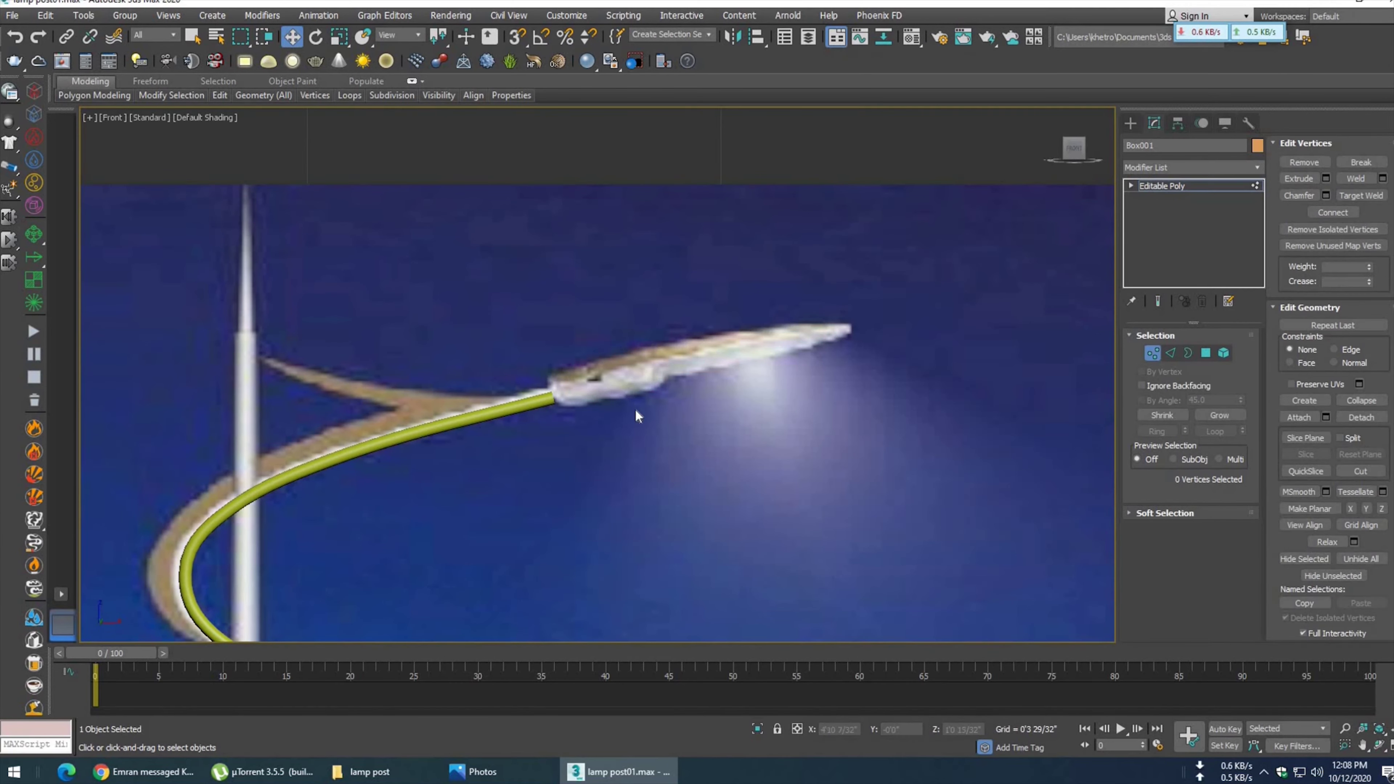
key(F3)
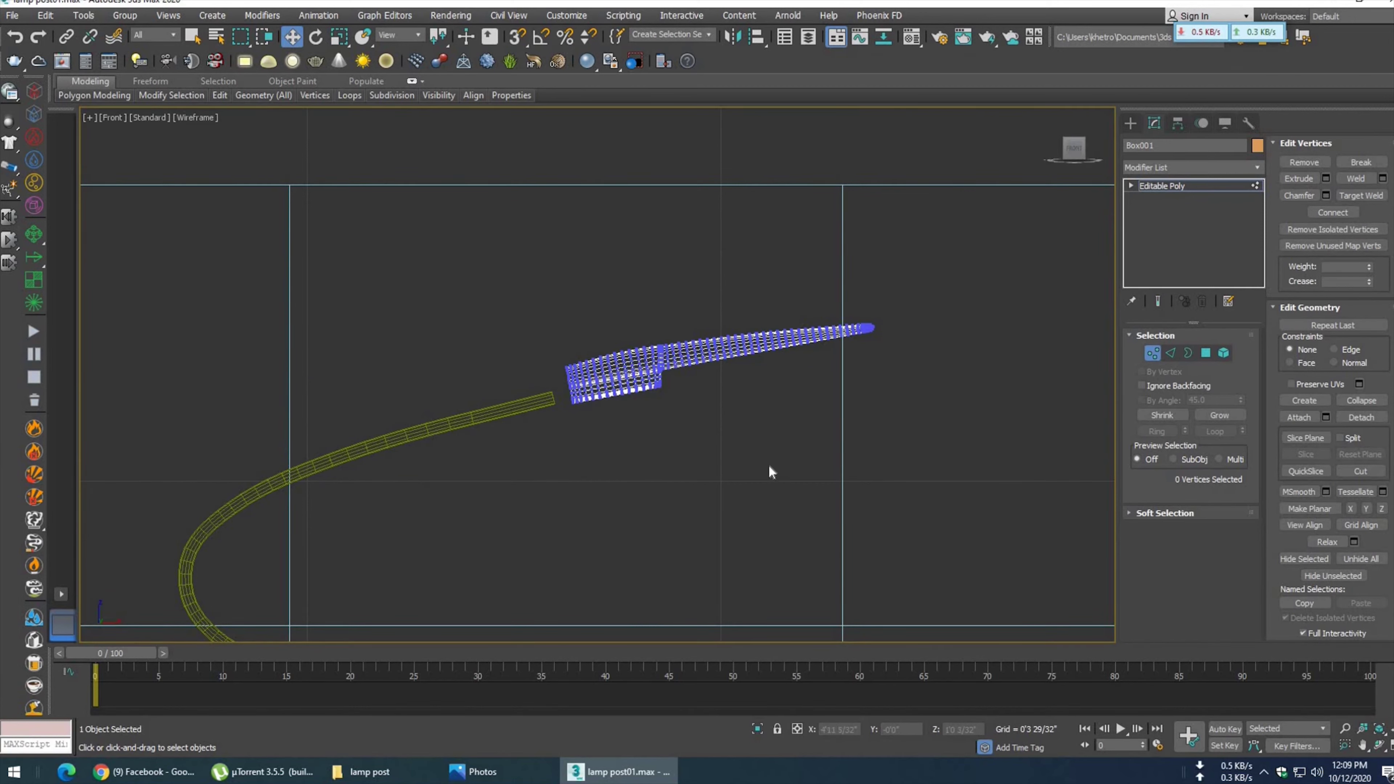
key(F4)
key(F3)
key(F3)
click(1153, 354)
scroll(691, 433, up, 1)
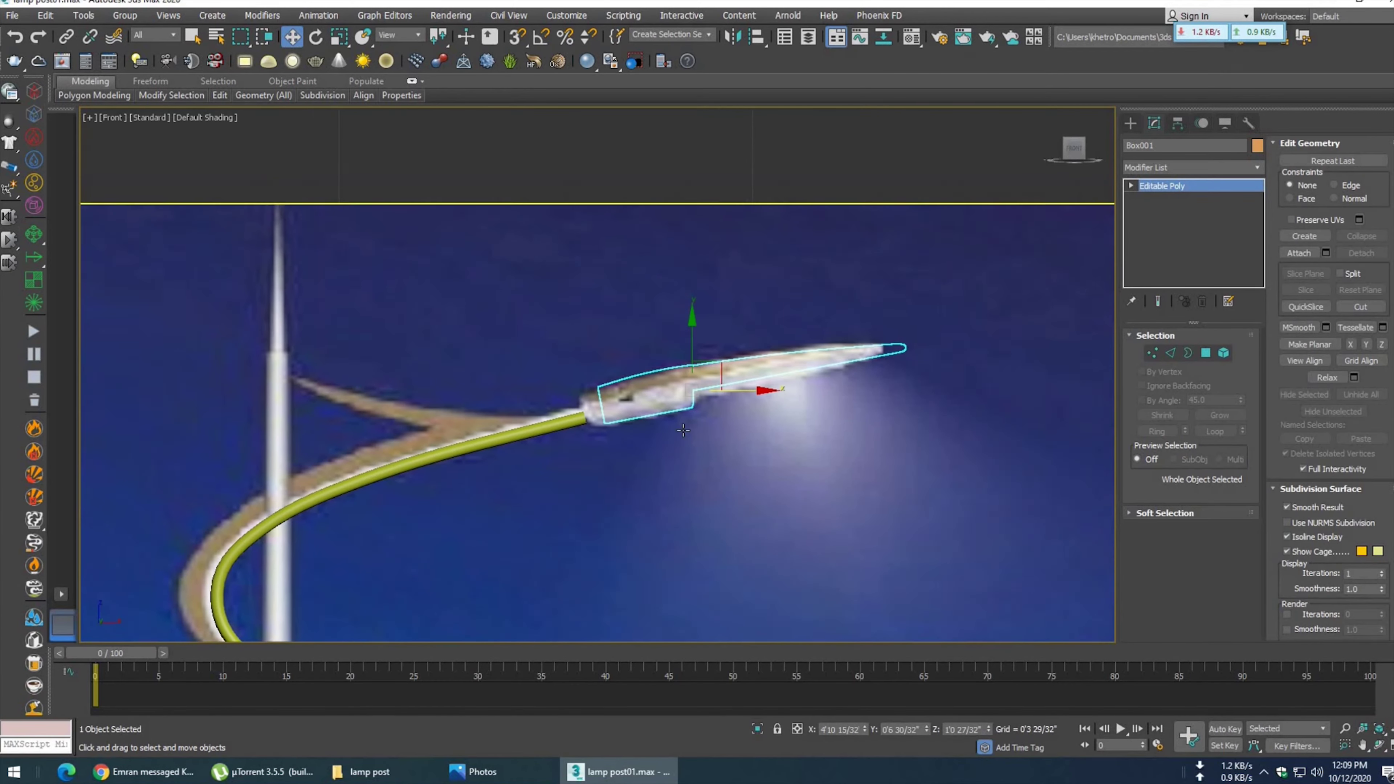
- Shift the lamp head box along the arm and tilt it about 1.38 degrees
scroll(708, 431, up, 2)
drag(748, 374, 724, 383)
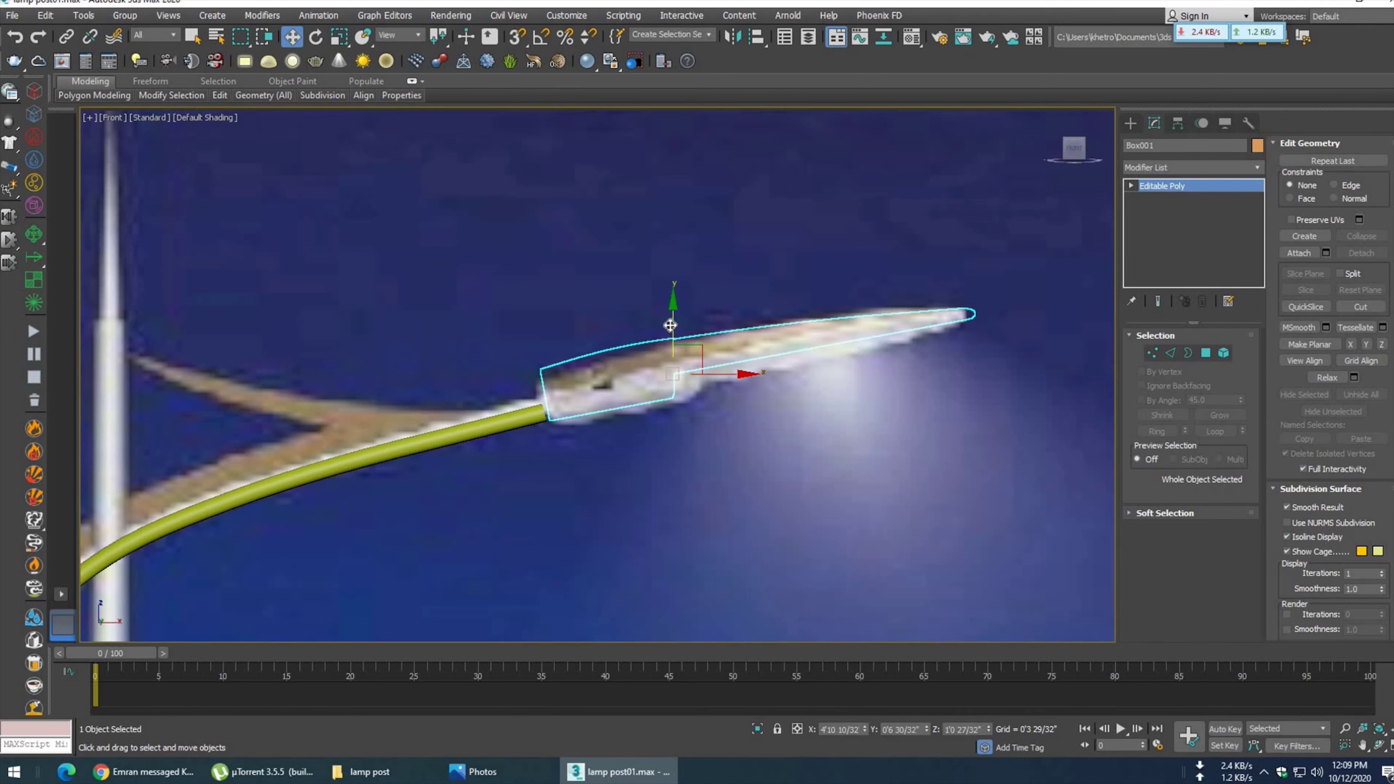
mouse_move(670, 321)
mouse_down()
mouse_move(686, 365)
mouse_move(755, 379)
mouse_move(732, 375)
mouse_up()
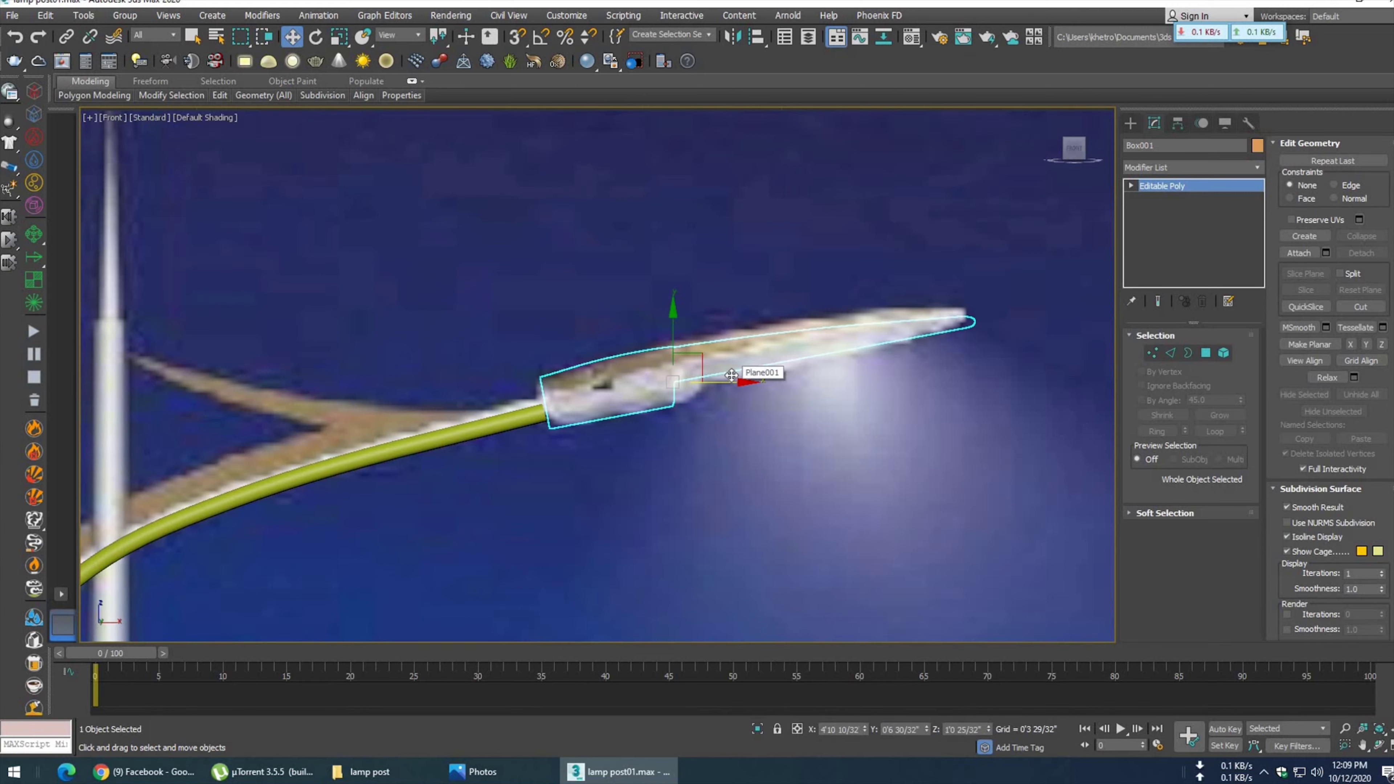
key(e)
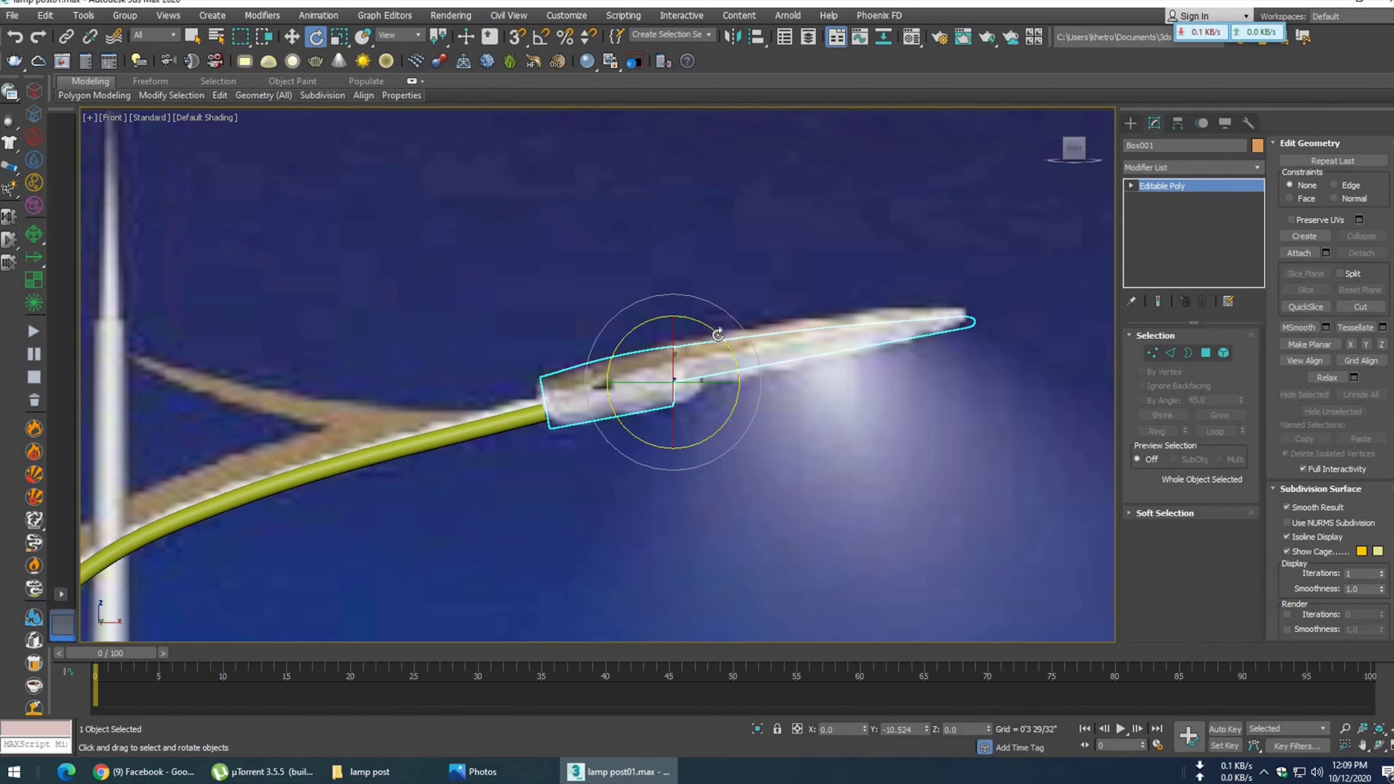
drag(718, 334, 673, 332)
key(w)
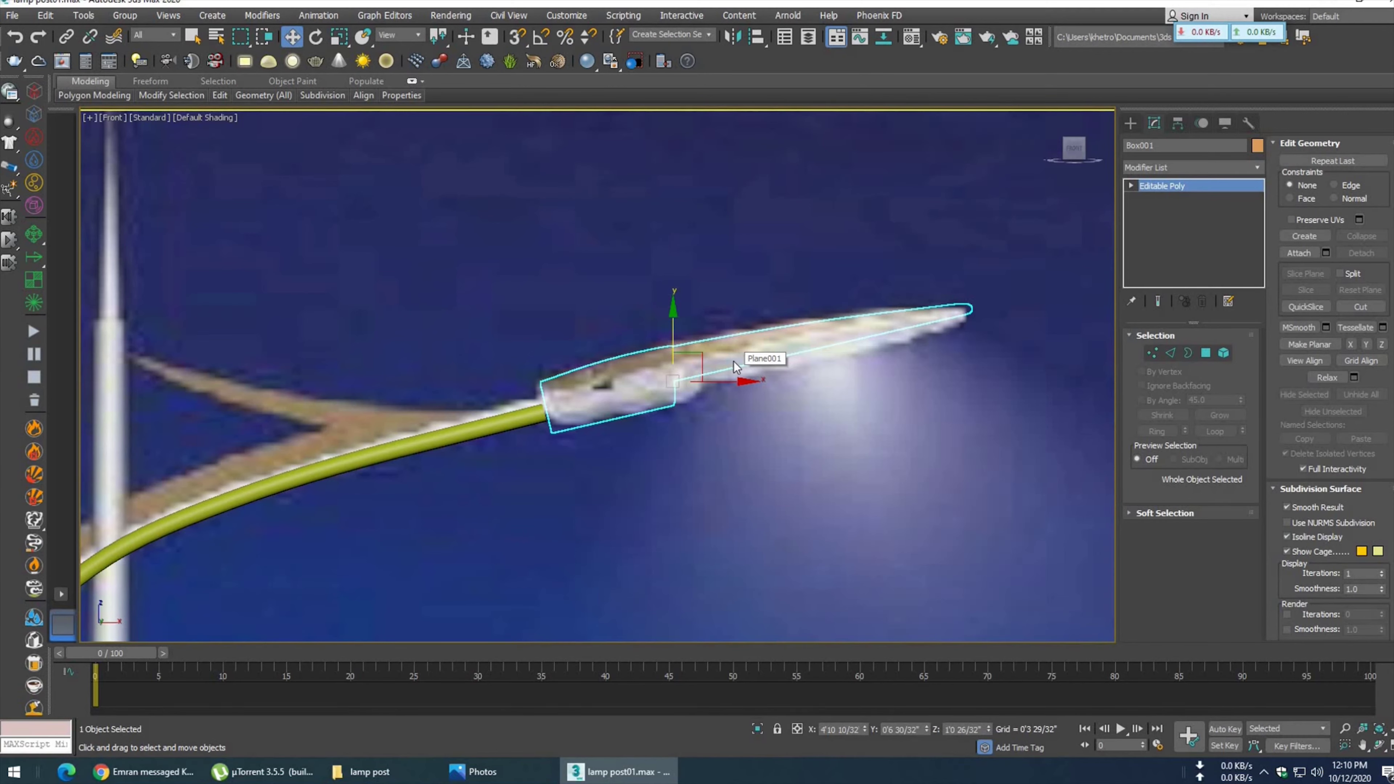
- Select the curved arm spline and, in Top view, move it up onto the lamp head
scroll(711, 424, down, 2)
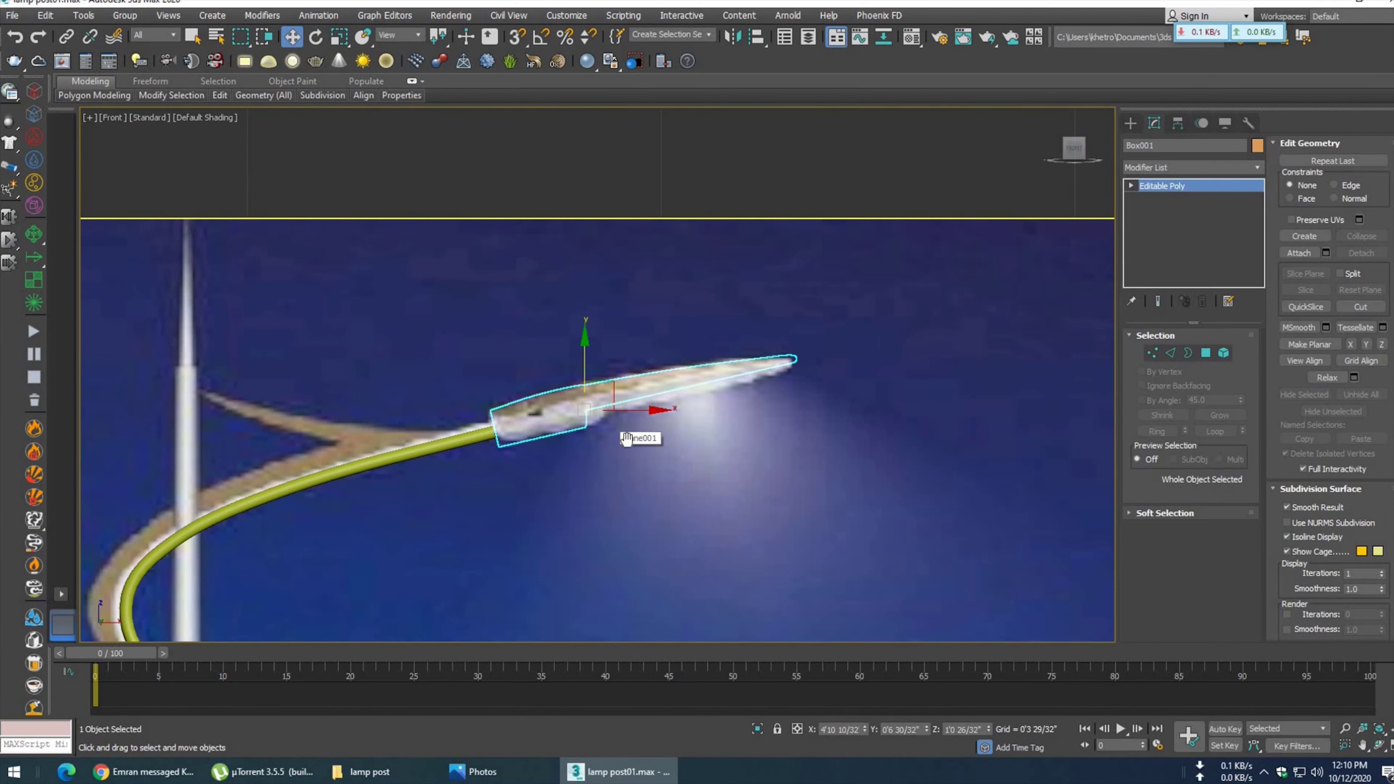
scroll(609, 440, down, 5)
scroll(661, 464, up, 4)
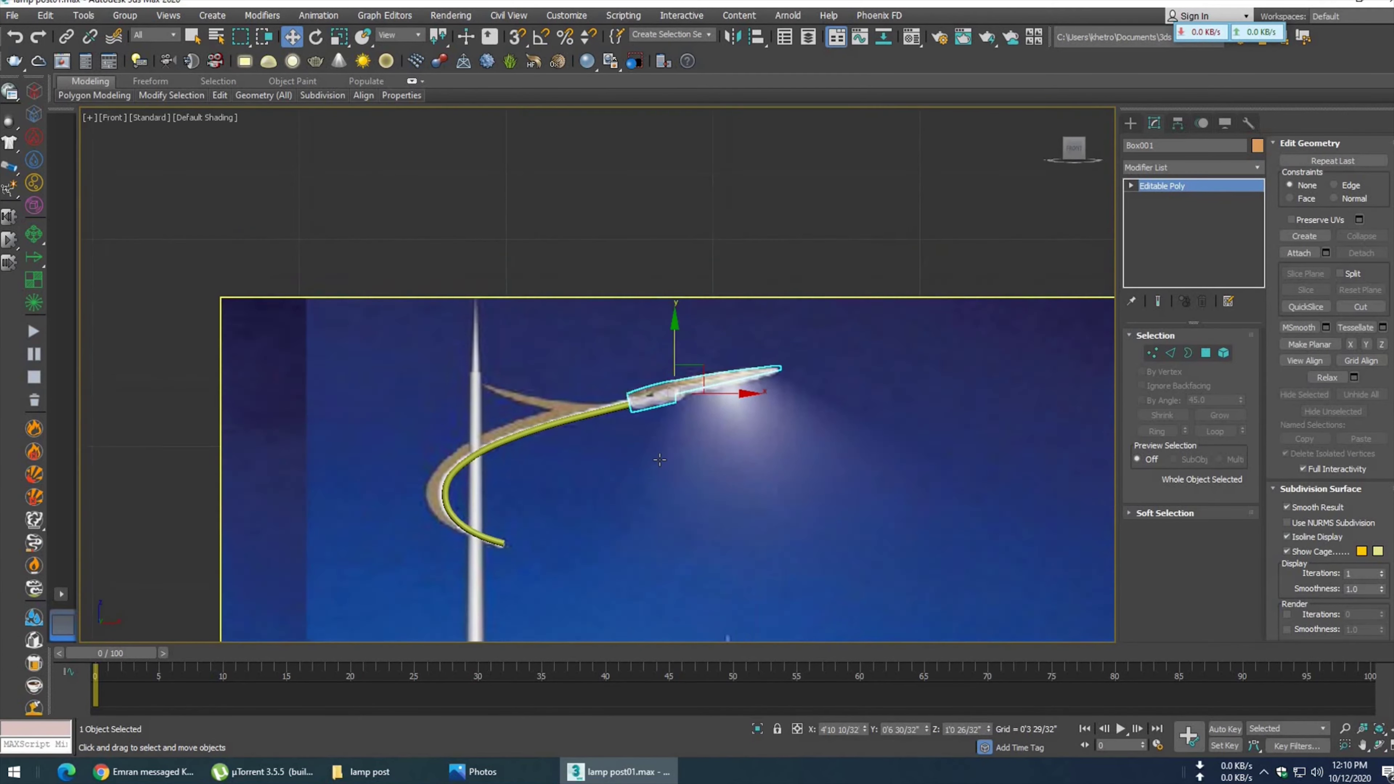
scroll(664, 439, up, 3)
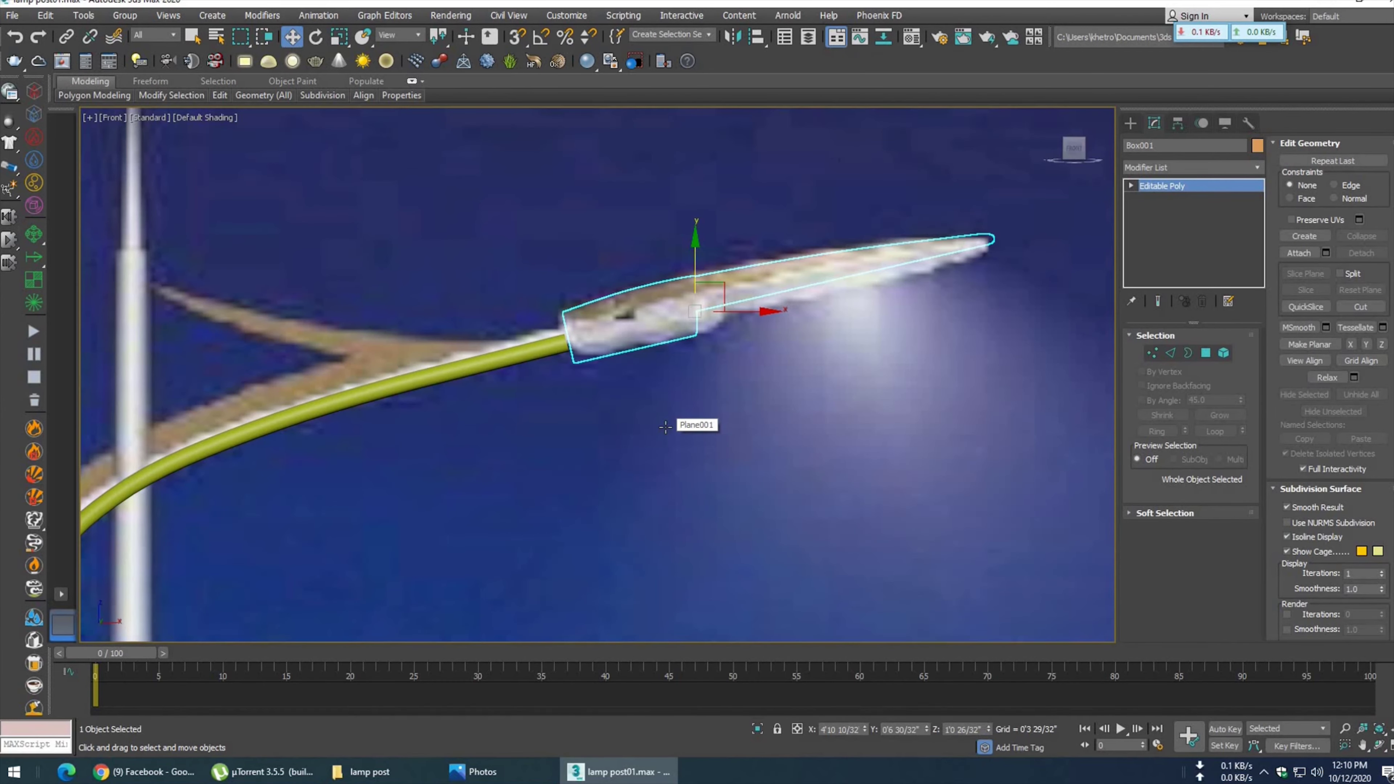
scroll(665, 427, down, 2)
key(p)
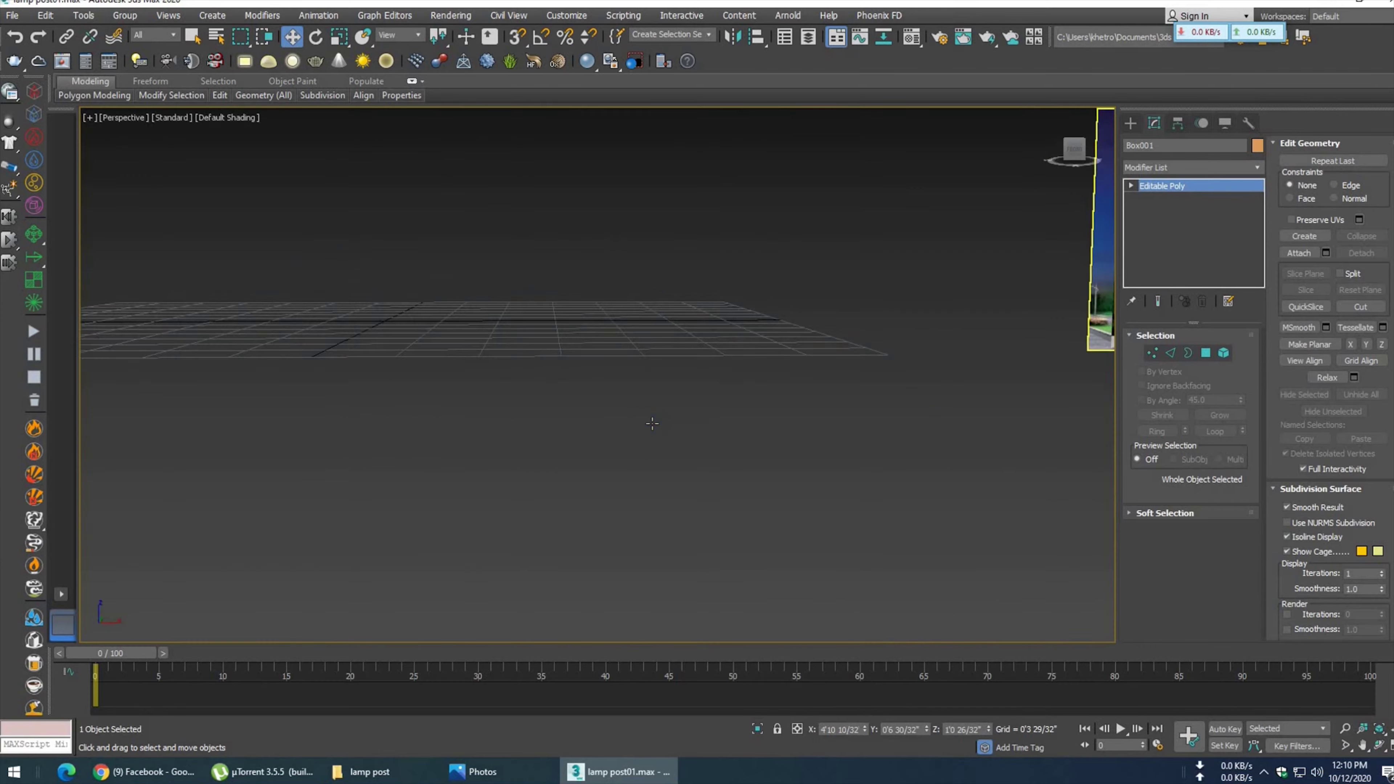
alt+middle_drag(679, 415, 462, 444)
click(648, 242)
key(t)
key(F3)
key(z)
scroll(689, 461, down, 5)
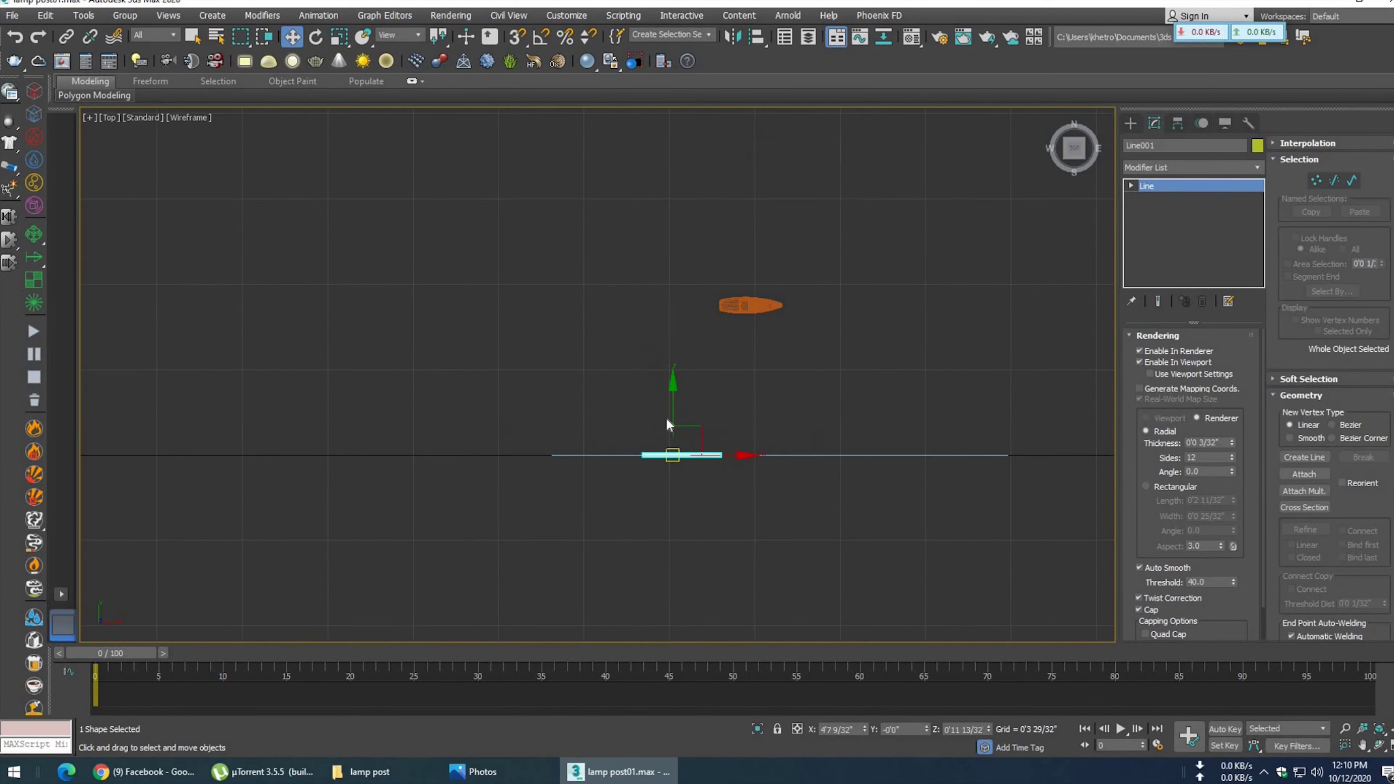
drag(681, 399, 686, 247)
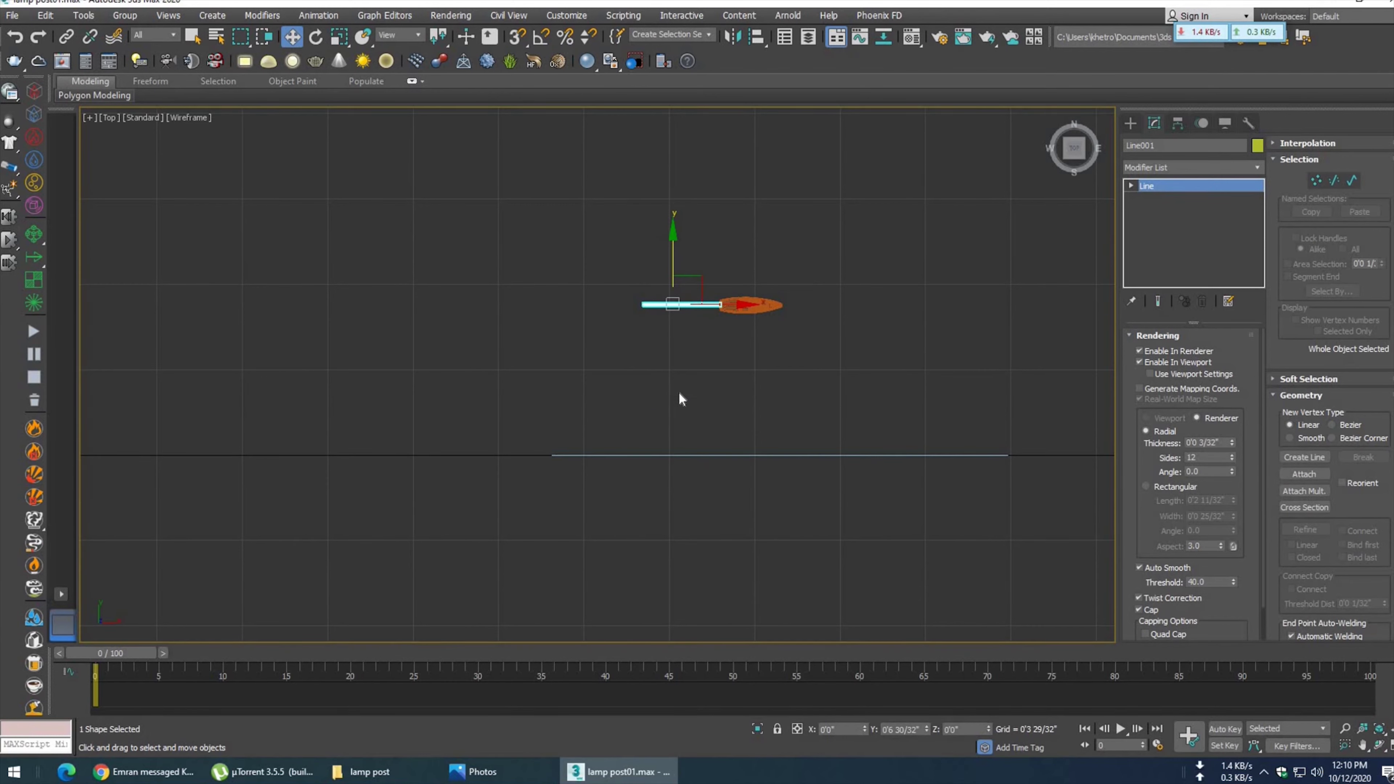
- Check the arm in Perspective, nudge it along X, and slide it to meet the lamp head
key(p)
key(F3)
alt+middle_drag(623, 398, 279, 362)
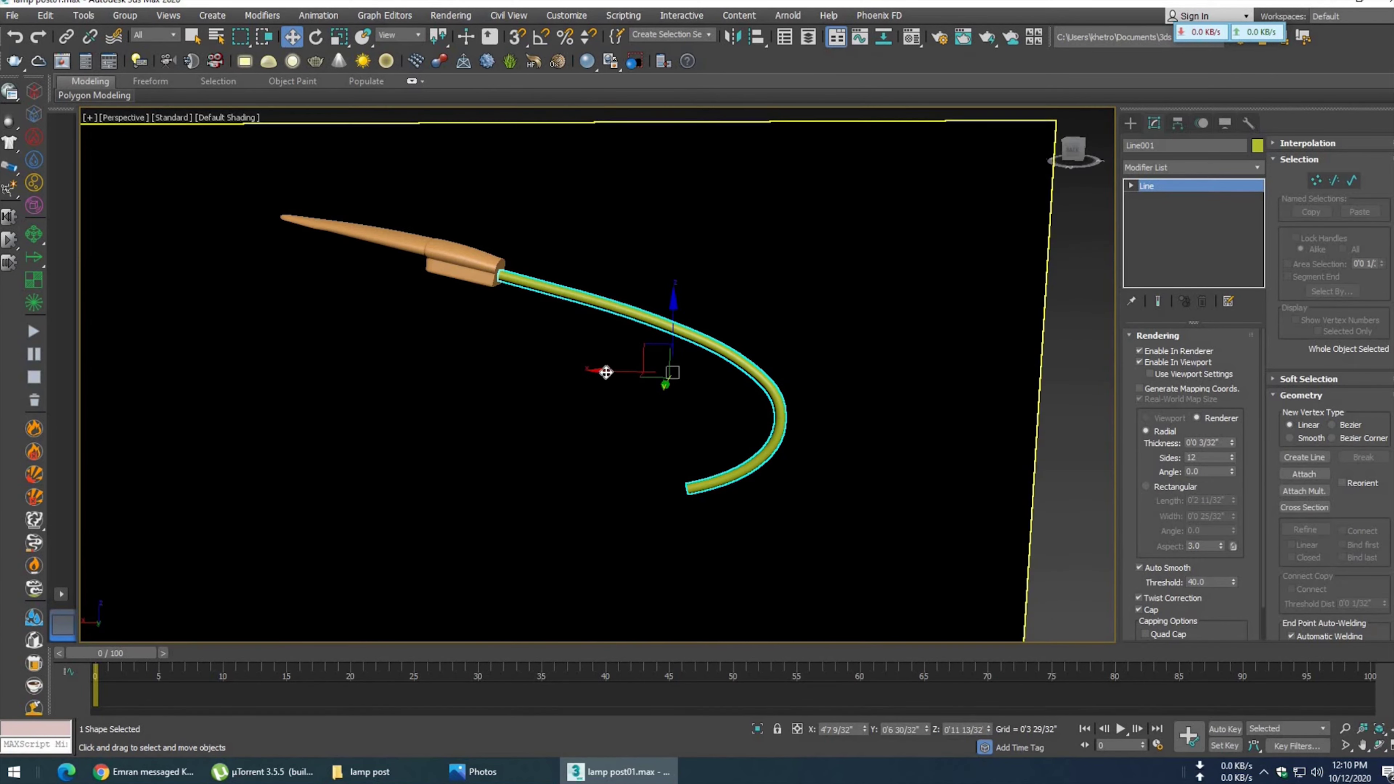
drag(612, 375, 607, 376)
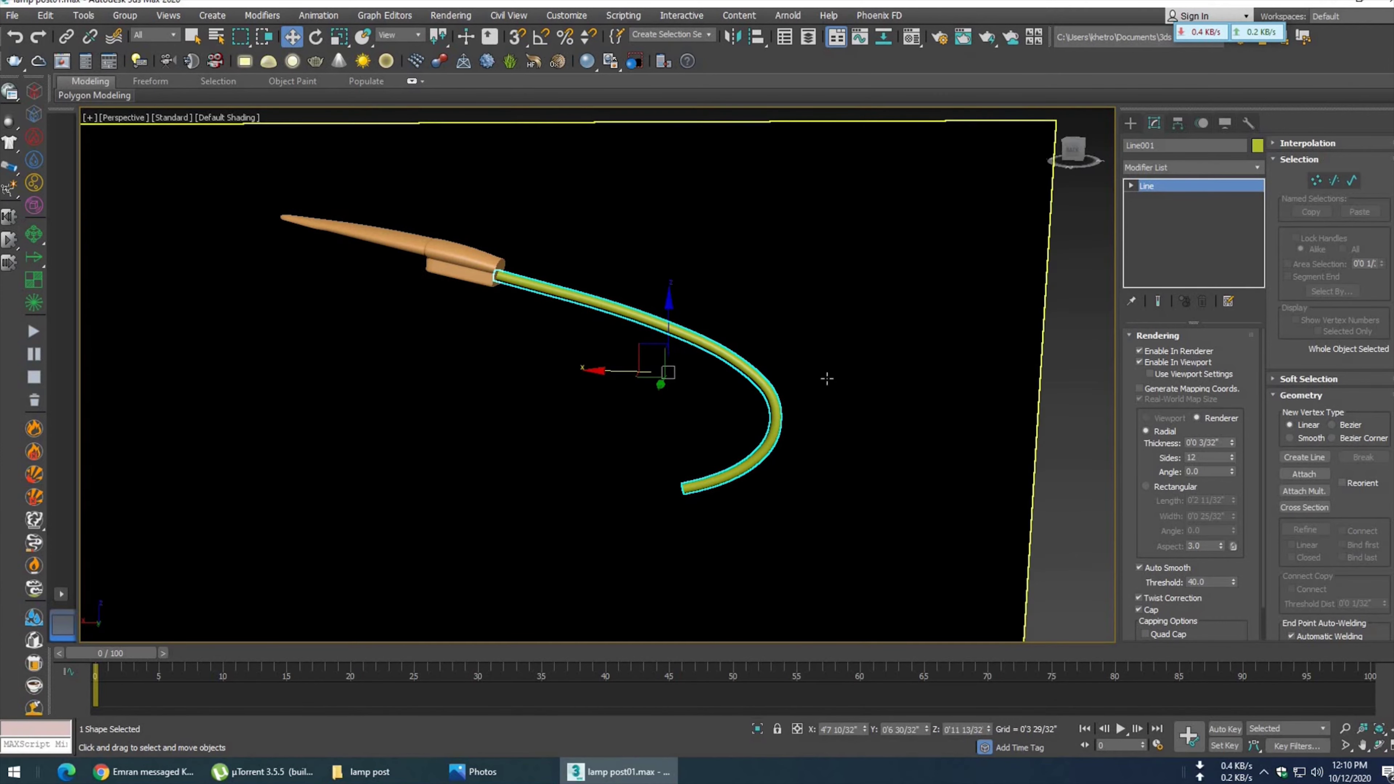
scroll(825, 381, down, 5)
scroll(759, 380, up, 8)
mouse_move(760, 380)
alt+middle_down()
mouse_move(906, 368)
mouse_move(778, 398)
mouse_move(637, 346)
alt+middle_up()
scroll(790, 397, down, 5)
scroll(813, 390, down, 3)
key(t)
scroll(691, 247, up, 5)
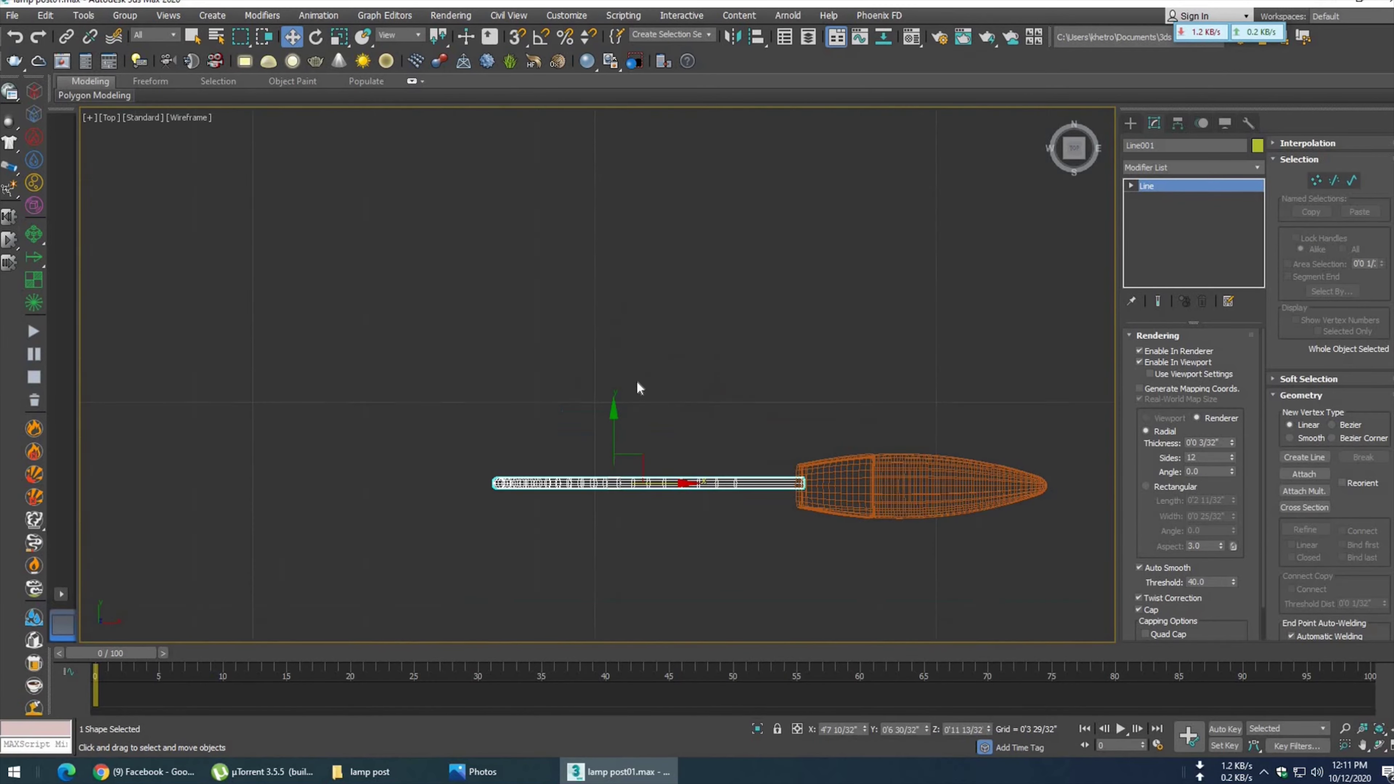
drag(615, 426, 615, 427)
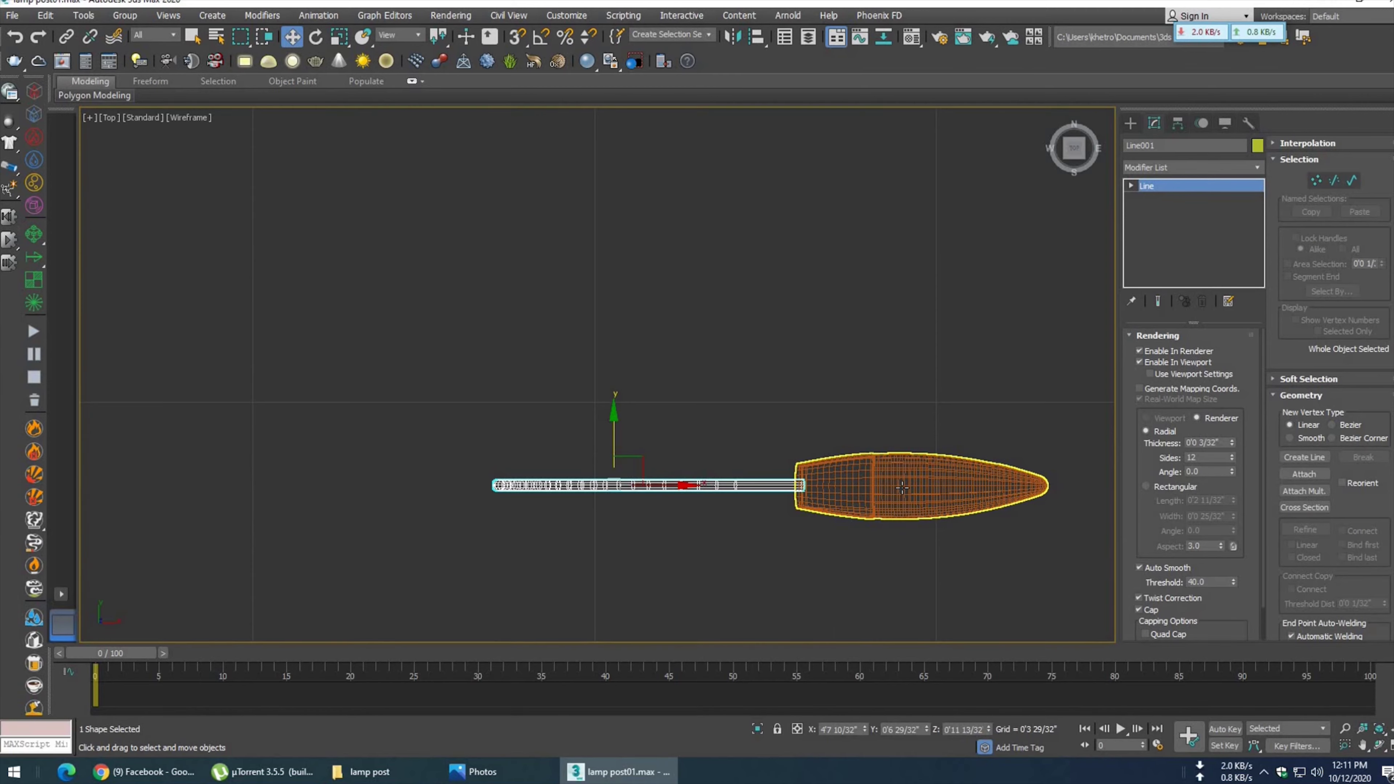
- Select the lamp head and Attach the curved arm to it
key(p)
alt+middle_drag(902, 487, 433, 347)
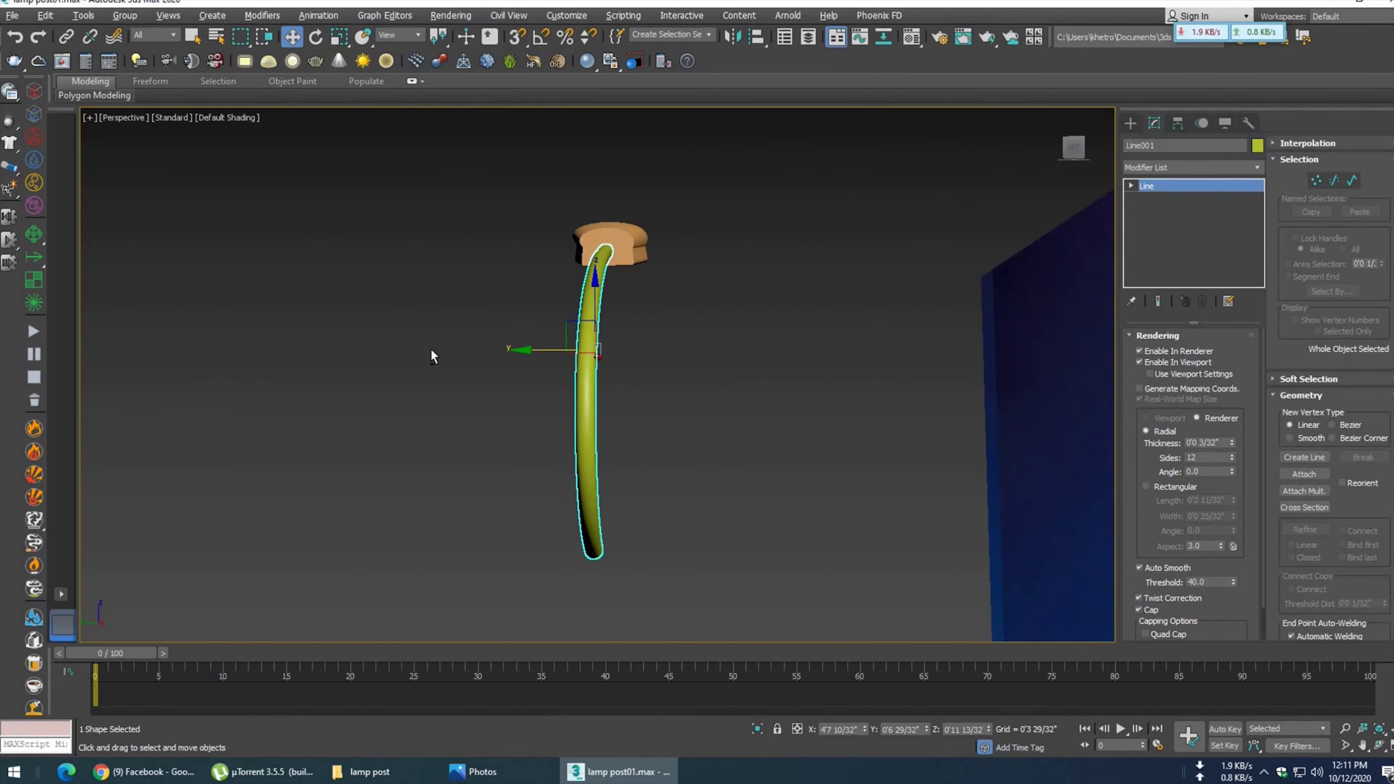
click(611, 244)
click(590, 395)
click(708, 338)
key(F4)
scroll(708, 339, down, 10)
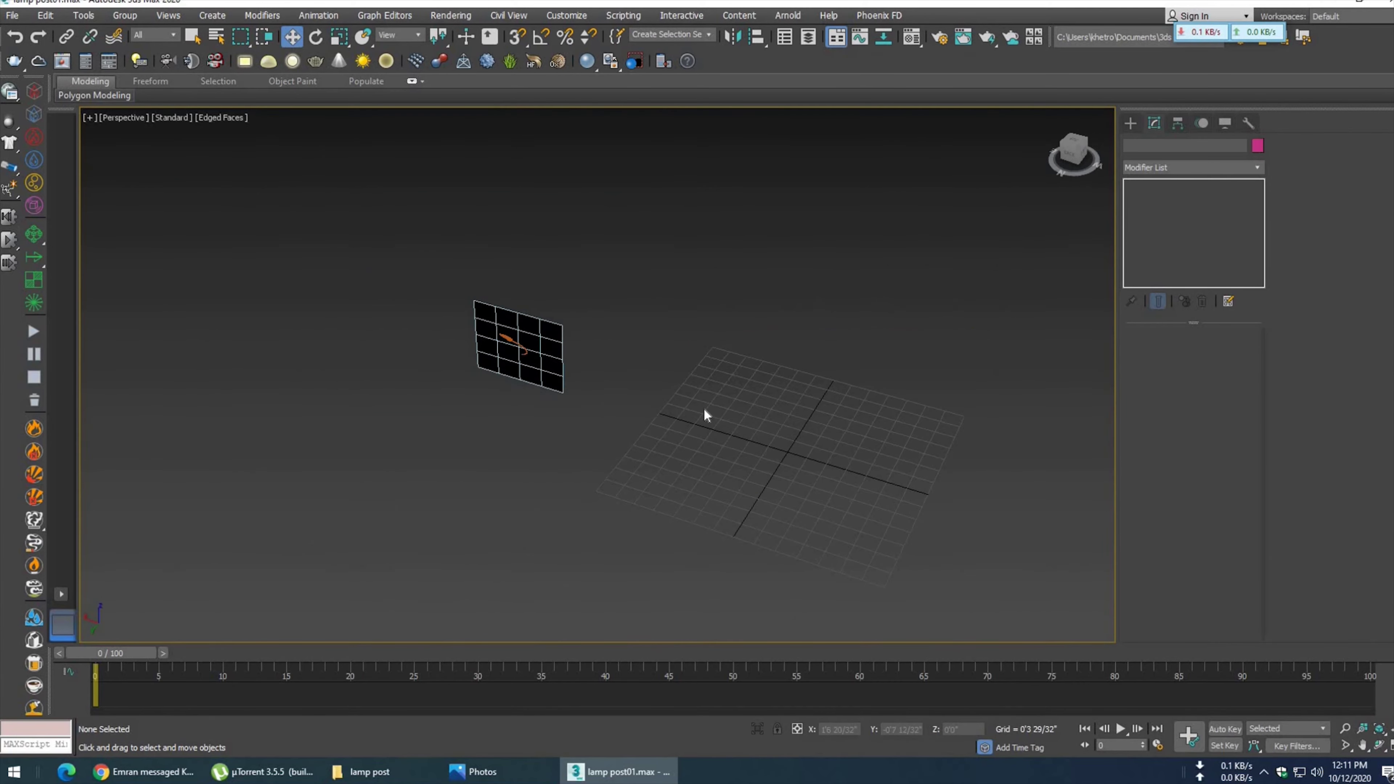
- Select the combined lamp arm object and zoom in on the lamp head in Perspective
click(513, 341)
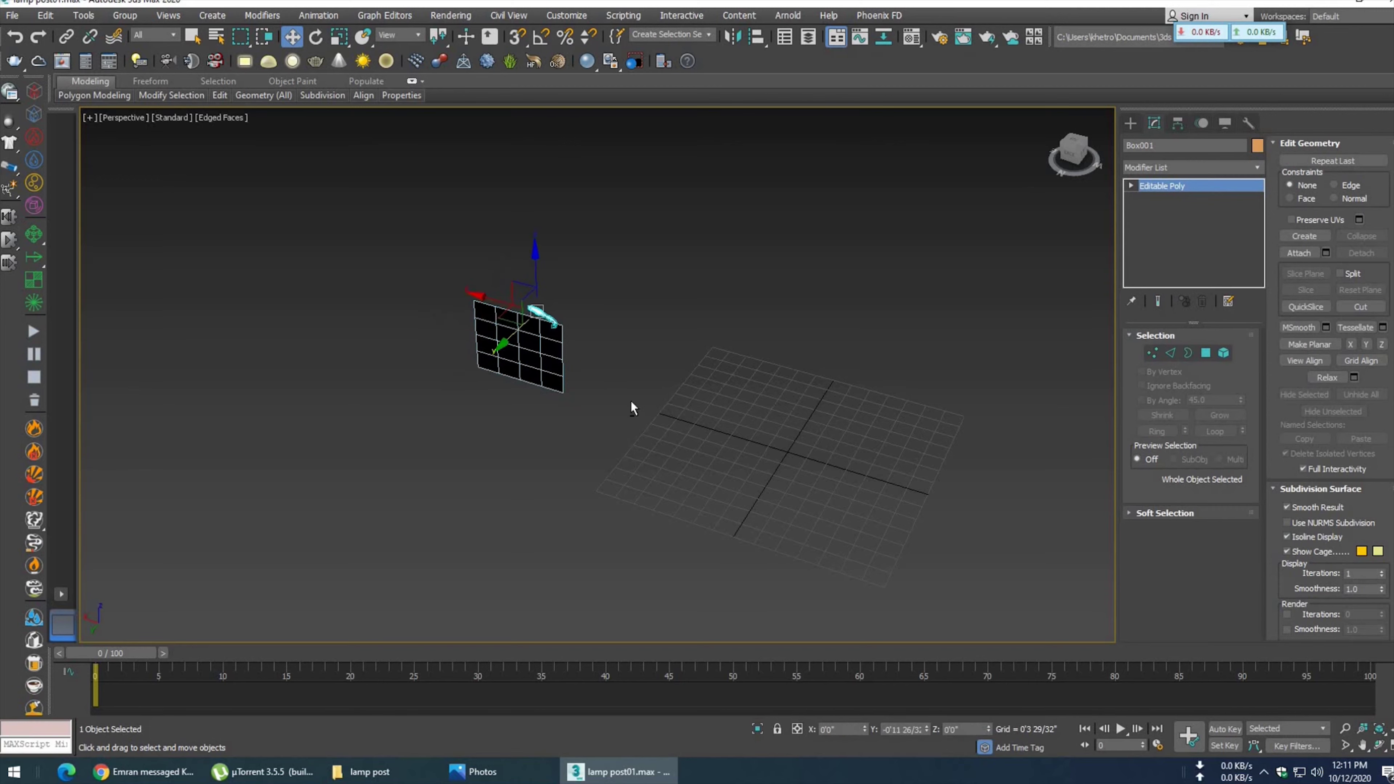
key(z)
key(f)
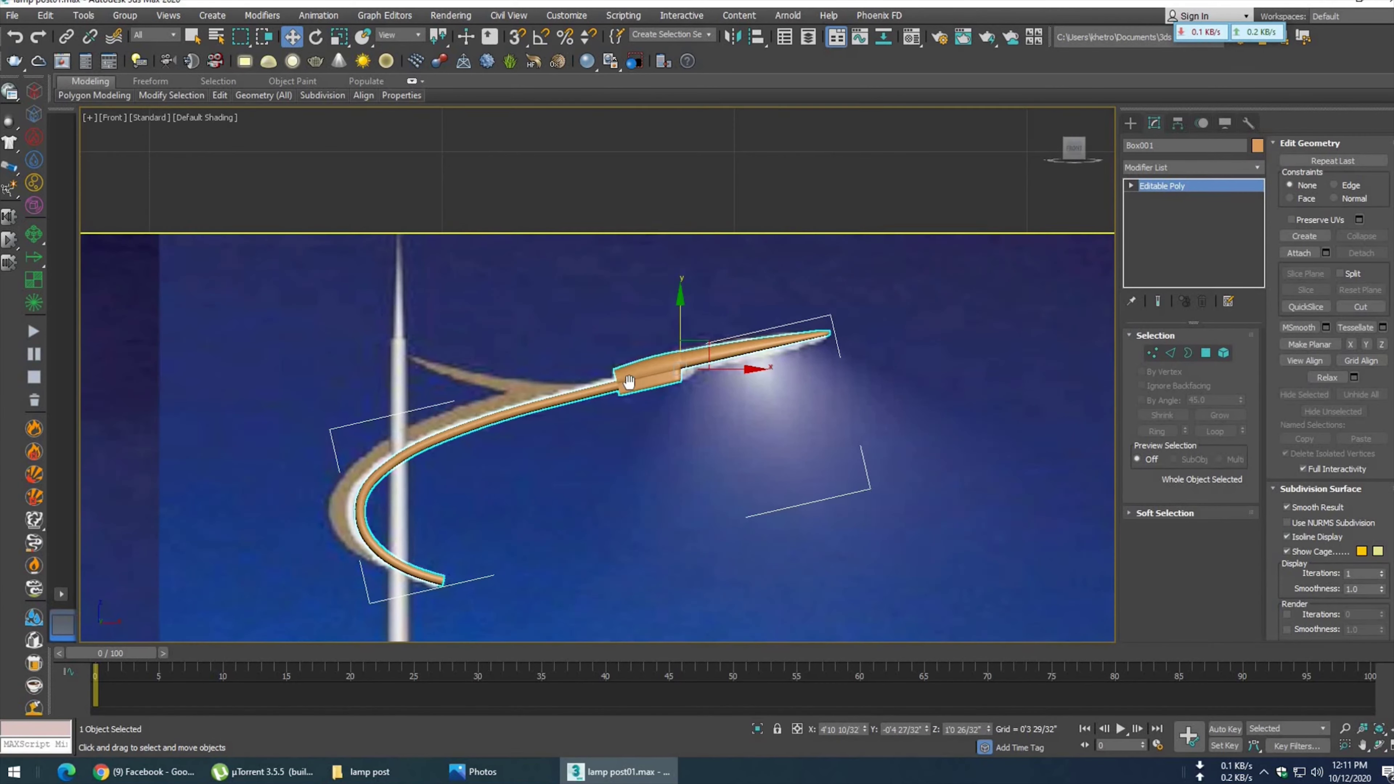
scroll(623, 389, up, 3)
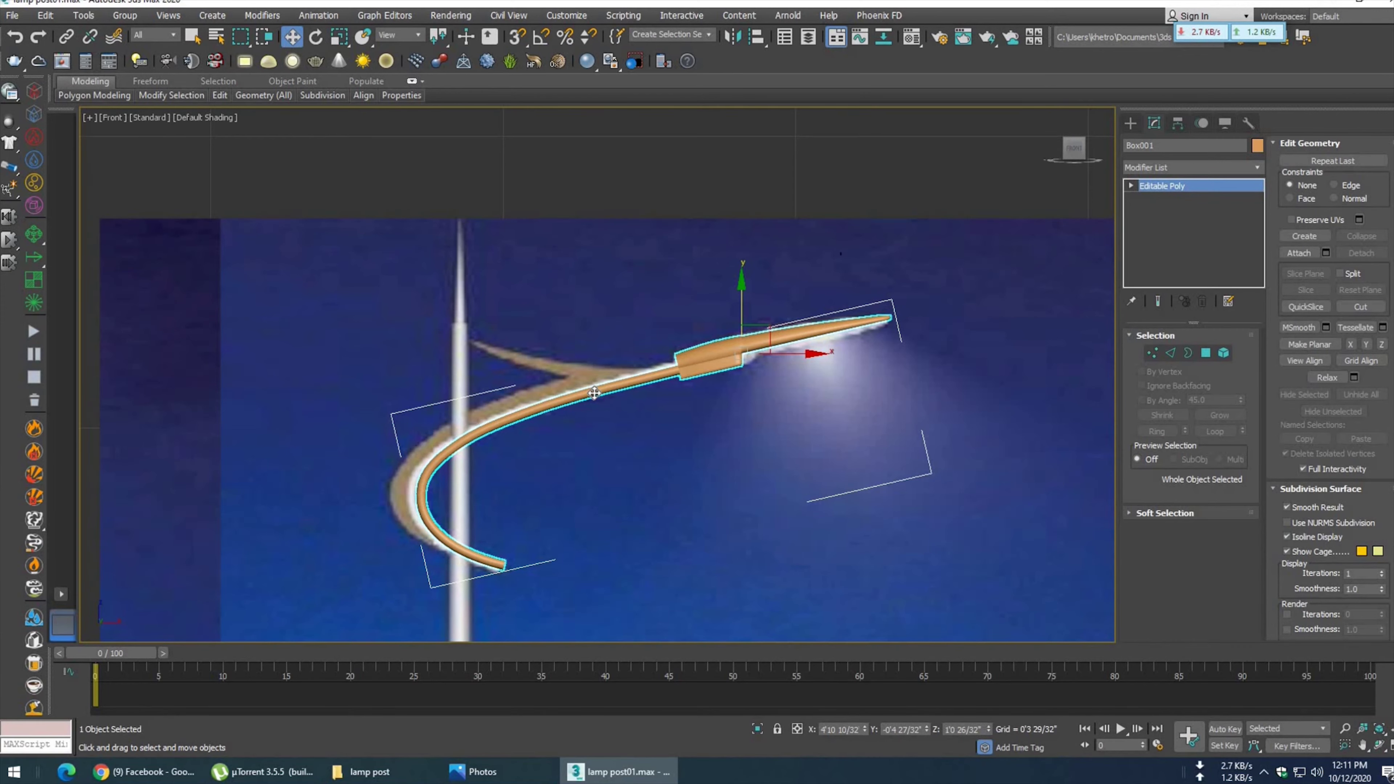
key(p)
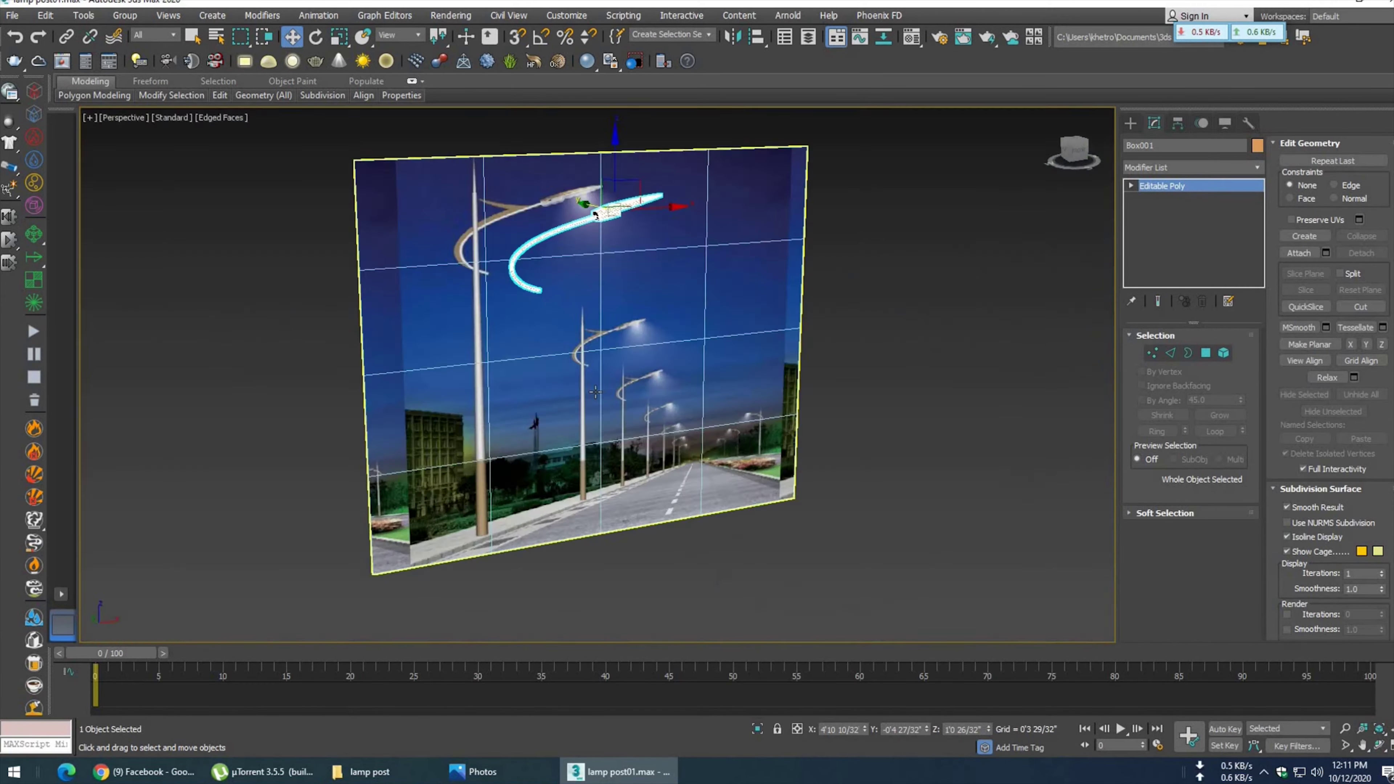
key(z)
alt+middle_drag(709, 411, 591, 352)
scroll(591, 352, up, 3)
scroll(619, 390, up, 3)
scroll(615, 389, up, 2)
- At Element level, select the curved arm element and orbit to inspect it
click(1224, 353)
click(613, 333)
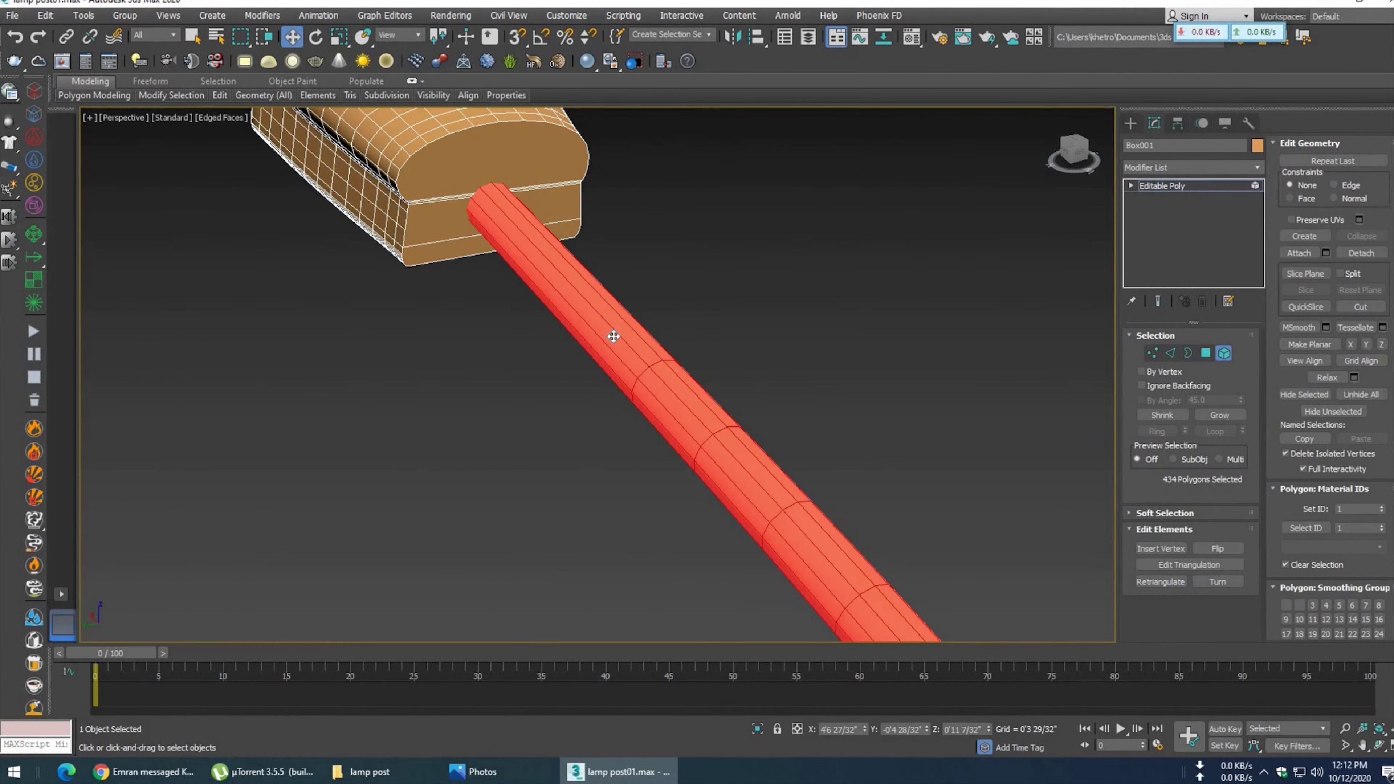
scroll(615, 338, down, 2)
scroll(616, 343, down, 3)
drag(637, 306, 634, 307)
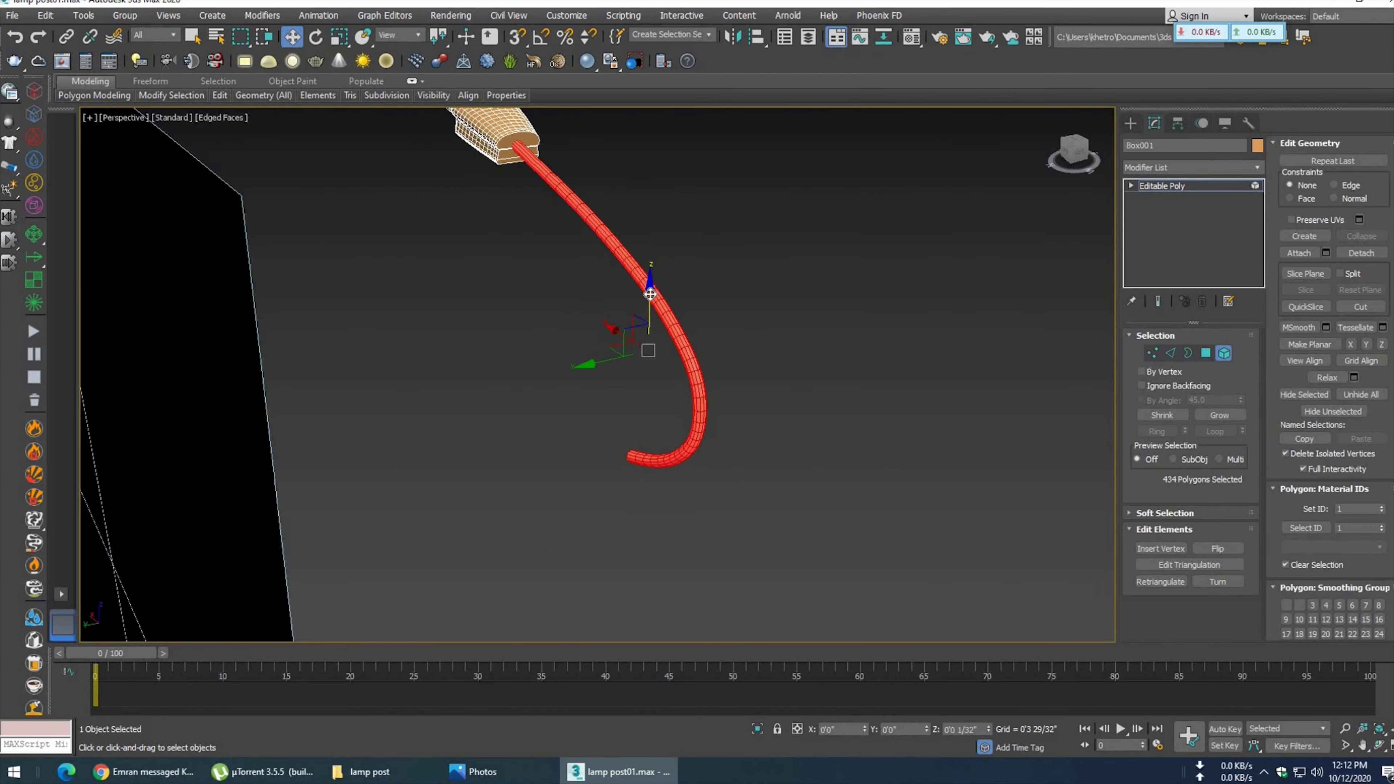
mouse_move(634, 307)
alt+middle_down()
mouse_move(580, 310)
mouse_move(510, 287)
mouse_move(594, 295)
alt+middle_up()
mouse_move(725, 296)
alt+middle_down()
mouse_move(649, 286)
mouse_move(654, 308)
mouse_move(764, 333)
mouse_move(830, 298)
mouse_move(807, 296)
mouse_move(854, 319)
alt+middle_up()
scroll(675, 289, down, 5)
alt+middle_drag(675, 289, 681, 311)
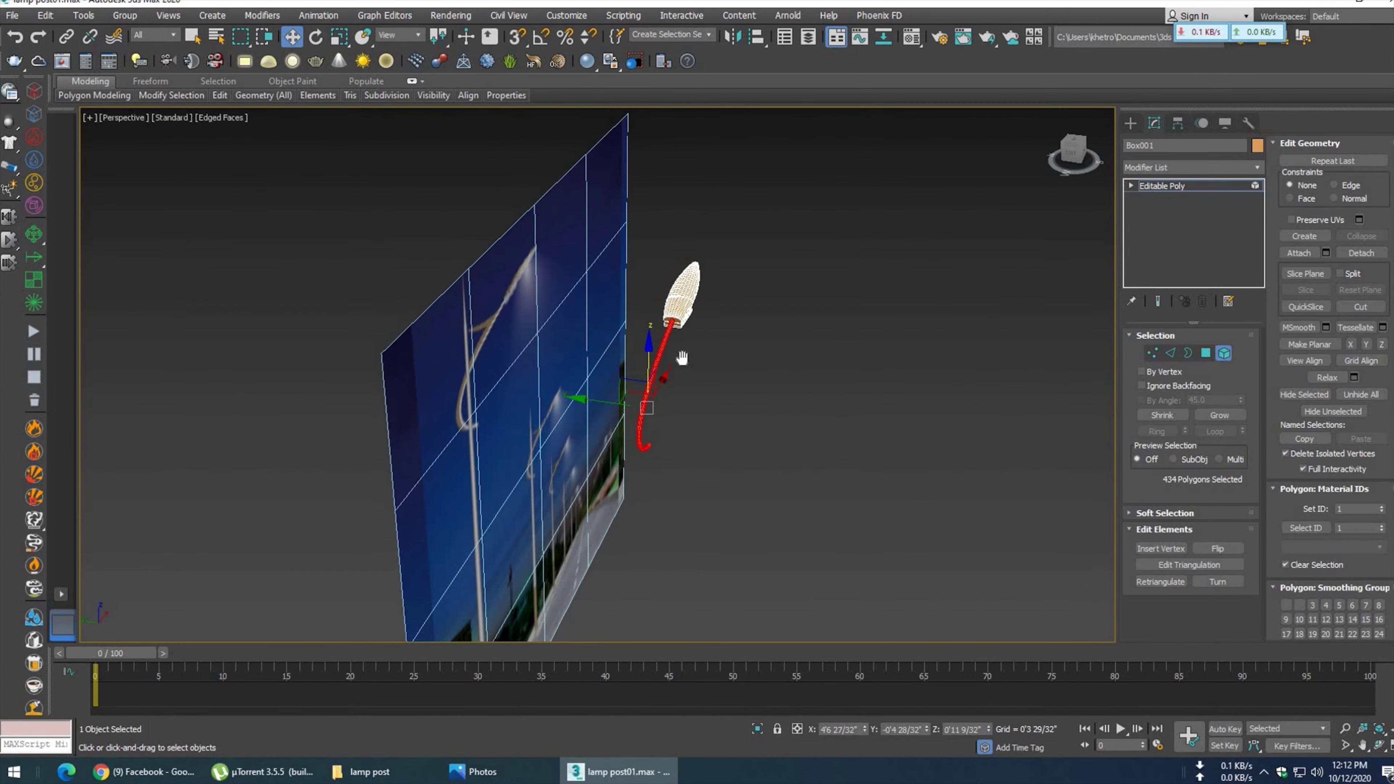
scroll(681, 311, up, 3)
key(F4)
- Select the lamp head element and Detach it as its own object
mouse_move(679, 333)
alt+middle_down()
mouse_move(492, 286)
mouse_move(487, 249)
mouse_move(578, 255)
mouse_move(666, 367)
mouse_move(679, 334)
mouse_move(719, 320)
alt+middle_up()
scroll(719, 320, up, 4)
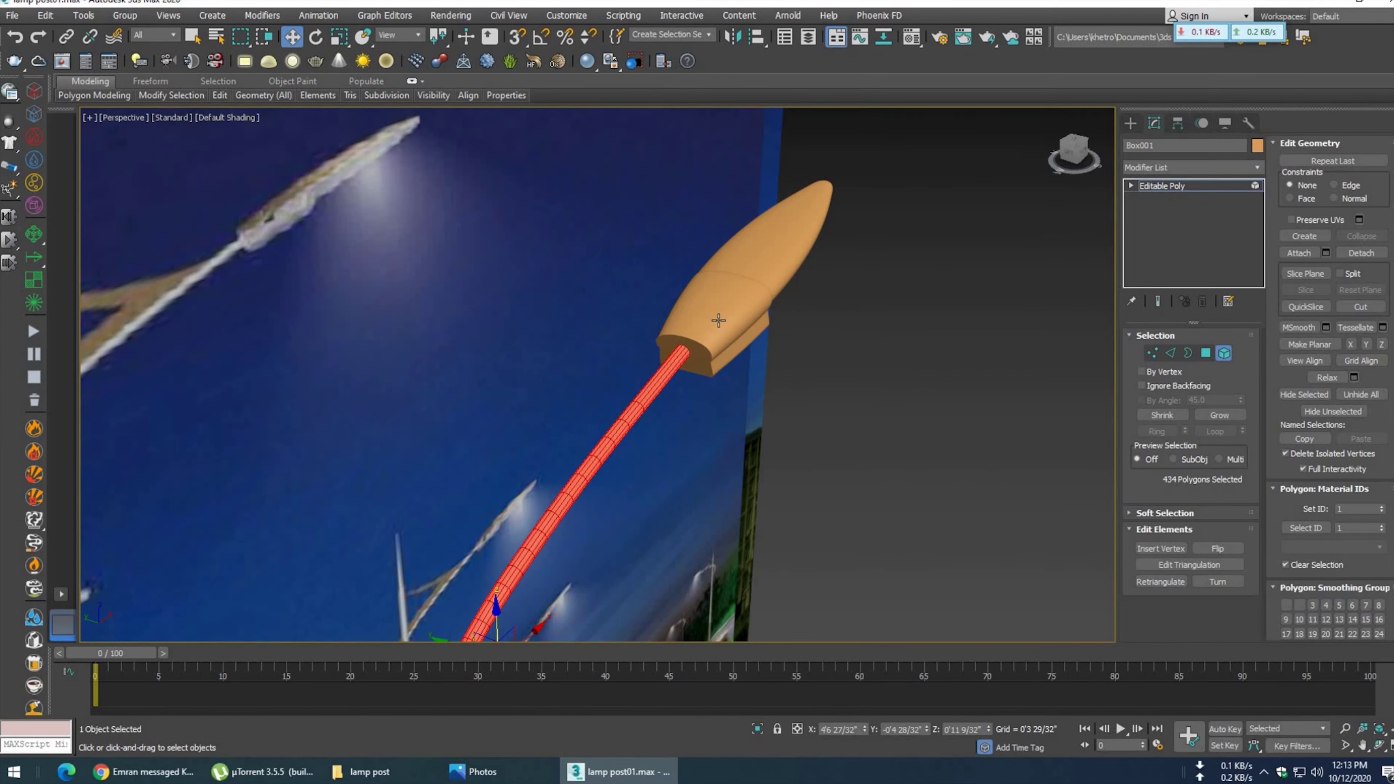
mouse_move(755, 346)
alt+middle_down()
mouse_move(573, 274)
mouse_move(550, 216)
mouse_move(535, 262)
mouse_move(424, 250)
alt+middle_up()
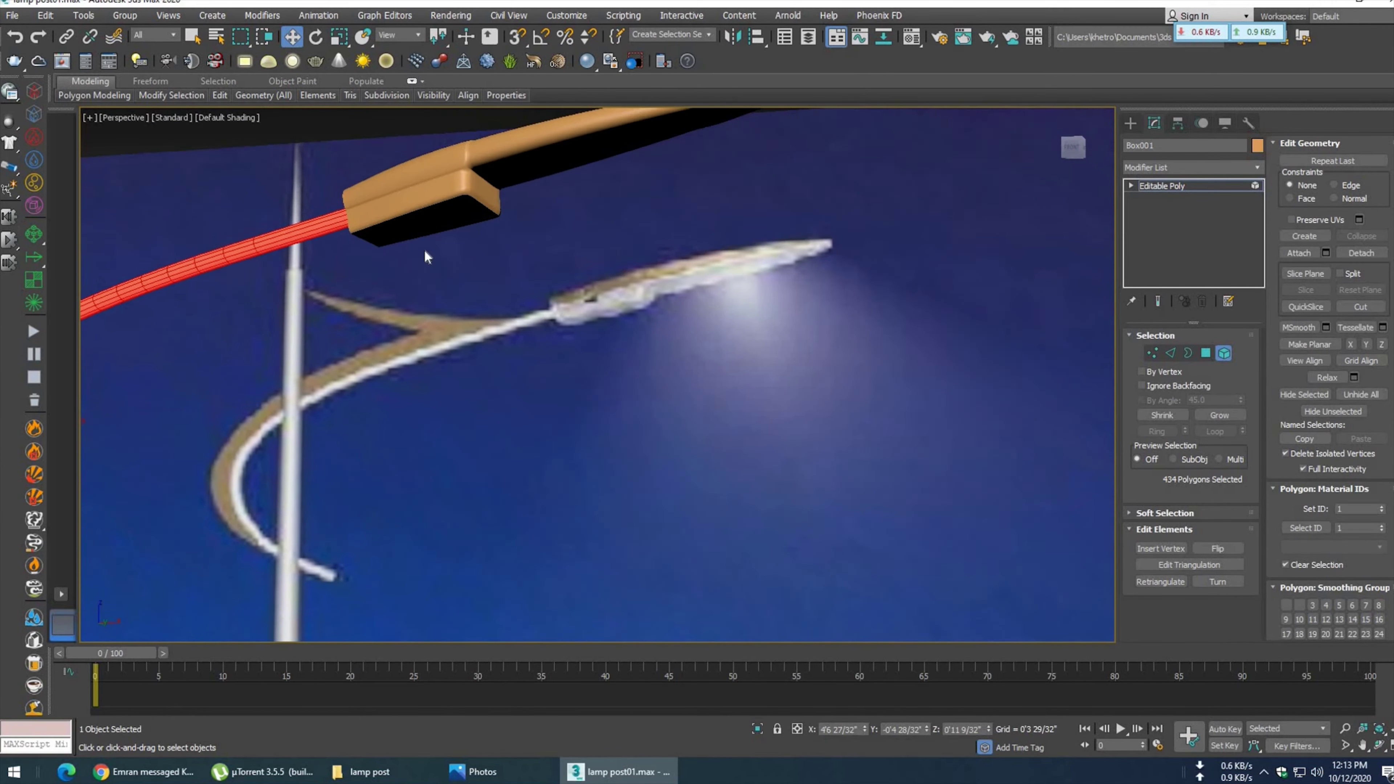
click(444, 207)
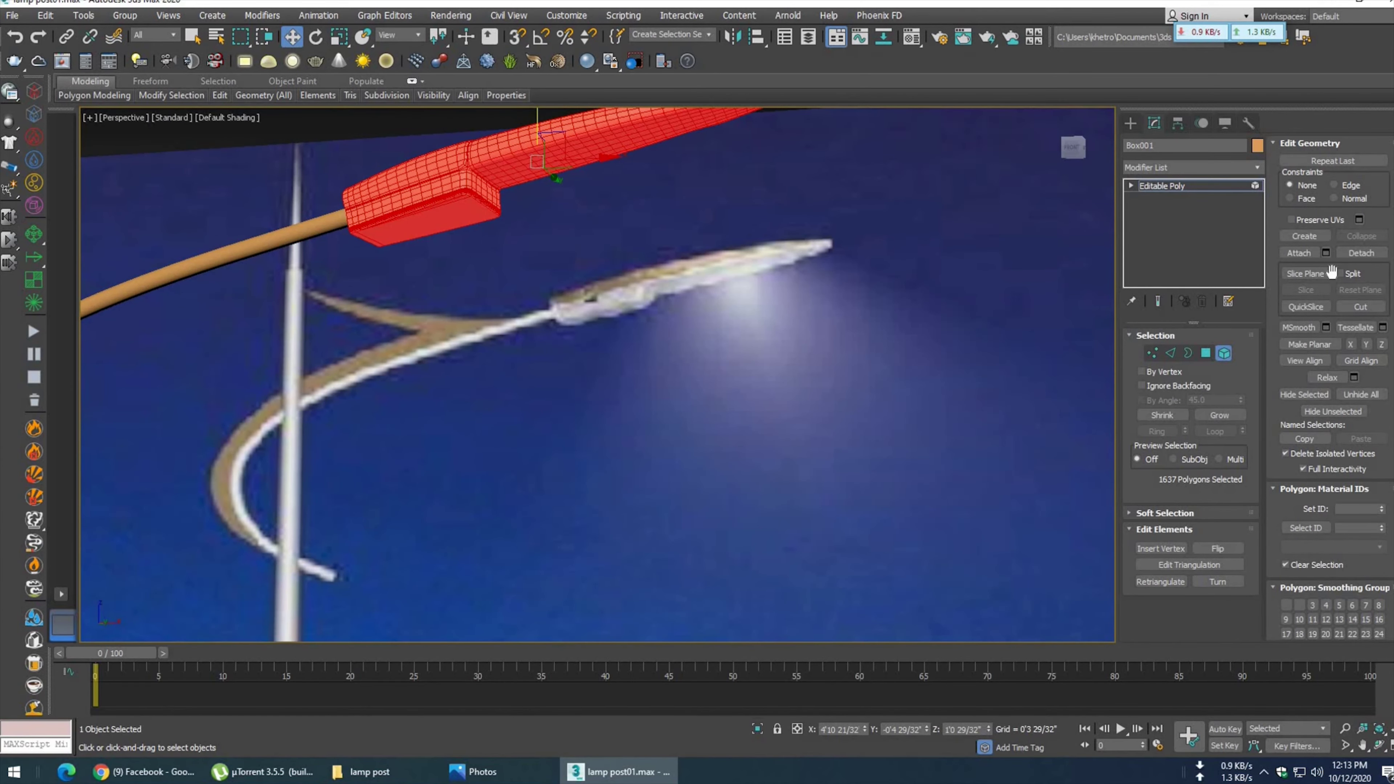
click(1350, 254)
key(Return)
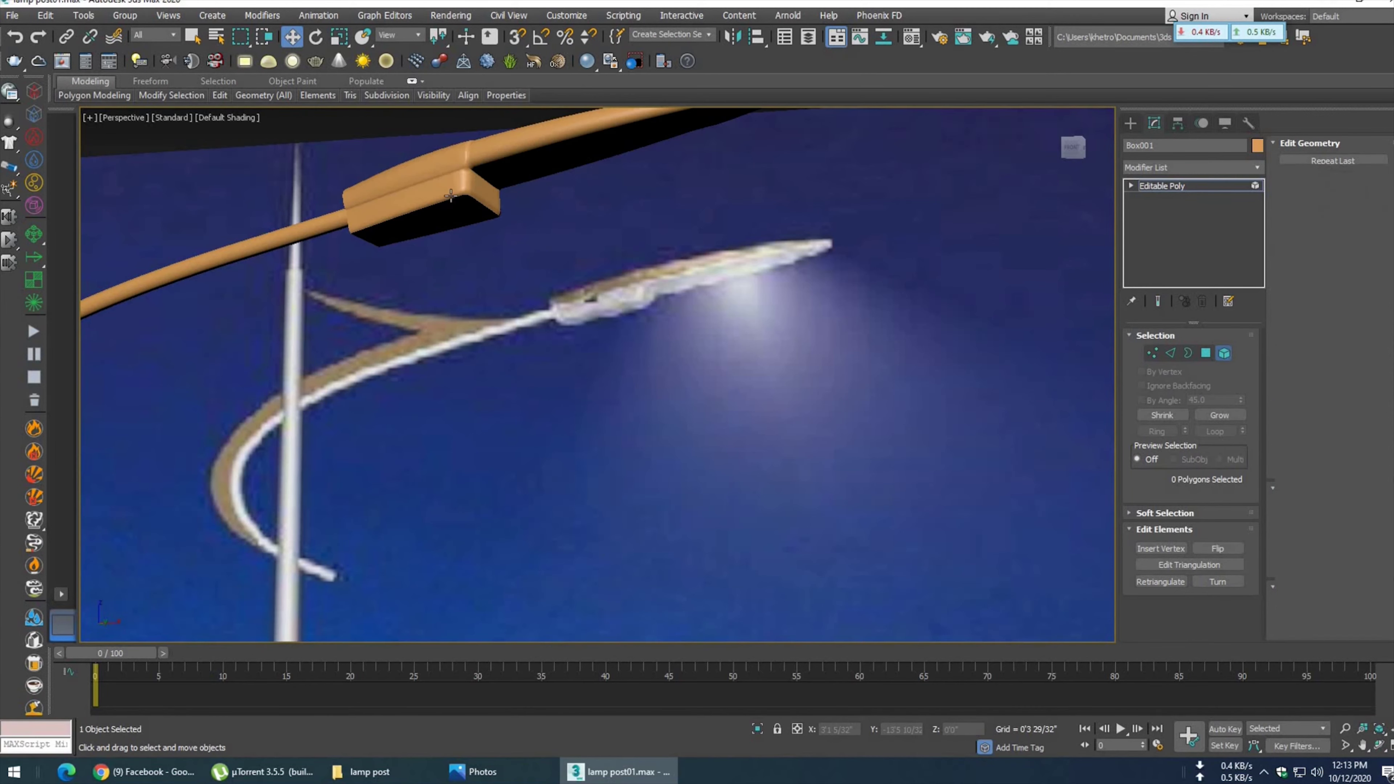
- Add an FFD 3x3x3 modifier, delete it, and add FFD 4x4x4 instead
click(1191, 167)
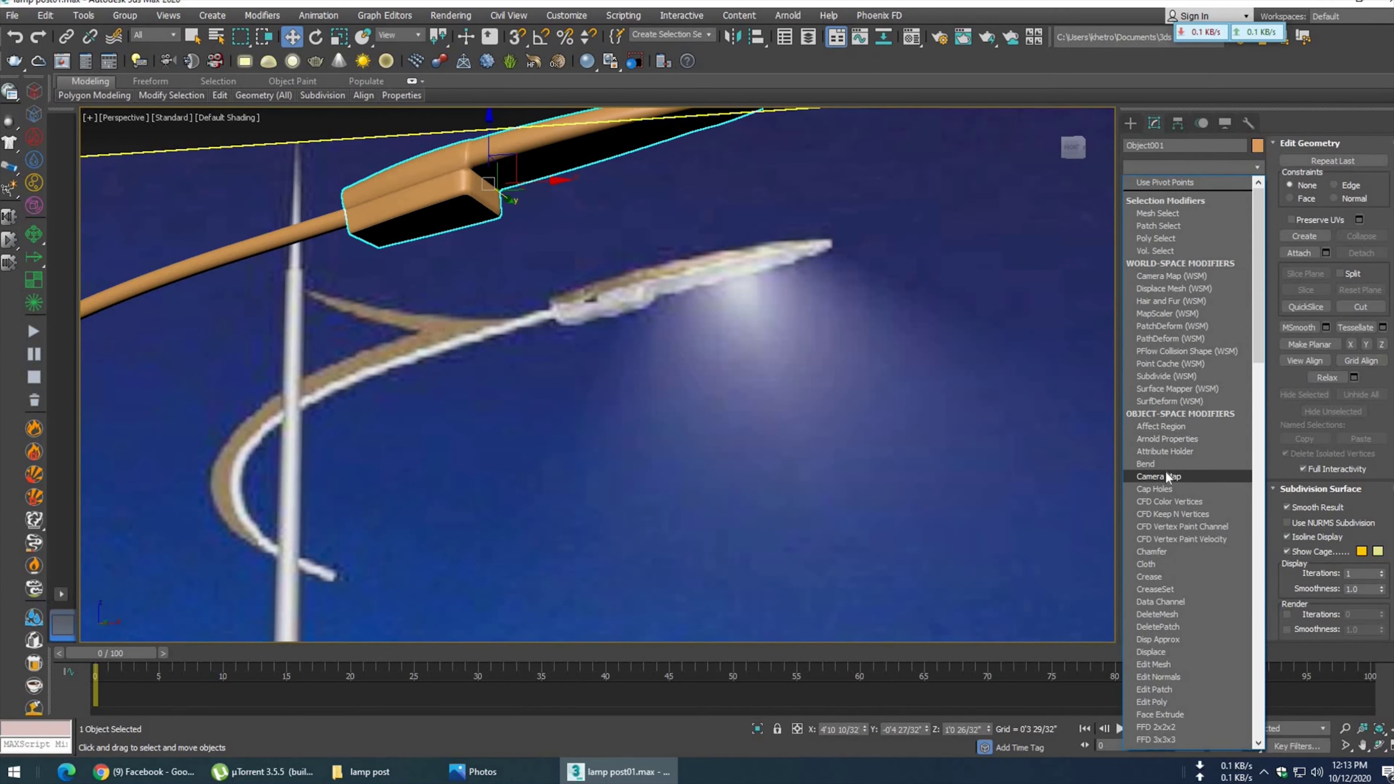
key(f)
click(1158, 207)
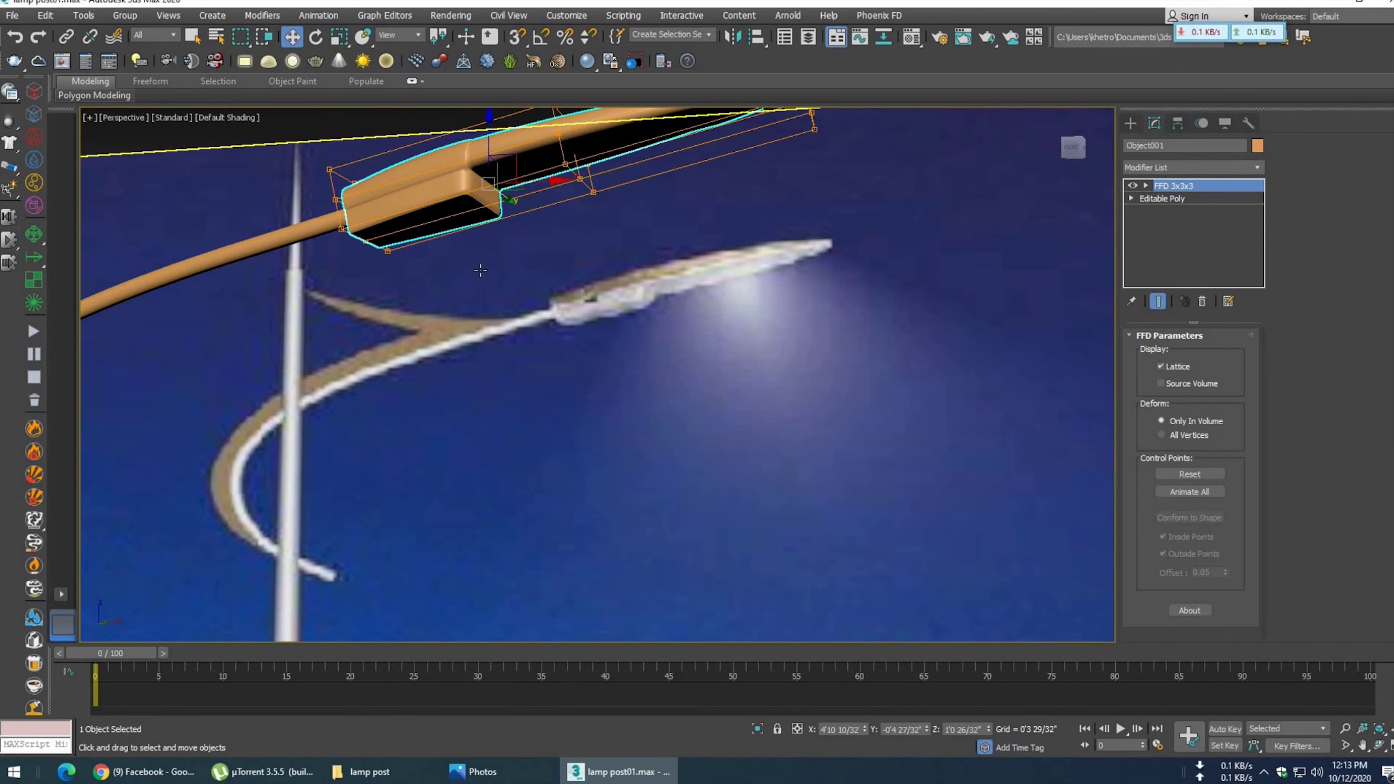
right_click(1176, 187)
click(1192, 213)
click(1191, 167)
scroll(1180, 376, down, 5)
click(1158, 221)
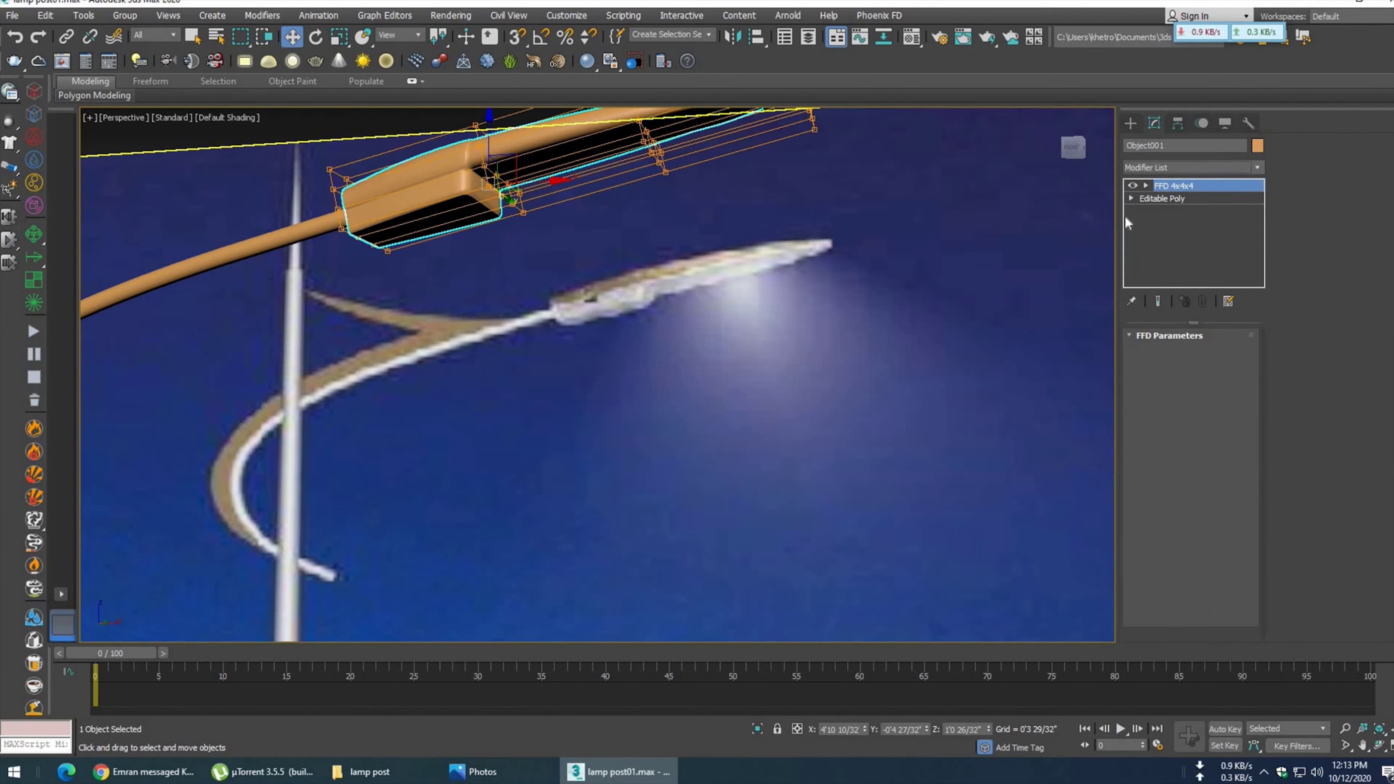
- Inspect the FFD 4x4x4 lattice around the lamp head in Left, Top and Perspective views
mouse_move(632, 332)
middle_down()
mouse_move(718, 400)
mouse_move(786, 360)
mouse_move(720, 406)
middle_up()
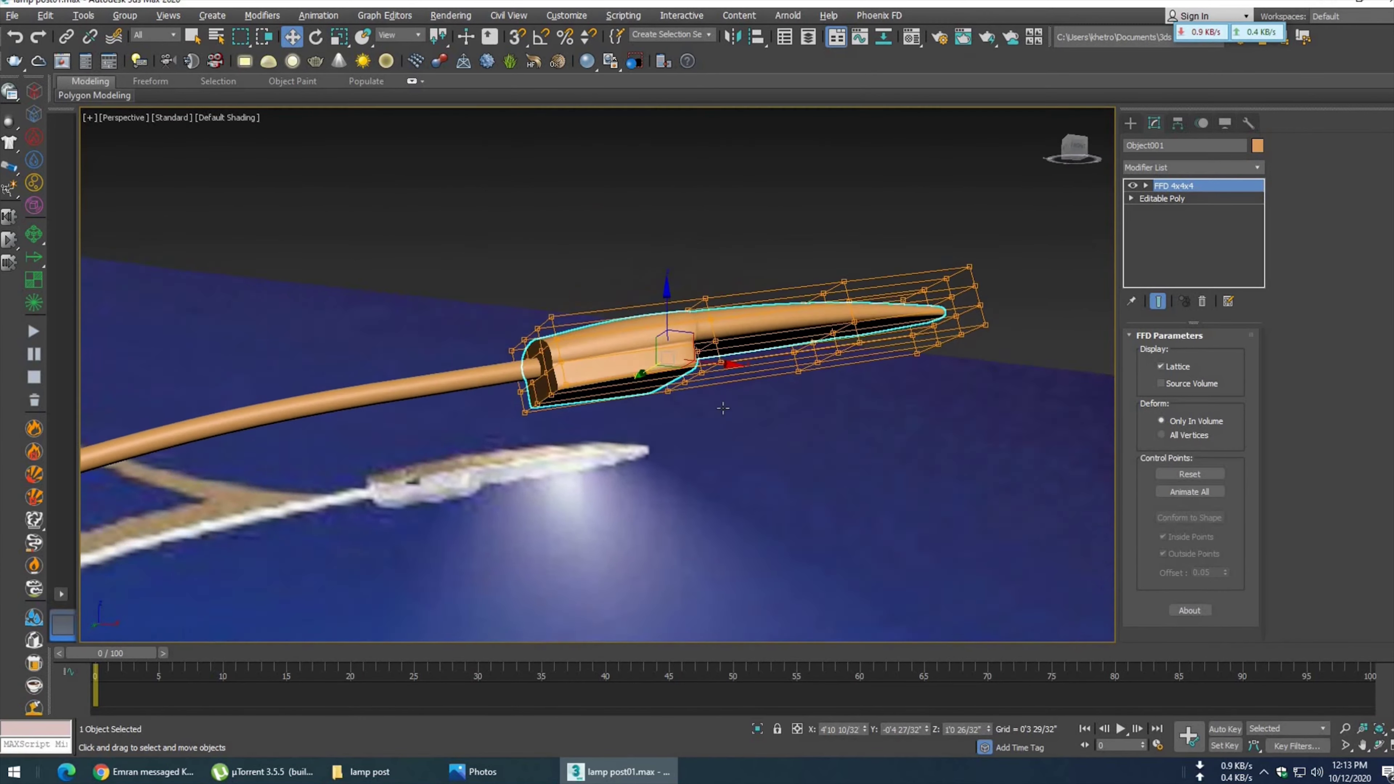
key(l)
key(z)
middle_drag(710, 386, 716, 296)
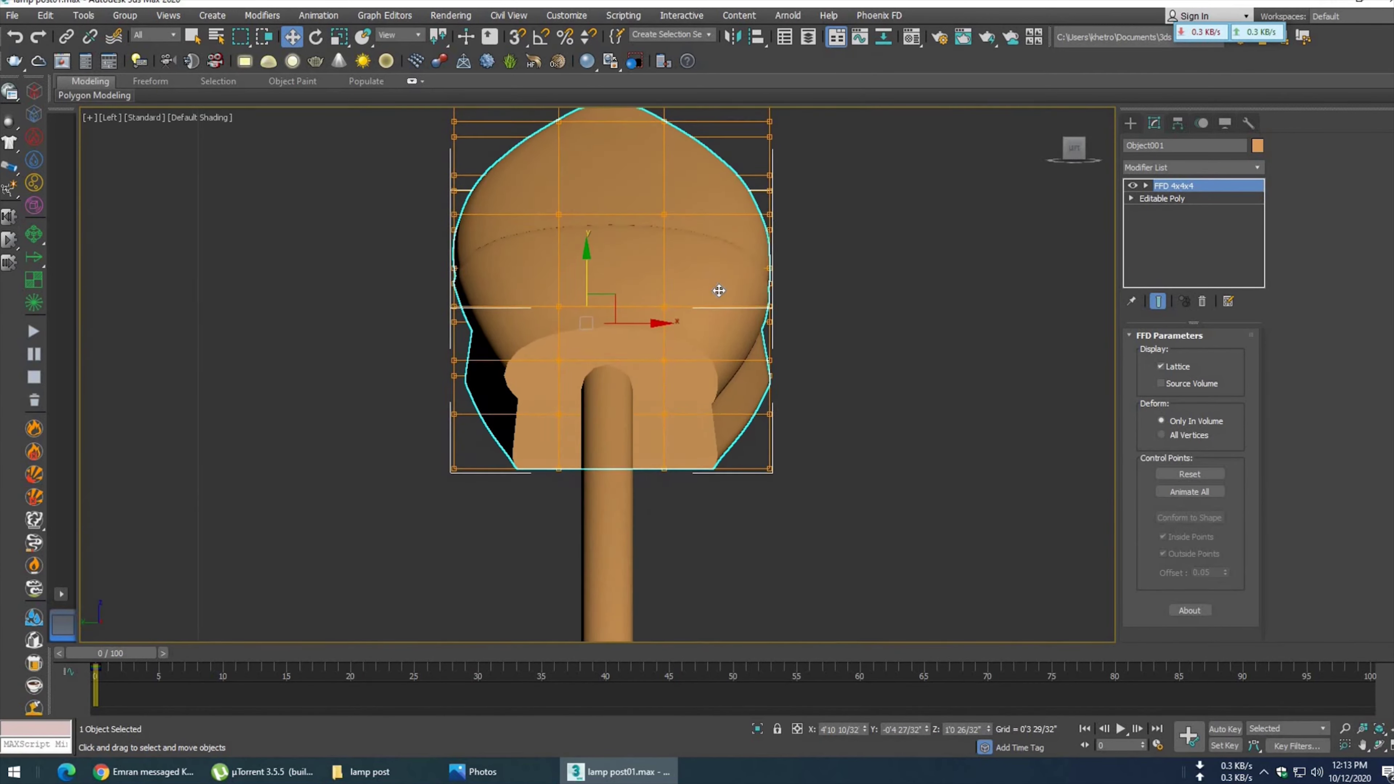
scroll(715, 296, down, 4)
scroll(722, 302, down, 2)
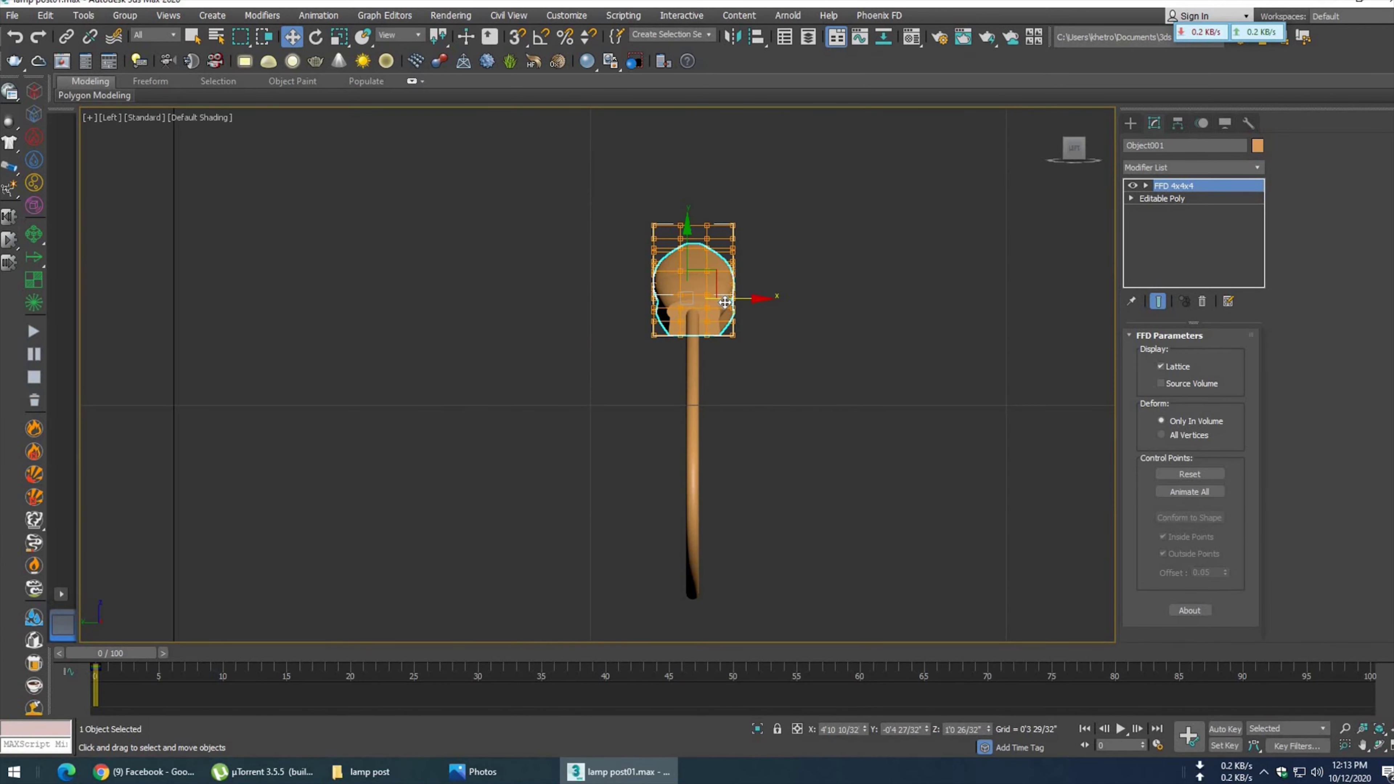
scroll(725, 302, up, 5)
key(t)
key(F3)
key(z)
key(p)
key(F3)
mouse_move(702, 279)
alt+middle_down()
mouse_move(769, 207)
mouse_move(739, 175)
mouse_move(777, 222)
mouse_move(634, 308)
alt+middle_up()
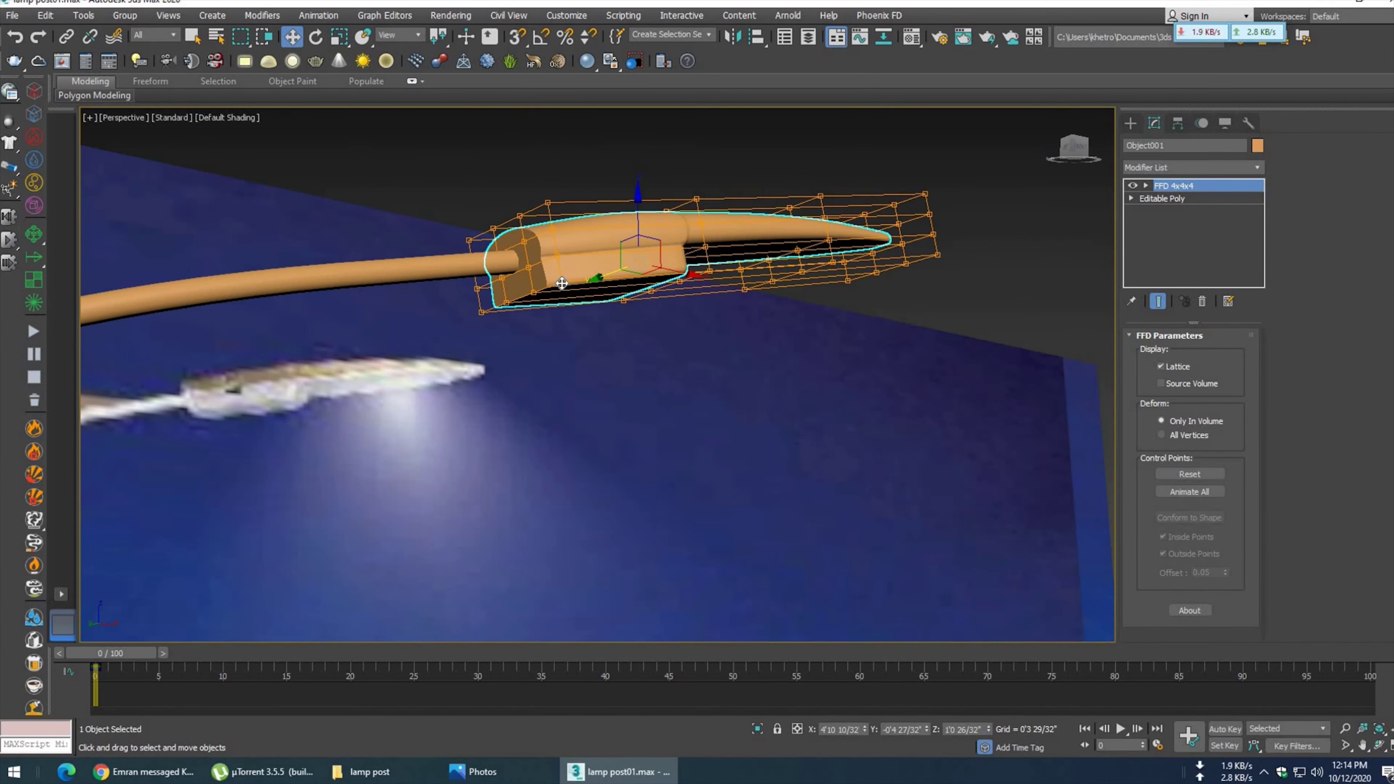
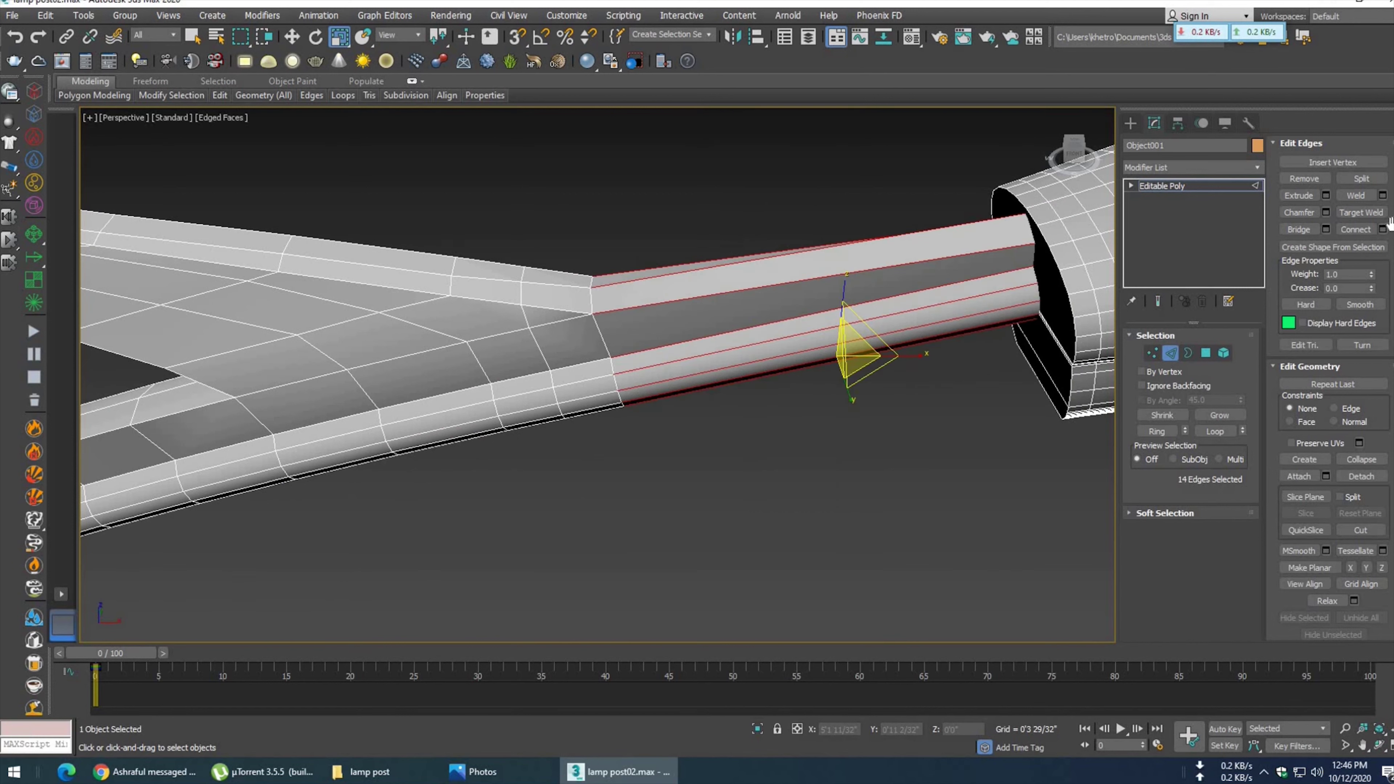
- Add an edge loop around the arm's neck with Connect, Slide -83, then view the arm from Front
click(1382, 229)
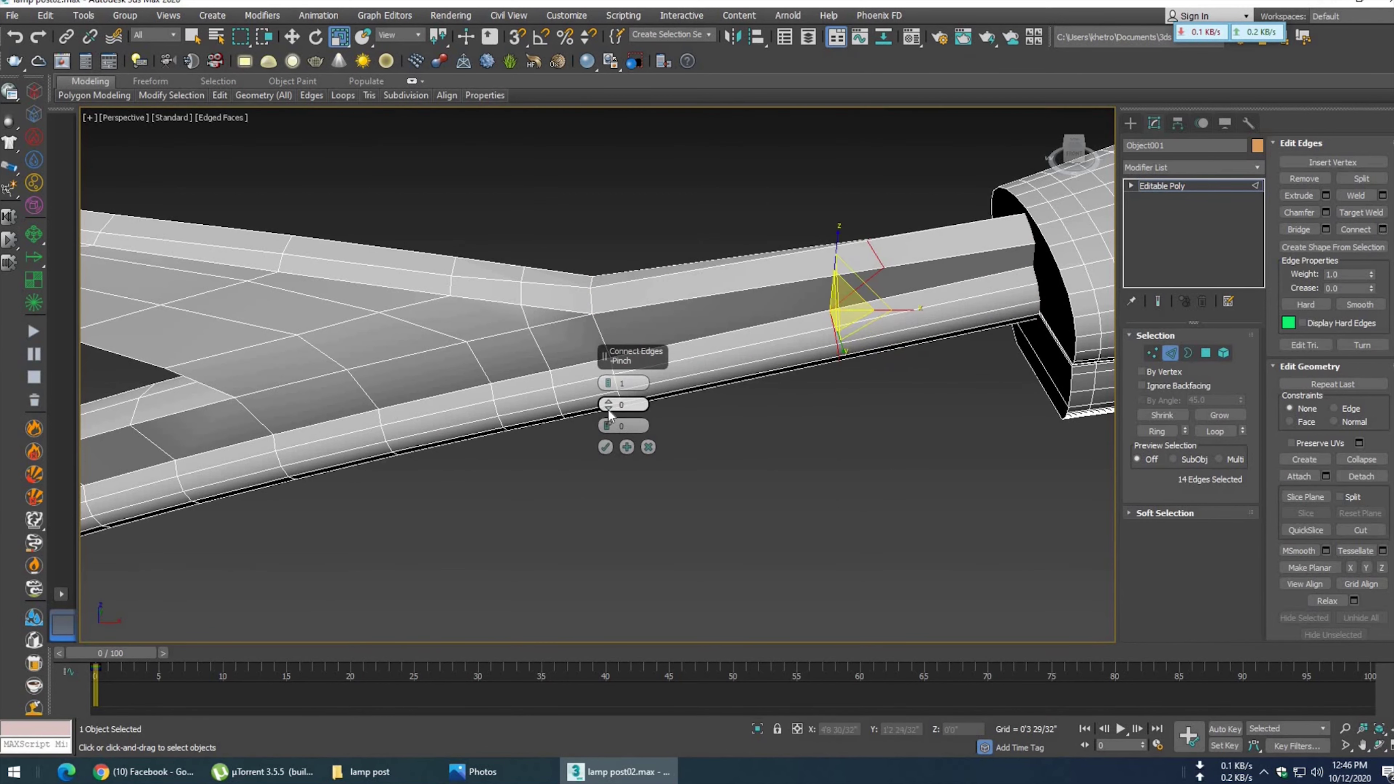
drag(614, 430, 660, 694)
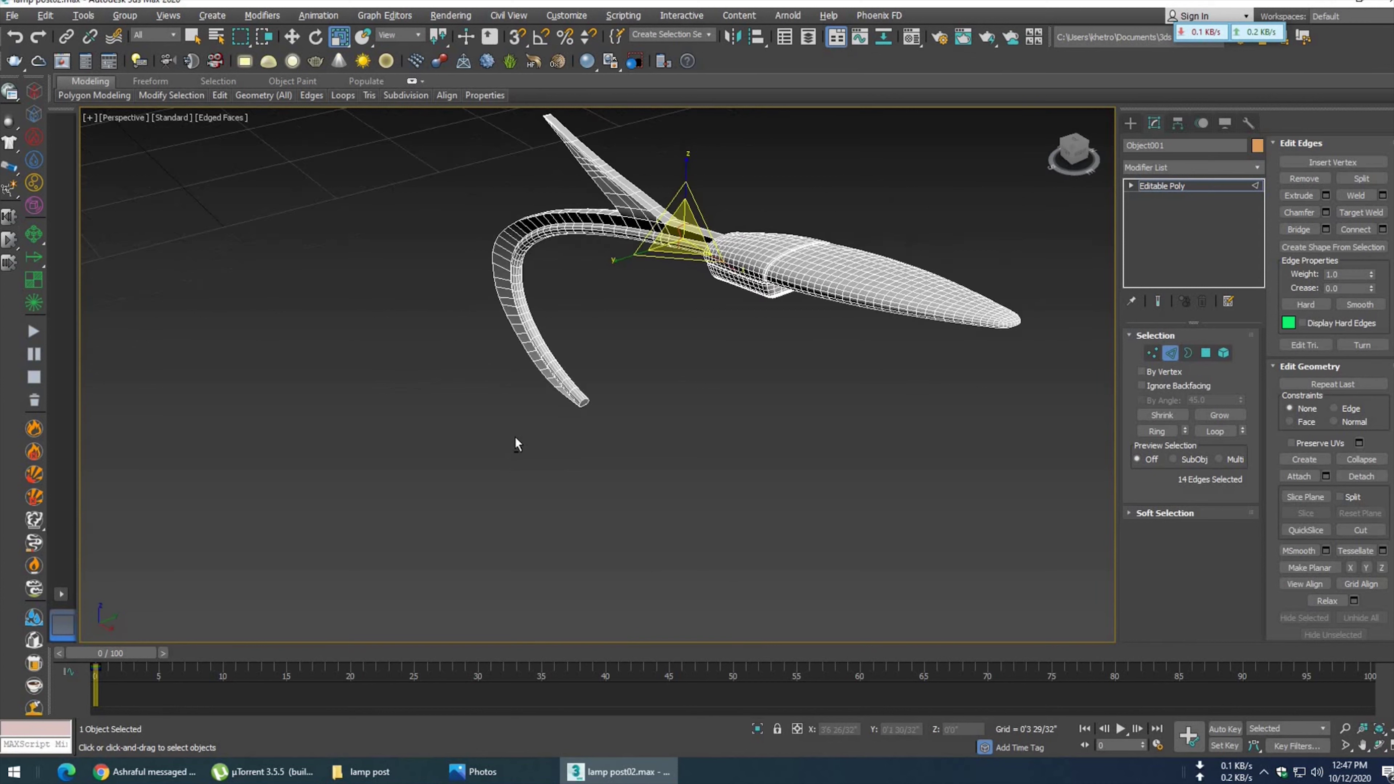
alt+middle_drag(824, 351, 898, 351)
key(f)
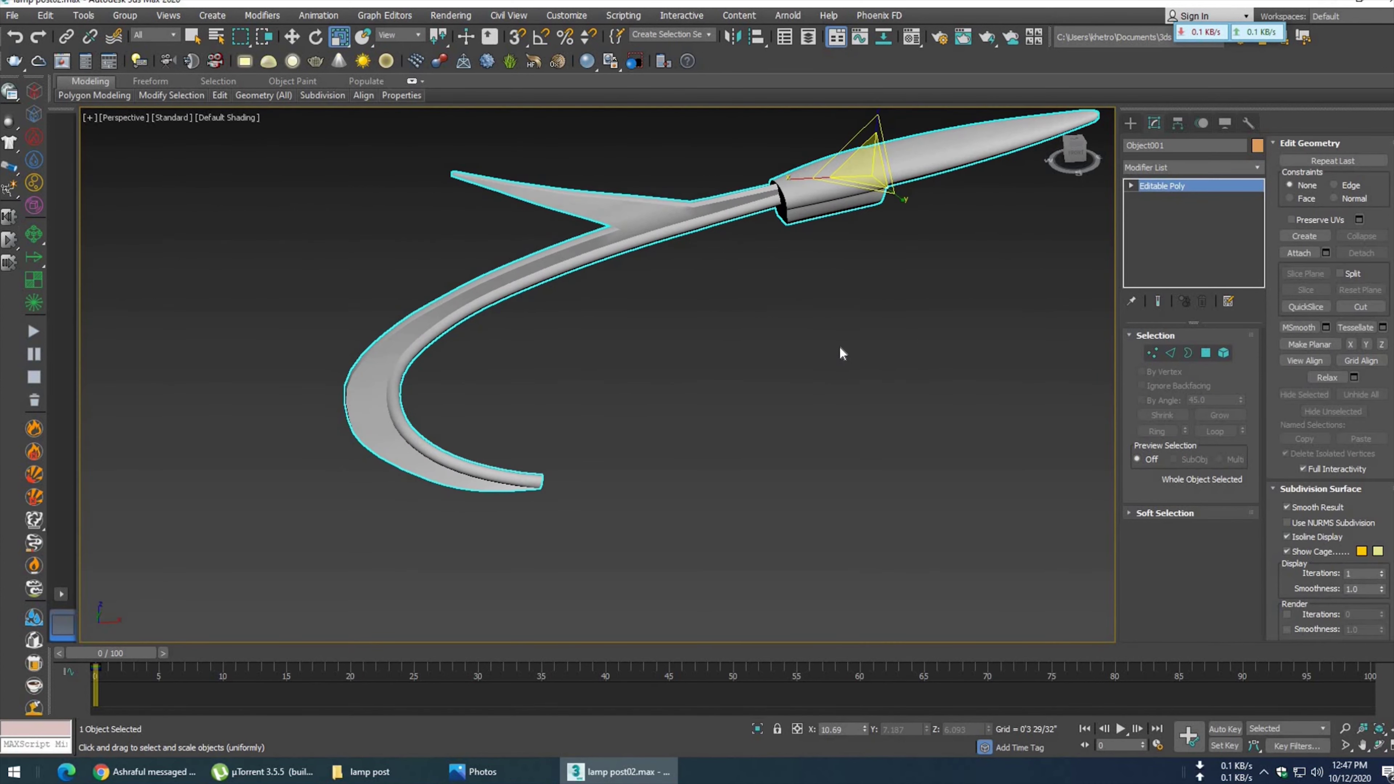
scroll(780, 374, down, 5)
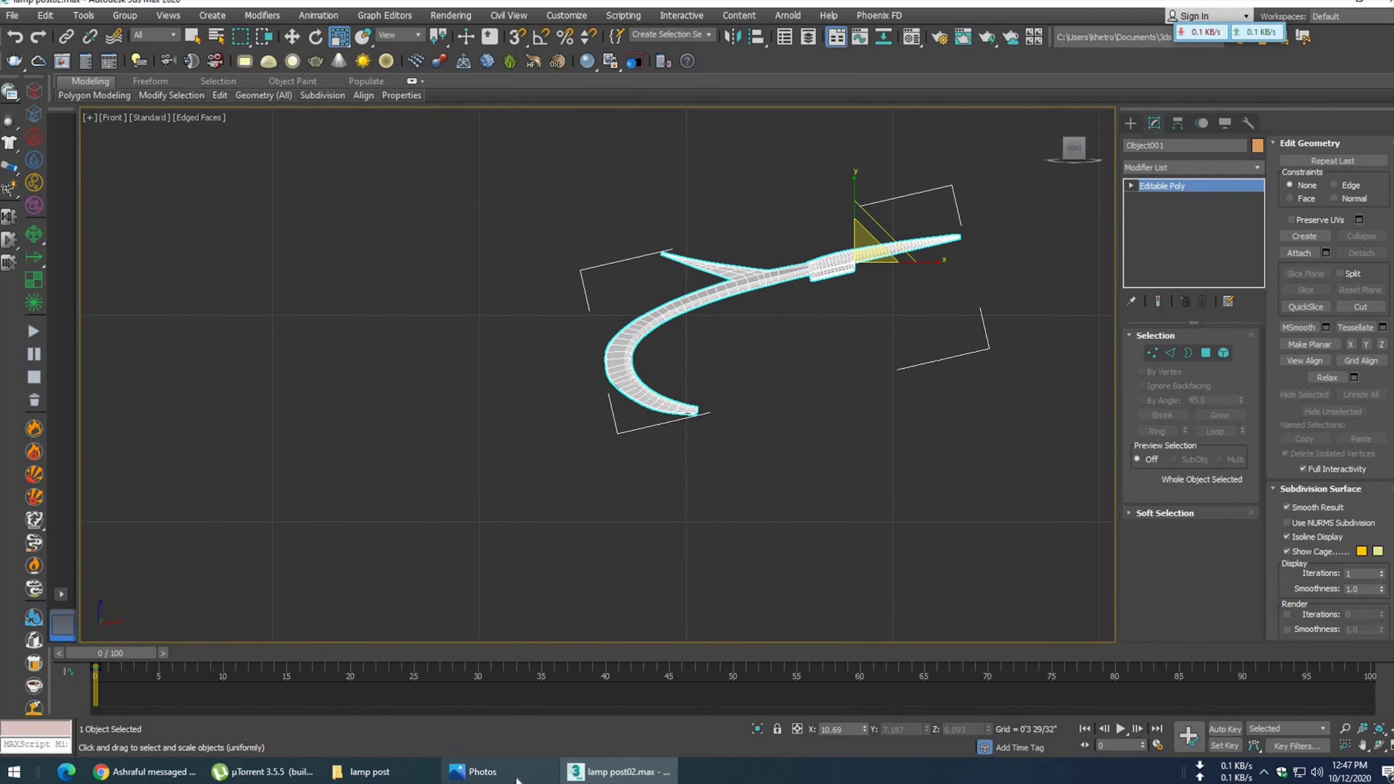
- Check the street-lamp reference photo and frame the Top view beside the arm
click(620, 771)
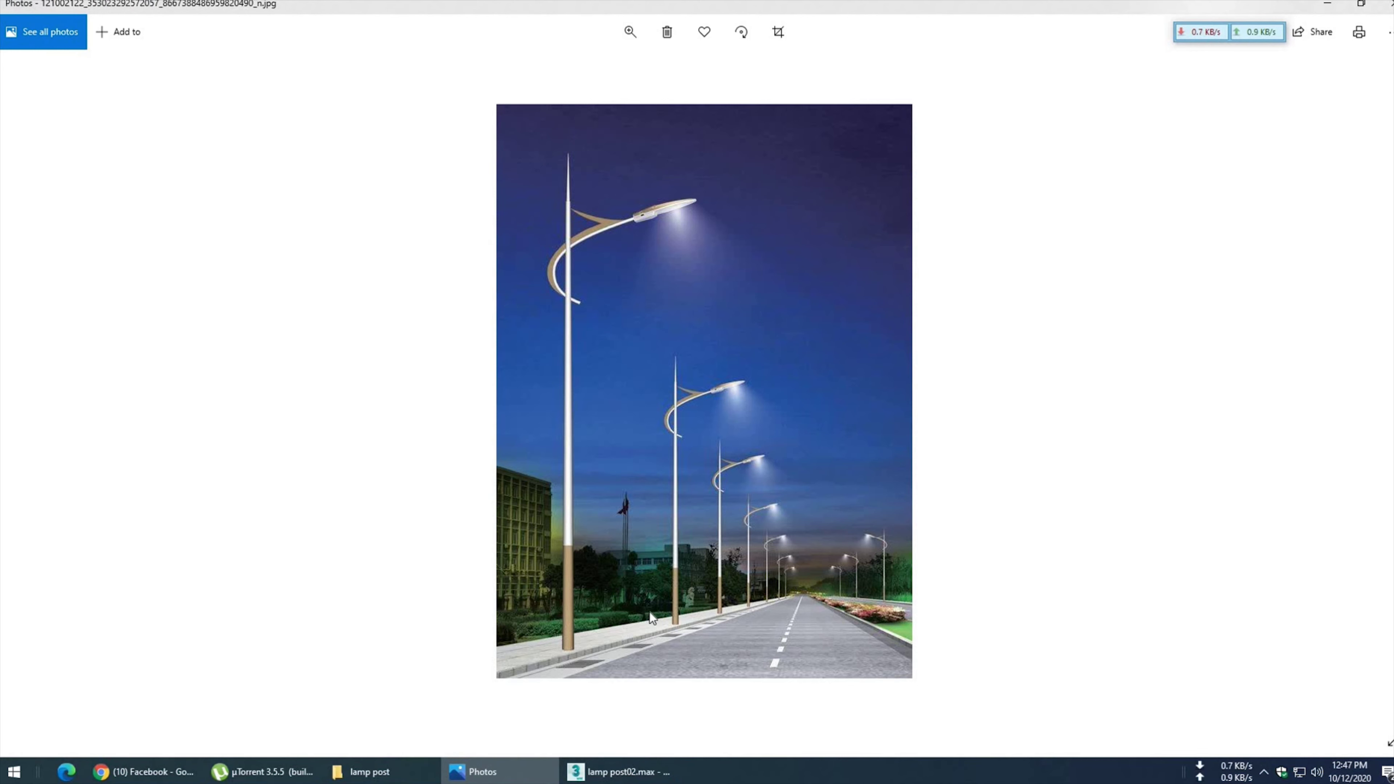
mouse_move(616, 771)
click(625, 779)
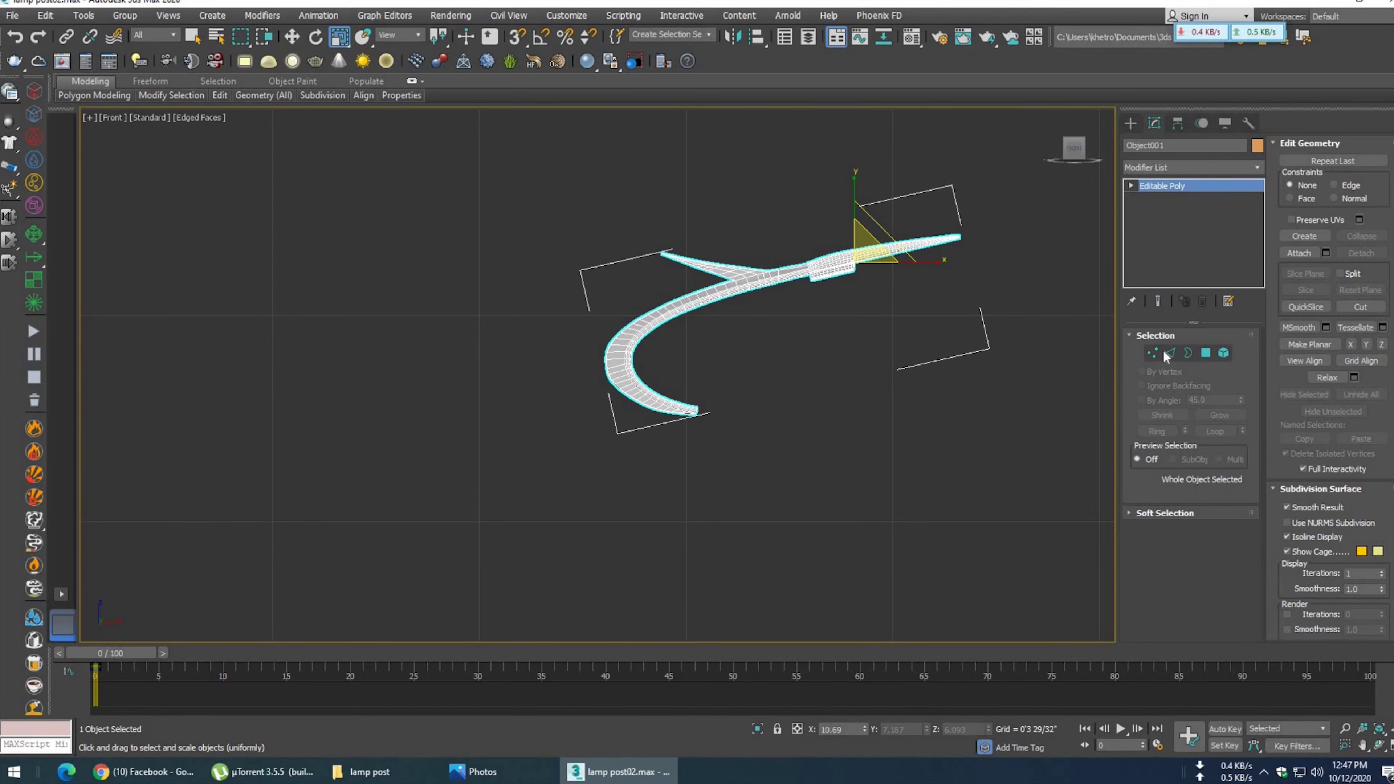
click(1153, 353)
key(t)
scroll(786, 478, down, 5)
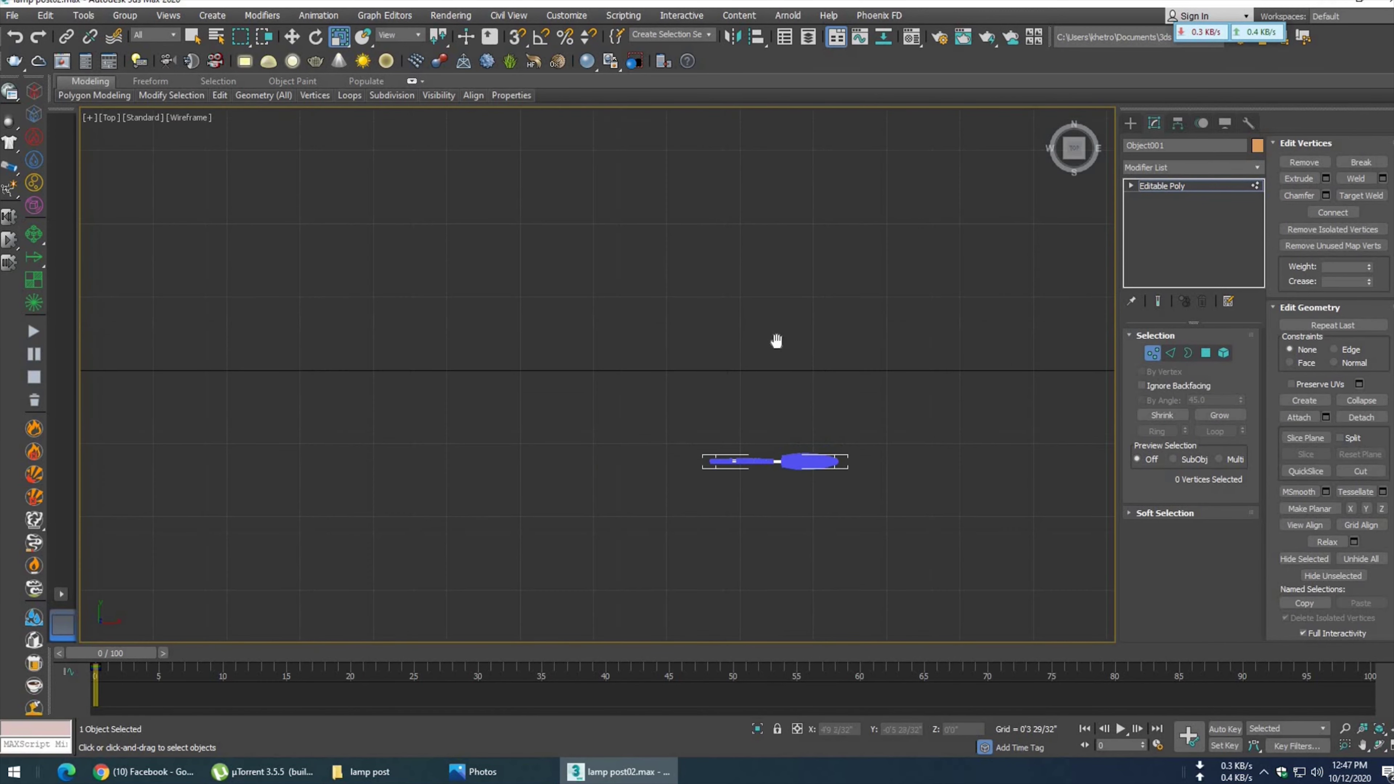
middle_drag(776, 341, 776, 200)
- Create a Standard Primitives cylinder beside the arm in the Top view
click(1130, 123)
click(1174, 285)
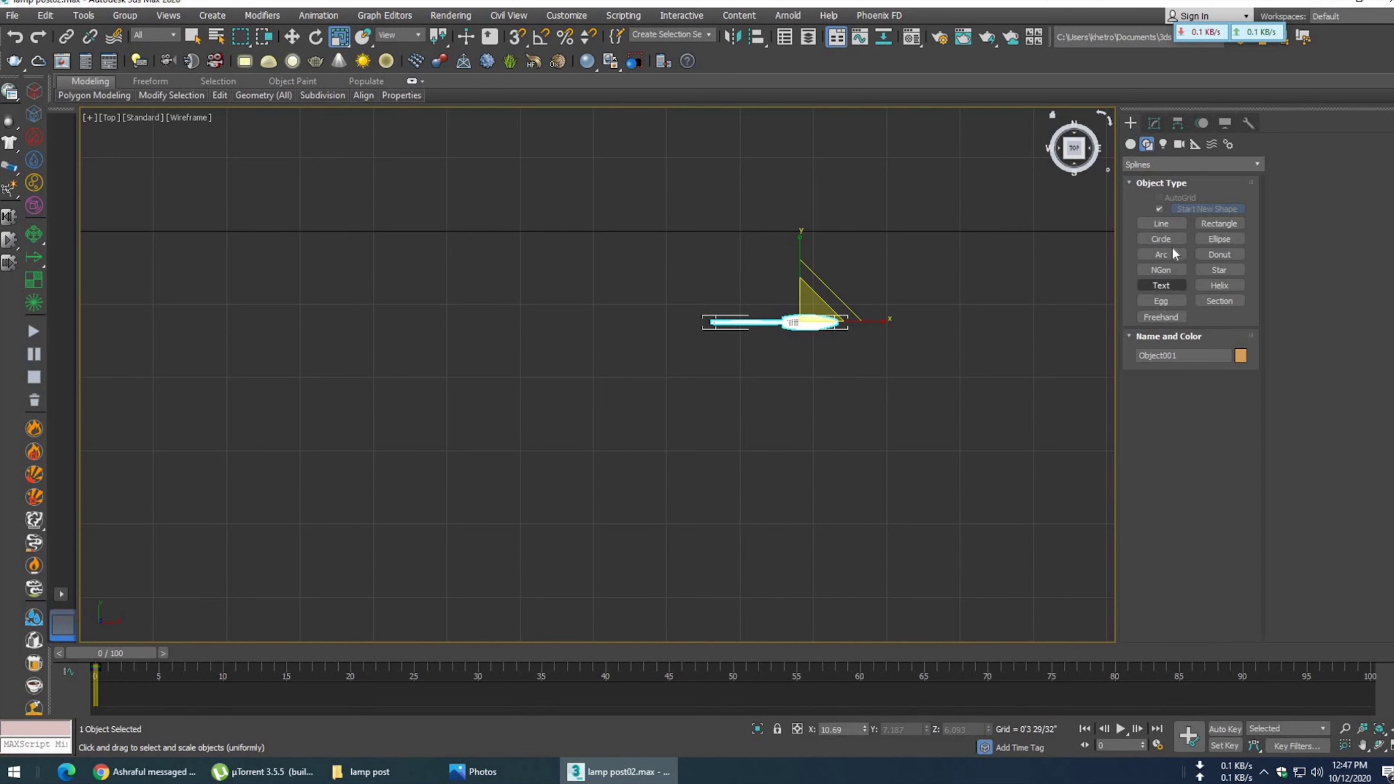
click(1132, 144)
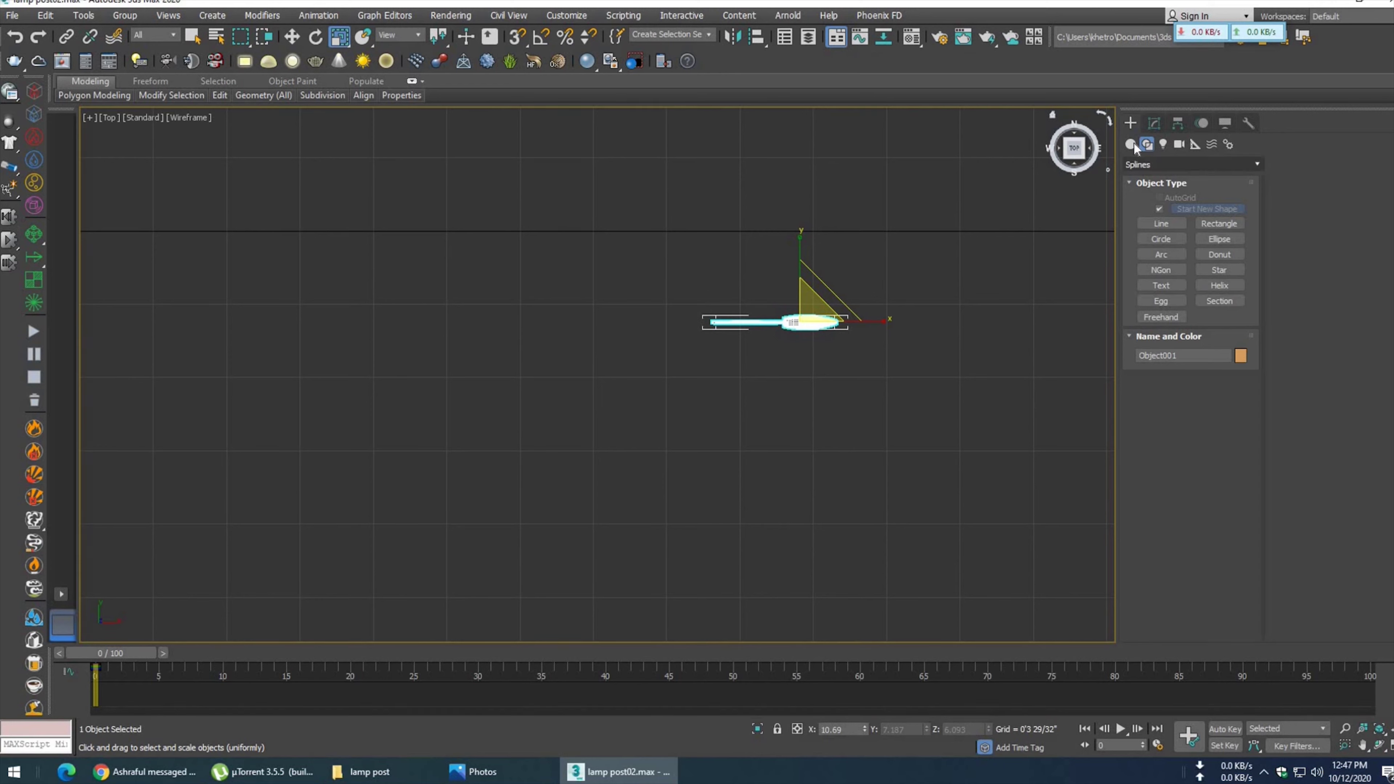
click(1161, 242)
drag(698, 321, 707, 329)
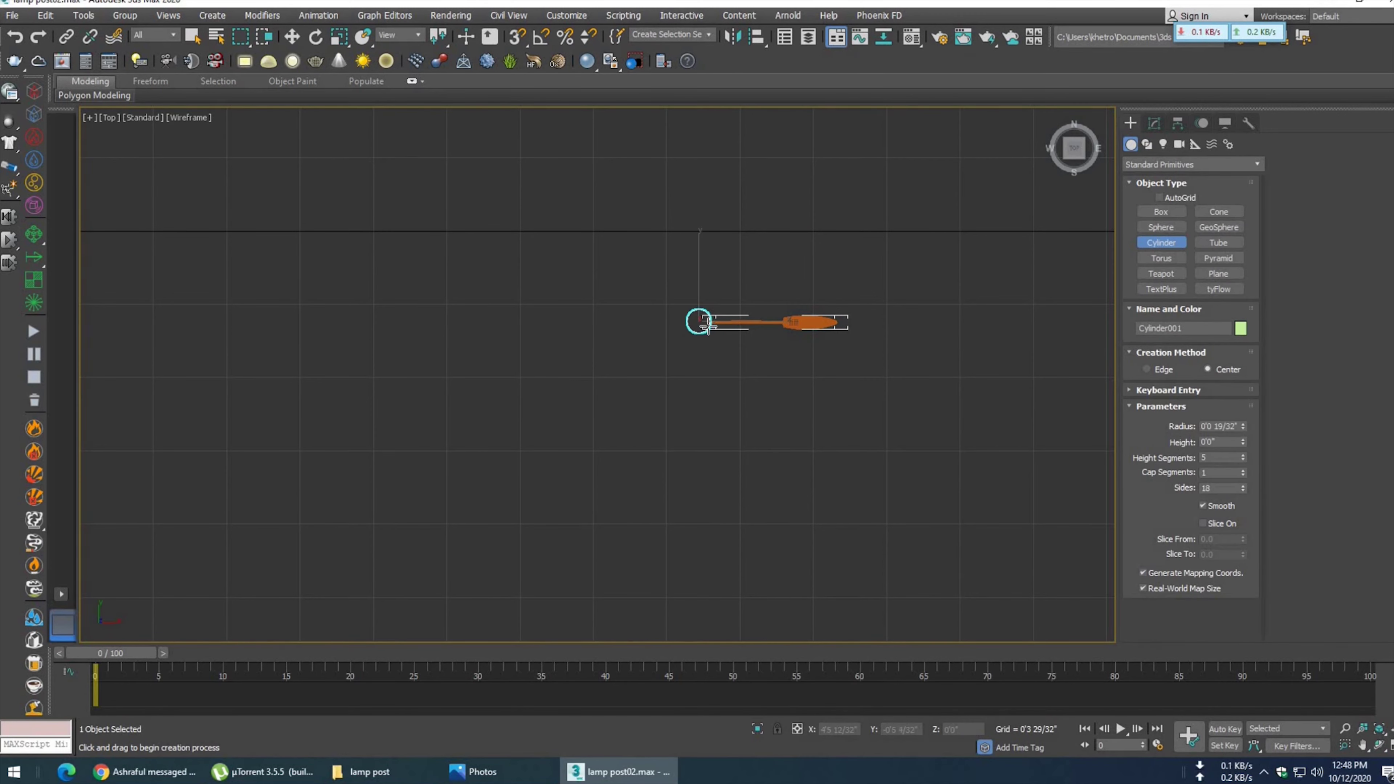
click(707, 342)
key(r)
key(f)
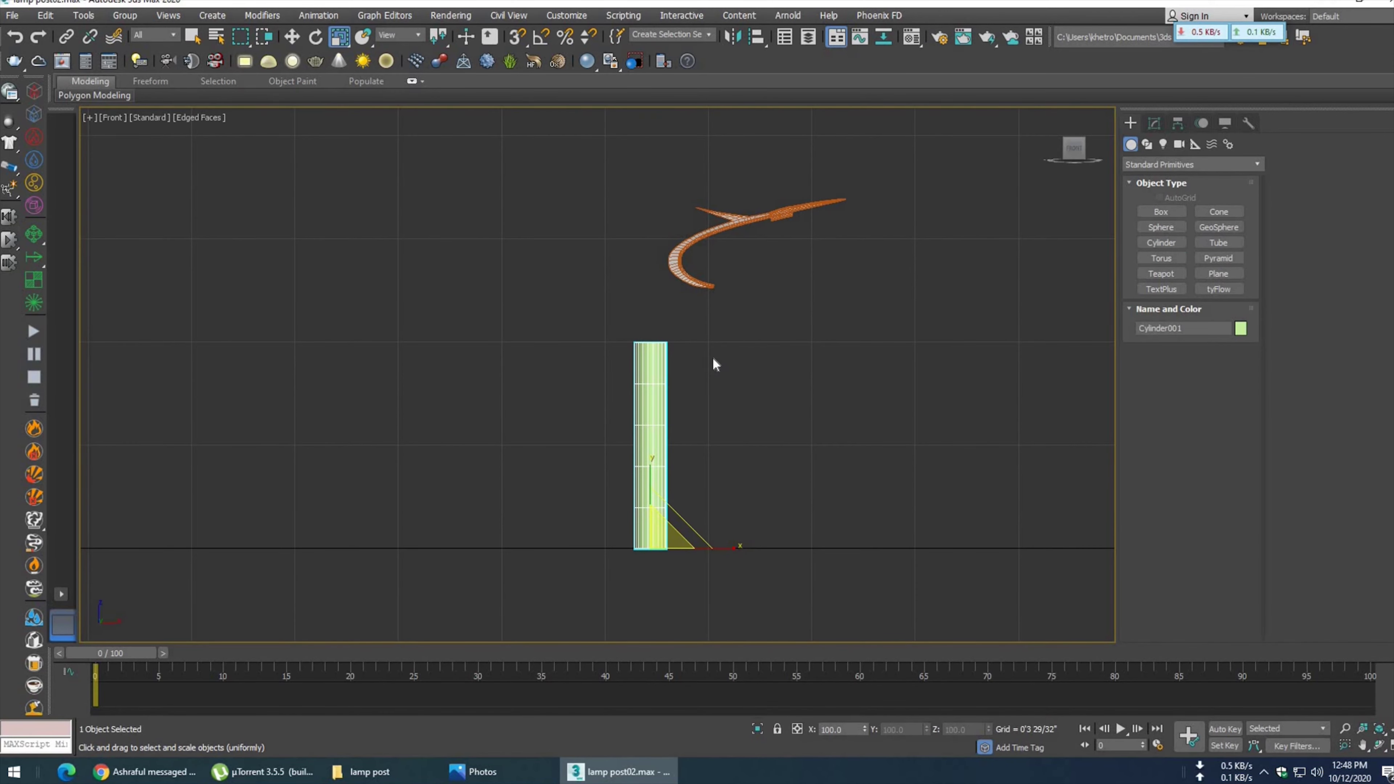
- Compare with the reference photo and give the cylinder 36 sides and radius 0'0 4/32"
click(537, 775)
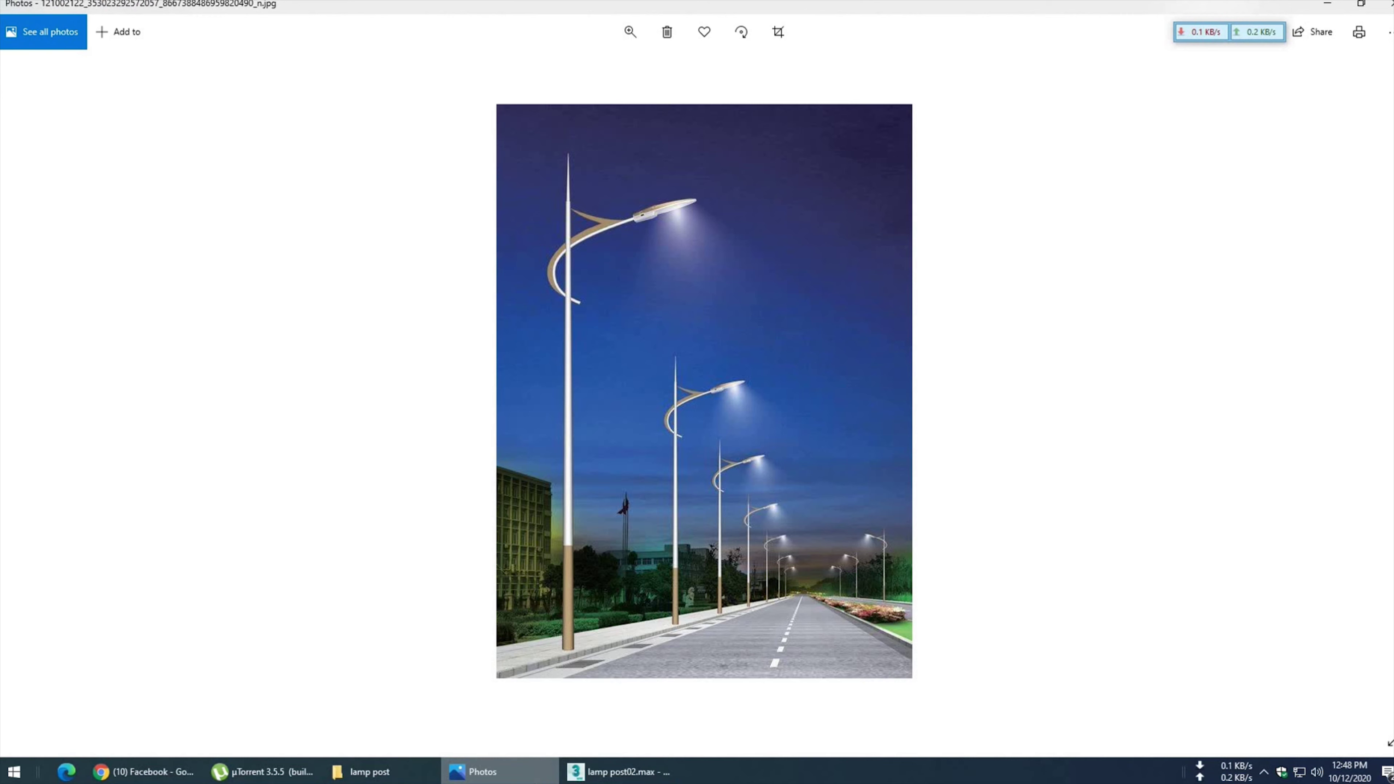
click(613, 776)
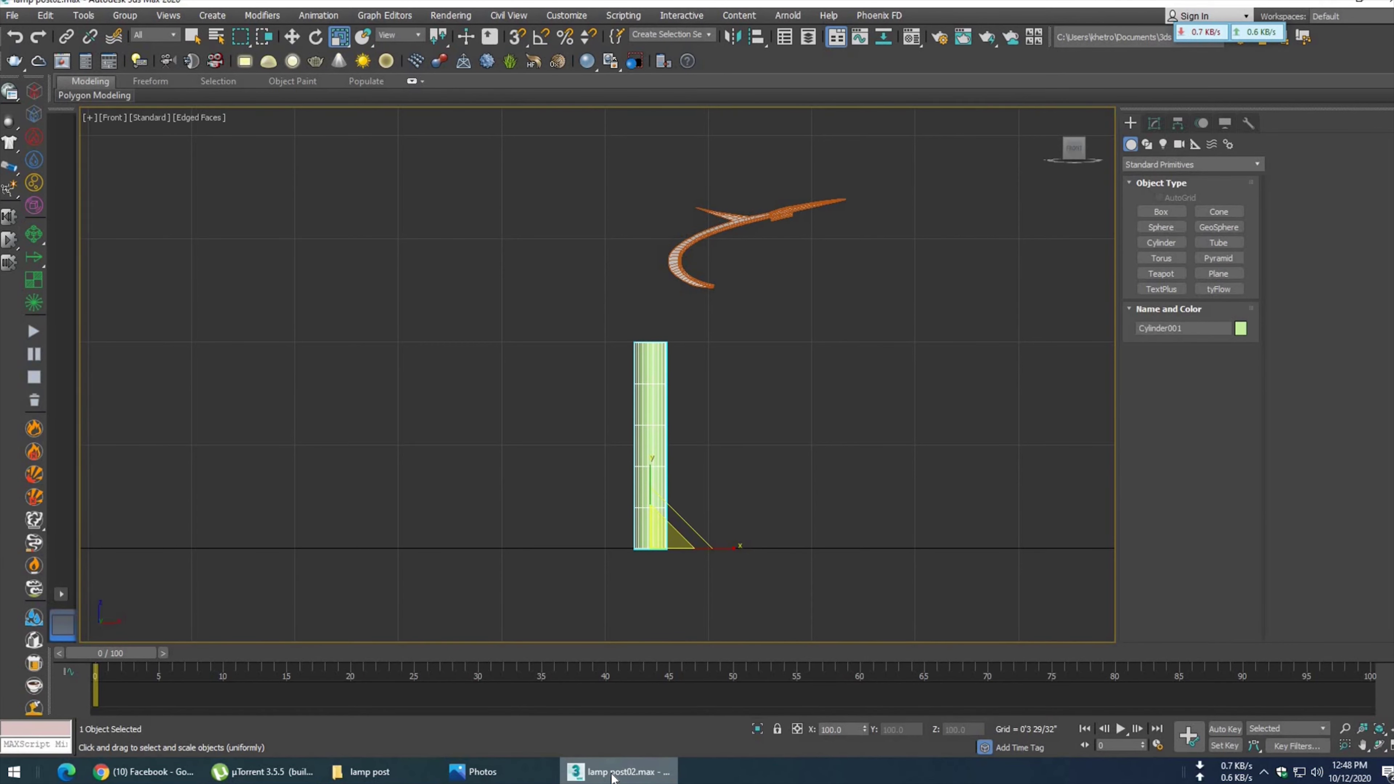
click(614, 775)
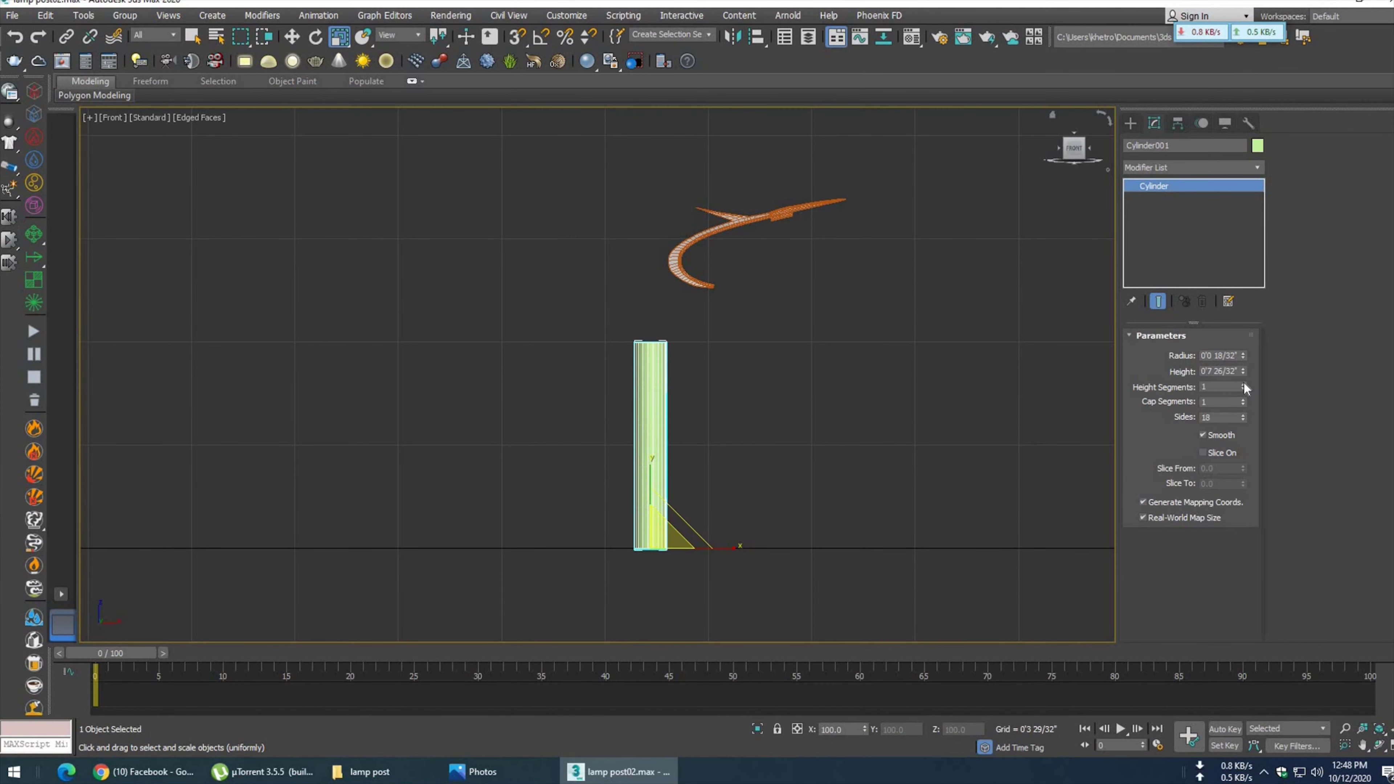
text(36)
key(Return)
drag(1243, 358, 804, 407)
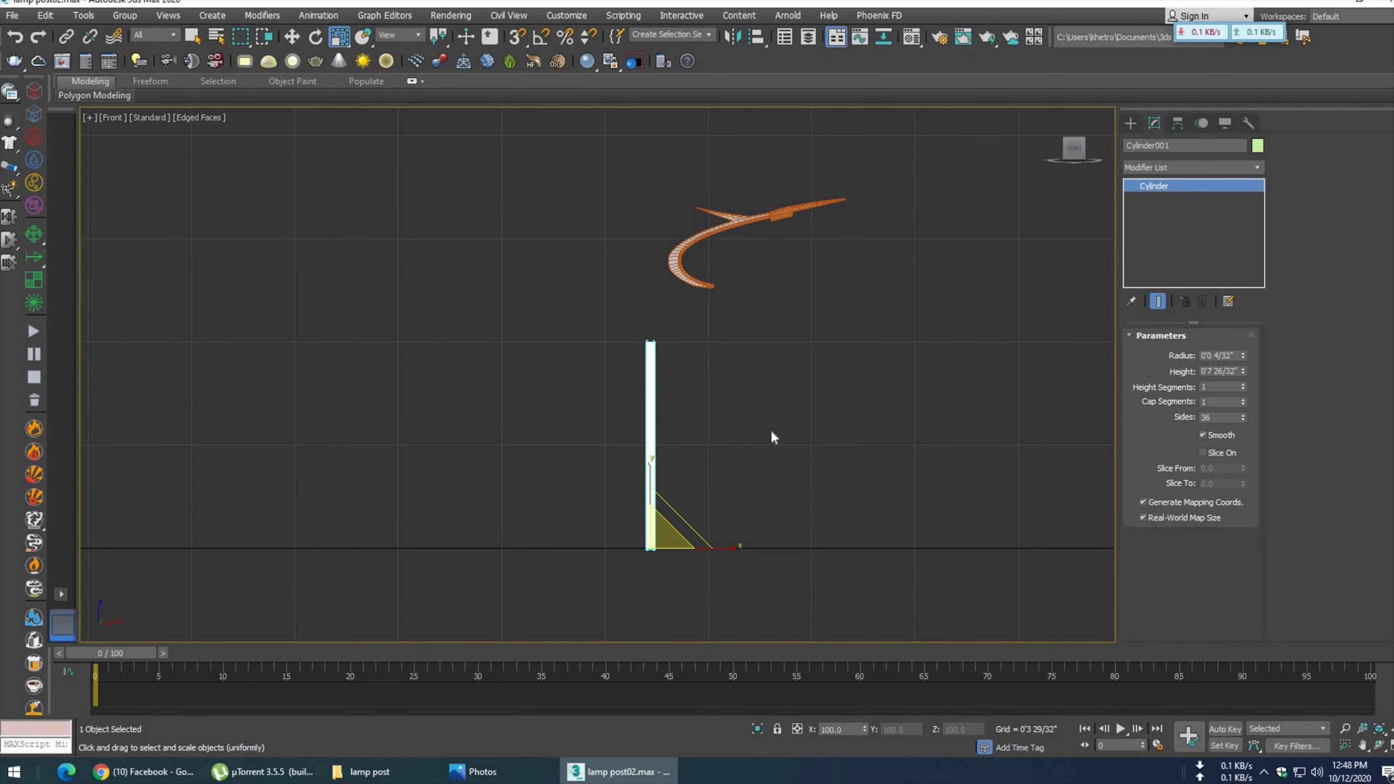
right_click(789, 249)
- Unhide the reference photo plane and make the pole taller and slightly wider
click(817, 253)
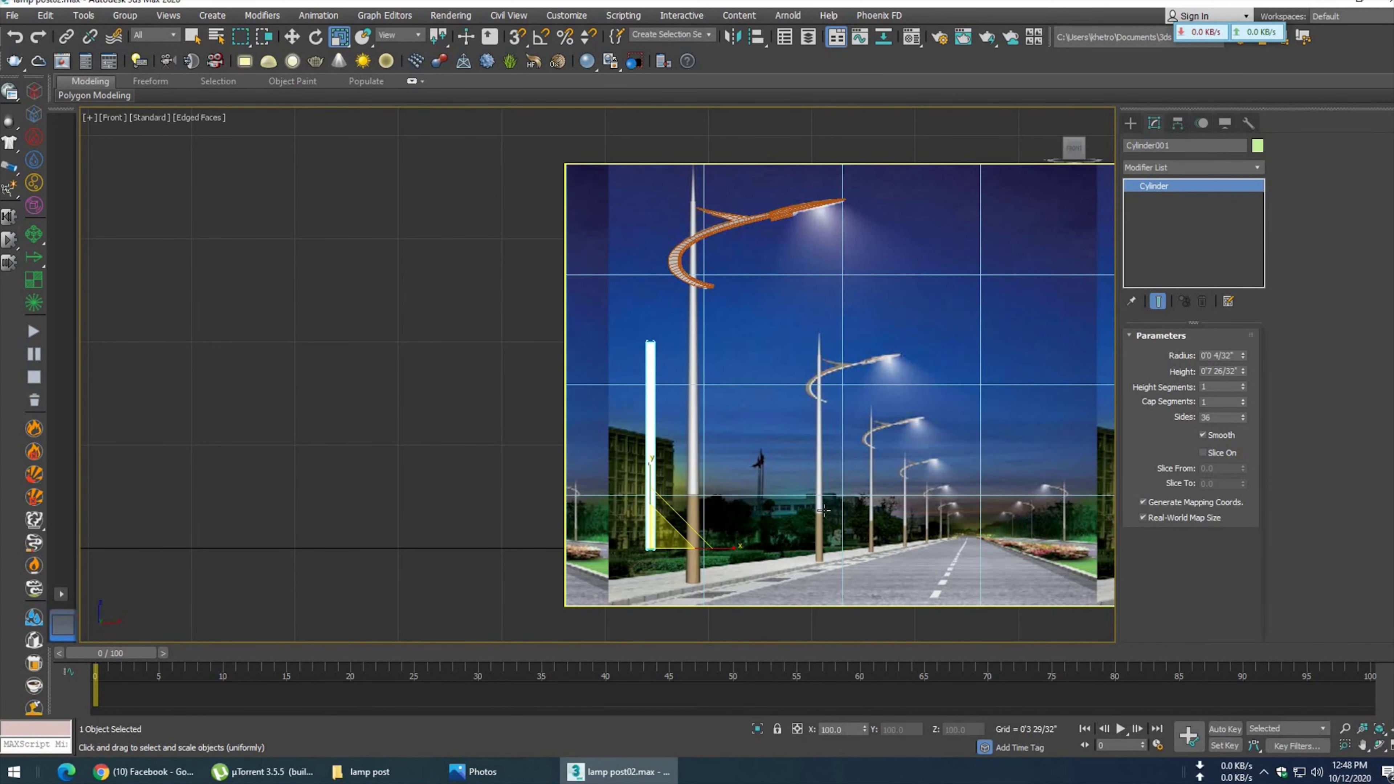
middle_drag(818, 503, 841, 425)
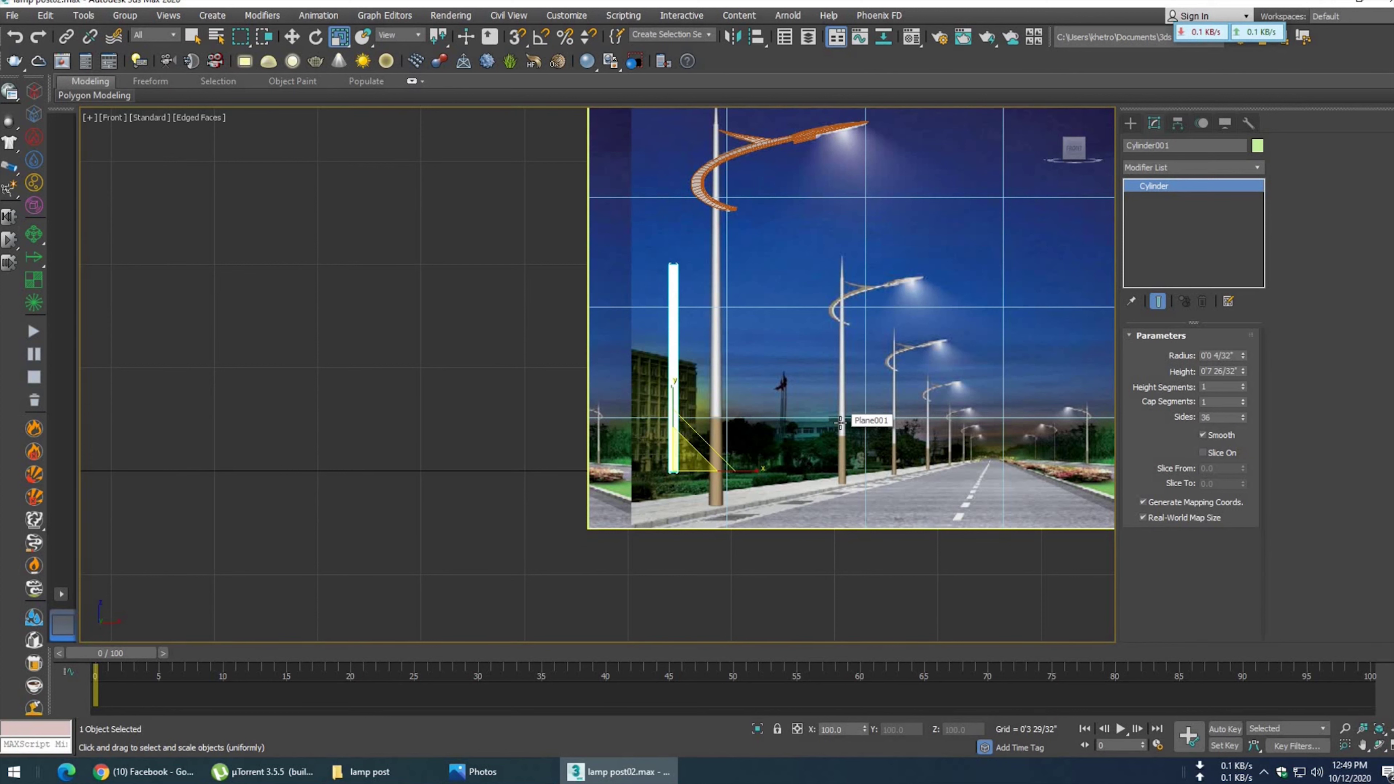
middle_drag(724, 307, 711, 379)
drag(1243, 373, 1261, 307)
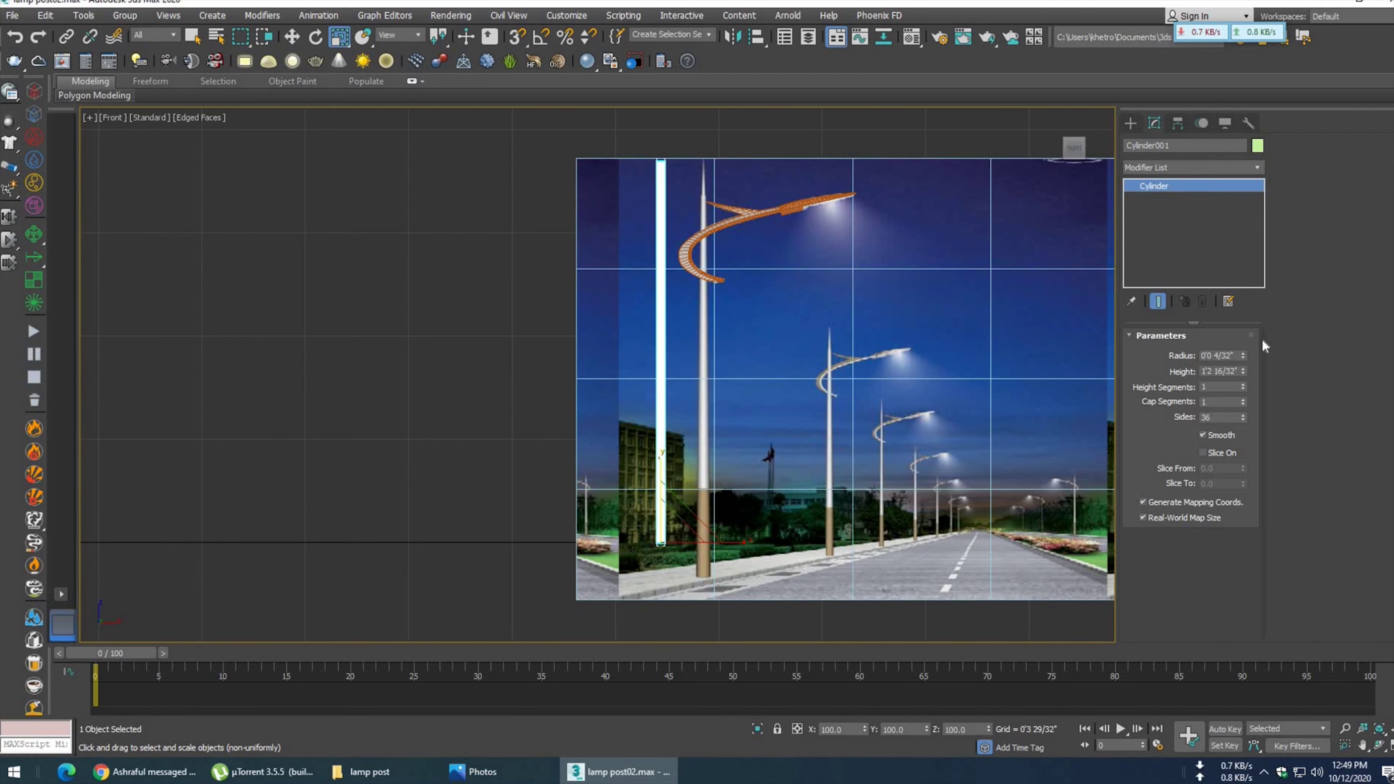
drag(1245, 358, 1244, 361)
- Line the pole up with the photo's lamp post, base on the pavement, and thicken it
key(w)
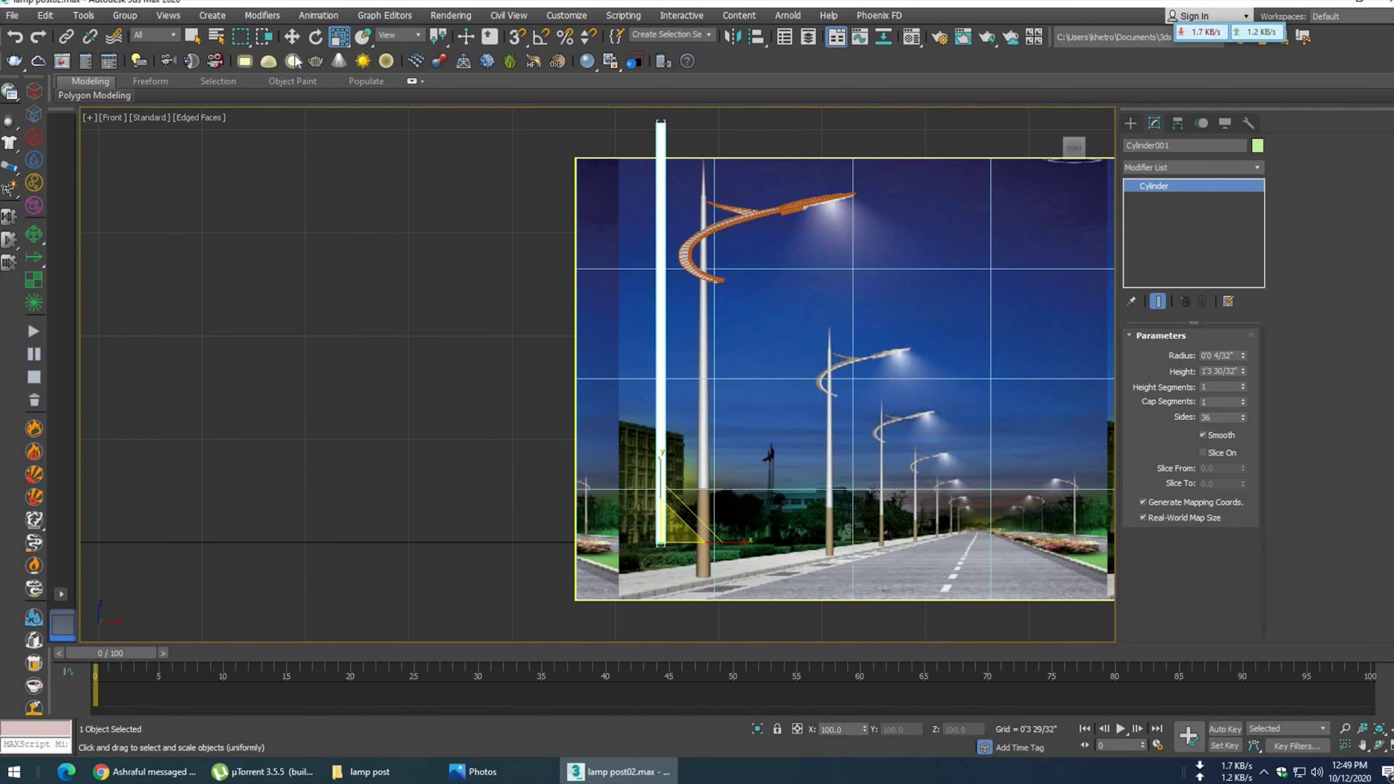
drag(732, 548, 753, 552)
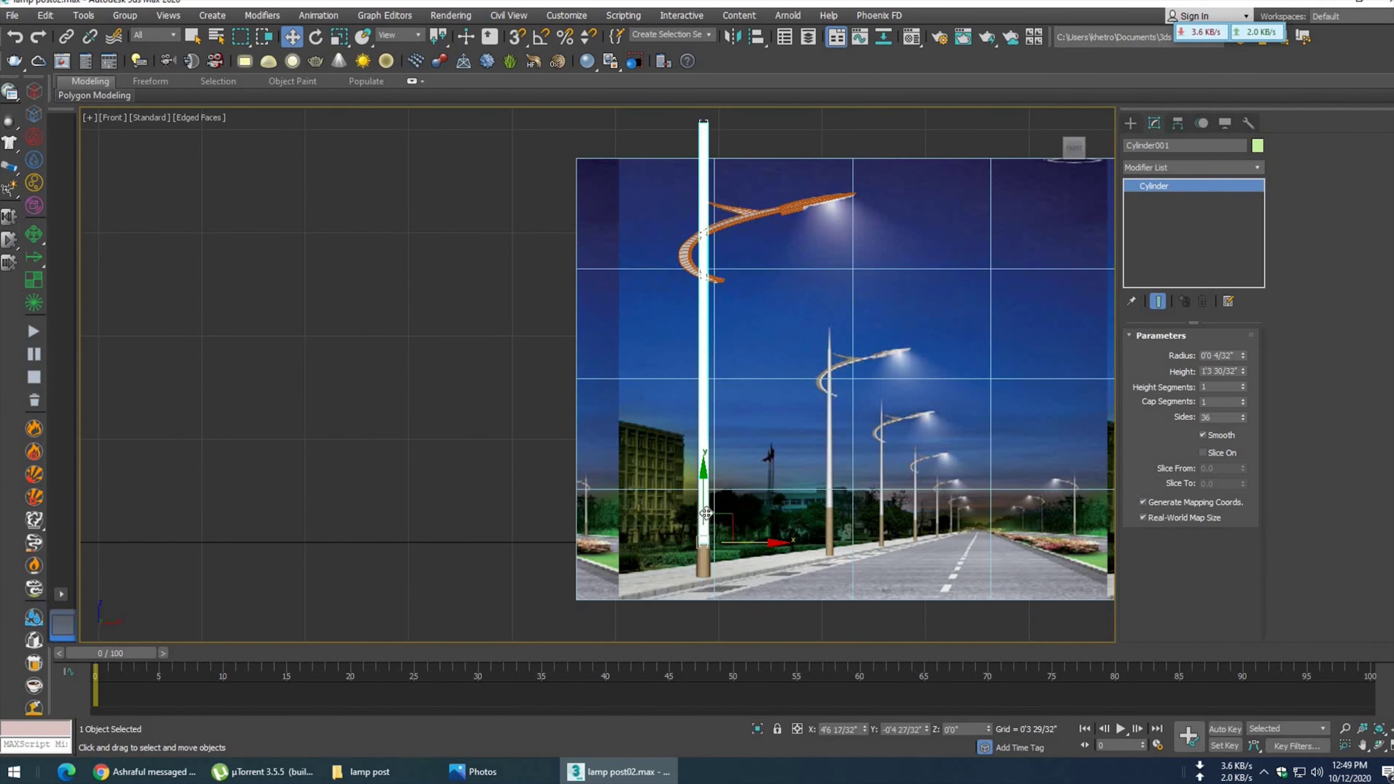
scroll(706, 512, up, 5)
scroll(706, 512, up, 3)
scroll(769, 340, down, 5)
middle_drag(789, 342, 767, 265)
drag(767, 265, 760, 306)
drag(1245, 356, 1245, 344)
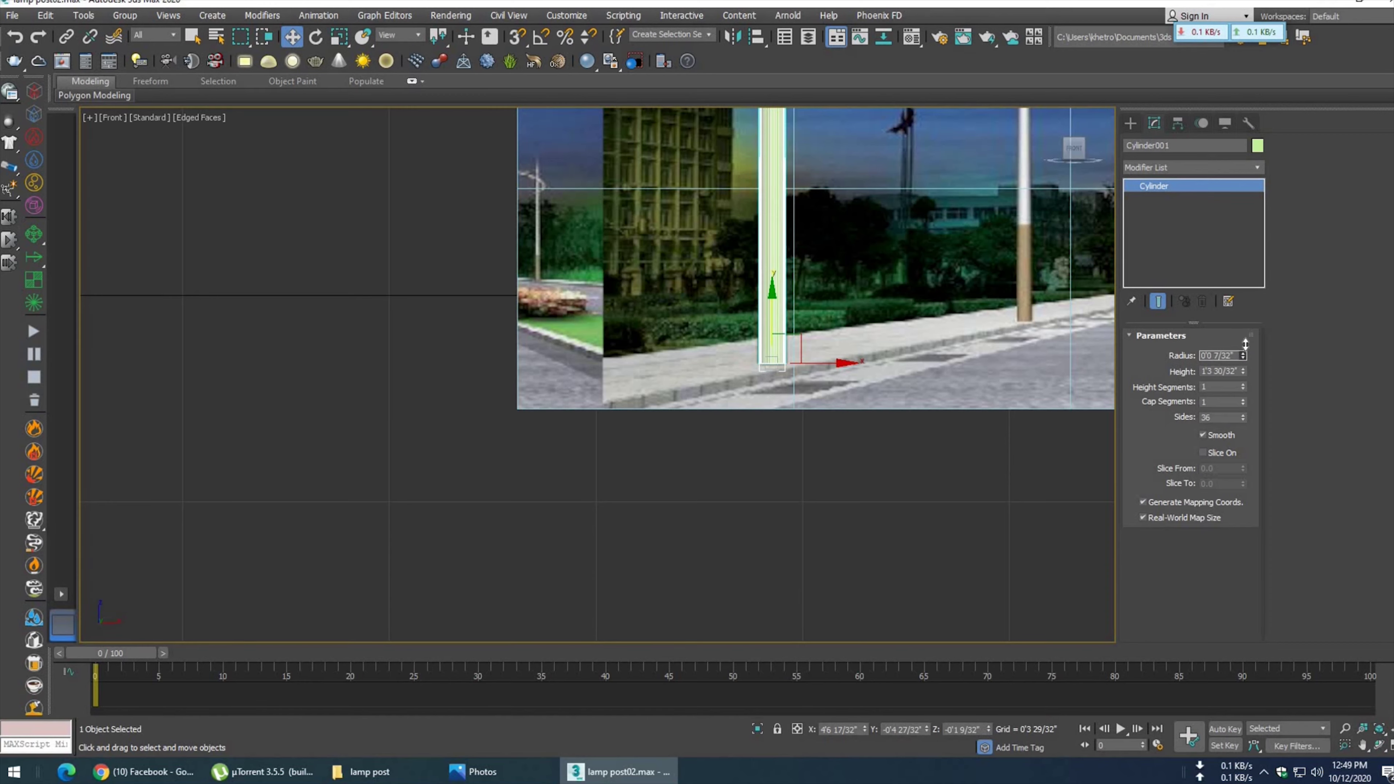
middle_drag(725, 231, 702, 485)
- Add height segments to the pole and check its edges in wireframe and shaded views
key(F4)
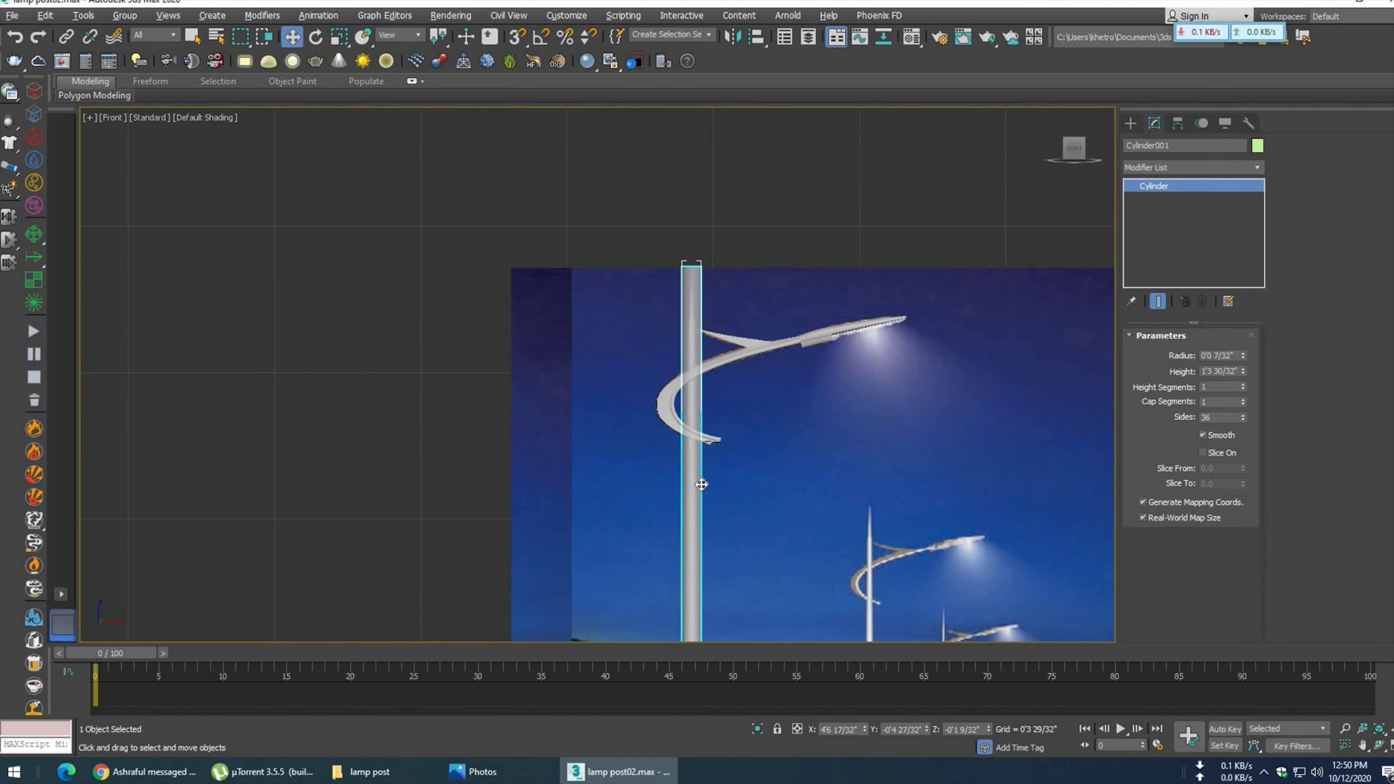
scroll(700, 386, down, 2)
scroll(701, 386, down, 2)
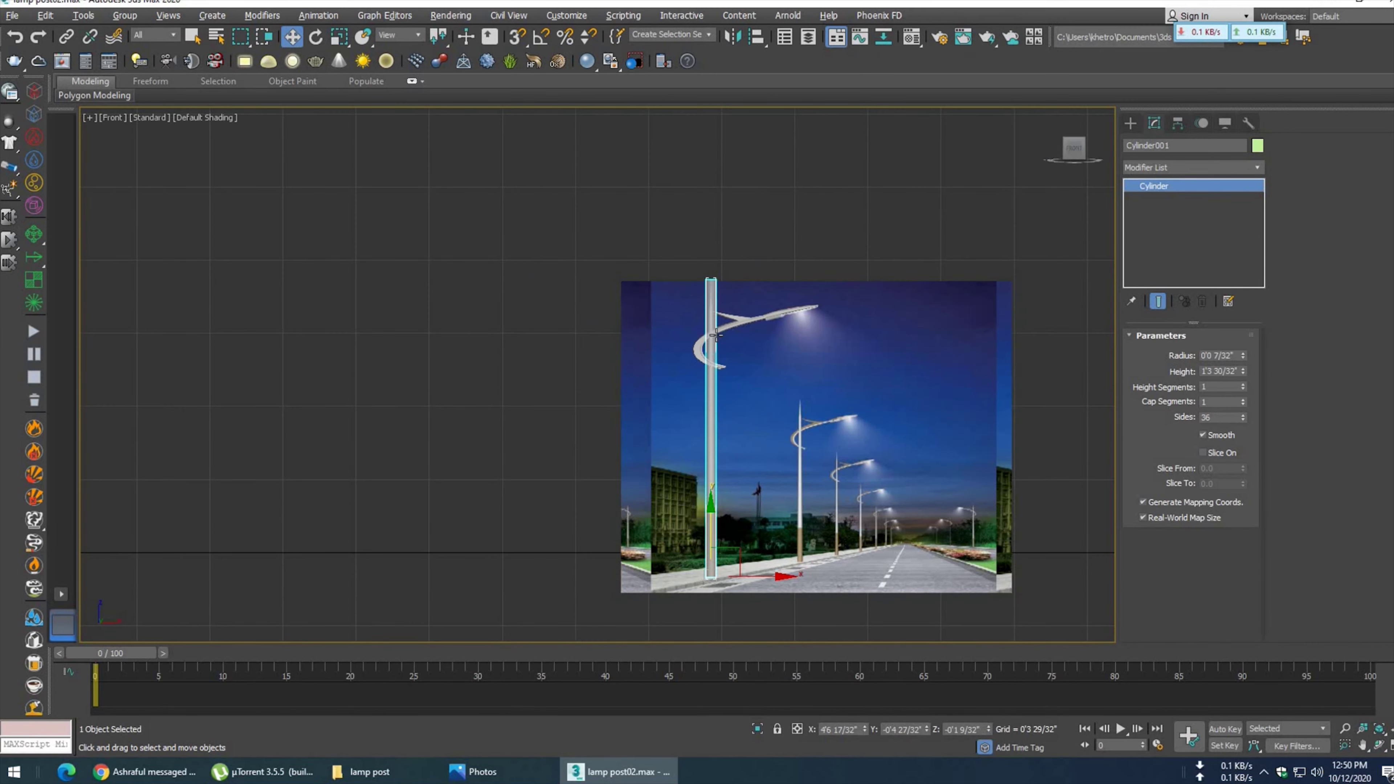
scroll(675, 274, up, 2)
click(1243, 384)
key(F4)
middle_drag(1102, 551, 1100, 435)
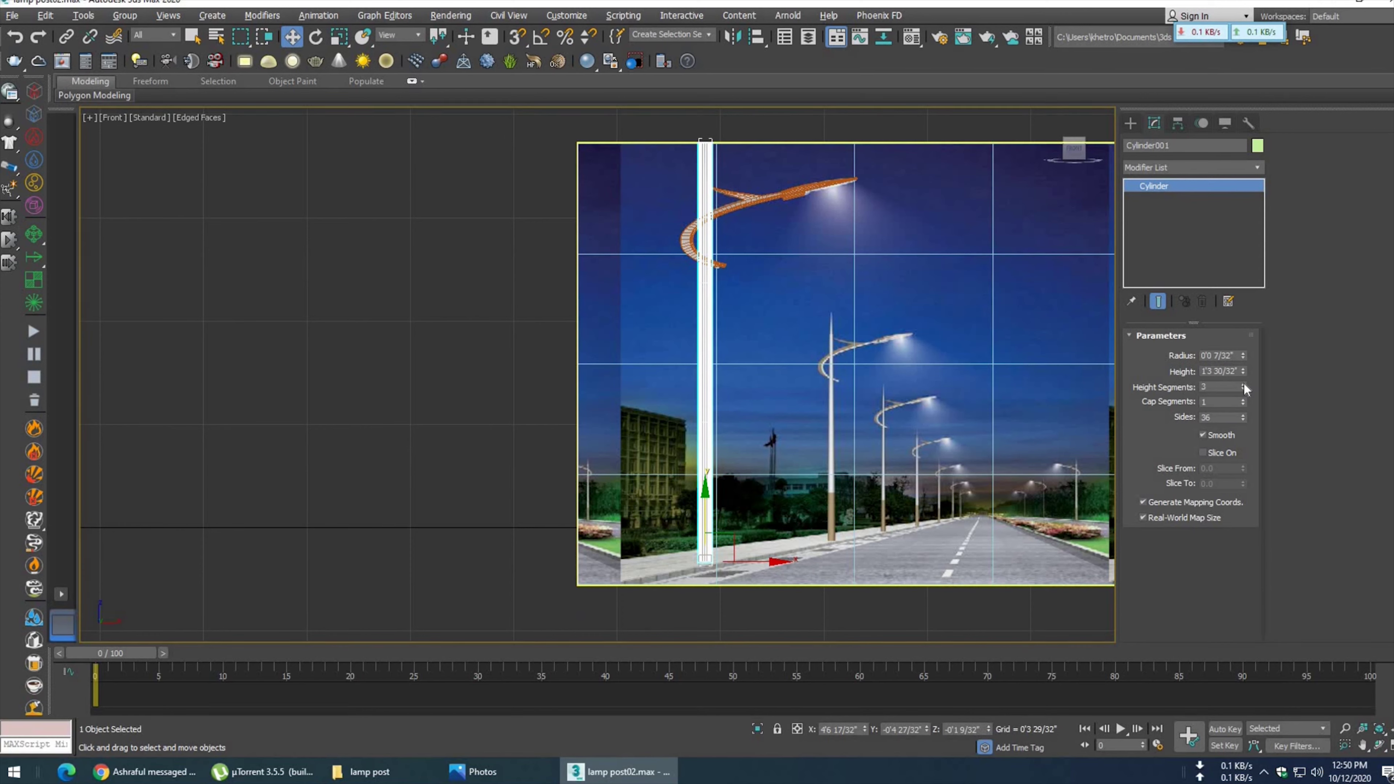
key(F3)
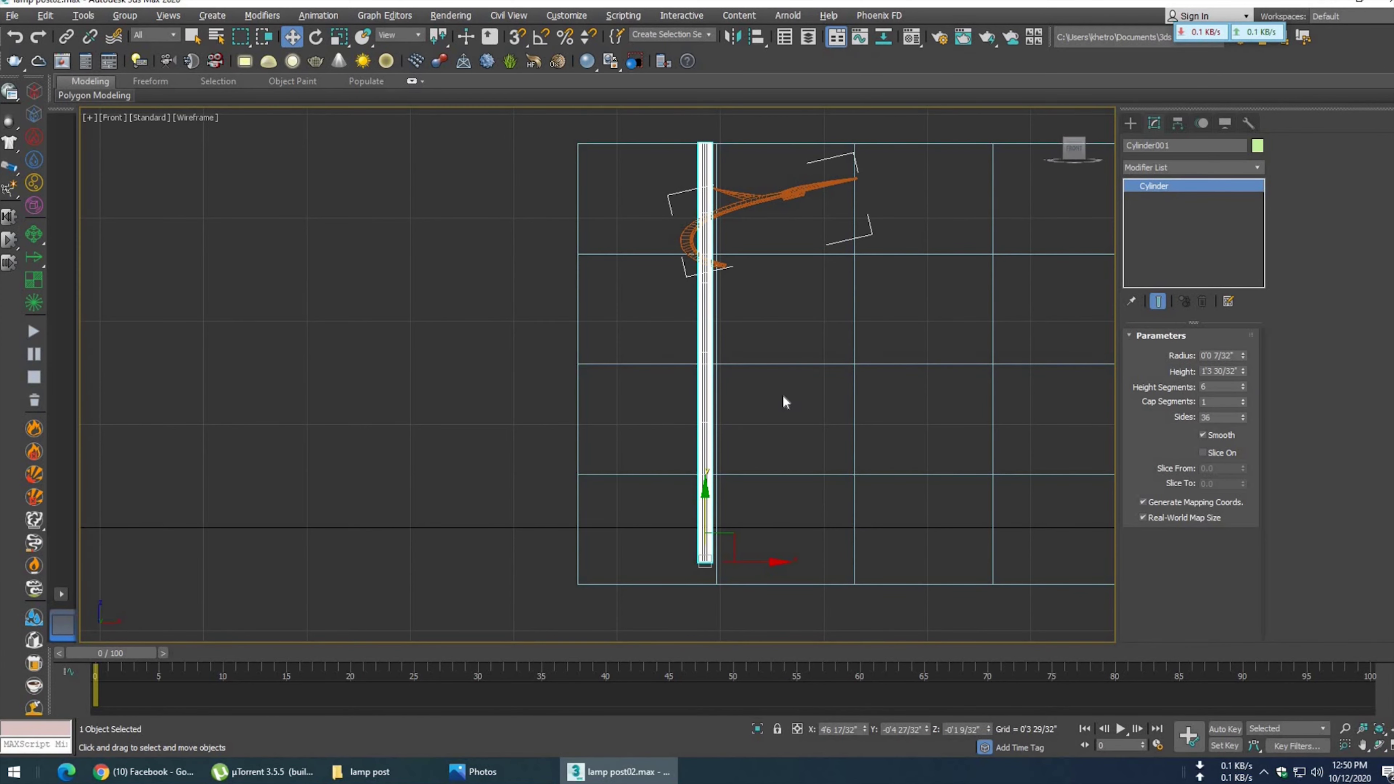
middle_drag(770, 466, 760, 522)
key(F3)
- Set the pole's Height Segments to 5 and convert it to Editable Poly
scroll(757, 516, down, 2)
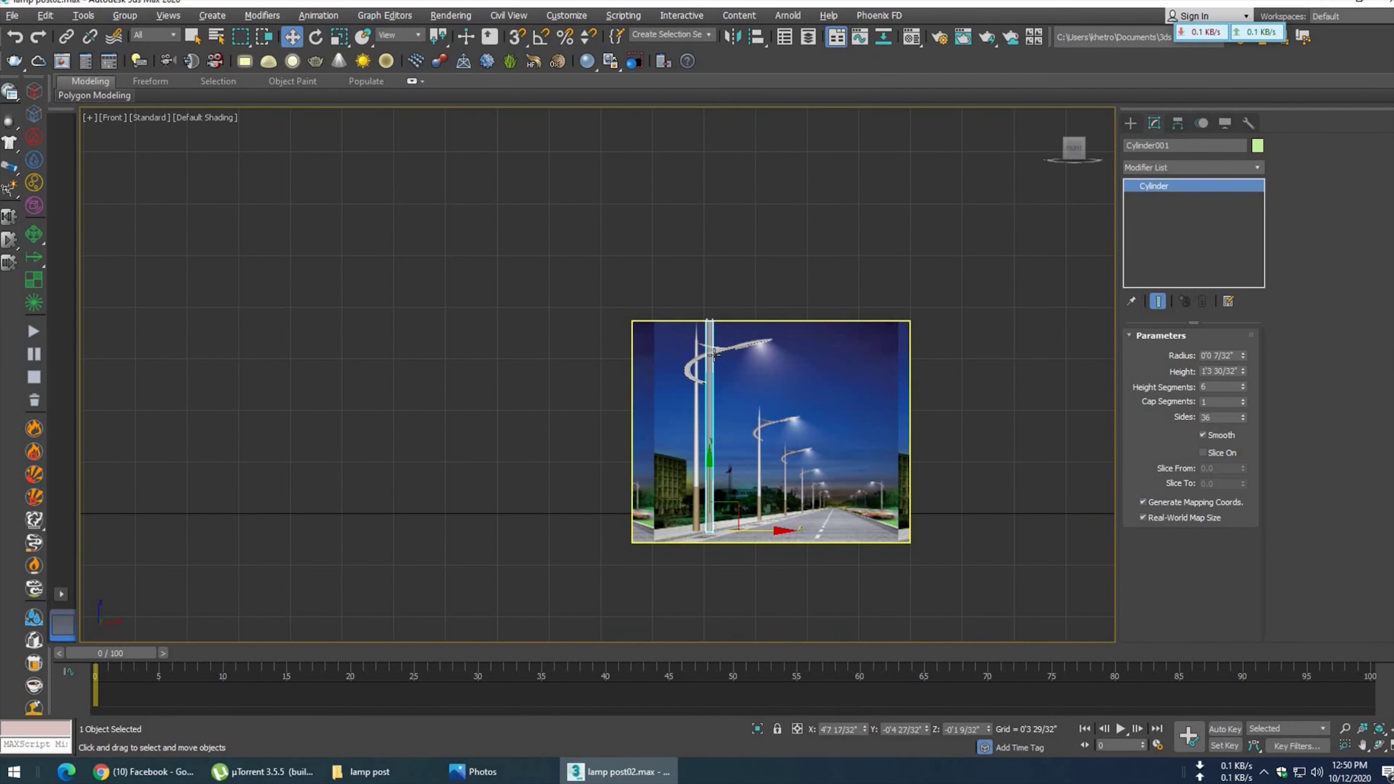
scroll(683, 459, up, 5)
scroll(683, 458, up, 2)
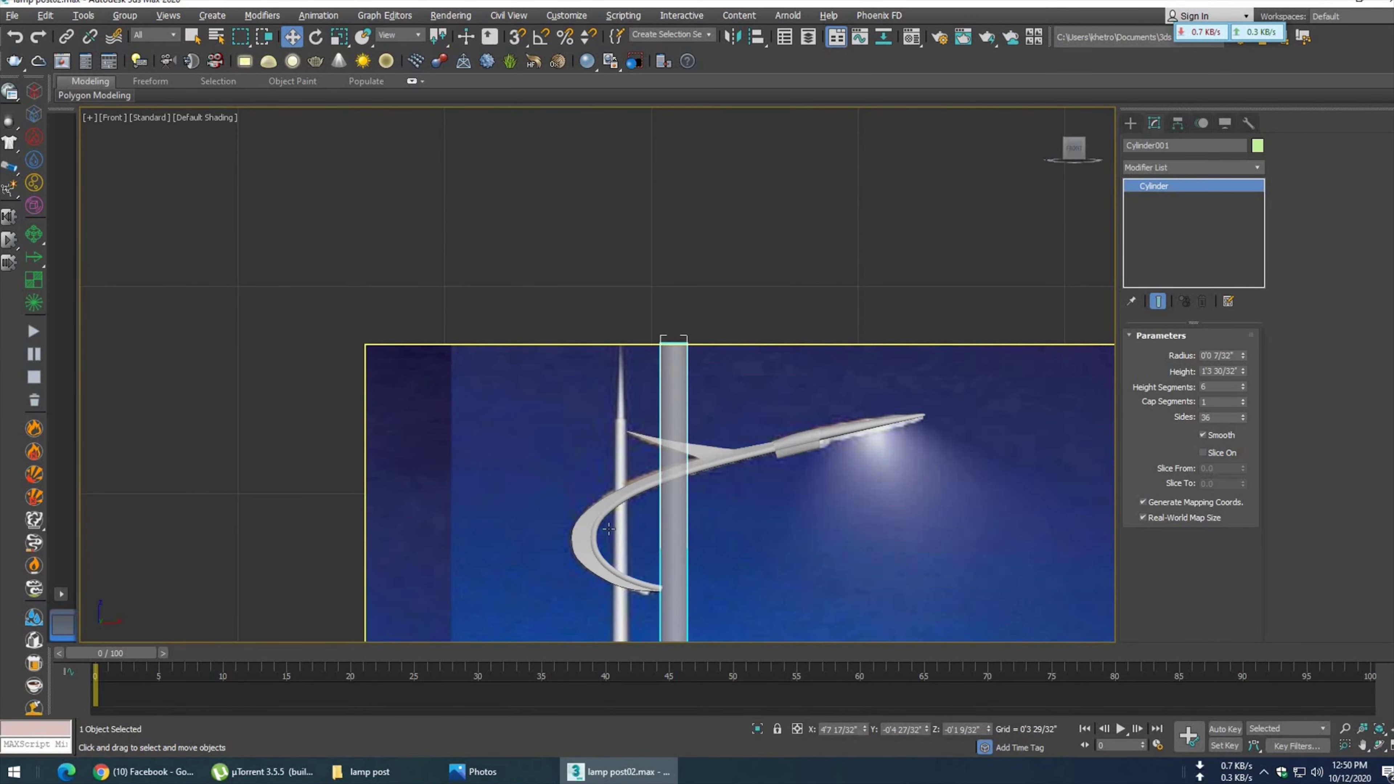
scroll(686, 467, down, 2)
scroll(751, 384, down, 3)
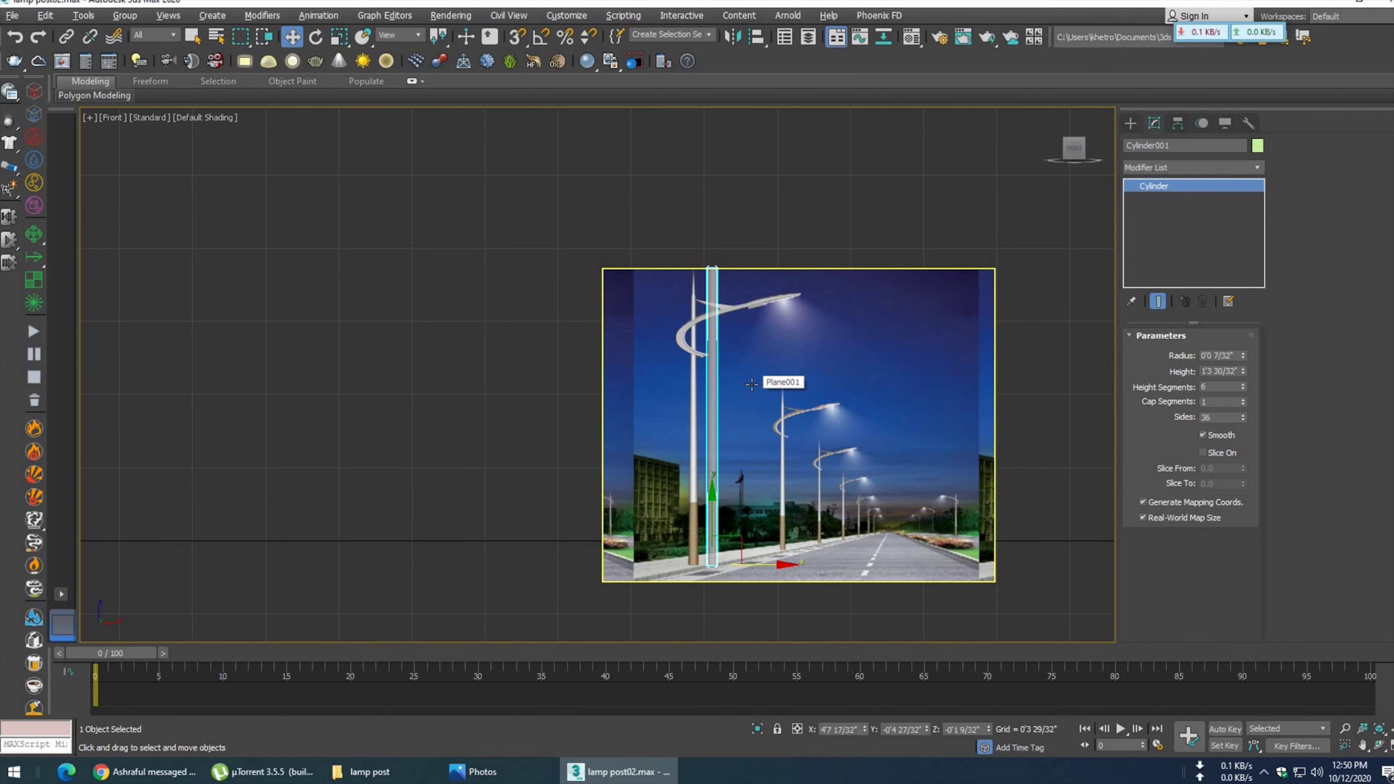
click(1243, 390)
right_click(755, 318)
click(922, 485)
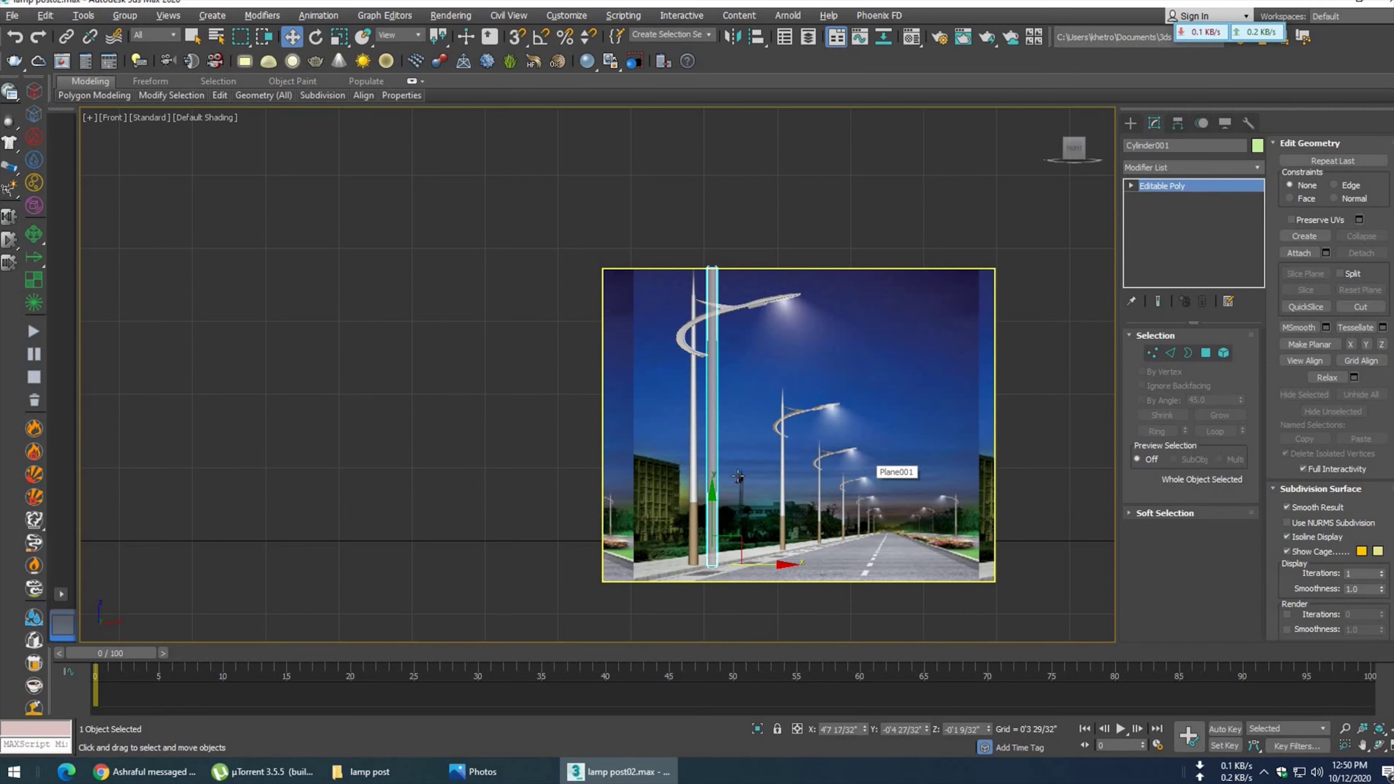
- Move the pole onto the reference post and uniformly scale it to 95%
scroll(865, 474, up, 3)
scroll(796, 484, up, 3)
scroll(771, 502, up, 3)
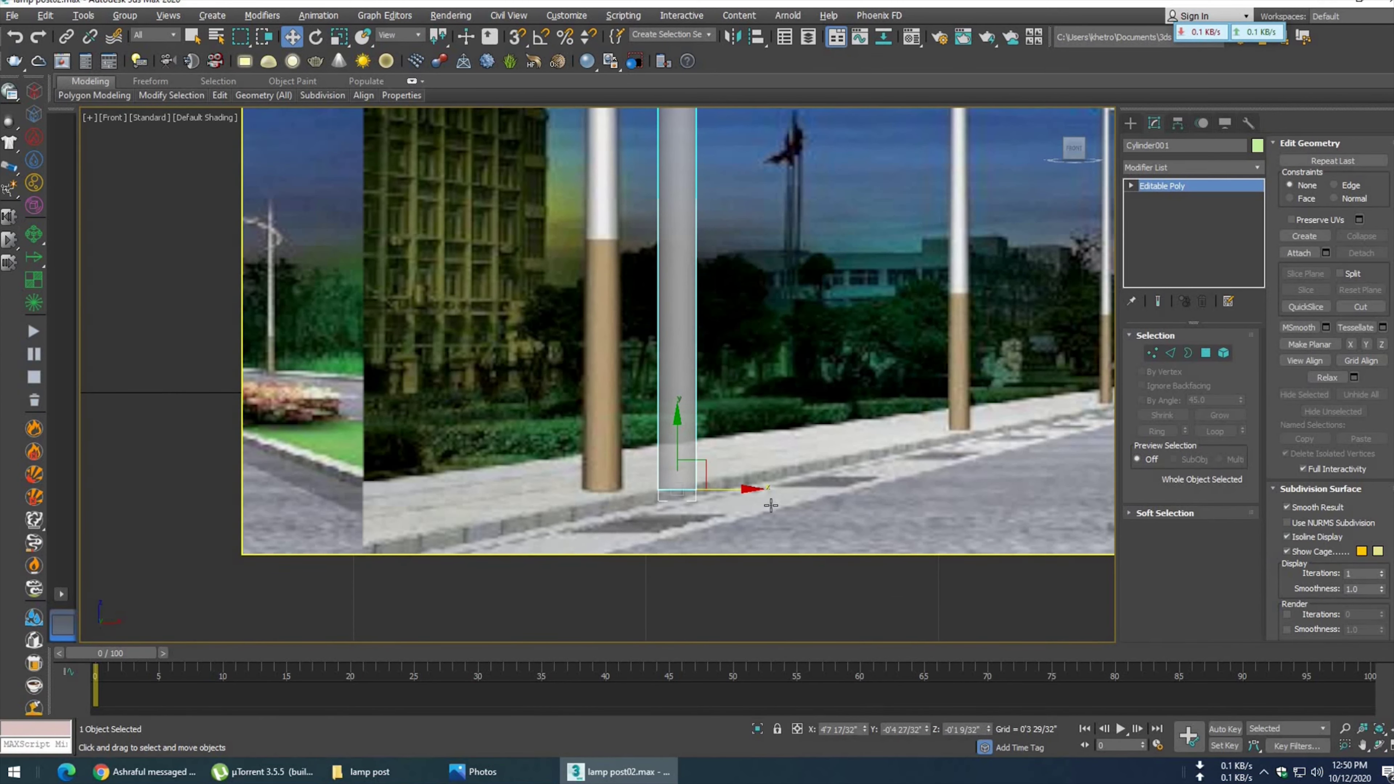
key(1)
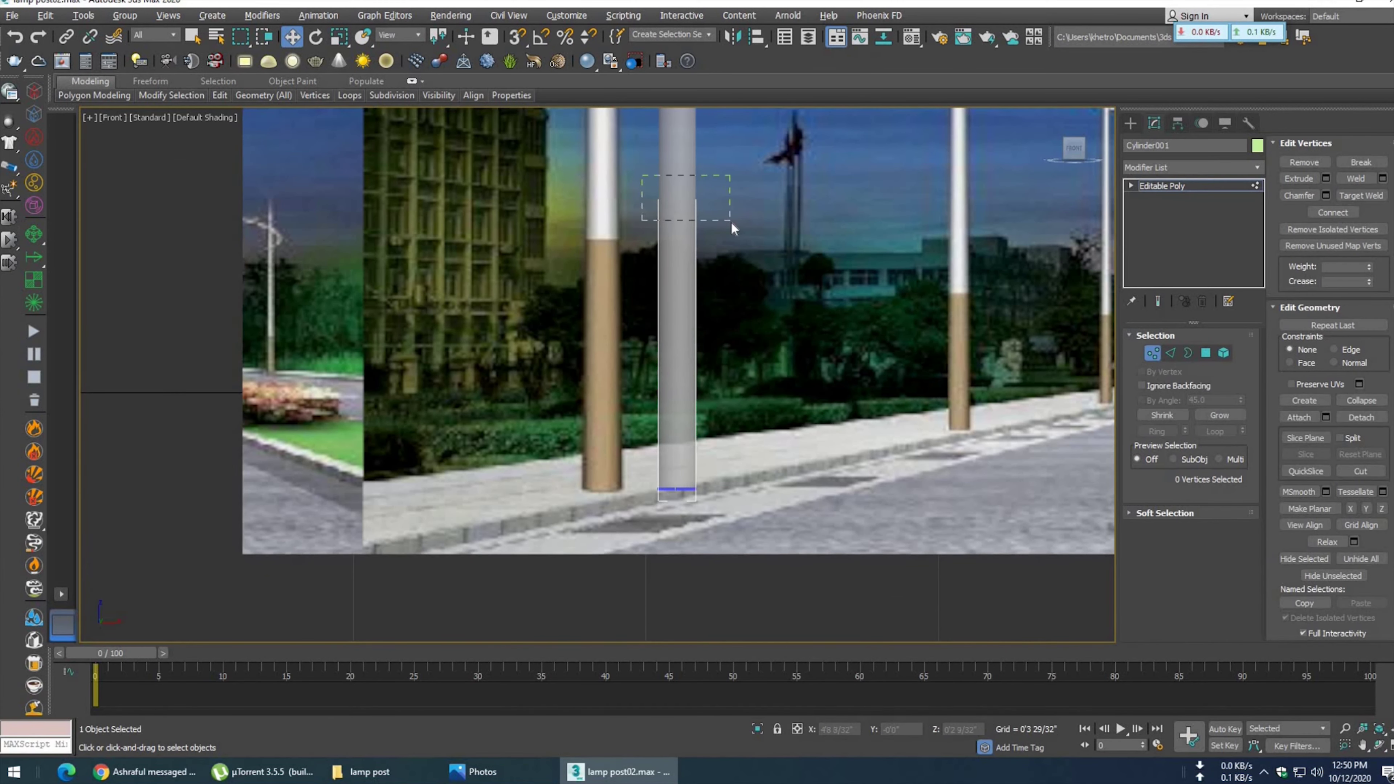
key(F4)
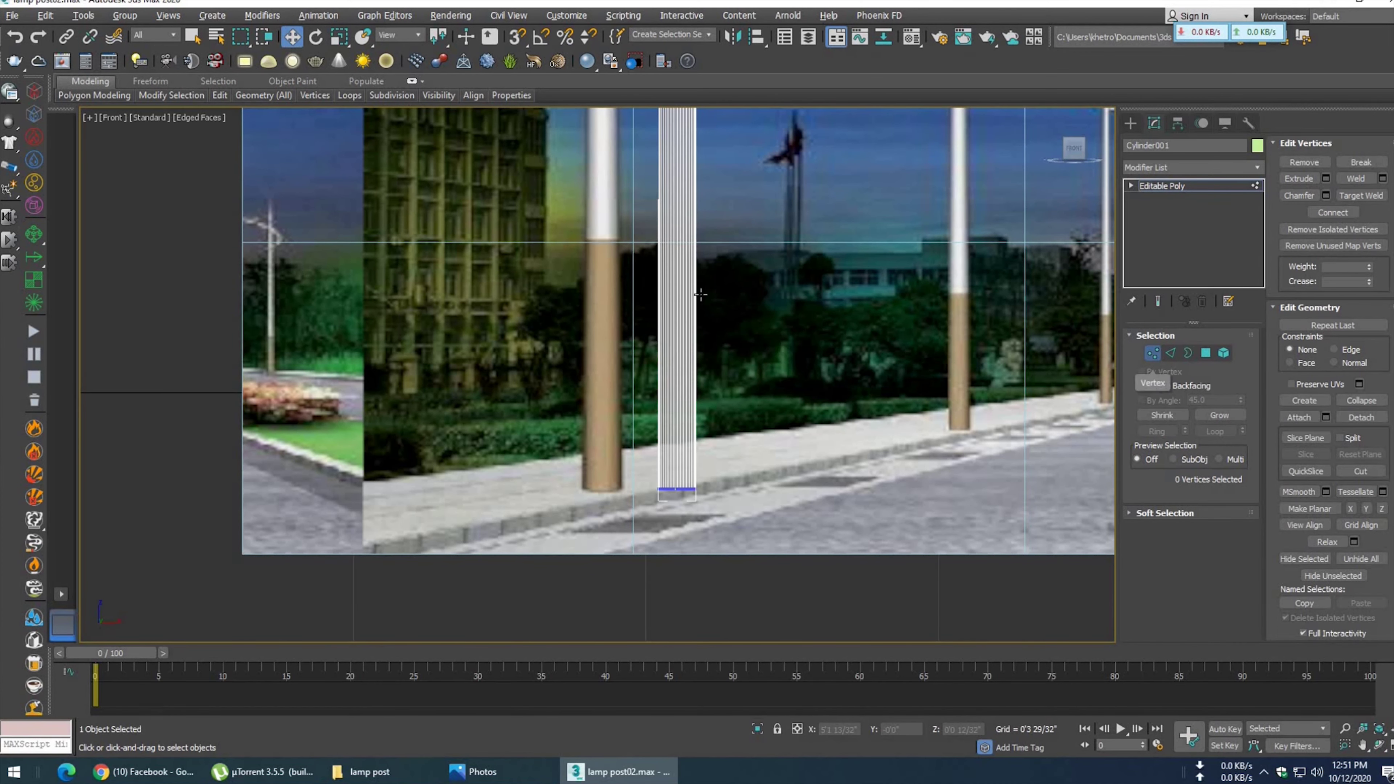
key(1)
drag(739, 489, 663, 489)
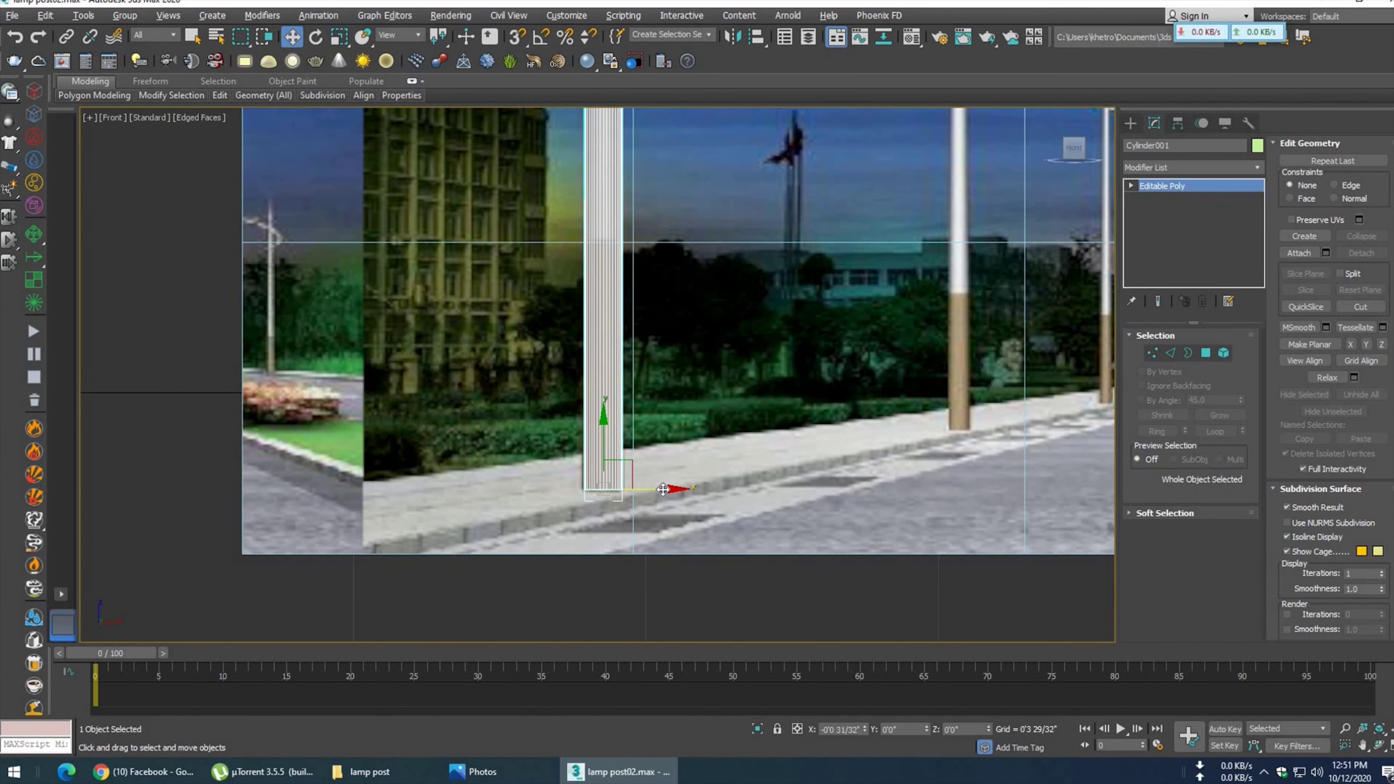
middle_drag(663, 489, 690, 563)
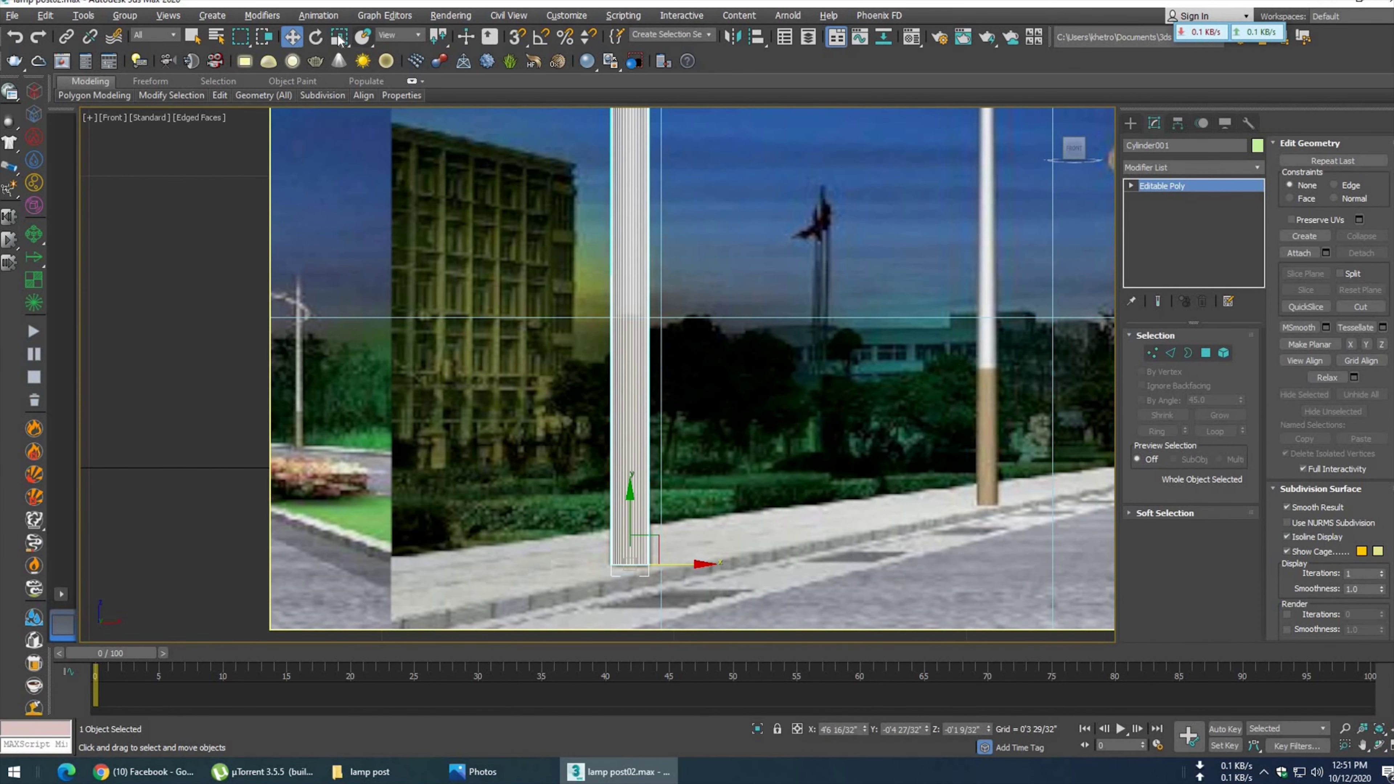
click(339, 37)
drag(639, 541, 659, 420)
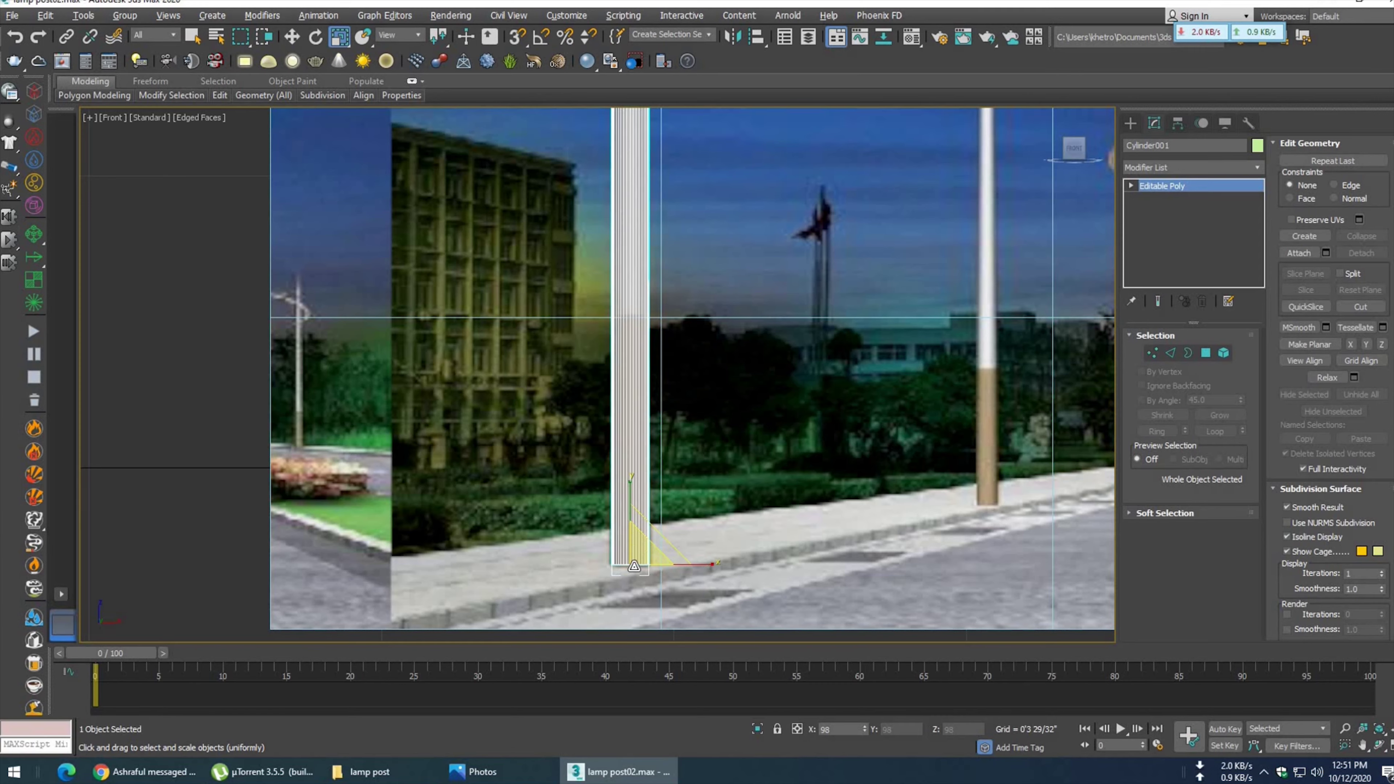
- Raise the selected vertex ring of the pole slightly in Vertex mode
scroll(713, 463, down, 4)
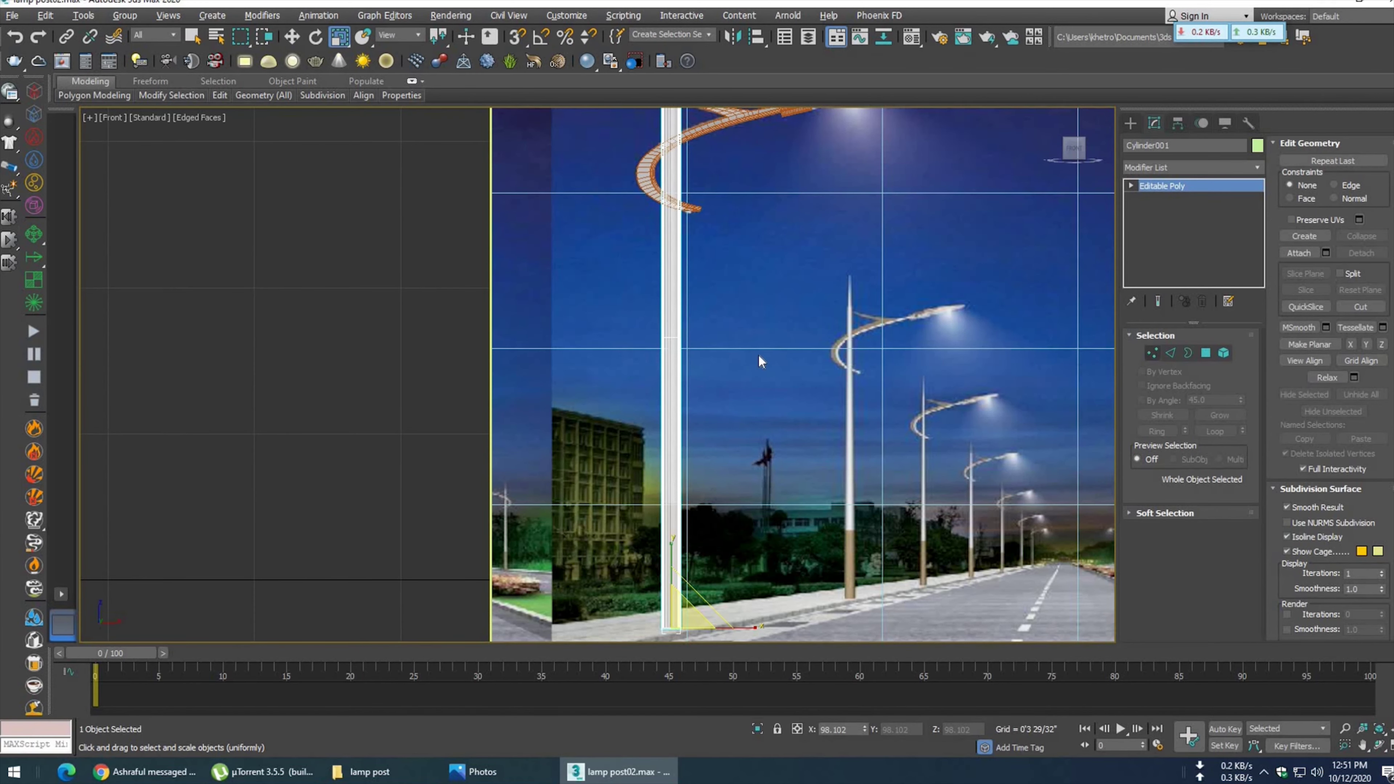
key(1)
key(w)
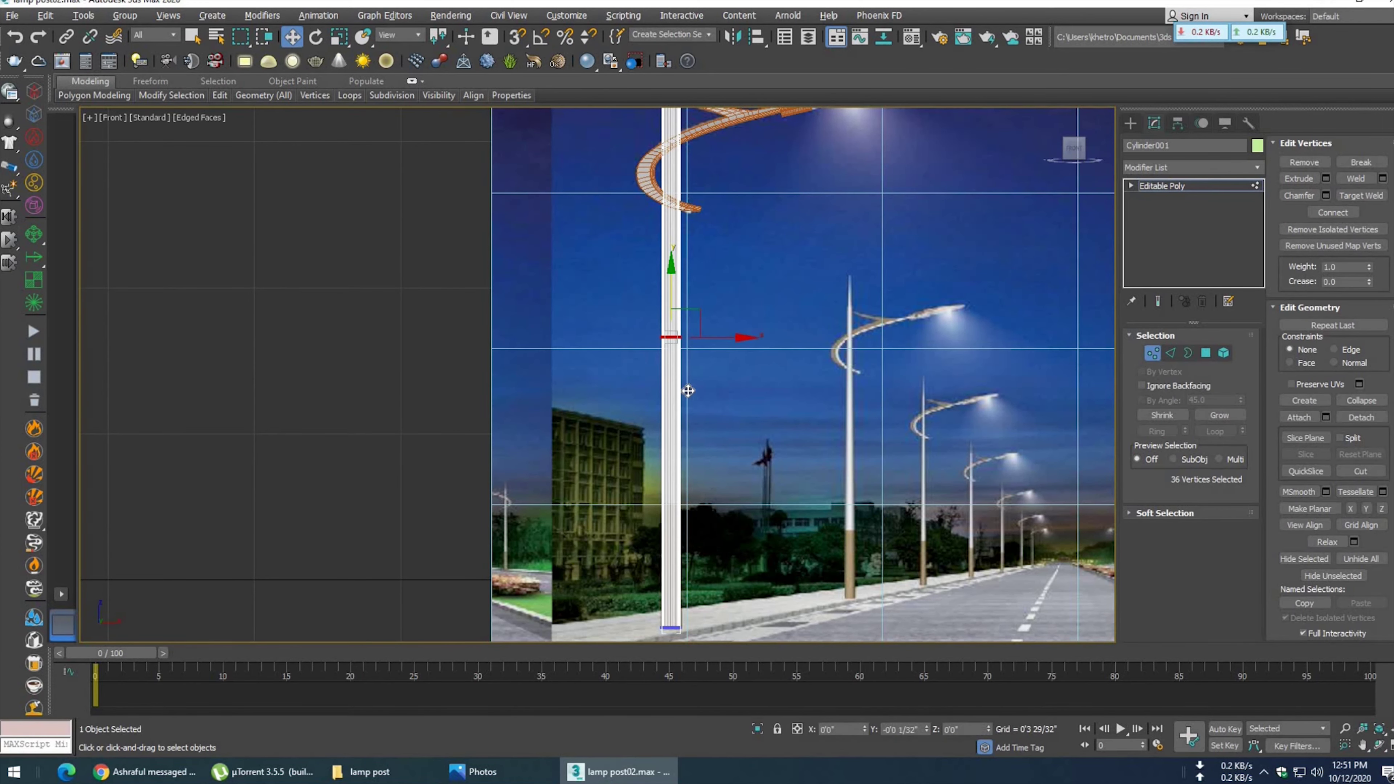
scroll(721, 525, up, 3)
scroll(733, 287, up, 3)
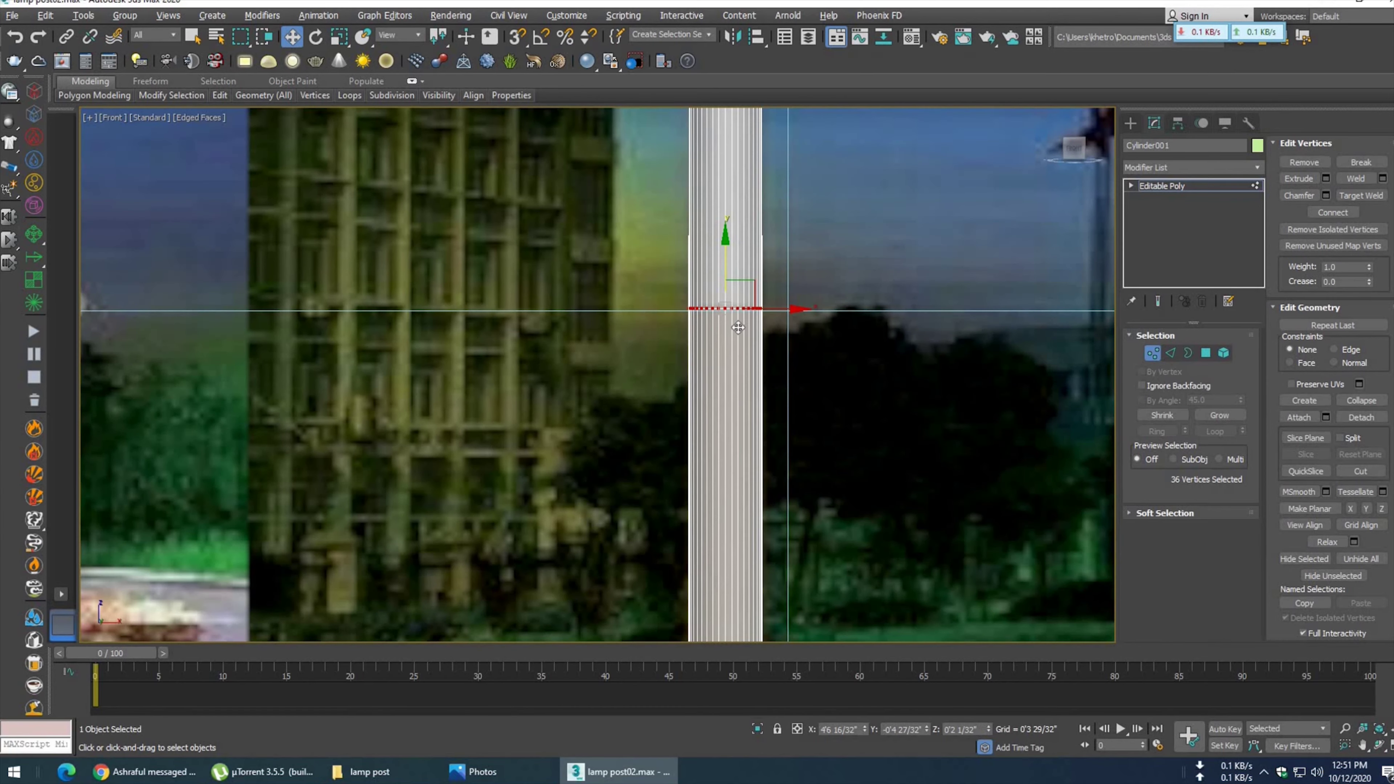
drag(751, 255, 753, 252)
scroll(735, 299, down, 3)
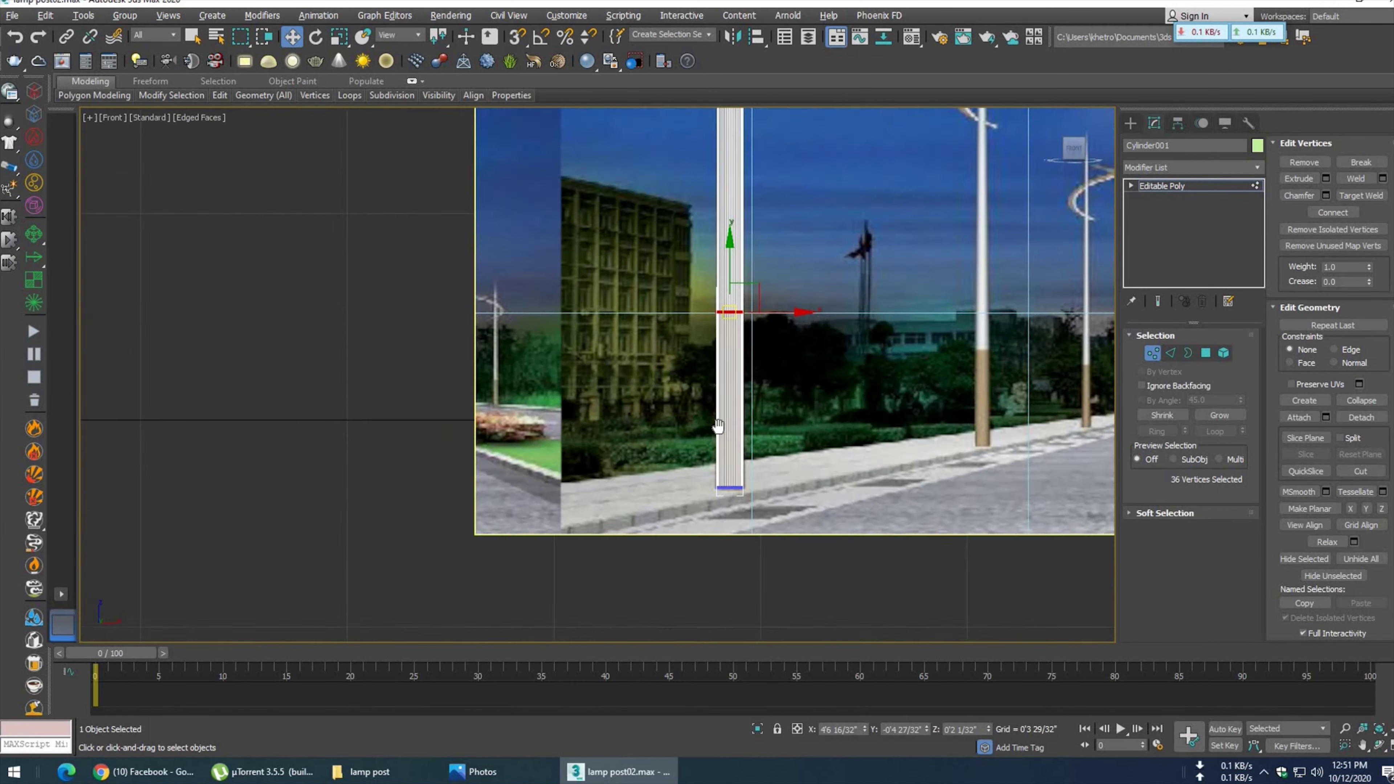
scroll(686, 275, down, 2)
scroll(651, 219, down, 1)
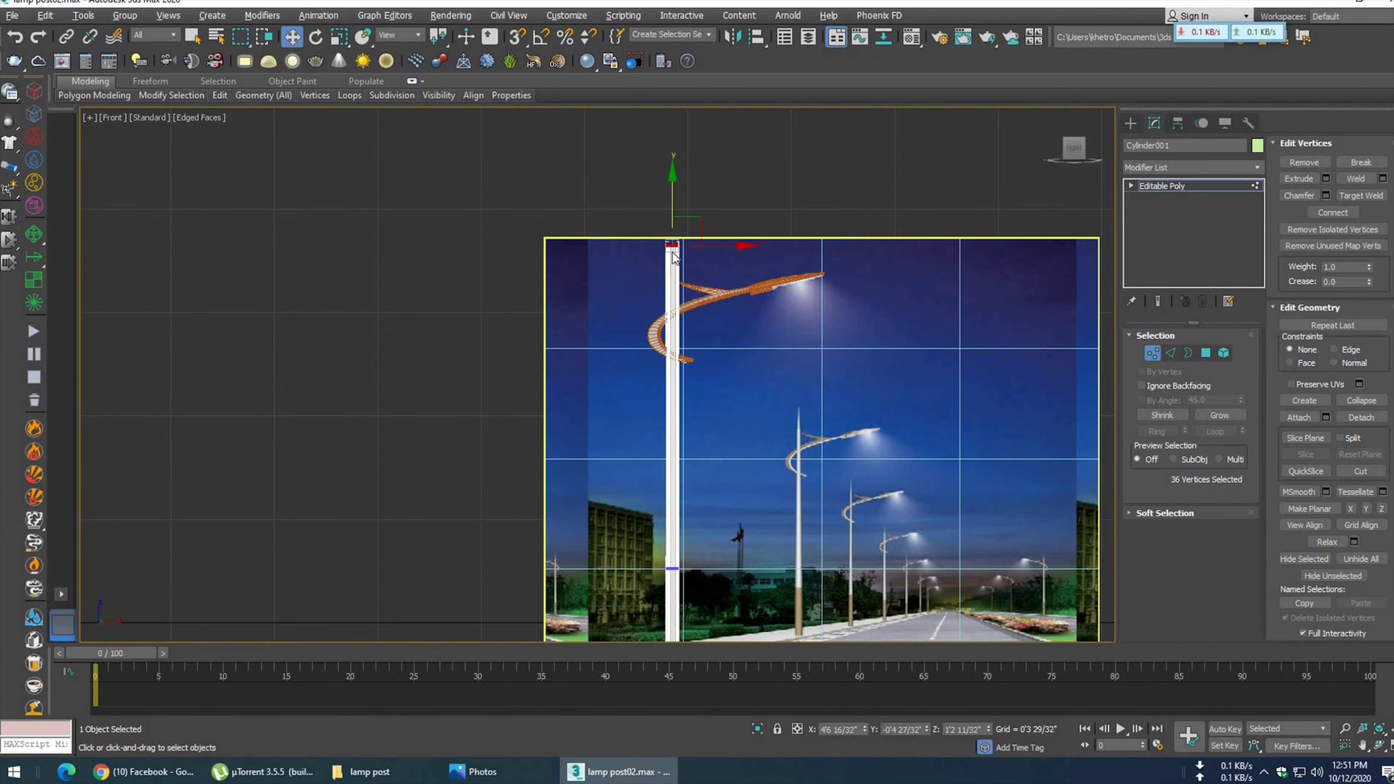
scroll(706, 393, up, 3)
scroll(705, 394, up, 2)
- Move the top vertex ring up and scale it down to taper the pole to a point
drag(675, 322, 703, 218)
click(340, 37)
drag(683, 279, 710, 461)
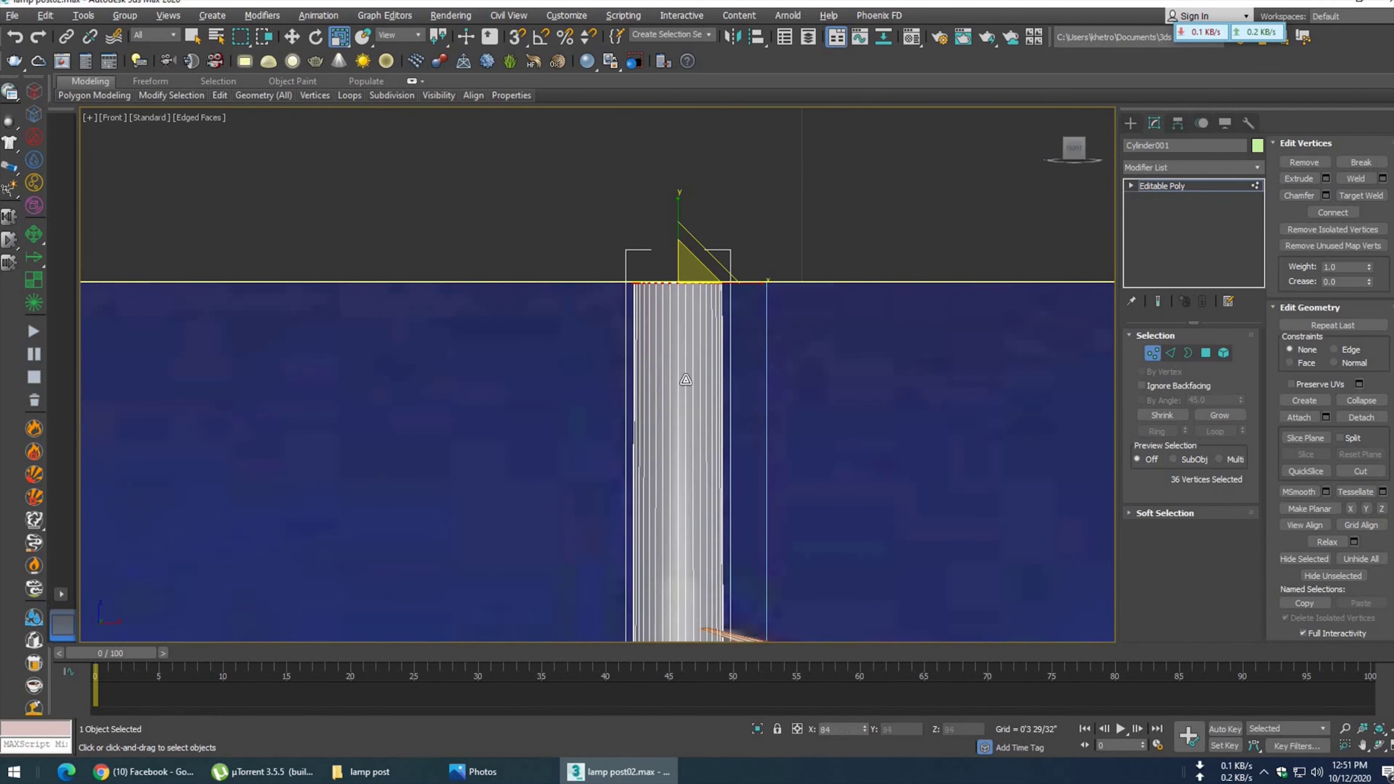
drag(679, 278, 703, 382)
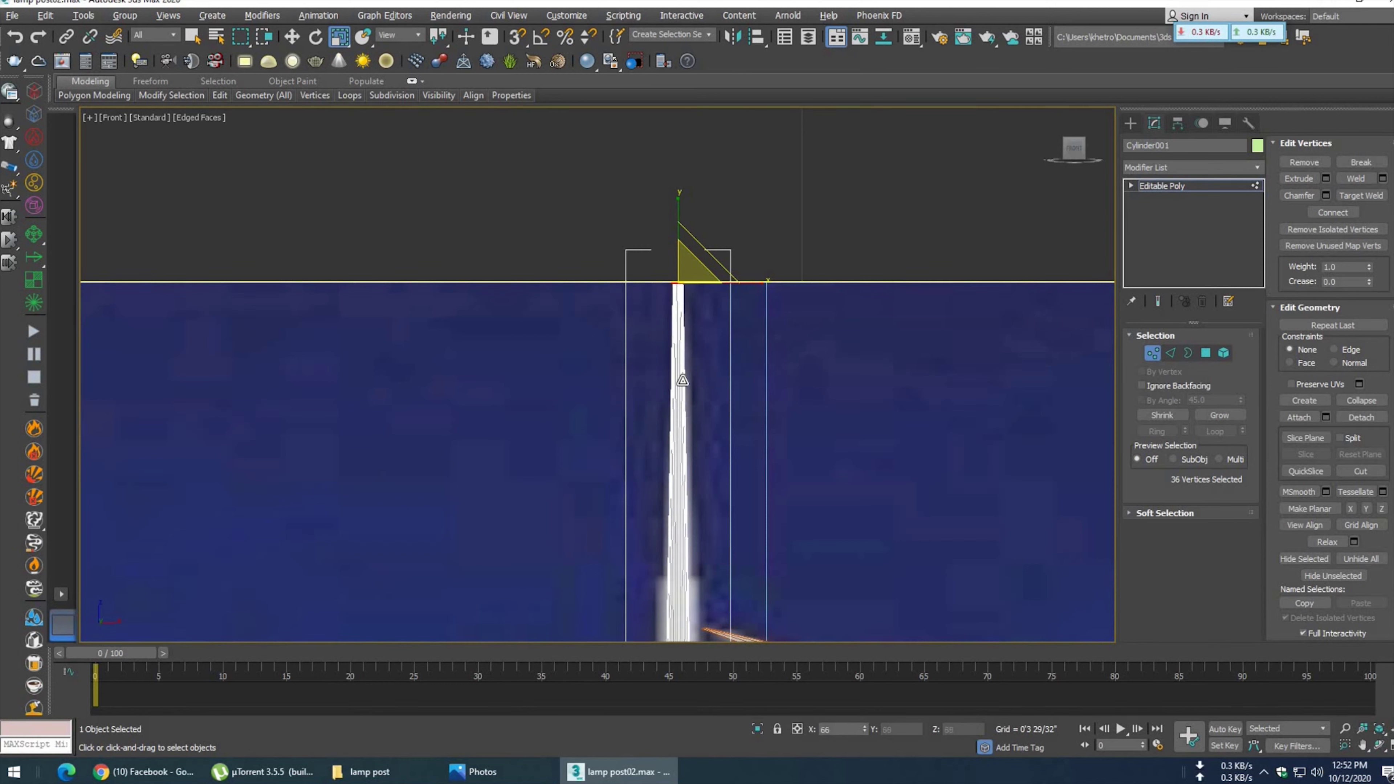
scroll(718, 275, down, 3)
scroll(764, 231, down, 2)
scroll(787, 444, down, 4)
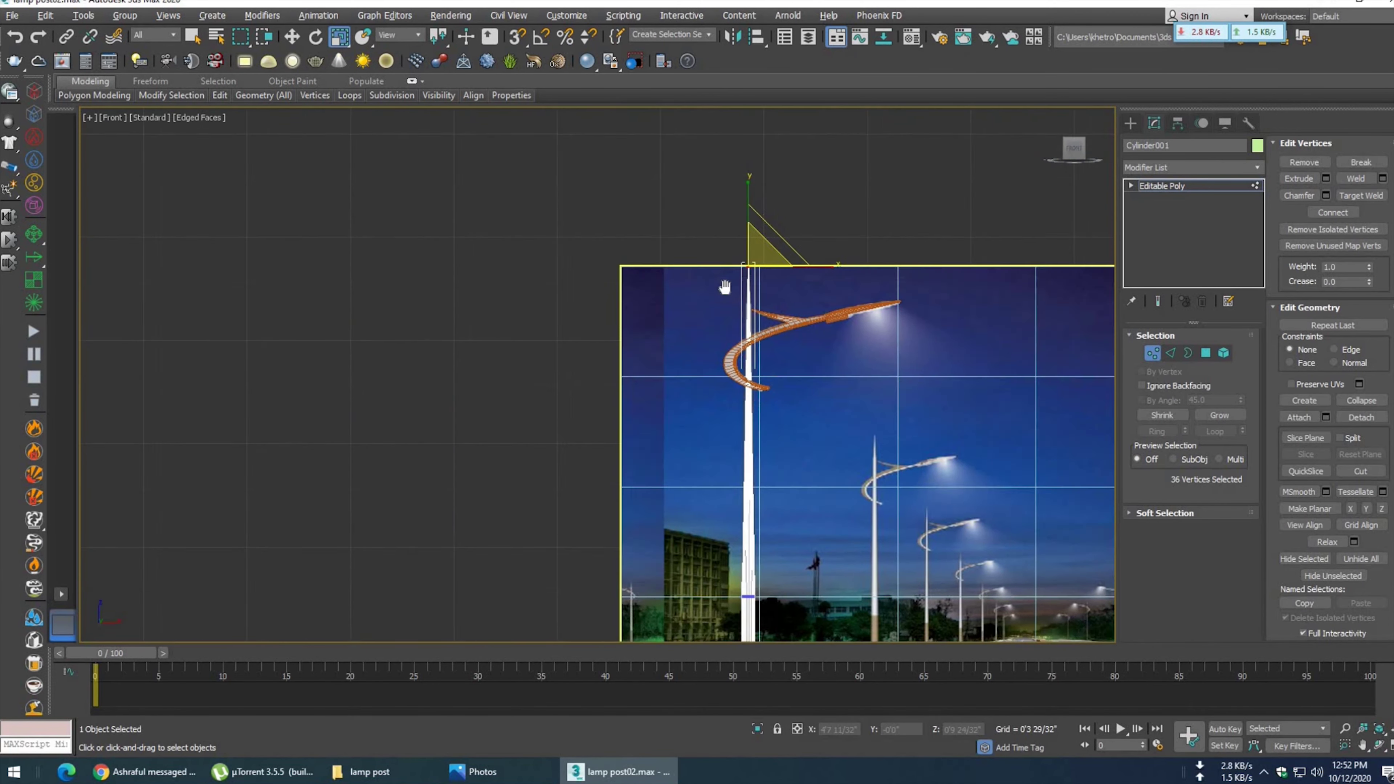
scroll(713, 385, up, 1)
scroll(708, 351, up, 3)
scroll(705, 342, up, 2)
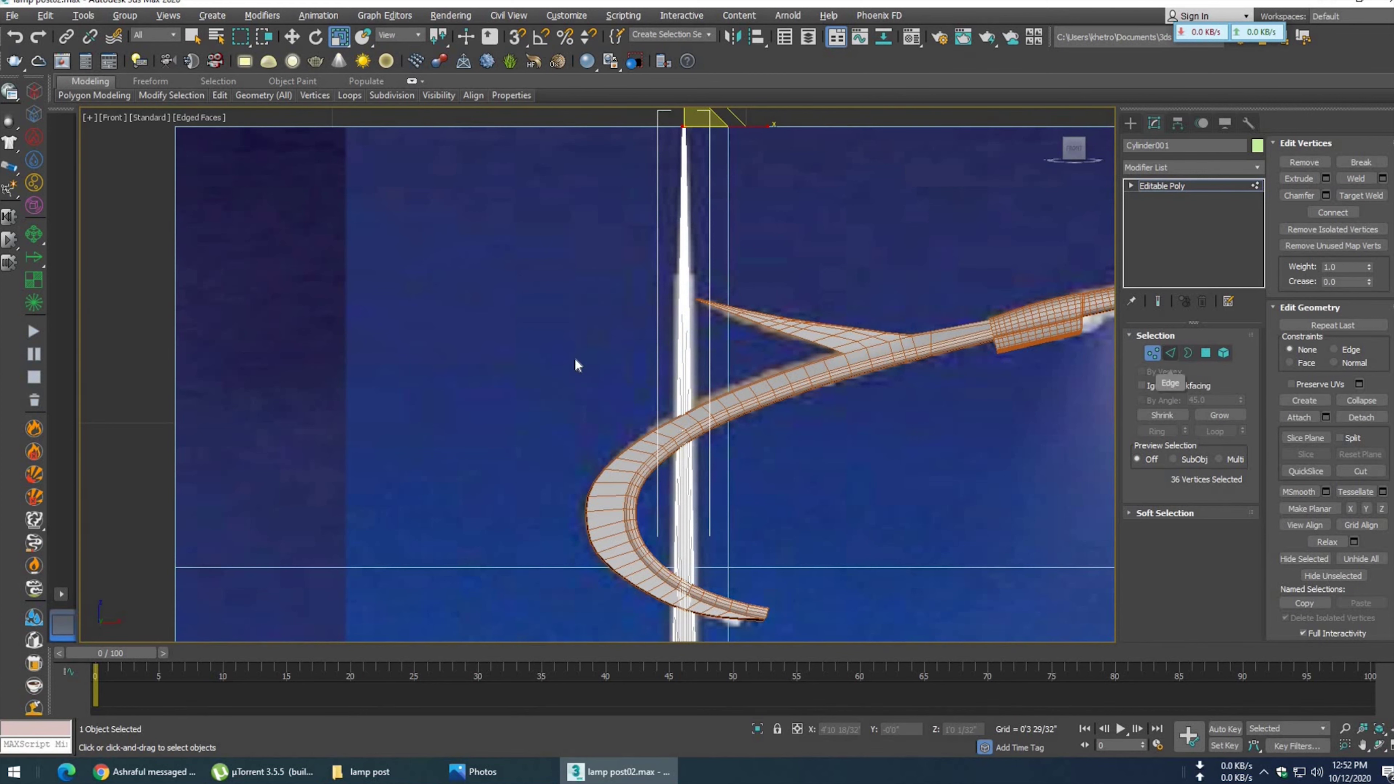
- Preview connecting the pole's edges, then cancel back to vertex editing
key(2)
click(1382, 230)
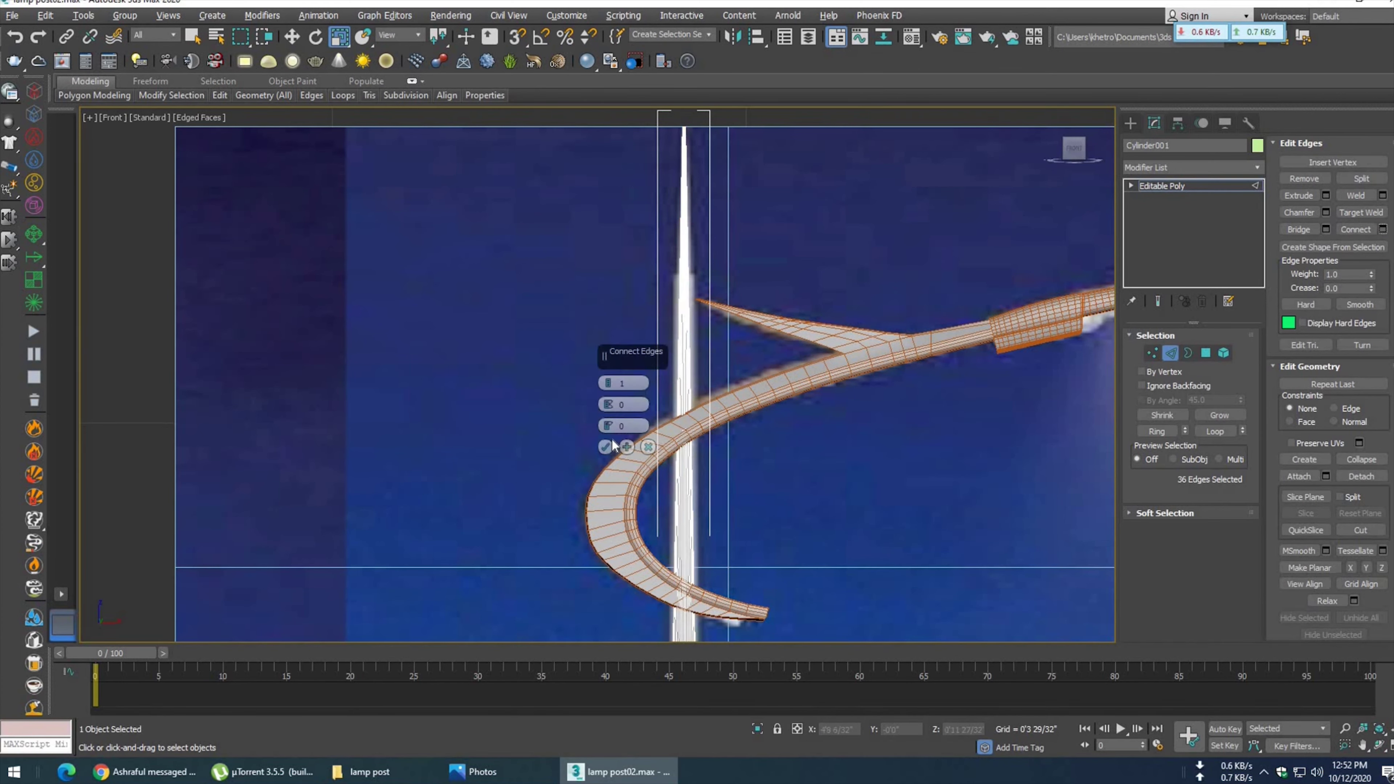
key(1)
scroll(824, 379, down, 2)
scroll(823, 378, down, 3)
- Raise and narrow another vertex ring to follow the reference post's profile
middle_drag(822, 534, 705, 114)
key(w)
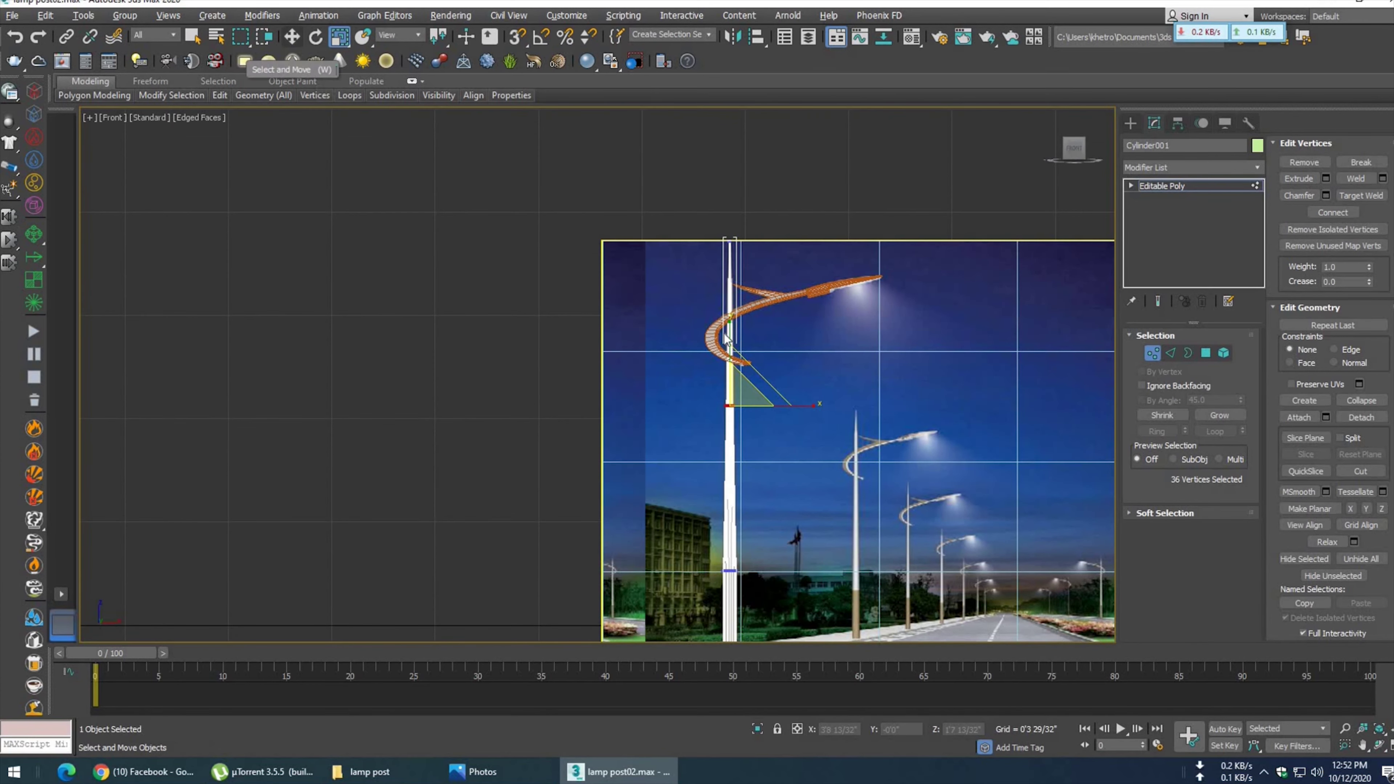
scroll(731, 421, up, 3)
drag(732, 420, 785, 176)
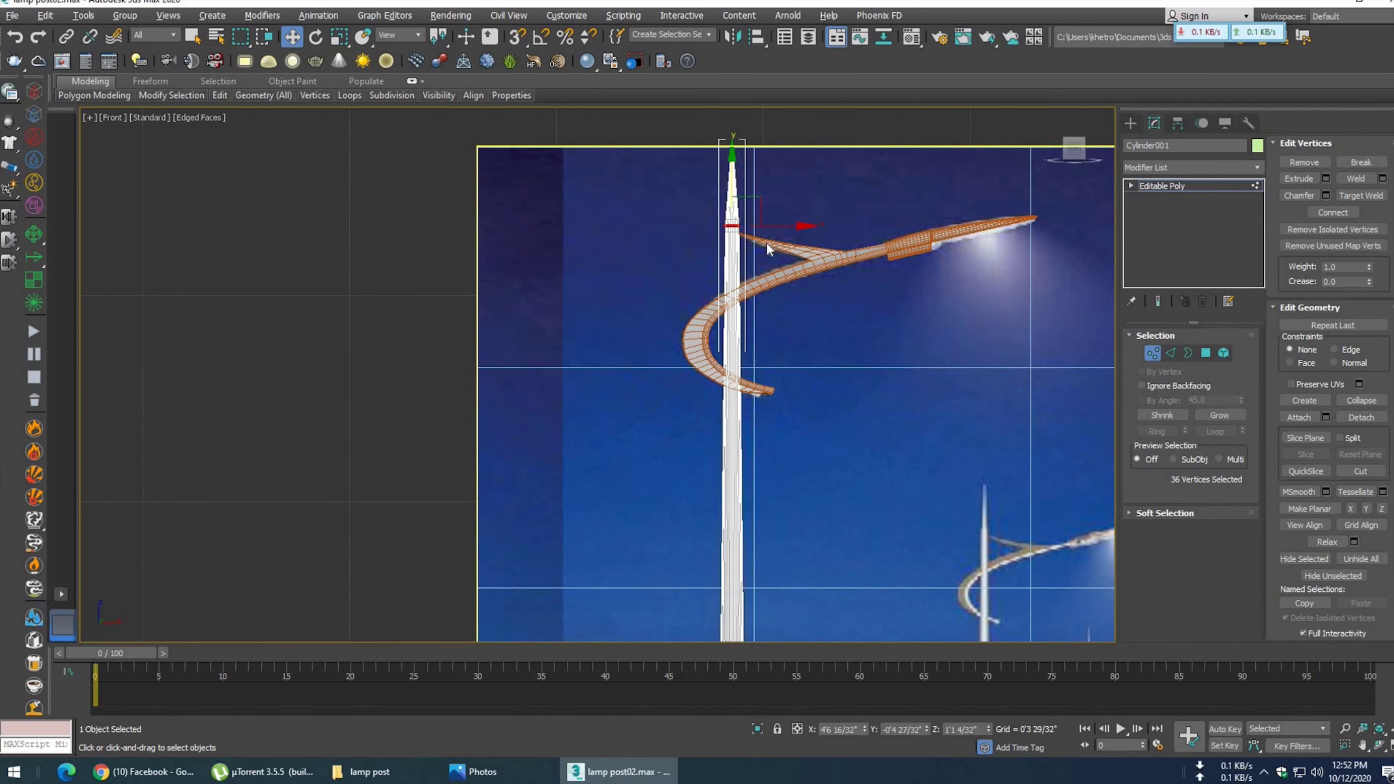
scroll(631, 336, up, 5)
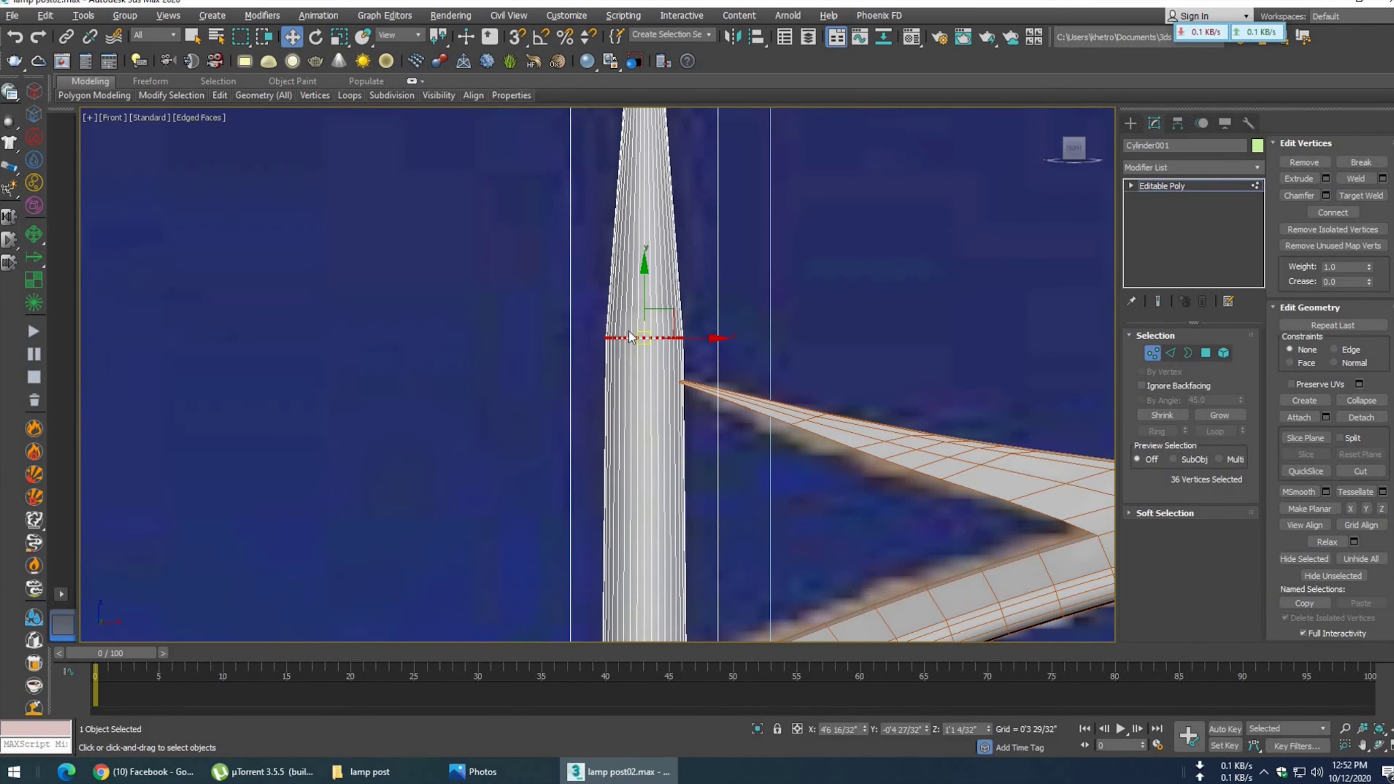
click(342, 42)
drag(664, 379, 678, 422)
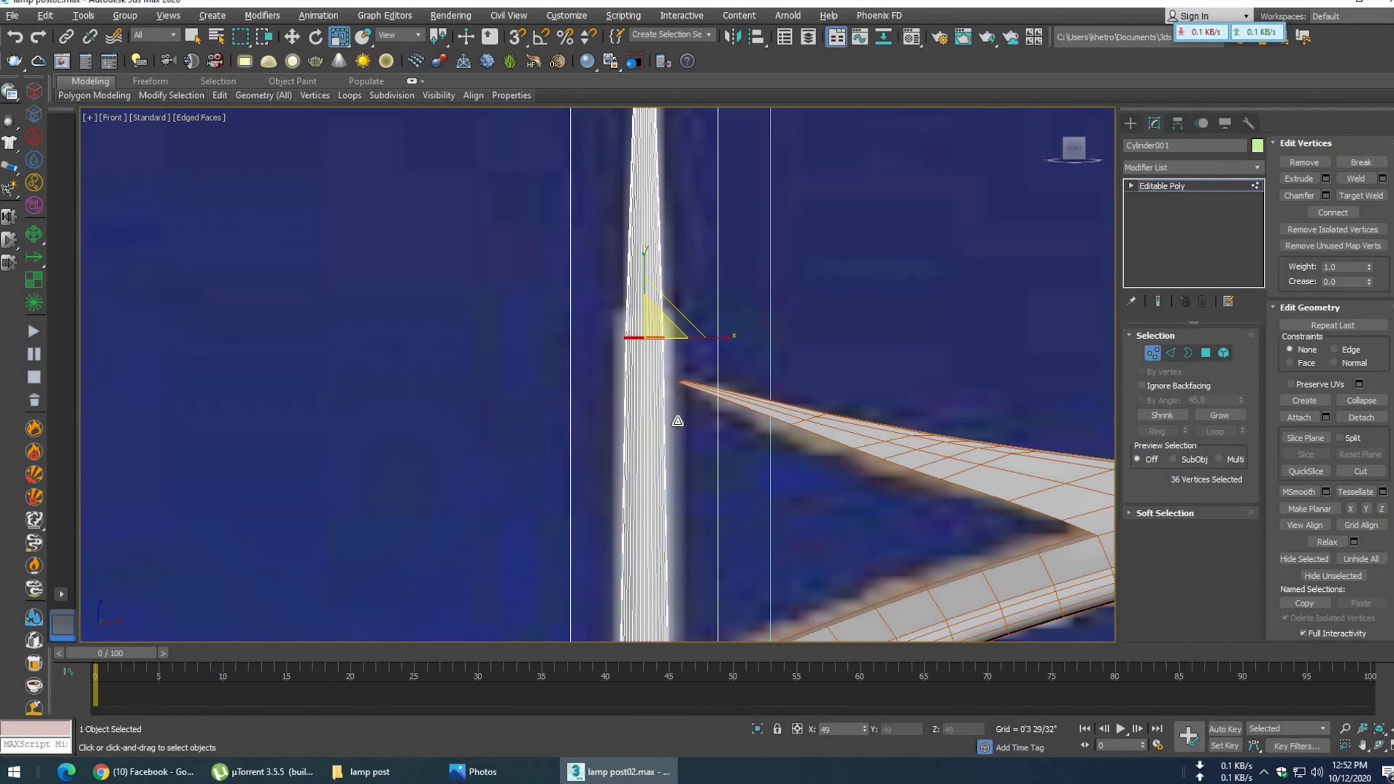
click(296, 39)
drag(648, 262, 655, 246)
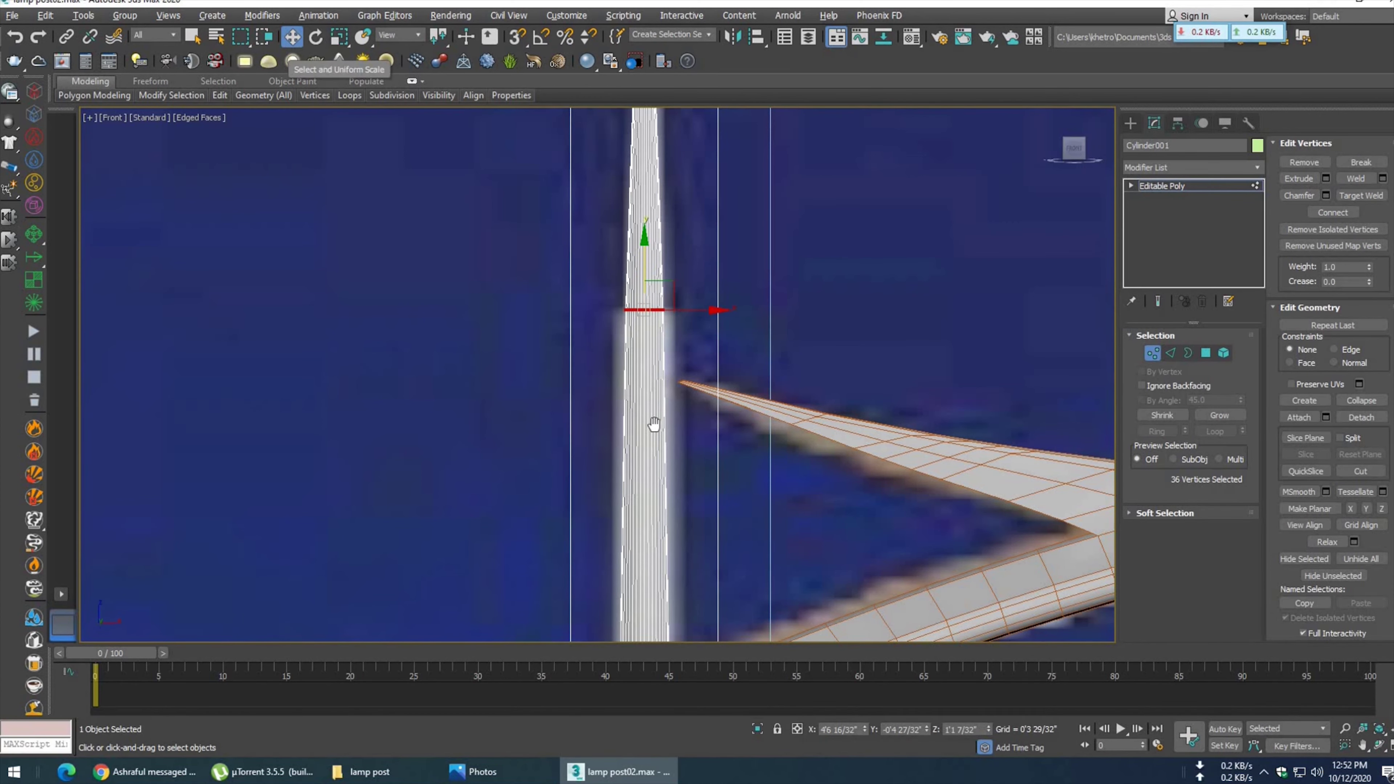
- Adjust the pole's width at the selected ring against the reference photo
middle_drag(359, 189, 367, 142)
key(r)
mouse_move(663, 250)
mouse_down()
mouse_move(689, 229)
mouse_move(653, 367)
mouse_up()
scroll(623, 370, down, 2)
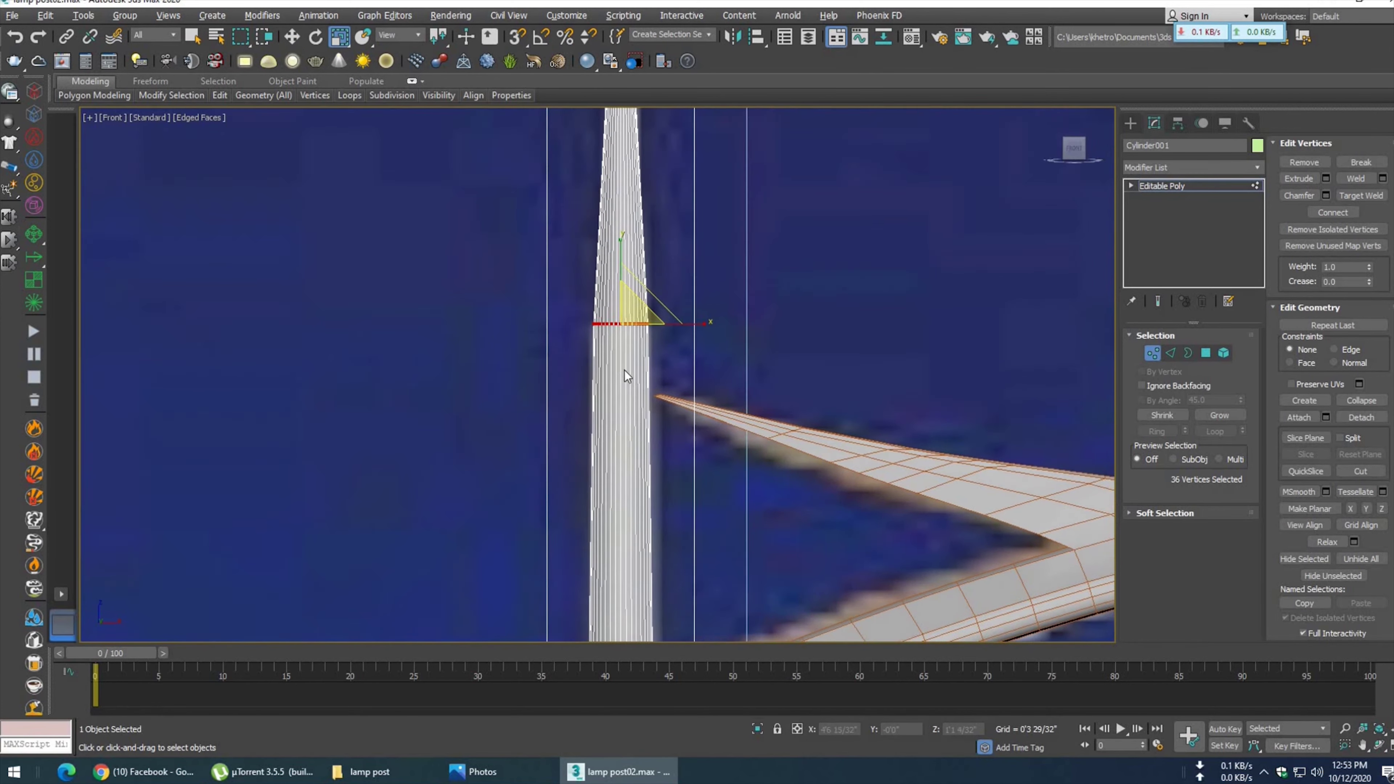
scroll(620, 367, down, 3)
scroll(616, 365, down, 3)
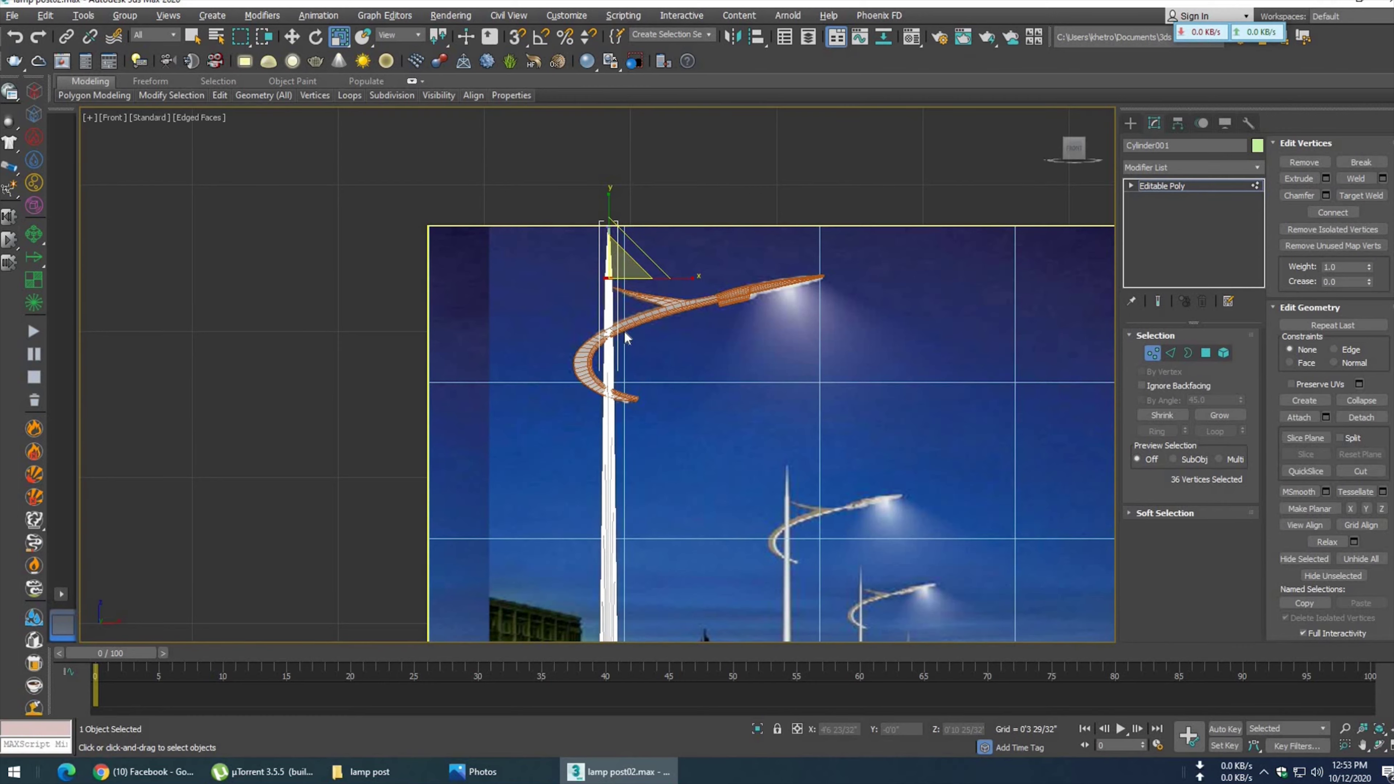
scroll(623, 335, up, 1)
scroll(612, 323, up, 4)
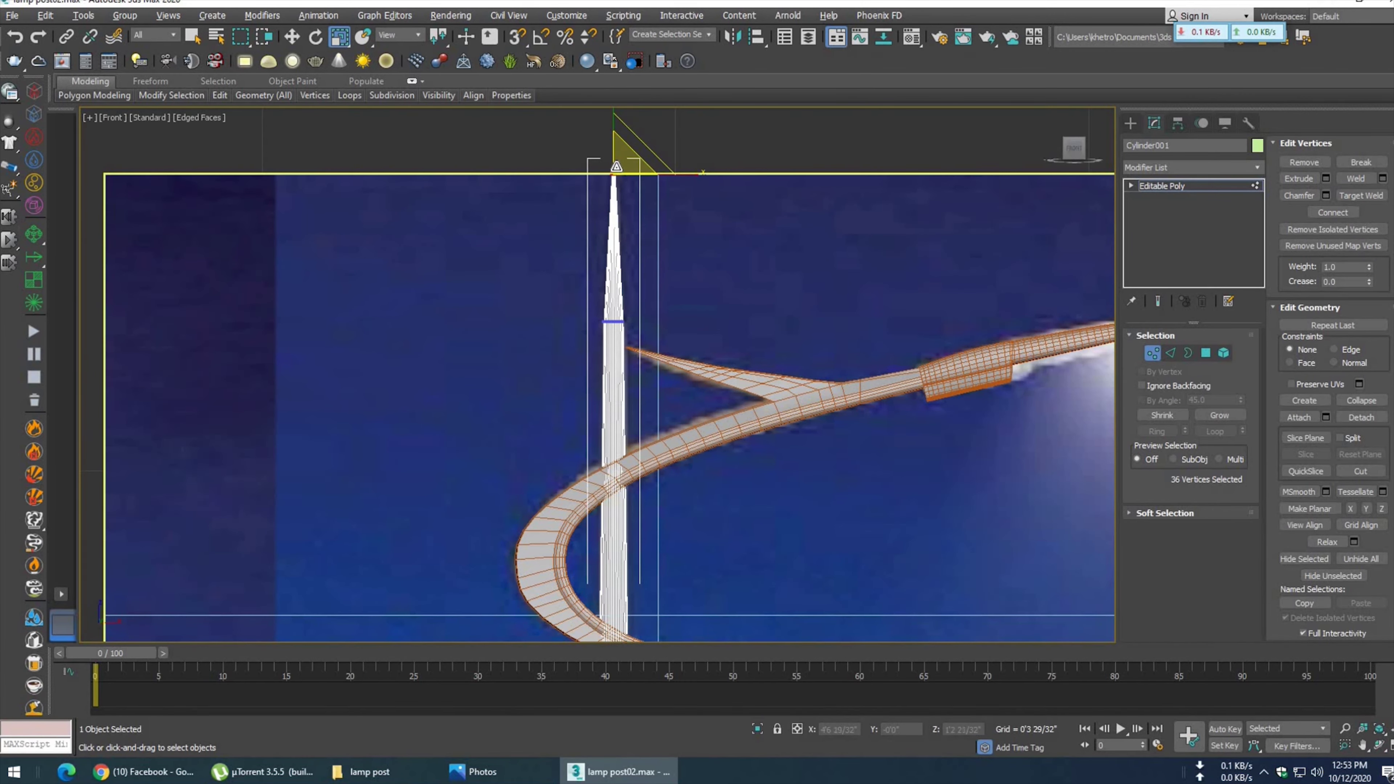
- Inspect the tapered pole and lamp arm from an angle in the Perspective view
middle_drag(648, 434, 667, 406)
scroll(666, 406, down, 4)
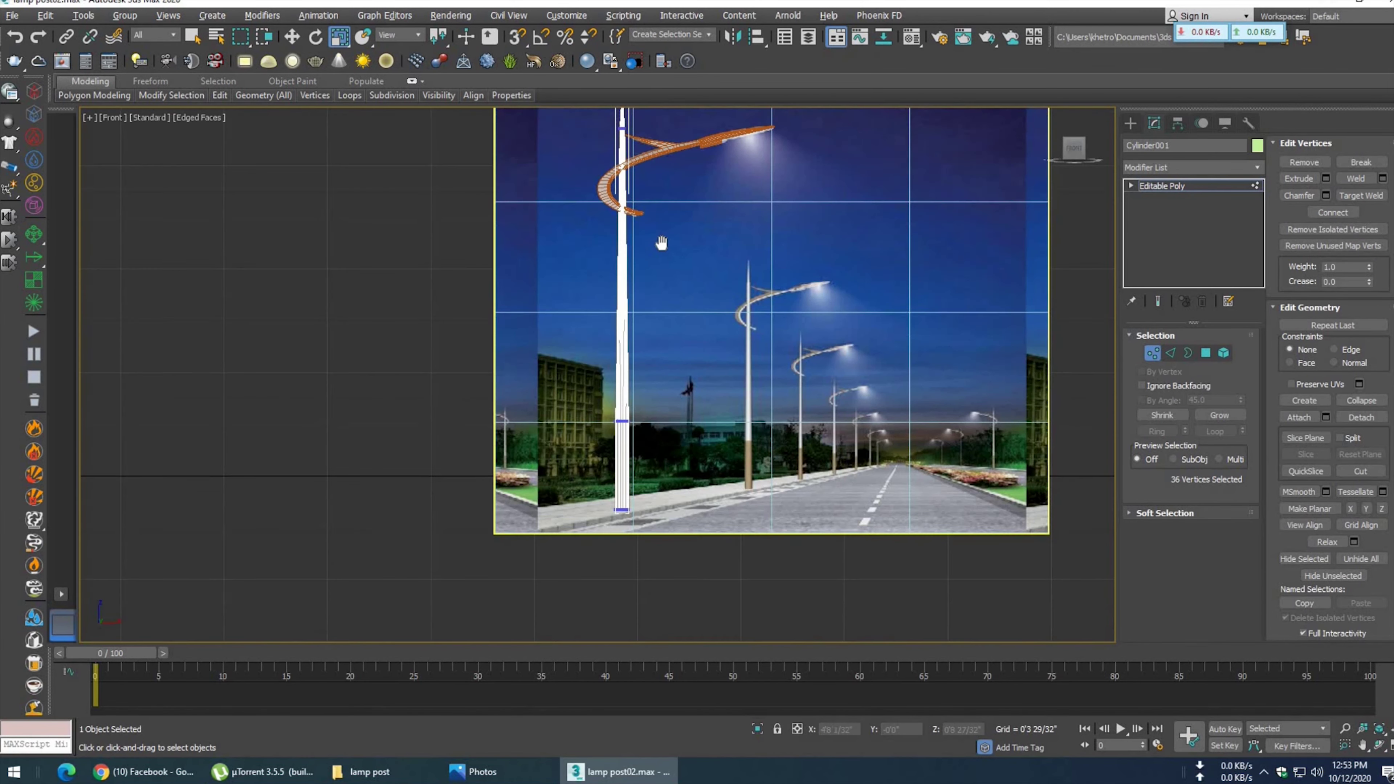
scroll(625, 393, up, 1)
scroll(625, 392, up, 2)
scroll(598, 327, up, 3)
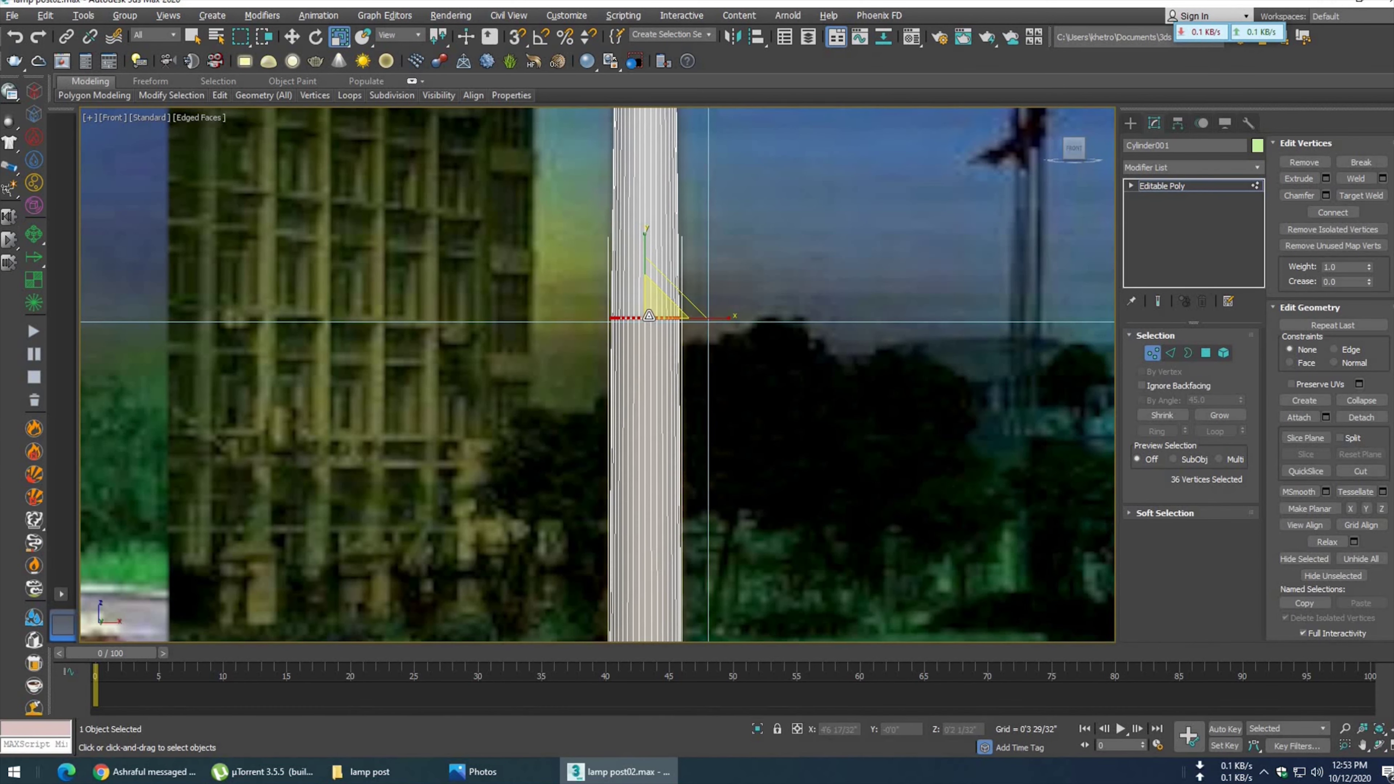
scroll(644, 357, down, 2)
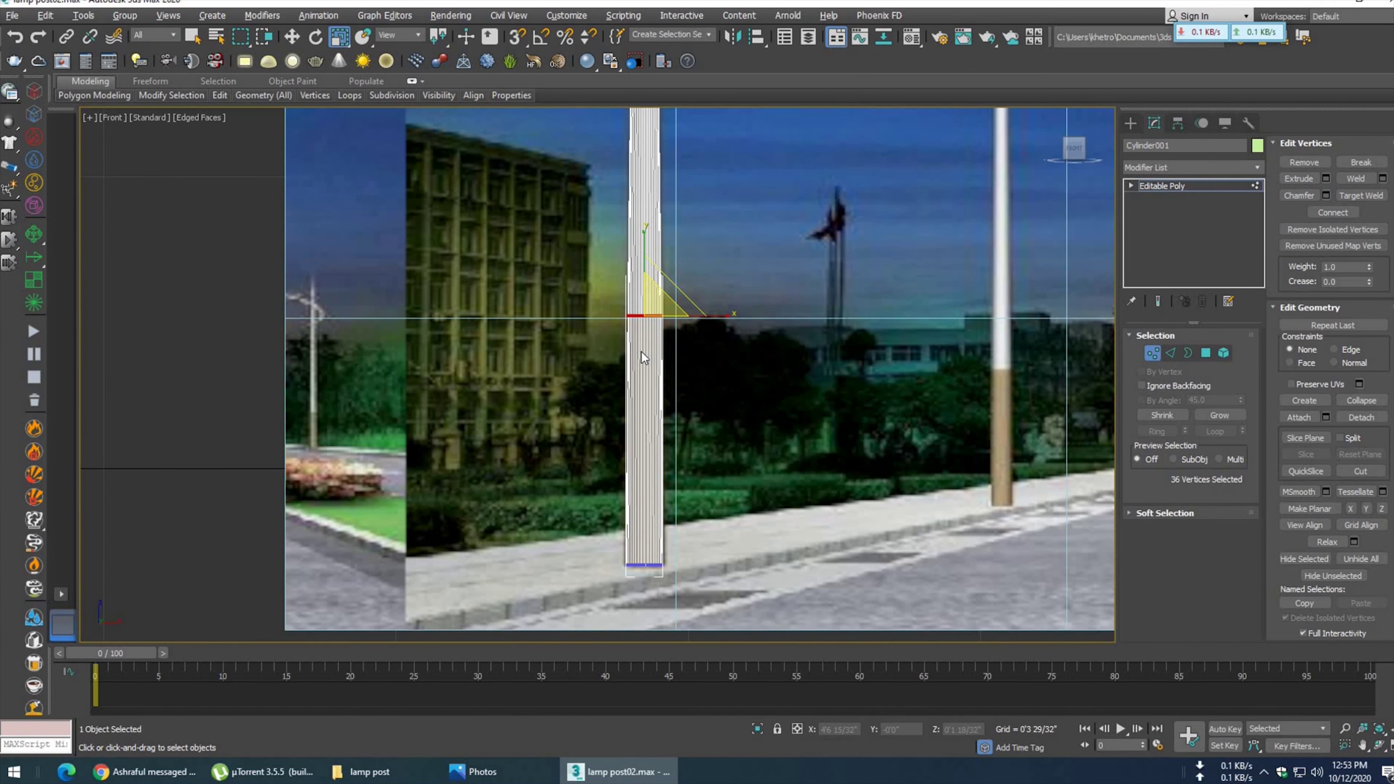
key(p)
alt+middle_drag(642, 352, 661, 413)
scroll(662, 413, down, 5)
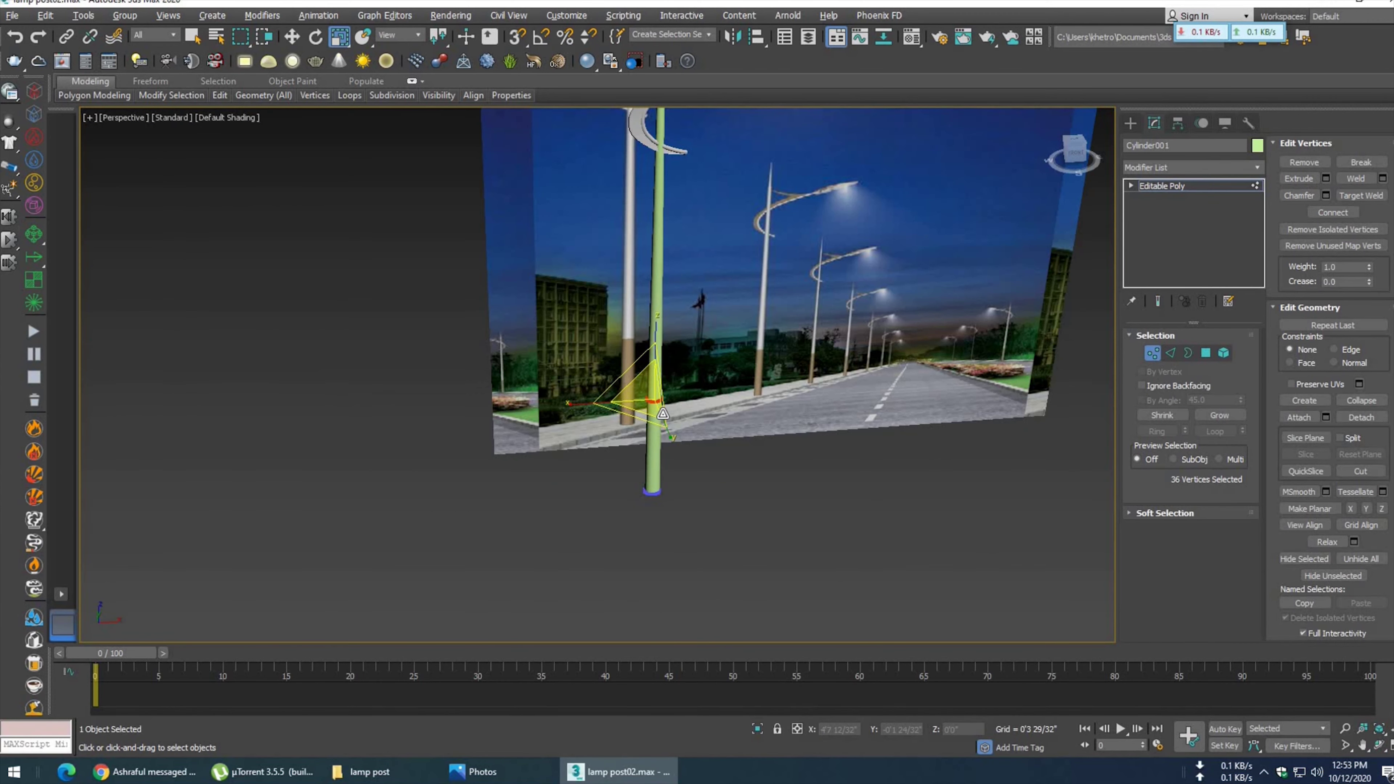
- Orbit around the pole to see the backdrop photo edge-on and from the other side
scroll(659, 416, down, 3)
alt+middle_drag(656, 416, 725, 439)
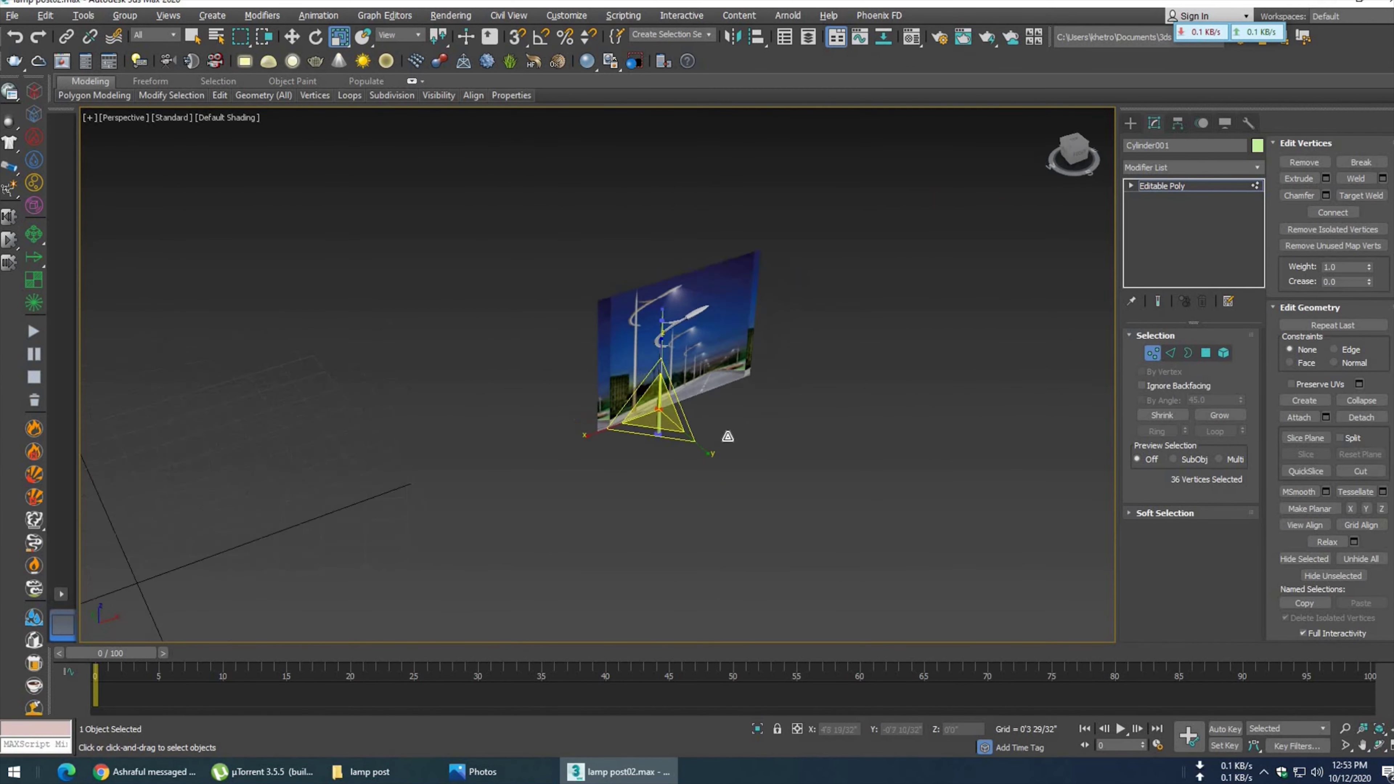
scroll(688, 382, up, 5)
scroll(688, 382, up, 3)
alt+middle_drag(688, 382, 690, 391)
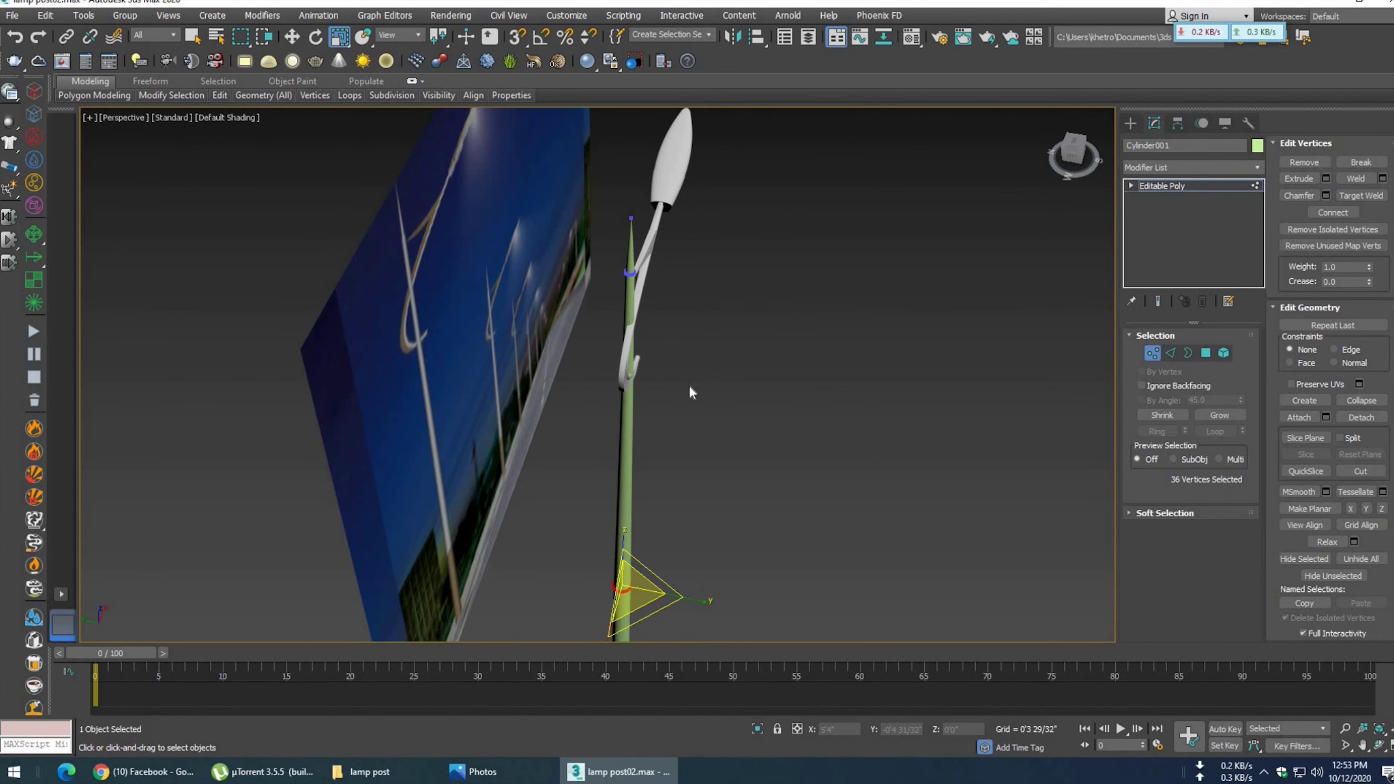
alt+middle_drag(690, 385, 466, 377)
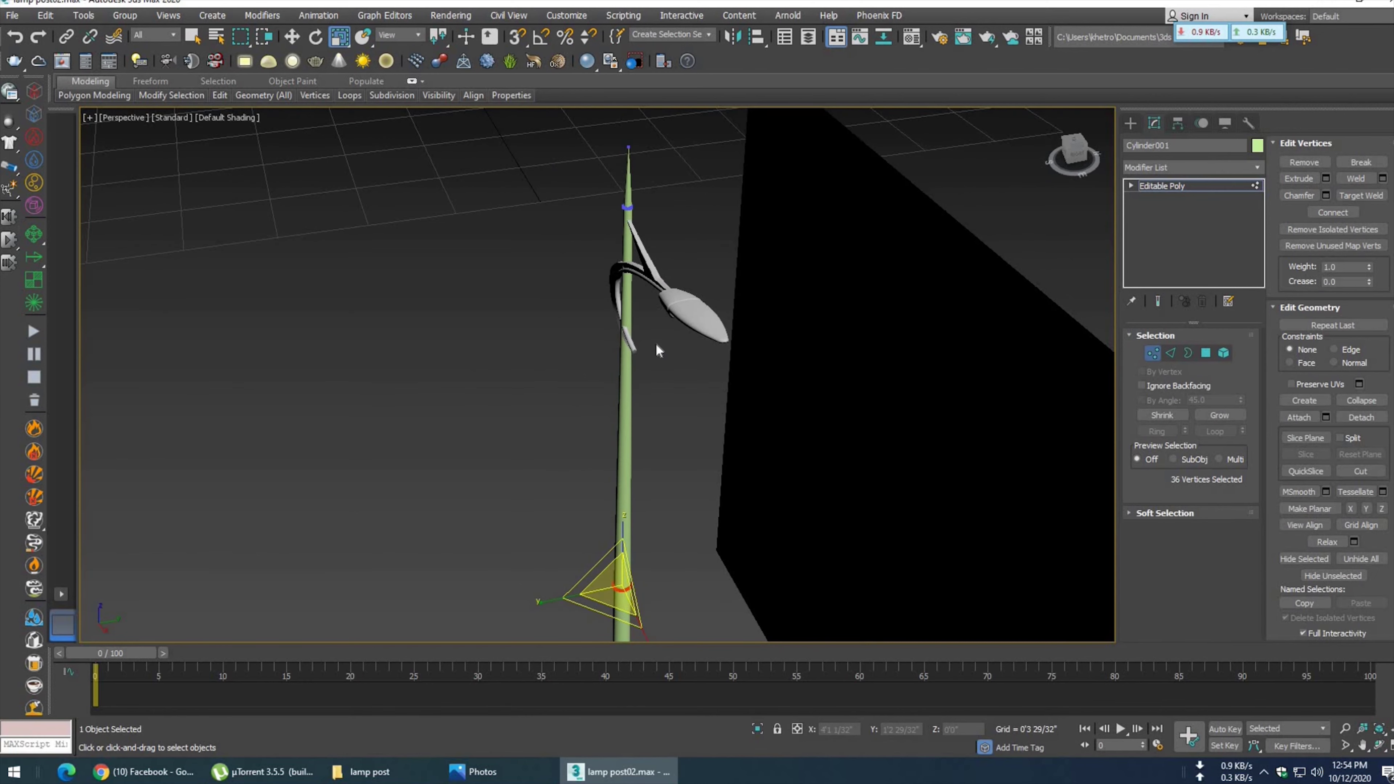
- Return to object level and select the lamp arm Object001 in the Top view
key(1)
key(t)
scroll(557, 367, up, 5)
scroll(663, 414, up, 3)
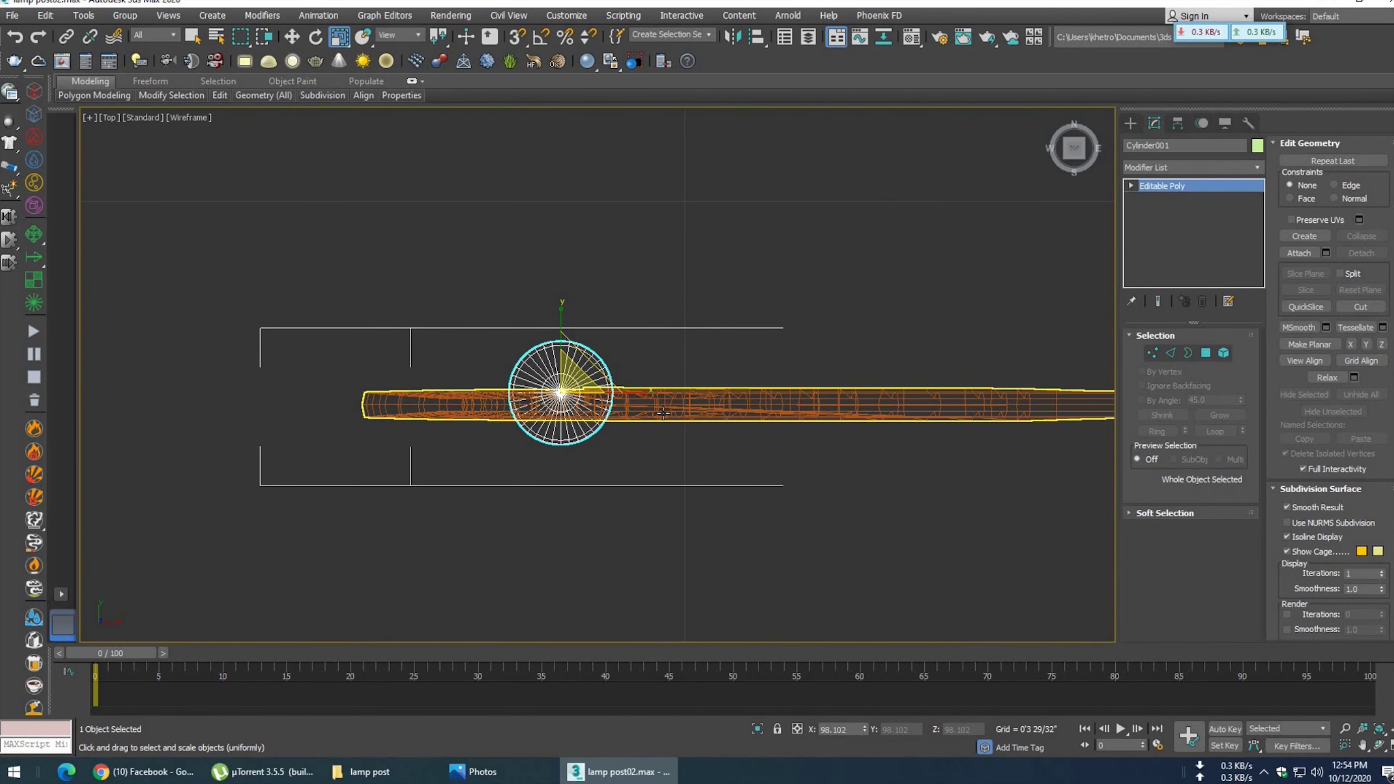
click(663, 415)
key(w)
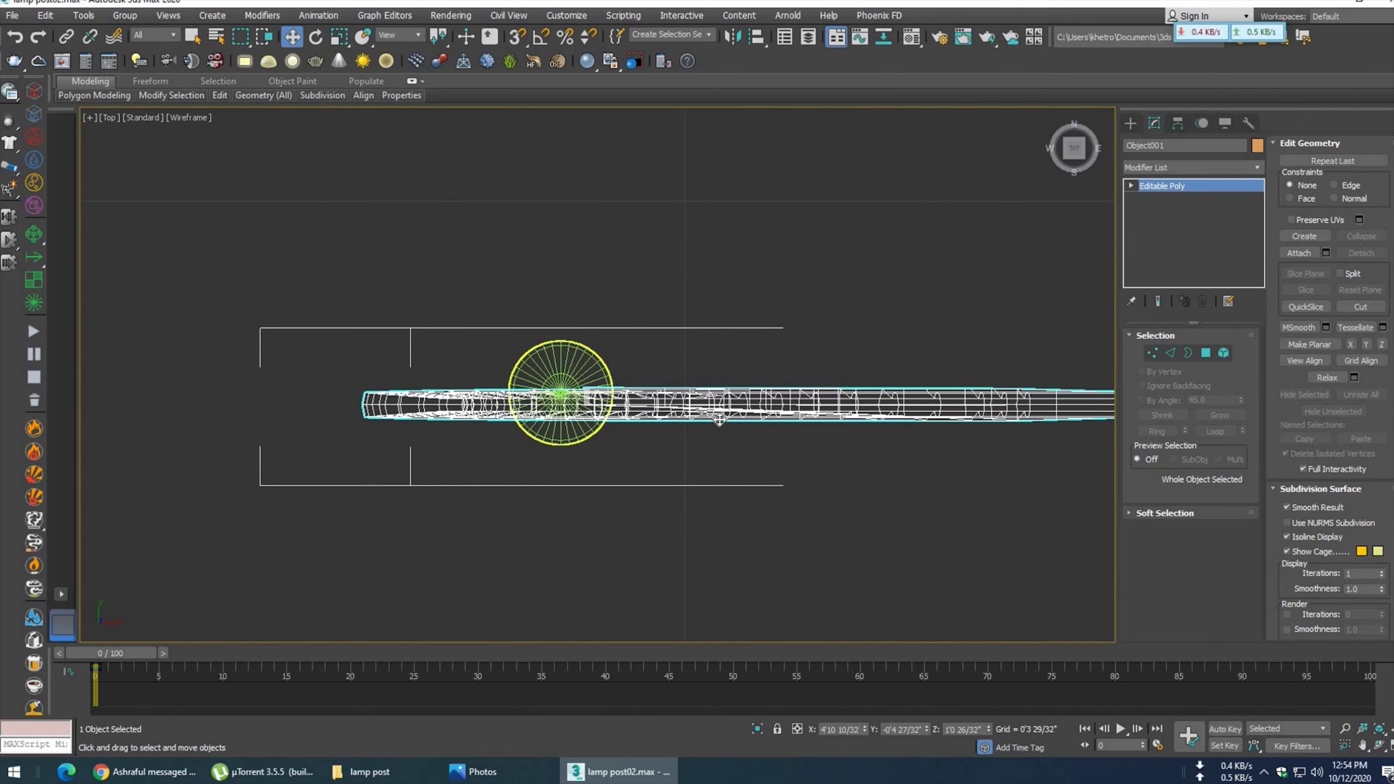
scroll(719, 420, down, 3)
middle_drag(719, 420, 433, 400)
click(1177, 123)
click(1190, 225)
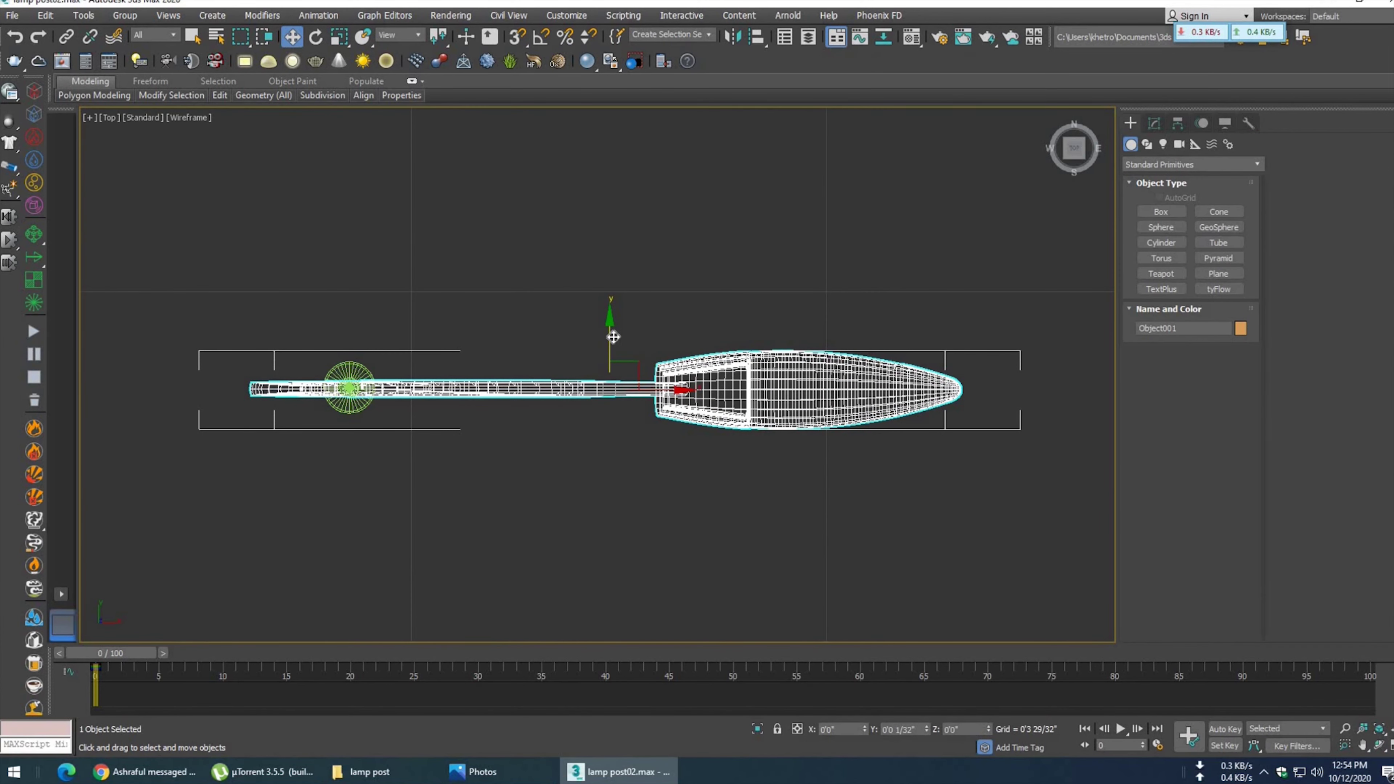
- Squash Object001 to 91 percent along Y and compare it with the reference photo in Perspective
key(p)
mouse_move(557, 409)
alt+middle_down()
mouse_move(473, 442)
mouse_move(622, 452)
mouse_move(778, 401)
mouse_move(591, 381)
mouse_move(520, 411)
mouse_move(505, 451)
alt+middle_up()
key(t)
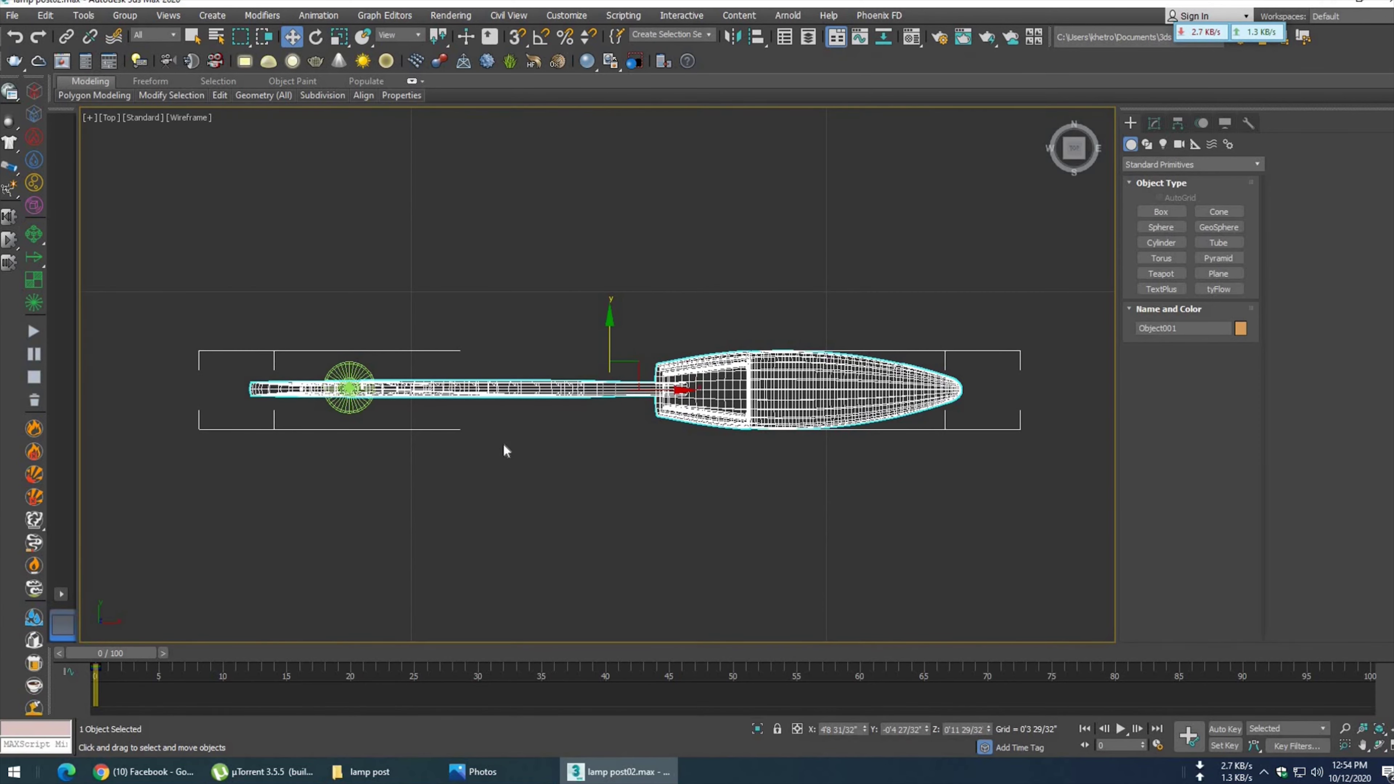
click(340, 38)
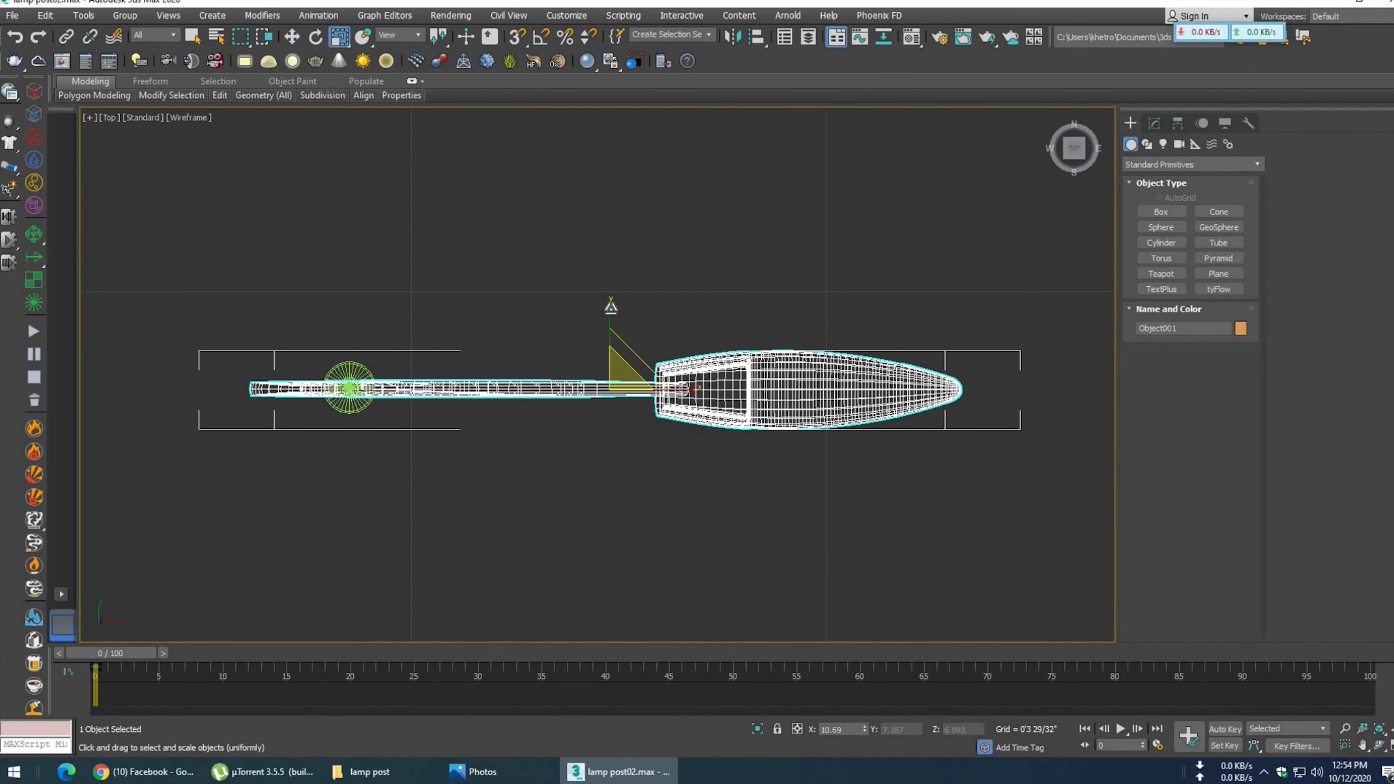
drag(610, 305, 611, 312)
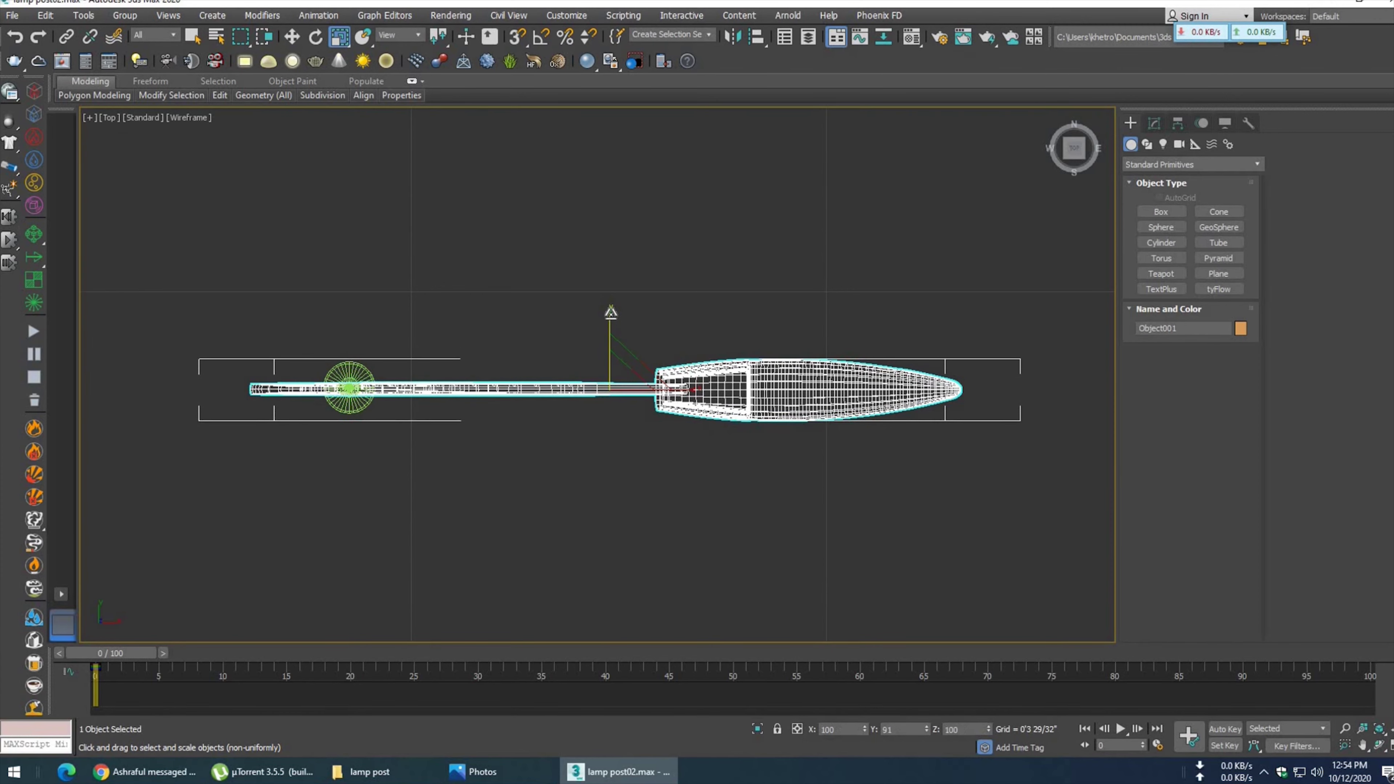
key(p)
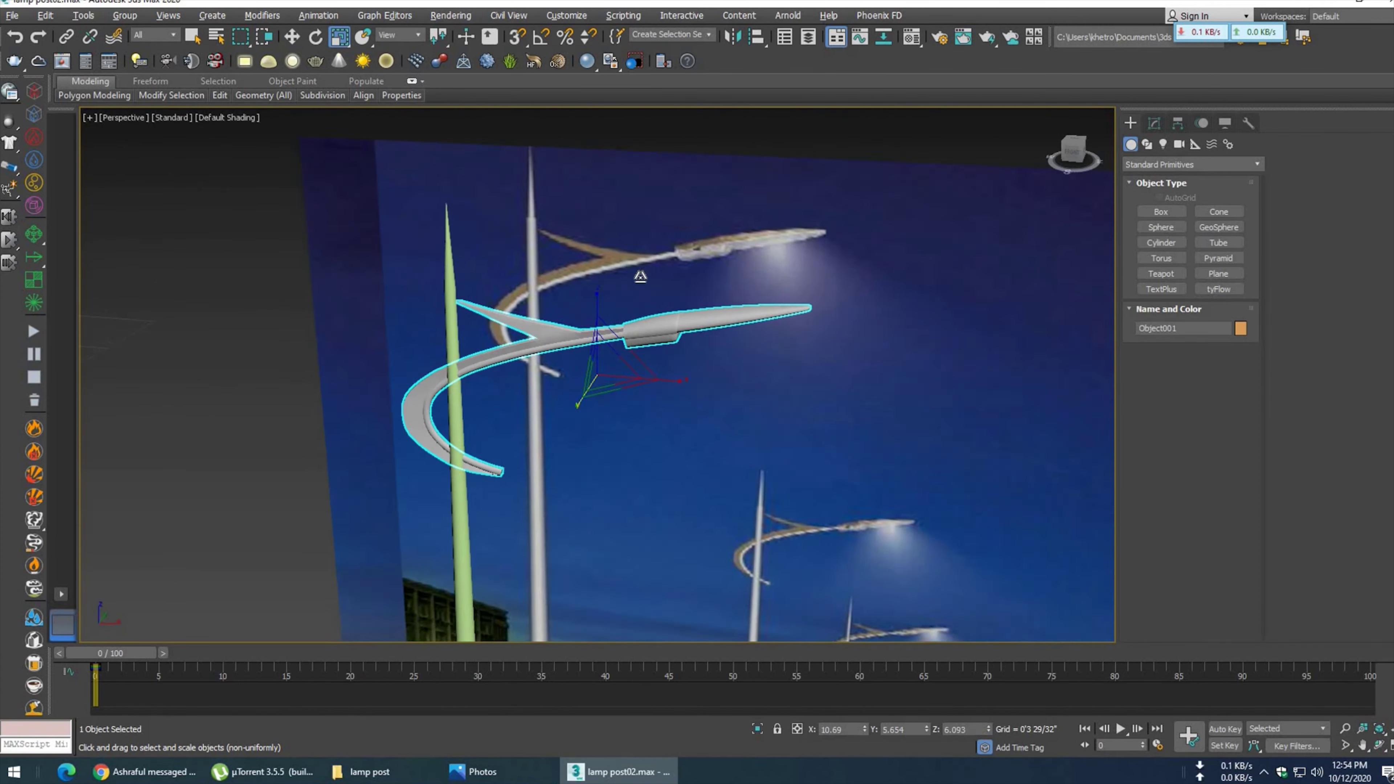
alt+middle_drag(589, 293, 520, 431)
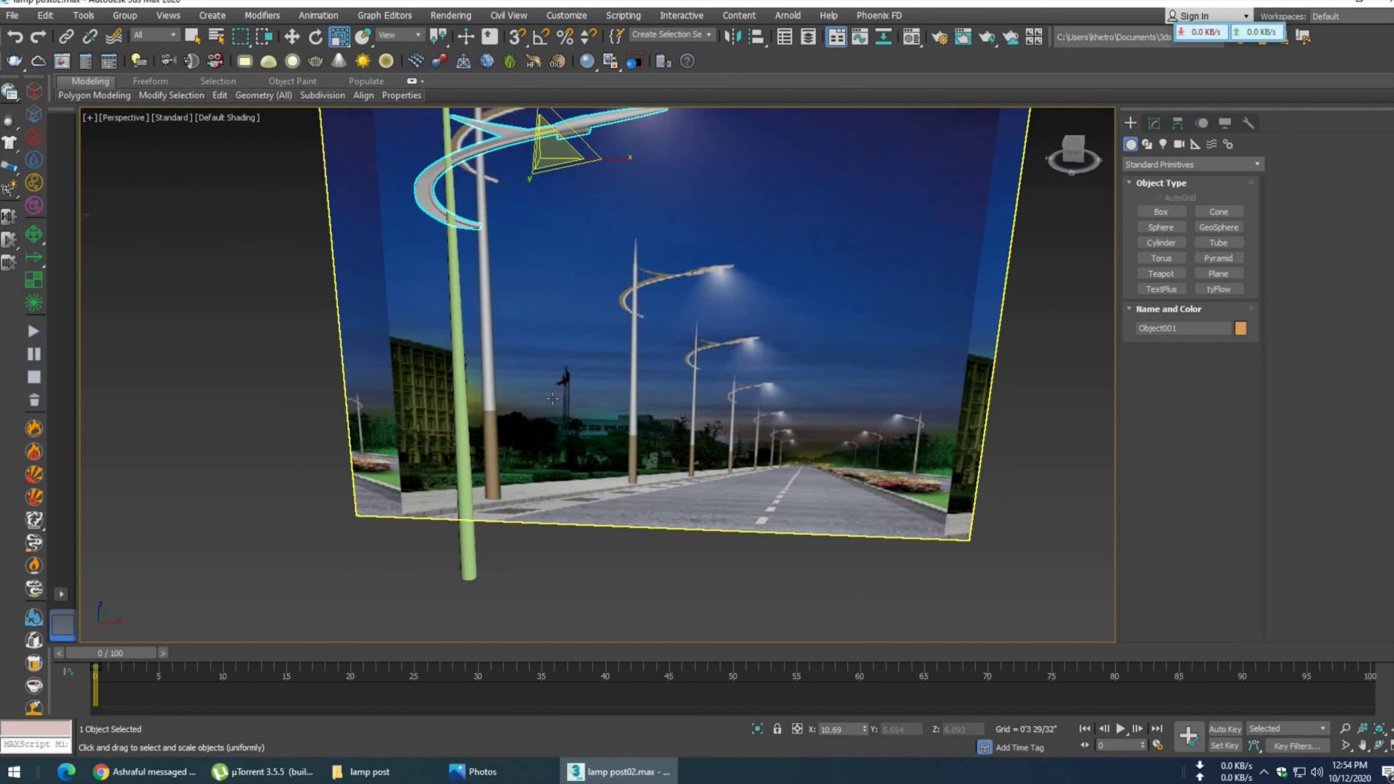
- In Front view, move the lamp post off the reference photo to stand beside it
click(1154, 123)
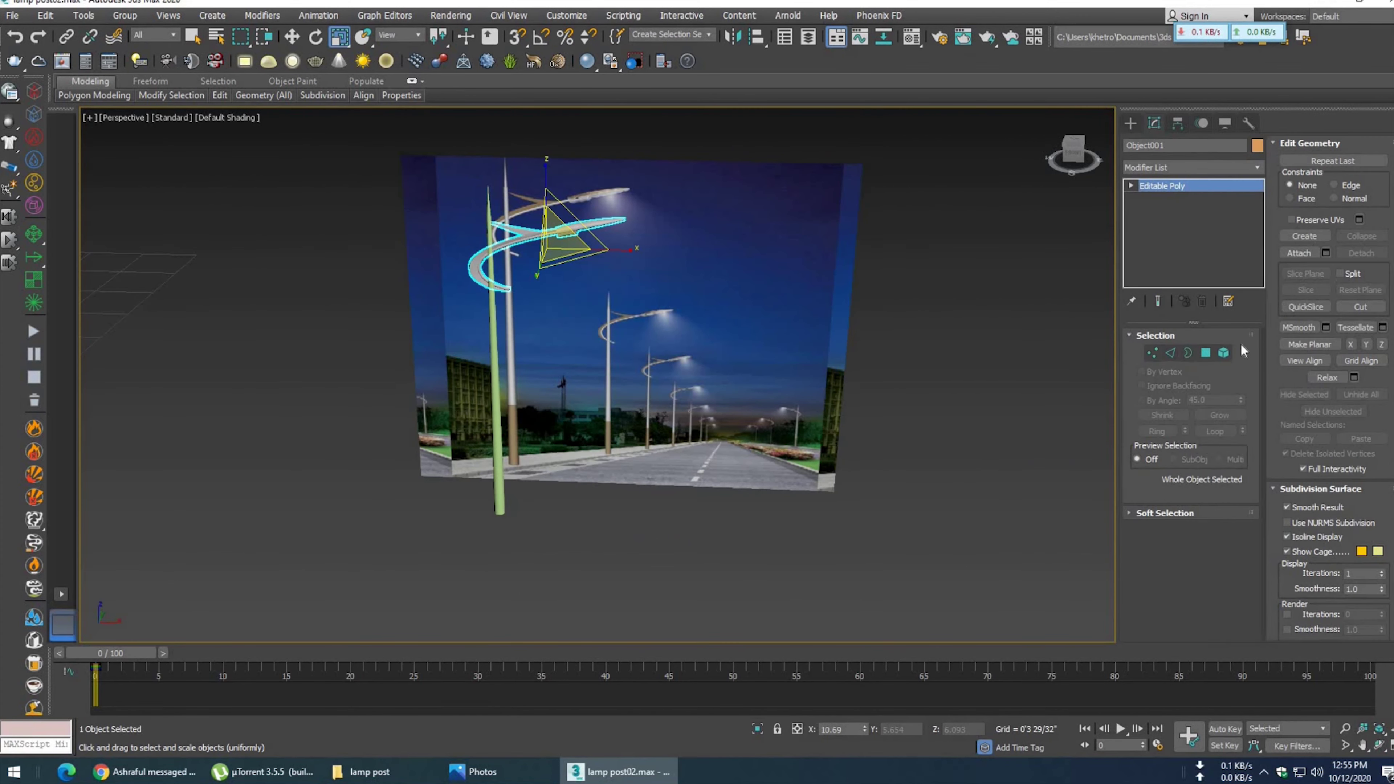
click(1300, 253)
key(F4)
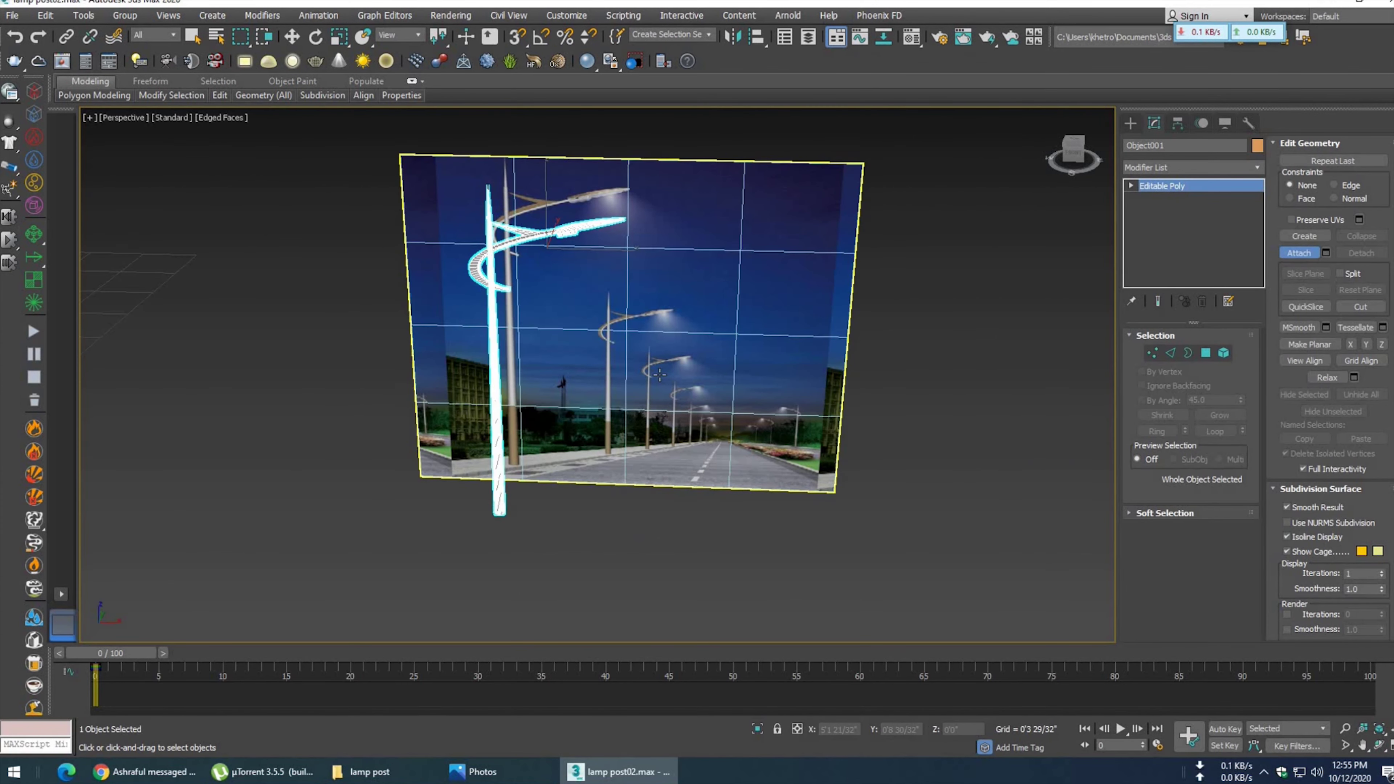
scroll(660, 374, down, 3)
key(f)
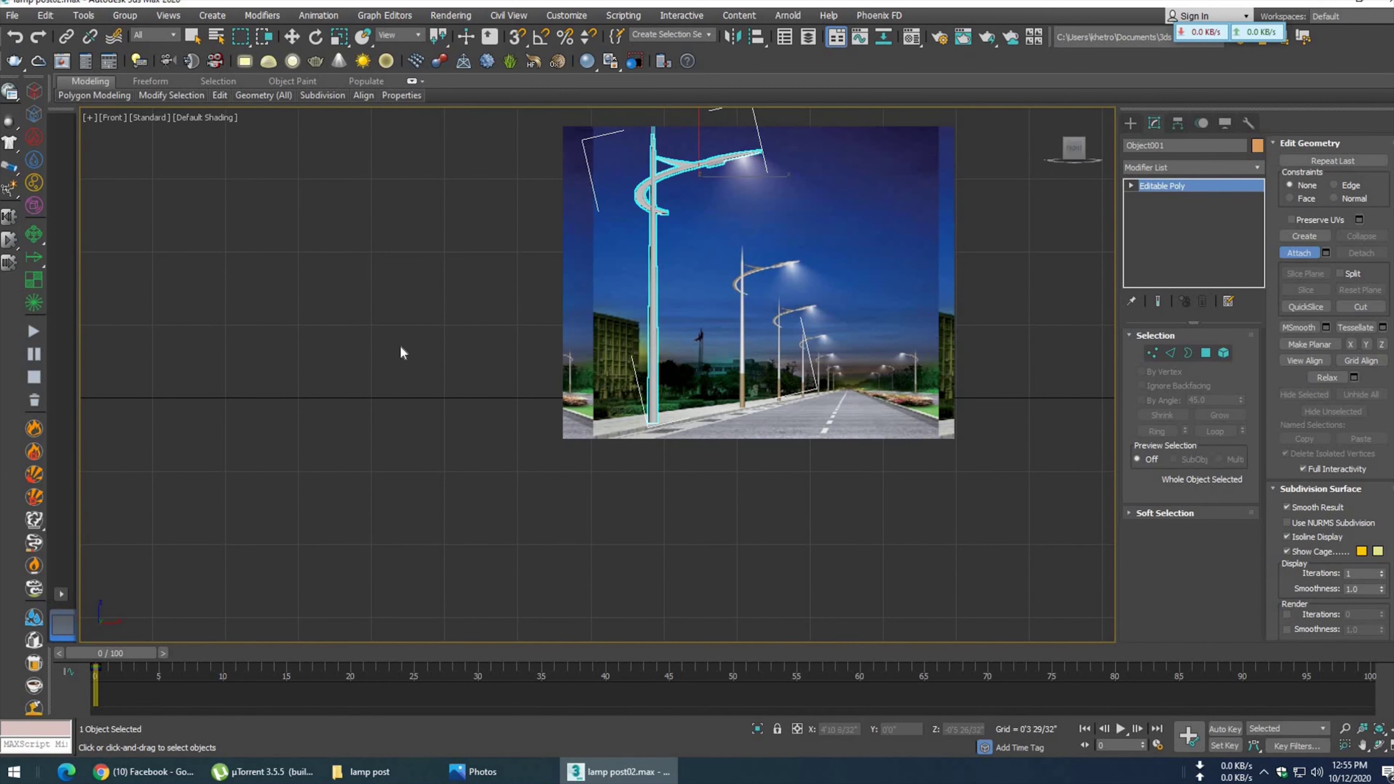
click(291, 36)
drag(756, 175, 537, 175)
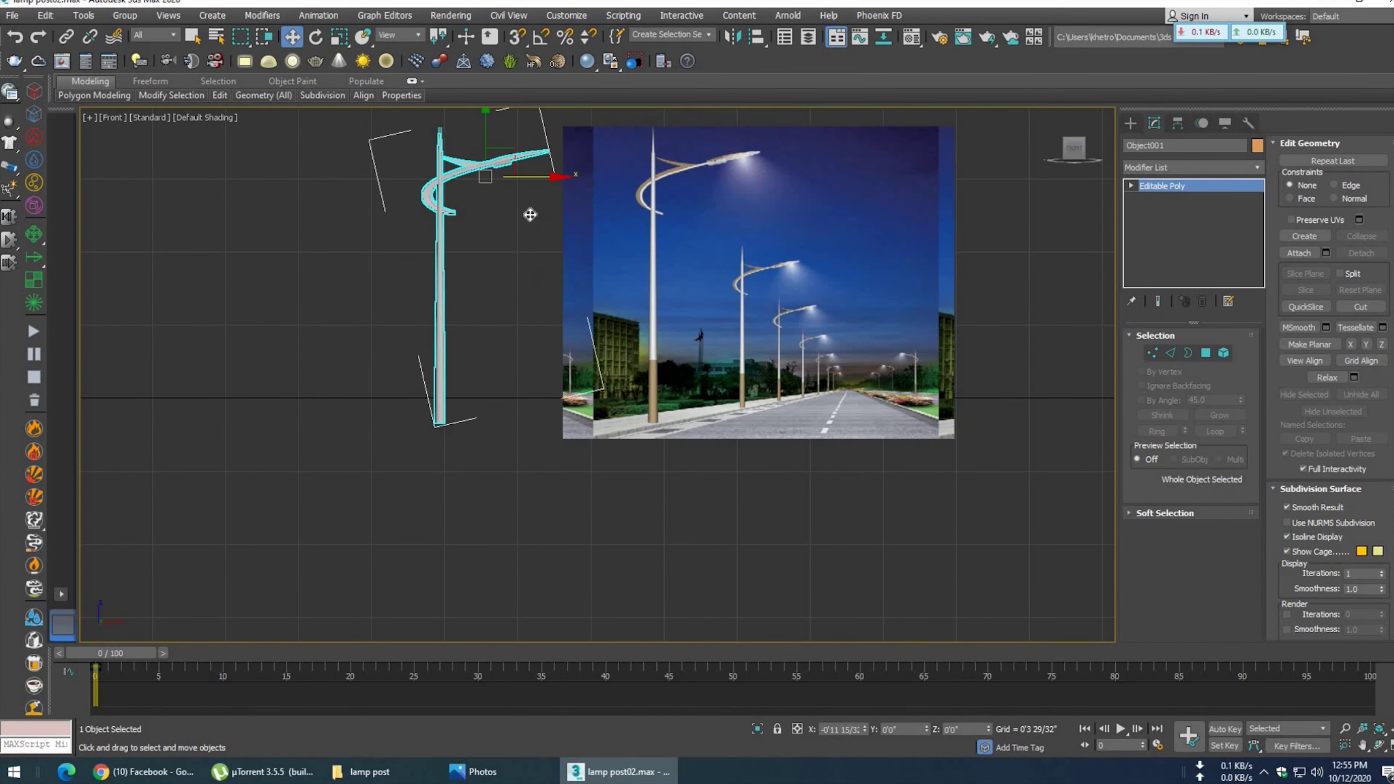
drag(962, 254, 967, 254)
middle_drag(962, 254, 691, 357)
click(888, 418)
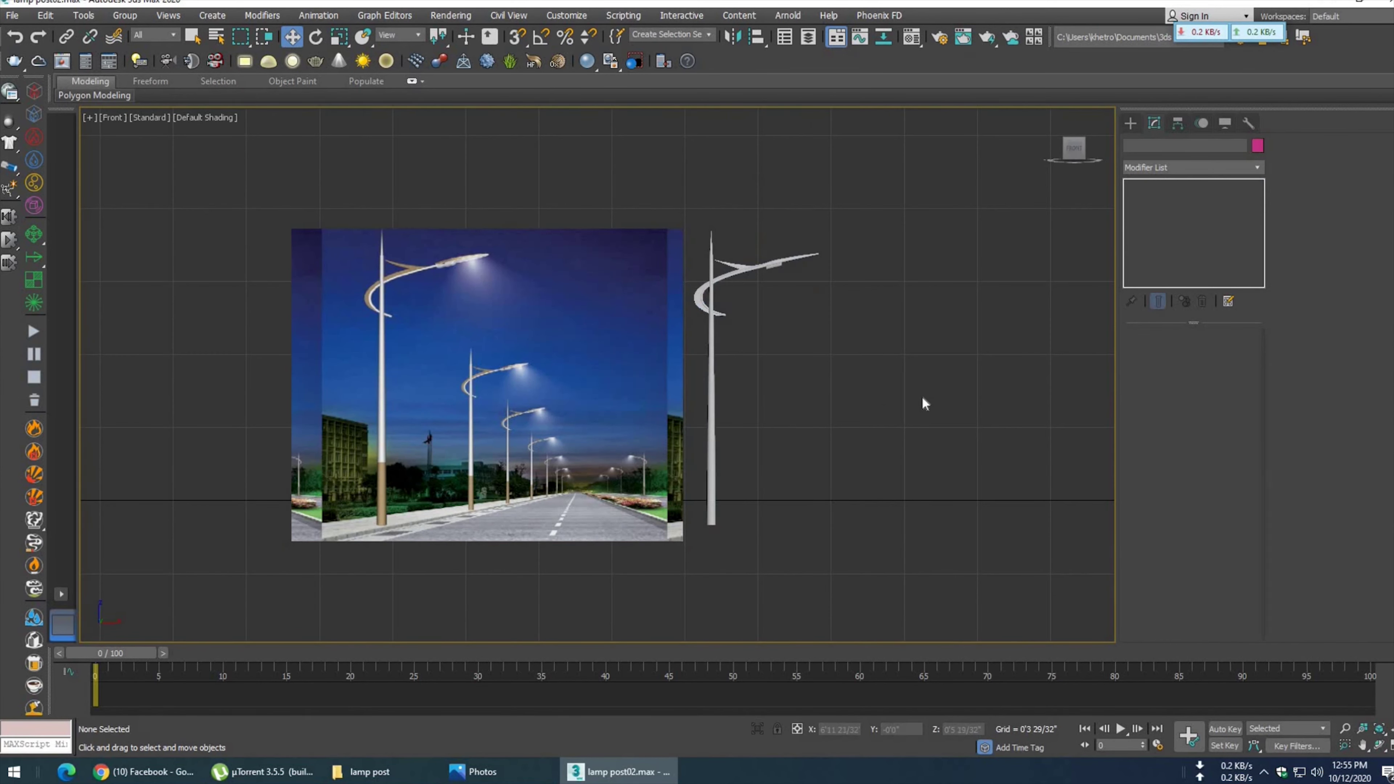
- Select the lamp post and remove the pole's pointed tip vertex, leaving an open top
scroll(757, 379, up, 2)
mouse_move(772, 380)
middle_down()
mouse_move(822, 395)
mouse_move(826, 477)
middle_up()
scroll(753, 314, up, 3)
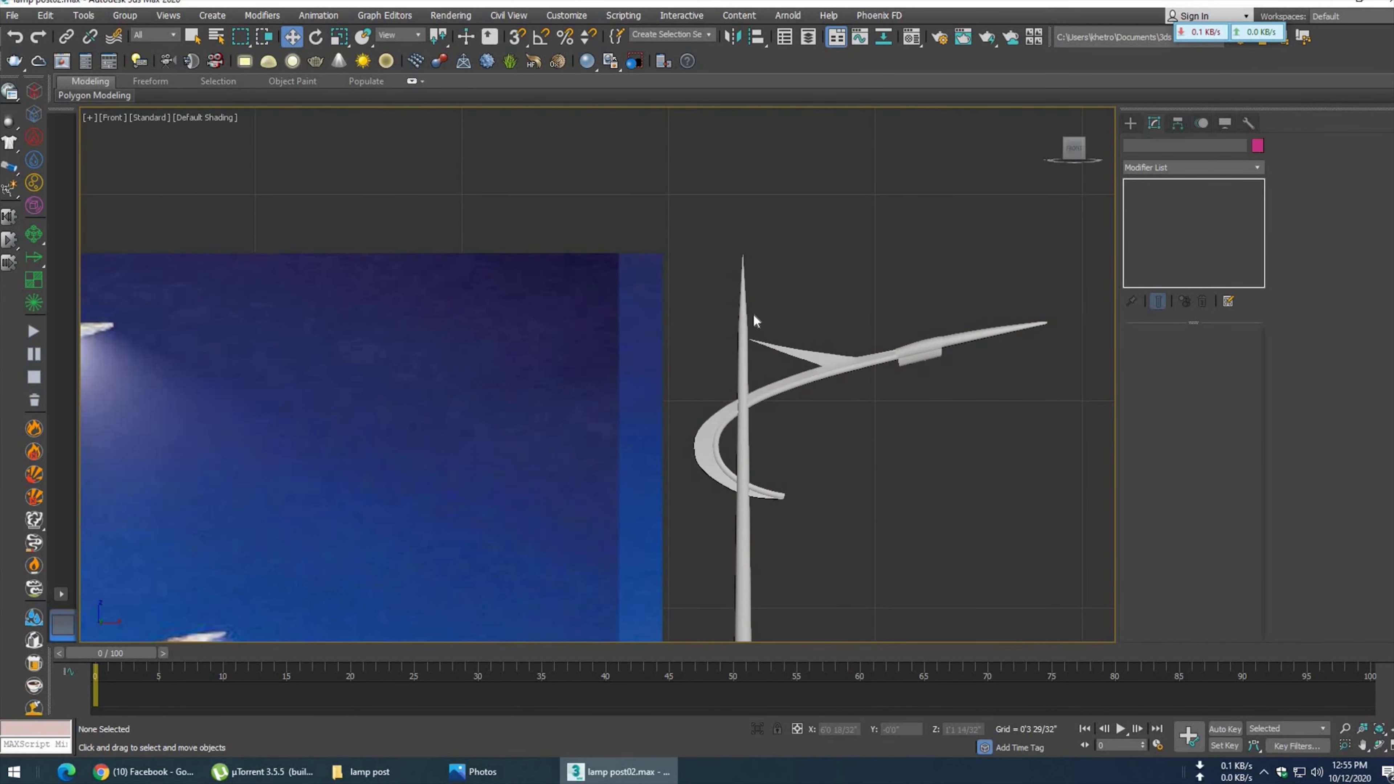
middle_drag(963, 323, 759, 384)
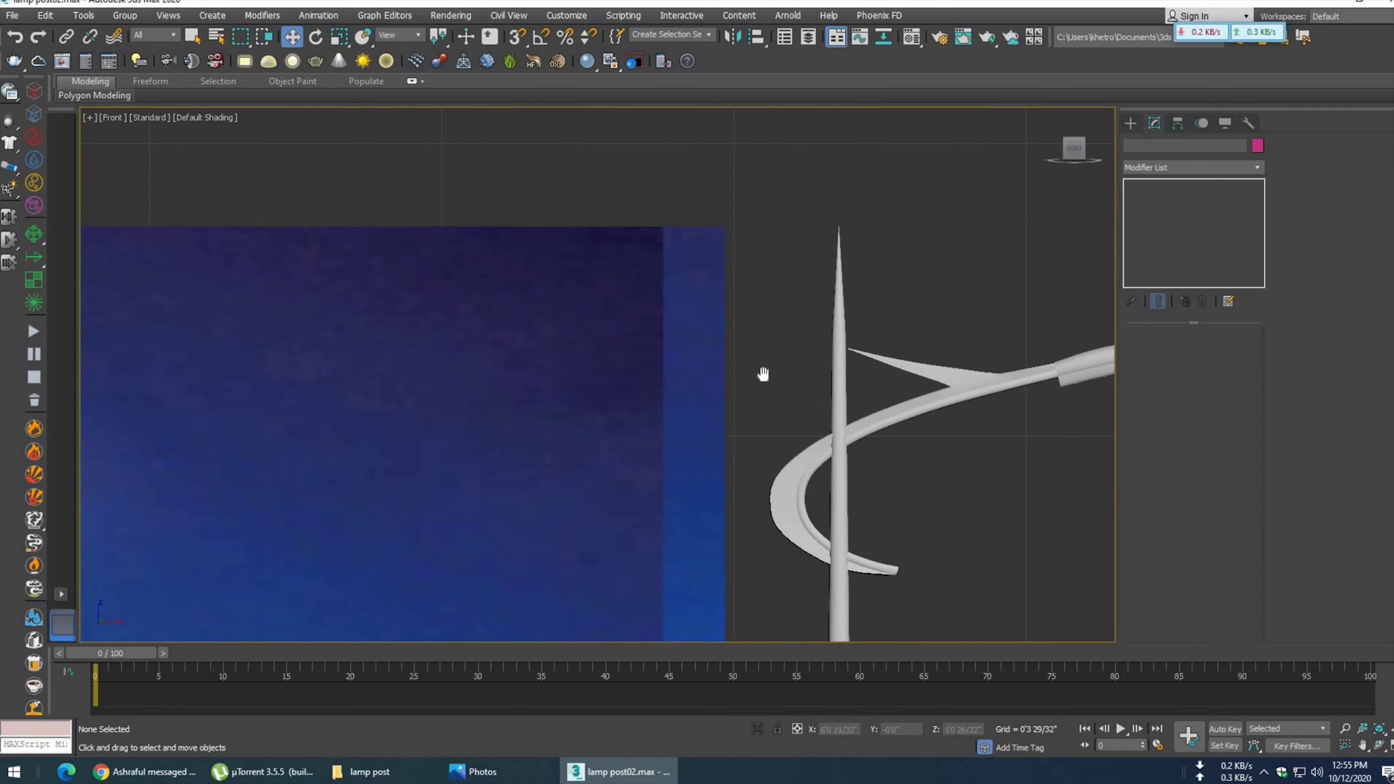
click(760, 384)
key(F4)
scroll(757, 379, up, 3)
middle_drag(749, 367, 754, 443)
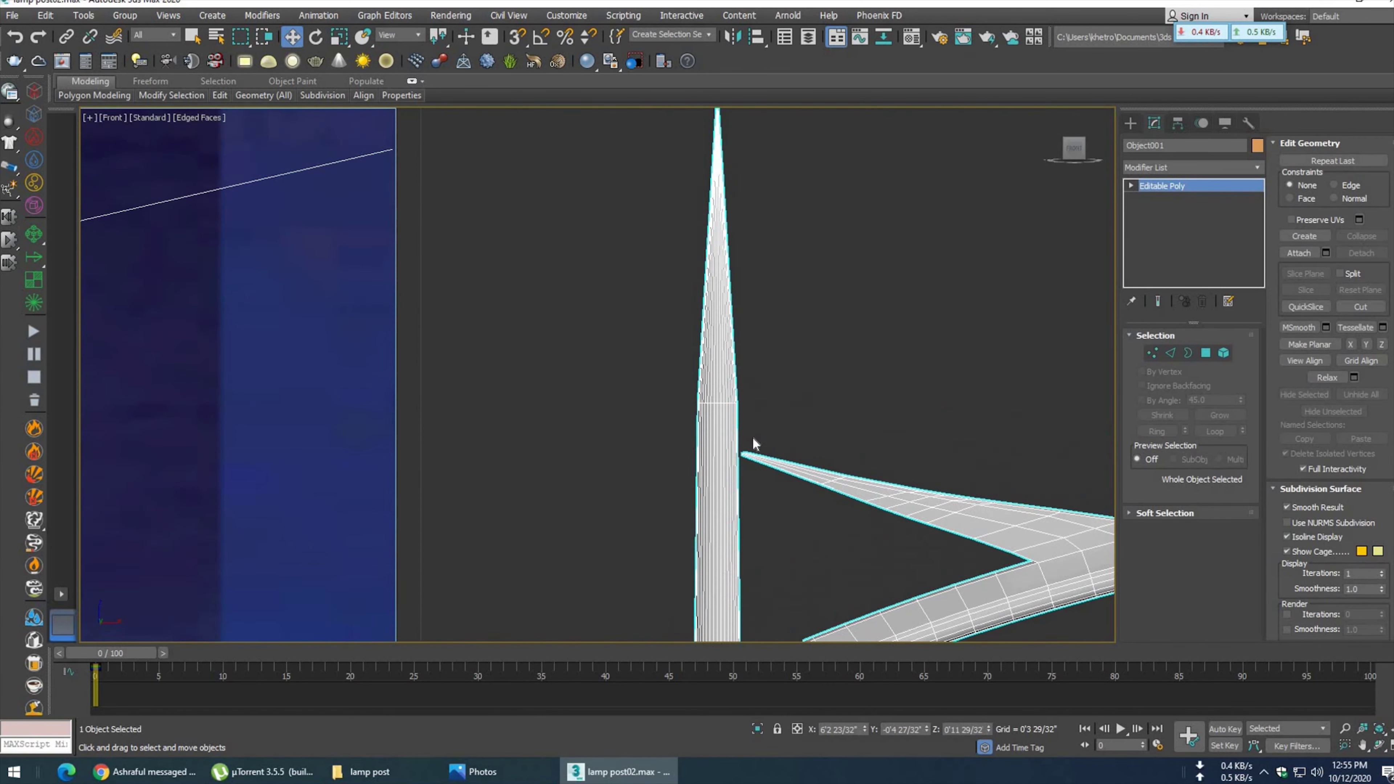
click(1153, 353)
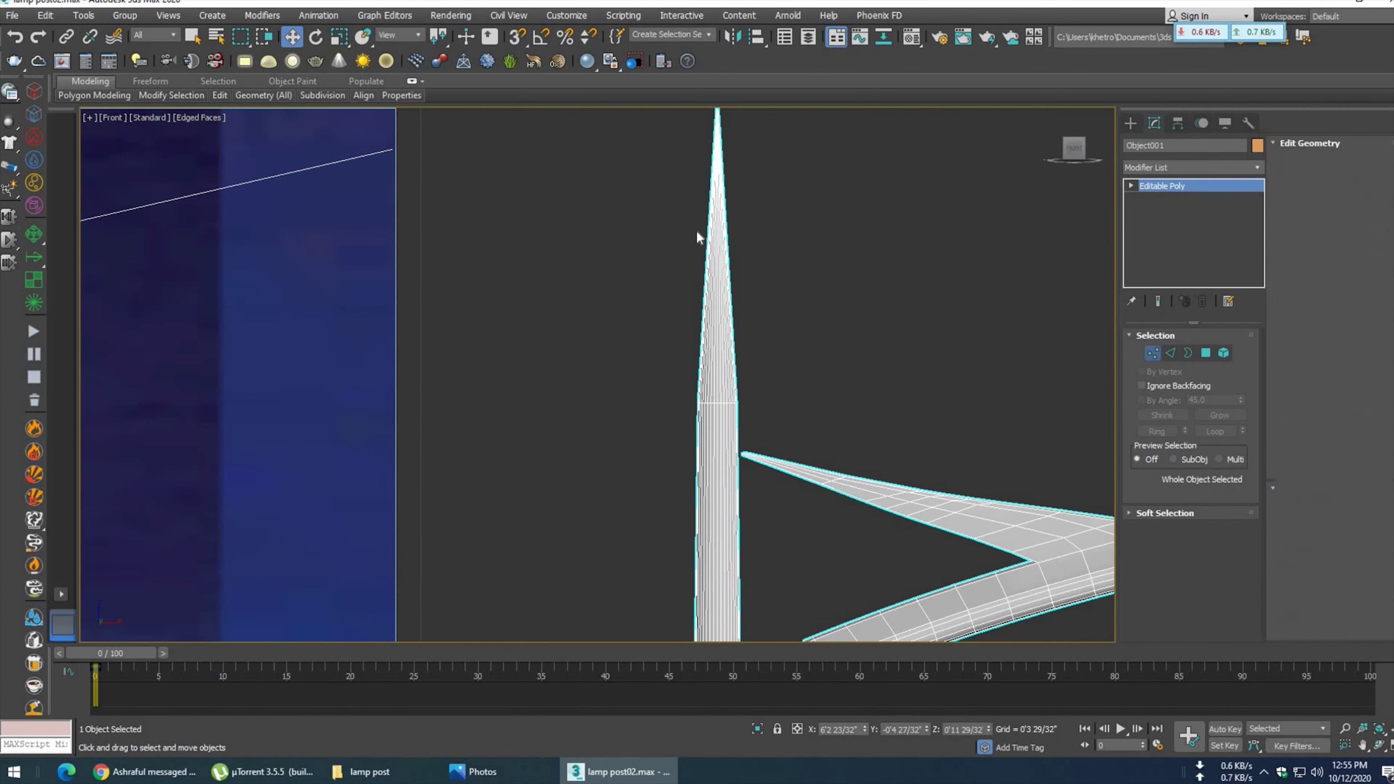
key(ctrl+z)
- Select the pole's top cap and inset it by 0'0 3/32"
click(1188, 353)
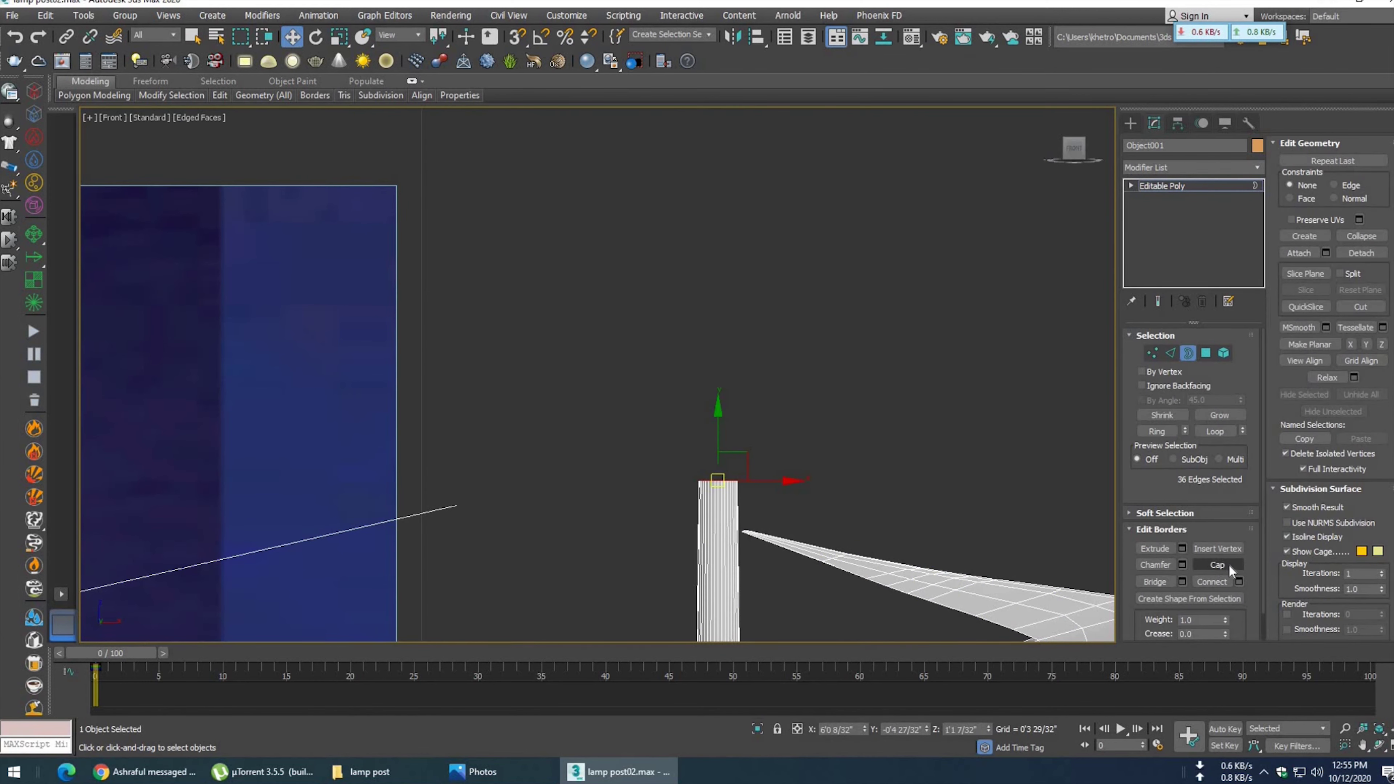
key(p)
key(z)
scroll(780, 450, down, 5)
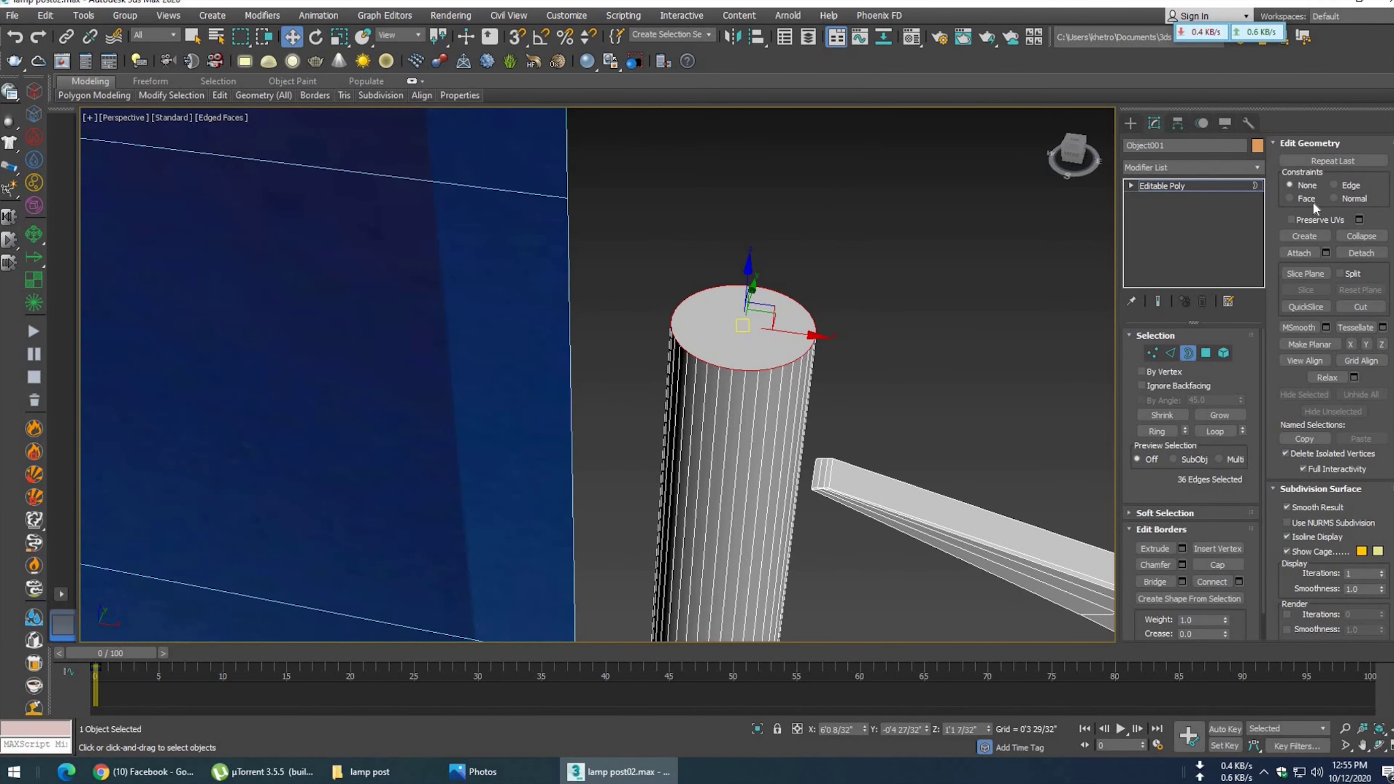
click(1205, 354)
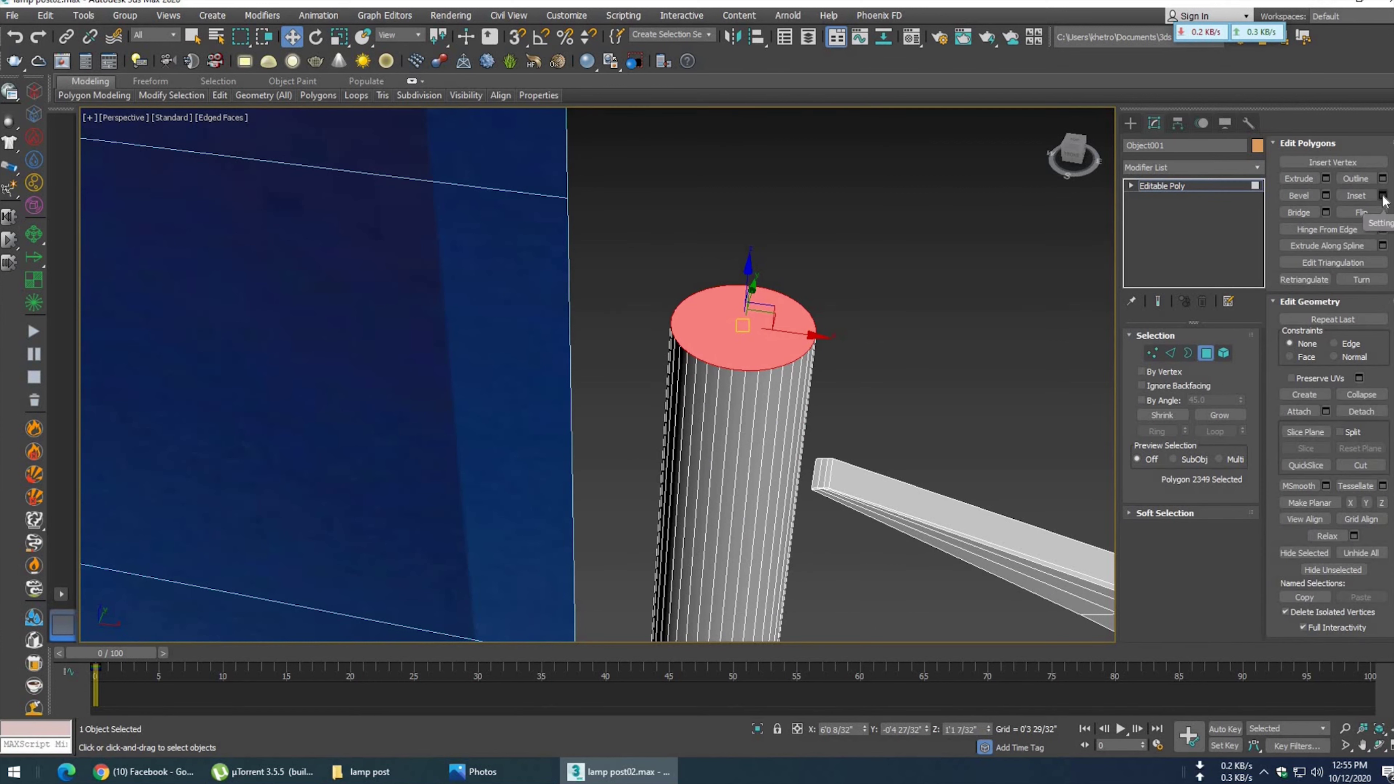
click(1383, 196)
drag(608, 404, 609, 420)
click(610, 425)
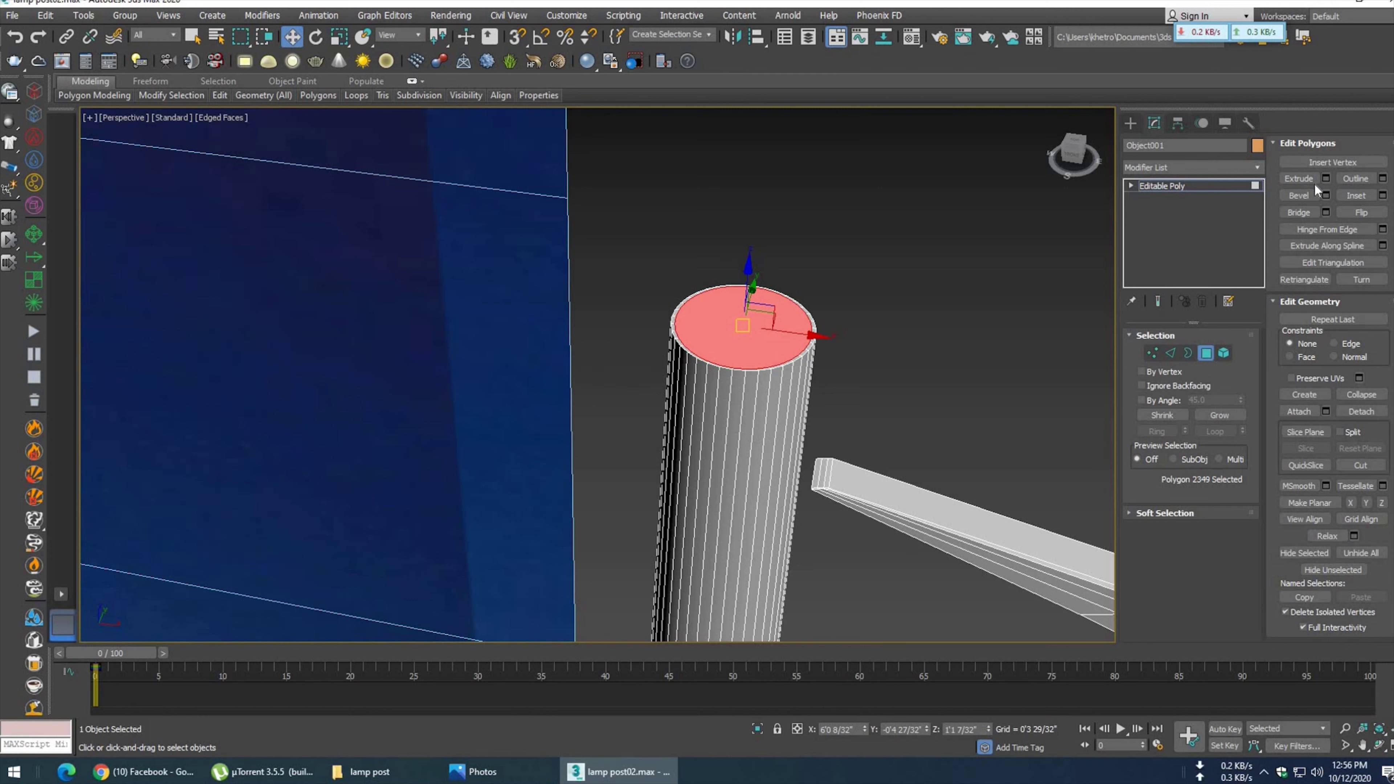
- Extrude the top cap upward using the Group extrusion type
click(1327, 179)
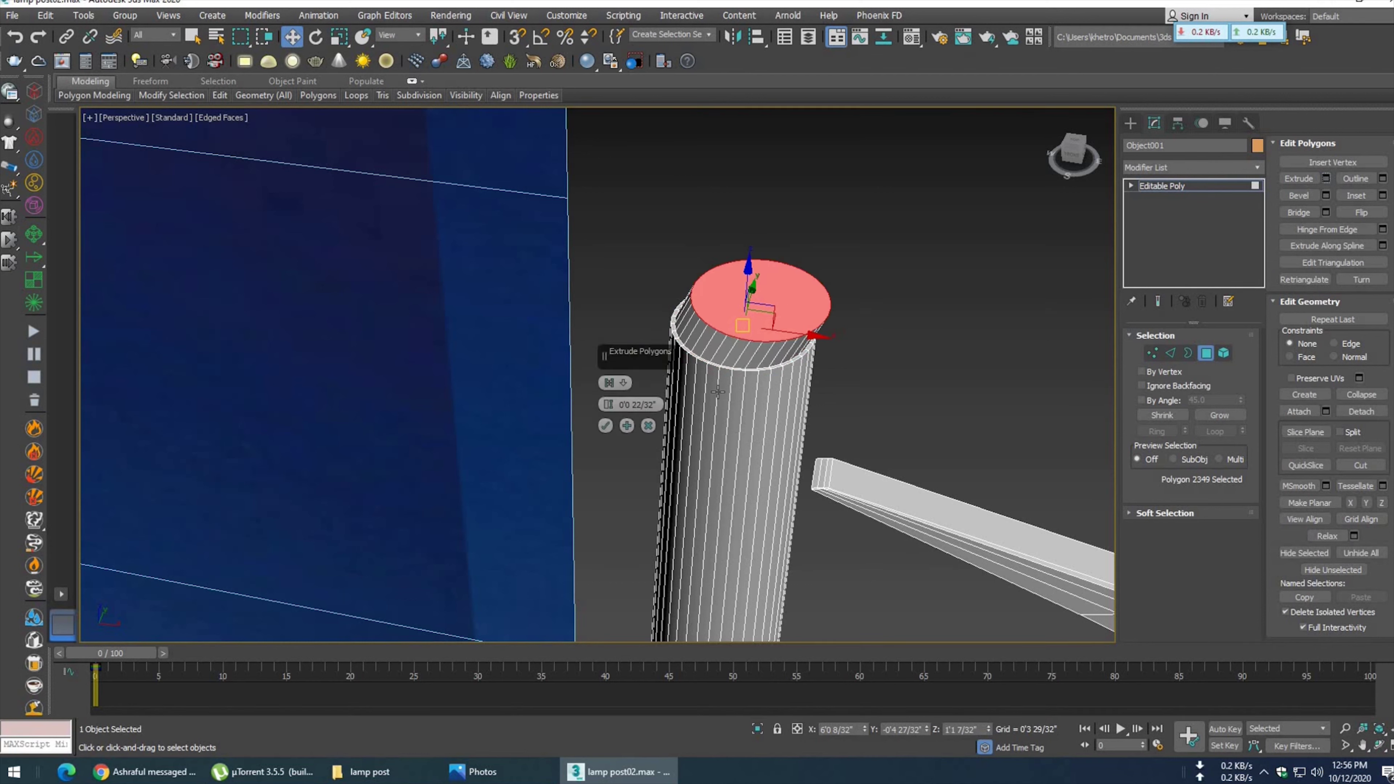
click(624, 383)
click(643, 390)
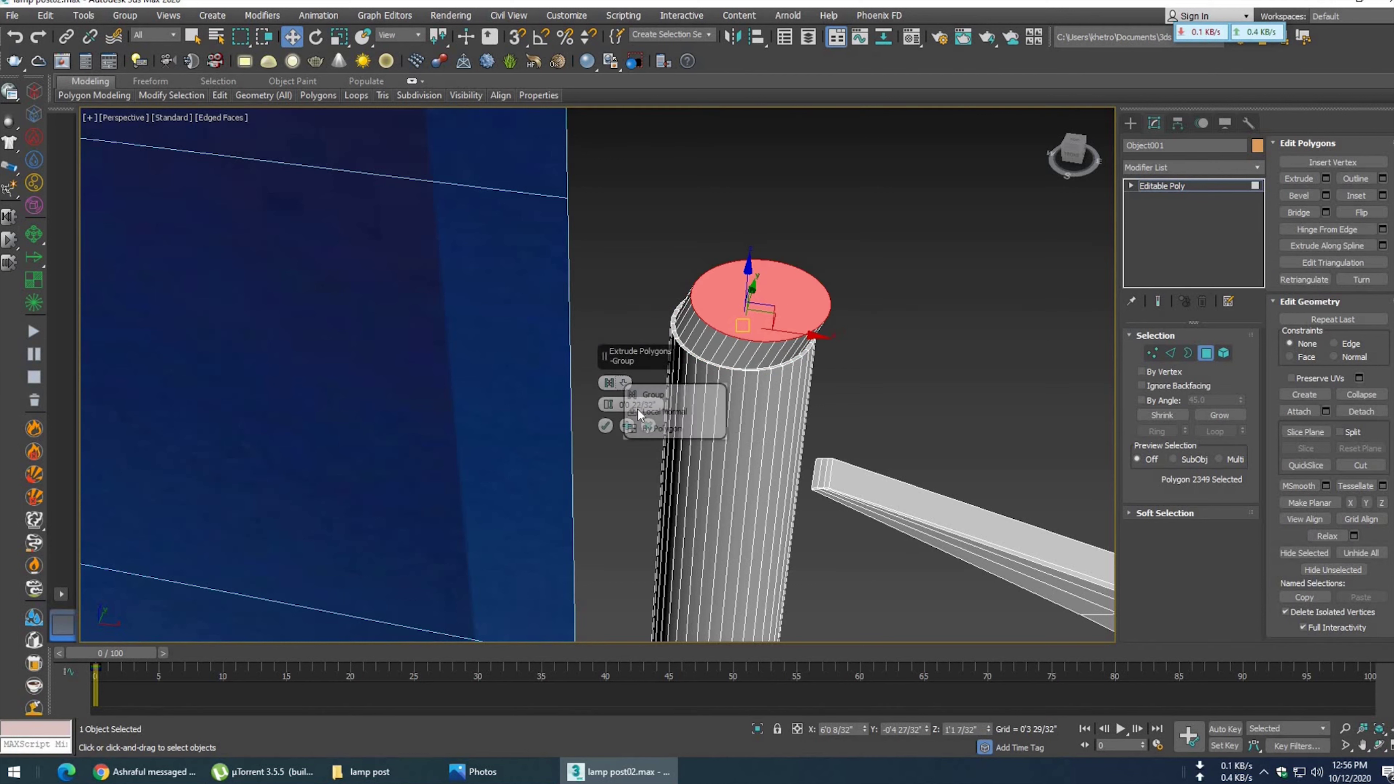
click(649, 446)
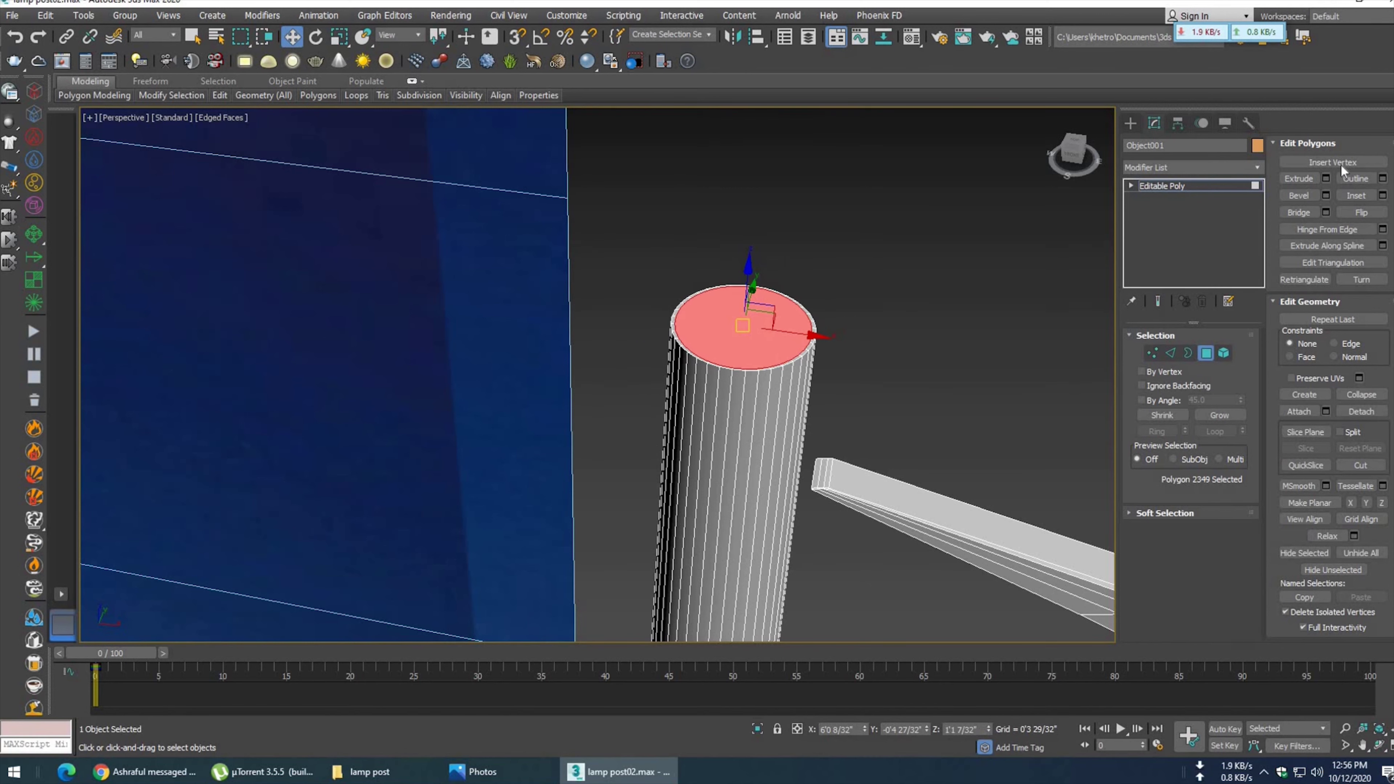
click(1326, 178)
click(611, 446)
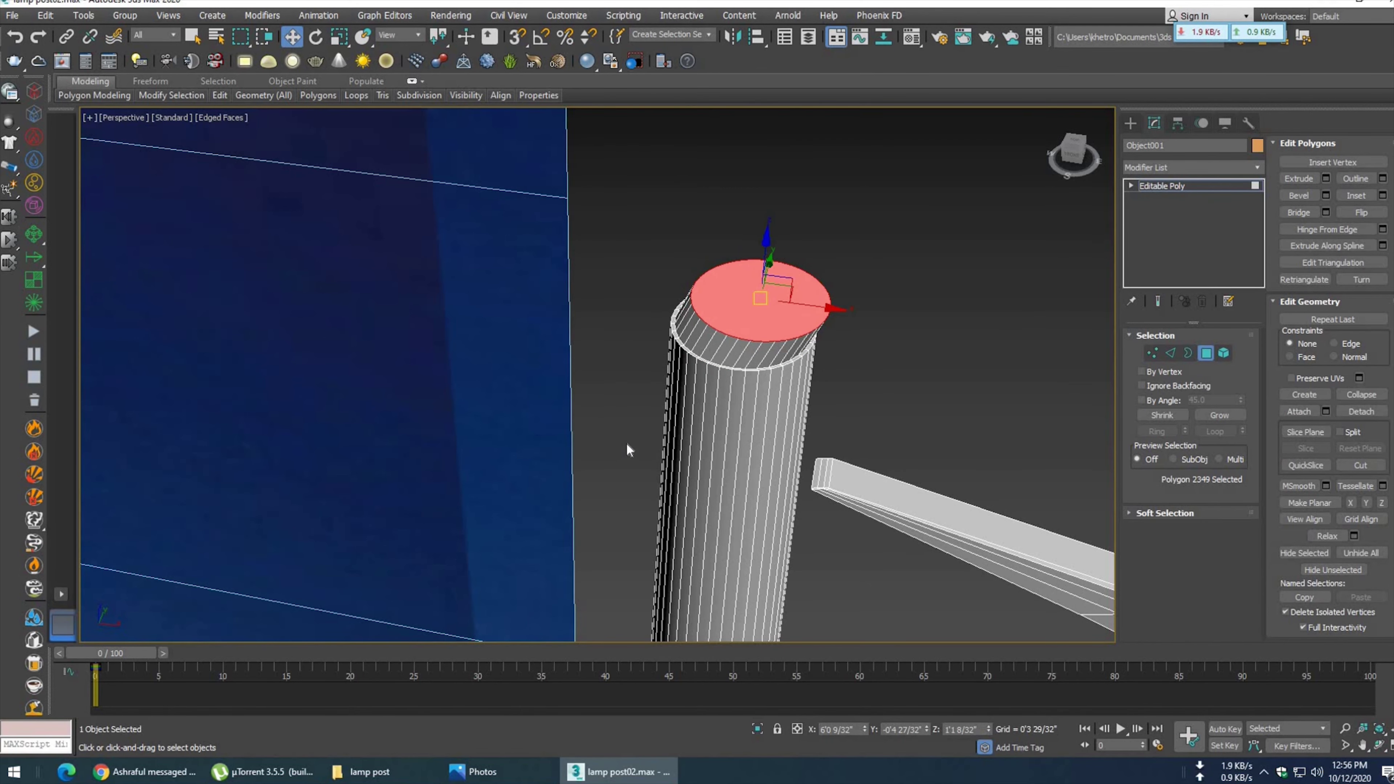
- From the front, straighten the raised cap and scale it down to a sharp point
key(f)
scroll(531, 339, up, 5)
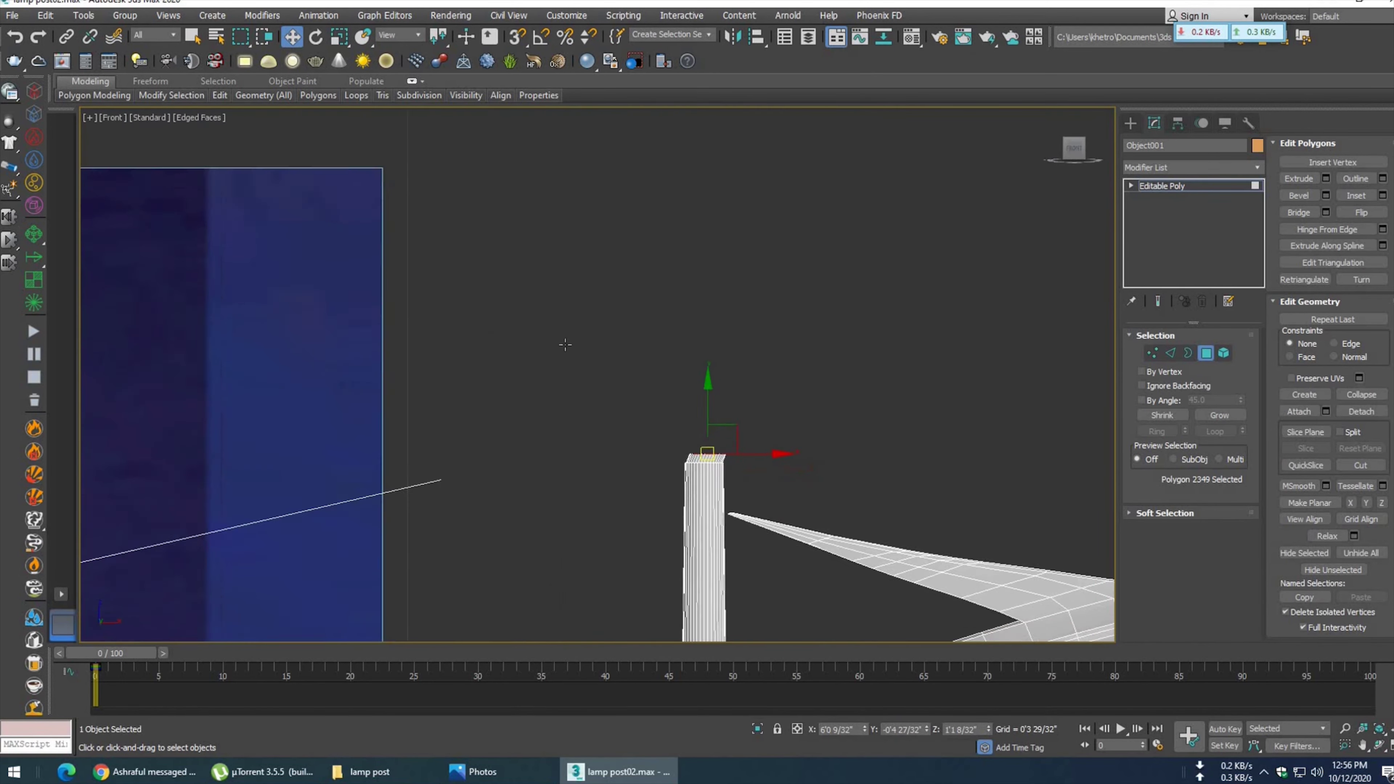
drag(652, 343, 640, 345)
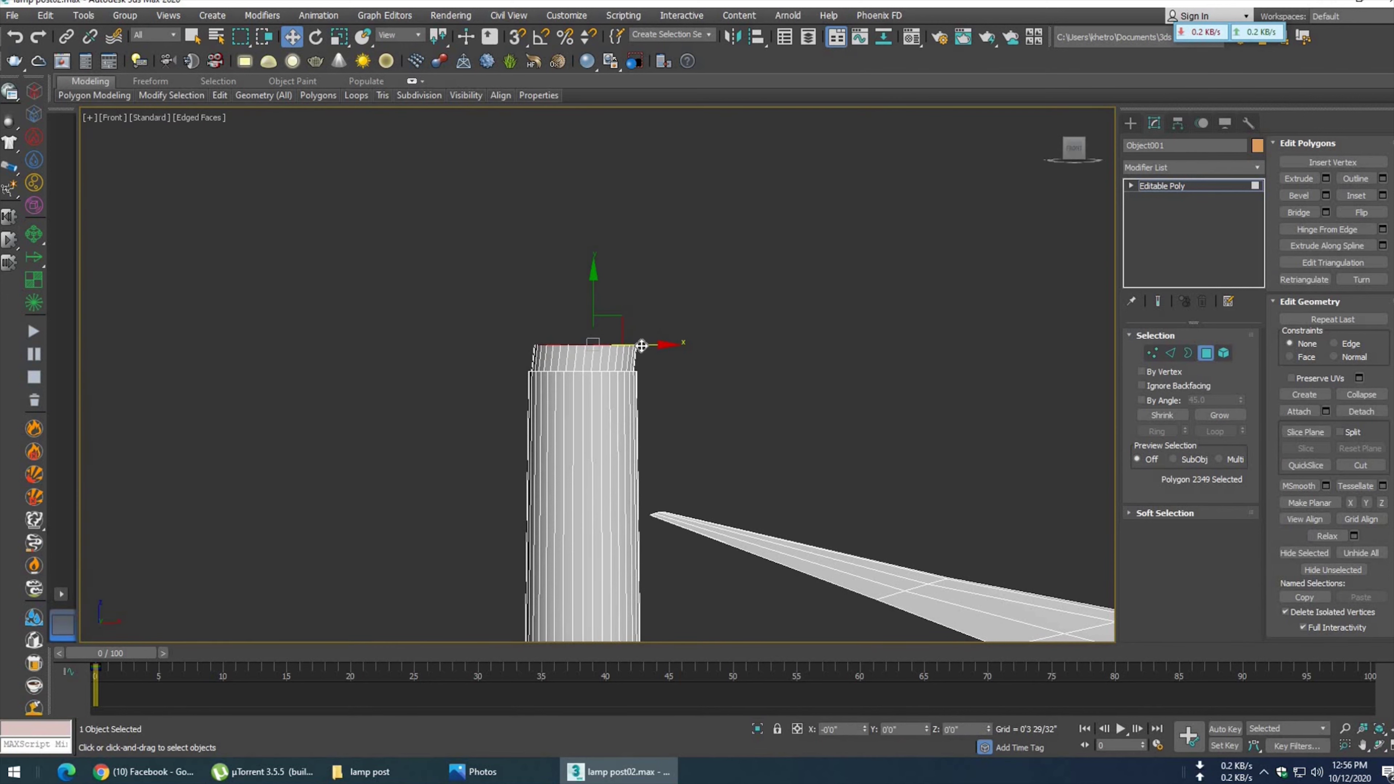
scroll(601, 390, down, 5)
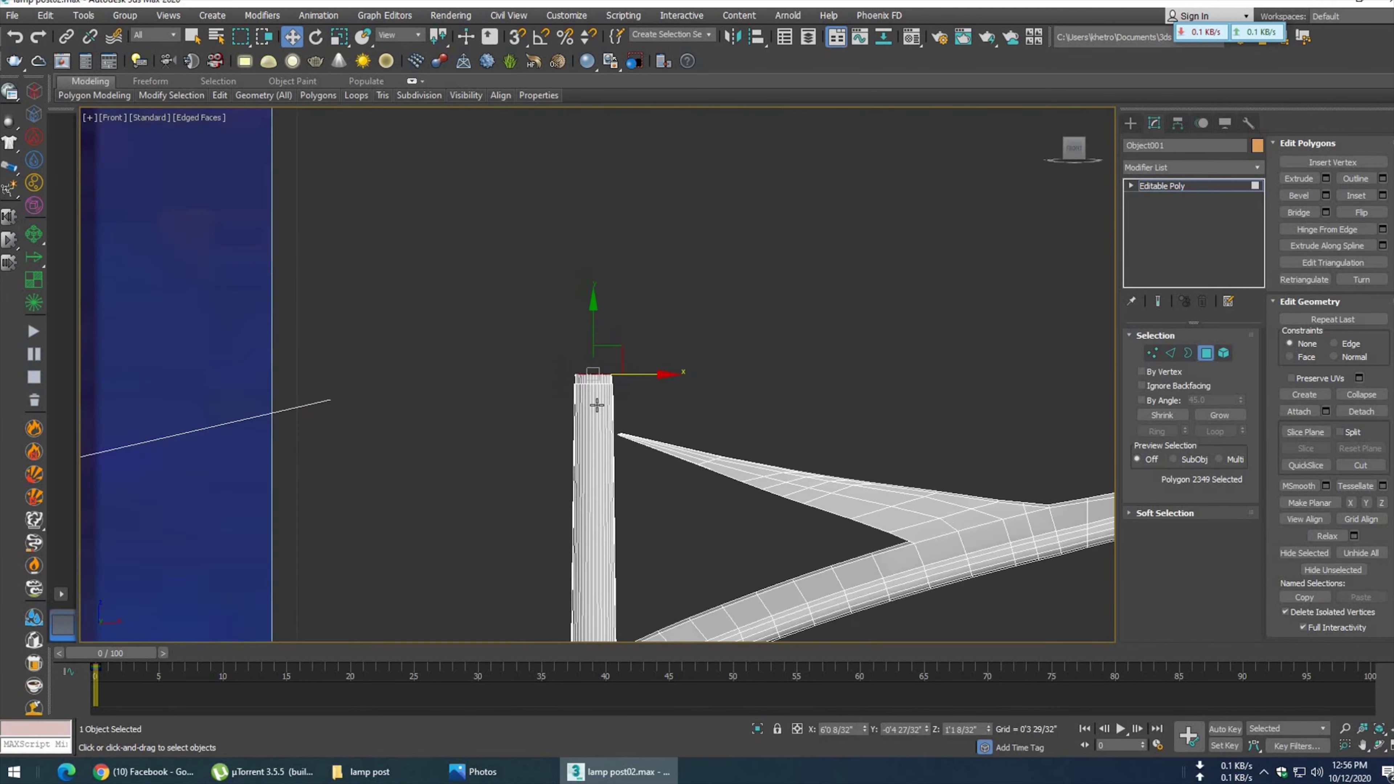
scroll(600, 390, down, 4)
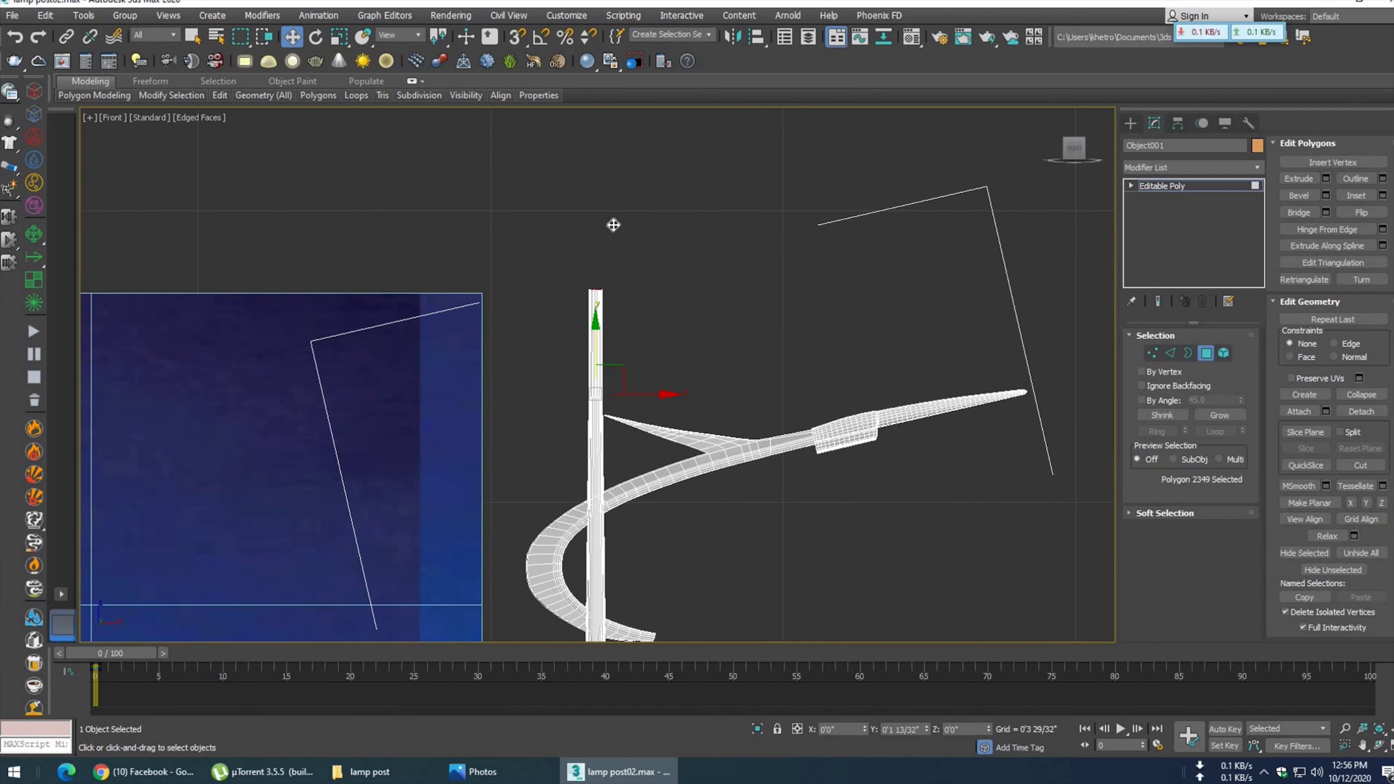
key(r)
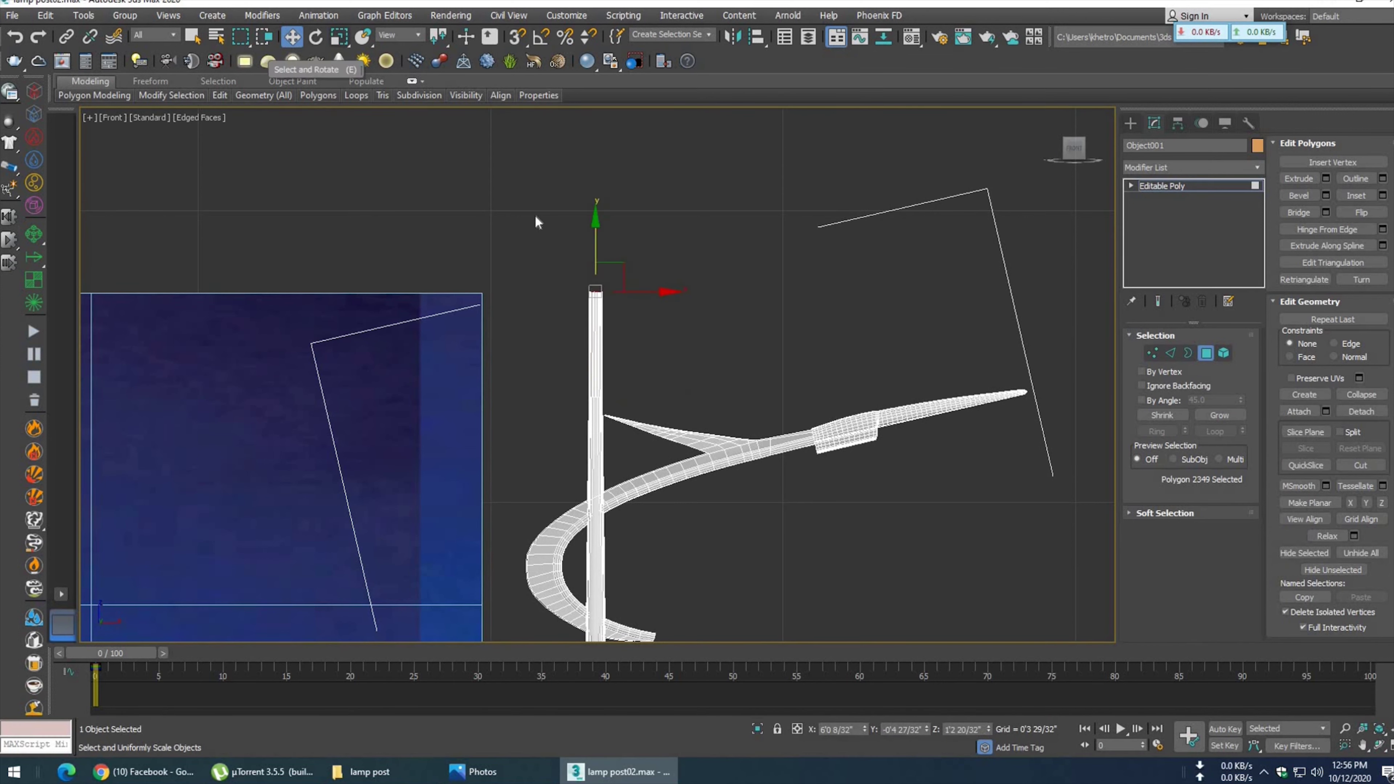
drag(602, 330, 640, 440)
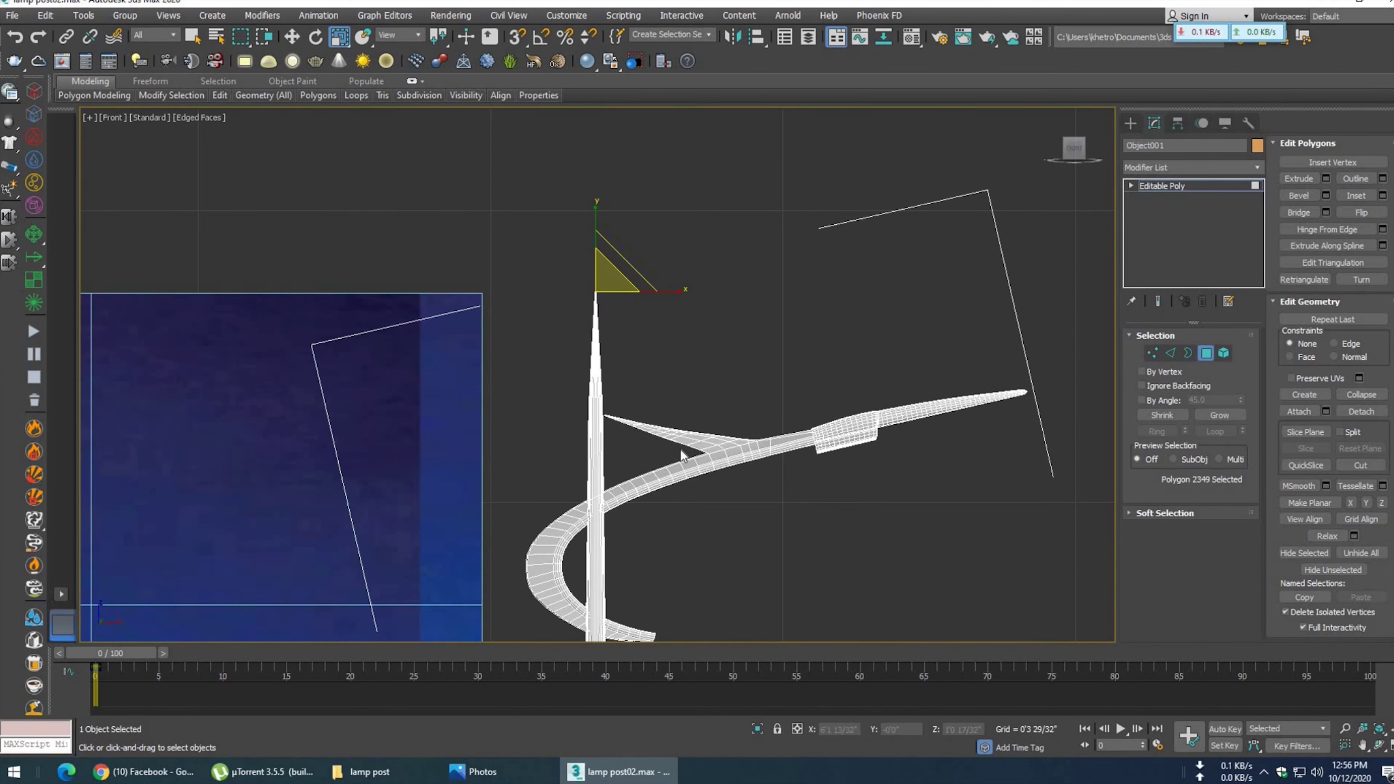
key(F4)
scroll(571, 398, up, 3)
scroll(571, 399, up, 3)
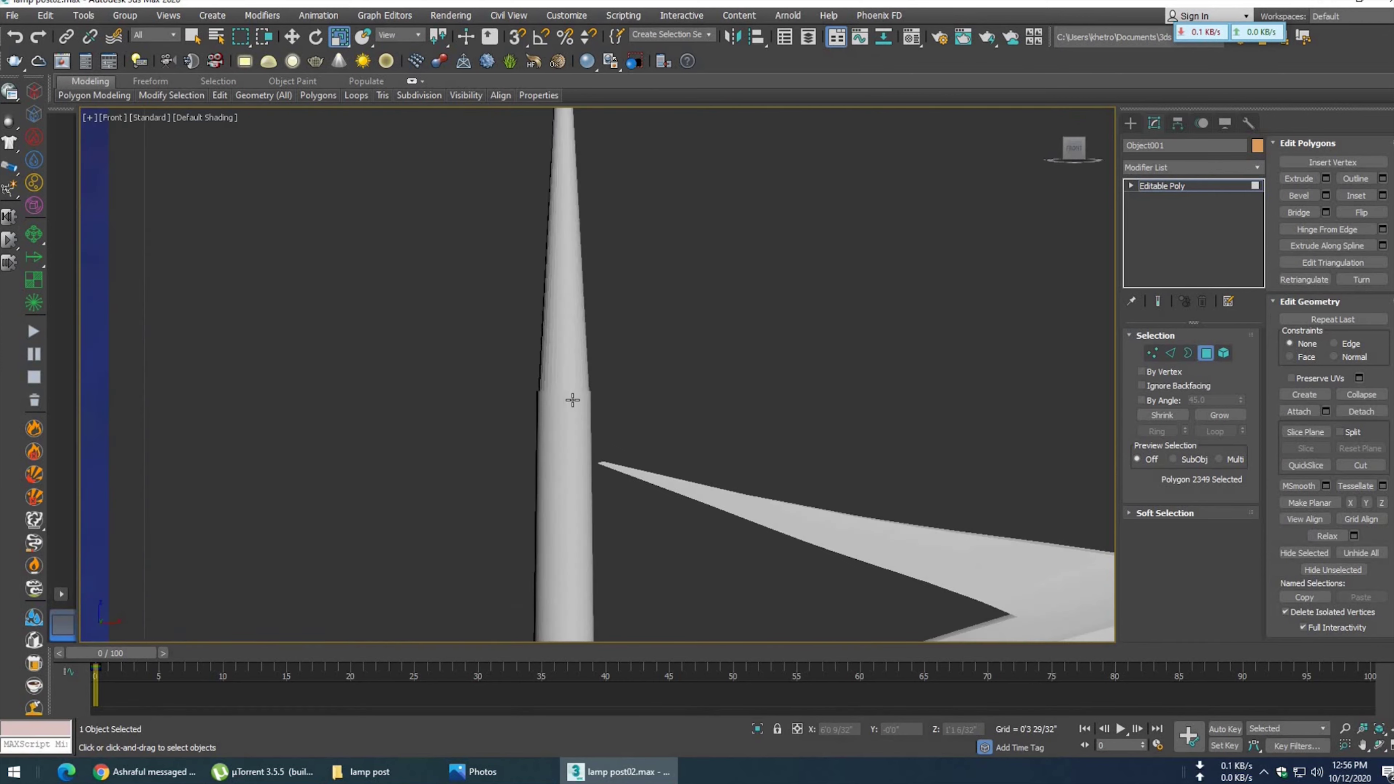
- Check the pole as a single element in Element mode, then clear the selection
scroll(572, 400, up, 2)
key(4)
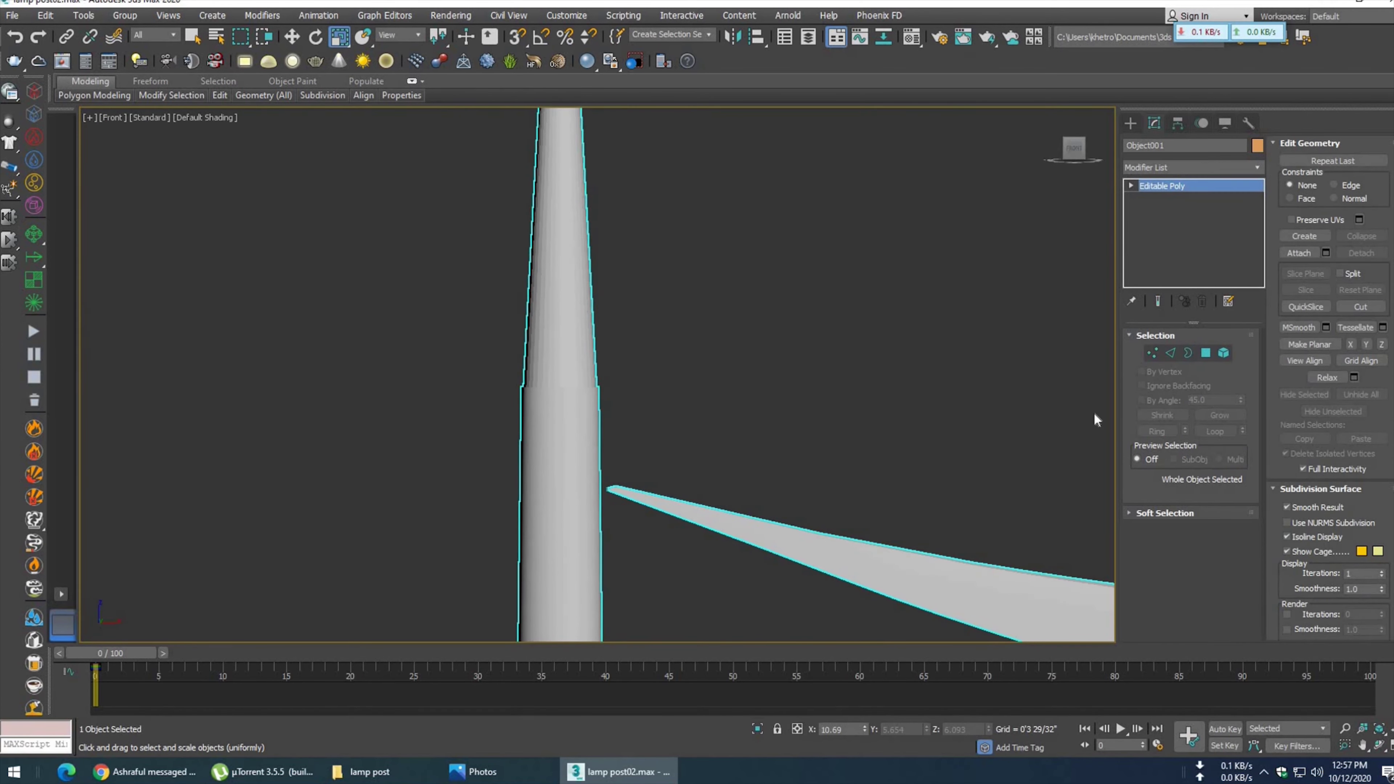
key(5)
click(521, 444)
scroll(1325, 435, down, 5)
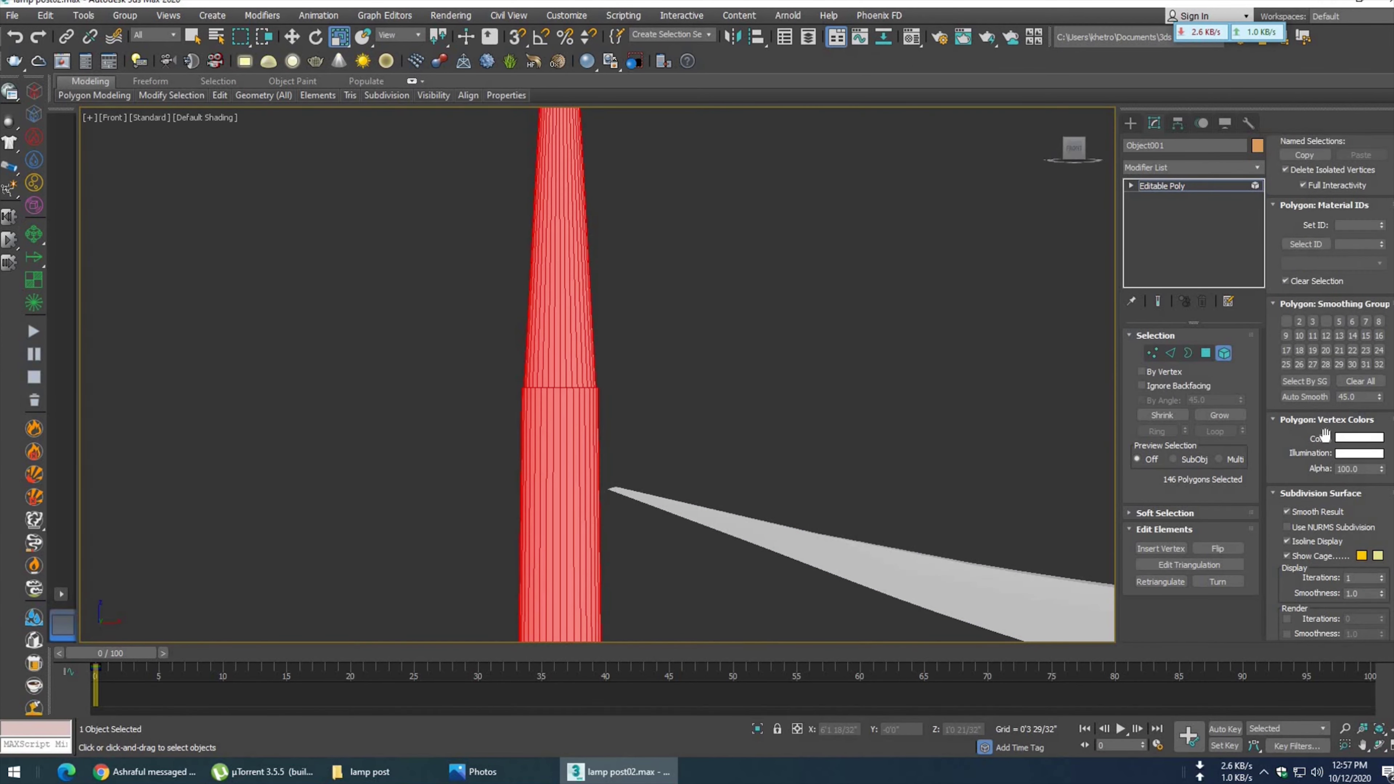
click(1319, 403)
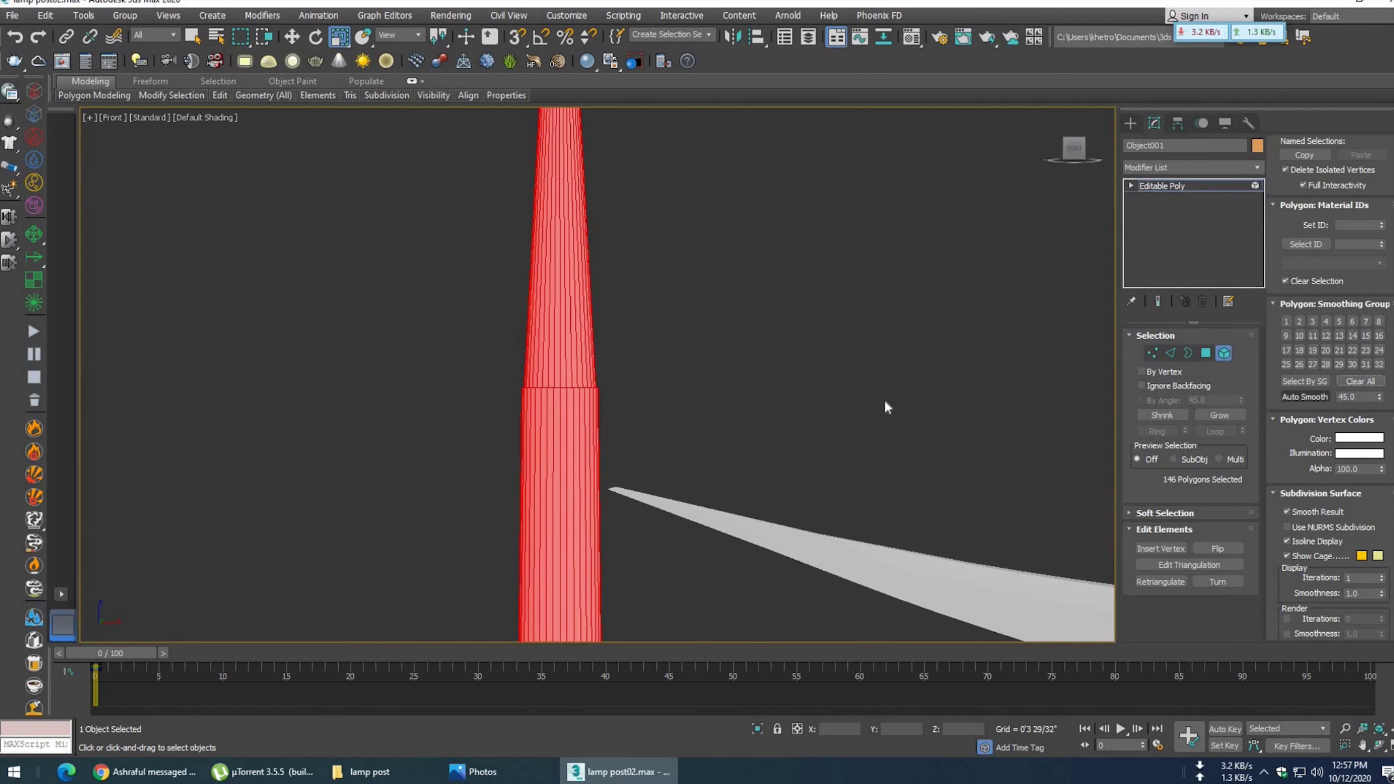
click(751, 437)
scroll(751, 437, down, 3)
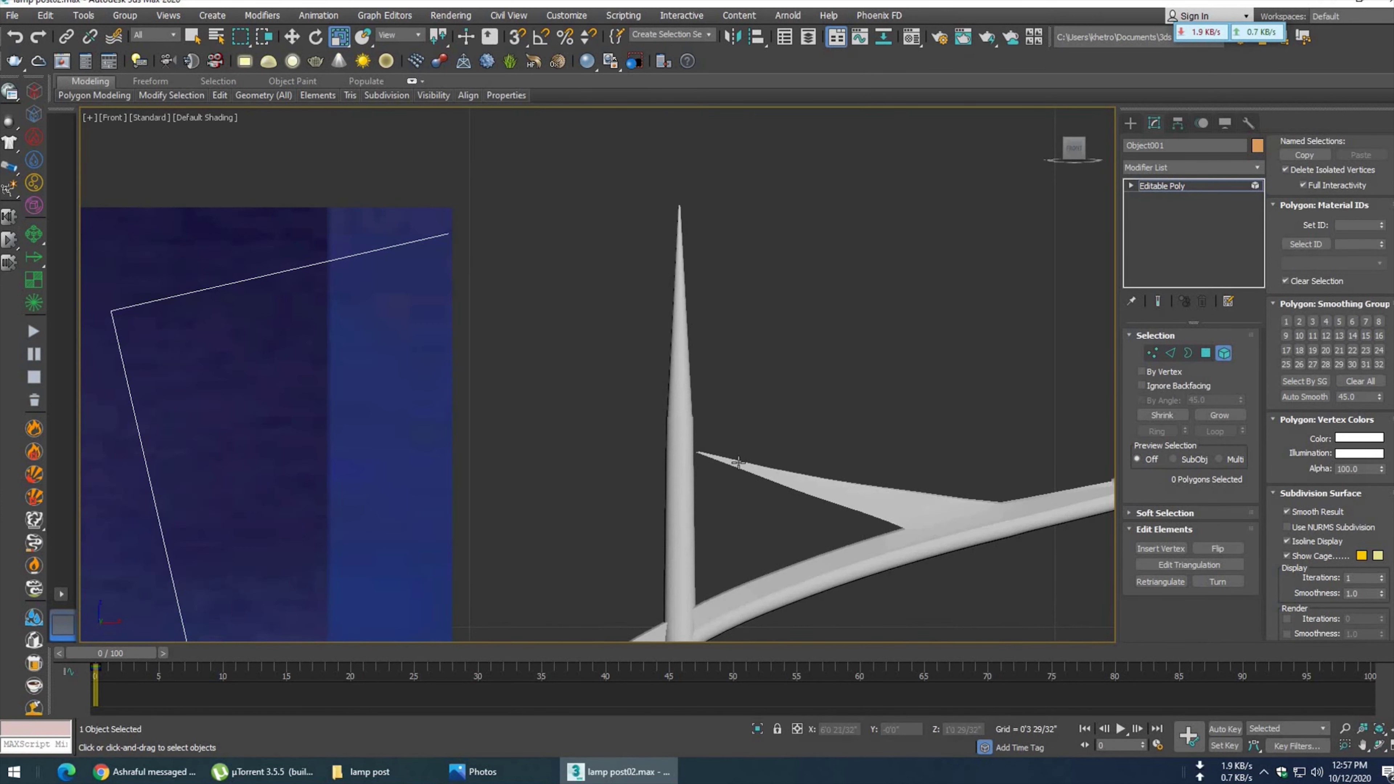
- Inspect the vertices around the pole tip, then return to object level
click(1153, 353)
drag(654, 183, 728, 231)
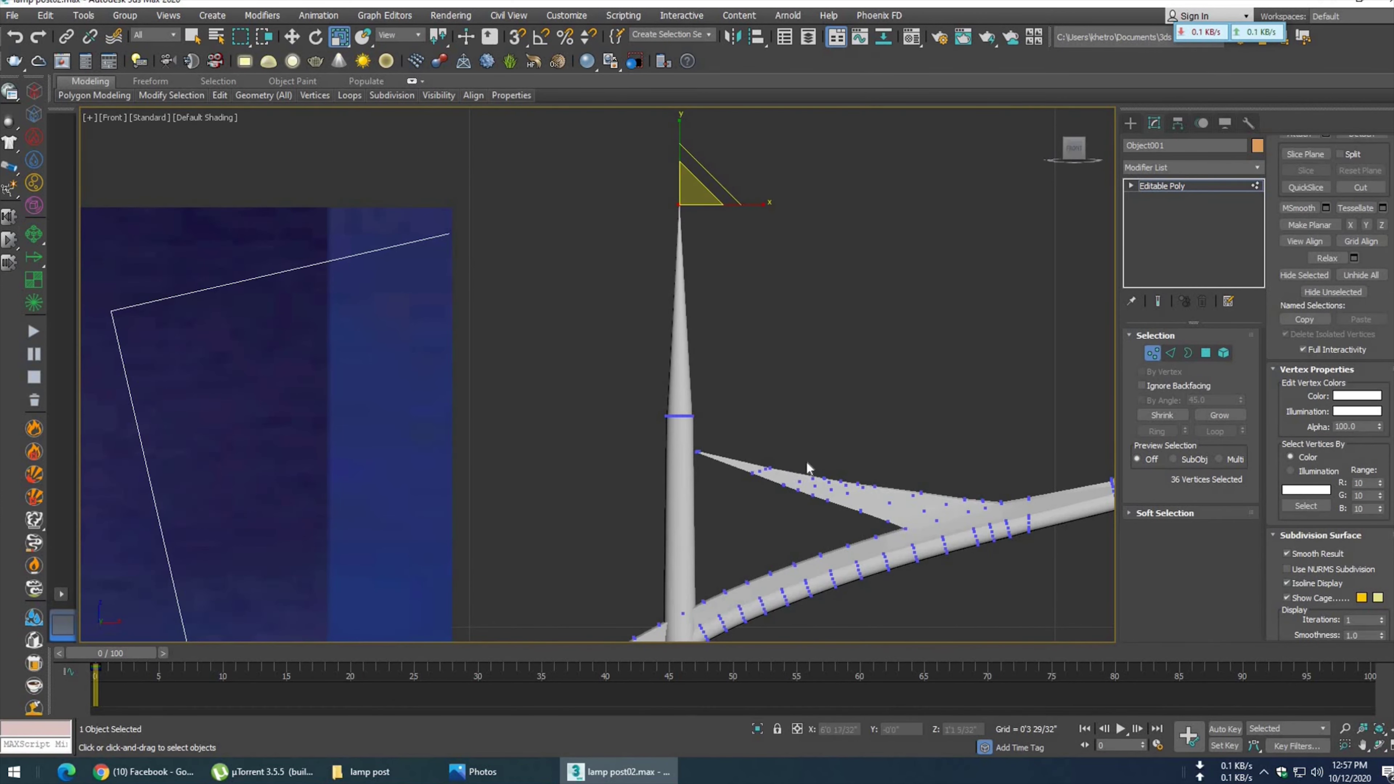
scroll(806, 461, down, 3)
scroll(738, 489, down, 3)
scroll(722, 445, up, 4)
scroll(708, 456, up, 5)
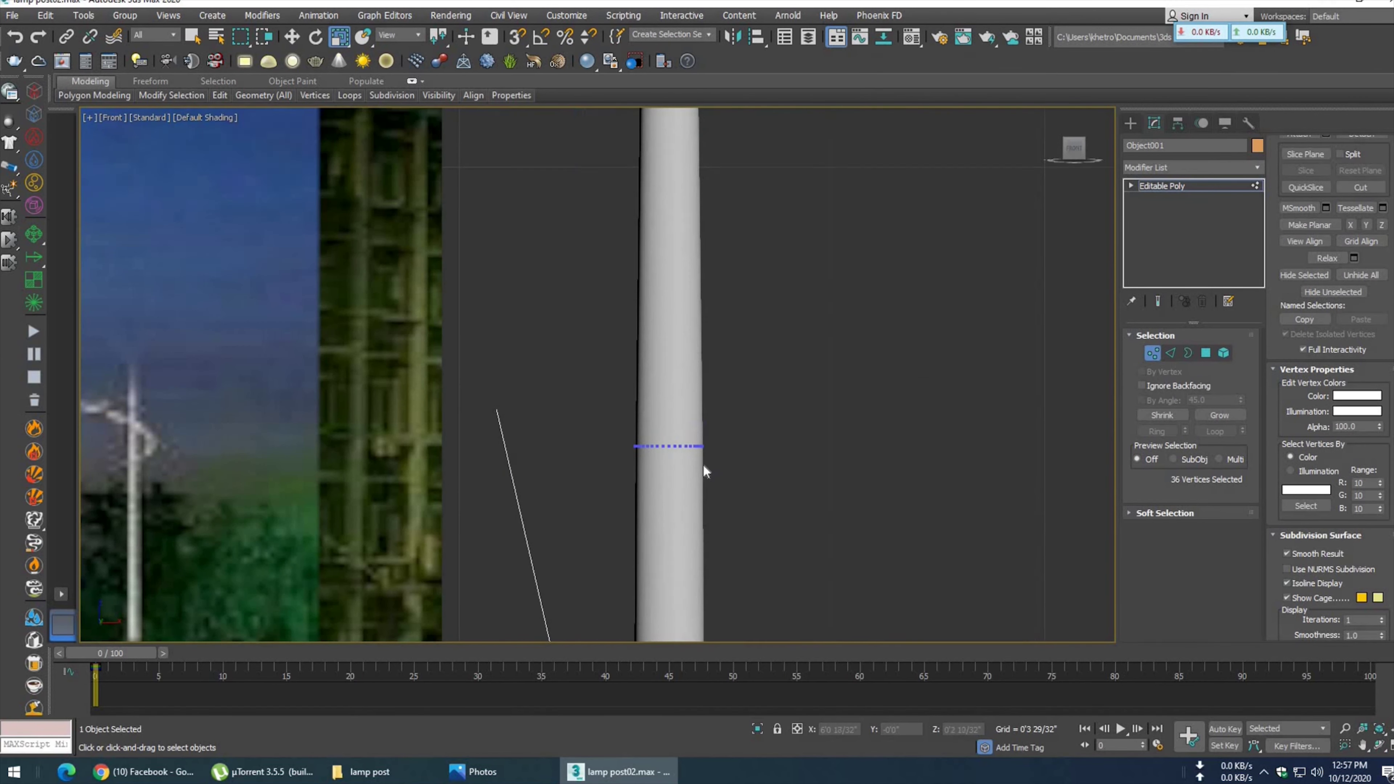
scroll(704, 470, up, 2)
scroll(710, 414, up, 2)
scroll(716, 293, down, 5)
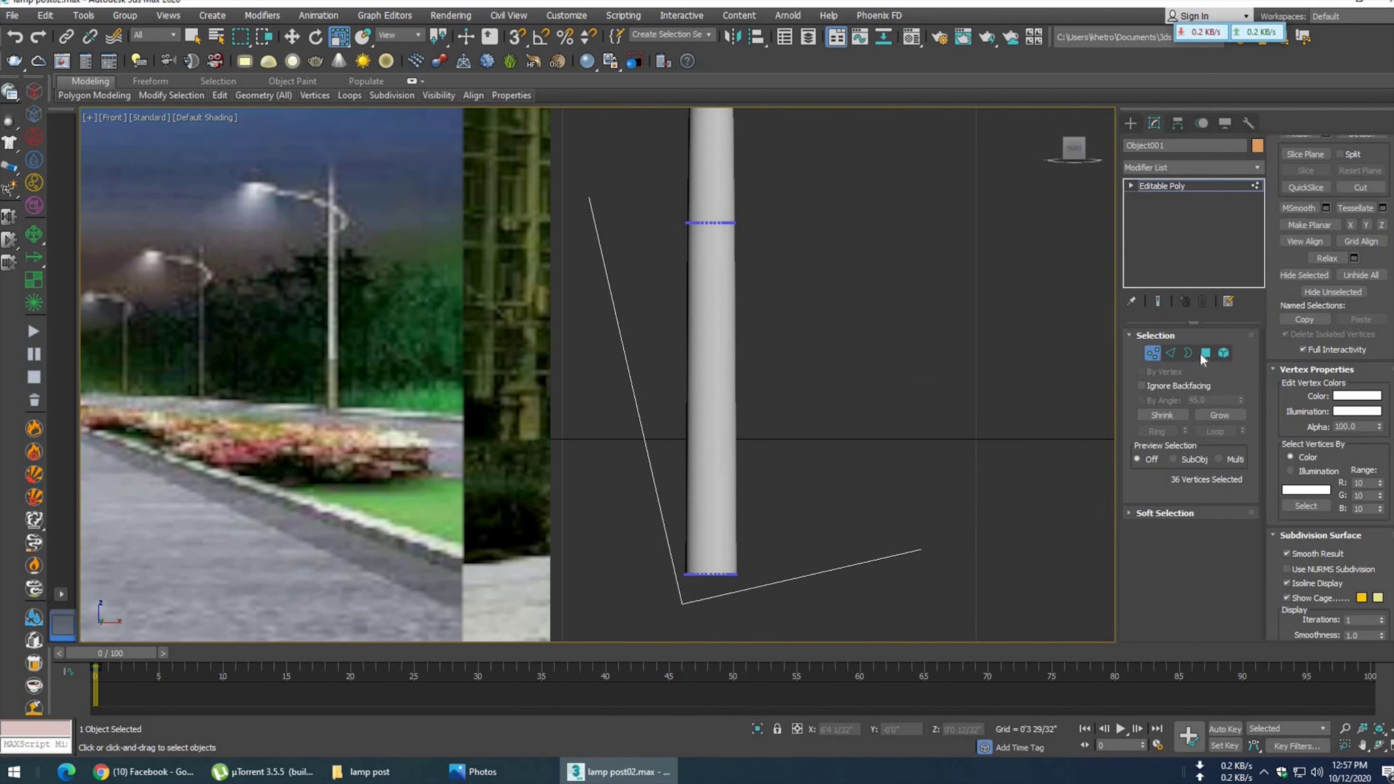
click(1203, 354)
scroll(704, 389, down, 4)
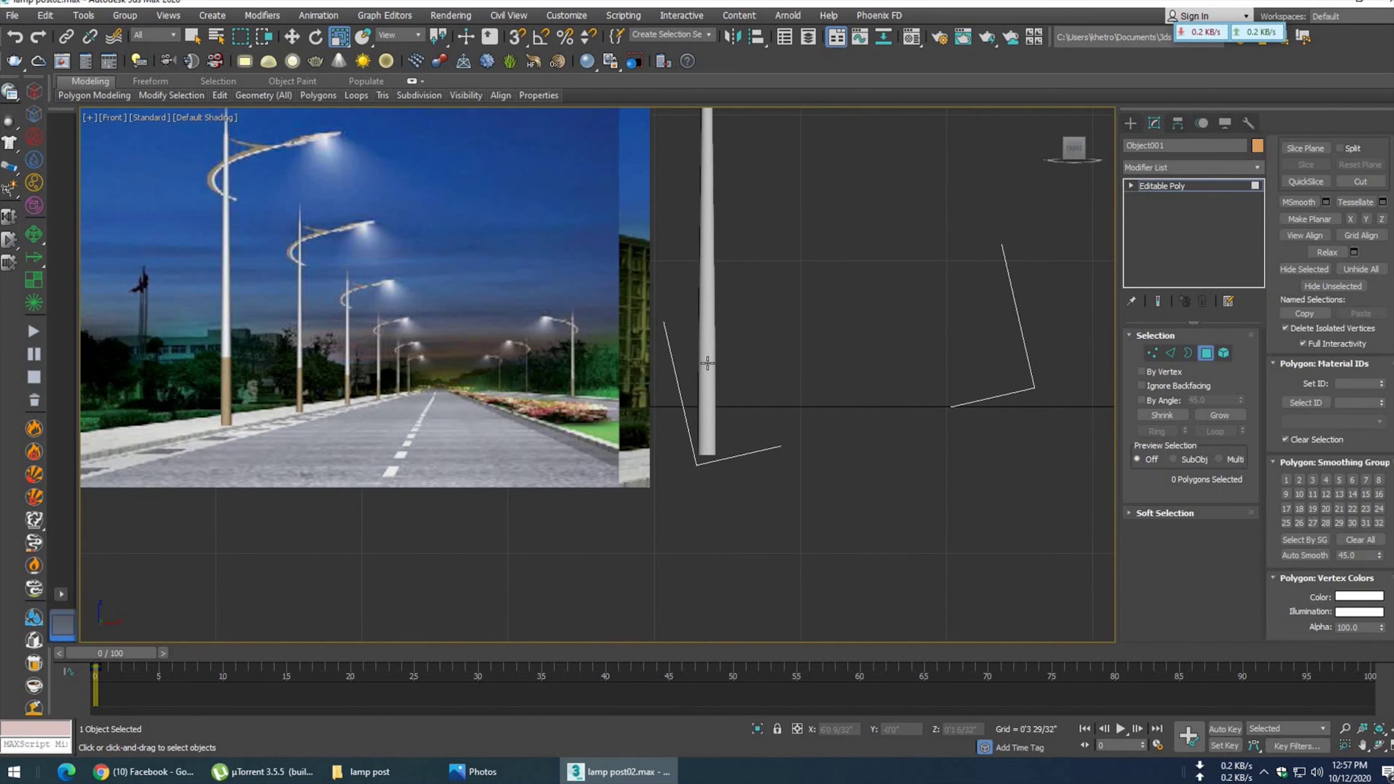
click(1208, 353)
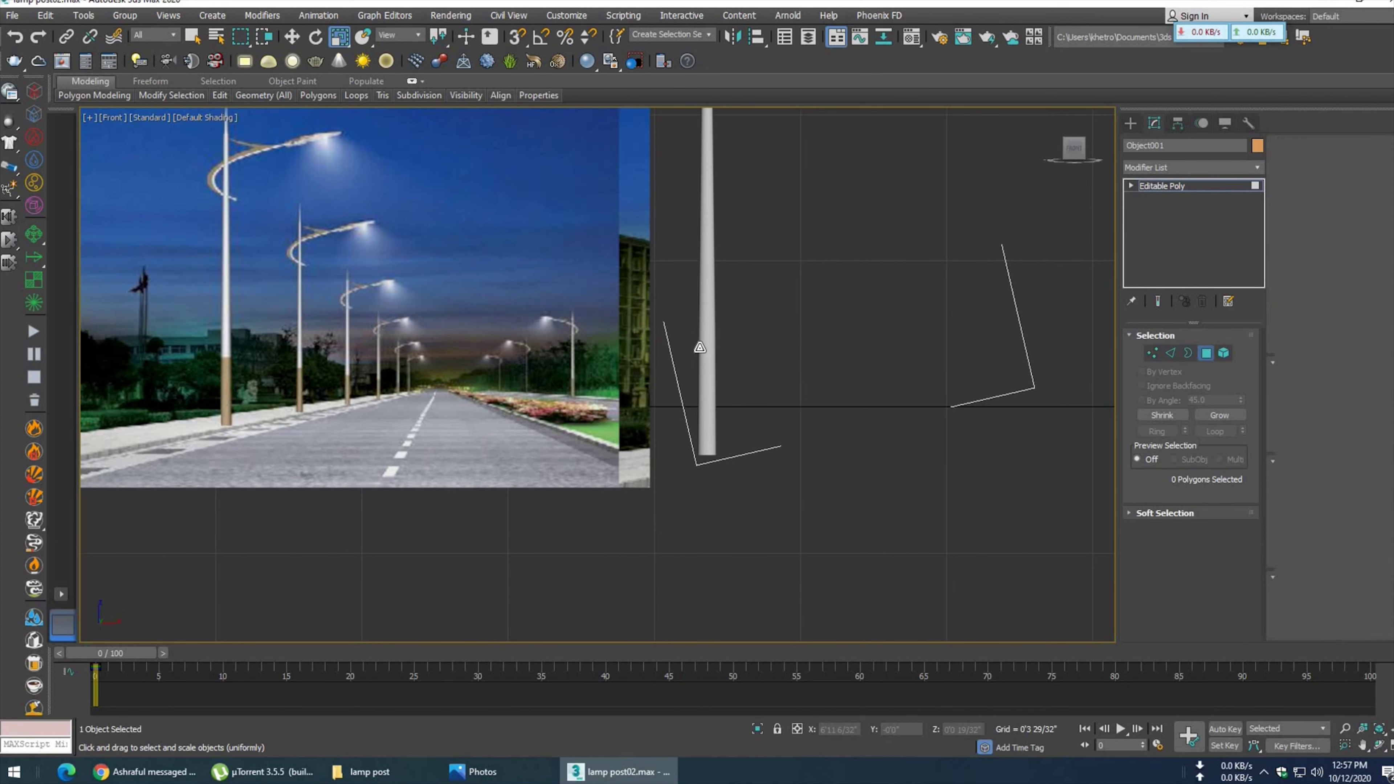
scroll(699, 350, down, 4)
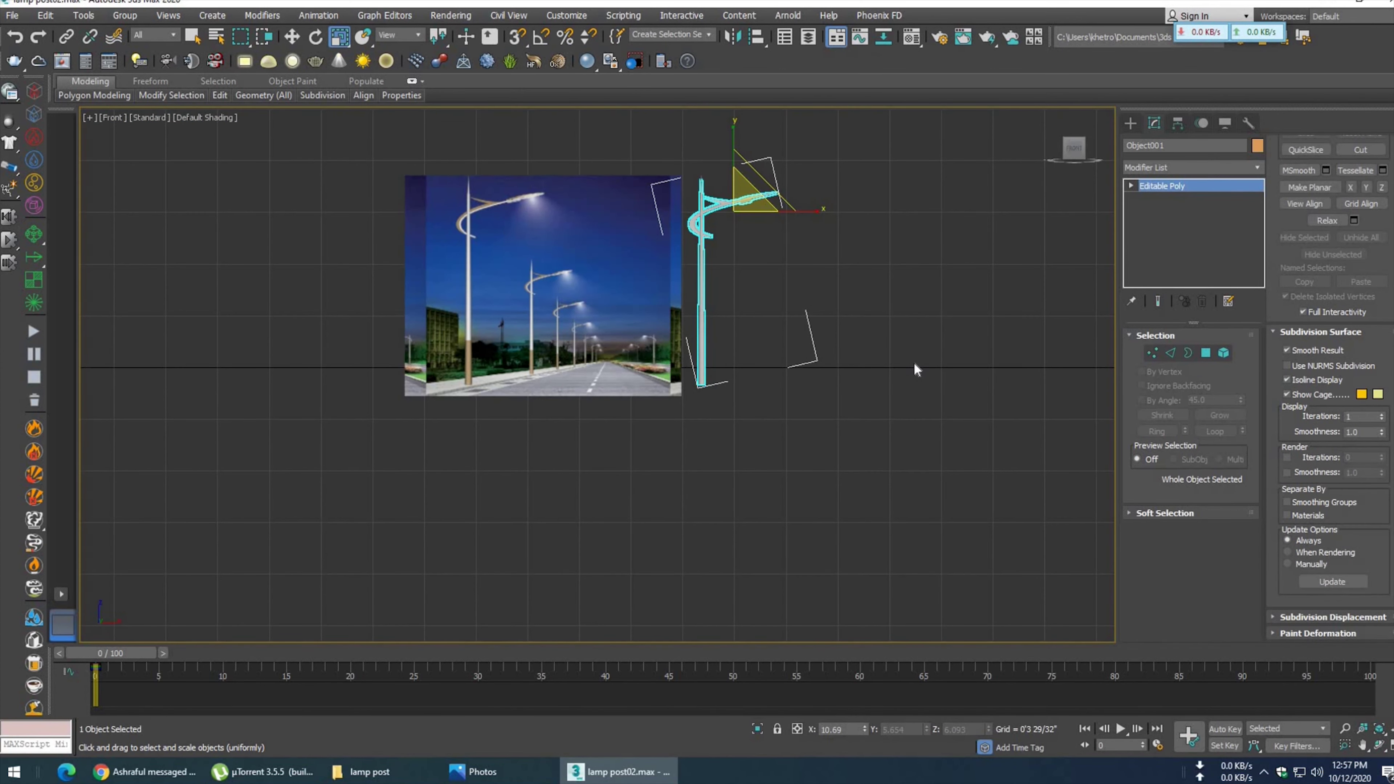
- Extrude the lower pole's 36 polygons outward 0'0 6/32" as a collar band
scroll(702, 326, up, 4)
key(F4)
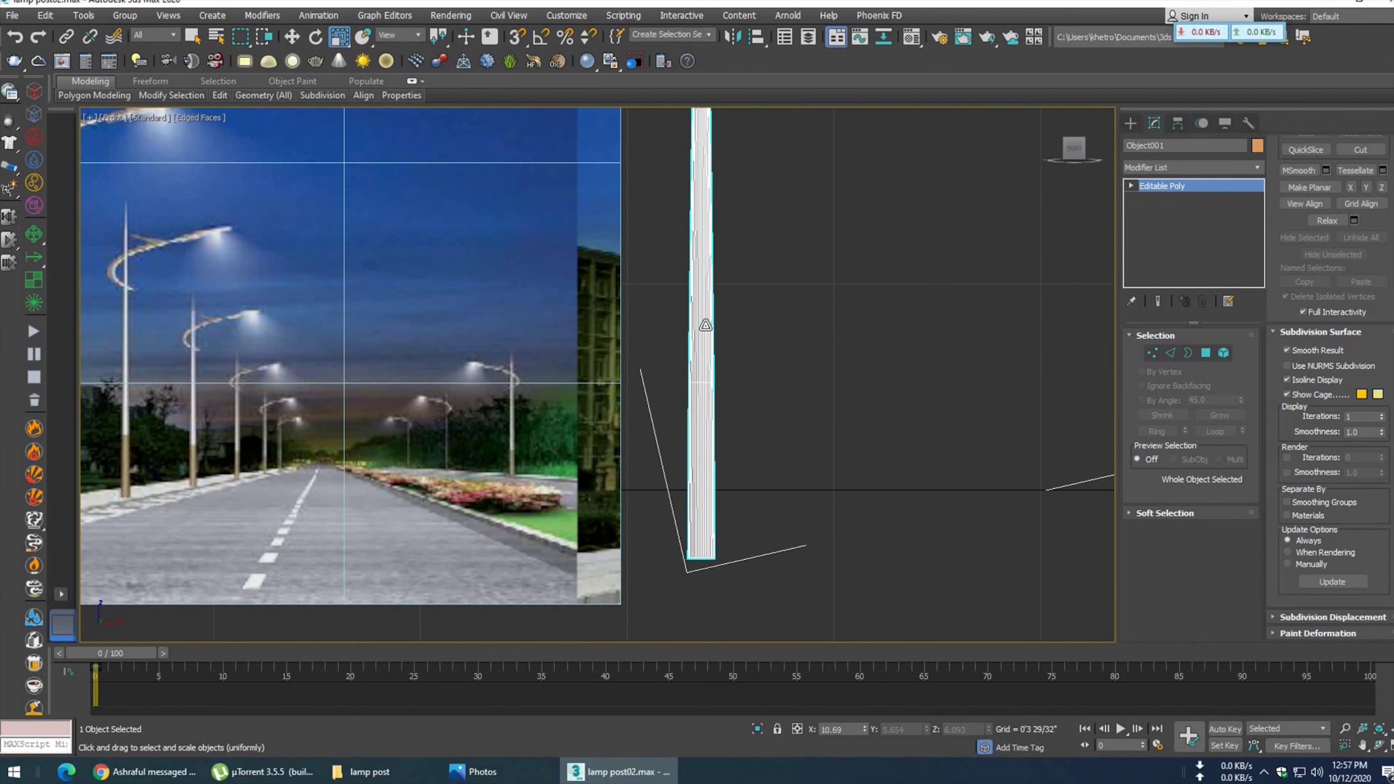
key(4)
drag(769, 439, 728, 419)
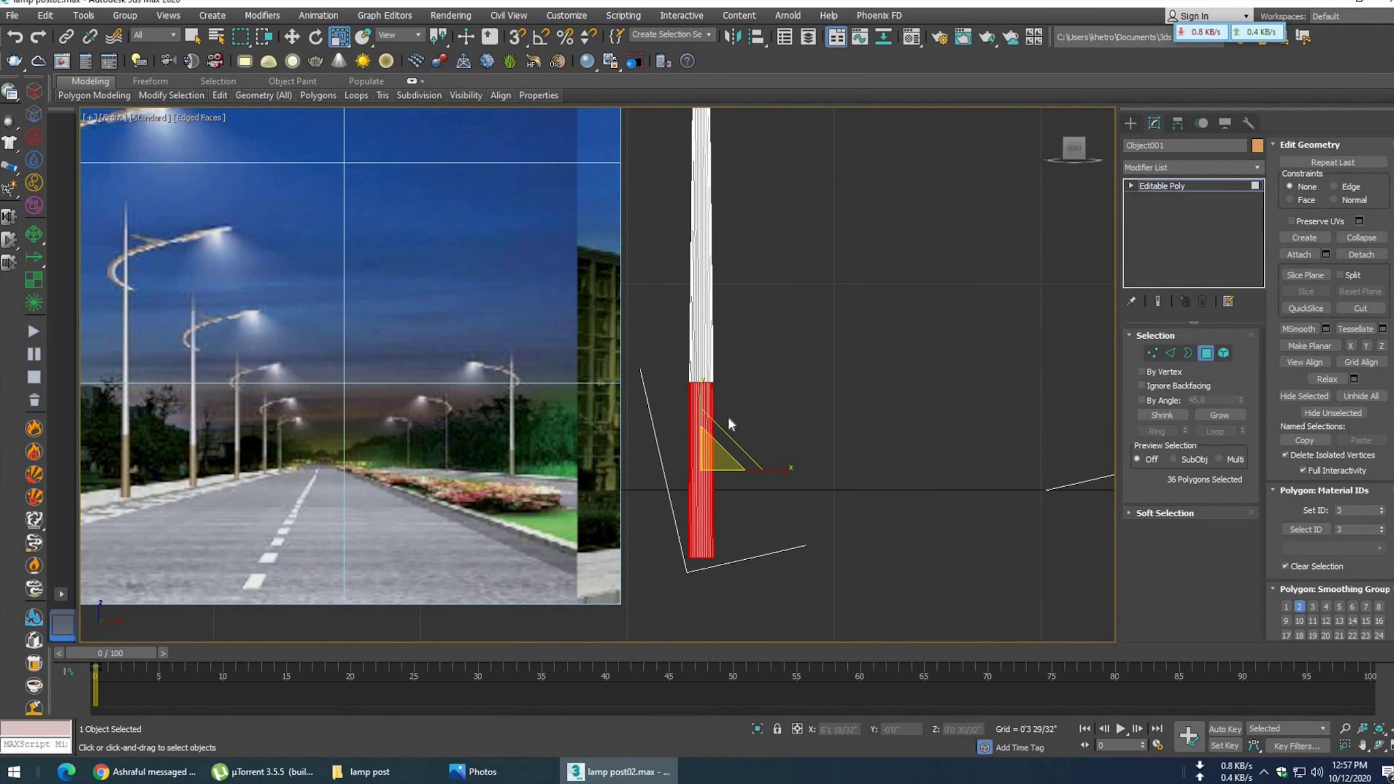
scroll(728, 418, up, 3)
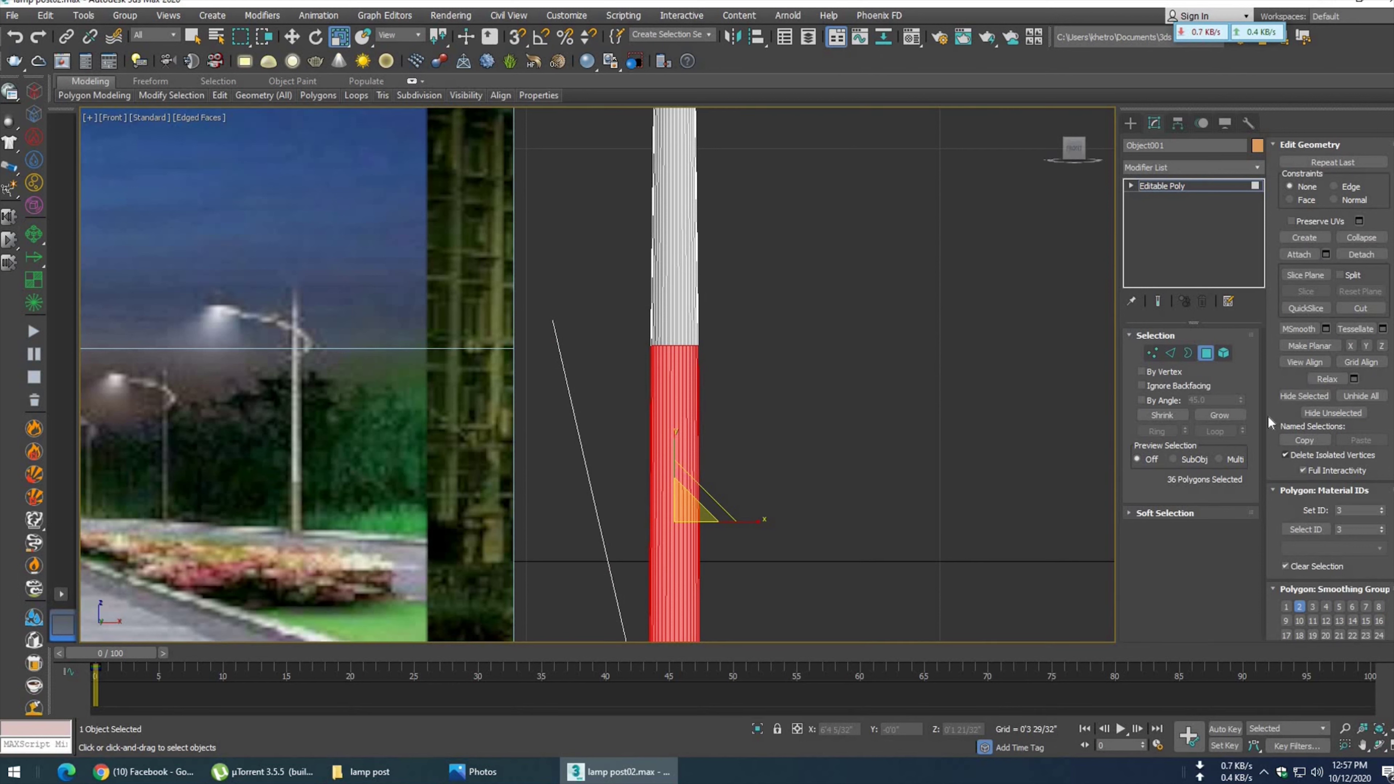
scroll(1309, 215, up, 3)
click(1326, 179)
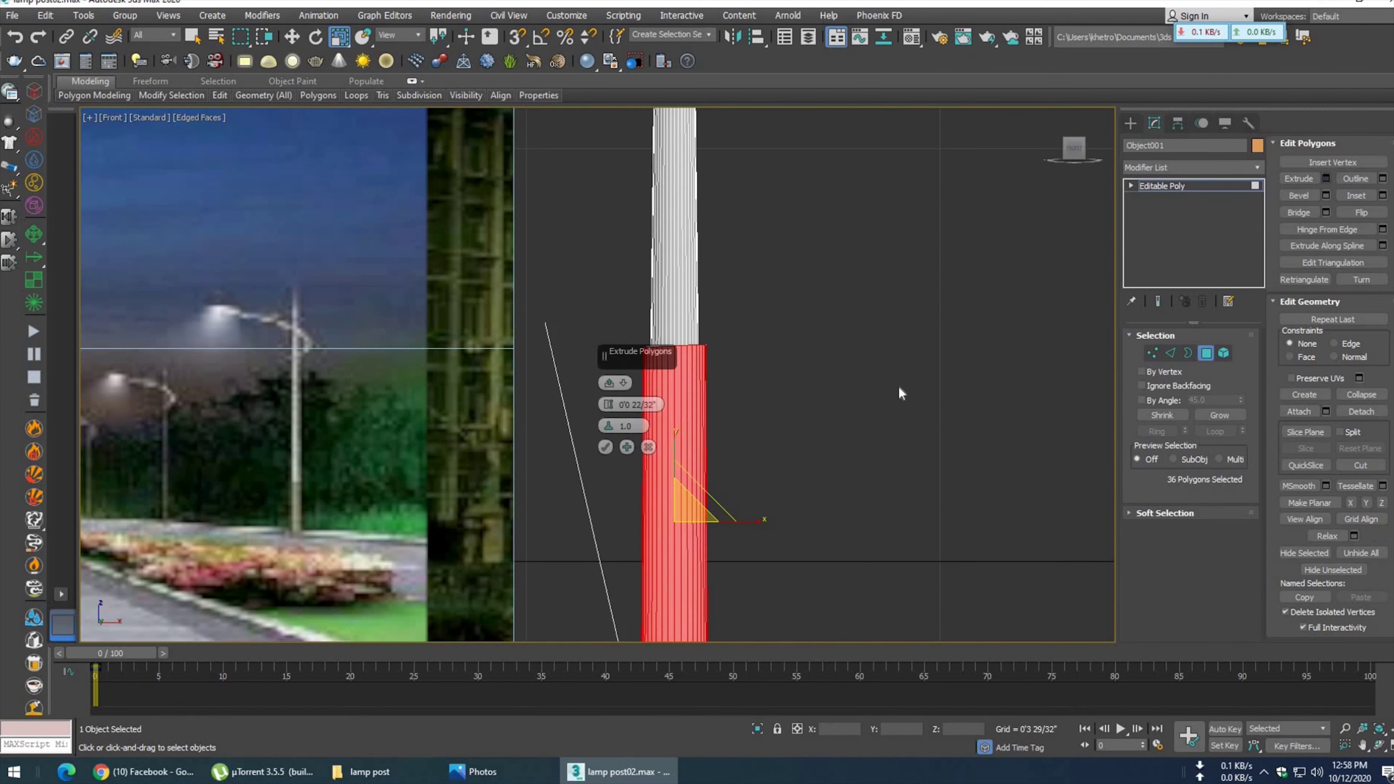
drag(607, 406, 619, 462)
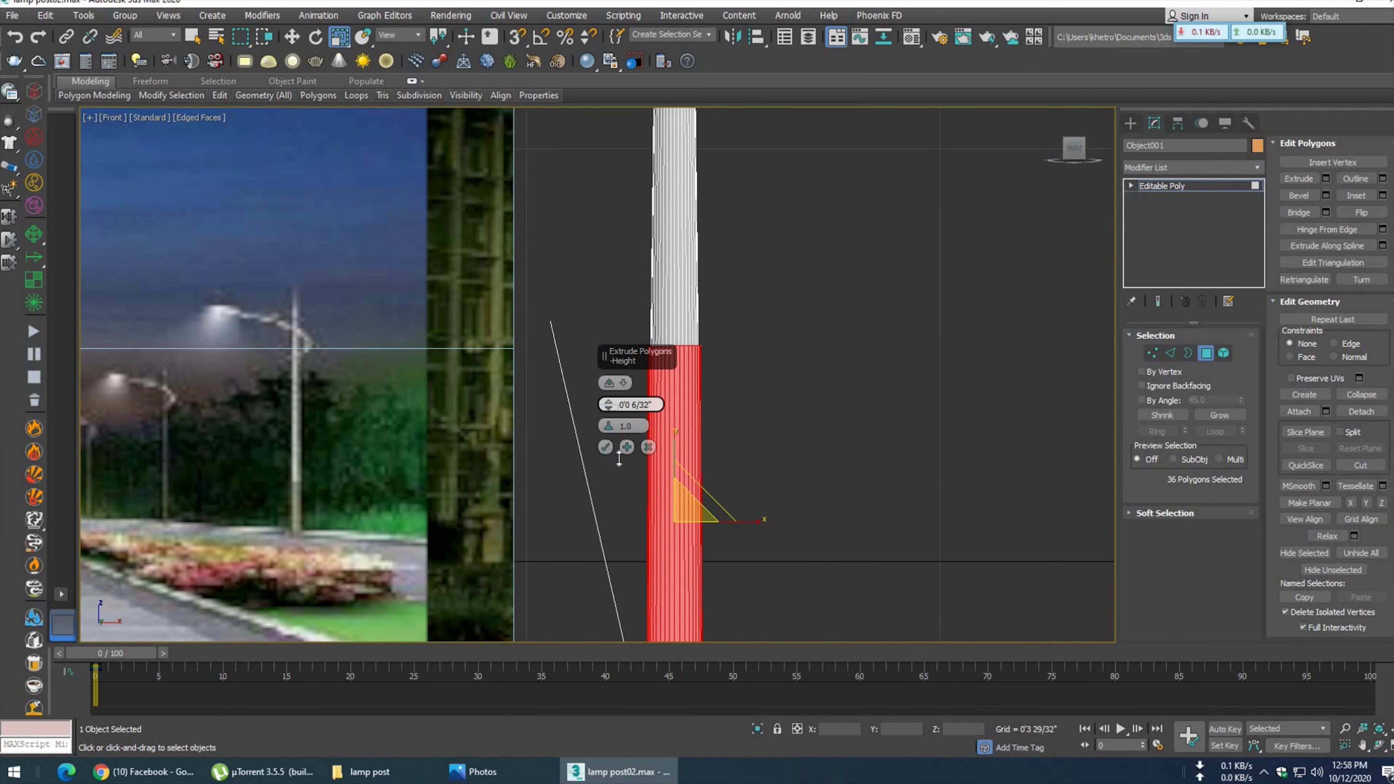
click(814, 398)
- Inspect the assembled lamp in Perspective, then select a curved-arm polygon in Front view
key(p)
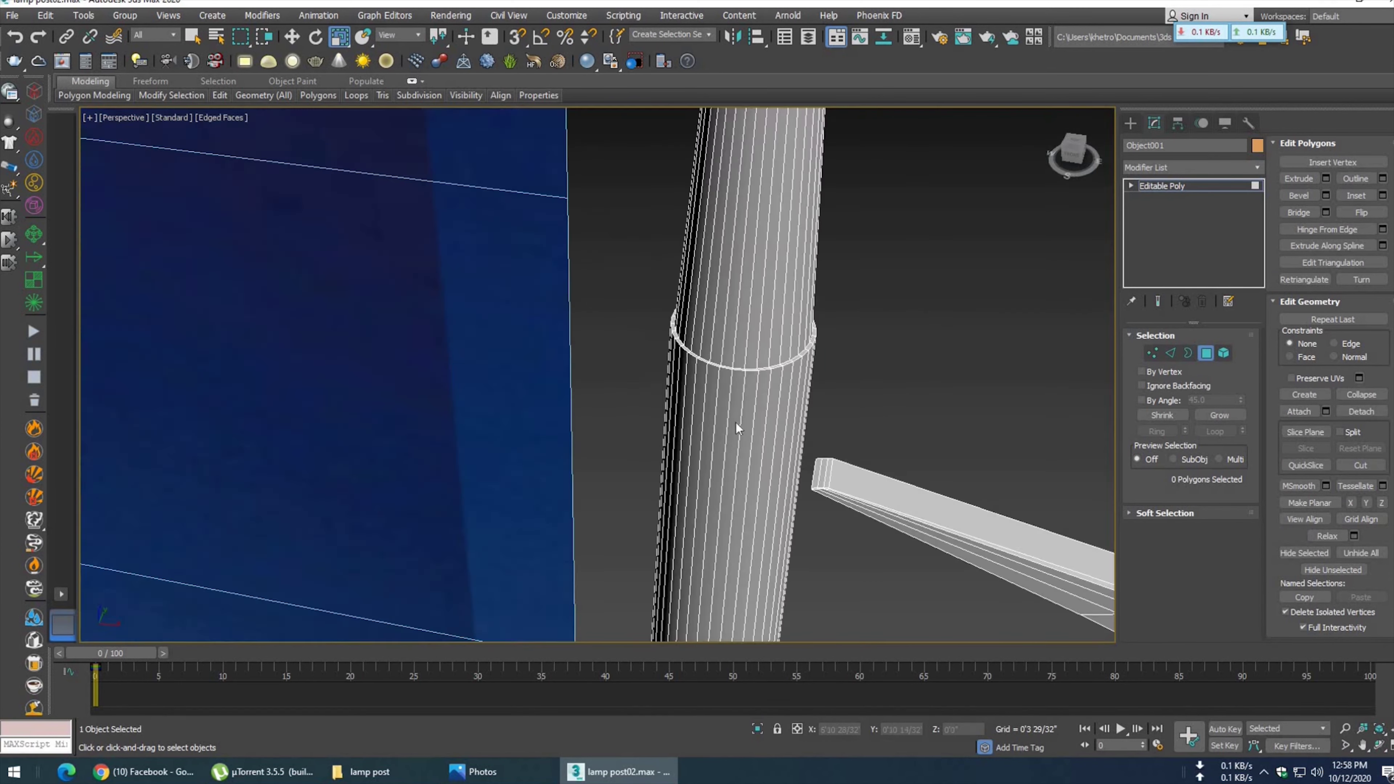
scroll(735, 426, down, 5)
scroll(733, 430, up, 3)
key(F3)
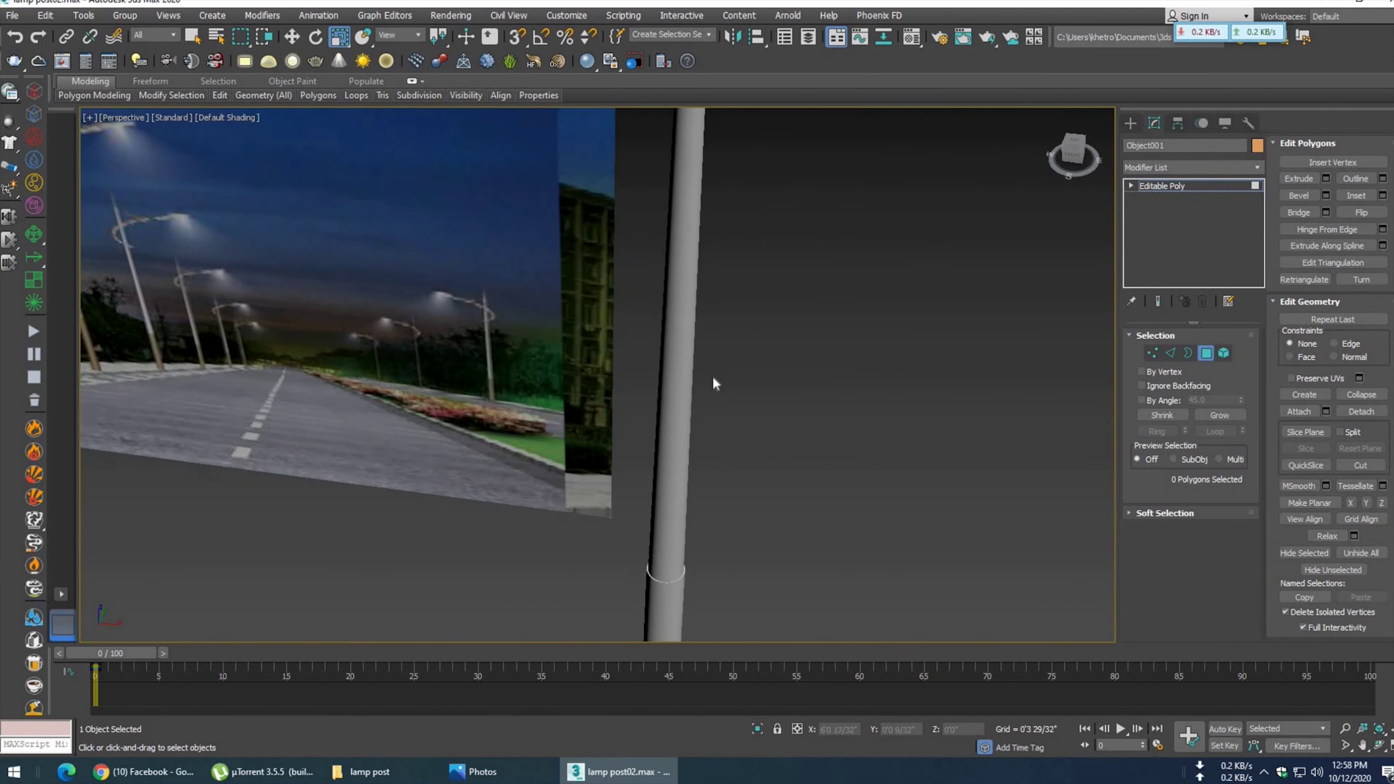
scroll(713, 382, down, 2)
middle_drag(692, 507, 708, 352)
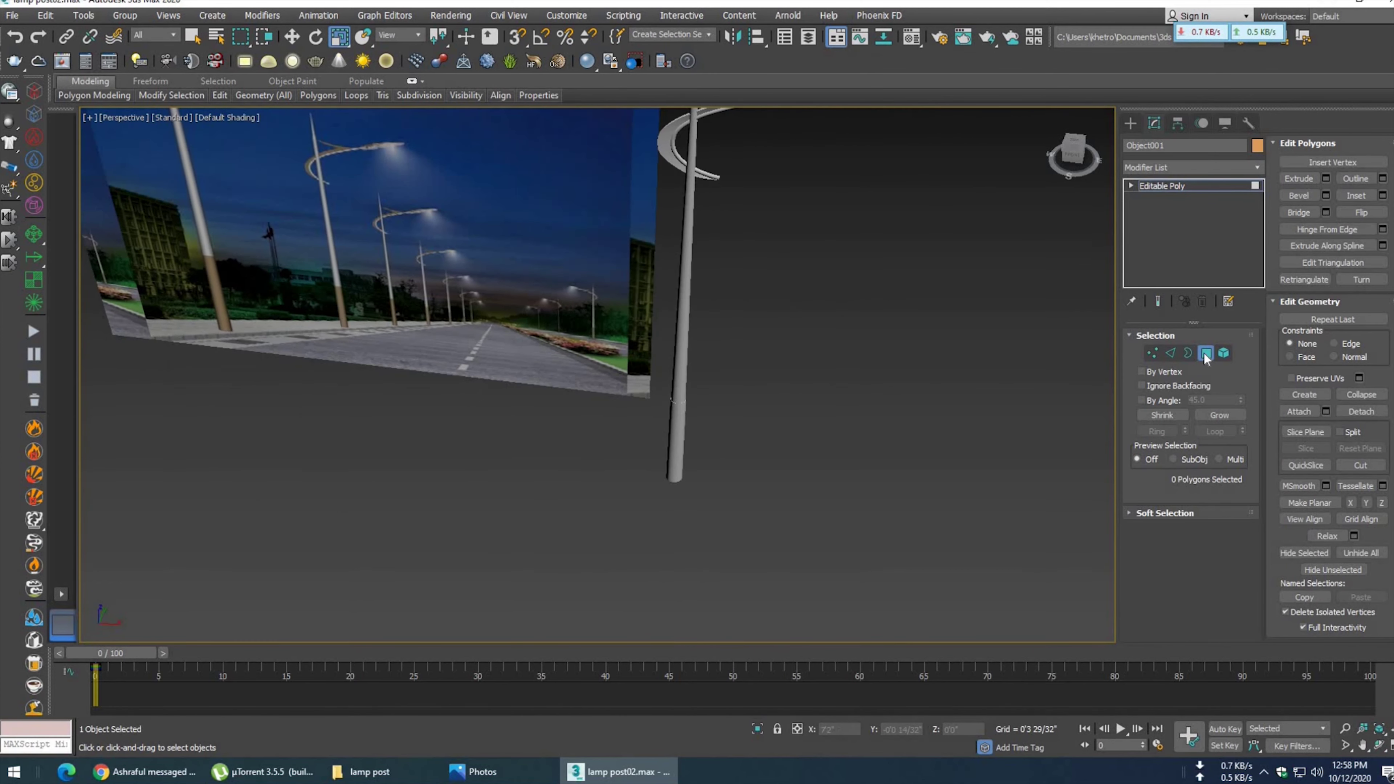
key(4)
mouse_move(756, 430)
alt+middle_down()
mouse_move(862, 614)
mouse_move(860, 521)
alt+middle_up()
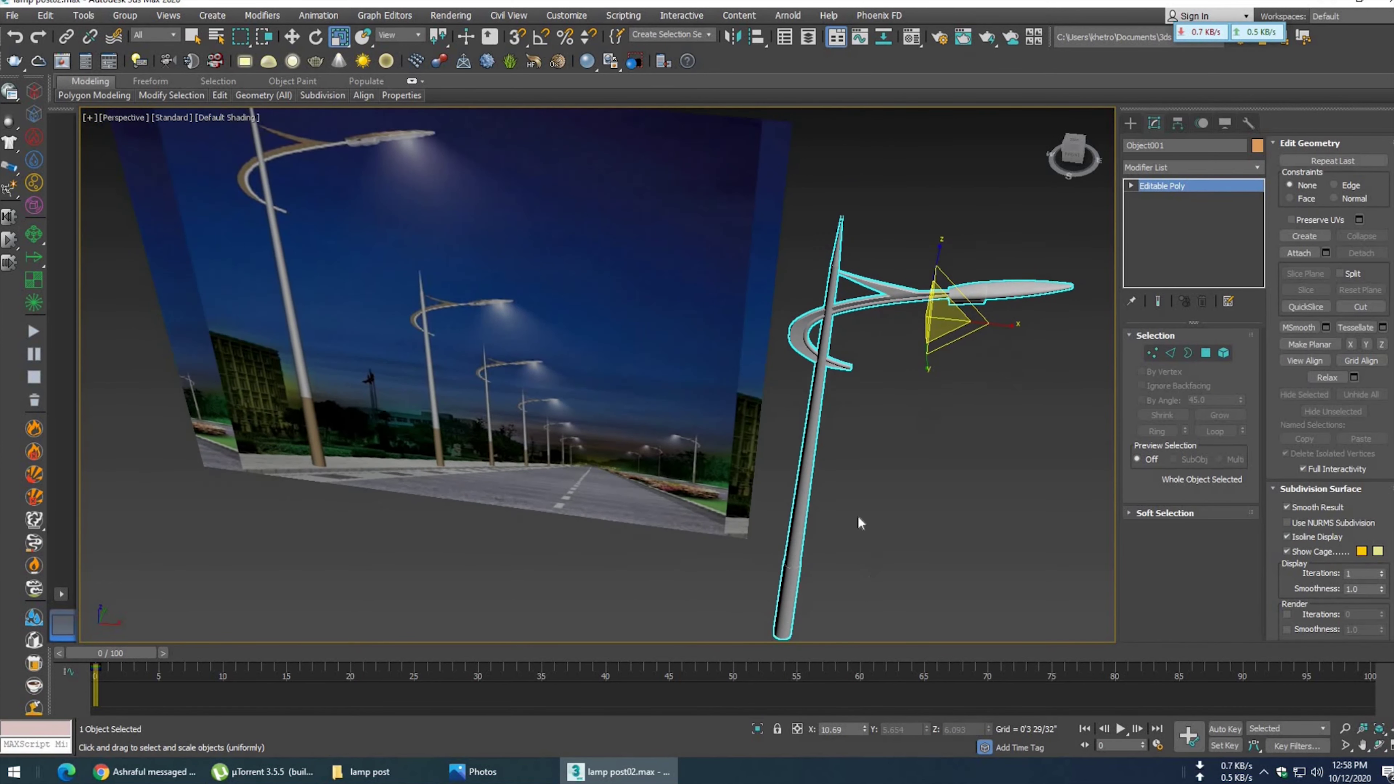
click(1206, 353)
click(773, 486)
key(f)
scroll(752, 600, down, 5)
scroll(806, 457, up, 3)
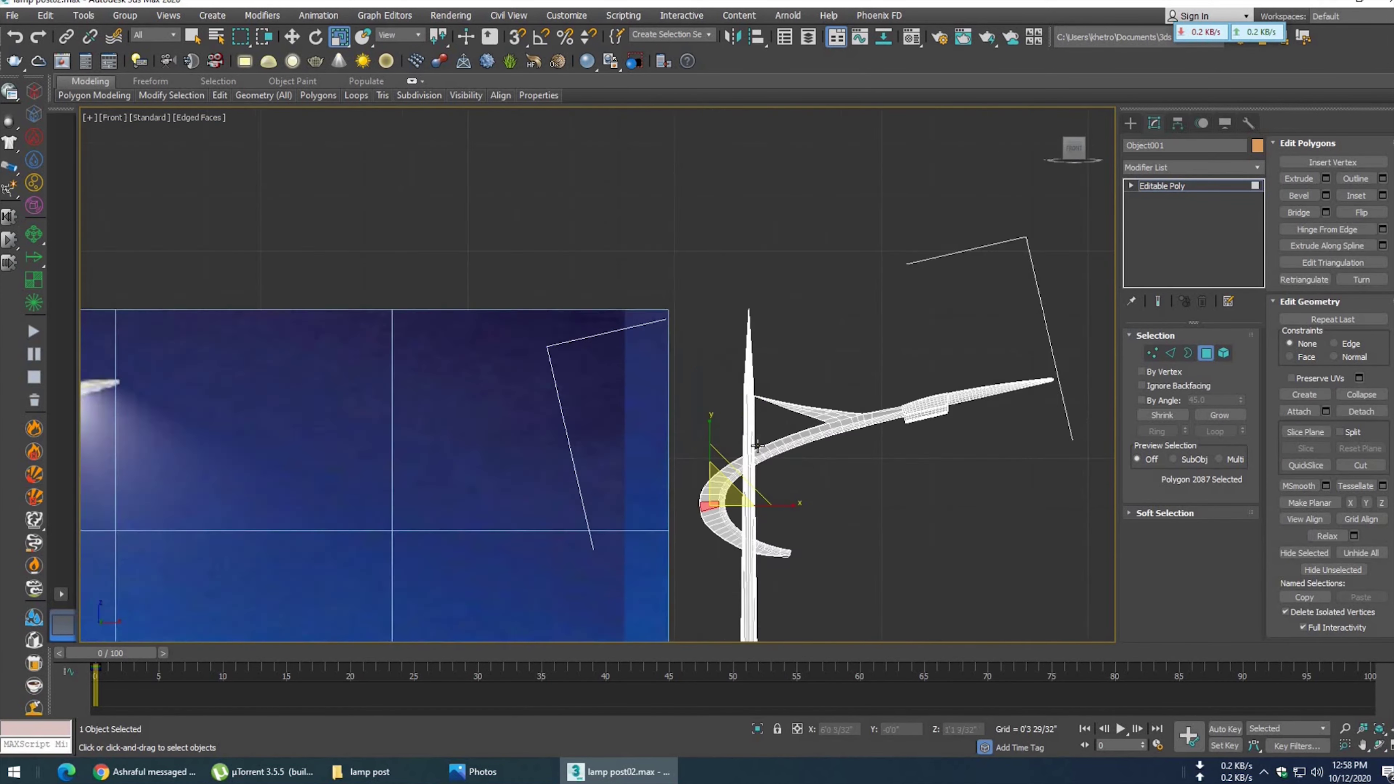
- Select a ring of edges along the curved arm in Edge mode
scroll(718, 418, up, 3)
key(2)
click(718, 399)
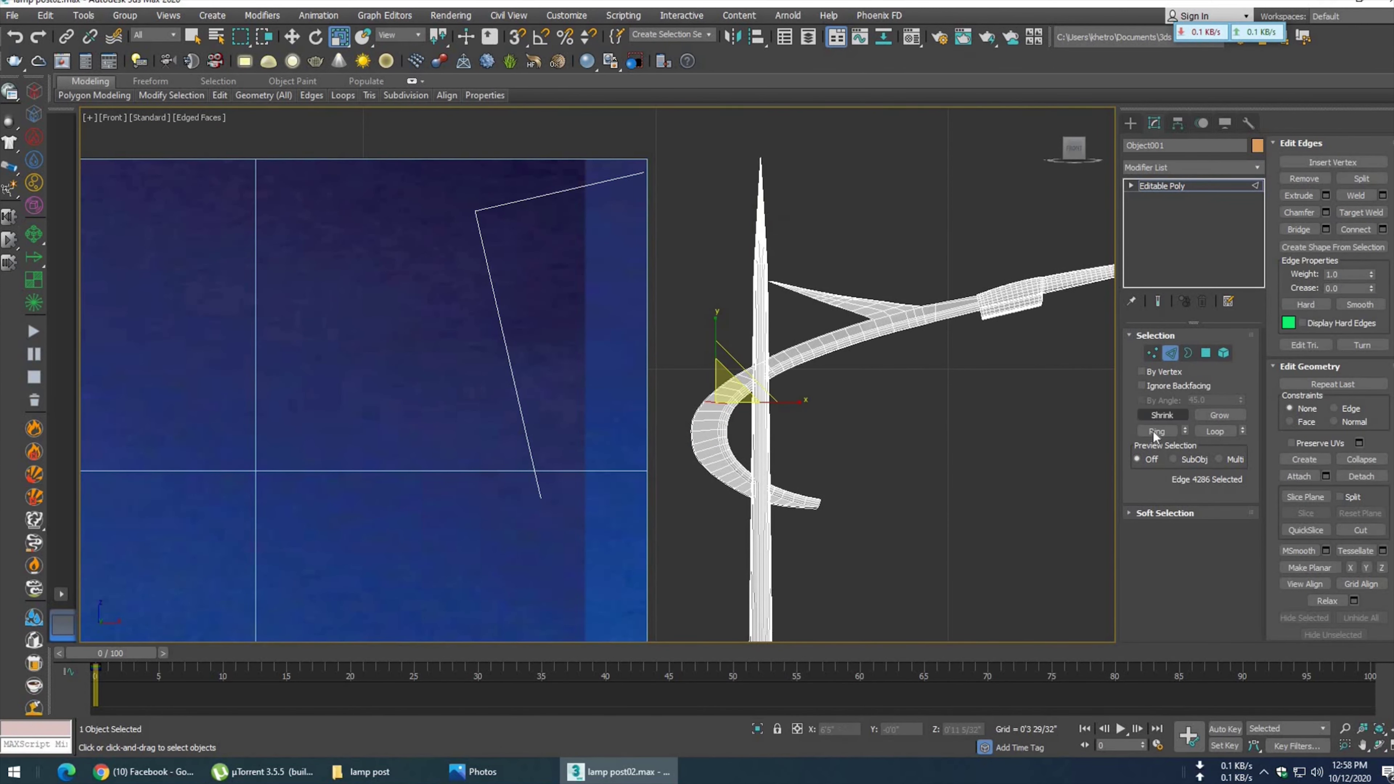
key(alt+r)
scroll(906, 361, down, 5)
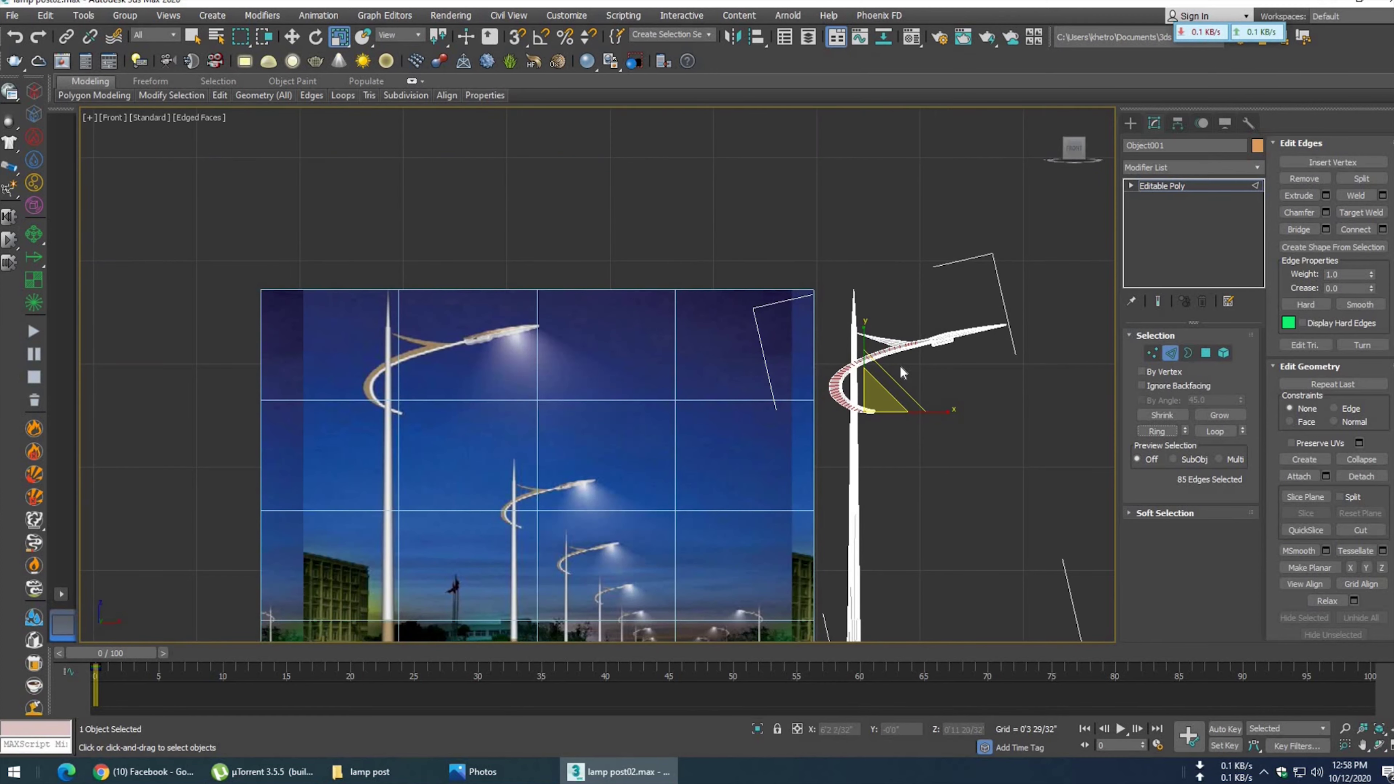
scroll(908, 362, up, 4)
scroll(917, 358, down, 3)
scroll(937, 354, up, 3)
scroll(881, 297, up, 3)
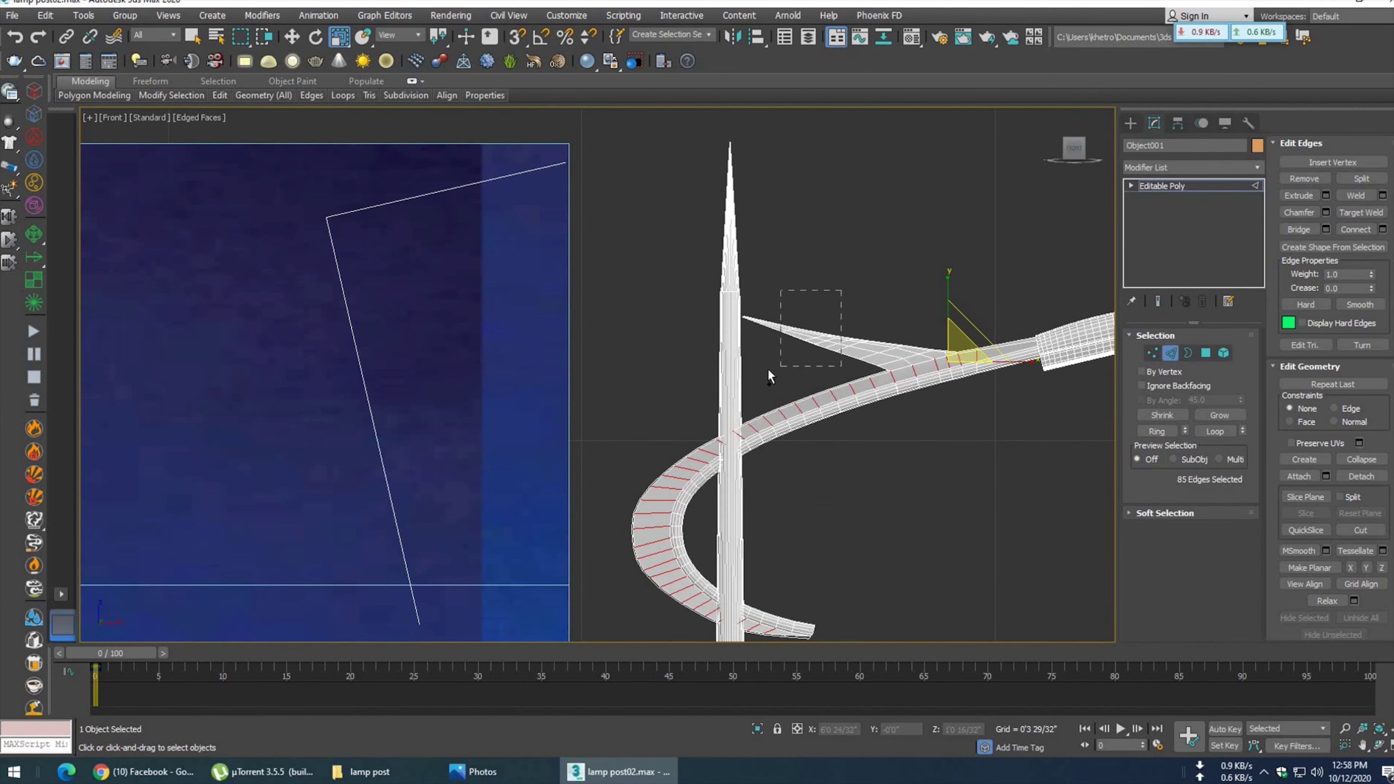
- Add the upper arm edges and convert the selection to 180 arm polygons
ctrl+drag(769, 370, 769, 370)
mouse_move(873, 367)
ctrl+mouse_down()
mouse_move(988, 322)
mouse_move(942, 355)
ctrl+mouse_up()
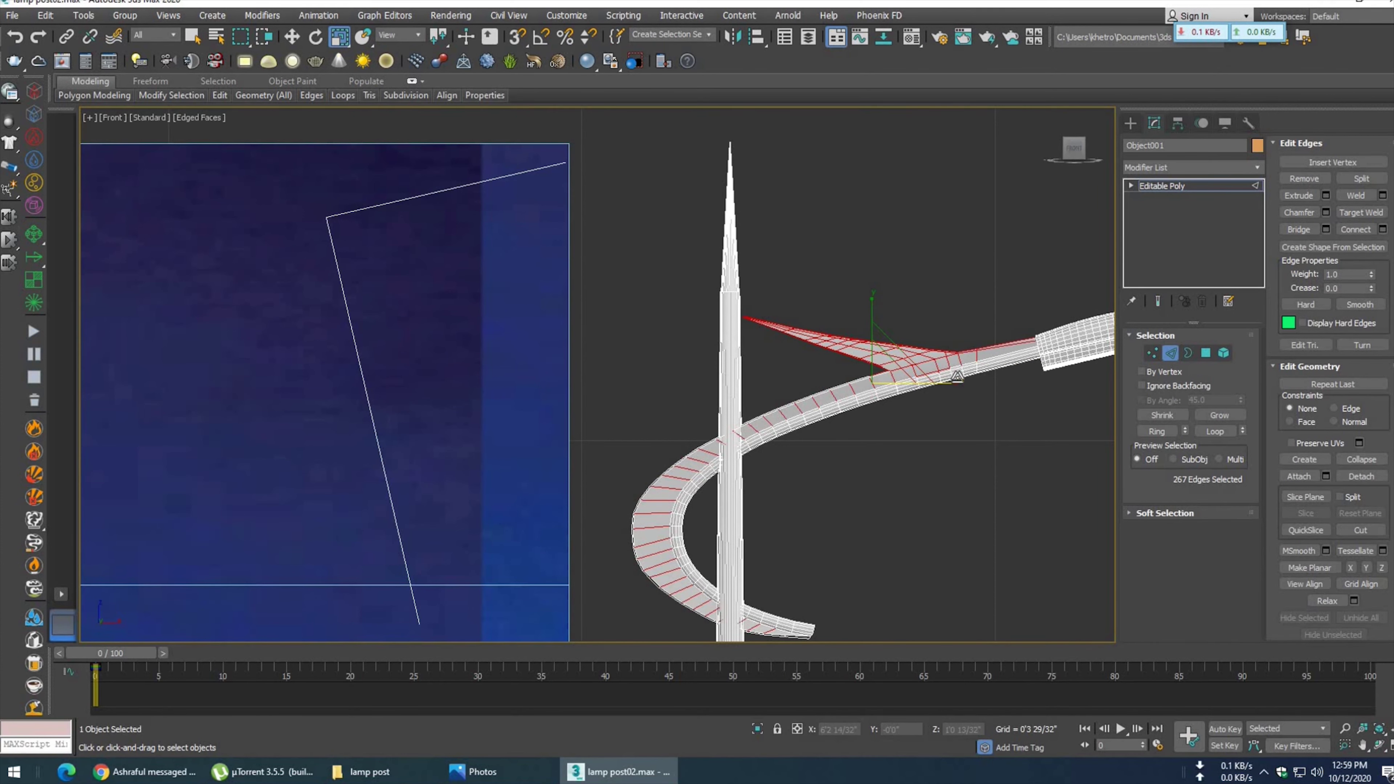
scroll(958, 376, down, 5)
scroll(939, 410, up, 3)
scroll(926, 426, up, 3)
scroll(869, 372, up, 3)
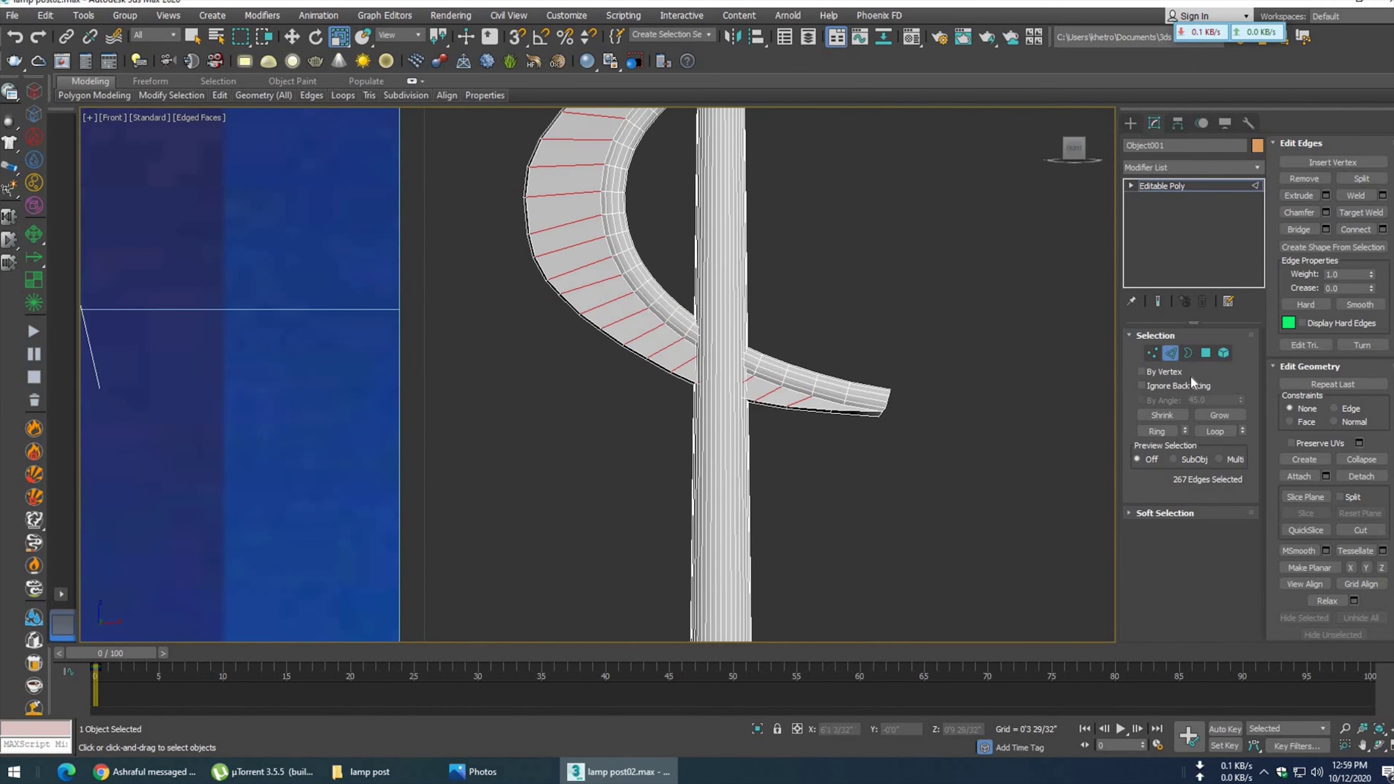
ctrl+click(1205, 355)
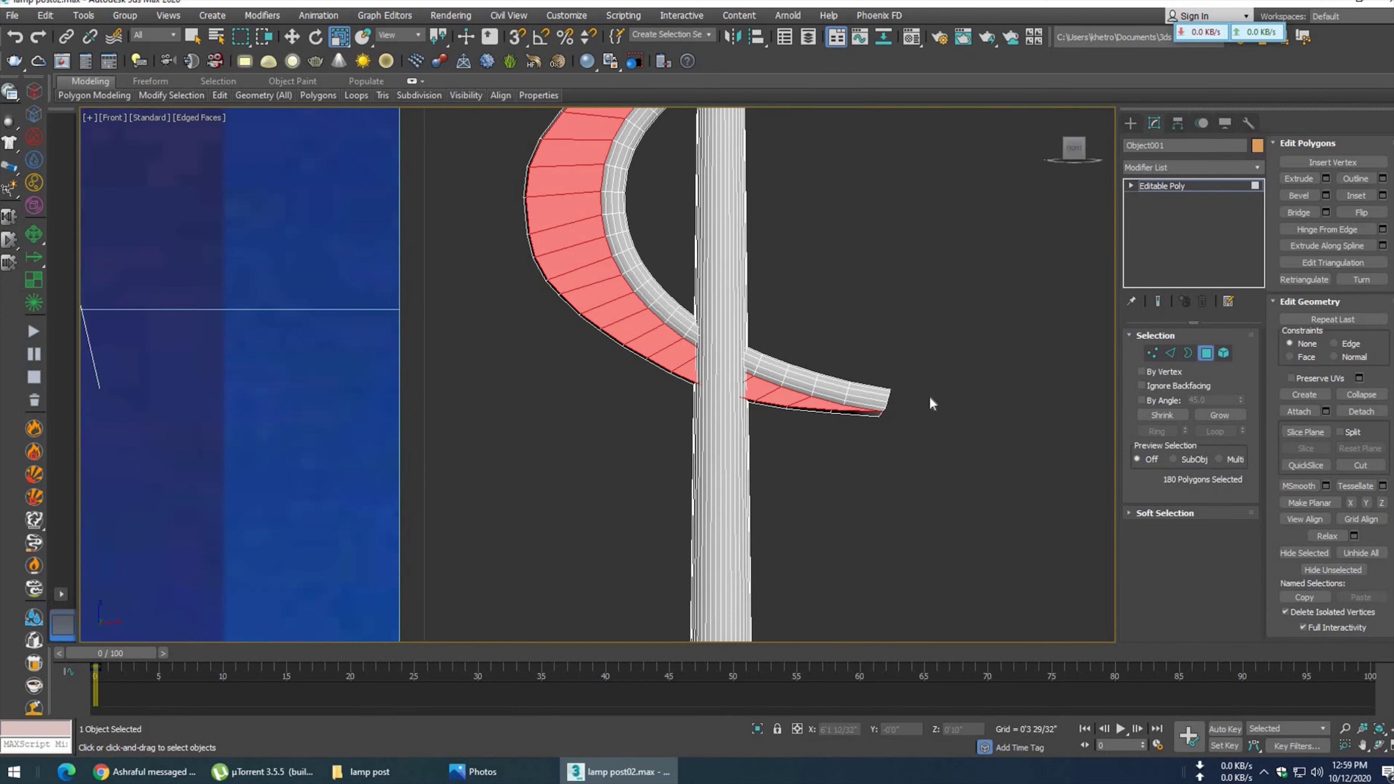
- Add more arm faces and the pole's faces to the polygon selection
scroll(929, 395, down, 3)
alt+middle_drag(929, 383, 864, 370)
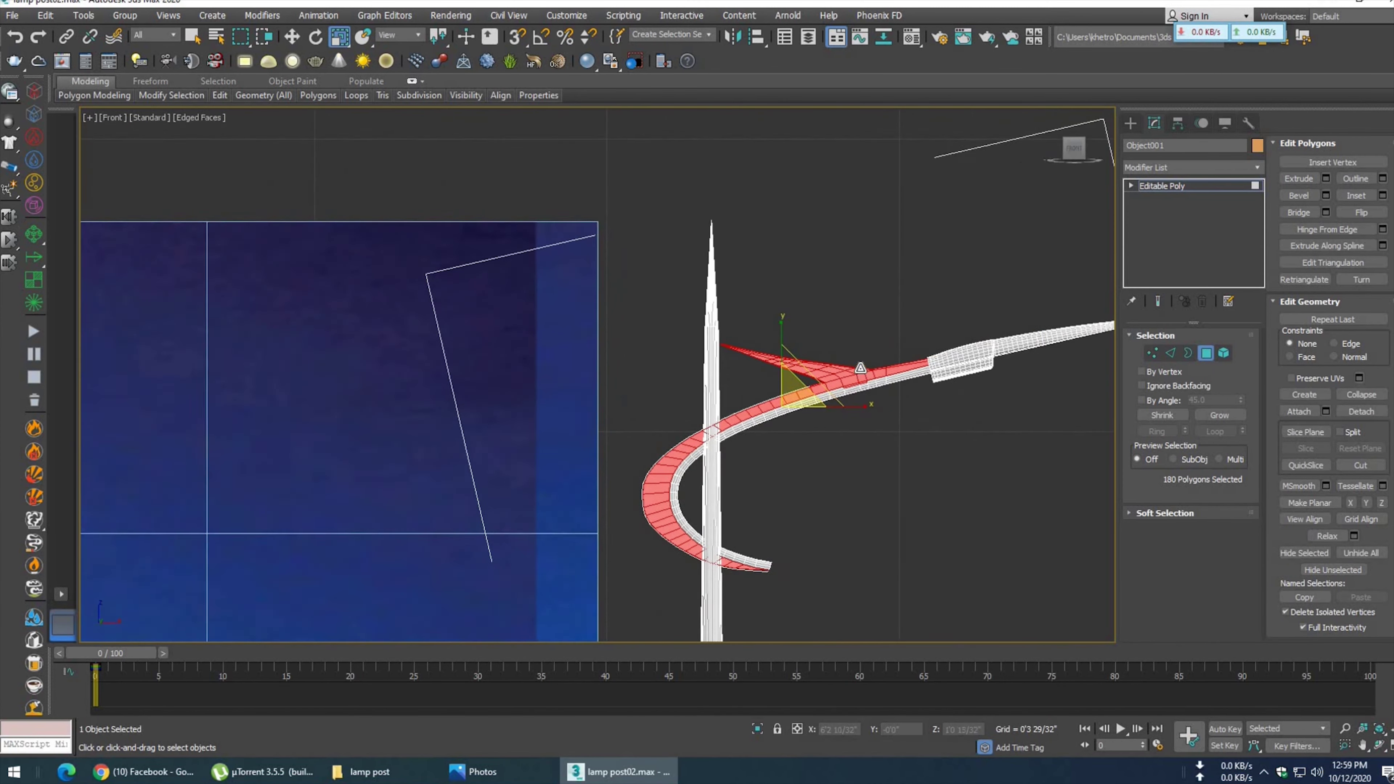
scroll(863, 369, up, 3)
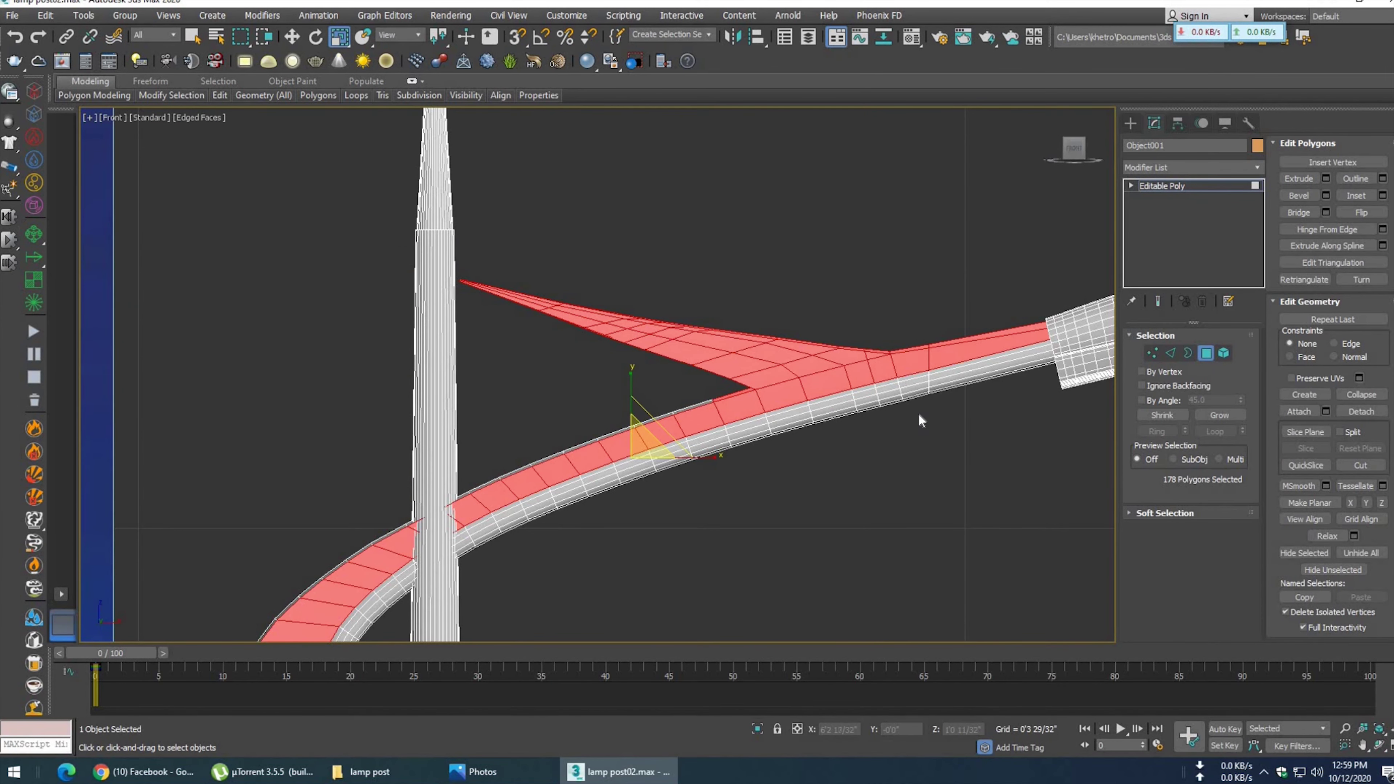
alt+middle_drag(918, 413, 826, 262)
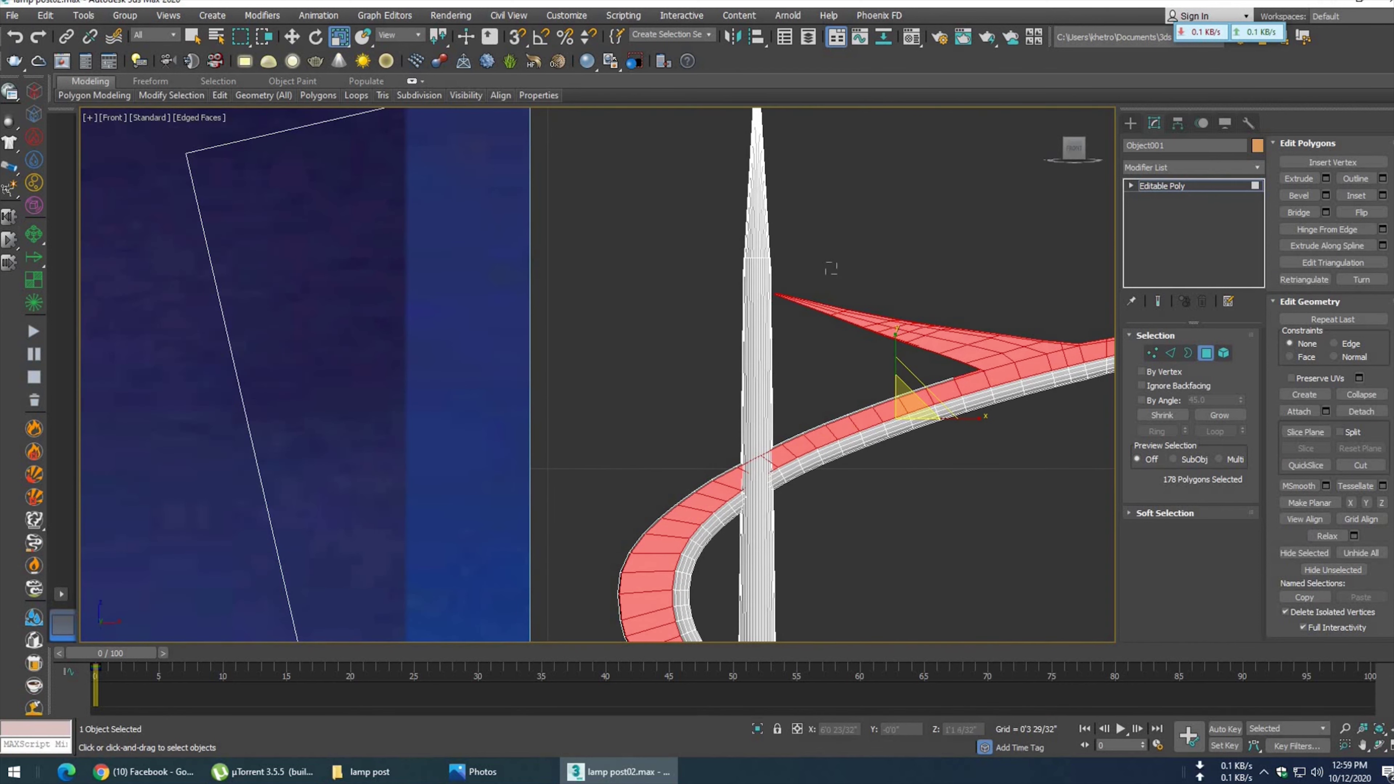
mouse_move(992, 287)
ctrl+mouse_down()
mouse_move(925, 375)
mouse_move(895, 385)
ctrl+mouse_up()
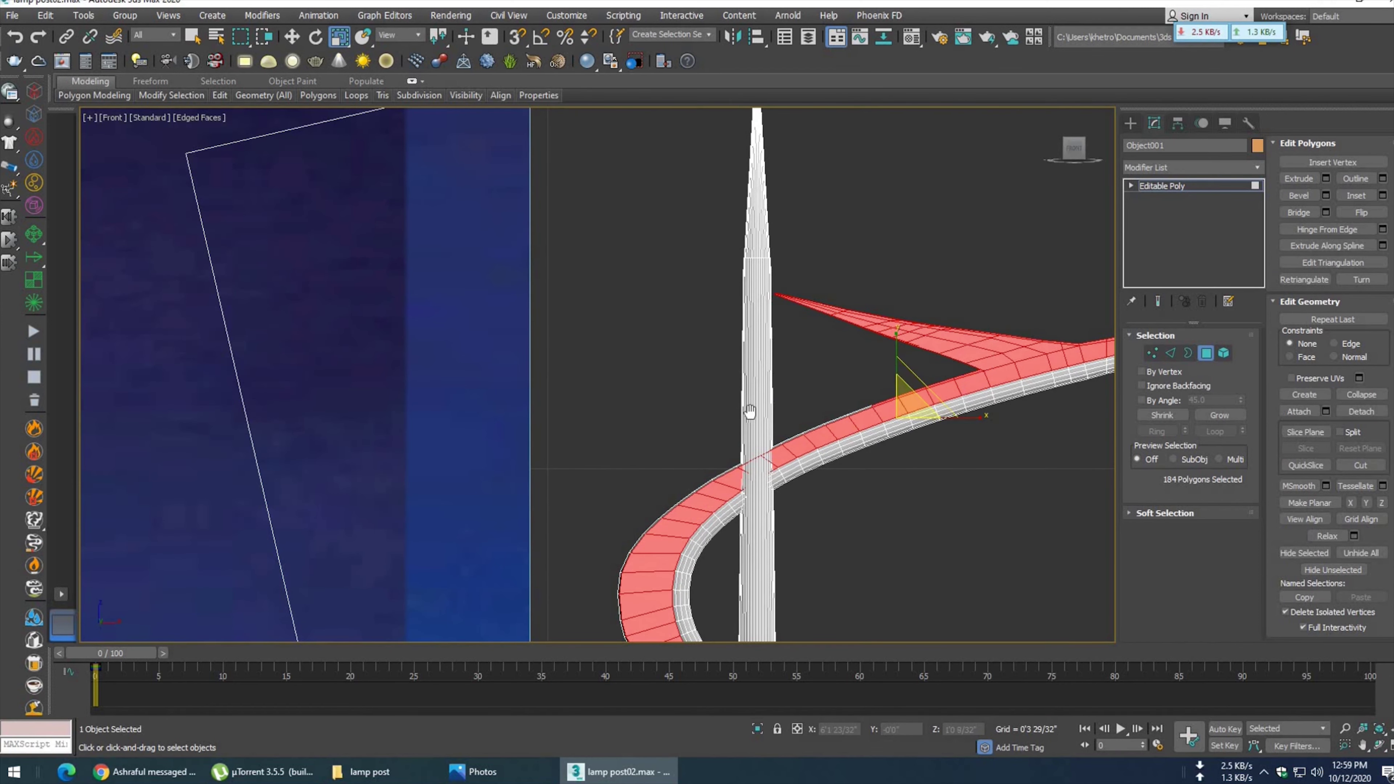
alt+middle_drag(895, 384, 899, 367)
ctrl+drag(888, 363, 889, 365)
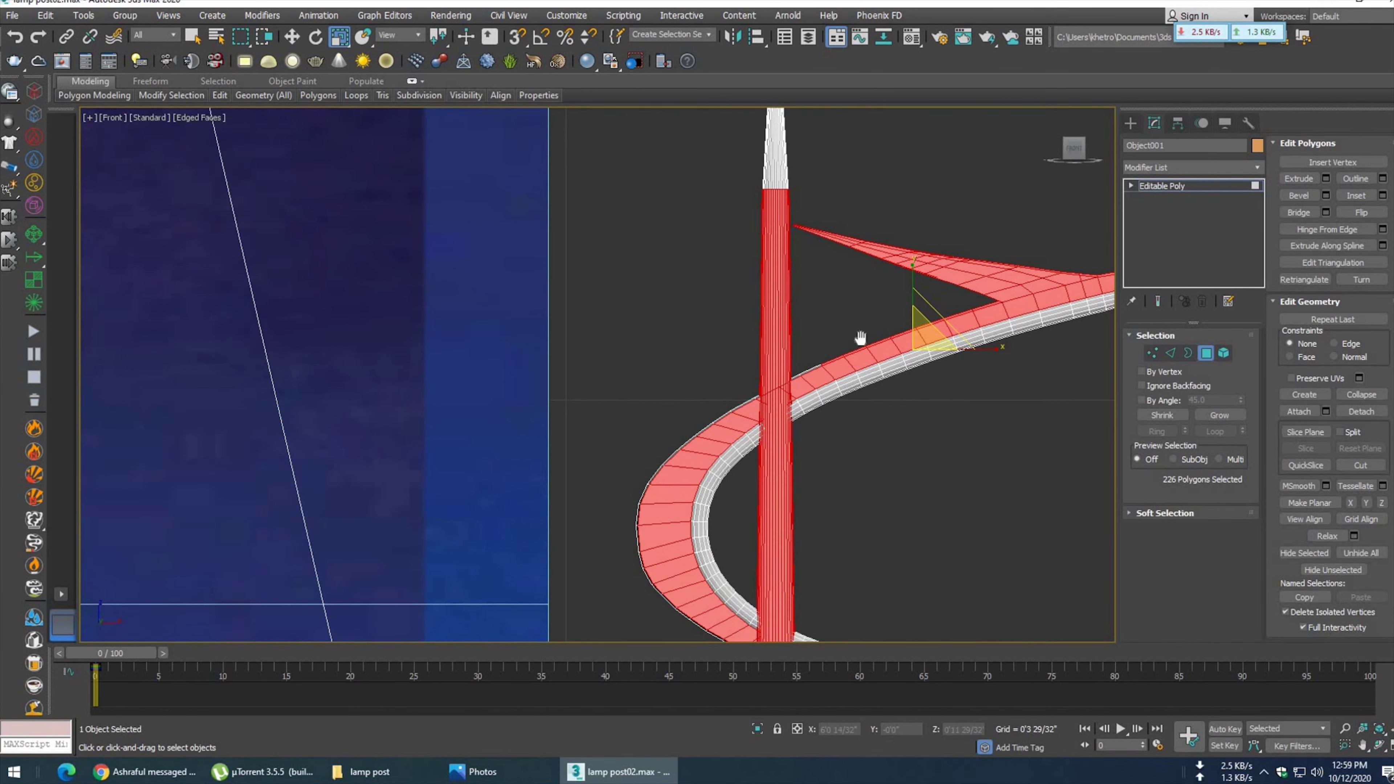
middle_drag(890, 364, 949, 317)
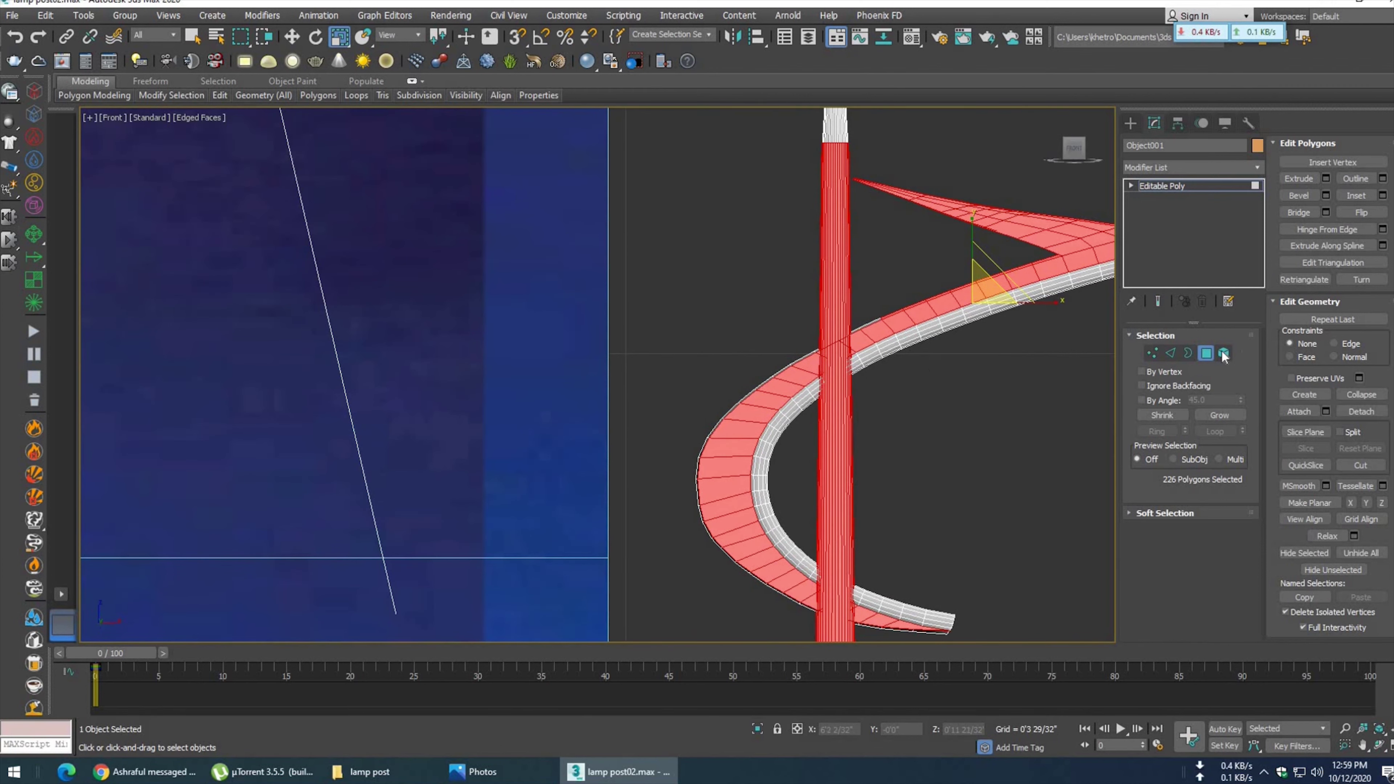
- Detach the pole element as its own separate object
click(1224, 353)
click(1361, 253)
click(754, 388)
key(5)
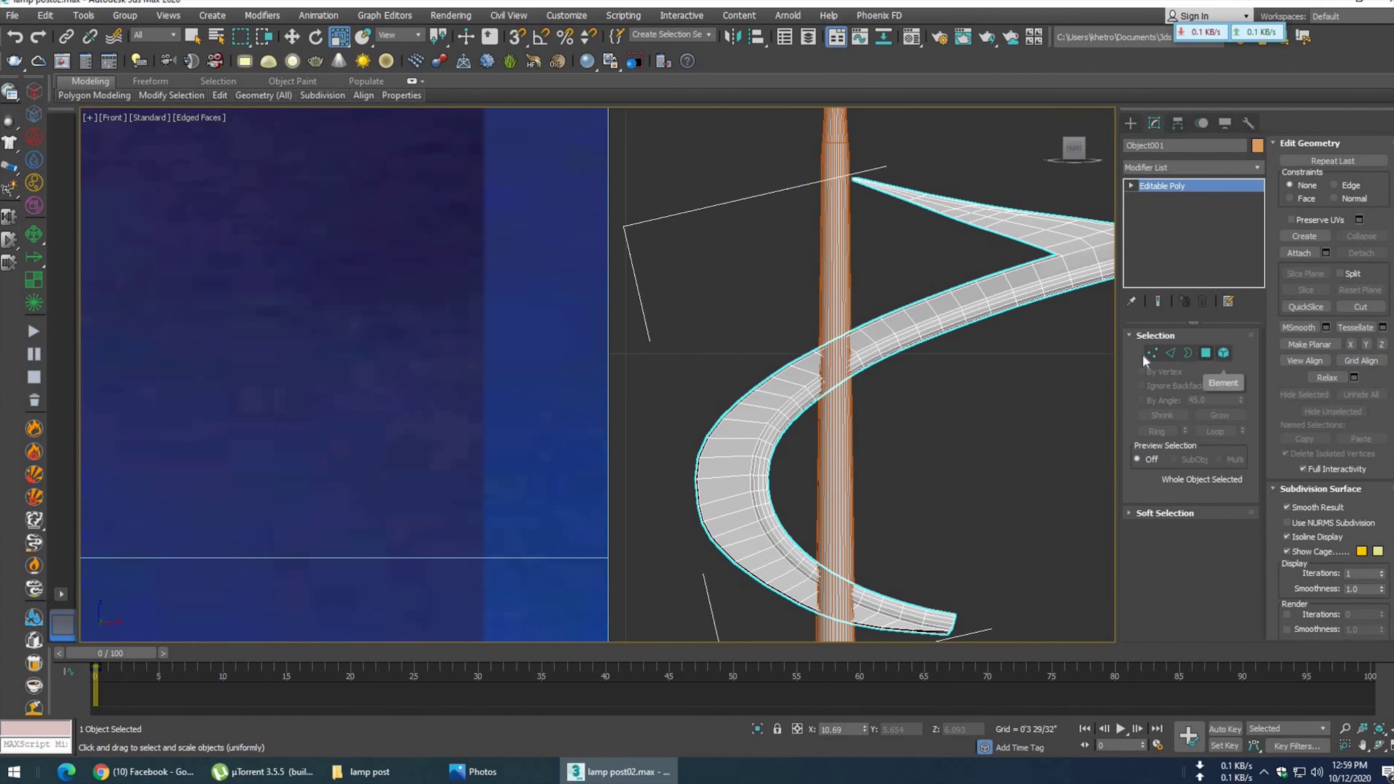
- Back in Polygon mode, deselect two faces on the arm's lower edge and show wireframe
key(4)
click(1171, 354)
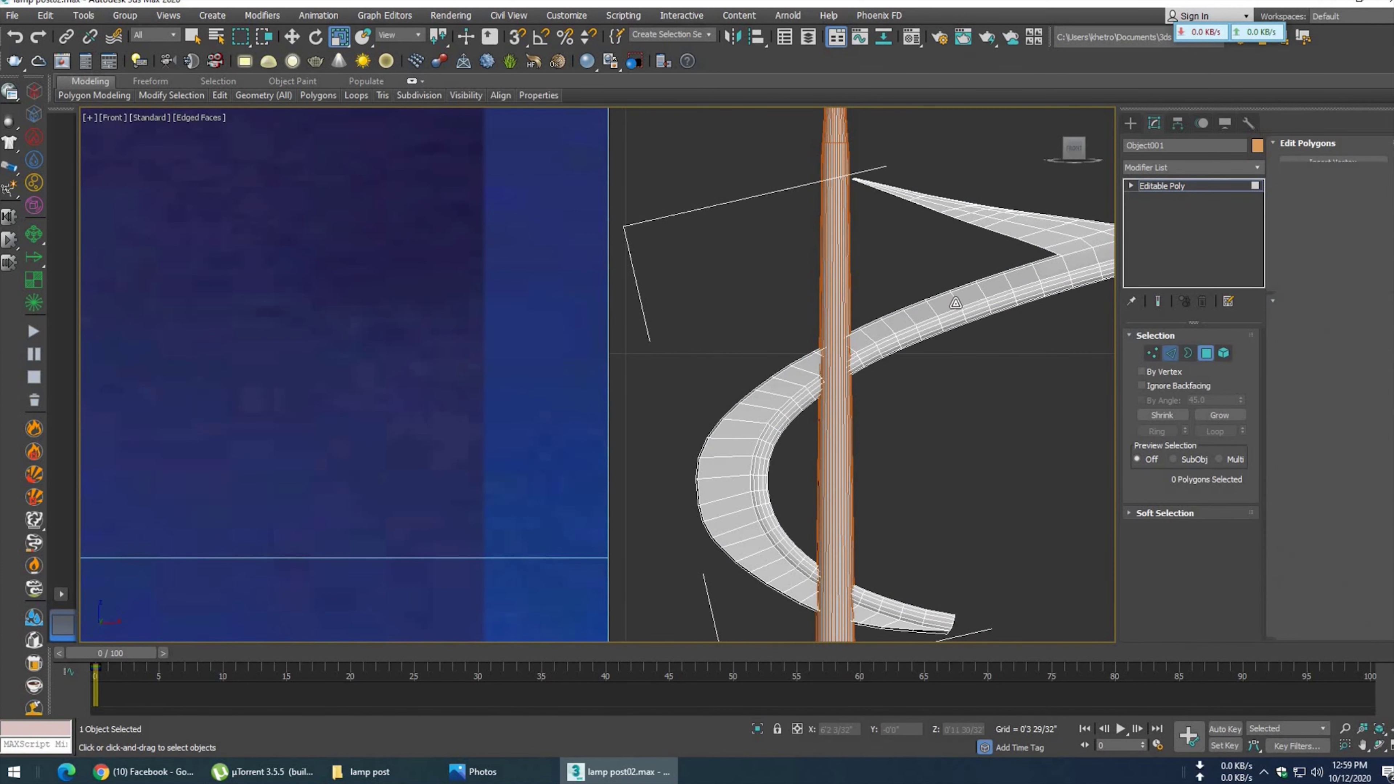
key(4)
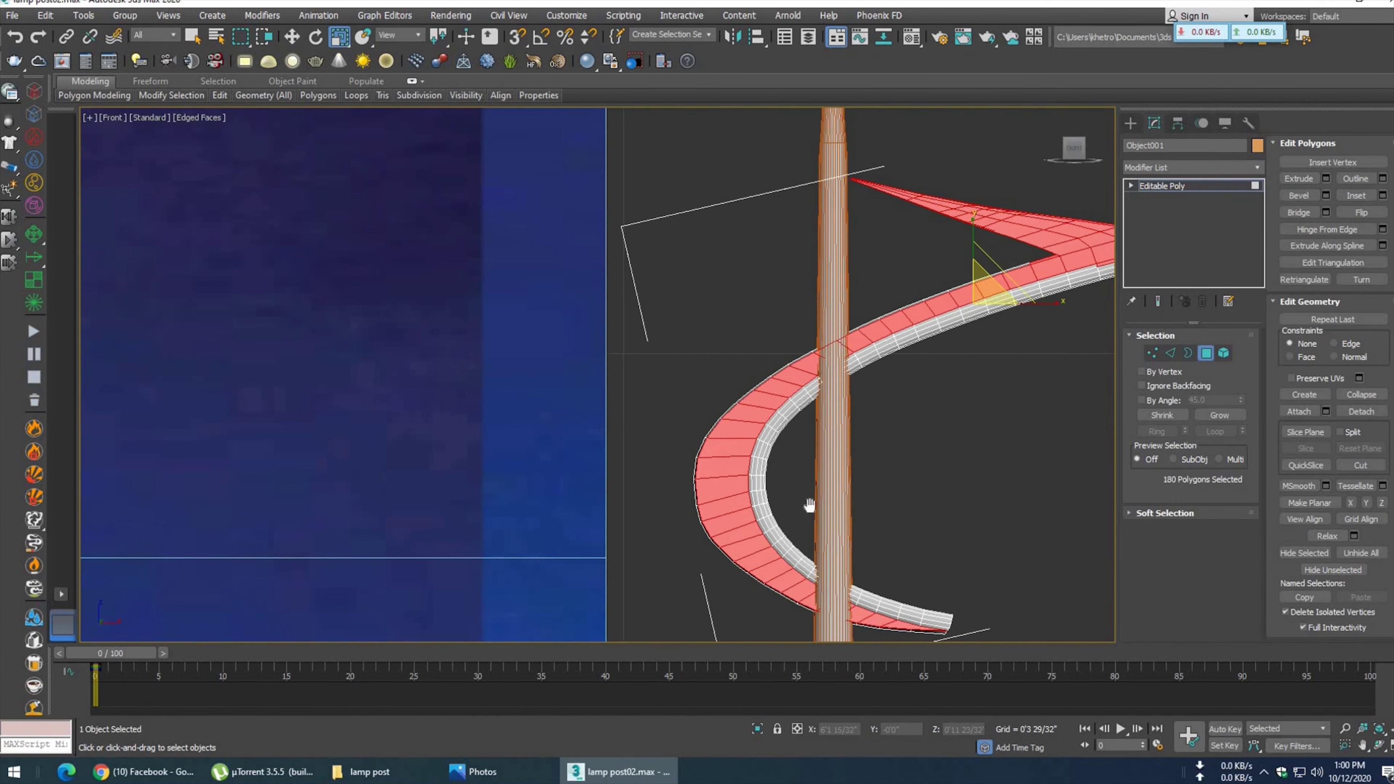
scroll(893, 436, up, 3)
scroll(909, 356, up, 4)
alt+click(911, 356)
alt+click(988, 339)
key(F3)
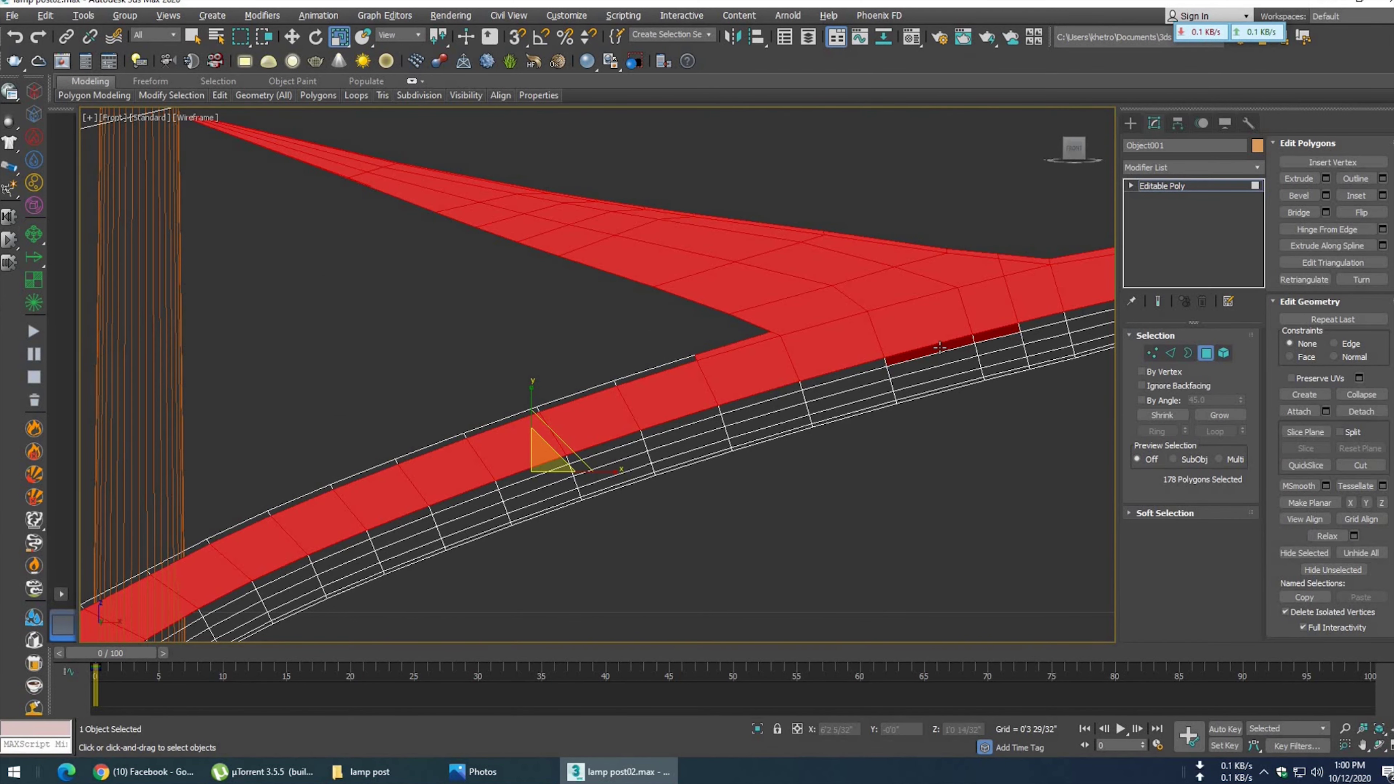
- Ctrl+region-select the outer-strip faces along the arm's curve
scroll(933, 383, down, 4)
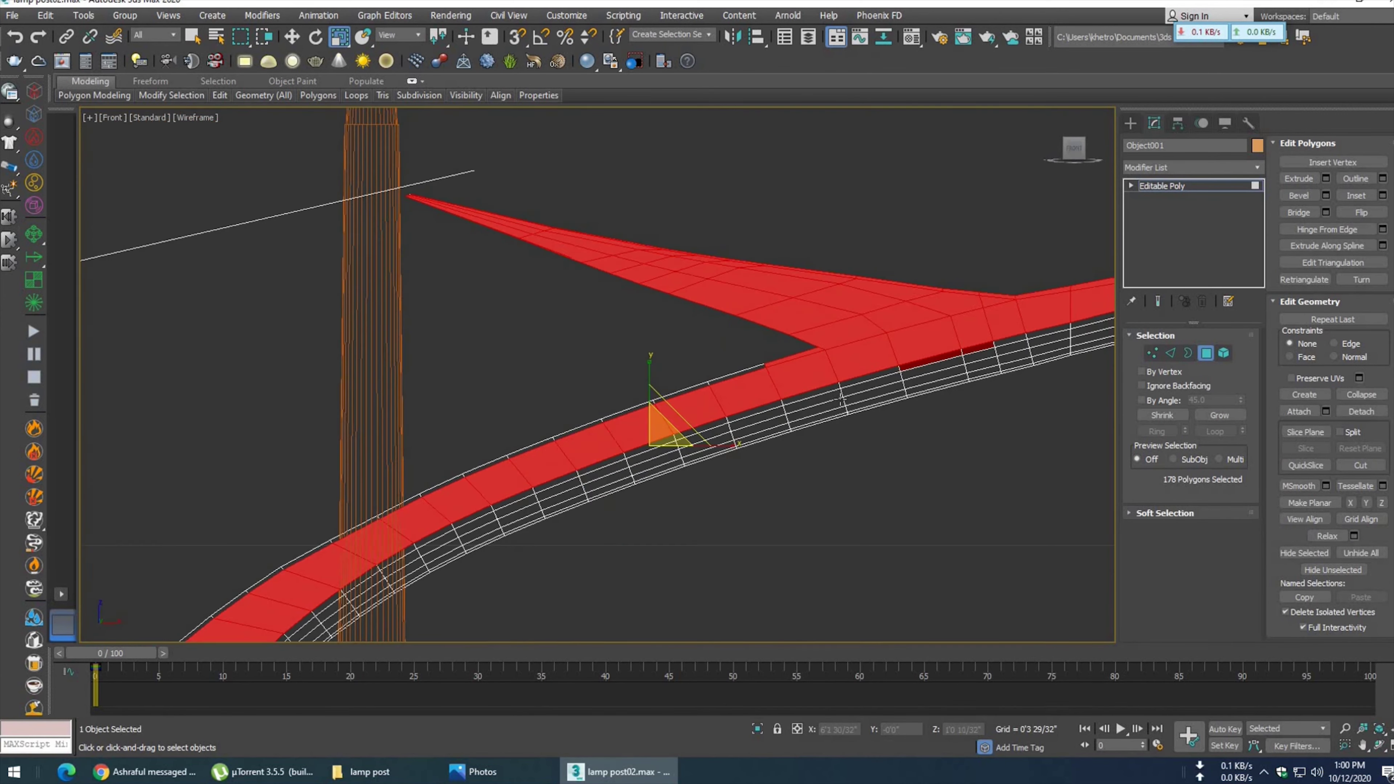
scroll(766, 363, down, 4)
scroll(765, 362, up, 1)
scroll(767, 285, down, 1)
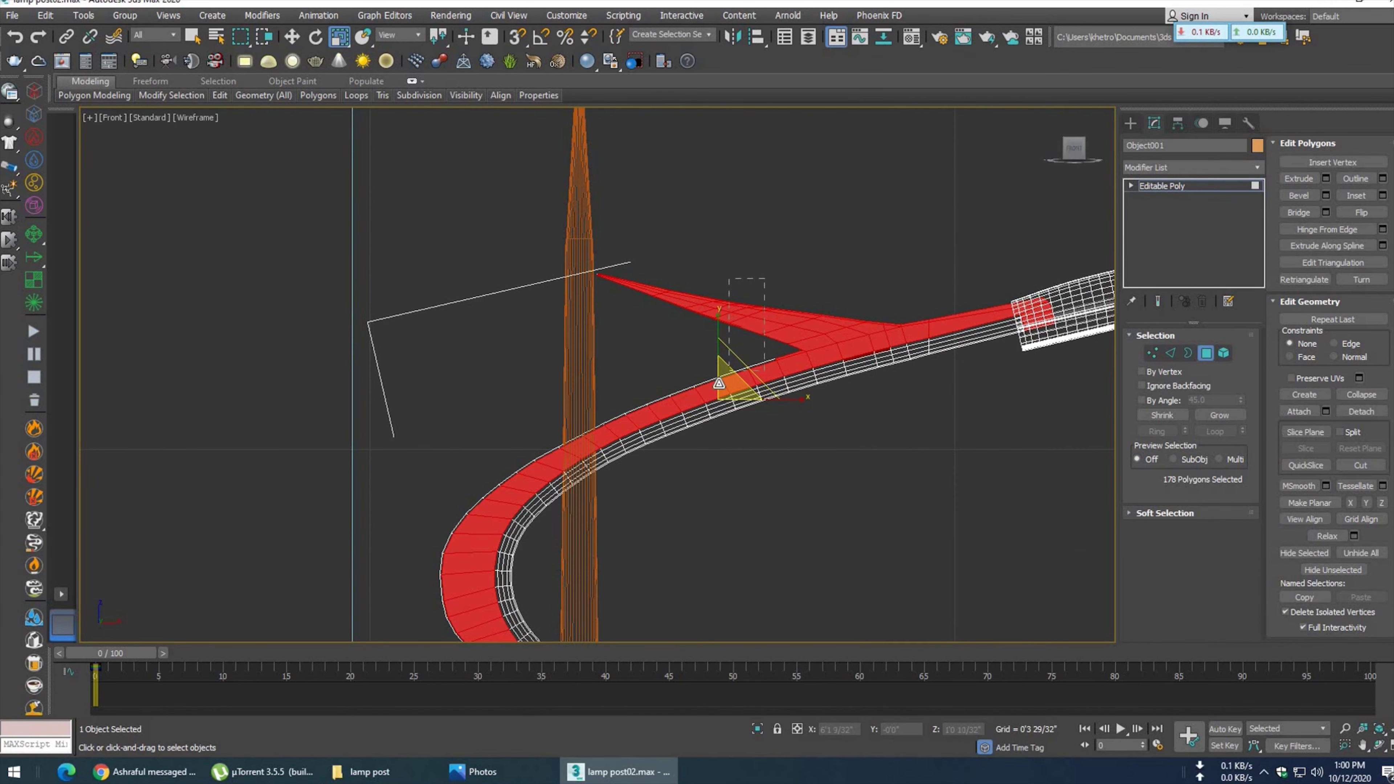
middle_drag(505, 377, 730, 319)
ctrl+drag(1032, 311, 911, 354)
scroll(878, 354, up, 2)
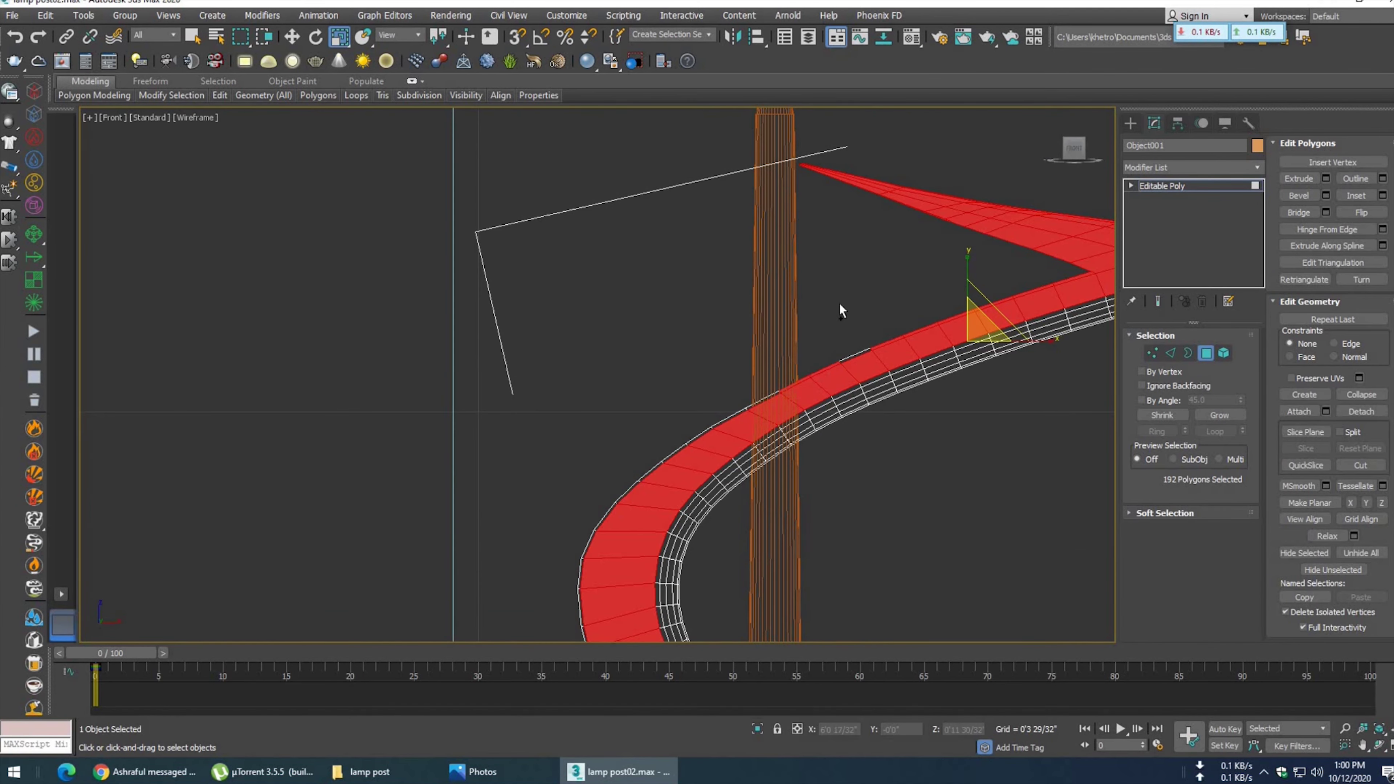
ctrl+drag(867, 302, 839, 361)
middle_drag(746, 420, 880, 305)
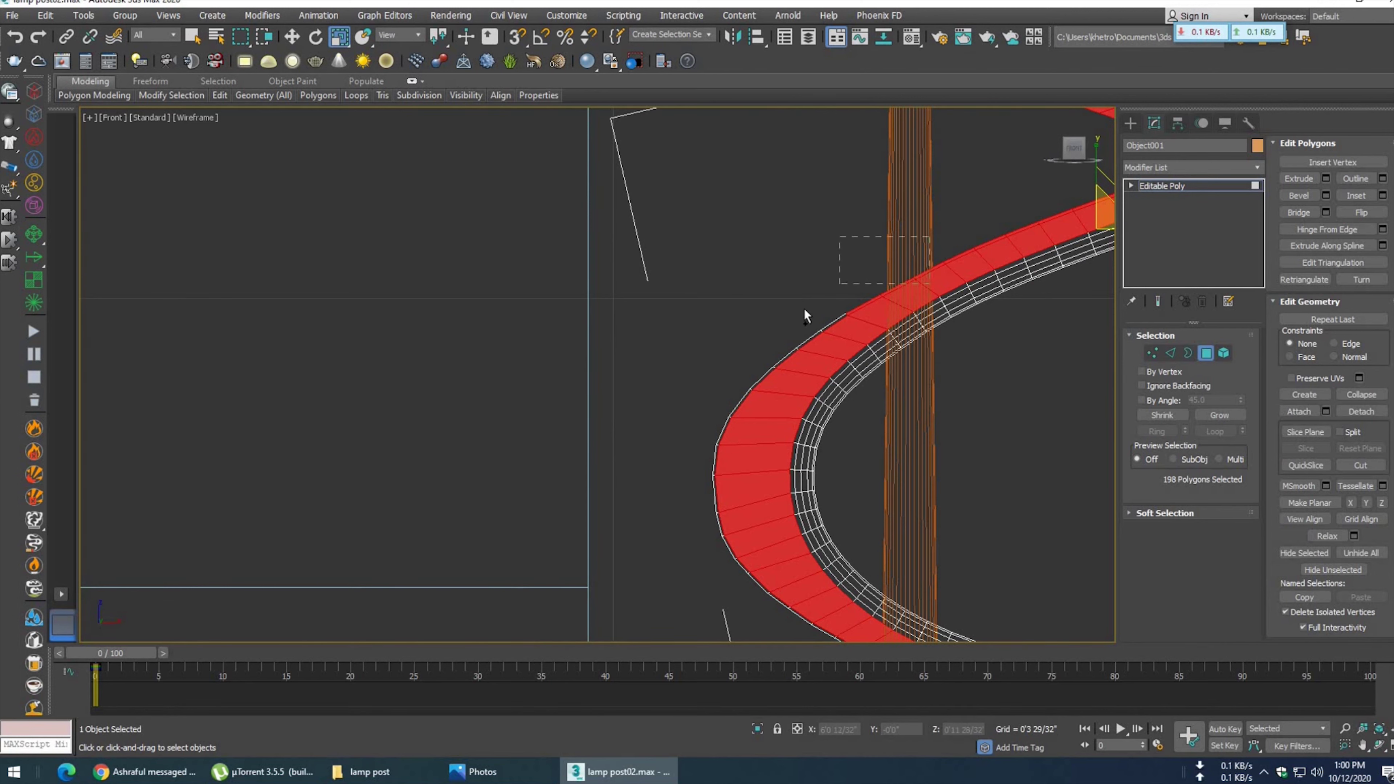
ctrl+drag(841, 346, 787, 380)
middle_drag(754, 456, 862, 308)
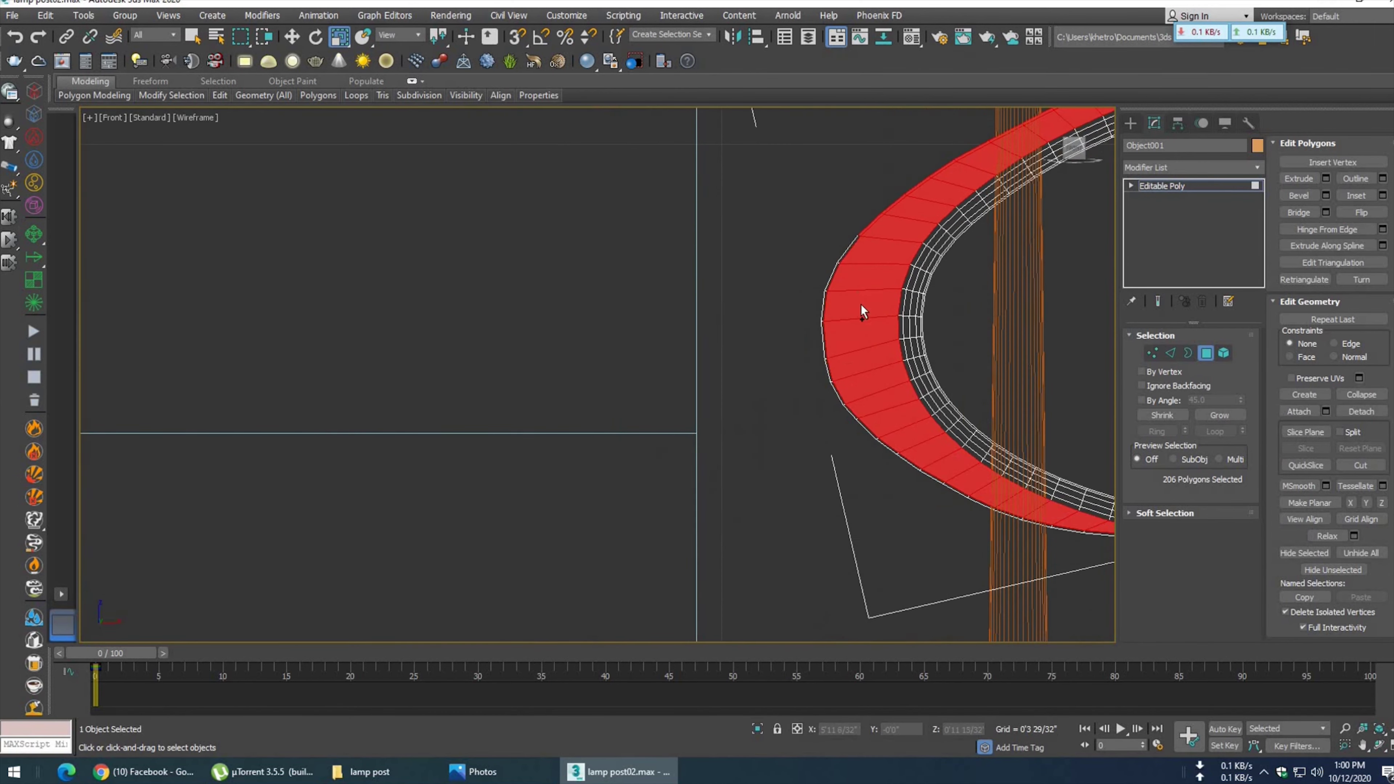
- Extend the outer-strip selection around the curve to the arm's lower tip
middle_drag(848, 233, 841, 107)
ctrl+drag(859, 332, 838, 281)
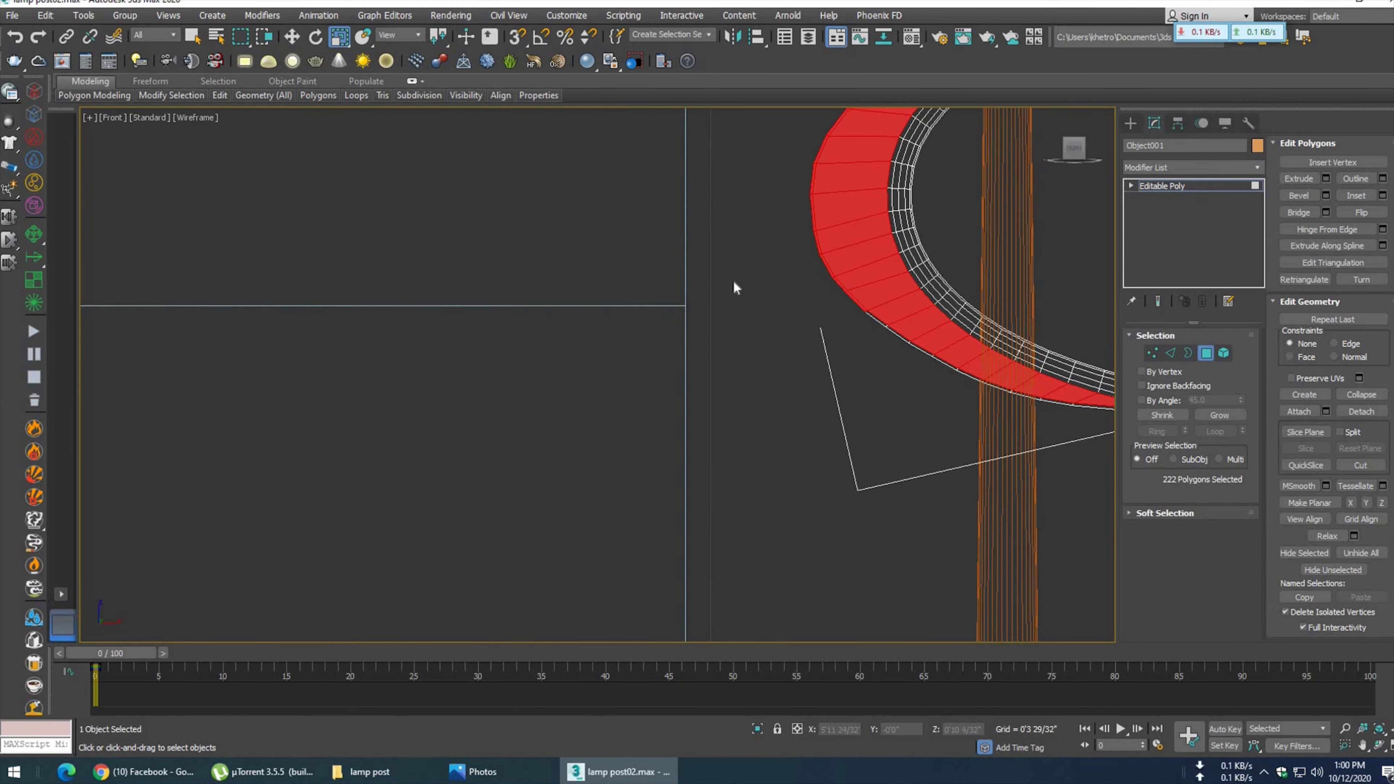
middle_drag(906, 319, 733, 231)
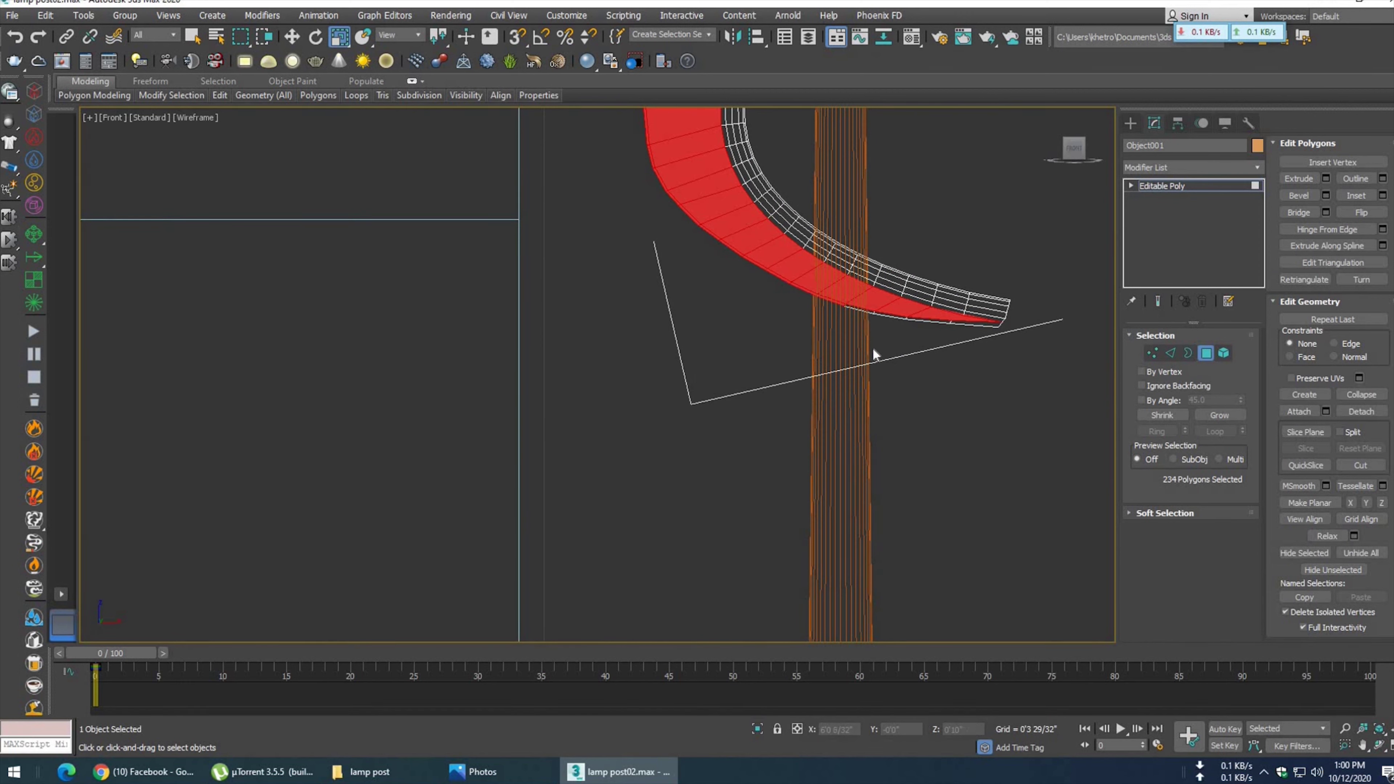
middle_drag(874, 354, 739, 343)
scroll(739, 343, up, 3)
mouse_move(903, 320)
ctrl+mouse_down()
mouse_move(941, 296)
mouse_move(954, 324)
ctrl+mouse_up()
scroll(954, 323, down, 3)
mouse_move(906, 389)
middle_down()
mouse_move(707, 481)
mouse_move(745, 426)
middle_up()
scroll(775, 374, up, 5)
scroll(775, 373, up, 2)
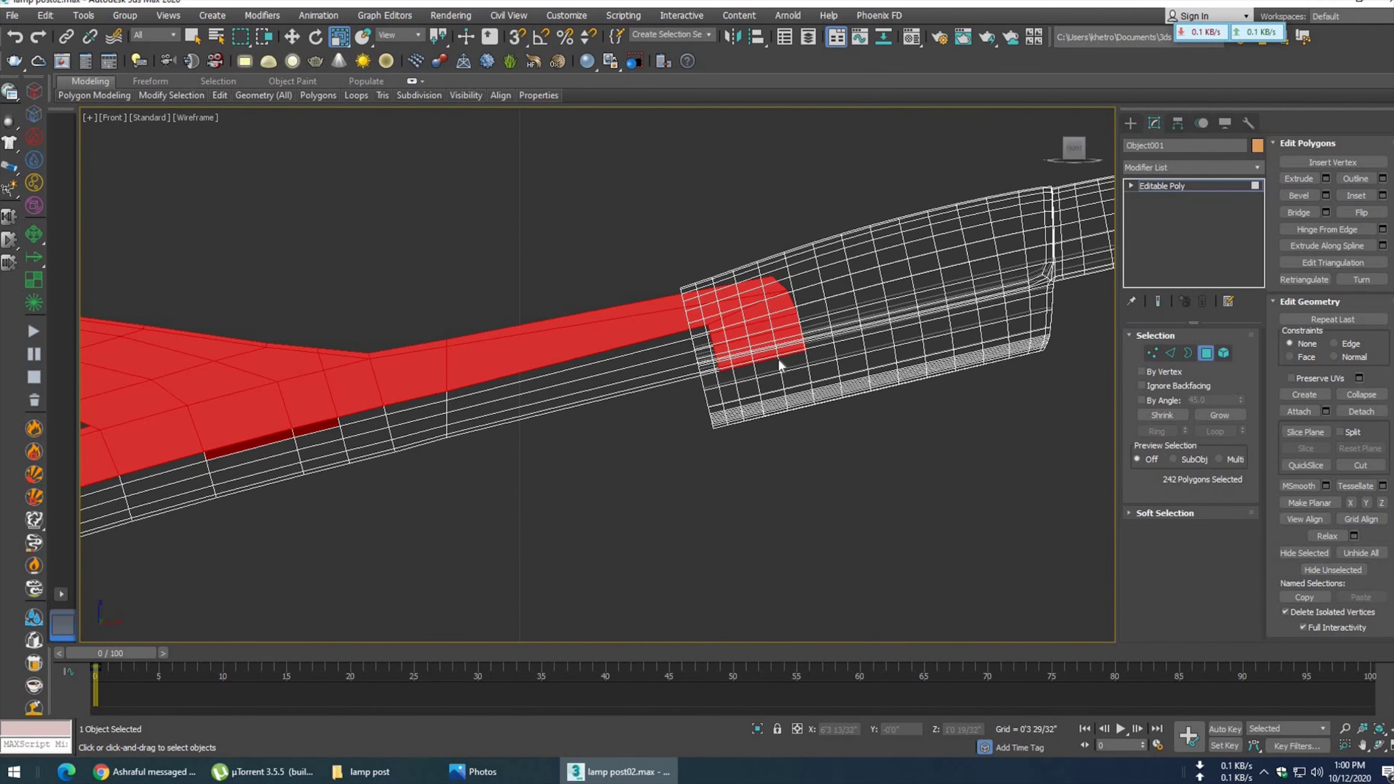
- Remove one stray face and add the remaining strip faces, reaching 246 polygons
key(p)
alt+middle_drag(740, 367, 577, 365)
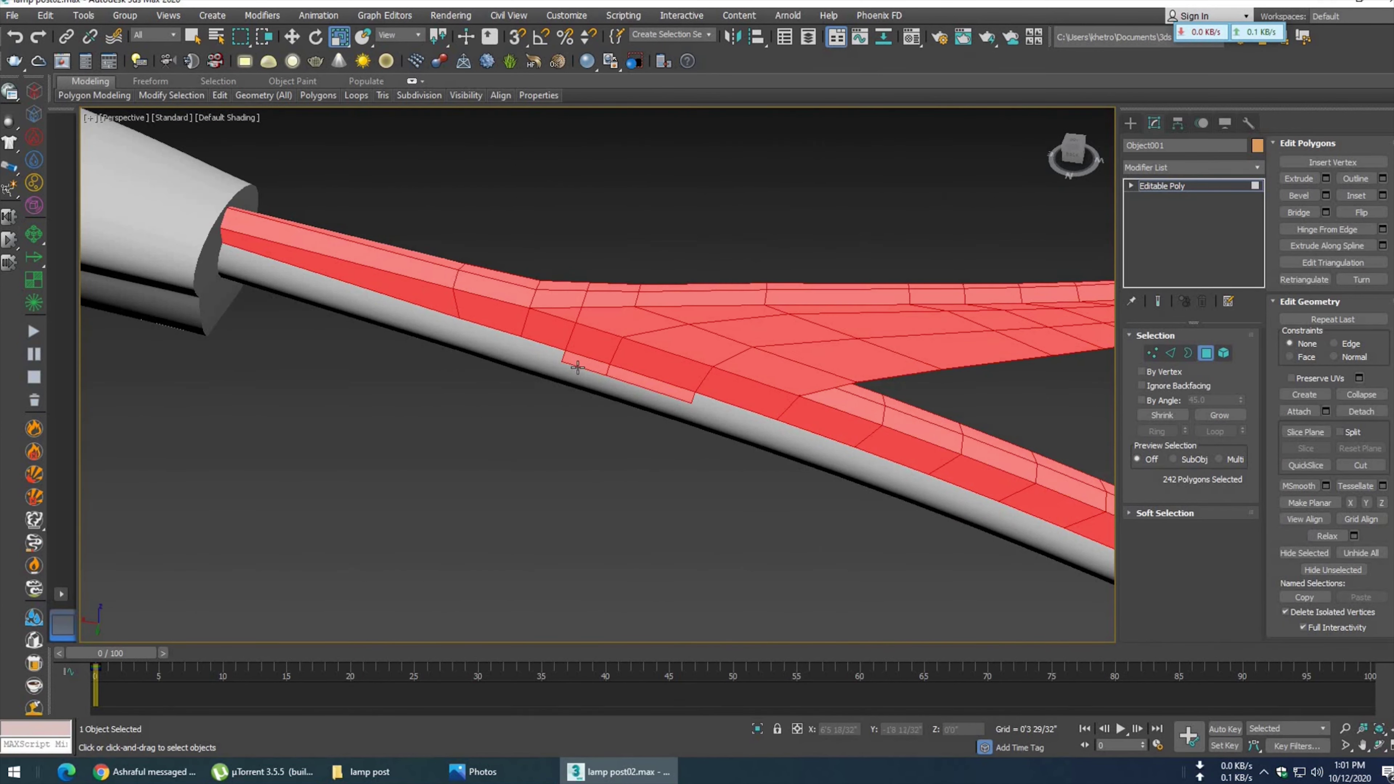
alt+click(637, 379)
scroll(611, 412, down, 3)
scroll(611, 411, down, 2)
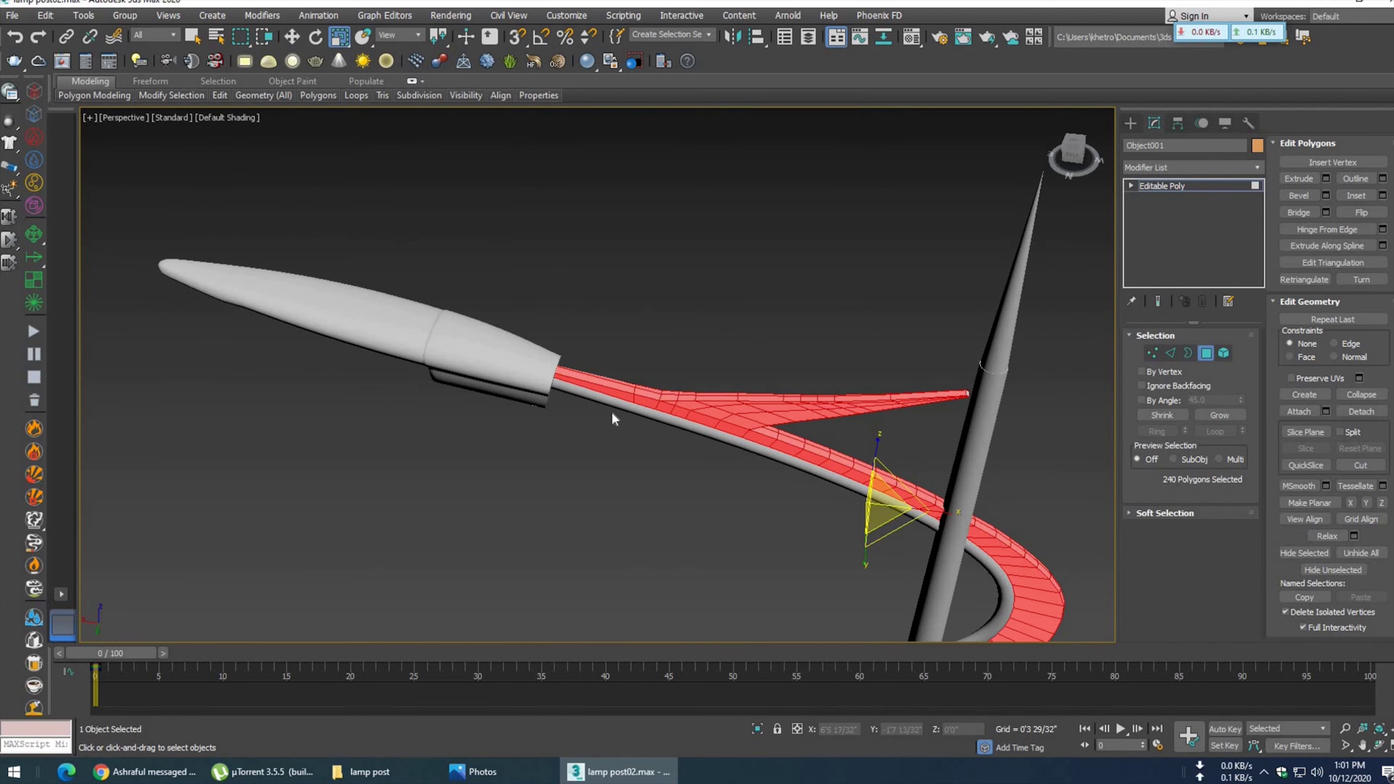
mouse_move(611, 411)
alt+middle_down()
mouse_move(530, 392)
mouse_move(872, 420)
mouse_move(722, 389)
alt+middle_up()
scroll(684, 385, up, 2)
ctrl+drag(633, 347, 818, 464)
mouse_move(818, 464)
alt+middle_down()
mouse_move(797, 396)
mouse_move(762, 389)
mouse_move(753, 436)
alt+middle_up()
- Give an empty material slot an orange-brown diffuse and assign it to the strip, shown in viewport
key(m)
click(641, 97)
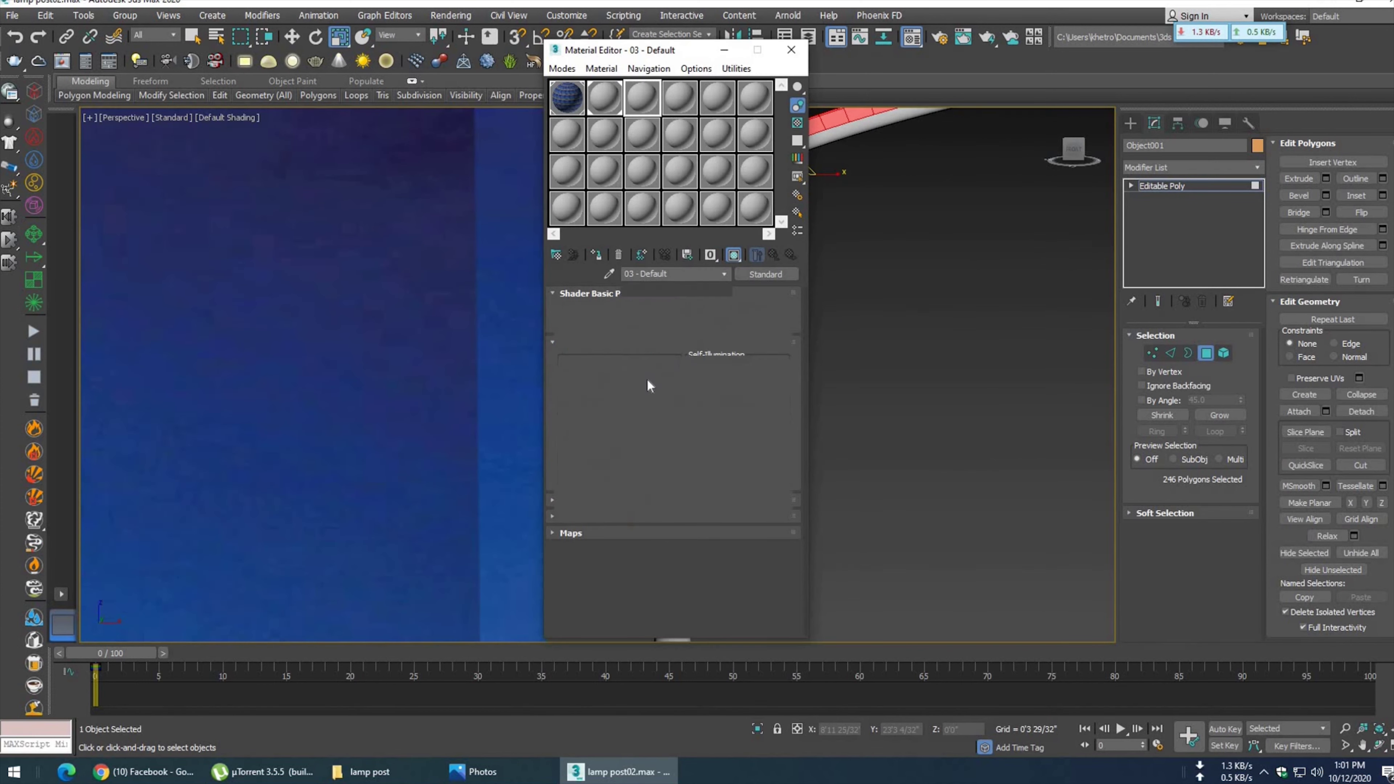
click(630, 386)
click(306, 163)
drag(433, 154, 434, 110)
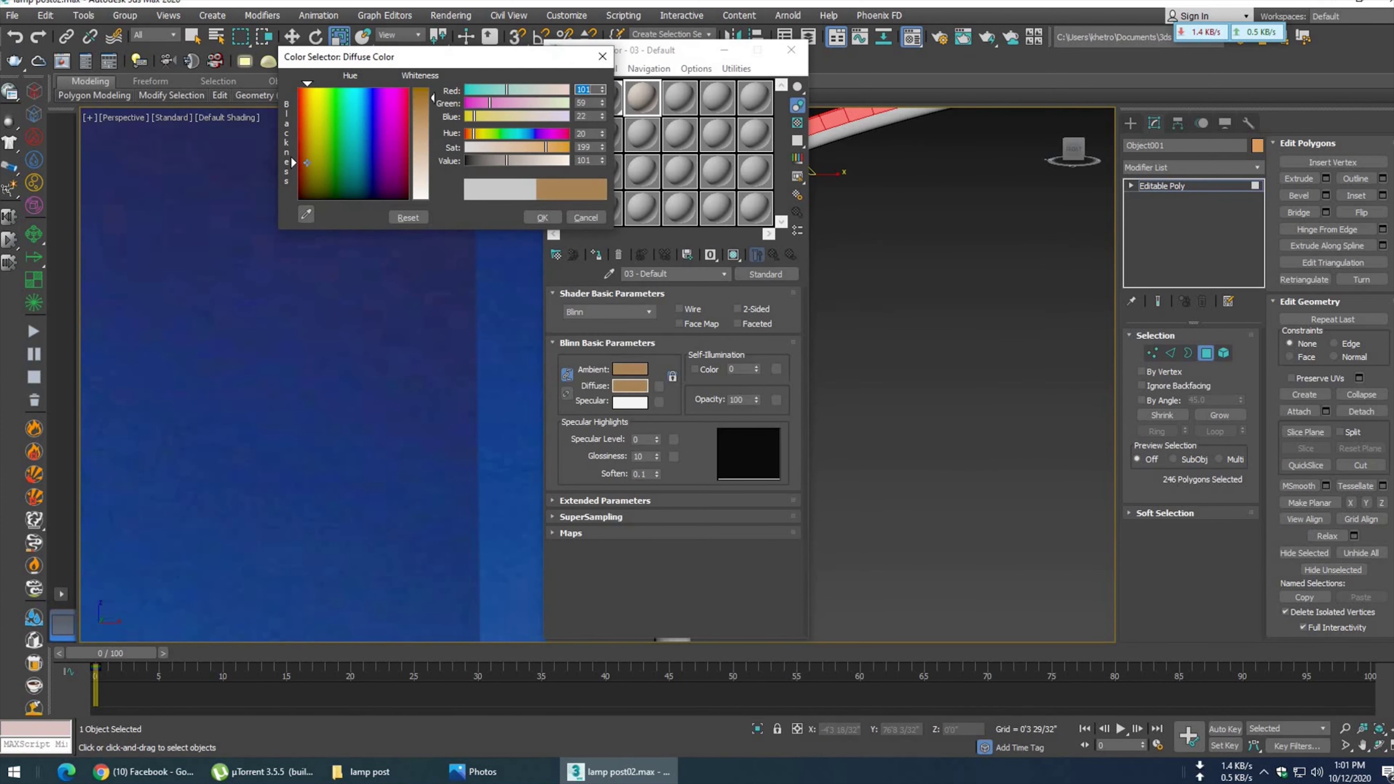
click(542, 217)
click(733, 255)
click(905, 402)
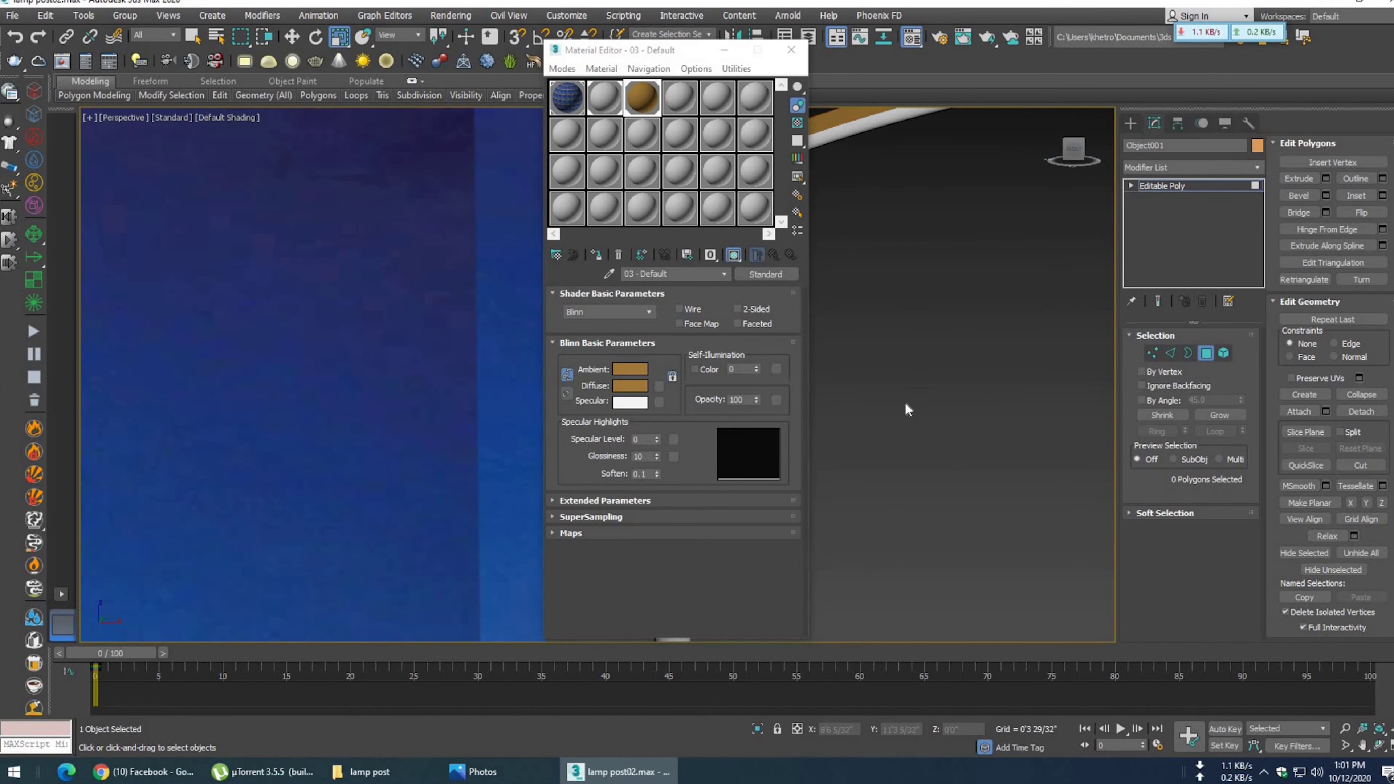
- Brighten the diffuse to golden-orange 168/88/18 and close the Material Editor
scroll(311, 483, down, 2)
scroll(311, 483, down, 3)
scroll(336, 463, up, 4)
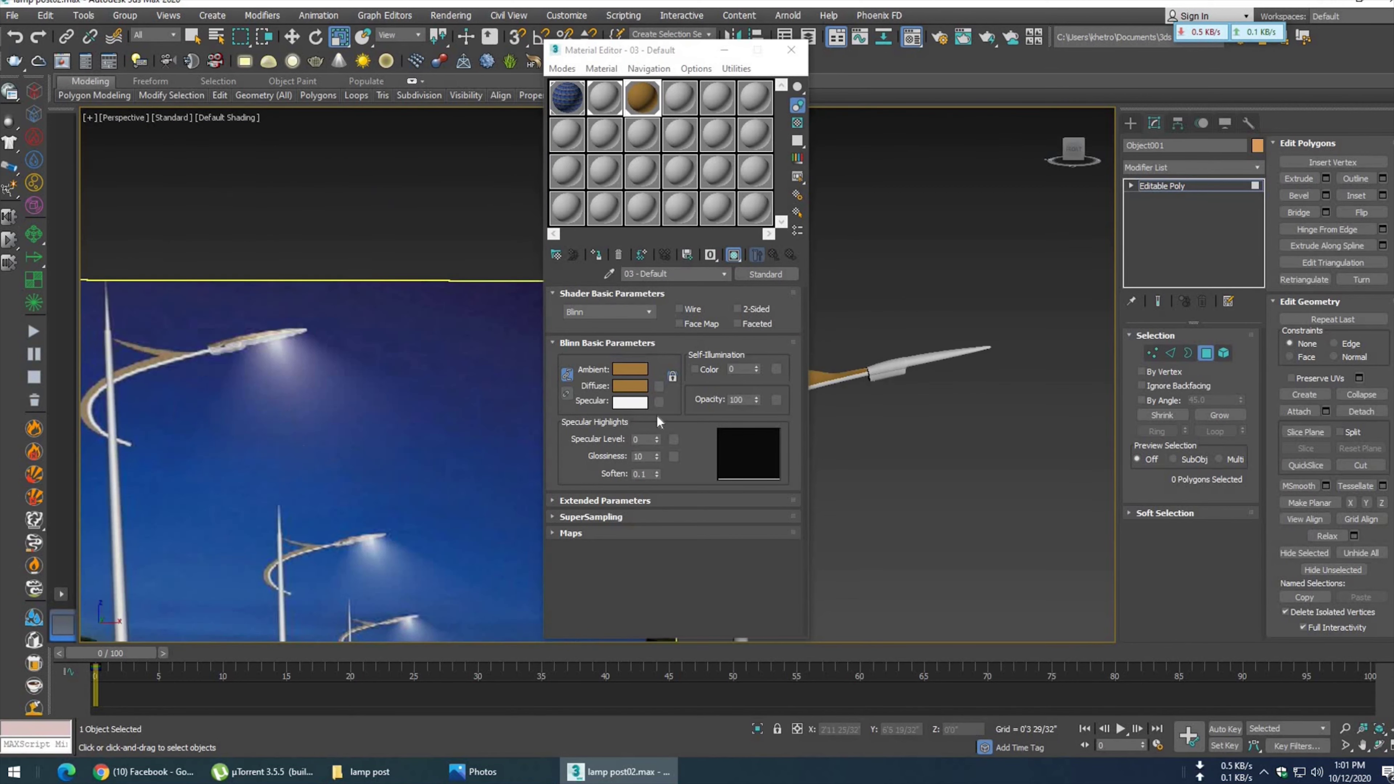
click(631, 385)
click(532, 168)
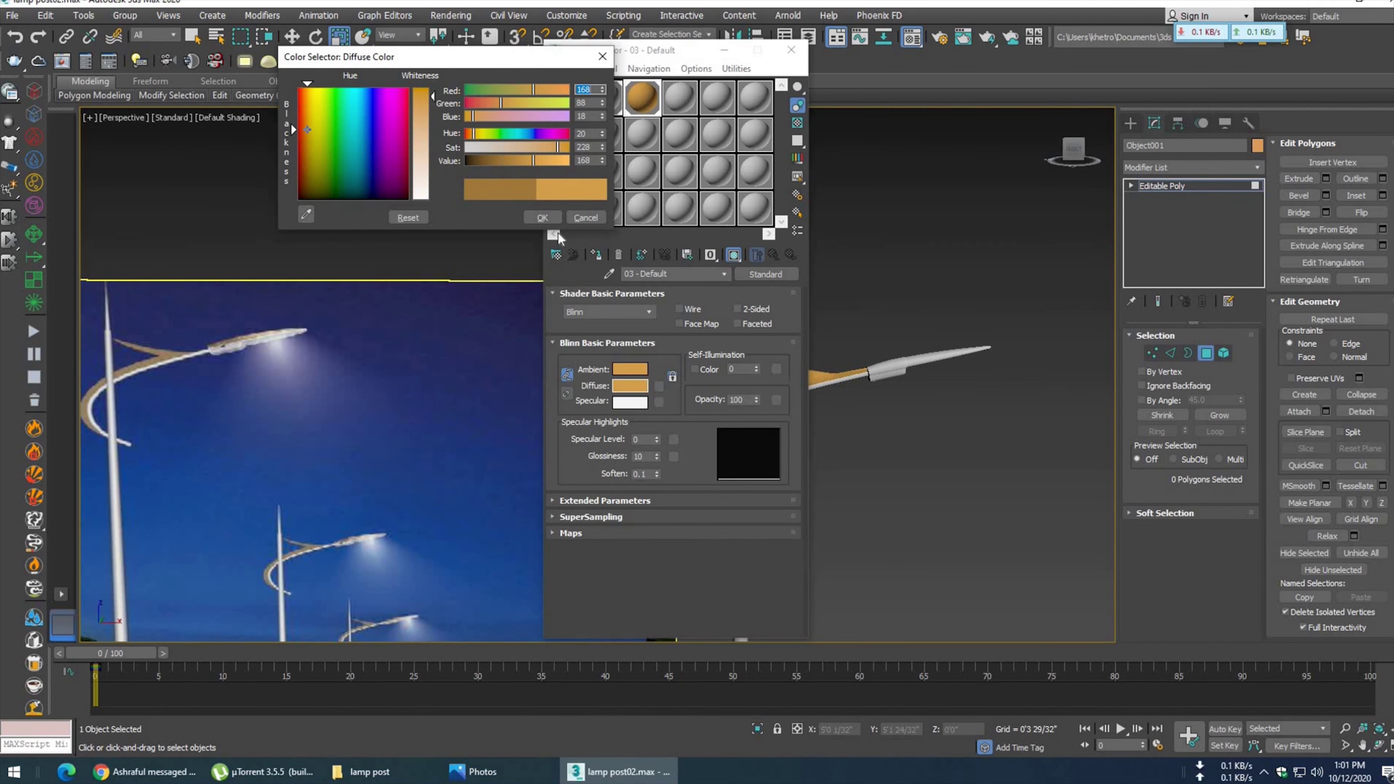
click(538, 214)
click(792, 49)
scroll(769, 455, up, 3)
mouse_move(803, 482)
middle_down()
mouse_move(889, 427)
mouse_move(913, 439)
mouse_move(838, 384)
middle_up()
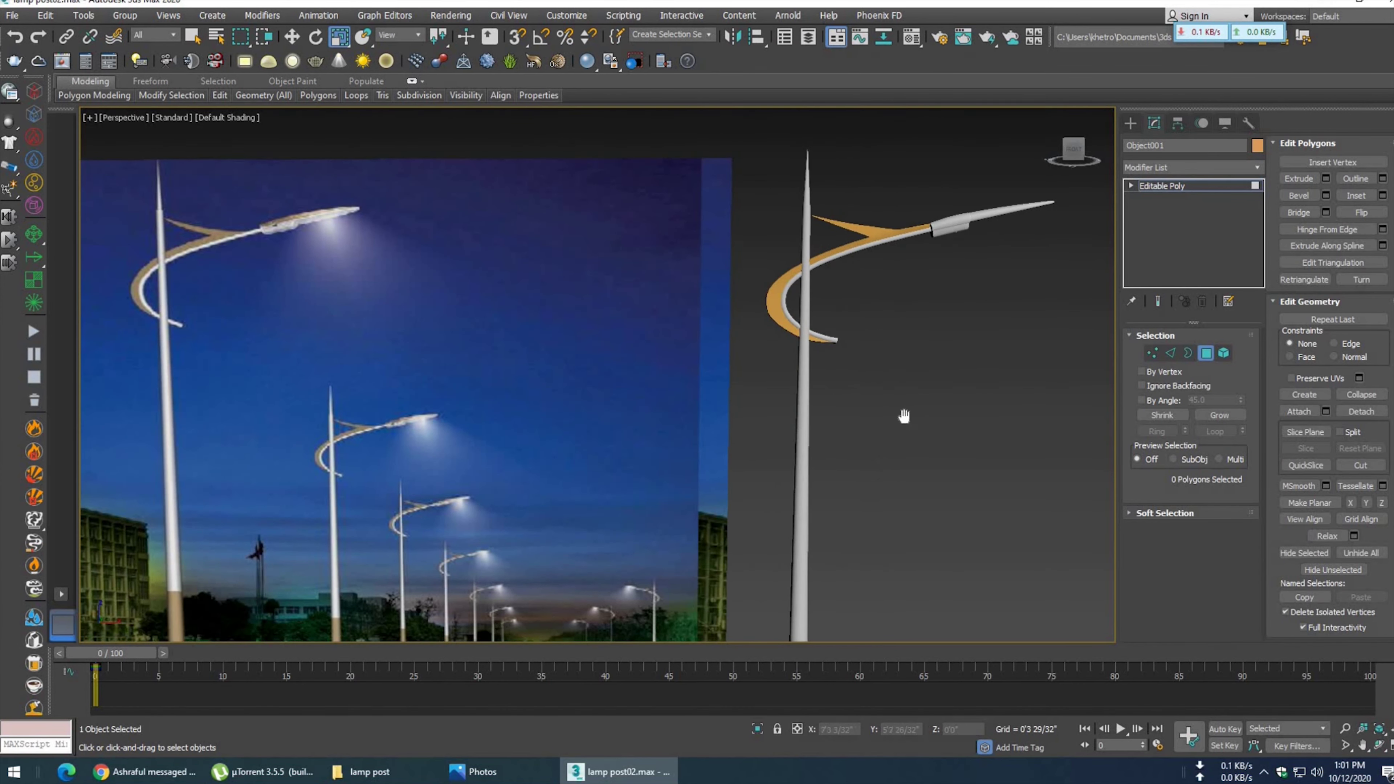
middle_drag(904, 417, 909, 395)
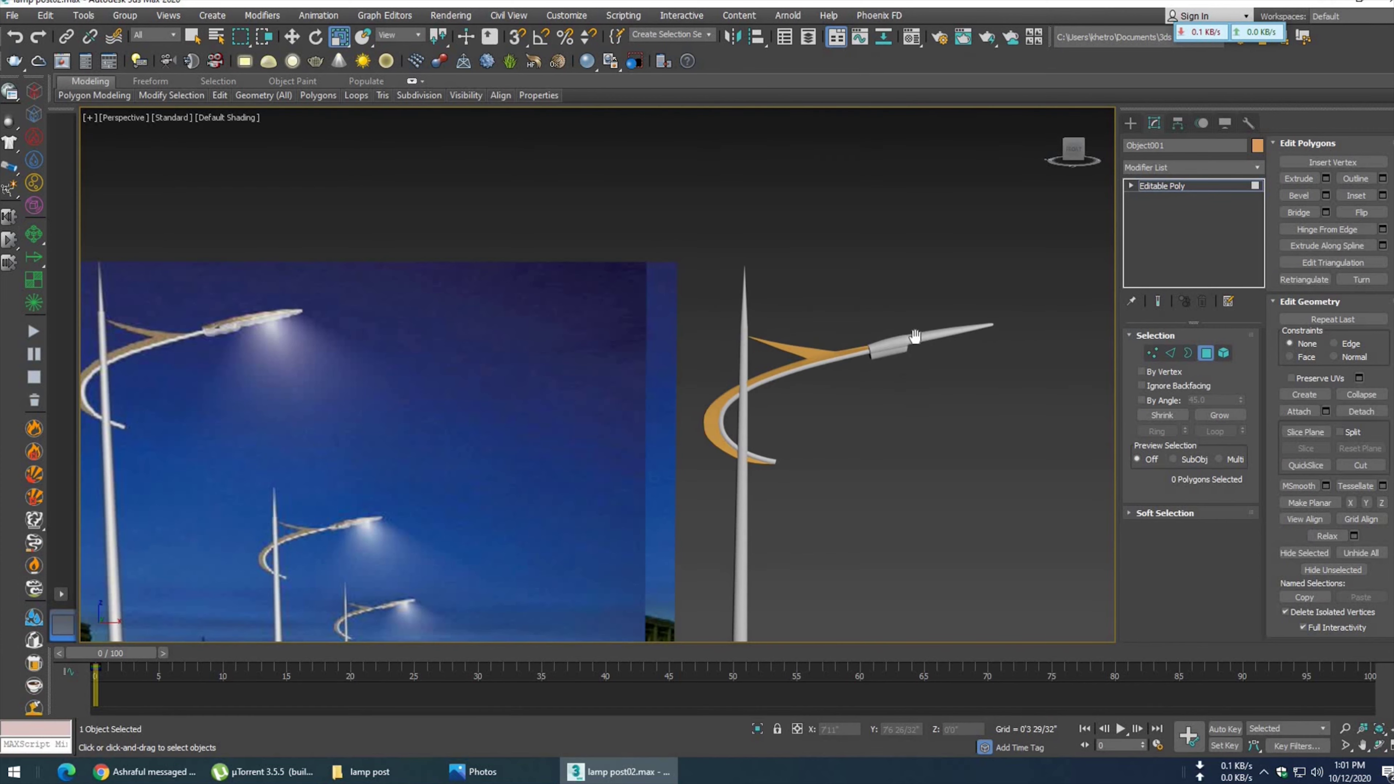
middle_drag(915, 336, 927, 315)
- Frame the lamp head in the front view with shaded edged faces
key(f)
scroll(896, 399, down, 5)
scroll(893, 393, up, 5)
scroll(888, 389, down, 2)
key(F3)
scroll(879, 379, down, 2)
scroll(857, 375, down, 4)
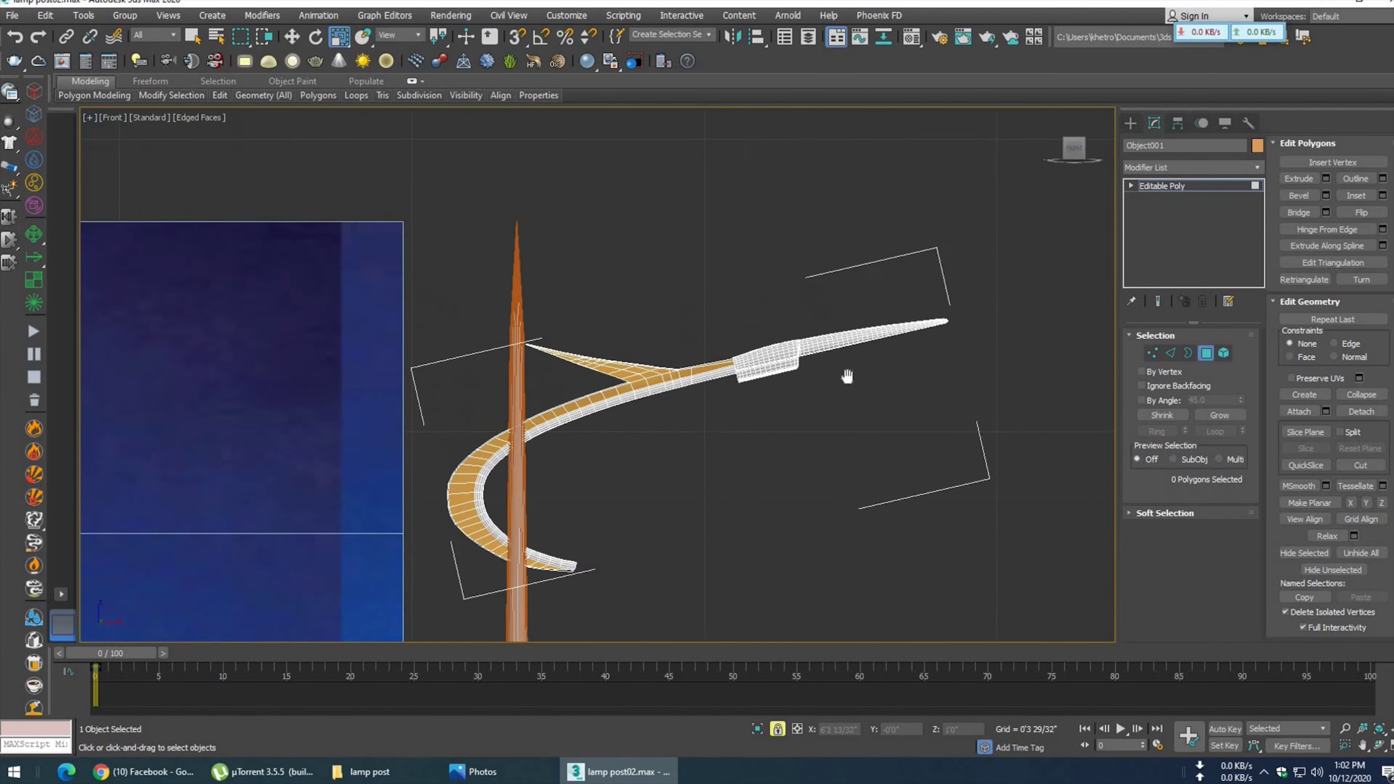
middle_drag(847, 376, 363, 423)
scroll(374, 414, down, 8)
scroll(683, 465, down, 6)
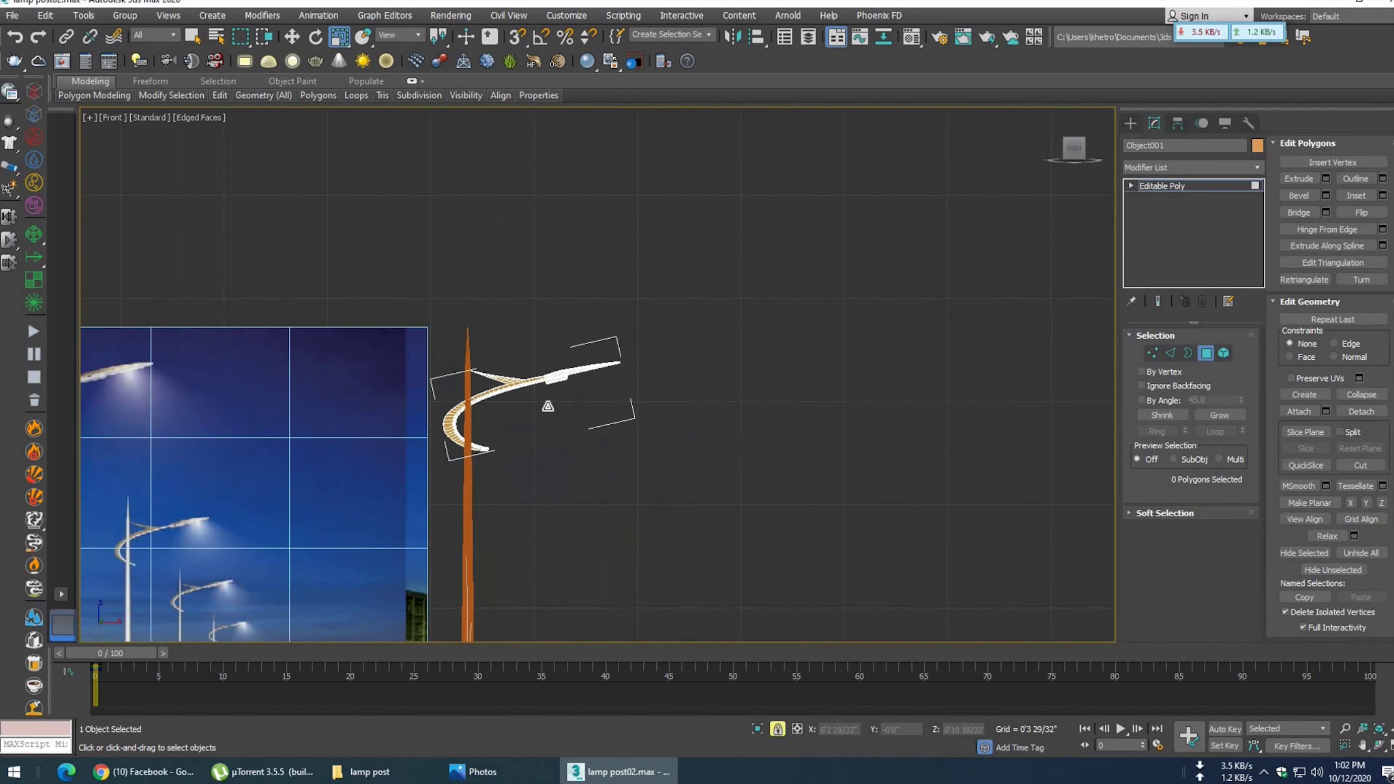
scroll(544, 398, up, 5)
scroll(532, 426, up, 4)
- Select the lamp-head element and rotate it slightly on Z, then deselect it
click(1224, 355)
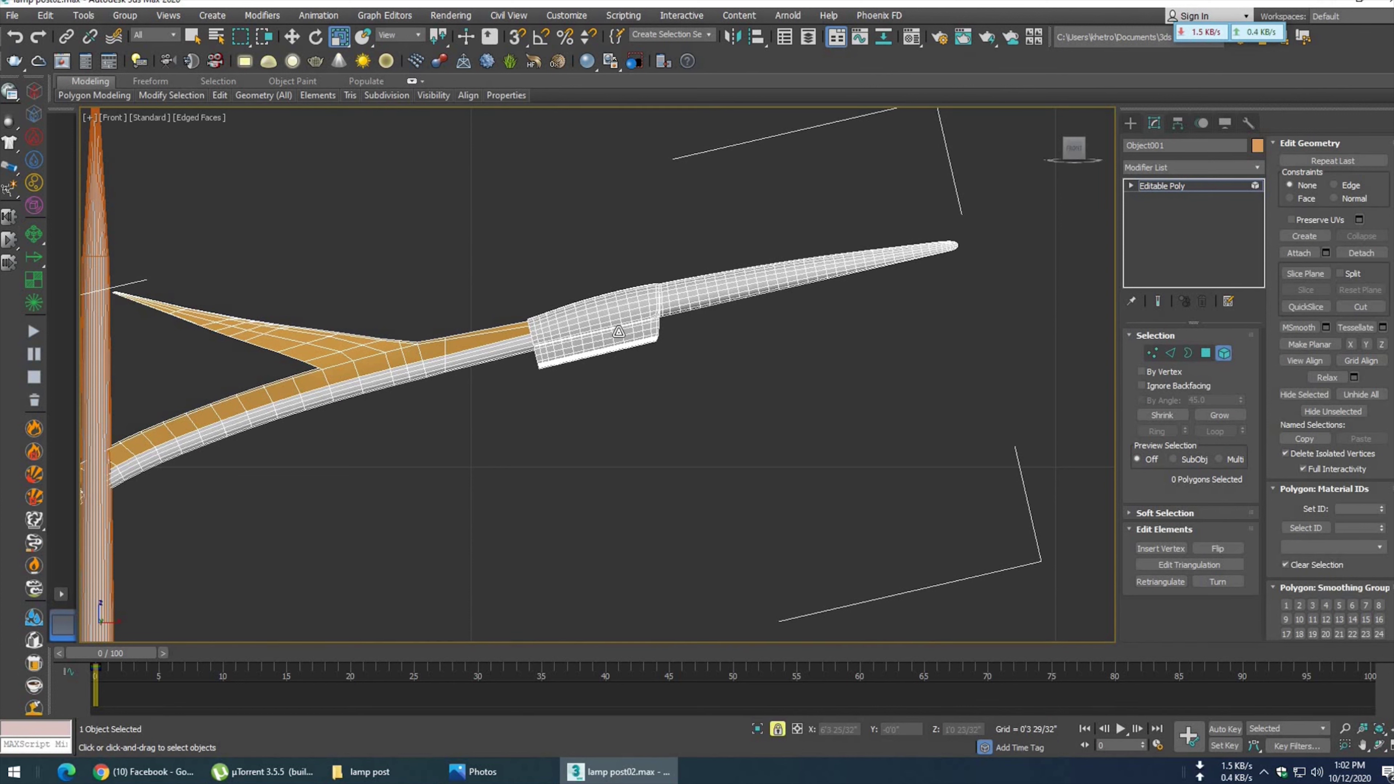
click(646, 316)
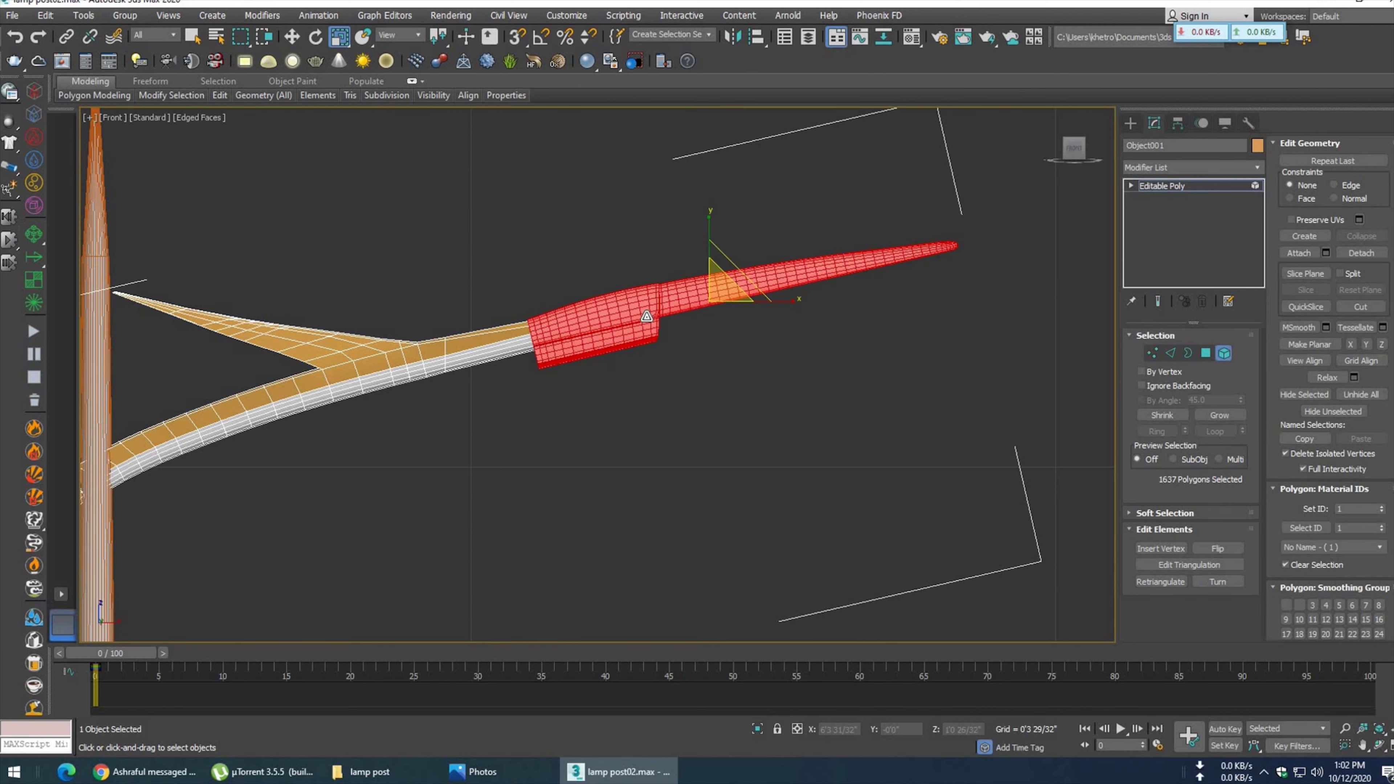
key(e)
drag(744, 243, 745, 244)
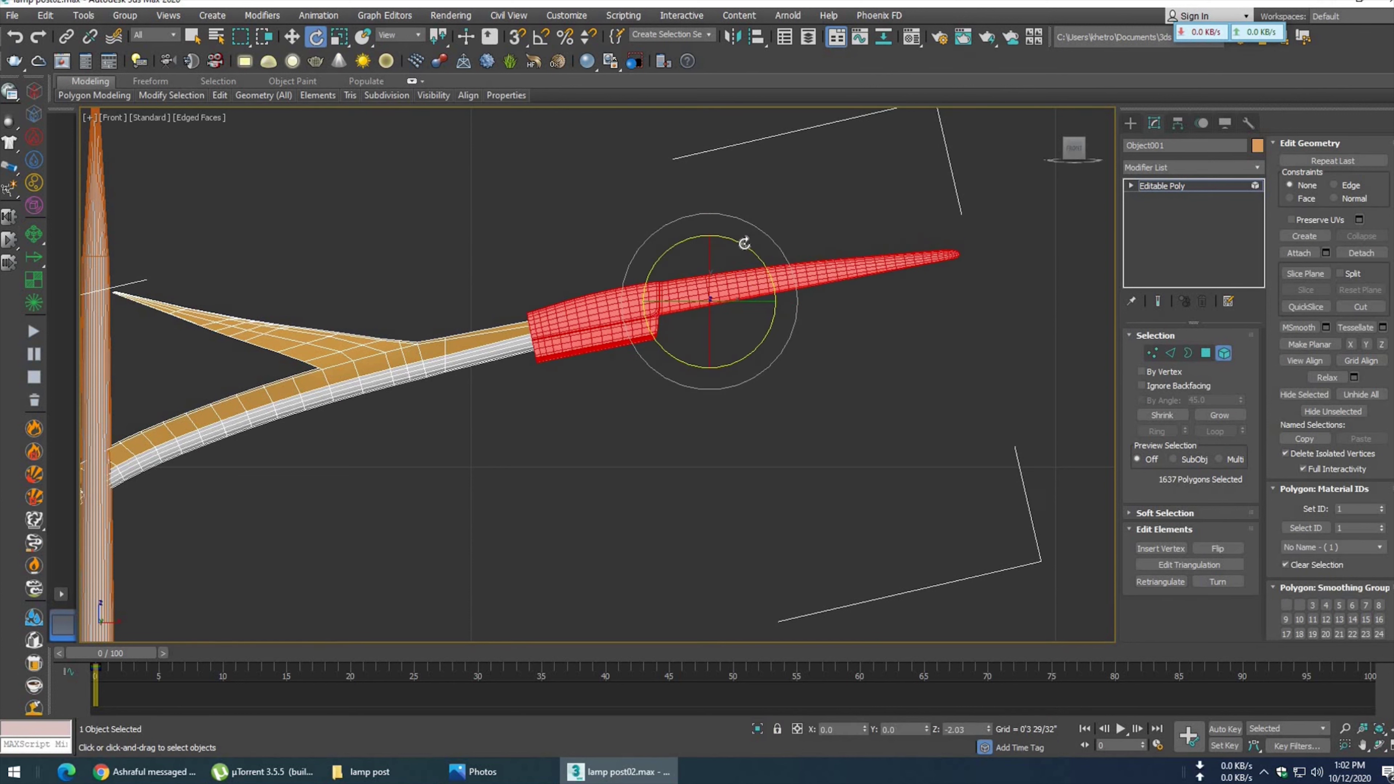
click(805, 430)
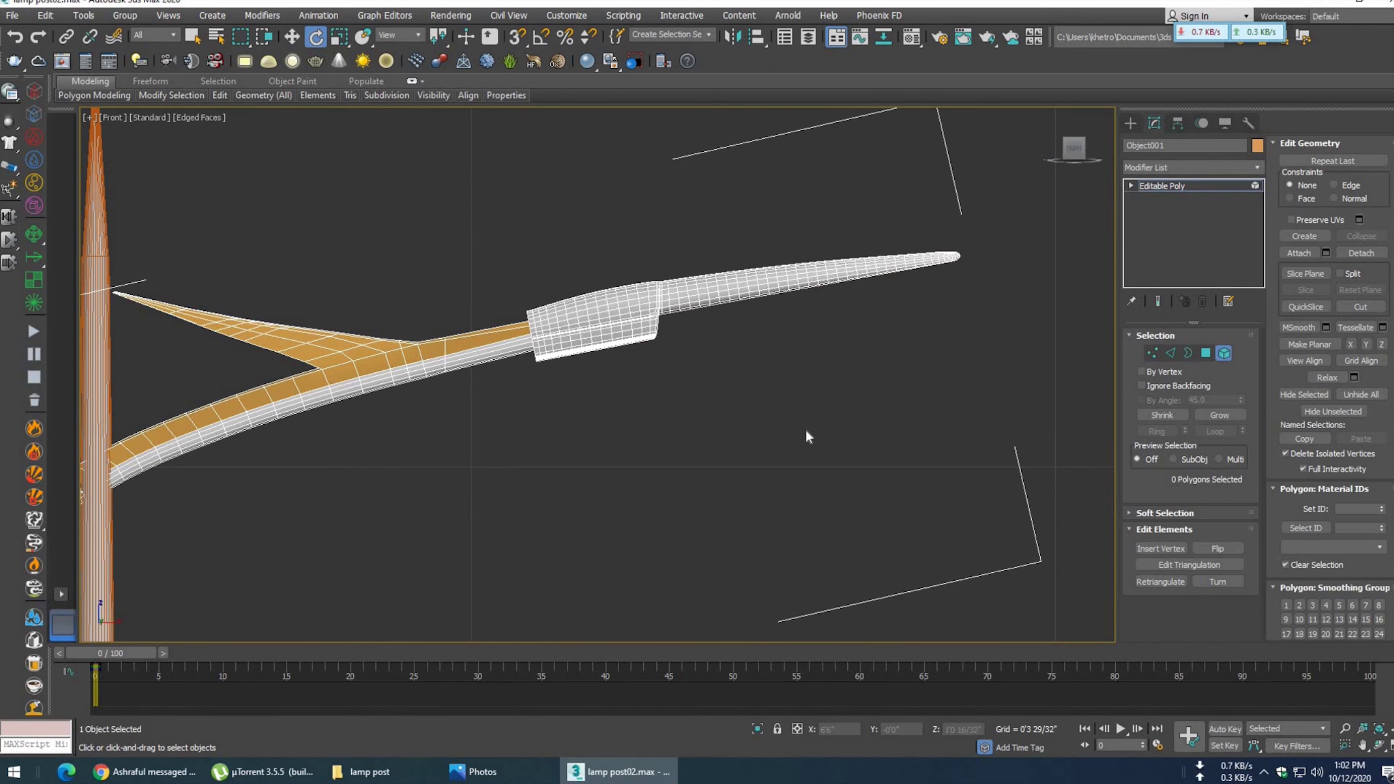
- Exit Element mode, deselect the arm and switch off Edged Faces
scroll(801, 430, down, 2)
click(1227, 358)
click(811, 423)
key(F4)
scroll(680, 389, down, 2)
- Pan and zoom so the street-lamp reference photo sits beside the lamp post
middle_drag(680, 389, 682, 340)
scroll(682, 340, up, 2)
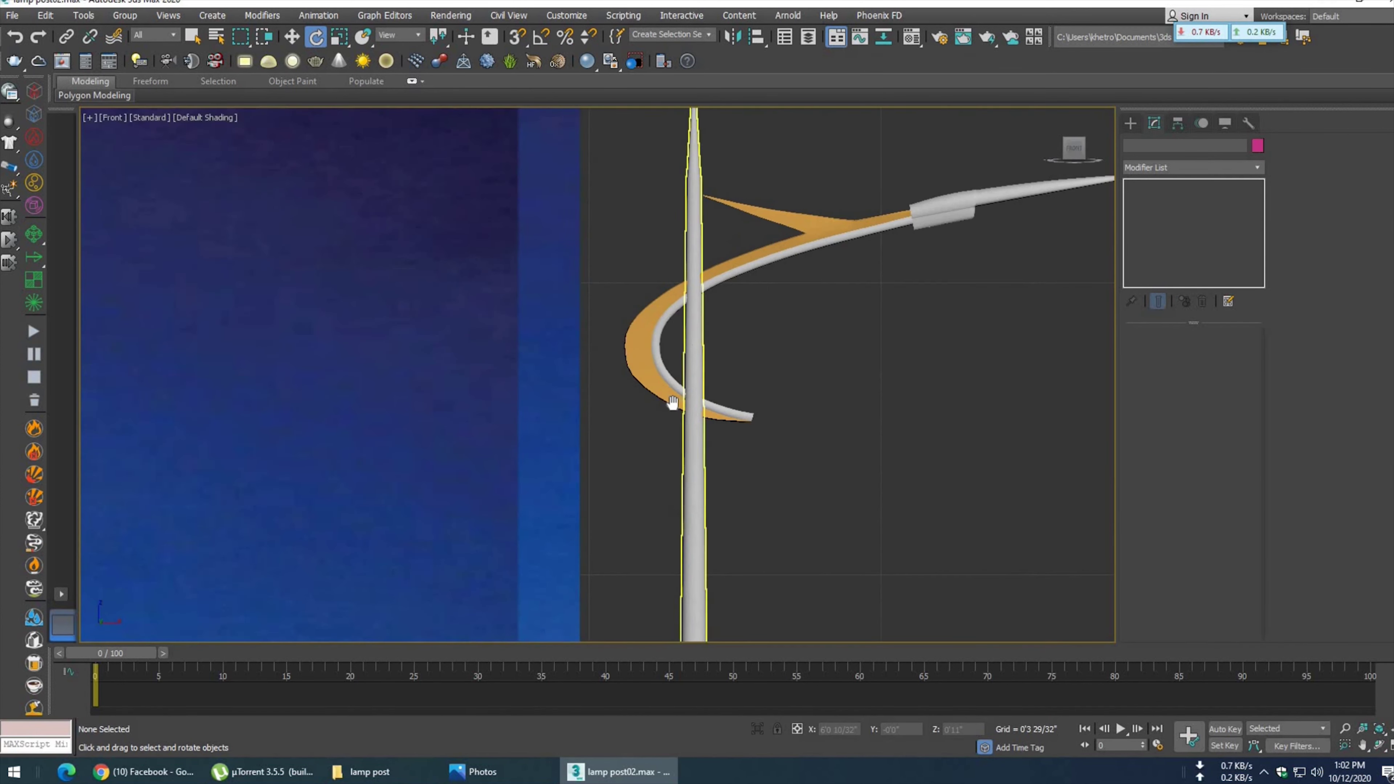
scroll(600, 426, down, 3)
mouse_move(601, 426)
middle_down()
mouse_move(785, 374)
mouse_move(842, 339)
middle_up()
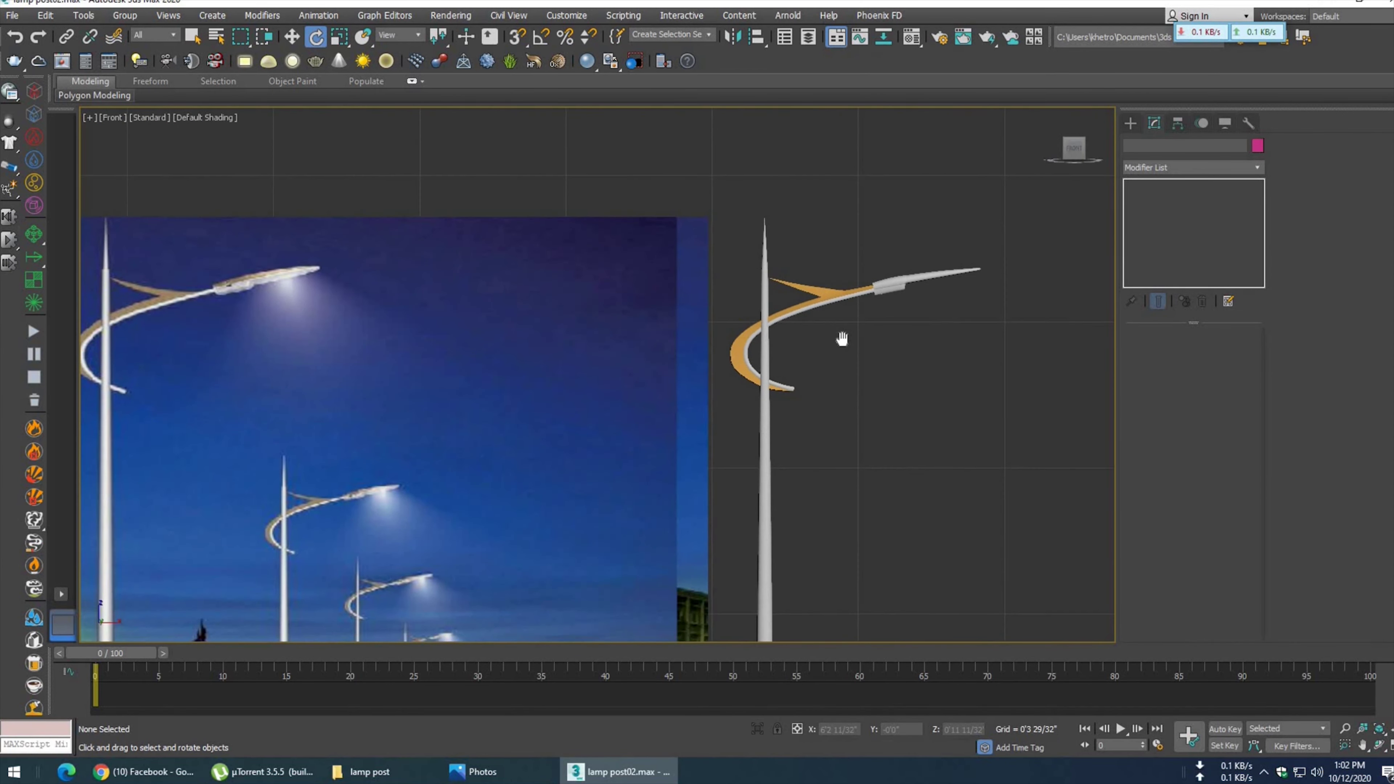
middle_drag(842, 339, 904, 381)
scroll(904, 381, down, 3)
scroll(933, 430, down, 1)
middle_drag(856, 439, 822, 355)
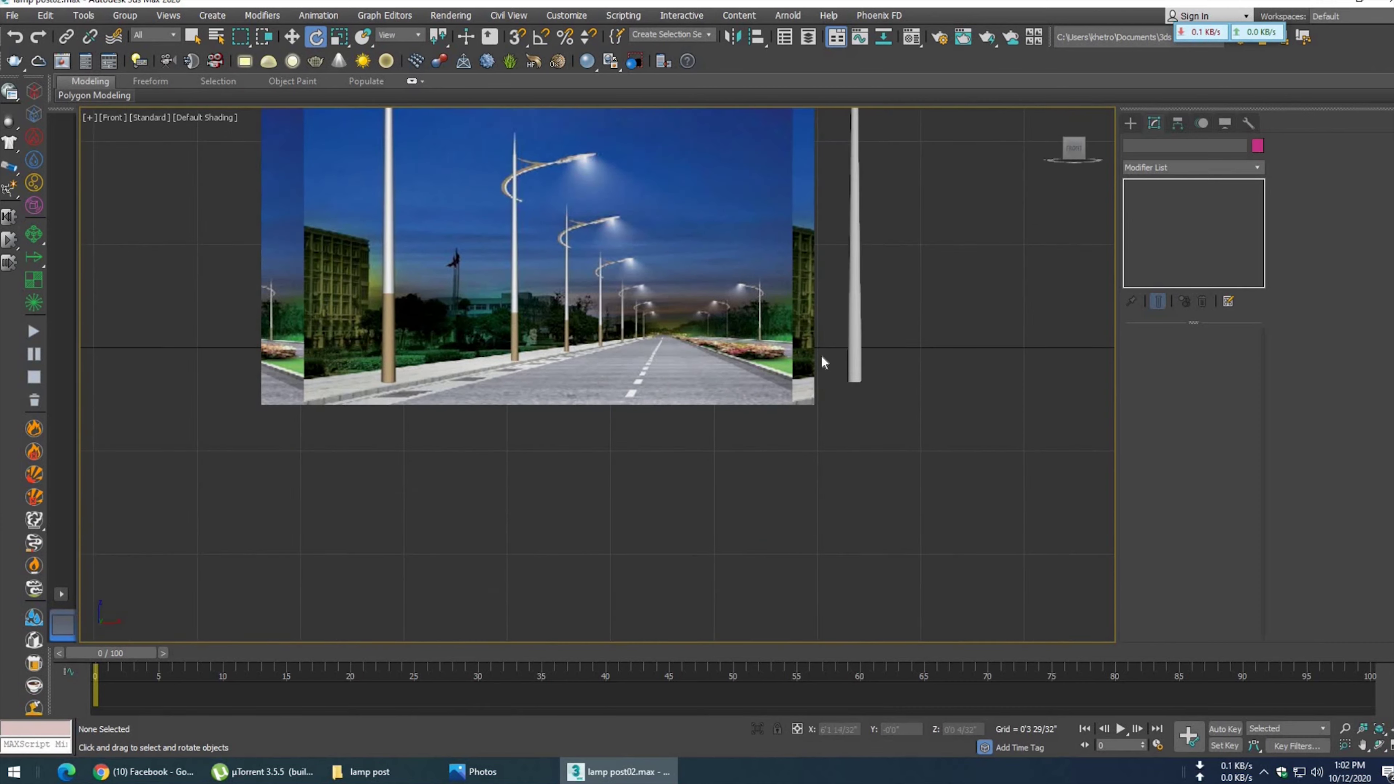
- Give the lower section of the lamp pole the gold material
click(854, 357)
click(1206, 353)
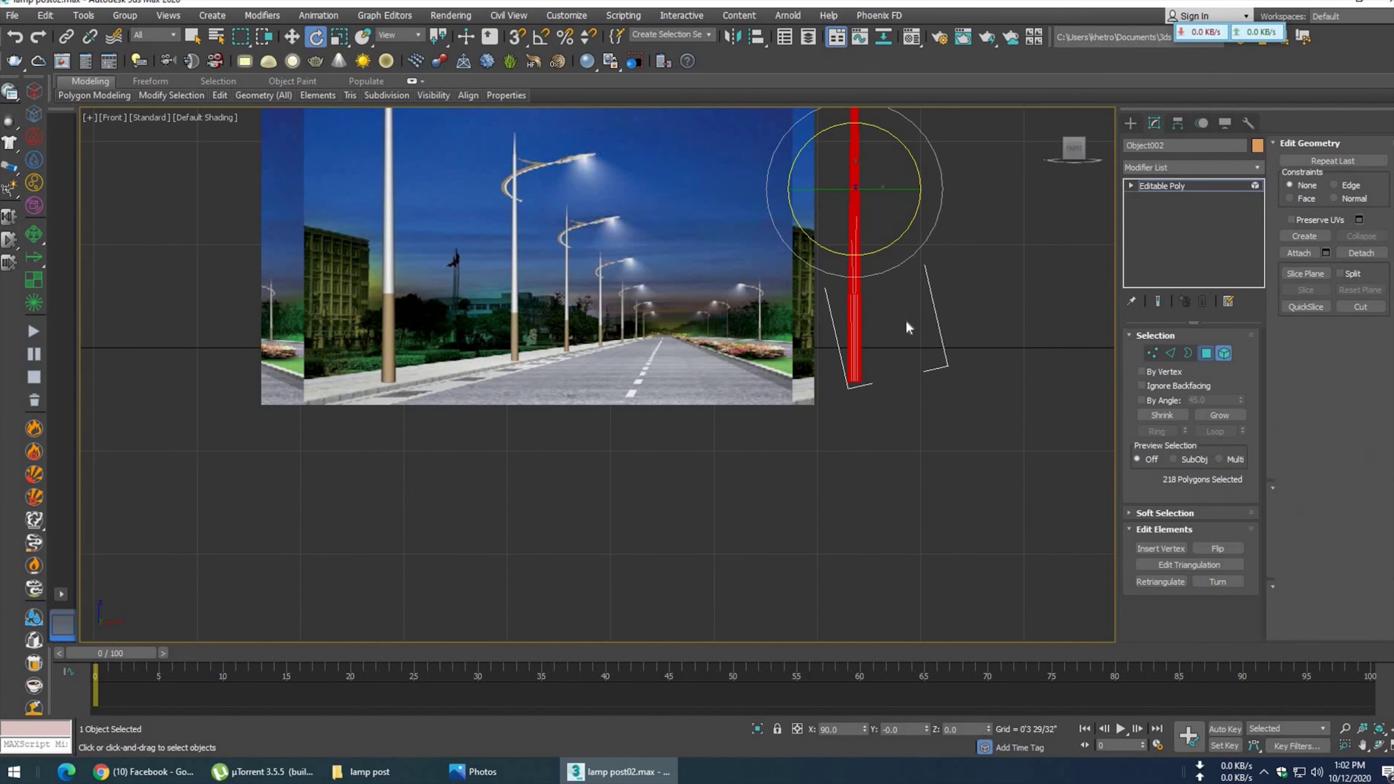
double_click(858, 360)
key(m)
click(606, 256)
click(792, 49)
scroll(734, 494, down, 3)
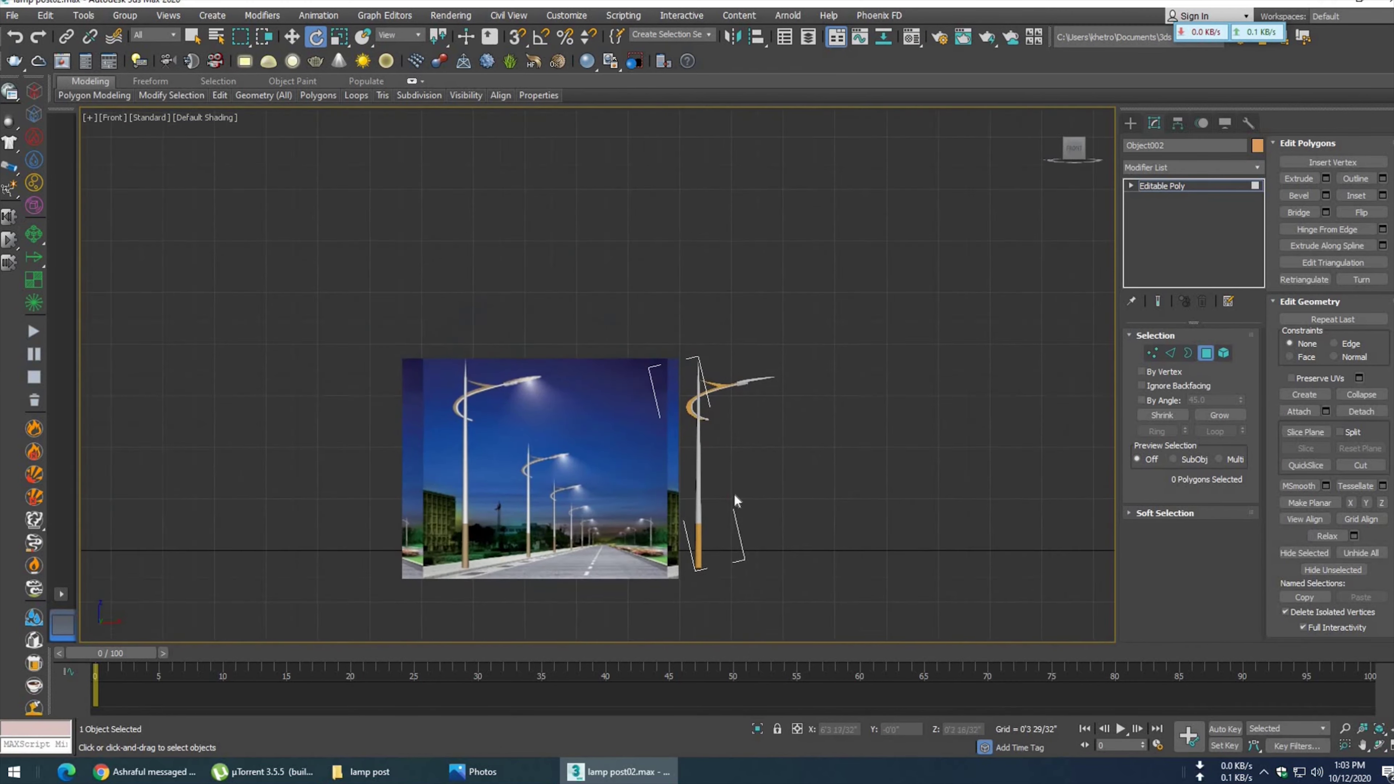
scroll(734, 494, up, 5)
scroll(737, 405, up, 3)
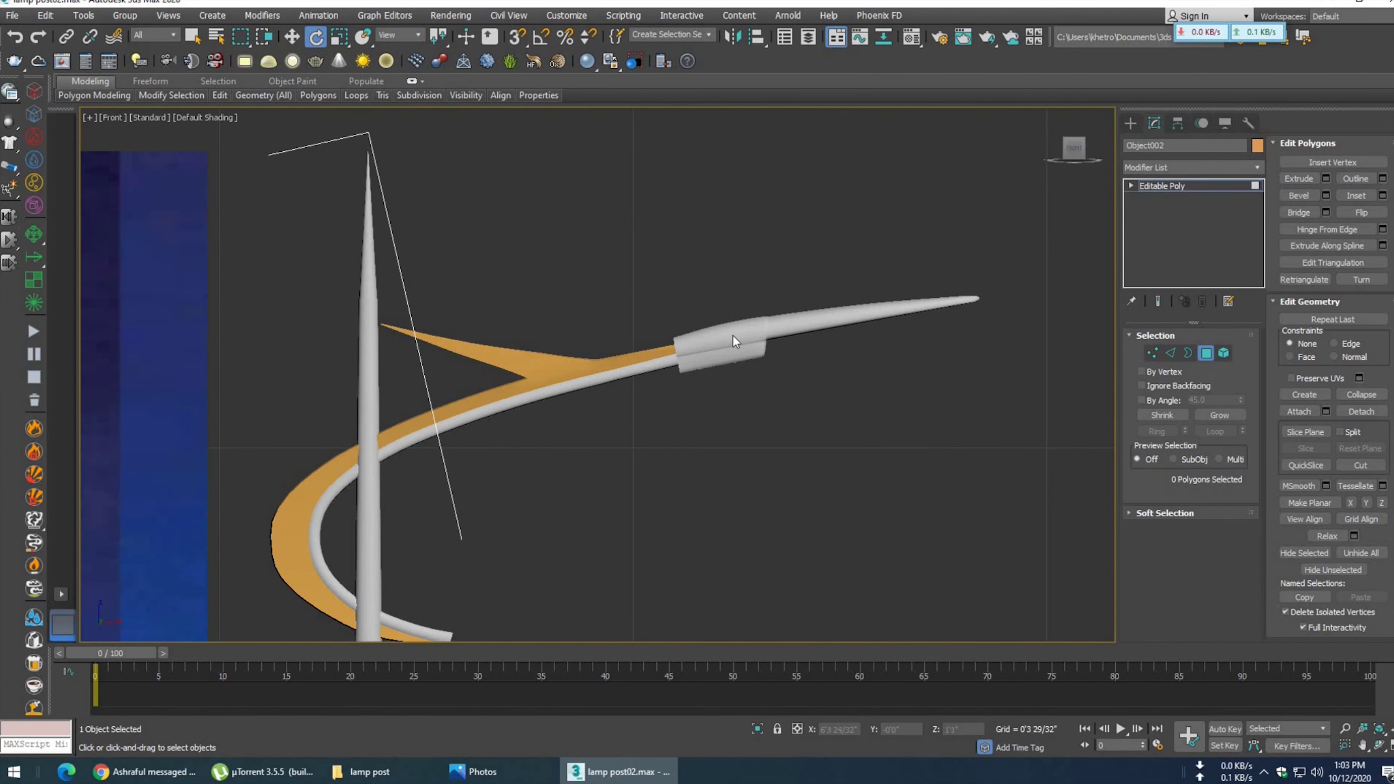
click(1206, 354)
- On the curved arm, select the edge ring and loops around the lamp-head collar
click(632, 365)
key(F4)
scroll(758, 543, up, 3)
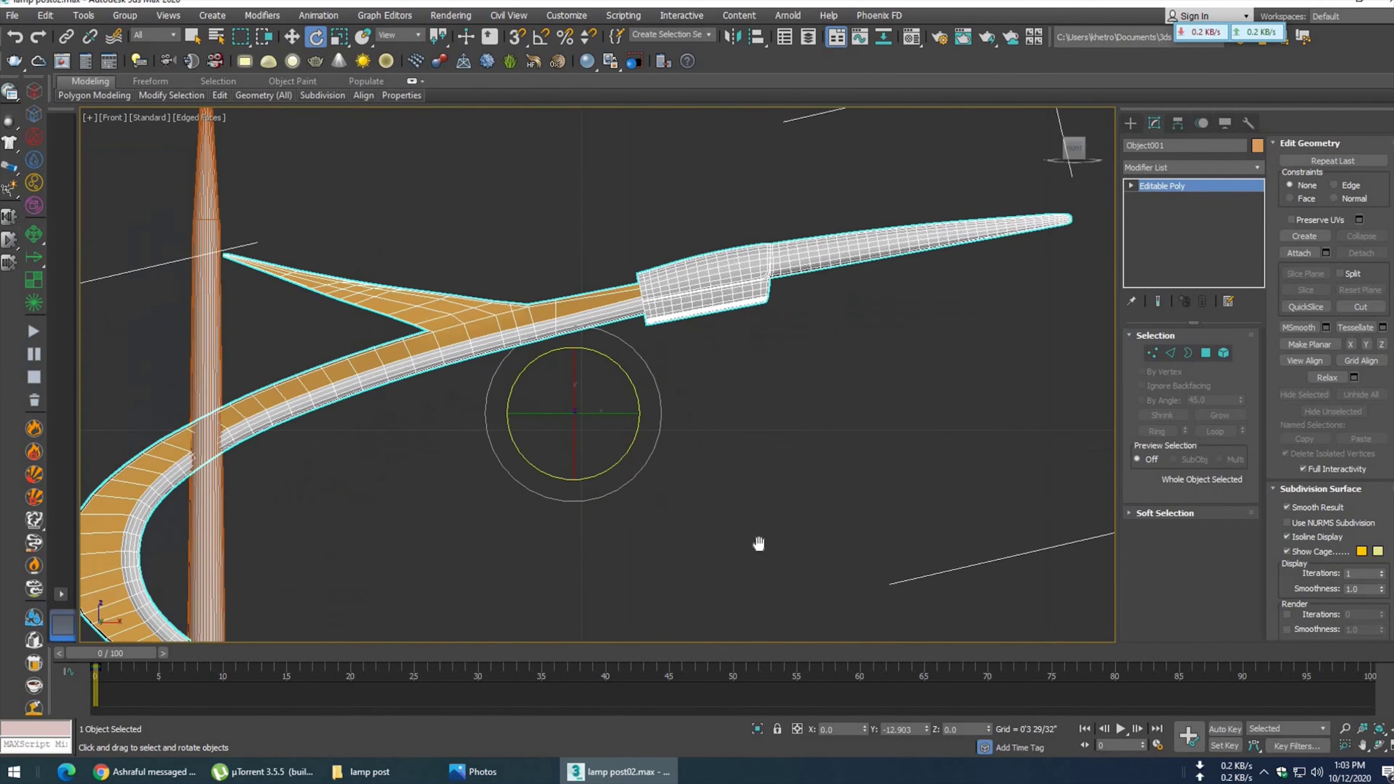
scroll(716, 452, up, 2)
scroll(658, 513, up, 2)
click(1171, 354)
click(576, 405)
scroll(574, 403, up, 2)
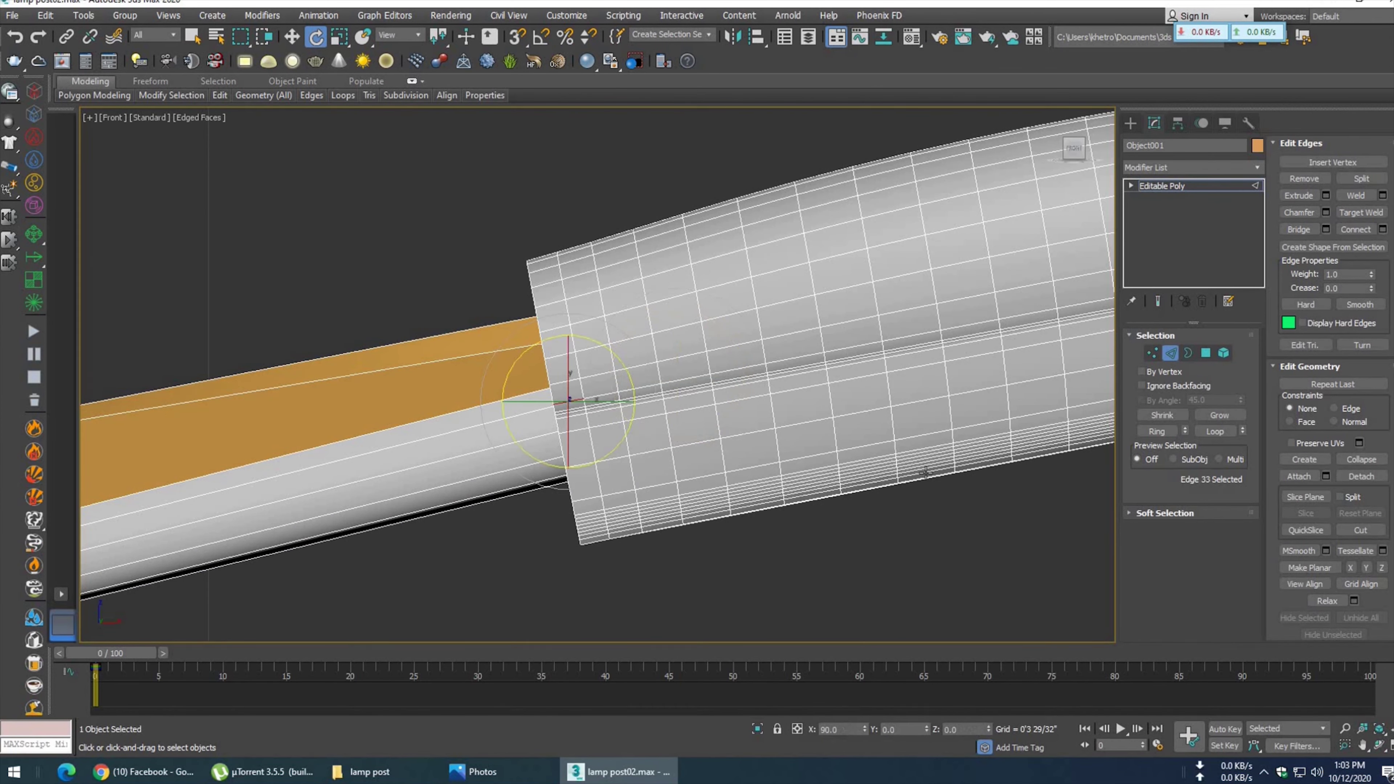
click(1157, 431)
click(1215, 431)
scroll(613, 473, up, 2)
middle_drag(800, 448, 917, 467)
scroll(917, 467, down, 2)
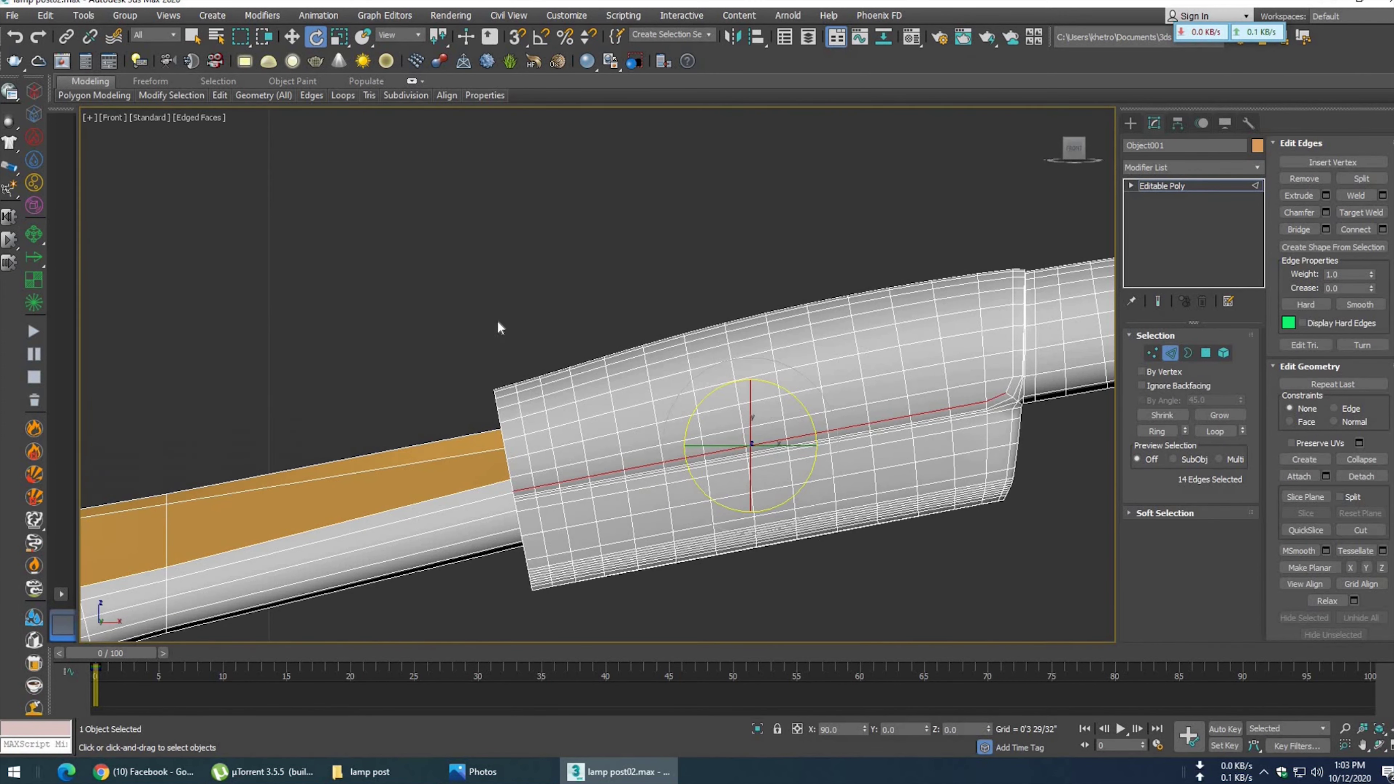
drag(630, 471, 630, 470)
- Select the collar as an element and detach it from the arm as a new object
key(4)
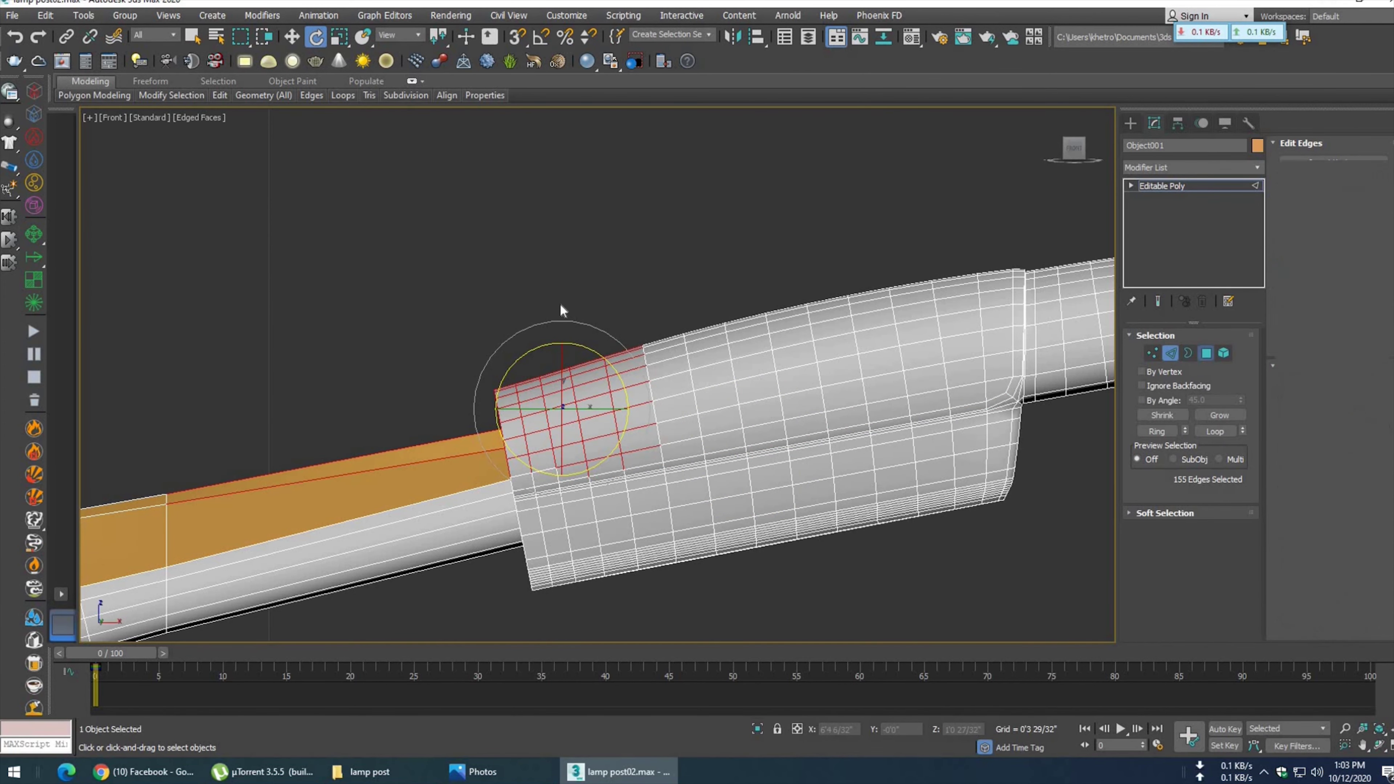
scroll(589, 324, up, 3)
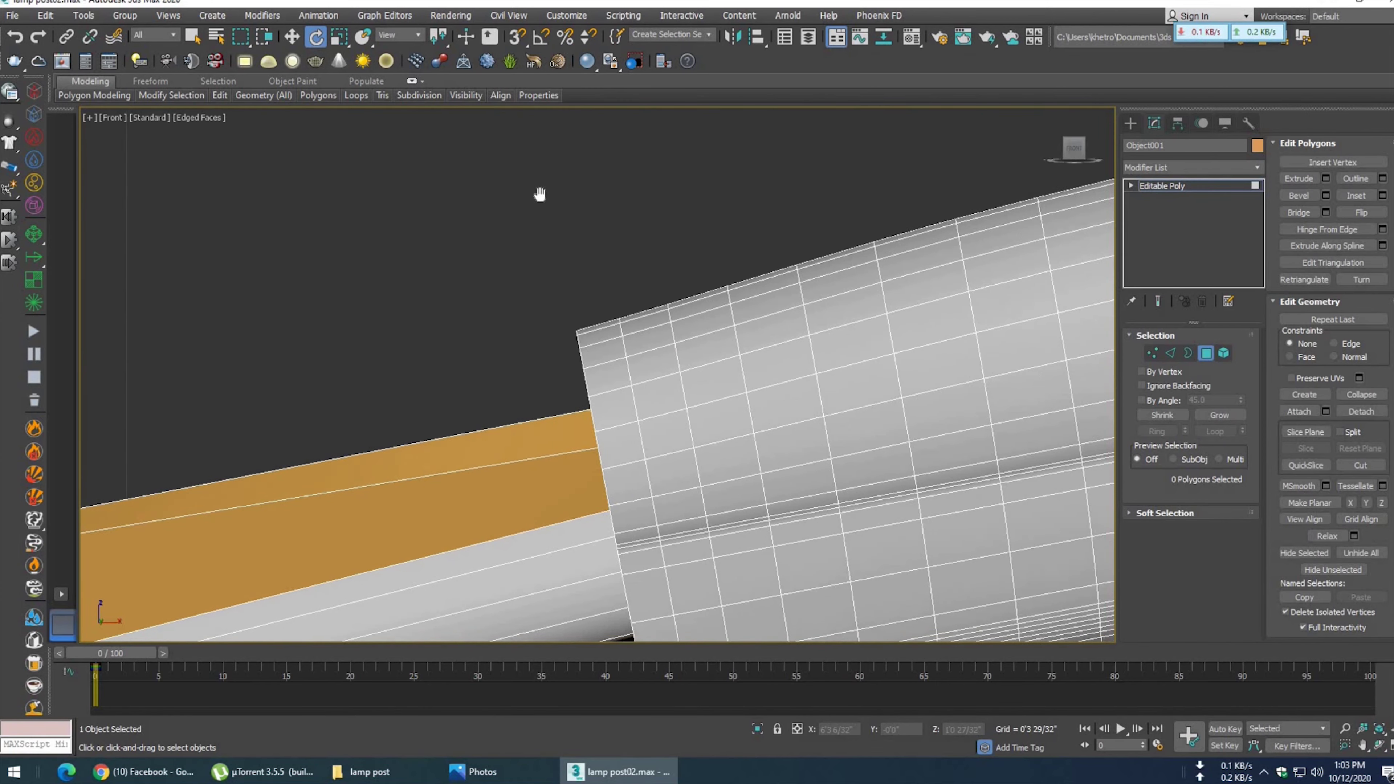
scroll(540, 197, down, 2)
scroll(549, 198, down, 2)
middle_drag(551, 204, 472, 319)
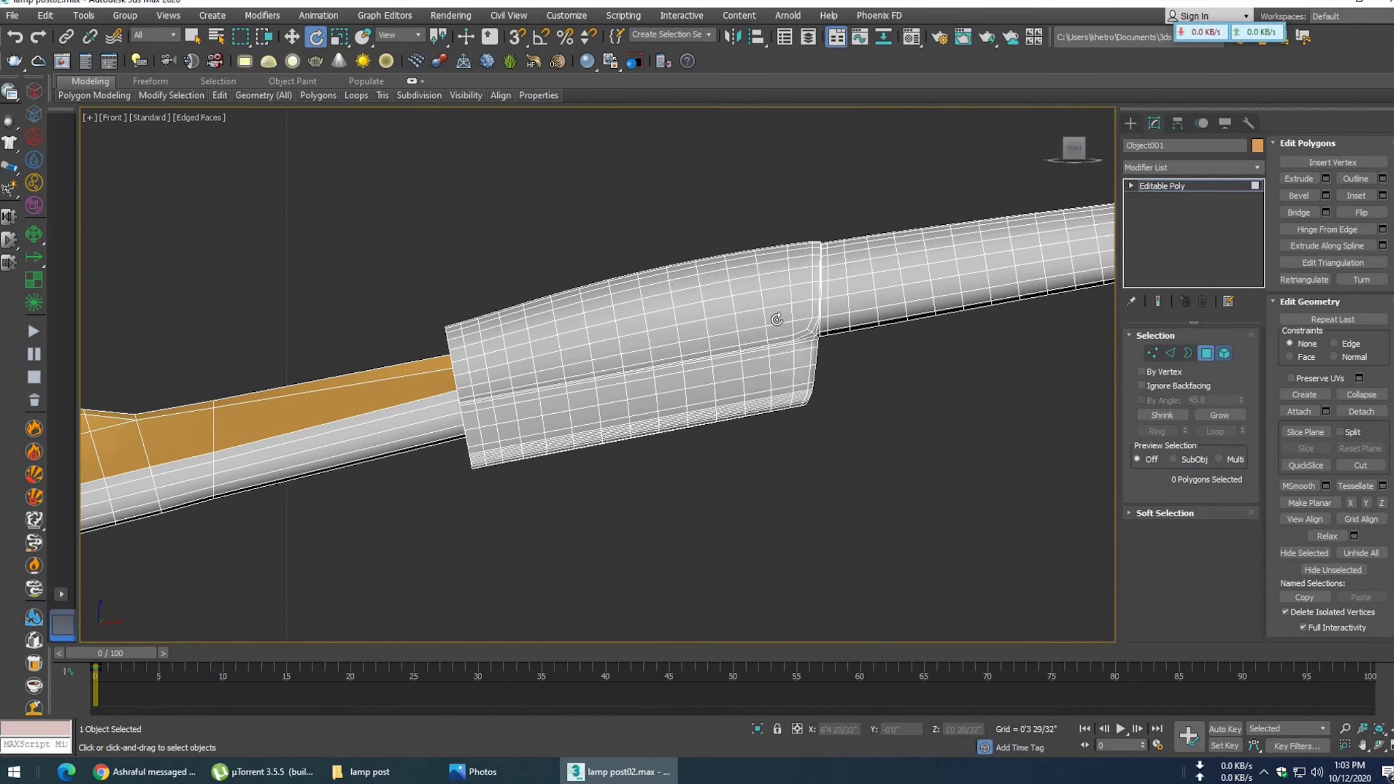
key(5)
click(780, 325)
click(1361, 252)
click(786, 396)
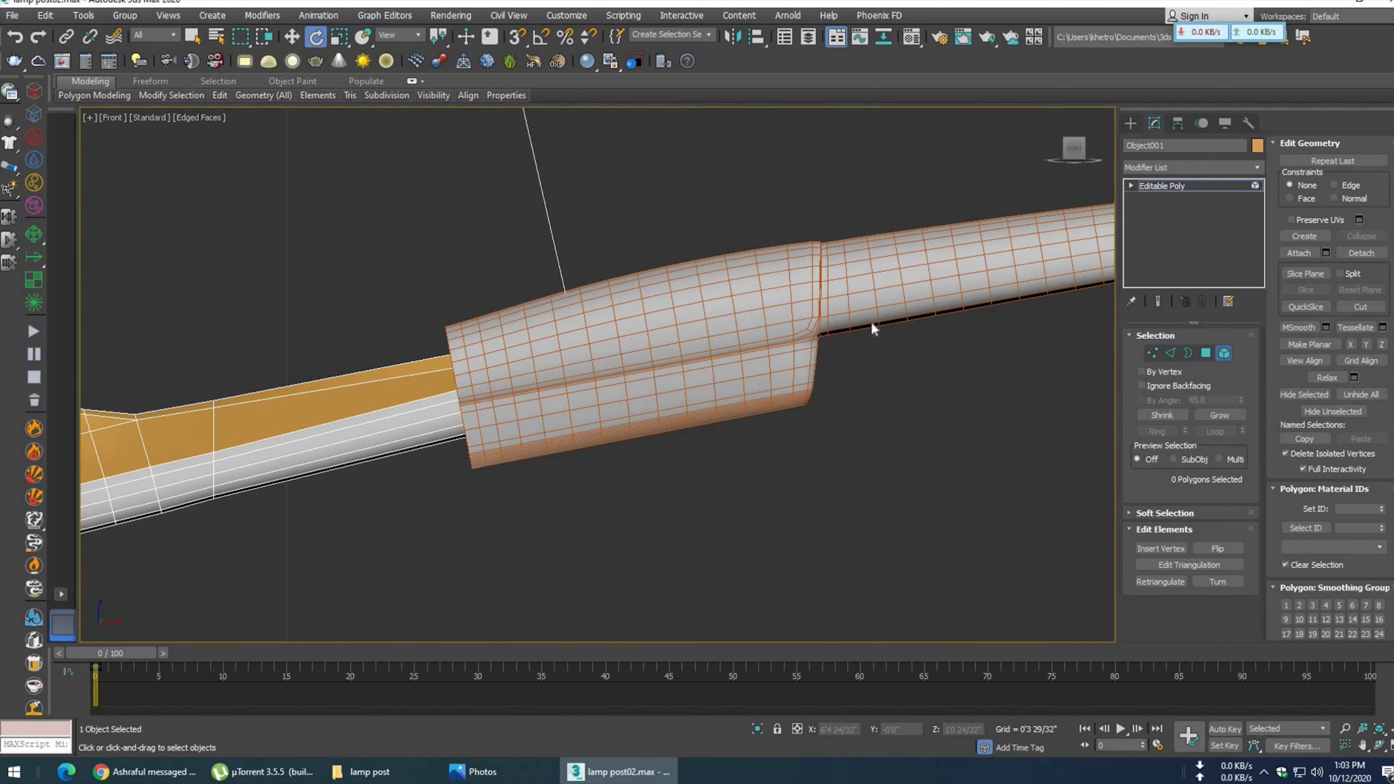
- Adjust only the pivot of the detached collar object
click(1224, 353)
click(686, 308)
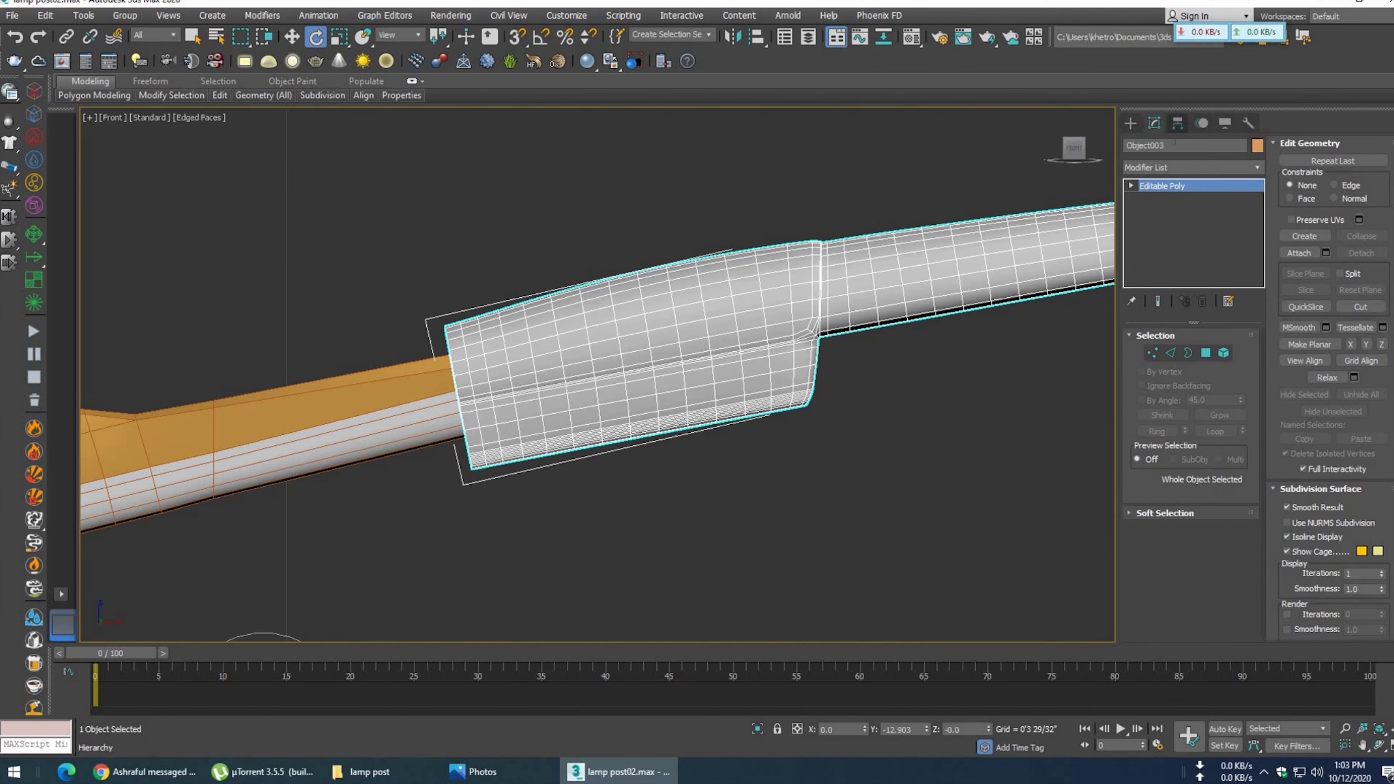
click(1178, 123)
click(1167, 225)
middle_drag(877, 384, 718, 409)
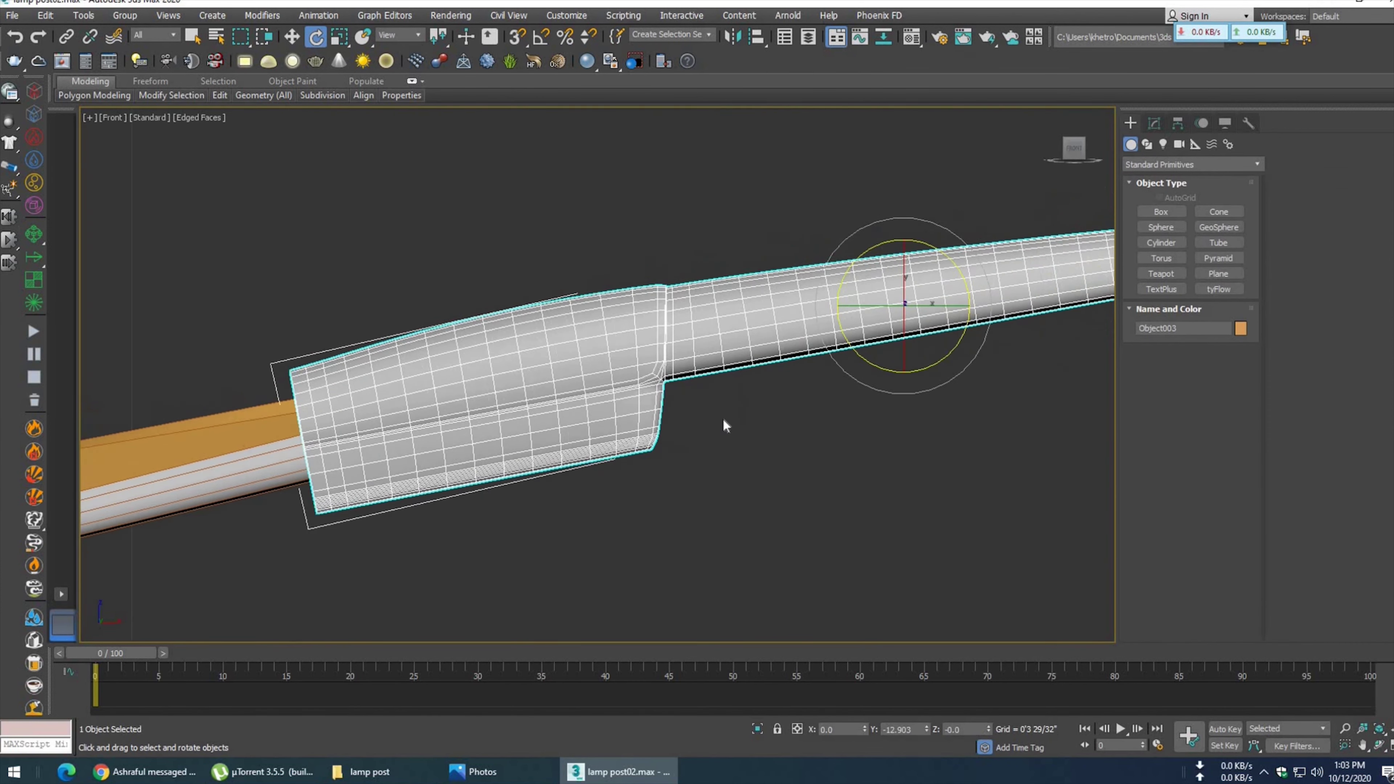
scroll(718, 408, down, 2)
click(1154, 123)
- Select all 1637 of the collar's polygons and compare with the street-lamp reference photo
click(1206, 354)
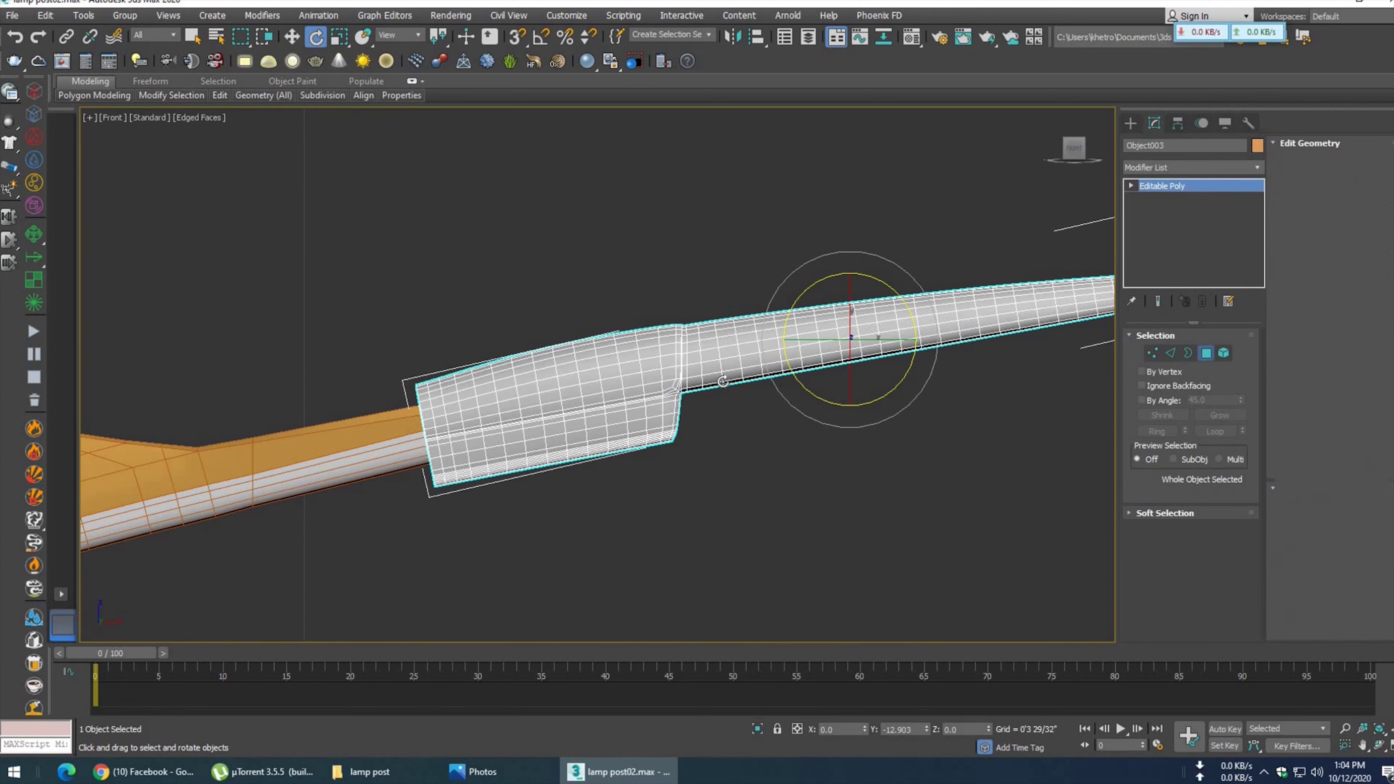
key(ctrl+a)
click(472, 772)
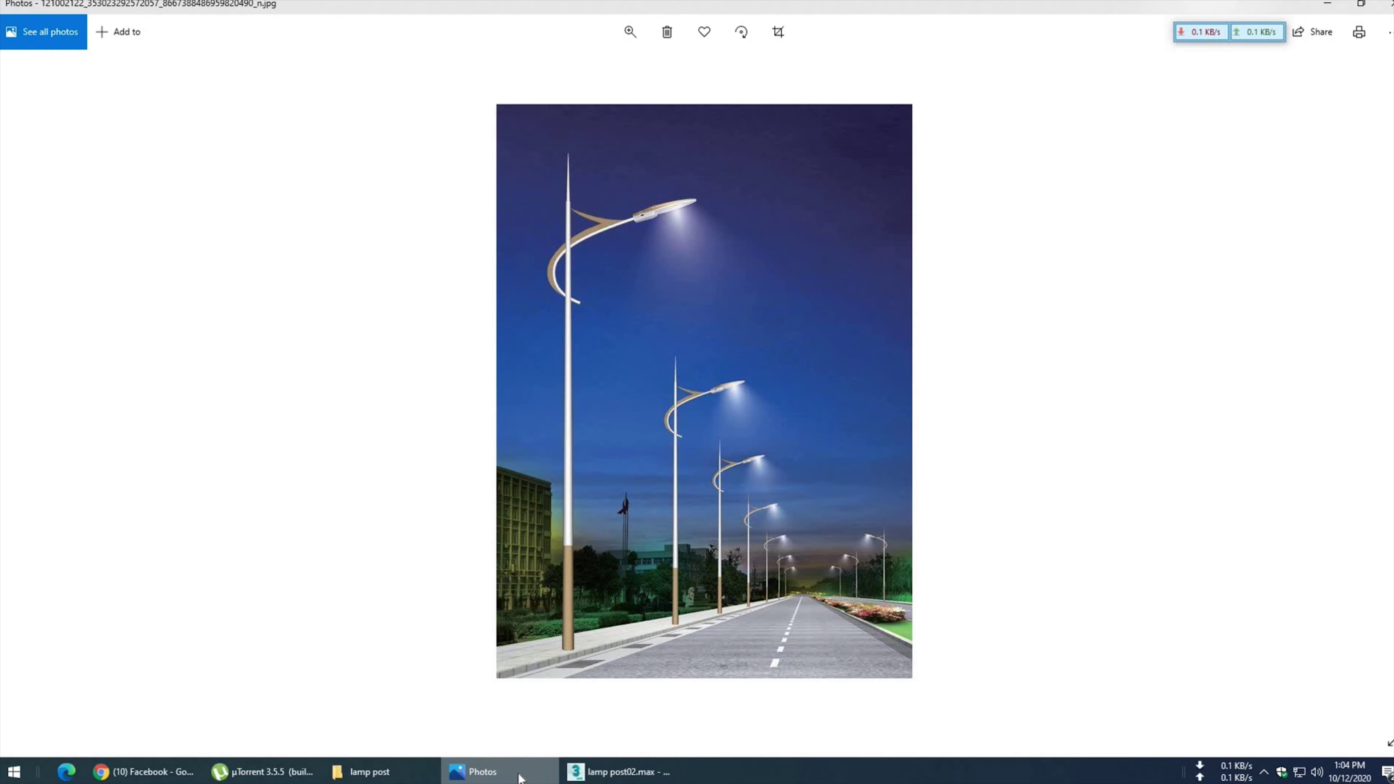
click(618, 772)
scroll(696, 450, up, 2)
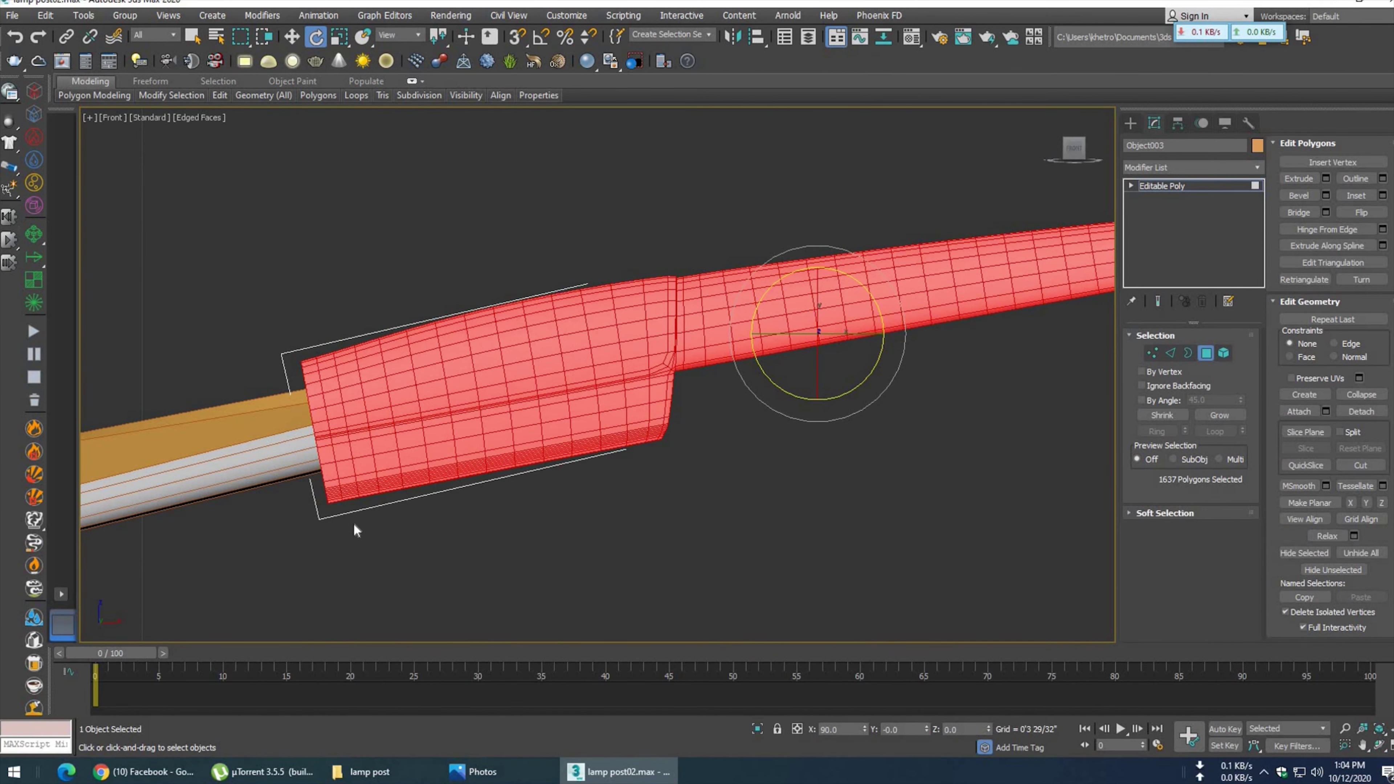
- Deselect the lower polygons at the near end of the collar
alt+drag(655, 464, 653, 467)
scroll(538, 512, up, 2)
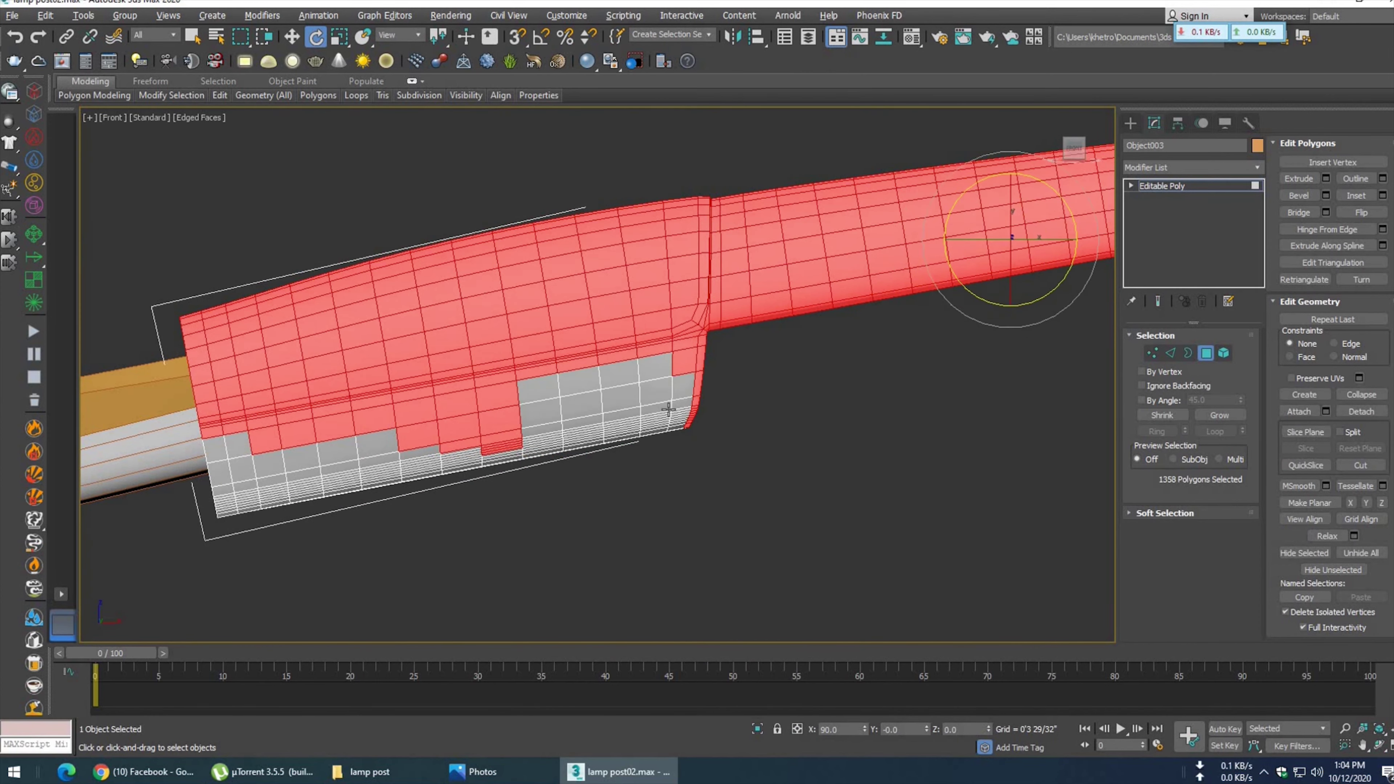
alt+drag(535, 513, 638, 436)
scroll(681, 434, up, 2)
scroll(608, 422, up, 2)
scroll(605, 558, down, 3)
mouse_move(570, 493)
alt+mouse_down()
mouse_move(645, 431)
mouse_move(549, 510)
alt+mouse_up()
scroll(674, 395, up, 1)
alt+drag(591, 392, 546, 504)
mouse_move(775, 441)
middle_down()
mouse_move(928, 404)
mouse_move(733, 418)
mouse_move(788, 482)
mouse_move(1047, 402)
mouse_move(552, 656)
mouse_move(478, 758)
middle_up()
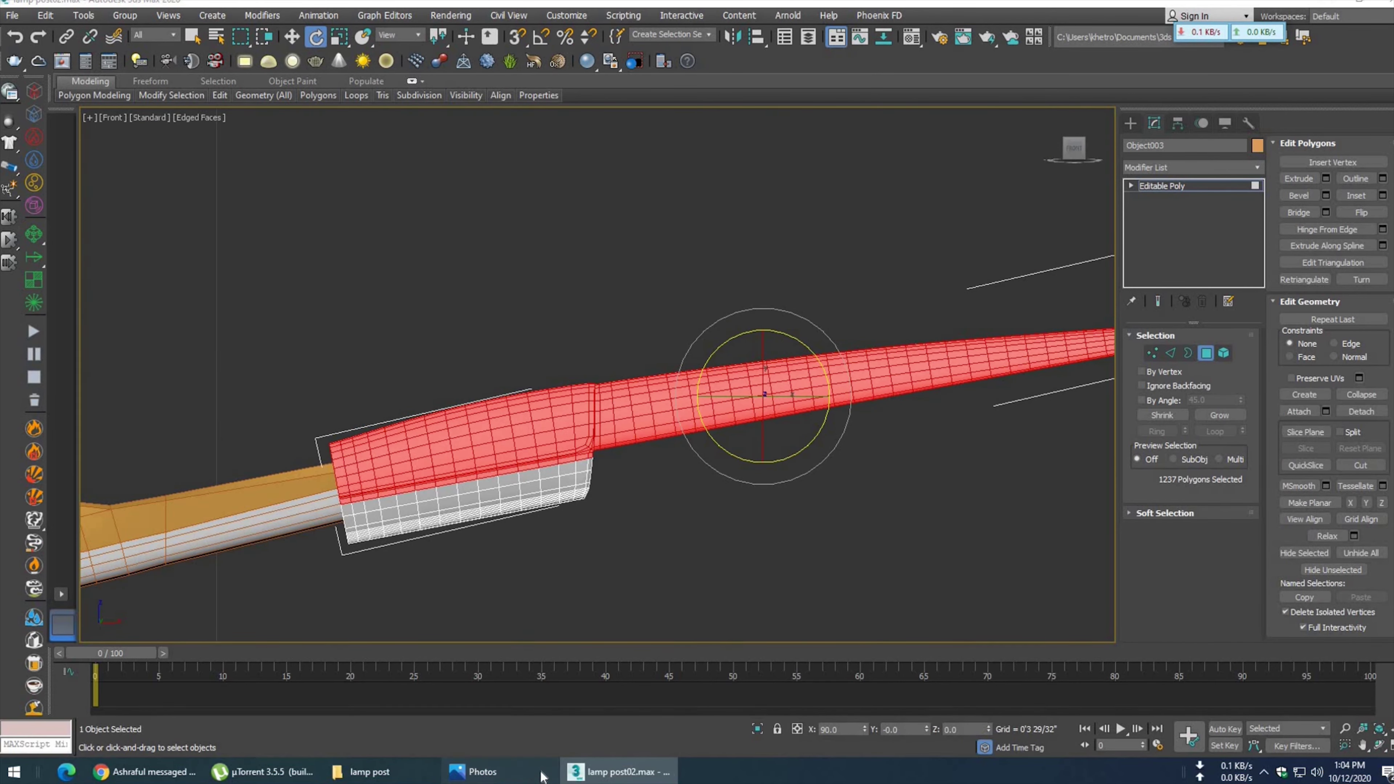
- Remove the lower-edge polygons along the rest of the collar from the selection
scroll(442, 407, up, 3)
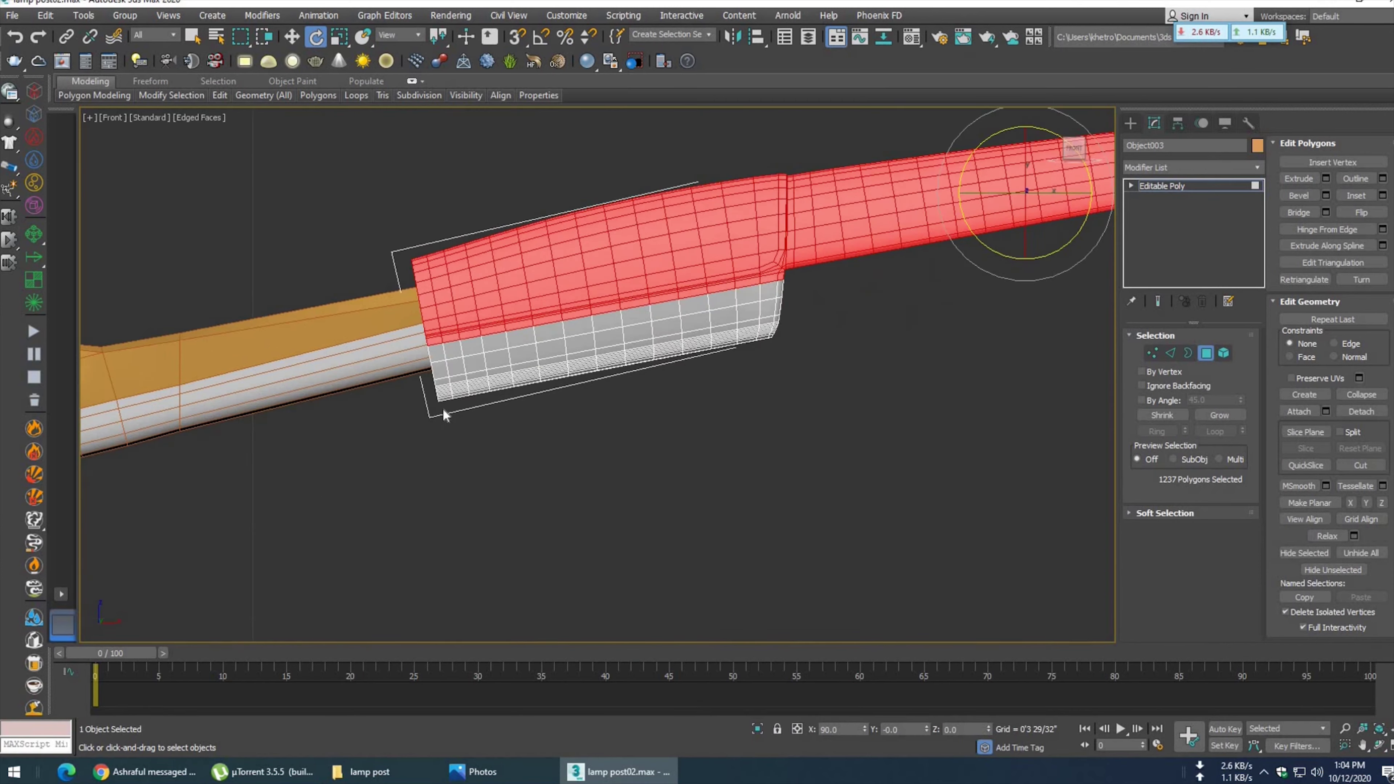
scroll(419, 395, up, 4)
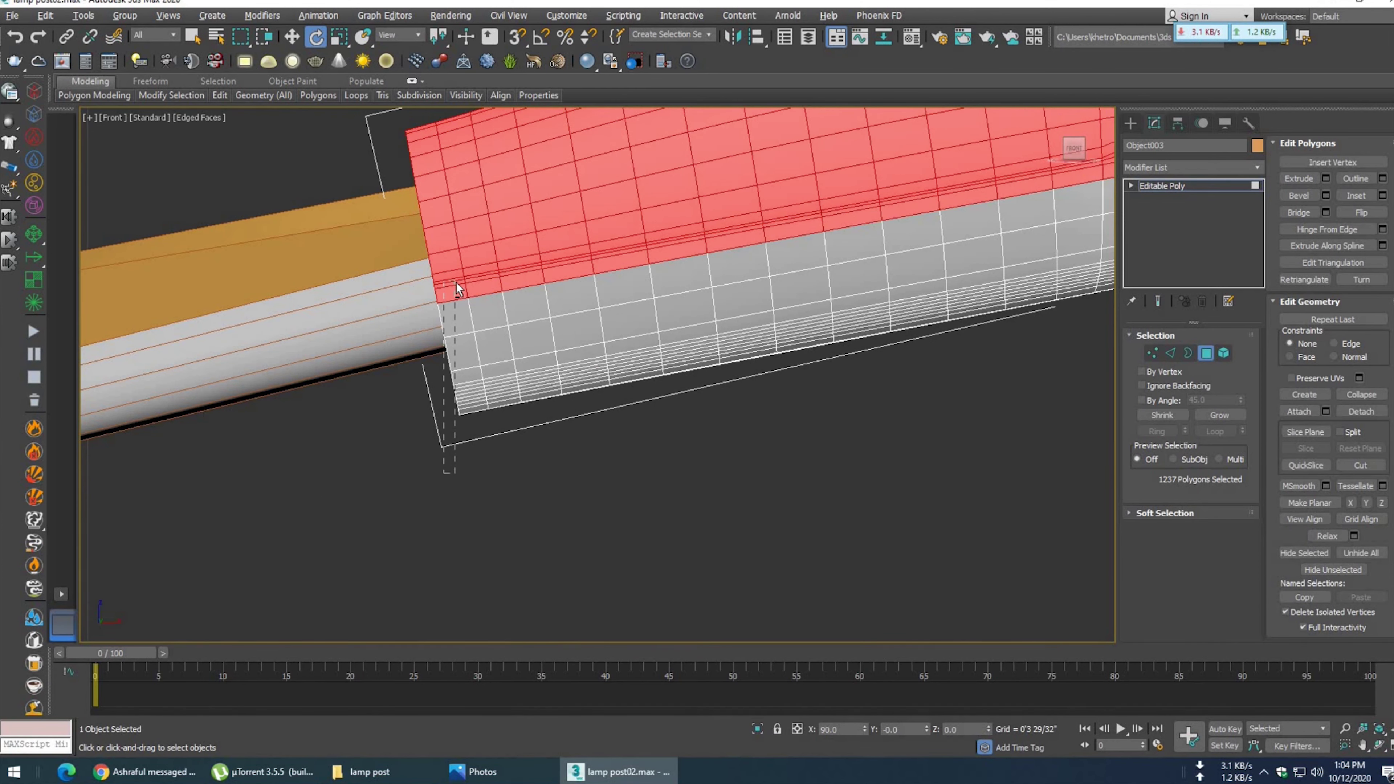
mouse_move(507, 276)
alt+mouse_down()
mouse_move(538, 467)
mouse_move(629, 267)
alt+mouse_up()
middle_drag(628, 267, 499, 341)
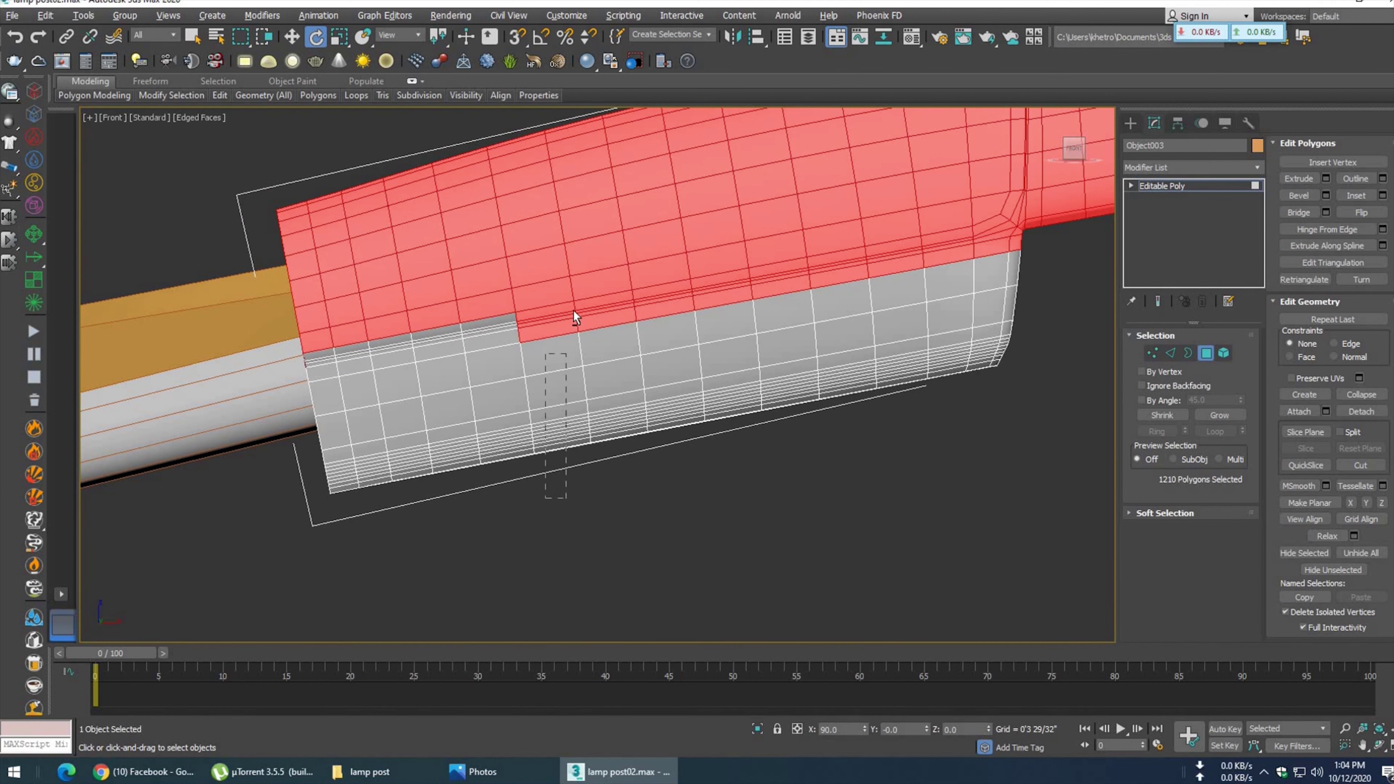
alt+drag(573, 316, 574, 317)
mouse_move(630, 394)
alt+mouse_down()
mouse_move(645, 303)
mouse_move(731, 471)
alt+mouse_up()
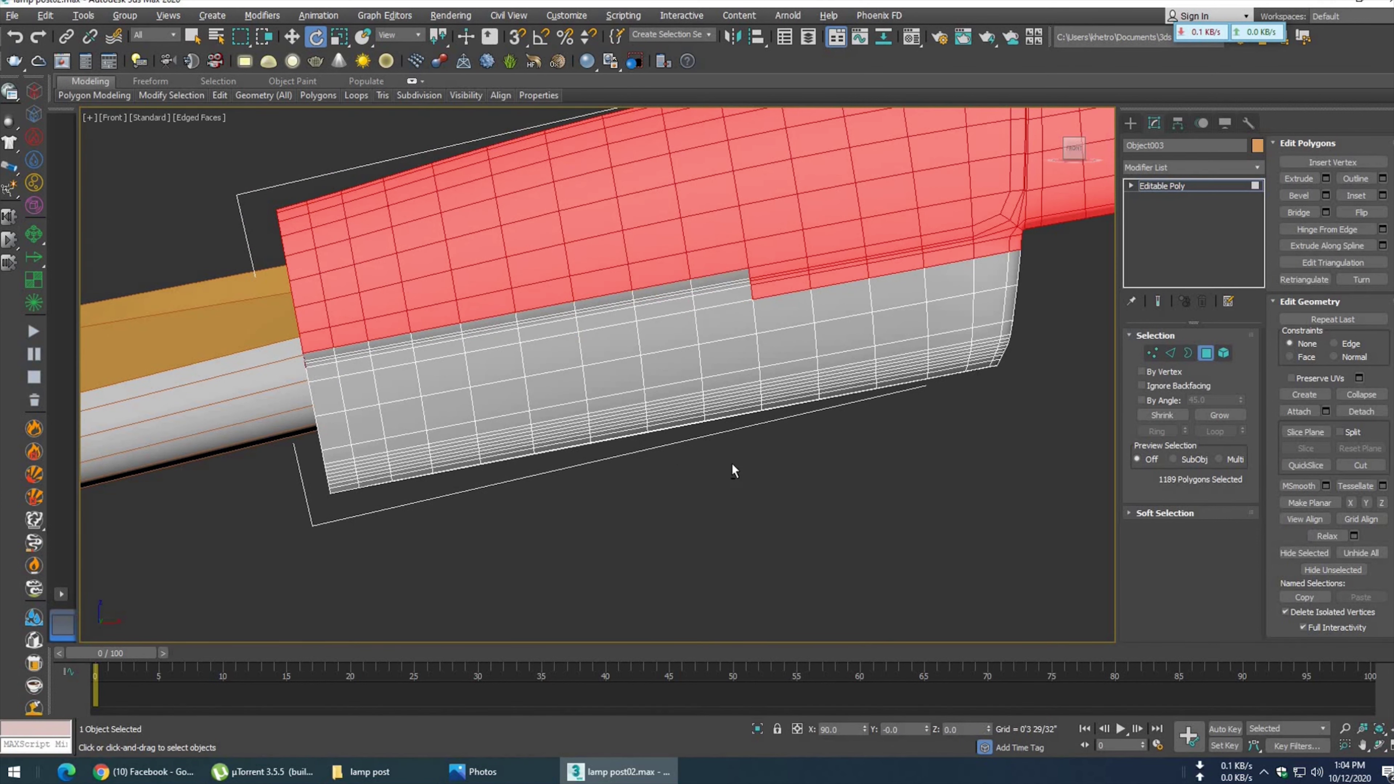
alt+drag(834, 277, 763, 421)
middle_drag(763, 421, 660, 329)
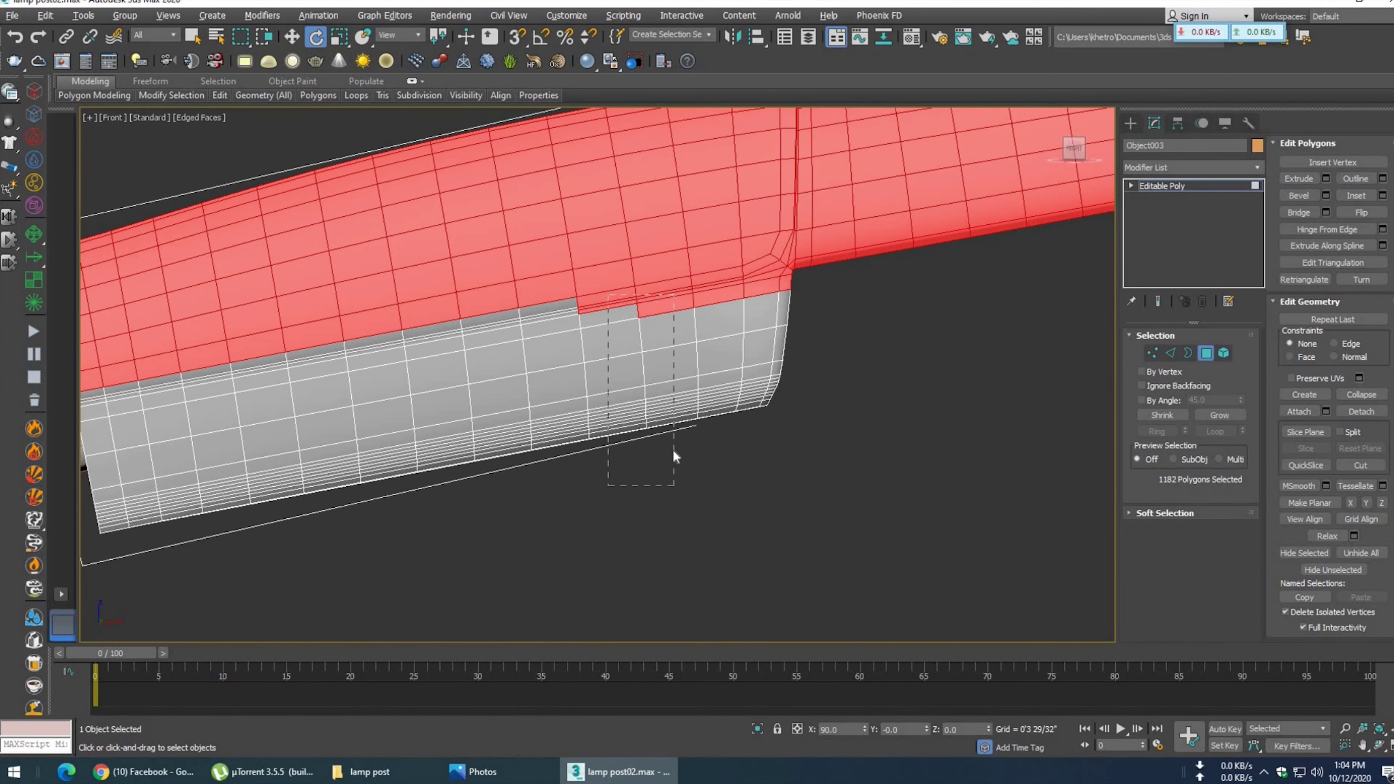
alt+drag(673, 456, 675, 478)
middle_drag(674, 478, 576, 476)
alt+drag(648, 305, 619, 514)
middle_drag(619, 514, 606, 366)
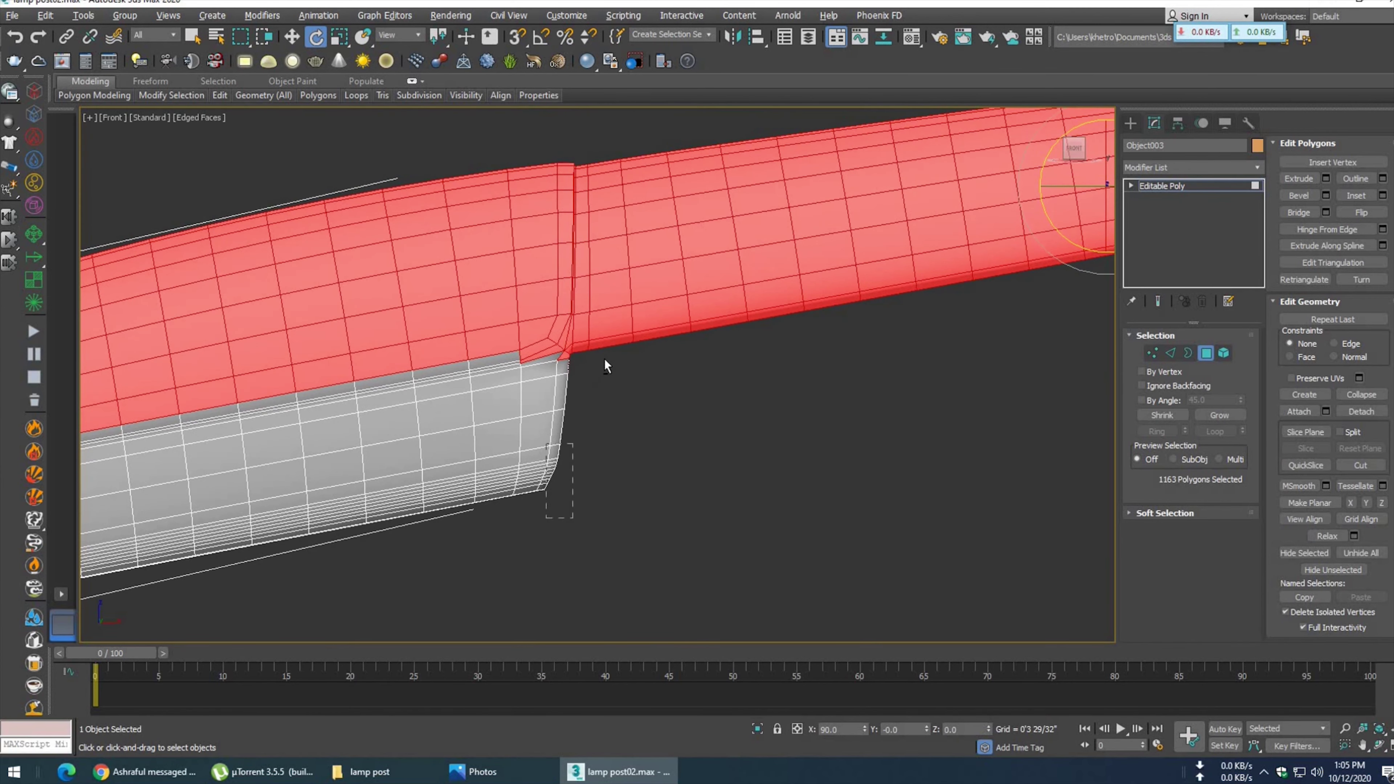
alt+drag(604, 348, 606, 348)
scroll(549, 324, up, 2)
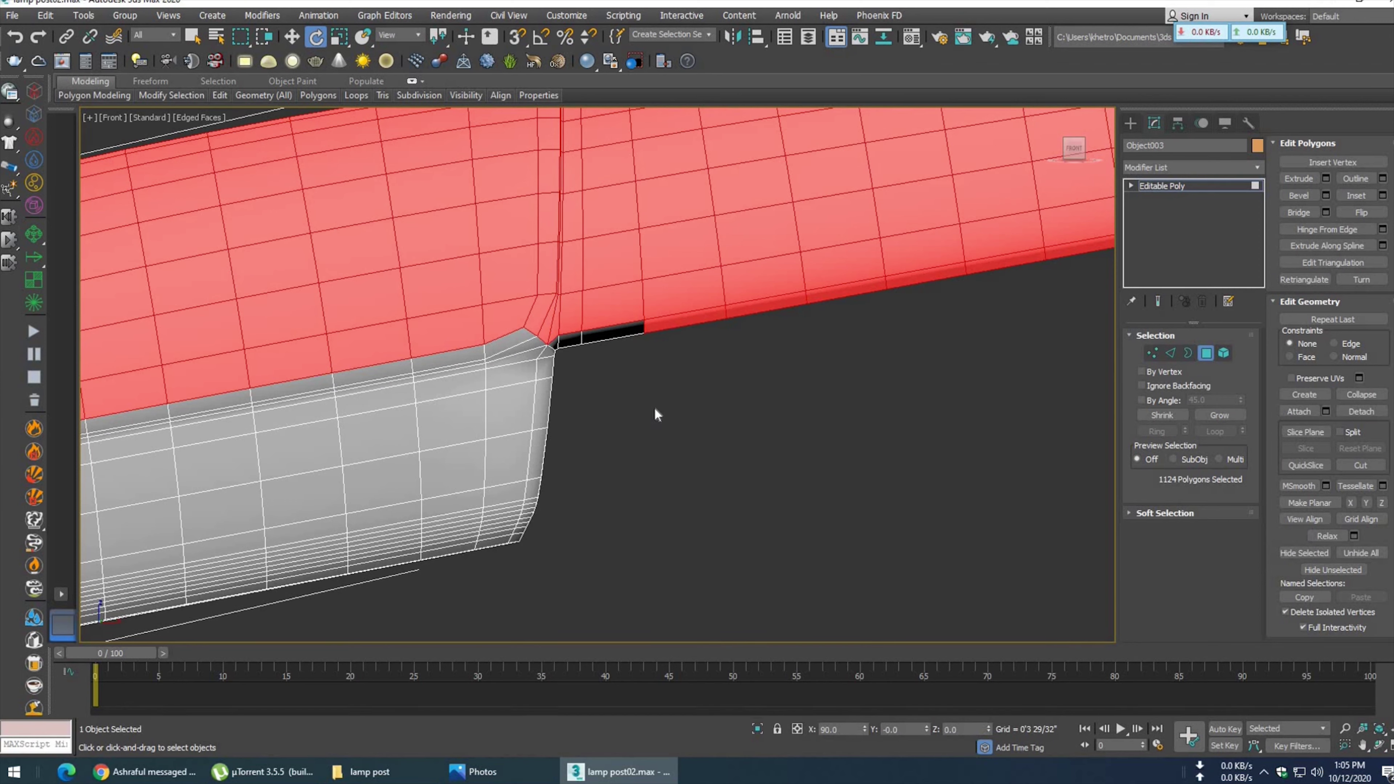
scroll(682, 422, down, 4)
middle_drag(246, 579, 501, 500)
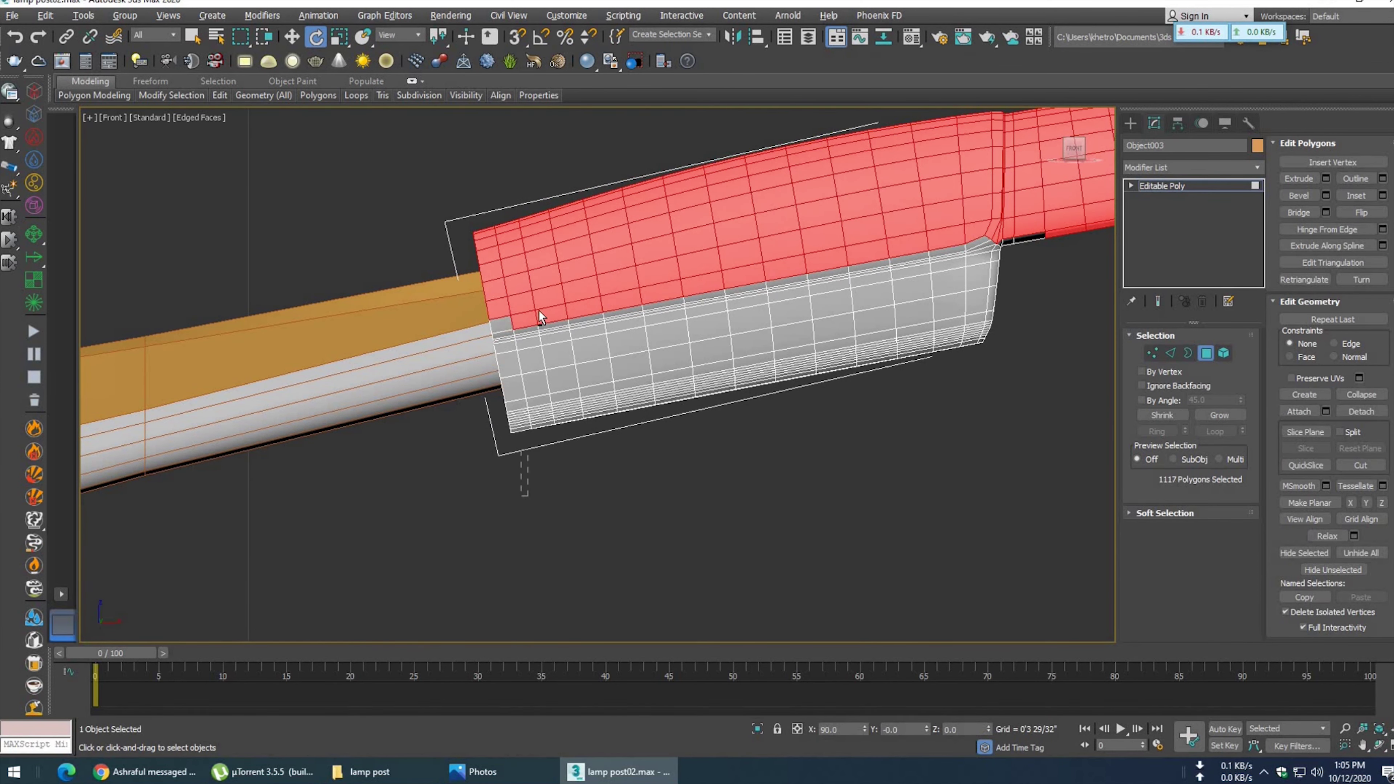
- Deselect a few more lamp-head faces, checking the model in wireframe and front view
alt+click(652, 315)
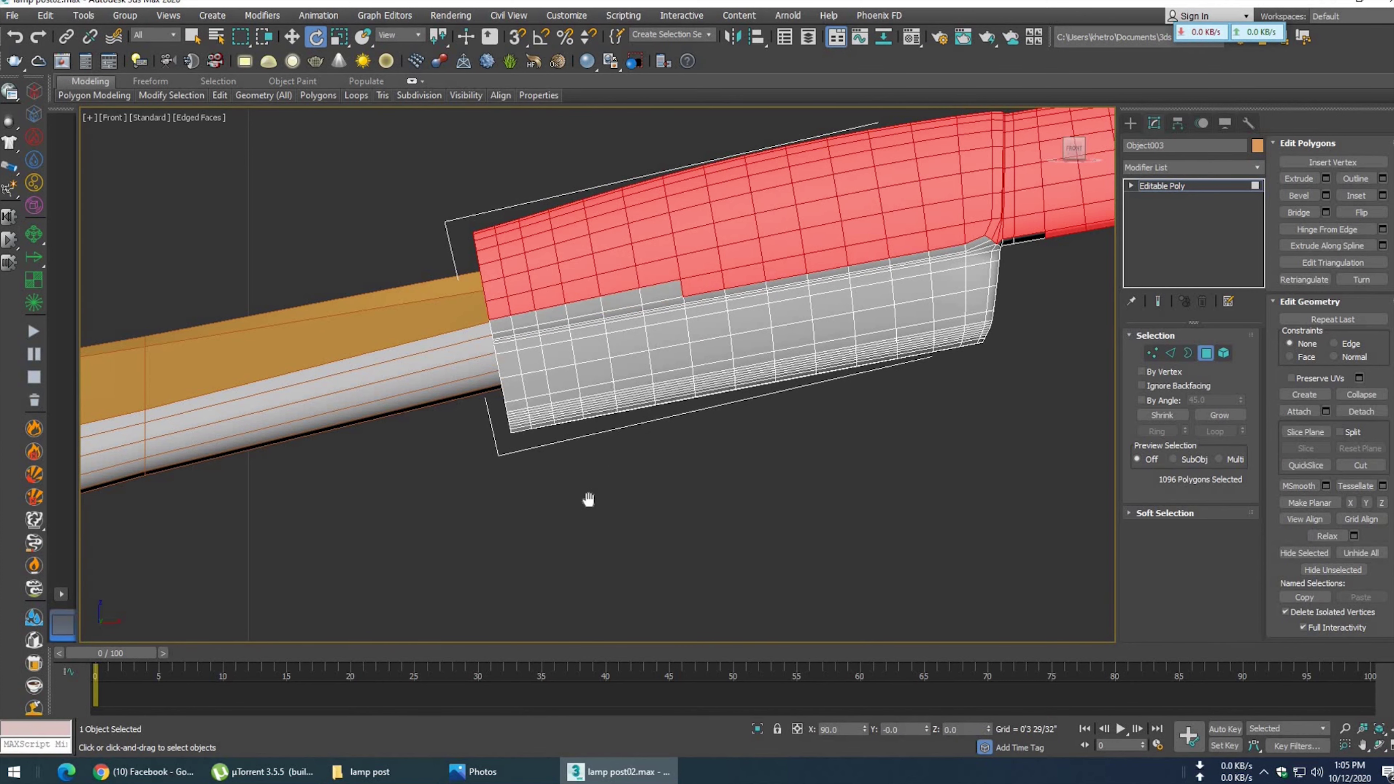
middle_drag(585, 498, 438, 577)
alt+click(585, 367)
middle_drag(648, 473, 553, 505)
key(F3)
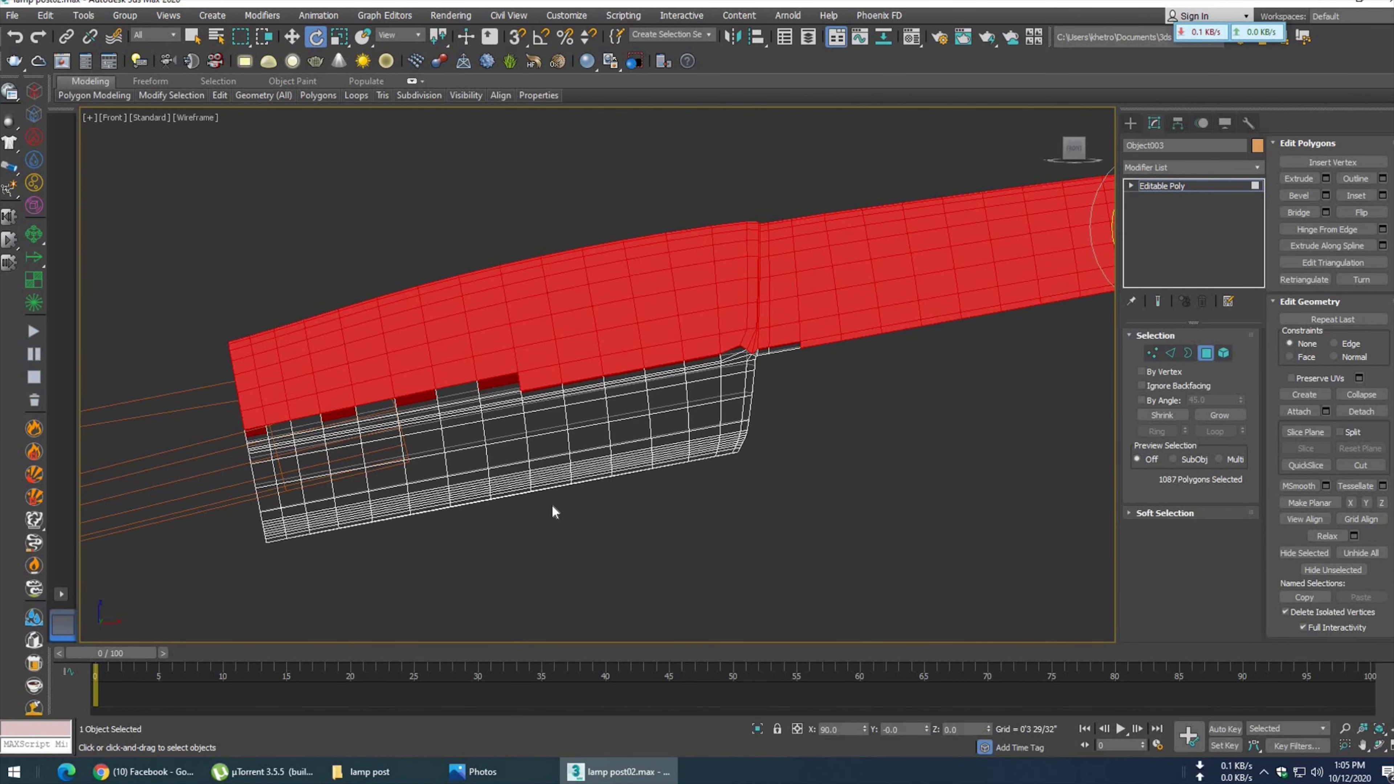
key(F3)
key(l)
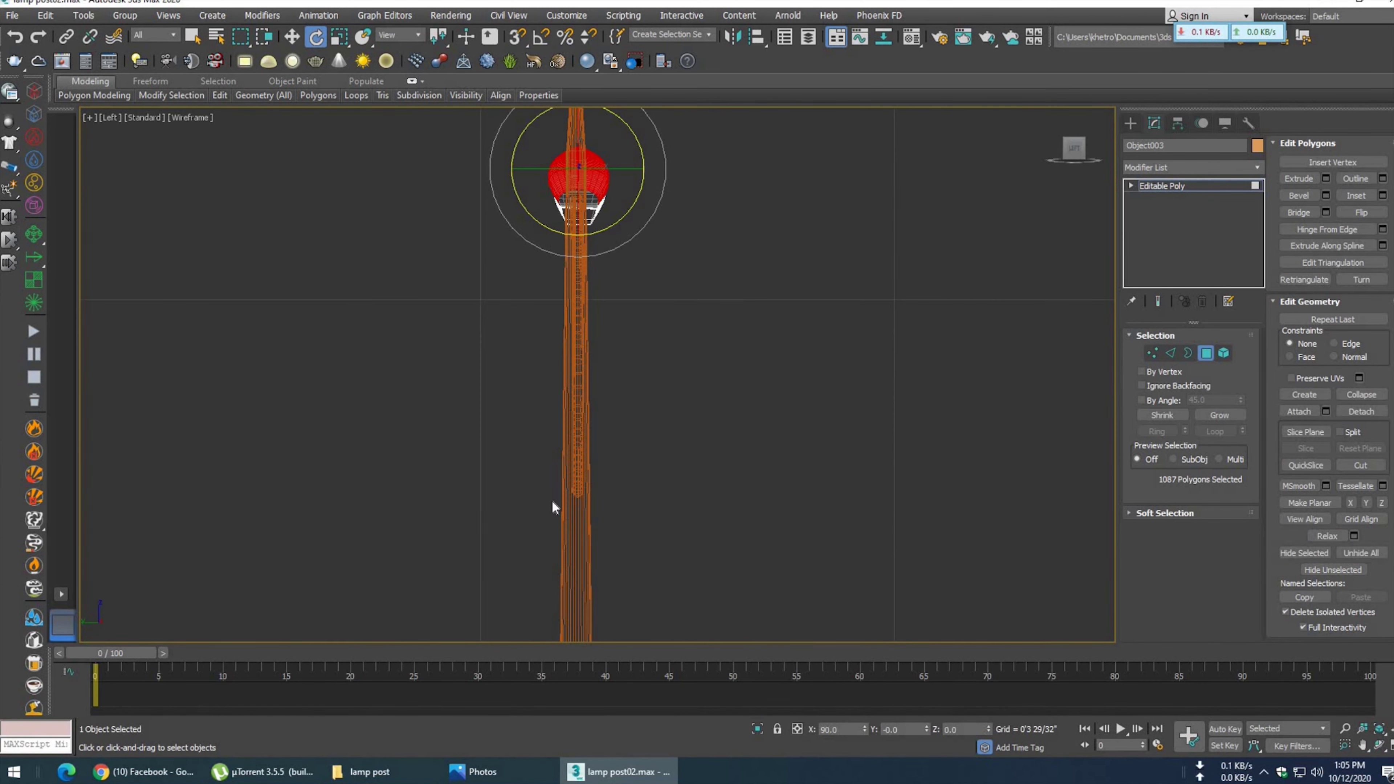
key(shift+z)
middle_drag(742, 491, 843, 458)
- Deselect the bottom face strip along the arm toward its tip
alt+drag(669, 349, 684, 351)
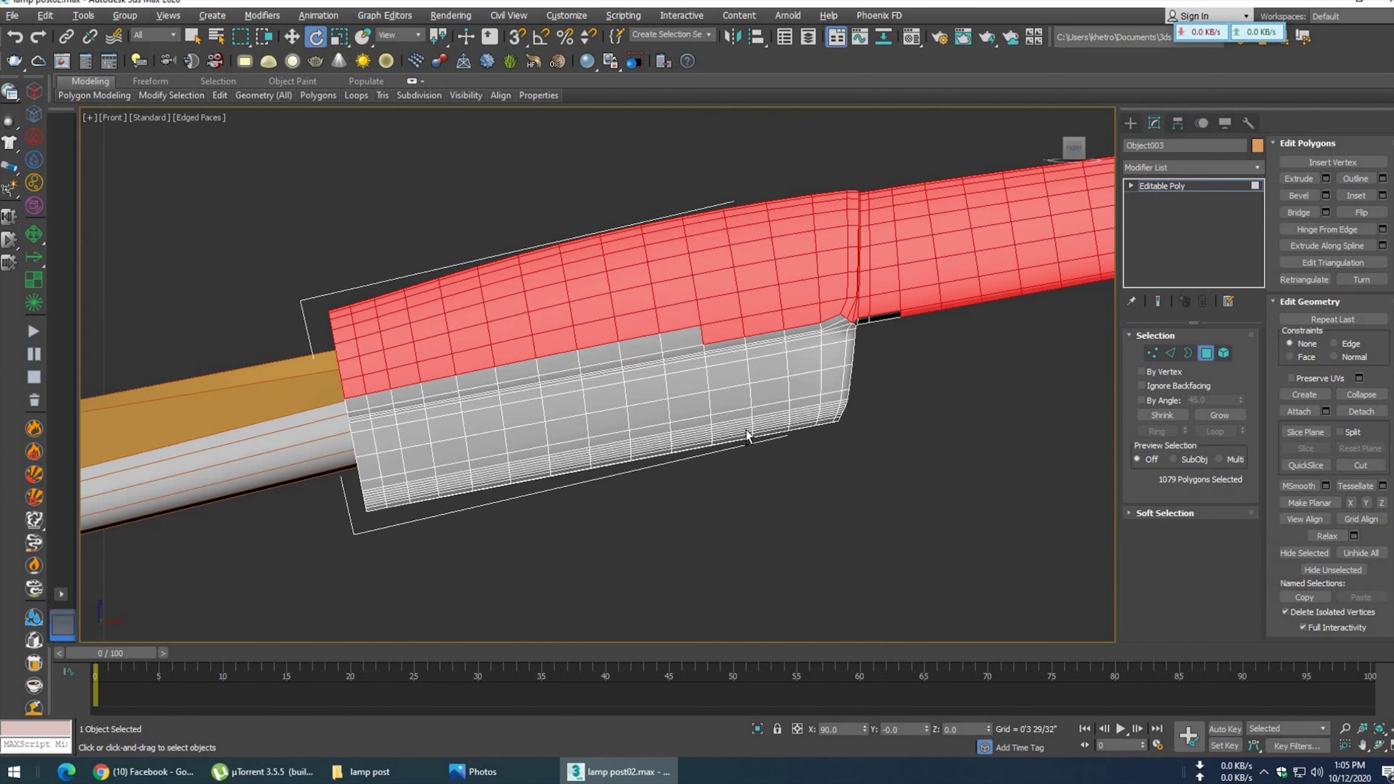
alt+drag(767, 339, 765, 333)
middle_drag(764, 333, 622, 385)
middle_drag(779, 374, 539, 424)
alt+drag(662, 398, 580, 434)
middle_drag(731, 388, 571, 413)
alt+drag(571, 413, 611, 452)
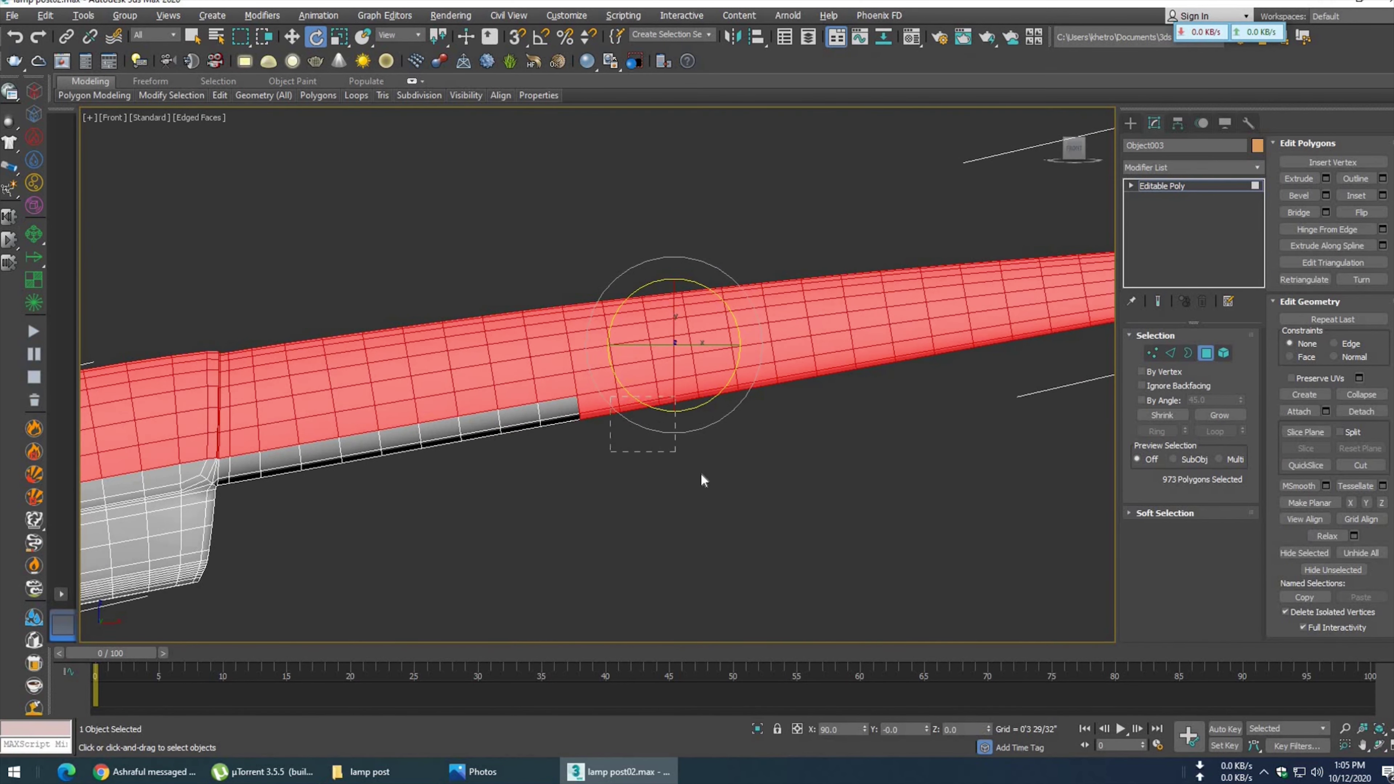
alt+drag(700, 479, 701, 479)
middle_drag(701, 480, 541, 466)
alt+drag(648, 500, 649, 501)
middle_drag(649, 501, 545, 473)
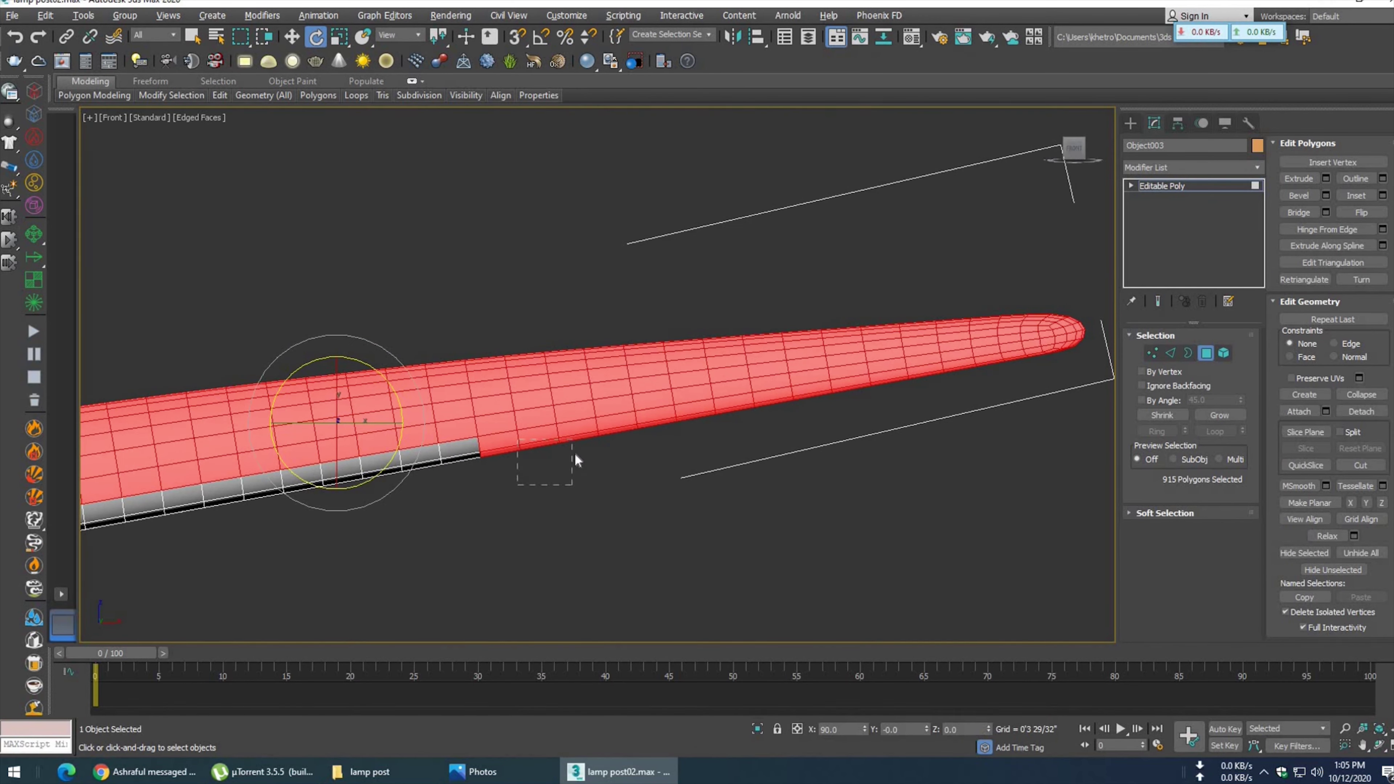
alt+drag(576, 461, 577, 461)
middle_drag(577, 461, 433, 486)
alt+drag(567, 436, 492, 467)
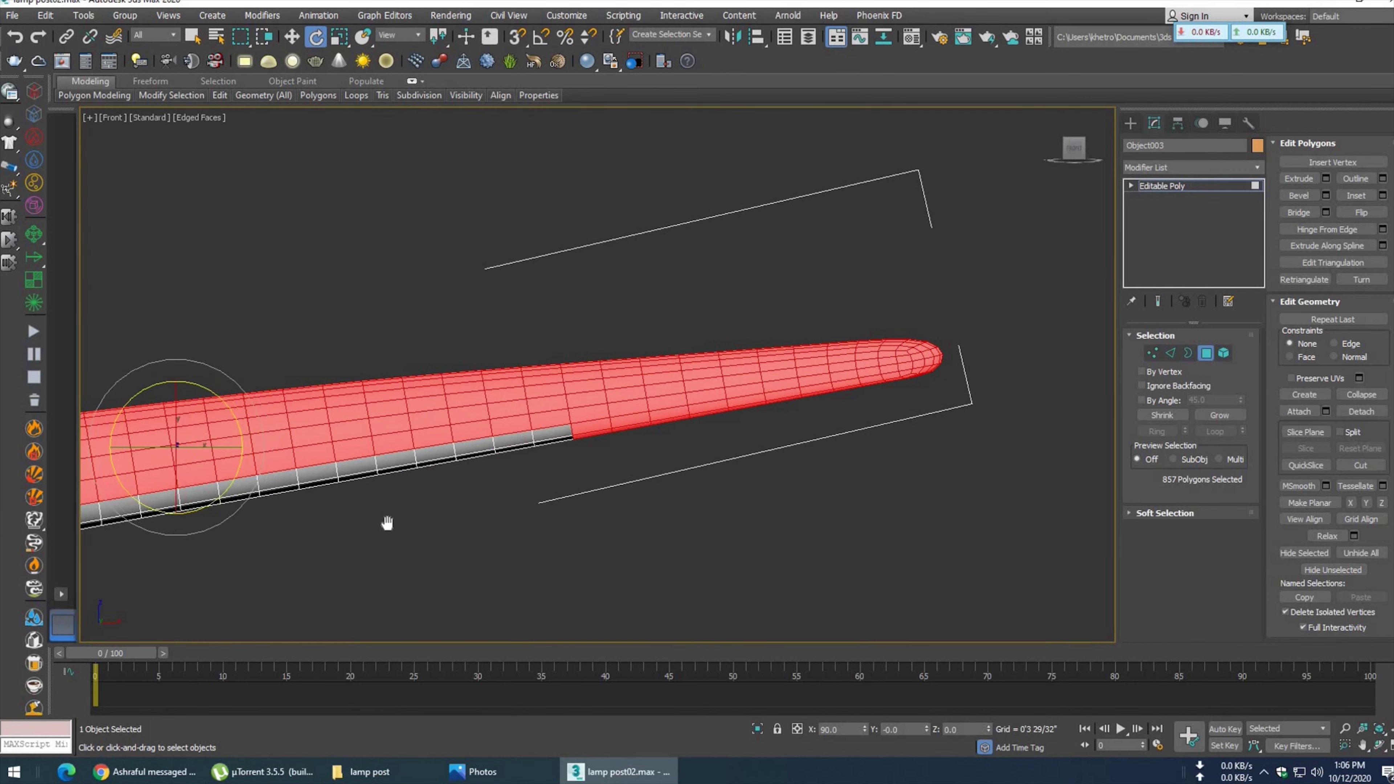
- Deselect the underside strip near the tip, leaving 797 faces selected, after checking the reference photo
middle_drag(387, 523, 400, 487)
scroll(400, 488, up, 2)
alt+drag(481, 471, 483, 477)
click(490, 774)
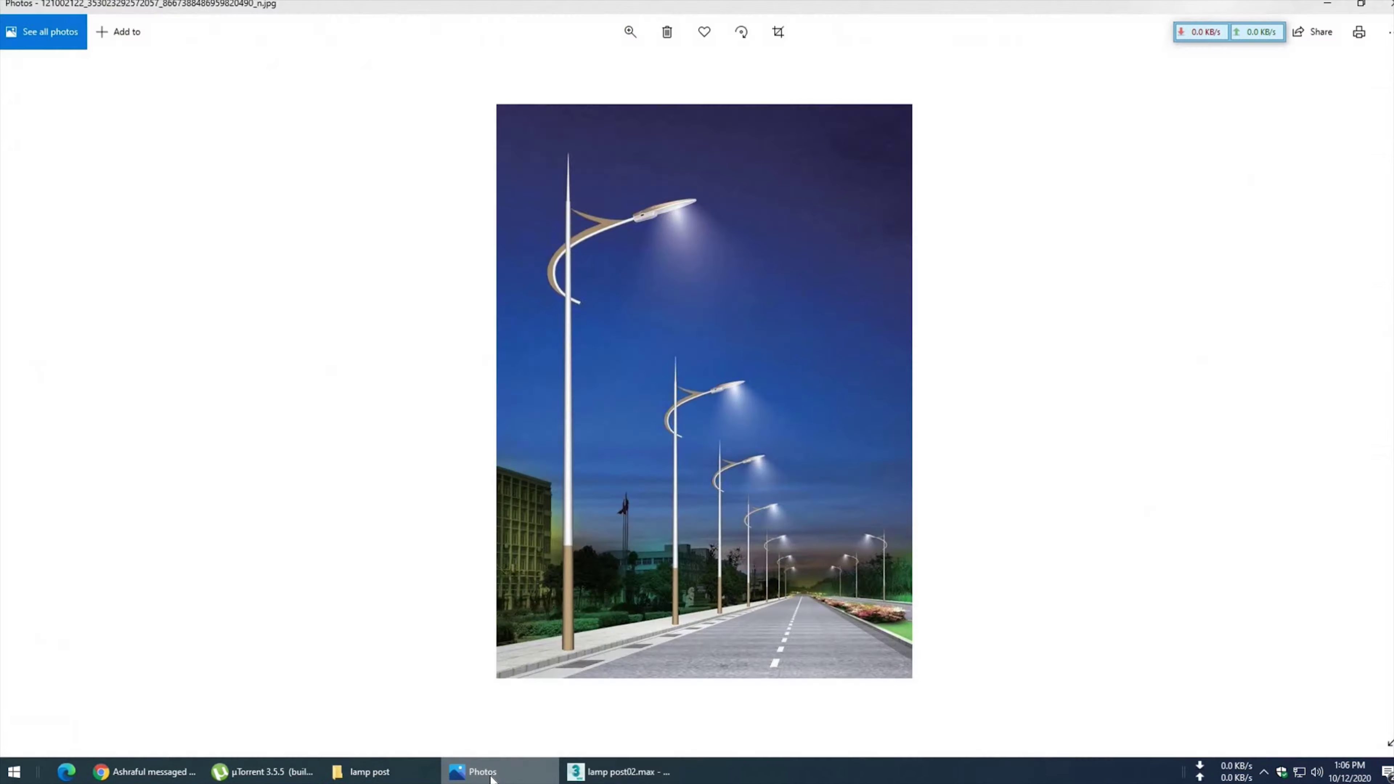
click(491, 774)
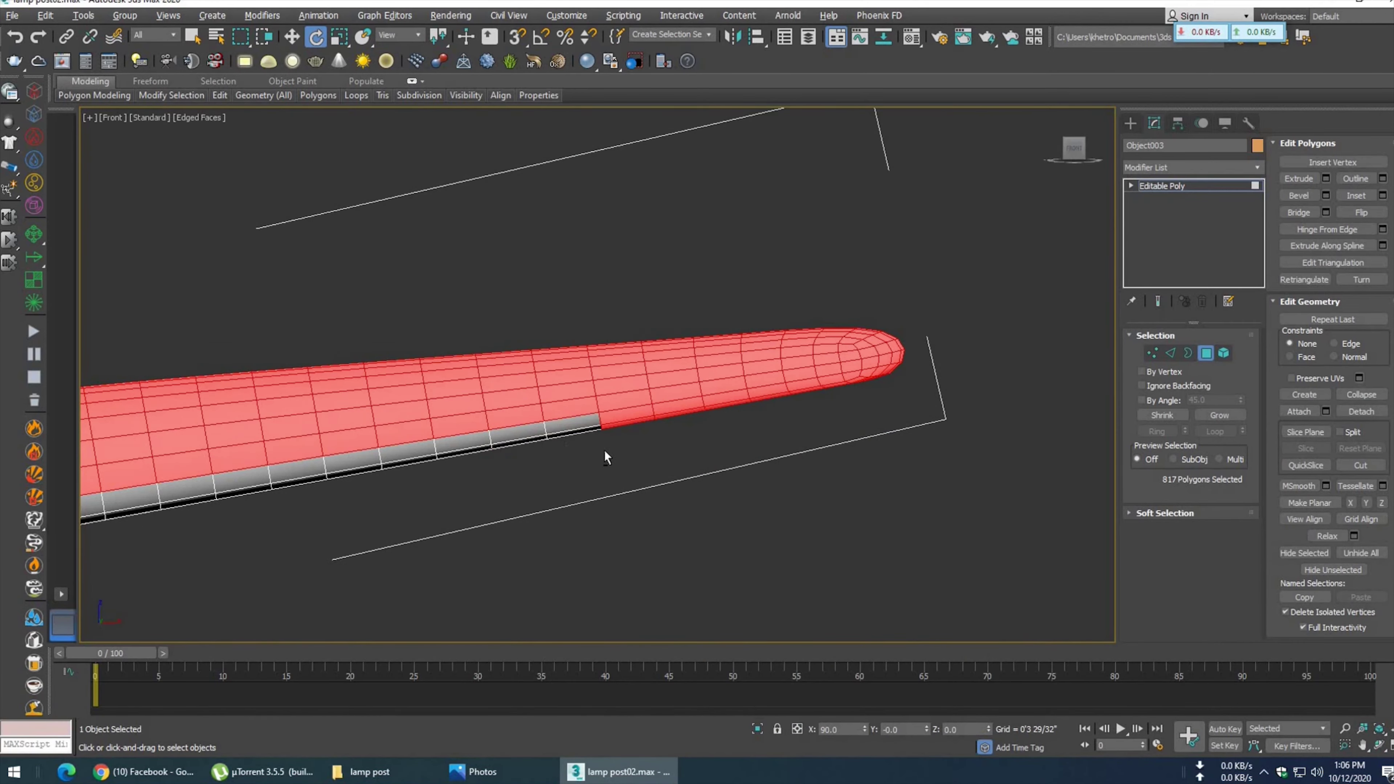
alt+drag(592, 423, 693, 464)
middle_drag(693, 465, 556, 464)
- Deselect the last underside faces near the arm's tip
scroll(557, 464, up, 2)
alt+click(595, 437)
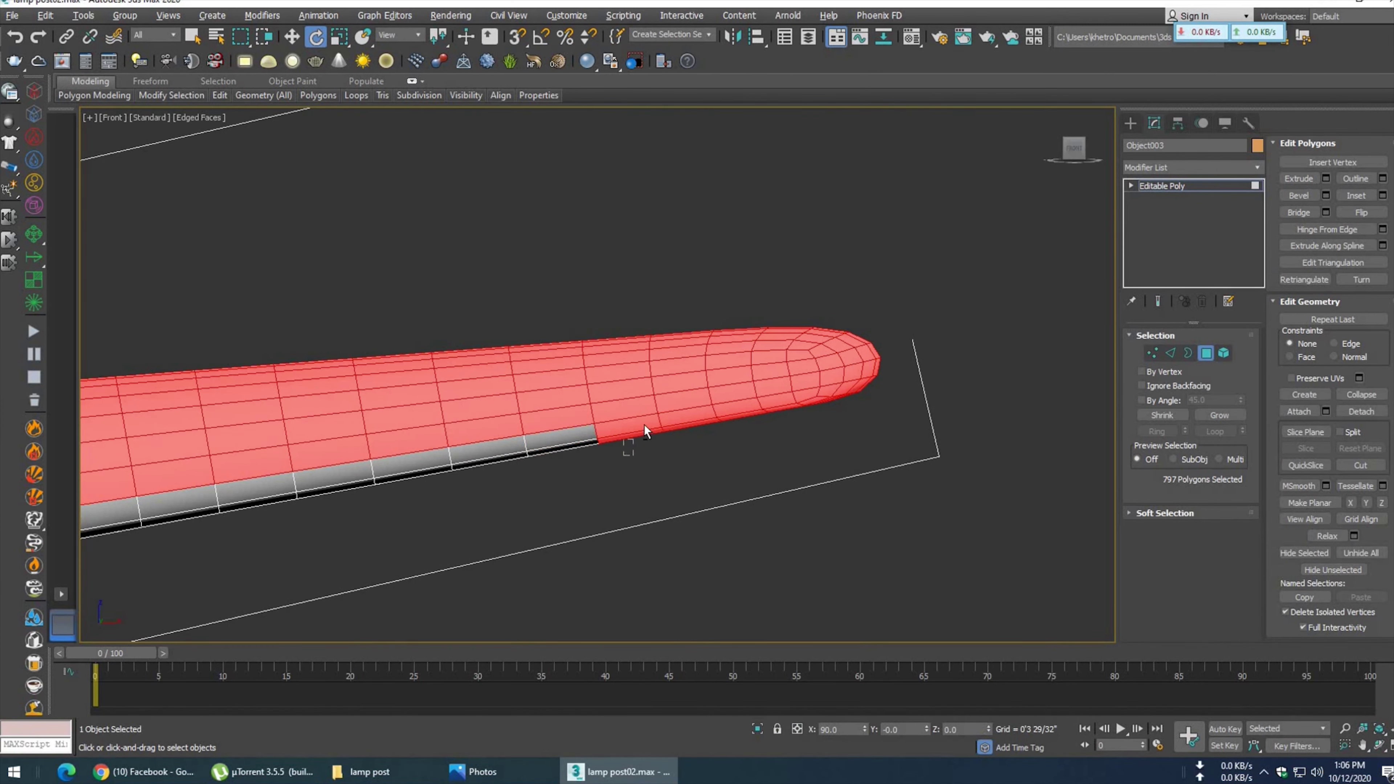
alt+drag(770, 412, 767, 431)
mouse_move(768, 431)
middle_down()
mouse_move(669, 478)
mouse_move(696, 434)
middle_up()
alt+click(707, 430)
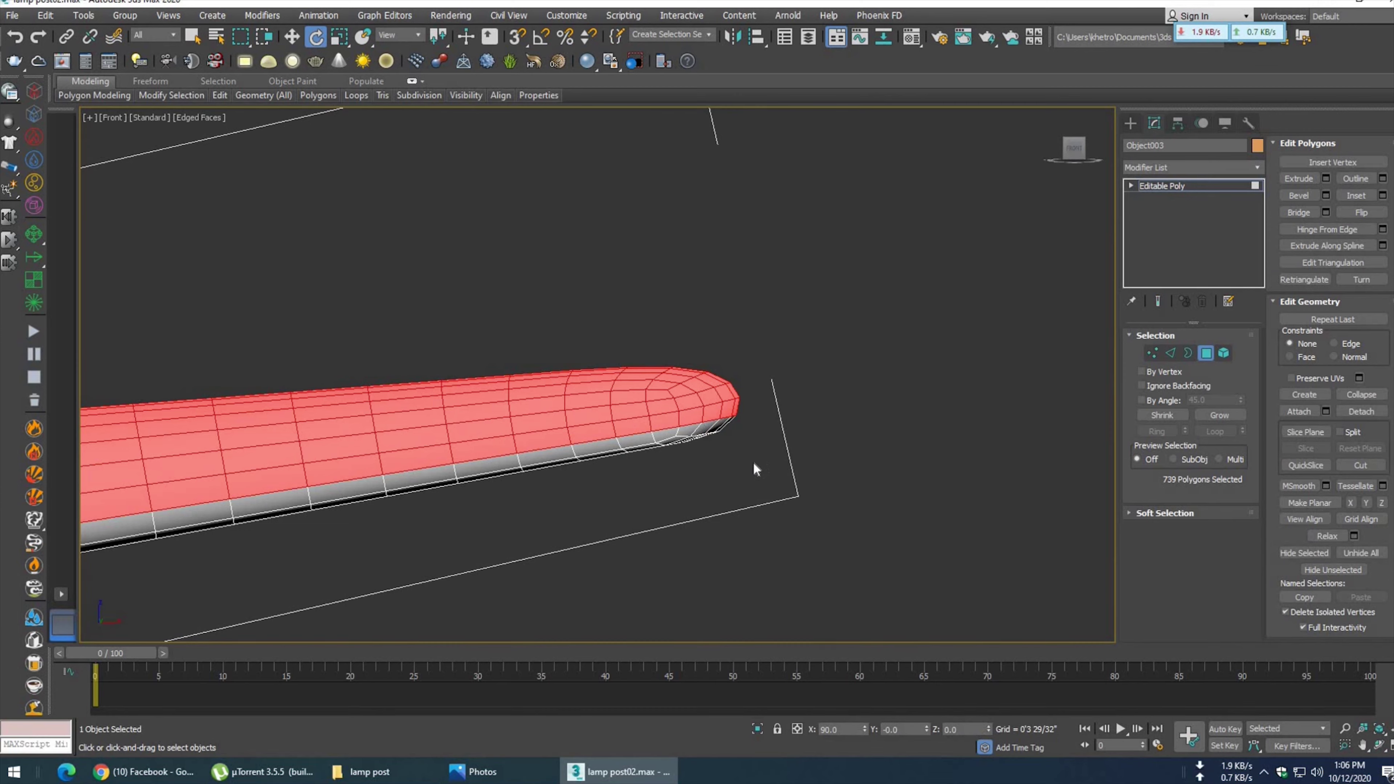
scroll(752, 462, down, 3)
mouse_move(563, 504)
middle_down()
mouse_move(849, 437)
mouse_move(691, 420)
mouse_move(781, 459)
mouse_move(744, 394)
mouse_move(772, 389)
mouse_move(599, 351)
middle_up()
scroll(781, 455, up, 2)
scroll(744, 394, down, 3)
scroll(537, 281, up, 3)
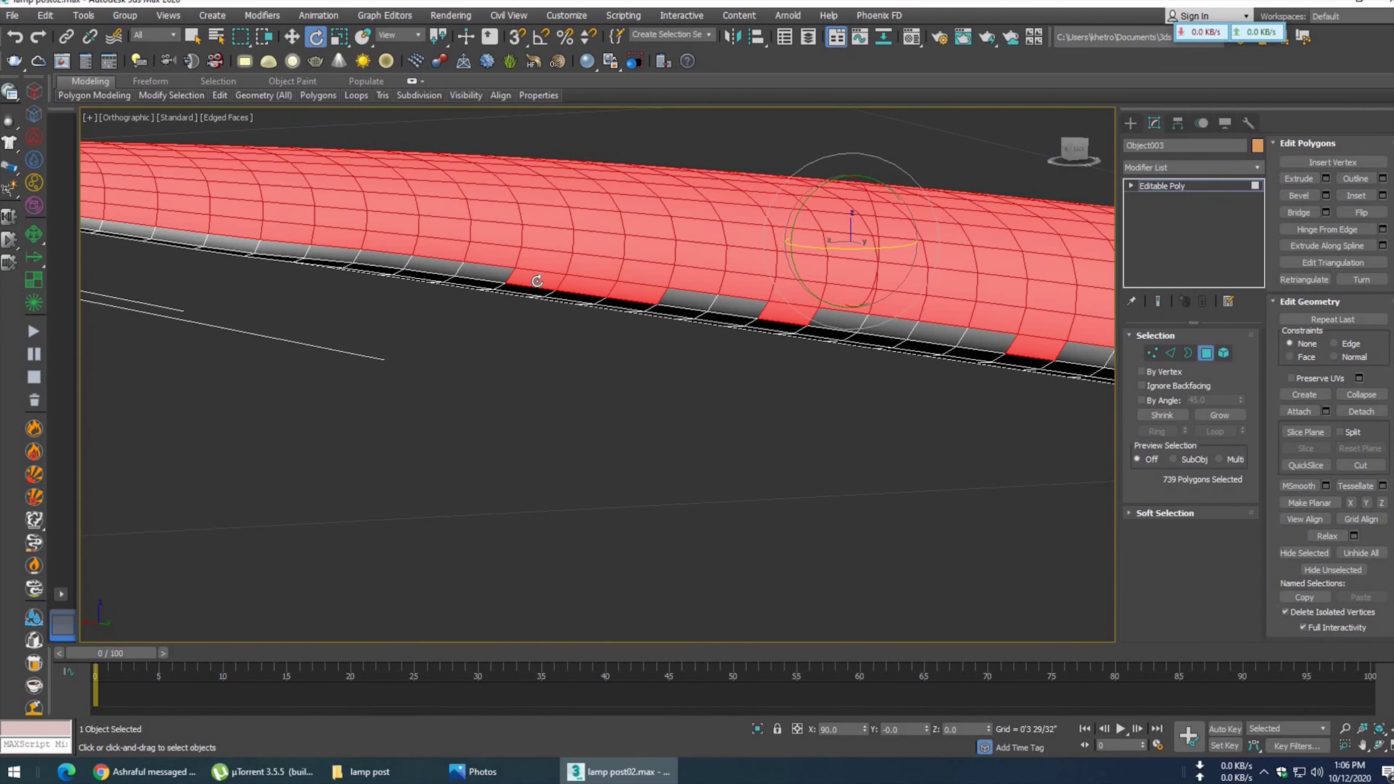
- Deselect the remaining bottom-row faces along the lower edge up to the lamp-body joint
alt+click(538, 280)
alt+click(584, 293)
alt+click(640, 299)
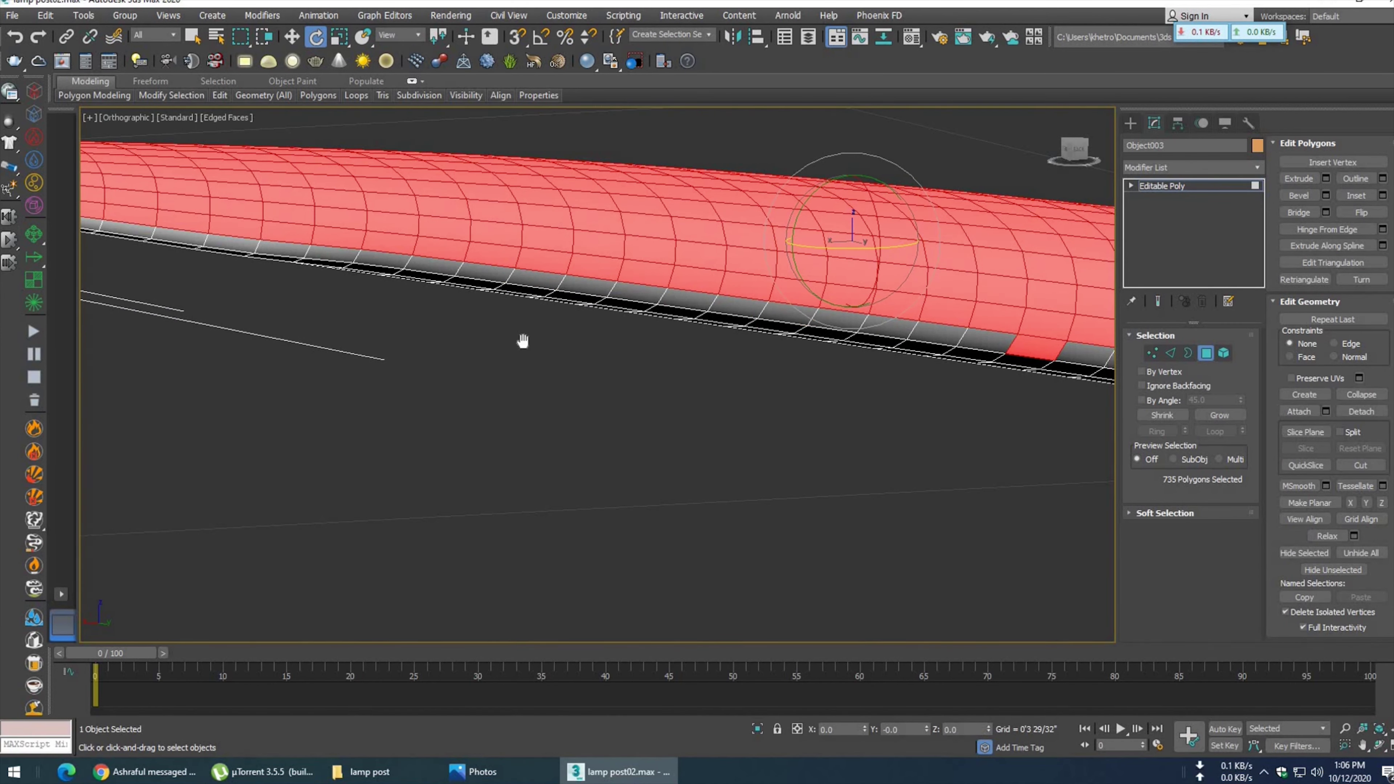
middle_drag(523, 341, 165, 324)
alt+click(730, 355)
alt+click(824, 370)
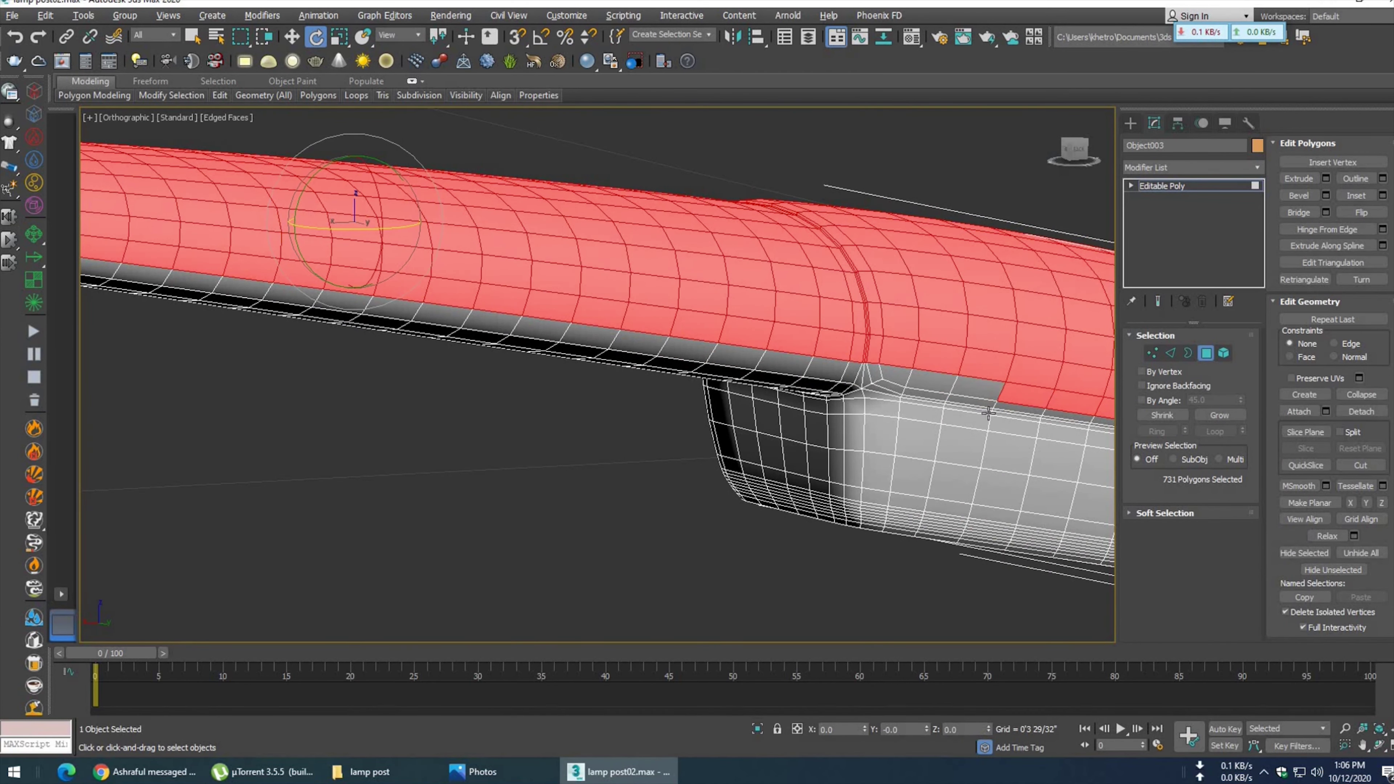
alt+click(1025, 404)
middle_drag(1025, 404, 521, 357)
alt+click(599, 357)
alt+click(675, 369)
alt+click(790, 384)
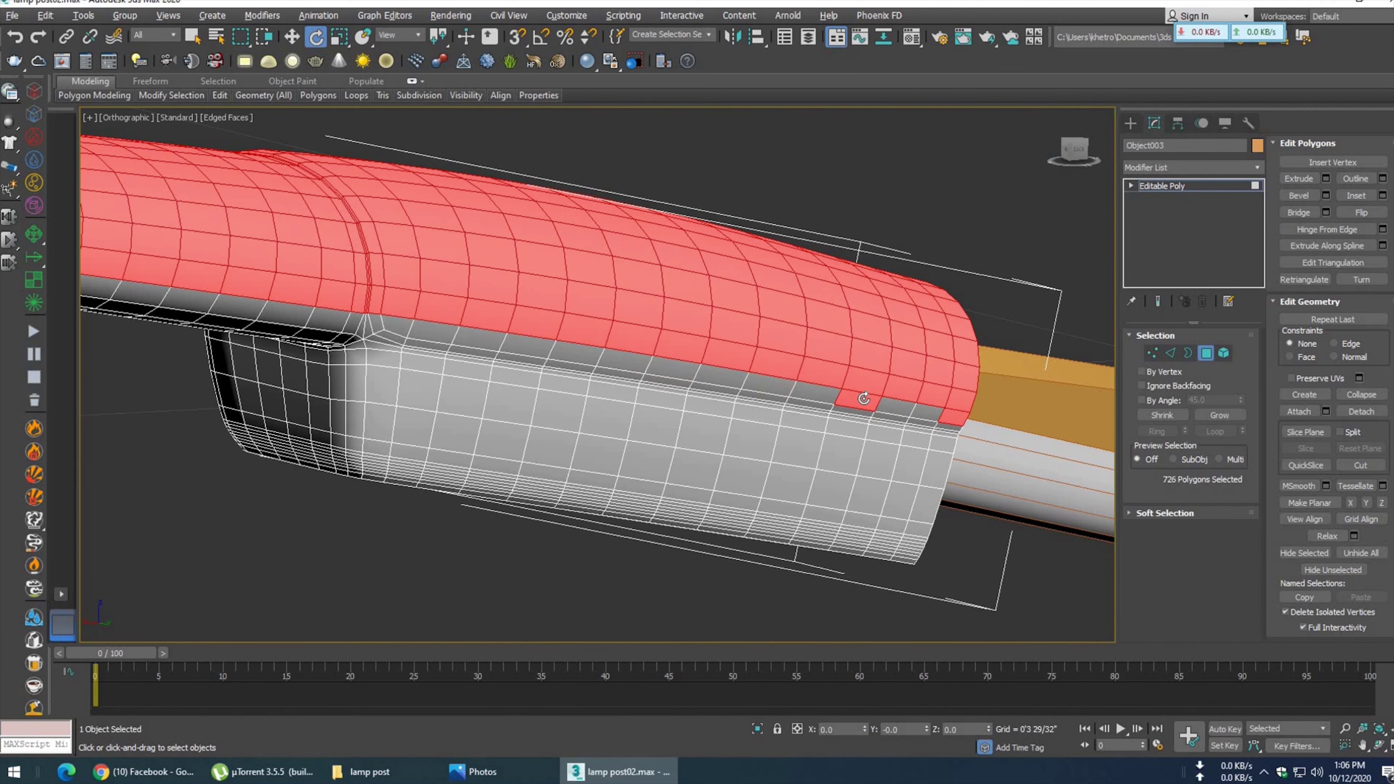
alt+click(955, 419)
scroll(955, 419, down, 3)
middle_drag(748, 439, 805, 441)
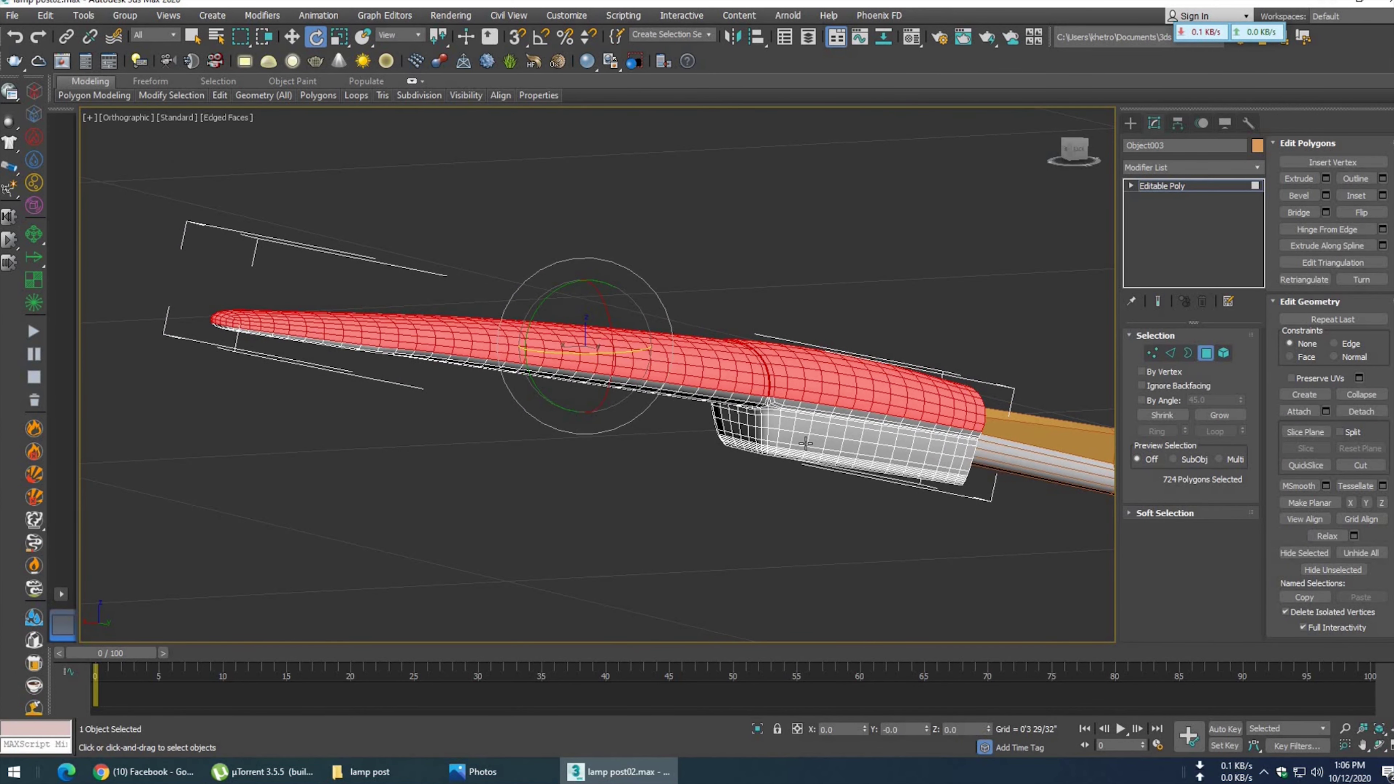
- Apply the gold material to the 724 selected upper faces, then hide the edge overlay
key(m)
click(597, 254)
key(m)
scroll(782, 431, down, 5)
key(F4)
key(ctrl+d)
mouse_move(916, 470)
alt+middle_down()
mouse_move(824, 358)
mouse_move(790, 290)
mouse_move(834, 339)
alt+middle_up()
scroll(818, 360, up, 3)
scroll(834, 340, down, 2)
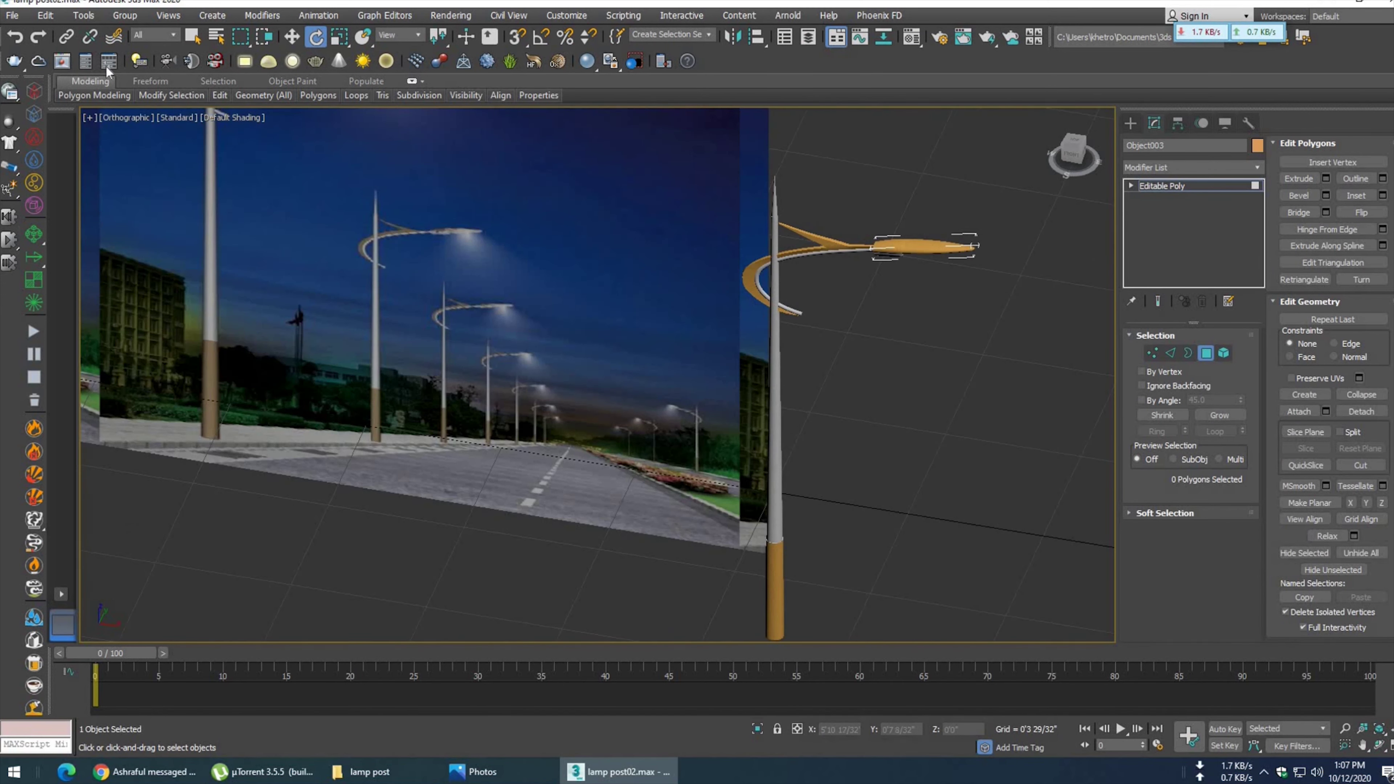
- Save the scene as lamp post03.max, choosing Leave corruption
click(15, 20)
click(25, 144)
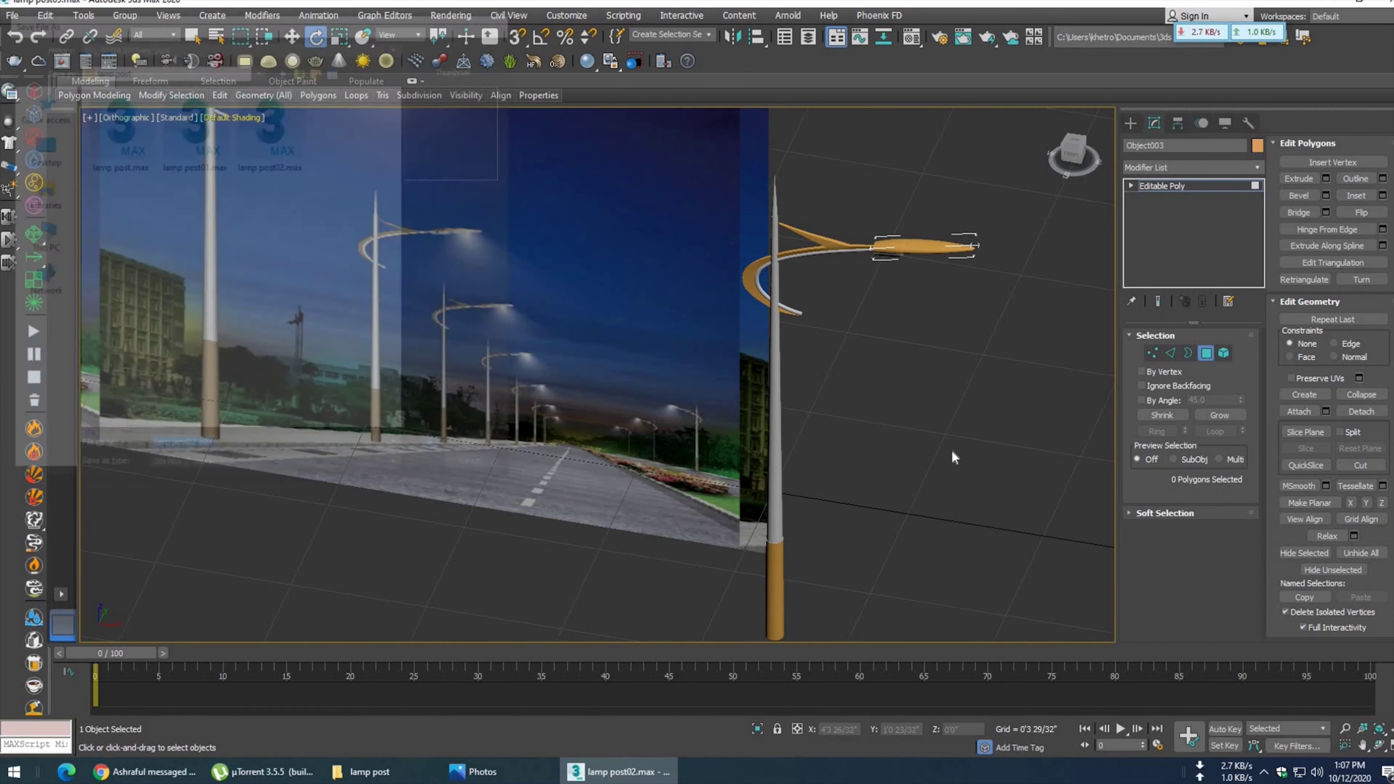
click(855, 425)
click(865, 440)
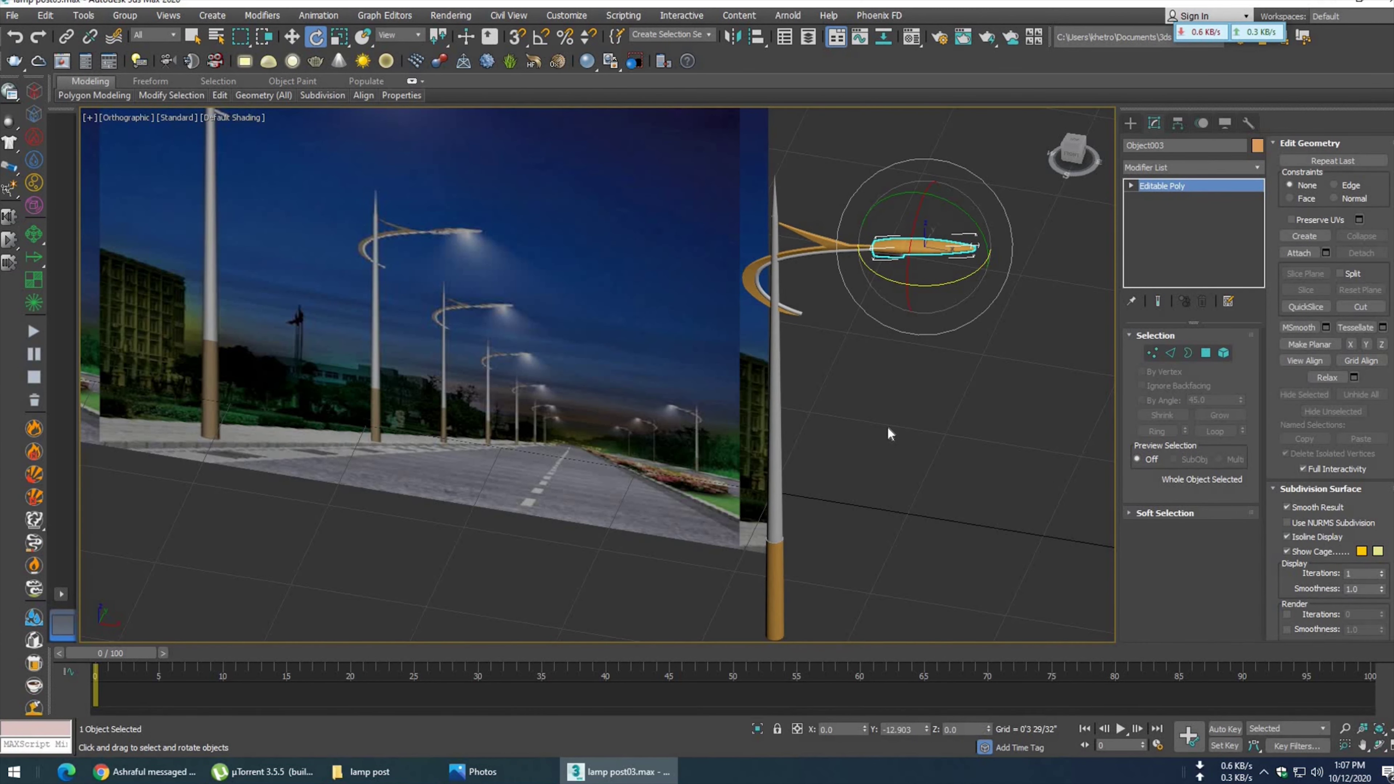
- Raise the pole's top vertices slightly higher in the front view
key(f)
scroll(635, 277, down, 3)
scroll(635, 277, down, 3)
key(1)
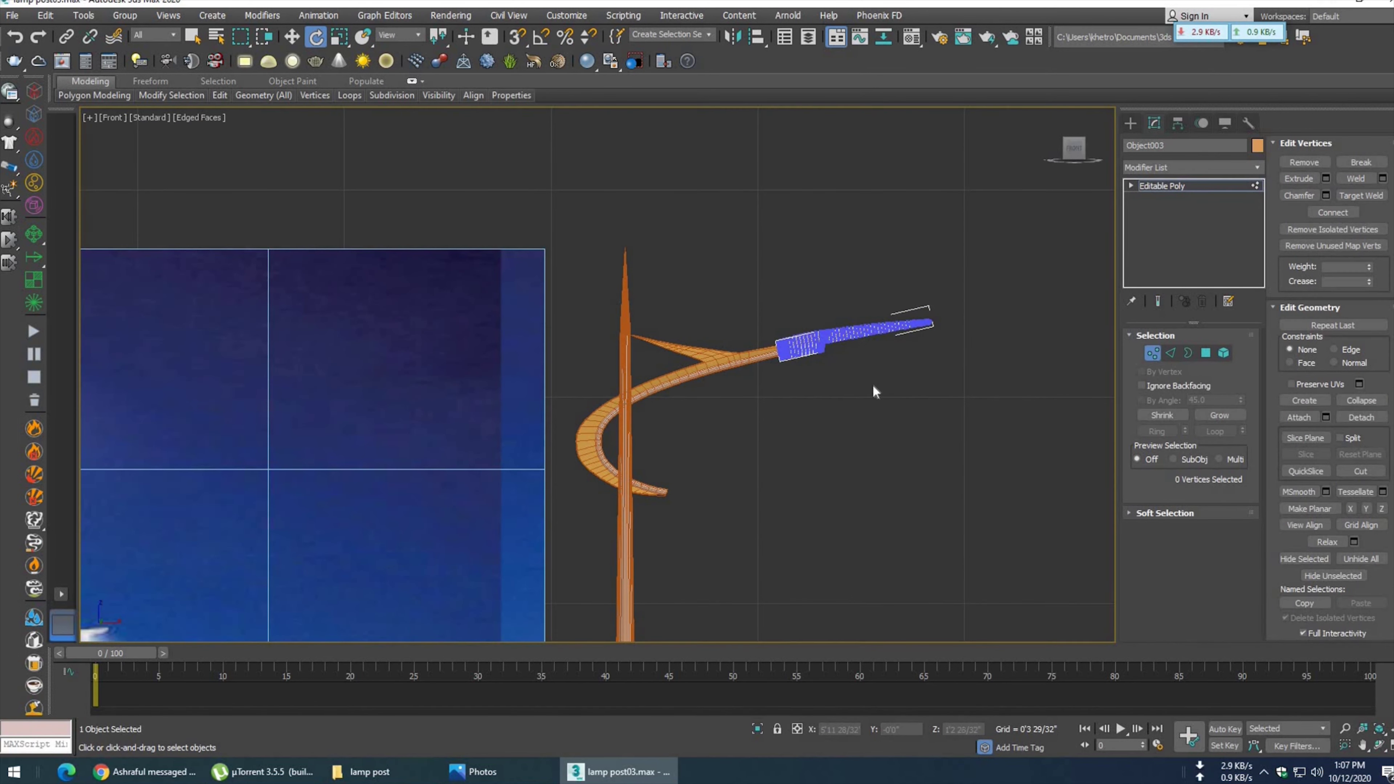
key(1)
key(Page_Up)
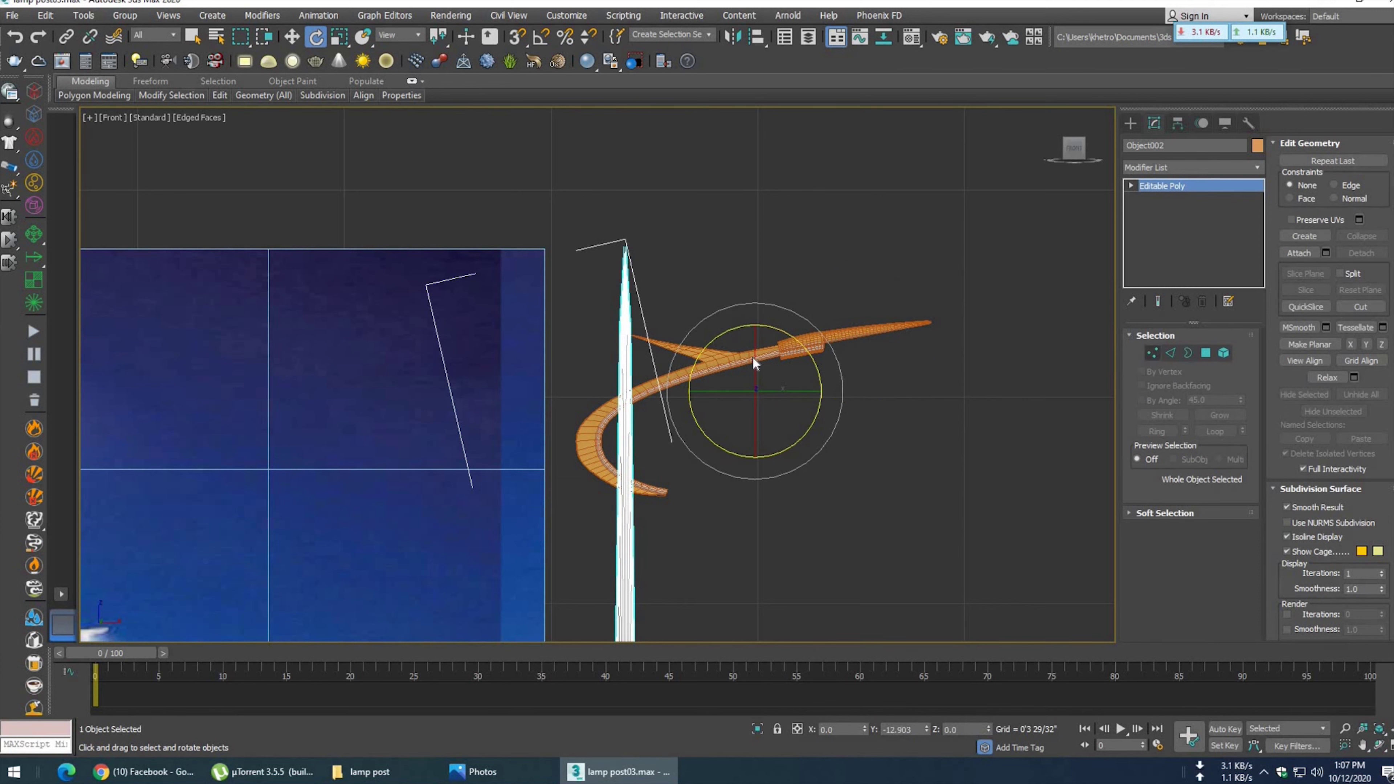
key(1)
key(w)
drag(619, 159, 619, 144)
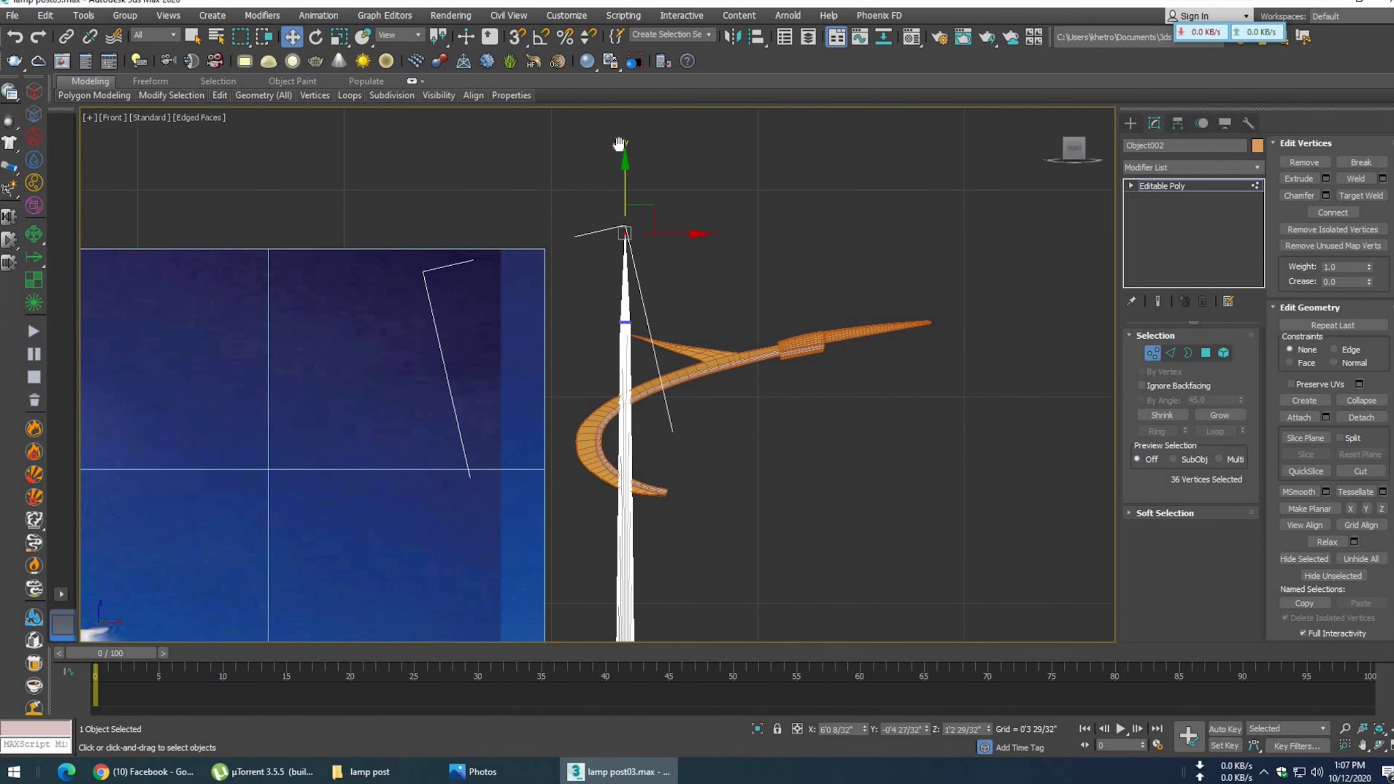
- Attach the gold arm to the pole, return to object level and deselect everything
scroll(670, 306, down, 3)
scroll(669, 305, down, 2)
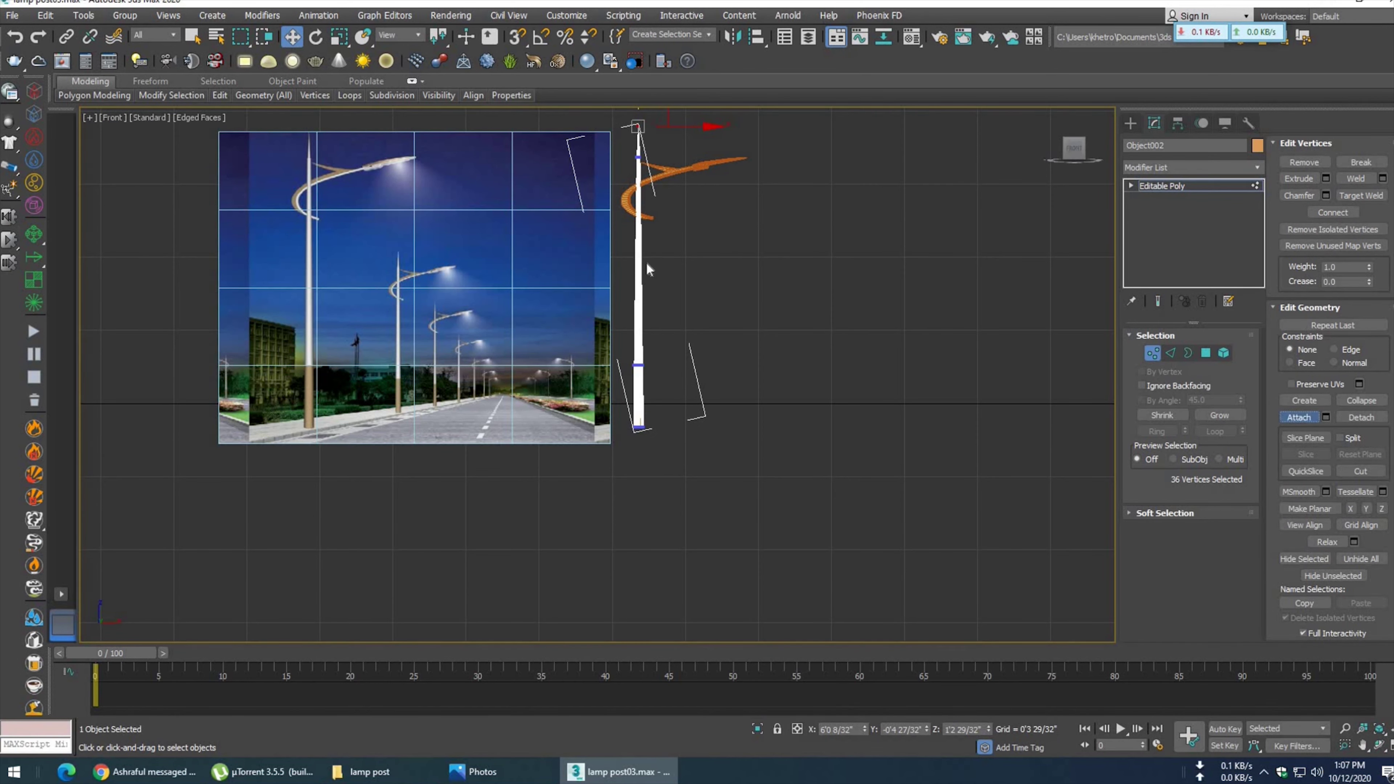
click(684, 167)
click(788, 369)
right_click(787, 372)
click(675, 335)
click(755, 287)
key(F4)
- Frame the lamp head in perspective and select the gold-trimmed arm, Object002
key(r)
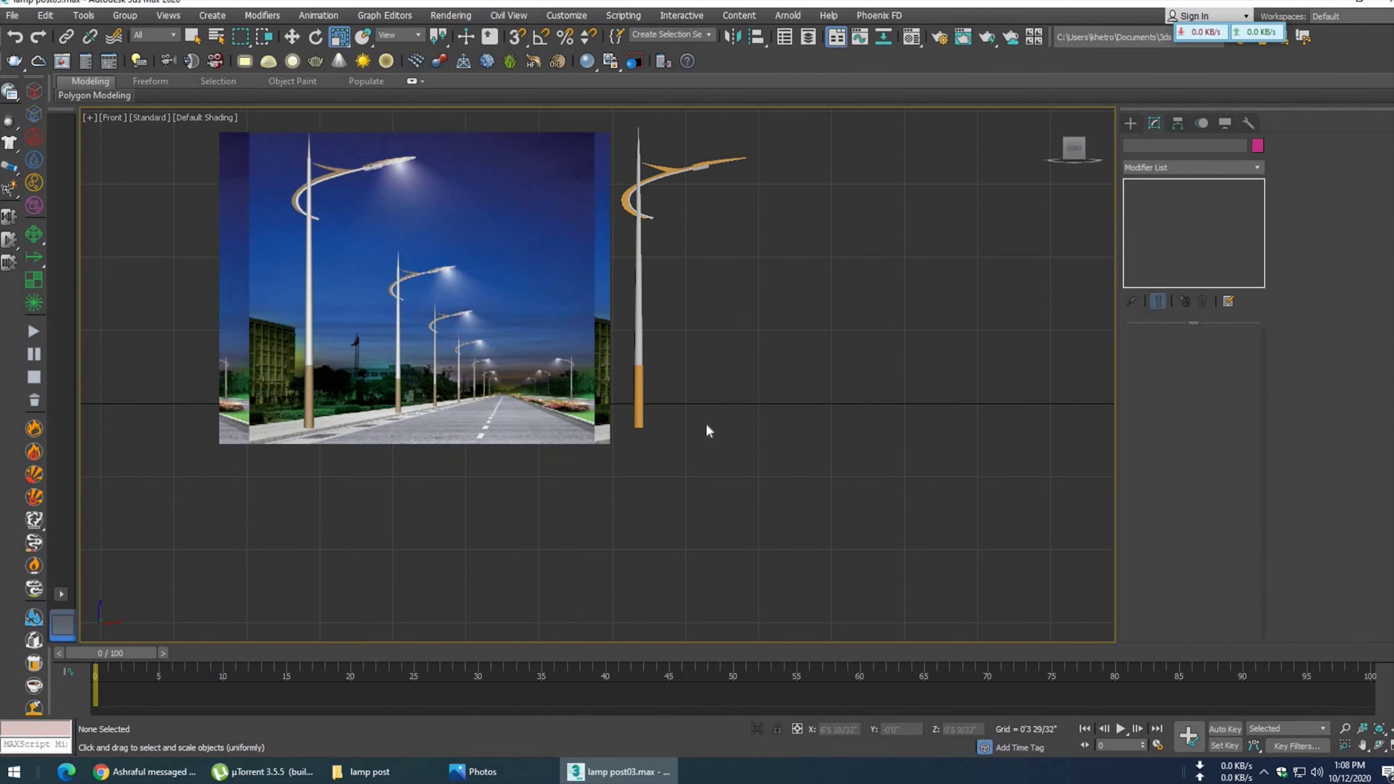
scroll(707, 431, up, 3)
scroll(747, 383, up, 3)
middle_drag(928, 361, 619, 350)
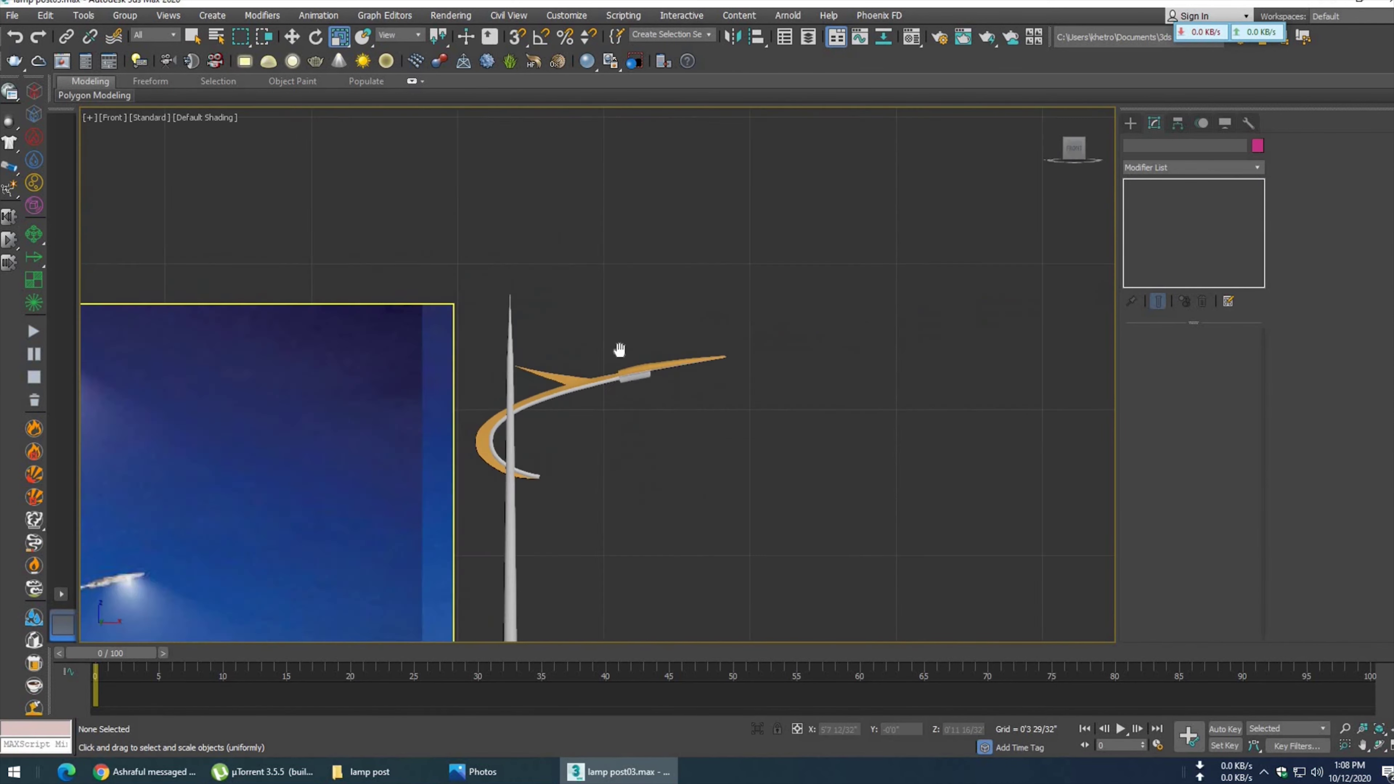
scroll(619, 350, down, 2)
scroll(693, 387, up, 2)
middle_drag(693, 387, 633, 420)
scroll(632, 420, up, 2)
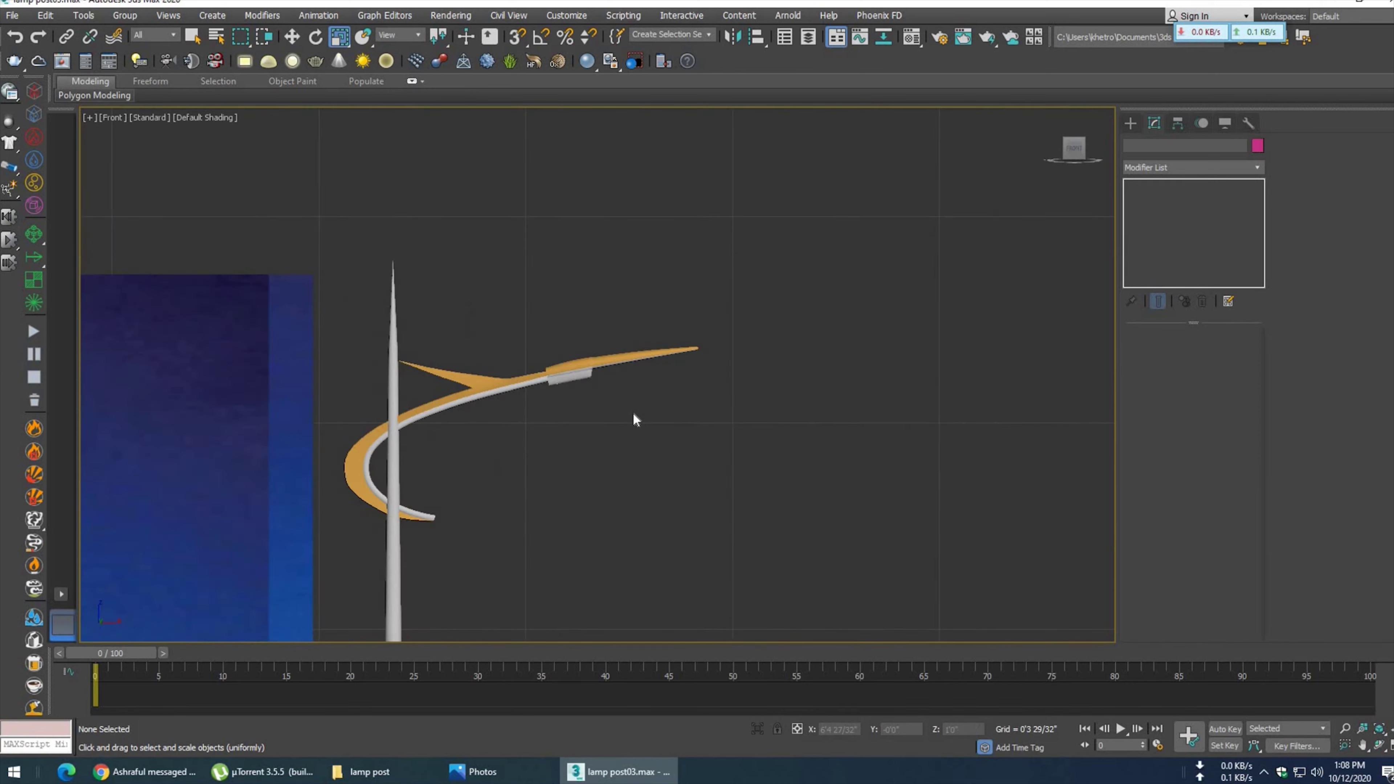
key(p)
mouse_move(746, 386)
alt+middle_down()
mouse_move(663, 382)
mouse_move(682, 425)
mouse_move(868, 424)
mouse_move(961, 402)
mouse_move(865, 390)
mouse_move(746, 302)
mouse_move(736, 397)
mouse_move(739, 371)
alt+middle_up()
scroll(740, 371, up, 5)
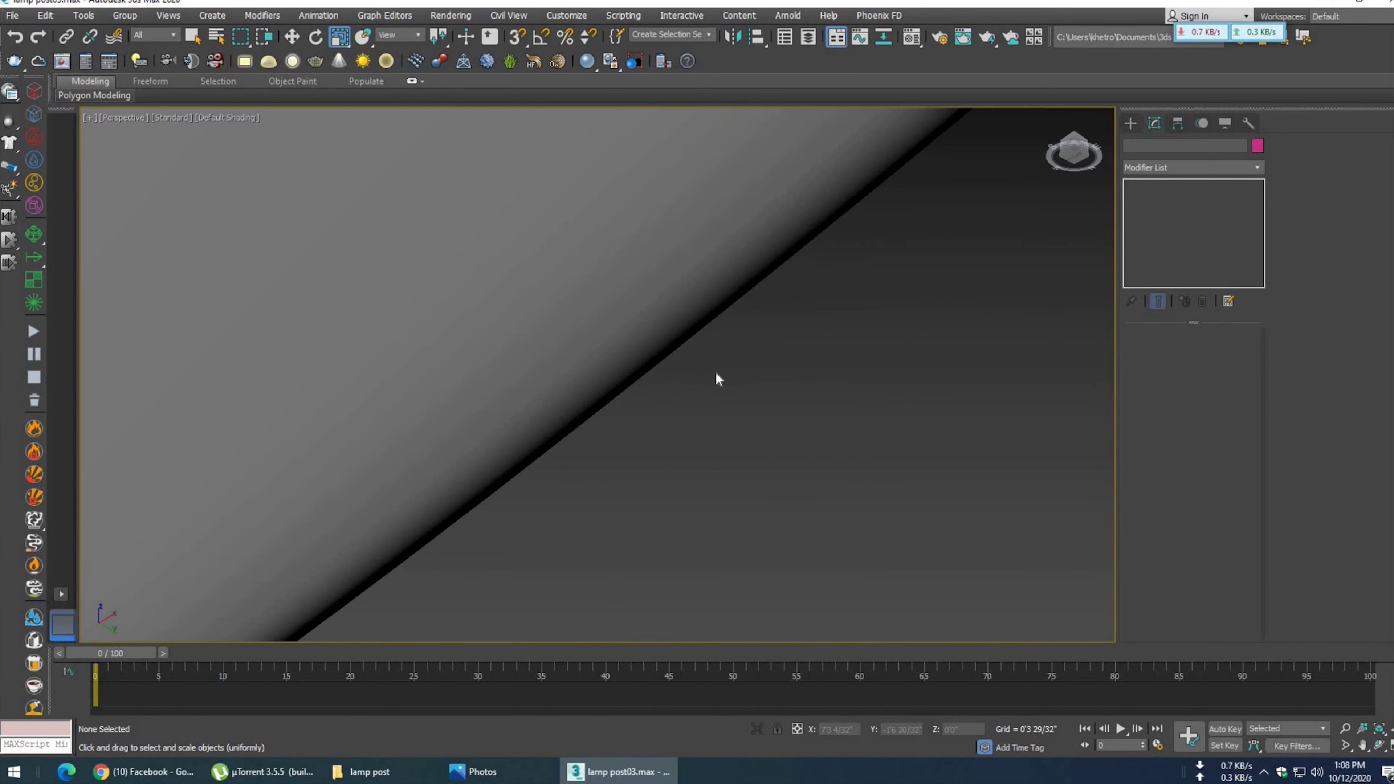
scroll(715, 372, down, 2)
click(704, 345)
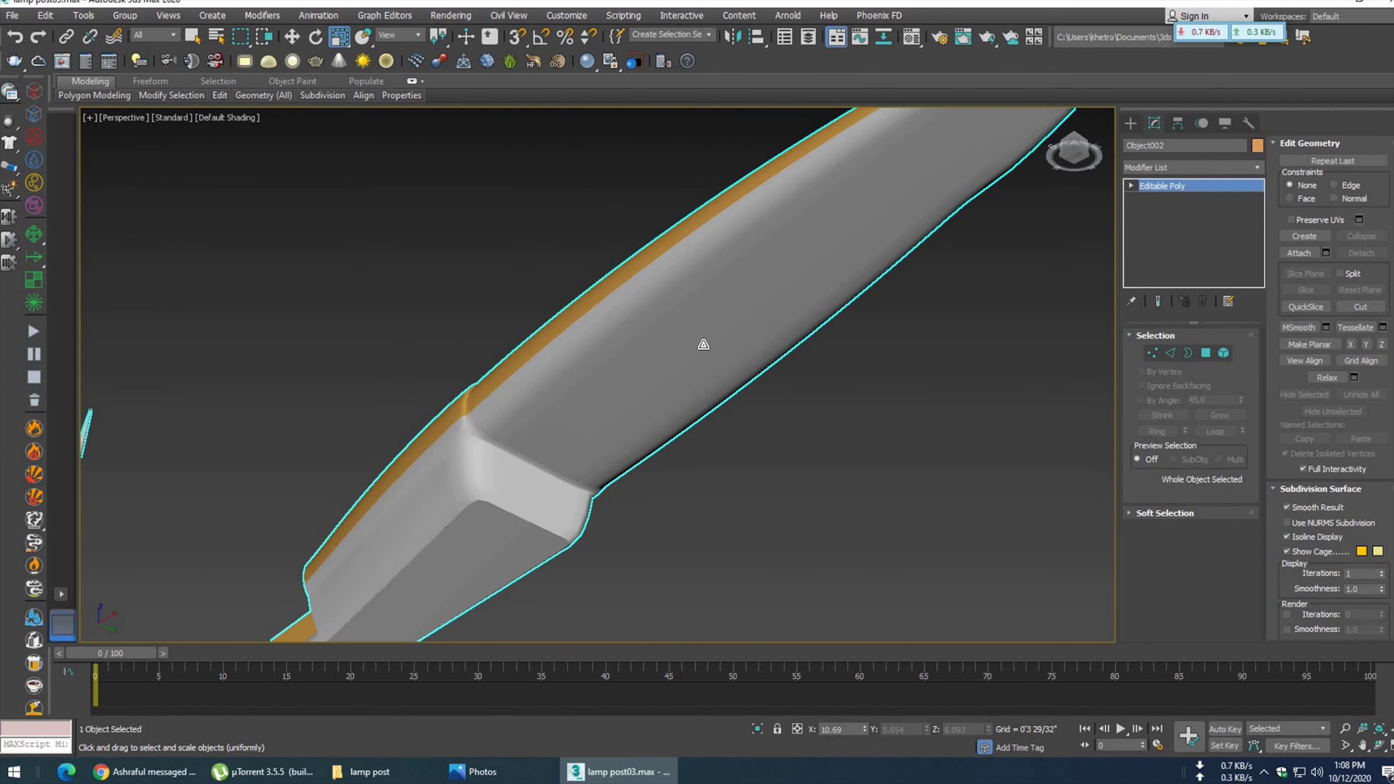
- Enter Polygon mode on the lamp head, pick a face near the tip and show edges
scroll(697, 357, down, 4)
key(4)
click(760, 297)
scroll(733, 409, up, 3)
middle_drag(693, 395, 711, 473)
key(F4)
scroll(637, 409, up, 4)
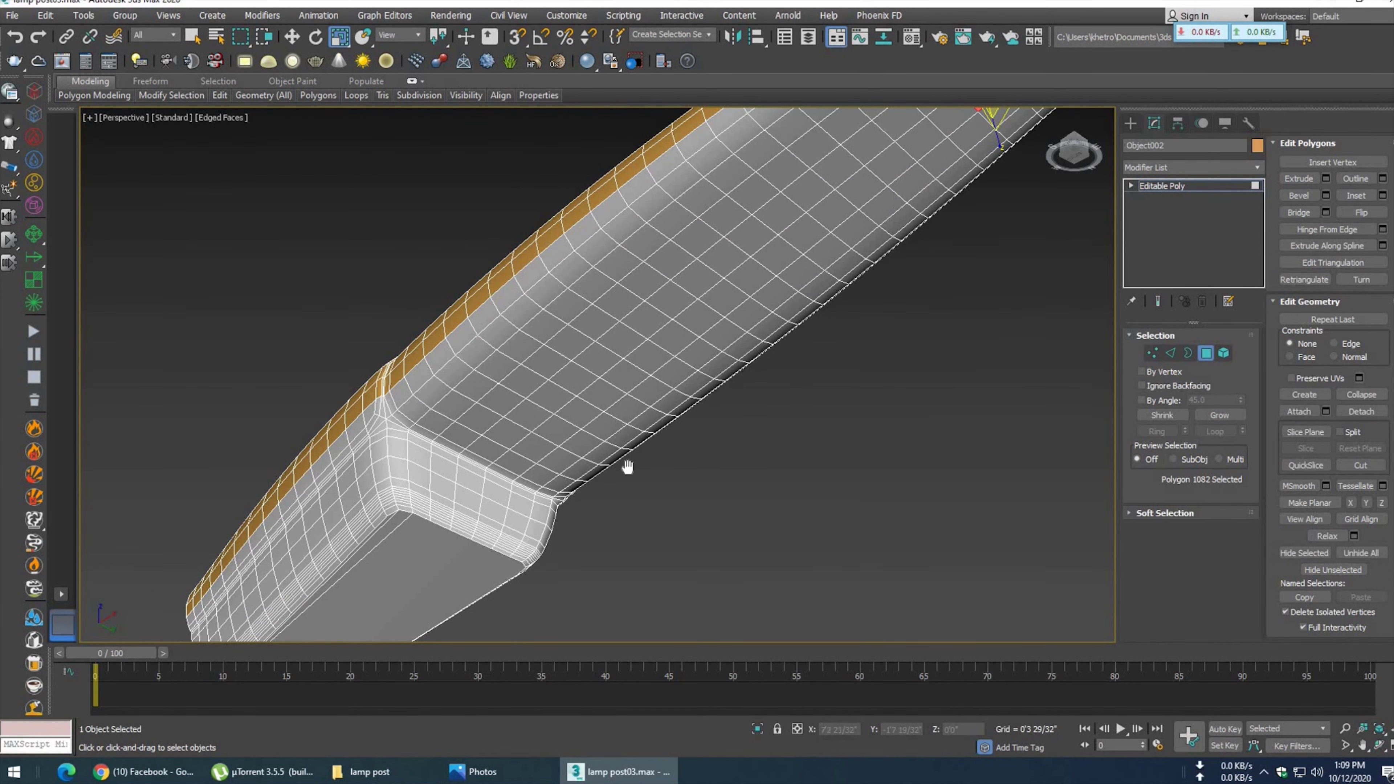
scroll(627, 467, down, 5)
scroll(691, 488, up, 4)
mouse_move(691, 488)
middle_down()
mouse_move(791, 446)
mouse_move(529, 440)
middle_up()
- Select a 99-polygon patch on the side face beside the gold edge strip
click(461, 468)
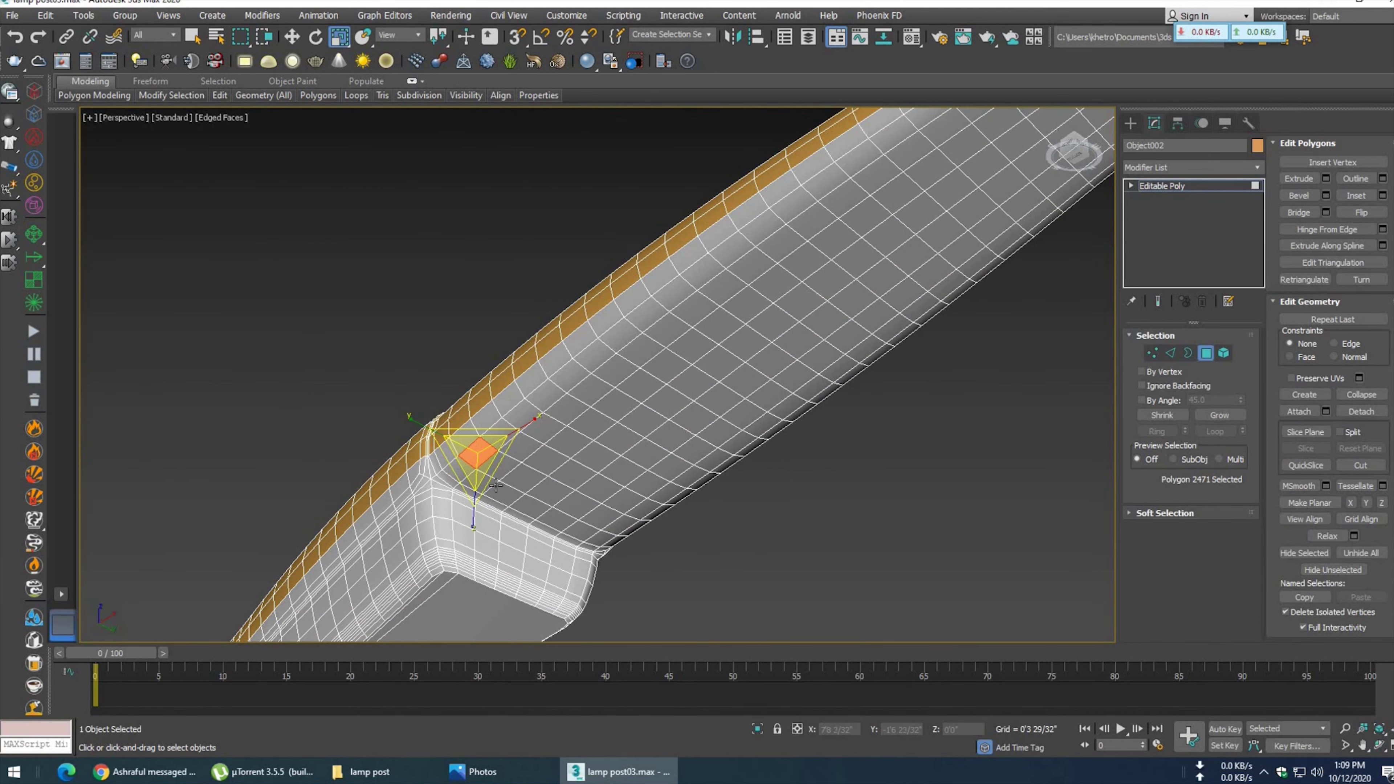
ctrl+click(483, 481)
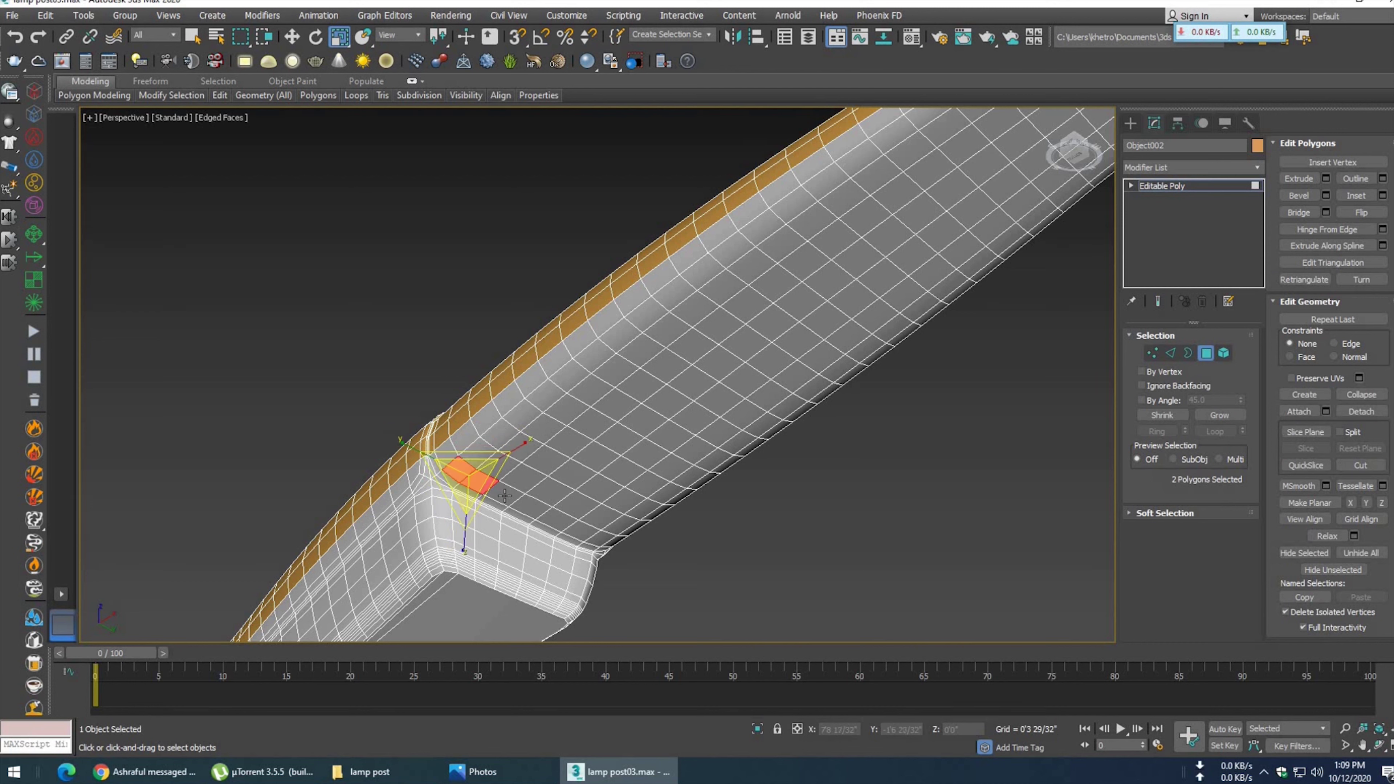
ctrl+click(536, 504)
ctrl+click(560, 517)
ctrl+click(603, 534)
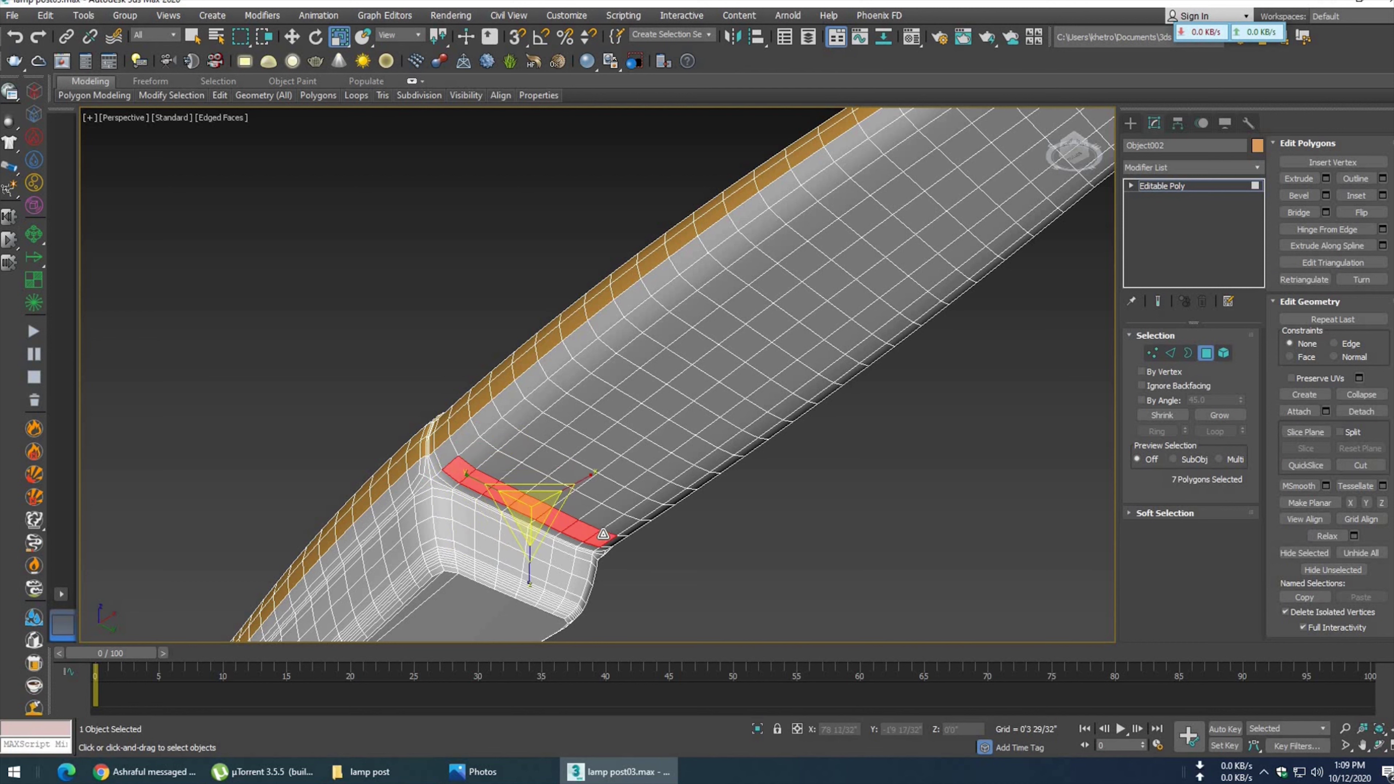
ctrl+click(490, 461)
key(q)
ctrl+drag(601, 527, 647, 509)
mouse_move(580, 480)
ctrl+mouse_down()
mouse_move(522, 447)
mouse_move(645, 487)
mouse_move(564, 380)
mouse_move(717, 465)
mouse_move(684, 344)
mouse_move(780, 400)
mouse_move(818, 390)
mouse_move(681, 292)
mouse_move(725, 272)
mouse_move(785, 330)
mouse_move(864, 354)
mouse_move(878, 340)
mouse_move(768, 264)
mouse_move(815, 269)
mouse_move(890, 332)
ctrl+mouse_up()
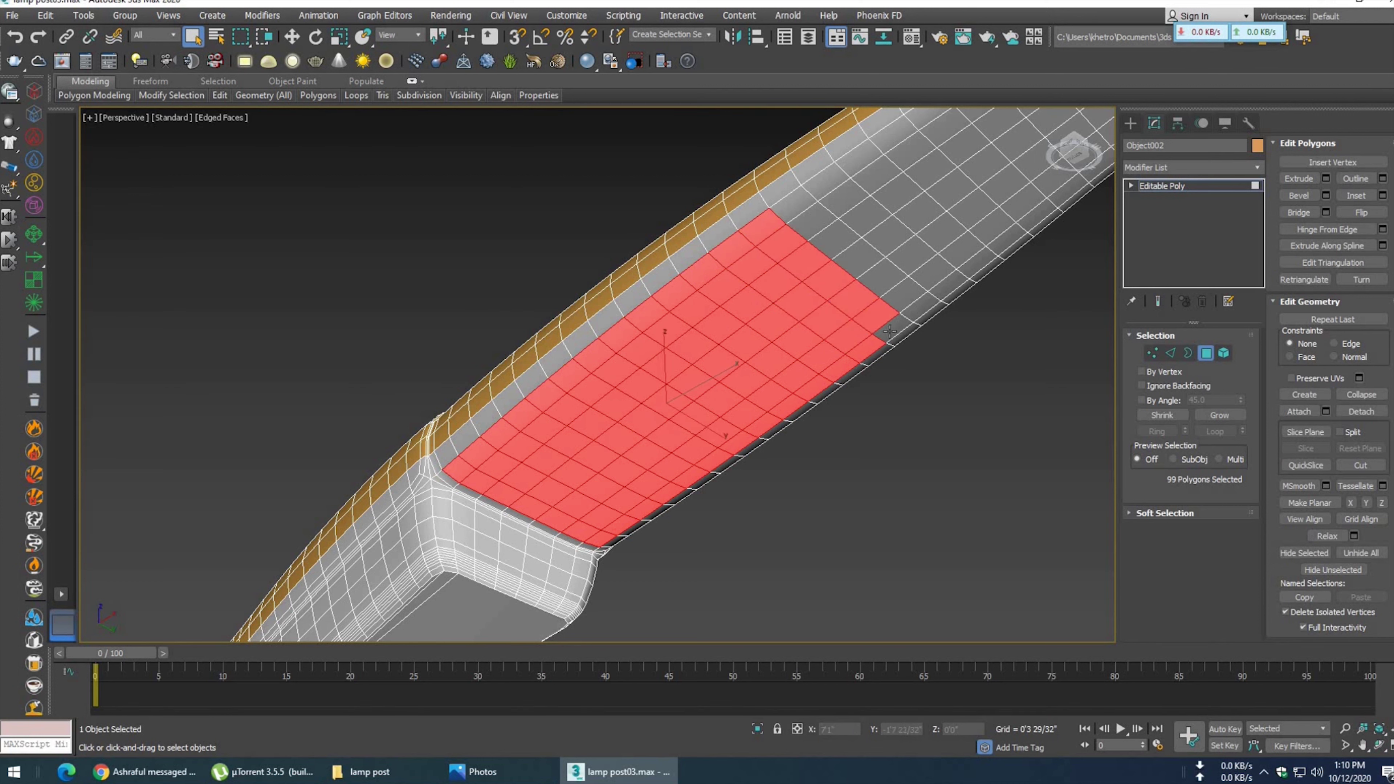
- Extend the side-face polygon selection out to the rounded tip, about 235 polygons
mouse_move(832, 239)
ctrl+mouse_down()
mouse_move(914, 299)
mouse_move(944, 280)
mouse_move(867, 213)
mouse_move(844, 170)
mouse_move(980, 262)
ctrl+mouse_up()
ctrl+drag(982, 214, 892, 132)
middle_drag(892, 132, 679, 461)
scroll(677, 308, up, 2)
mouse_move(676, 308)
ctrl+mouse_down()
mouse_move(785, 378)
mouse_move(794, 343)
mouse_move(726, 291)
mouse_move(724, 263)
mouse_move(862, 346)
mouse_move(890, 321)
mouse_move(779, 241)
mouse_move(812, 214)
mouse_move(914, 297)
mouse_move(950, 273)
mouse_move(966, 236)
mouse_move(907, 179)
mouse_move(867, 184)
mouse_move(878, 214)
mouse_move(959, 257)
mouse_move(988, 197)
mouse_move(942, 134)
mouse_move(996, 148)
mouse_move(1046, 192)
ctrl+mouse_up()
scroll(622, 498, down, 3)
mouse_move(728, 344)
ctrl+mouse_down()
mouse_move(776, 365)
mouse_move(799, 337)
mouse_move(745, 303)
ctrl+mouse_up()
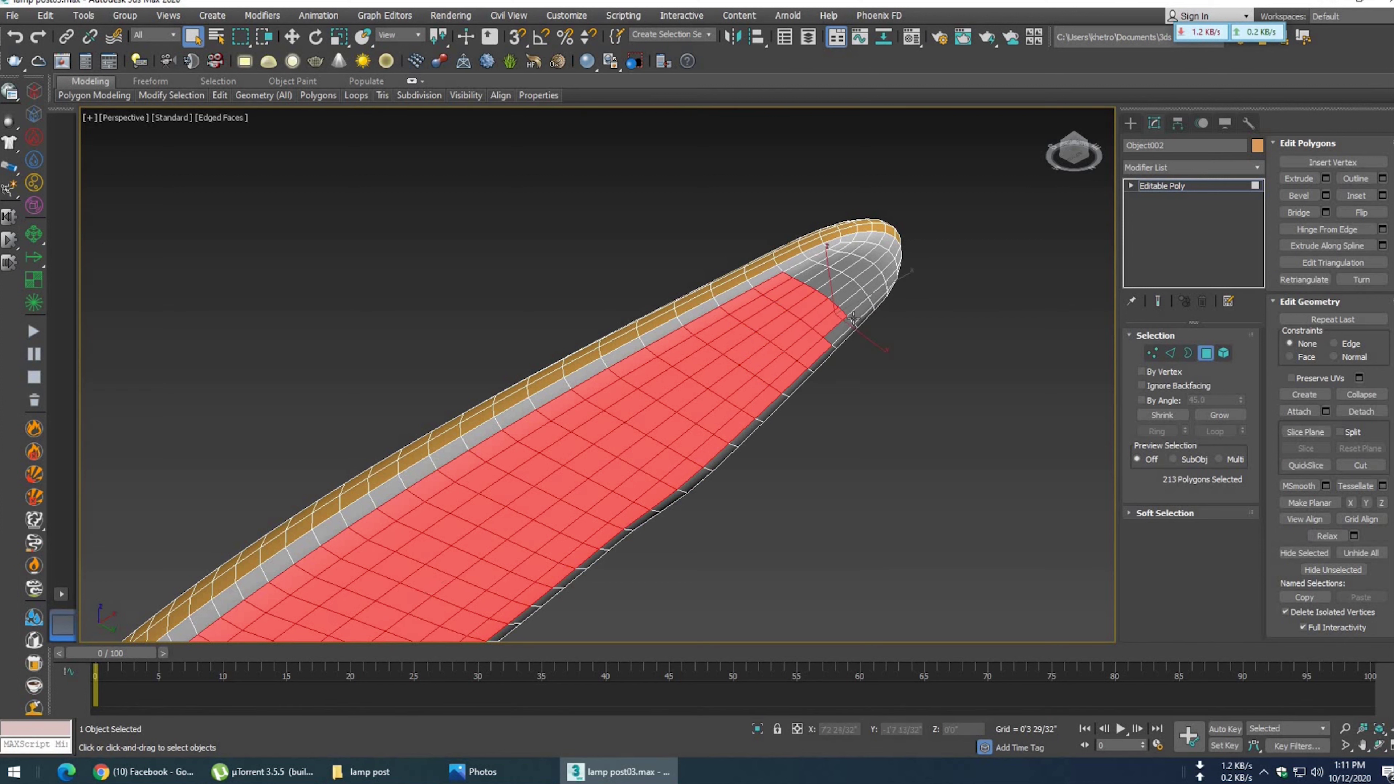
middle_drag(776, 442, 765, 333)
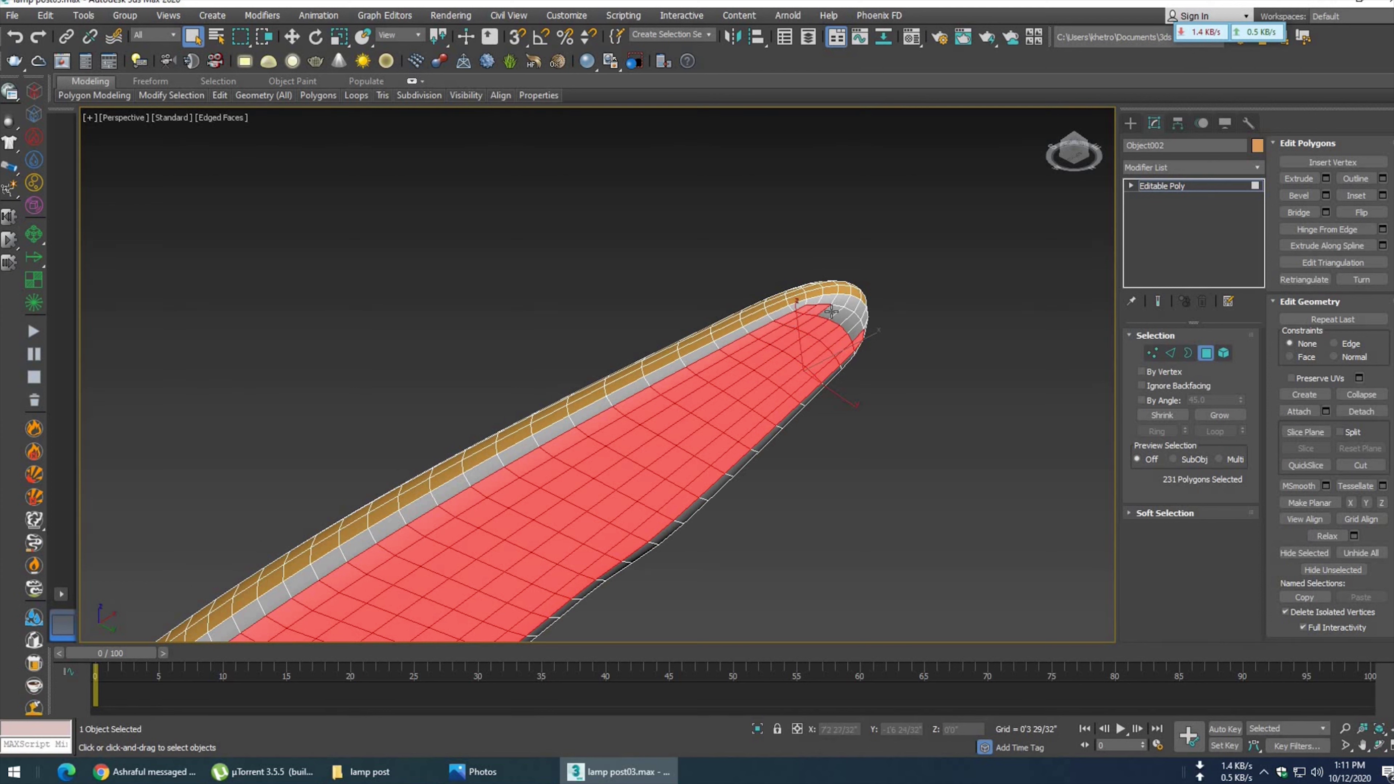
scroll(744, 423, down, 2)
- Extrude the selected panel inward by -0'0 8/32"
scroll(778, 345, down, 2)
scroll(911, 397, down, 2)
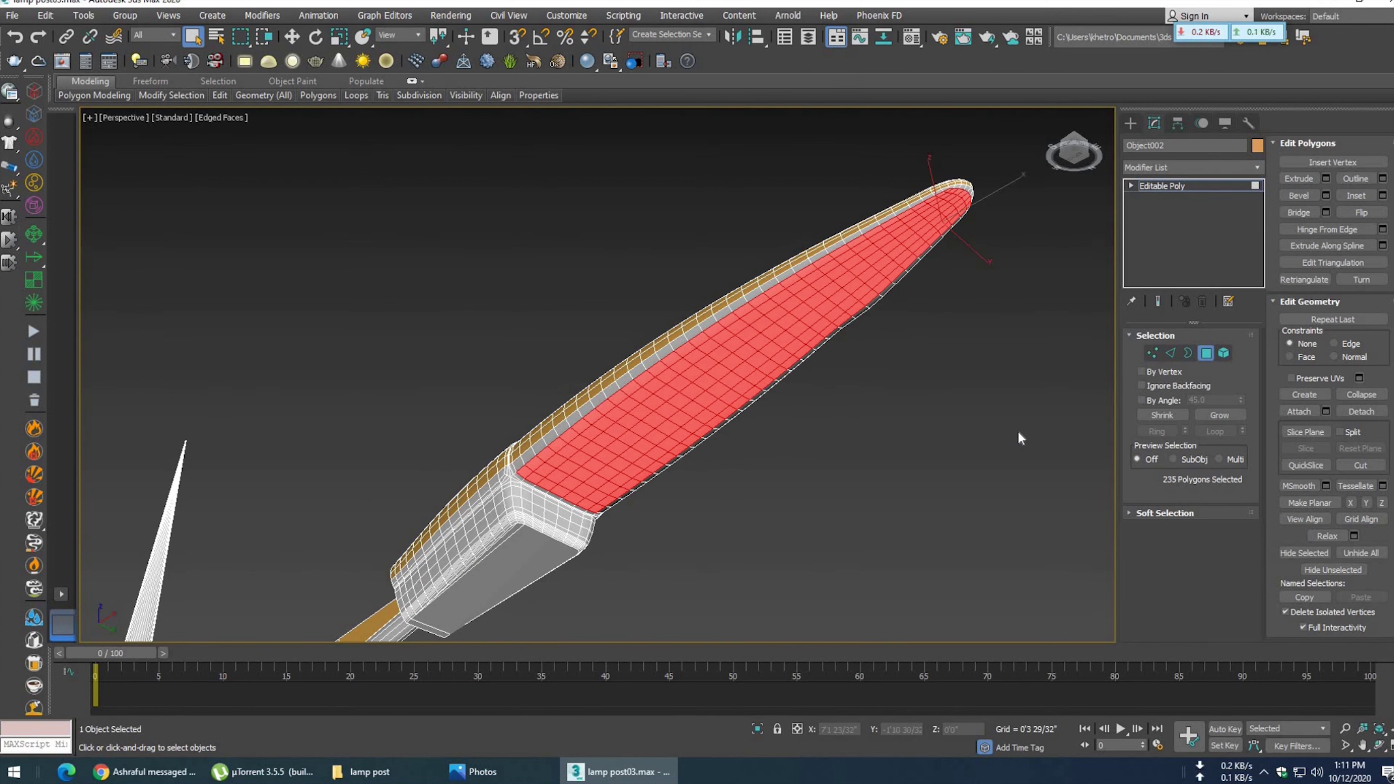
click(1327, 180)
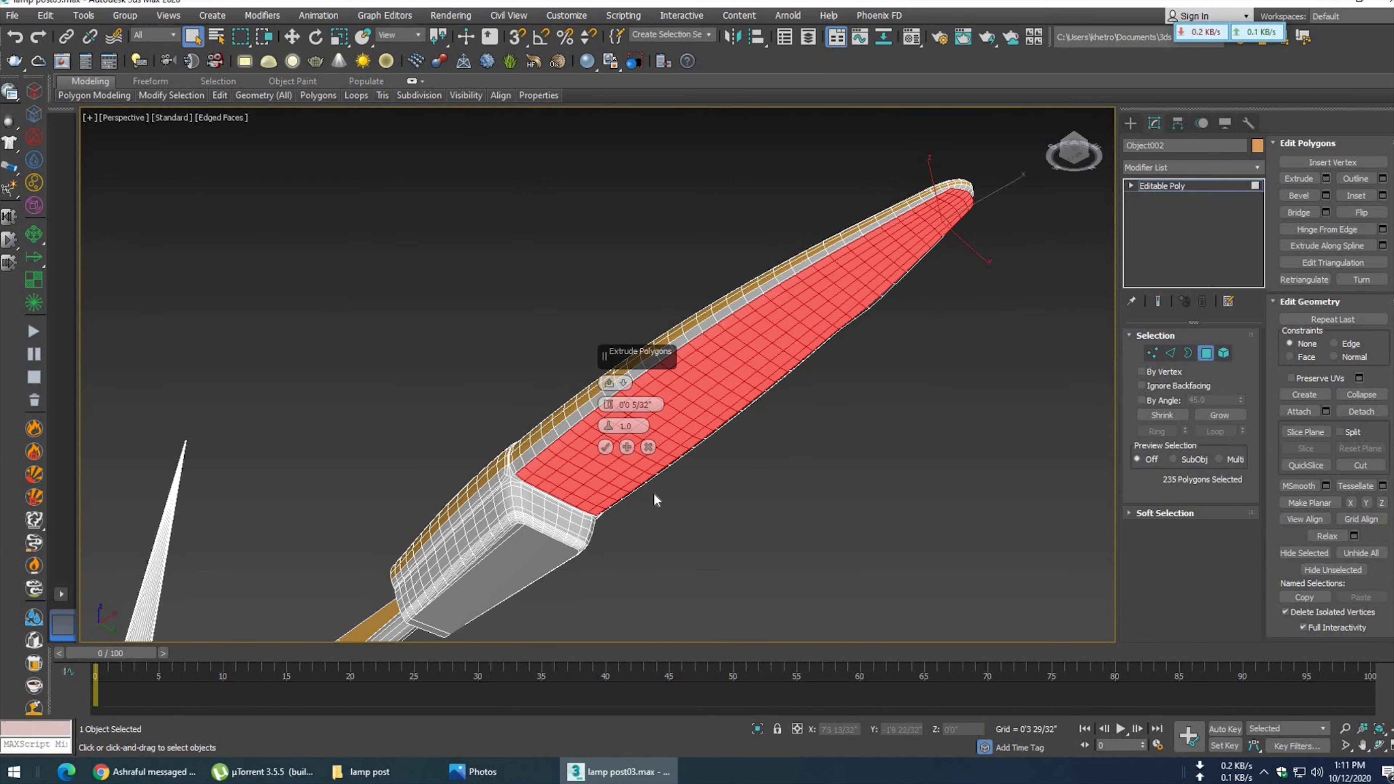
drag(609, 411, 609, 413)
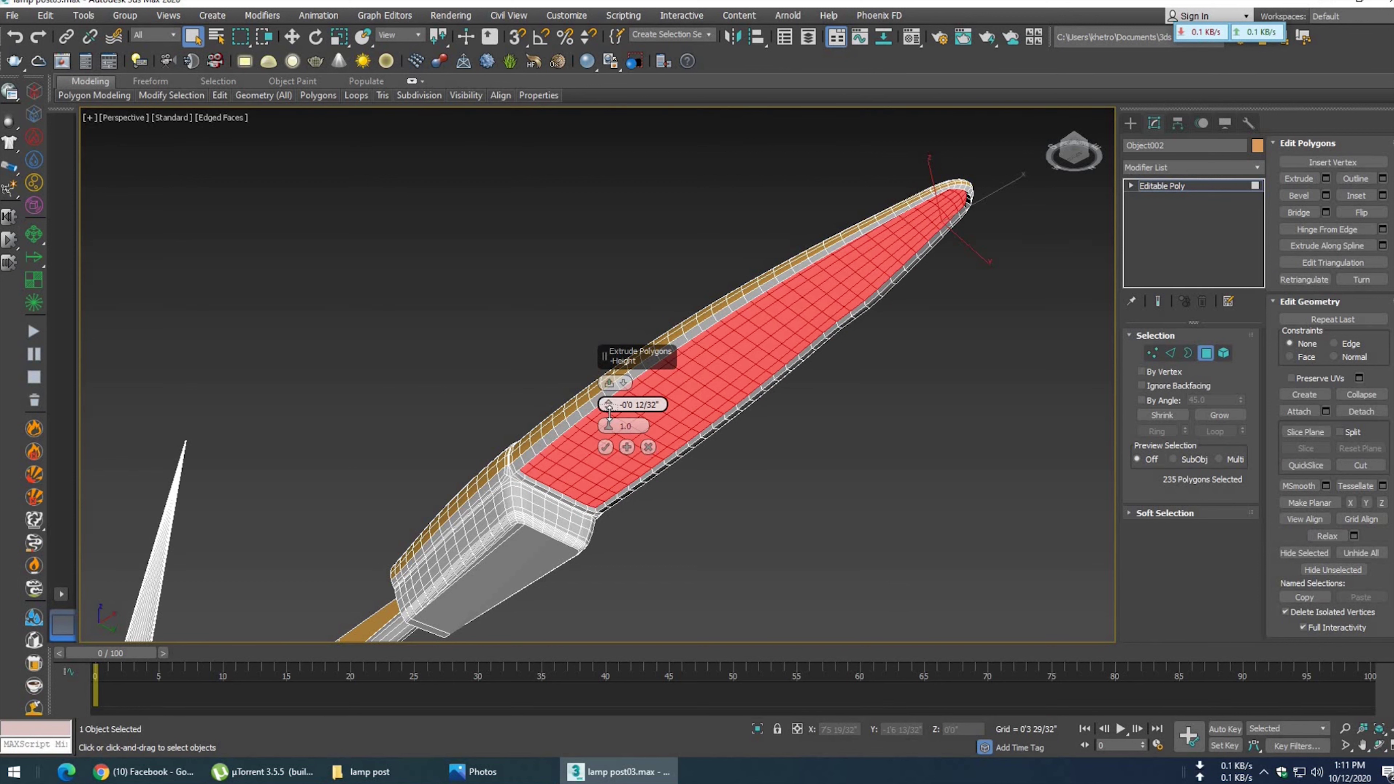
click(606, 447)
click(810, 466)
key(F4)
mouse_move(705, 485)
alt+middle_down()
mouse_move(761, 533)
mouse_move(873, 373)
mouse_move(752, 409)
mouse_move(814, 397)
mouse_move(546, 374)
alt+middle_up()
scroll(755, 408, up, 3)
key(ctrl+z)
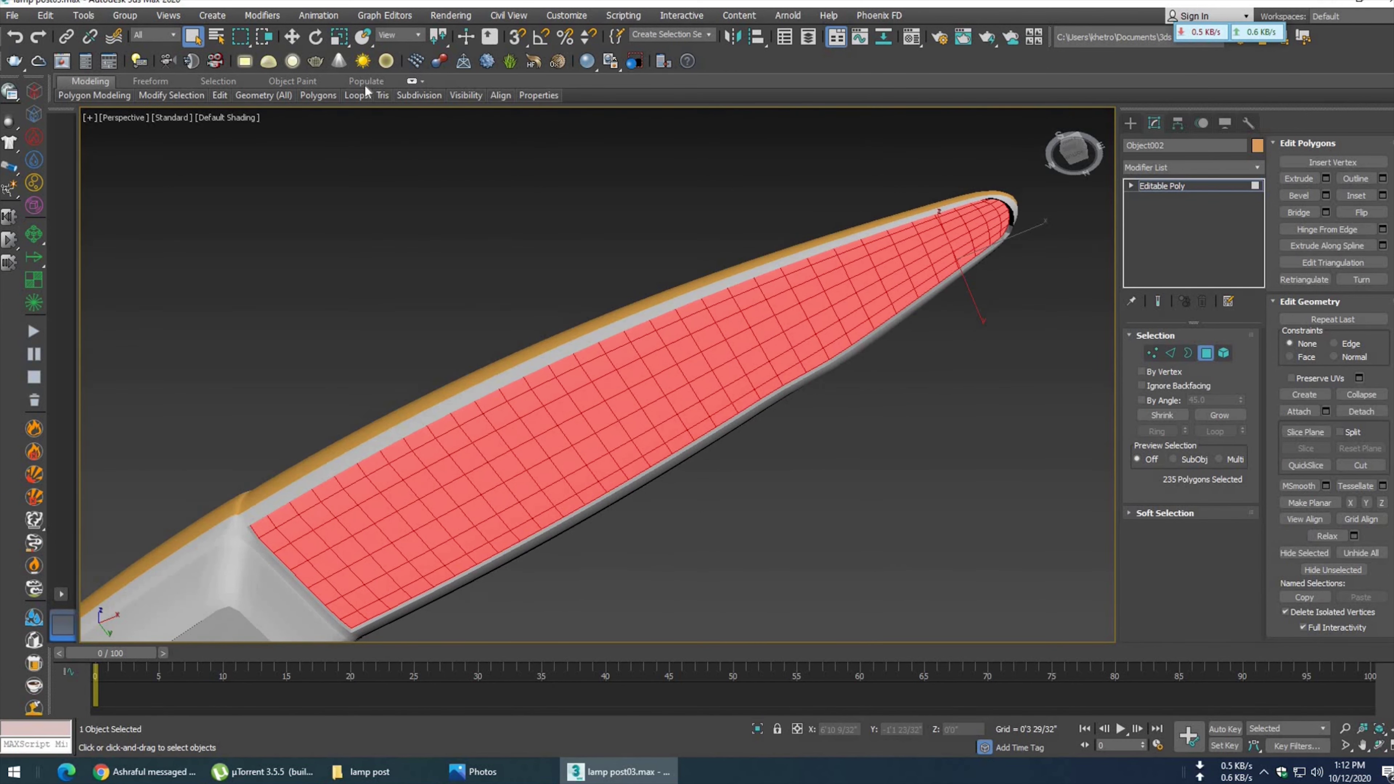
- Test-shrink the panel to 95%, then undo the scale
alt+middle_drag(866, 438, 845, 447)
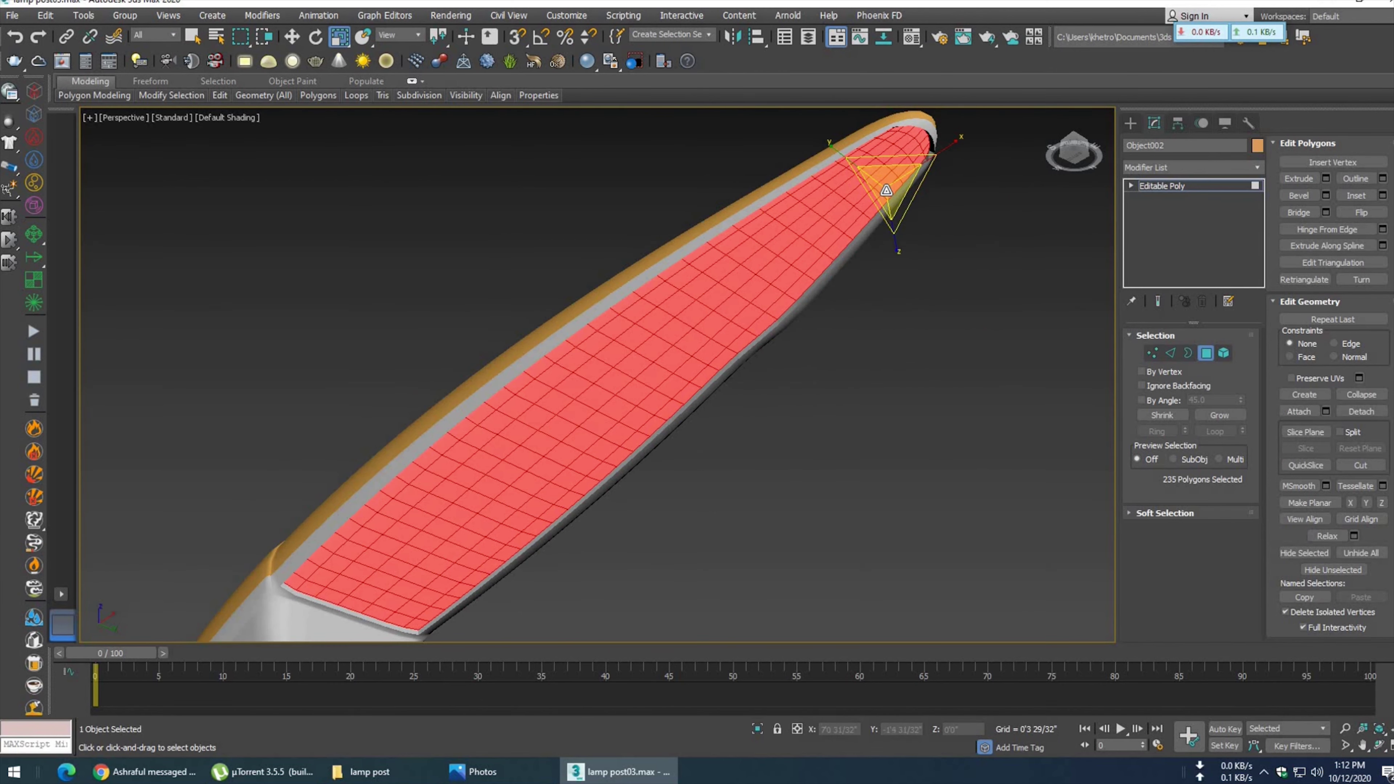
drag(886, 191, 885, 194)
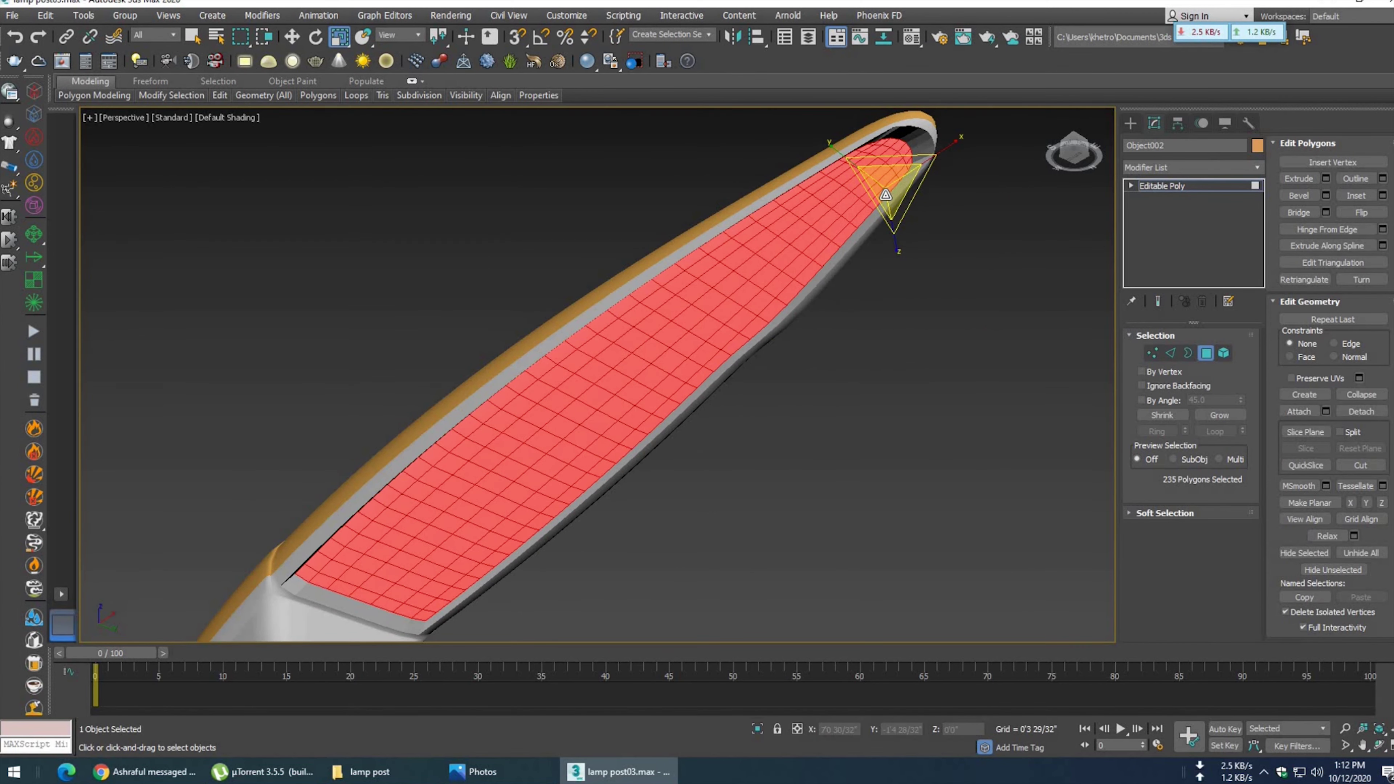
key(ctrl+z)
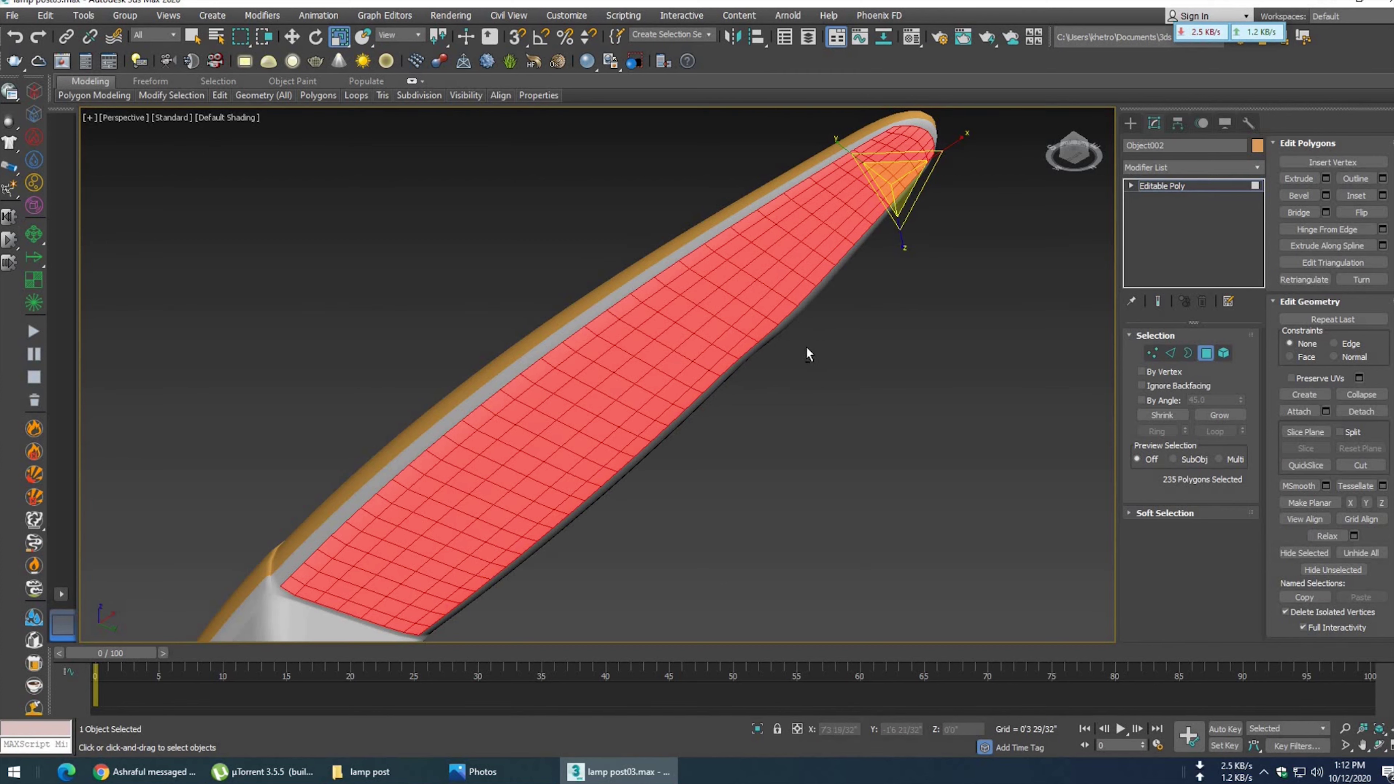
middle_drag(806, 345, 731, 427)
scroll(736, 430, down, 2)
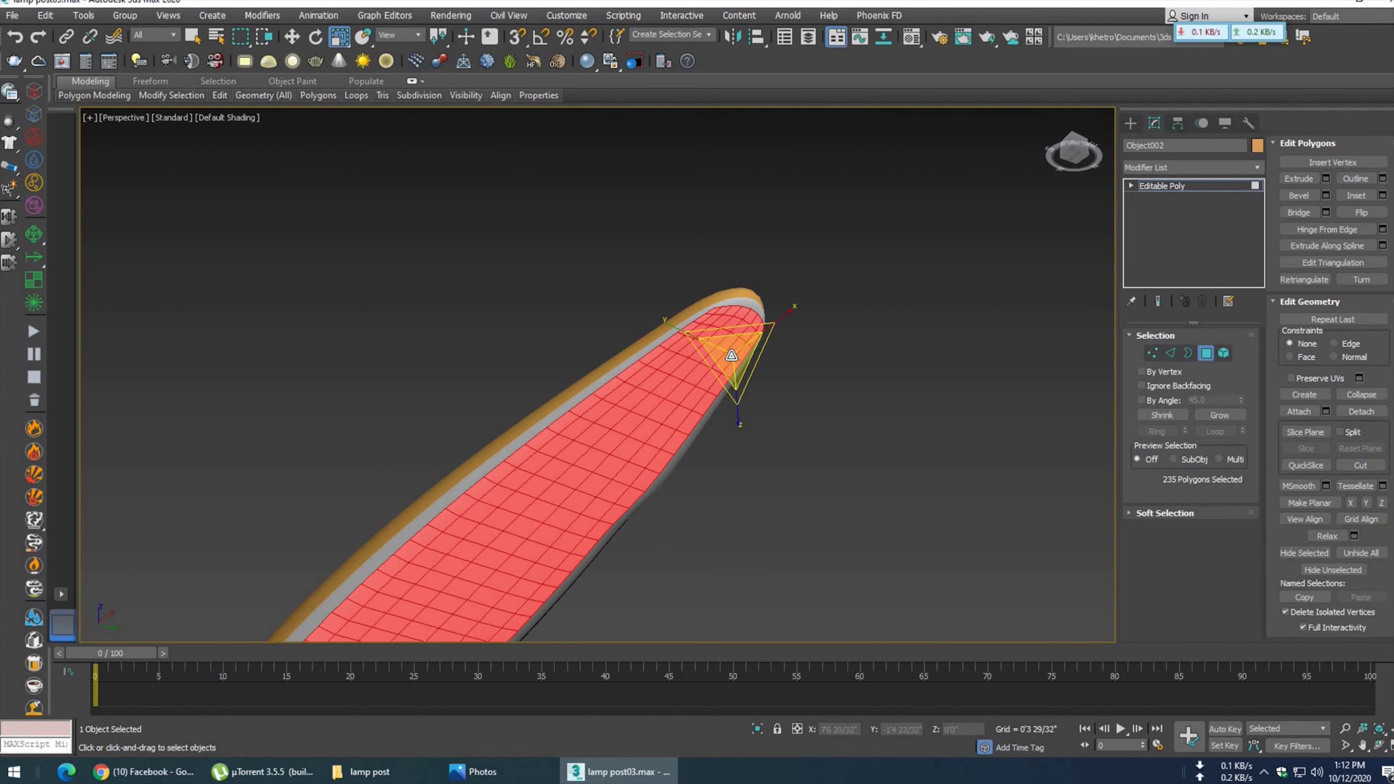
- Redo the inward extrusion shallower at -0'0 5/32", cancelling a test width scale
click(1326, 179)
drag(609, 407, 609, 407)
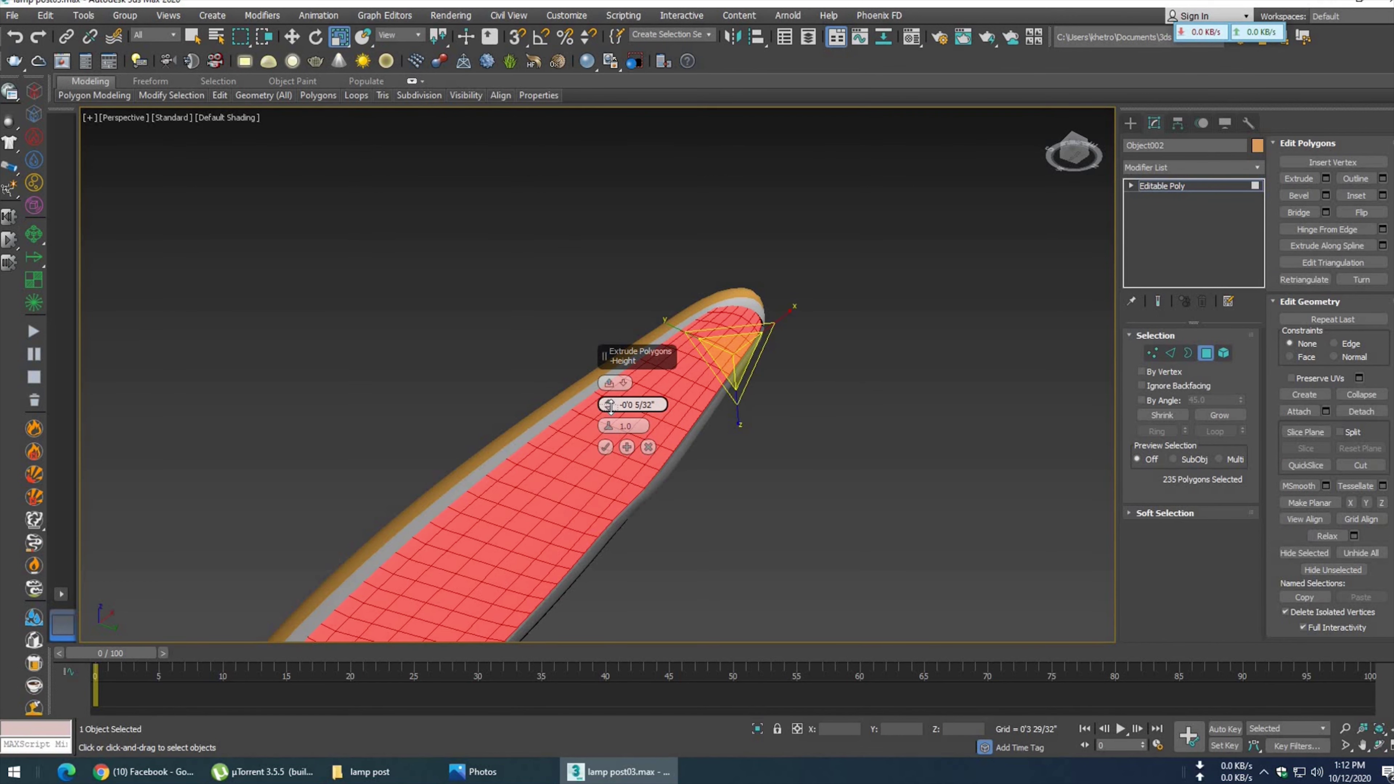
click(606, 447)
alt+middle_drag(672, 470, 742, 451)
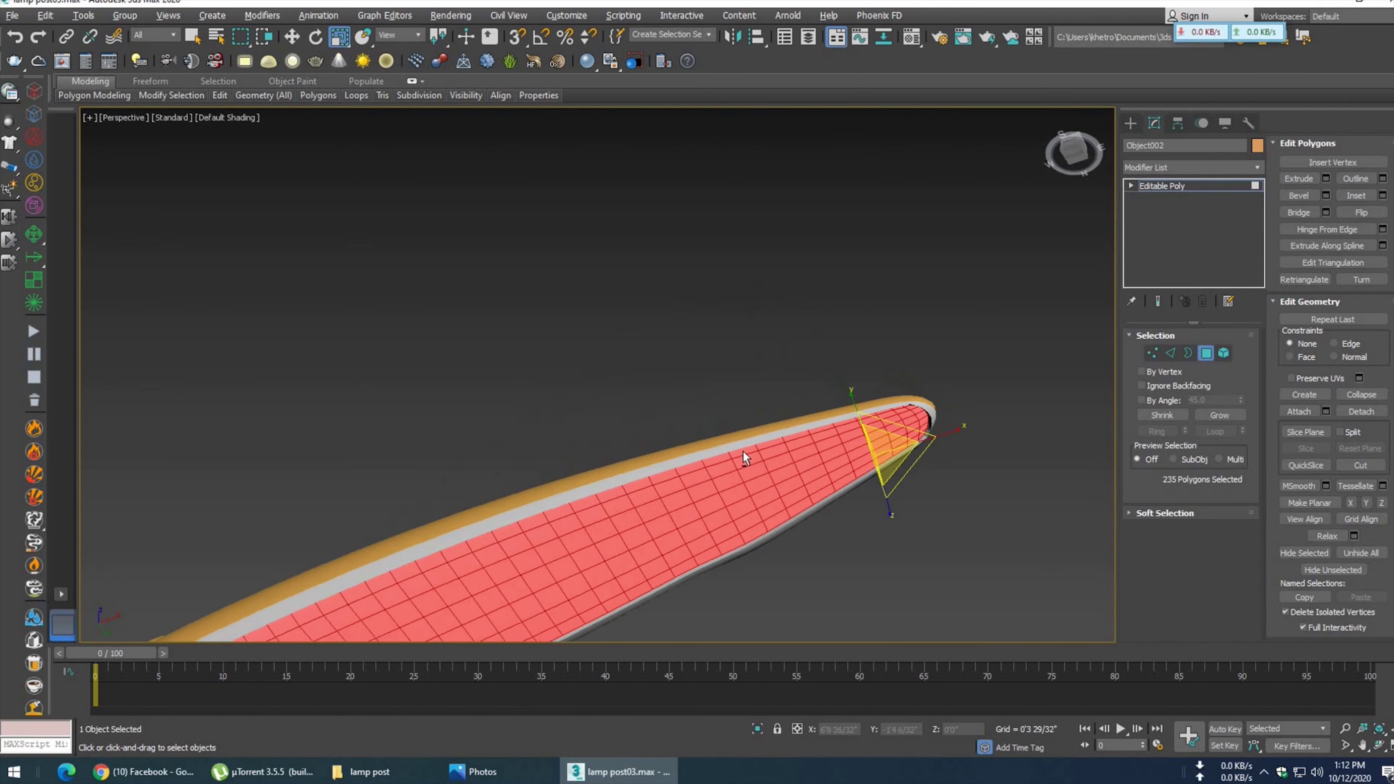
scroll(514, 420, up, 3)
mouse_move(514, 420)
alt+middle_down()
mouse_move(582, 398)
mouse_move(488, 476)
mouse_move(533, 464)
mouse_move(523, 451)
mouse_move(605, 488)
alt+middle_up()
key(F4)
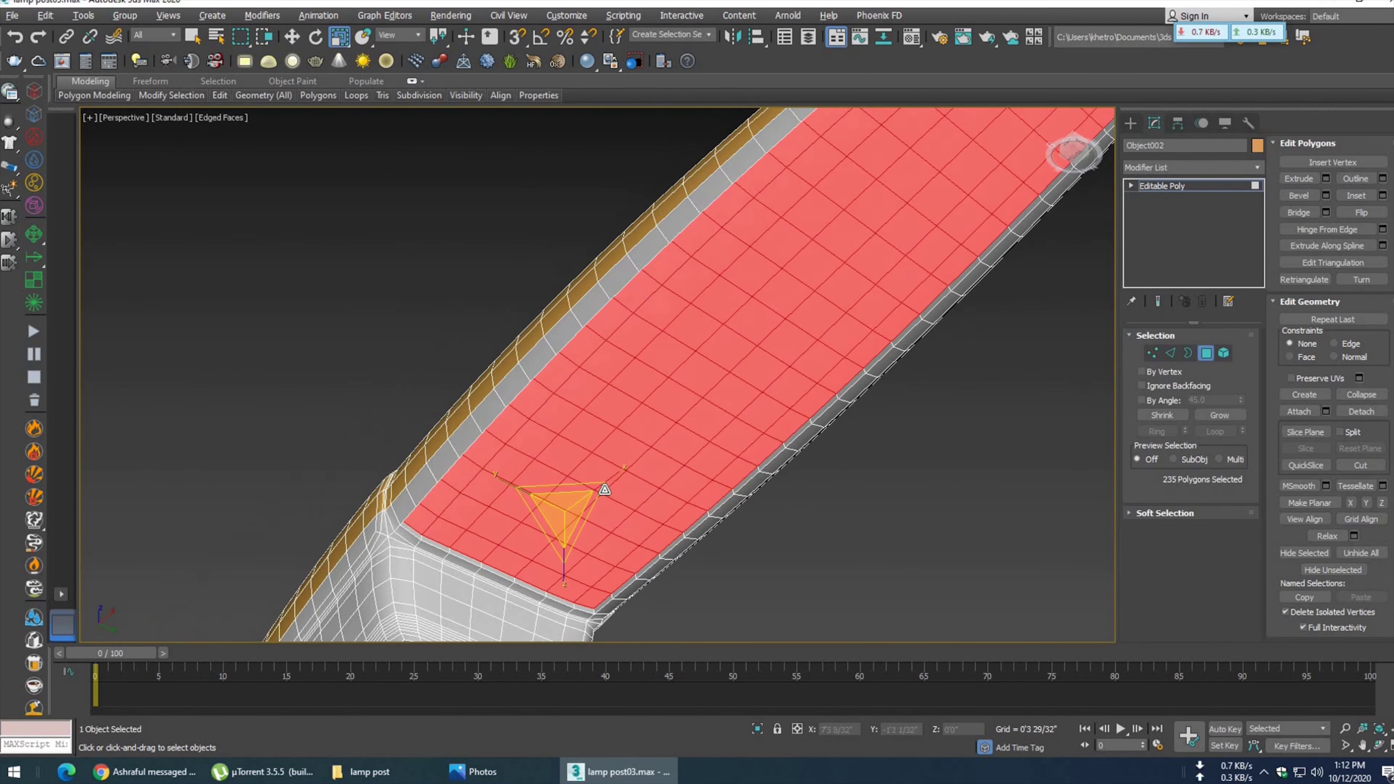
drag(622, 471, 625, 469)
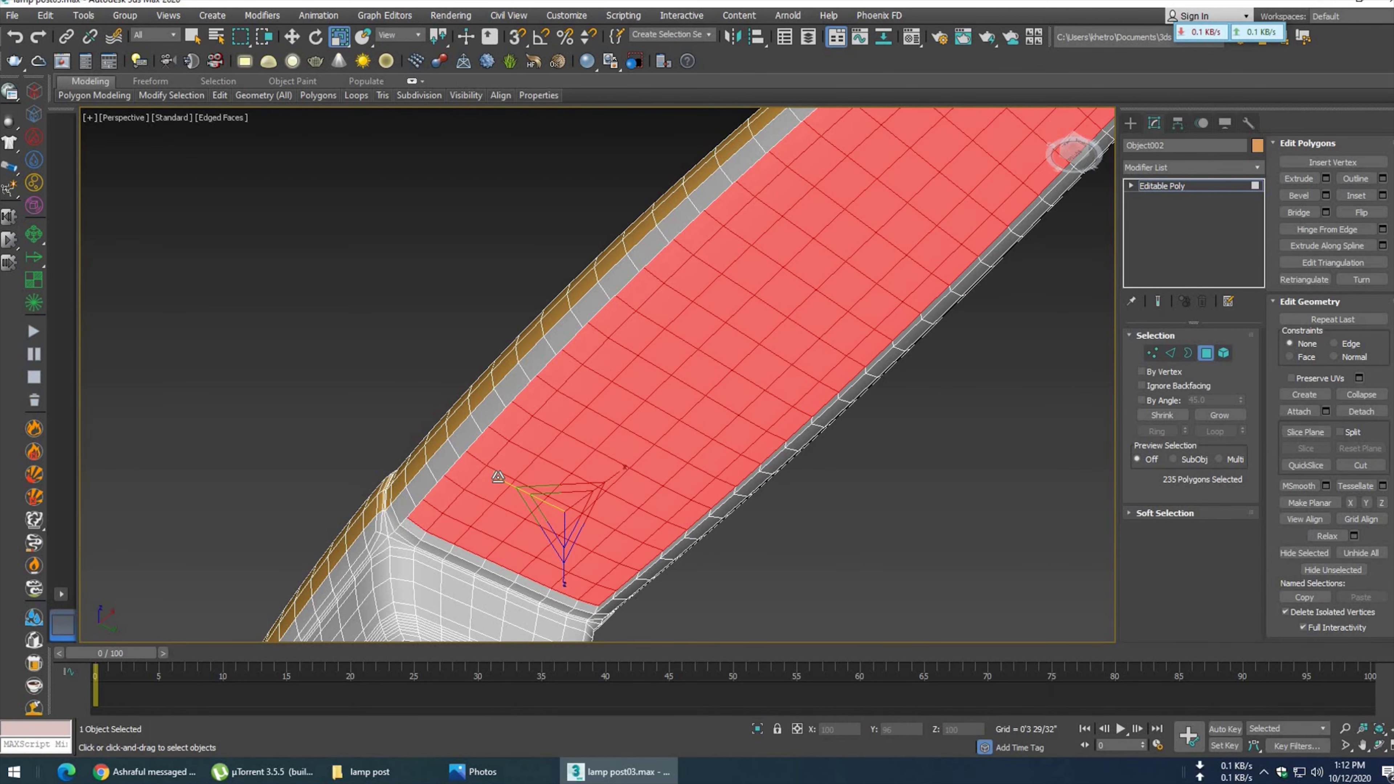
right_click(497, 477)
mouse_move(549, 478)
alt+middle_down()
mouse_move(623, 414)
mouse_move(735, 514)
mouse_move(601, 440)
mouse_move(585, 449)
alt+middle_up()
key(shift+z)
key(shift+z)
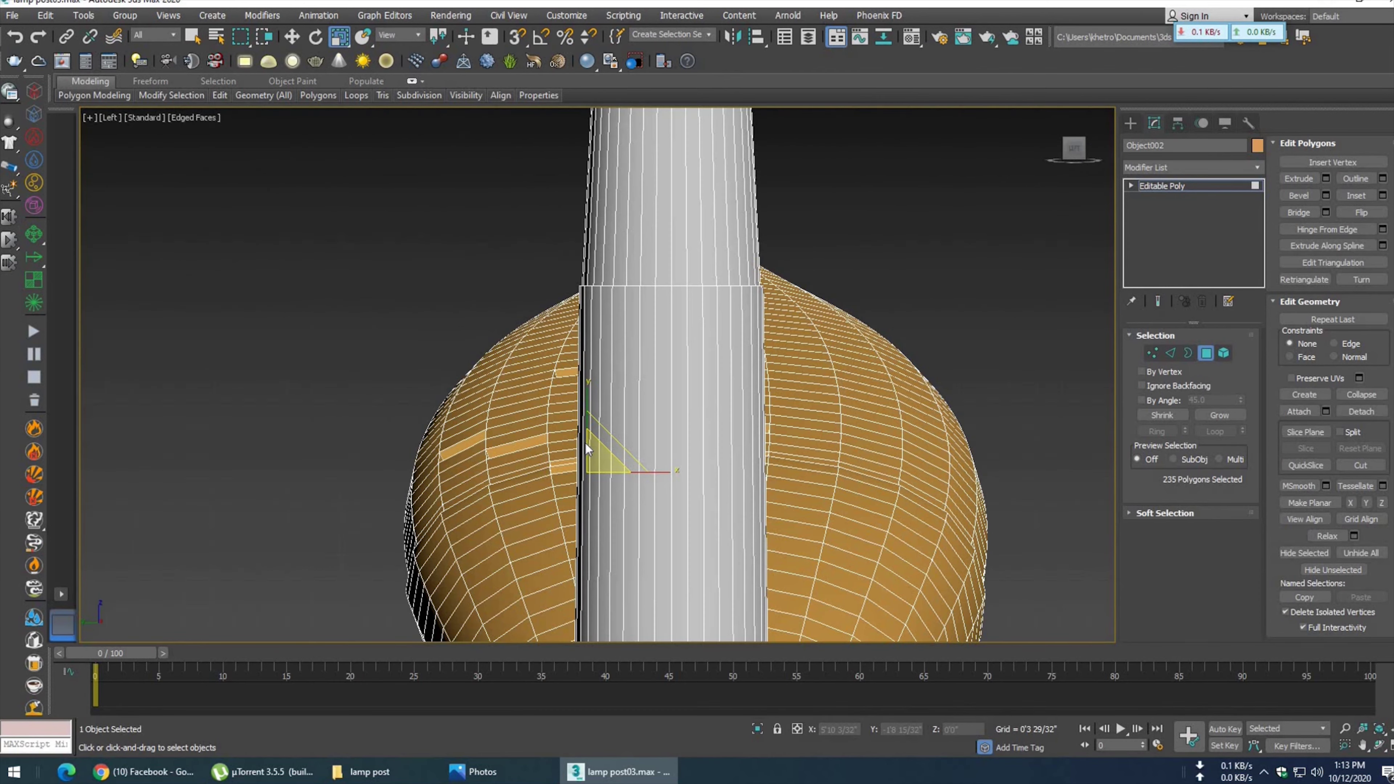
- Bring the selected underside panel into perspective view with mesh edges shown
key(f)
scroll(618, 494, up, 2)
scroll(622, 473, up, 3)
scroll(604, 477, up, 3)
scroll(591, 483, up, 3)
key(F4)
key(p)
mouse_move(591, 482)
alt+middle_down()
mouse_move(541, 418)
mouse_move(618, 476)
mouse_move(631, 344)
alt+middle_up()
- Assign a new white-diffuse material, 04 - Default, to the recessed panel
key(m)
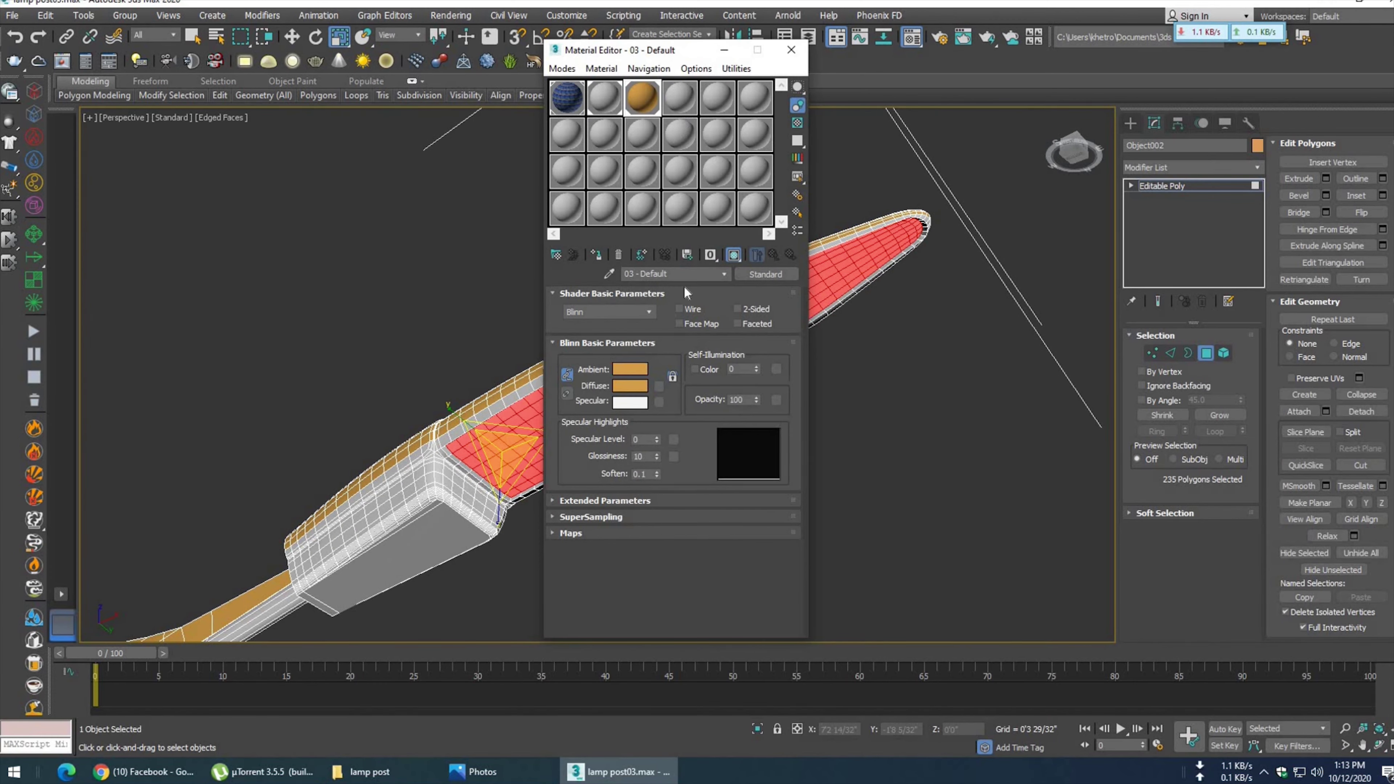
click(630, 385)
drag(526, 161, 570, 161)
click(542, 217)
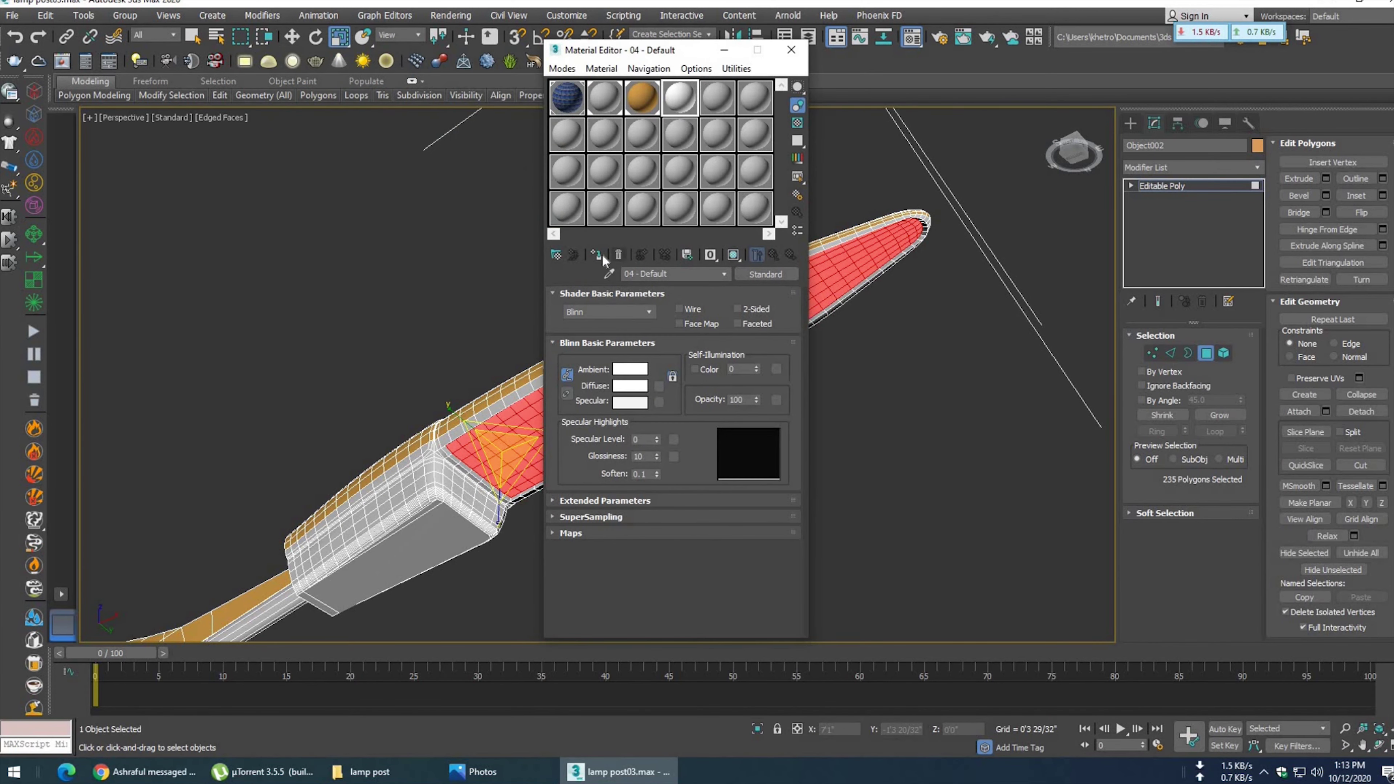
click(791, 49)
click(887, 395)
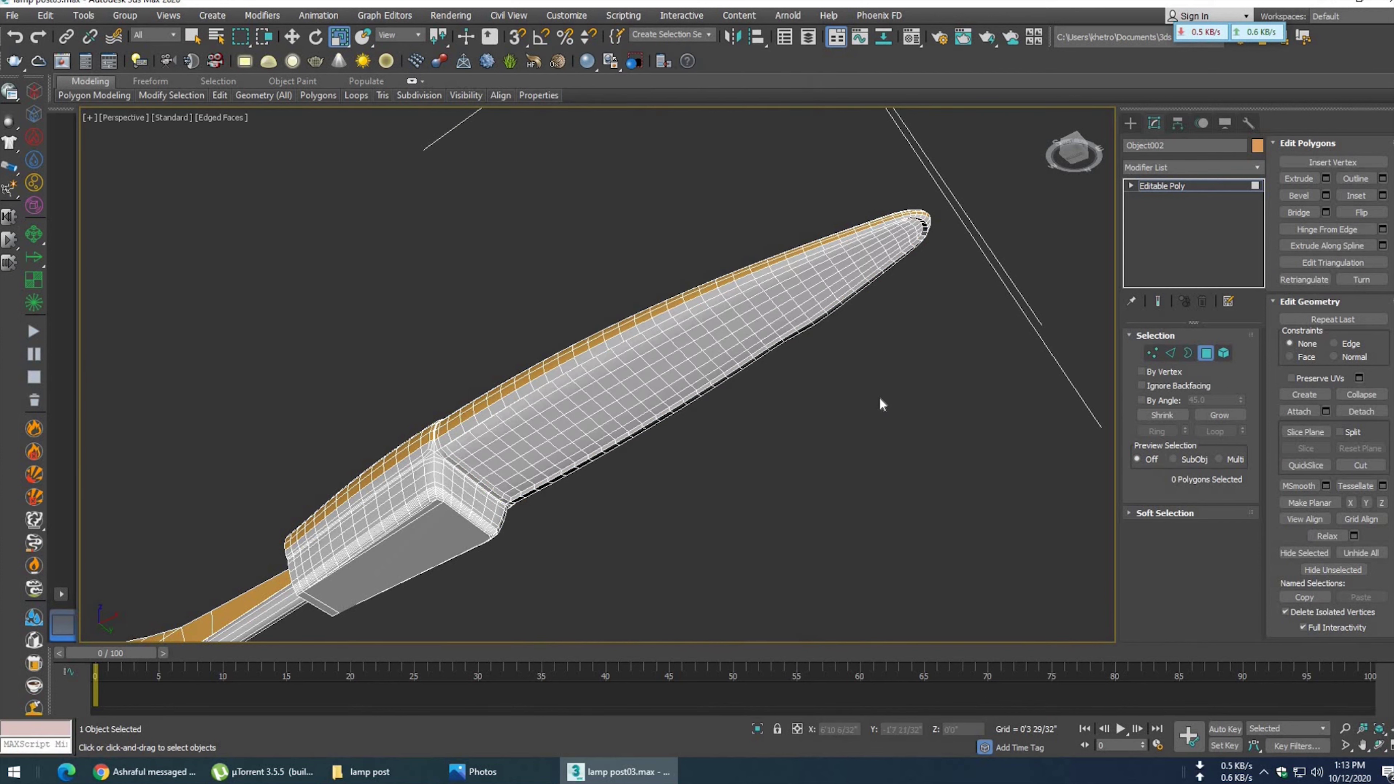
key(F4)
alt+middle_drag(678, 397, 567, 348)
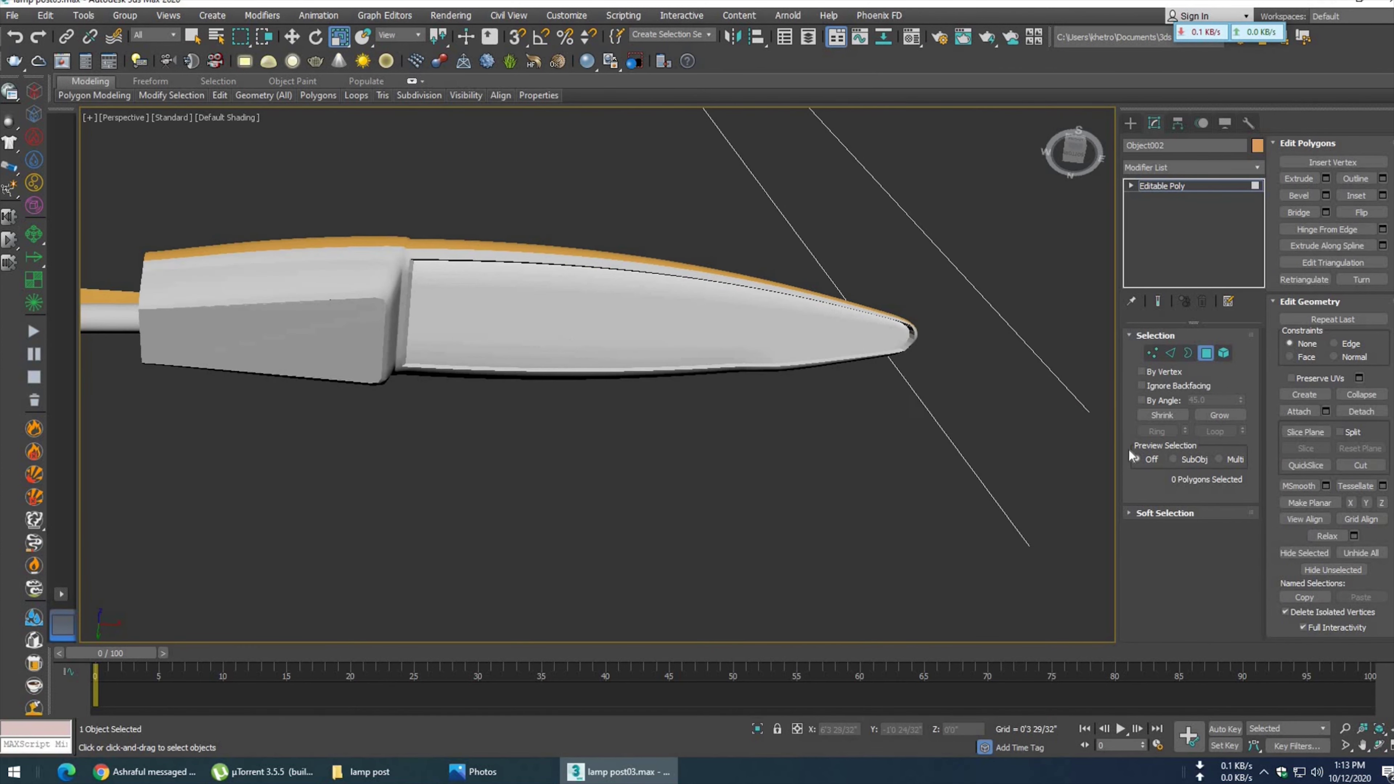
- Auto-smooth the whole lamp head element, then clear the selection
key(5)
click(769, 324)
scroll(1276, 565, down, 5)
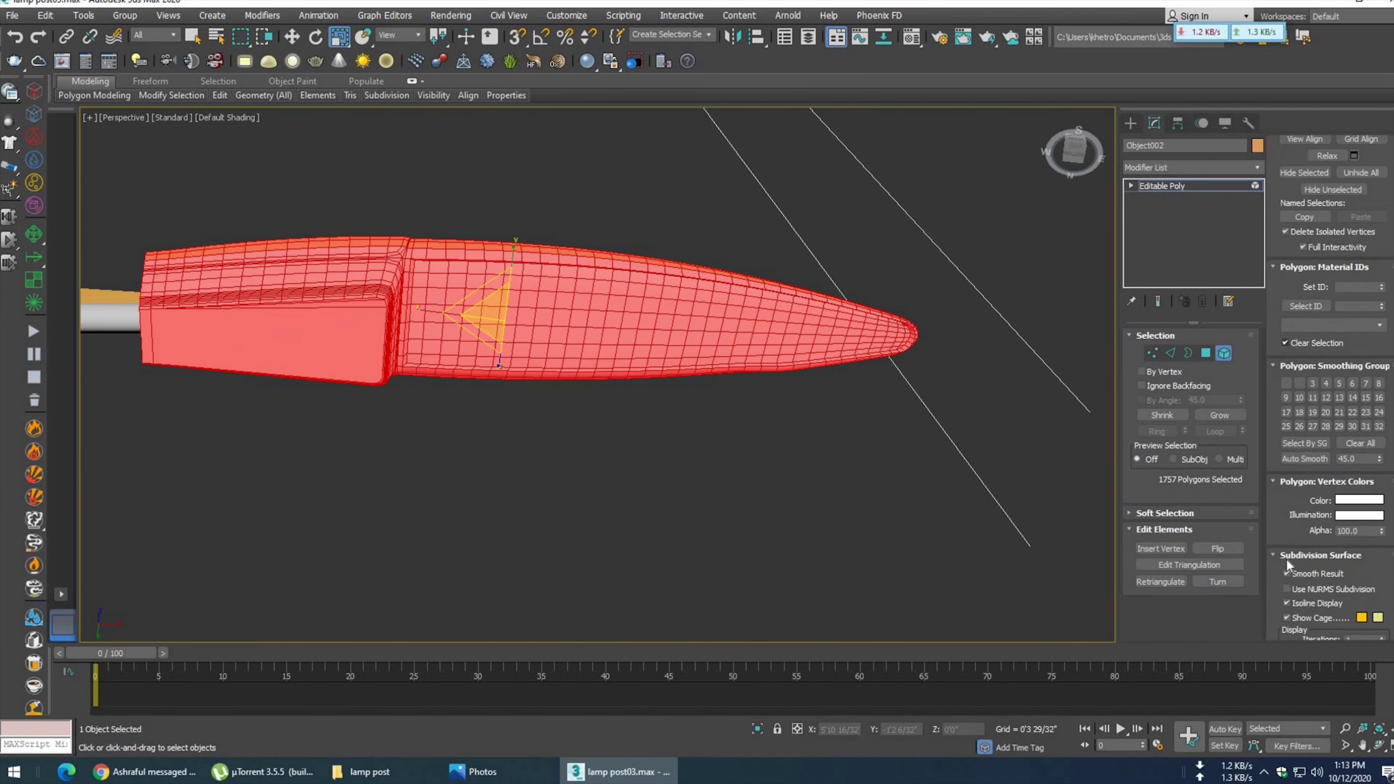
click(1322, 459)
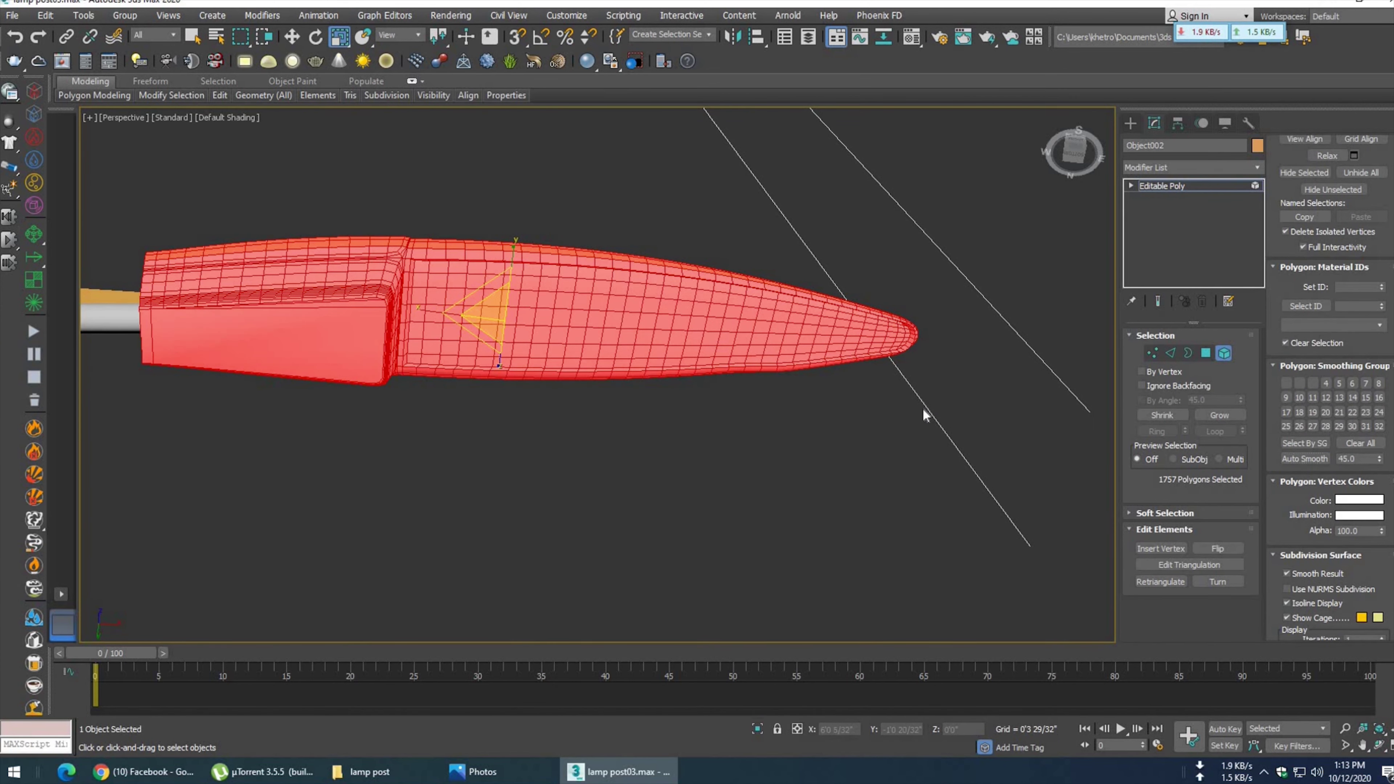
click(924, 414)
alt+middle_drag(908, 411, 924, 410)
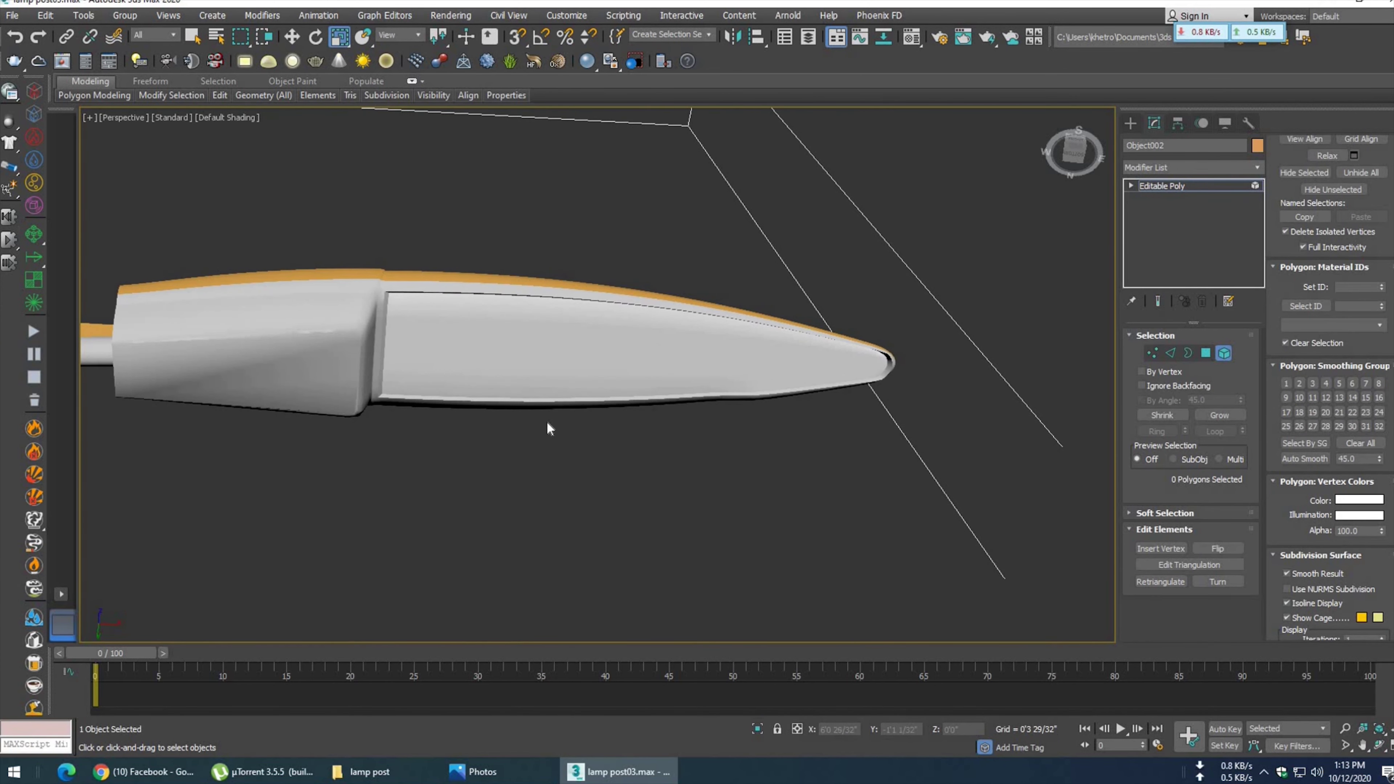
- Zoom in on the lamp tip and select a single polygon on its side
mouse_move(549, 429)
alt+middle_down()
mouse_move(669, 367)
mouse_move(615, 402)
mouse_move(632, 417)
mouse_move(610, 436)
alt+middle_up()
scroll(536, 467, up, 5)
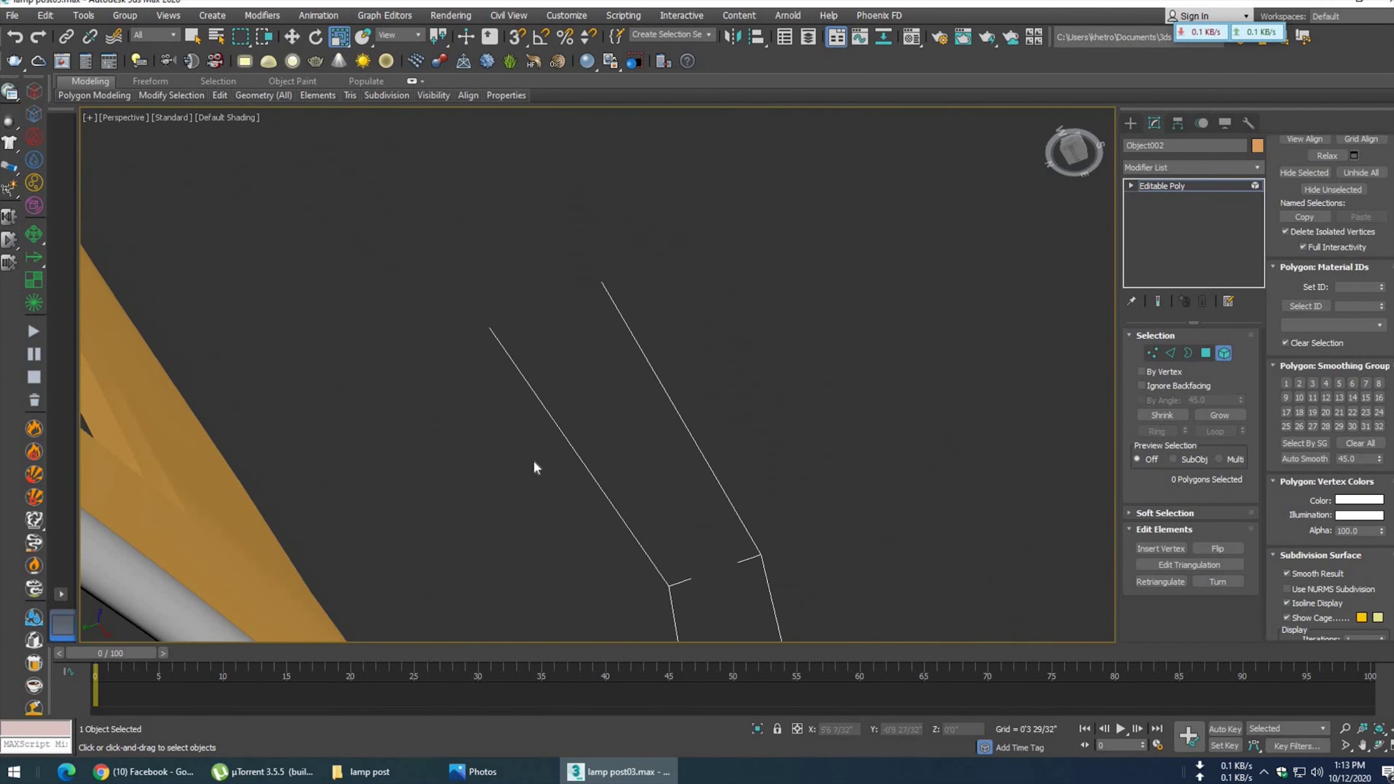
scroll(600, 305, down, 5)
alt+middle_drag(601, 306, 624, 405)
scroll(610, 345, up, 4)
scroll(624, 405, up, 3)
key(F4)
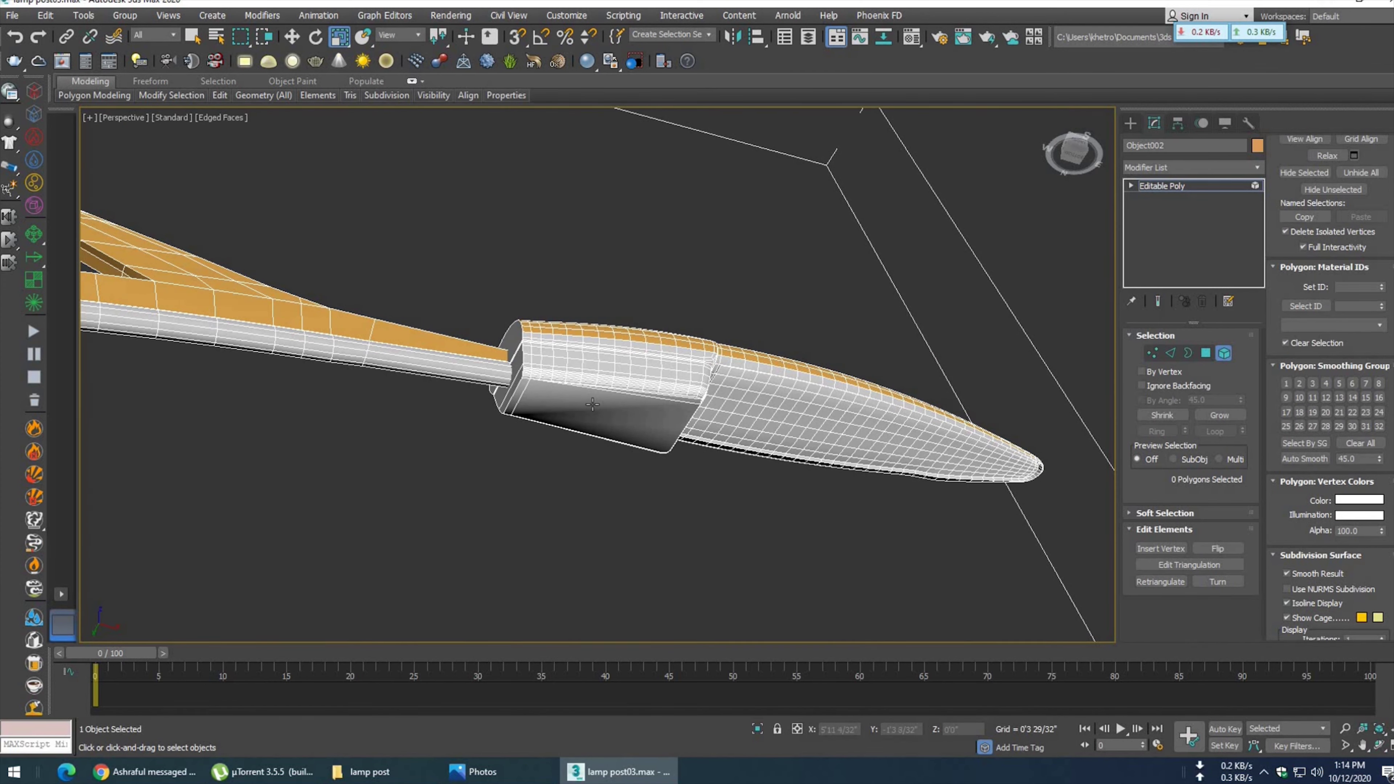
click(592, 404)
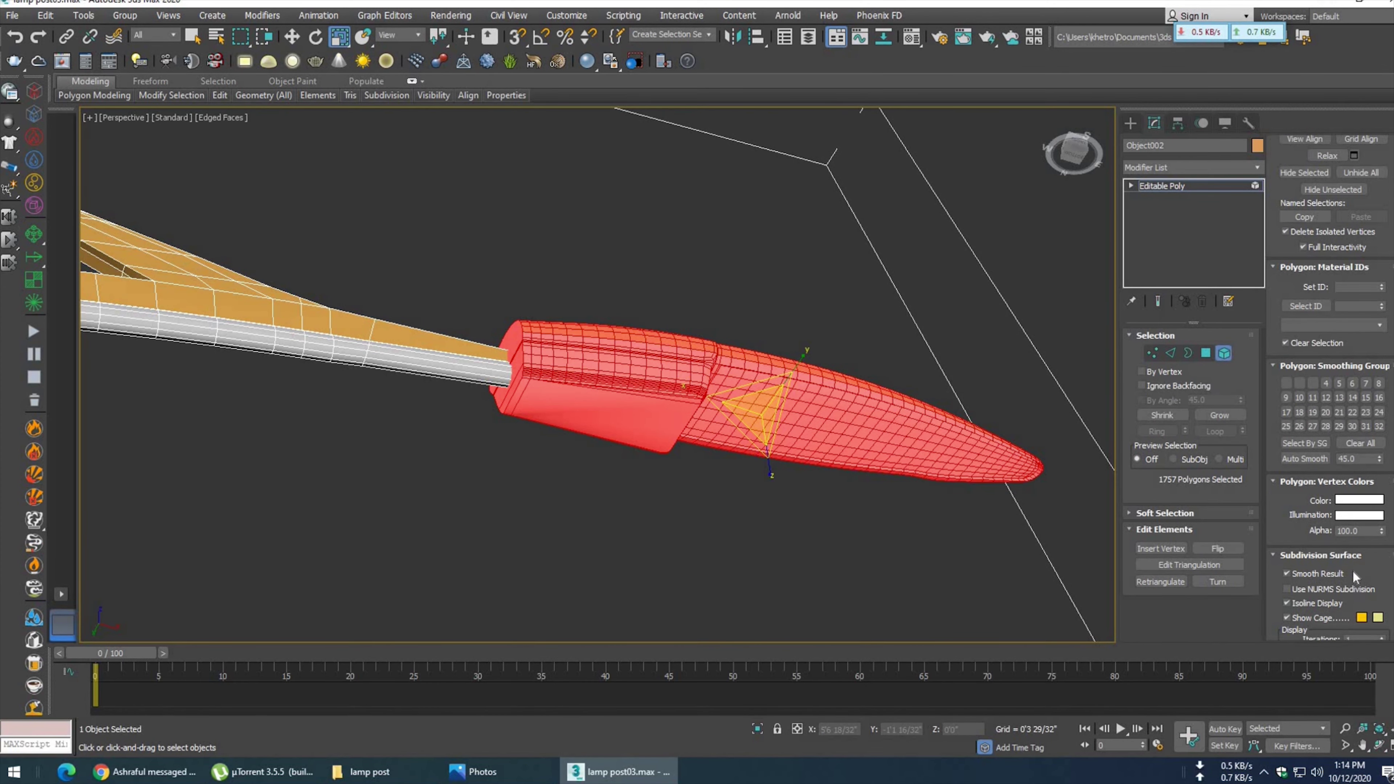
click(1206, 352)
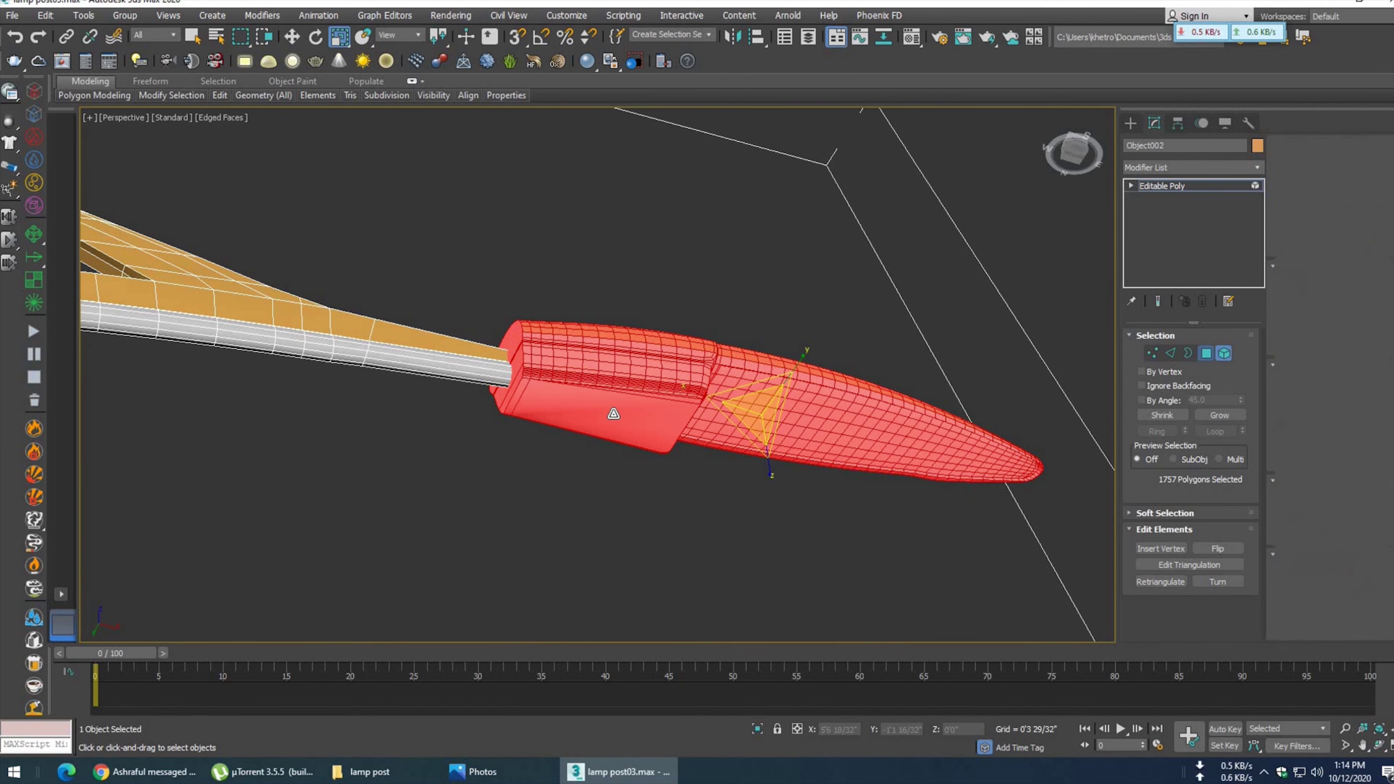
click(598, 464)
- Add the underside edge-strip polygons to the selection, then clear it
scroll(599, 464, up, 5)
scroll(585, 406, up, 2)
scroll(620, 460, down, 5)
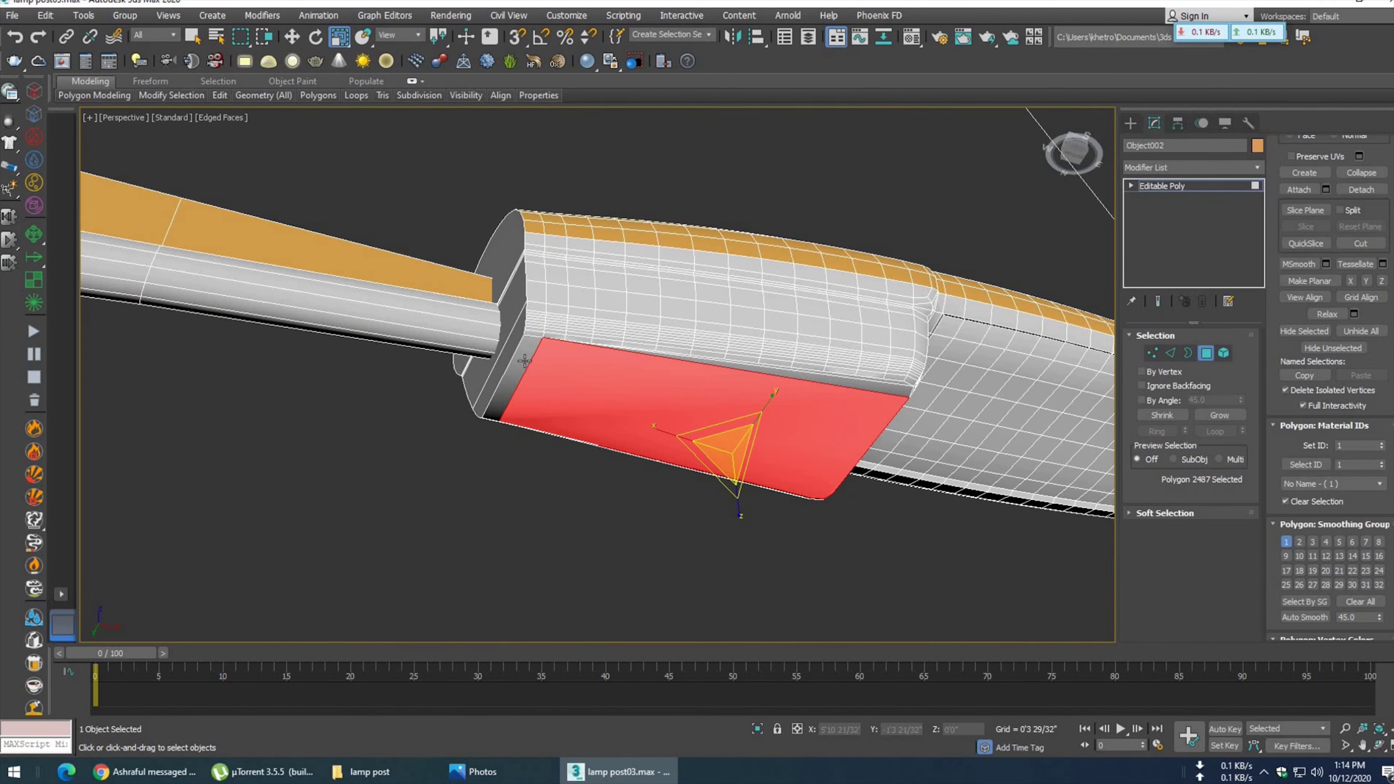
ctrl+click(525, 358)
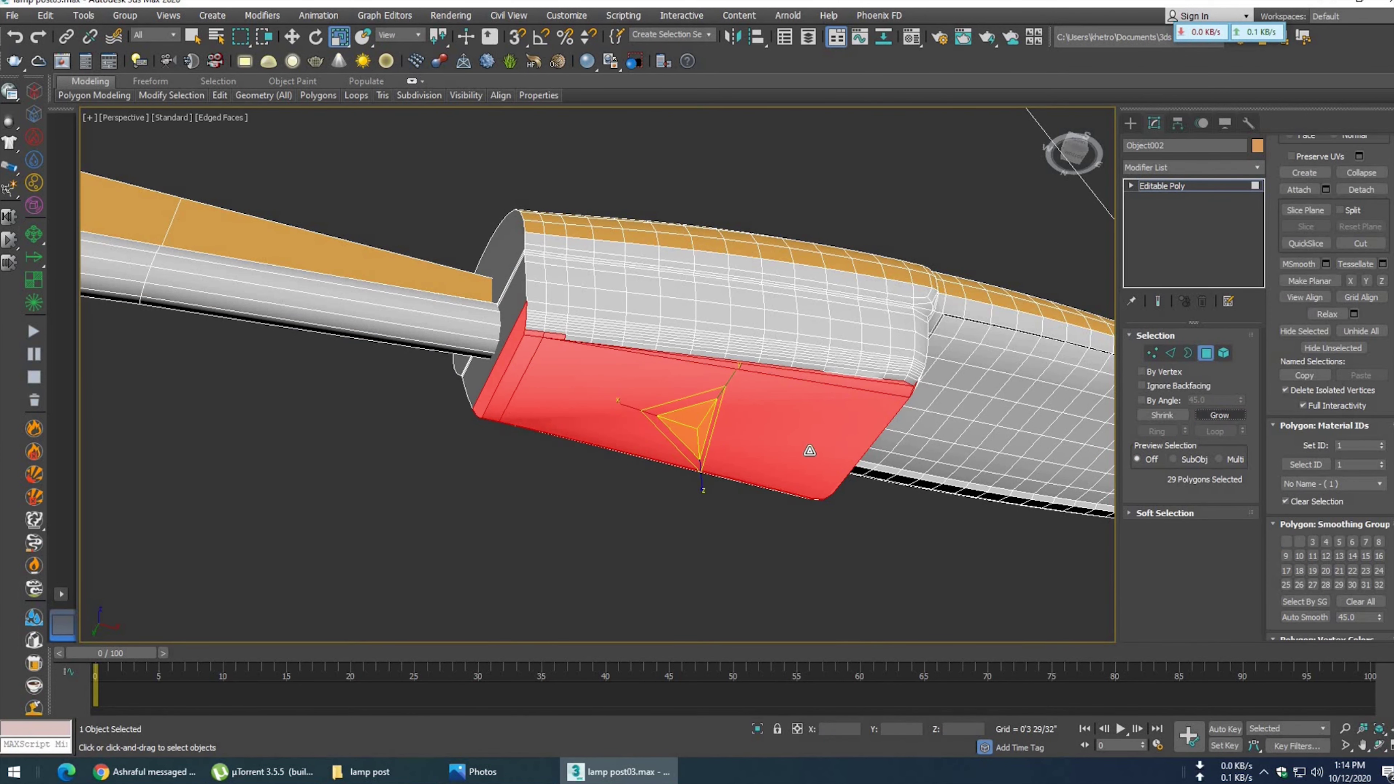
alt+middle_drag(678, 438, 725, 312)
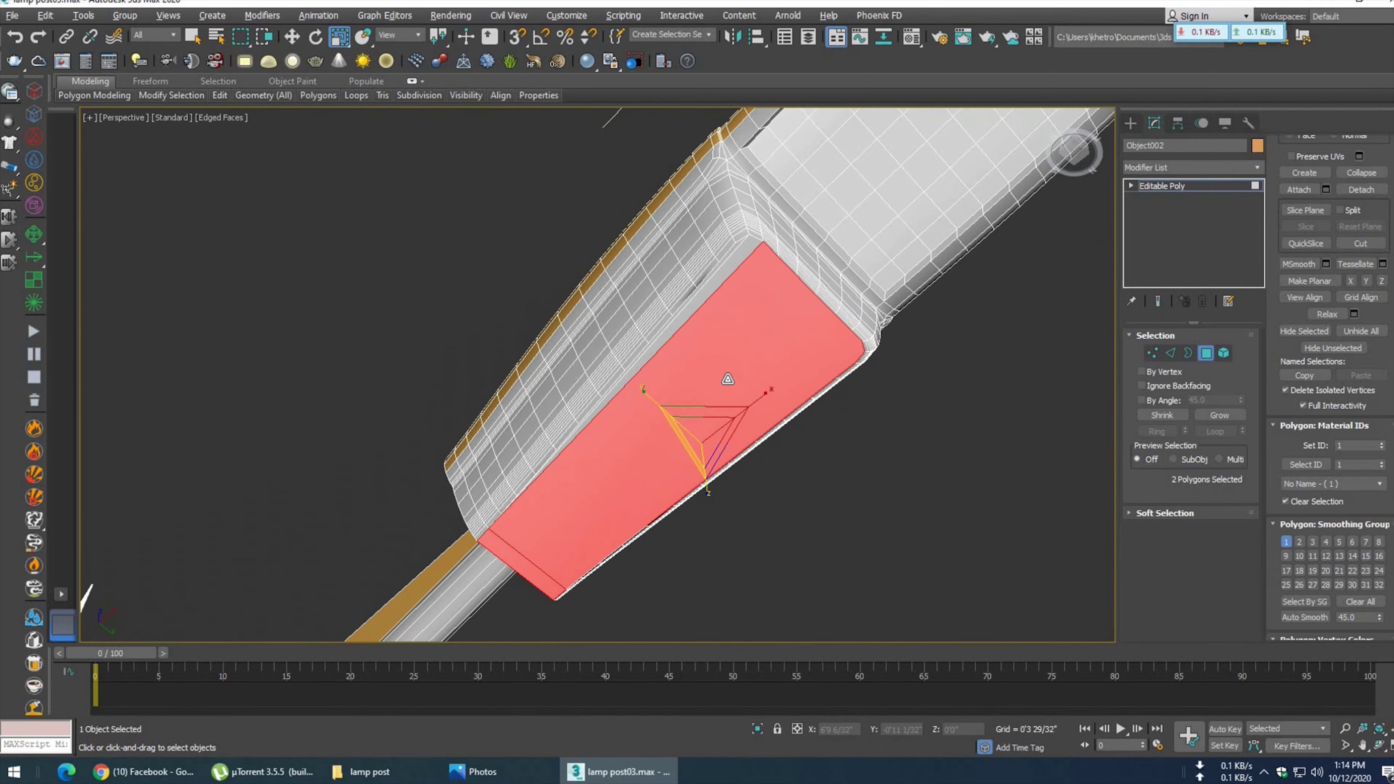
scroll(721, 333, up, 3)
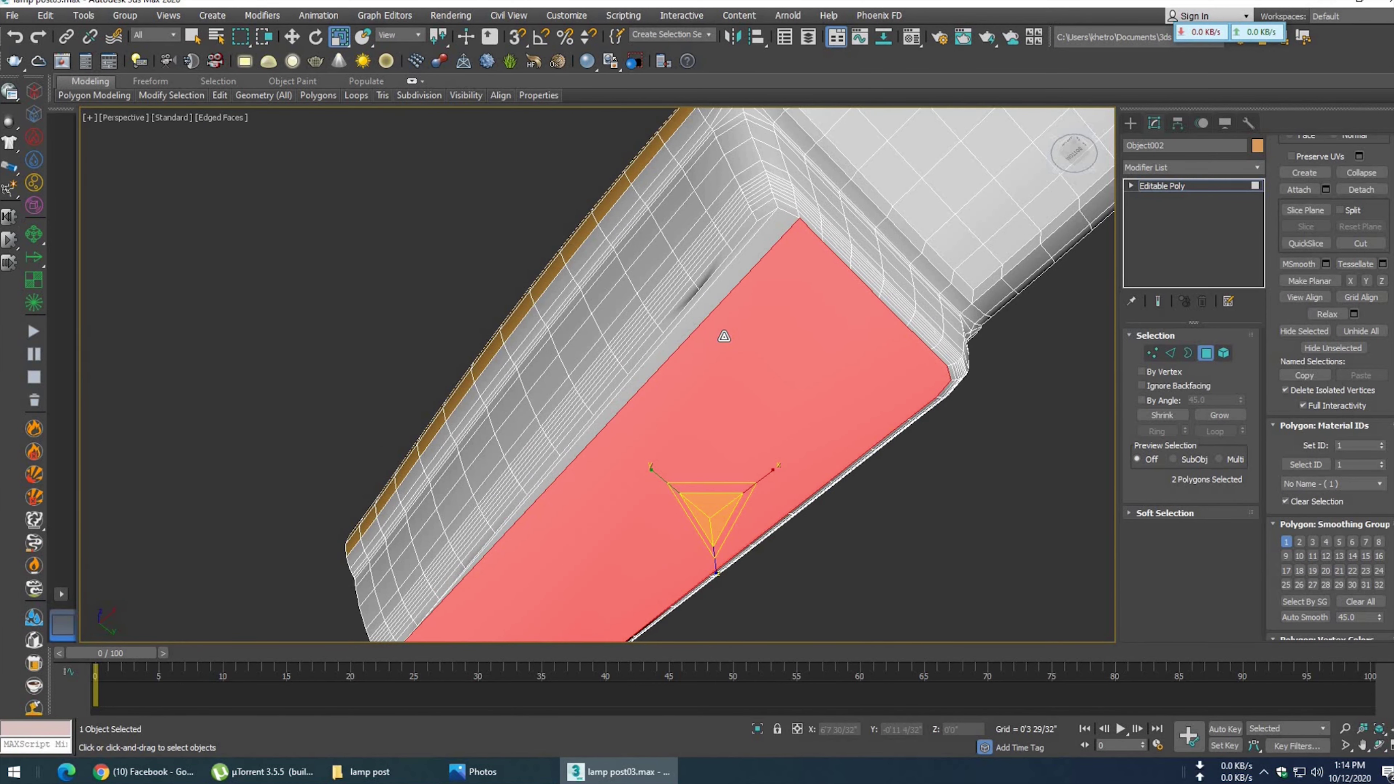
ctrl+click(731, 258)
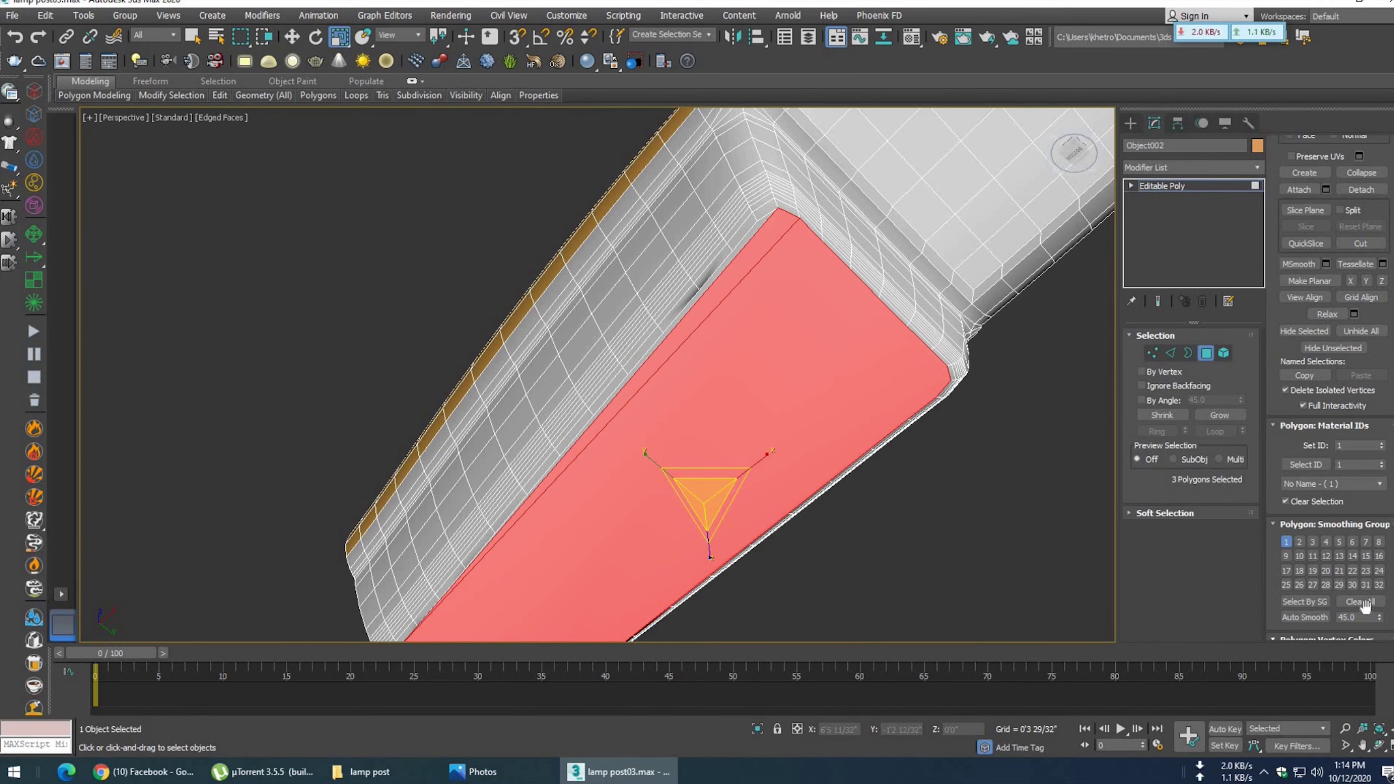
click(1016, 538)
- Orbit and zoom in to inspect the white panel inset into the lamp arm
mouse_move(804, 489)
alt+middle_down()
mouse_move(784, 483)
mouse_move(824, 348)
mouse_move(836, 404)
mouse_move(722, 408)
mouse_move(576, 351)
mouse_move(607, 324)
mouse_move(762, 405)
mouse_move(701, 301)
mouse_move(671, 432)
mouse_move(738, 399)
mouse_move(757, 466)
mouse_move(865, 265)
mouse_move(678, 362)
mouse_move(660, 427)
mouse_move(714, 328)
alt+middle_up()
scroll(722, 330, up, 2)
scroll(725, 337, up, 2)
scroll(674, 385, up, 1)
scroll(715, 329, up, 2)
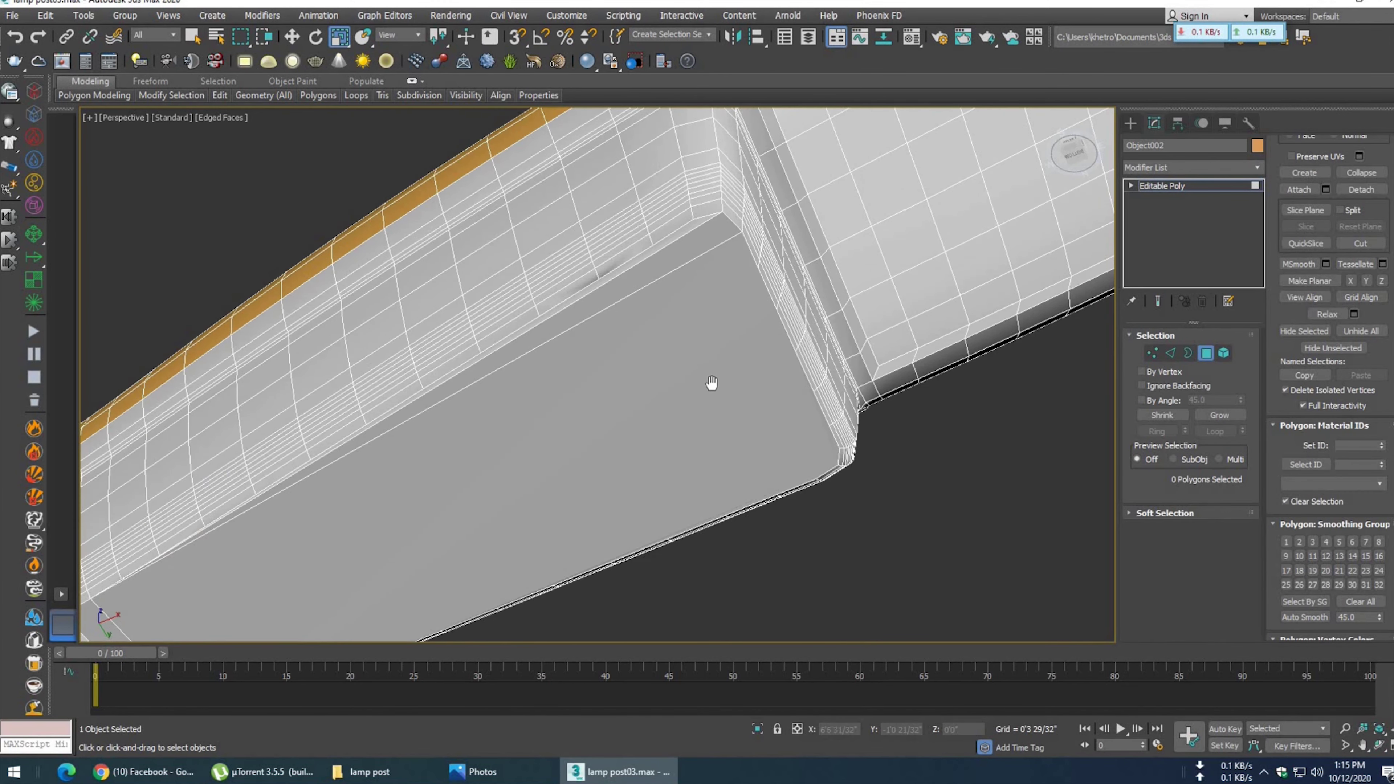
scroll(713, 386, up, 1)
scroll(710, 393, up, 1)
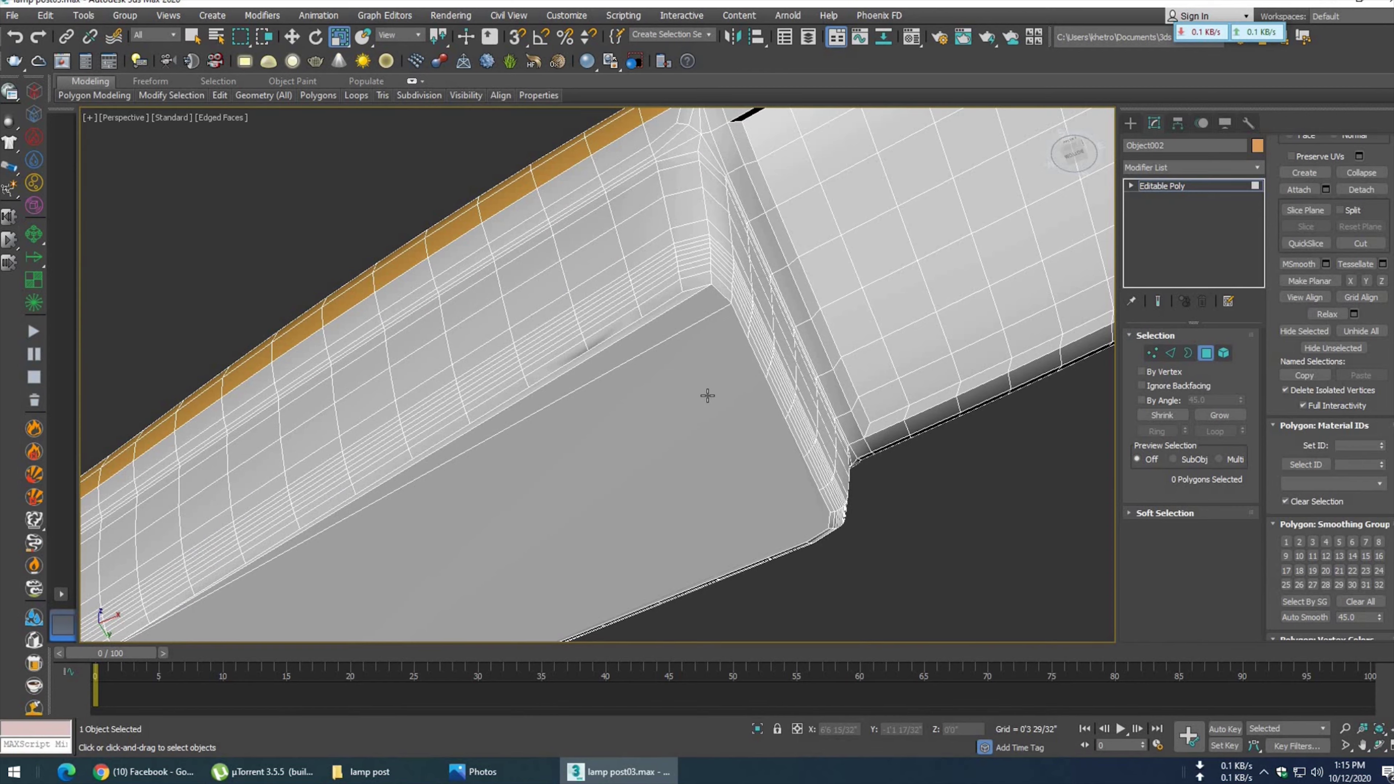
scroll(708, 396, down, 3)
scroll(719, 395, up, 3)
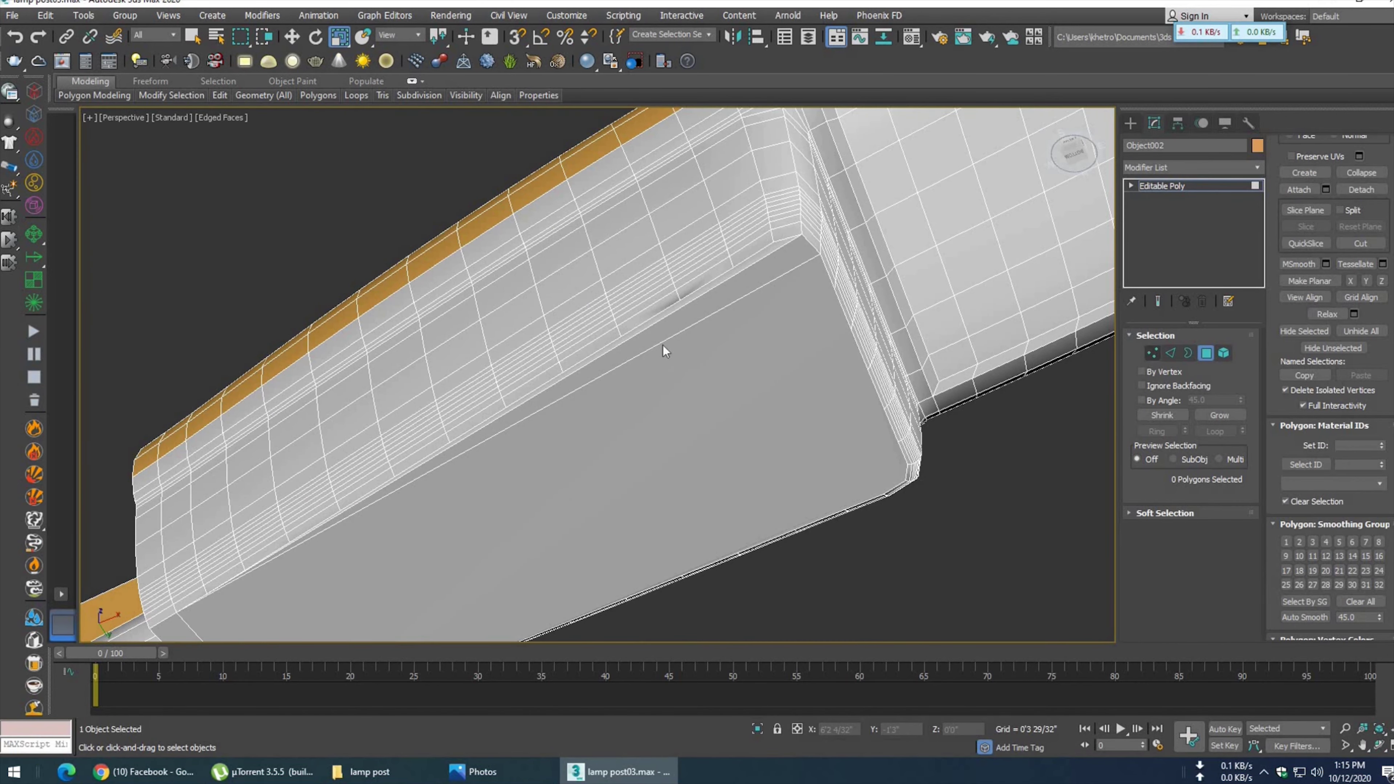
- Select two side vertices on the lamp head's underside and cut an edge between them
key(1)
click(681, 301)
mouse_move(795, 501)
alt+middle_down()
mouse_move(760, 477)
mouse_move(936, 429)
alt+middle_up()
ctrl+click(1008, 331)
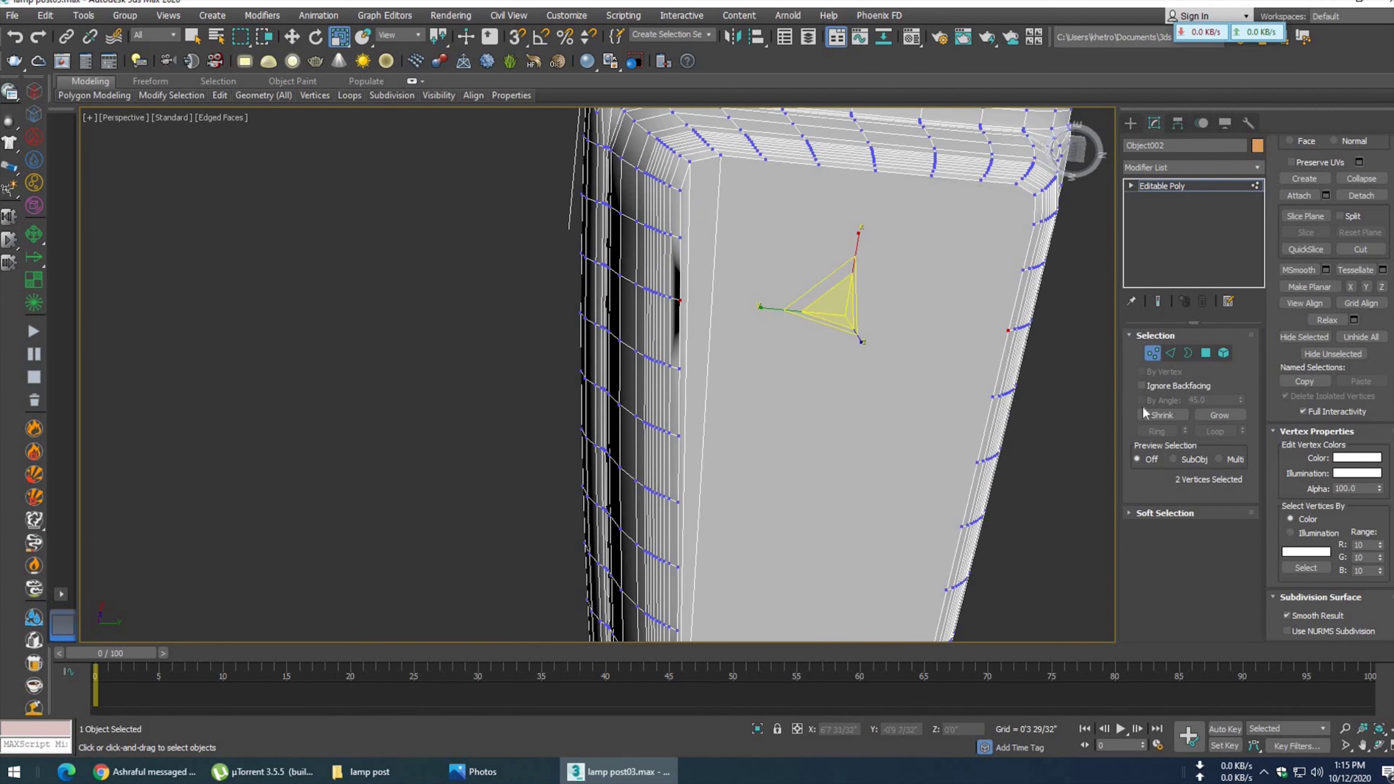
click(1361, 250)
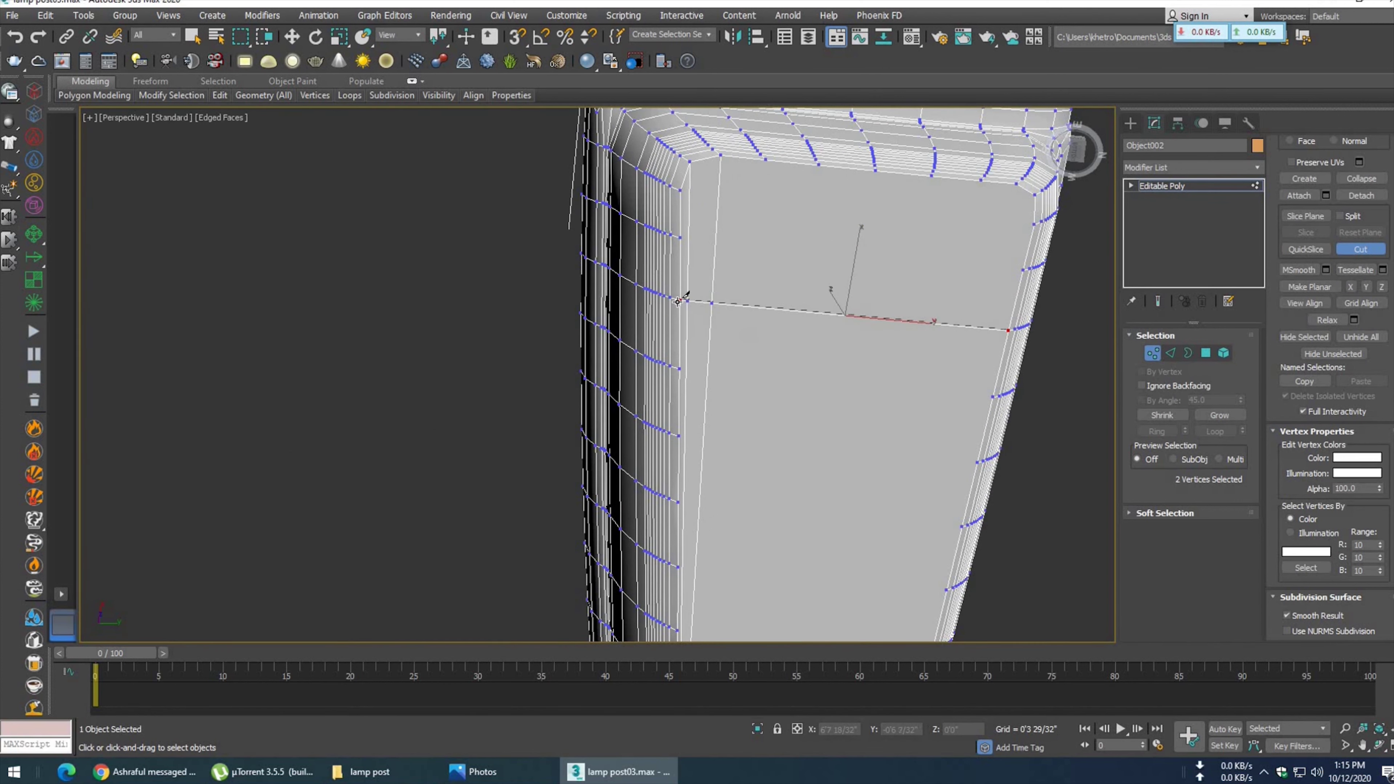
click(697, 303)
middle_drag(785, 386, 766, 401)
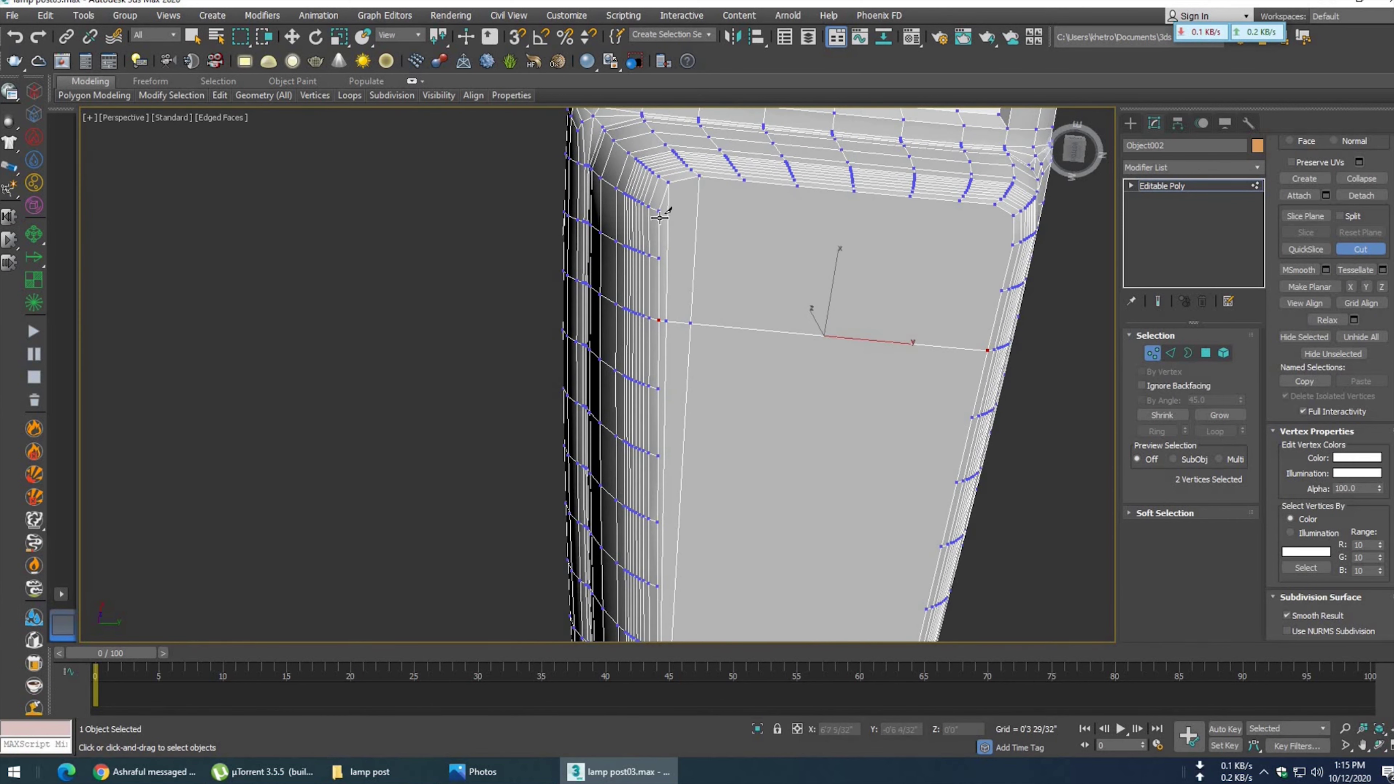
click(667, 211)
- Orbit the lamp head horizontal and undo the extra cut edges
scroll(697, 414, down, 2)
scroll(740, 432, down, 2)
scroll(737, 434, down, 2)
scroll(736, 365, down, 1)
mouse_move(737, 365)
alt+middle_down()
mouse_move(687, 367)
mouse_move(650, 331)
mouse_move(607, 371)
mouse_move(613, 358)
mouse_move(585, 519)
mouse_move(619, 426)
mouse_move(590, 432)
alt+middle_up()
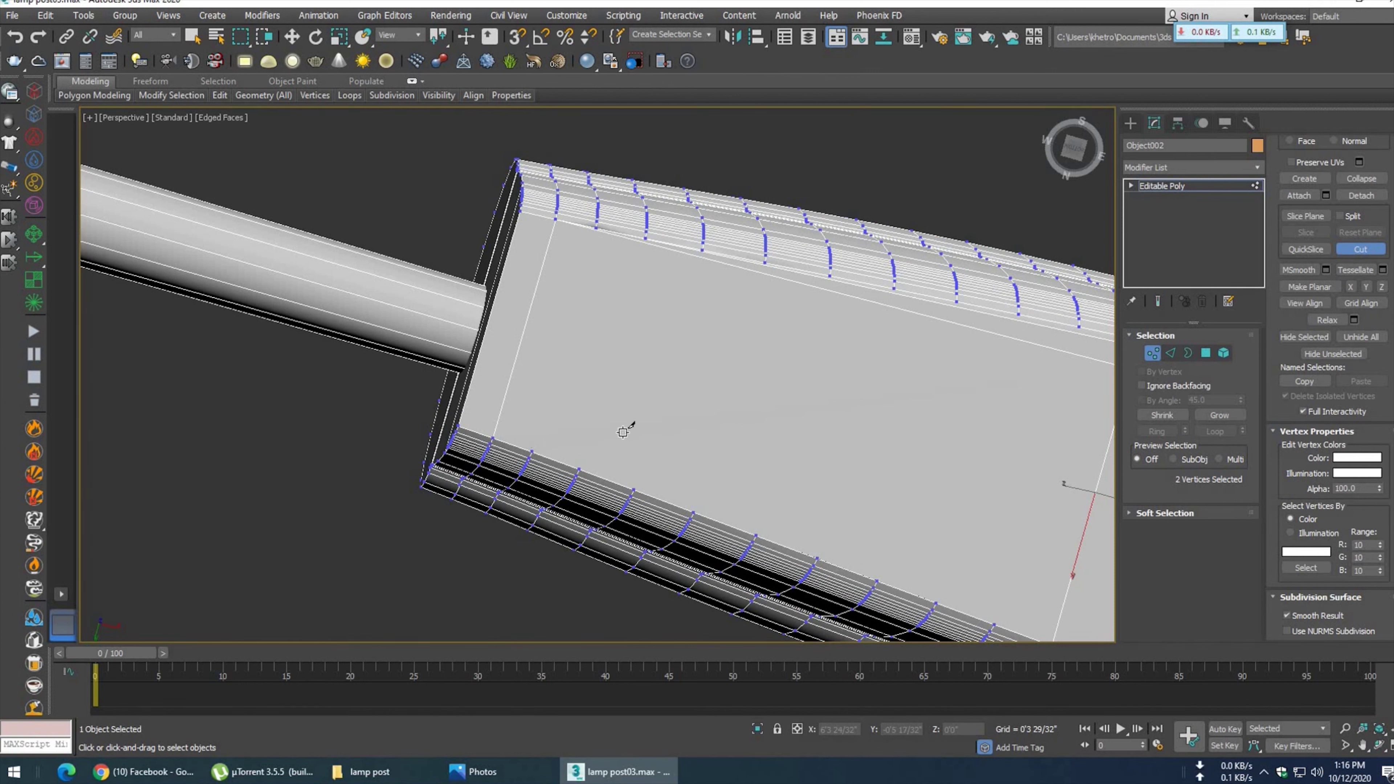
key(ctrl+z)
- Clear the vertex selection, hide edged faces, and return to whole-object level
key(r)
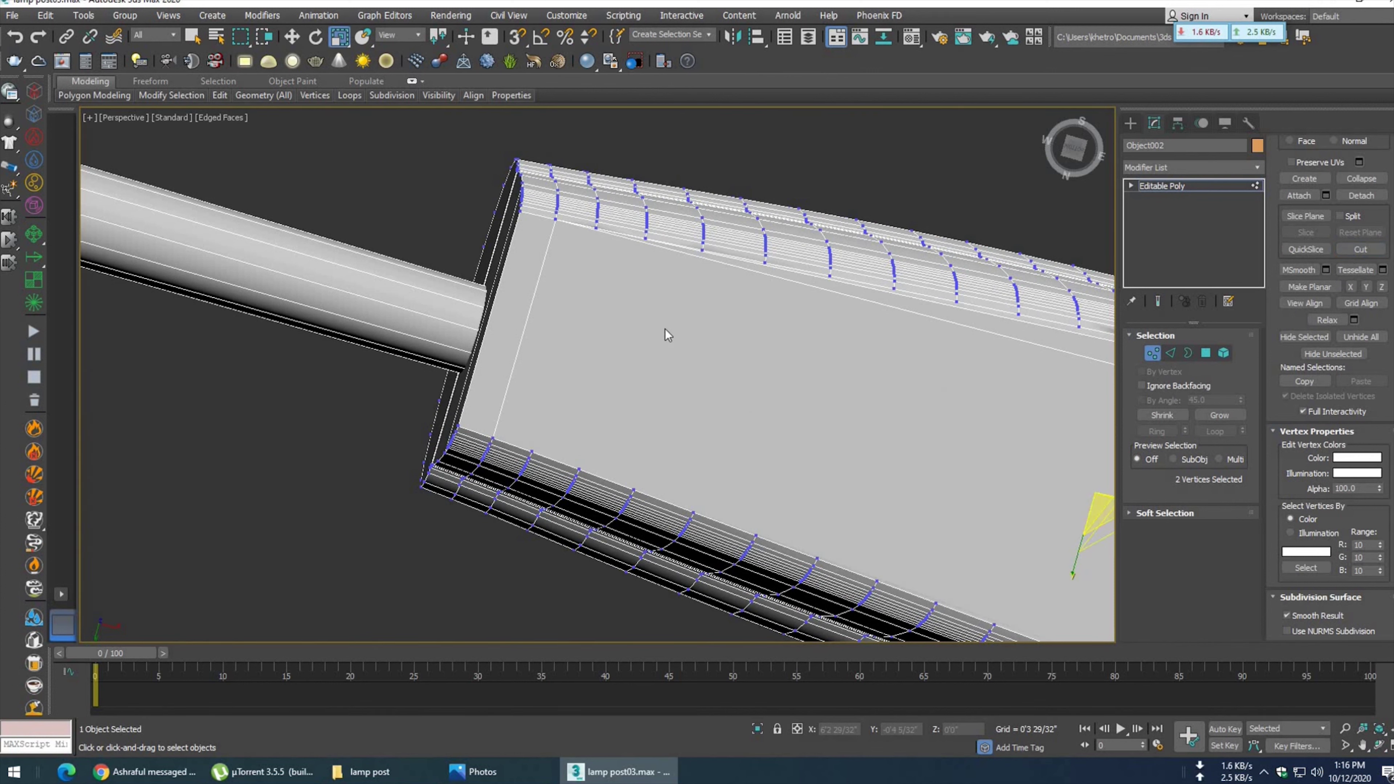
right_click(664, 330)
scroll(684, 383, down, 1)
scroll(676, 429, down, 3)
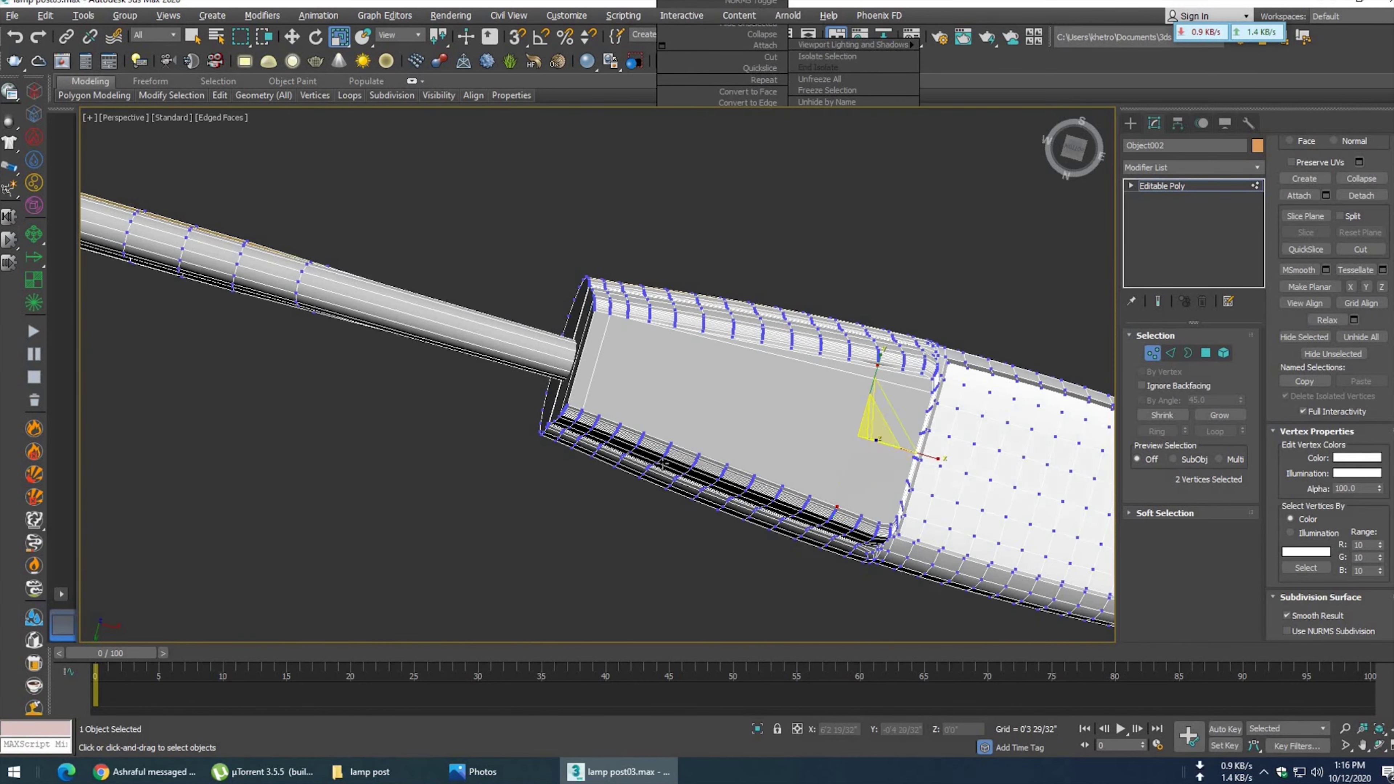
alt+middle_drag(672, 442, 794, 195)
click(794, 195)
key(F4)
mouse_move(756, 360)
middle_down()
mouse_move(834, 367)
mouse_move(744, 405)
mouse_move(762, 373)
mouse_move(1238, 439)
middle_up()
key(1)
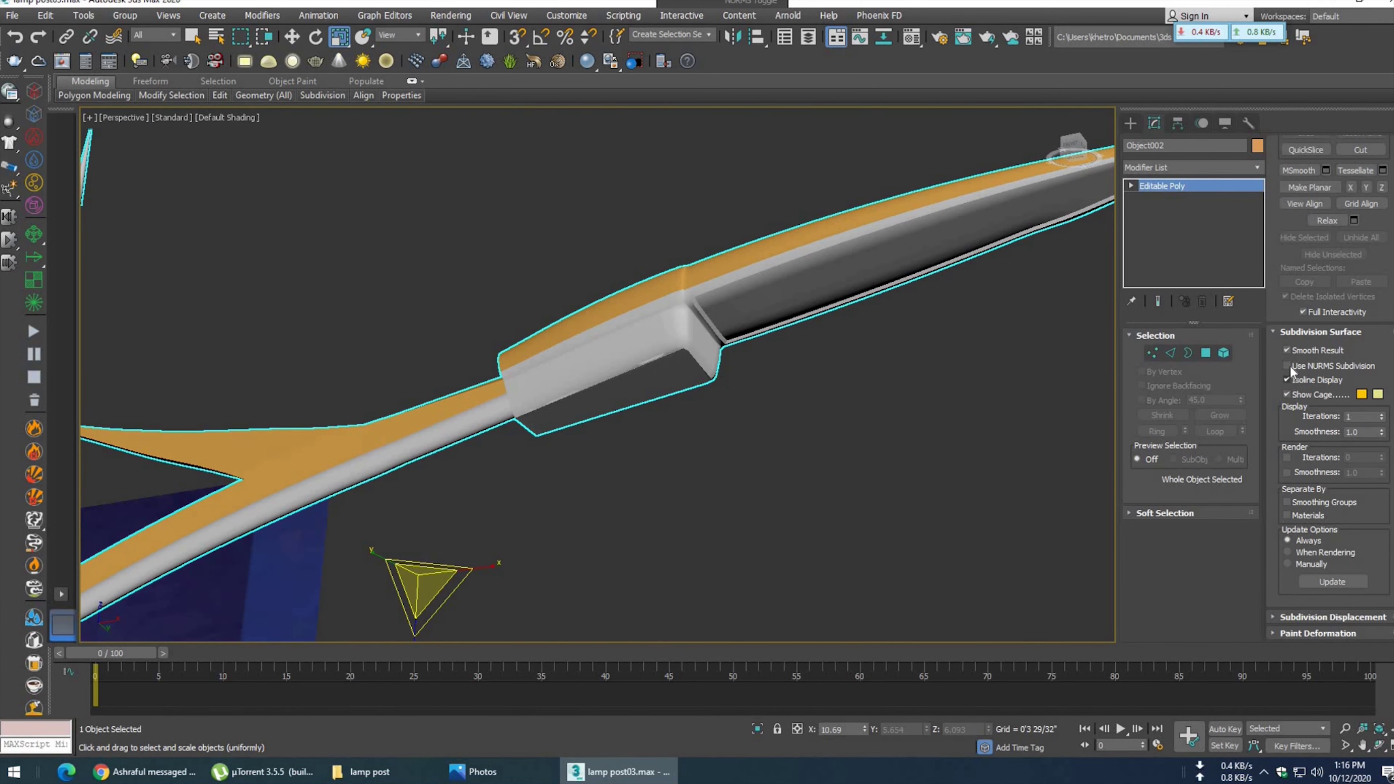
- Turn on NURMS subdivision smoothing for the lamp arm and frame the pole vertically
click(1287, 366)
scroll(667, 452, down, 3)
scroll(667, 451, down, 3)
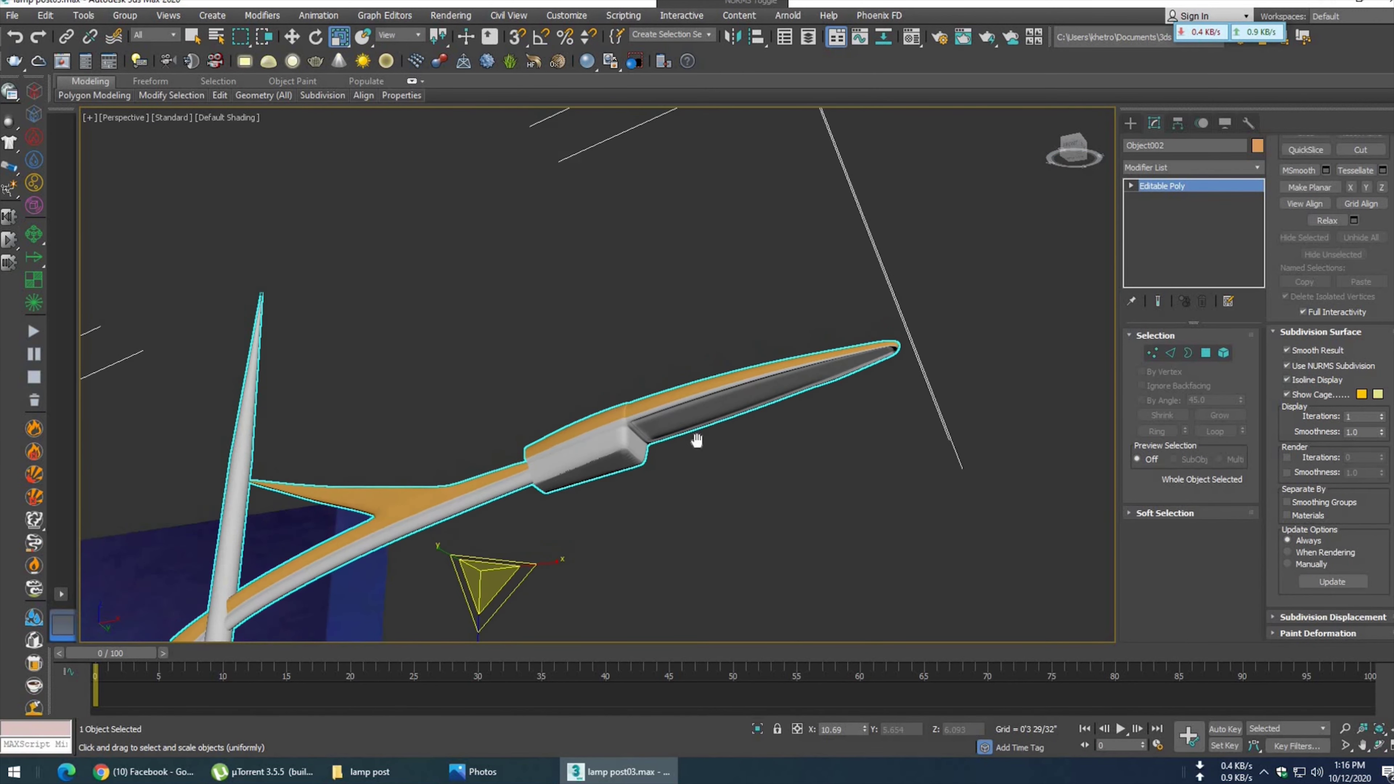
mouse_move(622, 487)
middle_down()
mouse_move(696, 375)
mouse_move(672, 440)
mouse_move(652, 392)
middle_up()
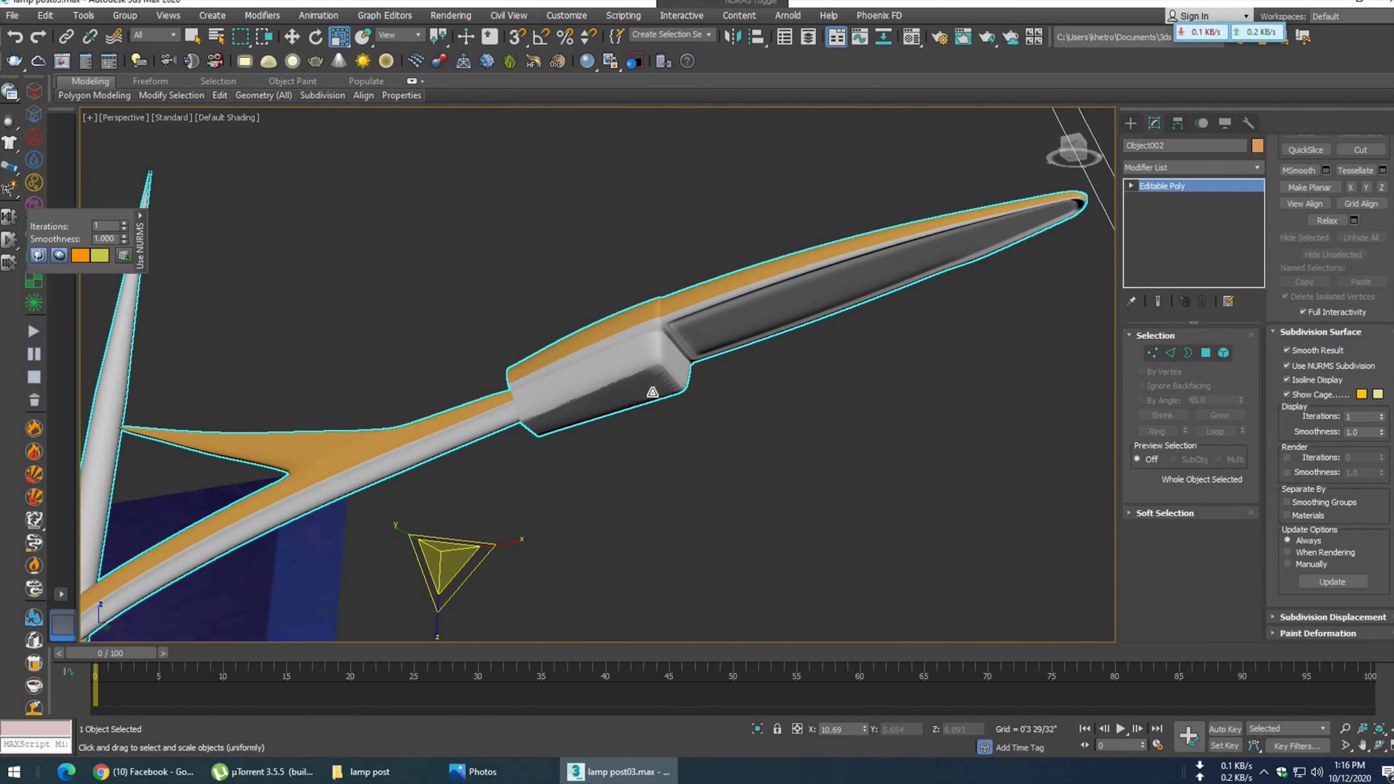
middle_drag(641, 413, 719, 434)
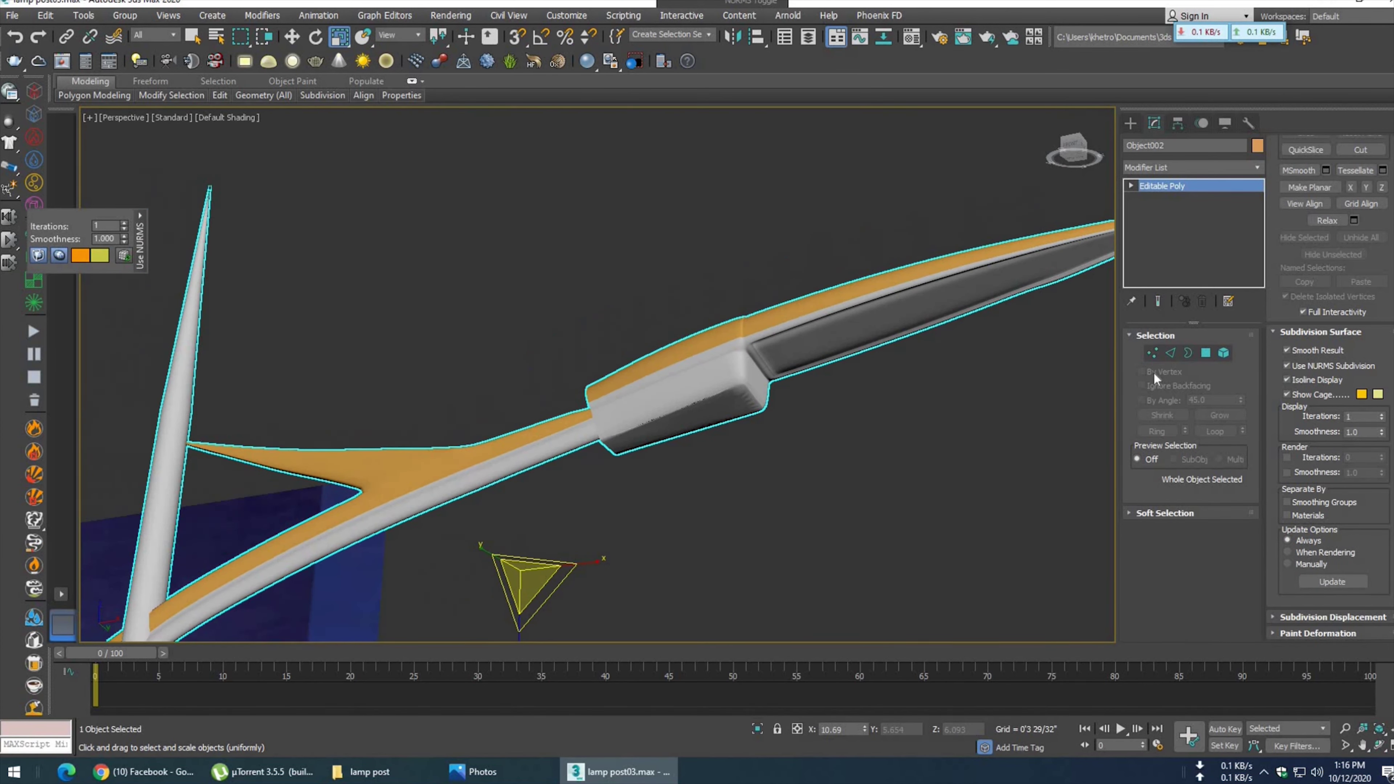
scroll(713, 450, down, 3)
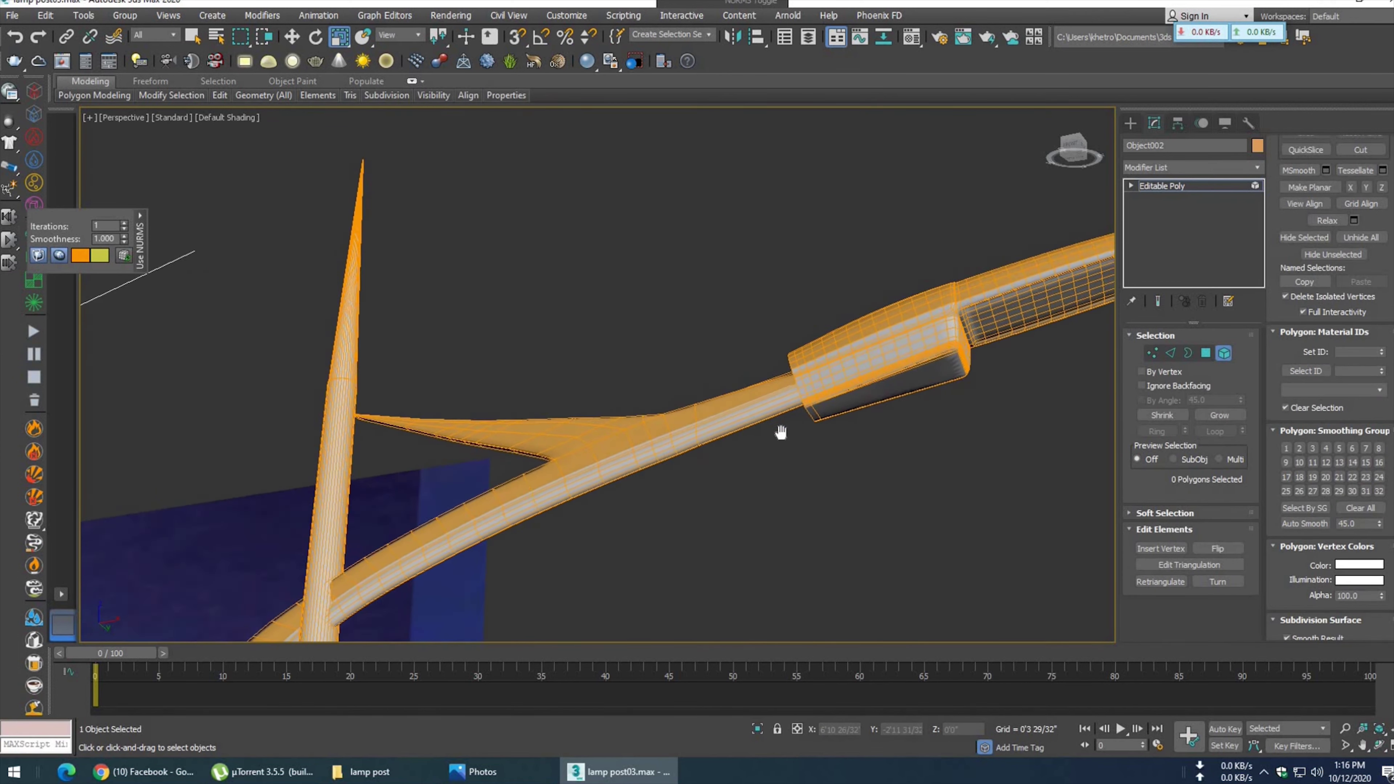
scroll(738, 405, down, 2)
mouse_move(684, 409)
alt+middle_down()
mouse_move(614, 399)
mouse_move(621, 458)
mouse_move(669, 461)
mouse_move(697, 242)
alt+middle_up()
key(F4)
- Collapse the smoothed lamp arm and head into an Editable Poly
right_click(697, 242)
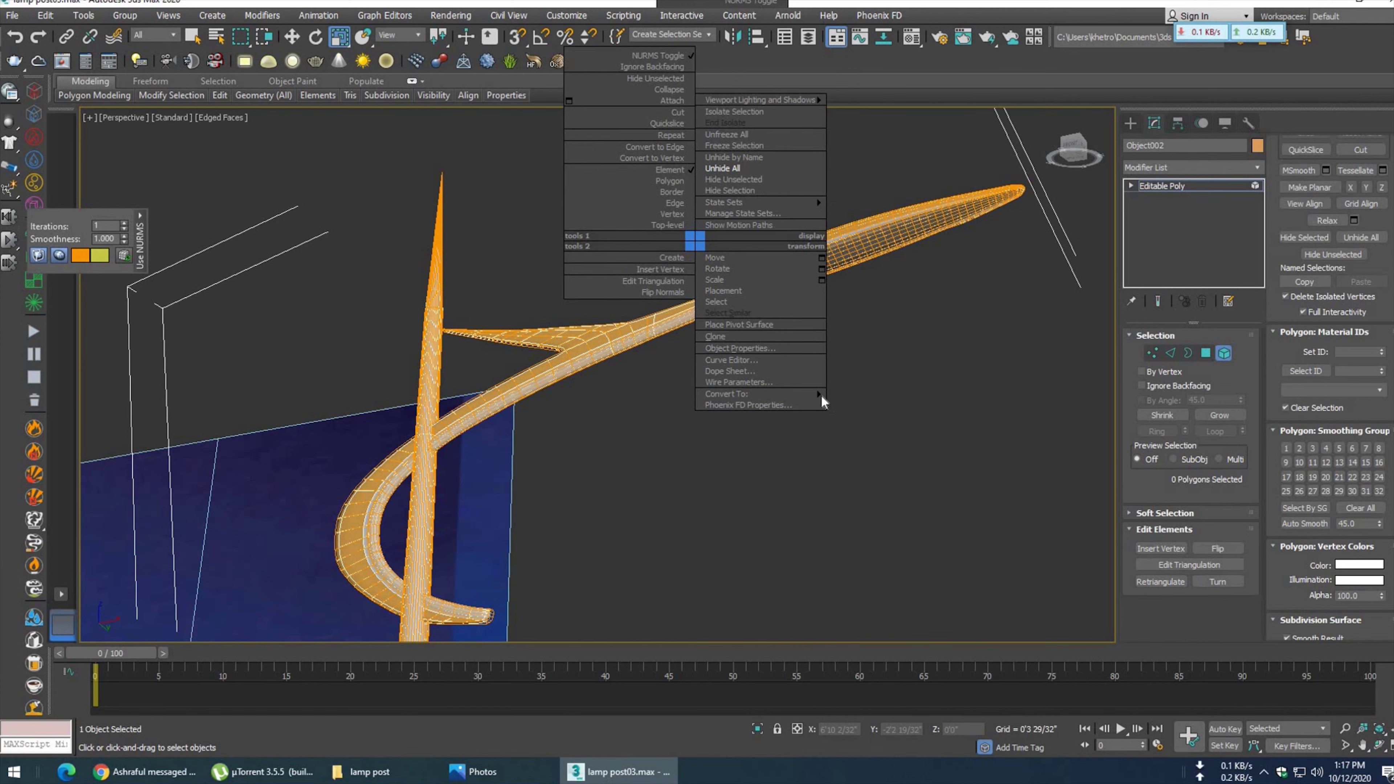
mouse_move(752, 394)
click(887, 405)
key(F4)
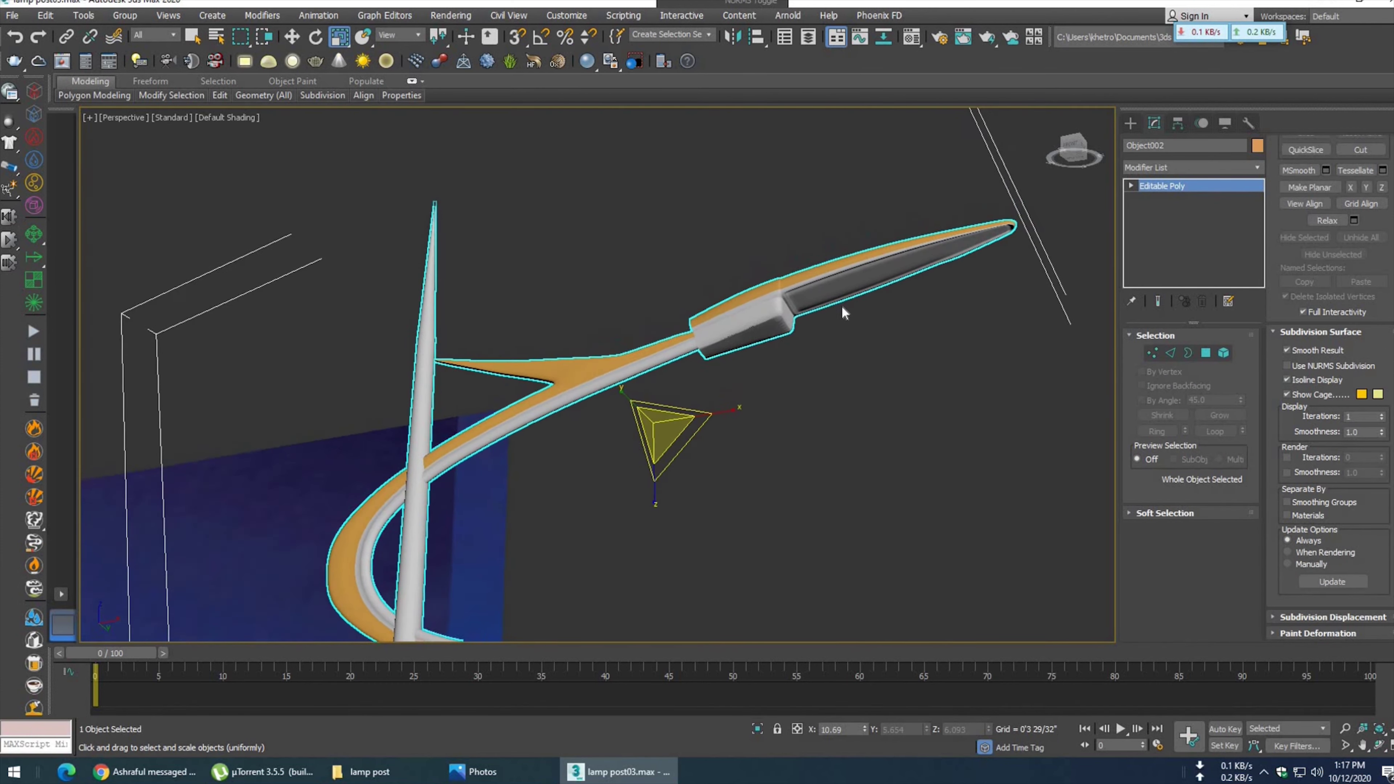
scroll(787, 346, up, 2)
scroll(726, 398, up, 2)
scroll(712, 333, up, 3)
scroll(707, 360, up, 4)
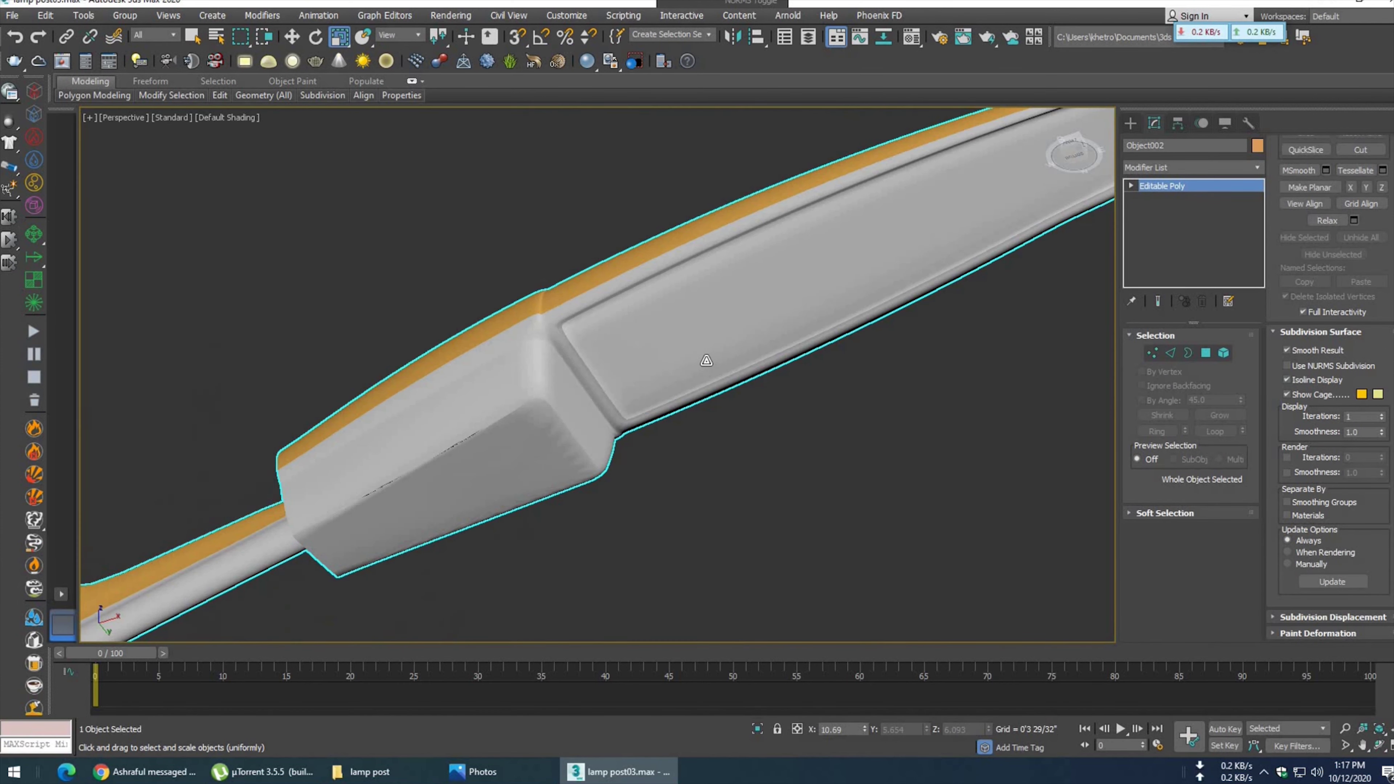
key(m)
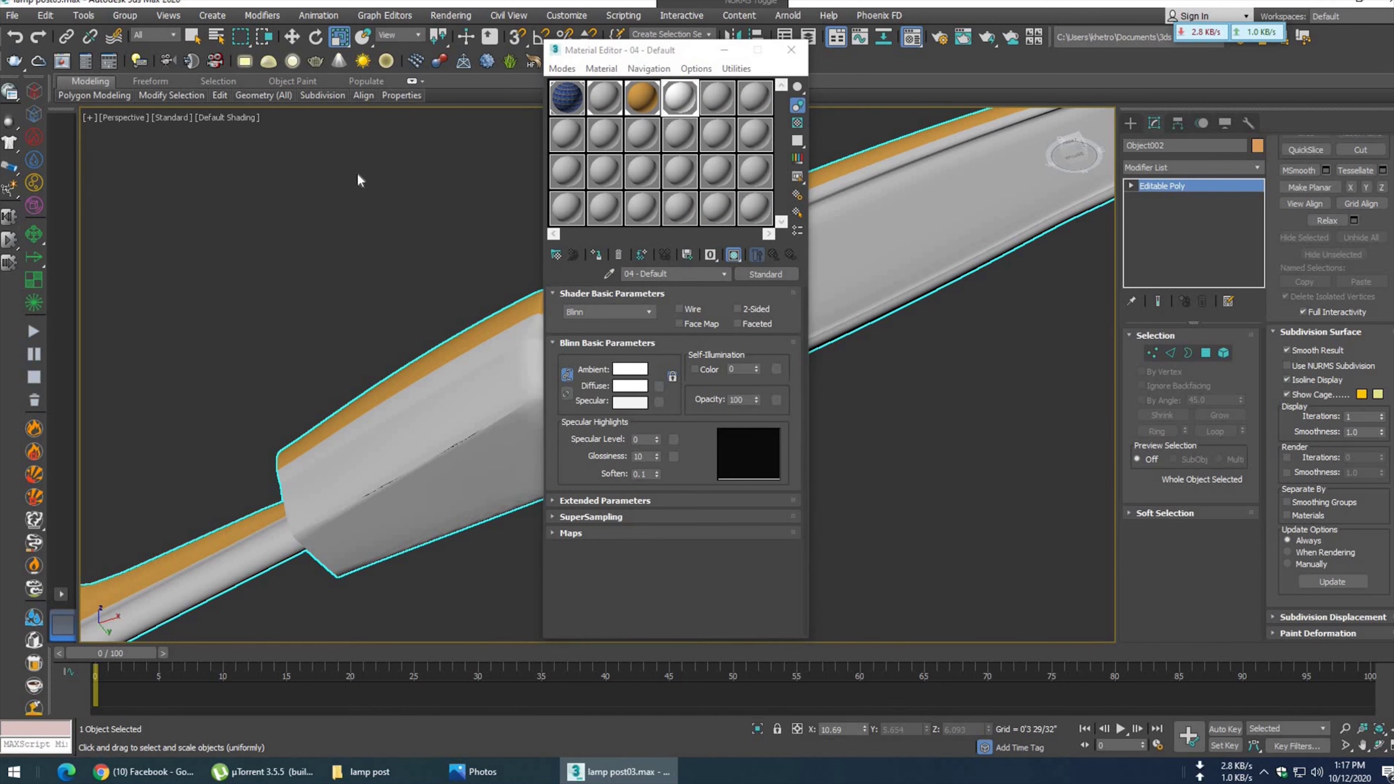
- Set the 04 - Default material's diffuse colour to pink (255/114/127)
drag(434, 200, 440, 135)
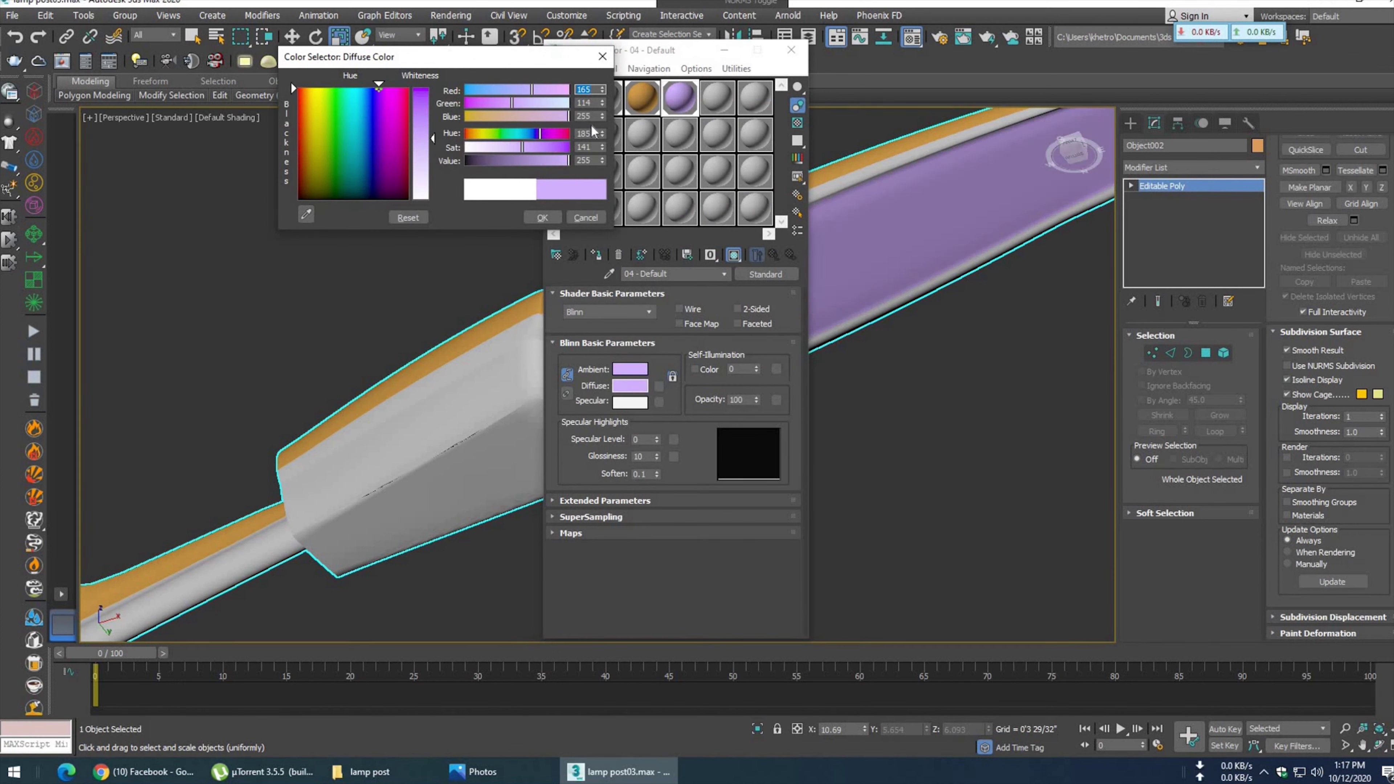
drag(563, 133, 567, 135)
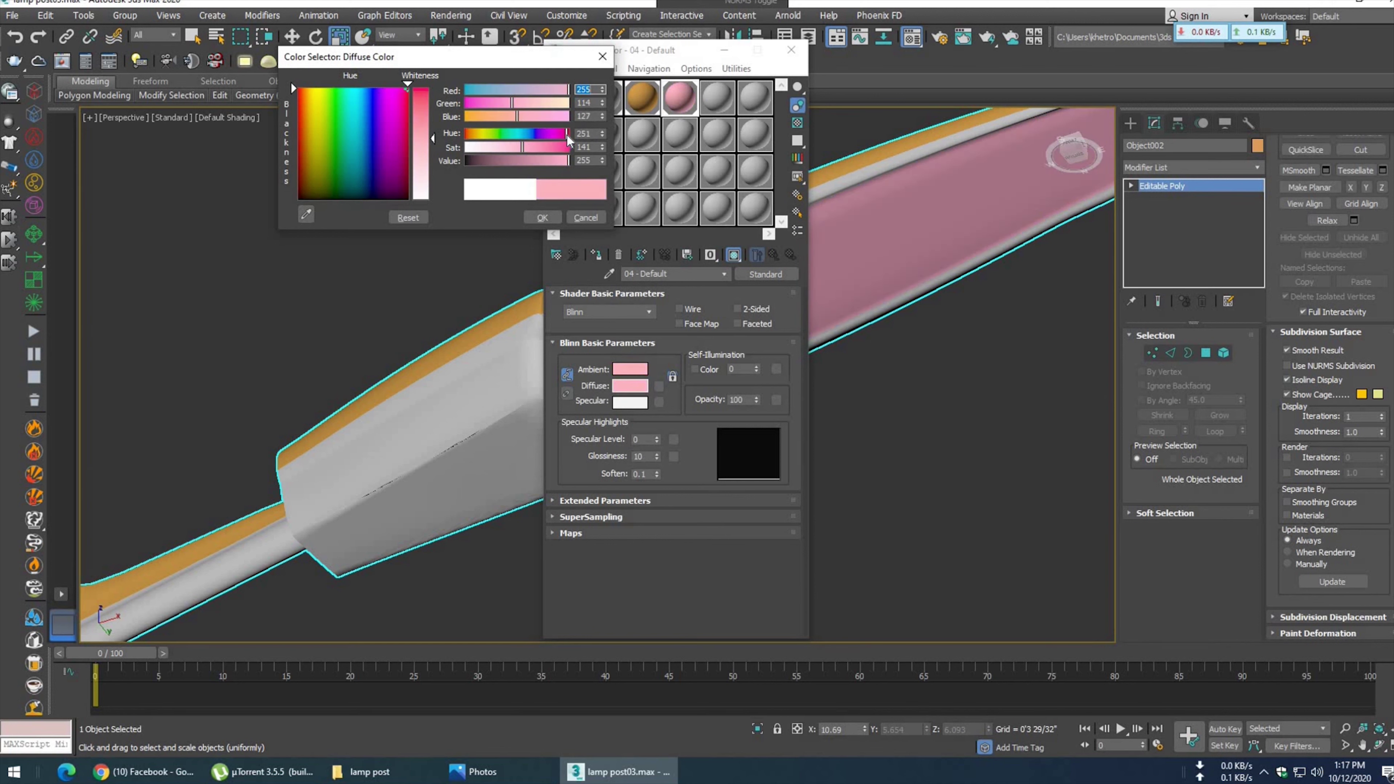
click(540, 217)
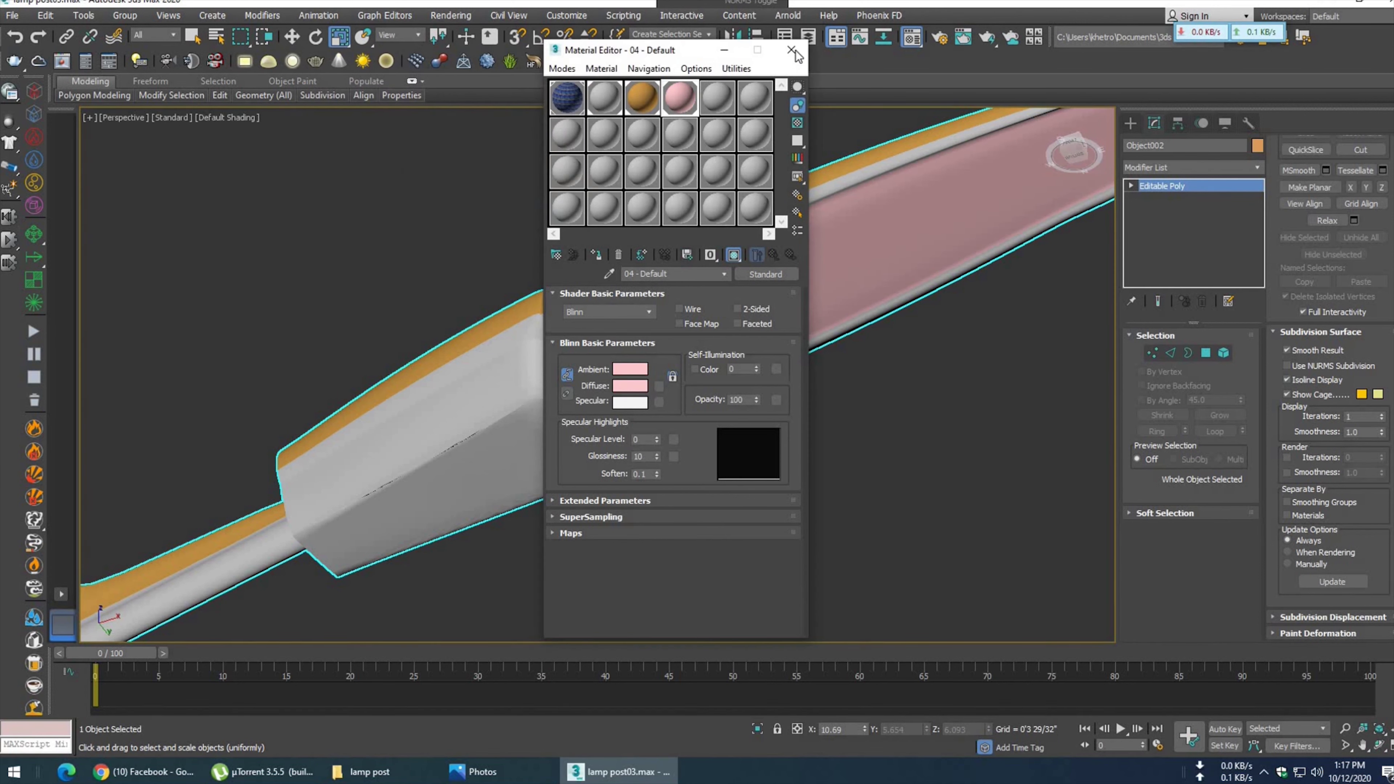
click(791, 51)
click(686, 452)
mouse_move(686, 452)
alt+middle_down()
mouse_move(679, 368)
mouse_move(638, 400)
mouse_move(639, 421)
alt+middle_up()
key(F4)
- Detach the upper lamp head element from Object002 as Object003 and frame it
click(673, 294)
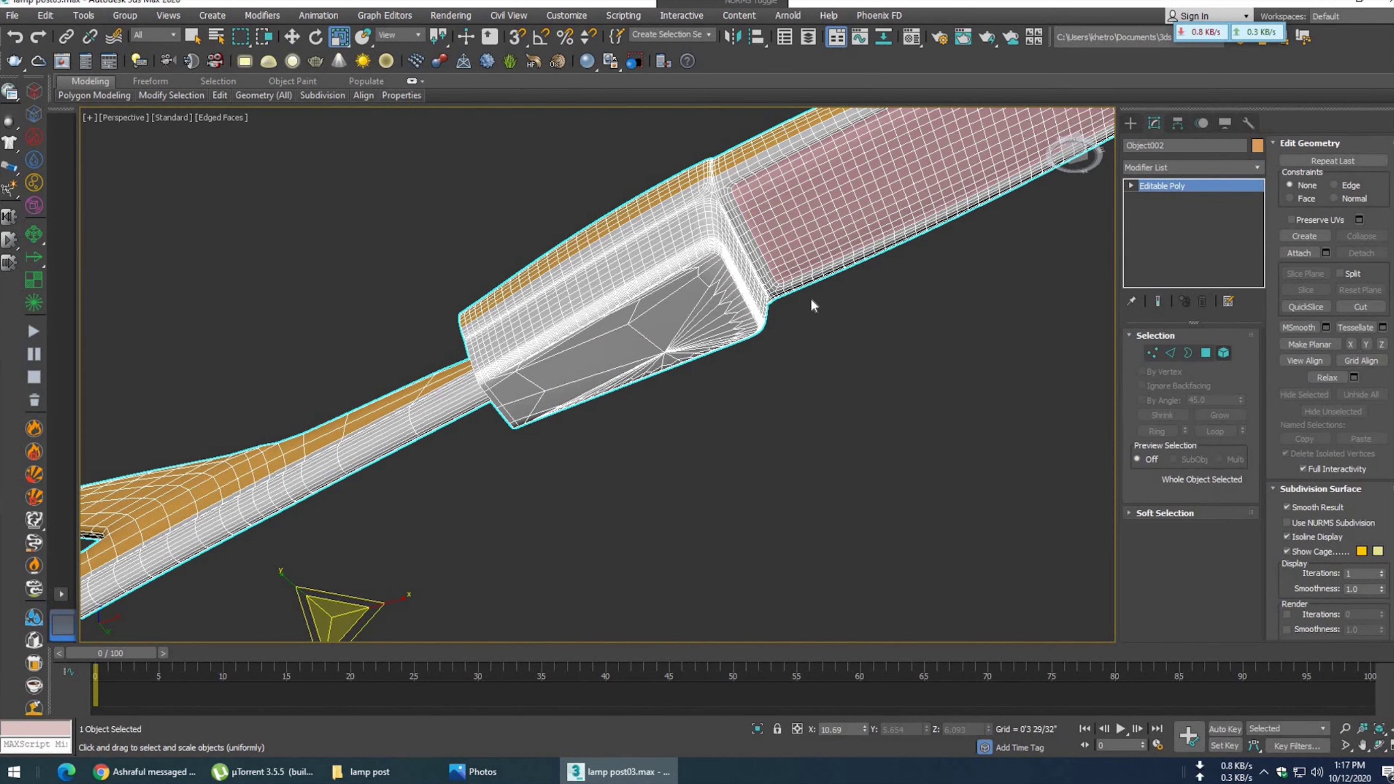
key(5)
click(823, 264)
click(1361, 253)
click(770, 388)
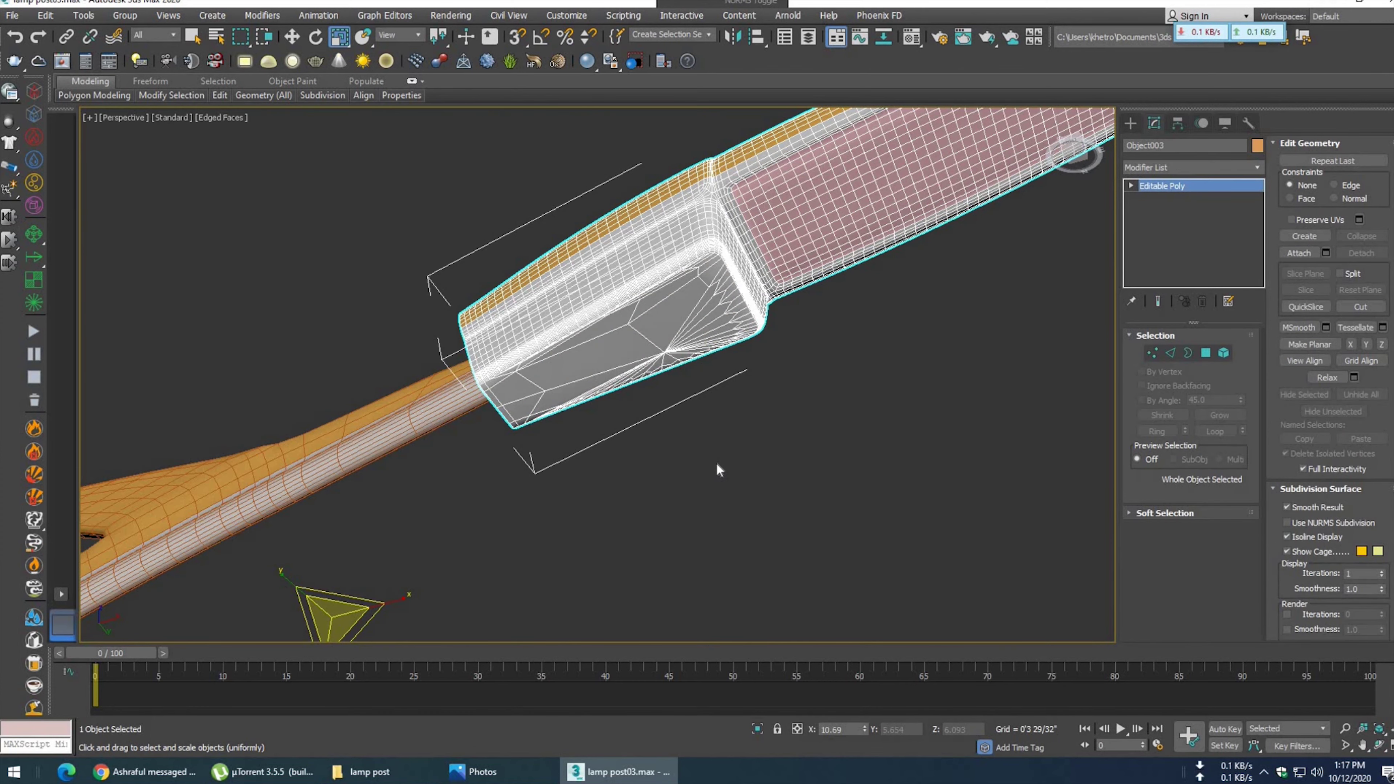
key(z)
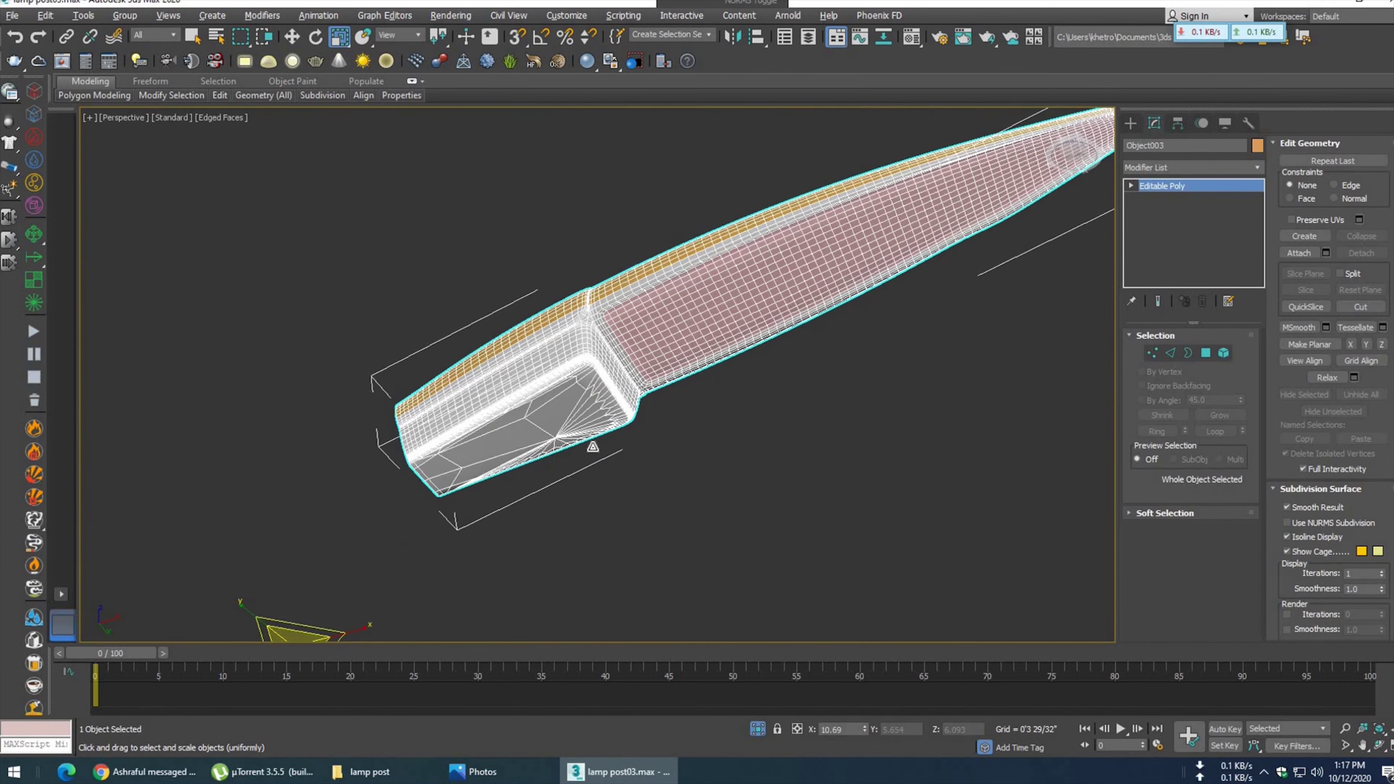
scroll(675, 384, up, 4)
scroll(658, 375, up, 2)
scroll(658, 375, up, 2)
scroll(497, 445, up, 3)
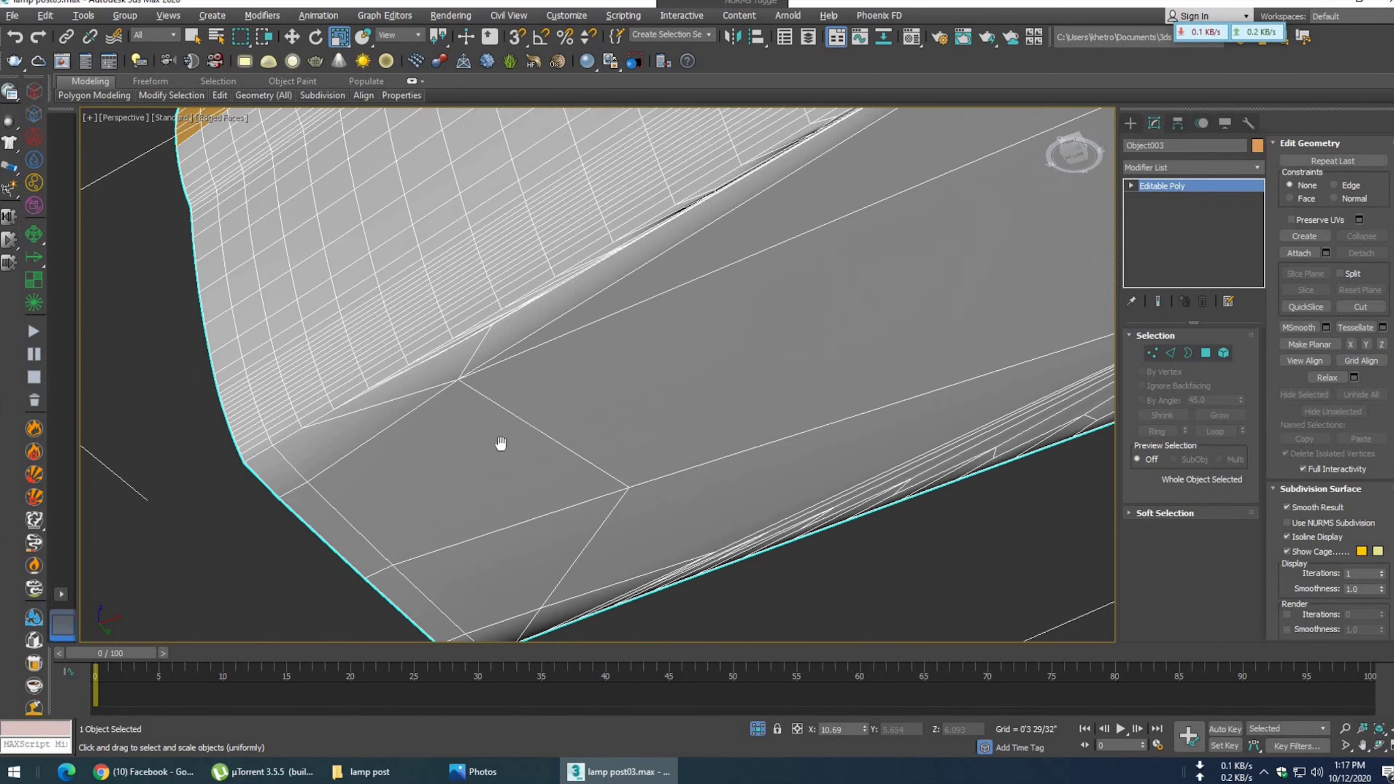
middle_drag(482, 461, 422, 472)
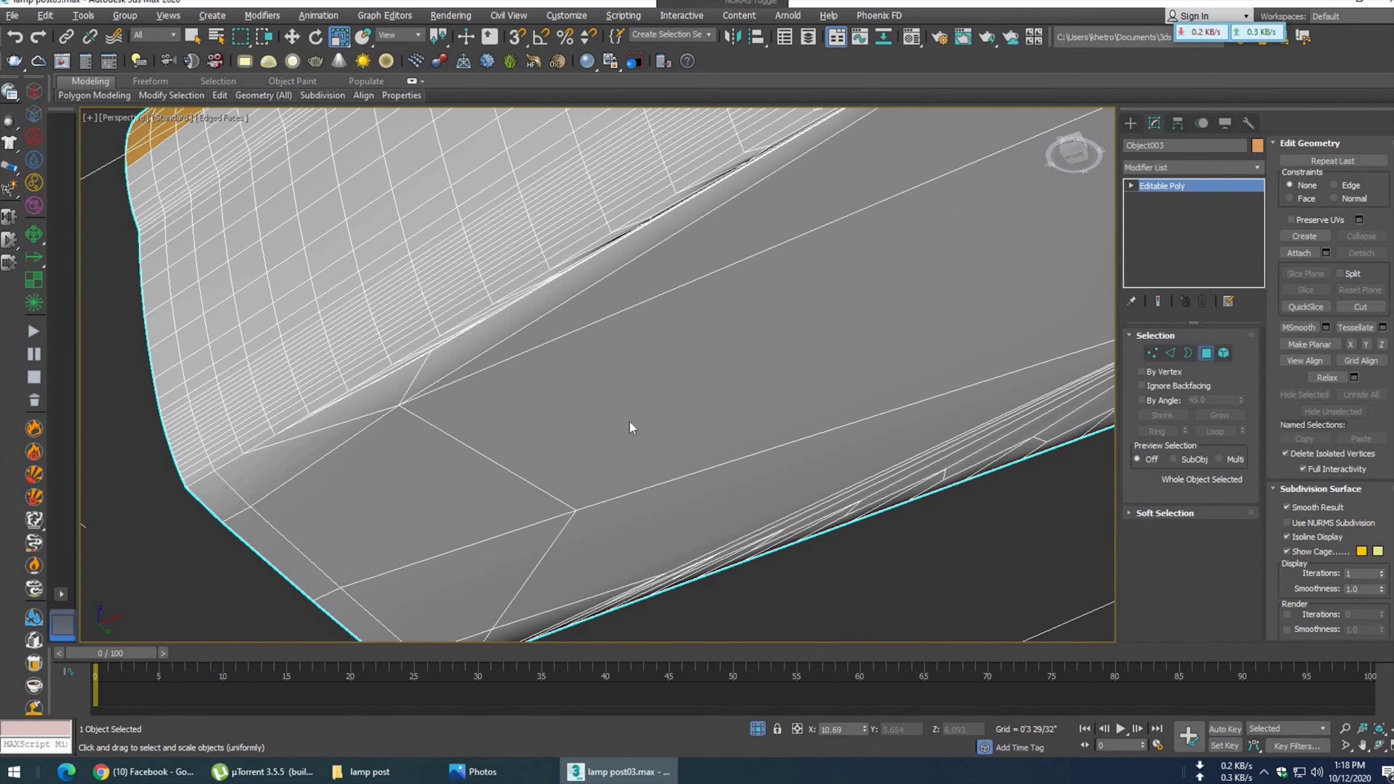
- In Polygon mode on Object003, delete the first face at the lamp head's underside end
key(4)
key(ctrl+a)
click(352, 409)
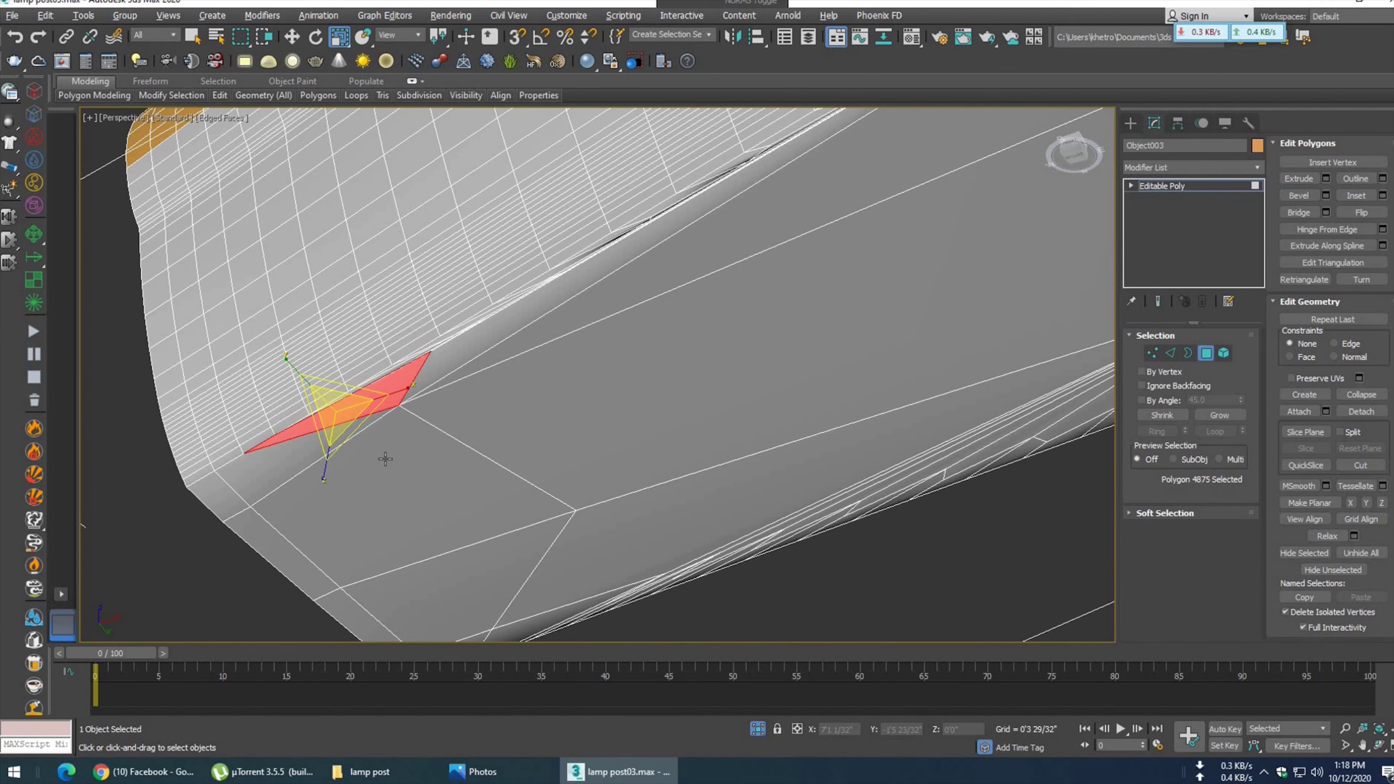
middle_drag(494, 422, 343, 489)
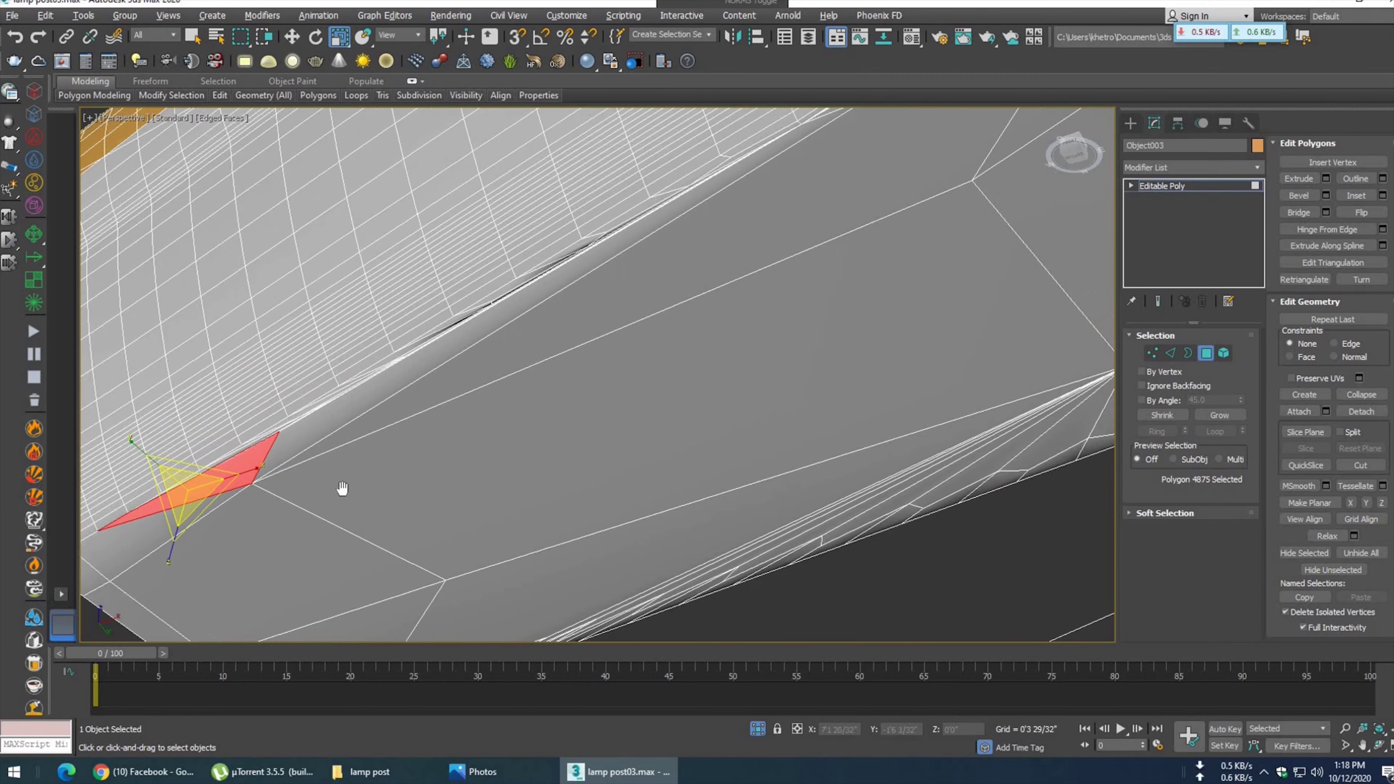
scroll(498, 536, down, 3)
alt+middle_drag(544, 449, 803, 373)
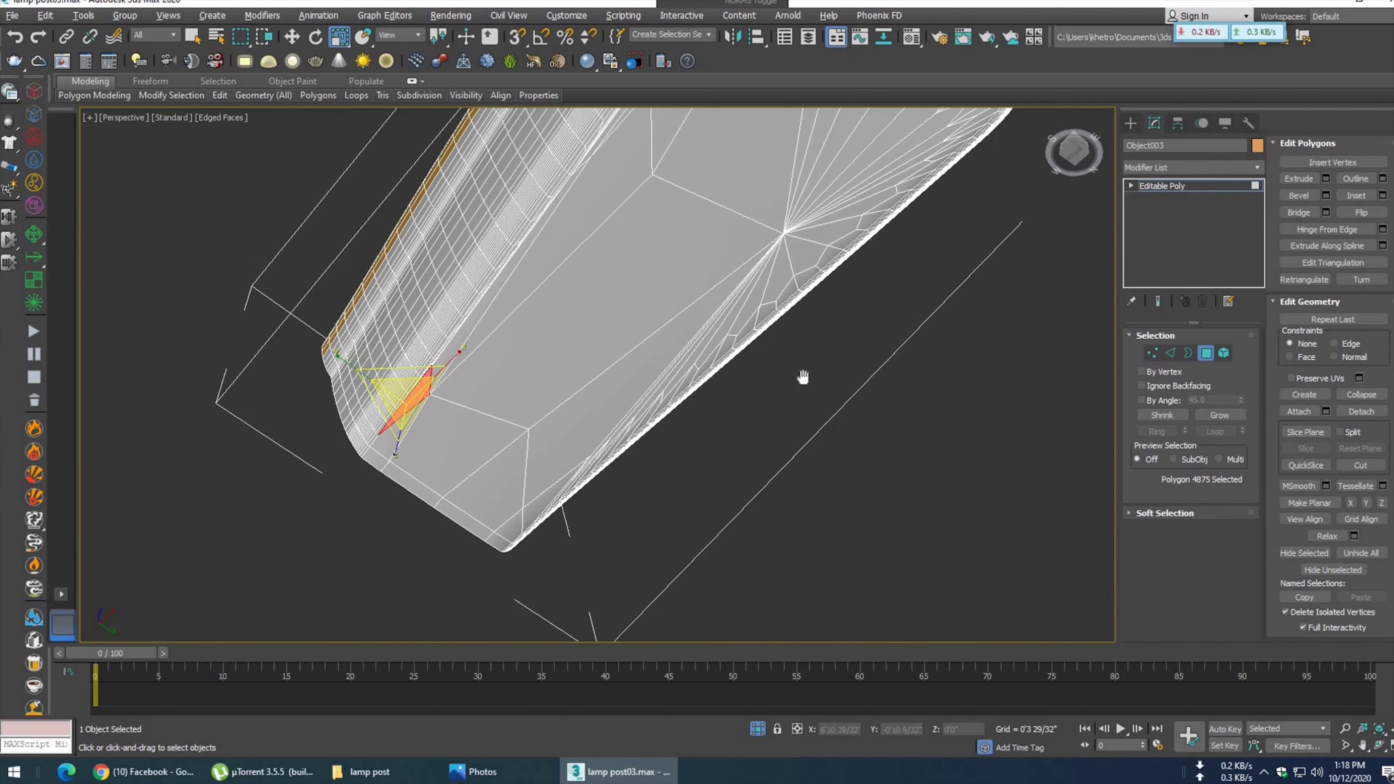
scroll(769, 452, up, 3)
scroll(632, 280, up, 2)
scroll(614, 330, up, 2)
scroll(609, 313, up, 3)
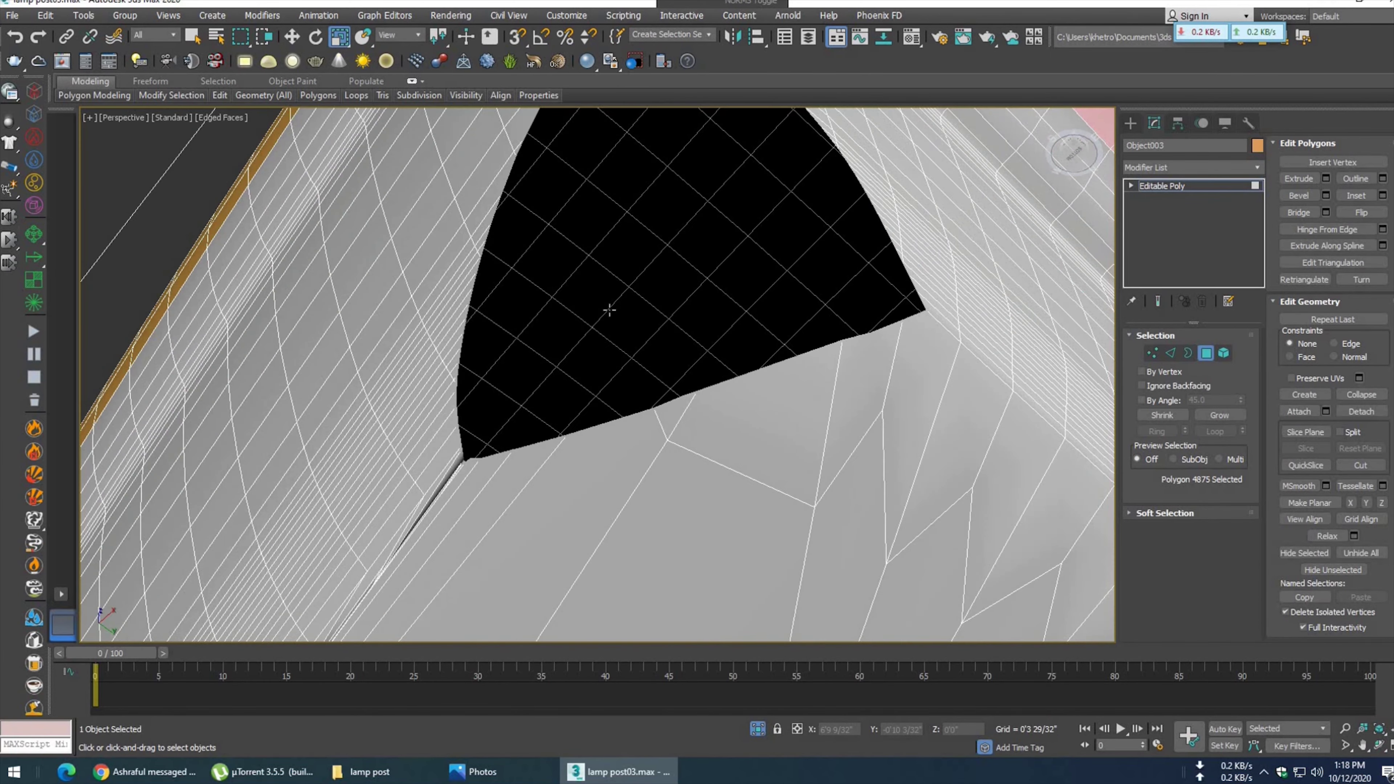
scroll(631, 275, down, 2)
key(Delete)
- Delete a run of adjacent polygons along the underside end's edge to widen the hole
click(710, 296)
key(Delete)
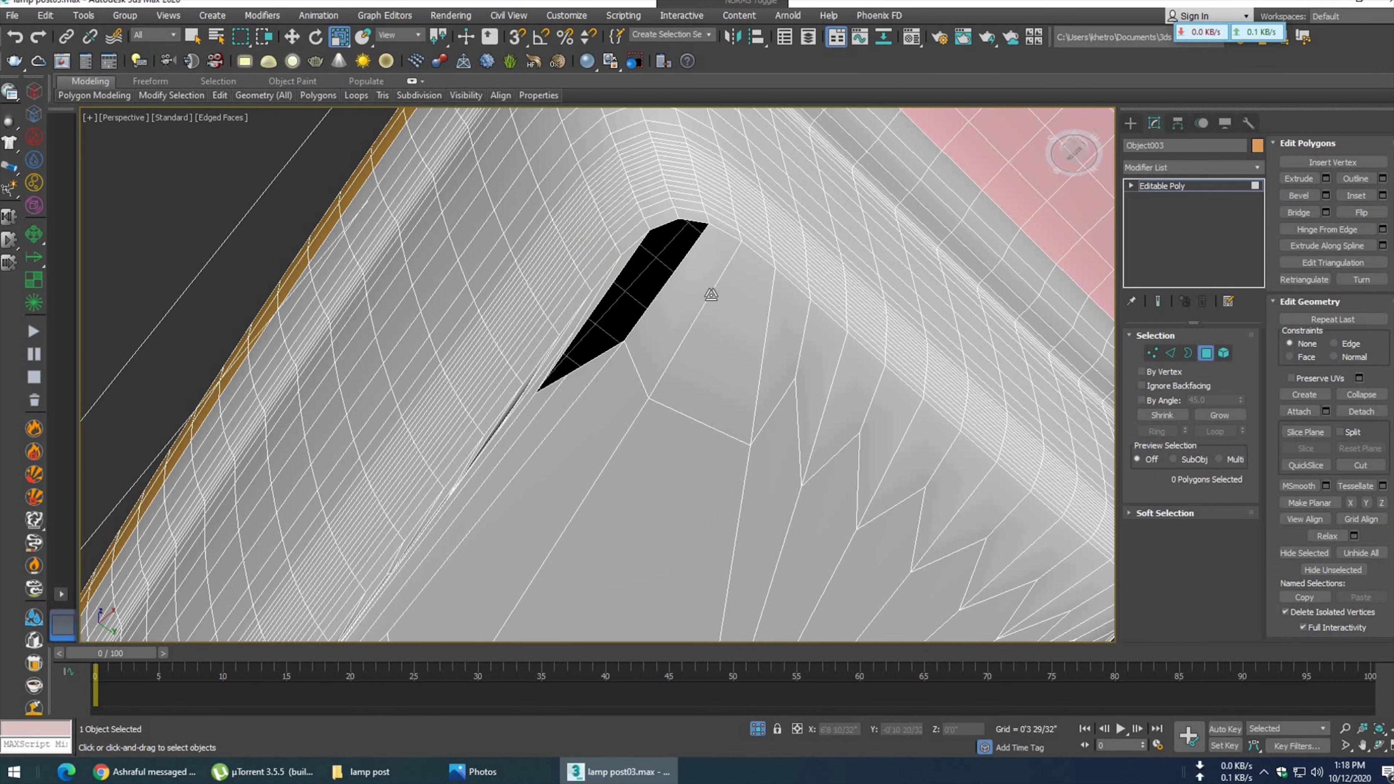
click(778, 349)
key(Delete)
click(831, 411)
key(Delete)
click(900, 483)
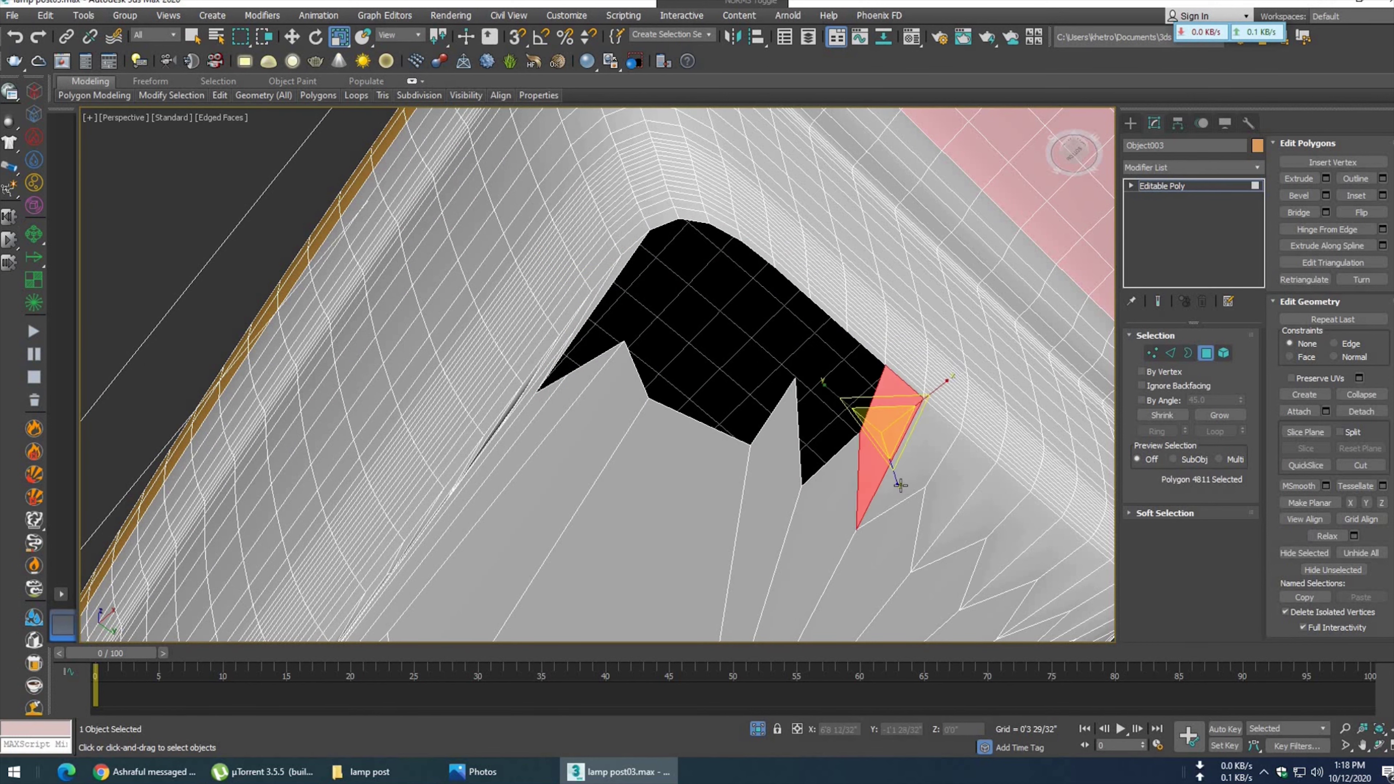
key(Delete)
middle_drag(901, 484, 742, 394)
click(845, 417)
key(Delete)
click(903, 480)
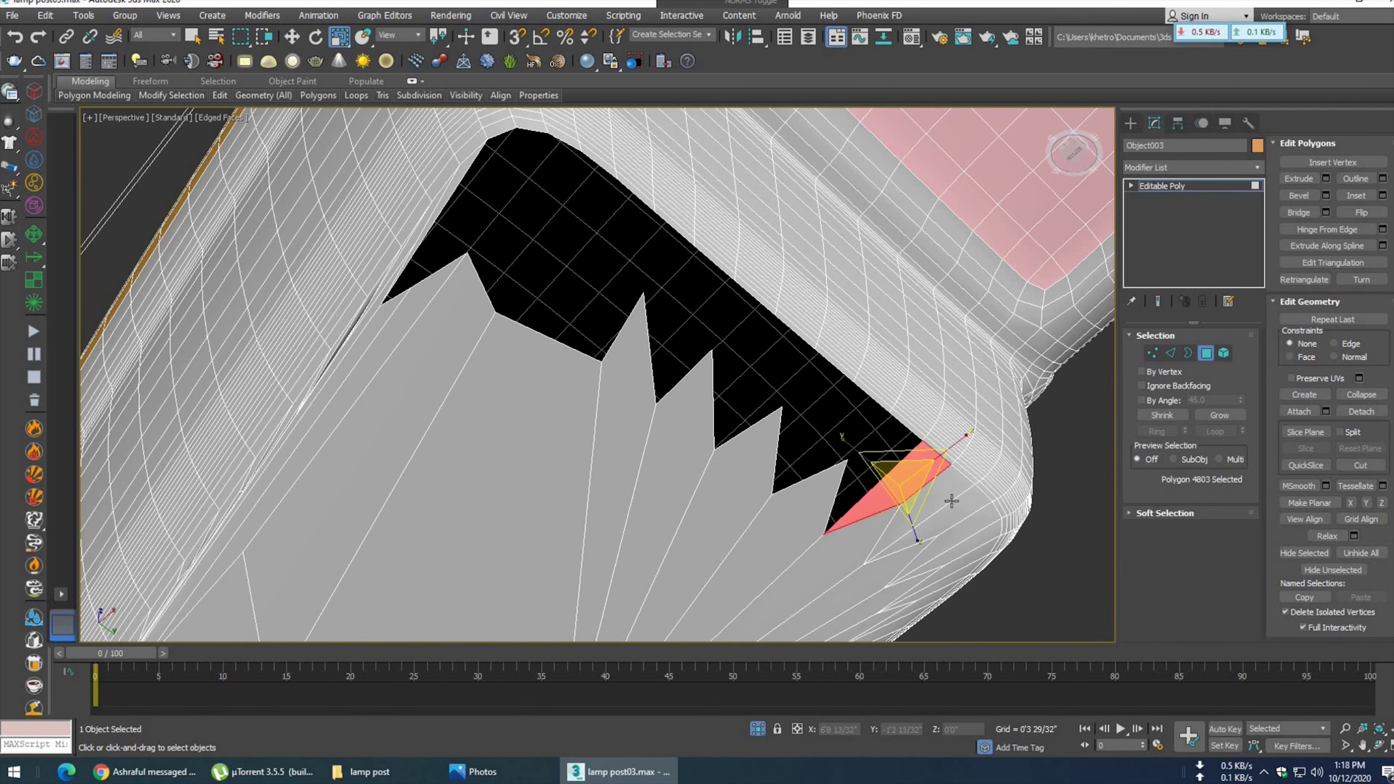
key(Delete)
middle_drag(903, 481, 835, 365)
click(835, 365)
key(Delete)
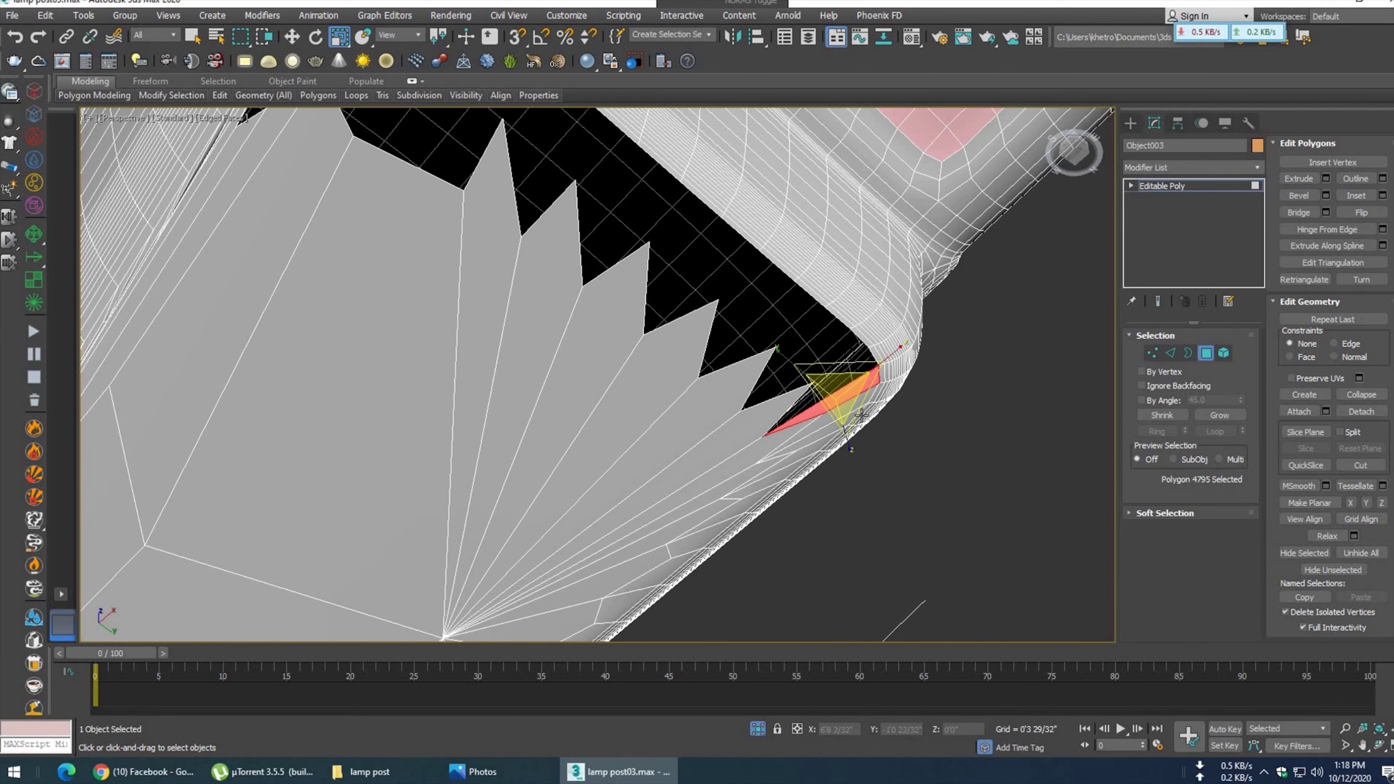
key(Delete)
- Continue deleting polygons up the edge, then undo the last stray deletion
middle_drag(850, 420, 713, 384)
click(769, 308)
key(Delete)
click(730, 357)
click(708, 395)
key(Delete)
click(653, 420)
key(Delete)
middle_drag(660, 436, 663, 224)
click(654, 255)
key(Delete)
click(594, 308)
key(Delete)
middle_drag(561, 343, 681, 209)
click(658, 250)
key(Delete)
key(ctrl+z)
key(ctrl+z)
- Delete the remaining faces beside the hole at the lamp head's corner
middle_drag(698, 215, 774, 113)
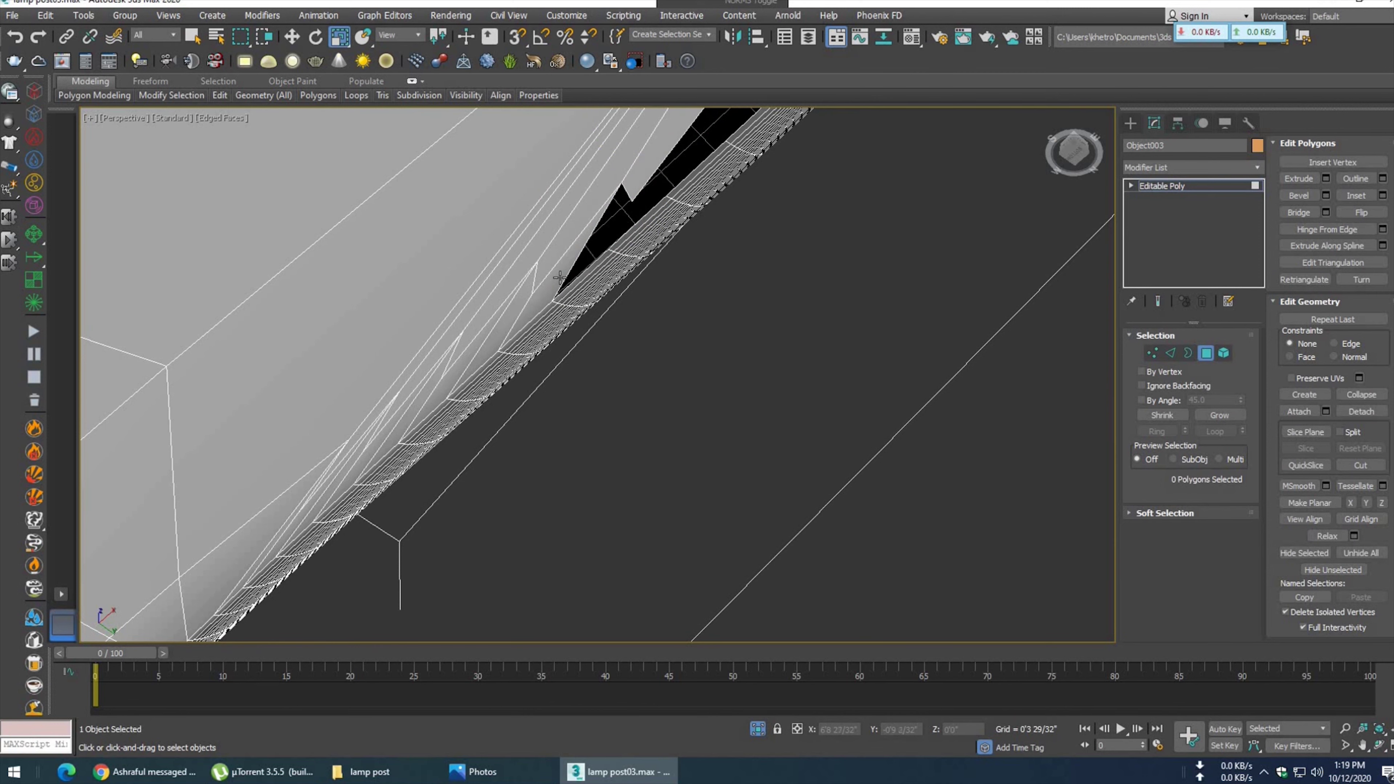
middle_drag(615, 269, 620, 246)
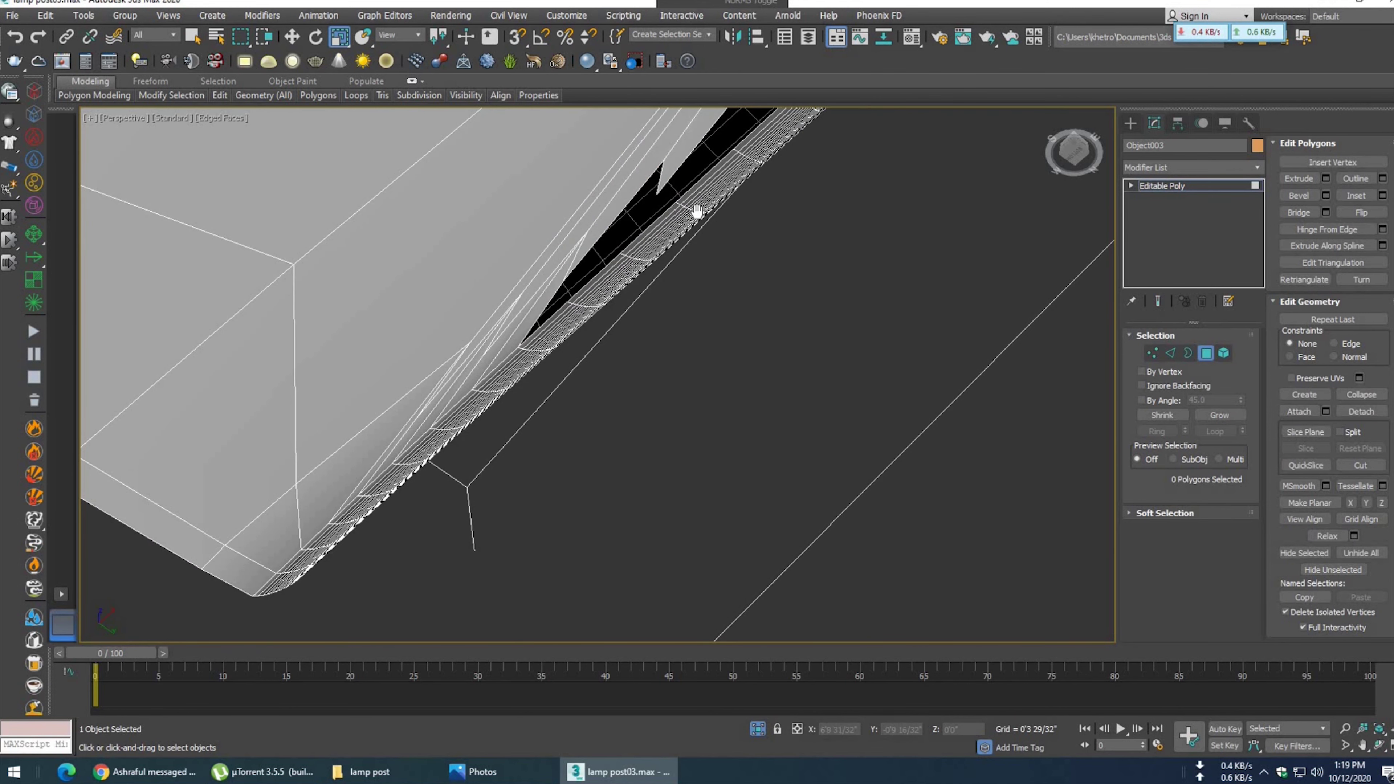
middle_drag(697, 211, 812, 112)
middle_drag(706, 176, 785, 108)
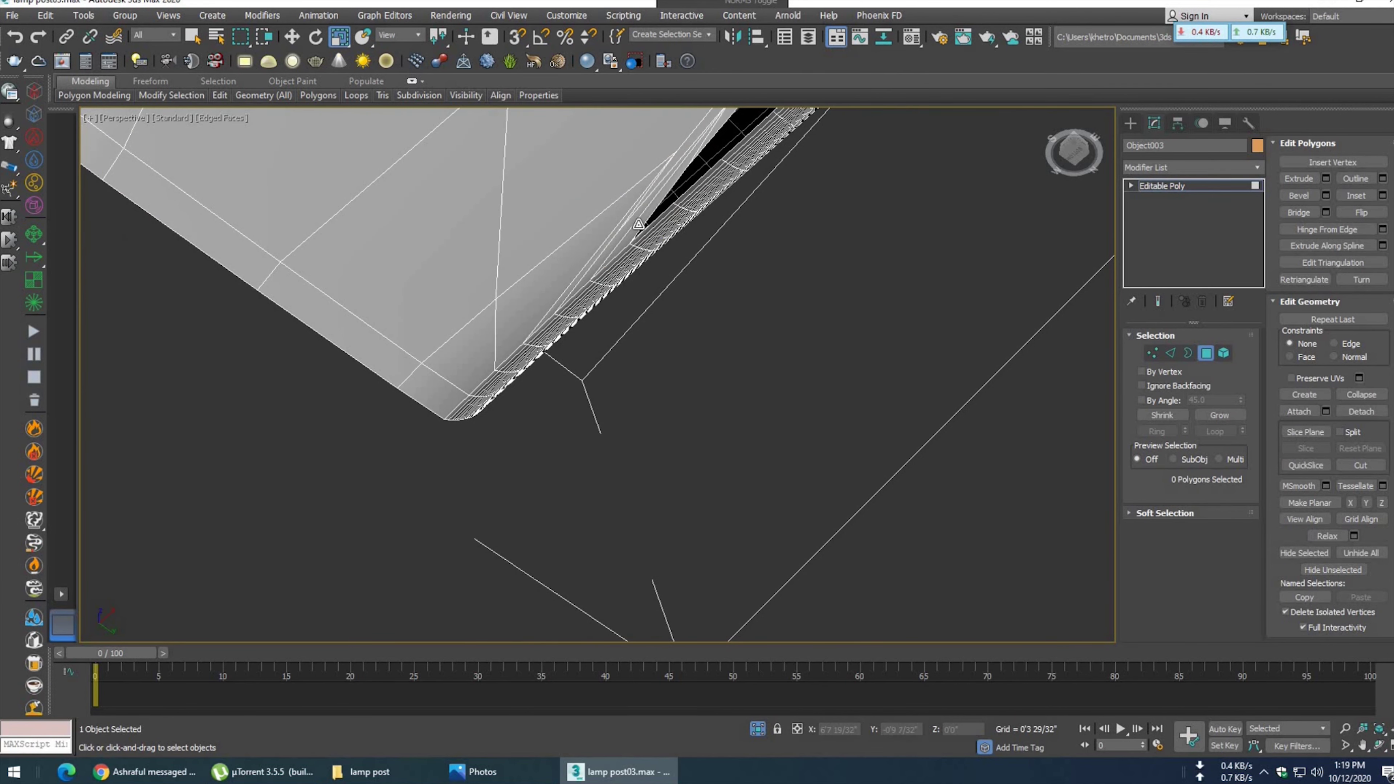
middle_drag(622, 275, 620, 234)
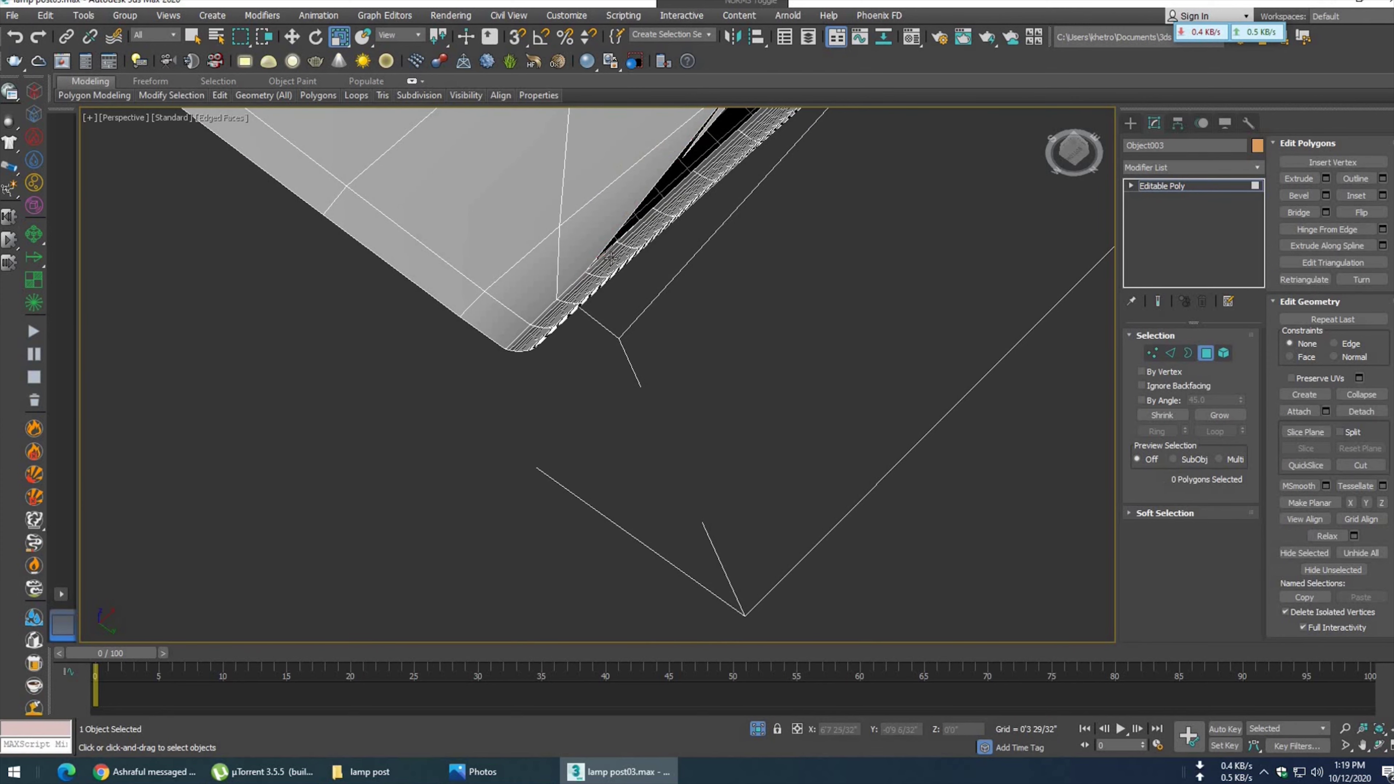
click(585, 265)
key(Delete)
key(Delete)
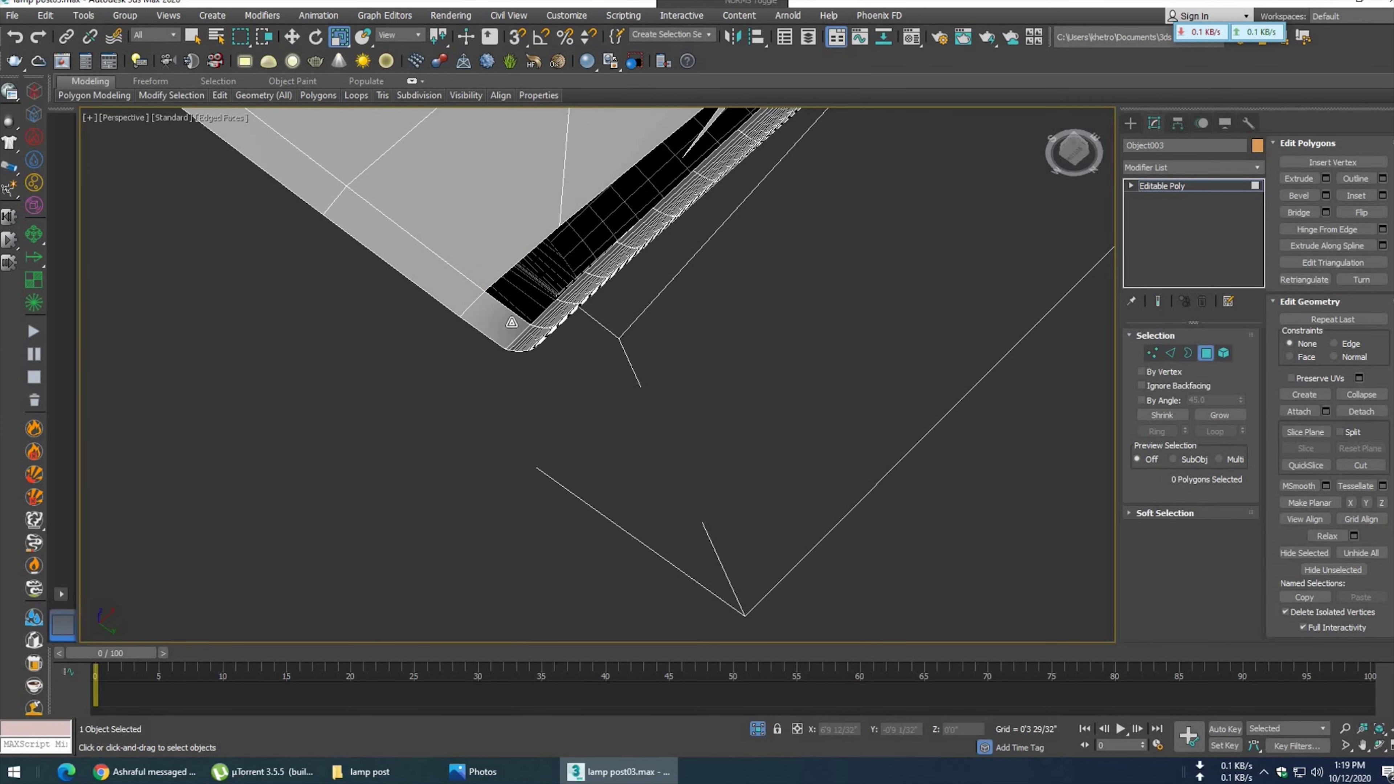
click(486, 187)
key(Delete)
click(601, 242)
key(Delete)
- Inspect the opened end from another angle and switch to Vertex mode
scroll(676, 214, up, 2)
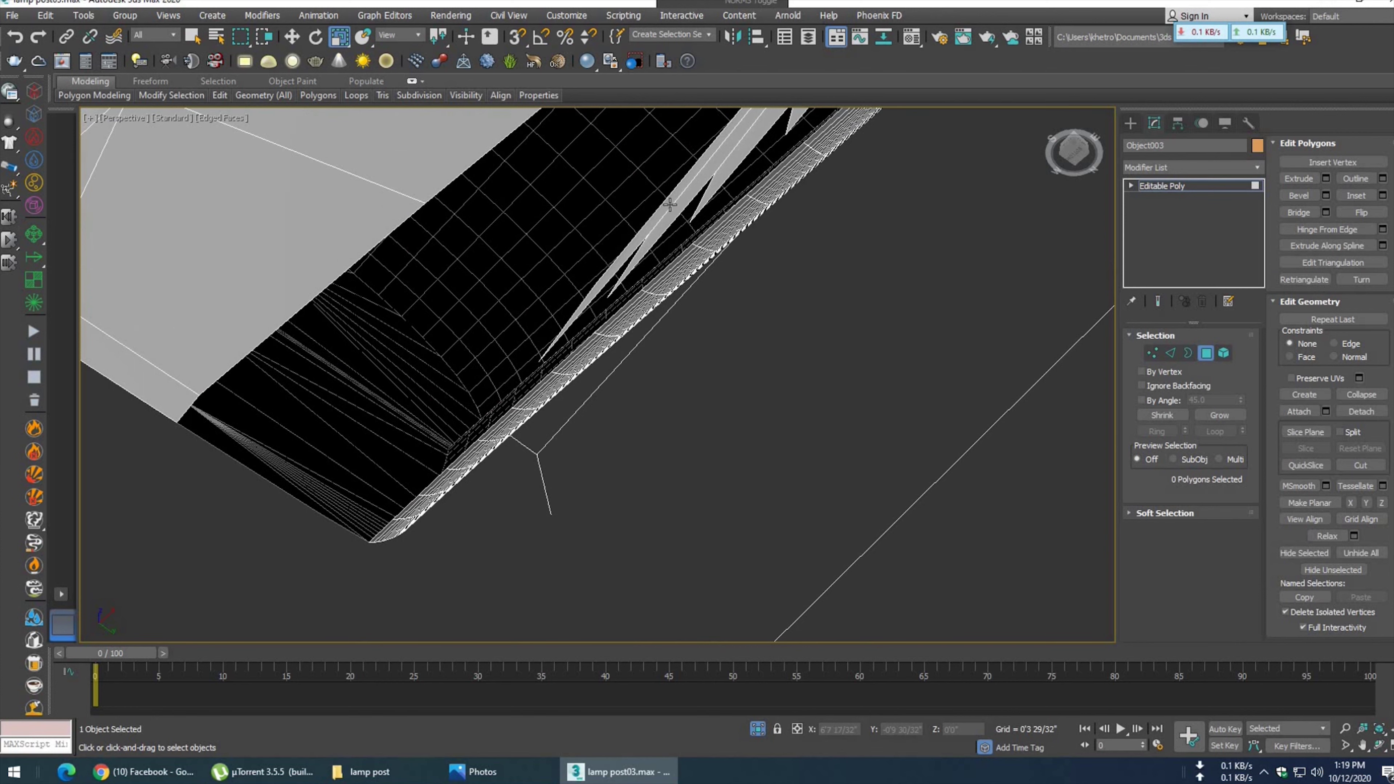
middle_drag(595, 310, 486, 399)
click(693, 176)
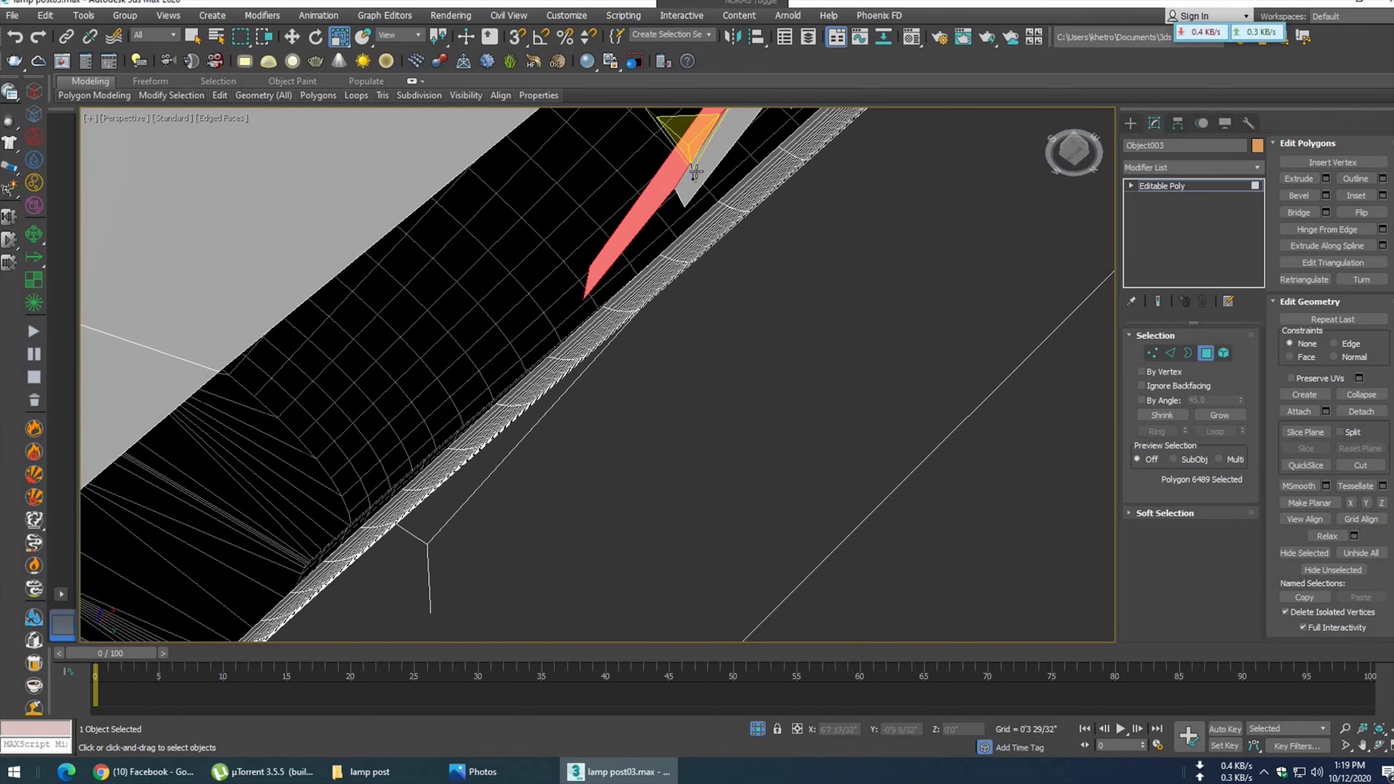
scroll(688, 220, down, 5)
mouse_move(684, 274)
alt+middle_down()
mouse_move(803, 324)
mouse_move(784, 308)
alt+middle_up()
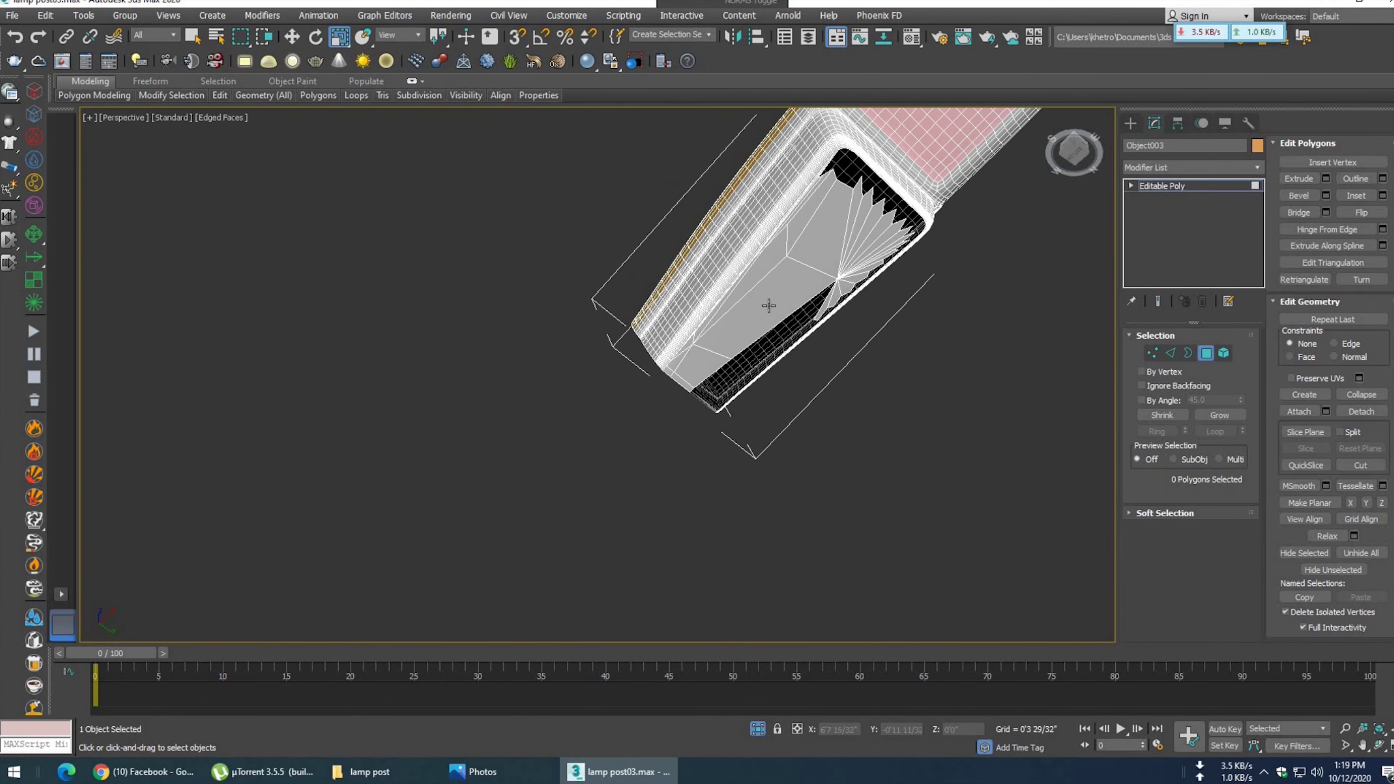
click(1158, 356)
alt+middle_drag(802, 384, 729, 218)
scroll(728, 219, up, 3)
scroll(729, 219, up, 2)
scroll(616, 380, up, 3)
scroll(738, 352, up, 2)
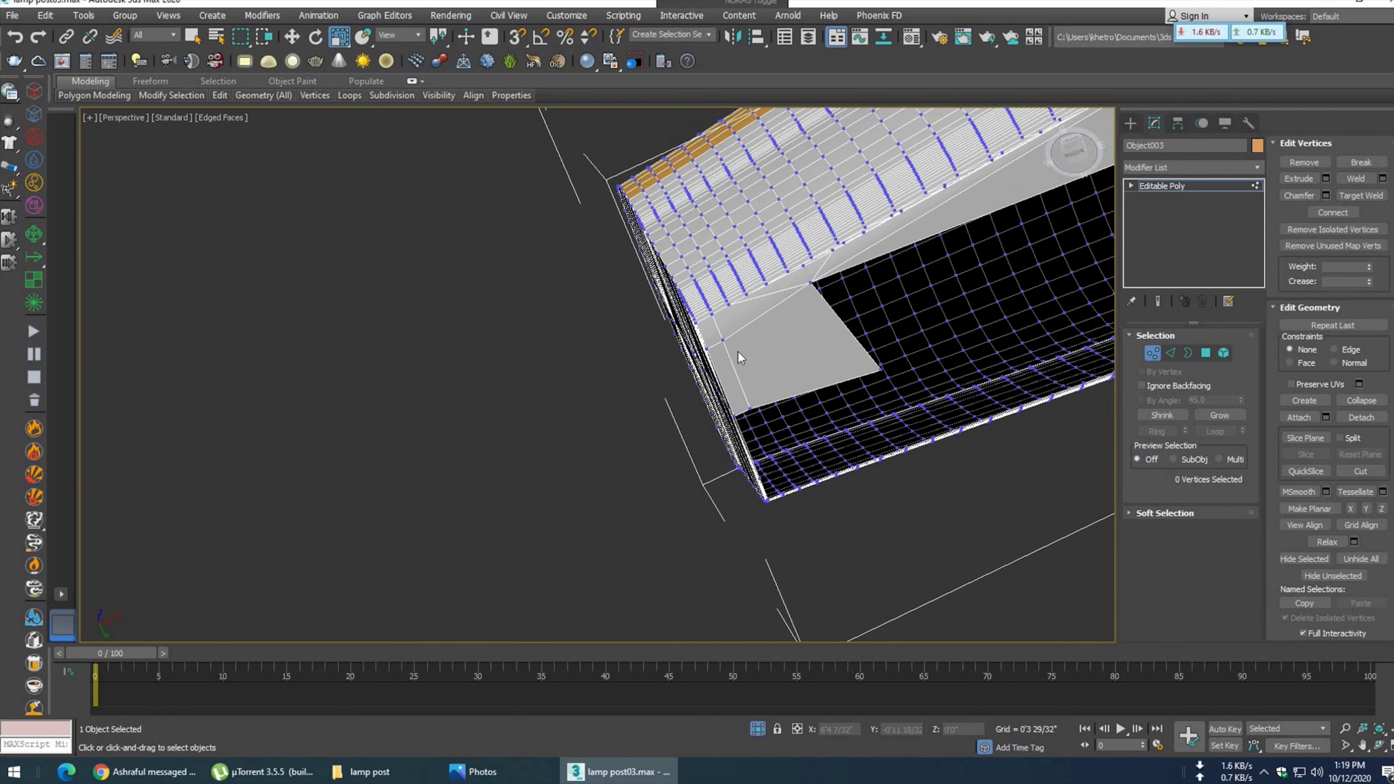
- Delete the leftover grey end-cap polygon from the lamp head's underside
scroll(738, 352, up, 2)
key(4)
click(776, 399)
key(Delete)
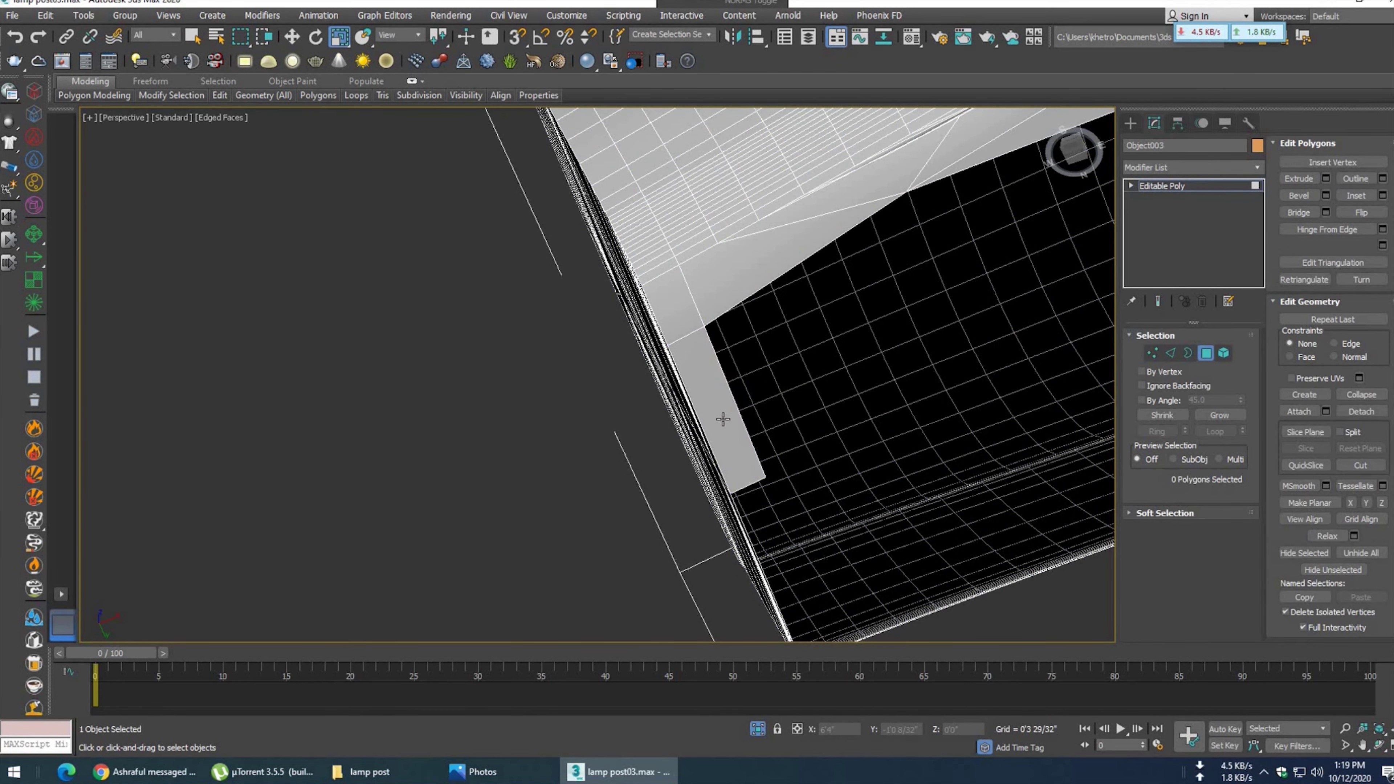
- Orbit, pan and zoom to inspect the newly opened end of the lamp head
mouse_move(744, 372)
middle_down()
mouse_move(772, 417)
mouse_move(766, 476)
mouse_move(591, 427)
middle_up()
scroll(753, 380, down, 3)
scroll(787, 410, up, 2)
scroll(794, 401, down, 4)
alt+middle_drag(793, 401, 818, 378)
scroll(818, 379, up, 5)
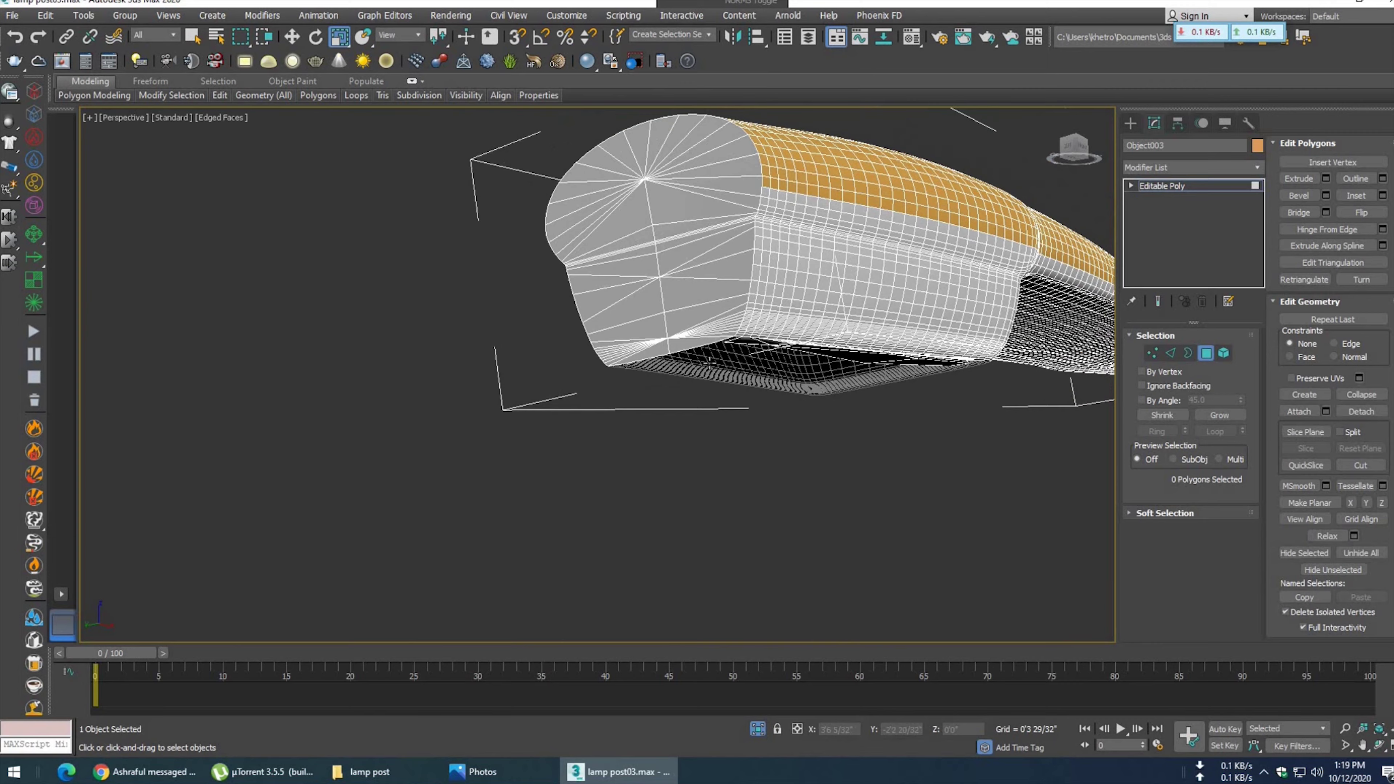
scroll(818, 378, up, 3)
middle_drag(660, 374, 682, 423)
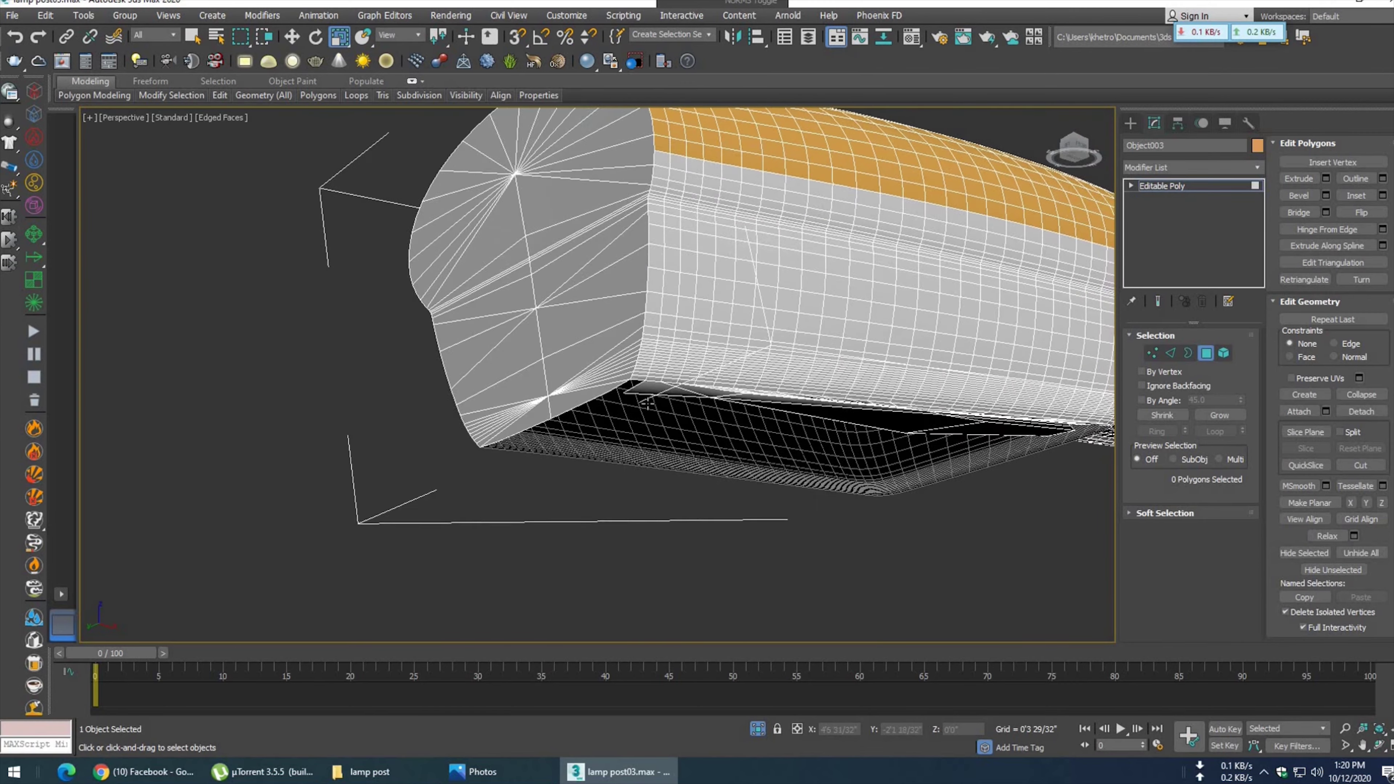
scroll(682, 423, up, 3)
- Test-select underside polygons, including the wedge faces beside the opening, then clear them
click(664, 390)
alt+middle_drag(664, 390, 560, 384)
scroll(560, 384, up, 2)
scroll(560, 388, up, 2)
click(560, 388)
click(827, 429)
mouse_move(906, 452)
alt+middle_down()
mouse_move(451, 410)
mouse_move(748, 476)
mouse_move(846, 436)
mouse_move(584, 407)
mouse_move(741, 444)
alt+middle_up()
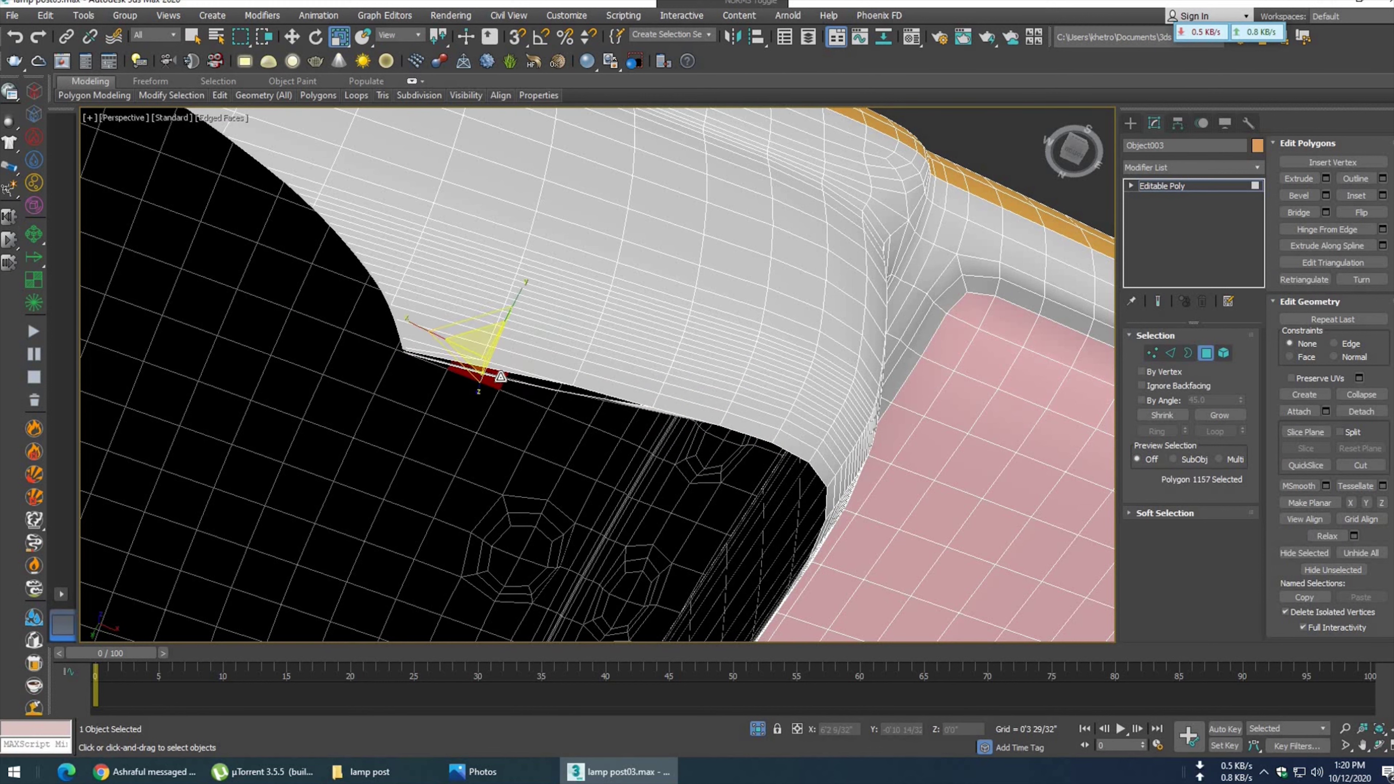
- Check the opening's curved edge, then select the 60-edge open border around the hole
key(1)
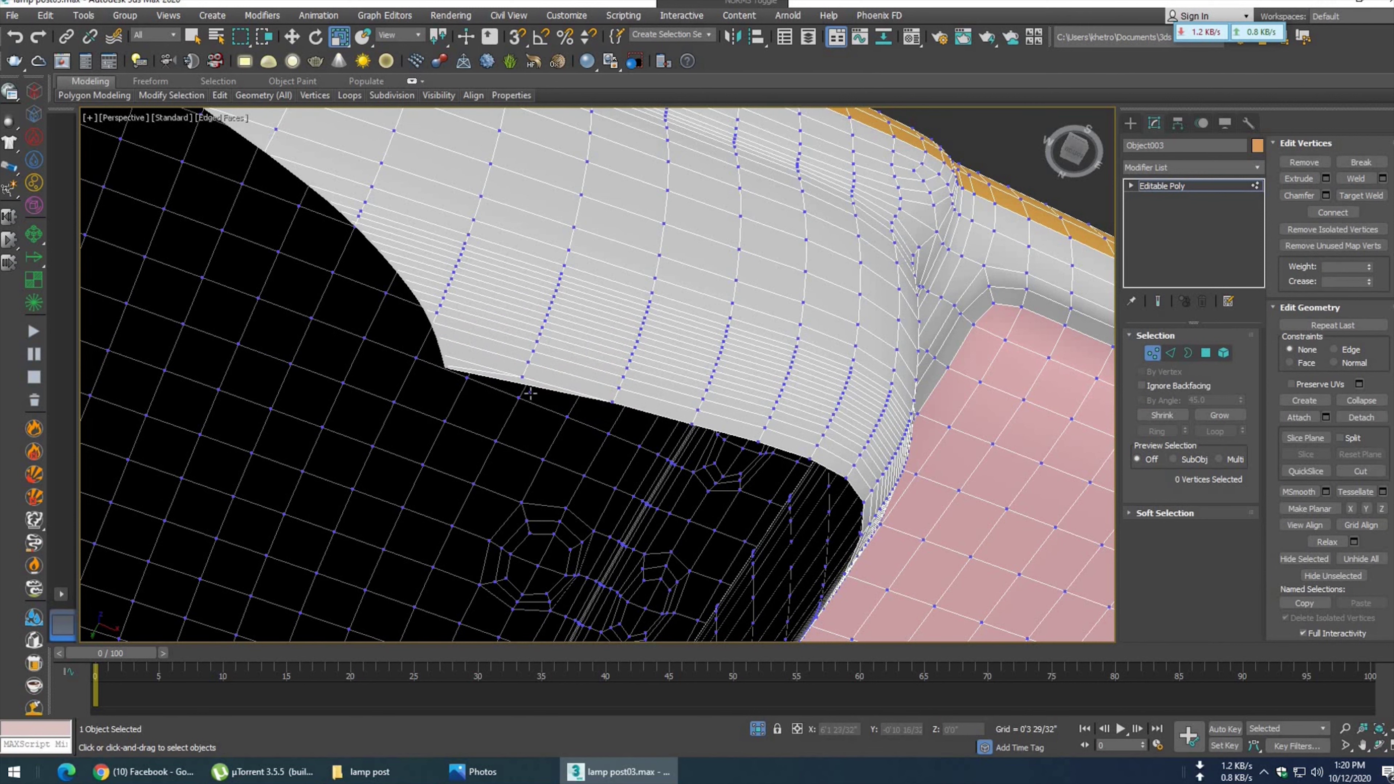
mouse_move(667, 458)
alt+middle_down()
mouse_move(747, 483)
mouse_move(688, 481)
alt+middle_up()
key(4)
click(707, 460)
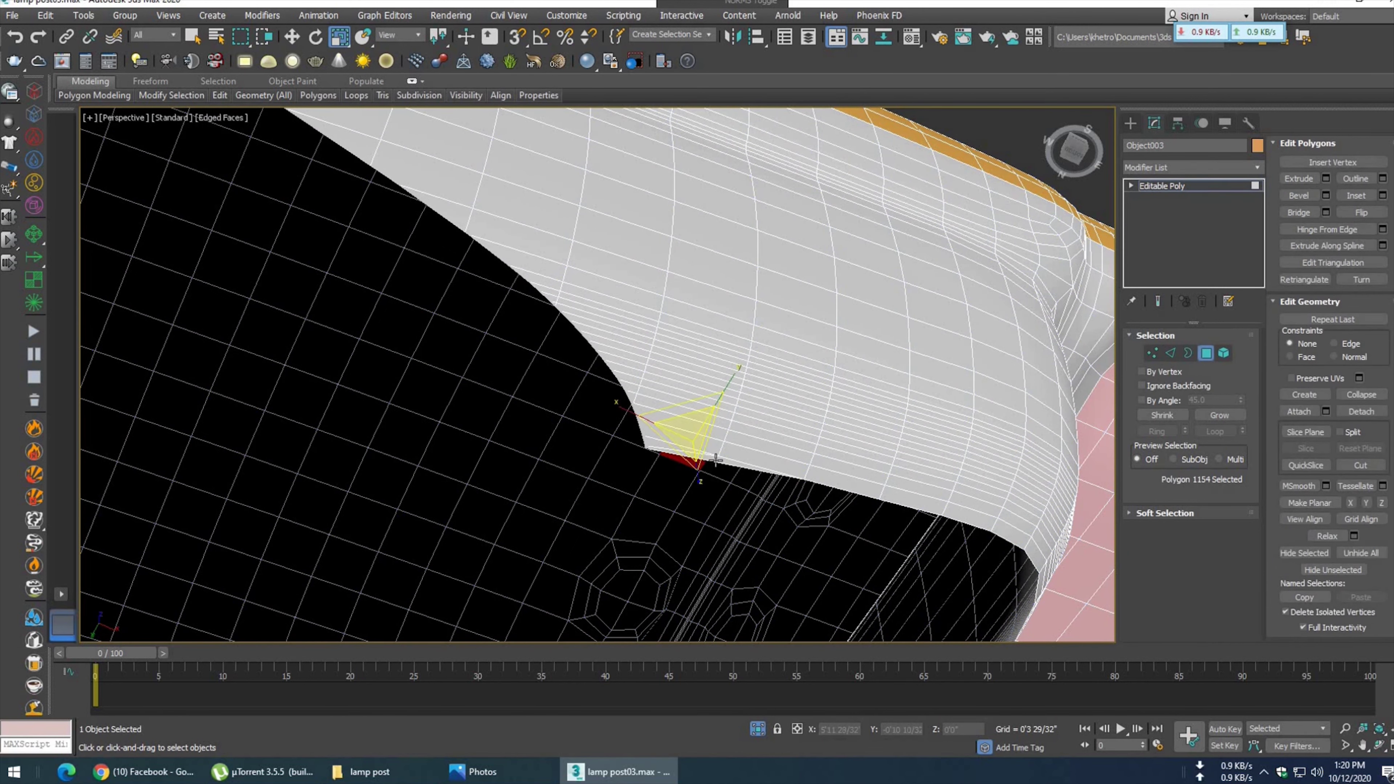
click(697, 462)
mouse_move(697, 462)
alt+middle_down()
mouse_move(645, 477)
mouse_move(732, 336)
mouse_move(843, 409)
alt+middle_up()
scroll(843, 409, down, 3)
mouse_move(748, 399)
alt+middle_down()
mouse_move(591, 364)
mouse_move(541, 319)
mouse_move(553, 450)
mouse_move(903, 498)
mouse_move(498, 398)
alt+middle_up()
scroll(541, 319, up, 5)
scroll(504, 403, up, 2)
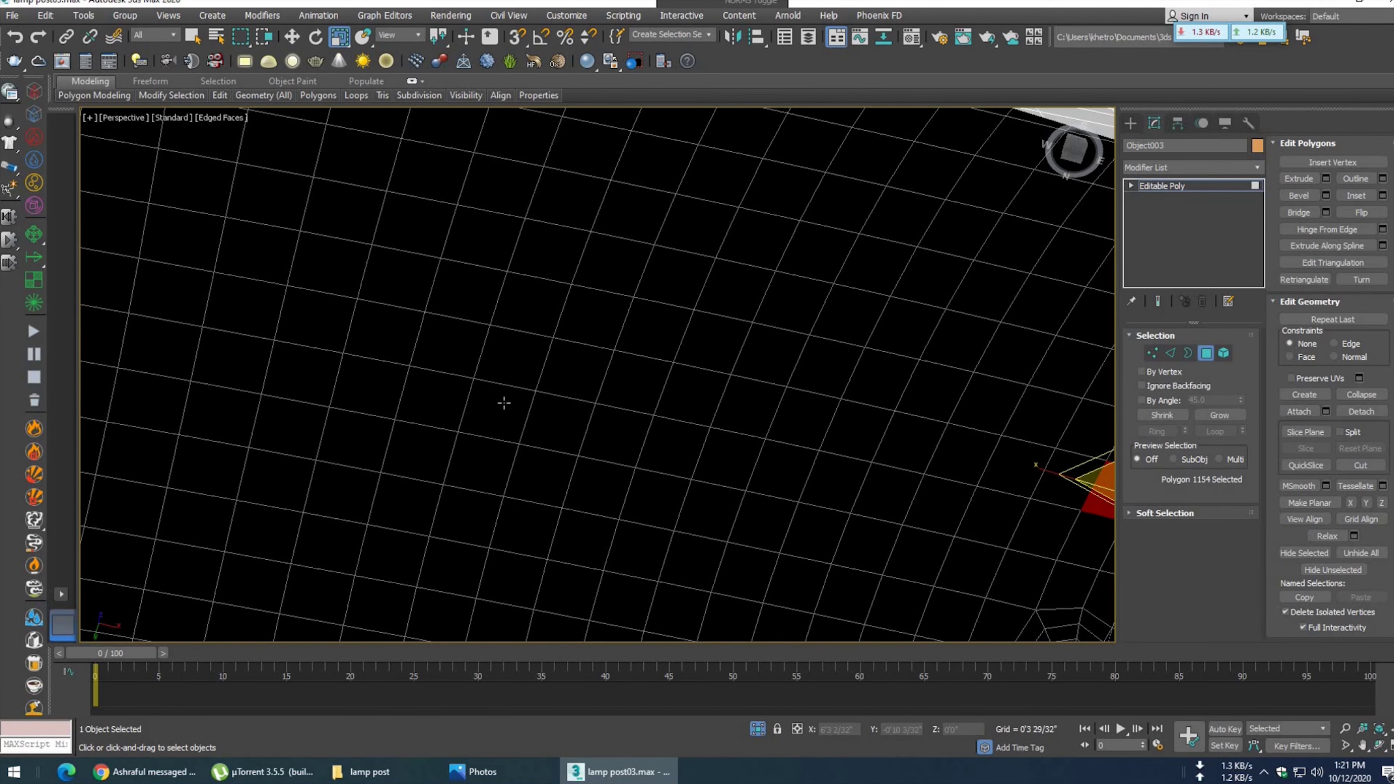
scroll(504, 403, down, 2)
click(1192, 353)
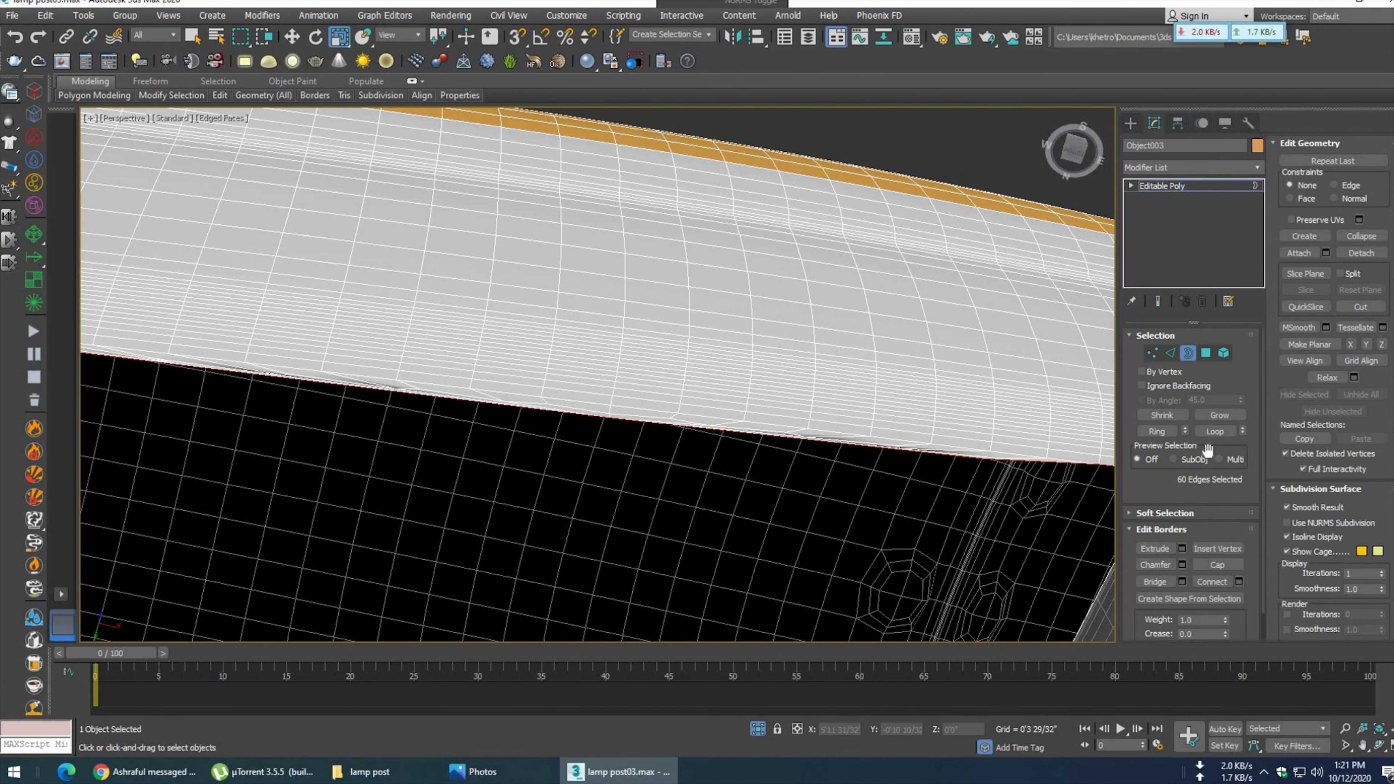
scroll(894, 522, down, 5)
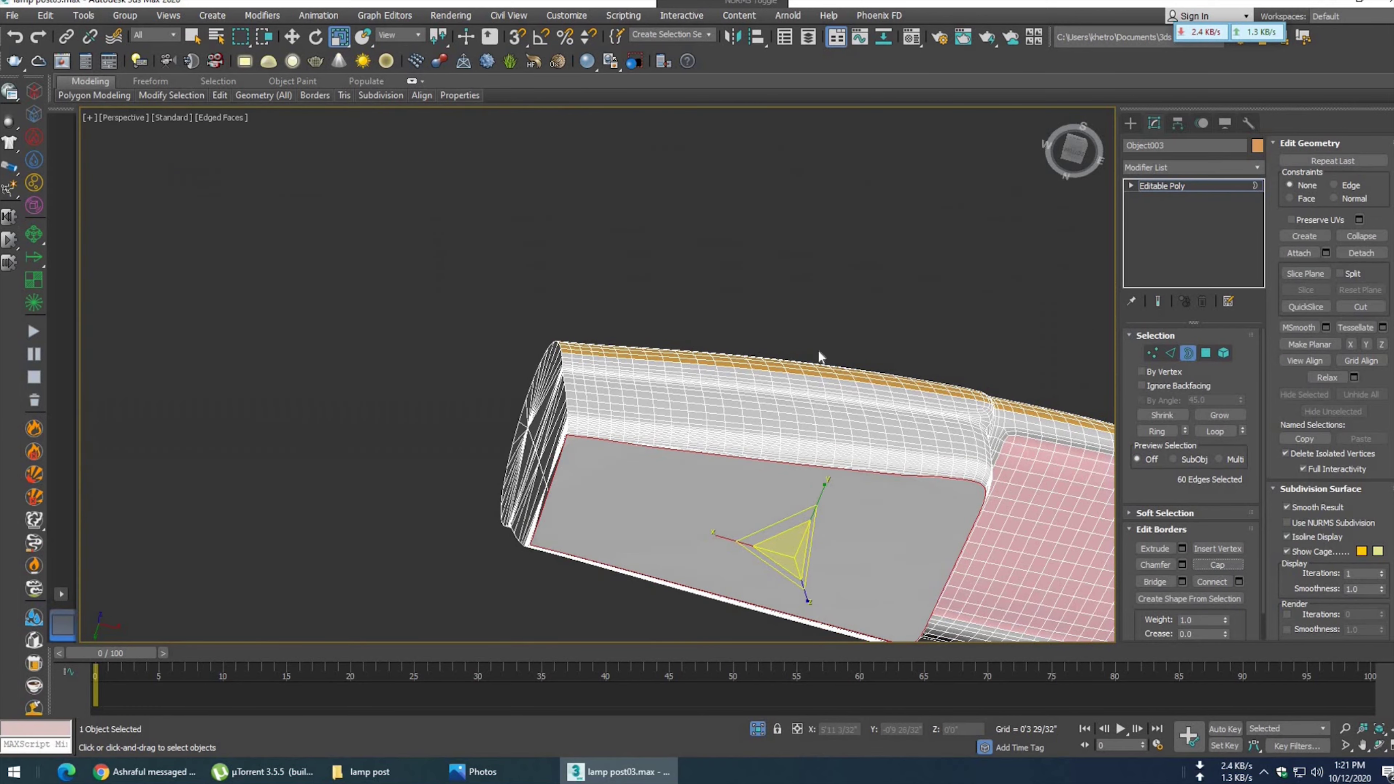